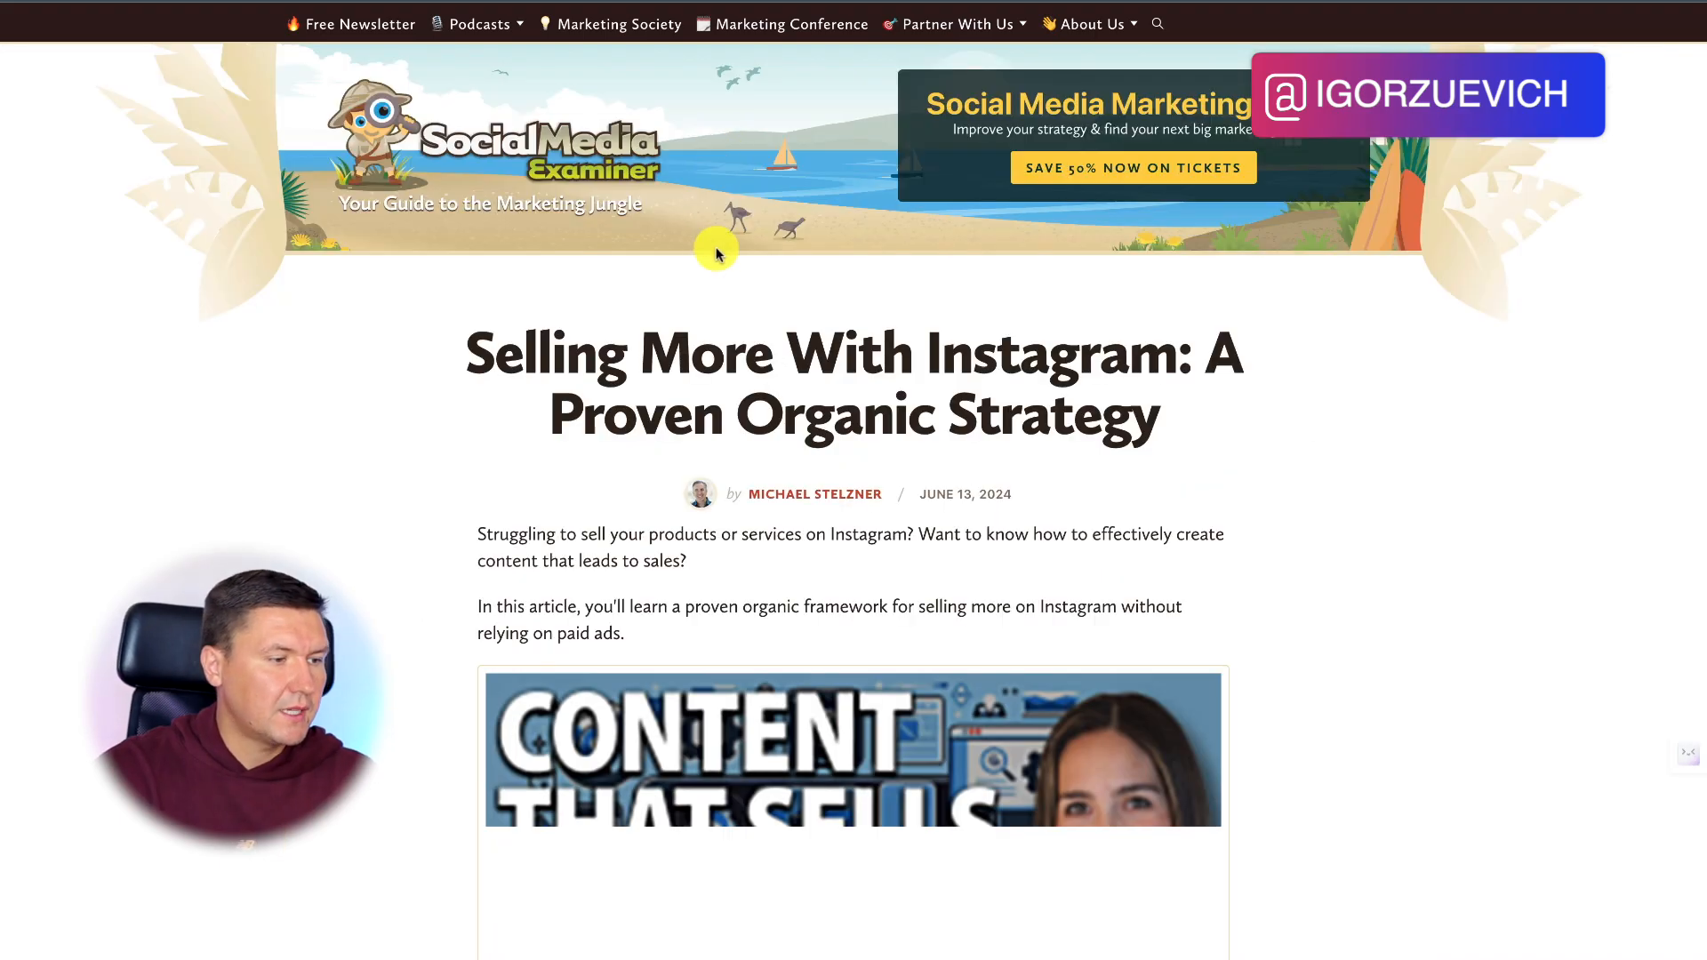
{"action": "scroll", "coordinate": [875, 369], "scroll_direction": "down", "scroll_amount": 20}
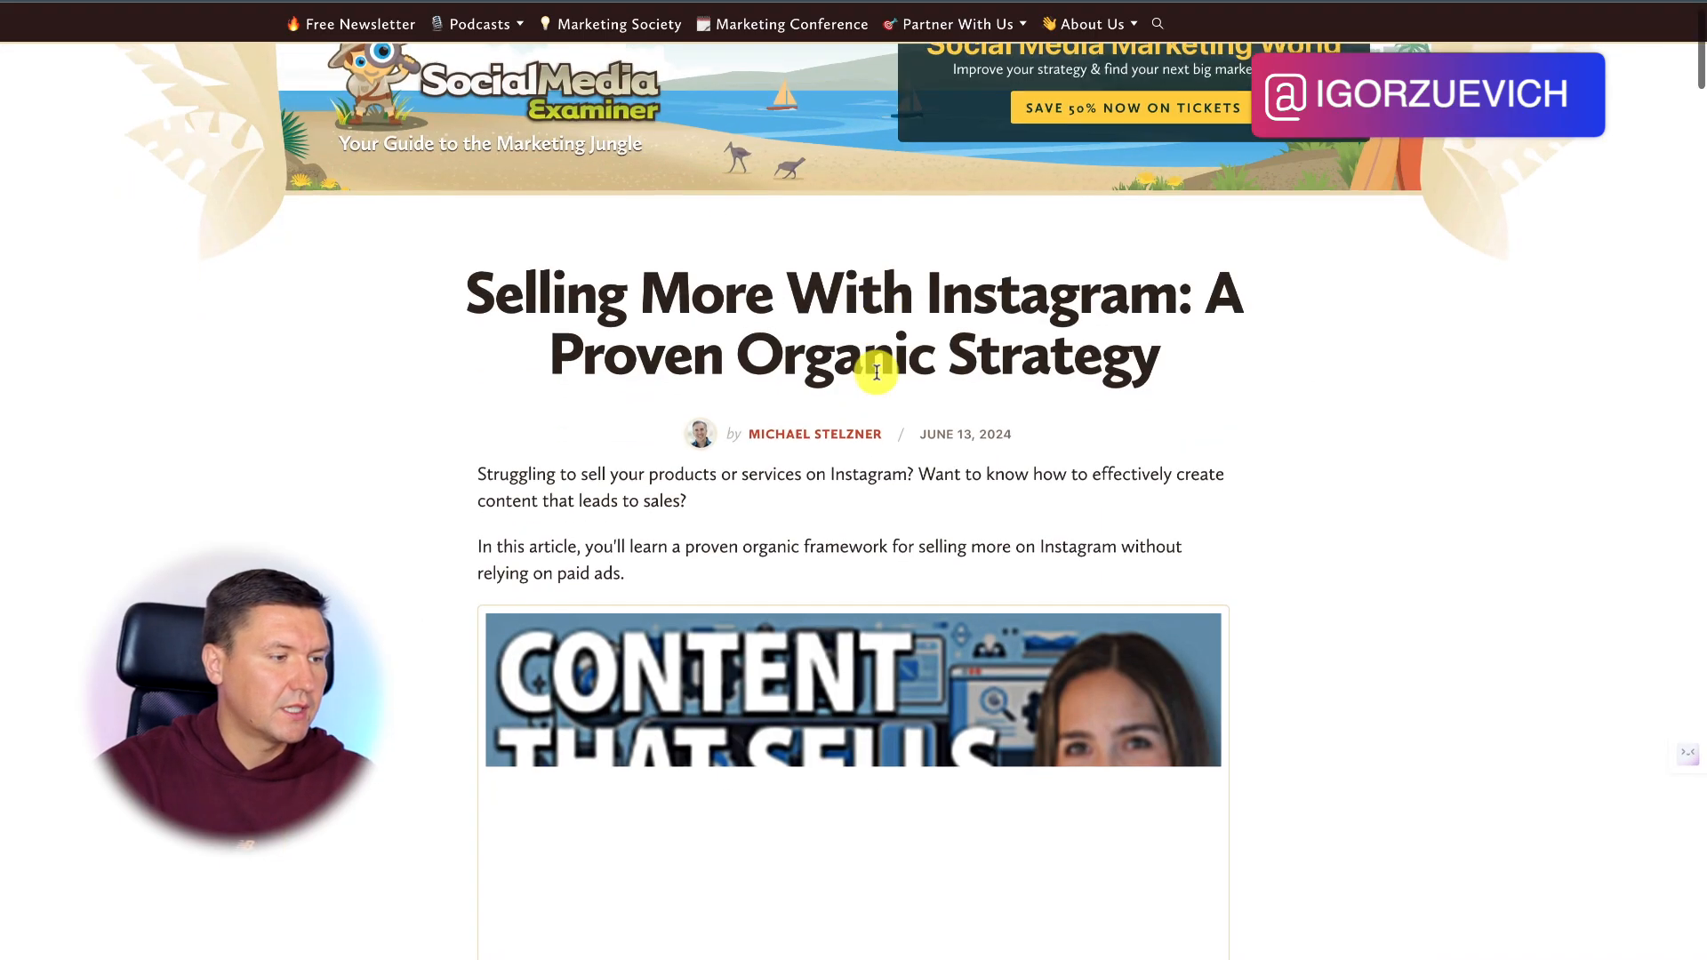
{"action": "scroll", "coordinate": [876, 378], "scroll_direction": "up", "scroll_amount": 20}
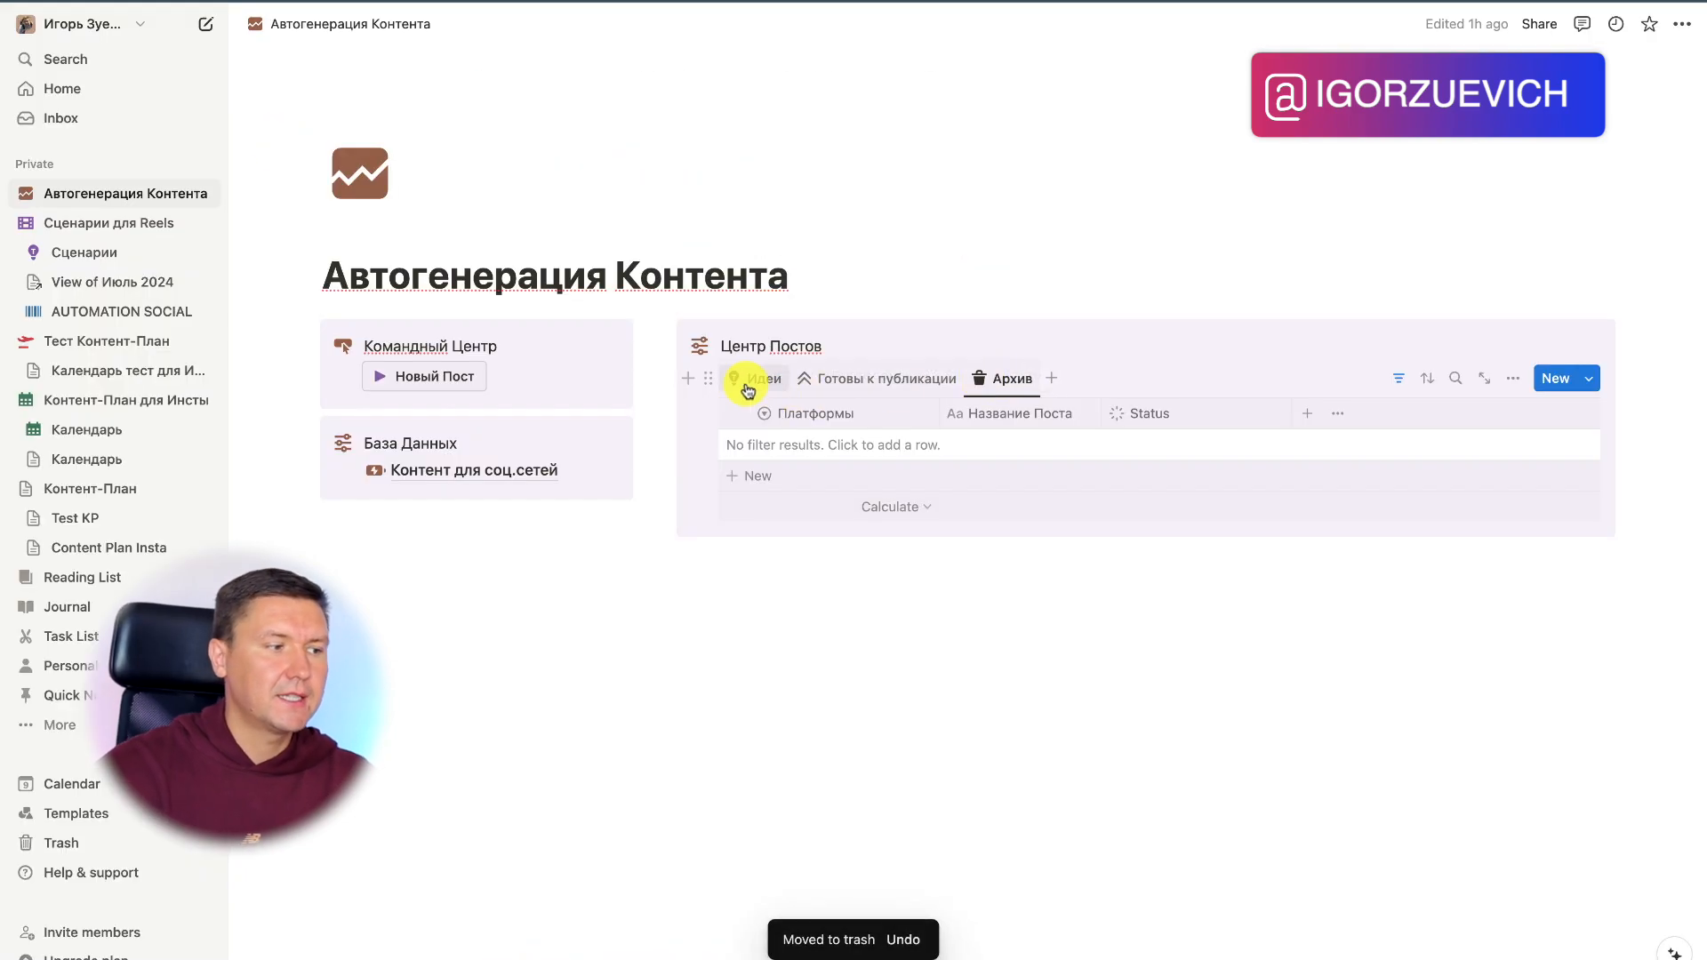
{"action": "left_click", "coordinate": [767, 382]}
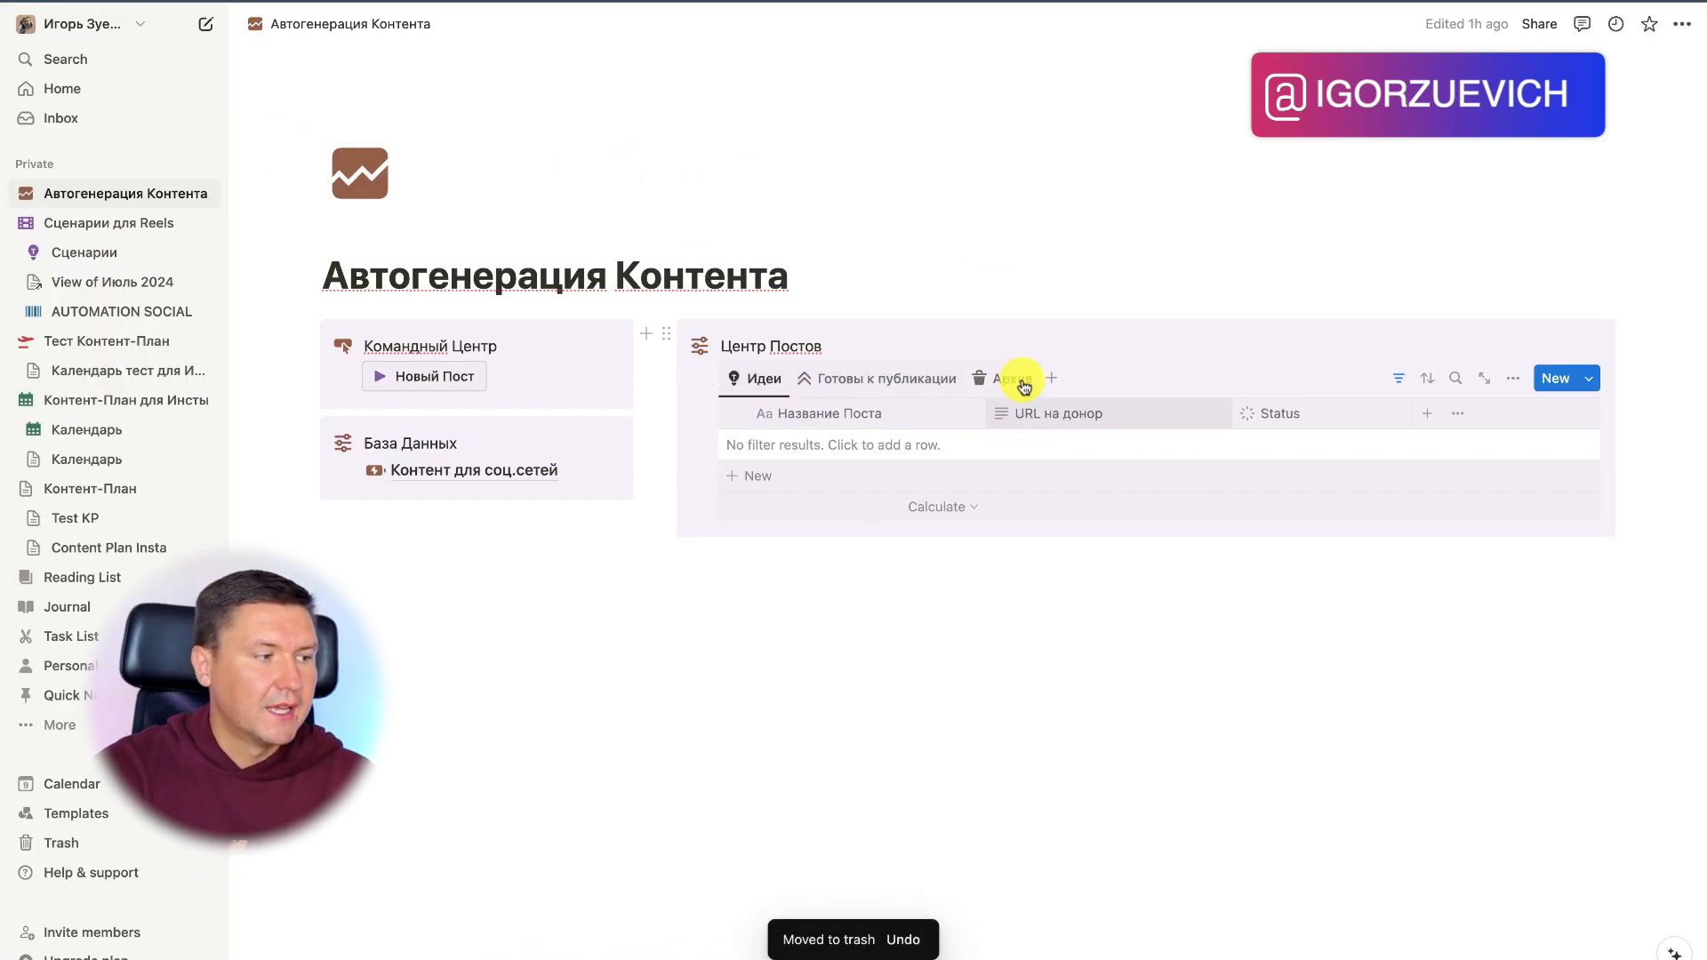
{"action": "left_click", "coordinate": [427, 377]}
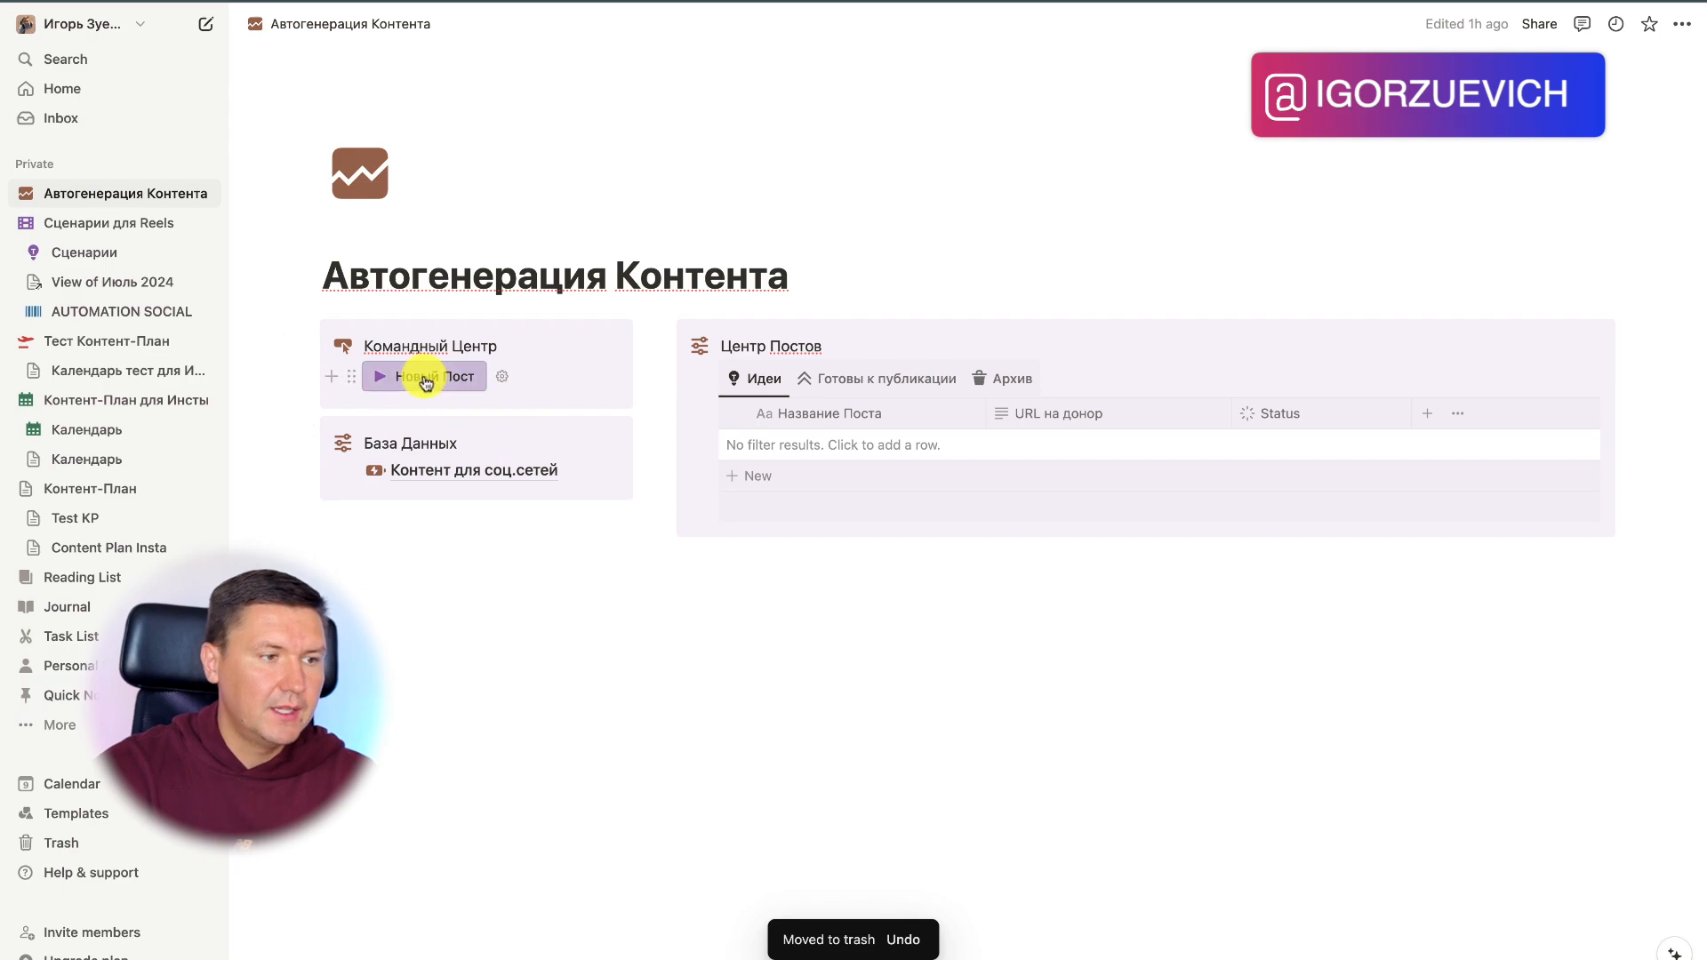
{"action": "left_click", "coordinate": [1252, 151]}
{"action": "type", "text": "https://www.socialmediaexaminer.com/selling-more-with-instagram-a-proven-organic-strategy/"}
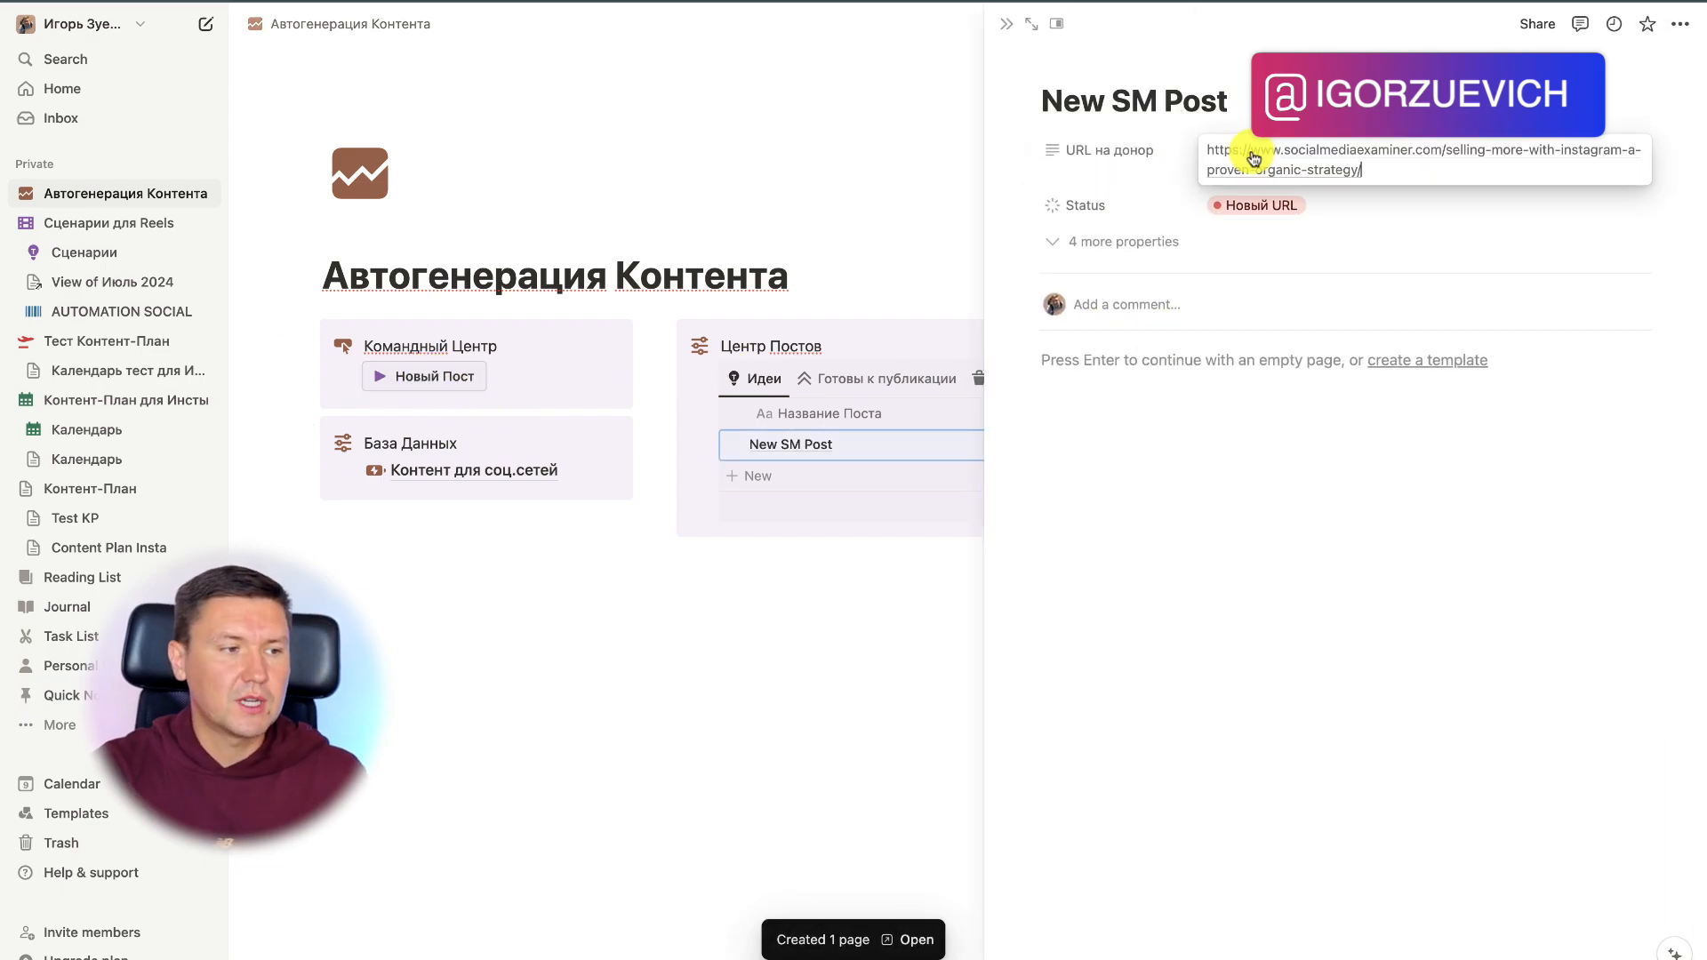
{"action": "left_click", "coordinate": [884, 167]}
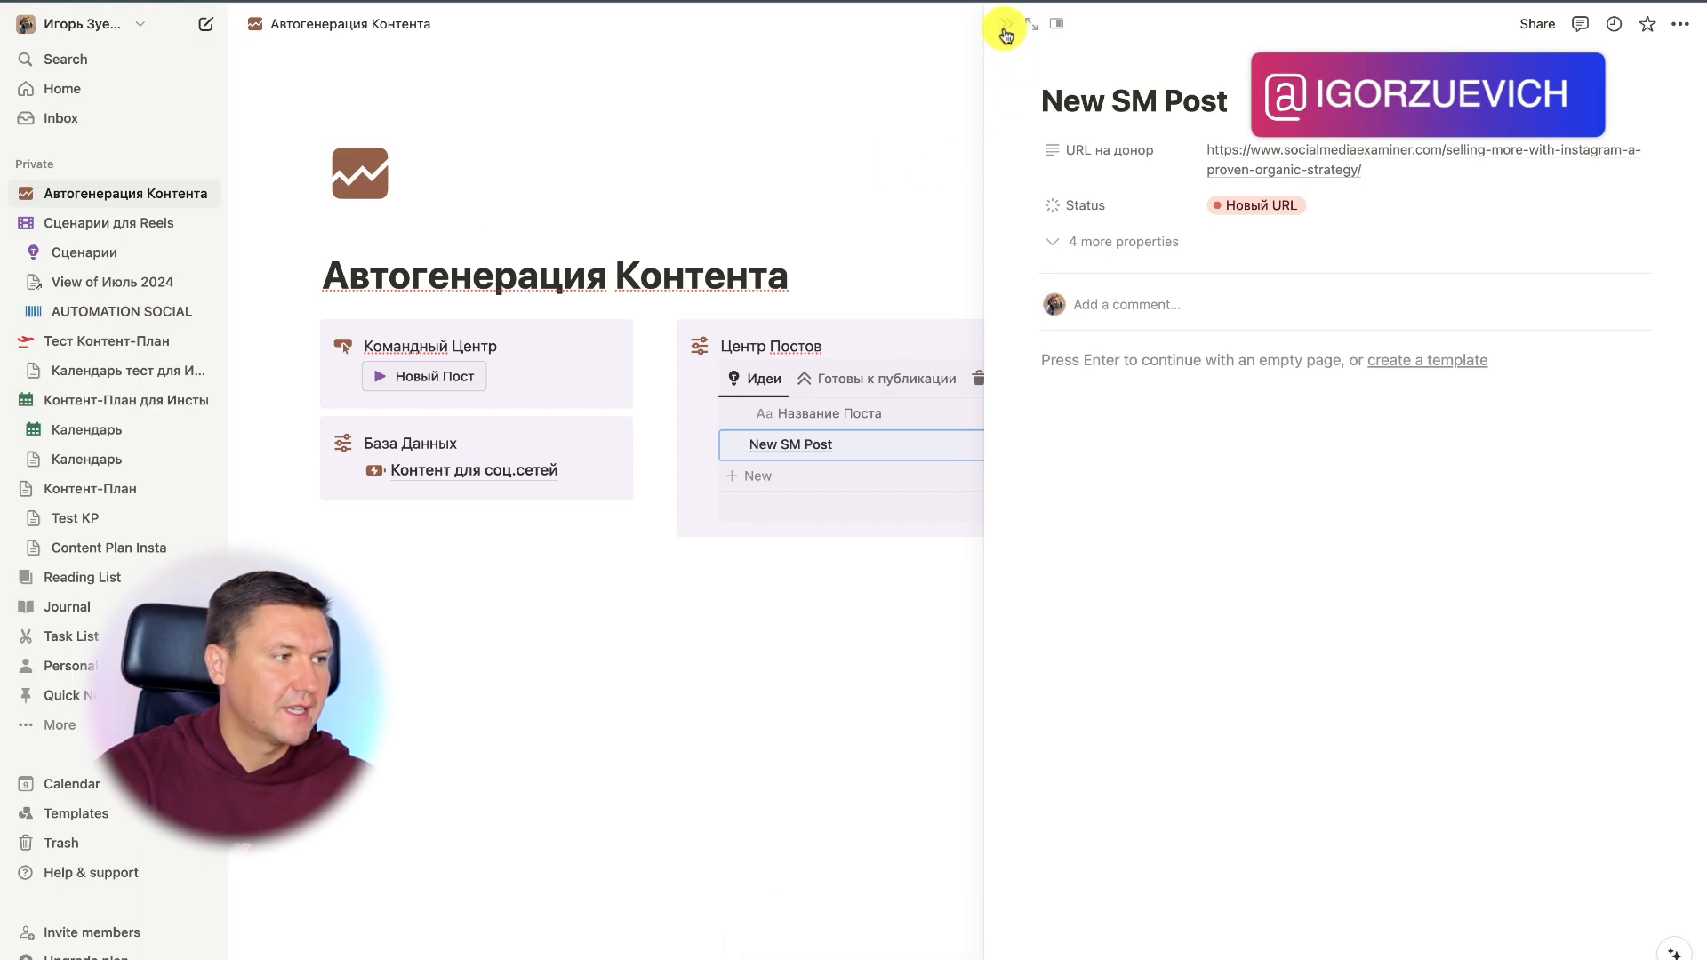
{"action": "key", "text": "Escape"}
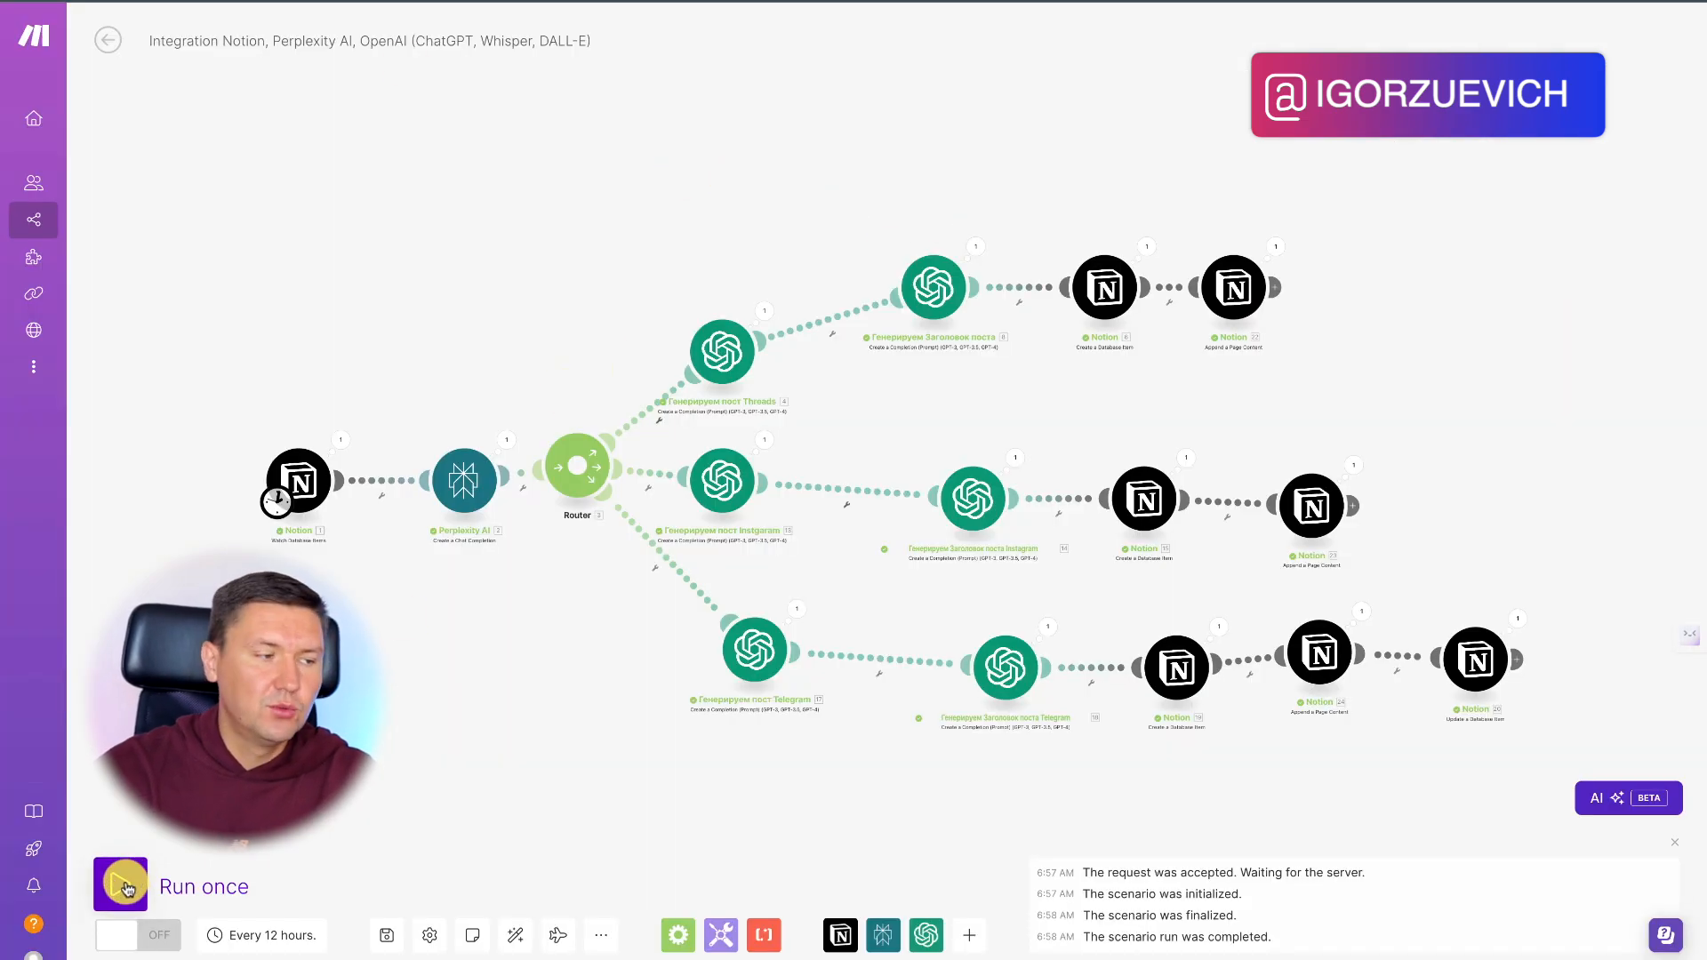
Step: Switch to Make, run the Notion, Perplexity AI and OpenAI integration scenario once, and return to Notion after the run
{"action": "left_click", "coordinate": [121, 885]}
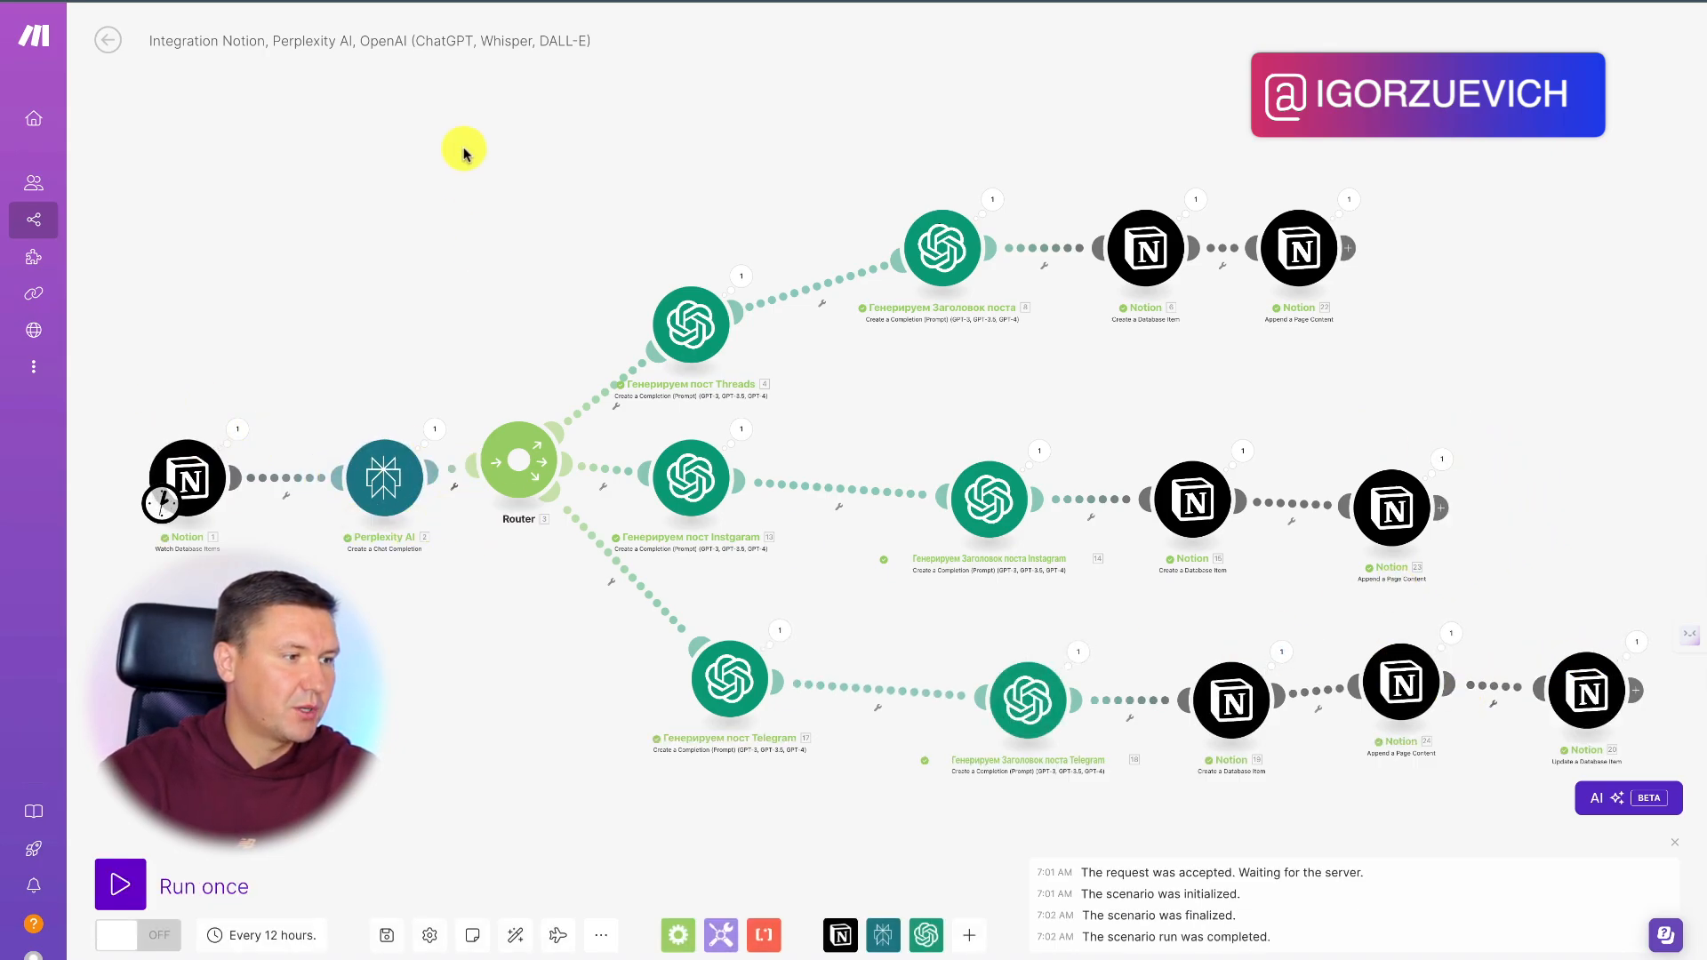
{"action": "left_click", "coordinate": [356, 1]}
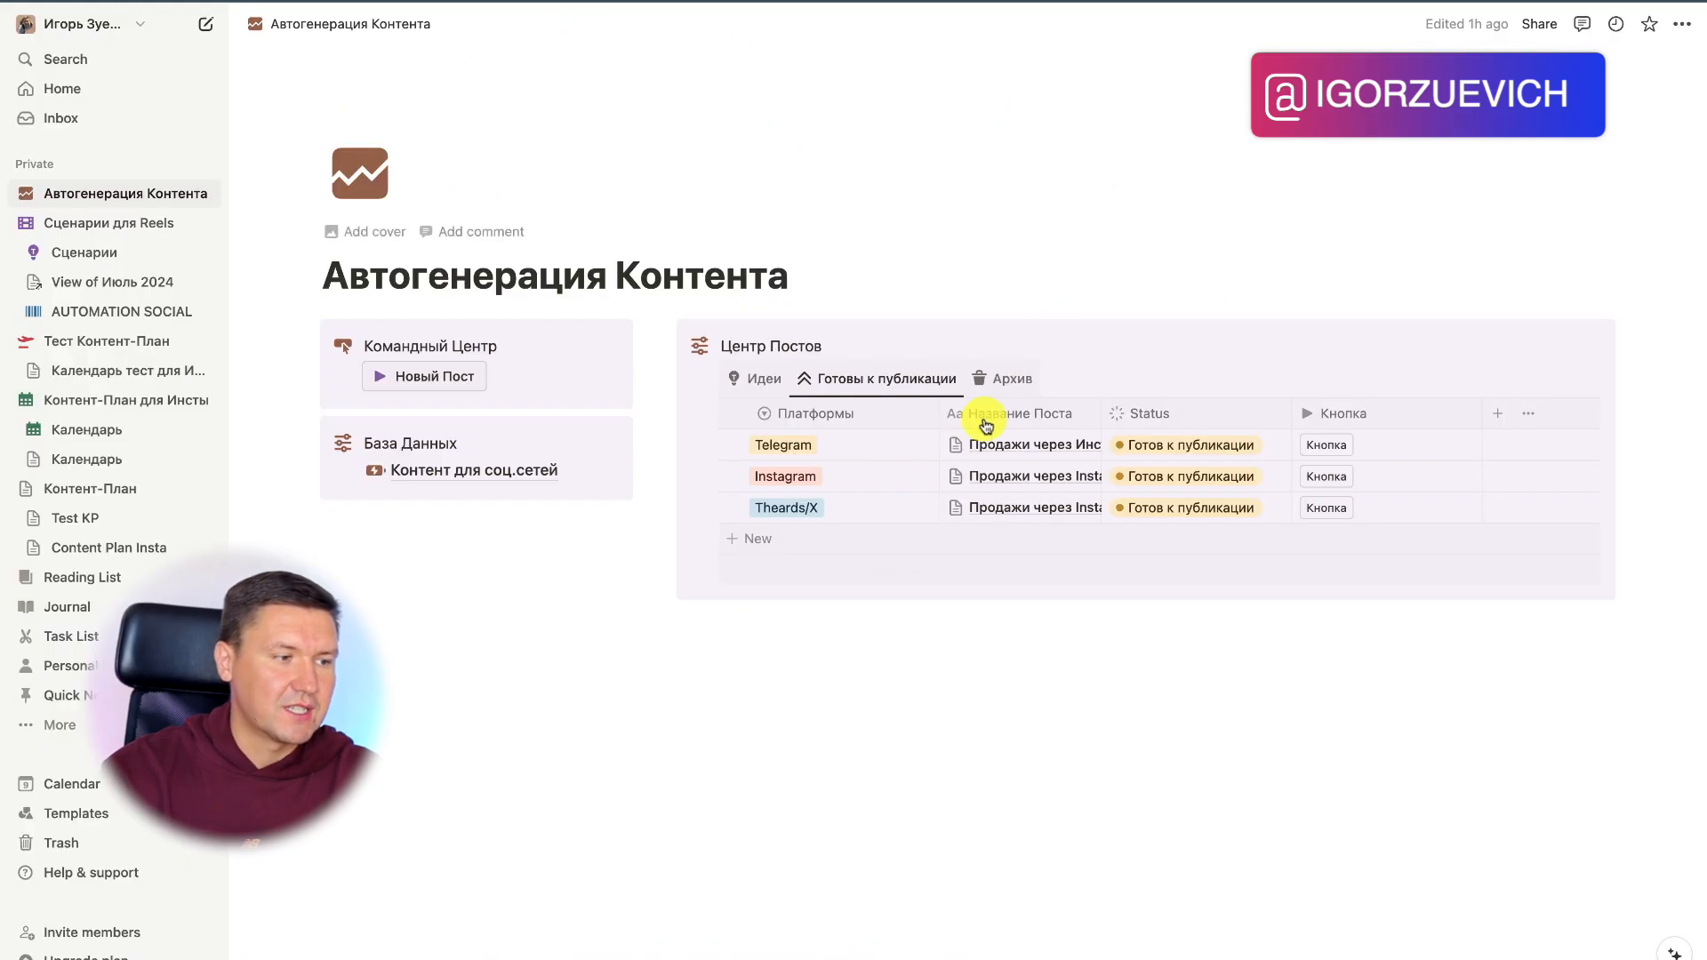
Step: Check the Идеи, Готовы к публикации and Архив views of the Центр Постов database for the processed post
{"action": "left_click", "coordinate": [754, 379]}
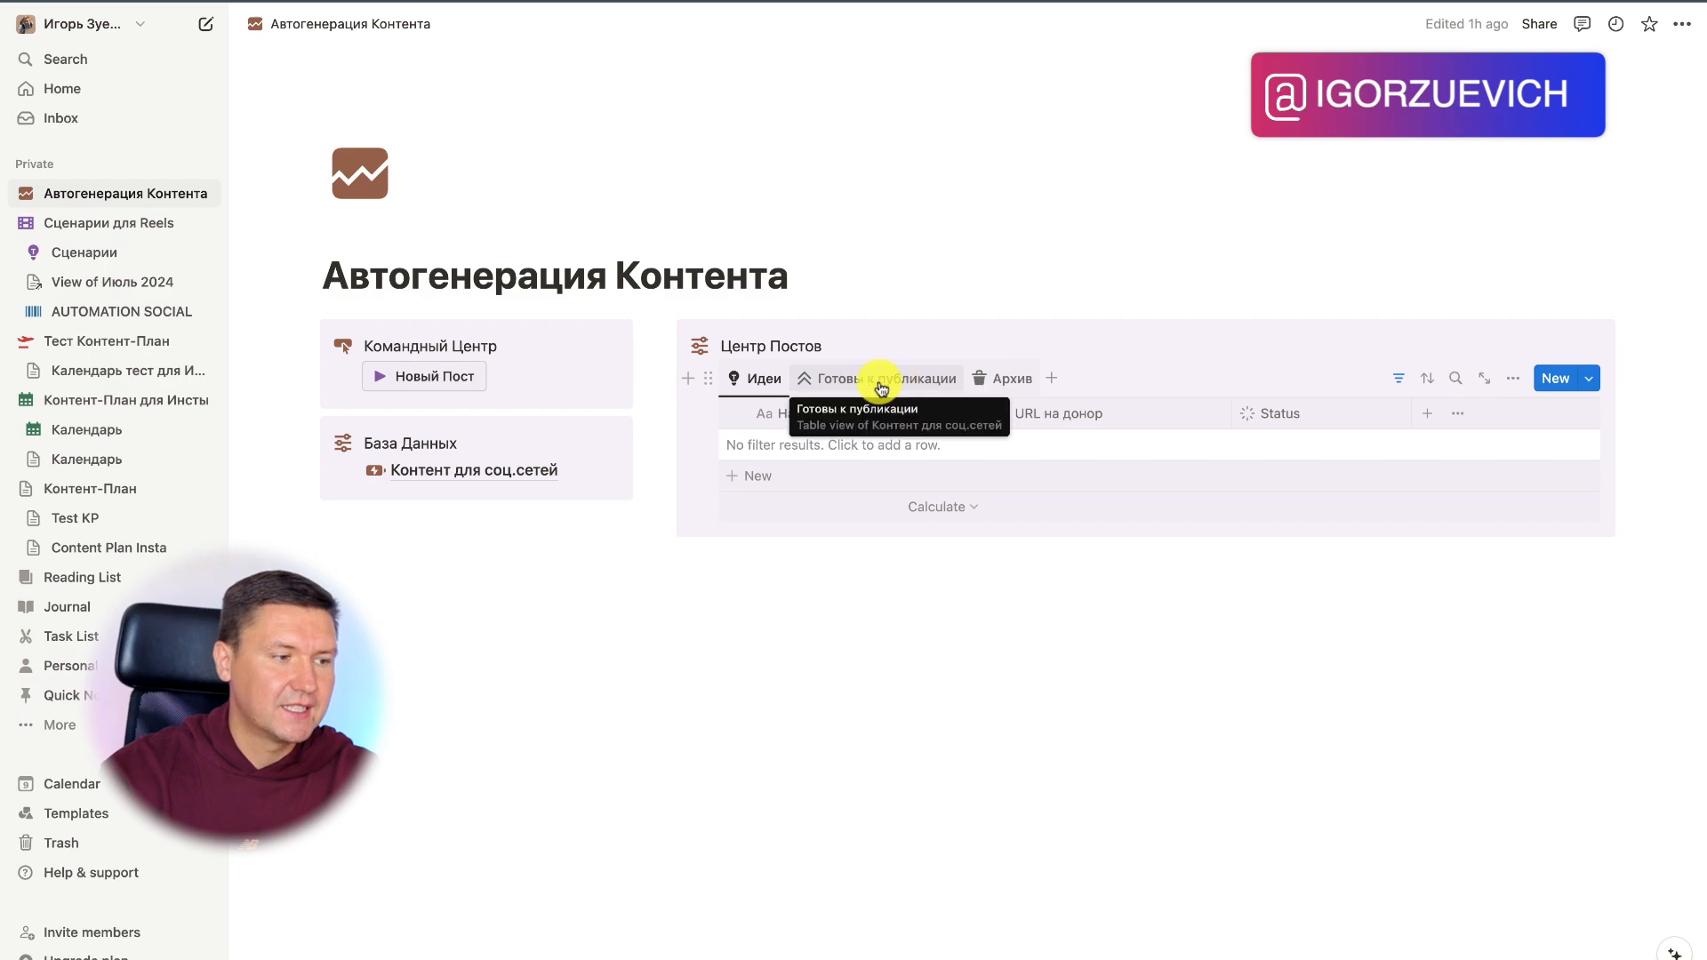
{"action": "left_click", "coordinate": [883, 389]}
{"action": "left_click", "coordinate": [1003, 379]}
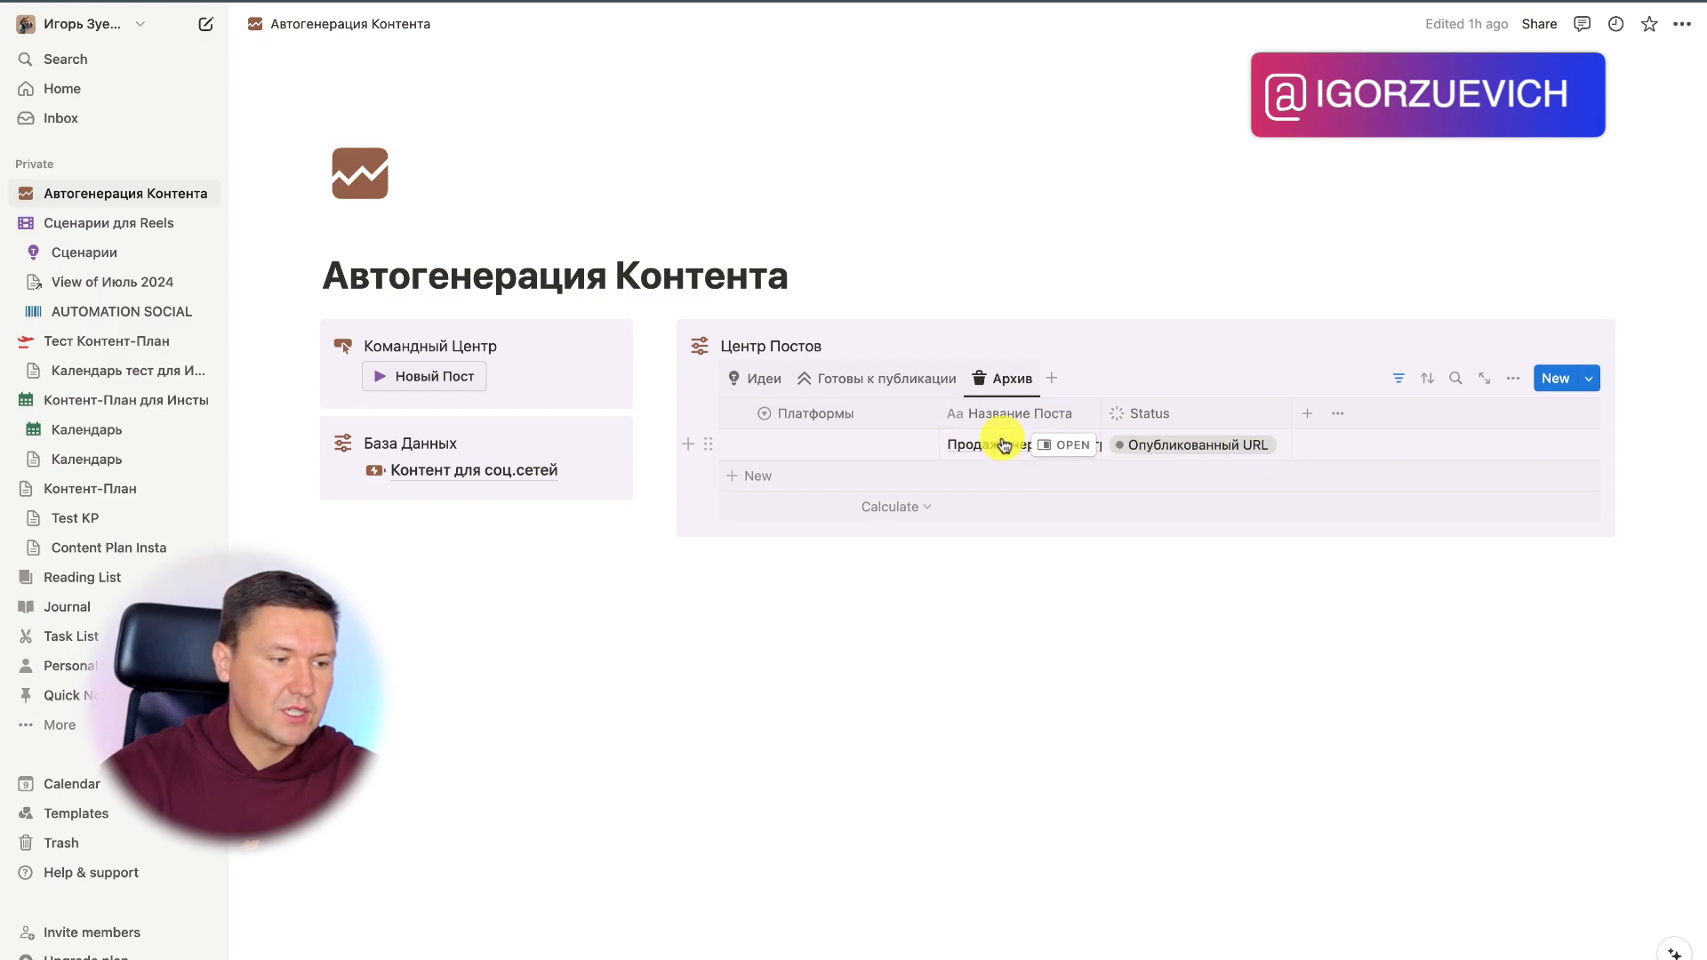
{"action": "left_click", "coordinate": [845, 379]}
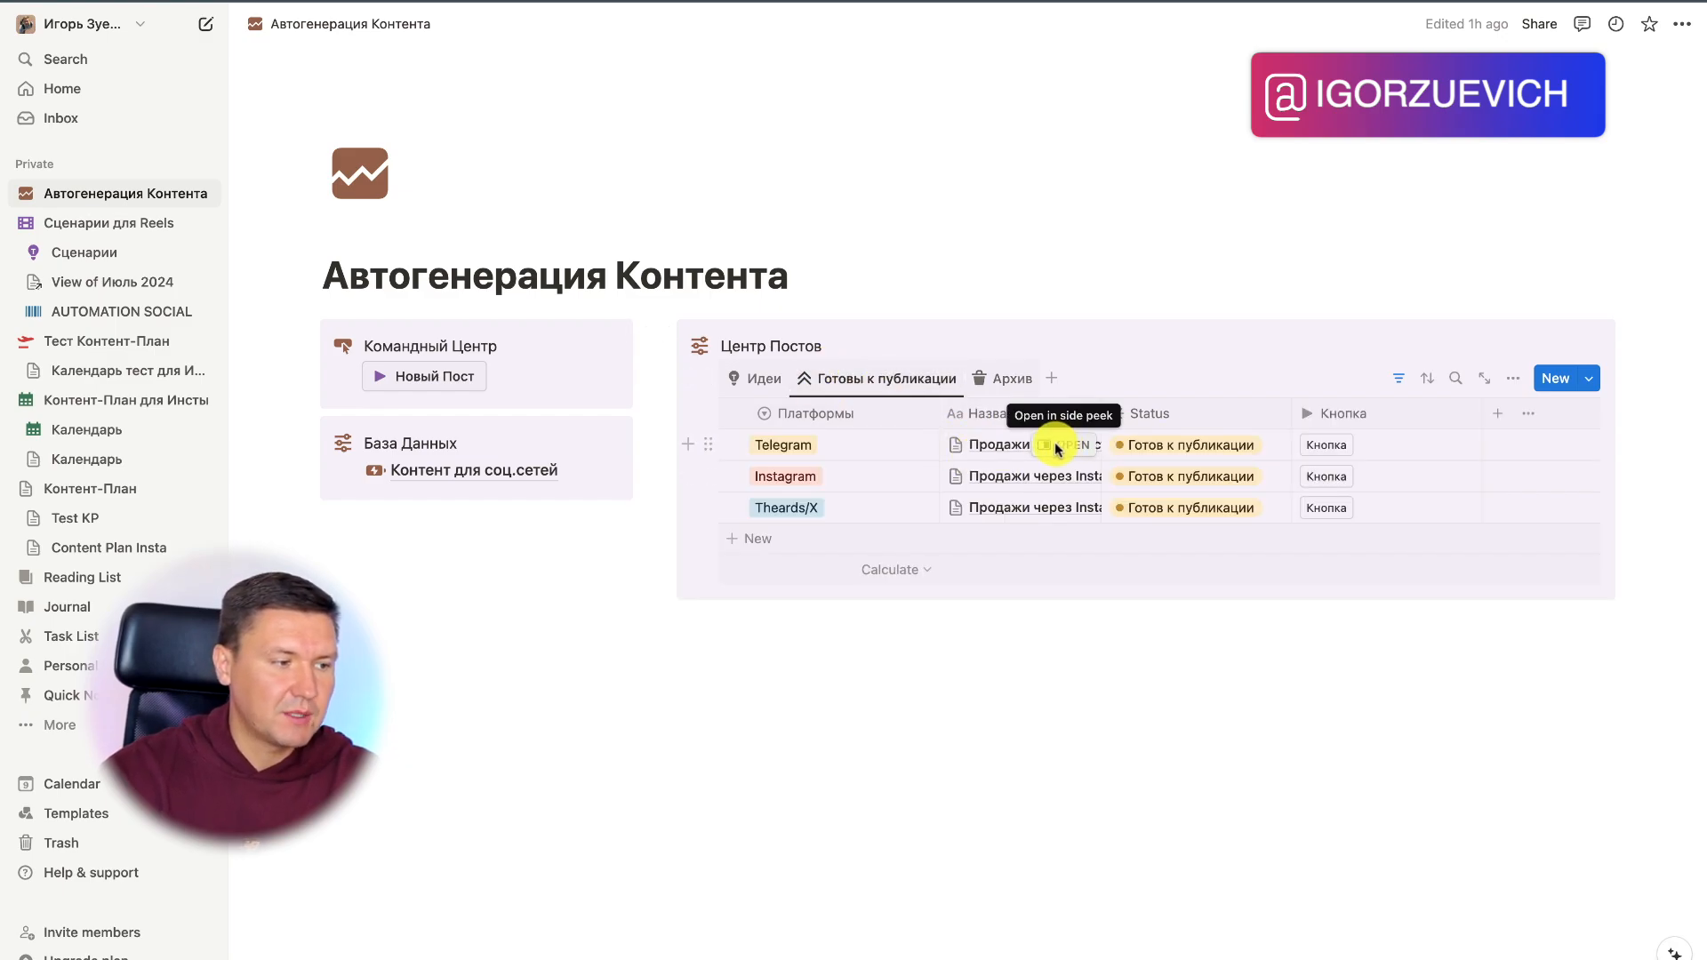
Step: Review the generated Telegram, Instagram and Theards/X posts in turn, closing each page after reading it
{"action": "left_click", "coordinate": [1061, 446]}
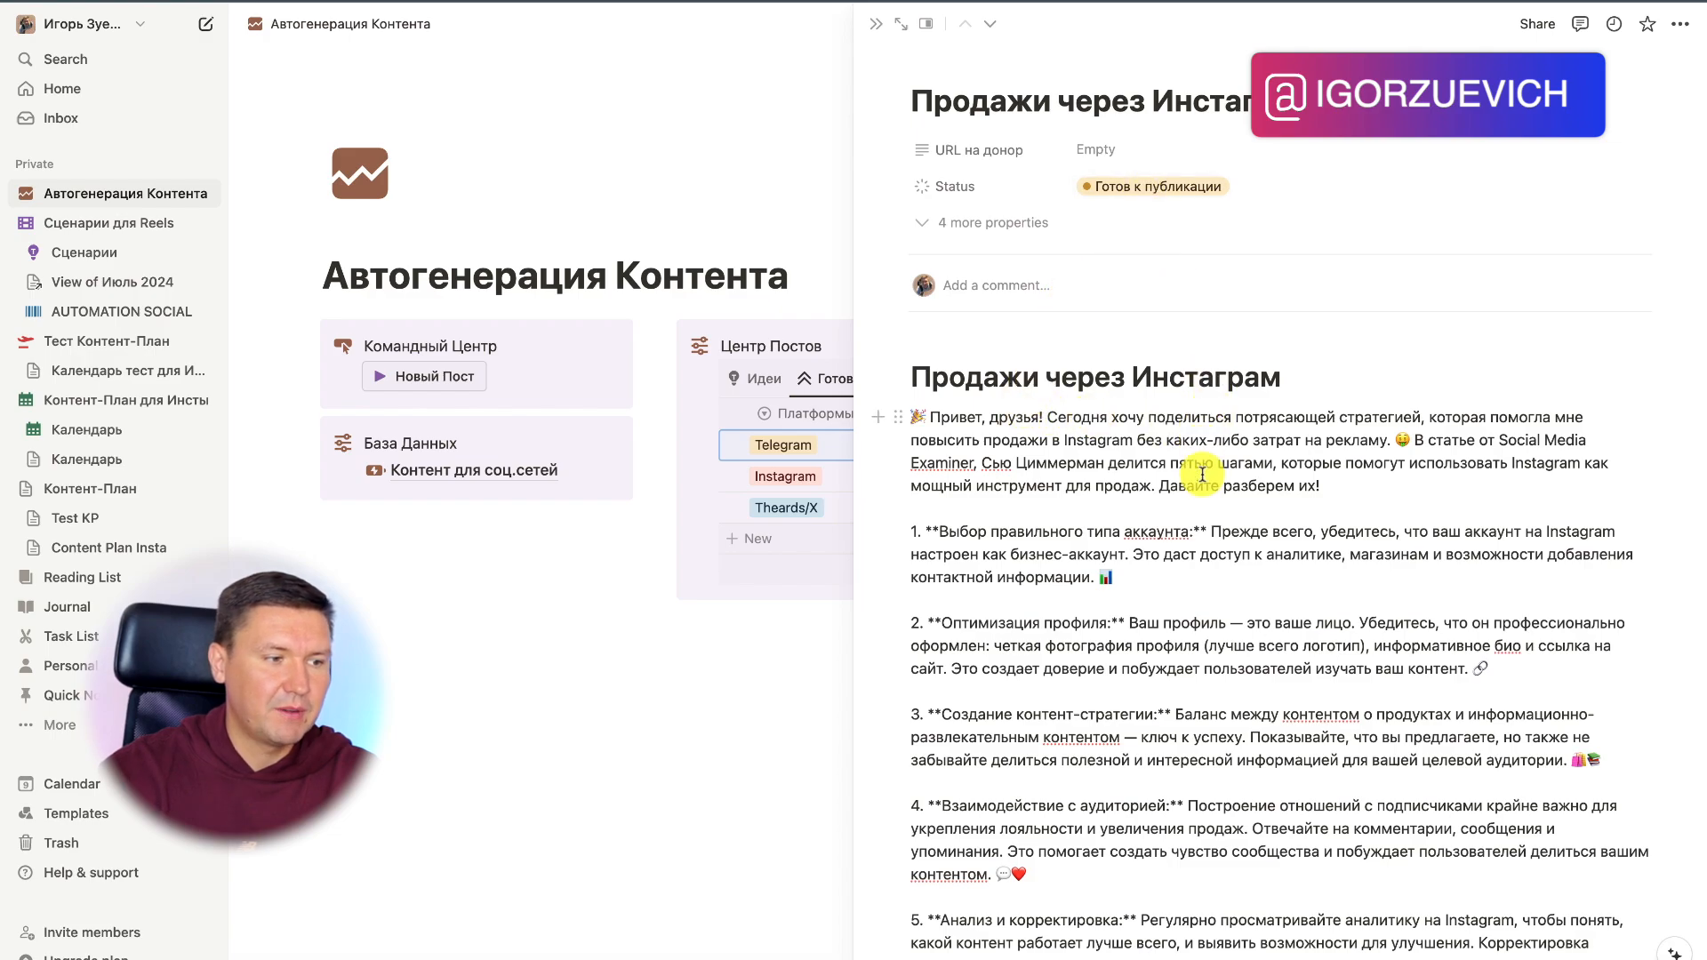
{"action": "scroll", "coordinate": [1202, 475], "scroll_direction": "down", "scroll_amount": 2}
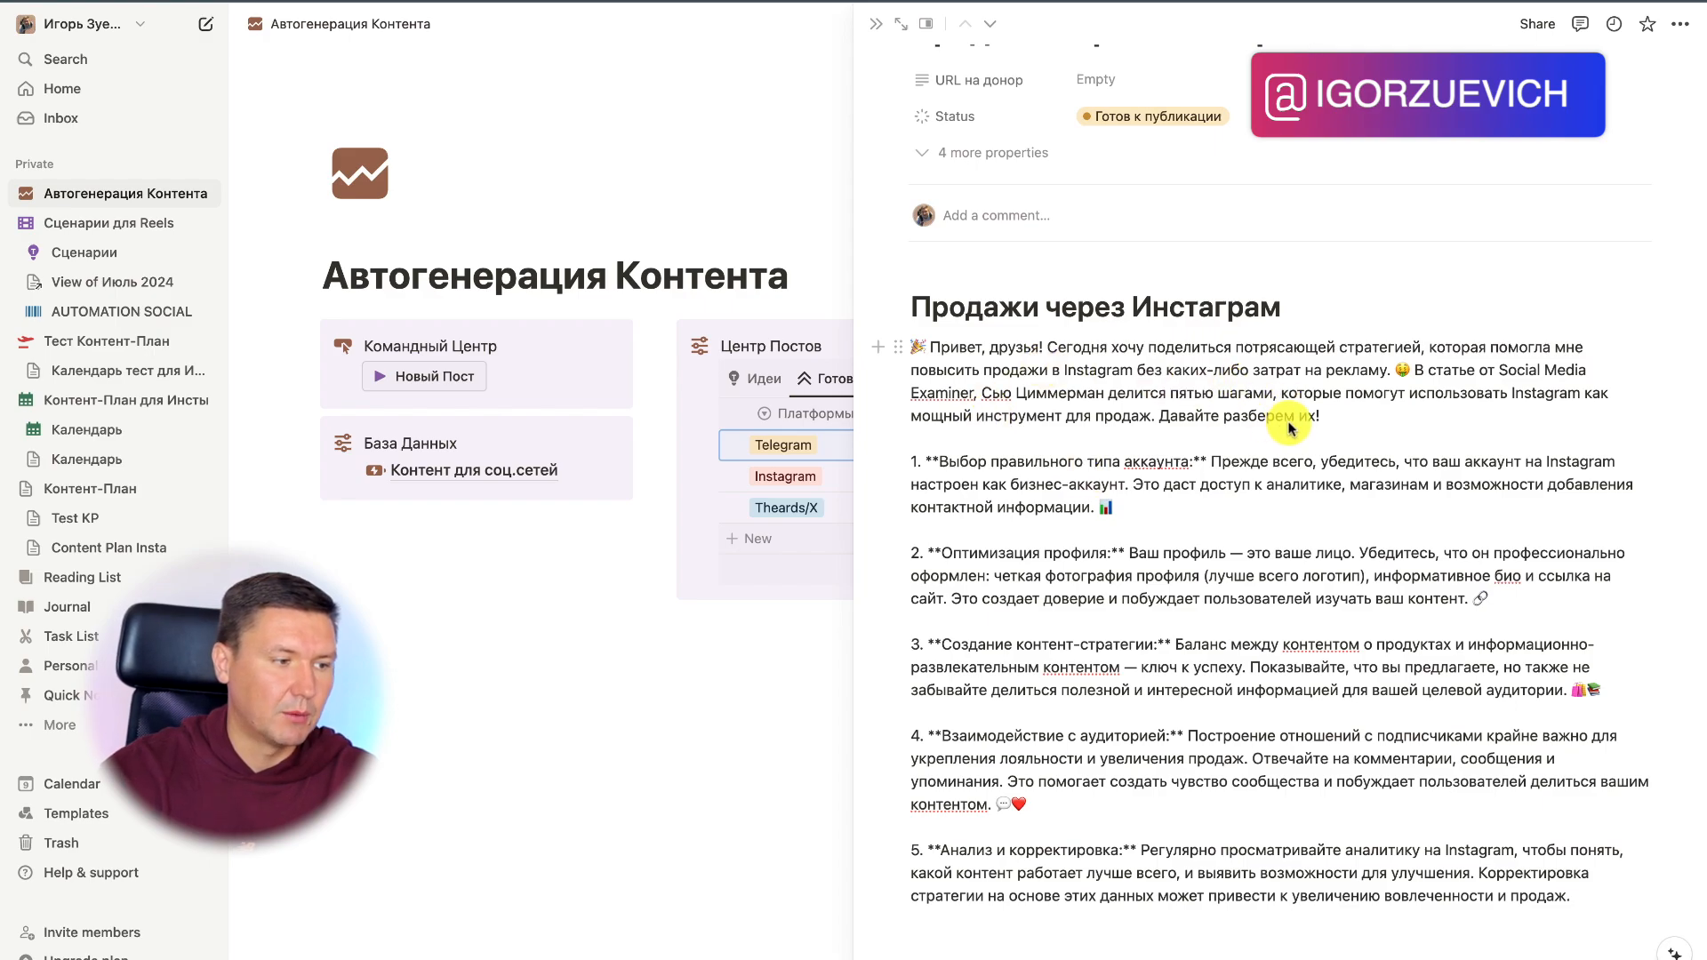
{"action": "left_click", "coordinate": [835, 735]}
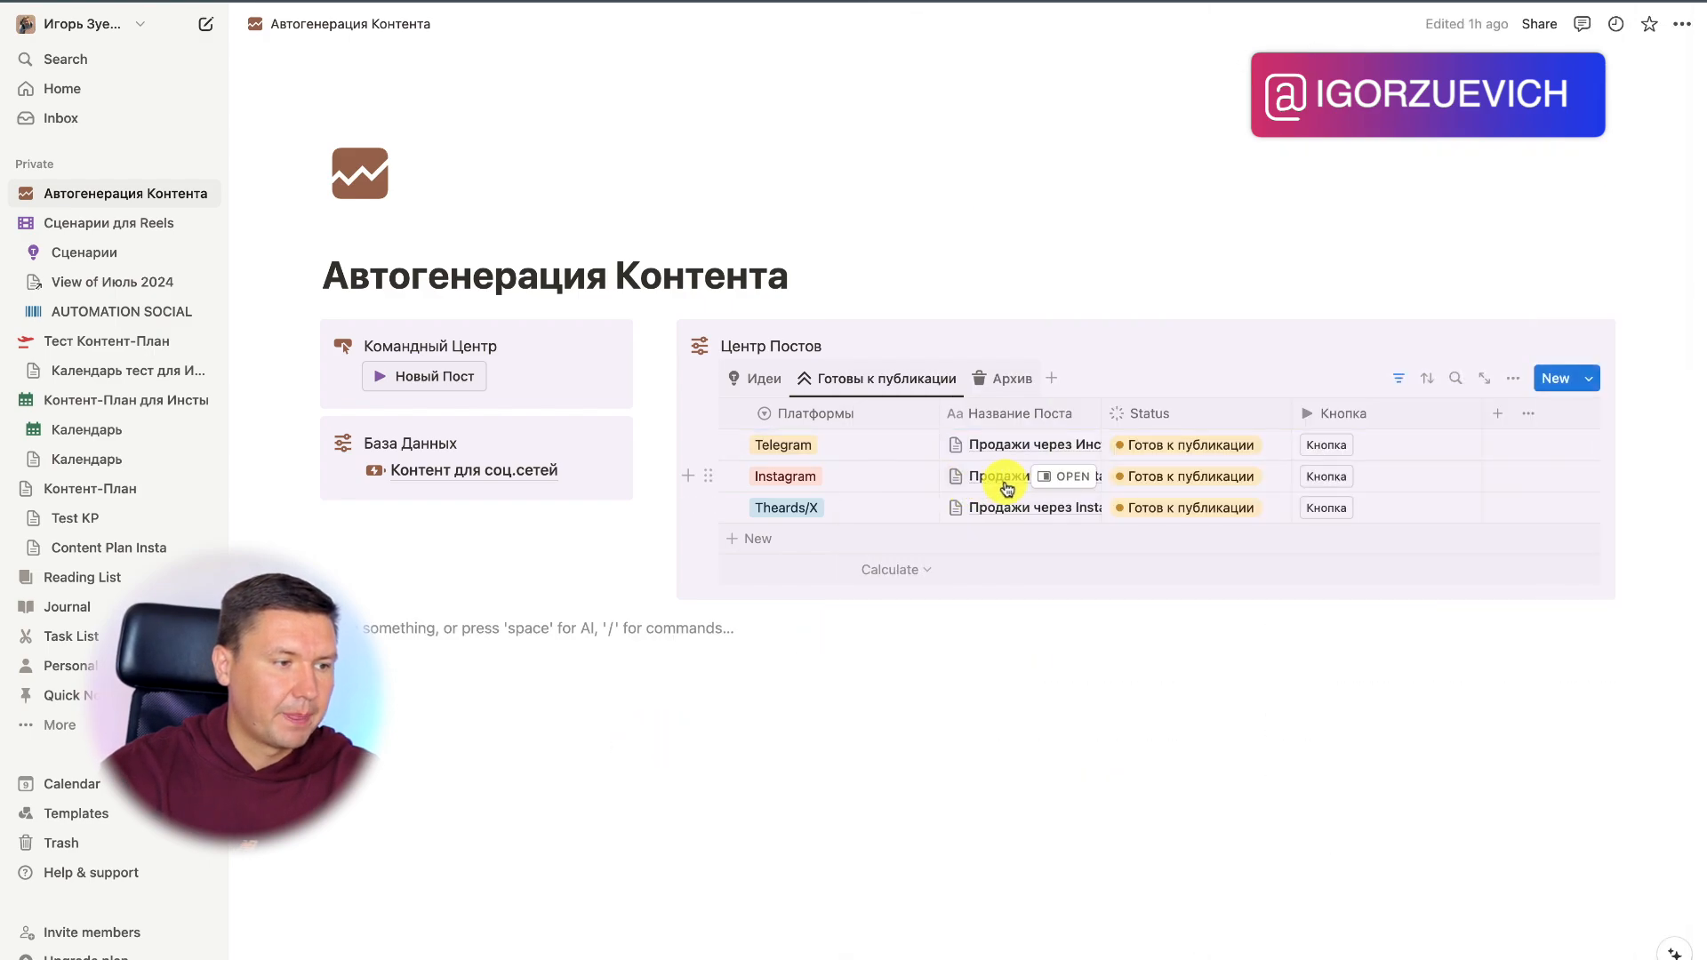
{"action": "left_click", "coordinate": [1066, 480]}
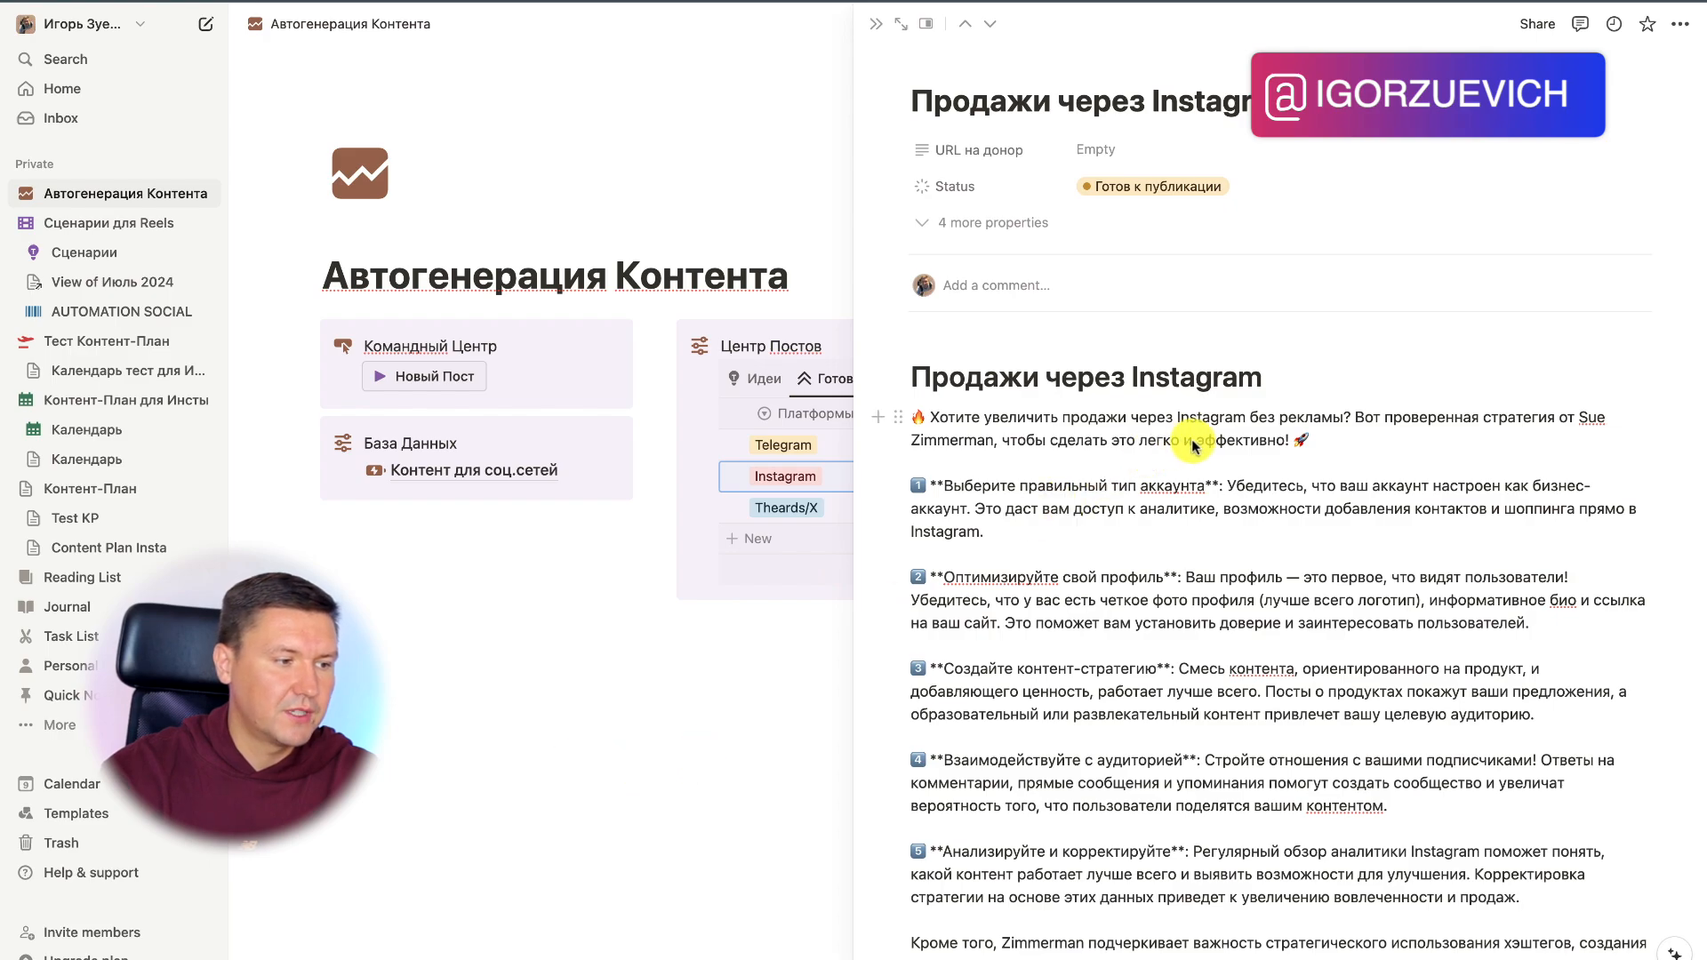
{"action": "left_click", "coordinate": [777, 750]}
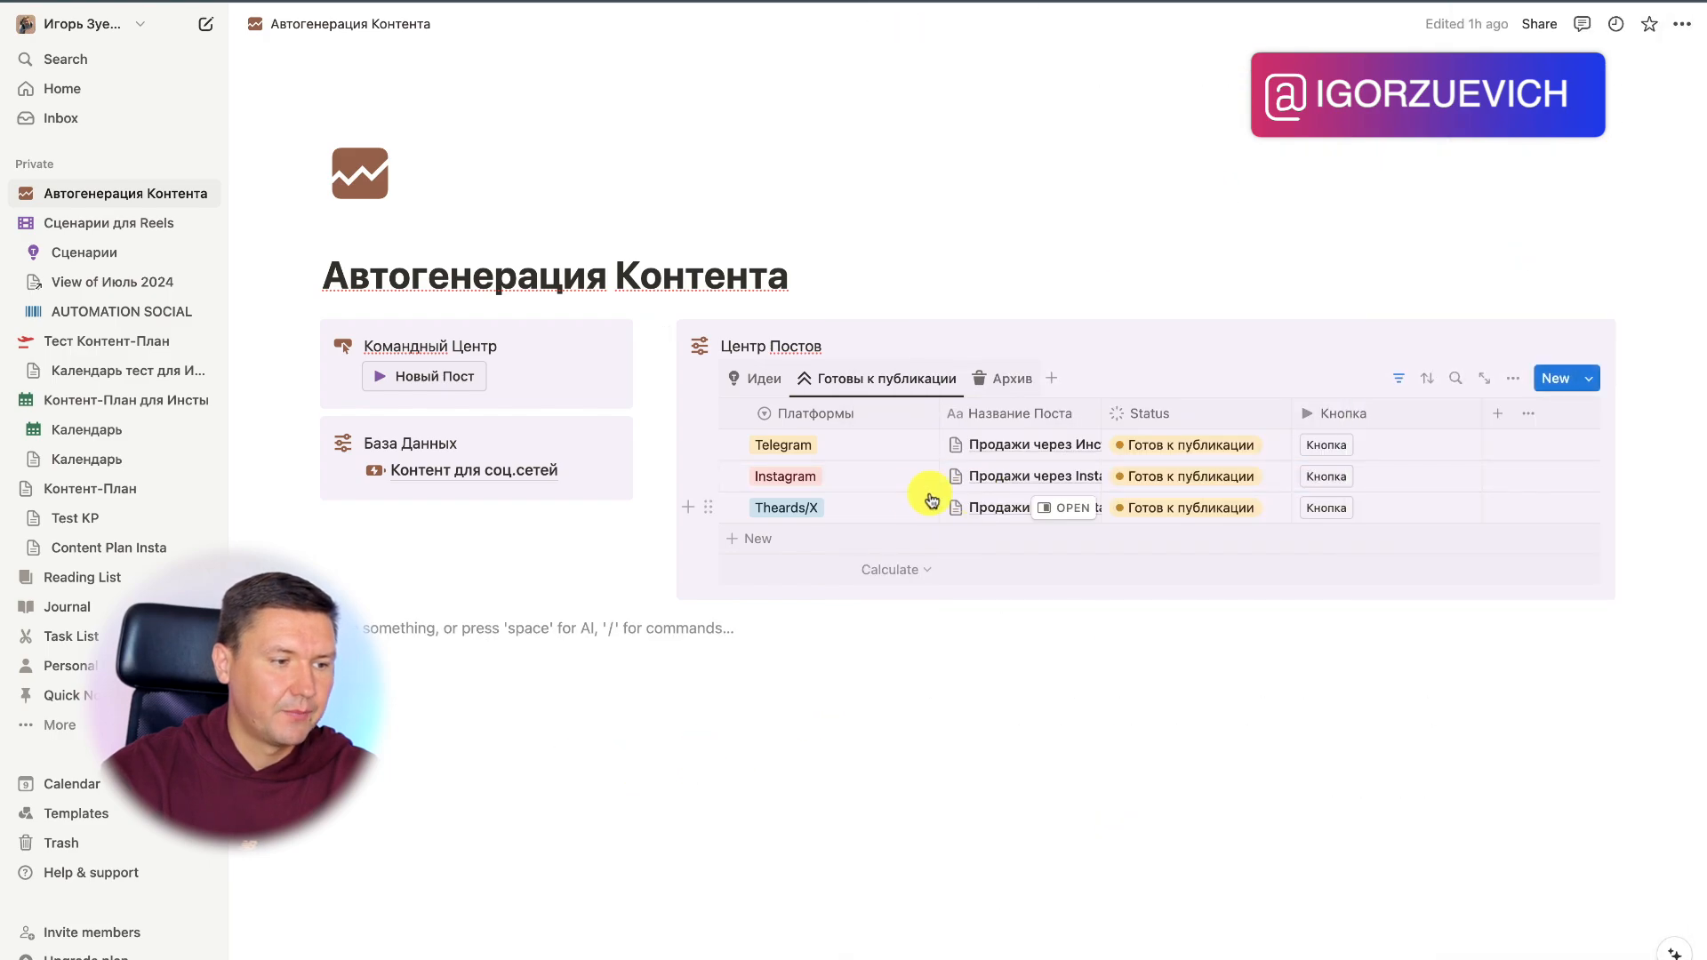
{"action": "left_click", "coordinate": [1063, 507]}
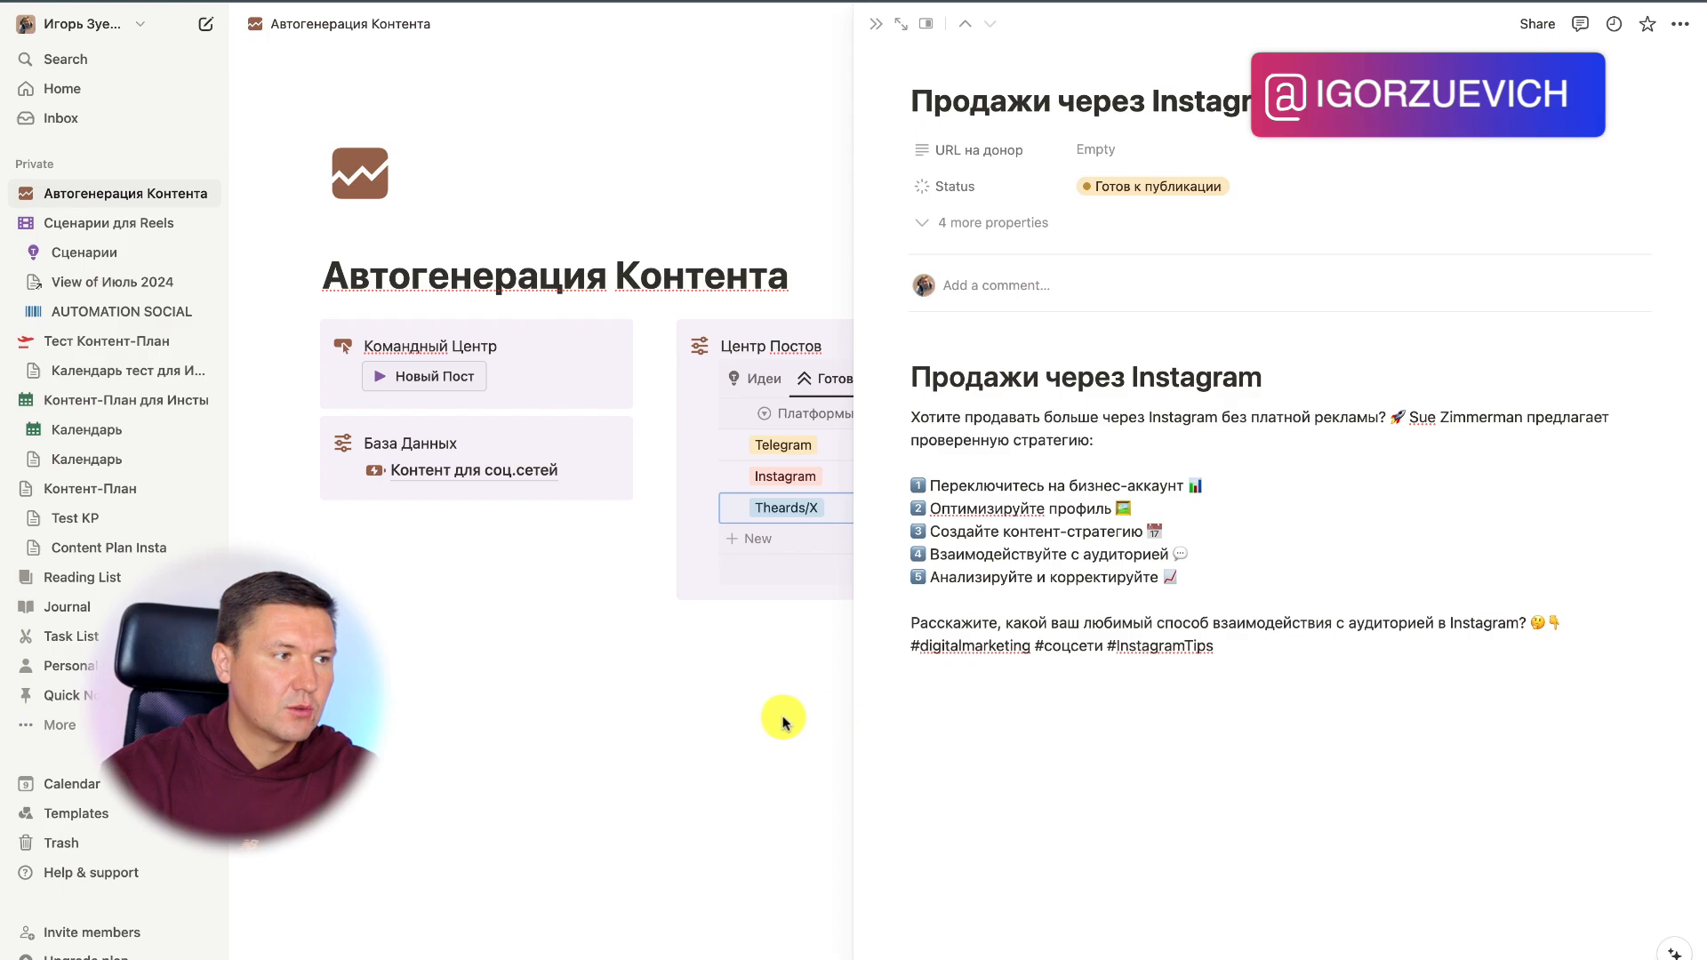
{"action": "left_click", "coordinate": [894, 711]}
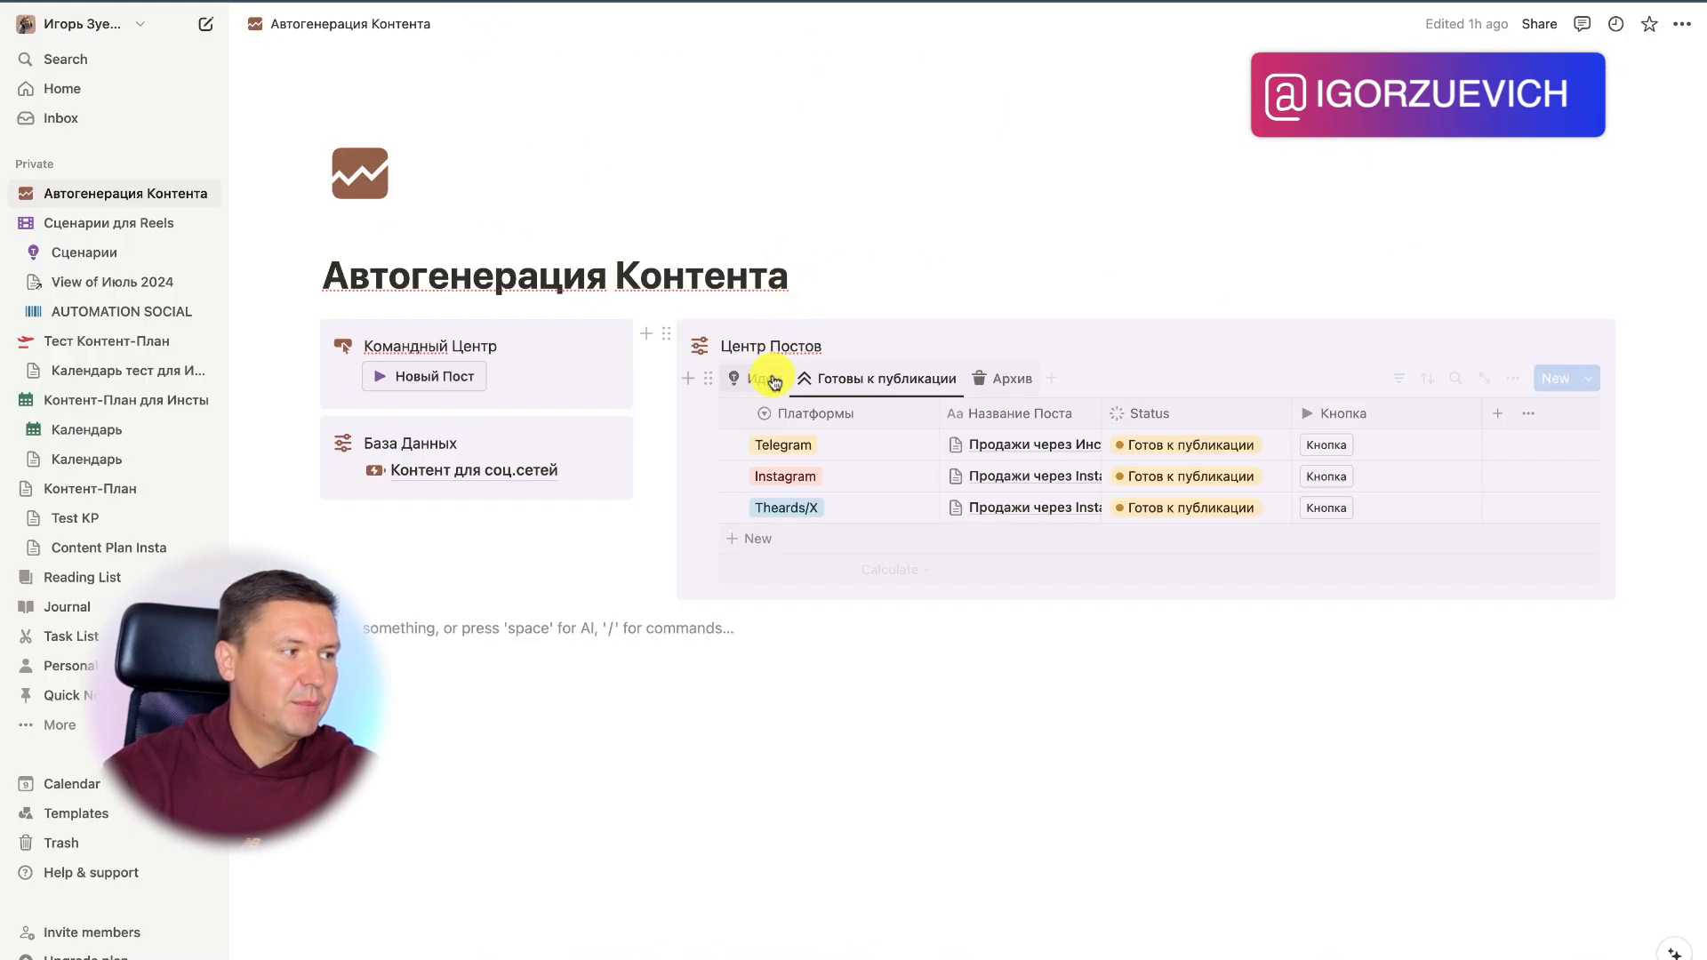
{"action": "left_click", "coordinate": [770, 379]}
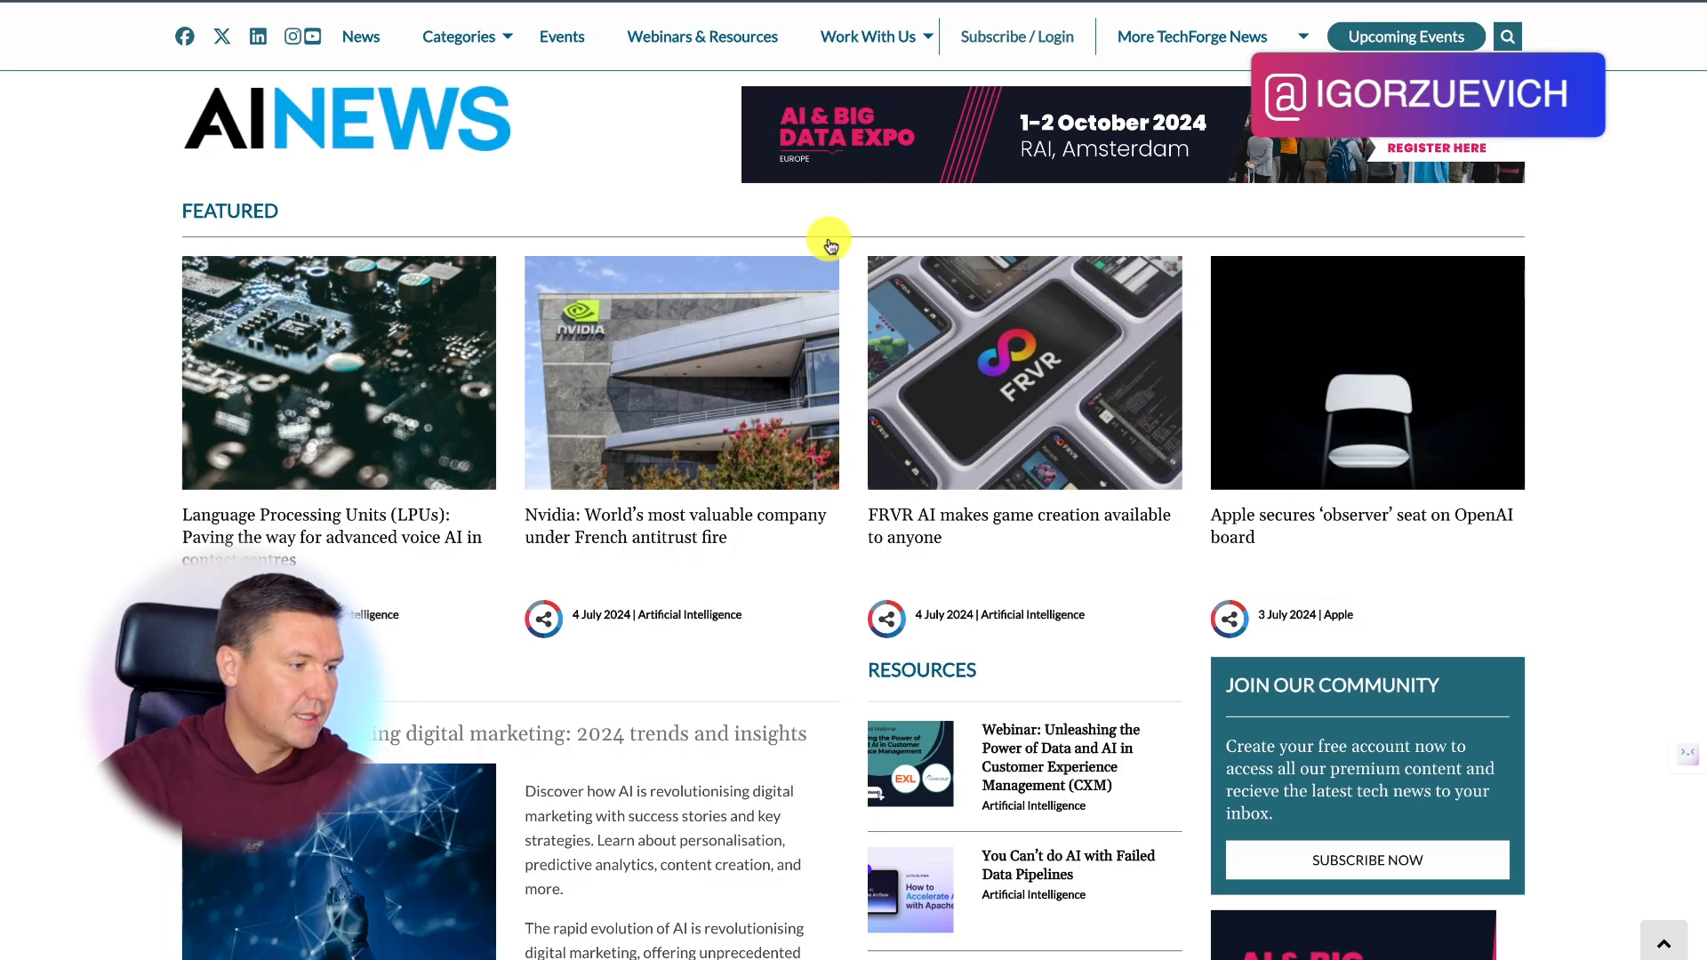
{"action": "scroll", "coordinate": [655, 566], "scroll_direction": "down", "scroll_amount": 10}
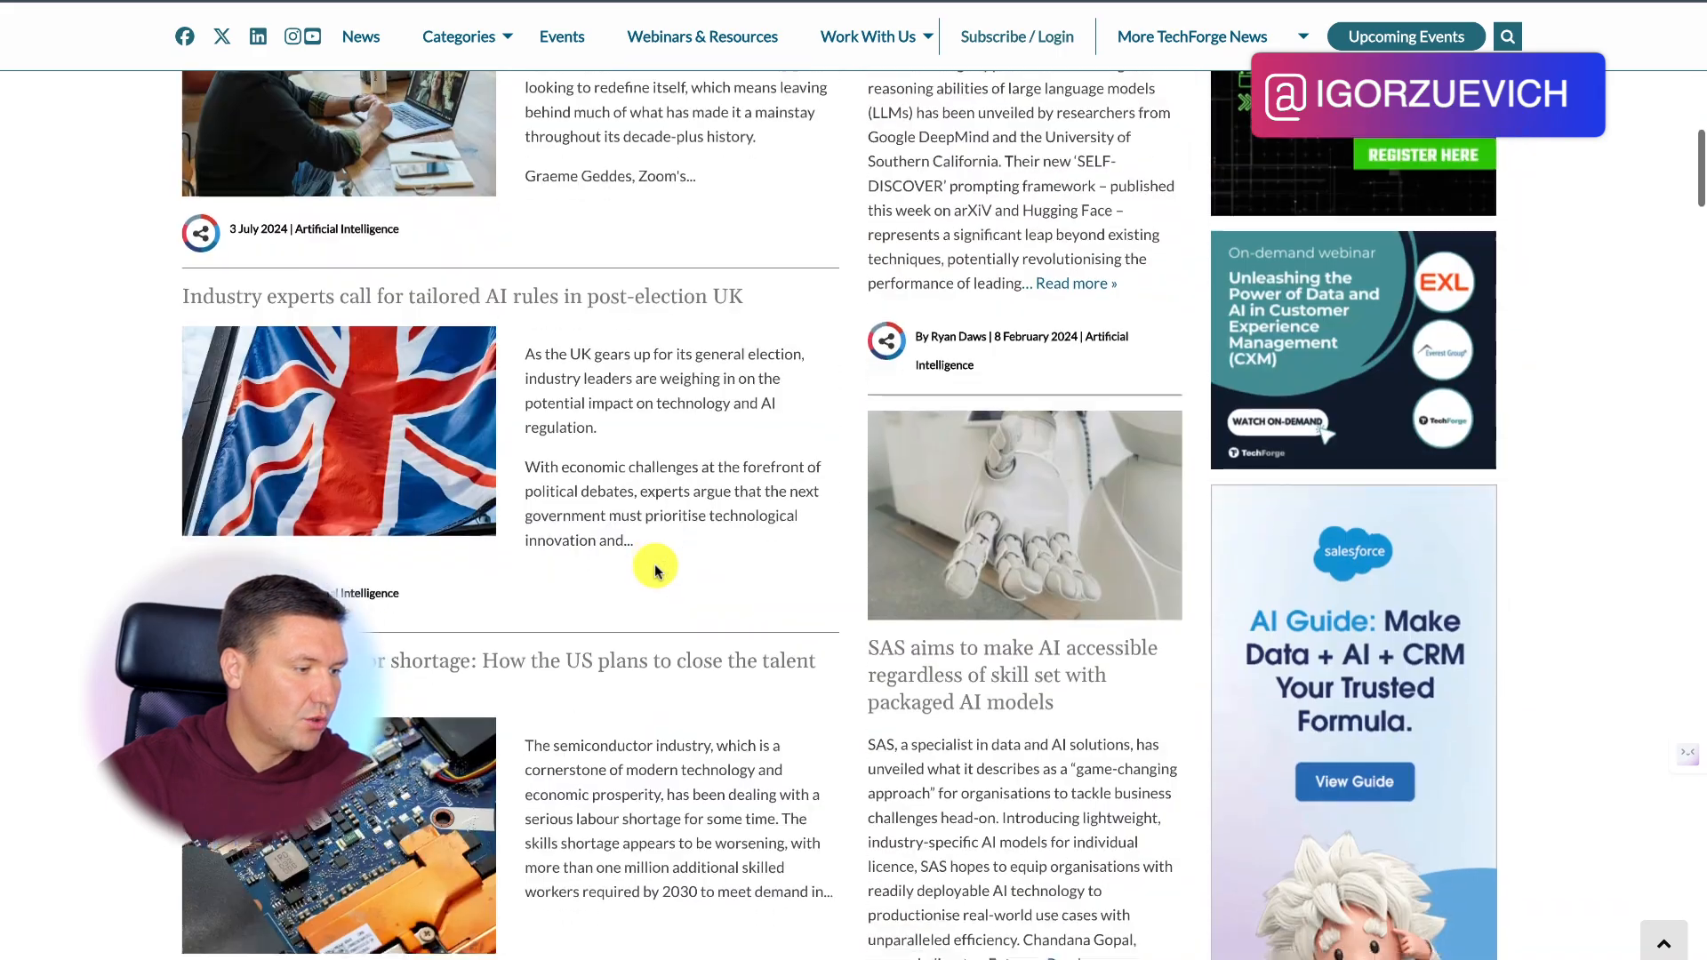
{"action": "scroll", "coordinate": [655, 567], "scroll_direction": "down", "scroll_amount": 6}
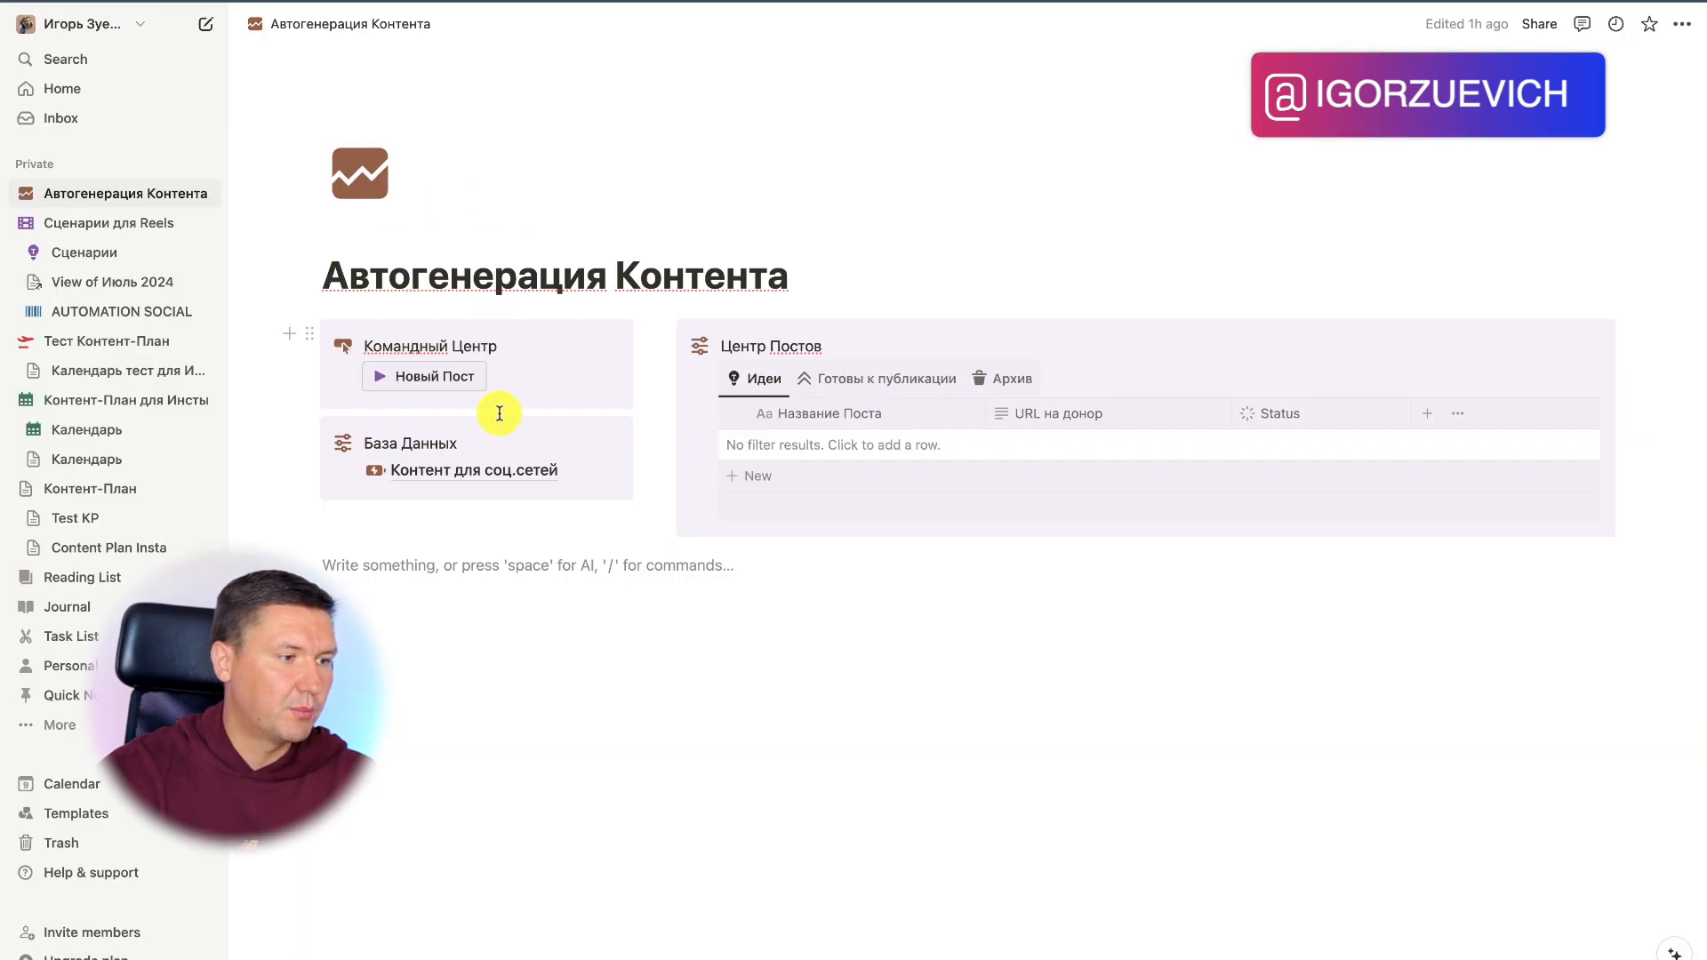
{"action": "left_click", "coordinate": [404, 376]}
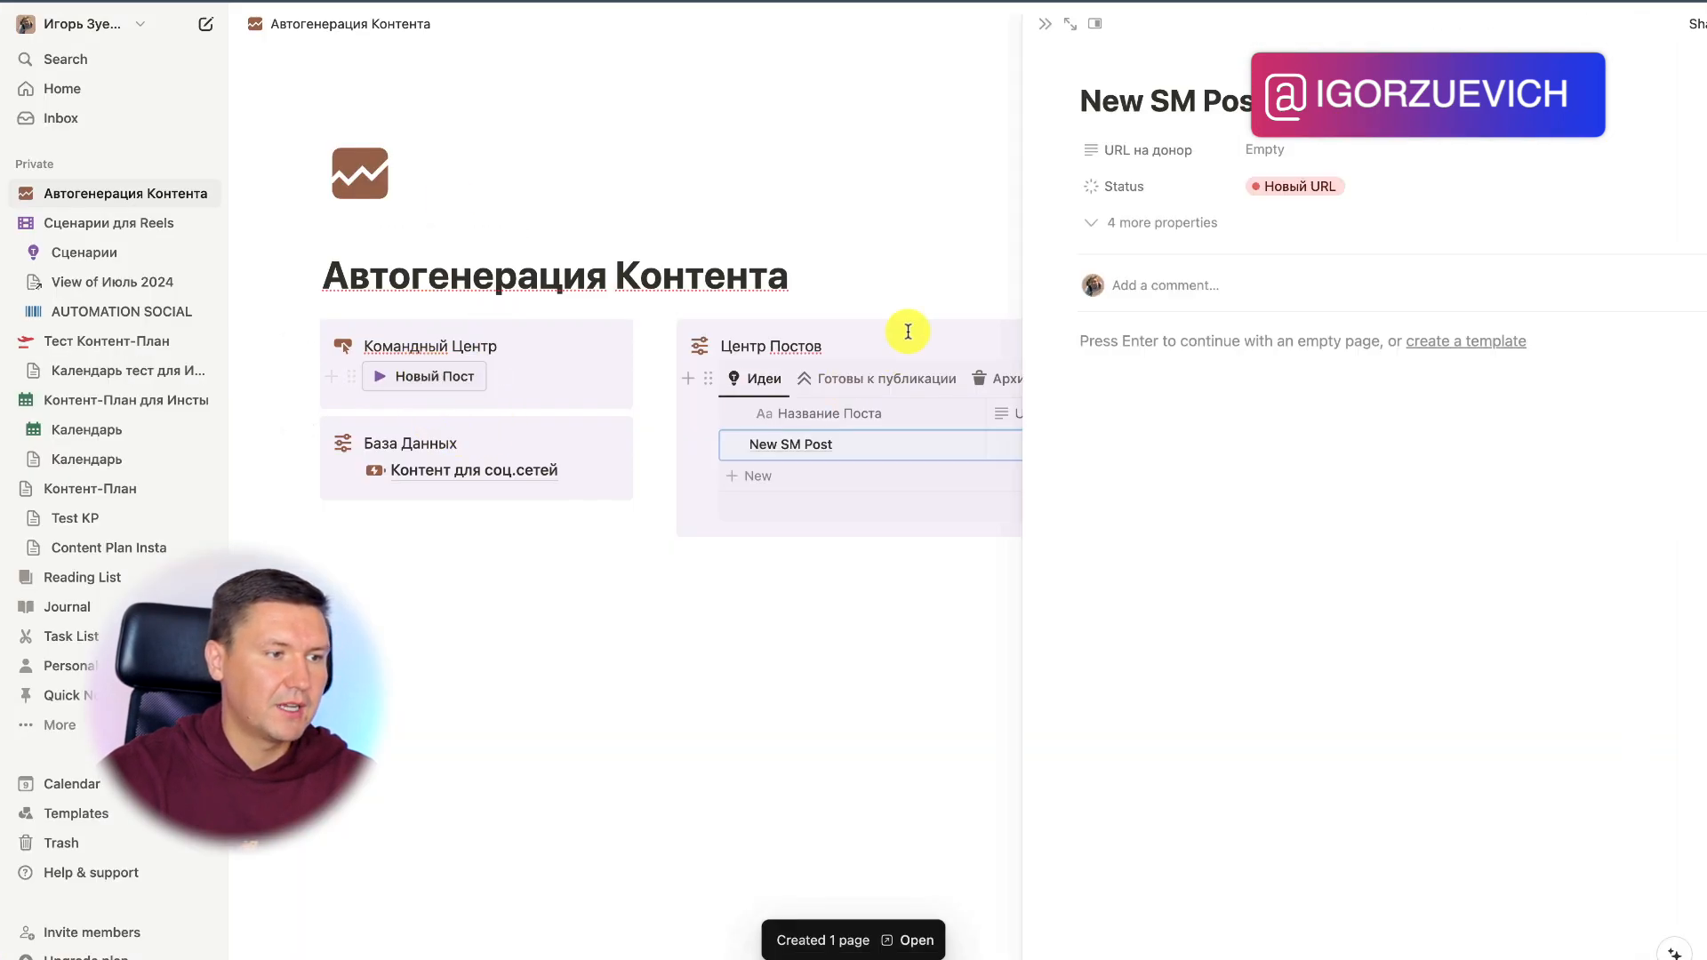
{"action": "left_click", "coordinate": [1101, 153]}
{"action": "key", "text": "ctrl+v"}
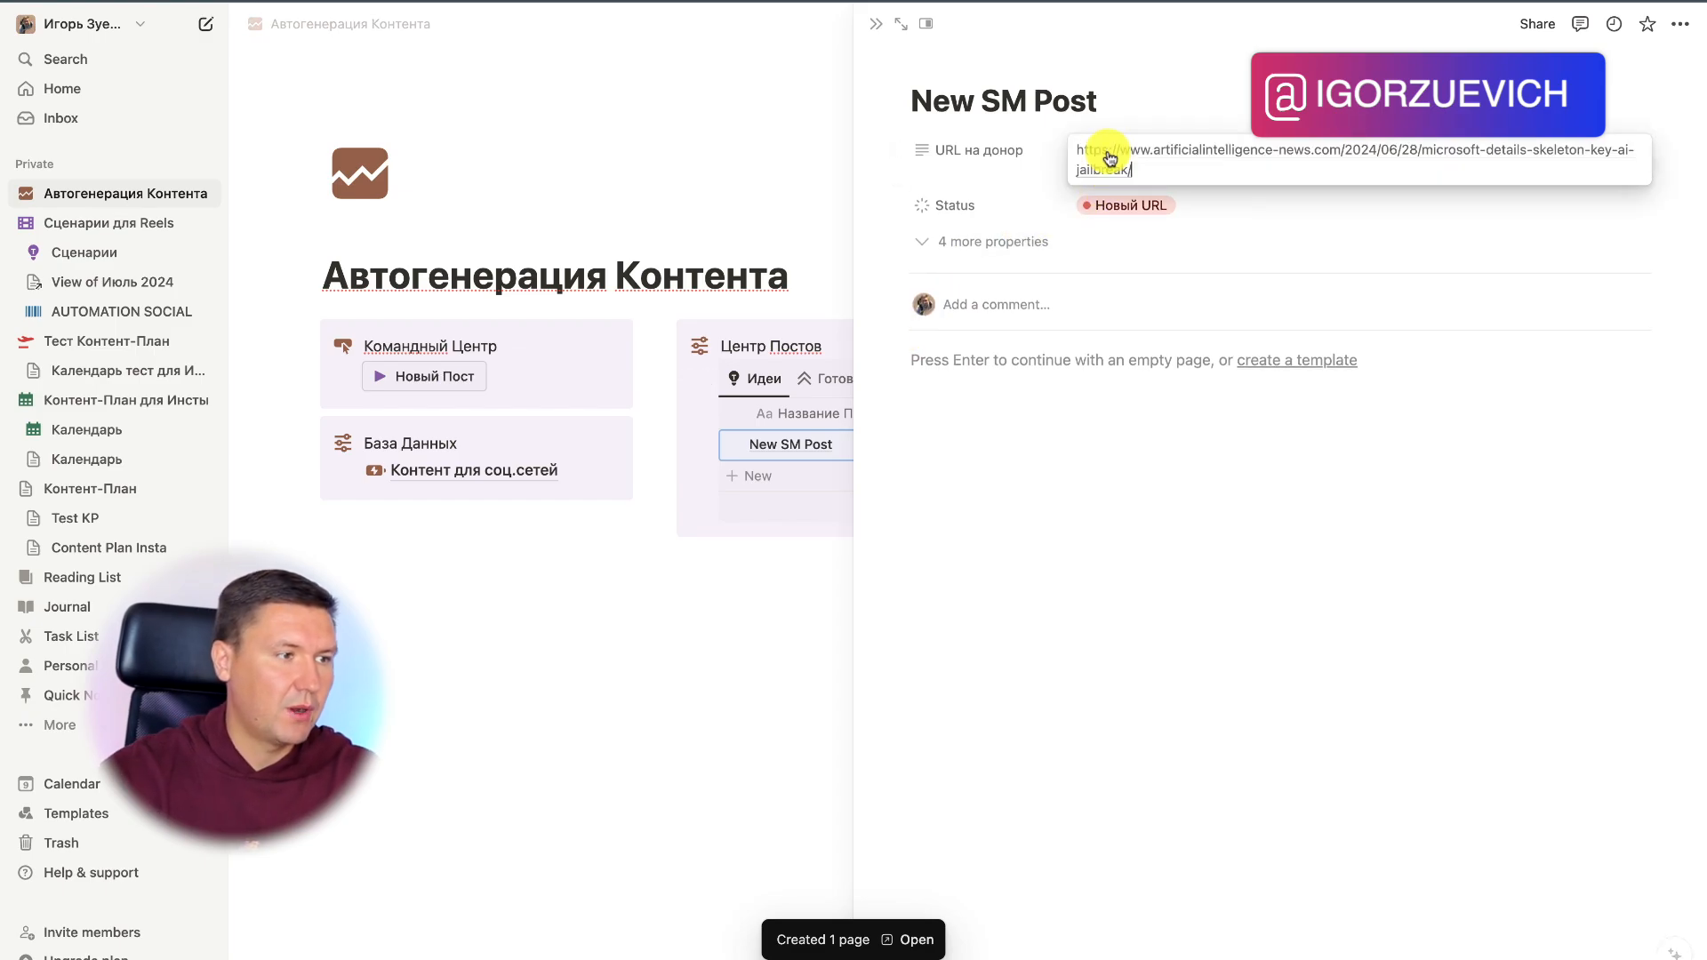
{"action": "left_click", "coordinate": [872, 39]}
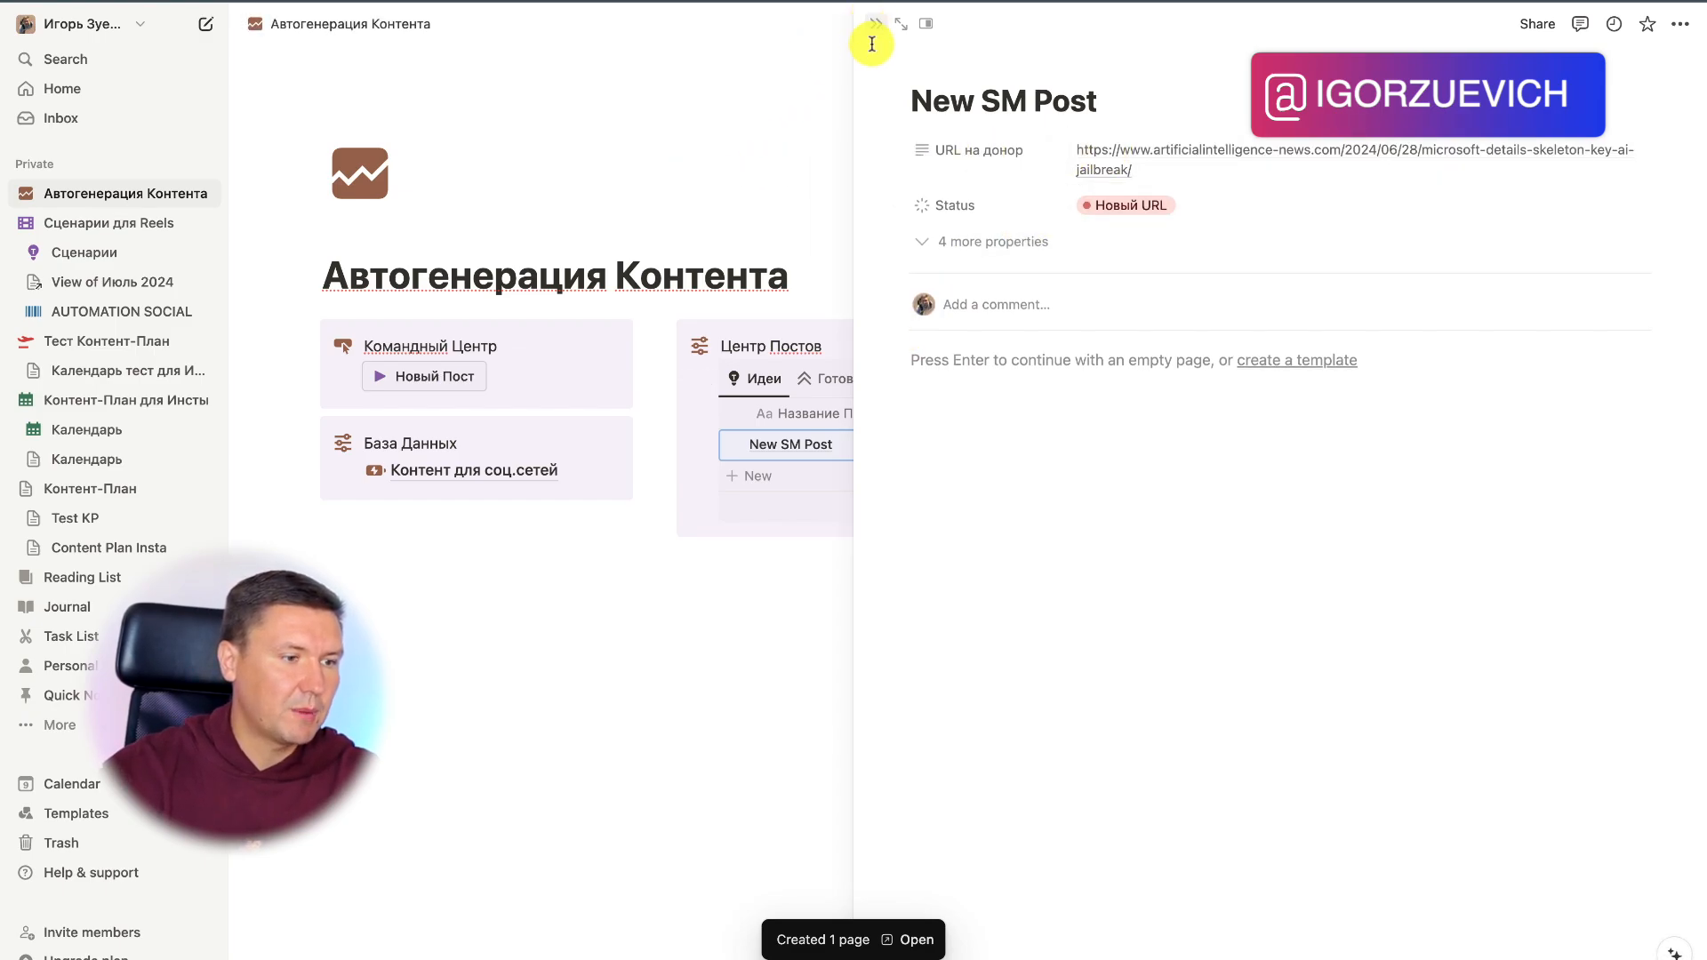
{"action": "left_click", "coordinate": [875, 25]}
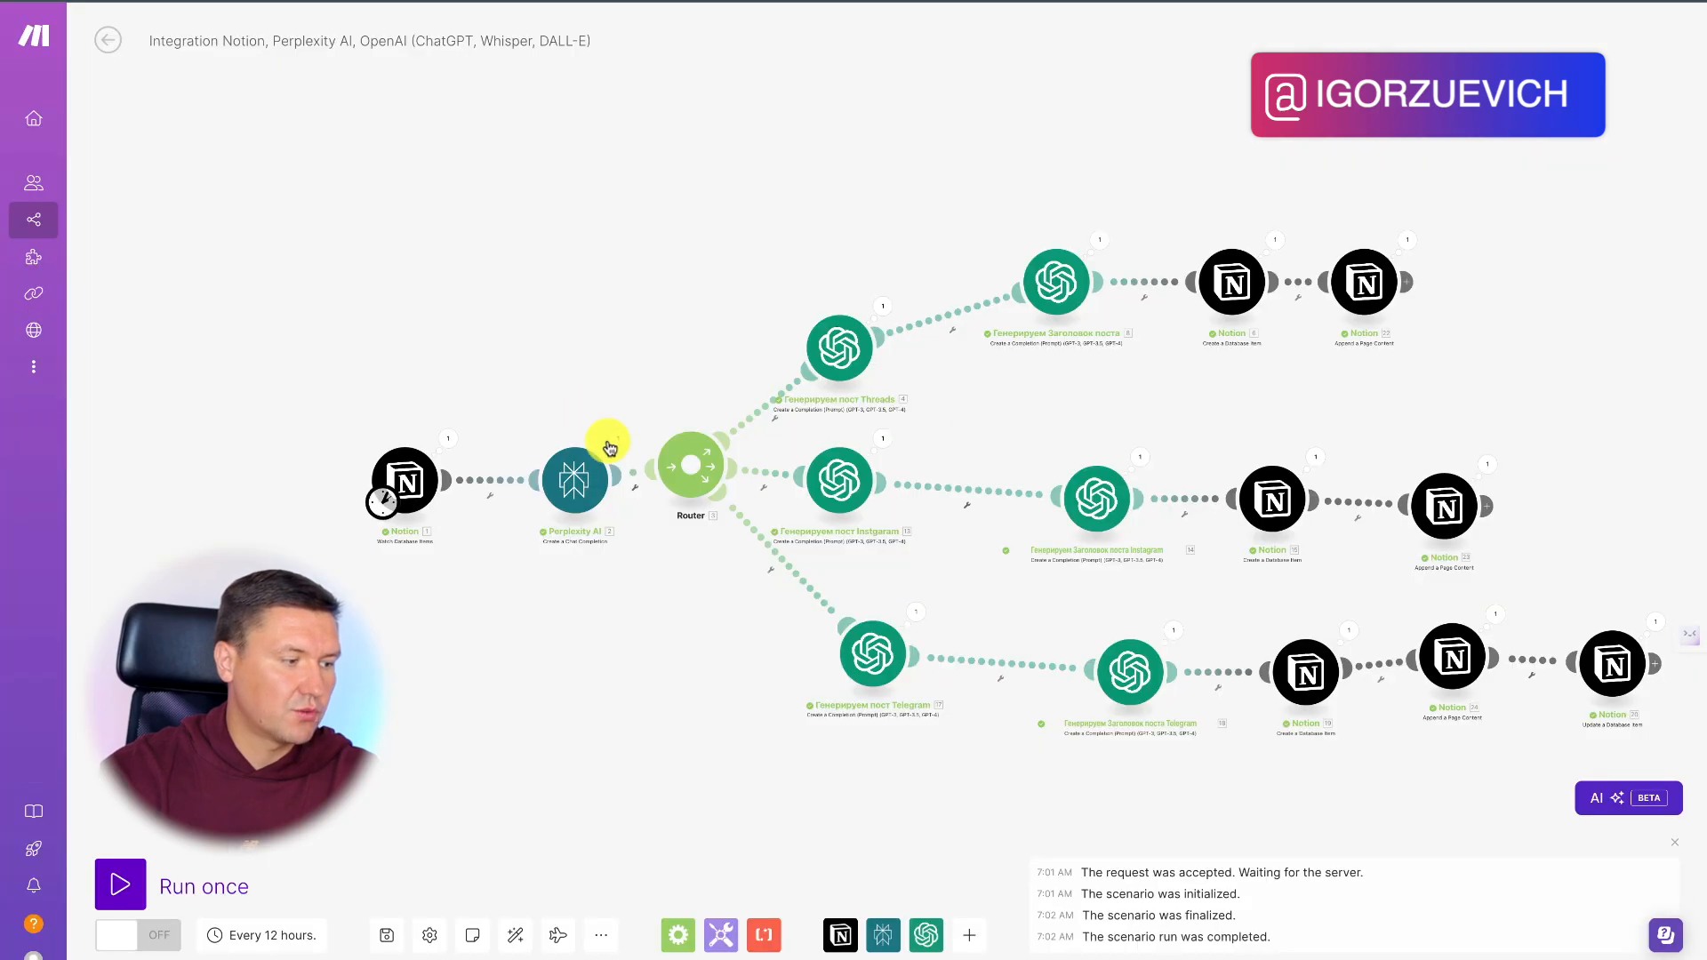
Step: Switch to Make, run the integration scenario once more, and stop the execution during its second pass
{"action": "left_click", "coordinate": [121, 880]}
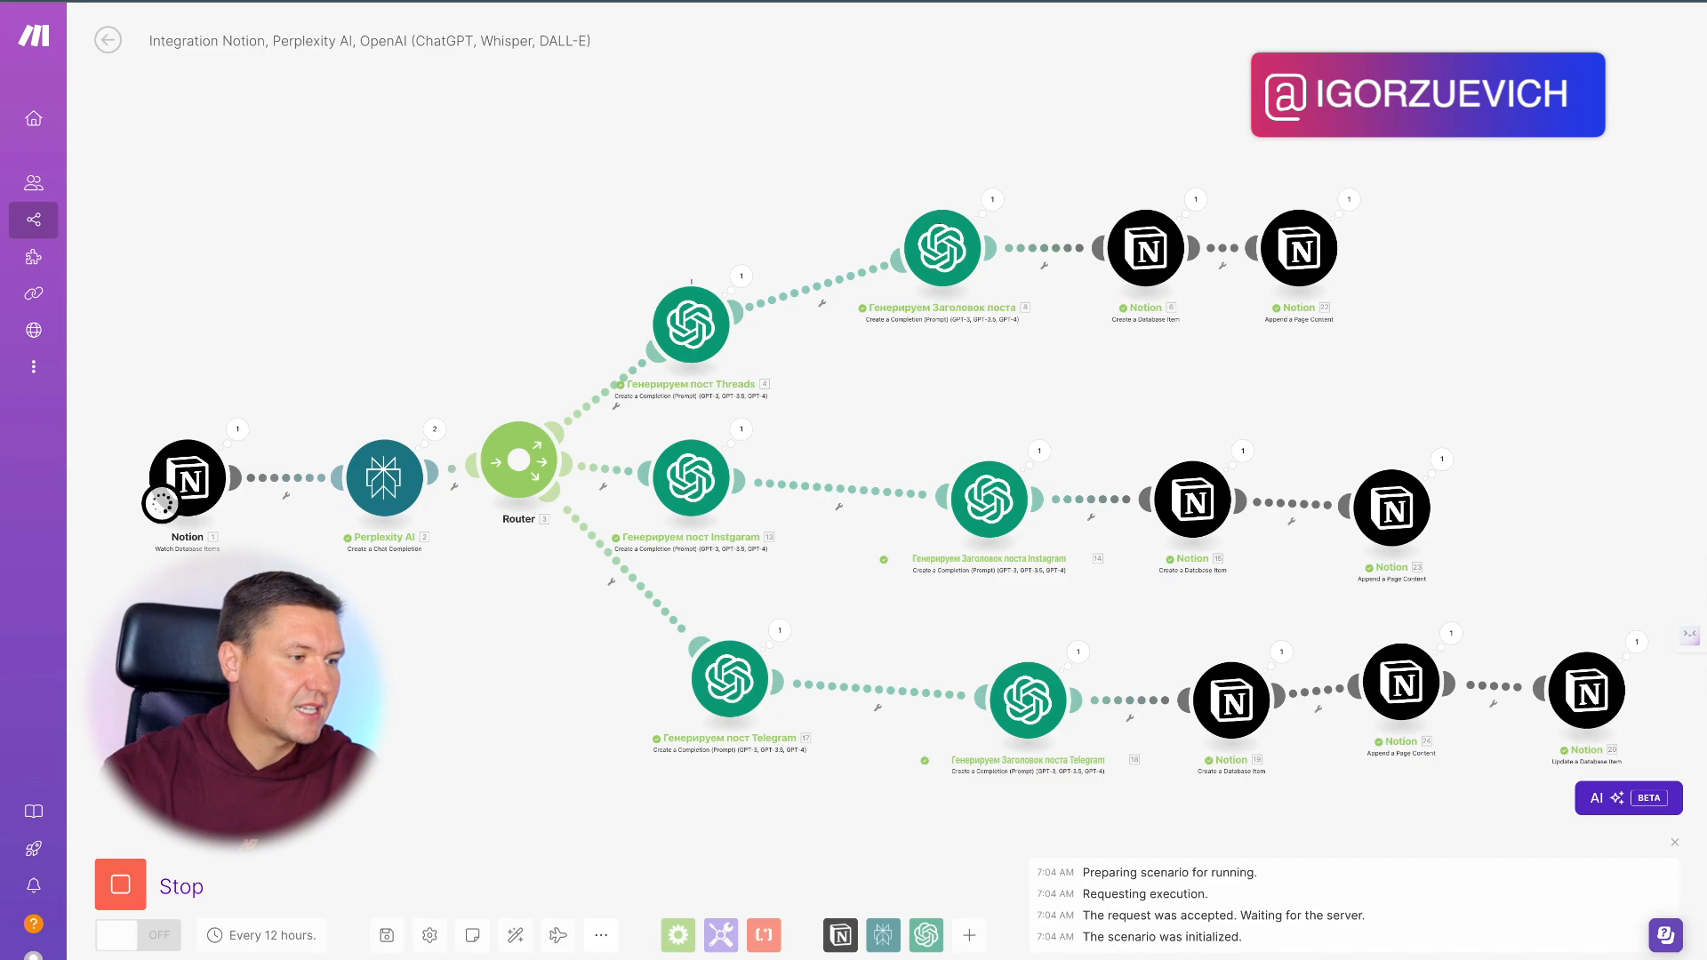
{"action": "left_click", "coordinate": [122, 905]}
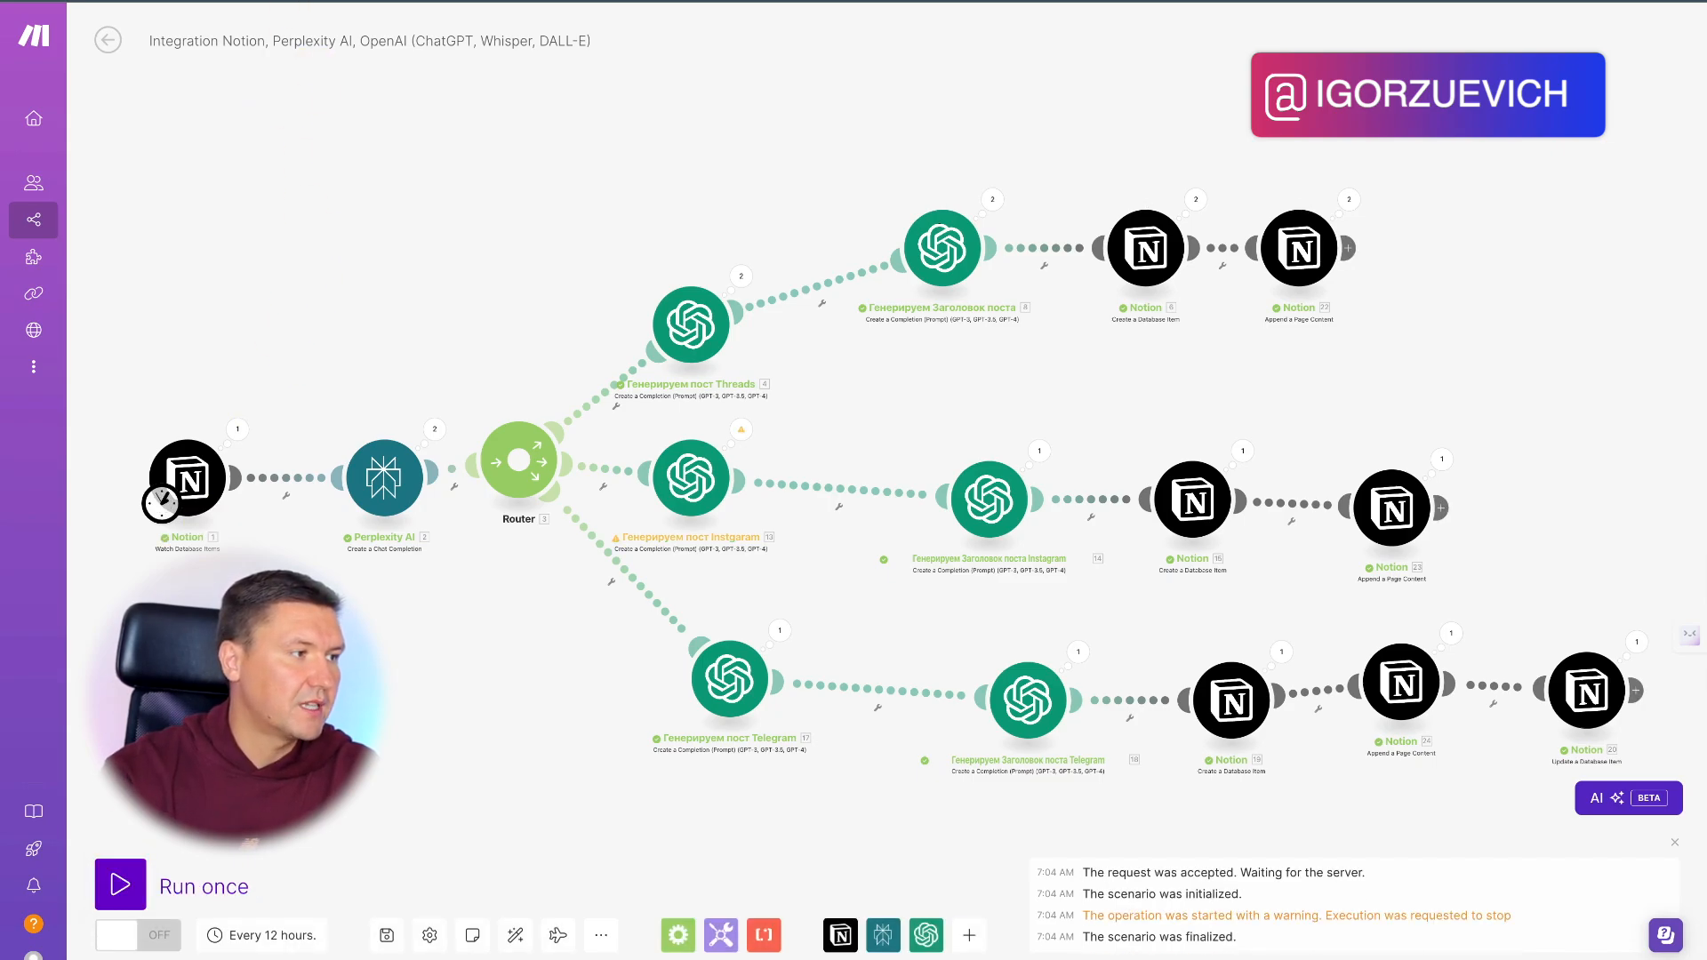
Step: Return to Notion and examine the newly generated posts in the Готовы к публикации and Архив views
{"action": "left_click", "coordinate": [214, 2]}
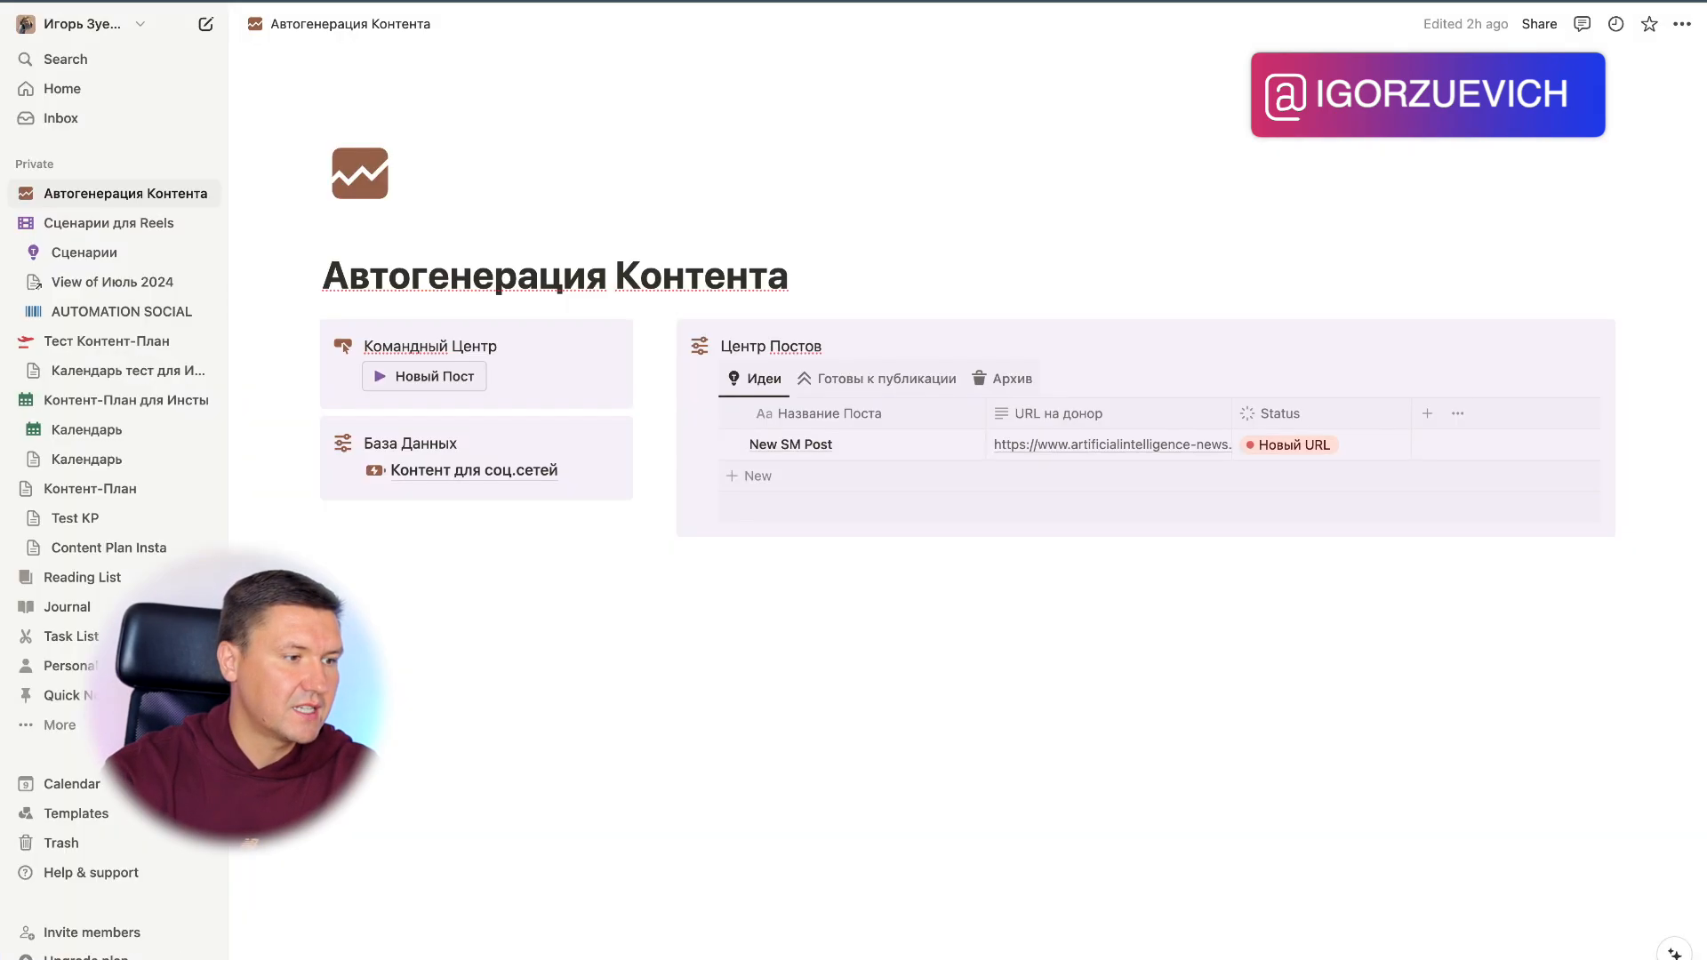
{"action": "left_click", "coordinate": [889, 381]}
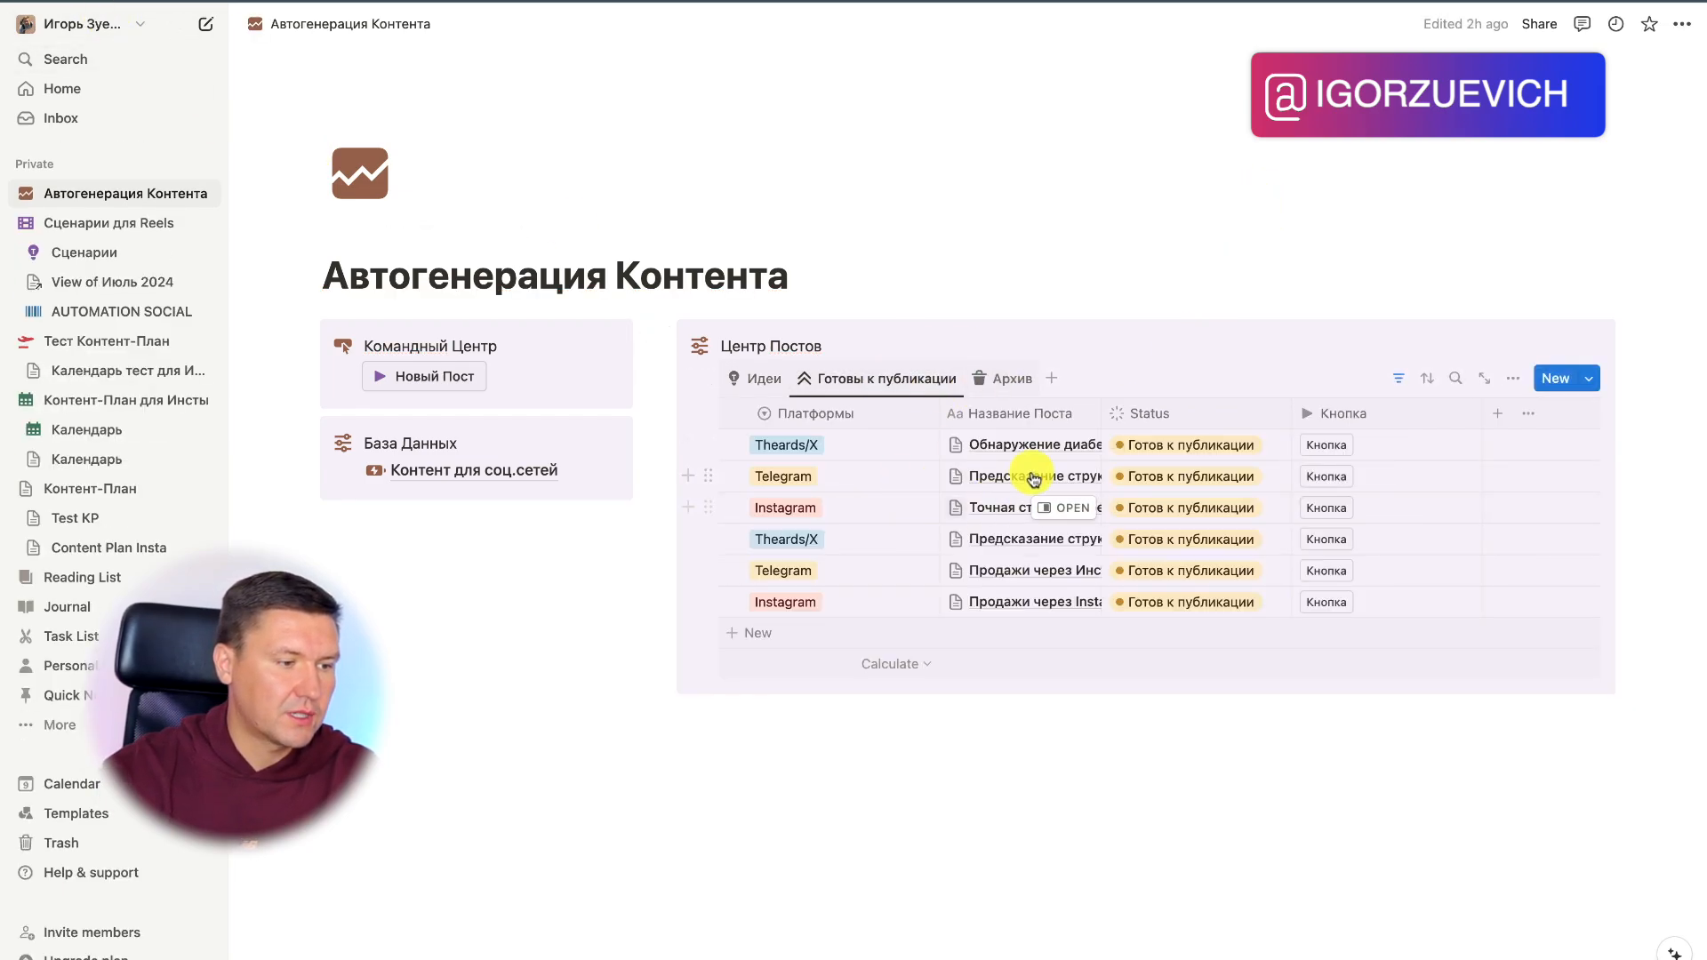
{"action": "left_click", "coordinate": [1014, 385]}
{"action": "left_click", "coordinate": [893, 379]}
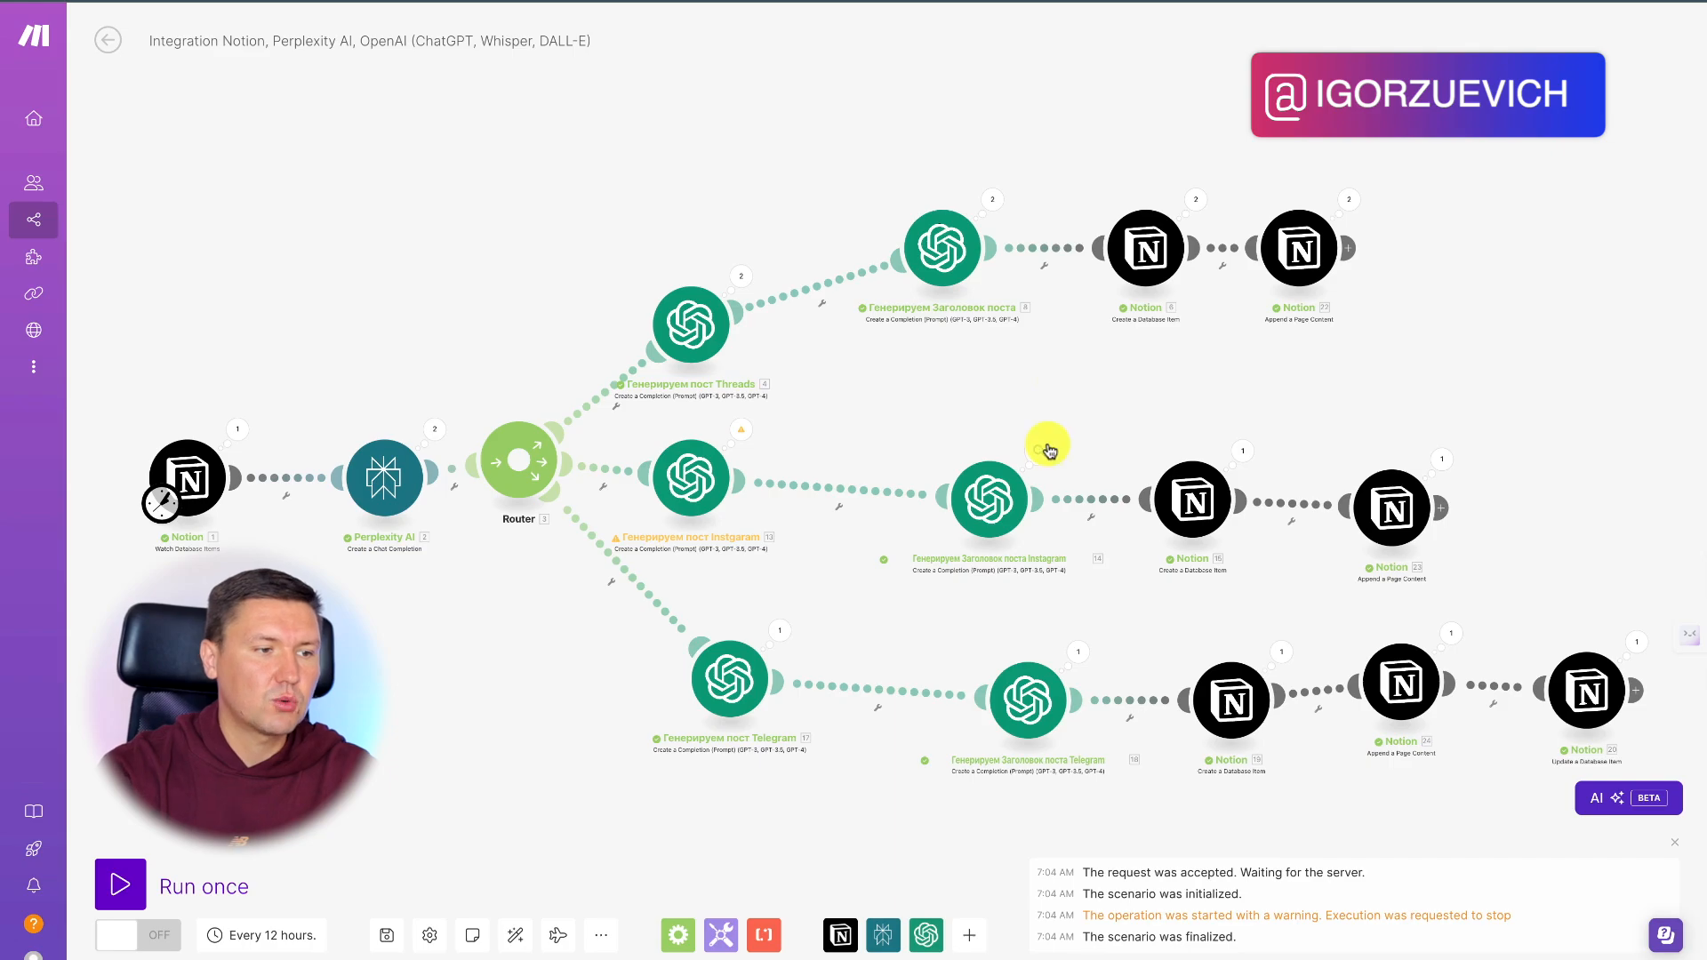
Step: Look over the scenario in Make, switch to Notion and open the AUTOMATION SOCIAL page
{"action": "scroll", "coordinate": [1047, 445], "scroll_direction": "down", "scroll_amount": 2}
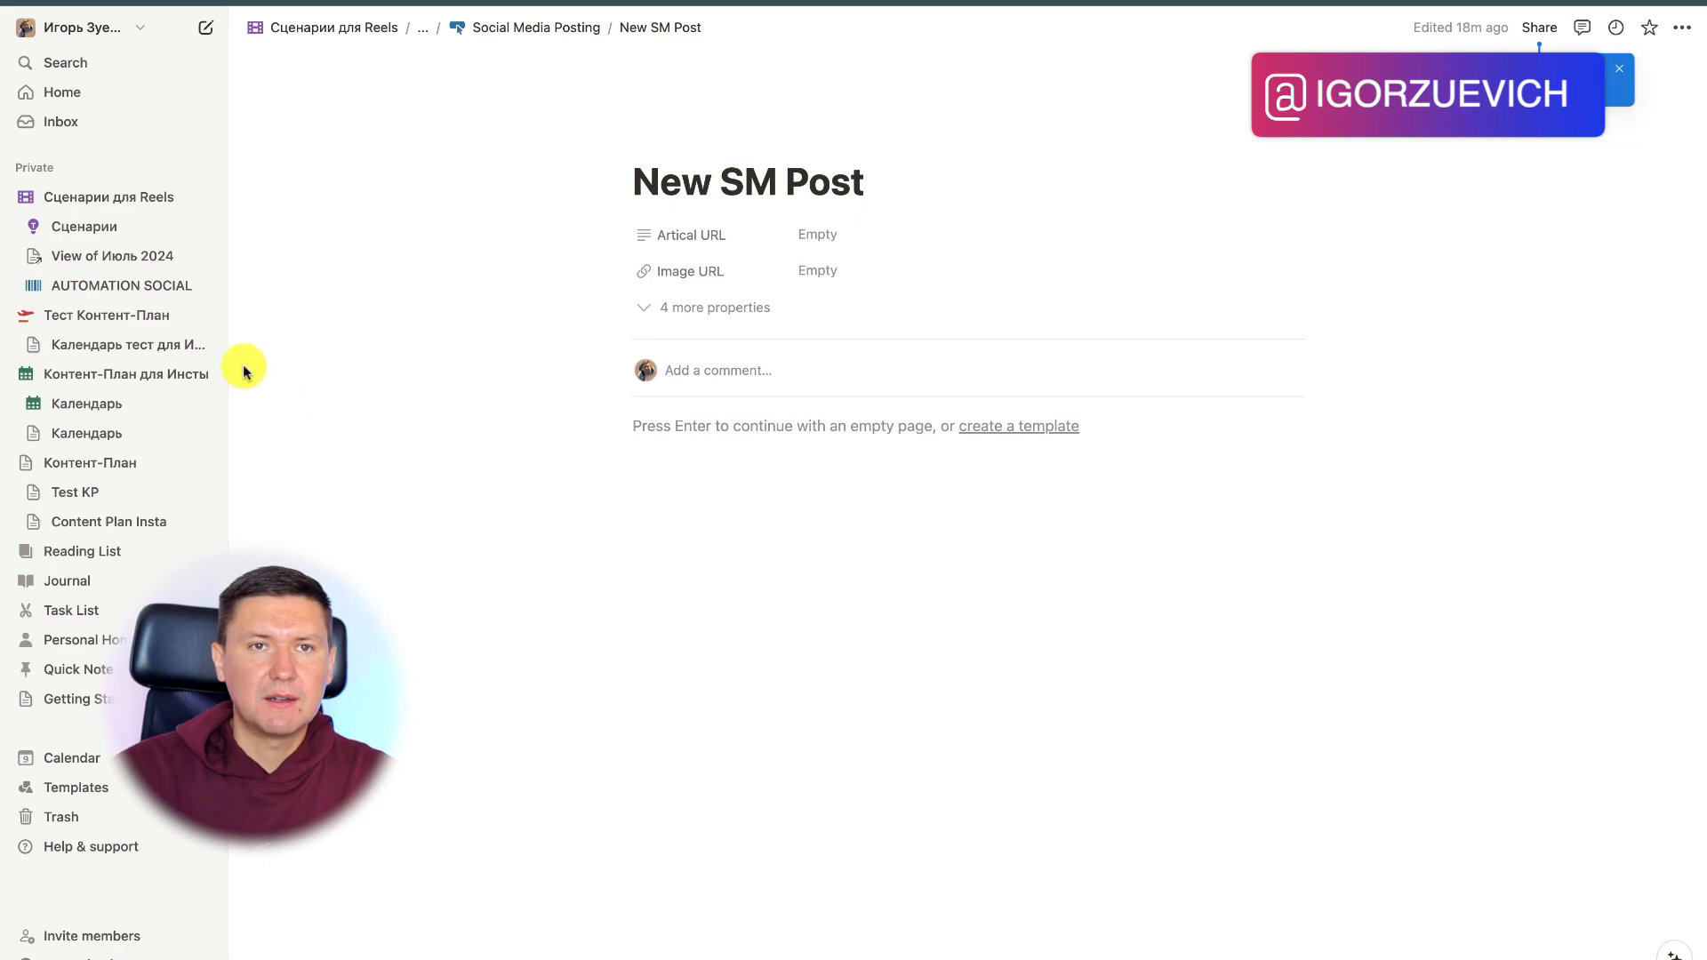
{"action": "left_click", "coordinate": [133, 285]}
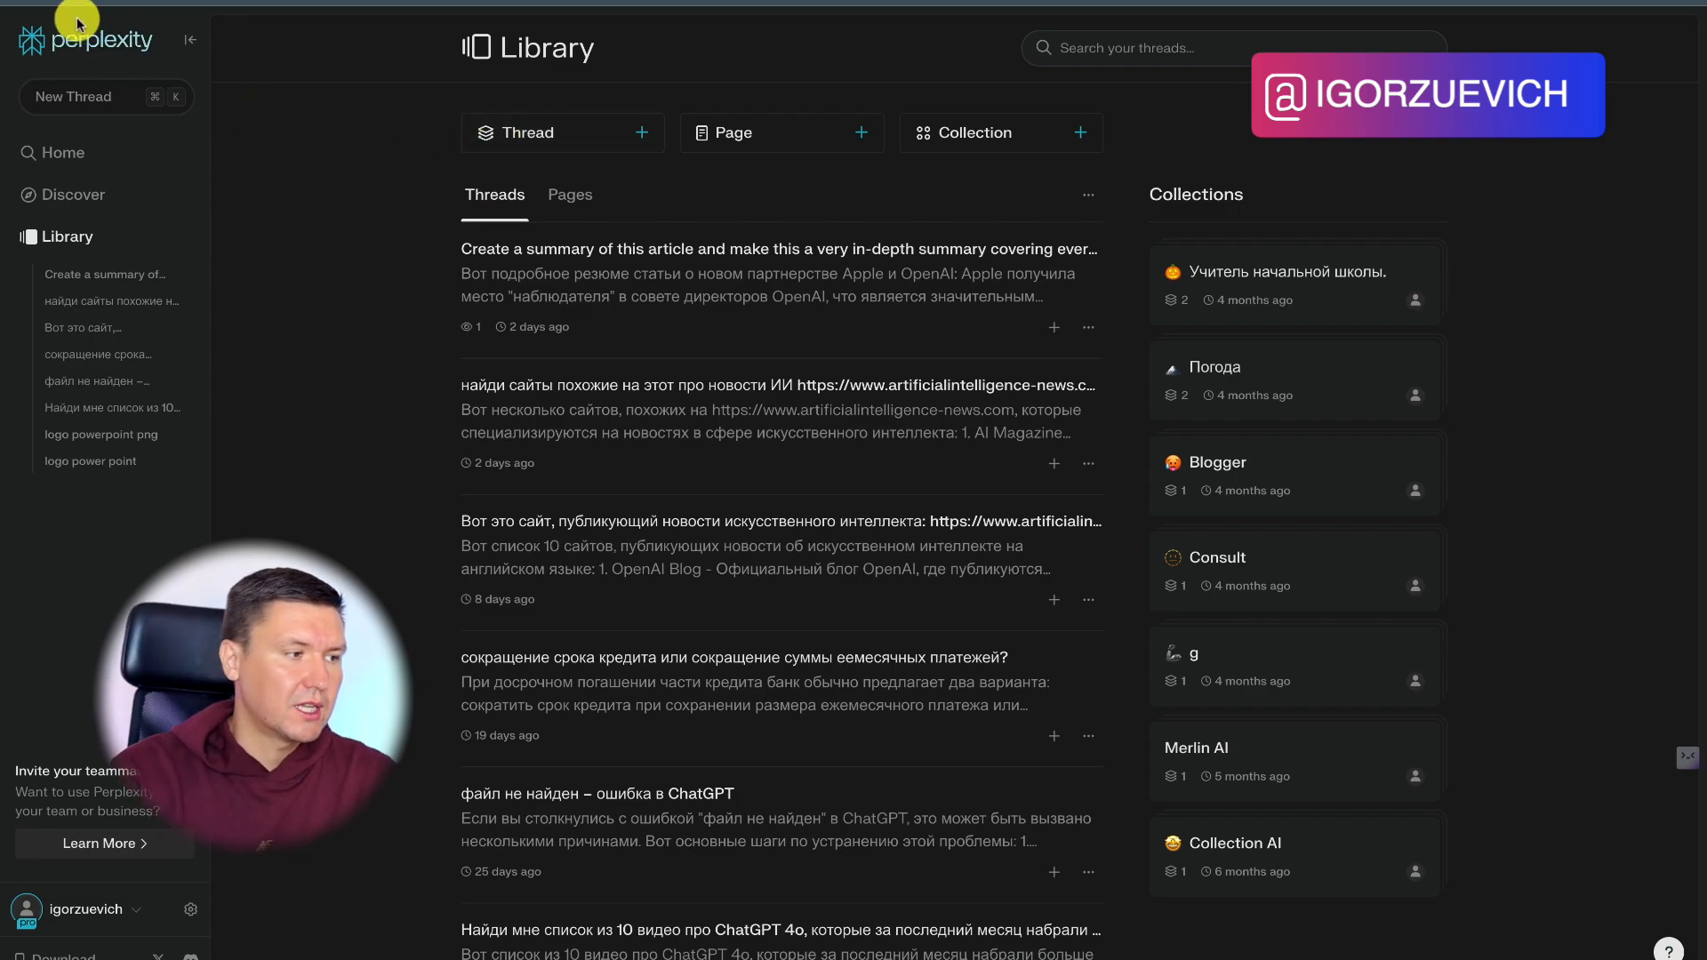
Step: Show the Perplexity home page and open chat.openai.com in a new browser tab
{"action": "left_click", "coordinate": [122, 47]}
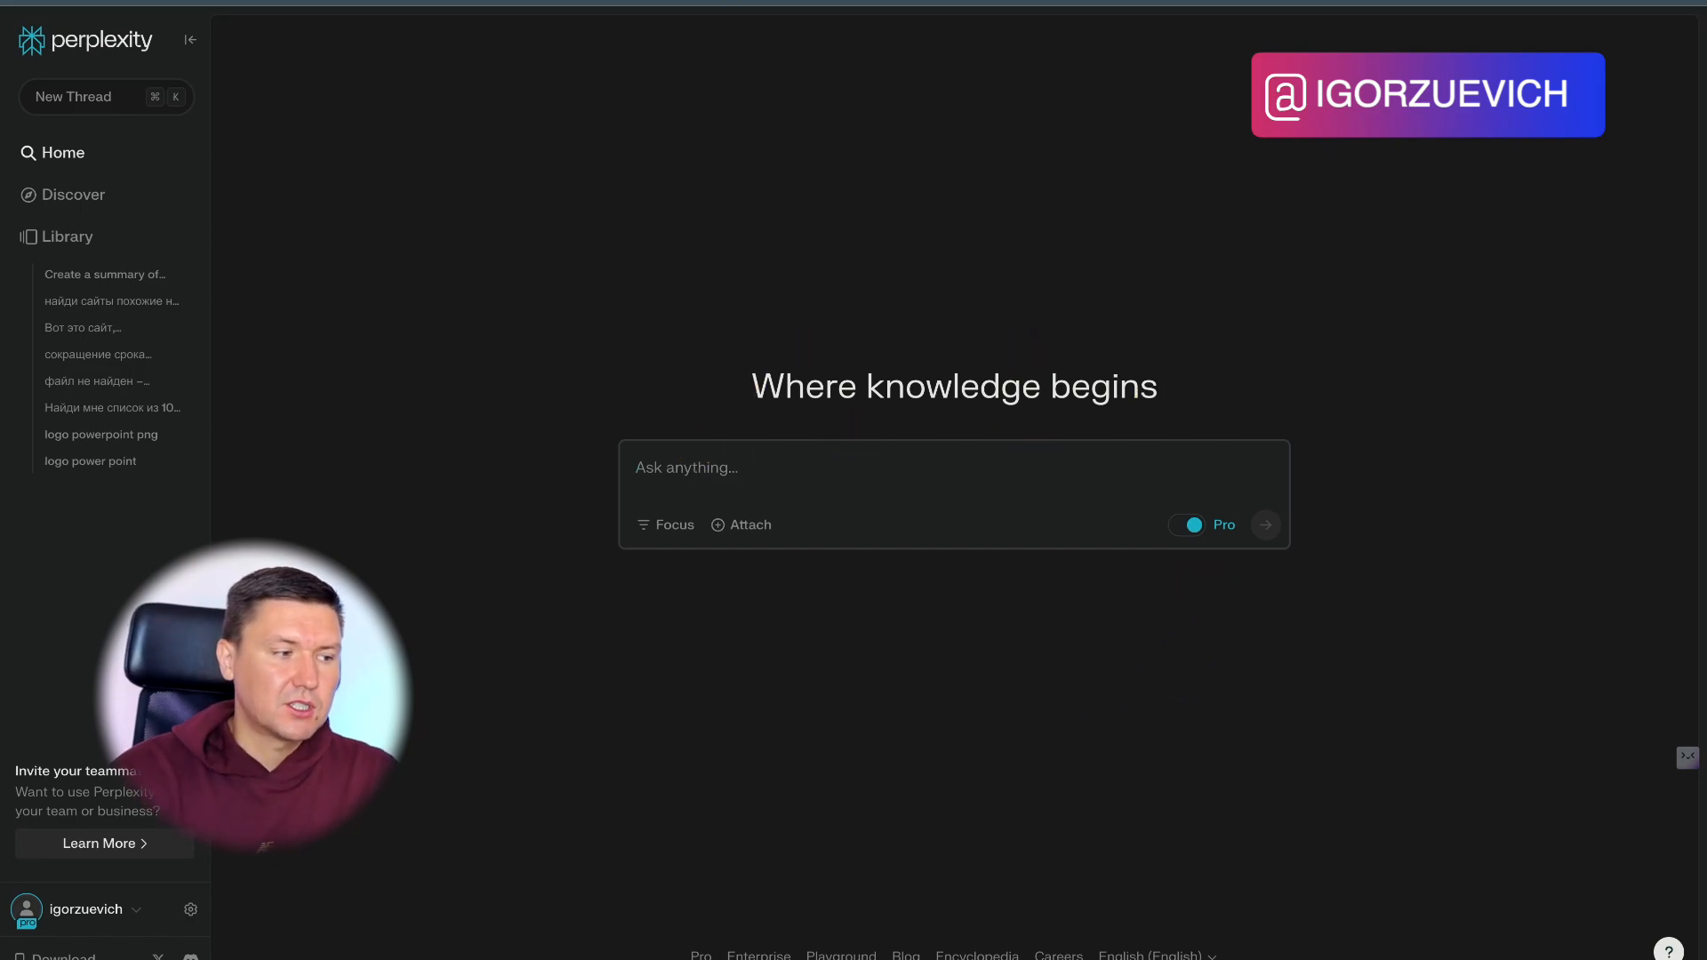
{"action": "key", "text": "super+t"}
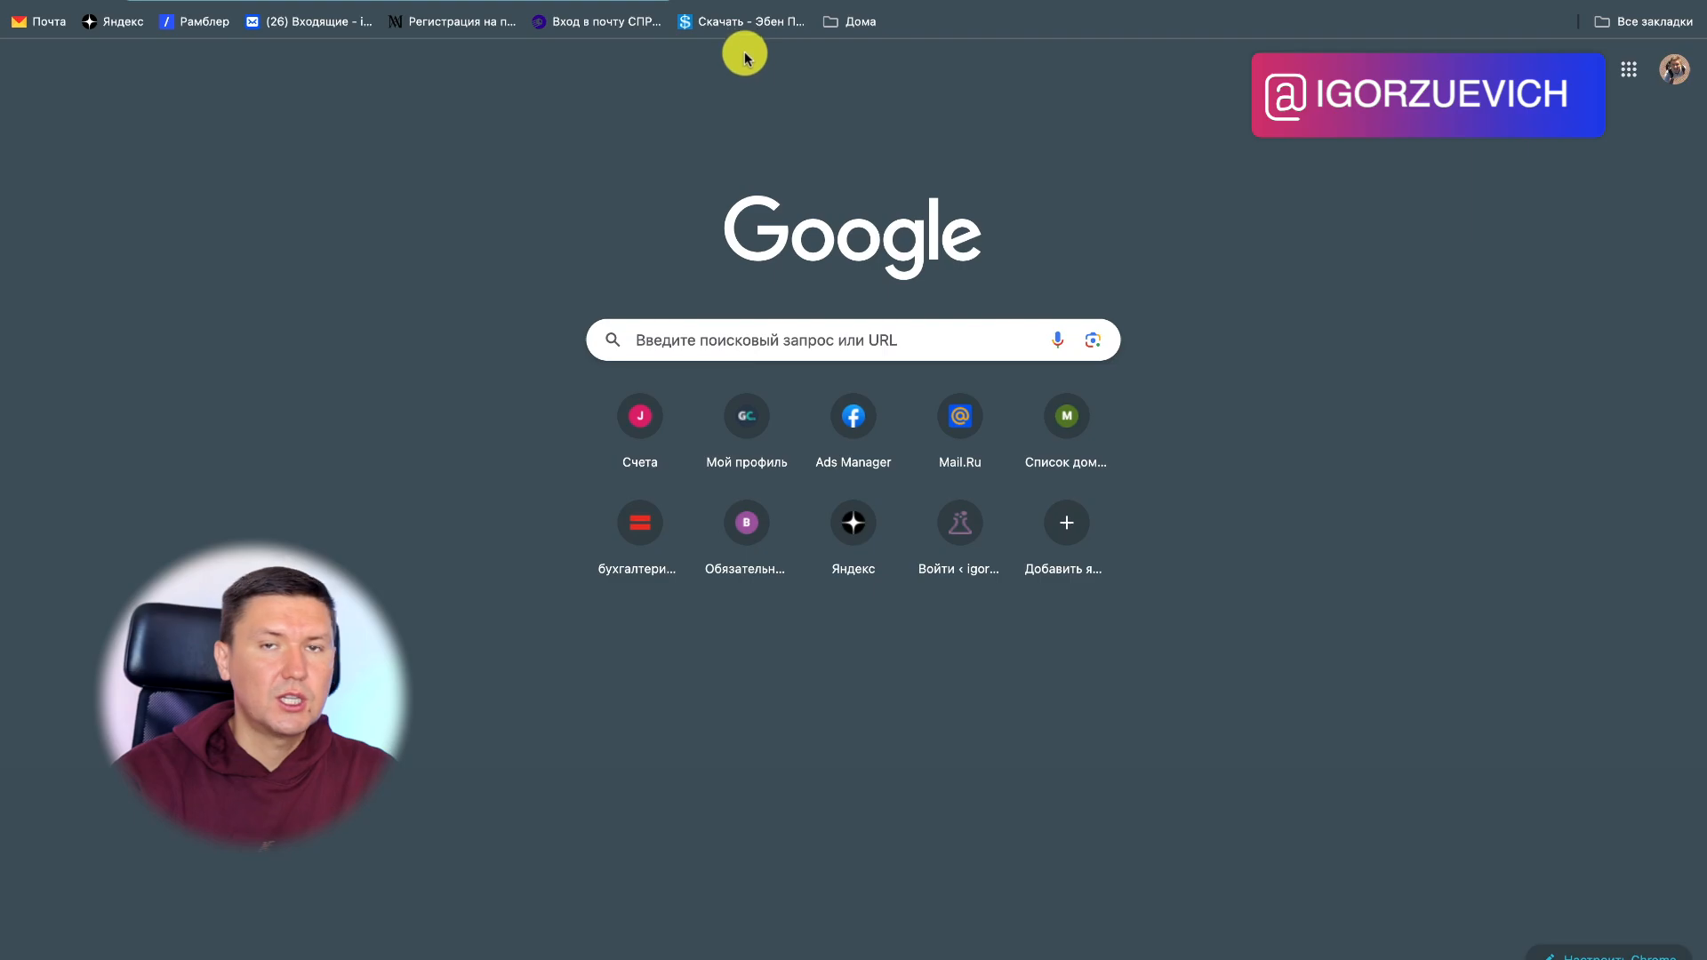
{"action": "type", "text": "chat.openai.com"}
{"action": "key", "text": "Return"}
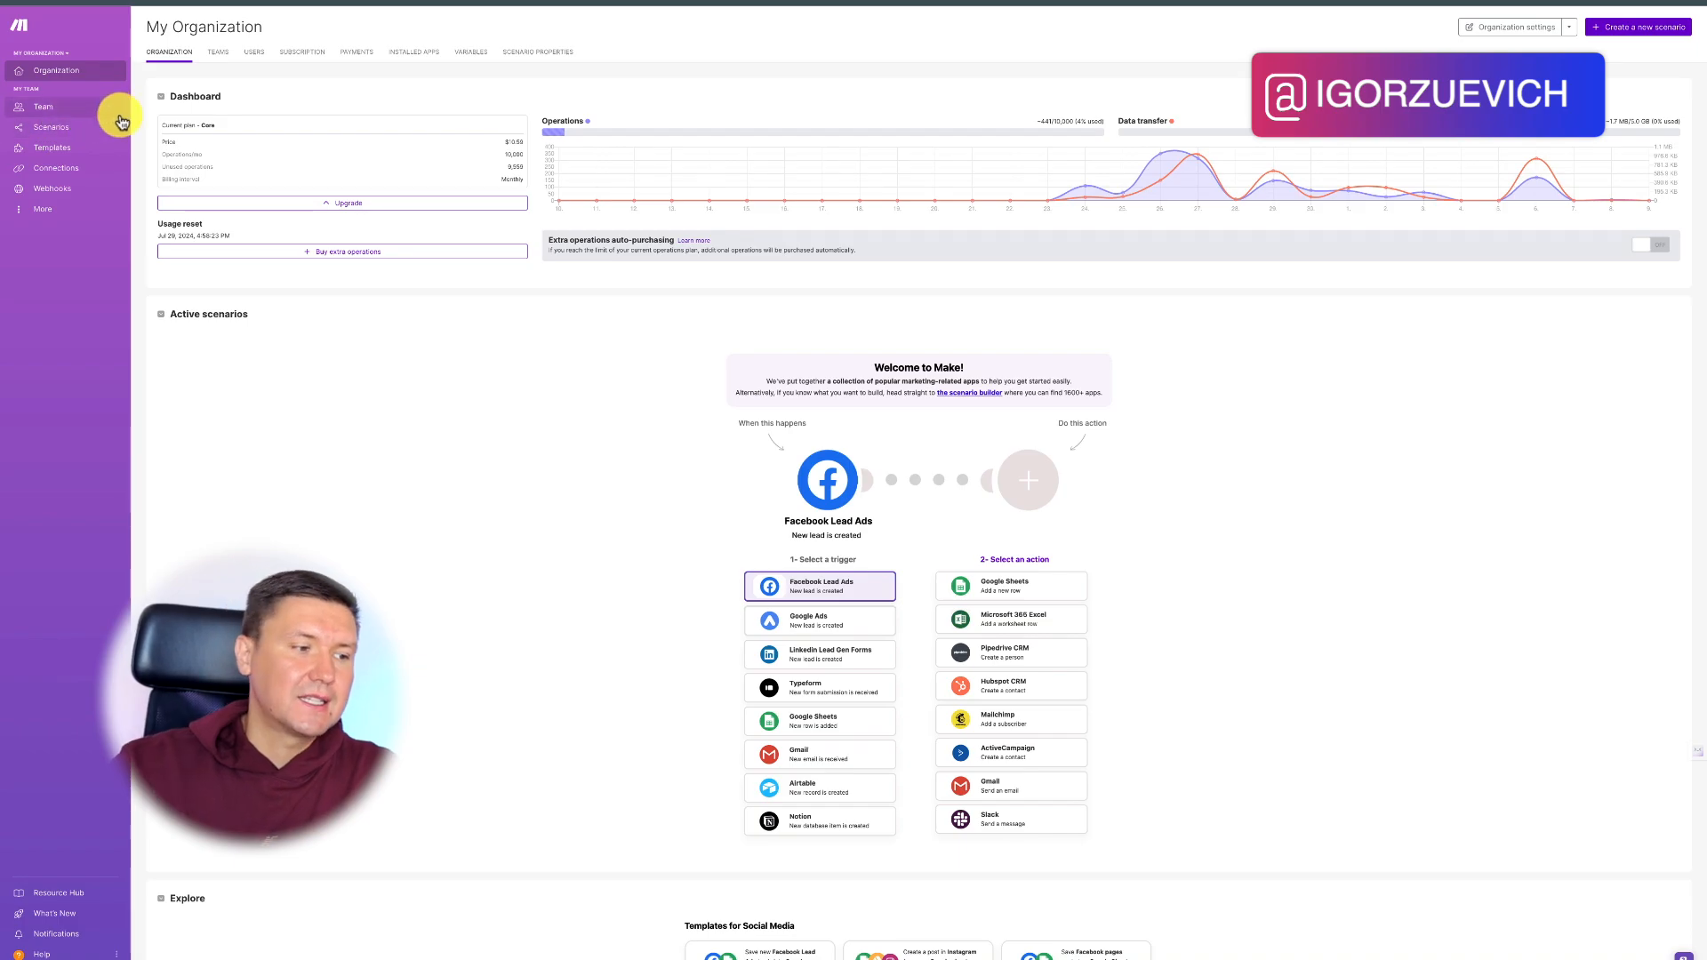
Step: Enlarge the My Organization dashboard in Make to 90% zoom
{"action": "key", "text": "ctrl+plus"}
{"action": "key", "text": "ctrl+plus"}
{"action": "key", "text": "ctrl+plus"}
{"action": "key", "text": "ctrl+plus"}
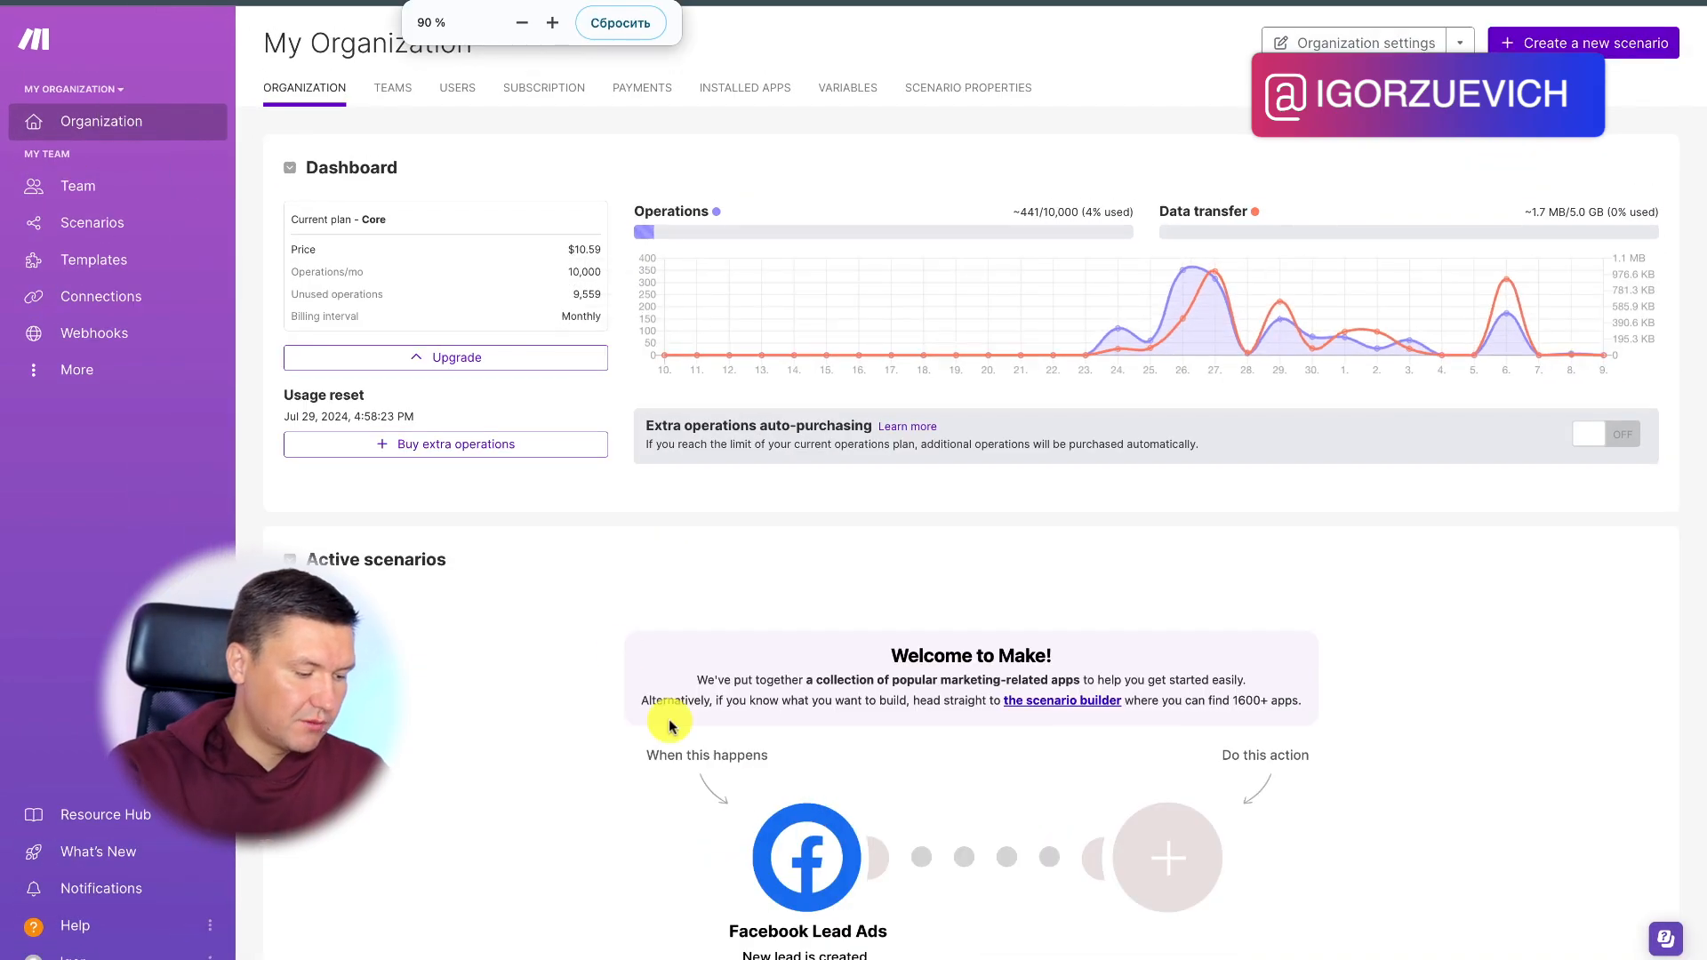
Step: Switch to Telegram and review the community posts on content automation with MidJourney, Make.com, ChatGPT and Notion, including their downloadable scenario templates
{"action": "left_click", "coordinate": [1168, 948]}
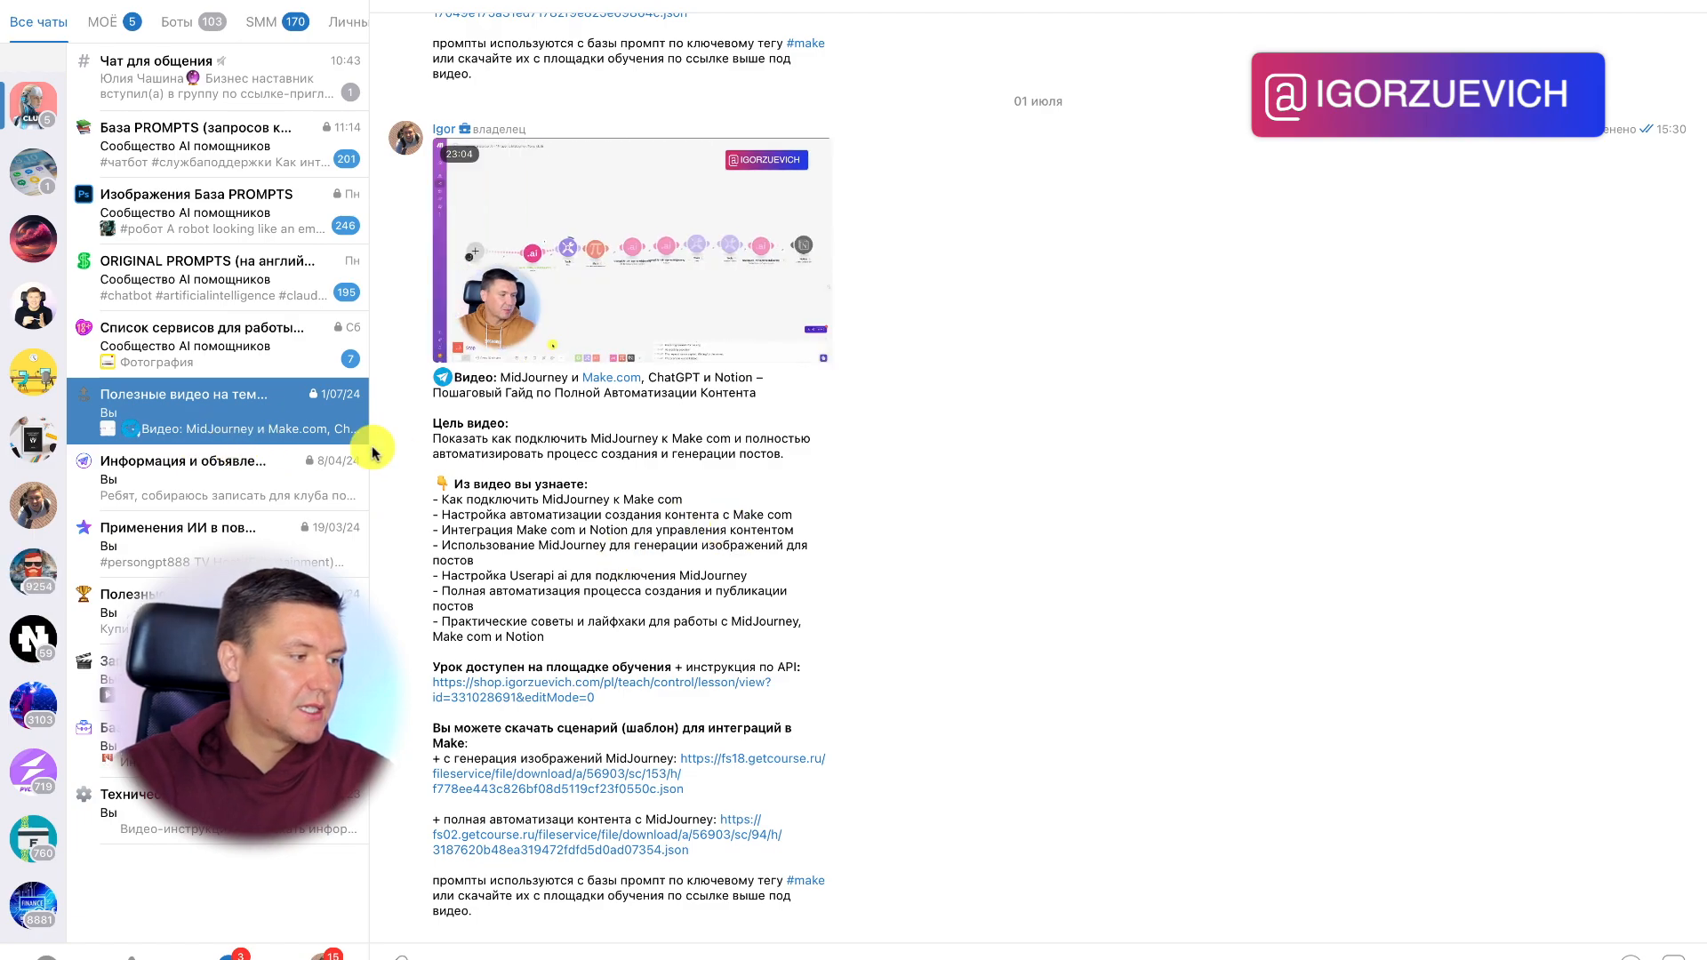
{"action": "scroll", "coordinate": [884, 504], "scroll_direction": "up", "scroll_amount": 10}
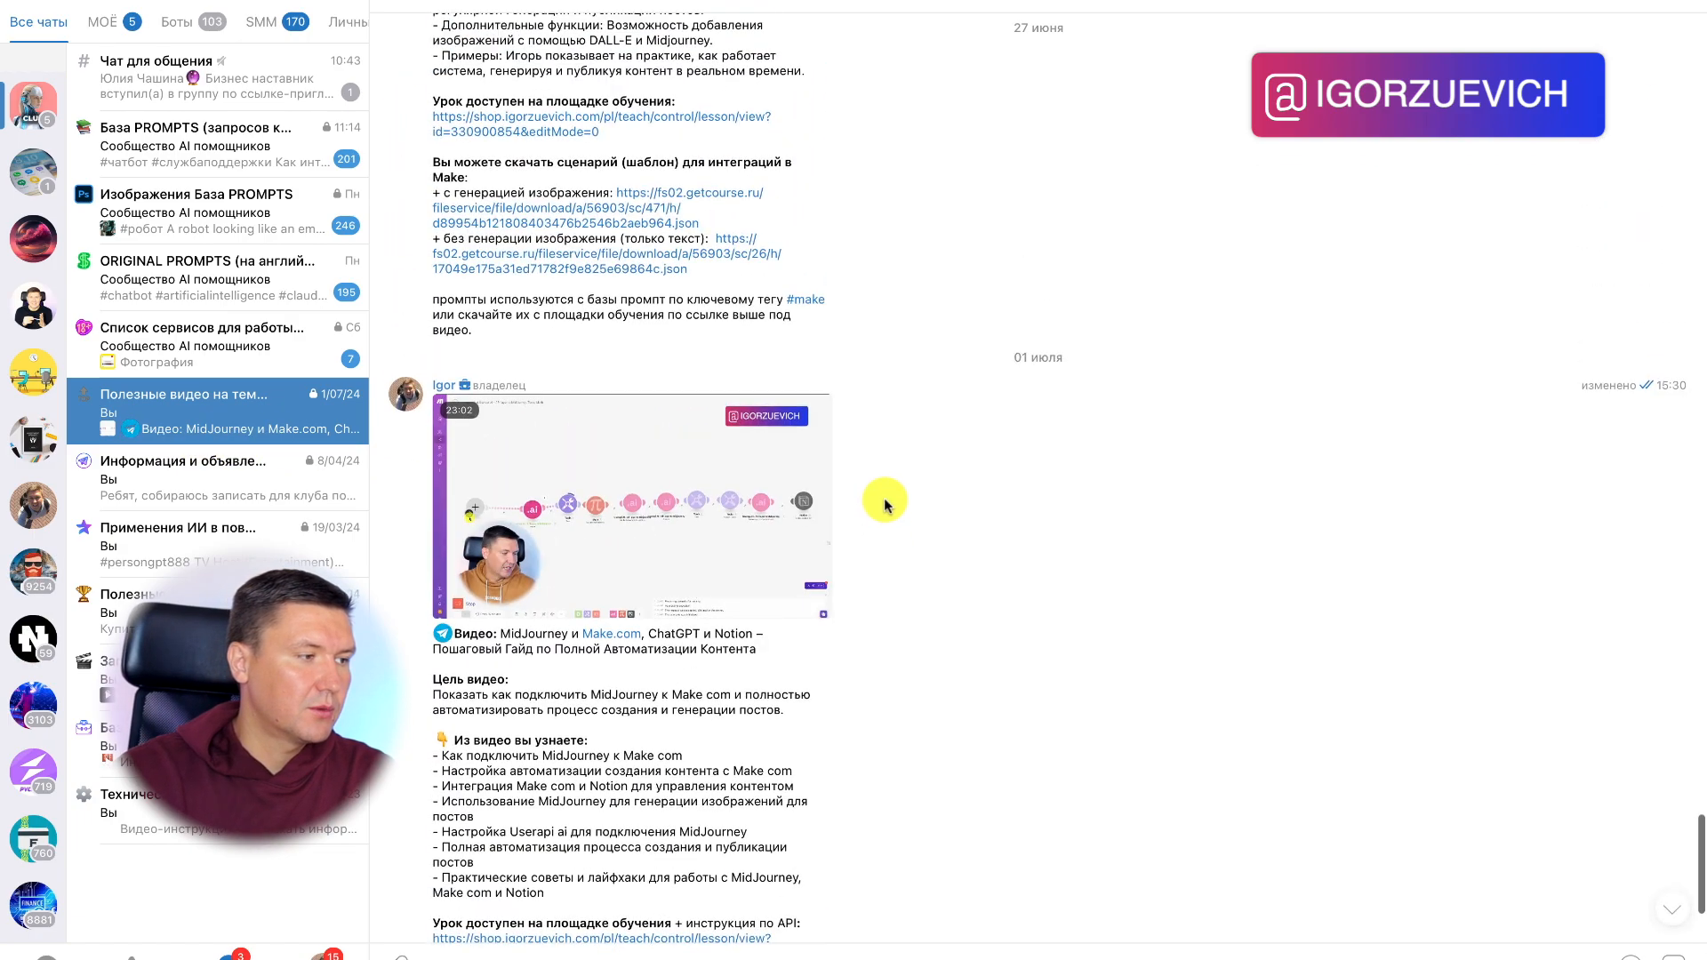
{"action": "scroll", "coordinate": [869, 505], "scroll_direction": "down", "scroll_amount": 7}
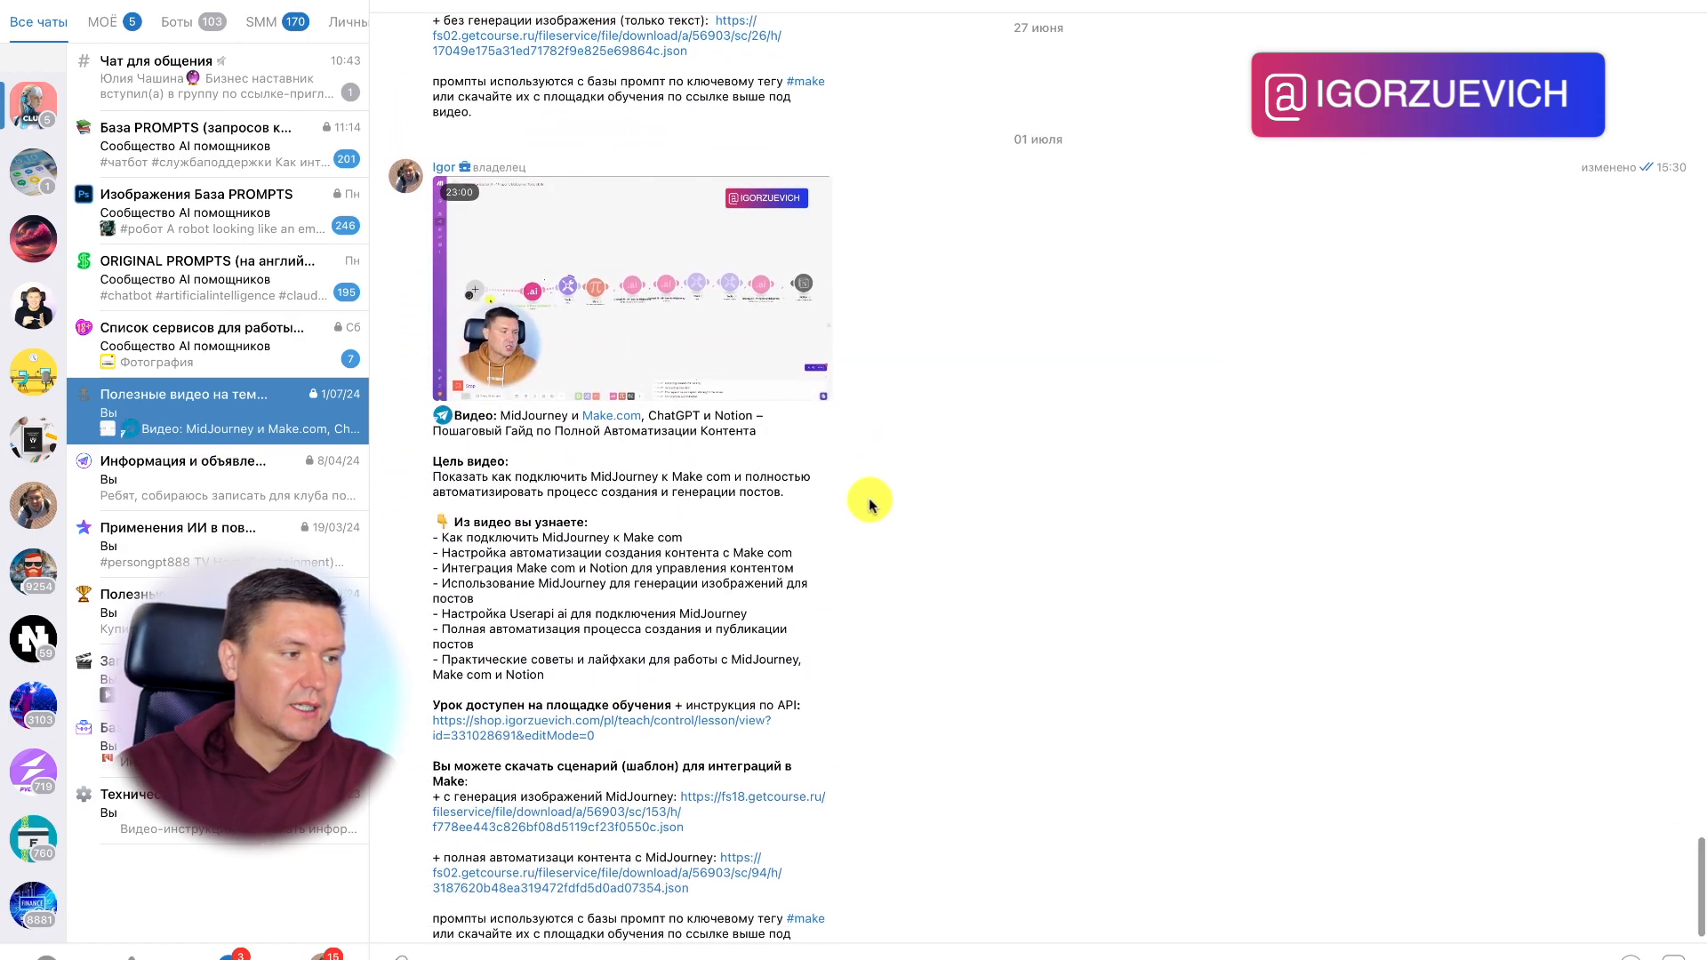
{"action": "scroll", "coordinate": [868, 534], "scroll_direction": "down", "scroll_amount": 1}
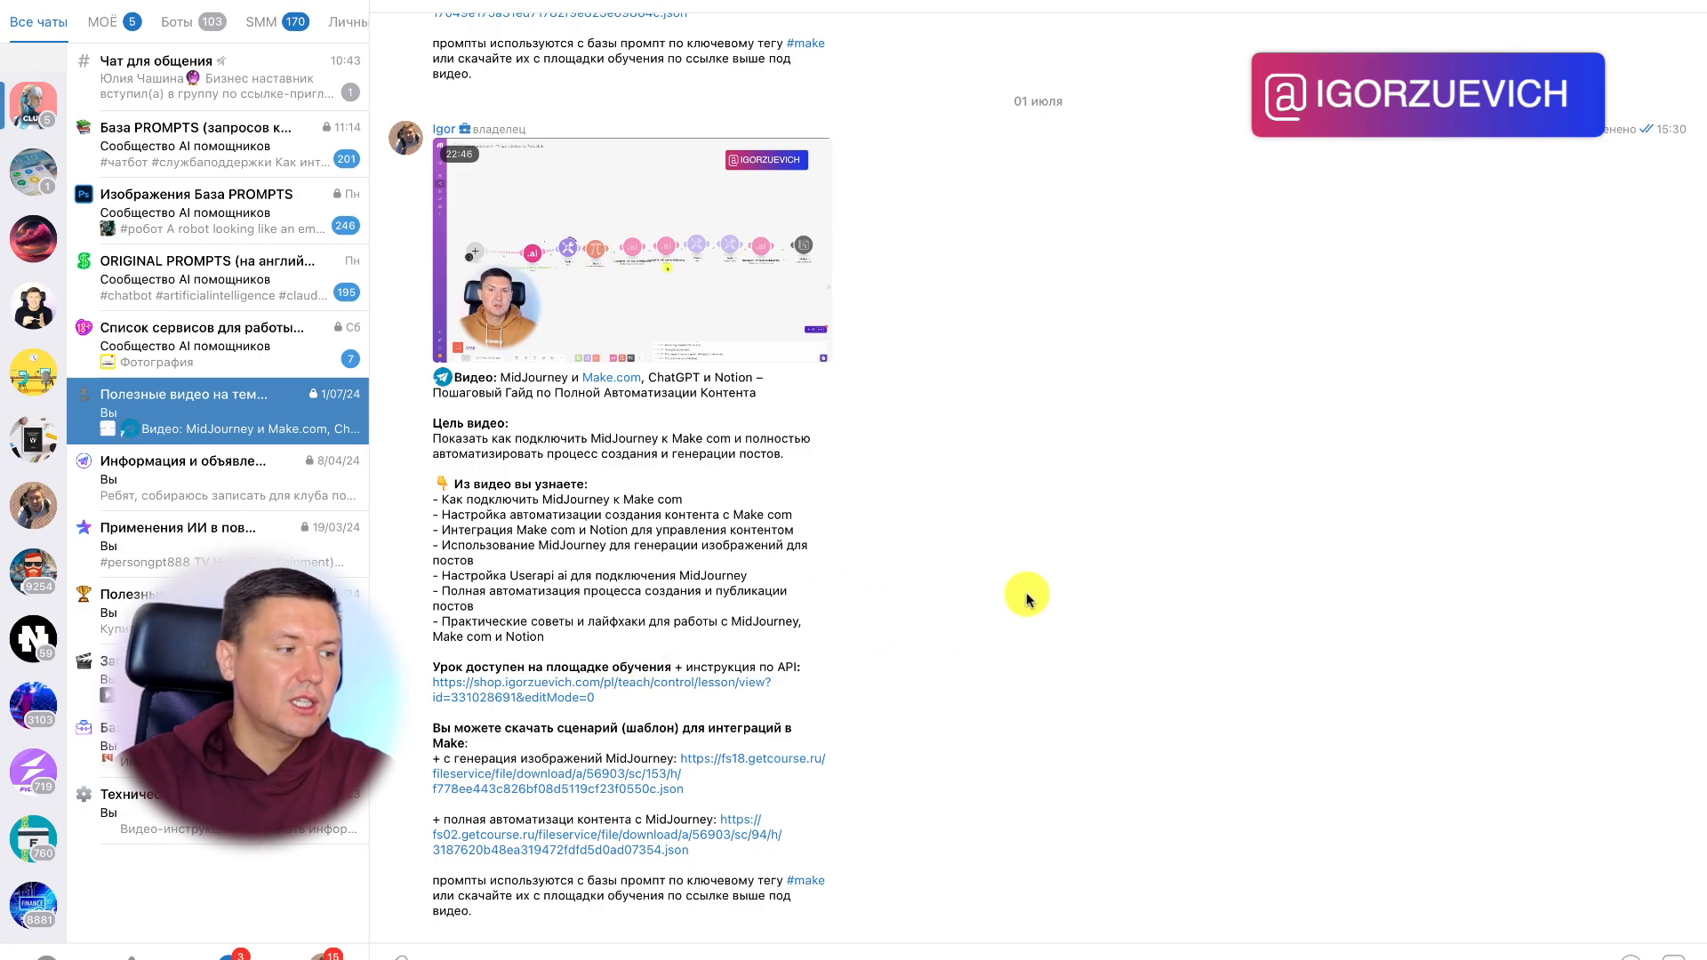
{"action": "scroll", "coordinate": [827, 587], "scroll_direction": "up", "scroll_amount": 10}
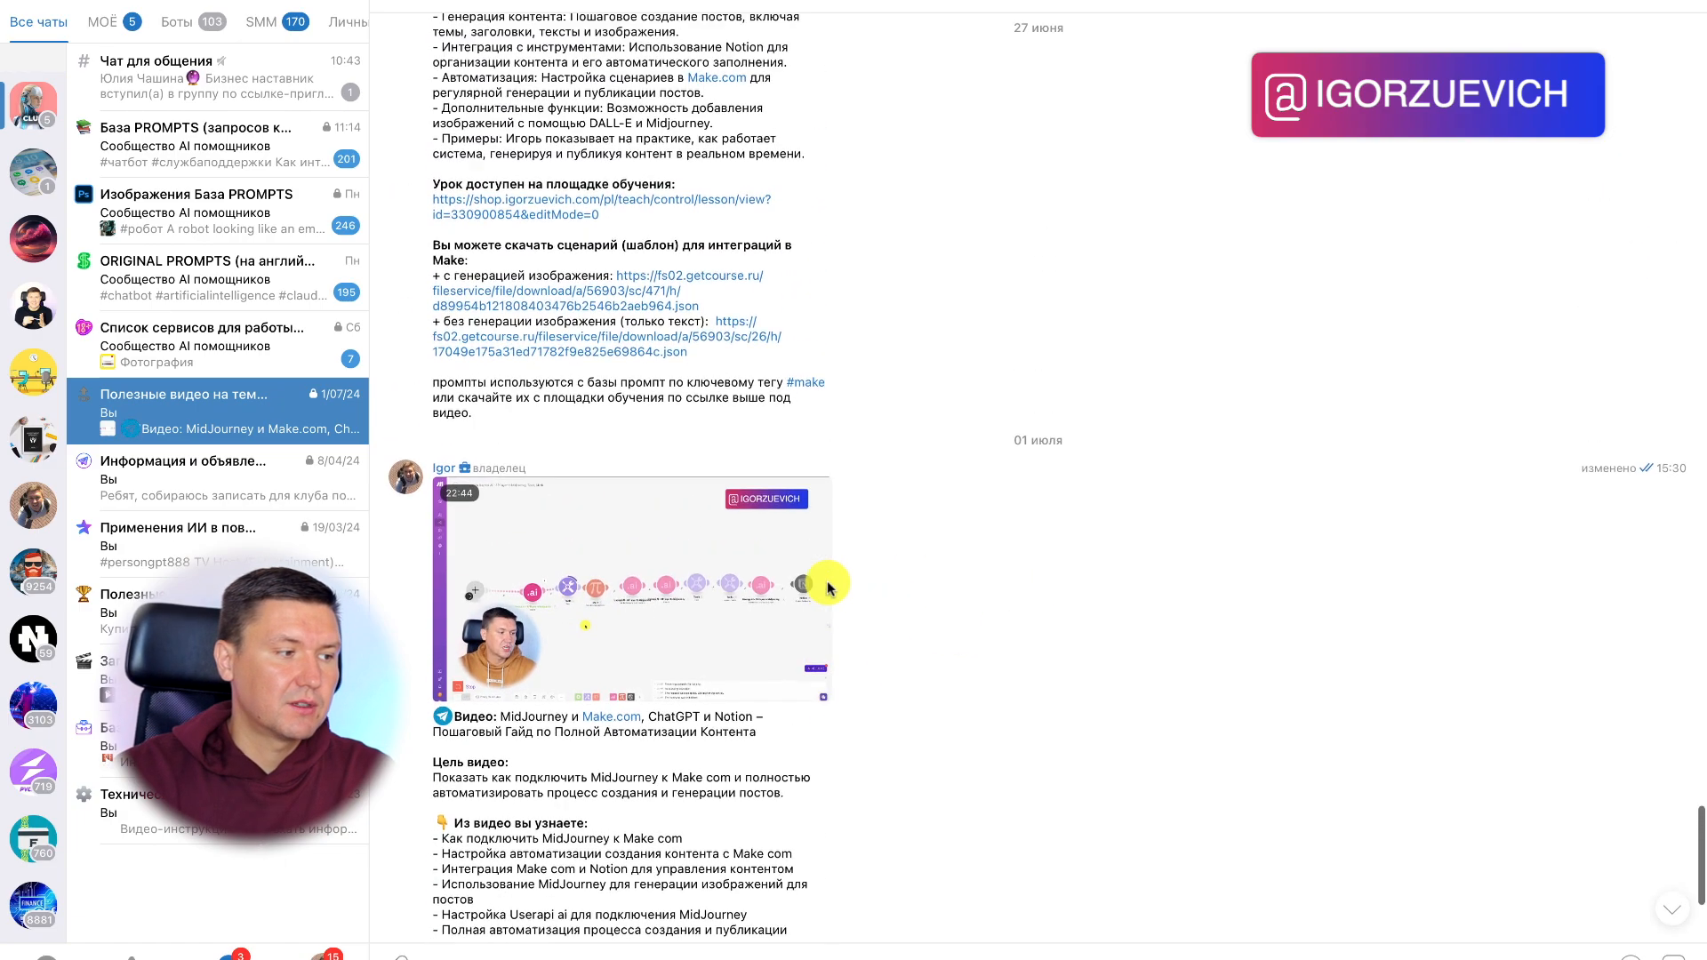
{"action": "scroll", "coordinate": [827, 587], "scroll_direction": "down", "scroll_amount": 5}
{"action": "scroll", "coordinate": [827, 587], "scroll_direction": "down", "scroll_amount": 5}
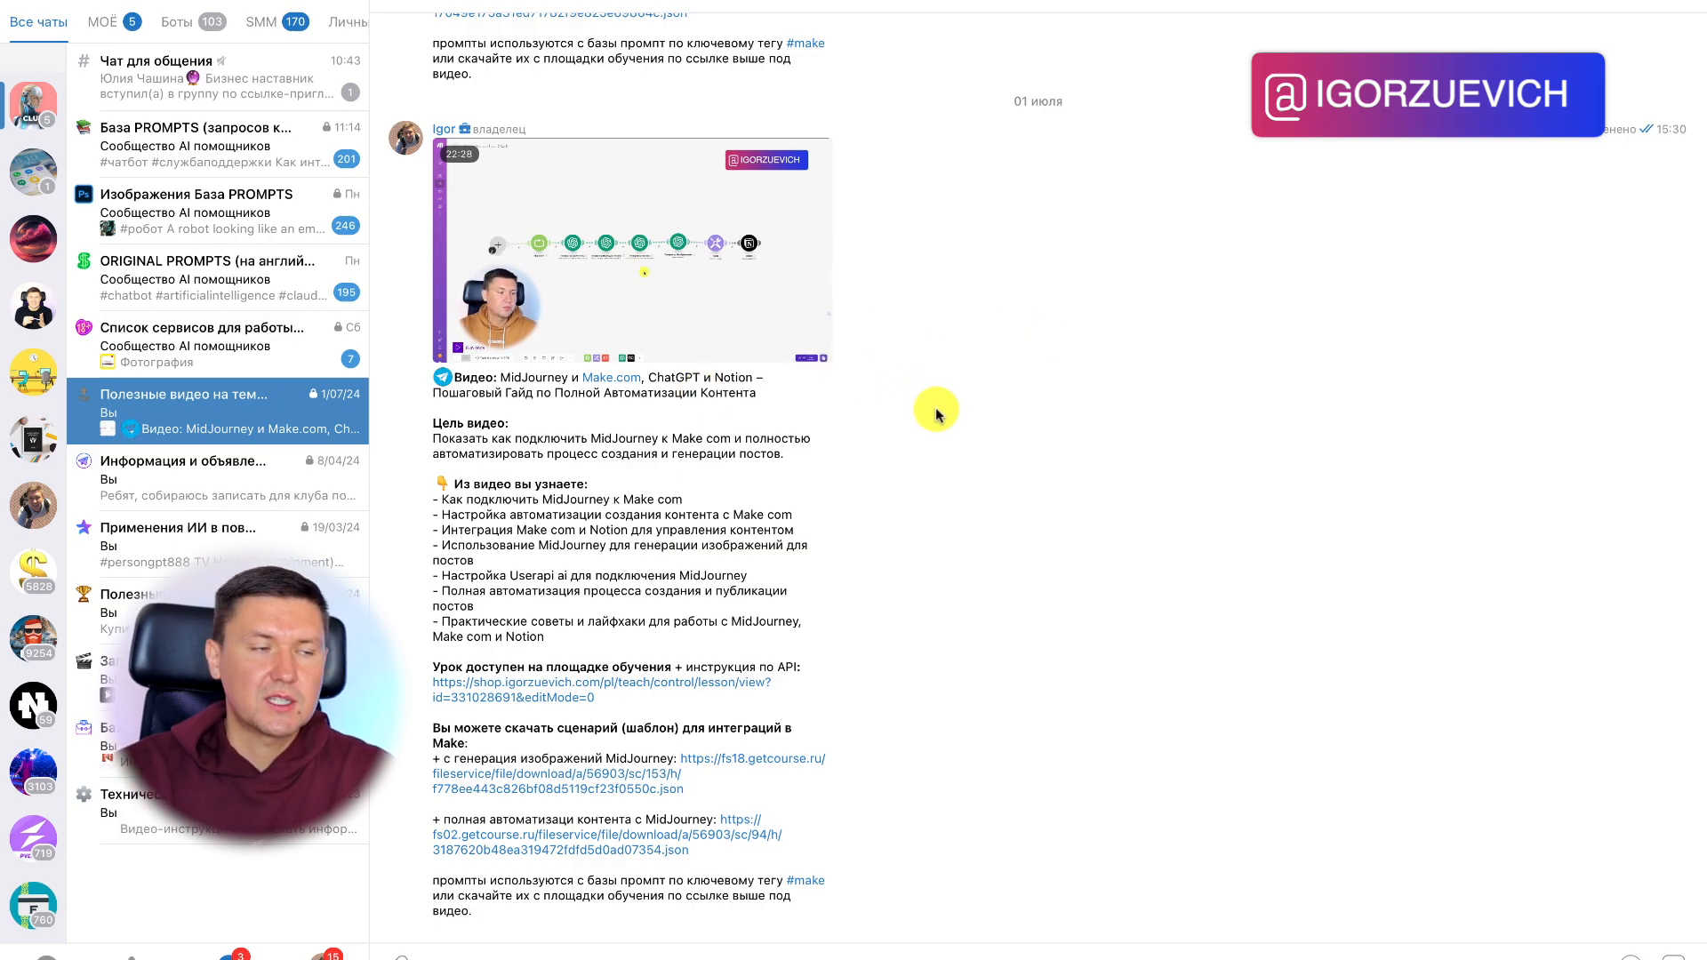
Step: Return to Make, create a new scenario and reposition its empty first module on the canvas
{"action": "mouse_move", "coordinate": [959, 949]}
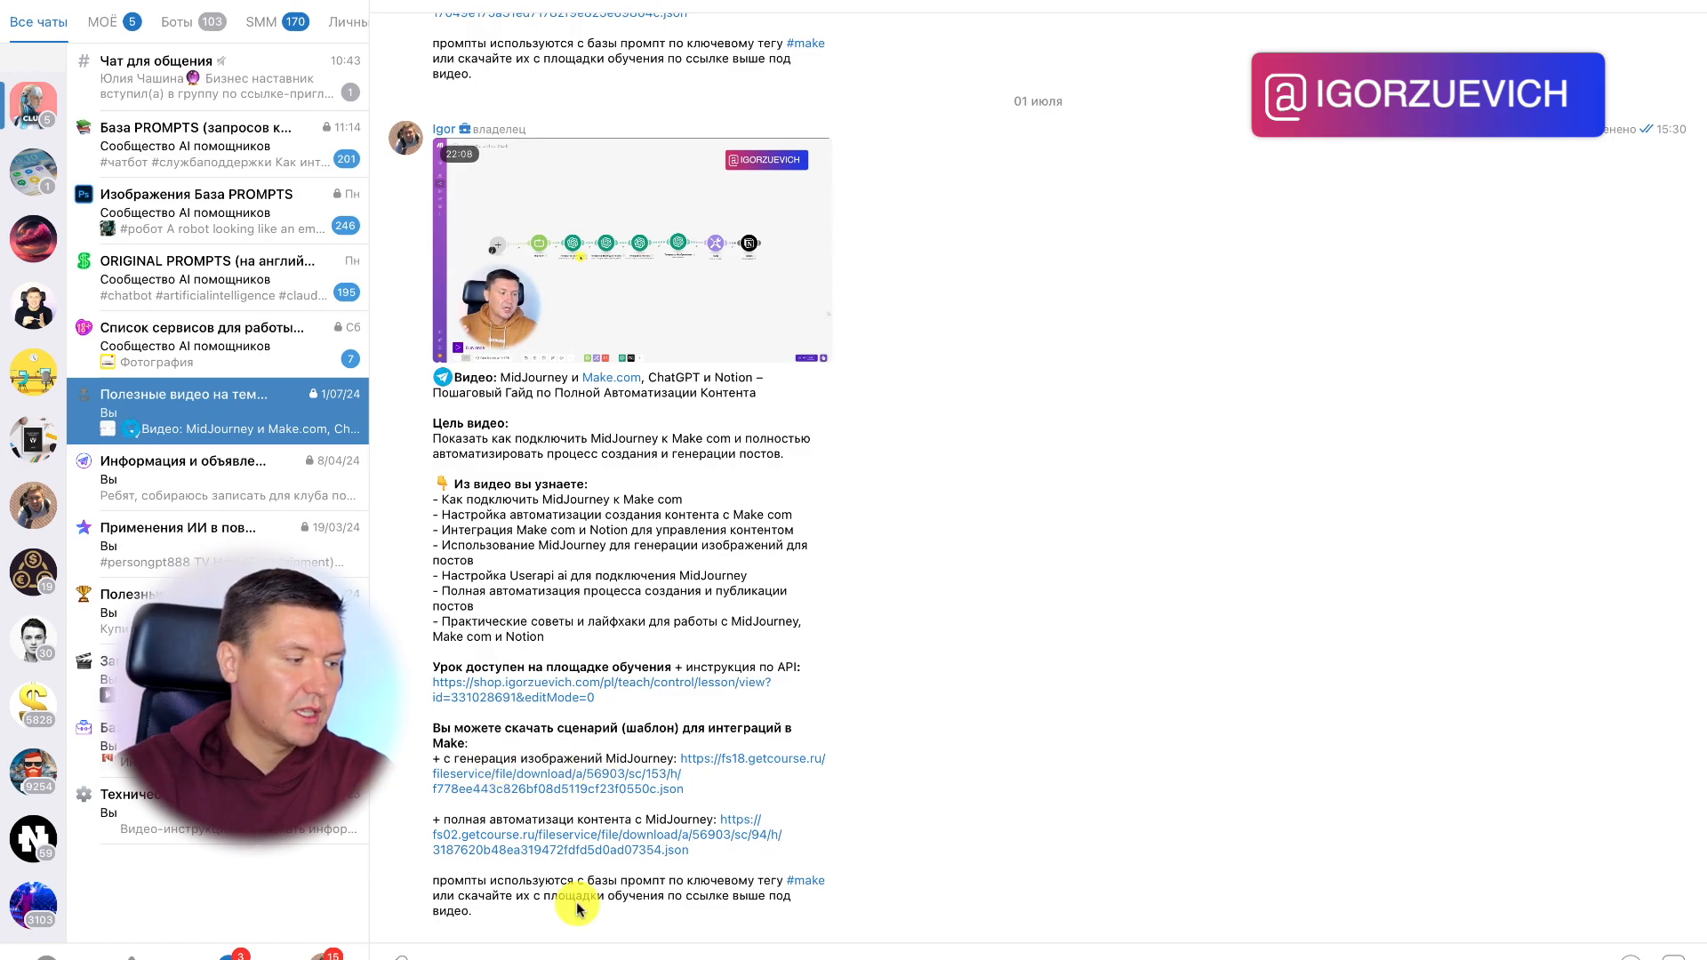
{"action": "left_click", "coordinate": [456, 954]}
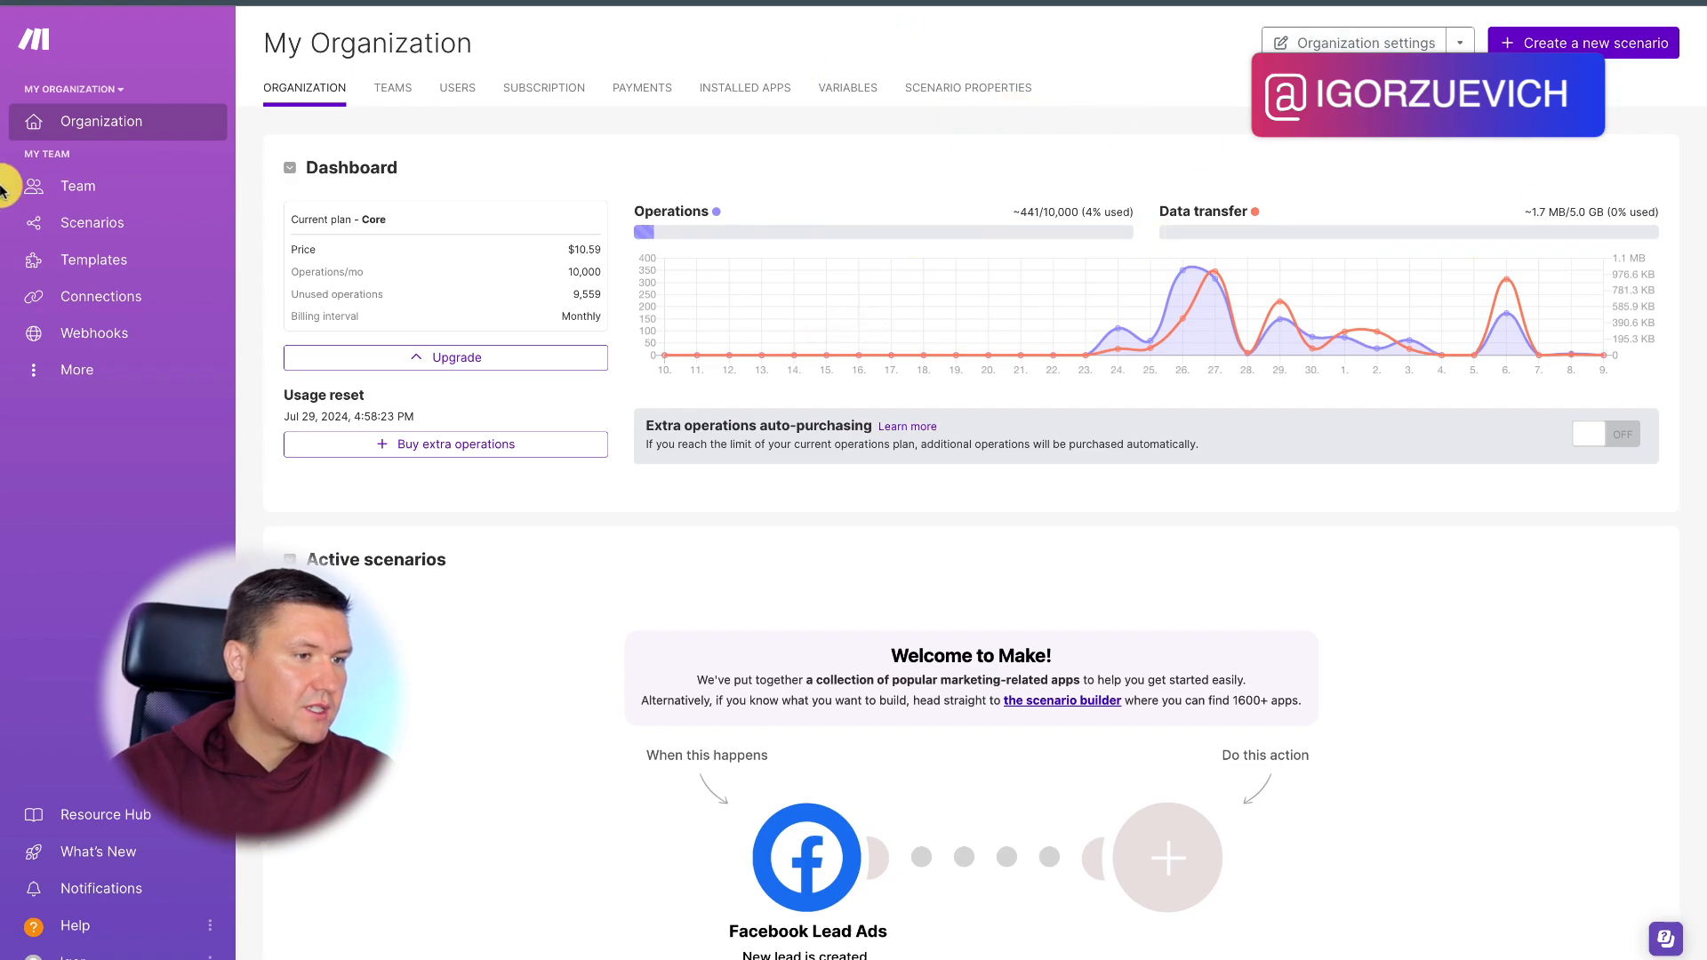
{"action": "right_click", "coordinate": [1557, 46]}
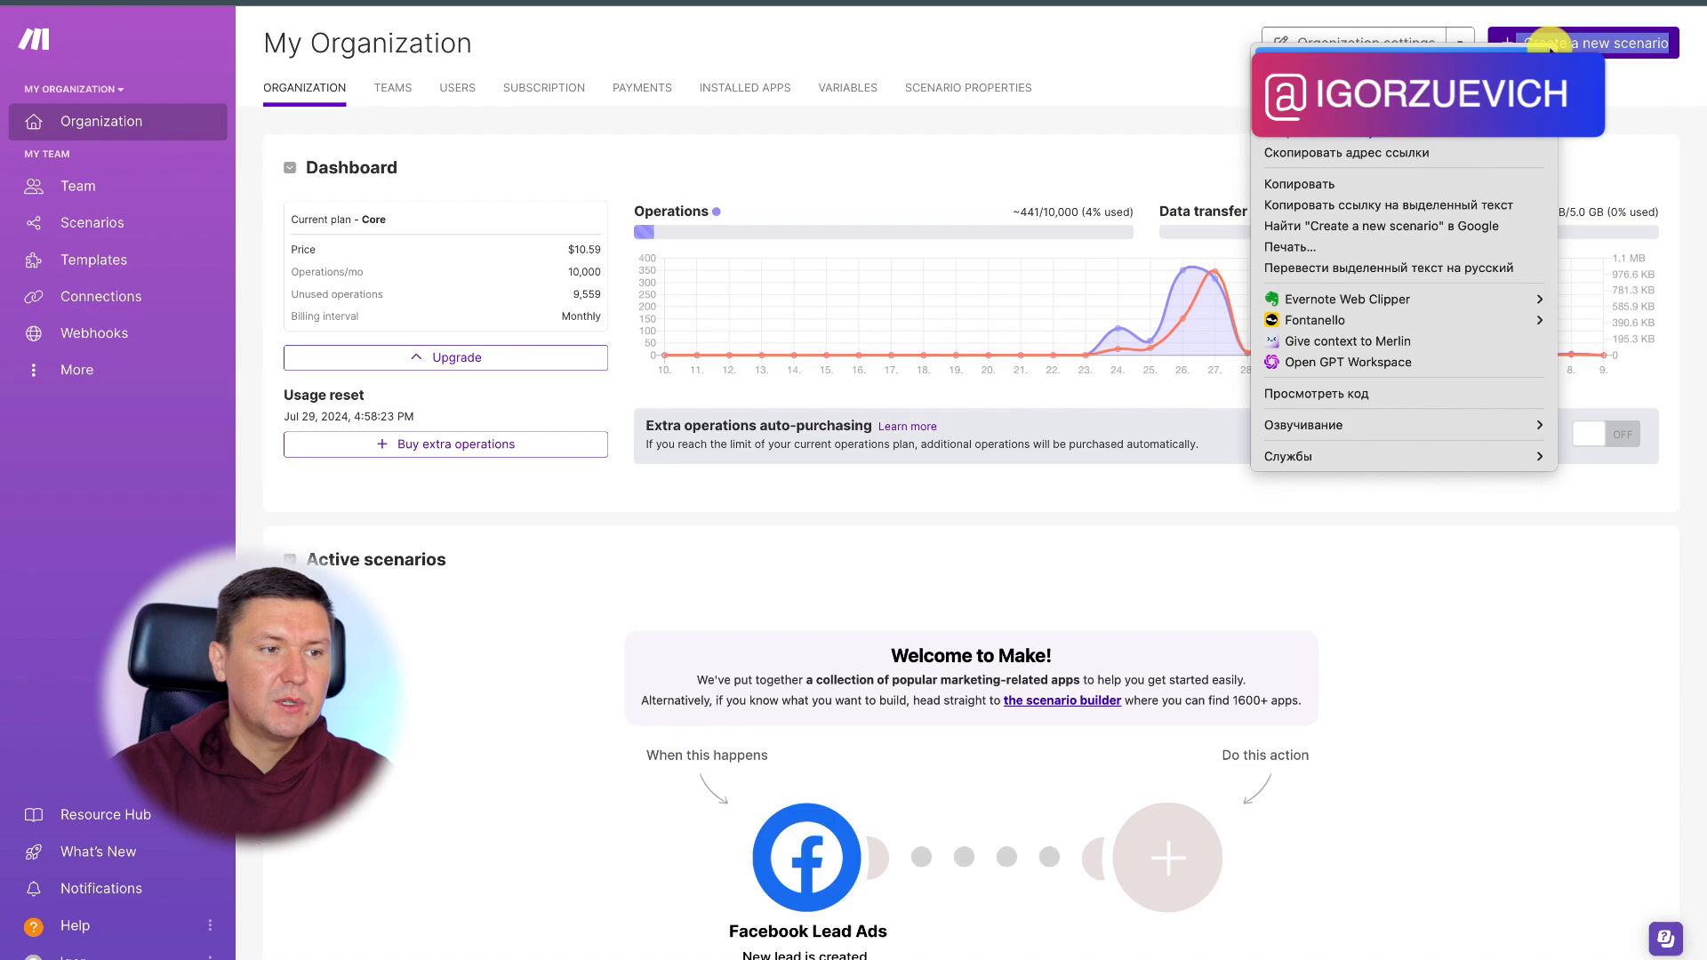
{"action": "left_click", "coordinate": [1639, 54]}
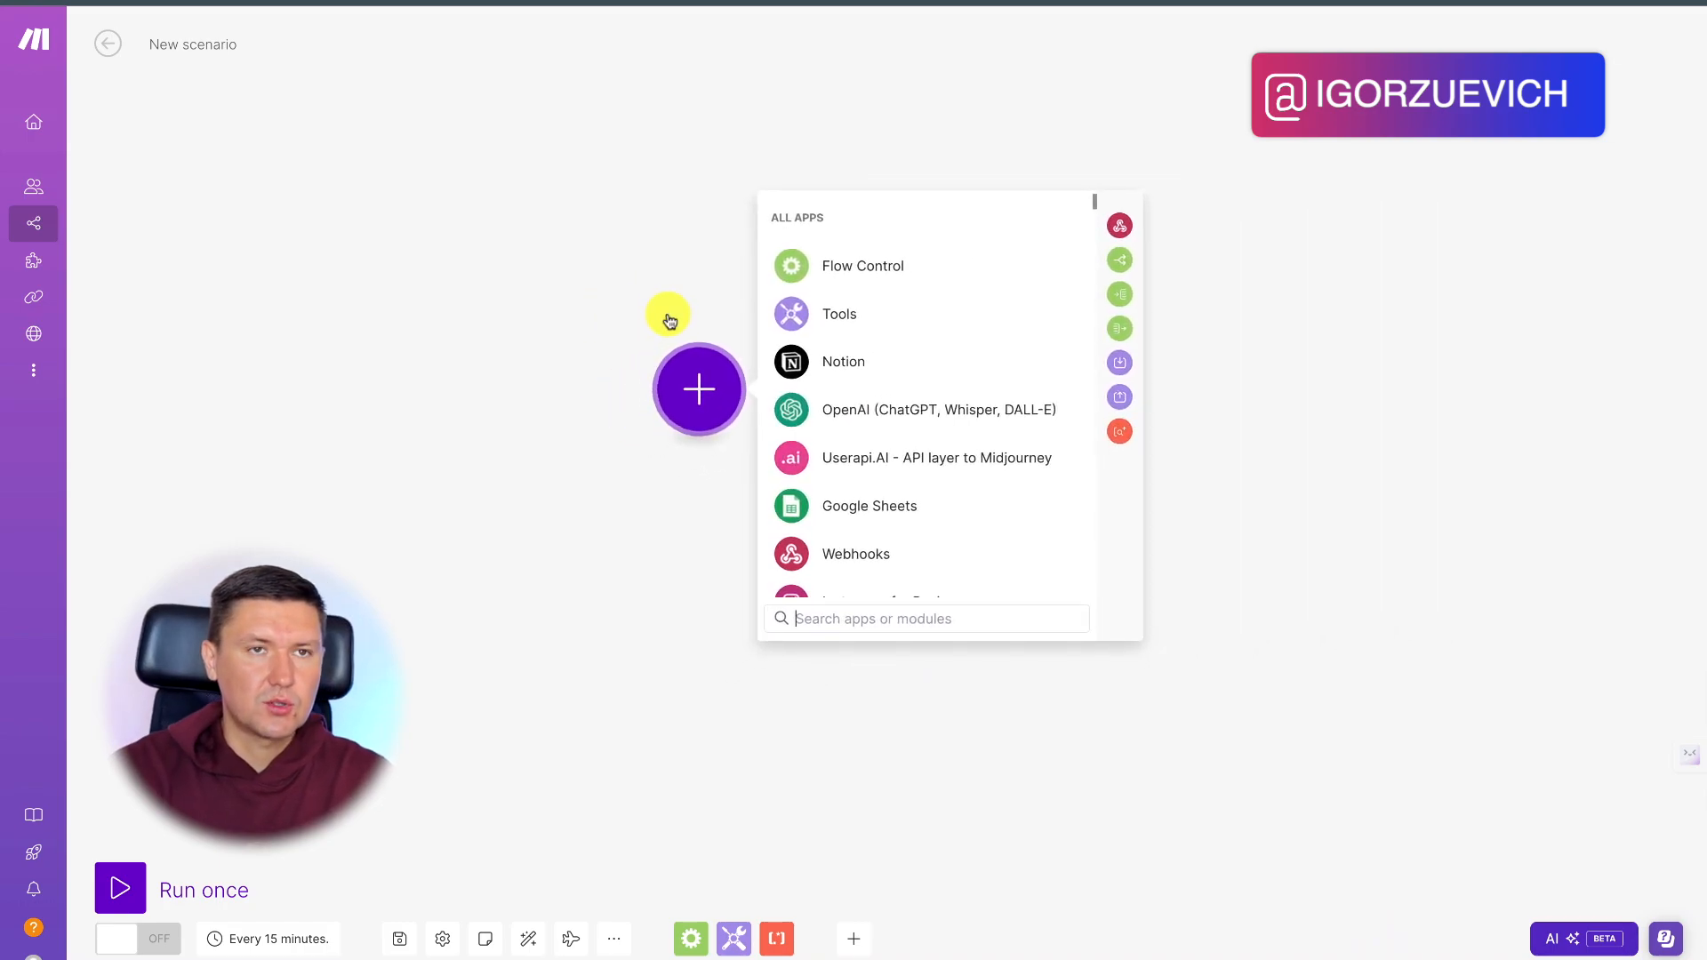
{"action": "left_click_drag", "start_coordinate": [670, 321], "coordinate": [513, 407]}
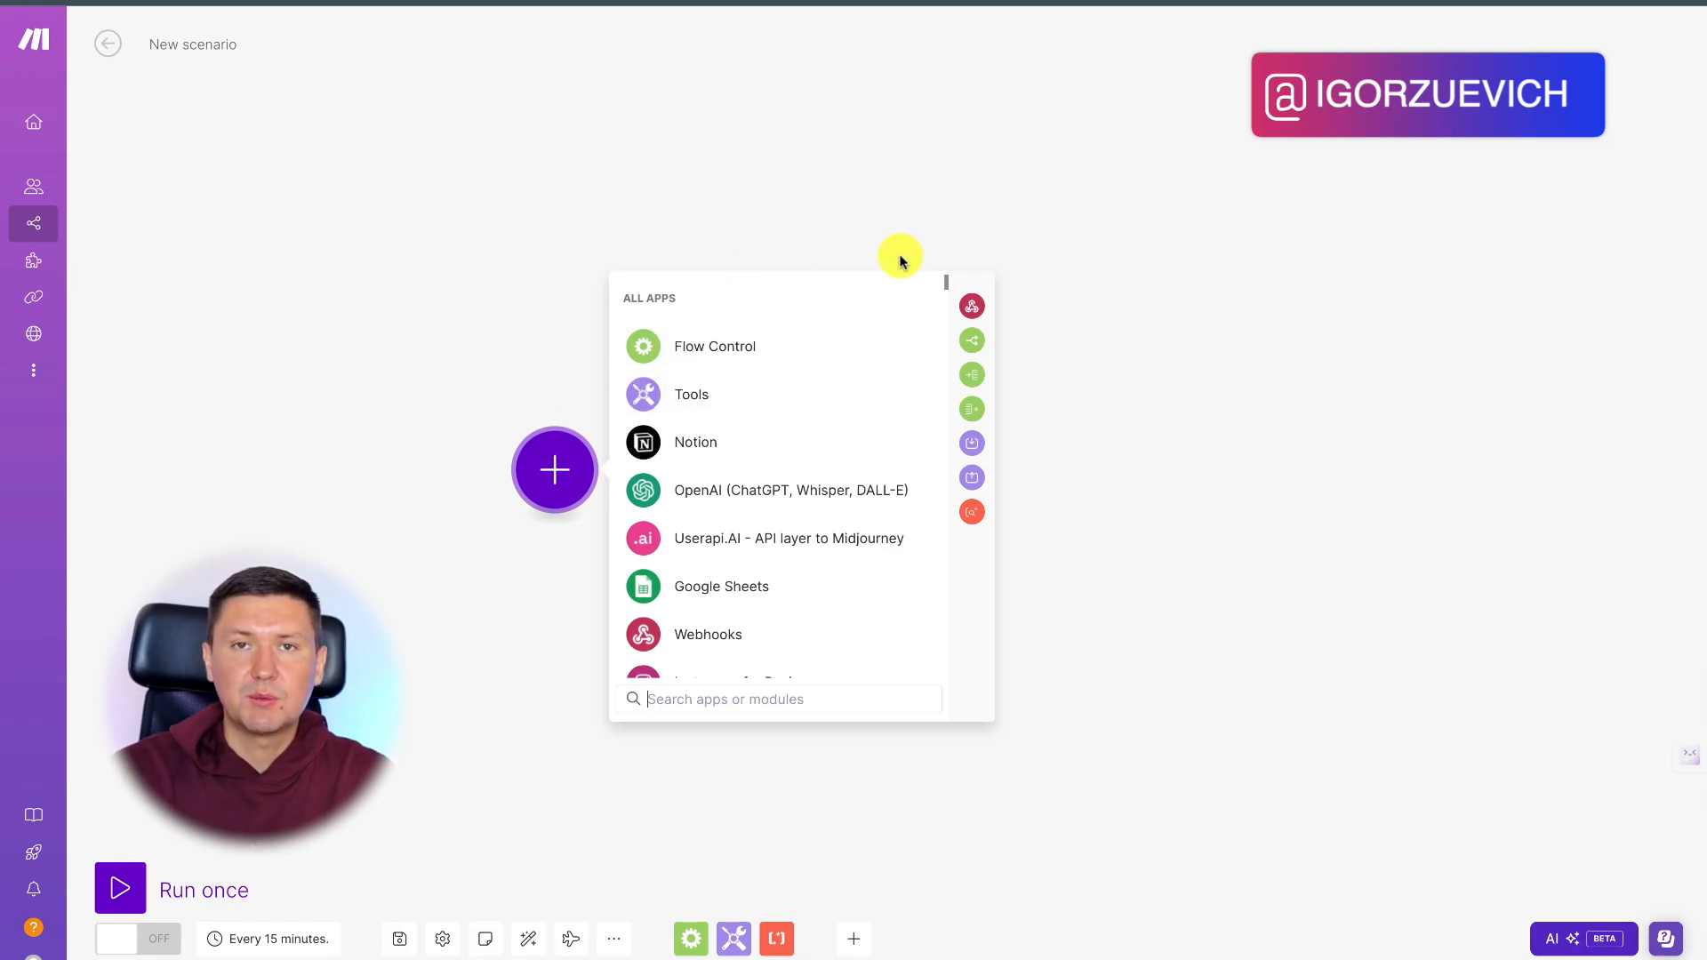
{"action": "left_click", "coordinate": [1170, 272]}
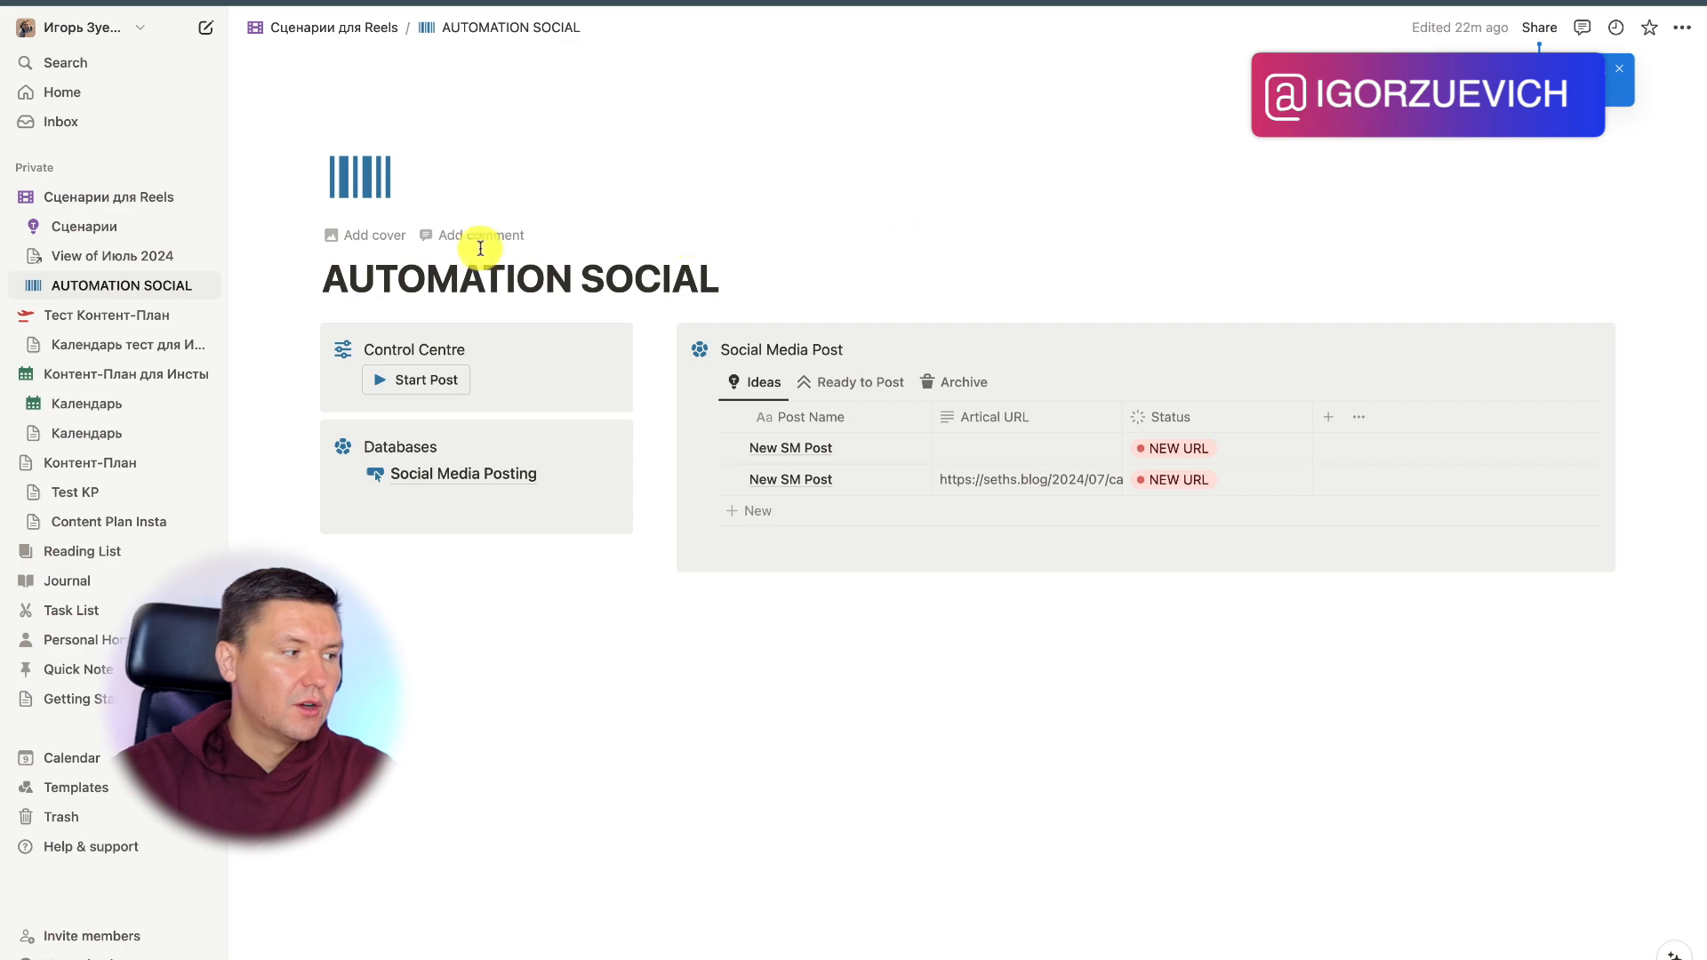
Step: Switch to Notion, create a new private page and set it to full width
{"action": "left_click", "coordinate": [203, 167]}
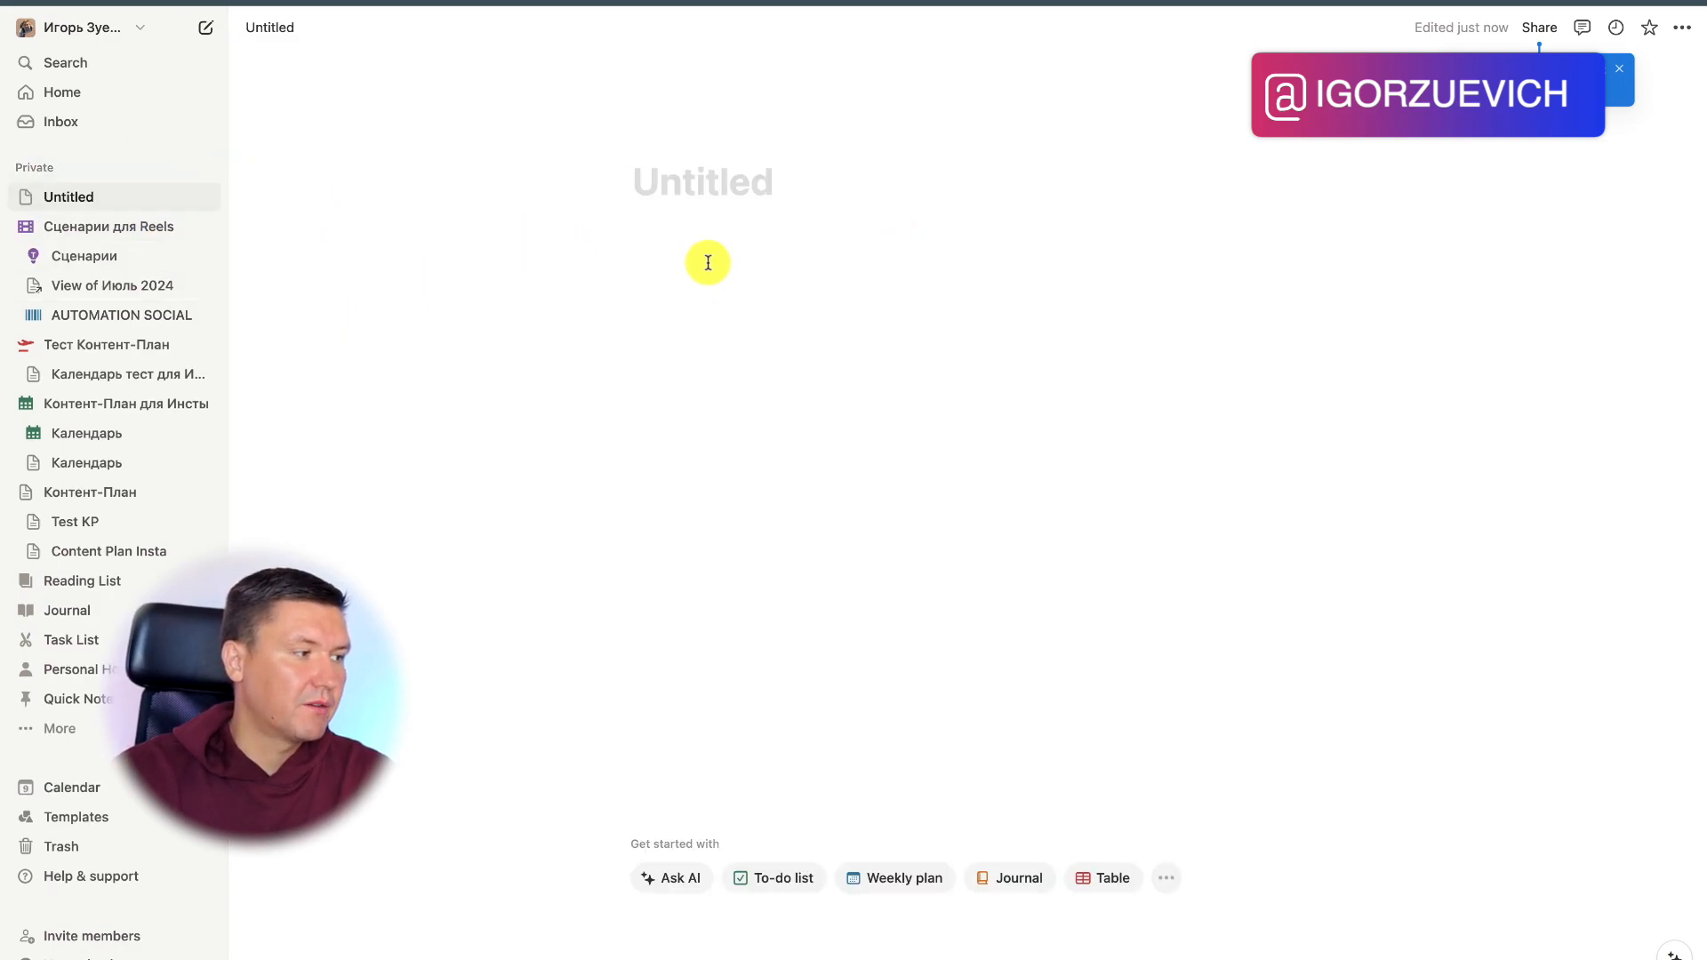
{"action": "left_click", "coordinate": [1679, 37]}
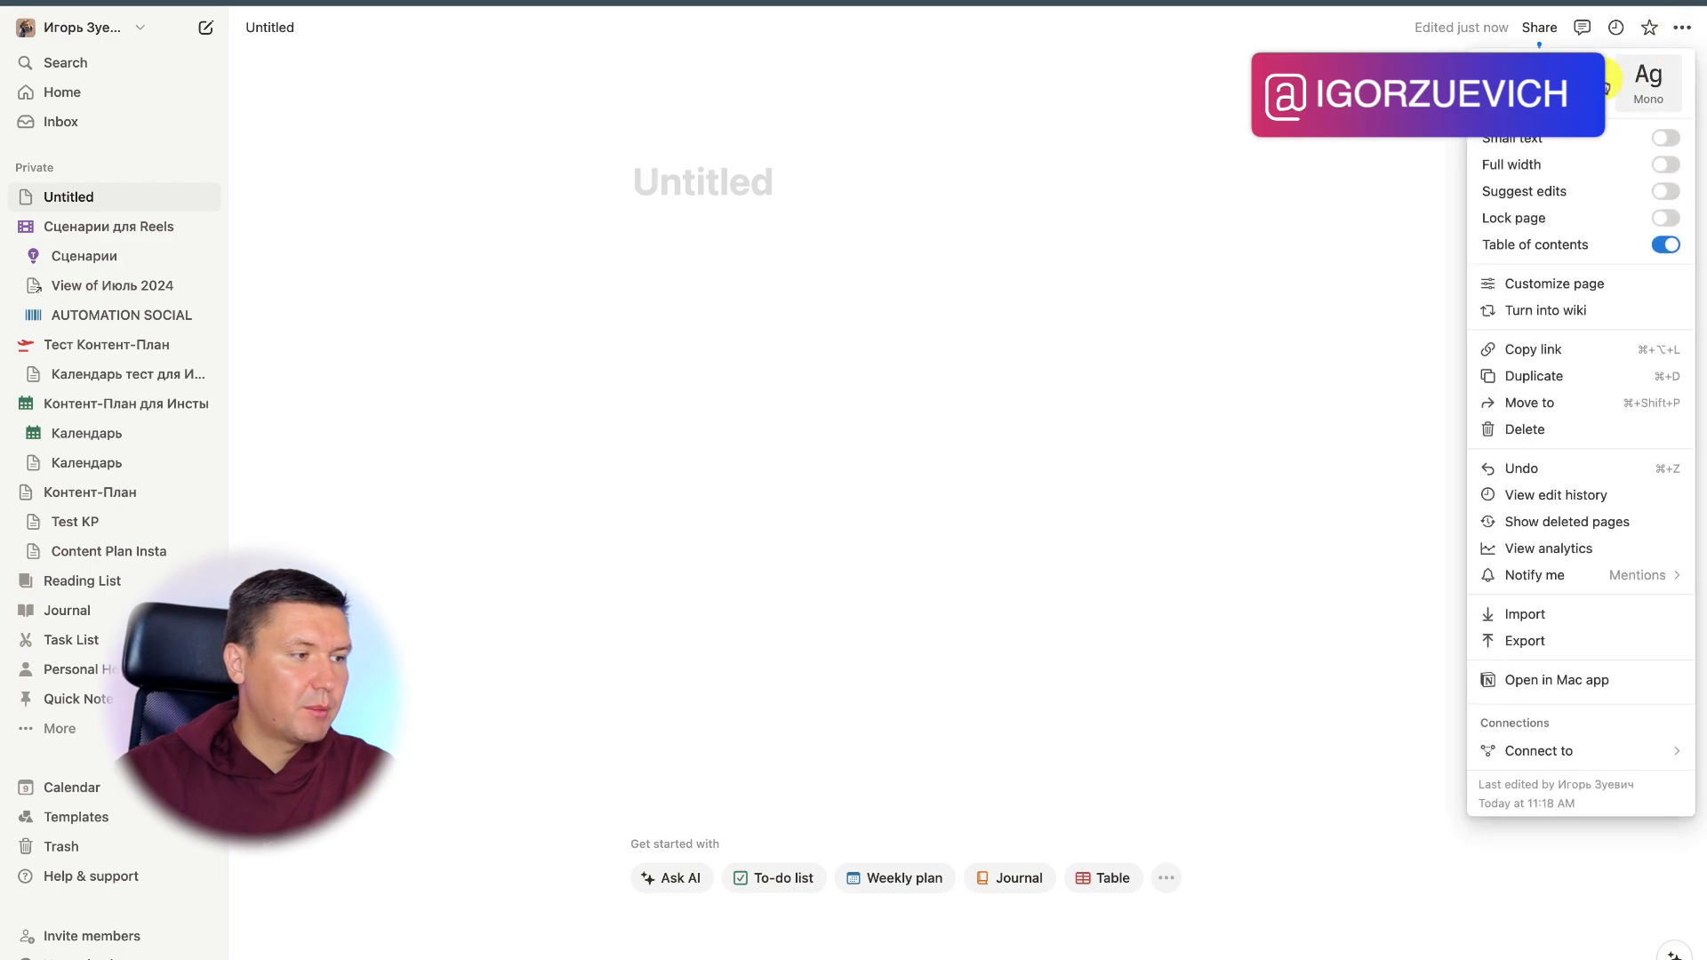
{"action": "left_click", "coordinate": [1665, 164]}
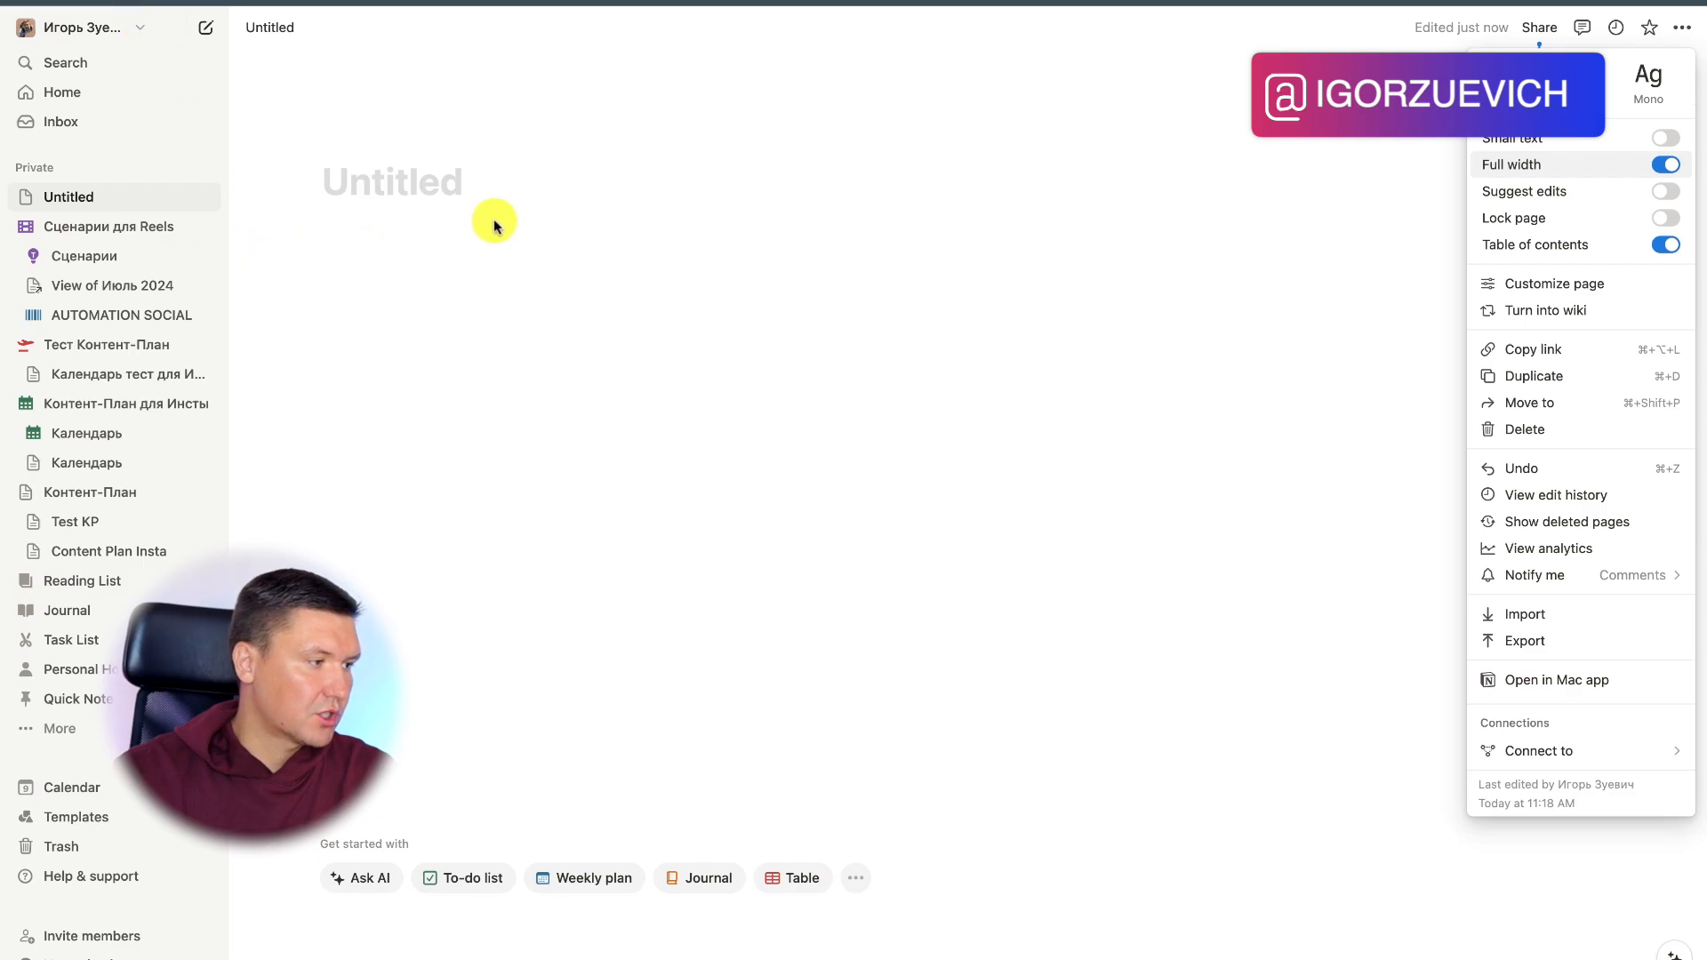
Step: Title the new page Автогенерация Контента
{"action": "left_click", "coordinate": [487, 182]}
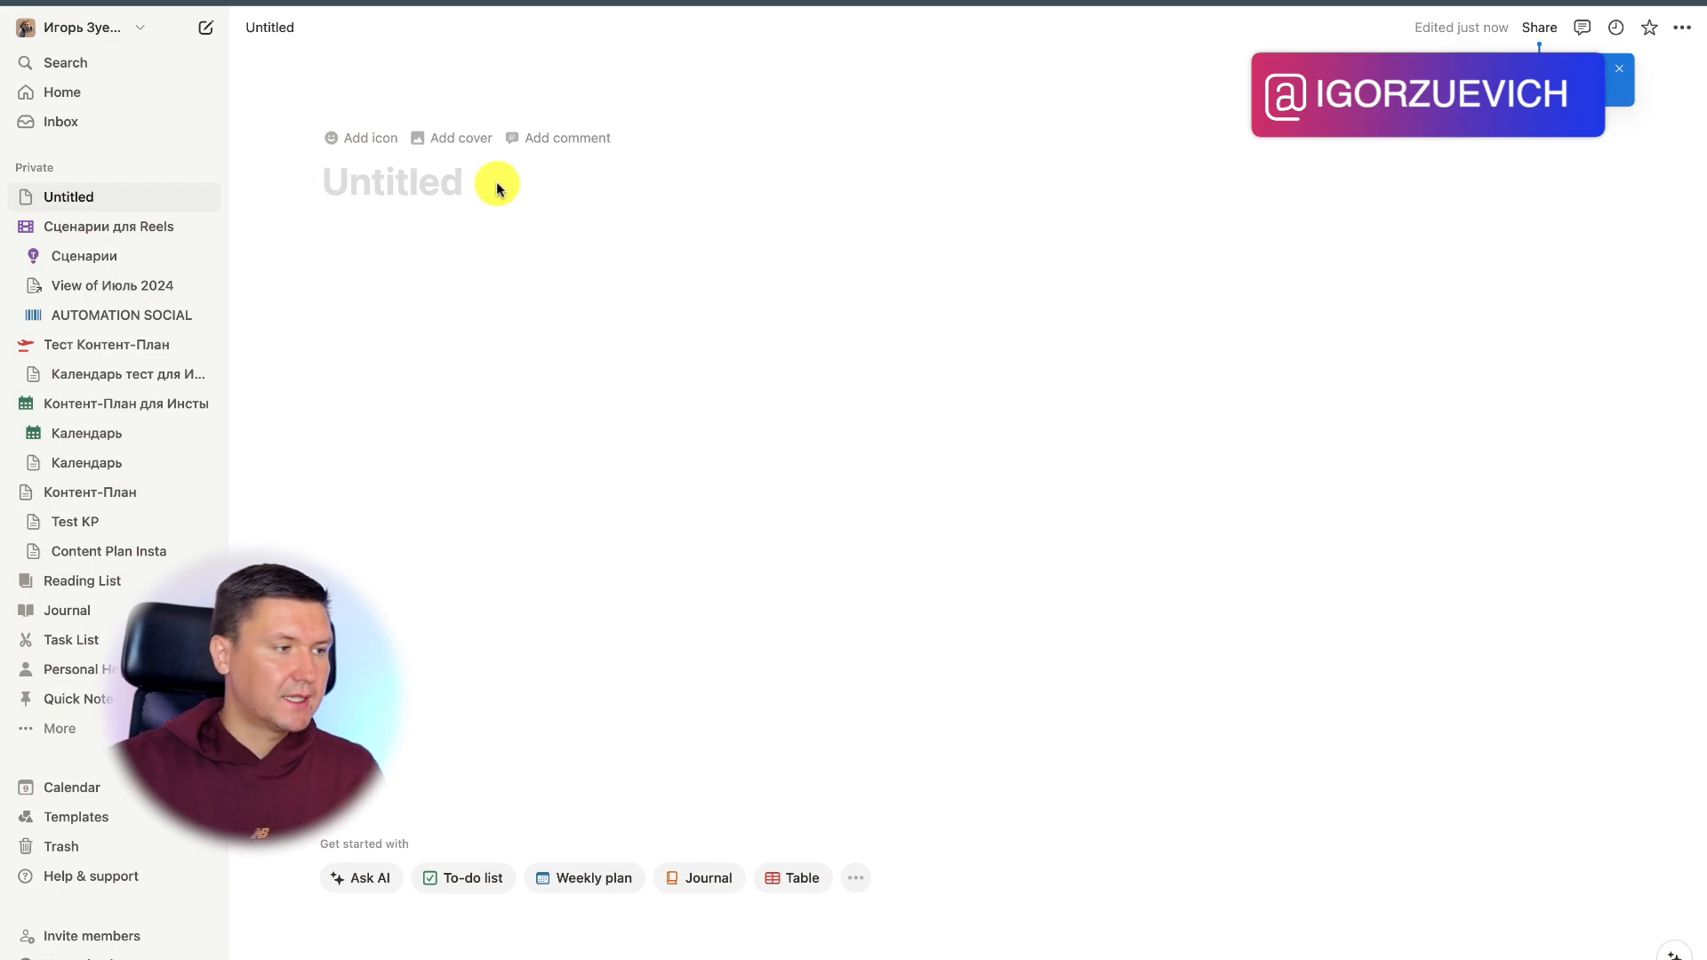
{"action": "type", "text": "F"}
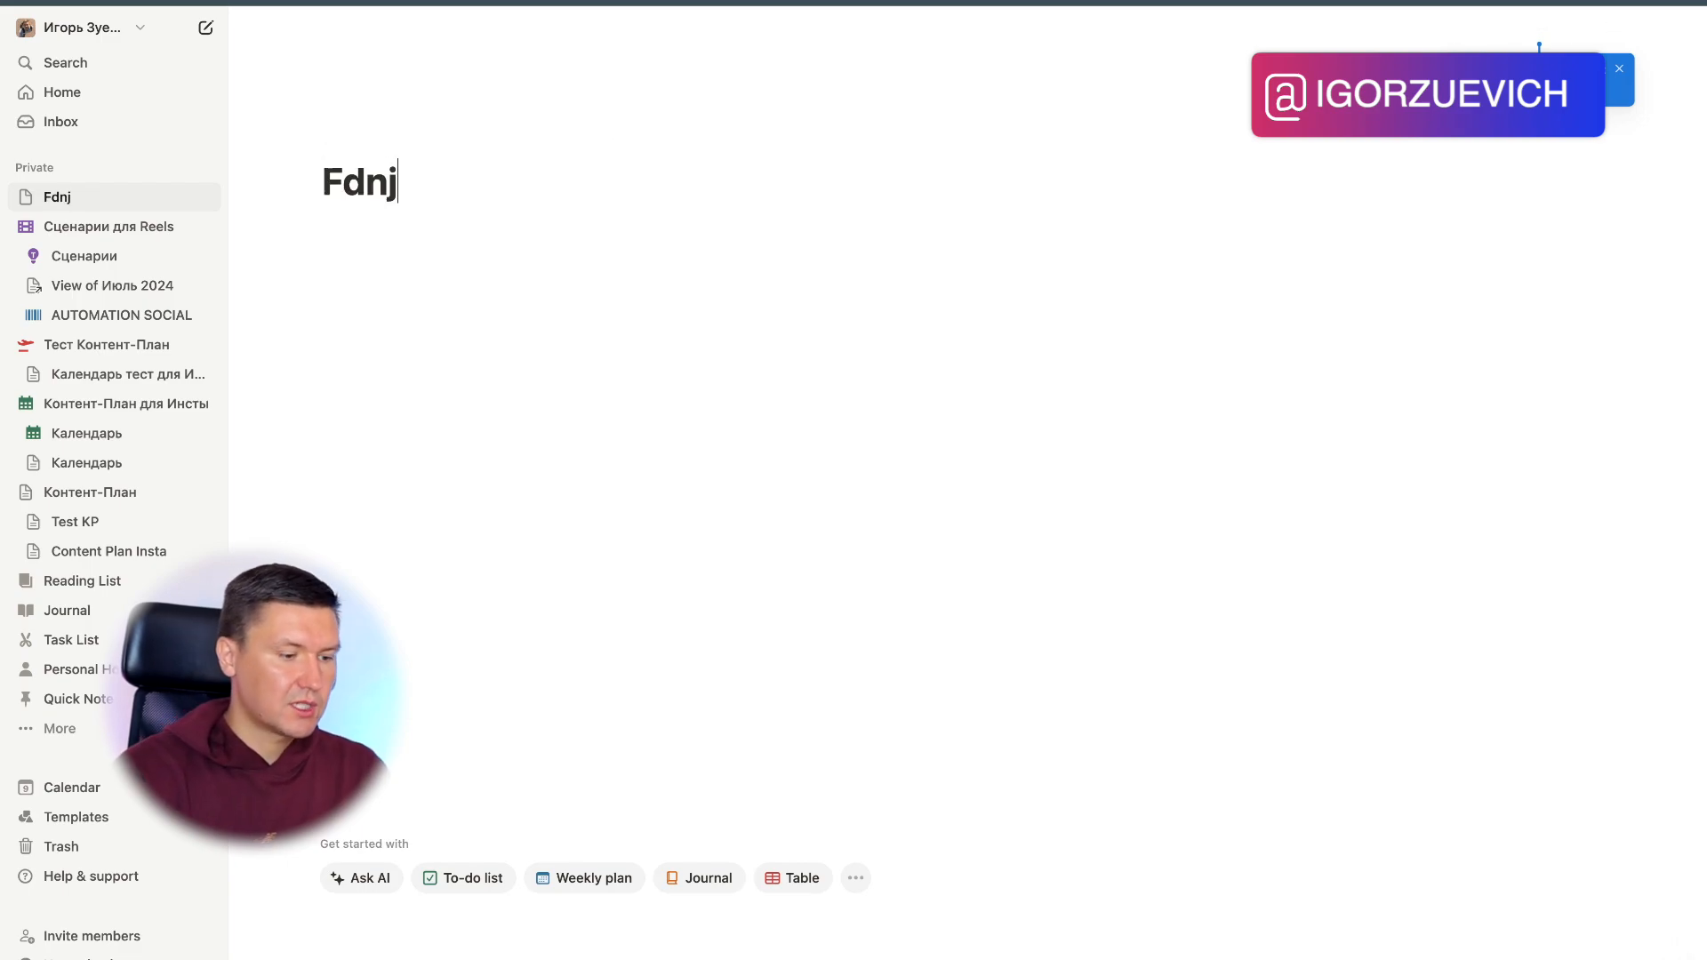
{"action": "key", "text": "BackSpace"}
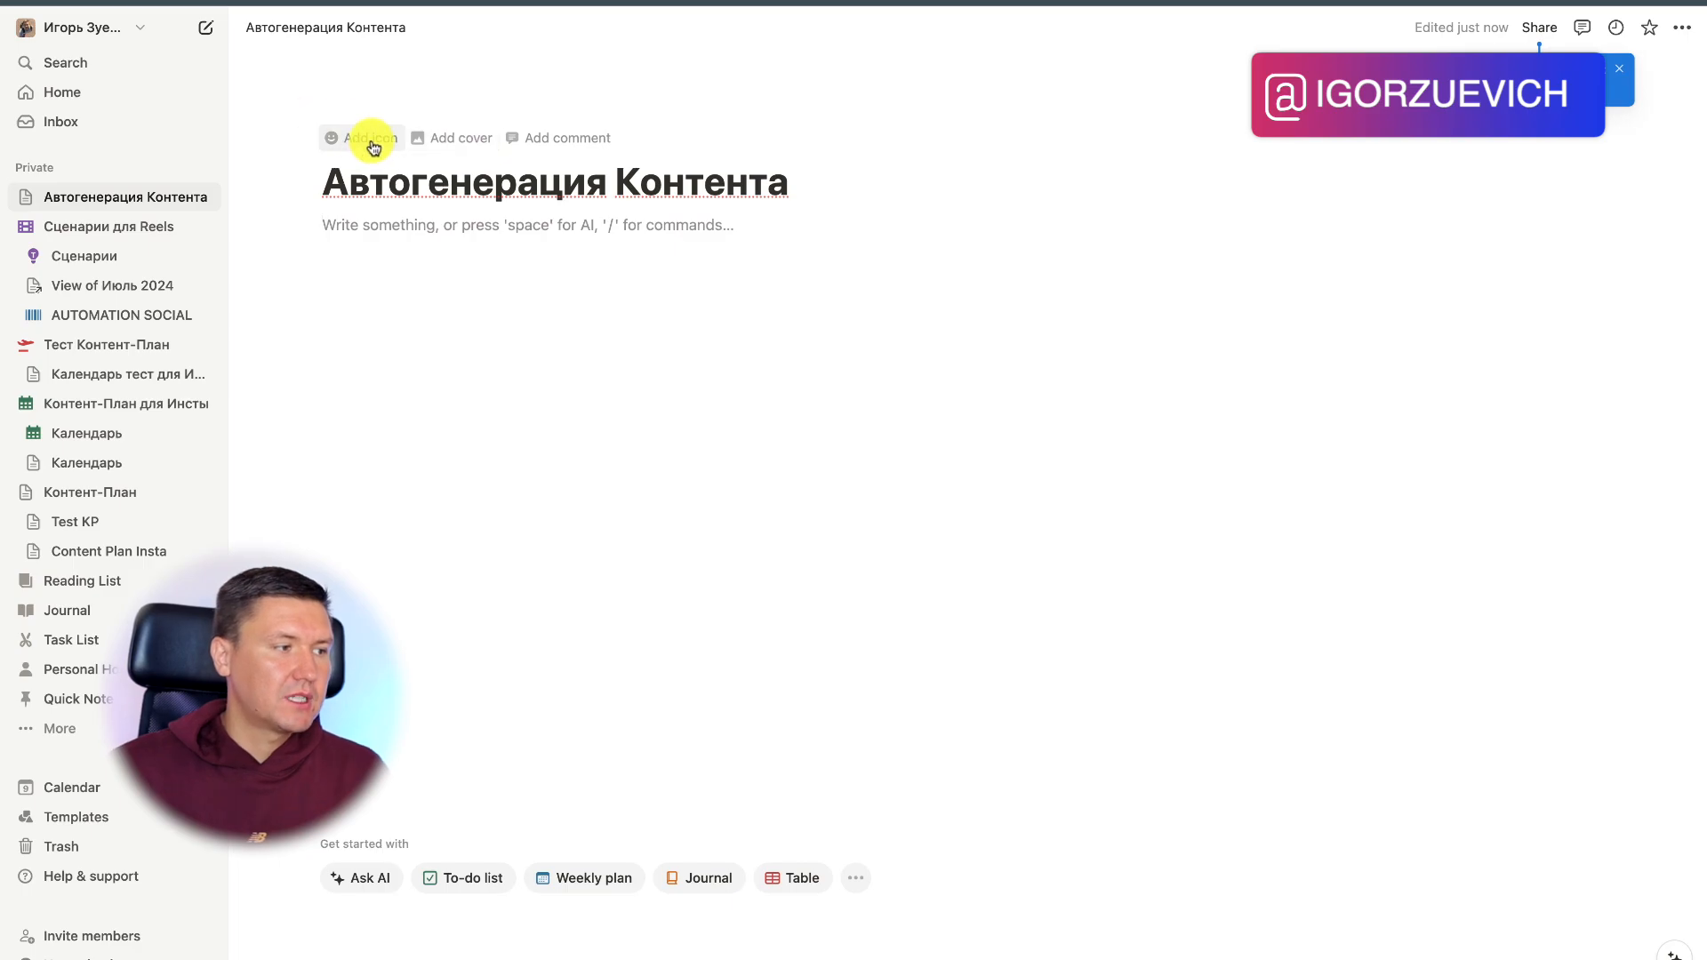
Step: Give the Автогенерация Контента page a red soccer ball icon
{"action": "left_click", "coordinate": [381, 142]}
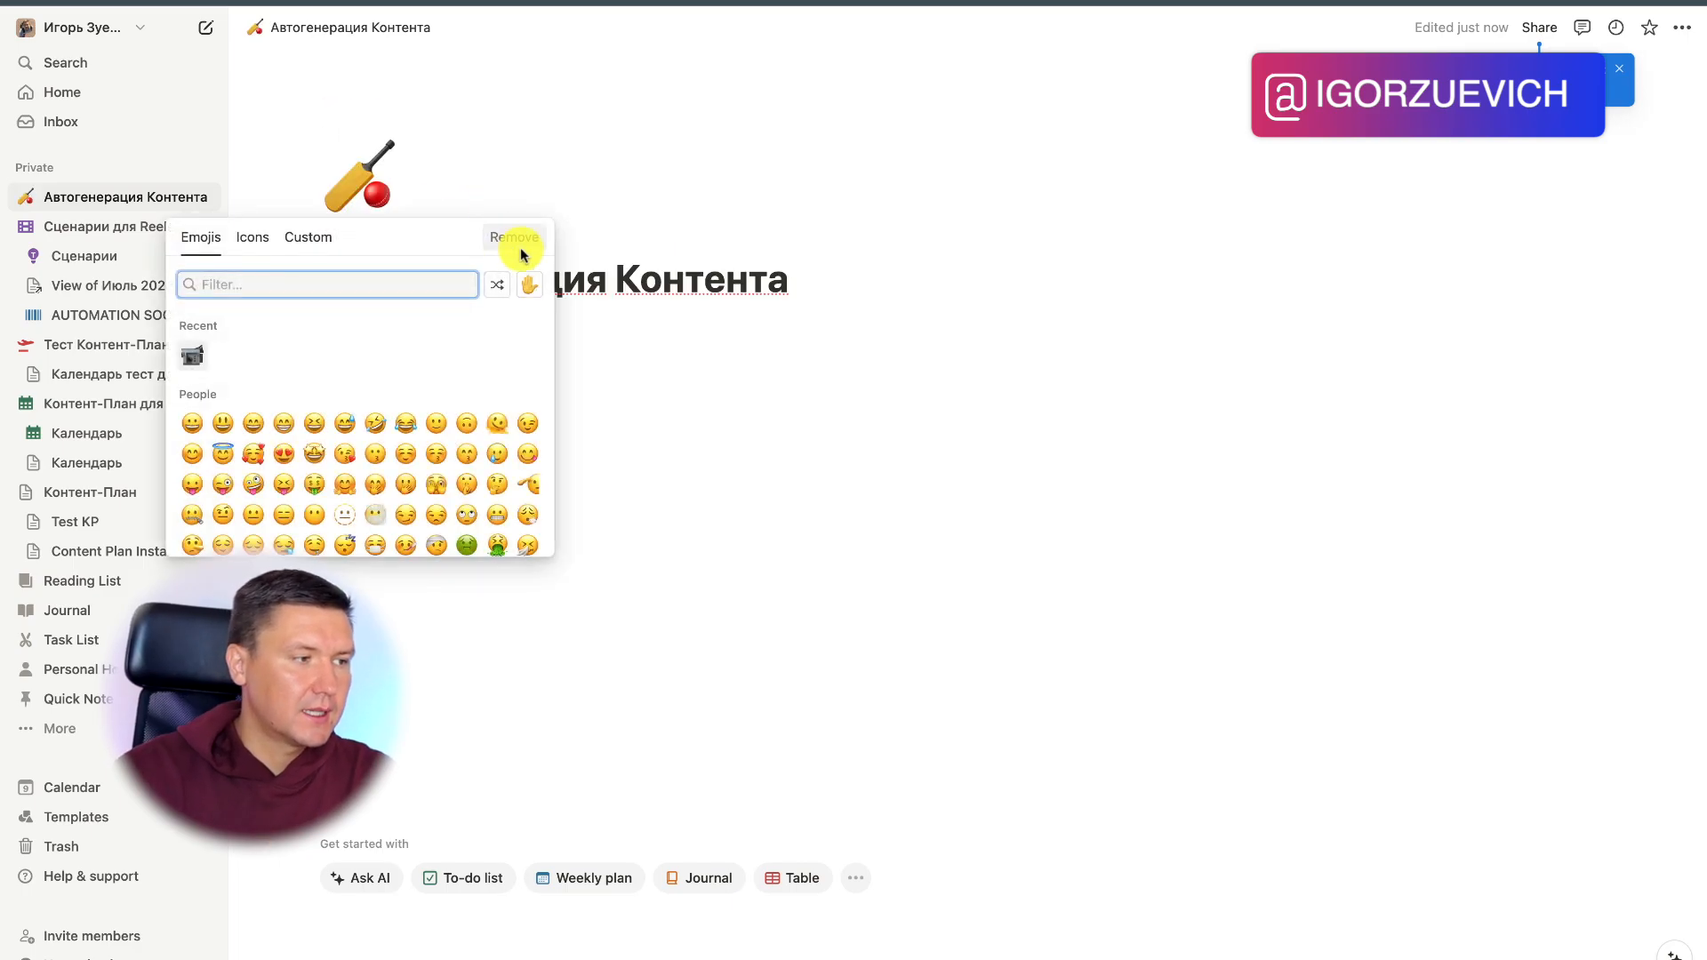
{"action": "left_click", "coordinate": [254, 240]}
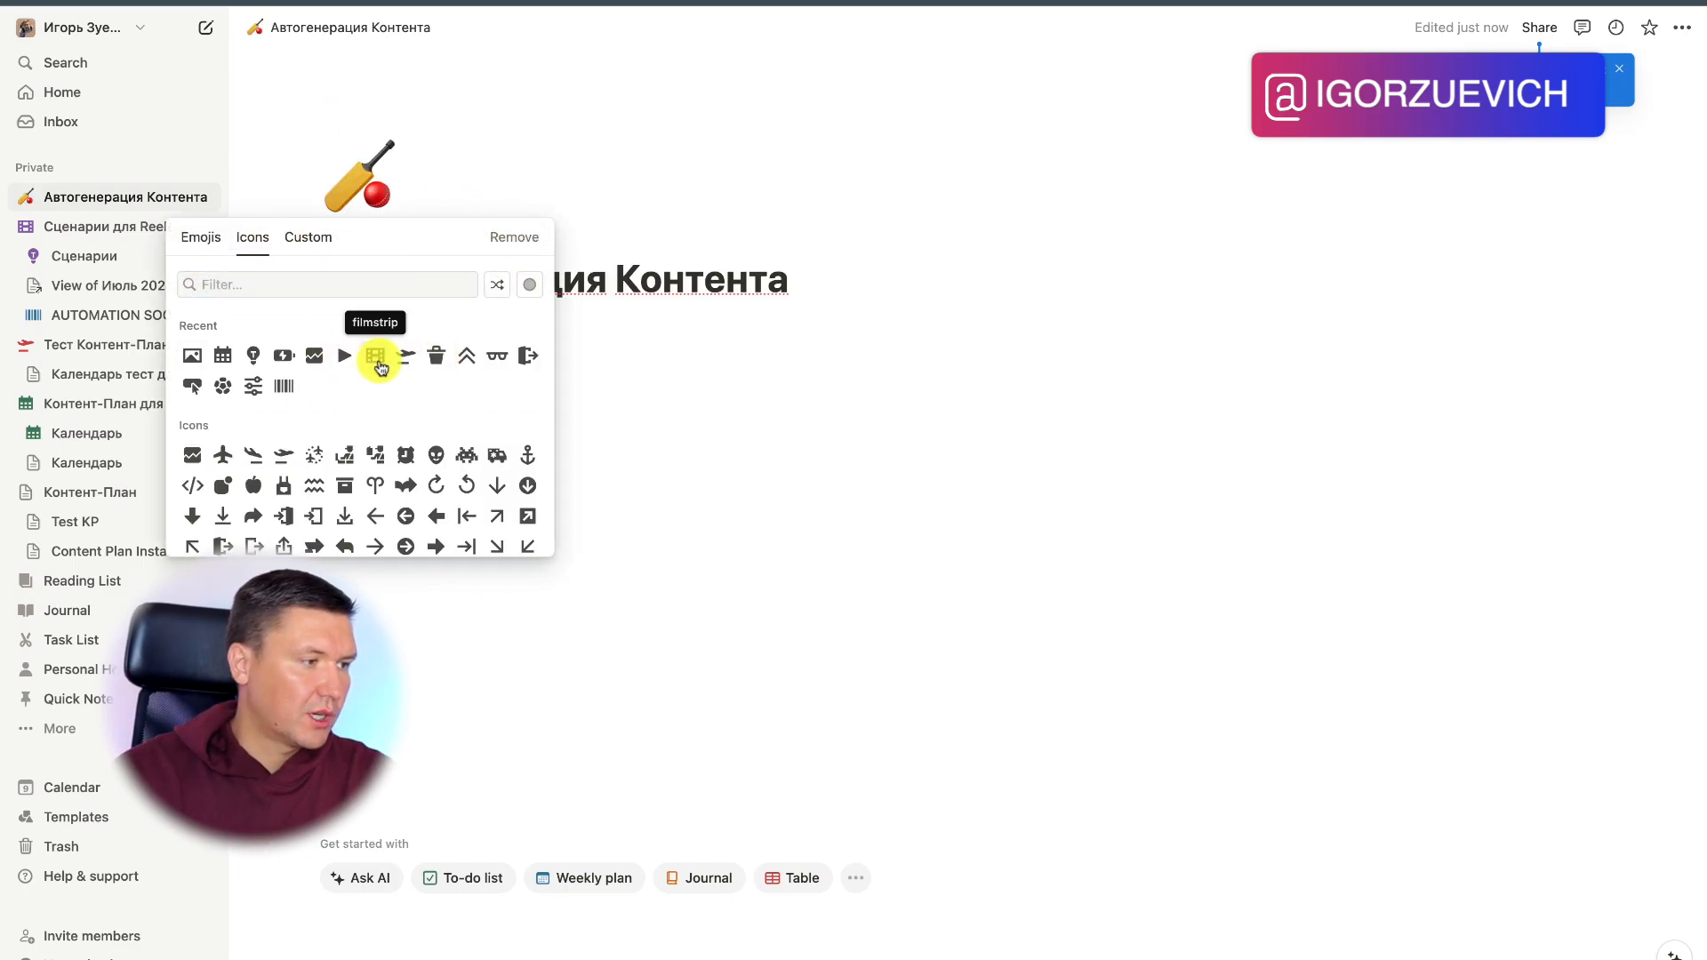
{"action": "mouse_move", "coordinate": [222, 385]}
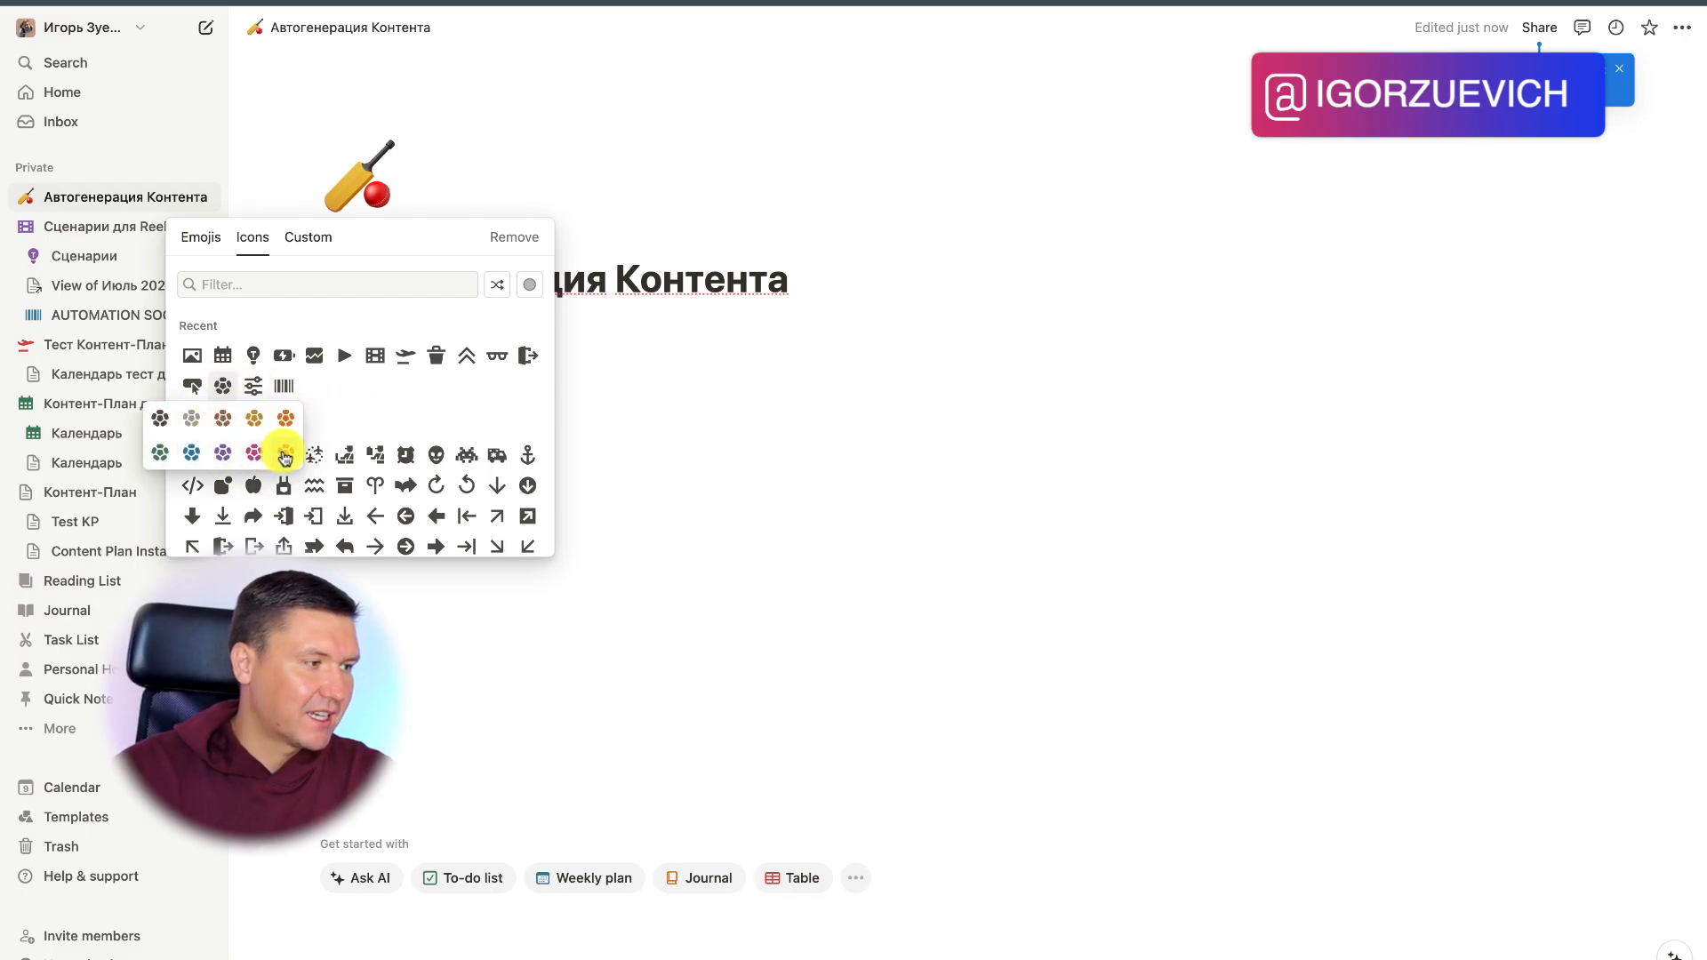
{"action": "left_click", "coordinate": [285, 455]}
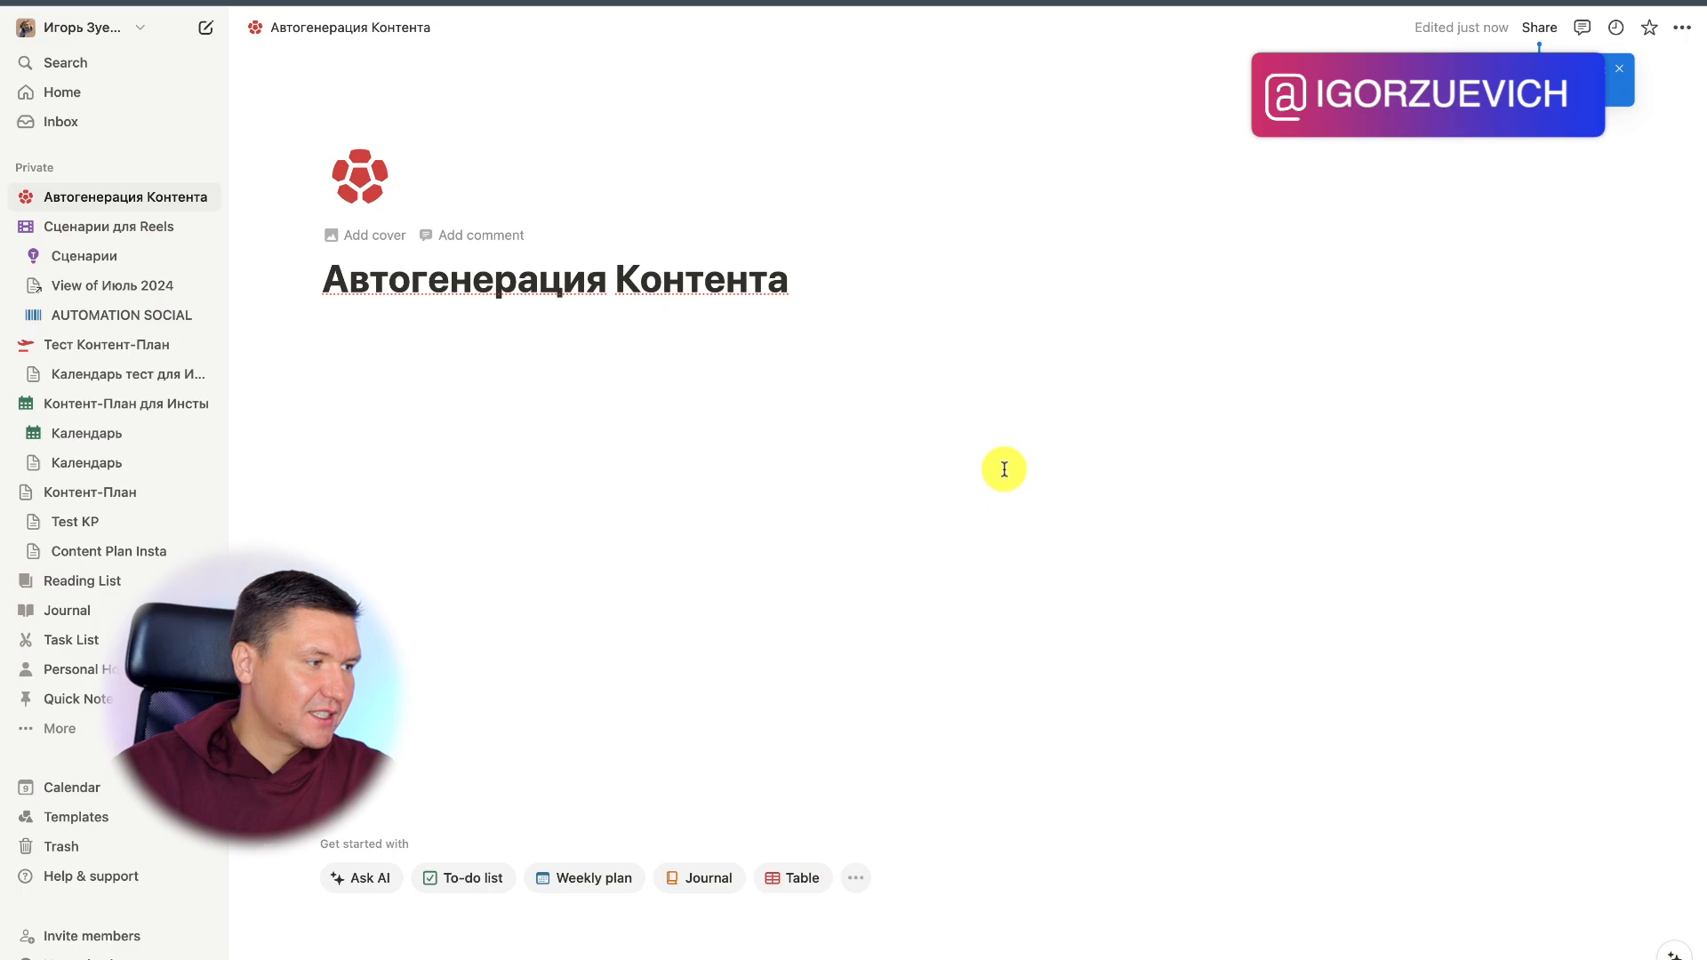
Step: Examine the Сценарии для Reels page as a layout example, including its Не снят and Размещено calendar views
{"action": "left_click", "coordinate": [88, 229]}
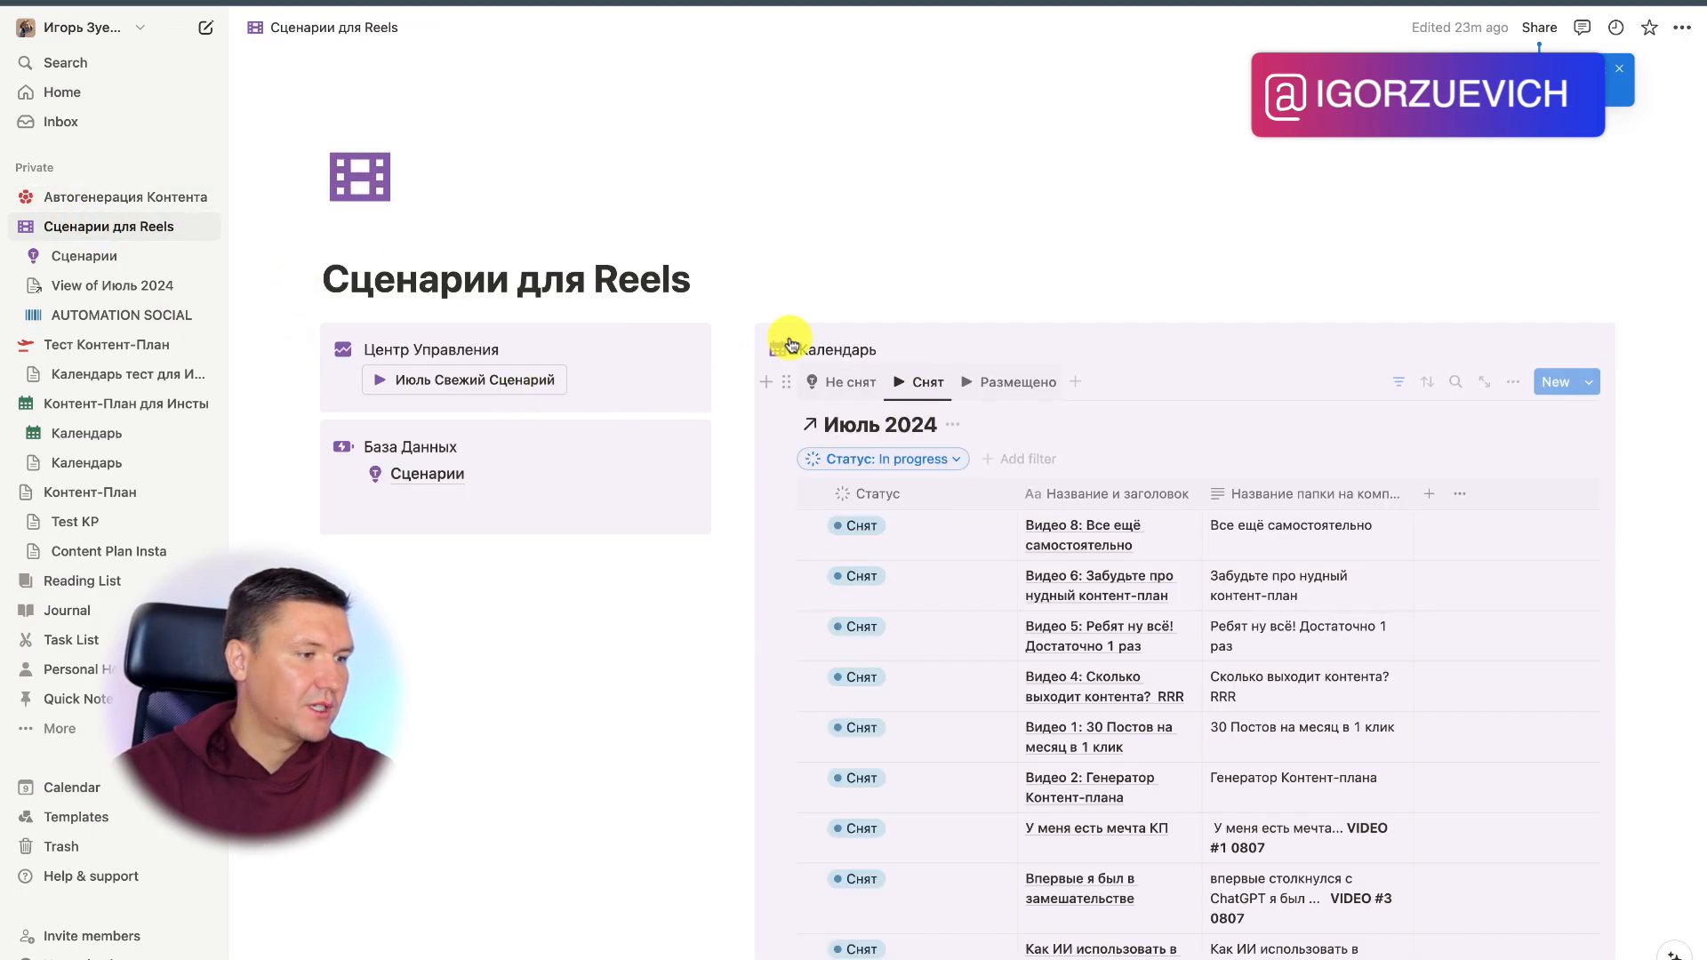
{"action": "left_click", "coordinate": [840, 382]}
{"action": "scroll", "coordinate": [1011, 587], "scroll_direction": "down", "scroll_amount": 1}
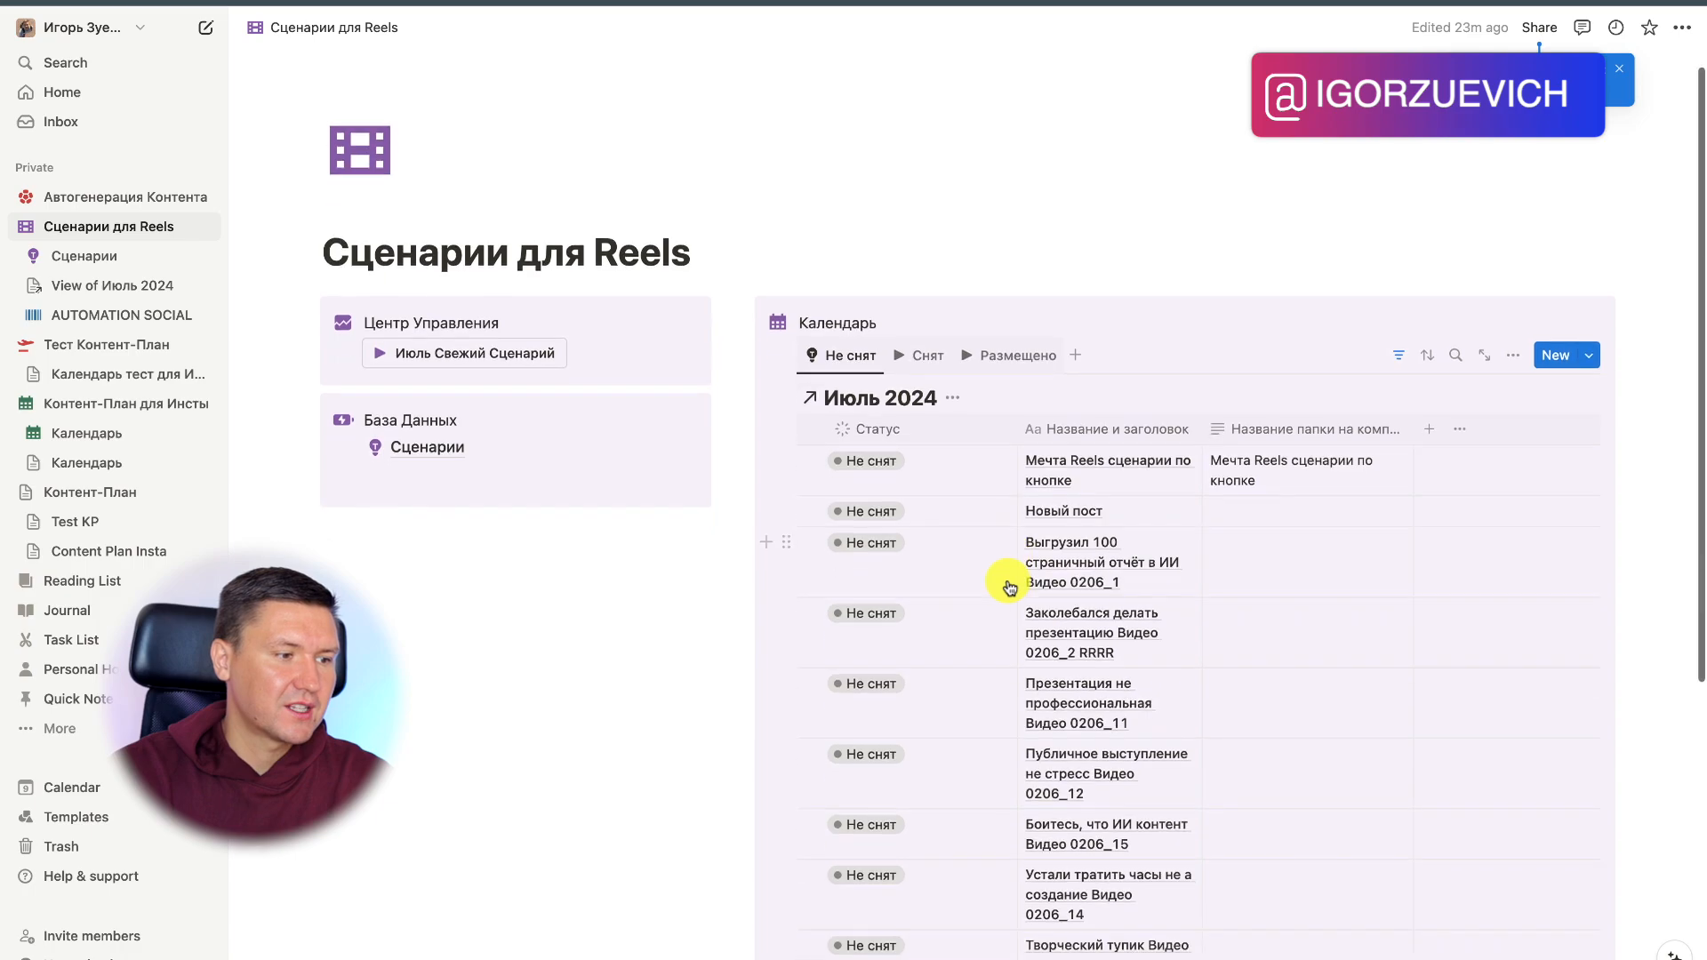
{"action": "left_click", "coordinate": [1007, 388]}
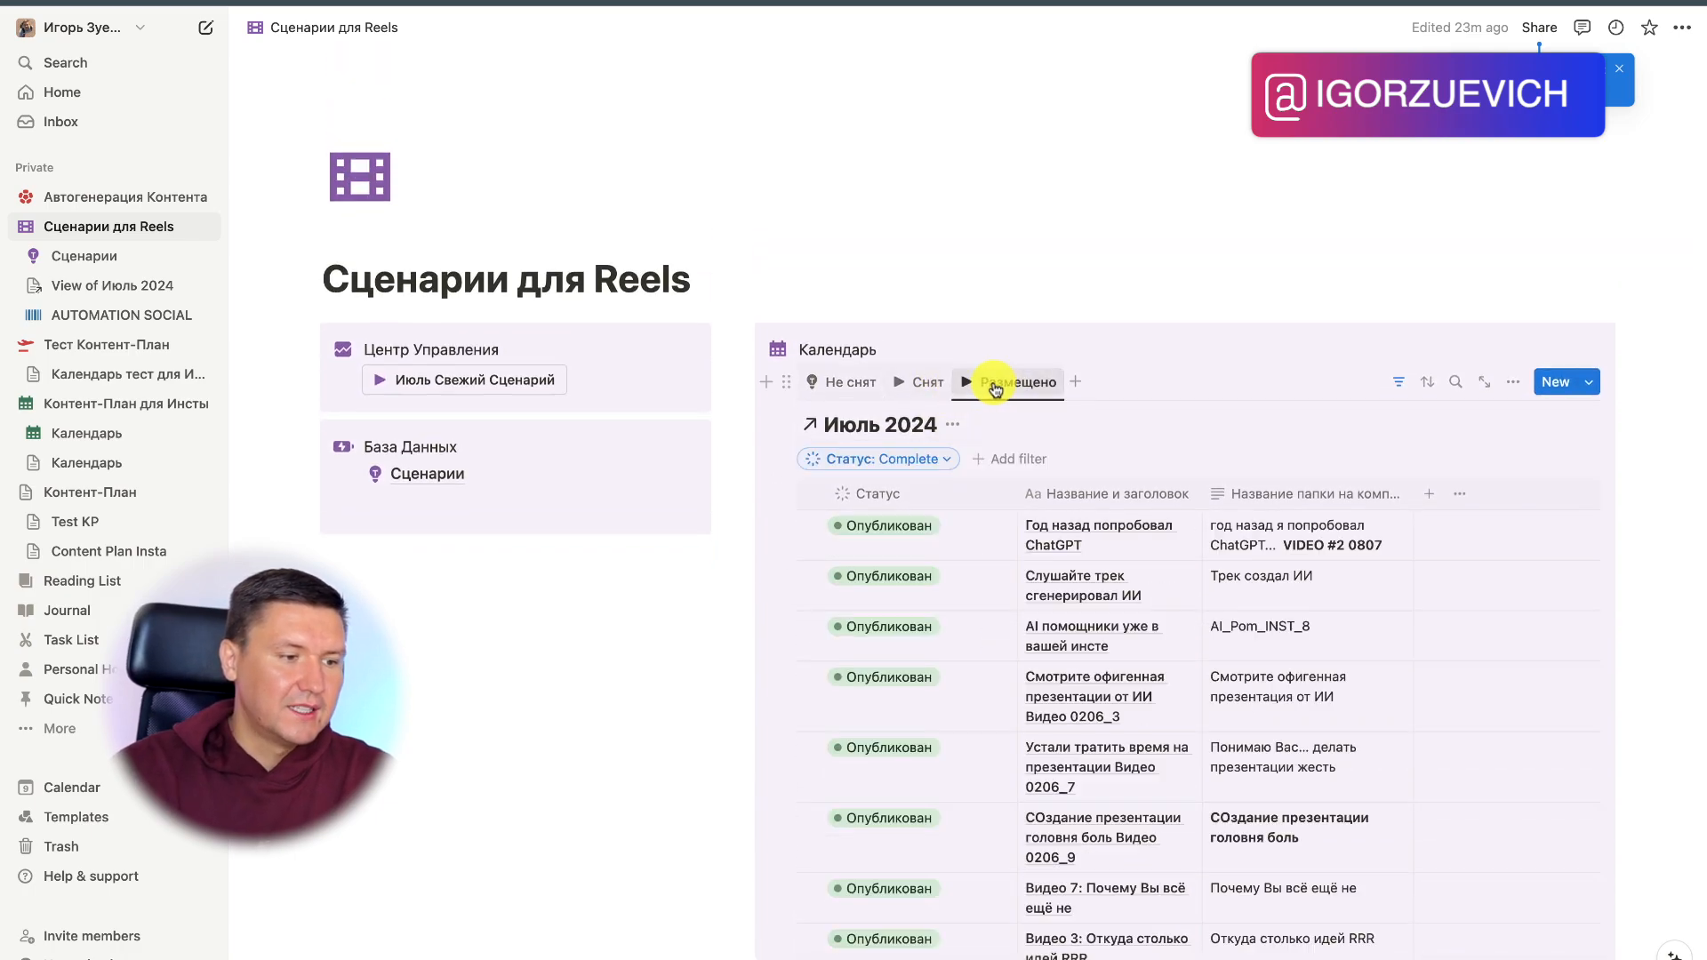
{"action": "left_click", "coordinate": [841, 382]}
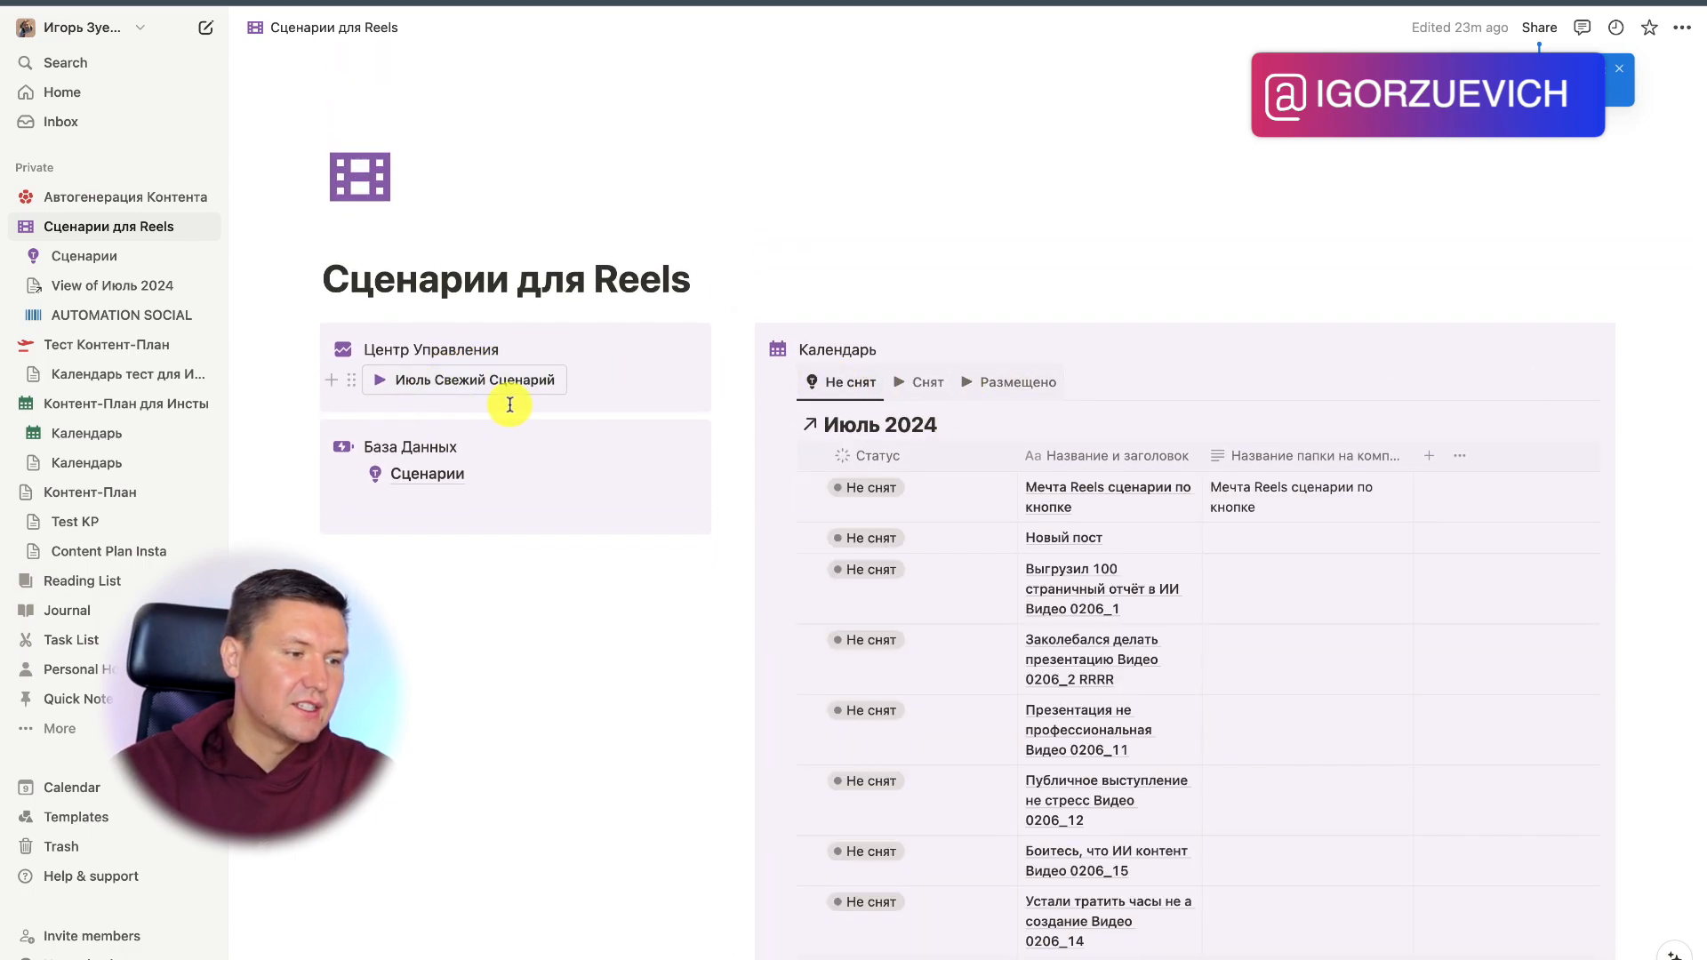
Step: Return to the Автогенерация Контента page and change its icon to a brown line chart
{"action": "left_click", "coordinate": [83, 200]}
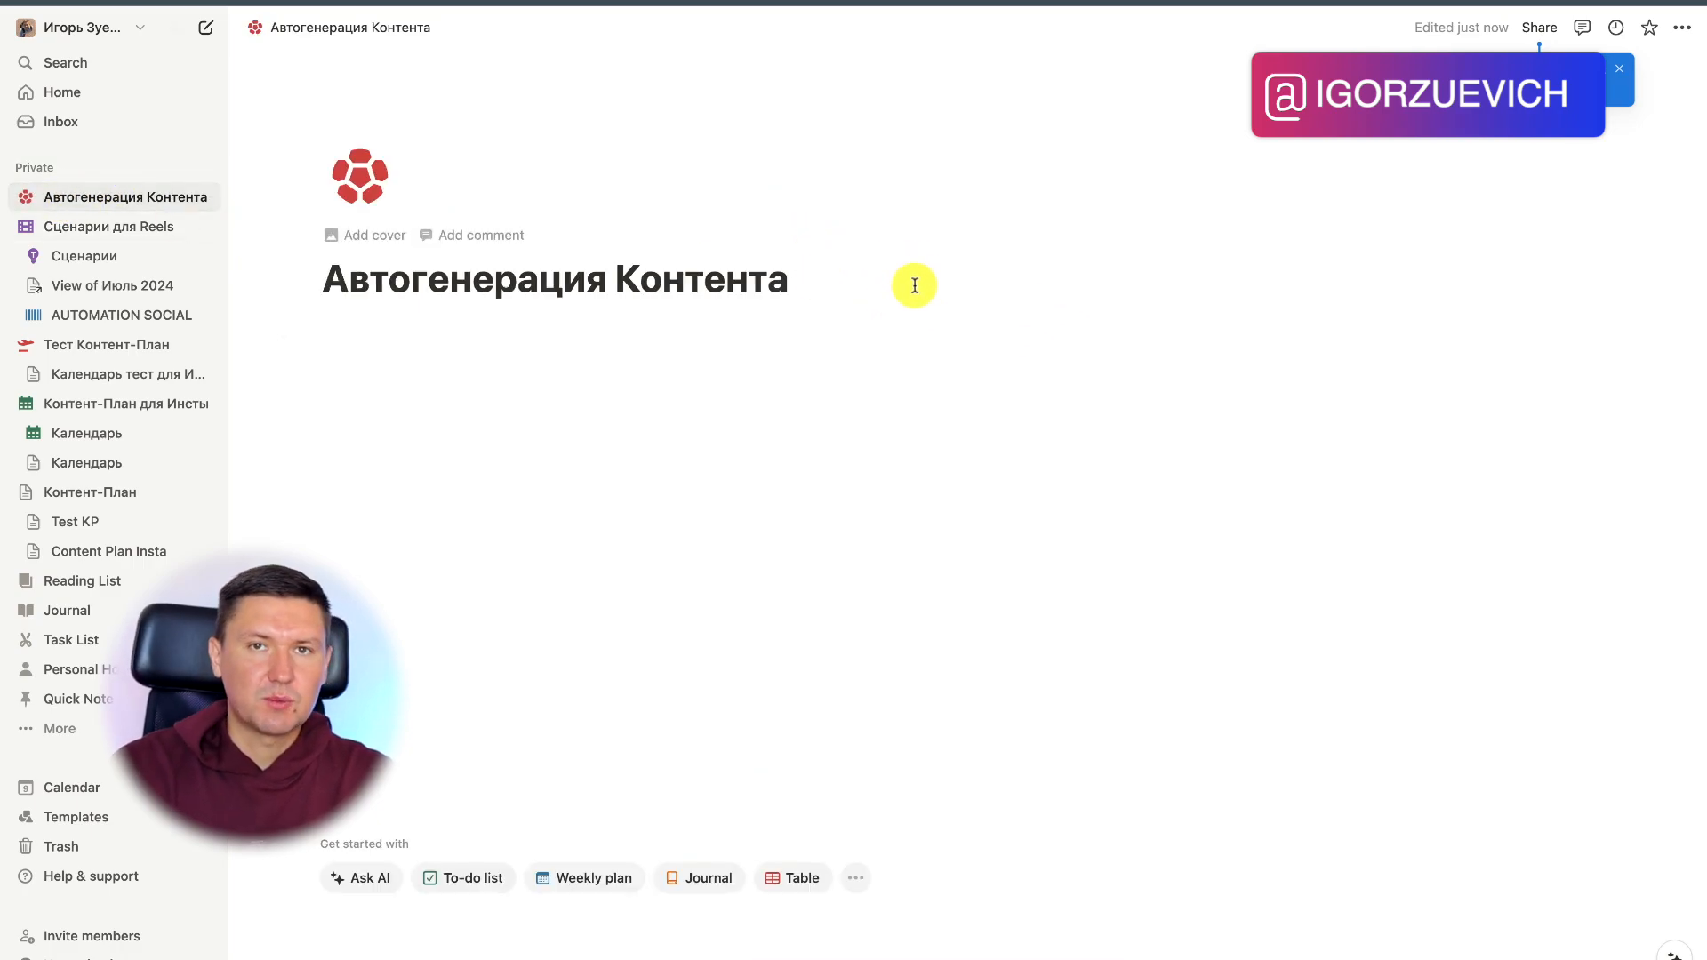
{"action": "left_click", "coordinate": [461, 322]}
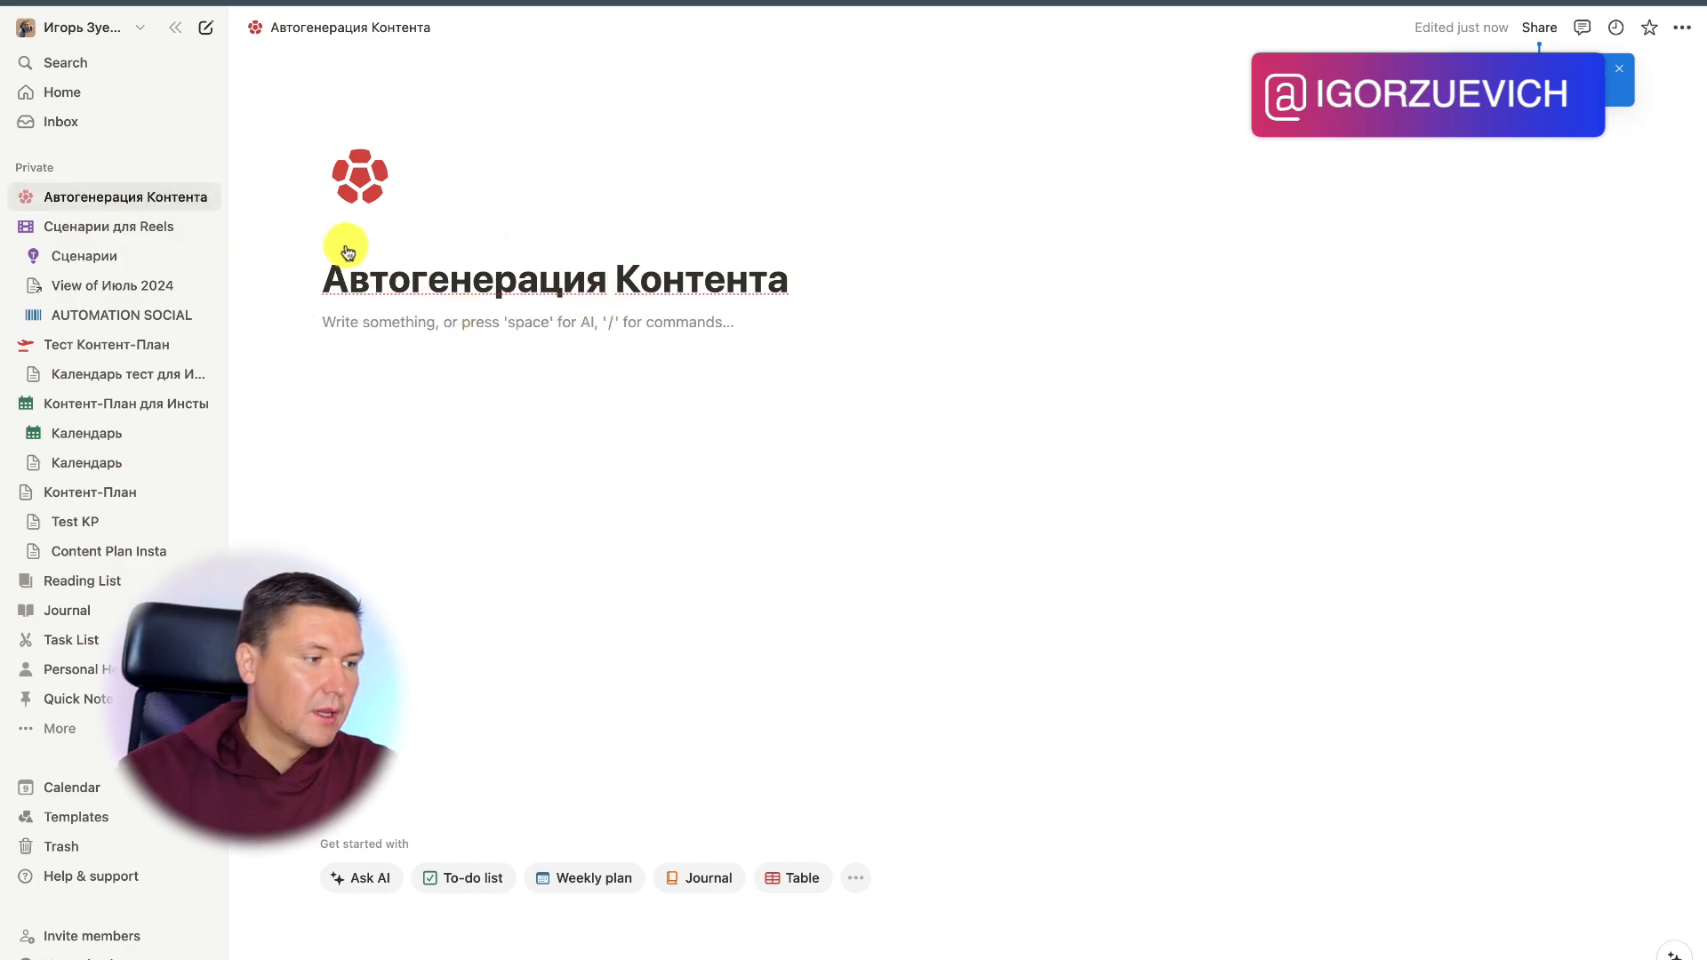
{"action": "left_click", "coordinate": [364, 189]}
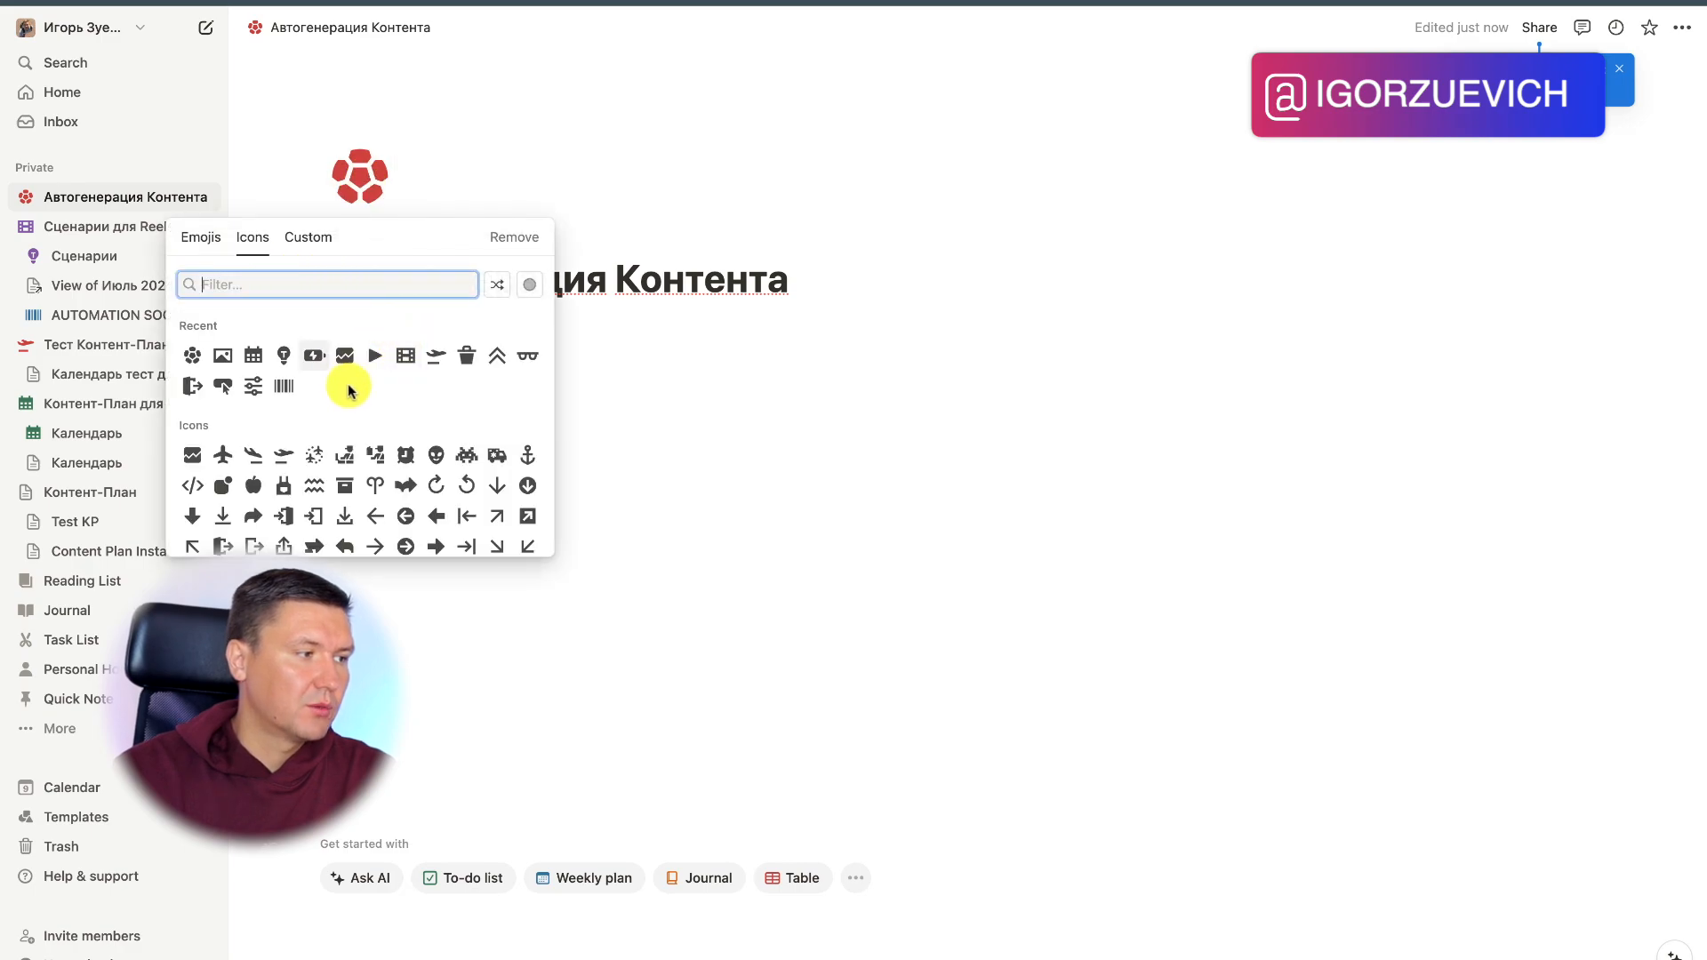
{"action": "mouse_move", "coordinate": [345, 360]}
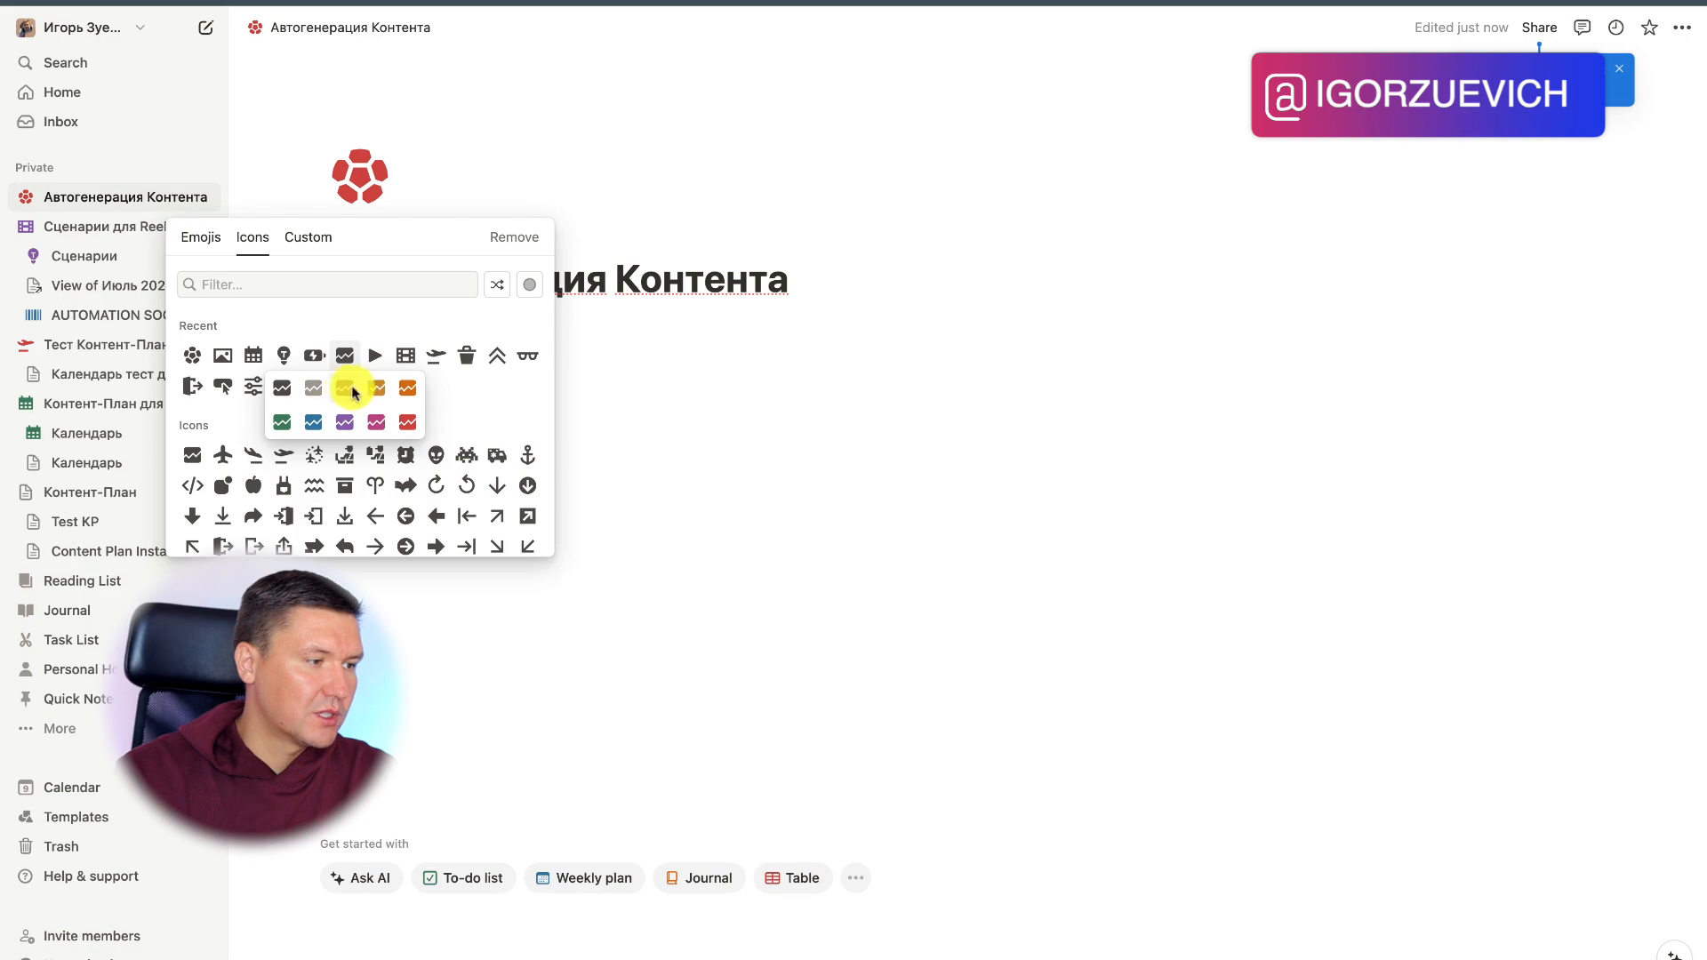
{"action": "left_click", "coordinate": [345, 389]}
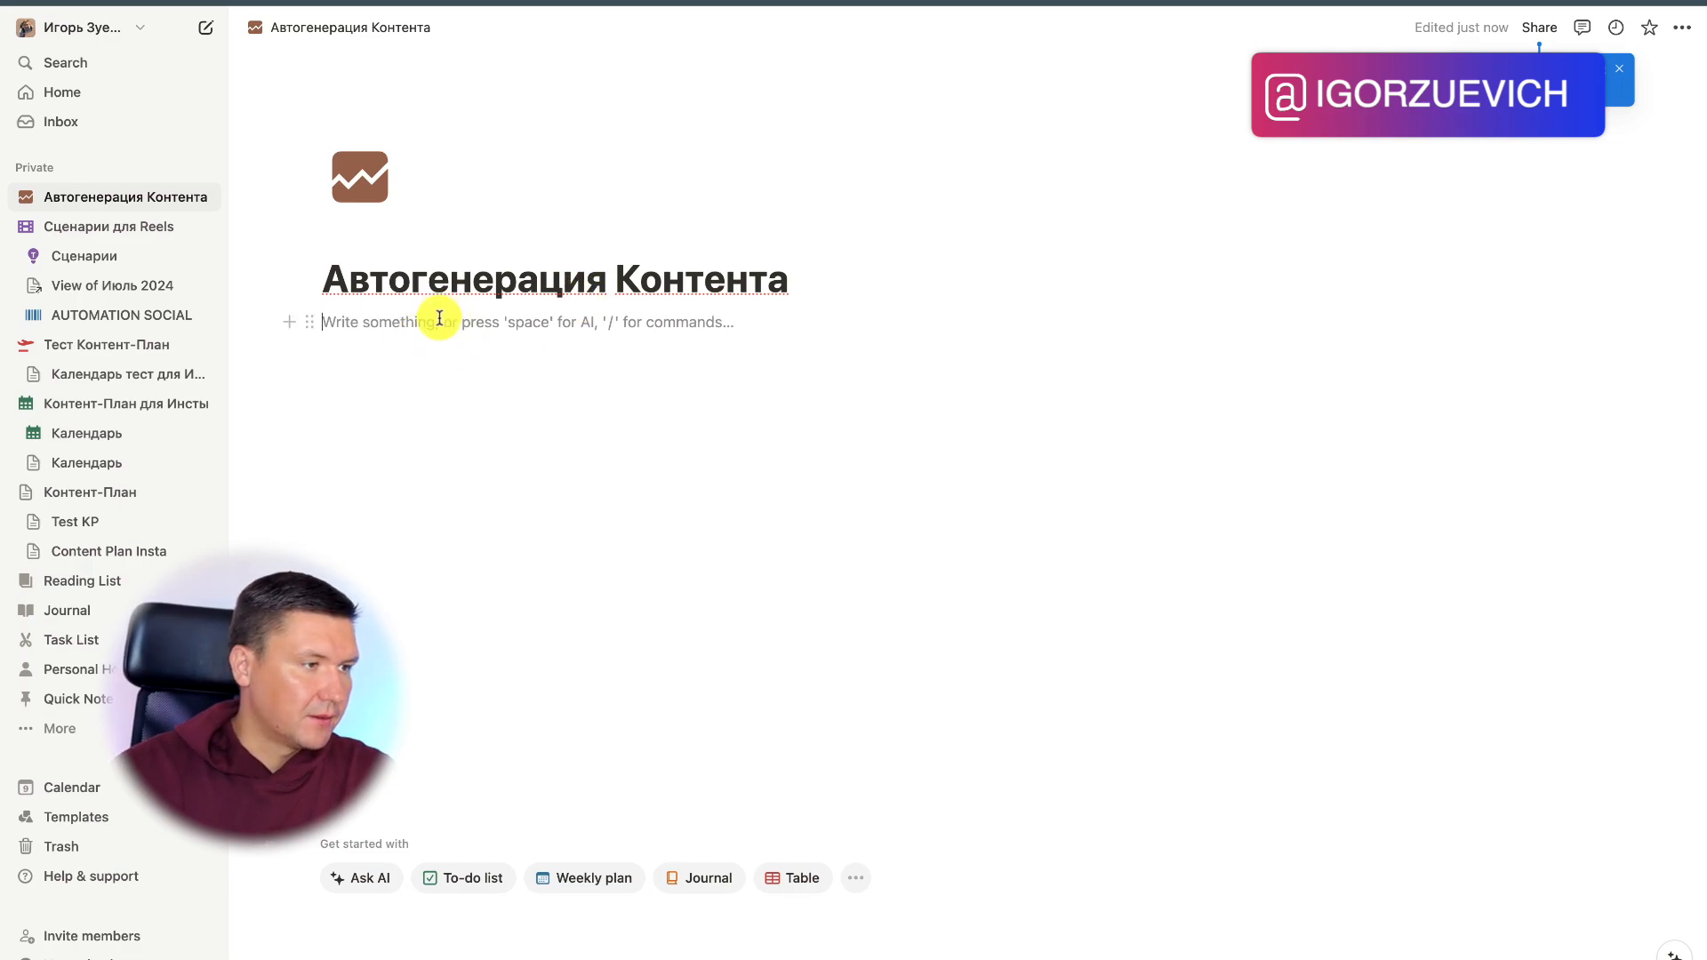
Step: Insert a two-column layout below the Автогенерация Контента page title
{"action": "type", "text": "/"}
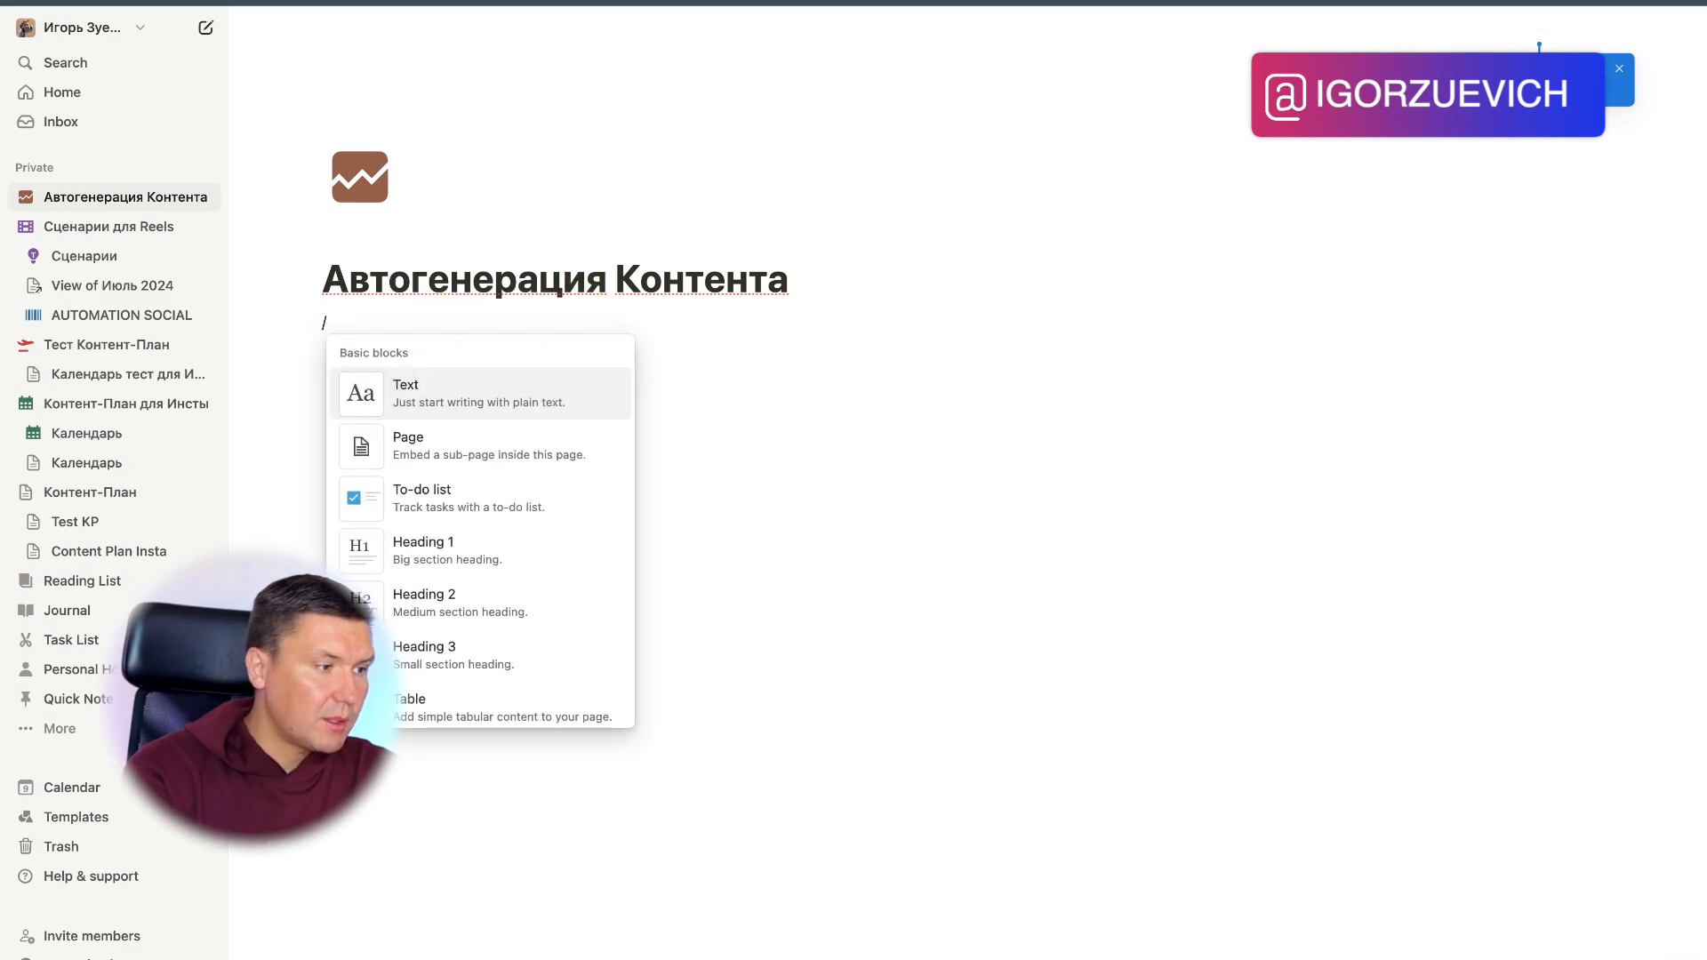
{"action": "type", "text": "cщ"}
{"action": "key", "text": "BackSpace"}
{"action": "key", "text": "BackSpace"}
{"action": "type", "text": "c"}
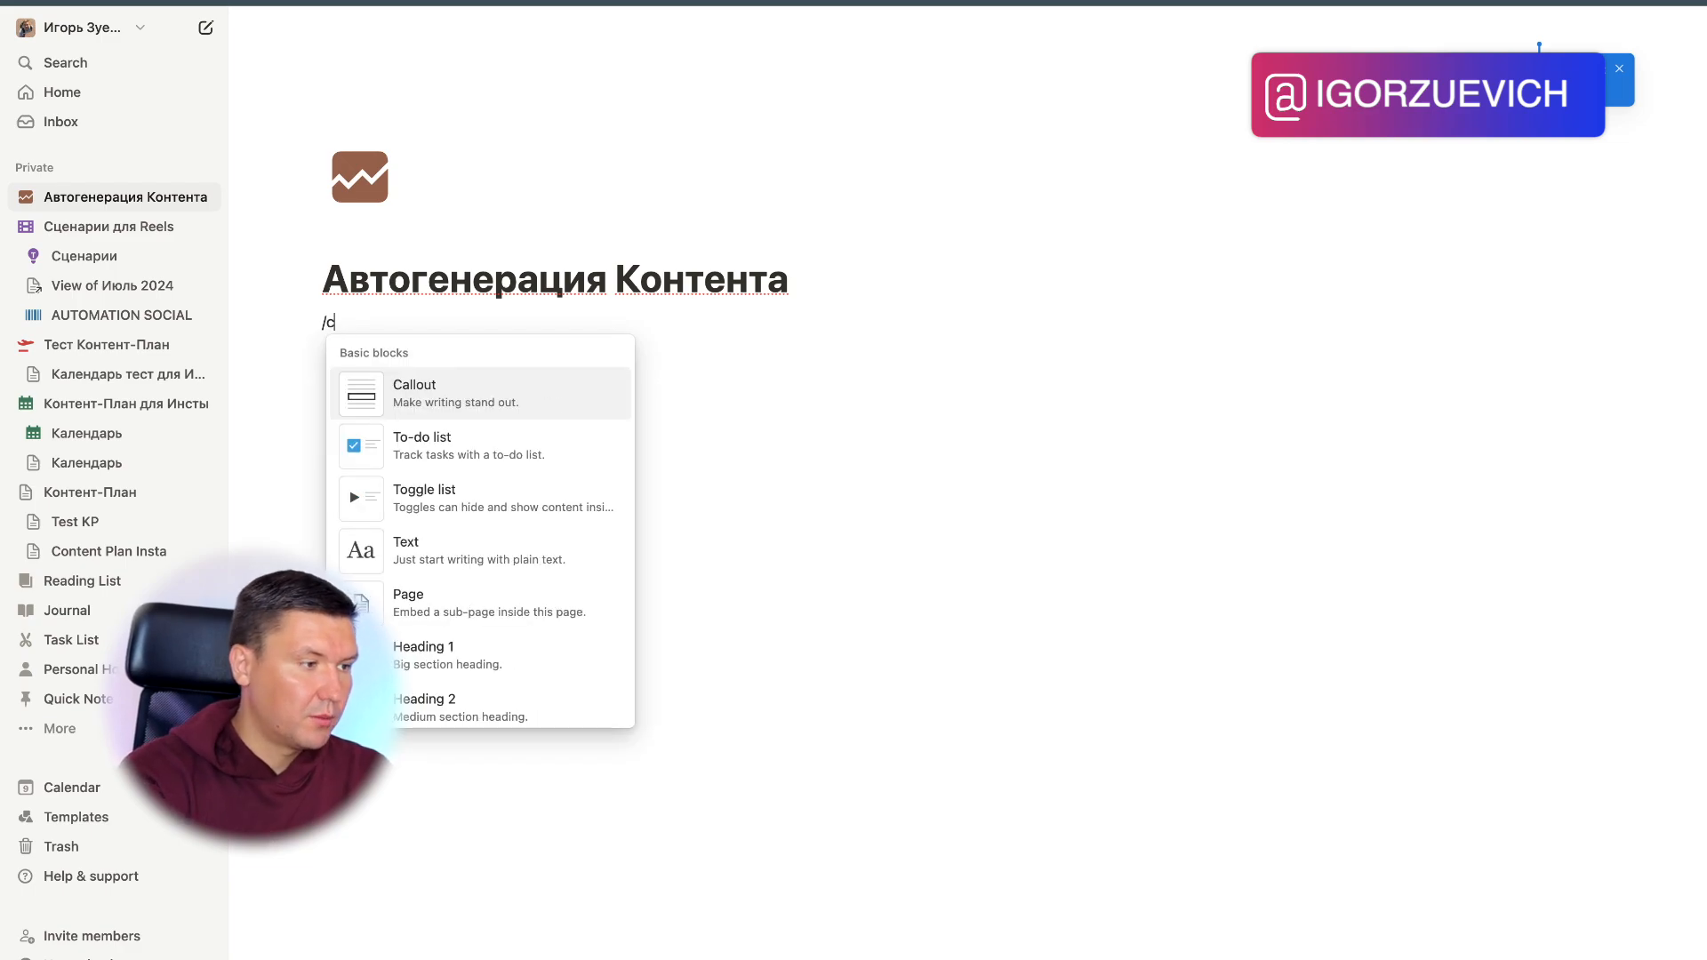
{"action": "key", "text": "BackSpace"}
{"action": "key", "text": "BackSpace"}
{"action": "left_click", "coordinate": [978, 336]}
{"action": "left_click", "coordinate": [1029, 339]}
{"action": "left_click", "coordinate": [1029, 339]}
{"action": "key", "text": "BackSpace"}
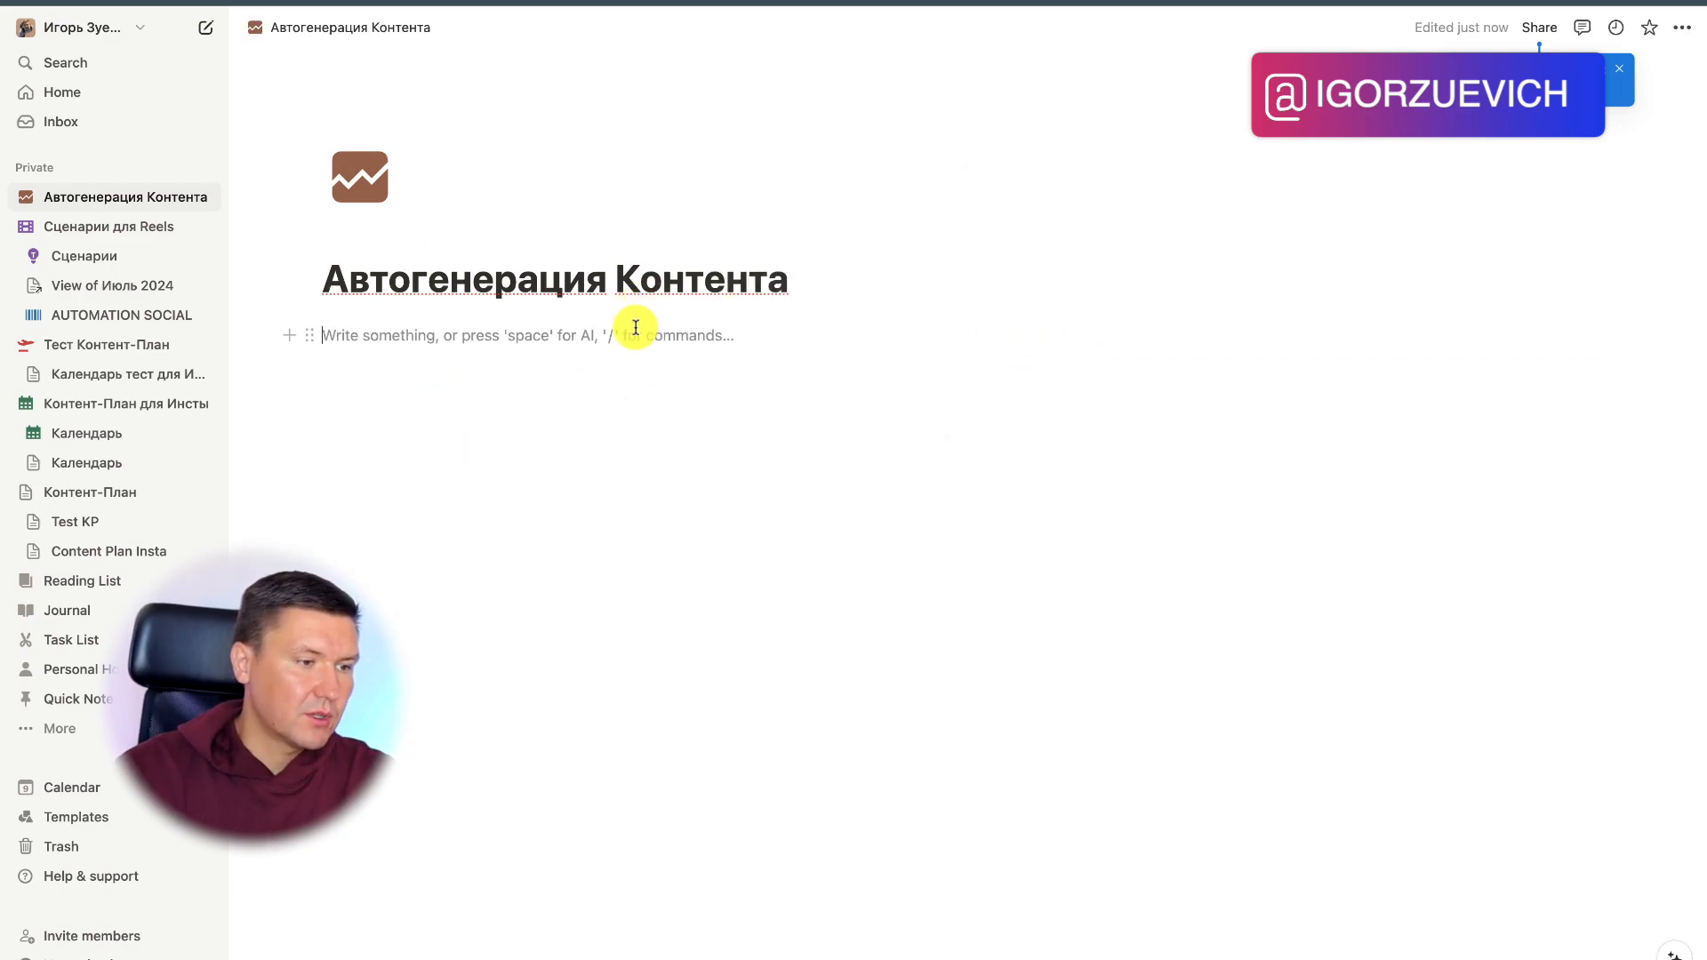
{"action": "left_click", "coordinate": [1134, 347]}
{"action": "left_click", "coordinate": [418, 331]}
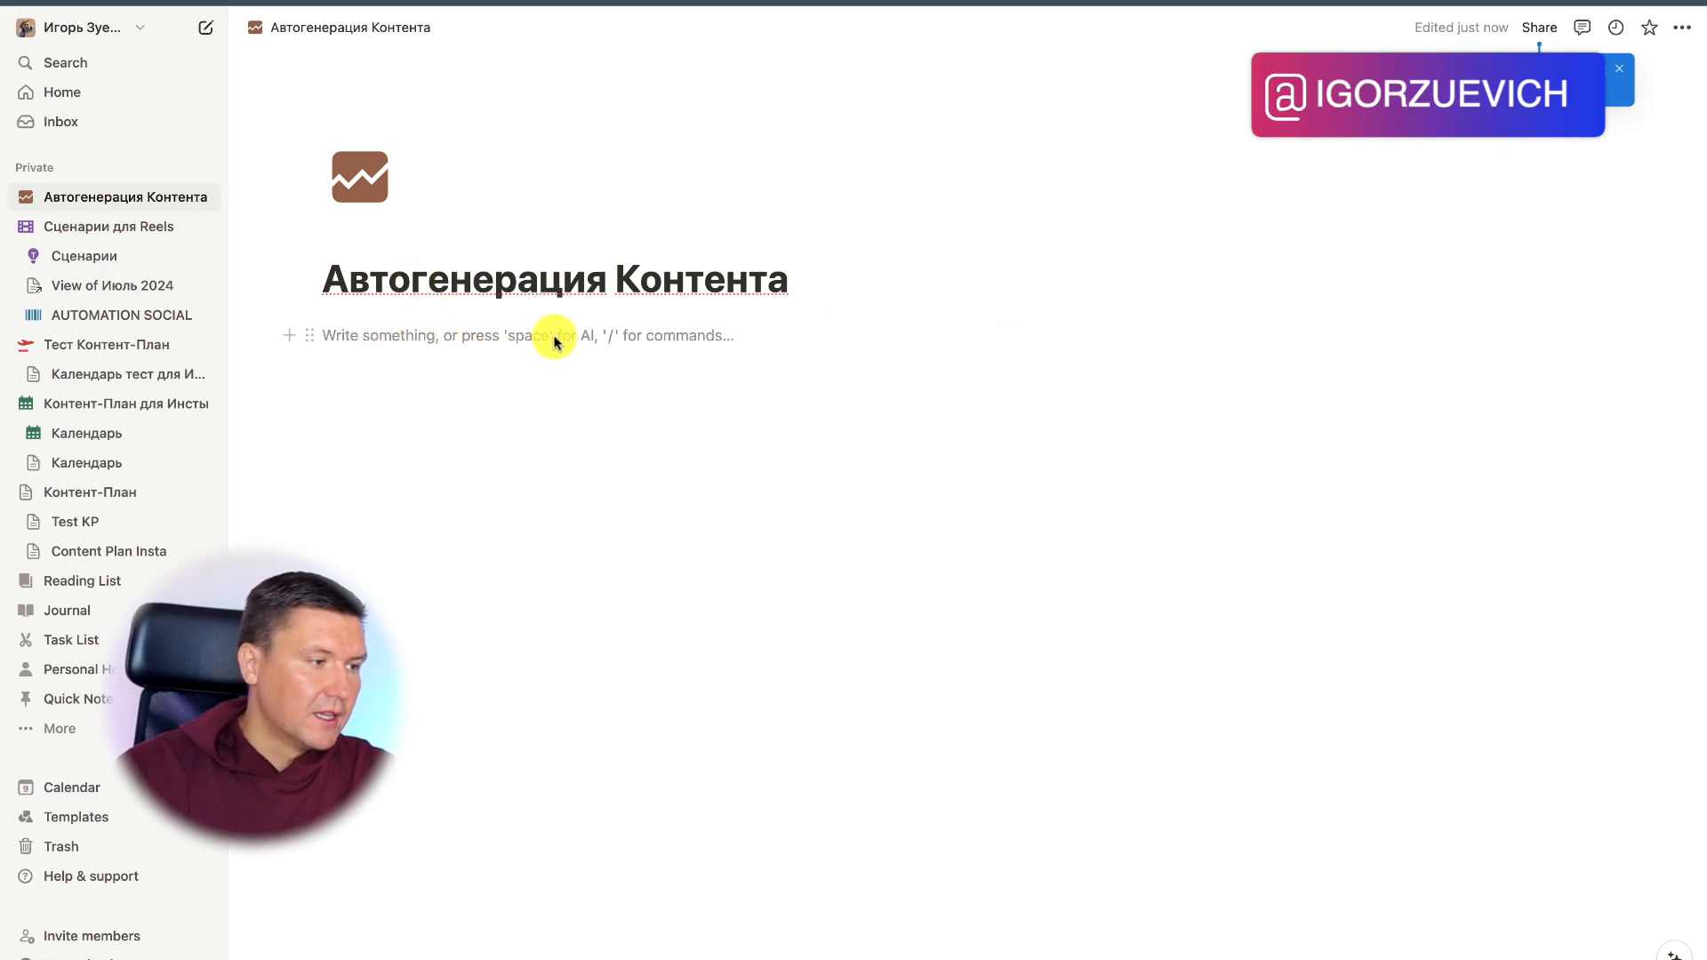
Step: Place a callout in each of the two columns and narrow the first column to about a quarter of the page width
{"action": "left_click", "coordinate": [311, 328]}
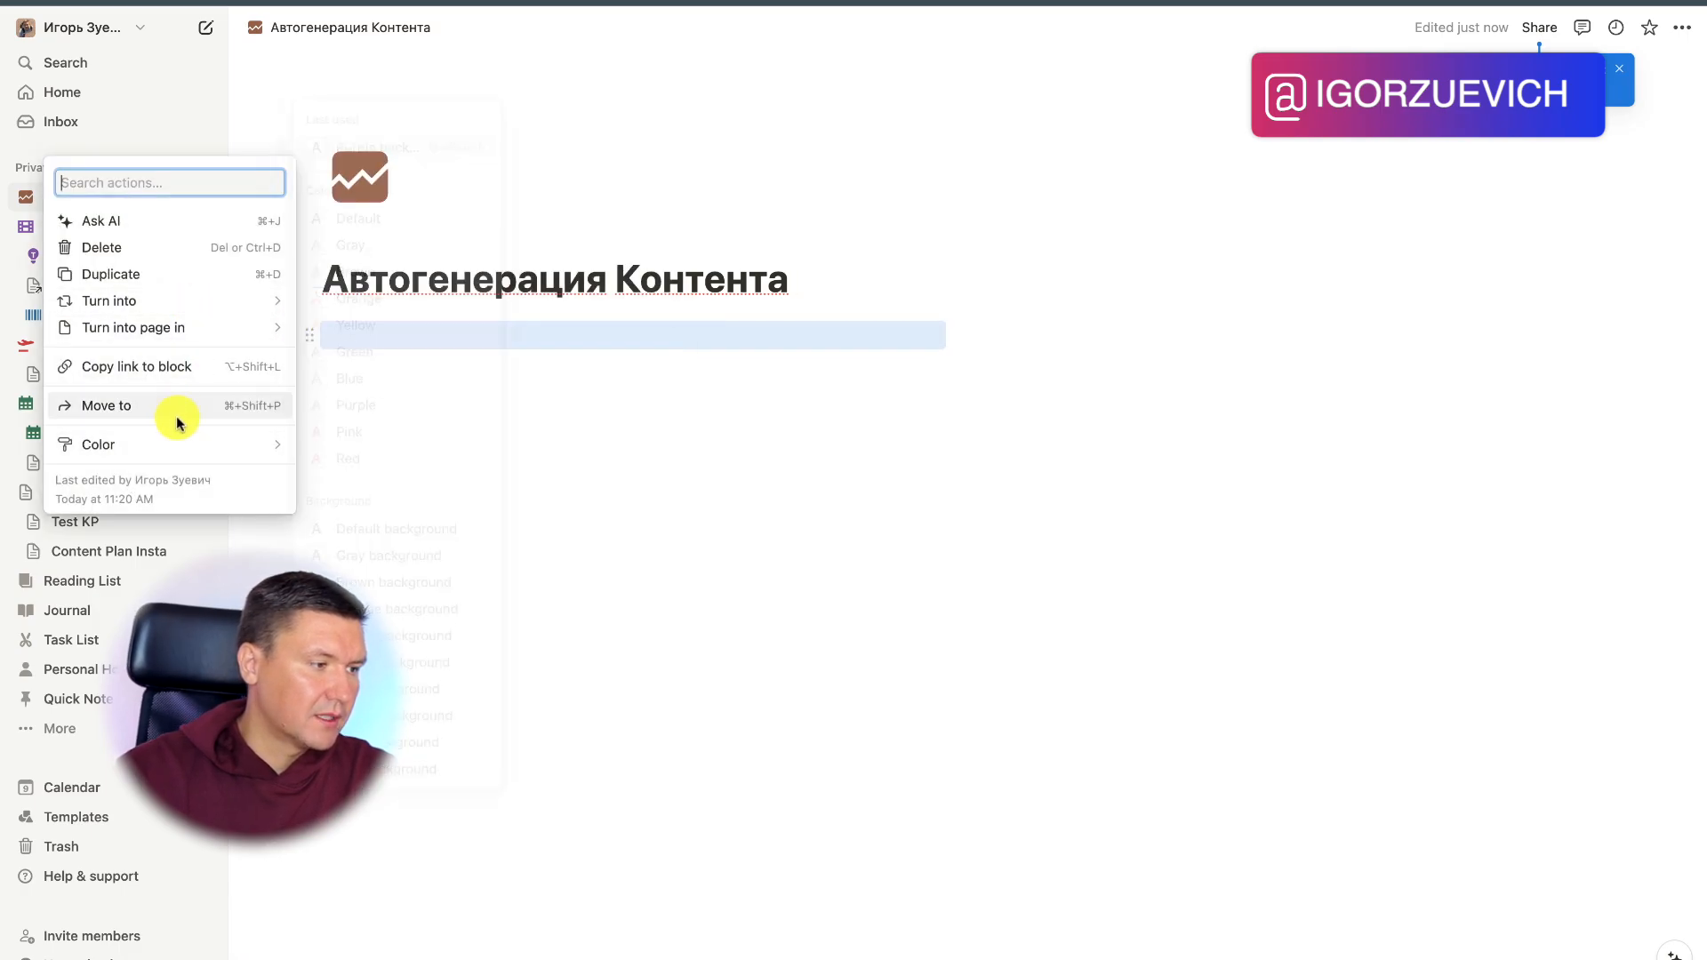
{"action": "left_click", "coordinate": [718, 398]}
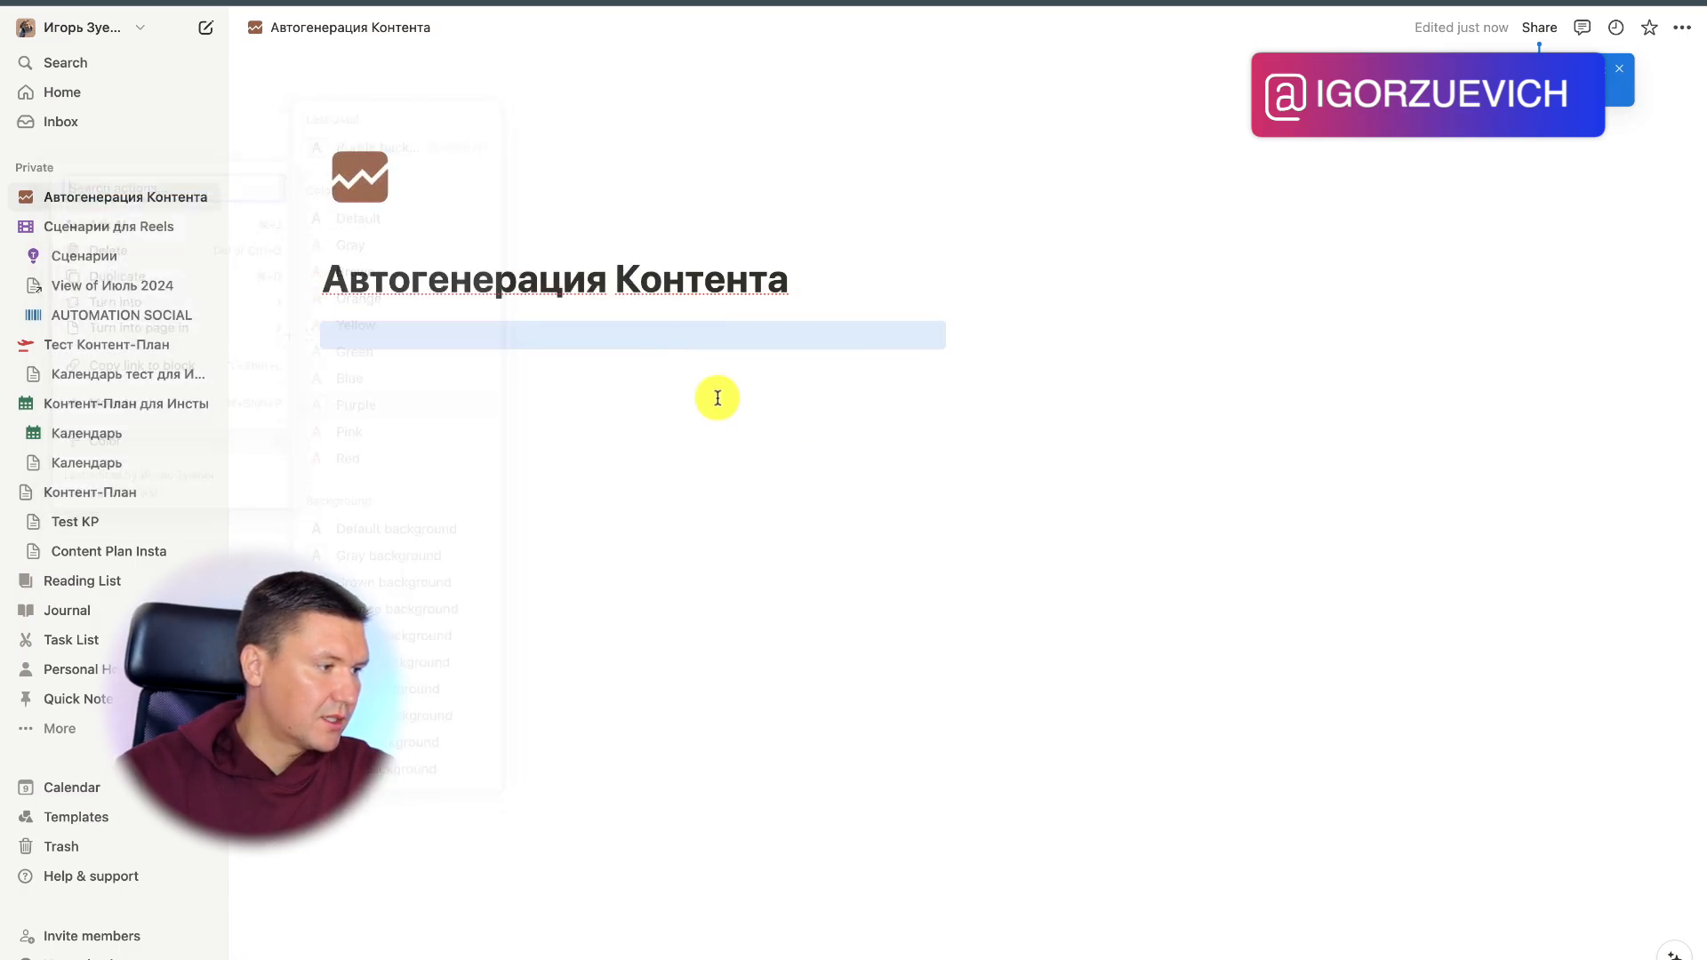
{"action": "left_click", "coordinate": [474, 340]}
{"action": "type", "text": "/"}
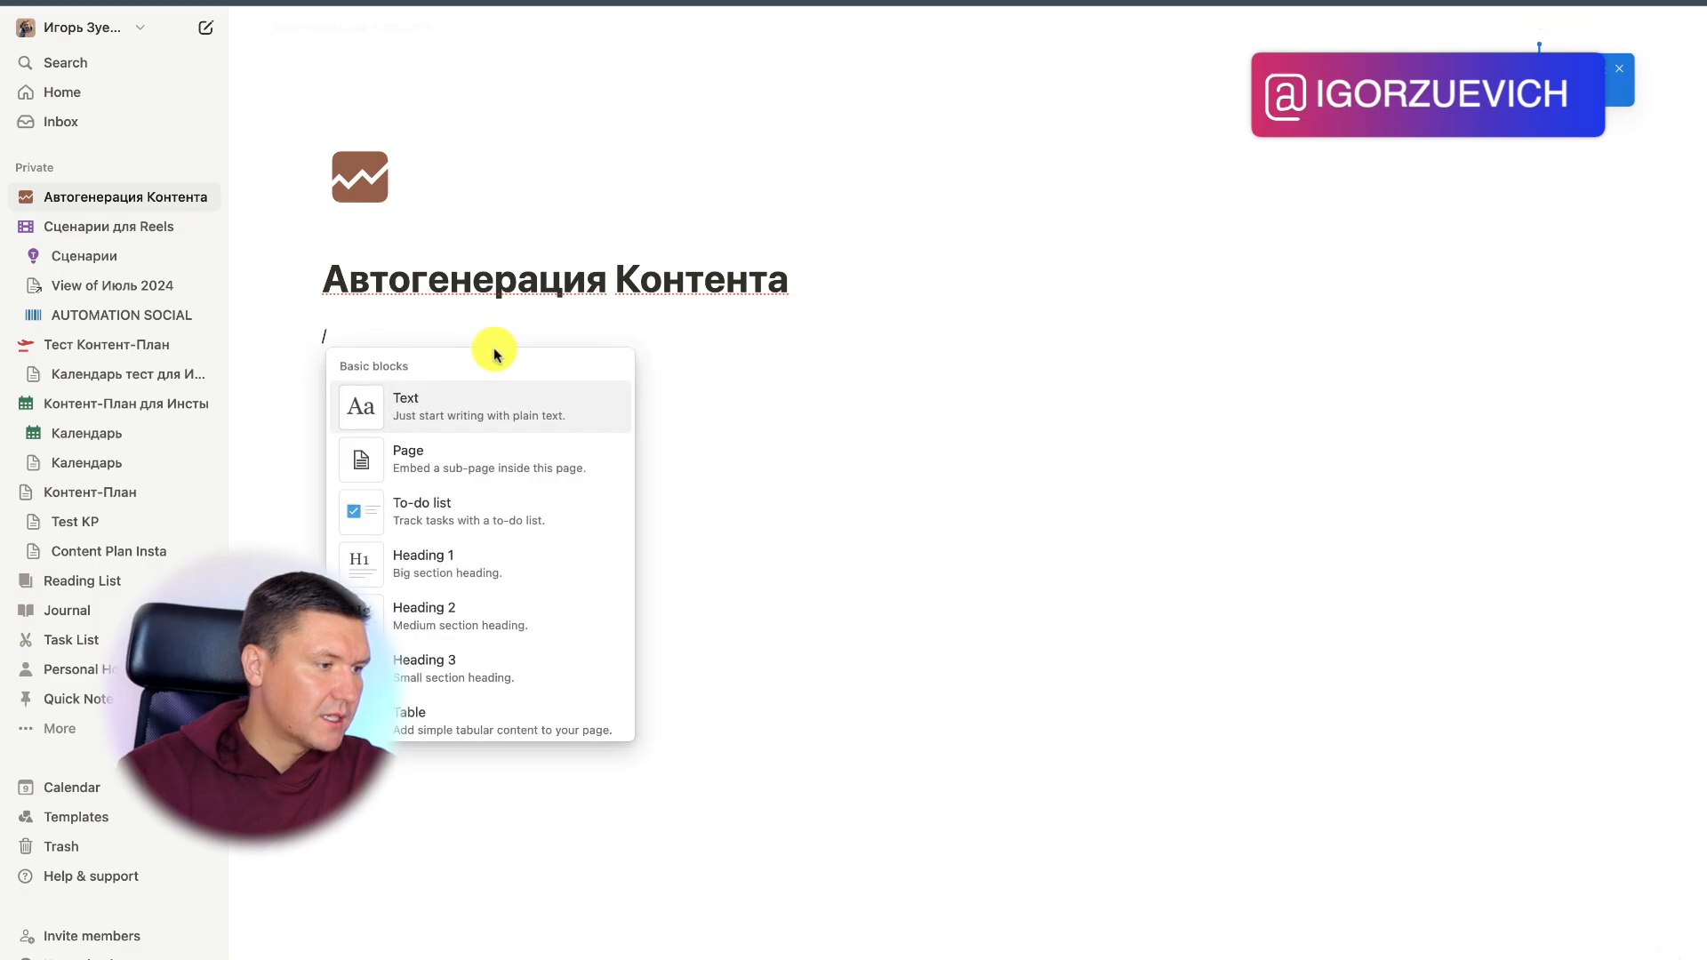
{"action": "scroll", "coordinate": [463, 525], "scroll_direction": "down", "scroll_amount": 5}
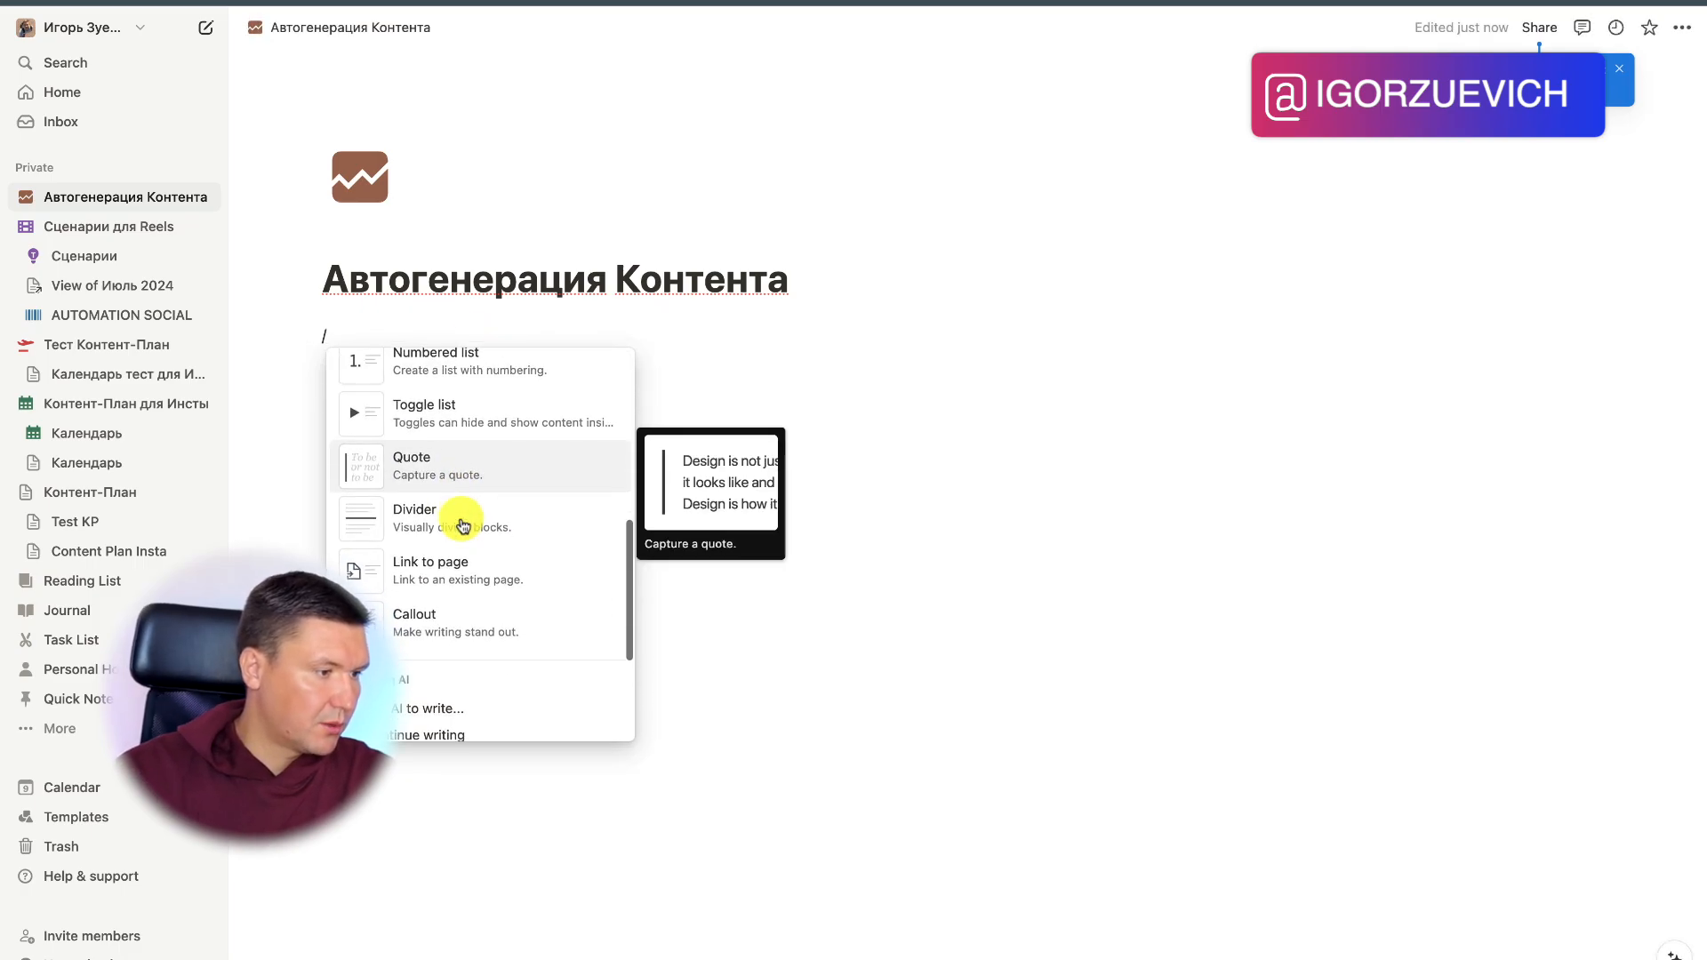
{"action": "scroll", "coordinate": [462, 525], "scroll_direction": "down", "scroll_amount": 1}
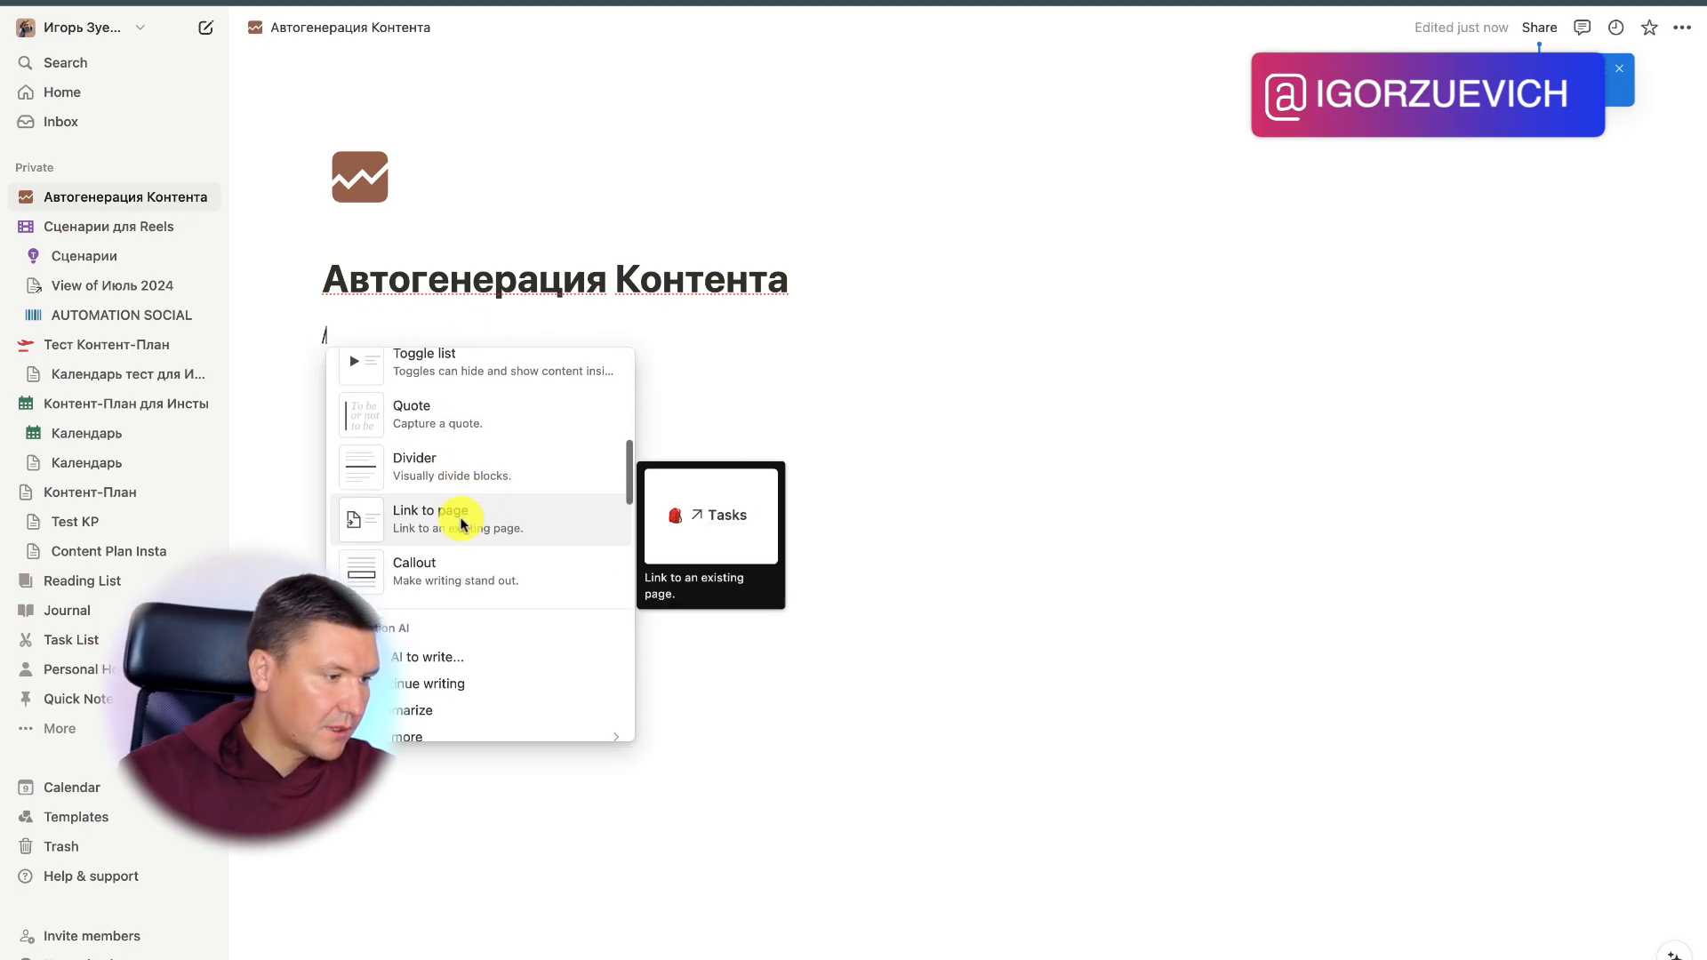
{"action": "left_click", "coordinate": [462, 571]}
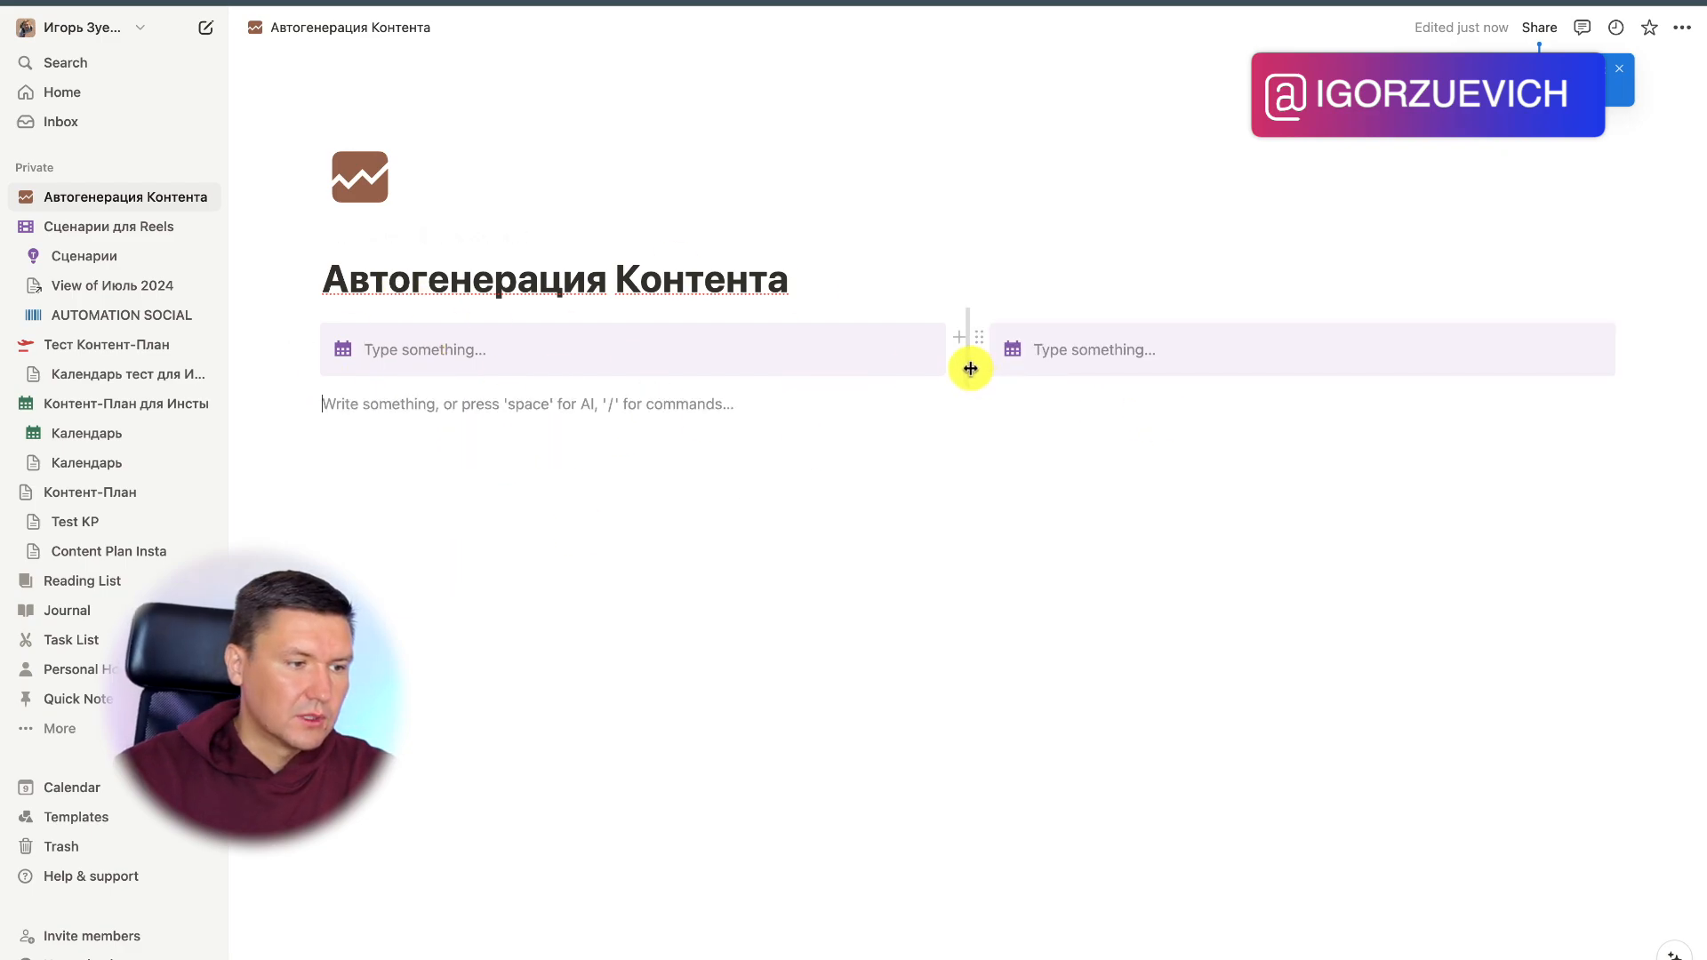
{"action": "left_click_drag", "start_coordinate": [972, 362], "coordinate": [602, 347]}
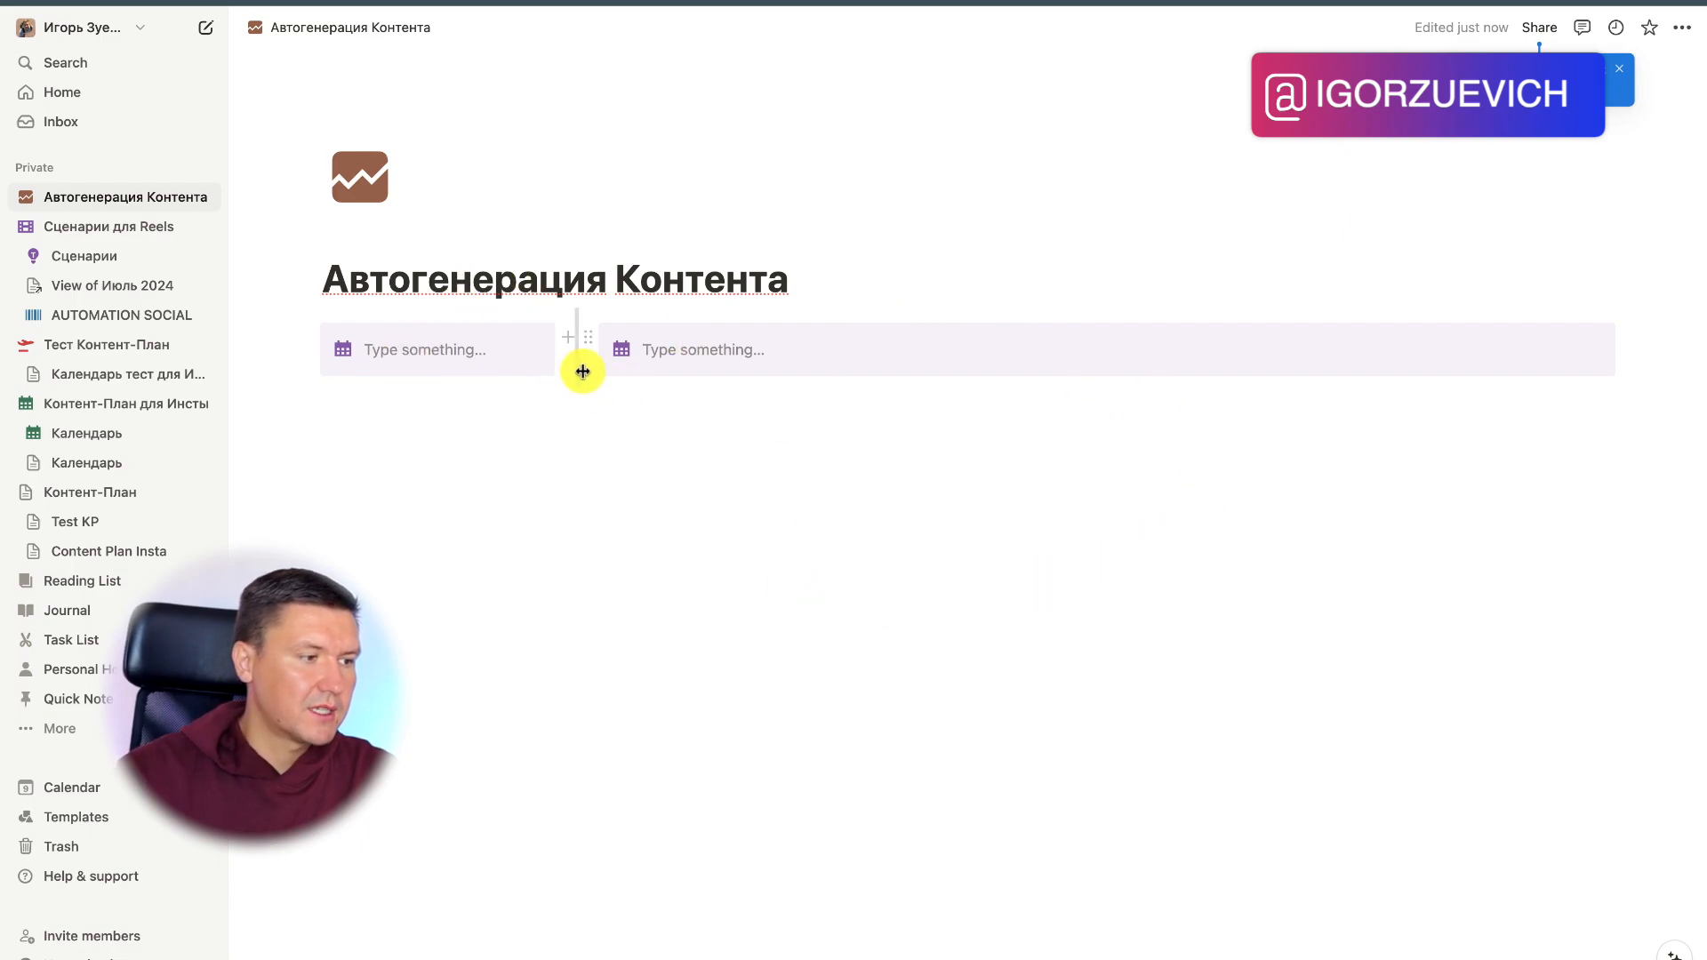
{"action": "left_click_drag", "start_coordinate": [602, 370], "coordinate": [658, 392]}
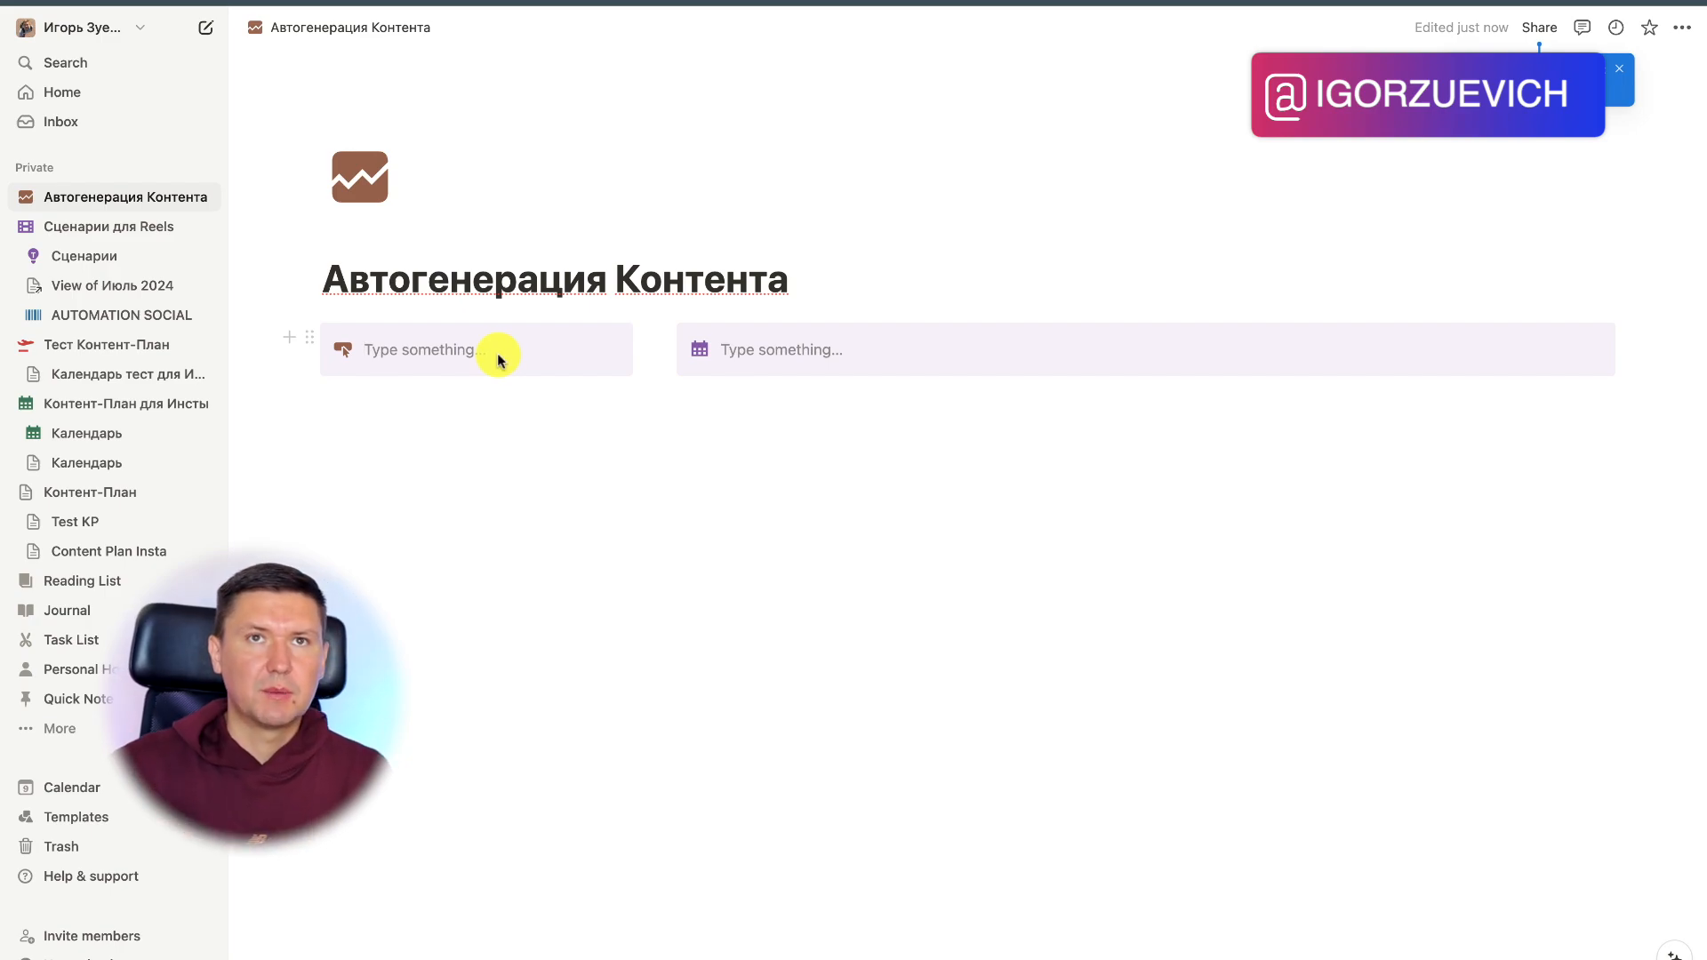
Step: Label the narrow callout Командный Центр and the wide one Центр Постов, giving the wide one a brown sliders icon
{"action": "left_click", "coordinate": [500, 358]}
{"action": "type", "text": "Wtyty"}
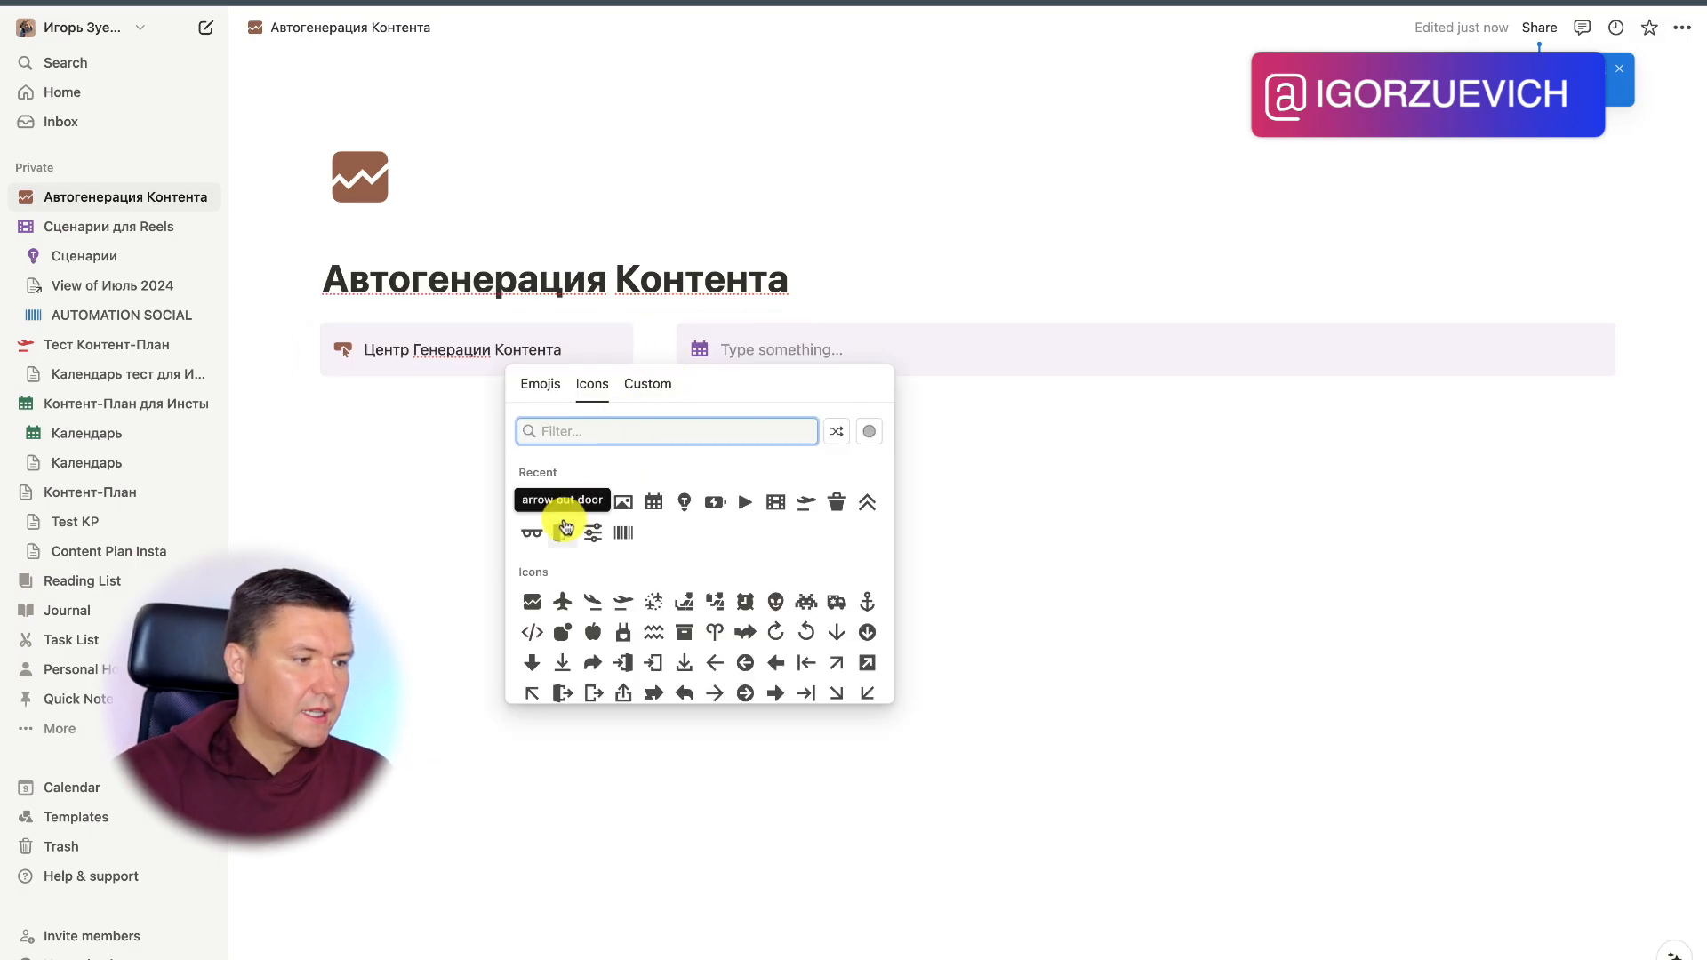
{"action": "left_click", "coordinate": [593, 535]}
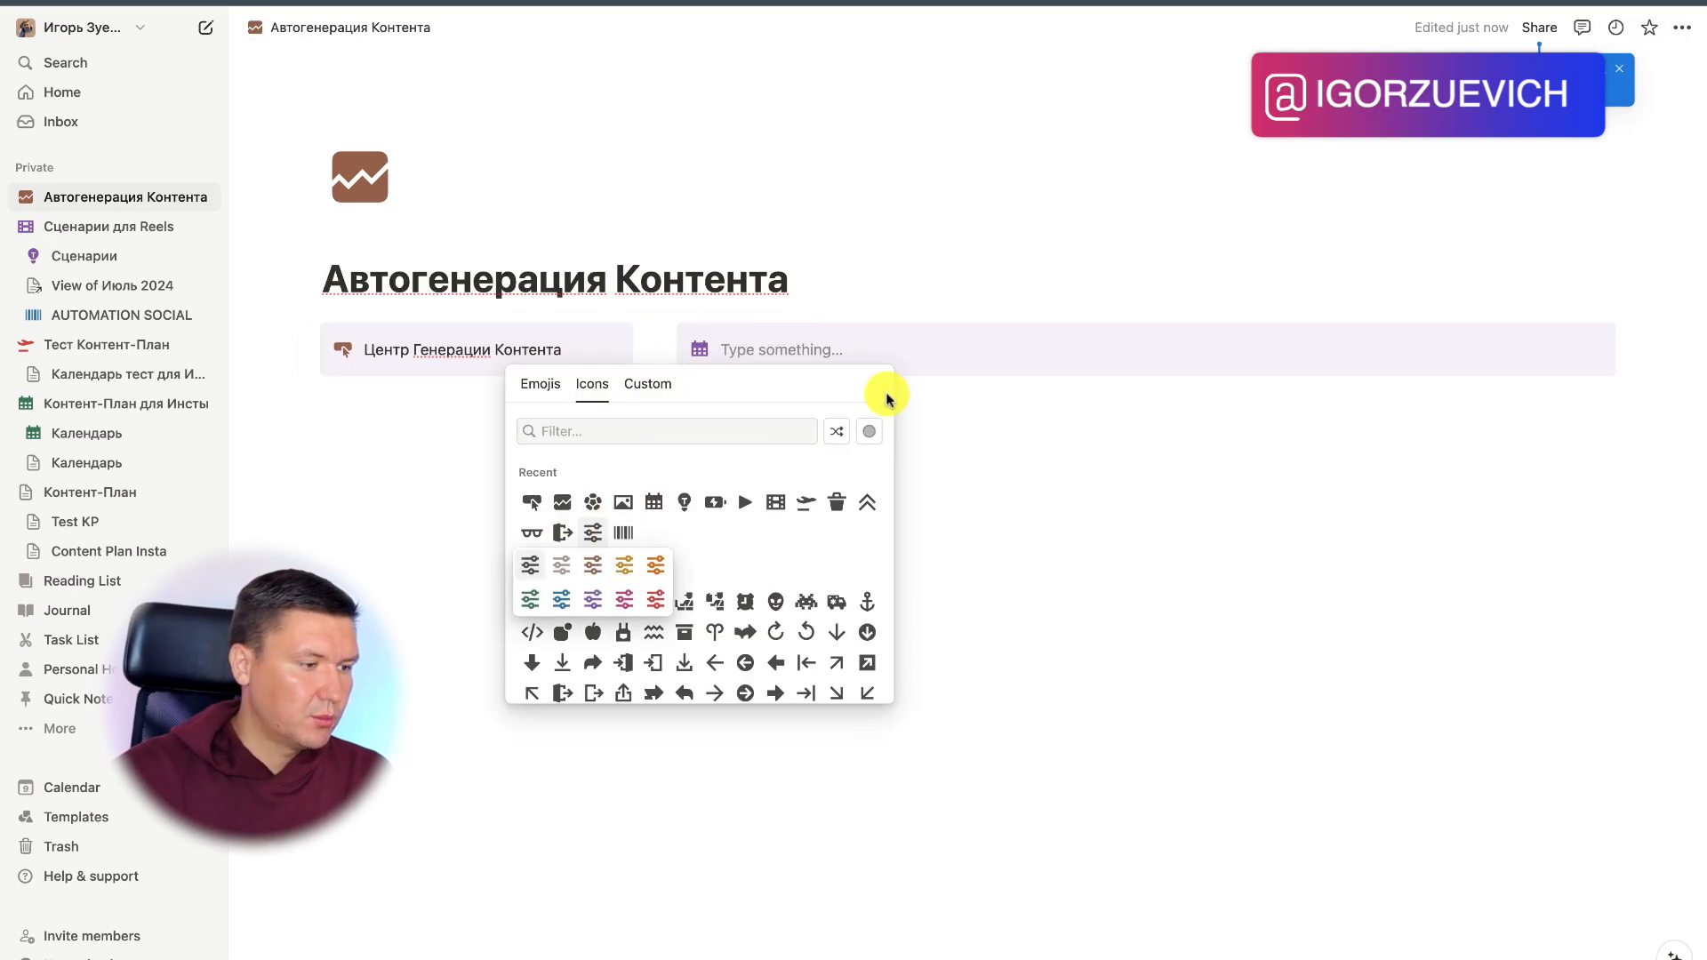
{"action": "left_click", "coordinate": [593, 566]}
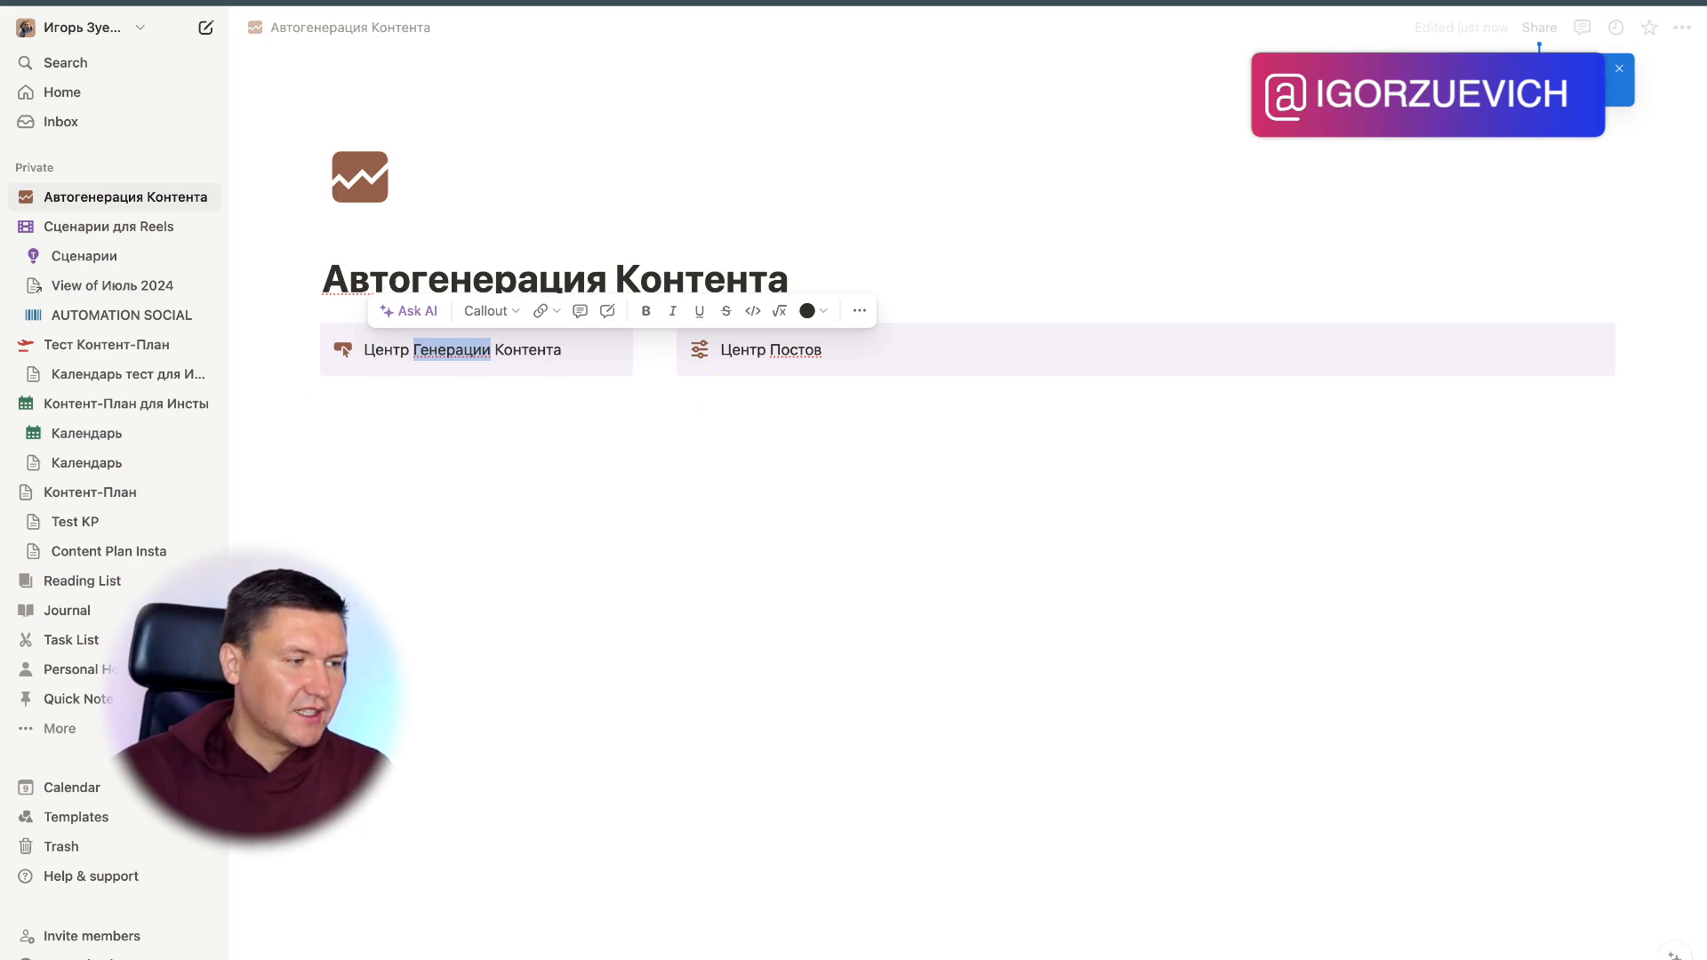
{"action": "type", "text": "Командный Центр"}
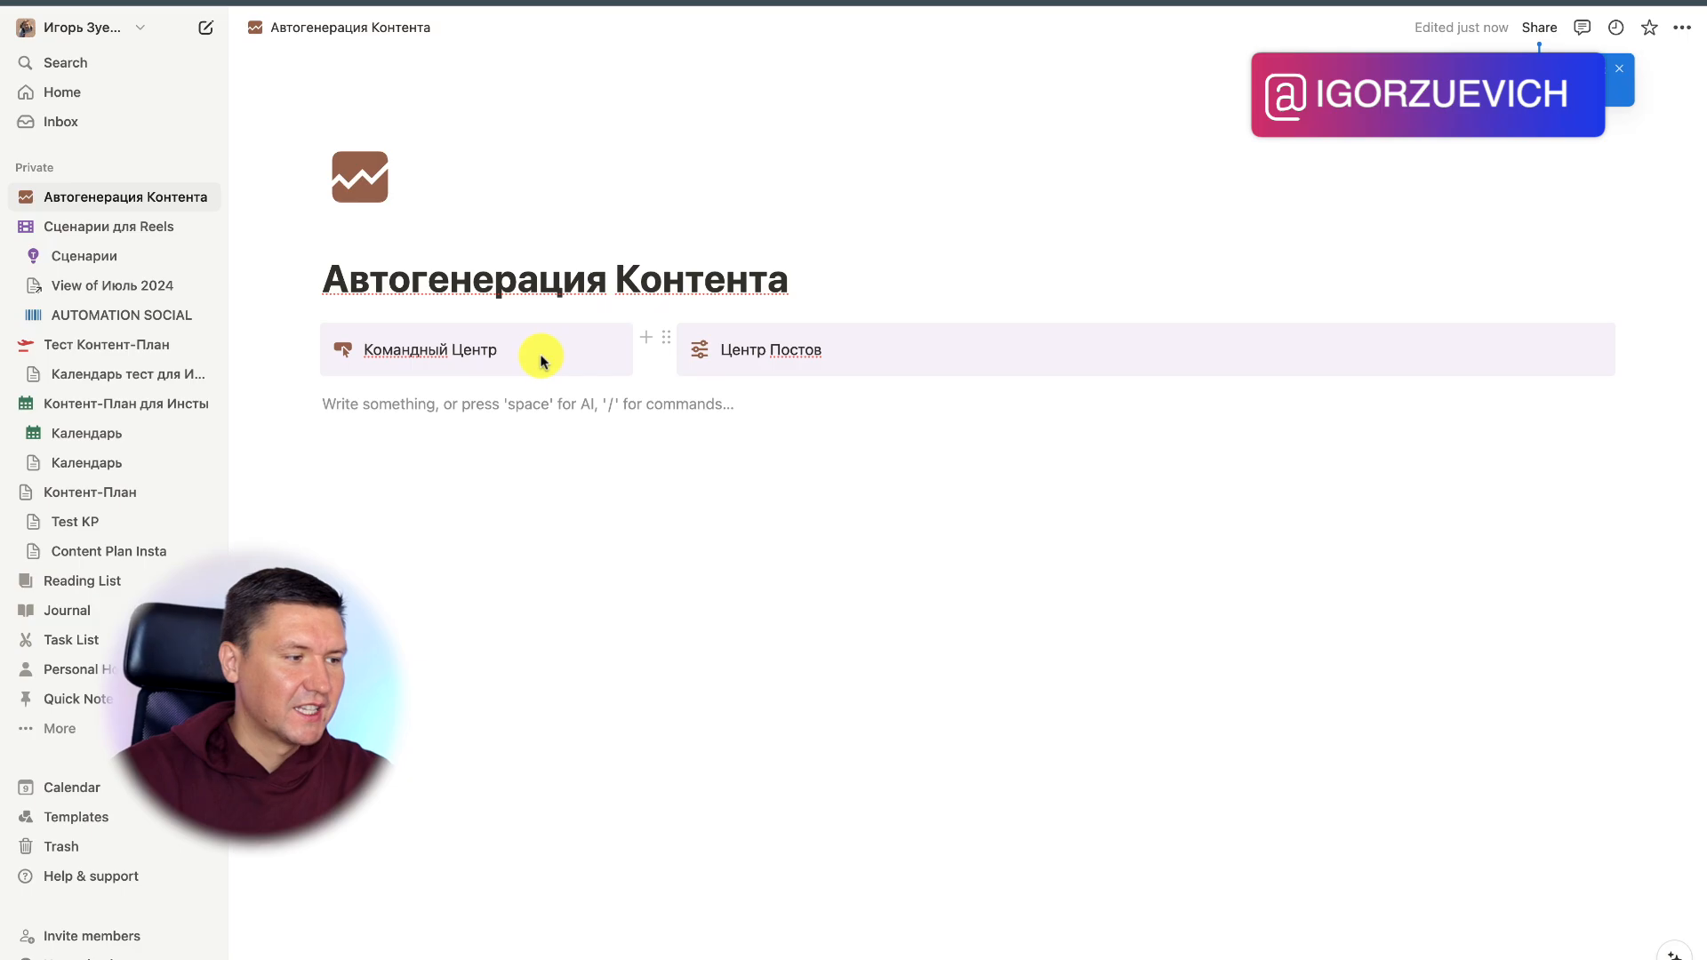
{"action": "left_click", "coordinate": [541, 359]}
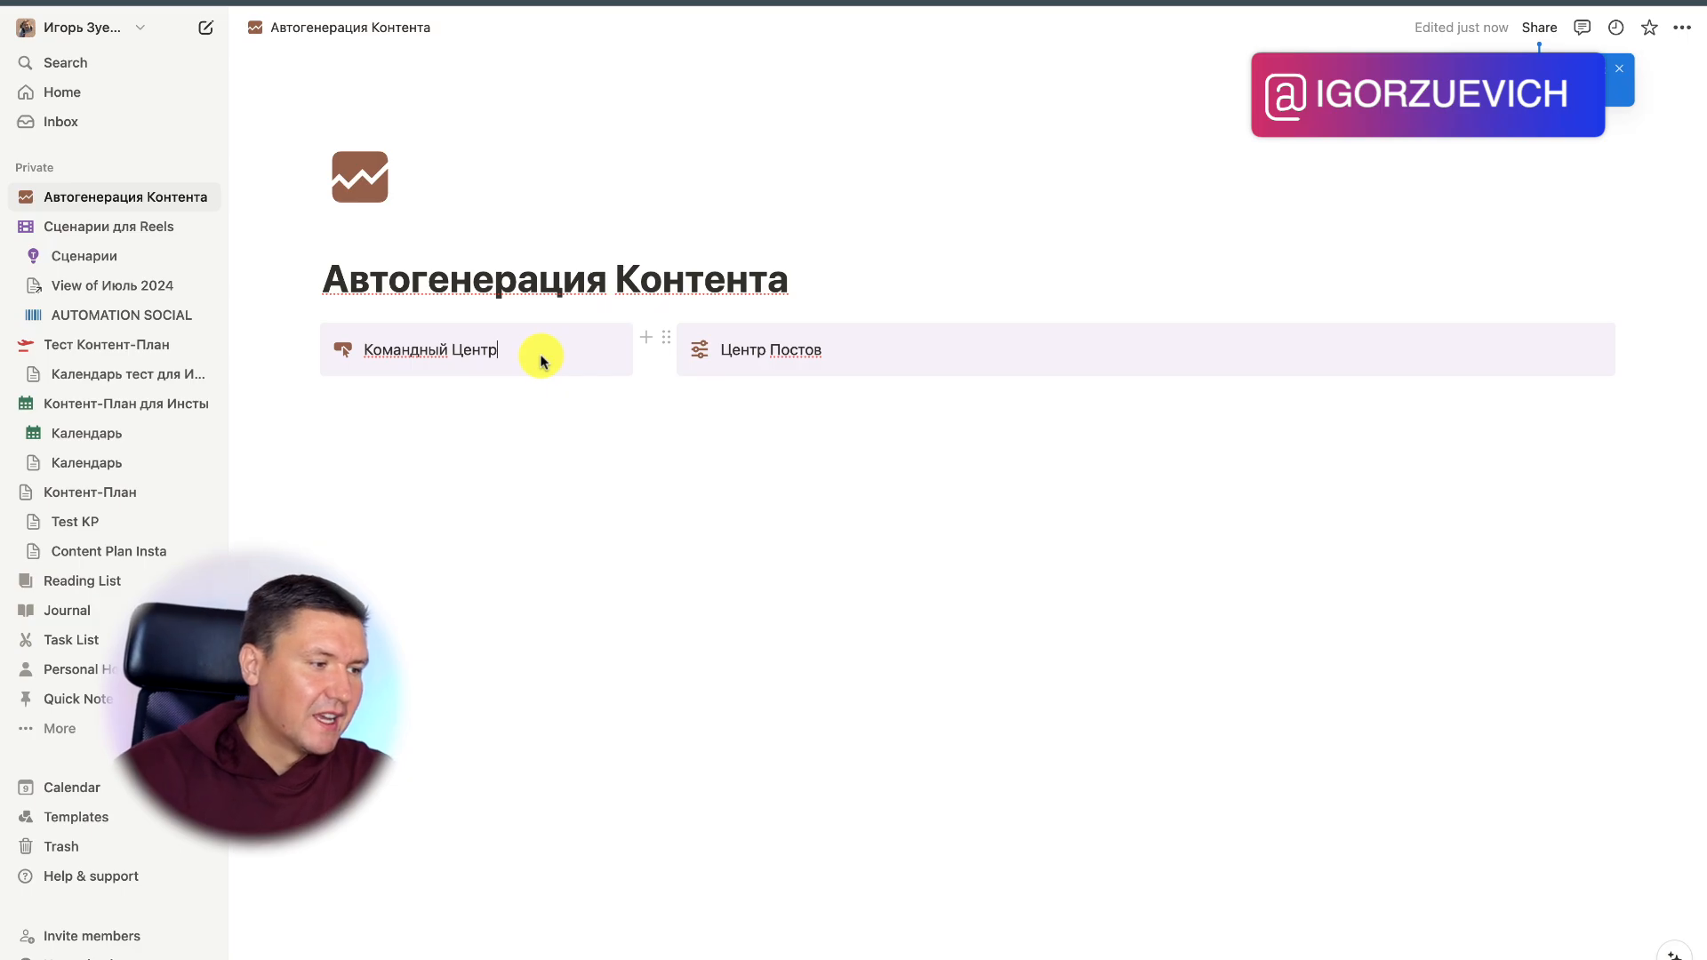
Step: Add a new button block below the callouts and move it inside the Командный Центр callout
{"action": "left_click", "coordinate": [325, 400]}
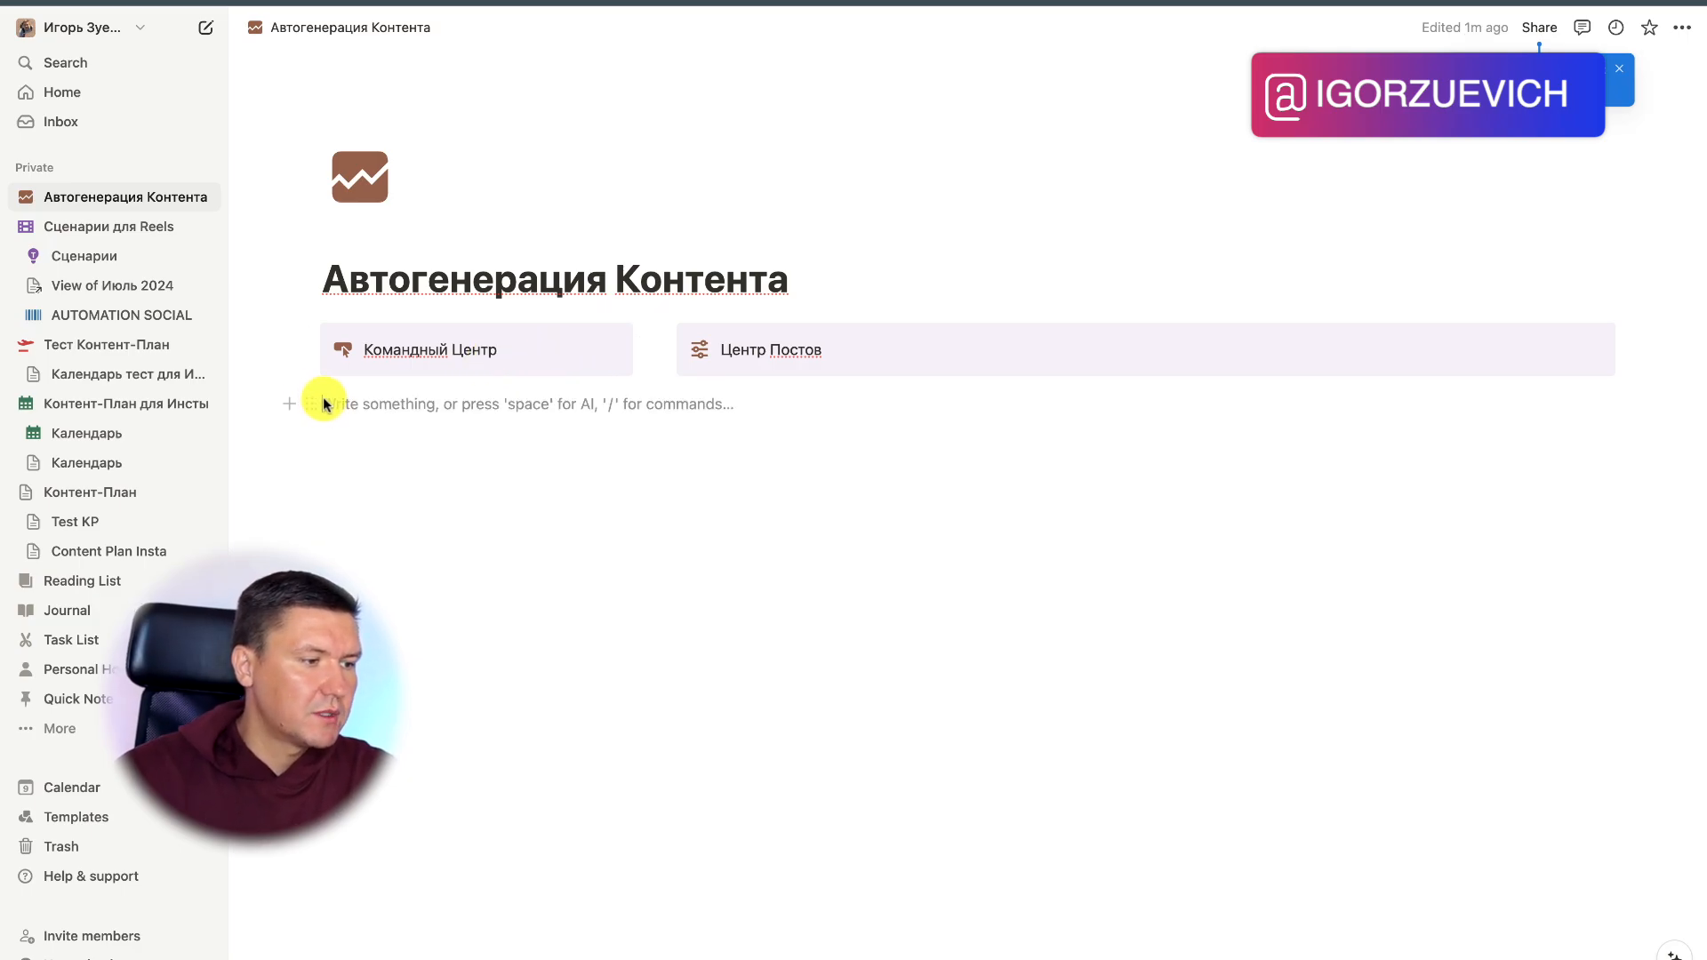
{"action": "type", "text": "/"}
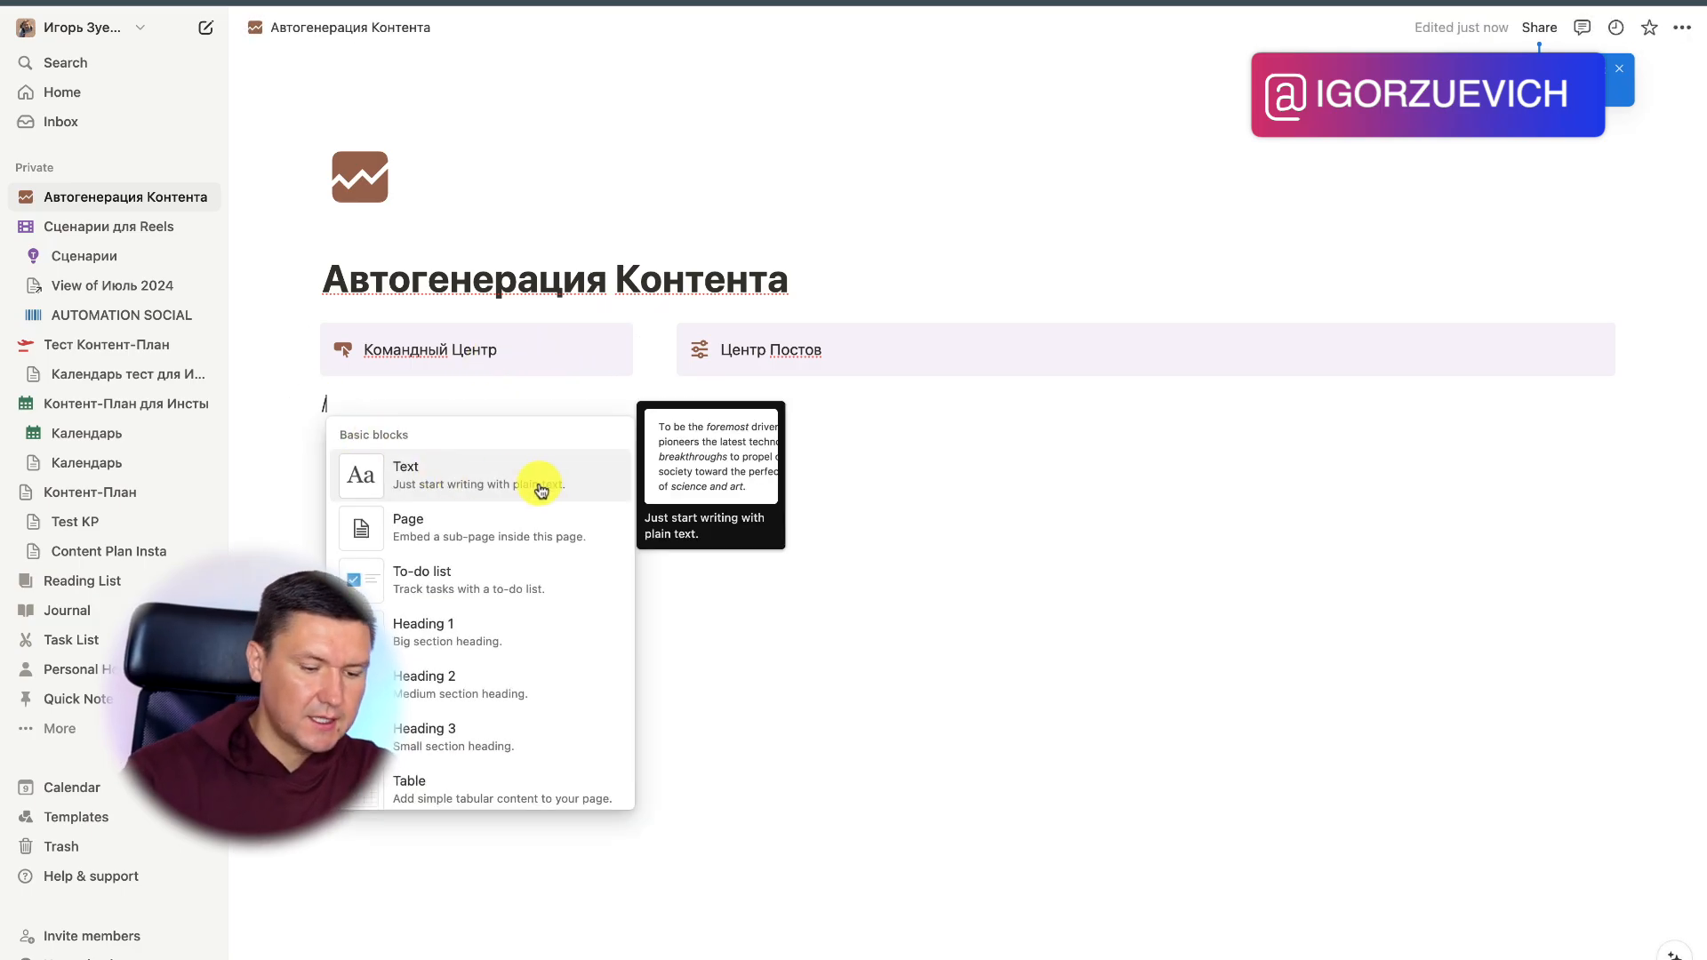
{"action": "type", "text": "ta"}
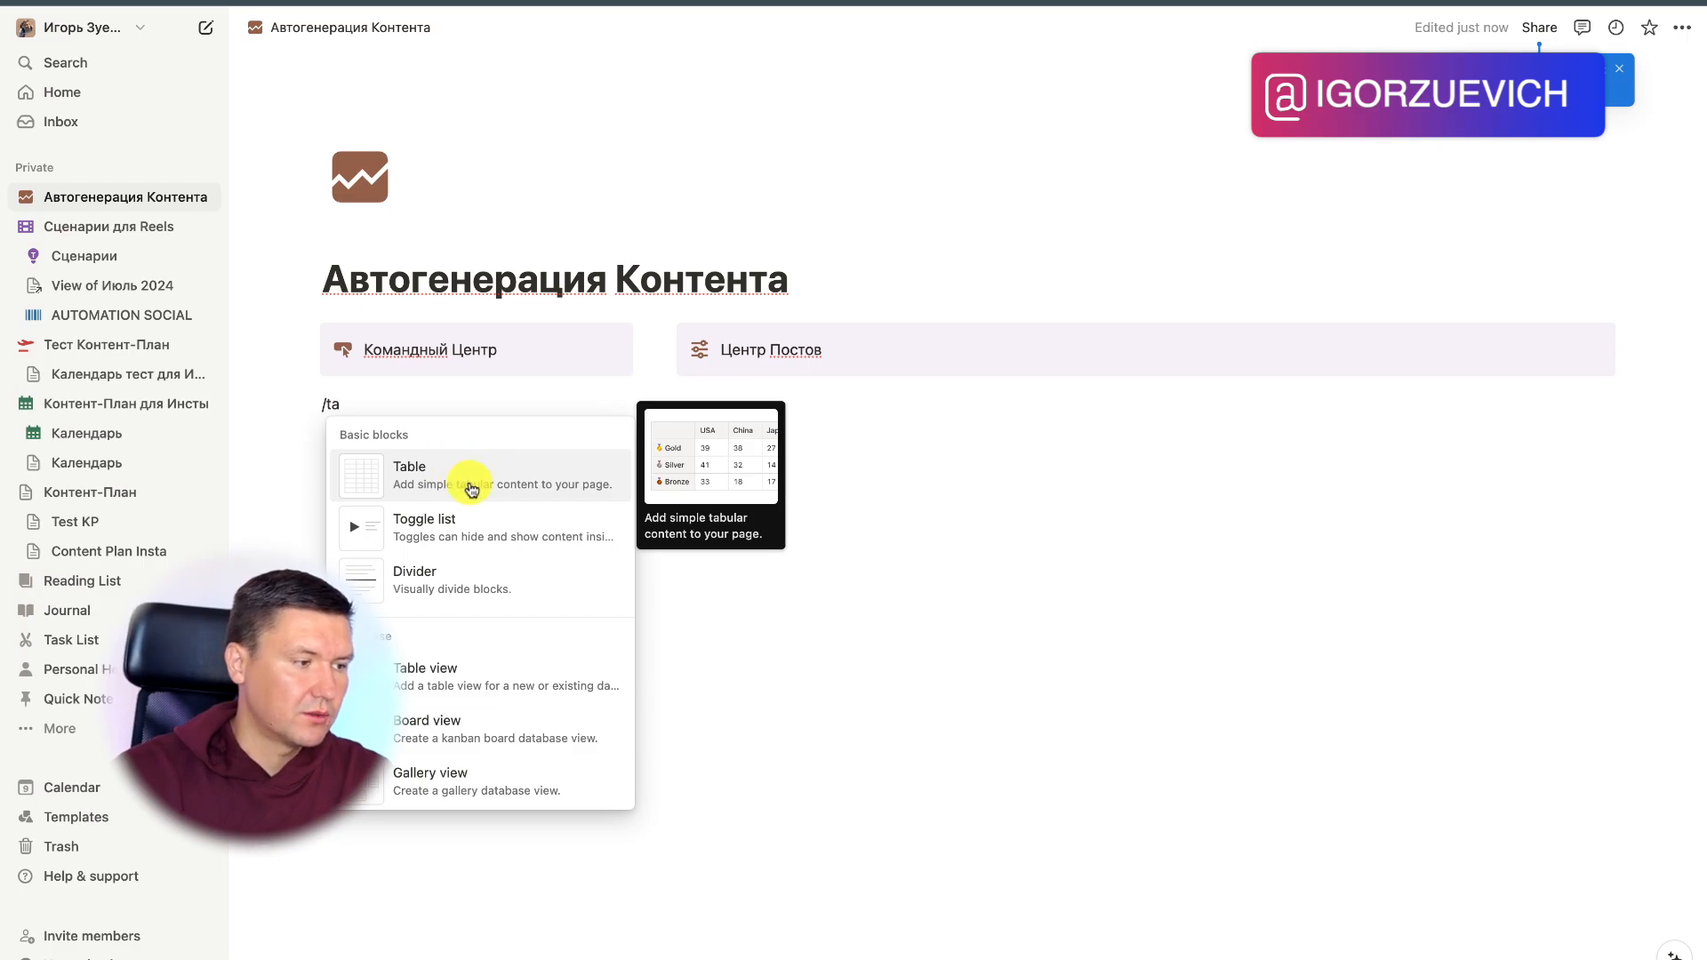
{"action": "key", "text": "BackSpace"}
{"action": "key", "text": "BackSpace"}
{"action": "type", "text": "bot"}
{"action": "key", "text": "BackSpace"}
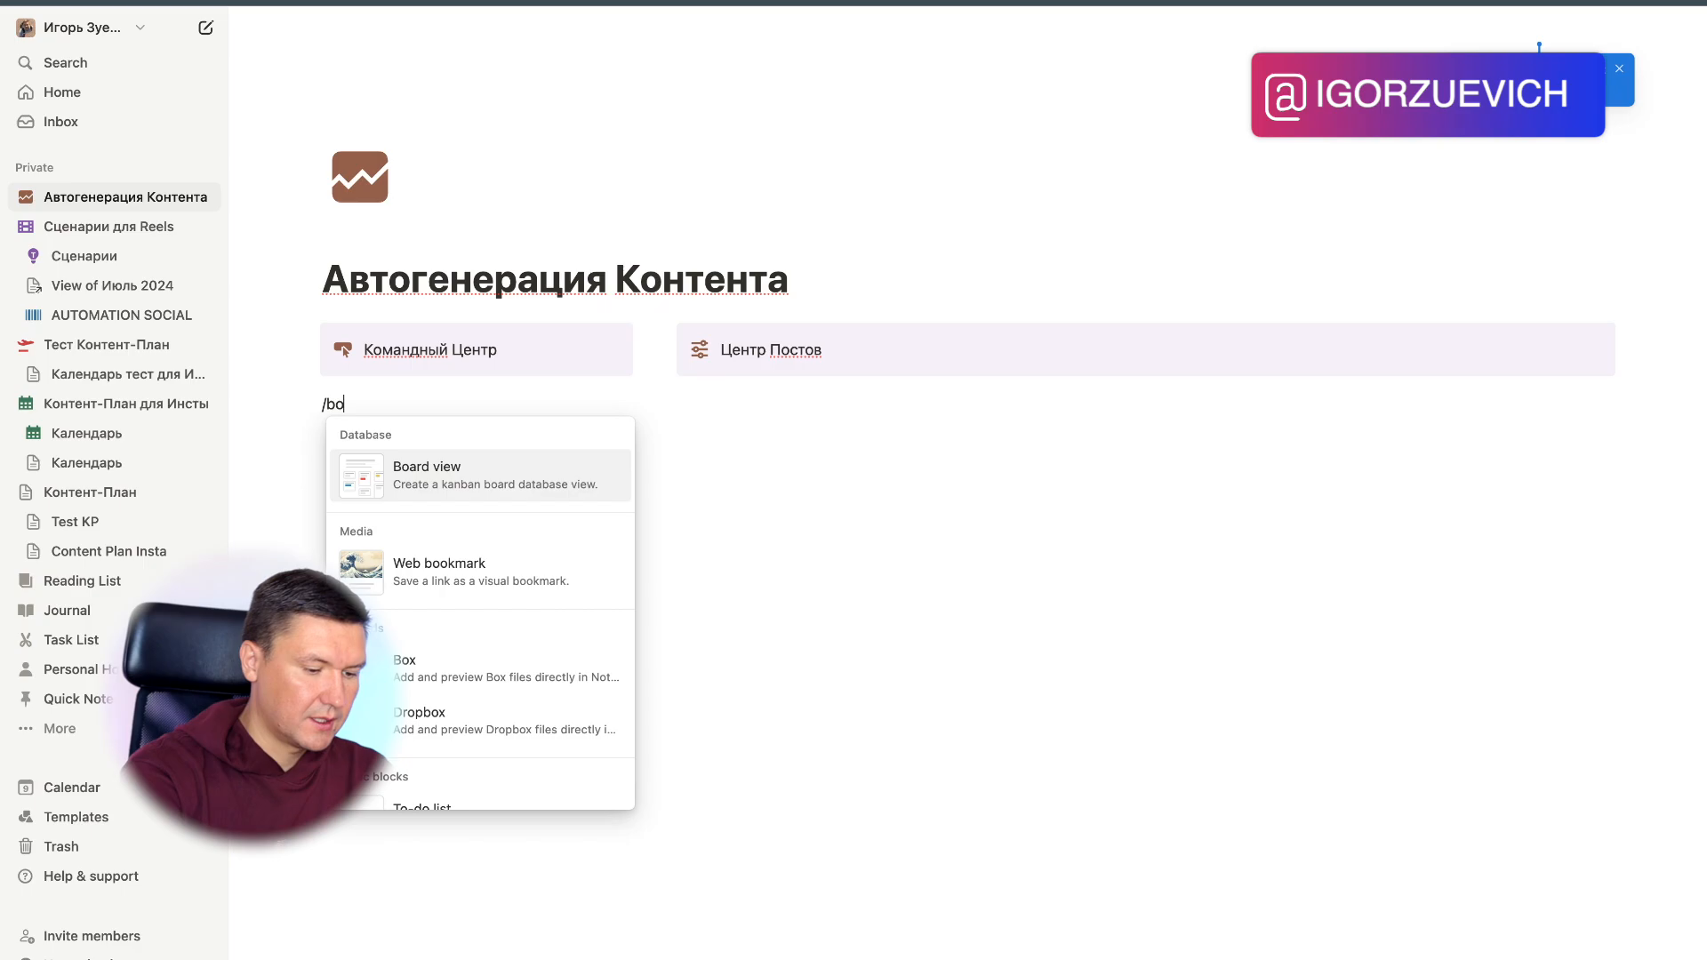
{"action": "key", "text": "BackSpace"}
{"action": "type", "text": "u"}
{"action": "left_click", "coordinate": [450, 572]}
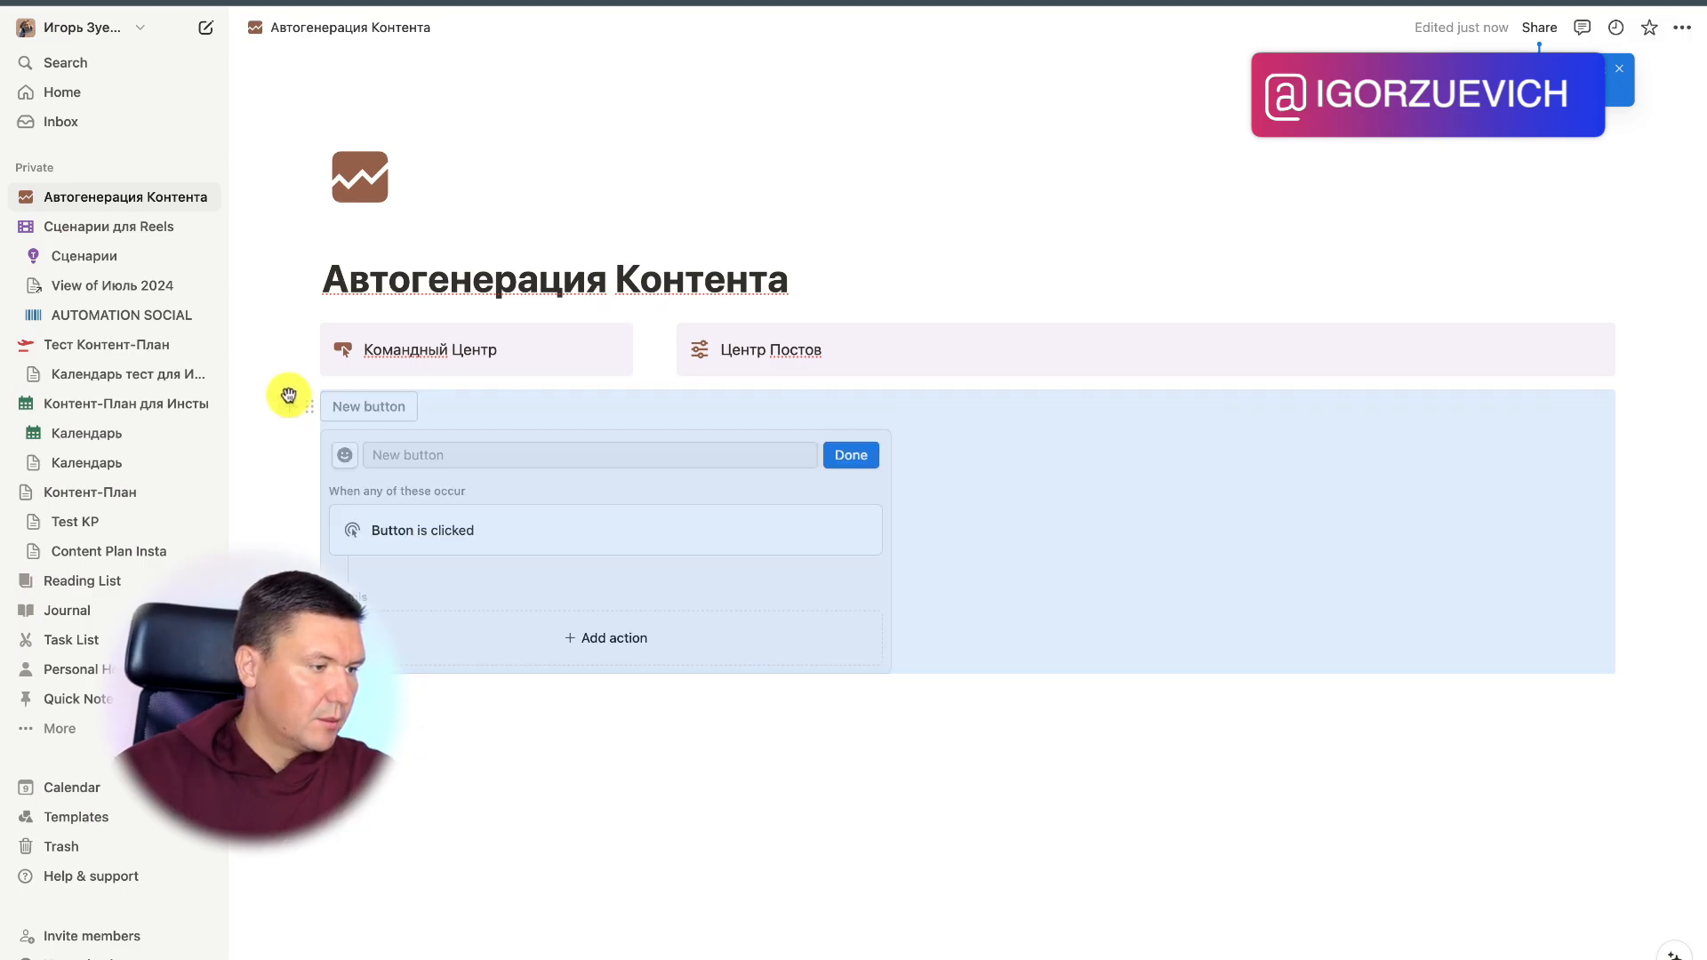
{"action": "left_click_drag", "start_coordinate": [309, 411], "coordinate": [441, 369]}
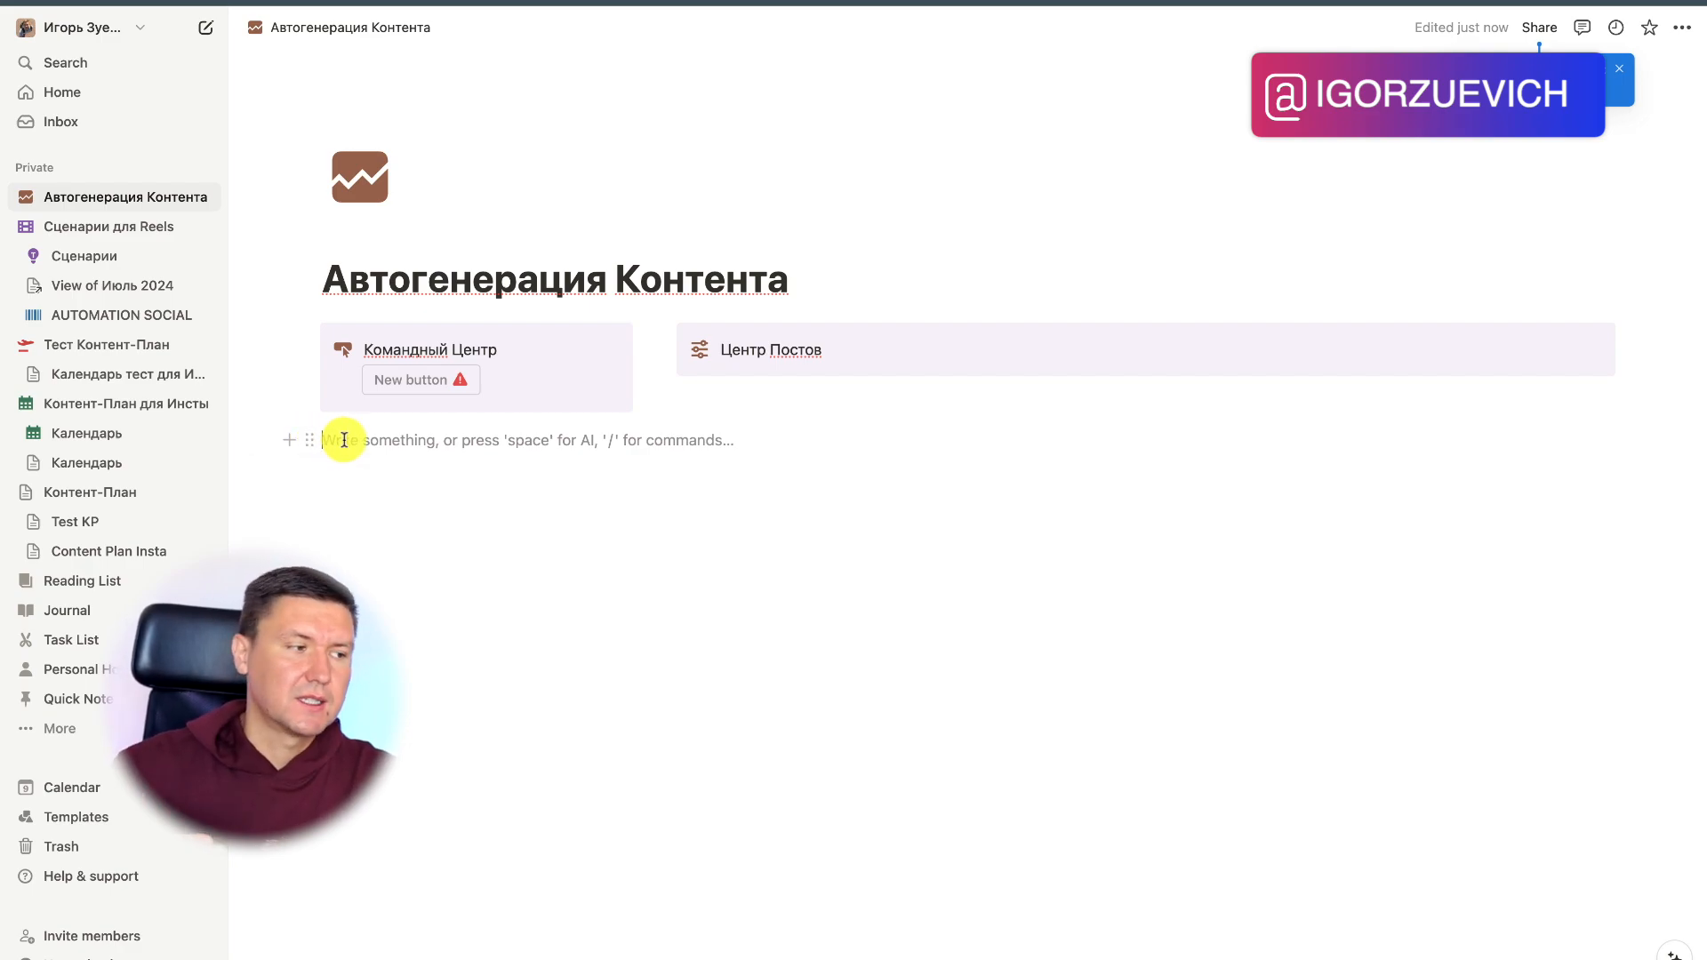
Step: Insert another callout and place it in the narrow column directly under the Командный Центр callout
{"action": "type", "text": "/c"}
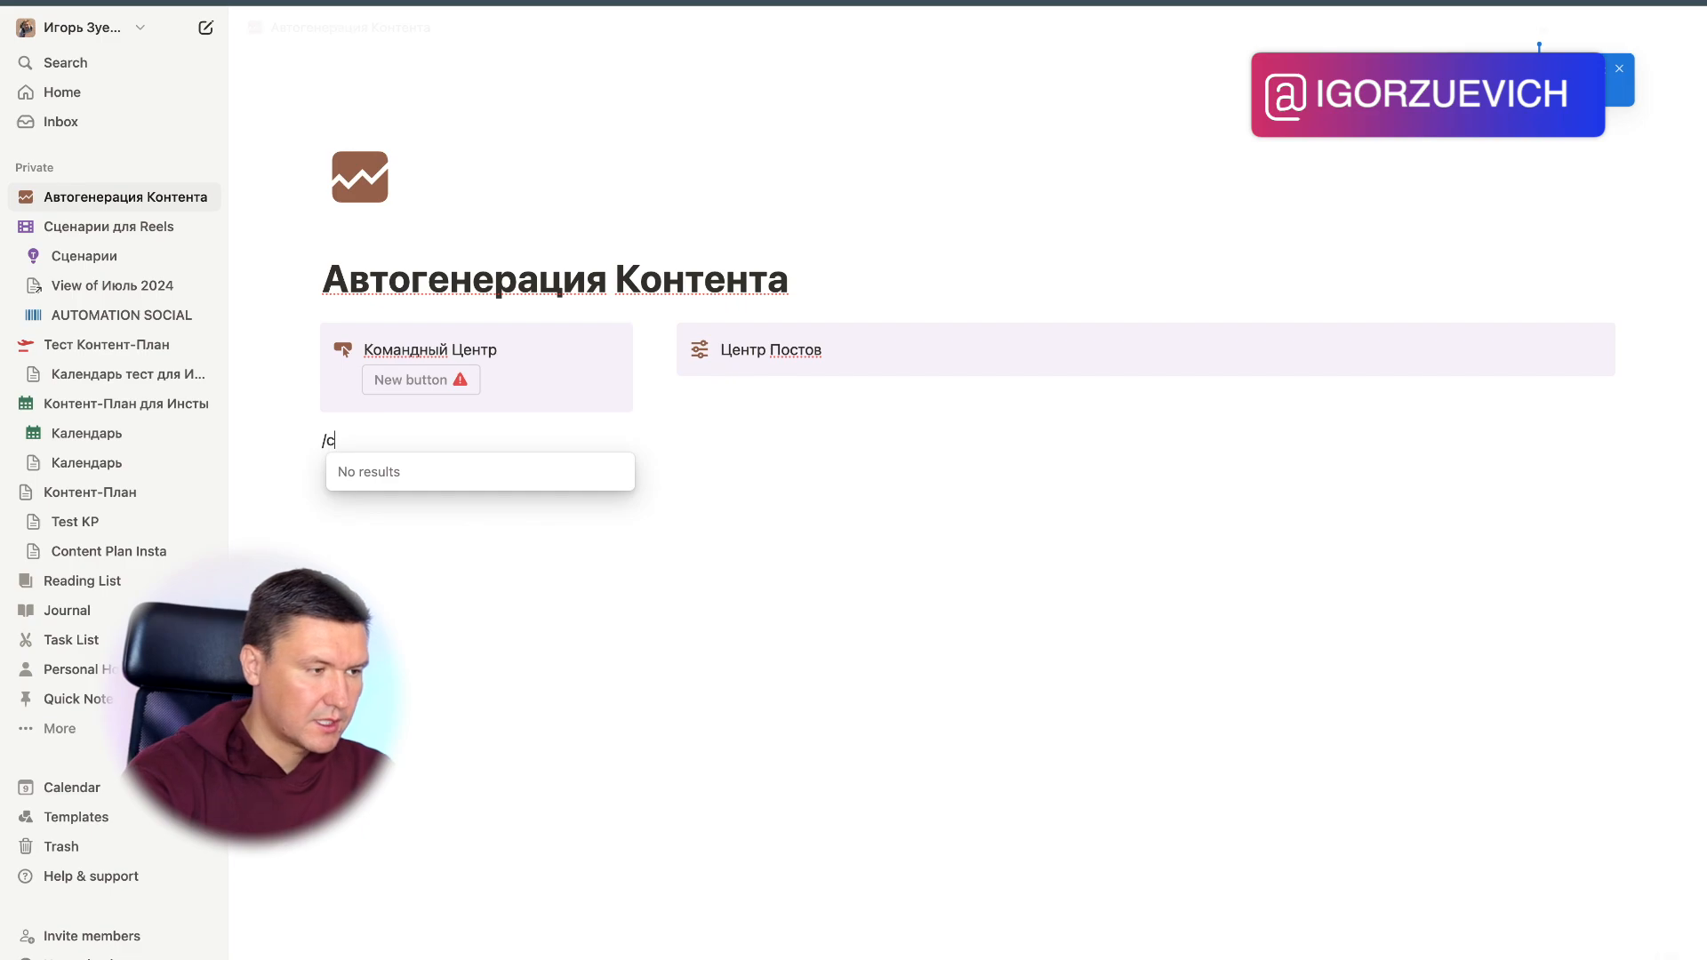
{"action": "key", "text": "BackSpace"}
{"action": "type", "text": "co"}
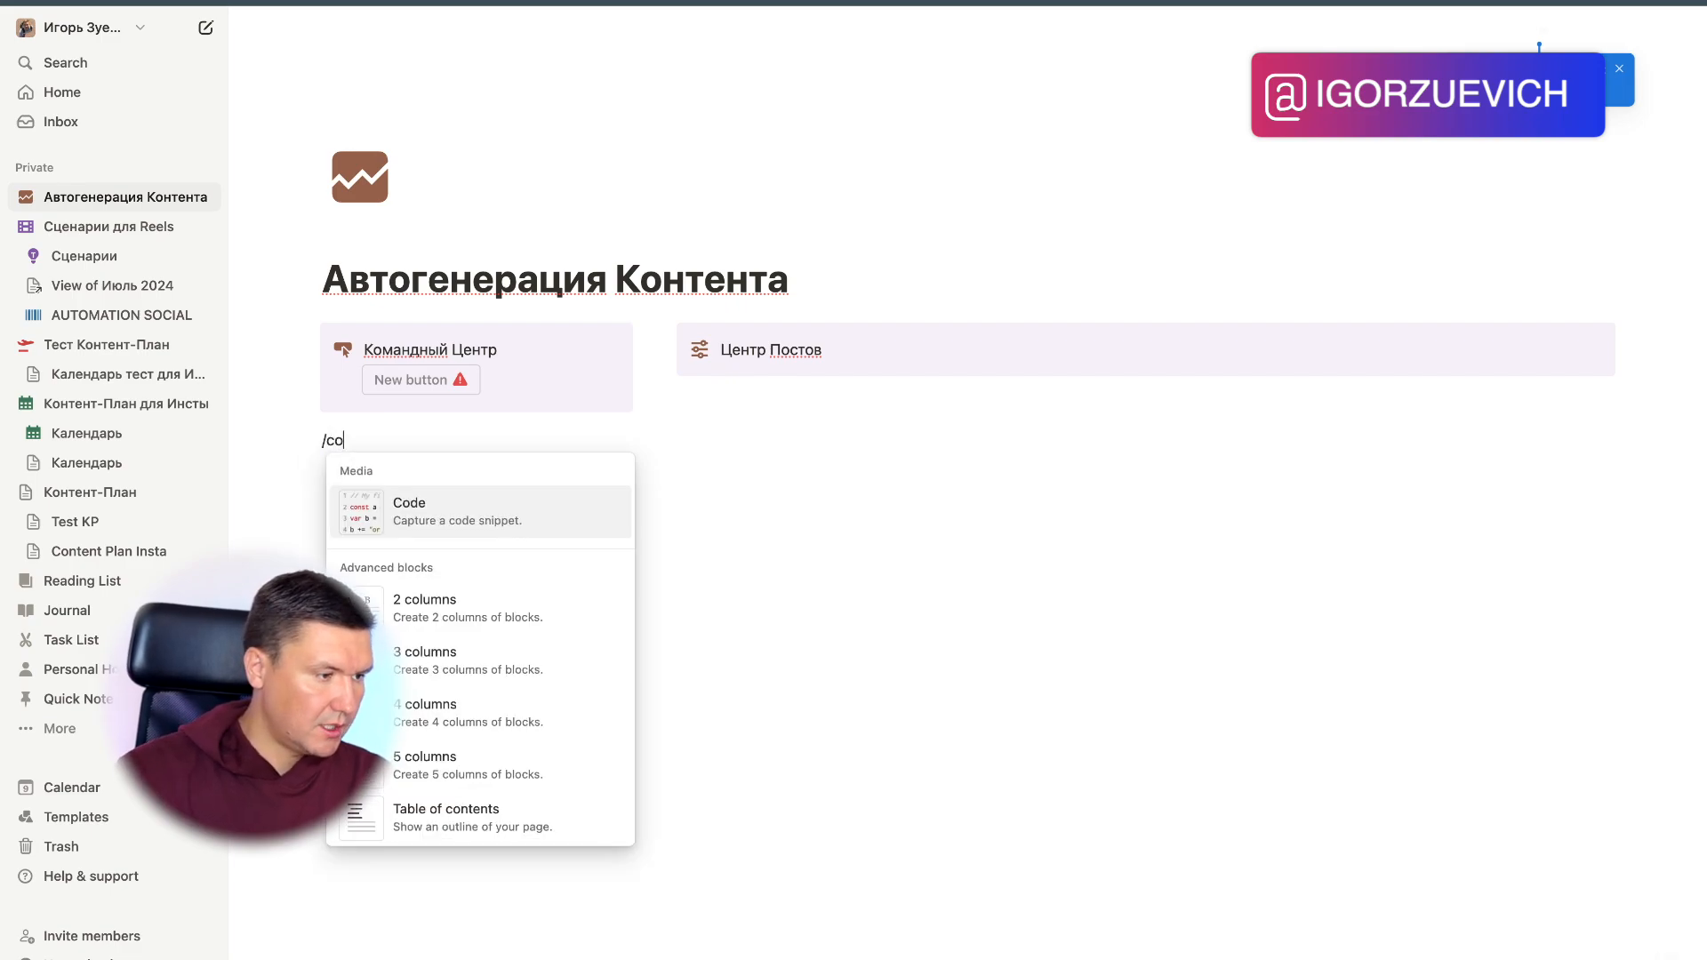
{"action": "scroll", "coordinate": [484, 667], "scroll_direction": "down", "scroll_amount": 3}
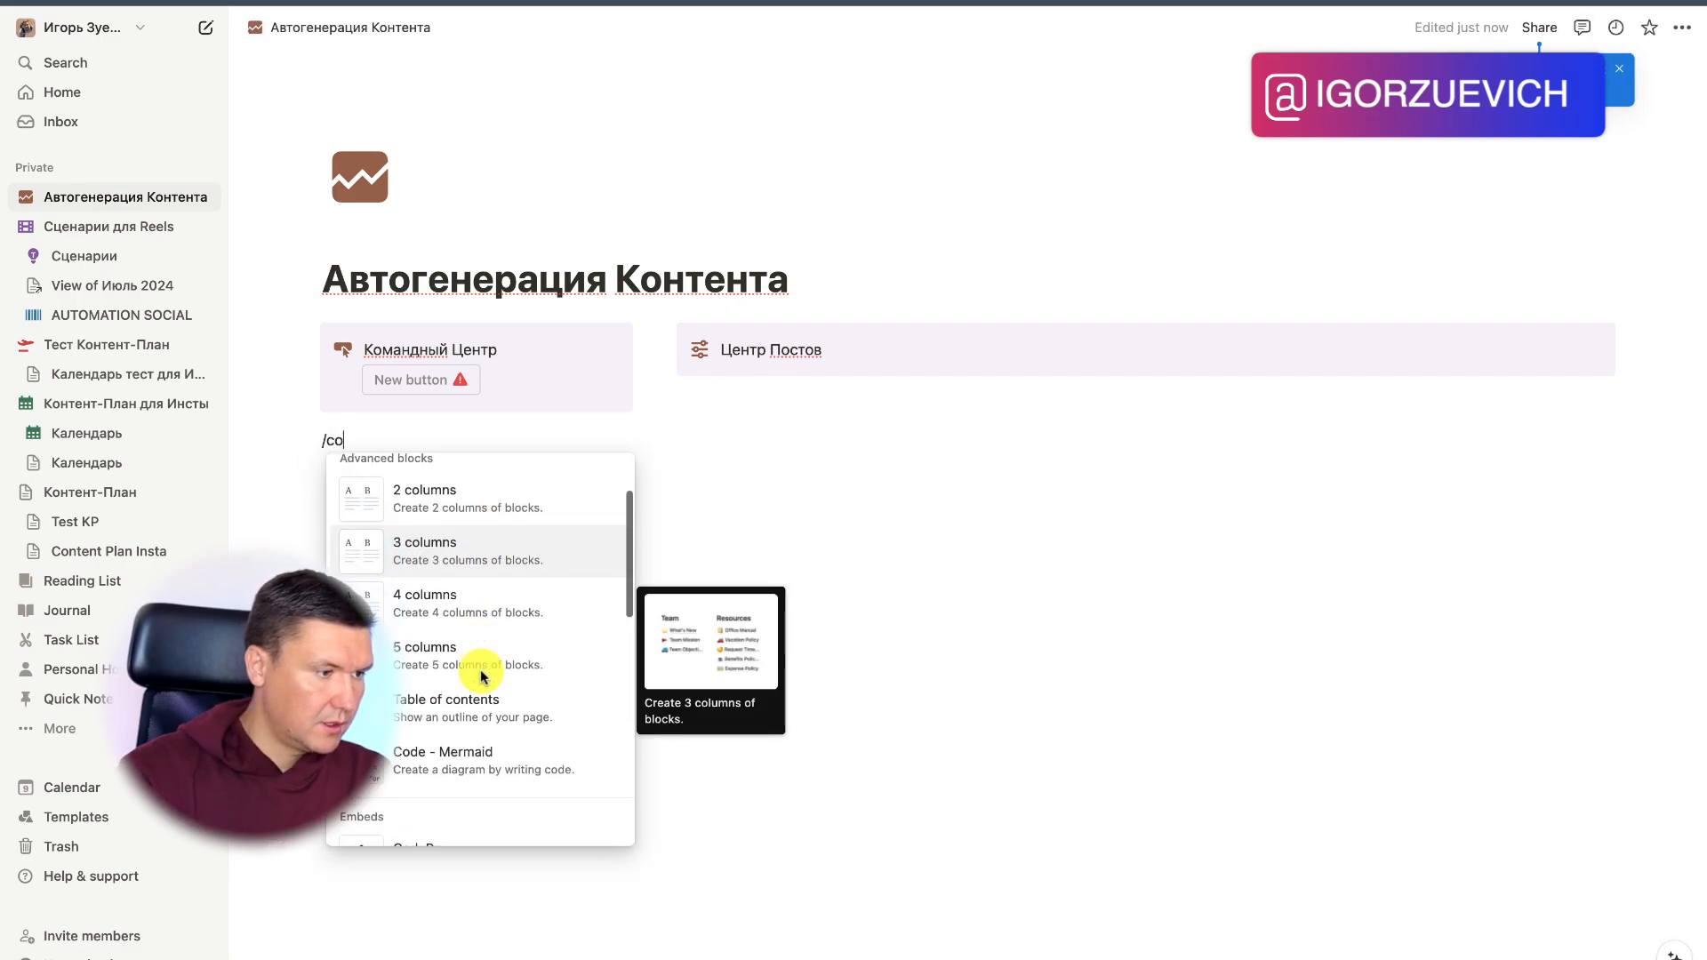
{"action": "scroll", "coordinate": [480, 676], "scroll_direction": "down", "scroll_amount": 1}
{"action": "left_click", "coordinate": [478, 673]}
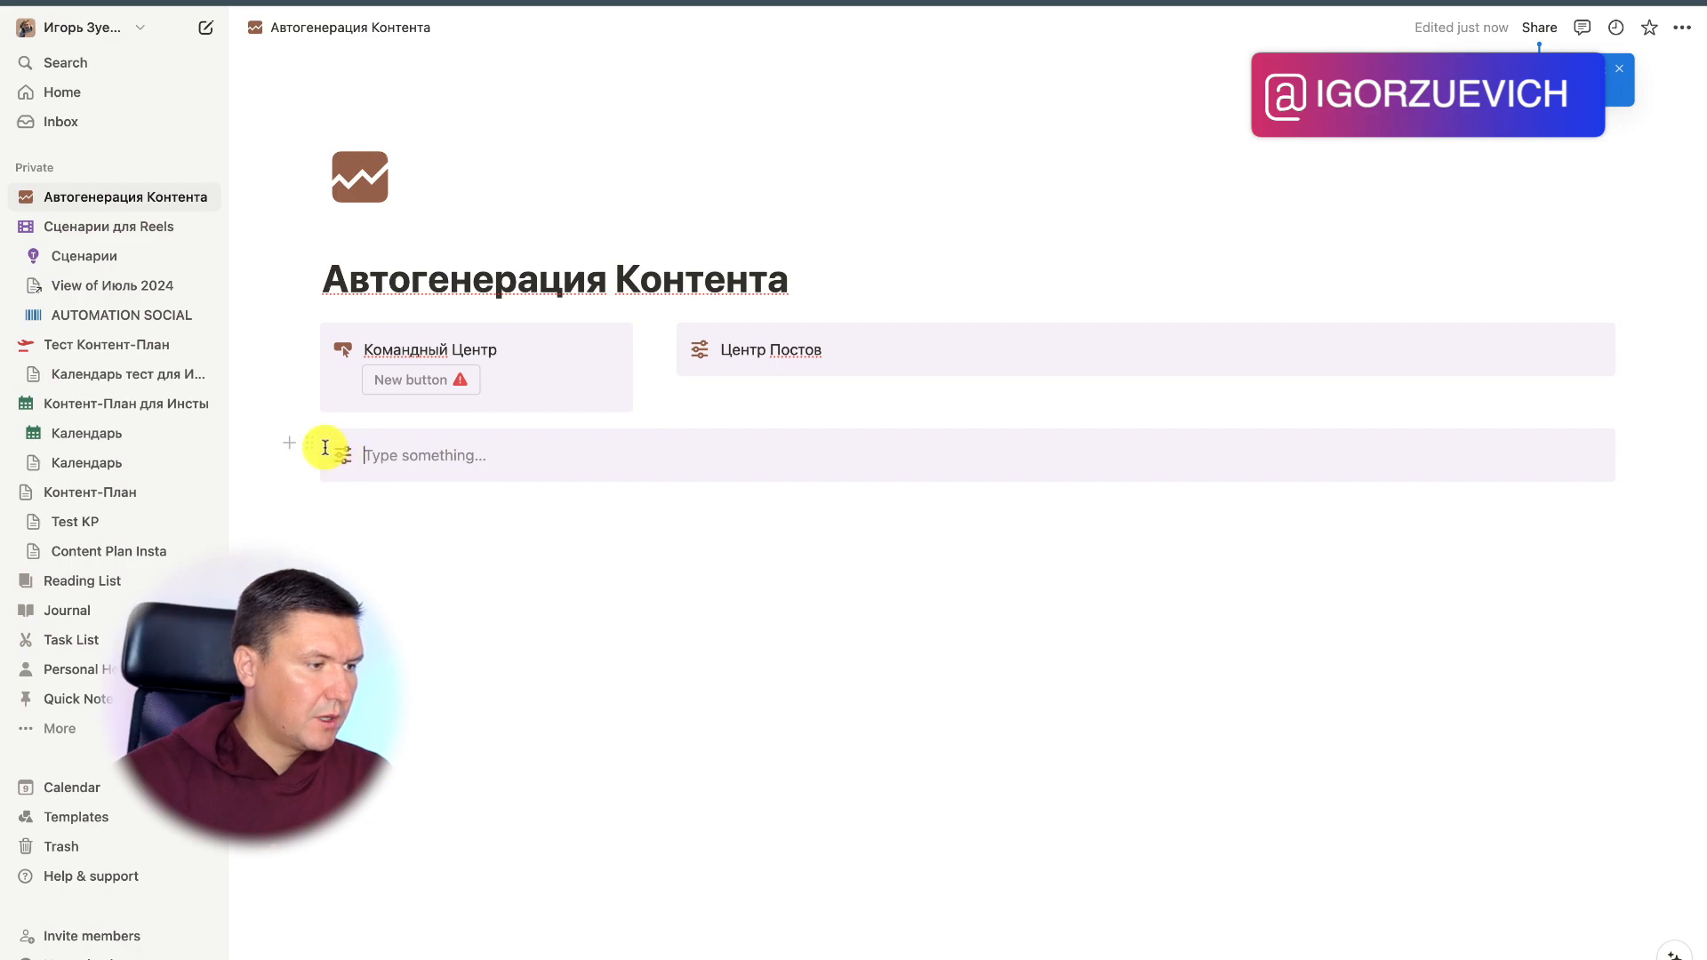
{"action": "mouse_move", "coordinate": [306, 443]}
{"action": "left_mouse_down"}
{"action": "mouse_move", "coordinate": [383, 393]}
{"action": "mouse_move", "coordinate": [349, 404]}
{"action": "mouse_move", "coordinate": [382, 431]}
{"action": "mouse_move", "coordinate": [331, 442]}
{"action": "left_mouse_up"}
Step: Label the empty callout under Командный Центр as База Данных
{"action": "left_click", "coordinate": [418, 507]}
{"action": "left_click", "coordinate": [499, 456]}
{"action": "type", "text": "<ff"}
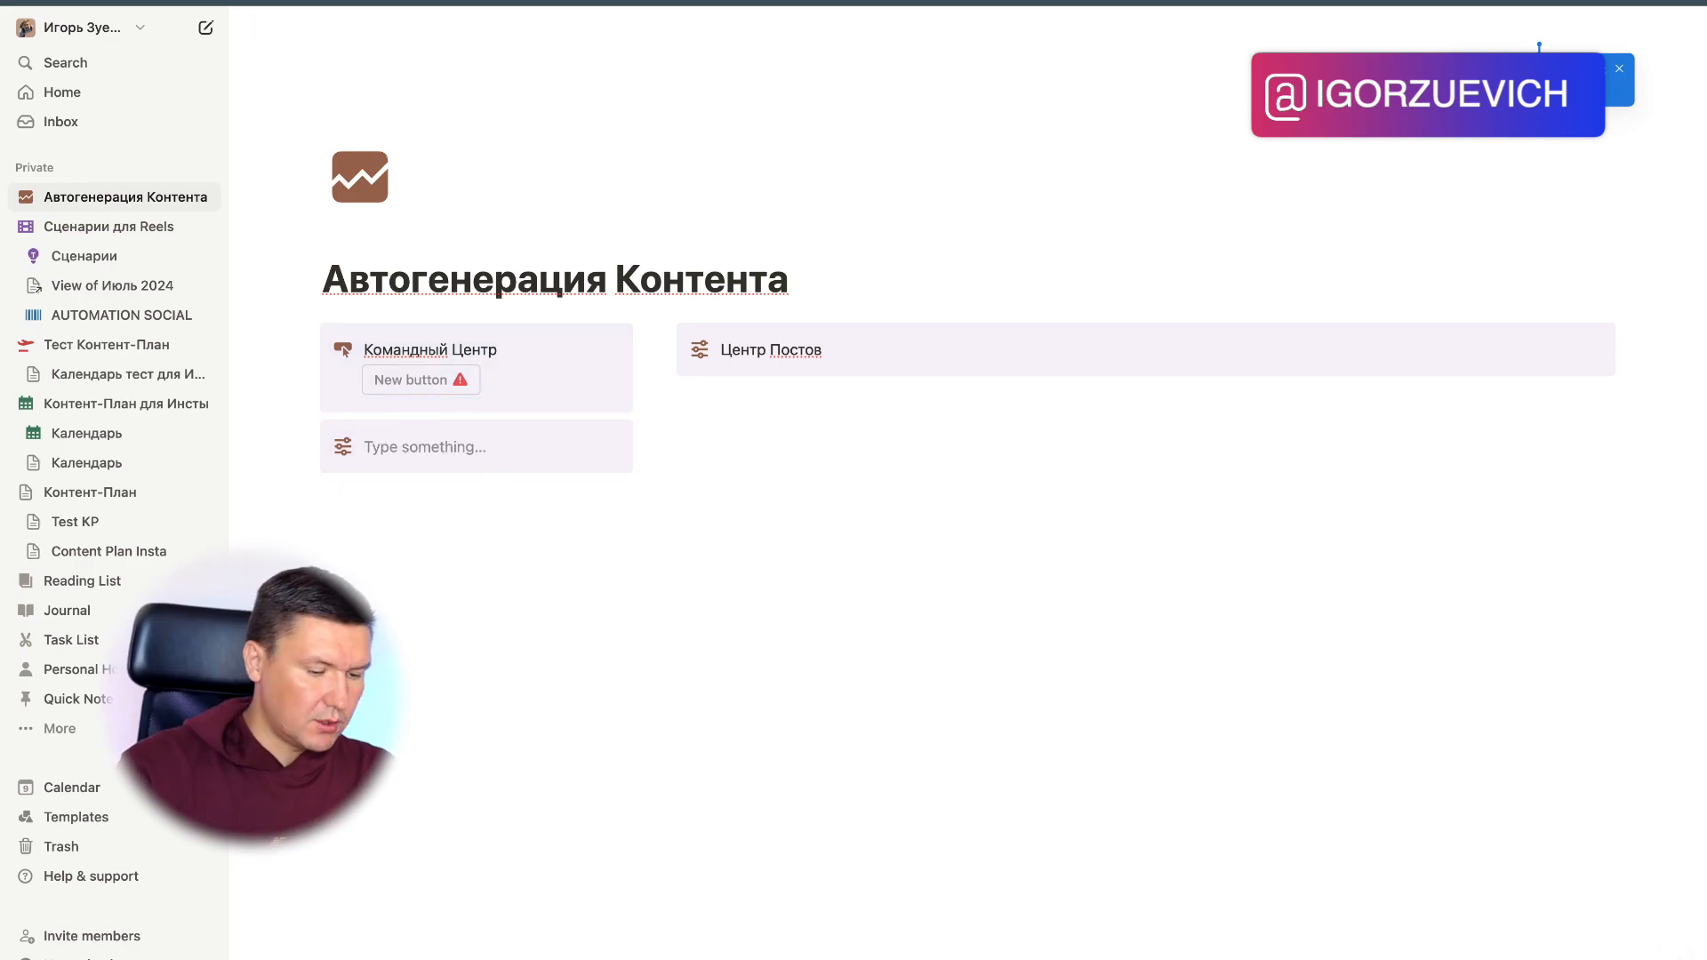
{"action": "type", "text": "Данных"}
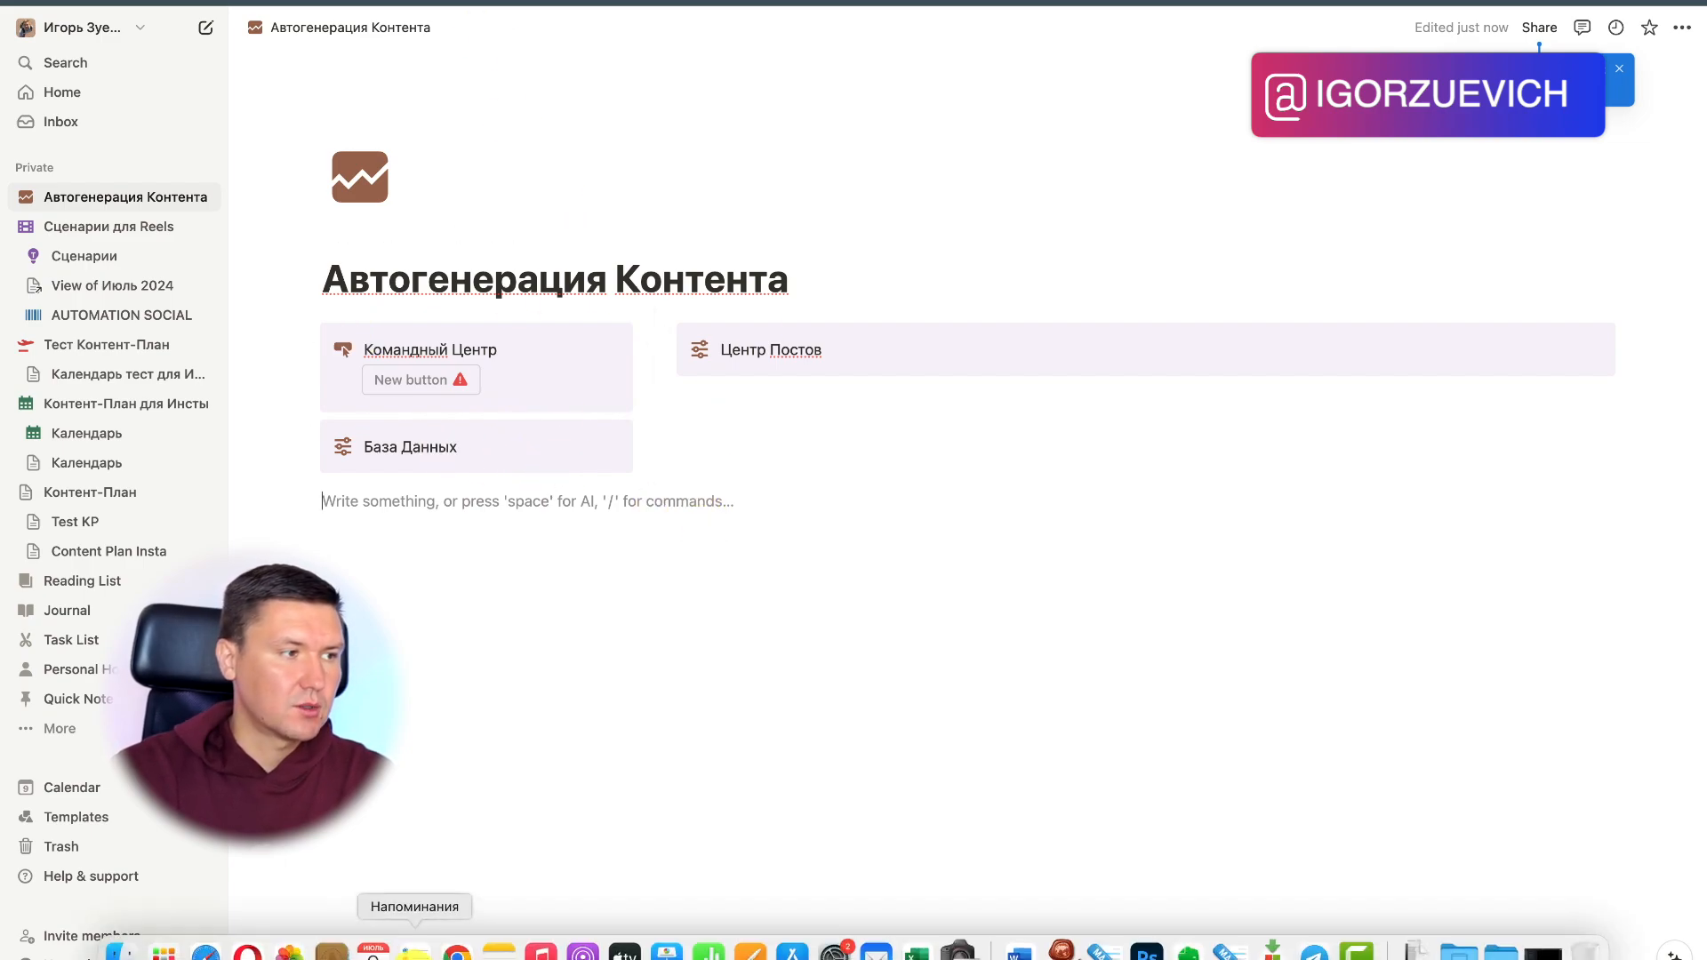
Step: Create a full-page database titled Контент для соц.сетей below the База Данных callout, and return to the Автогенерация Контента page
{"action": "type", "text": "/data"}
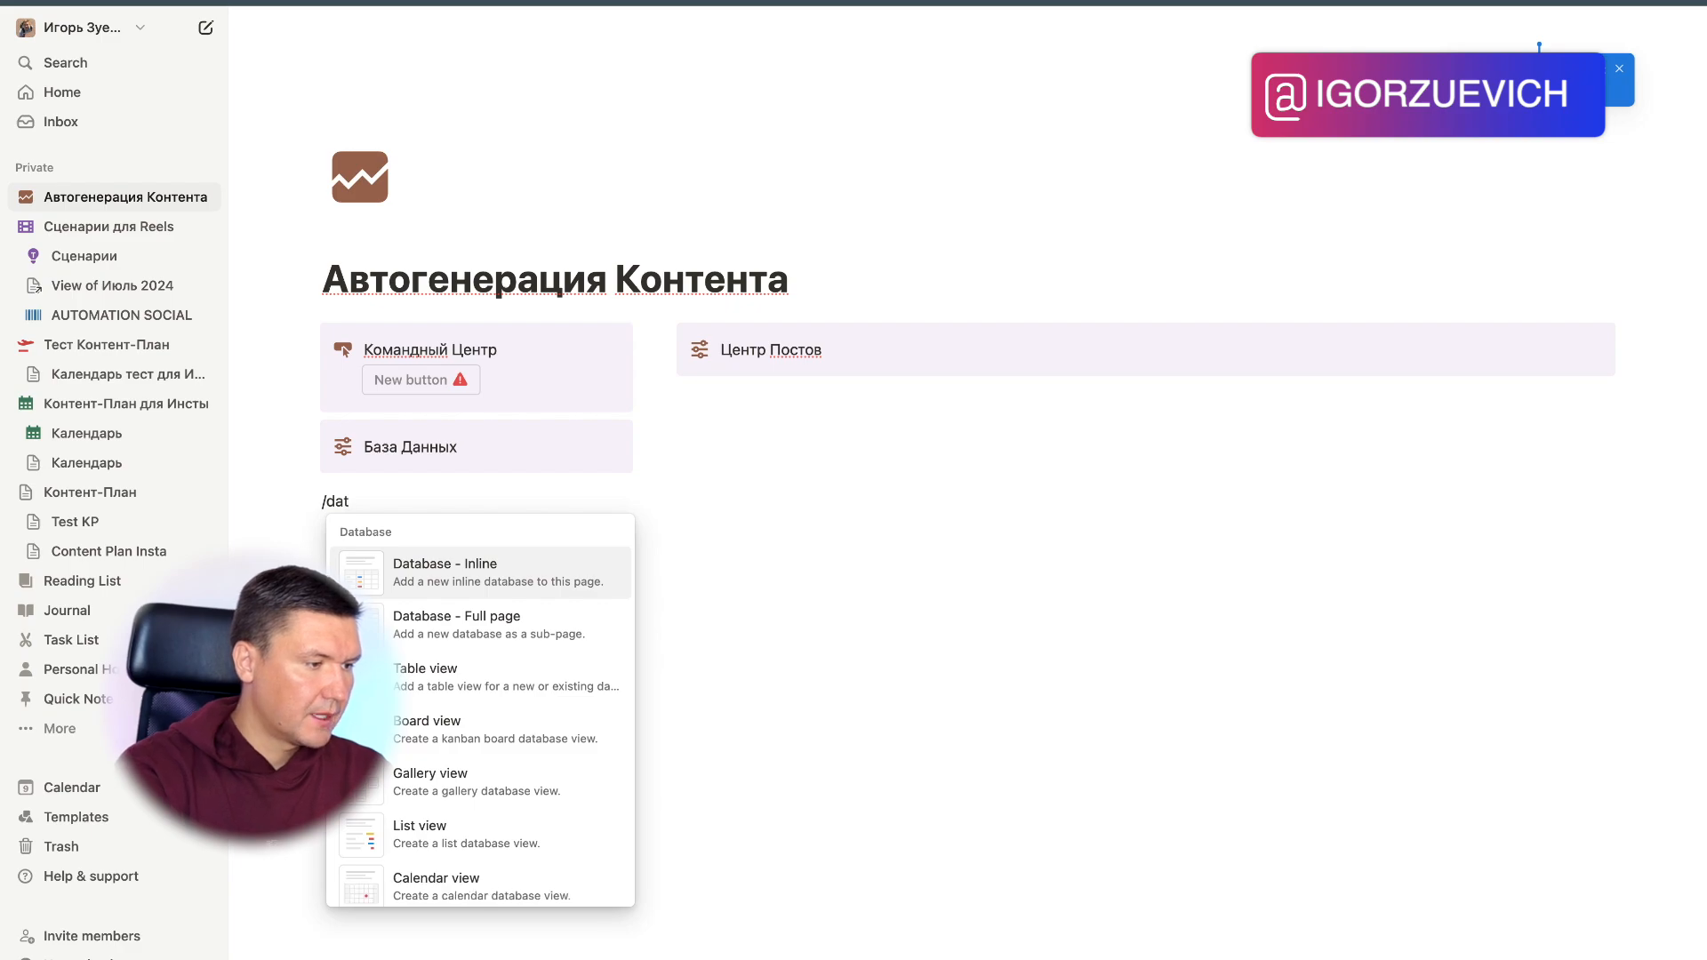
{"action": "left_click", "coordinate": [471, 625]}
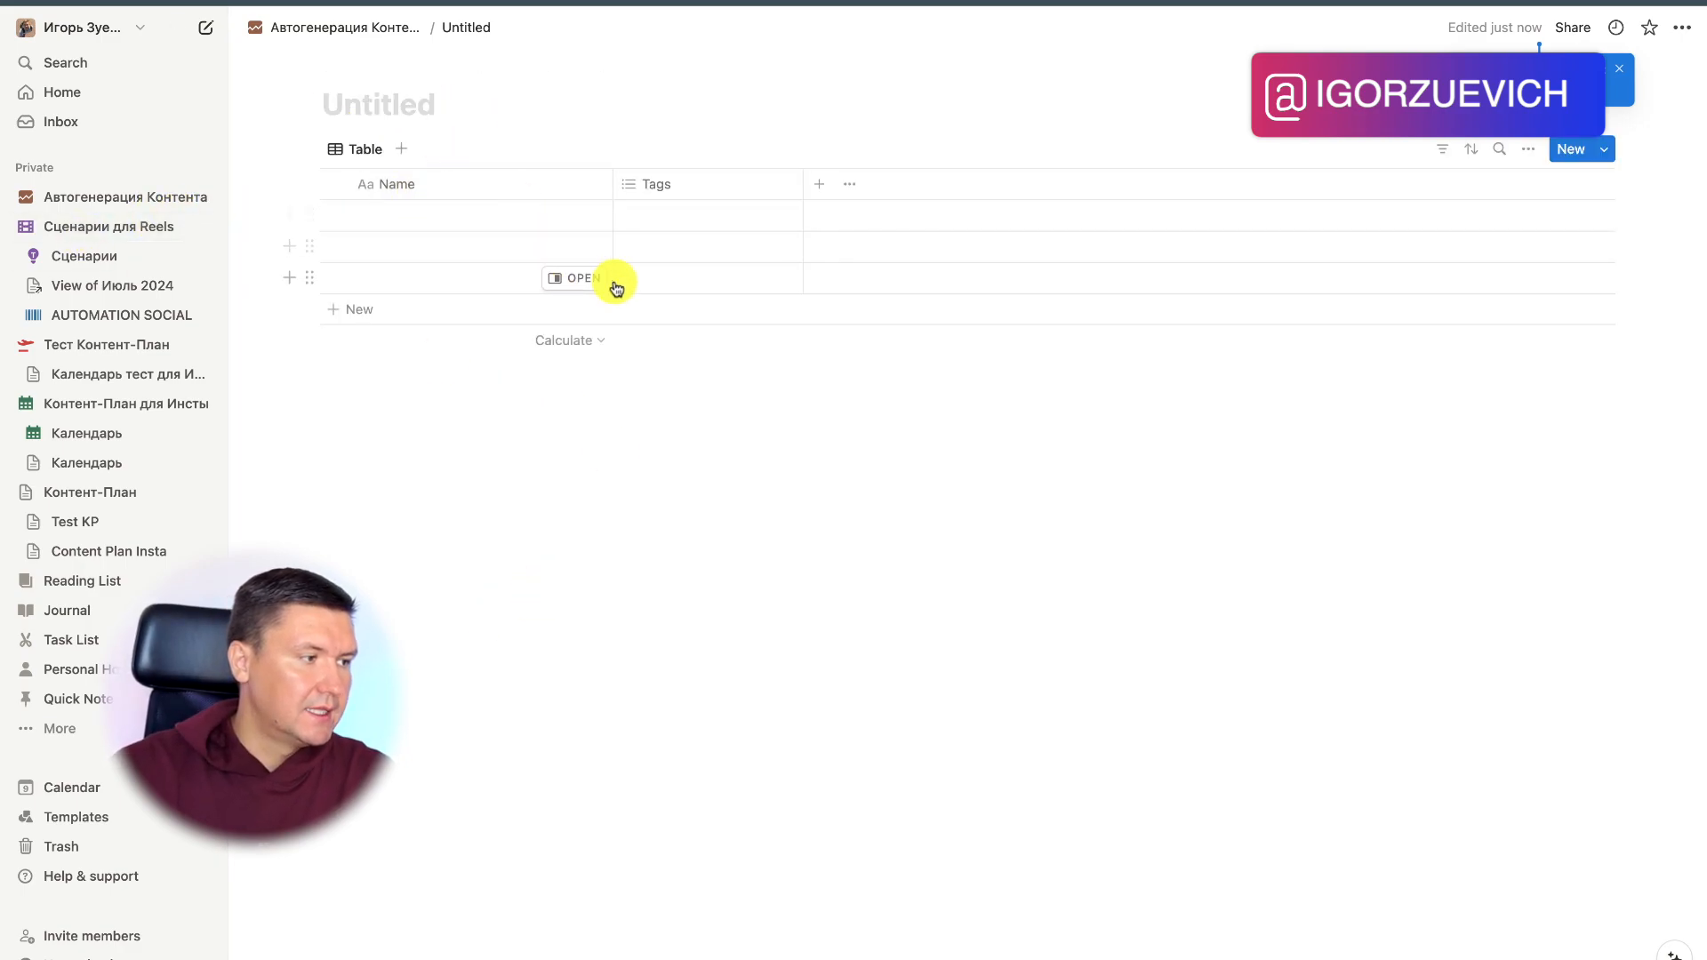
{"action": "left_click", "coordinate": [360, 104]}
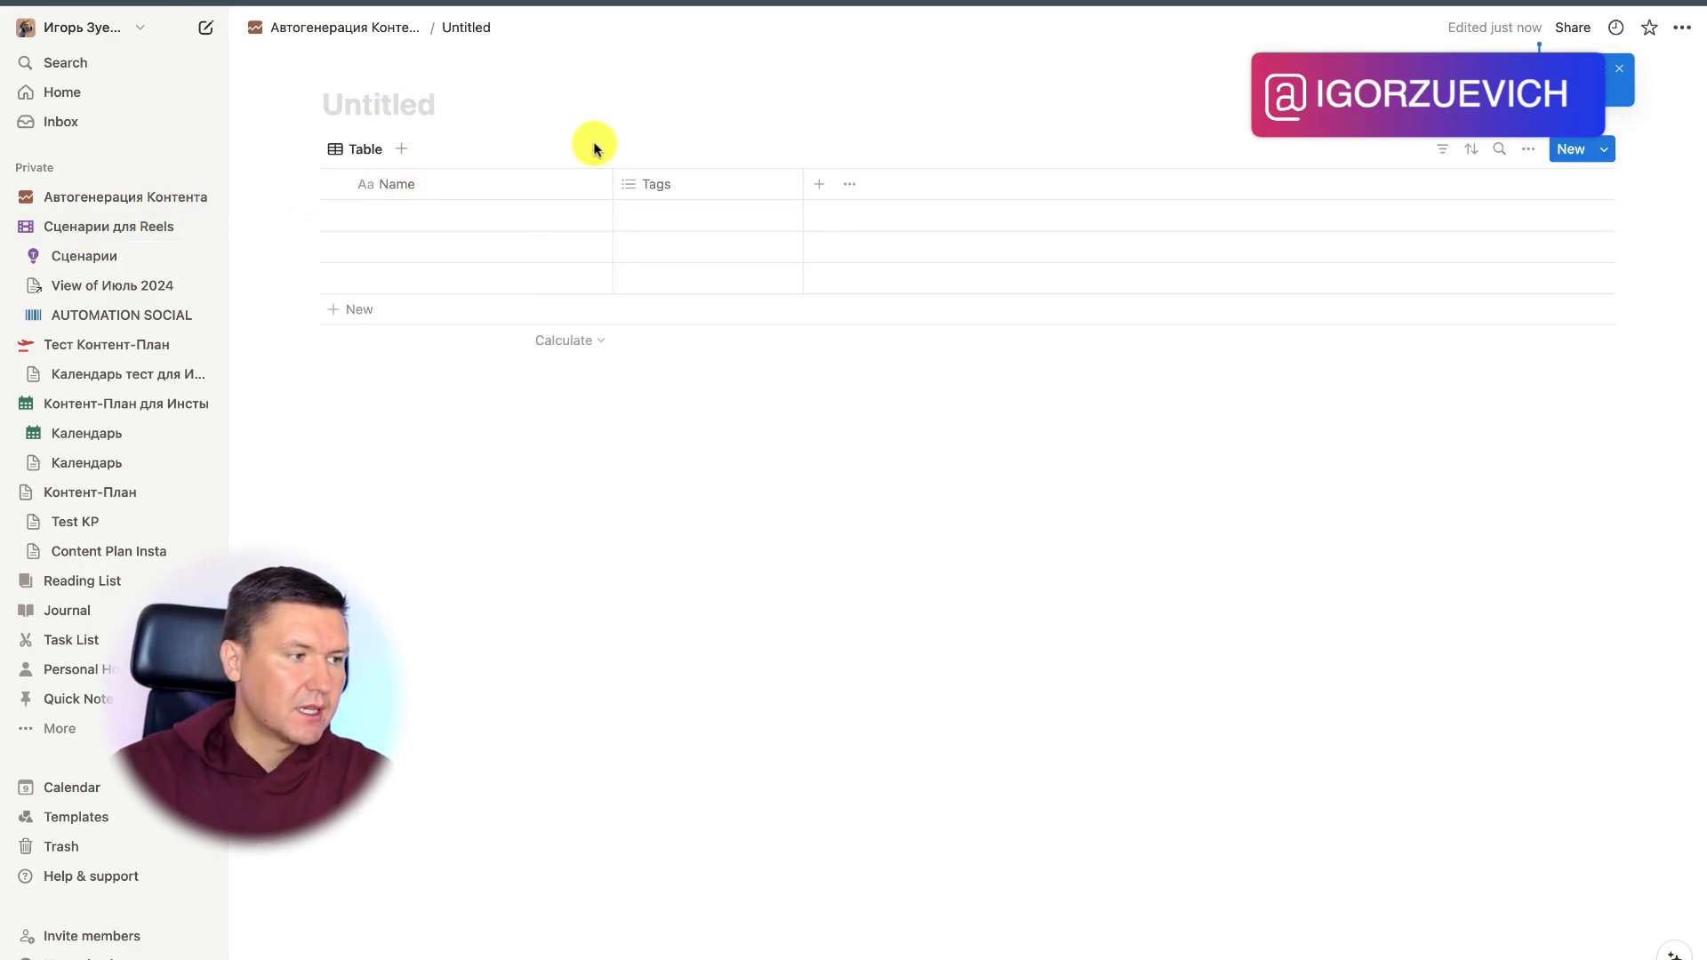
{"action": "type", "text": "Контент для соц.сетей"}
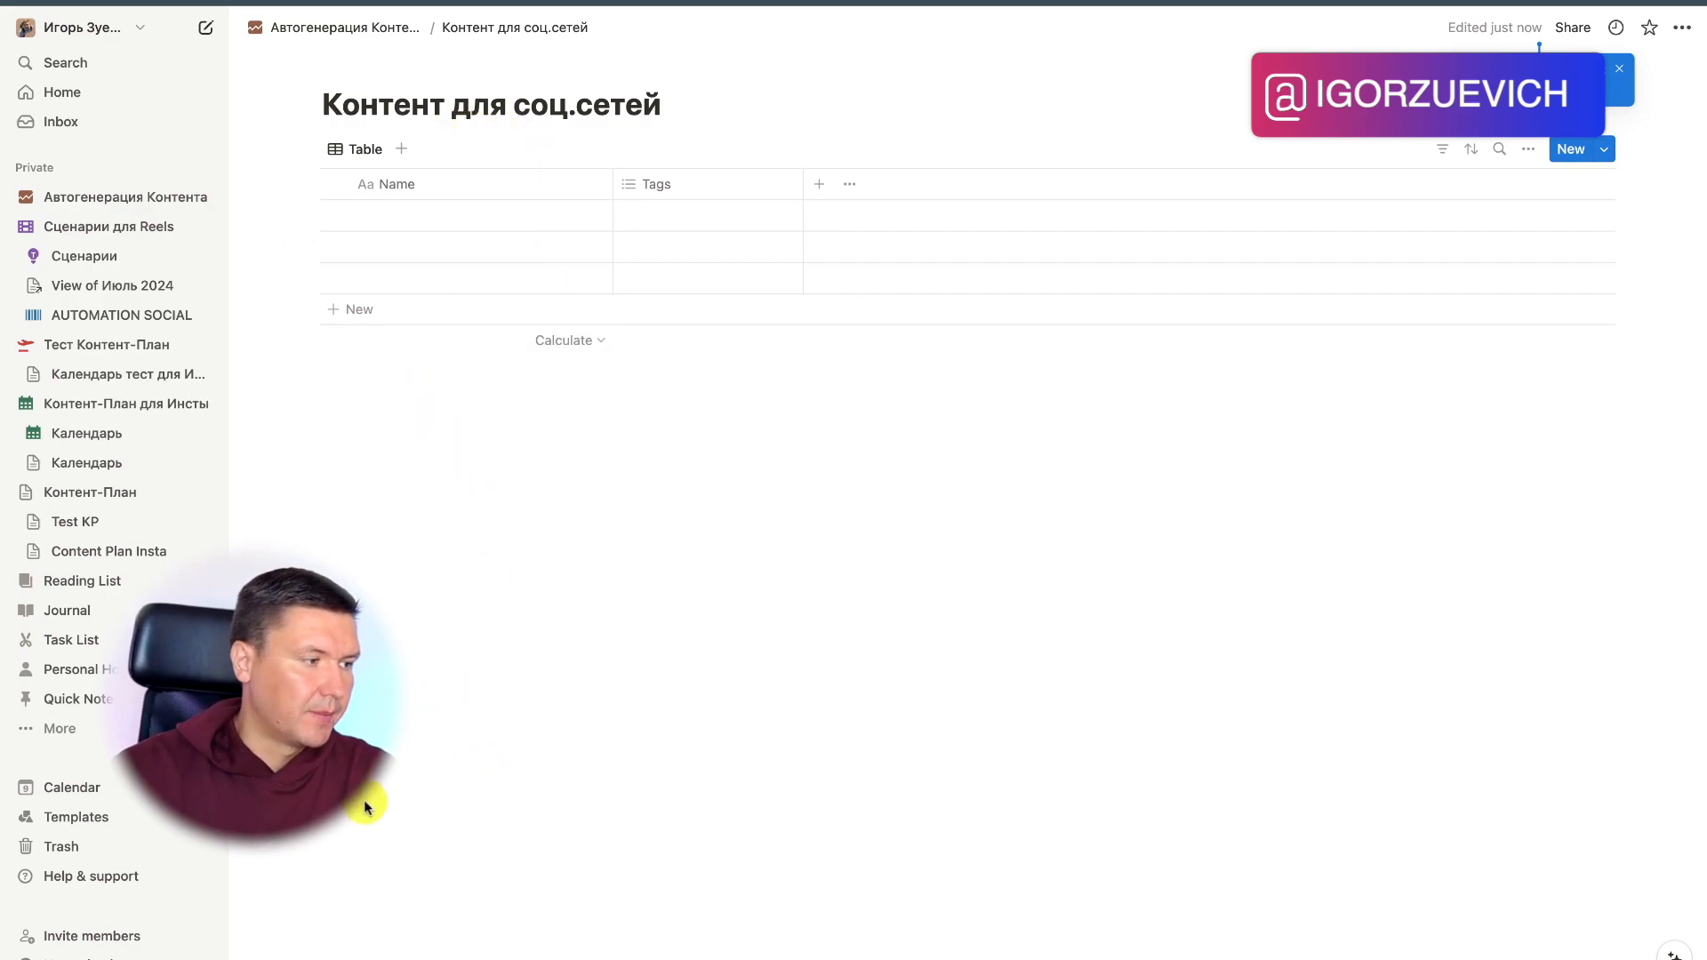
{"action": "left_click", "coordinate": [362, 28]}
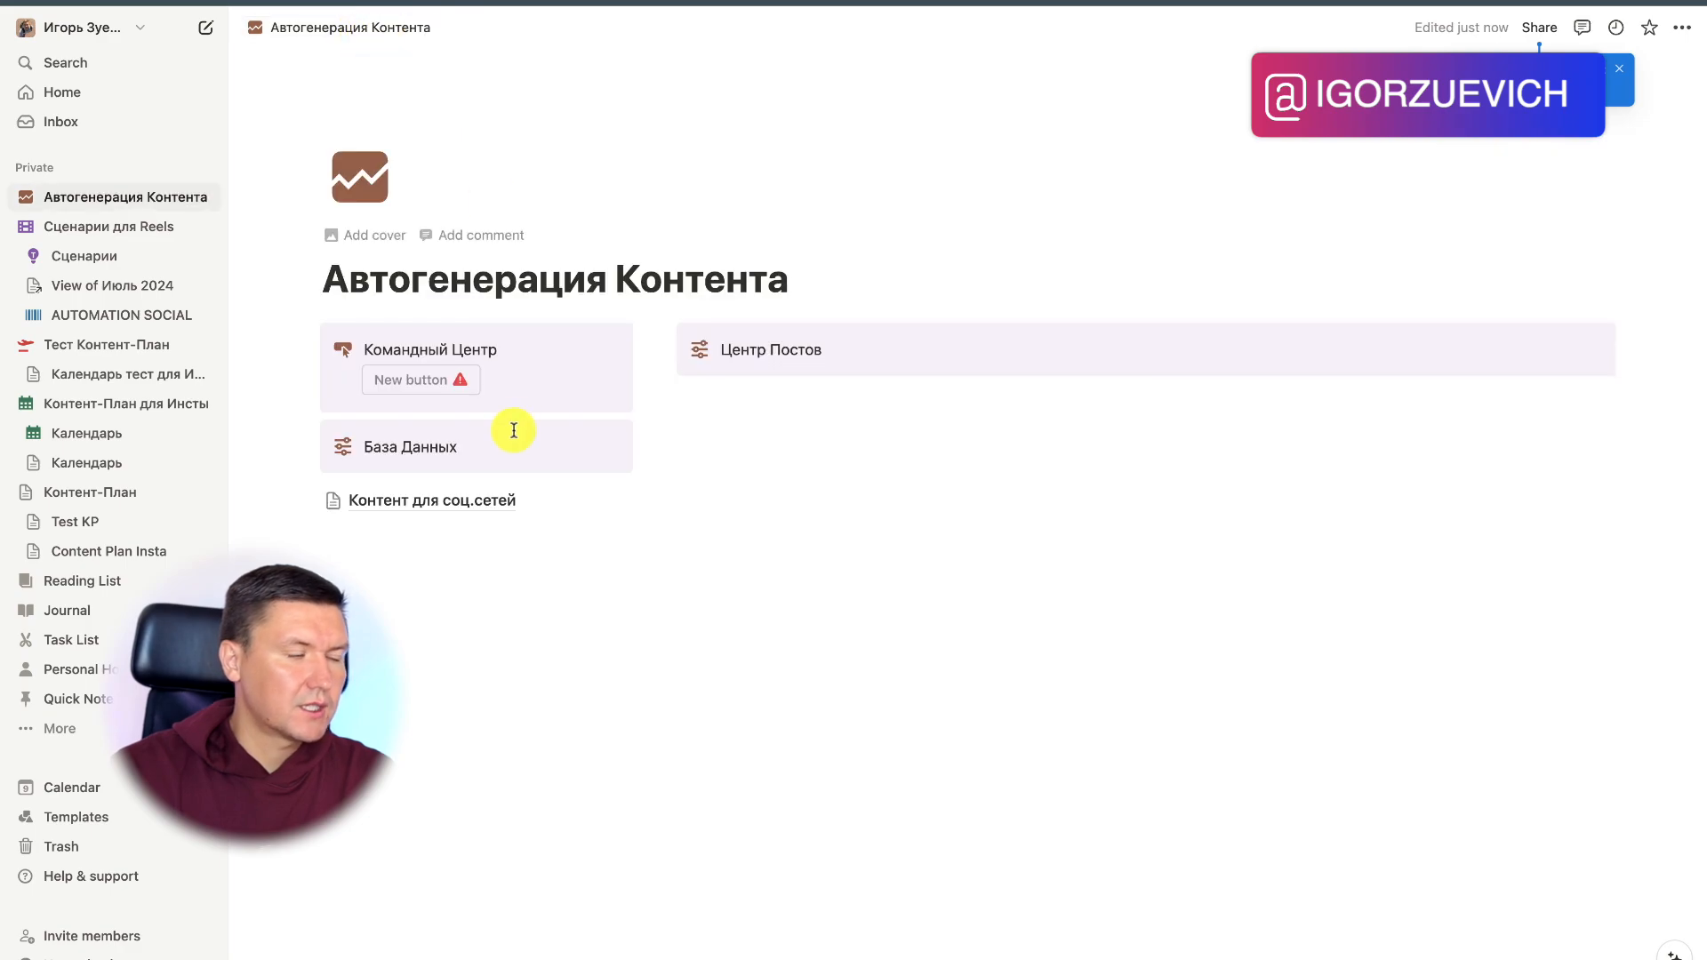
{"action": "mouse_move", "coordinate": [515, 503]}
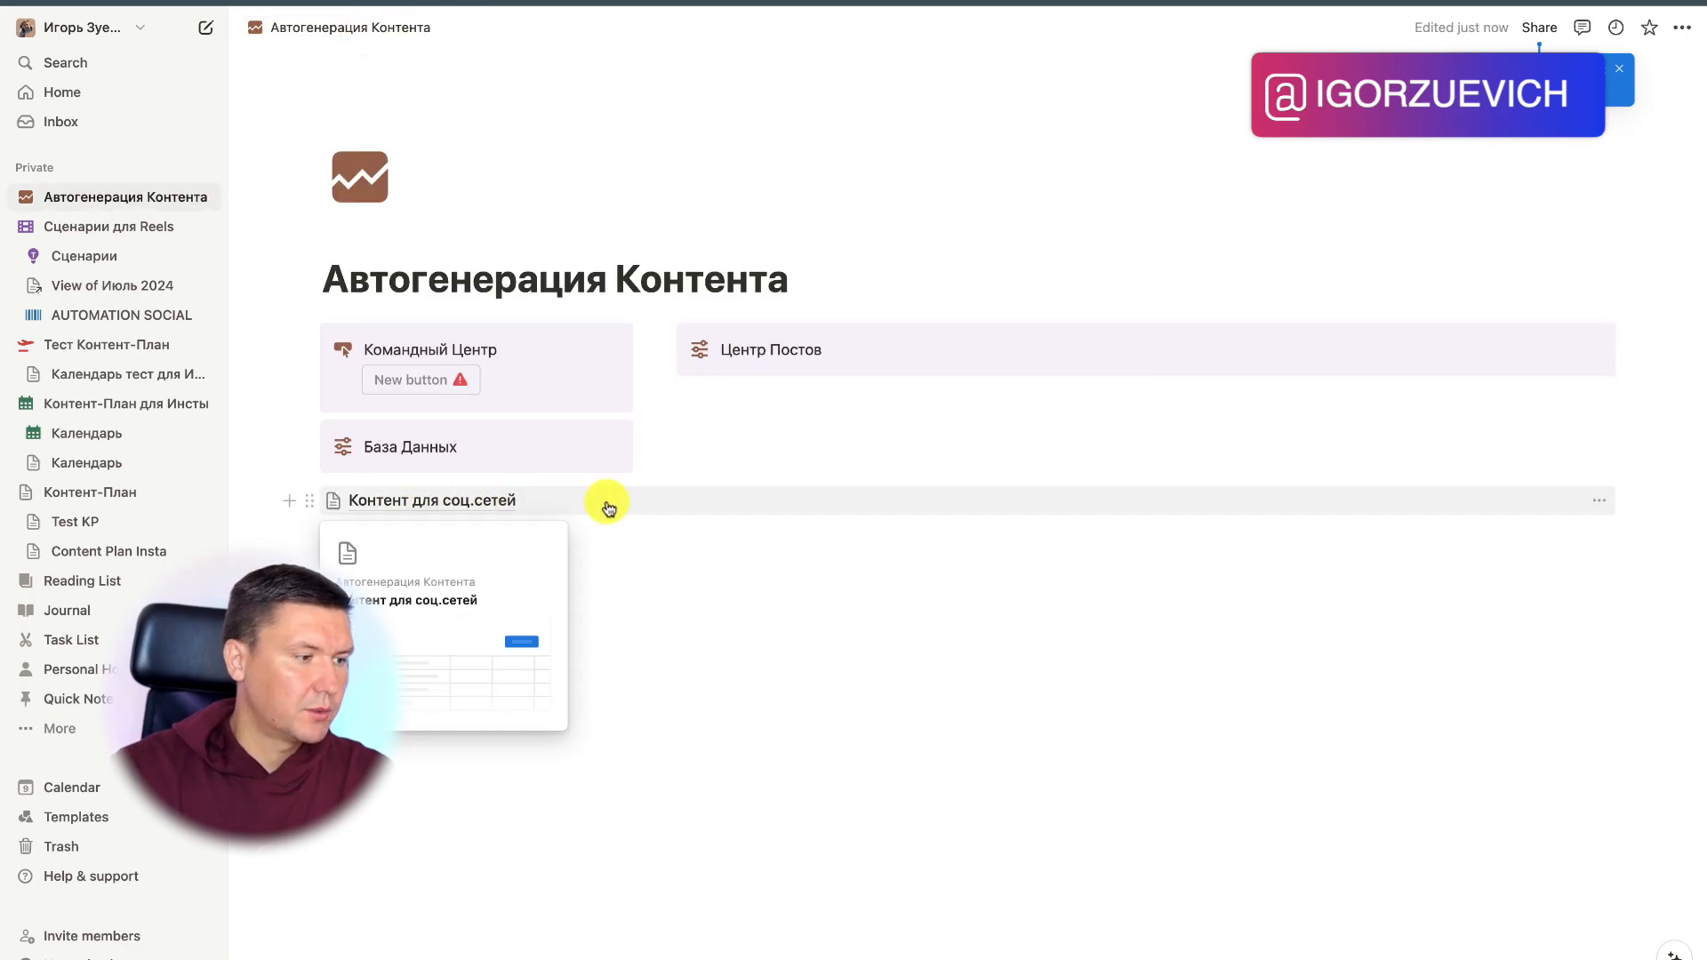
Step: Move the Контент для соц.сетей database into the База Данных callout and give it the charging battery icon
{"action": "left_click_drag", "start_coordinate": [322, 507], "coordinate": [360, 459]}
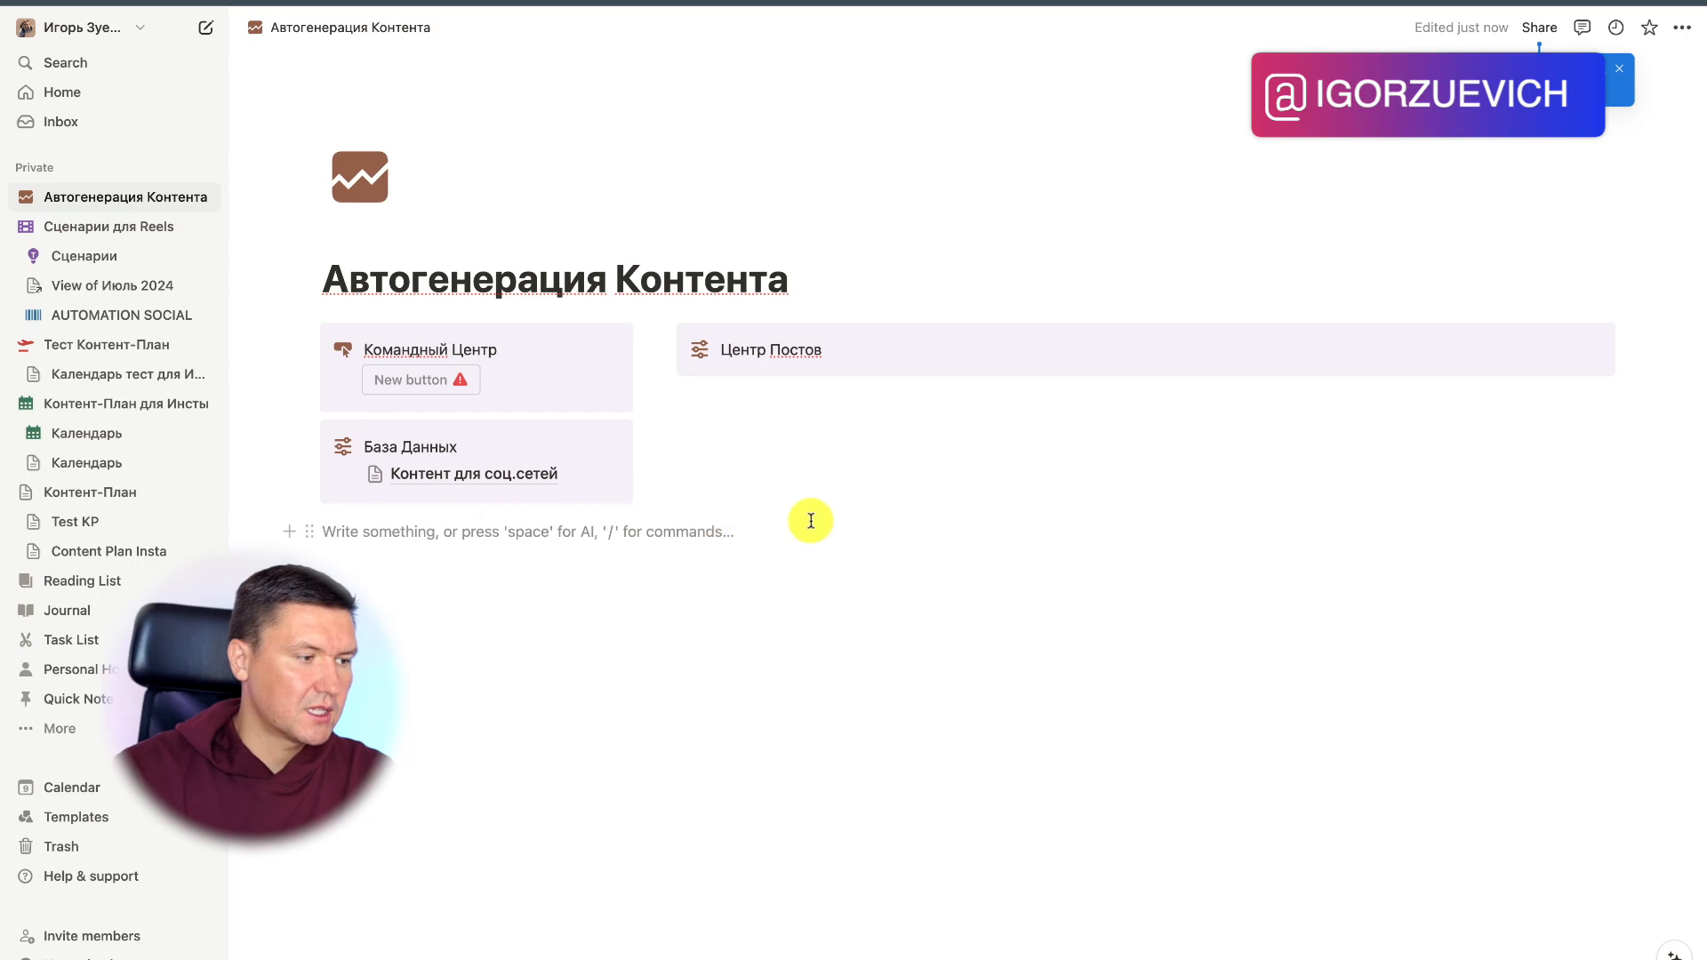
{"action": "mouse_move", "coordinate": [507, 476]}
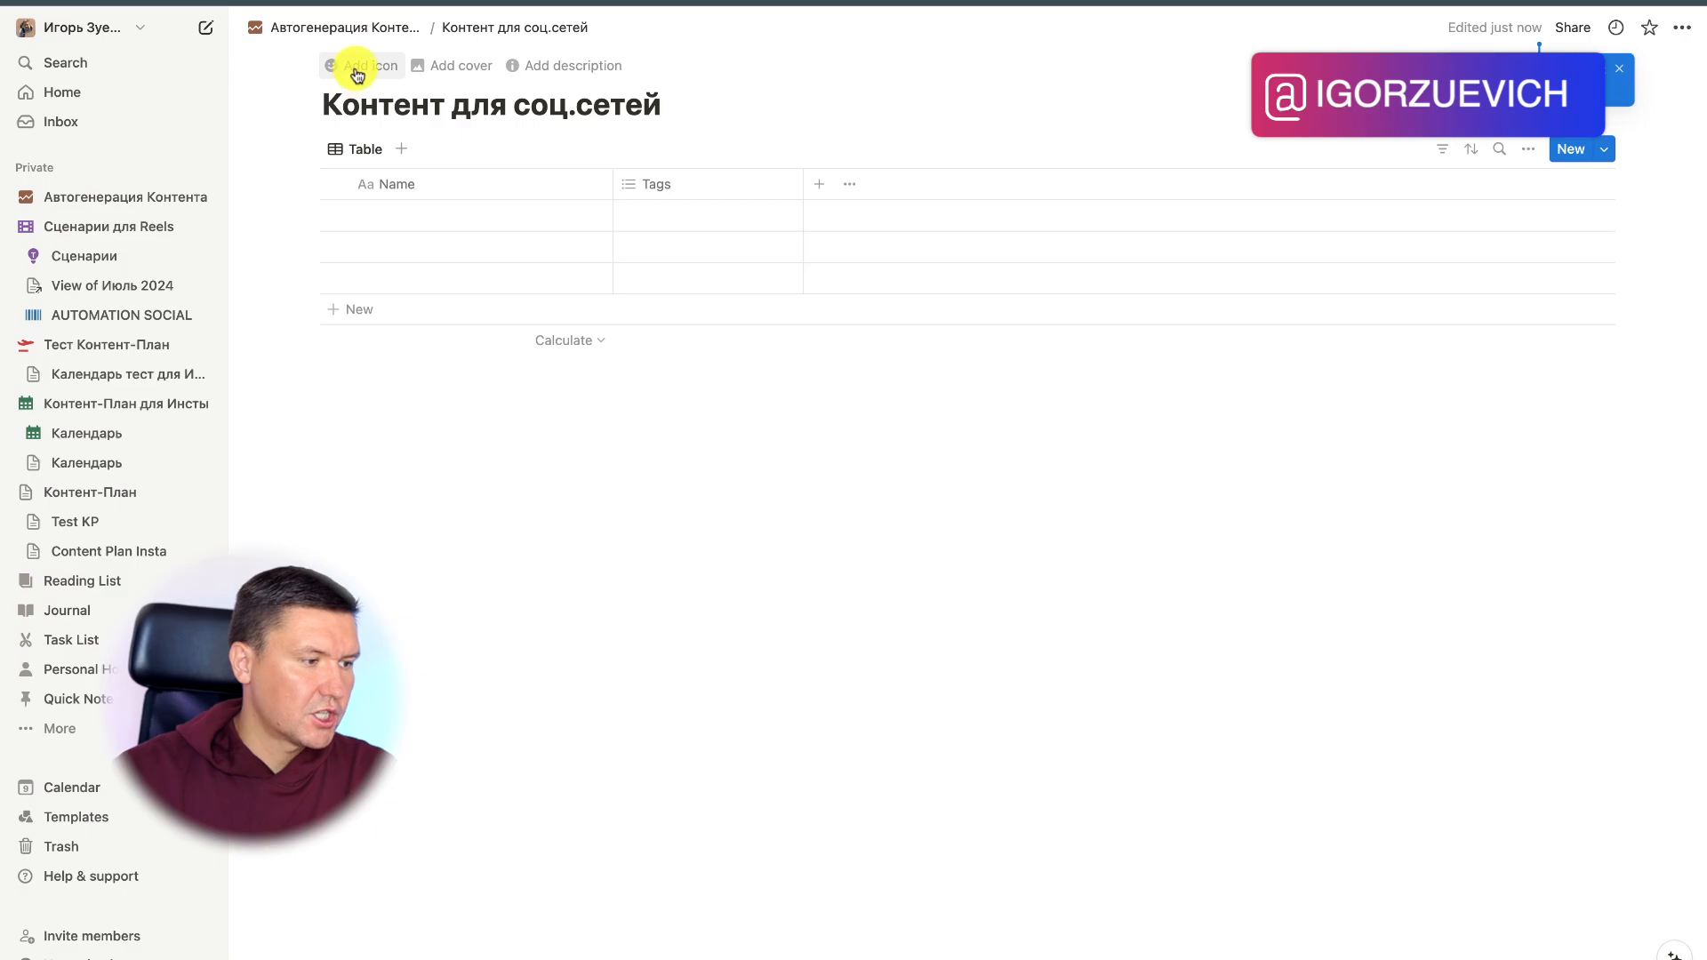
{"action": "left_click", "coordinate": [371, 64]}
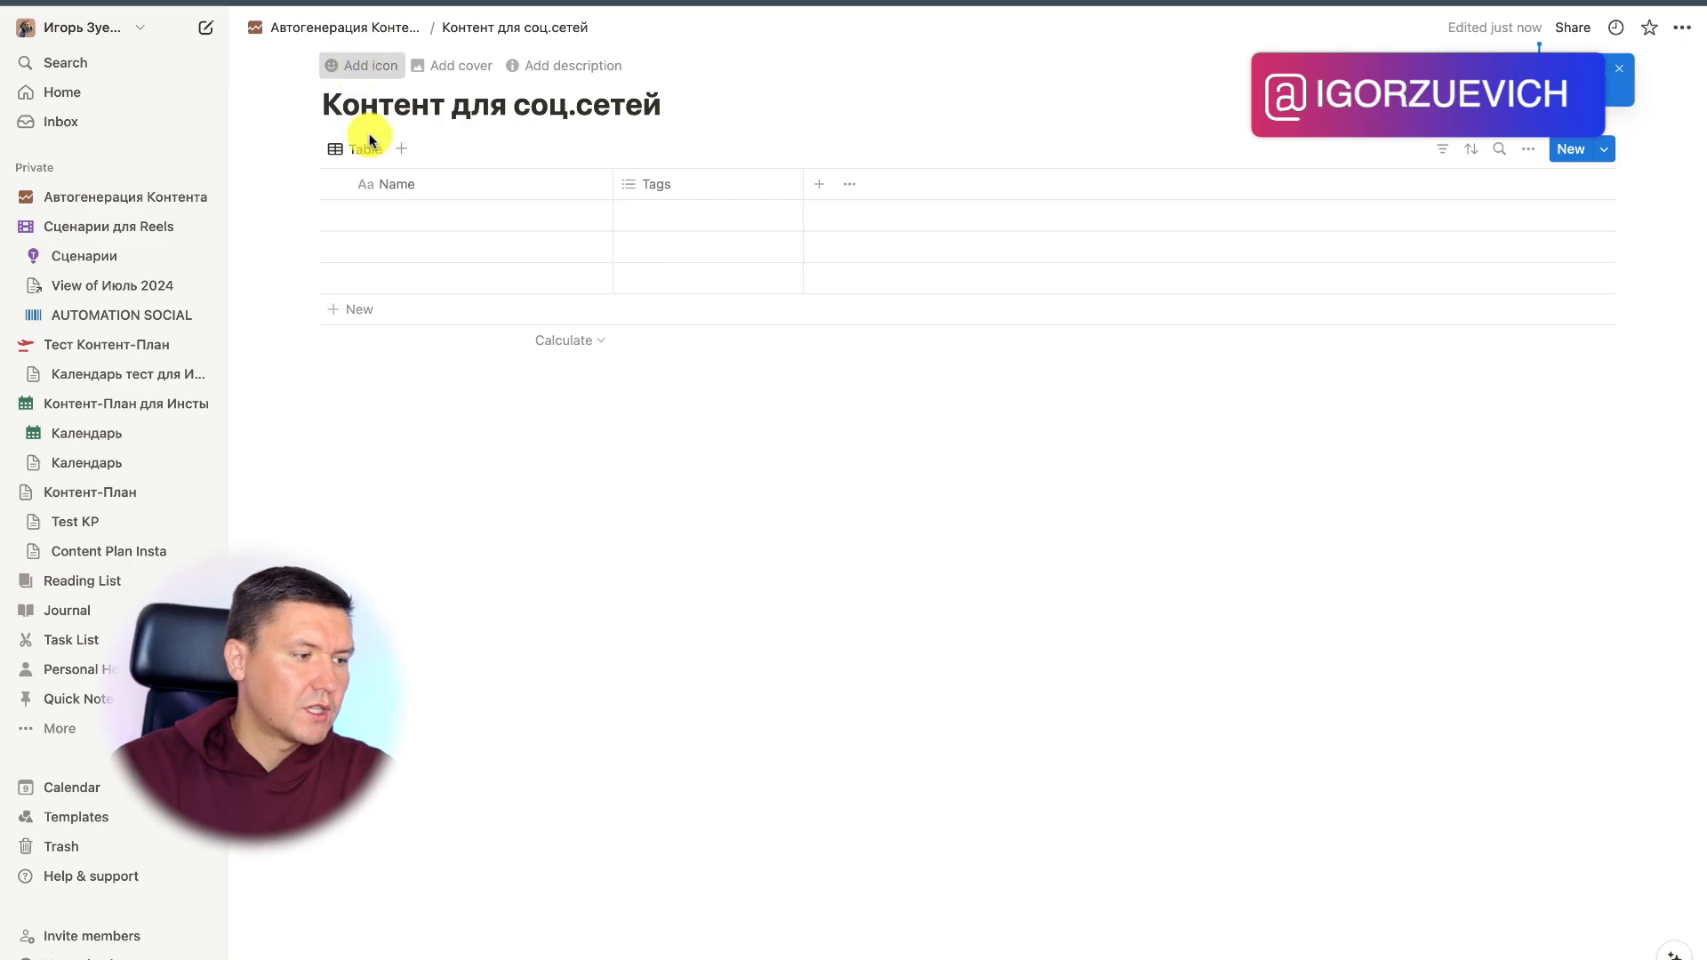
{"action": "left_click", "coordinate": [236, 144]}
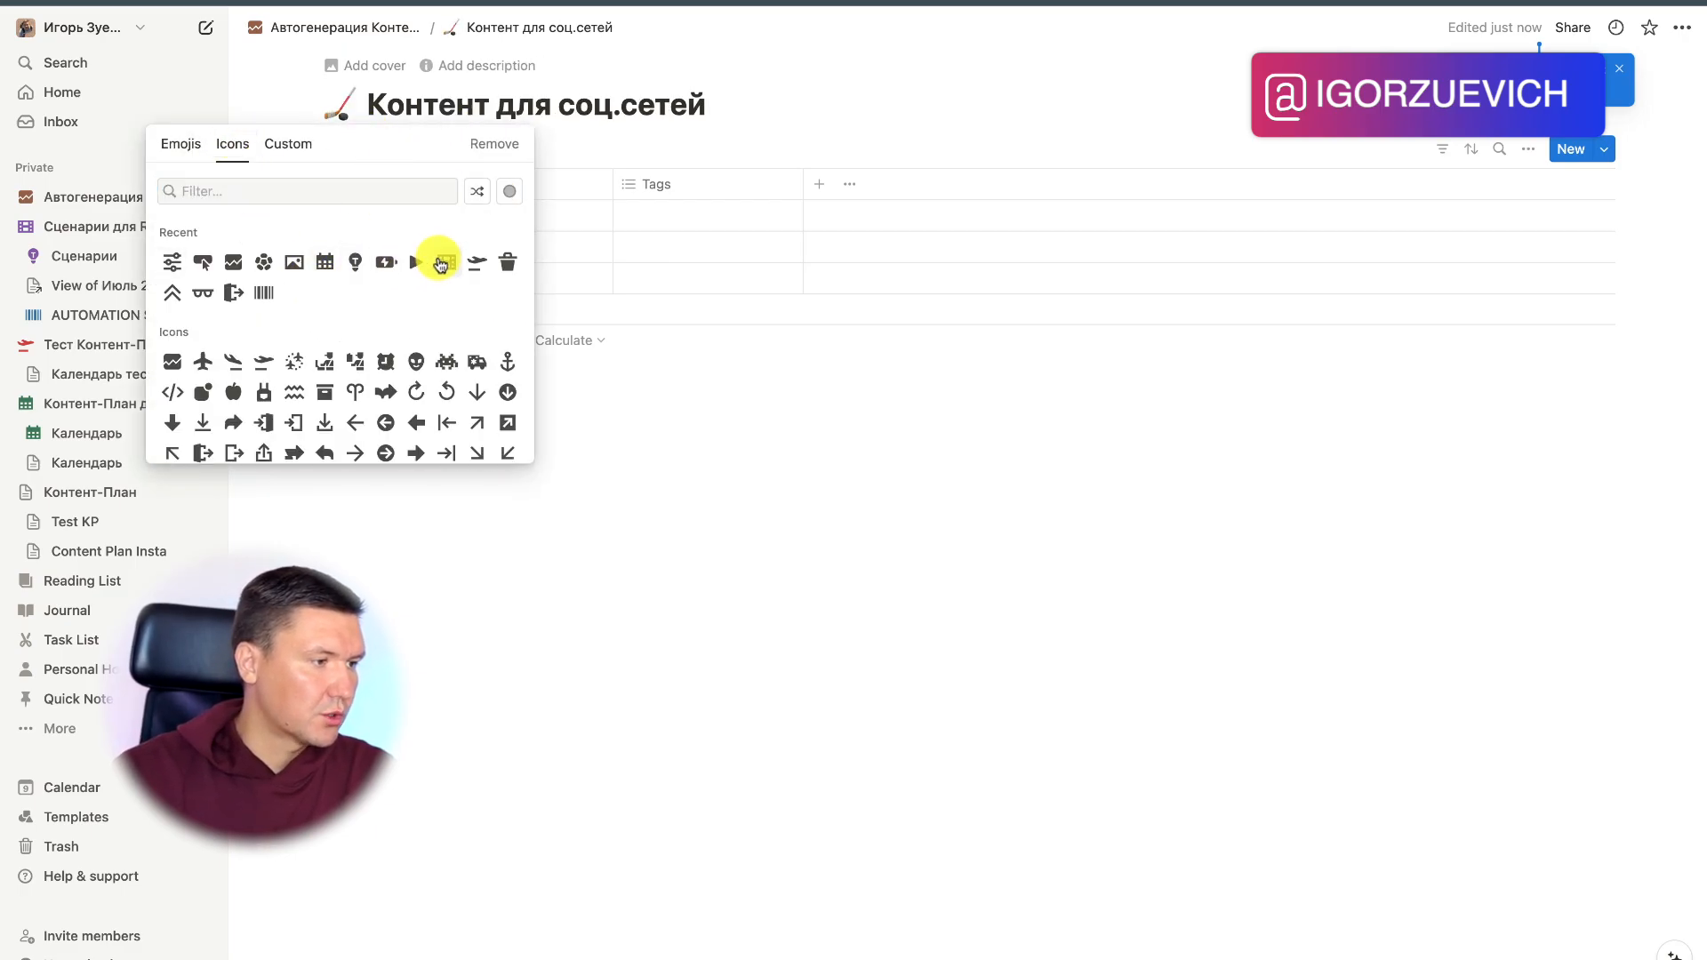
{"action": "left_click", "coordinate": [375, 263]}
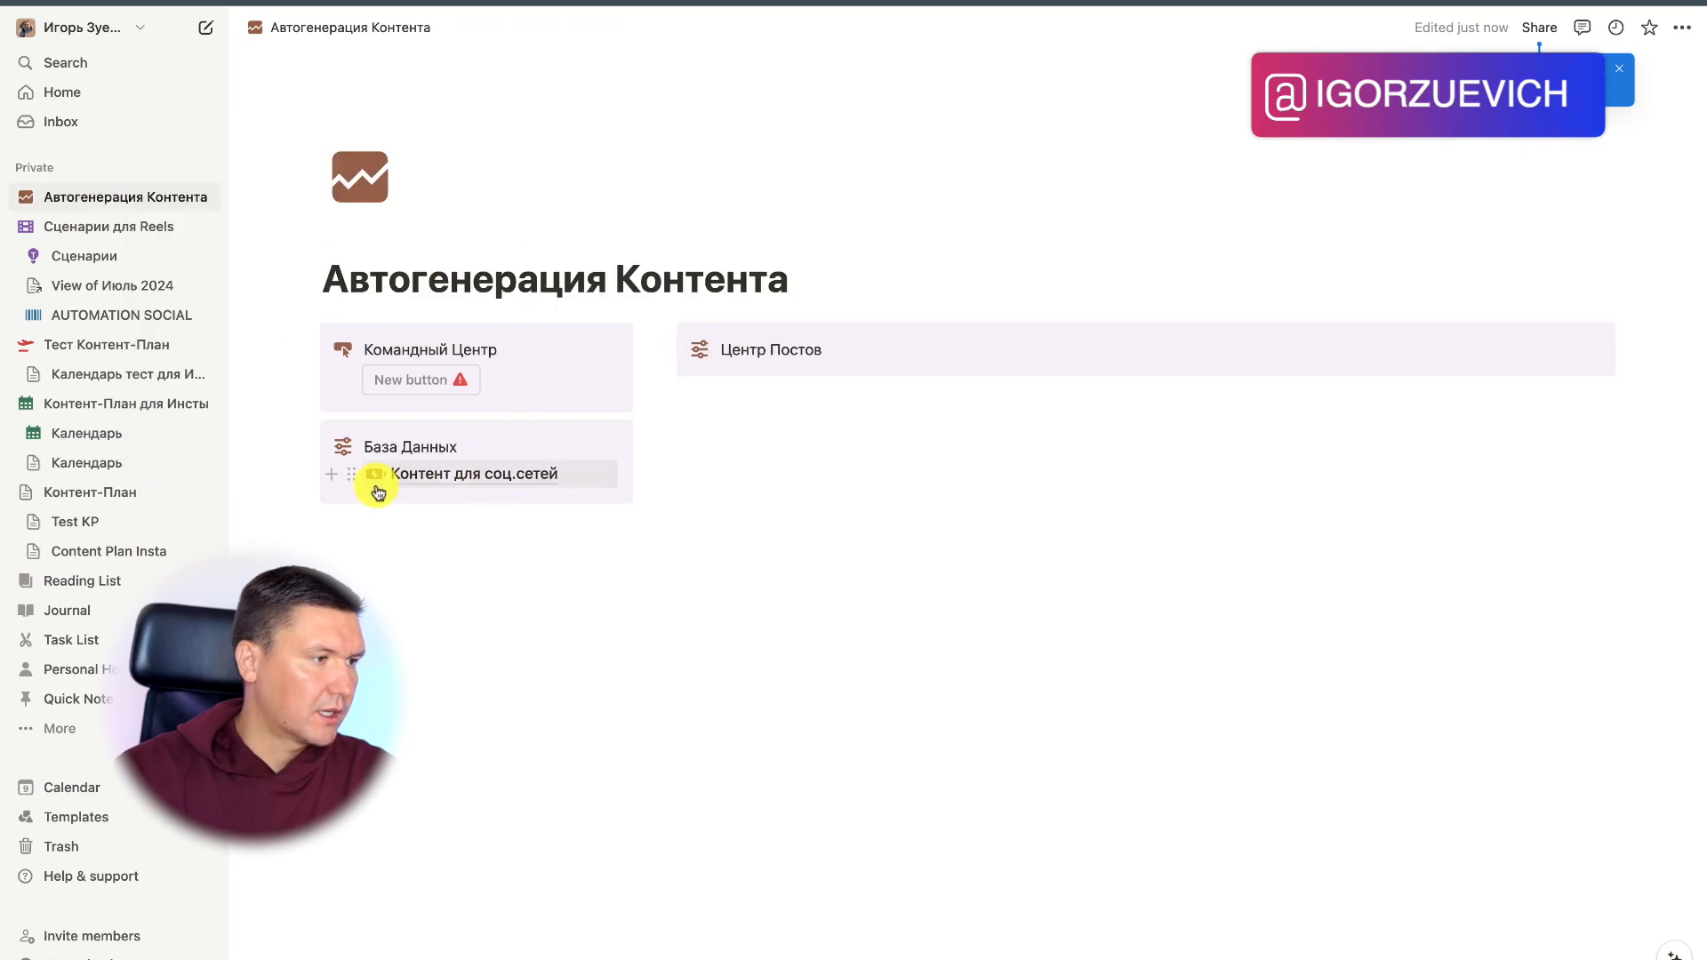
Step: View the unconfigured button's settings and the empty Контент для соц.сетей database table
{"action": "left_click", "coordinate": [418, 380]}
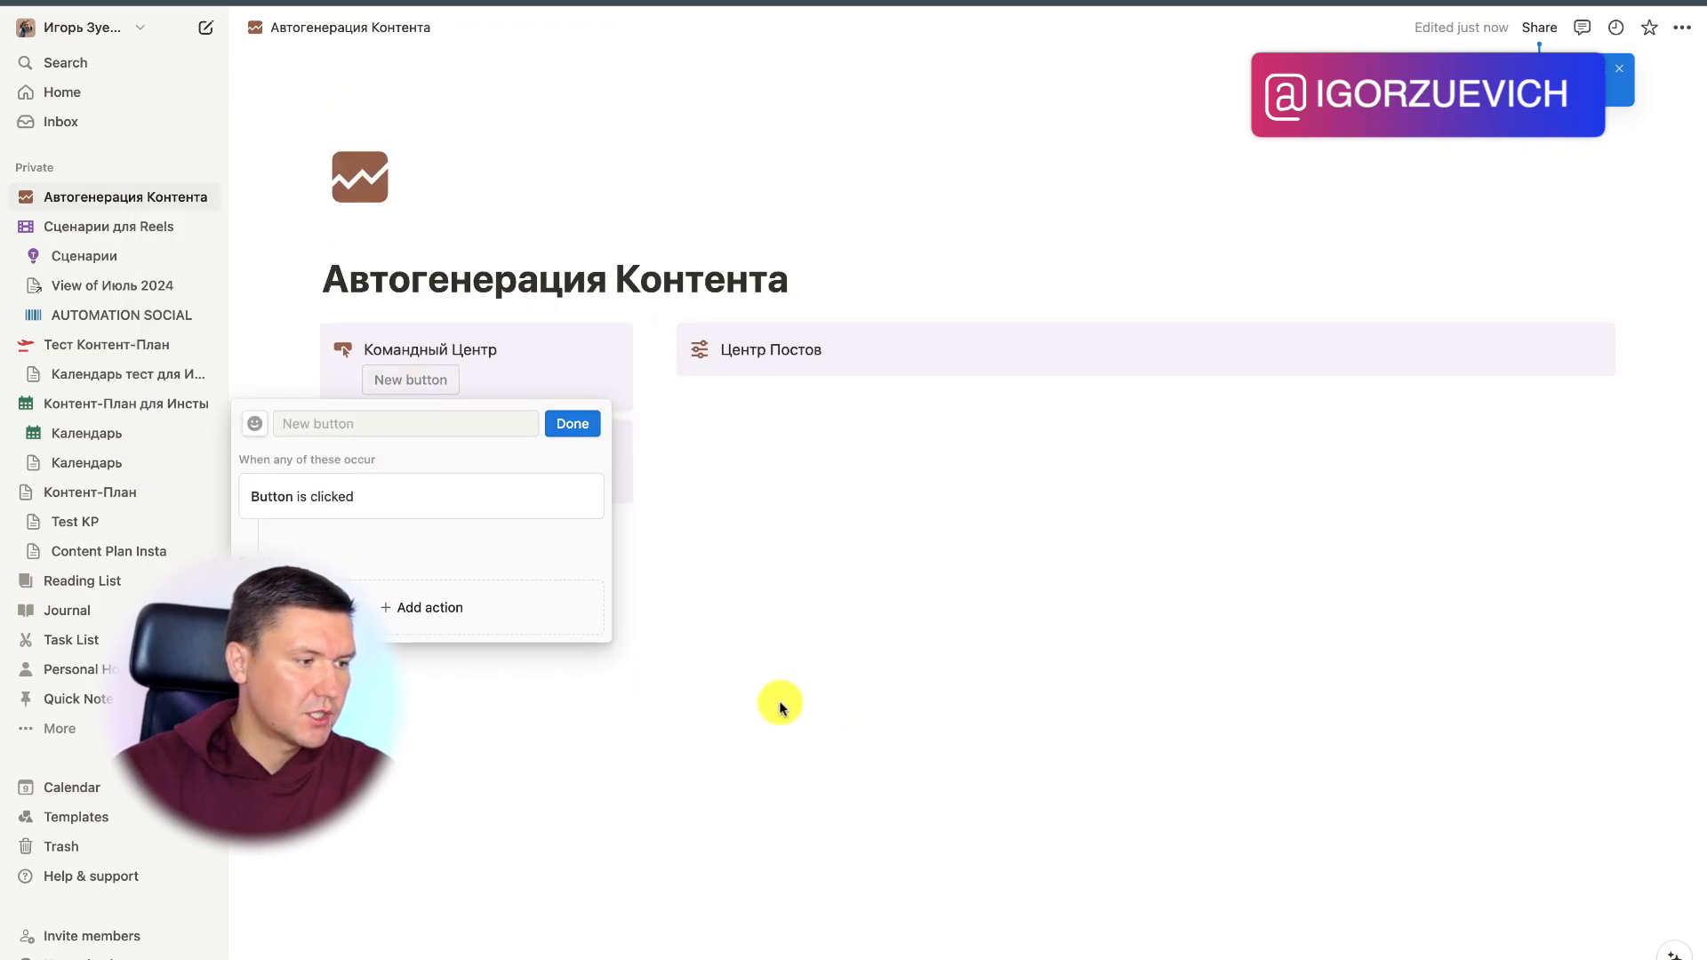
{"action": "left_click", "coordinate": [702, 614]}
{"action": "left_click", "coordinate": [484, 480]}
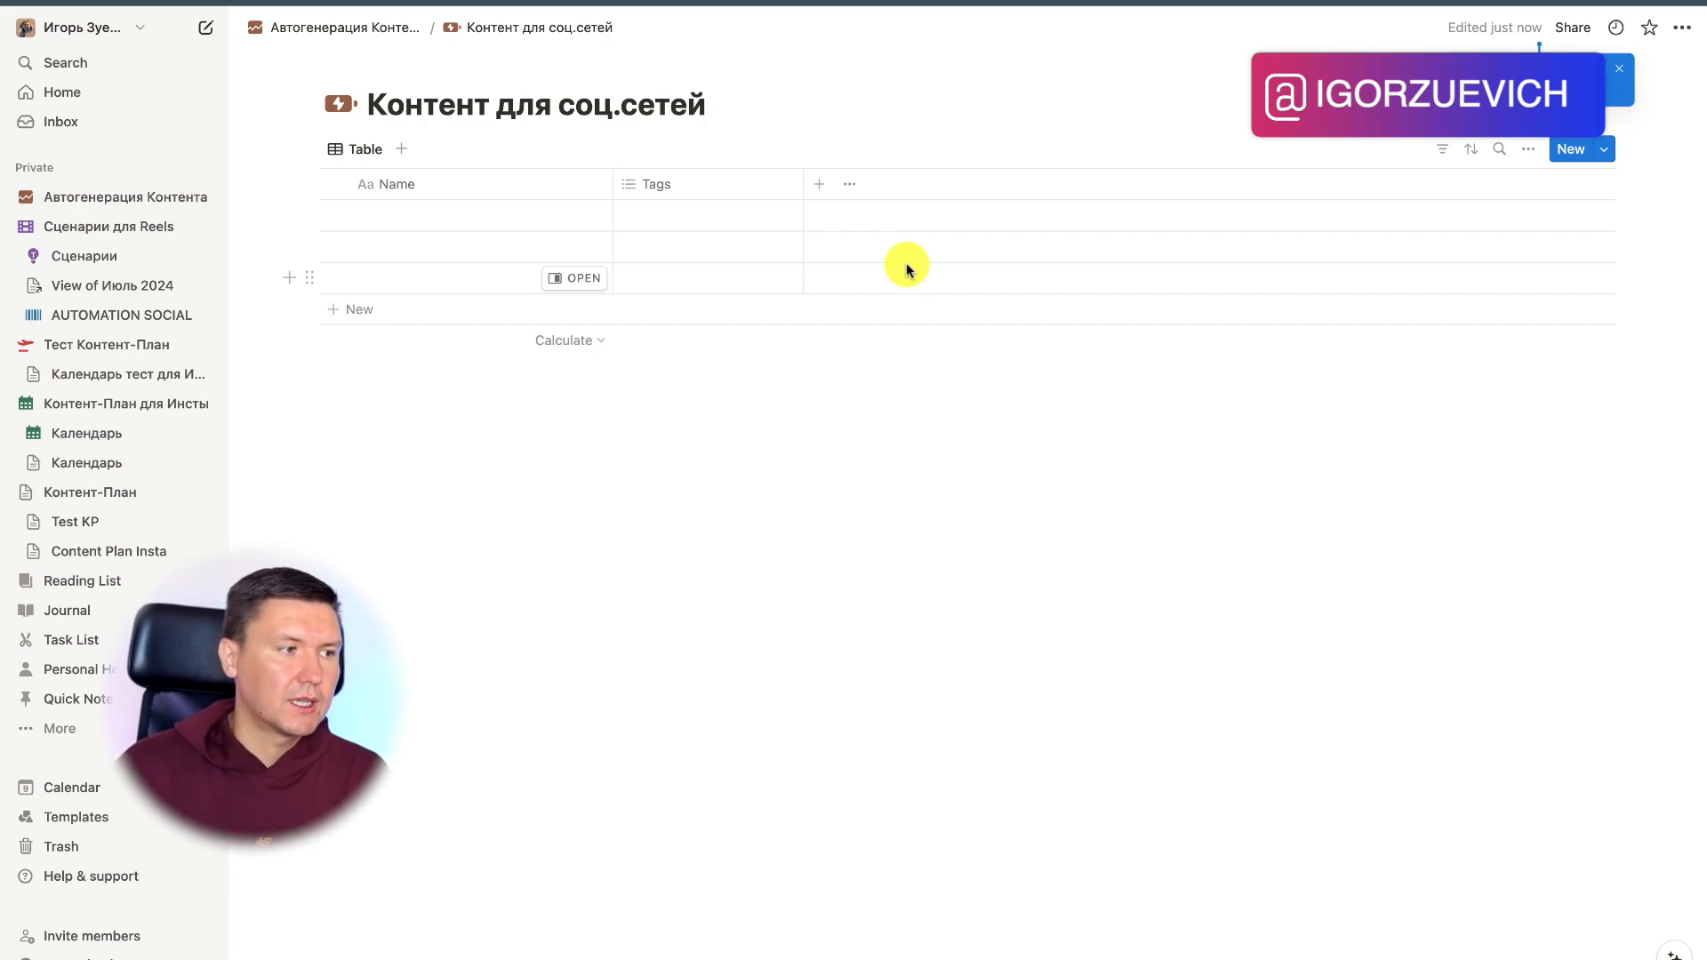
{"action": "left_click", "coordinate": [1086, 267]}
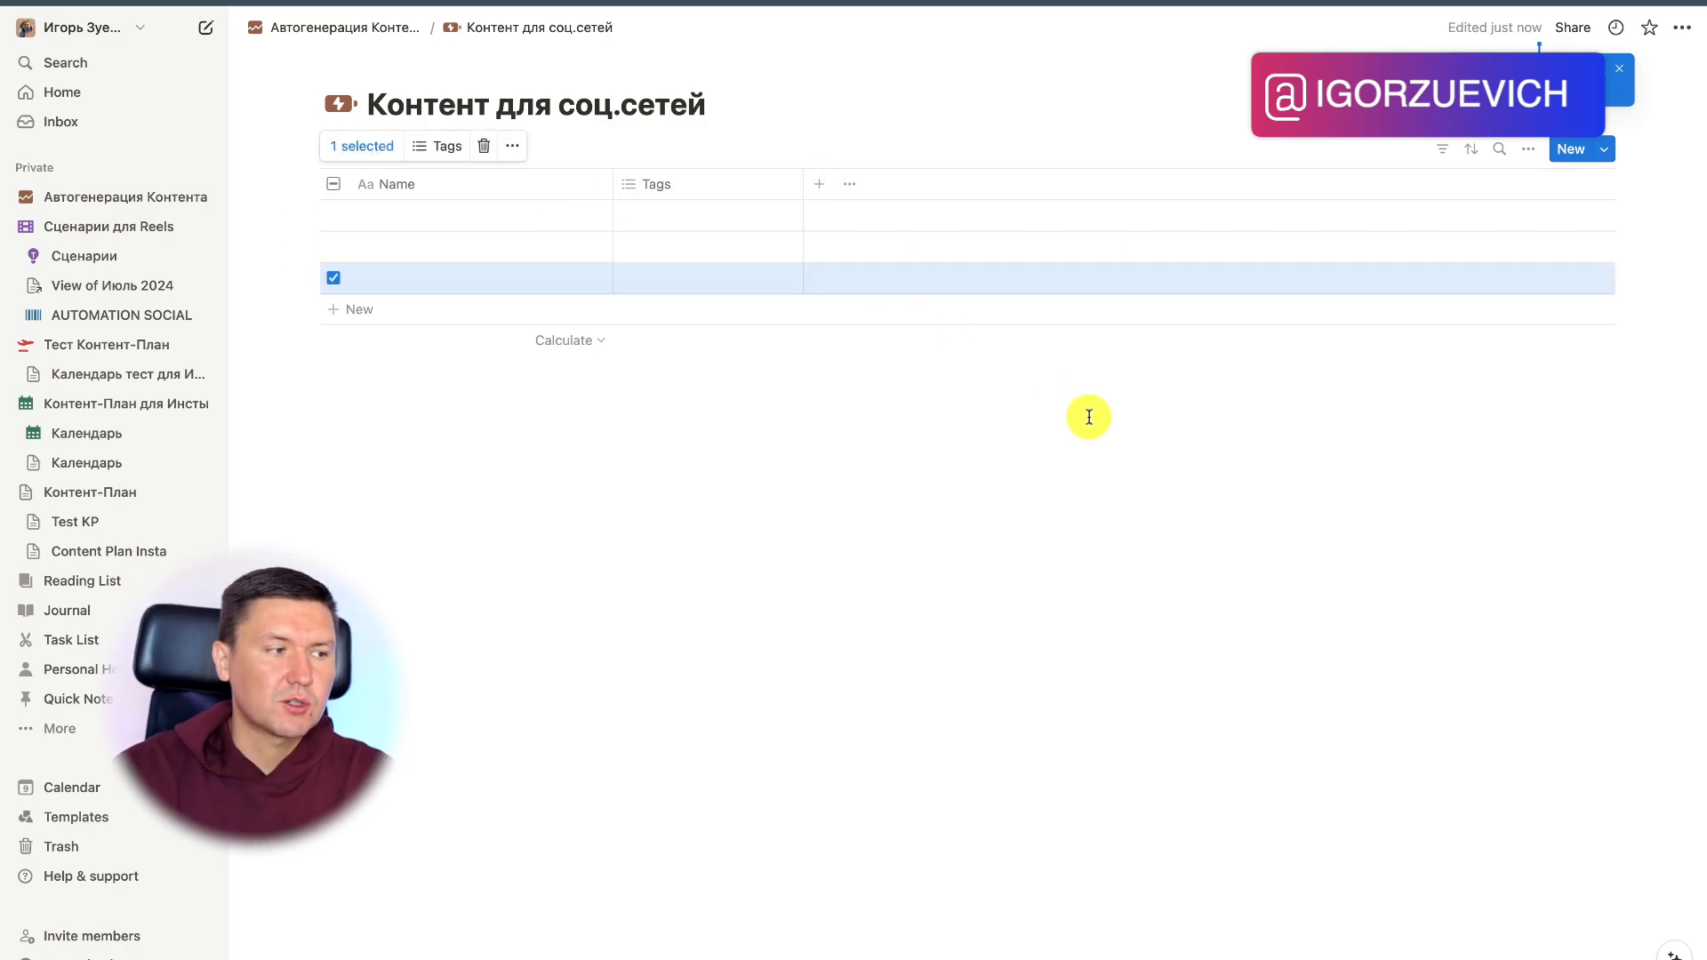
{"action": "left_click", "coordinate": [851, 449]}
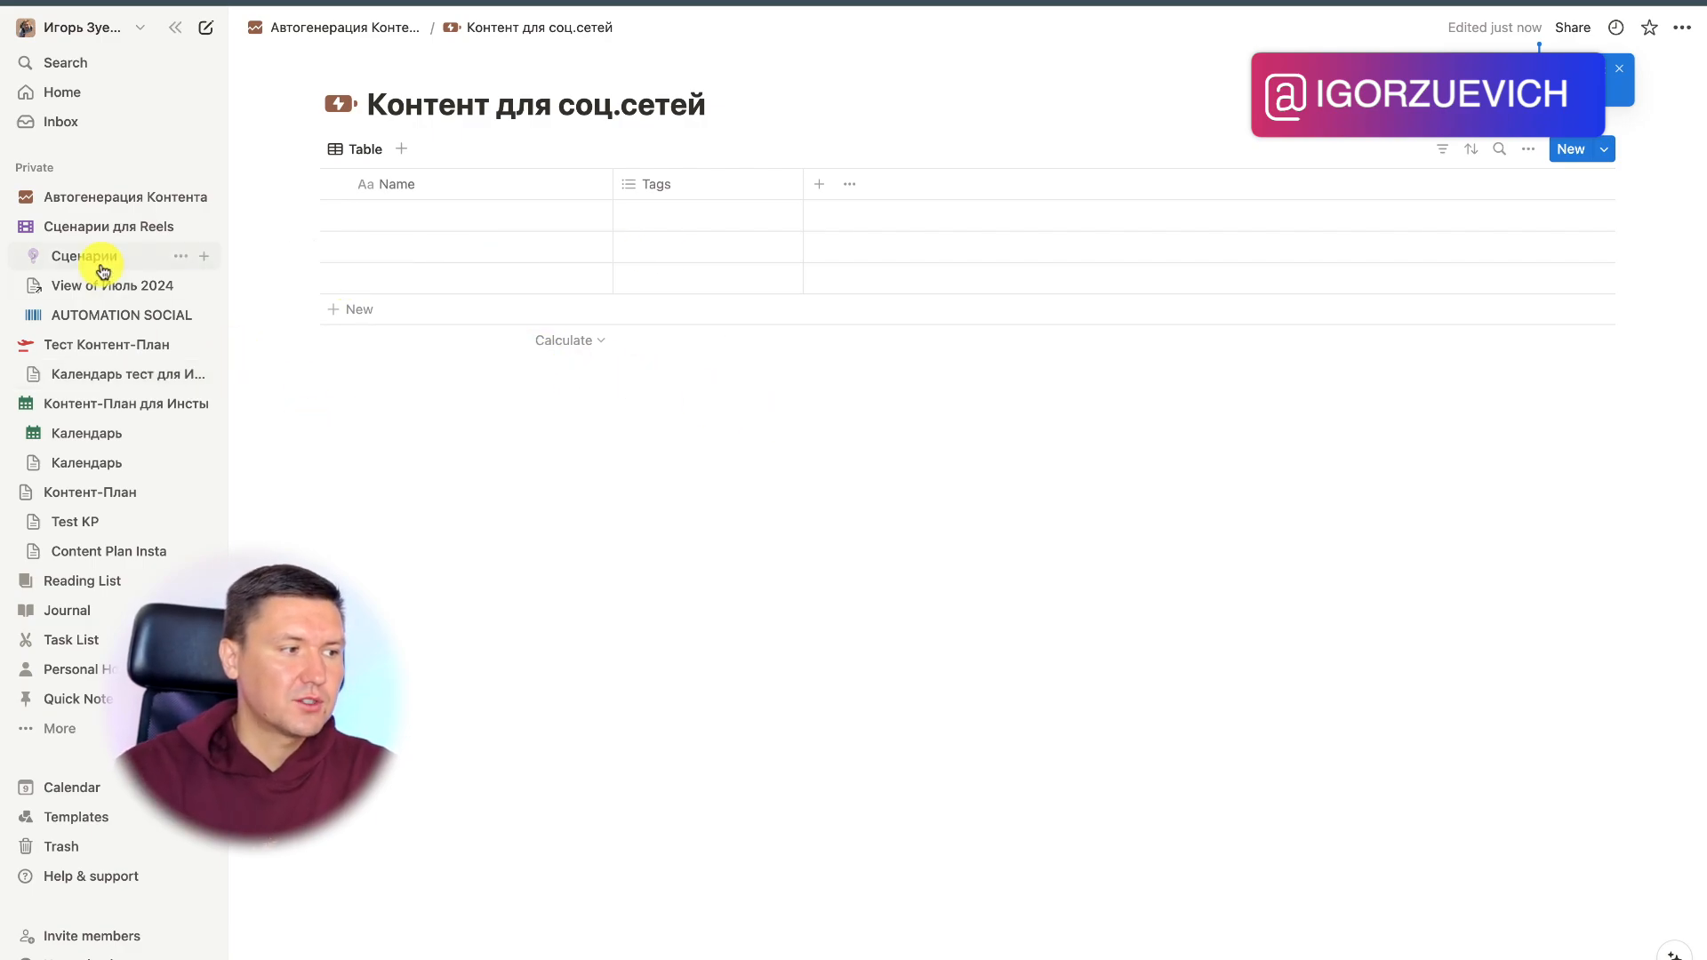
Step: Examine the Сценарии для Reels page layout and compare its calendar's Не снят and Снят views
{"action": "left_click", "coordinate": [85, 227]}
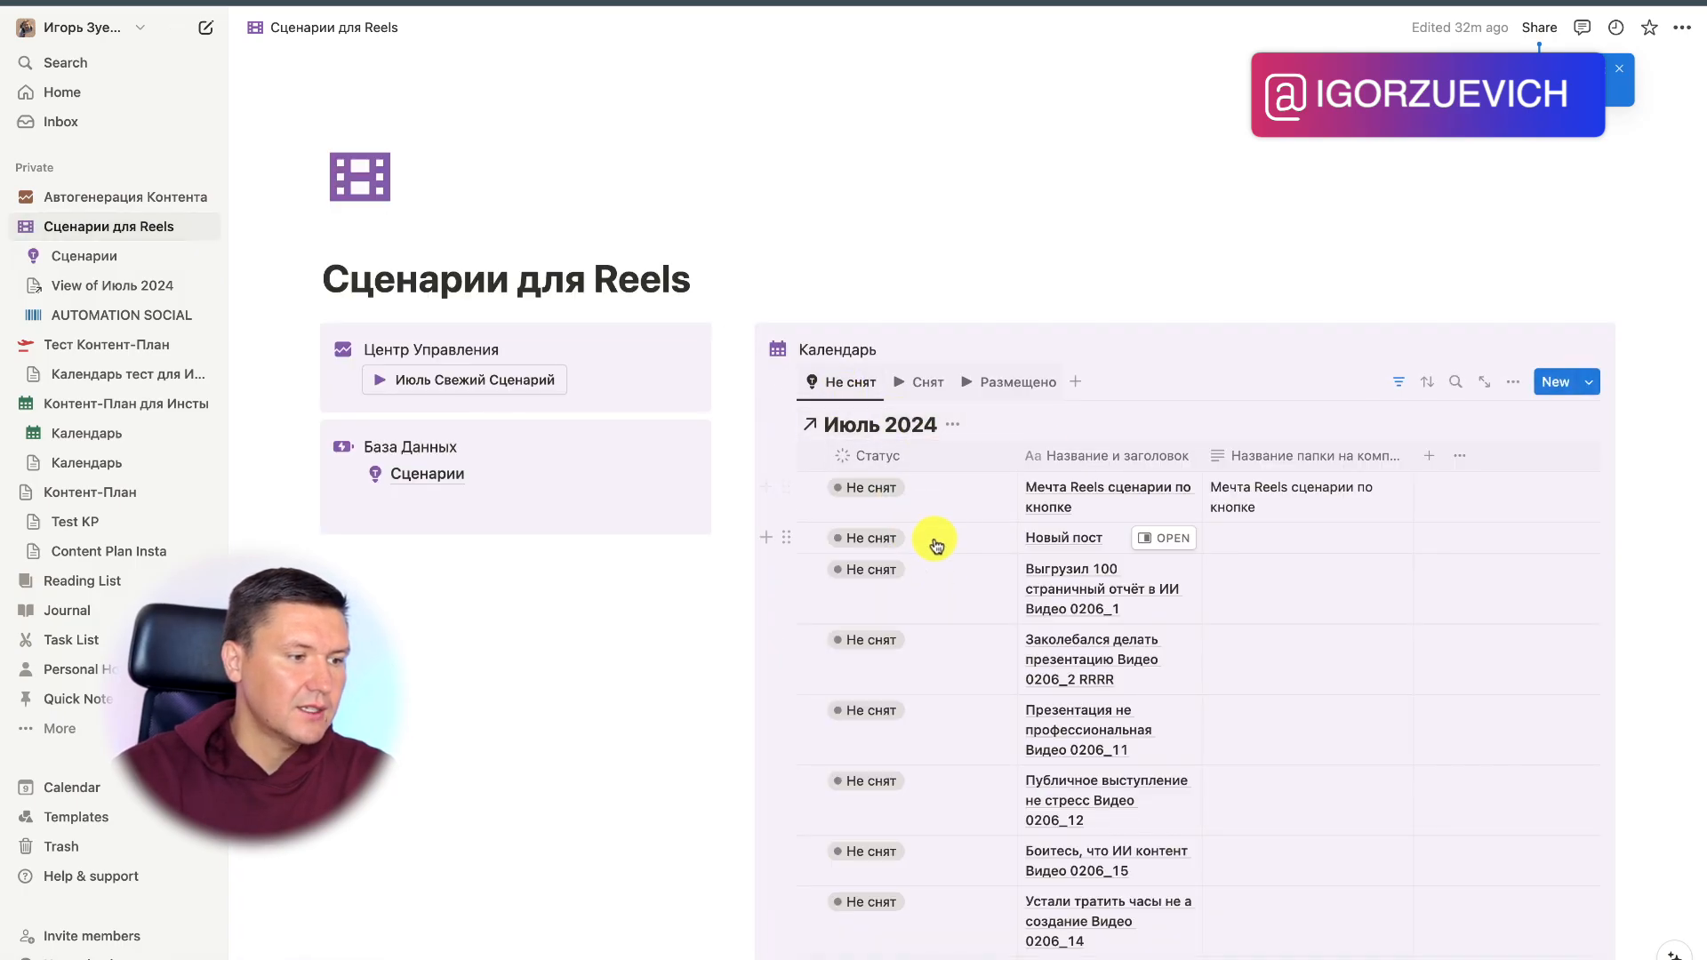
{"action": "scroll", "coordinate": [945, 643], "scroll_direction": "down", "scroll_amount": 4}
{"action": "scroll", "coordinate": [948, 647], "scroll_direction": "up", "scroll_amount": 4}
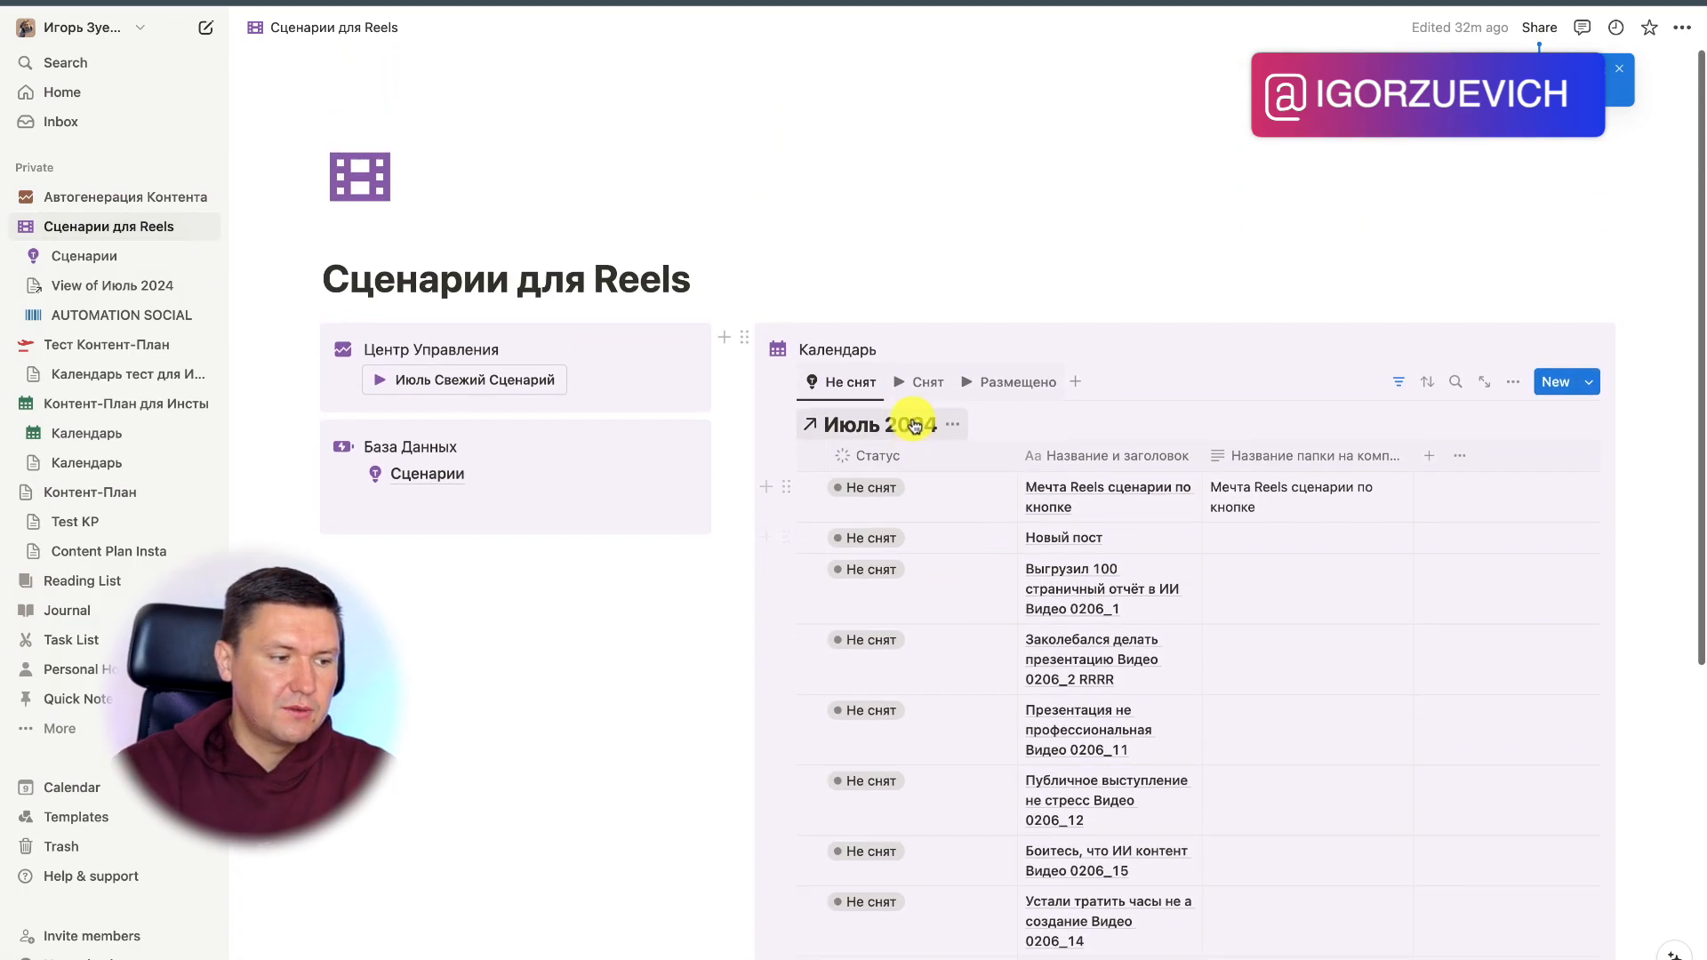
{"action": "left_click", "coordinate": [929, 382]}
{"action": "scroll", "coordinate": [930, 675], "scroll_direction": "down", "scroll_amount": 4}
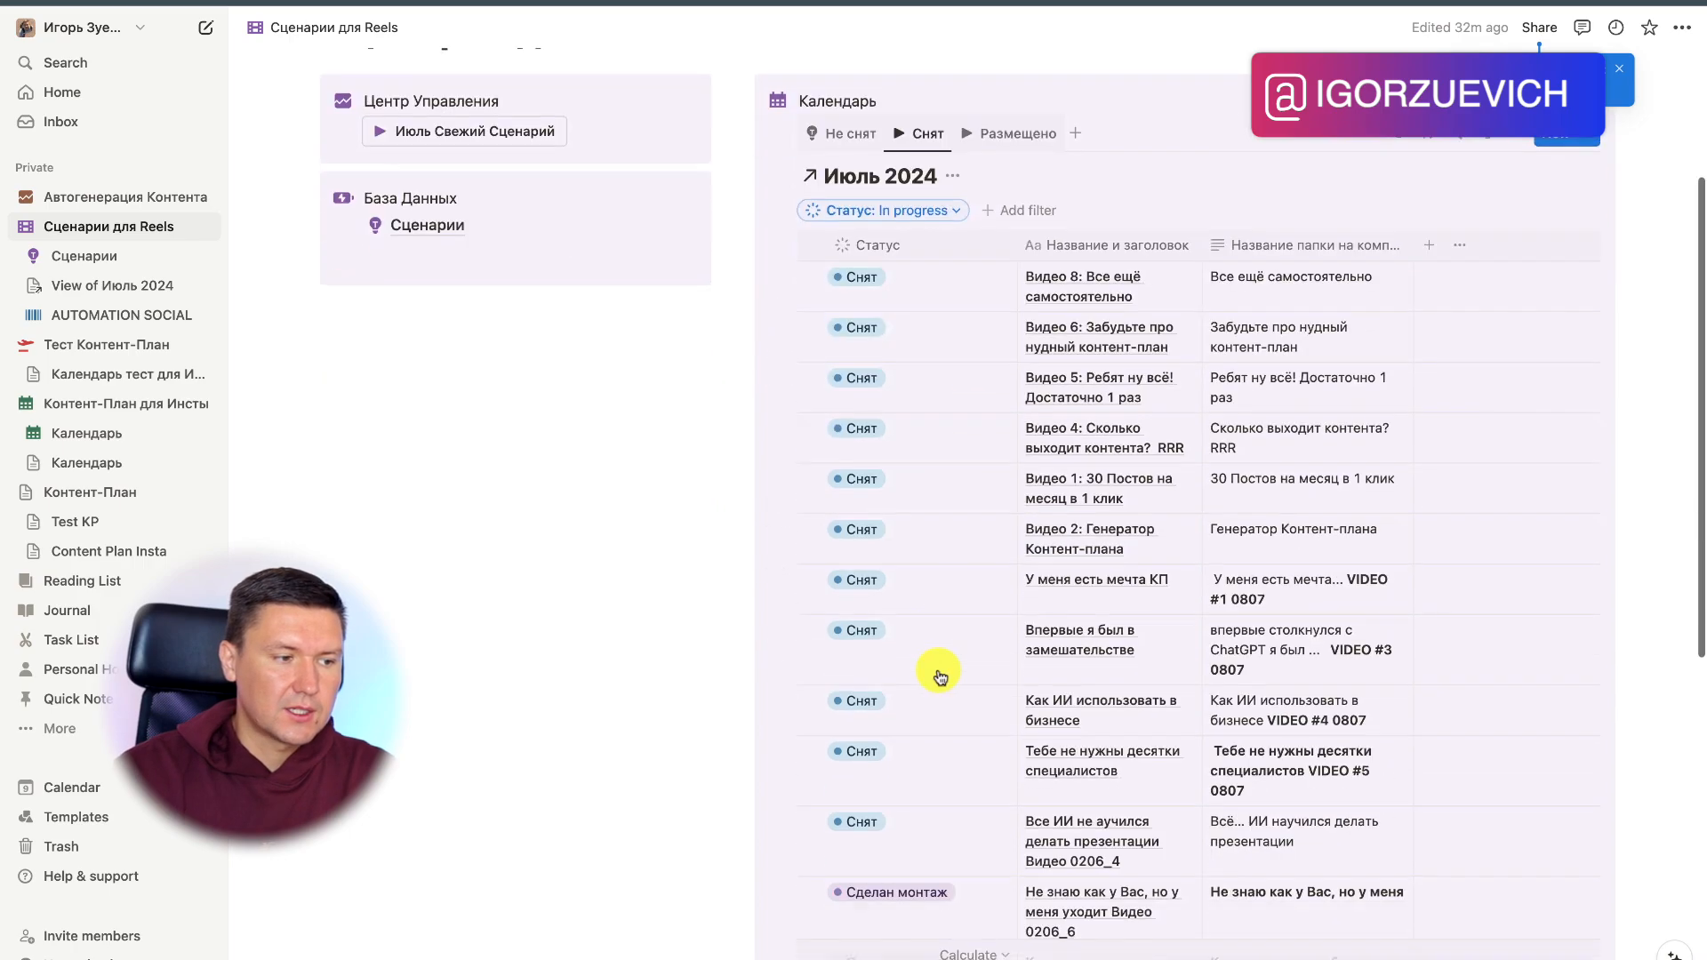
{"action": "scroll", "coordinate": [961, 637], "scroll_direction": "up", "scroll_amount": 4}
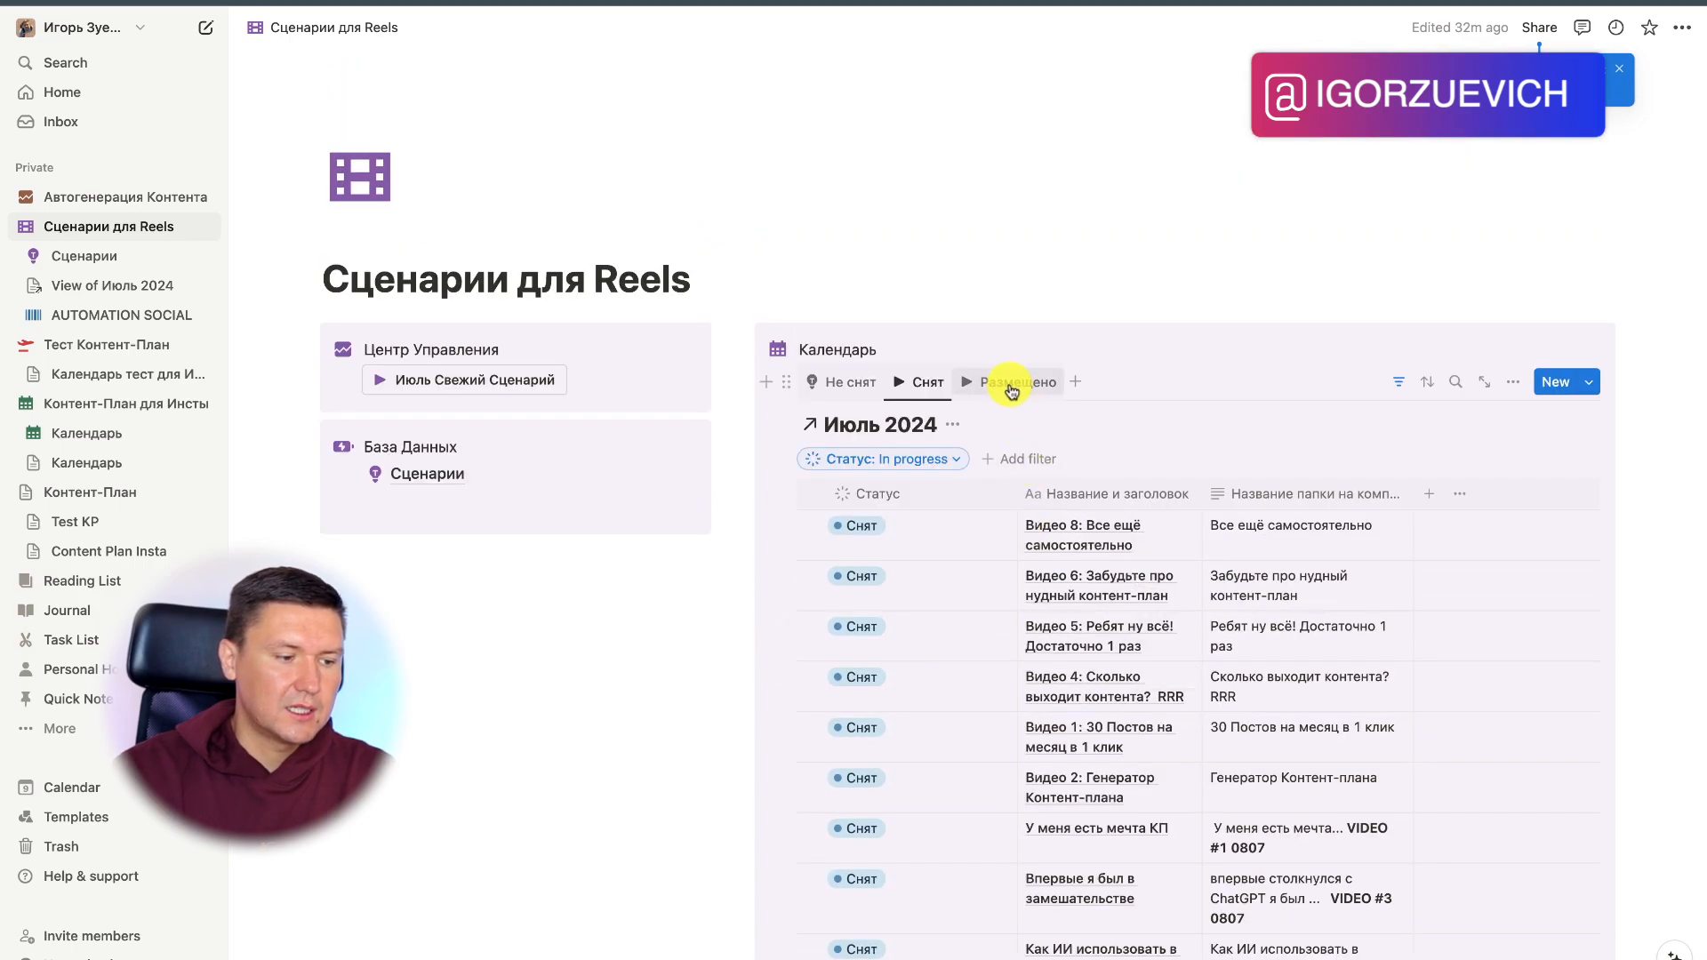
{"action": "left_click", "coordinate": [850, 382]}
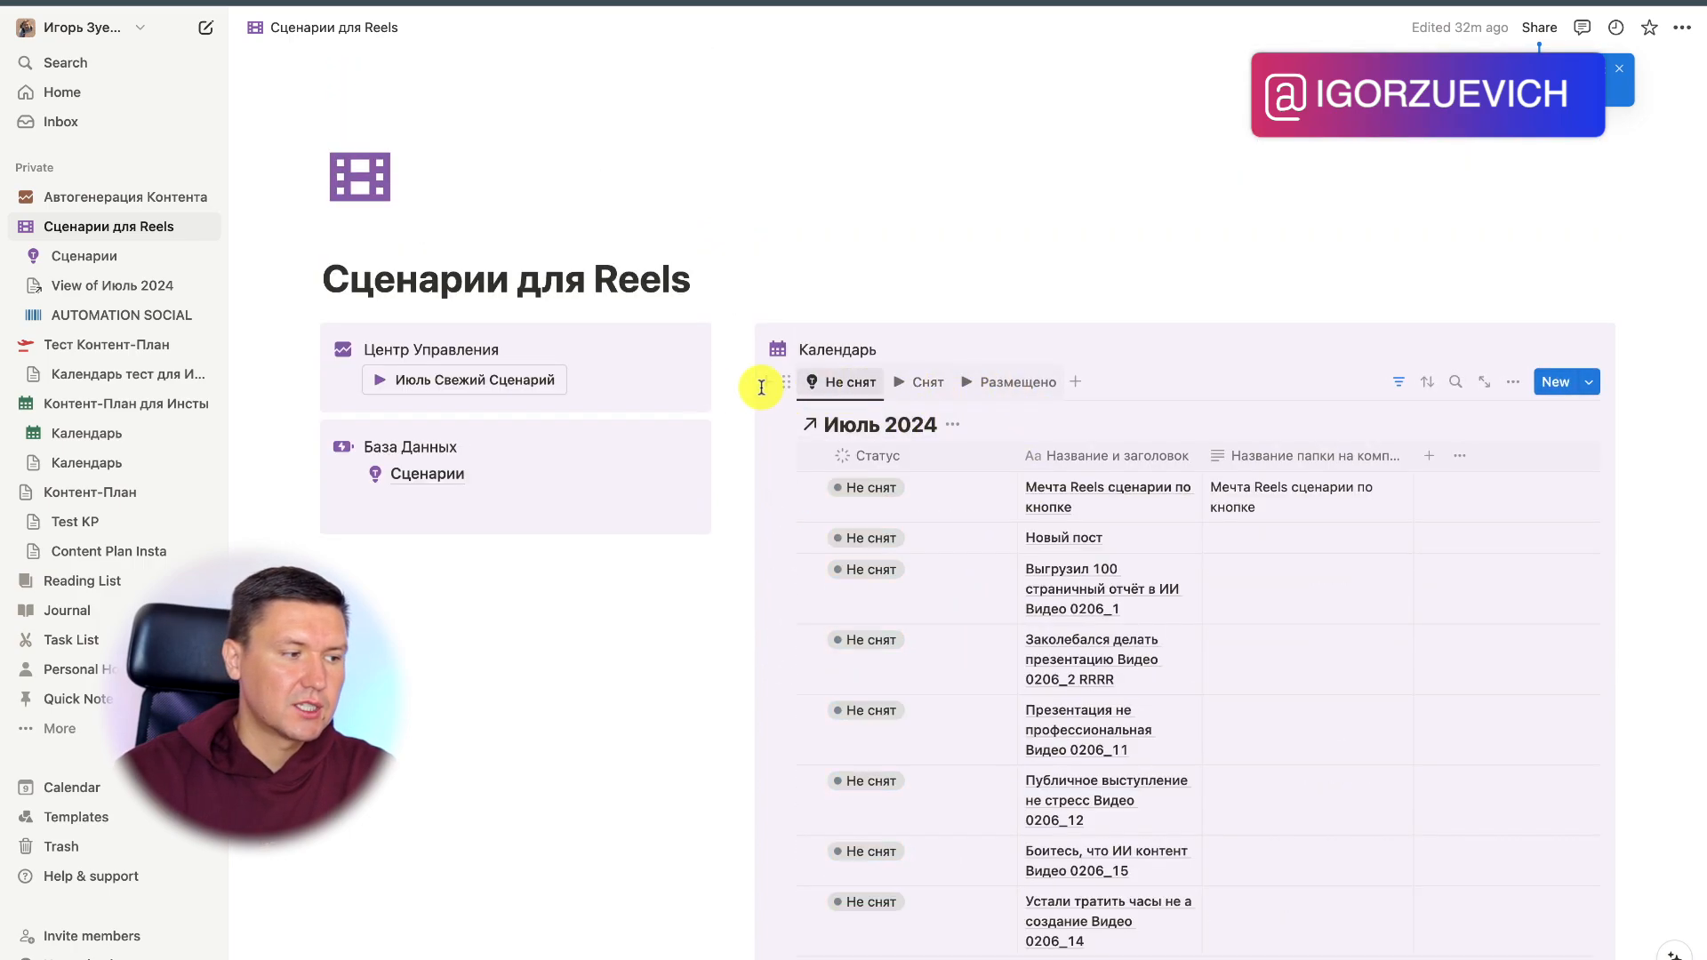
Step: Examine the Сценарии database's Календарь съёмки, Календарь публикаций and Июль 2024 views, and return to the Сценарии для Reels page
{"action": "left_click", "coordinate": [416, 474]}
{"action": "left_click", "coordinate": [396, 432]}
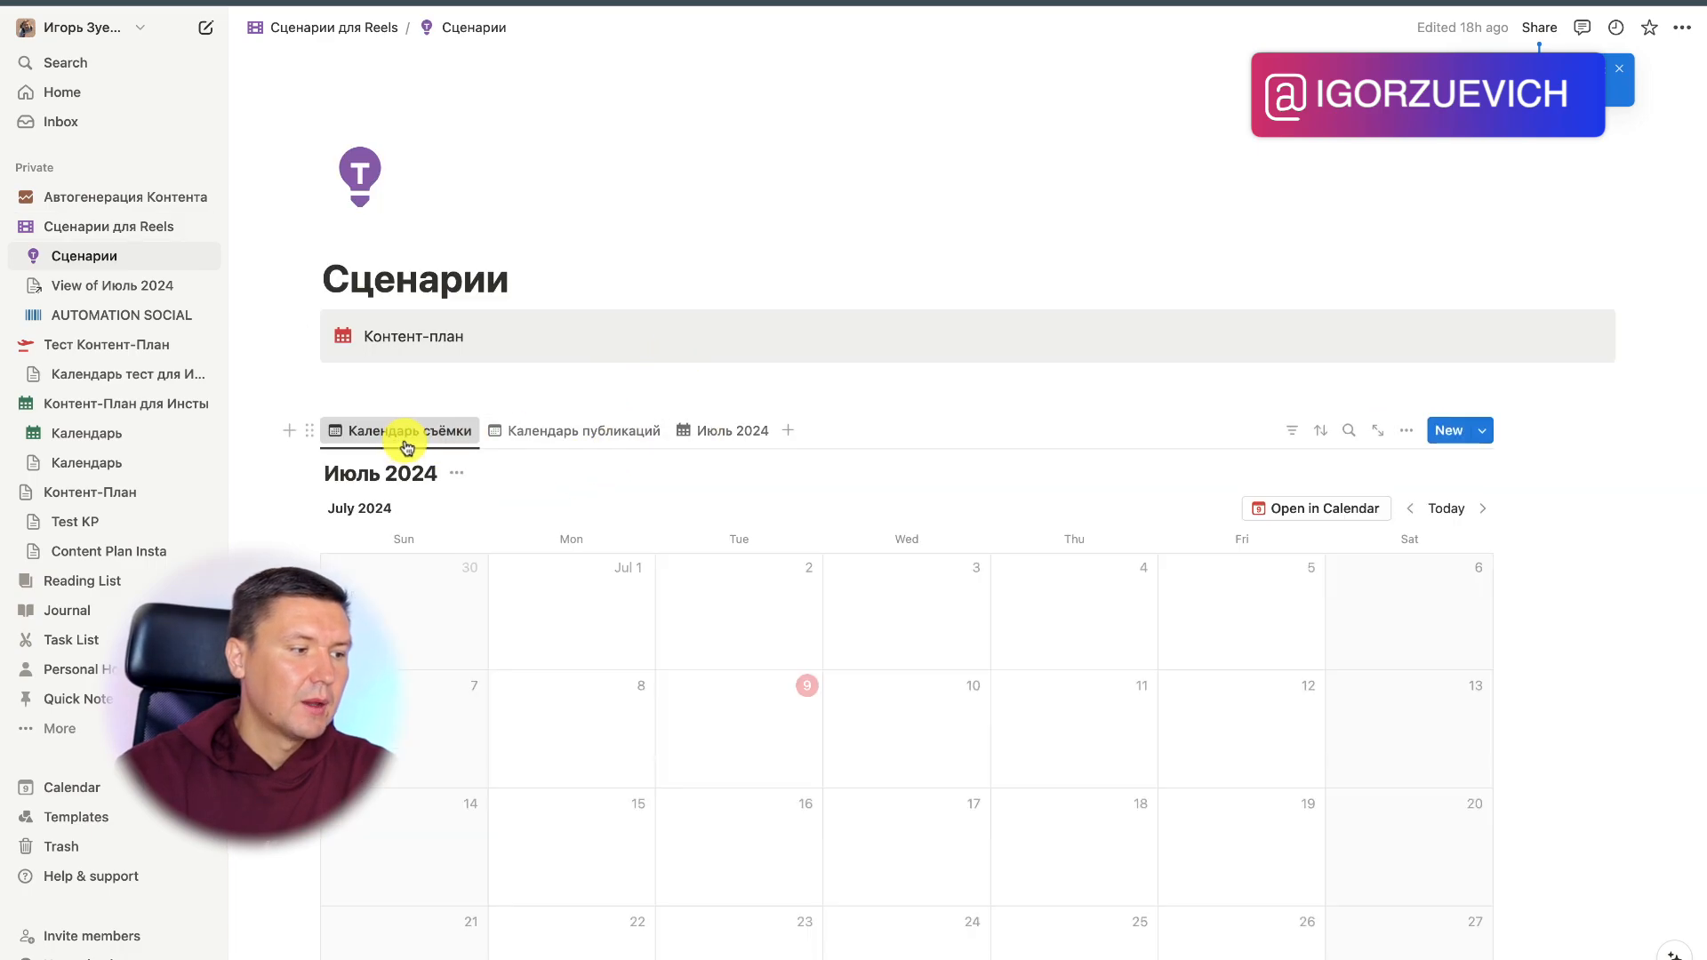
{"action": "scroll", "coordinate": [1022, 395], "scroll_direction": "down", "scroll_amount": 3}
{"action": "scroll", "coordinate": [1023, 395], "scroll_direction": "down", "scroll_amount": 1}
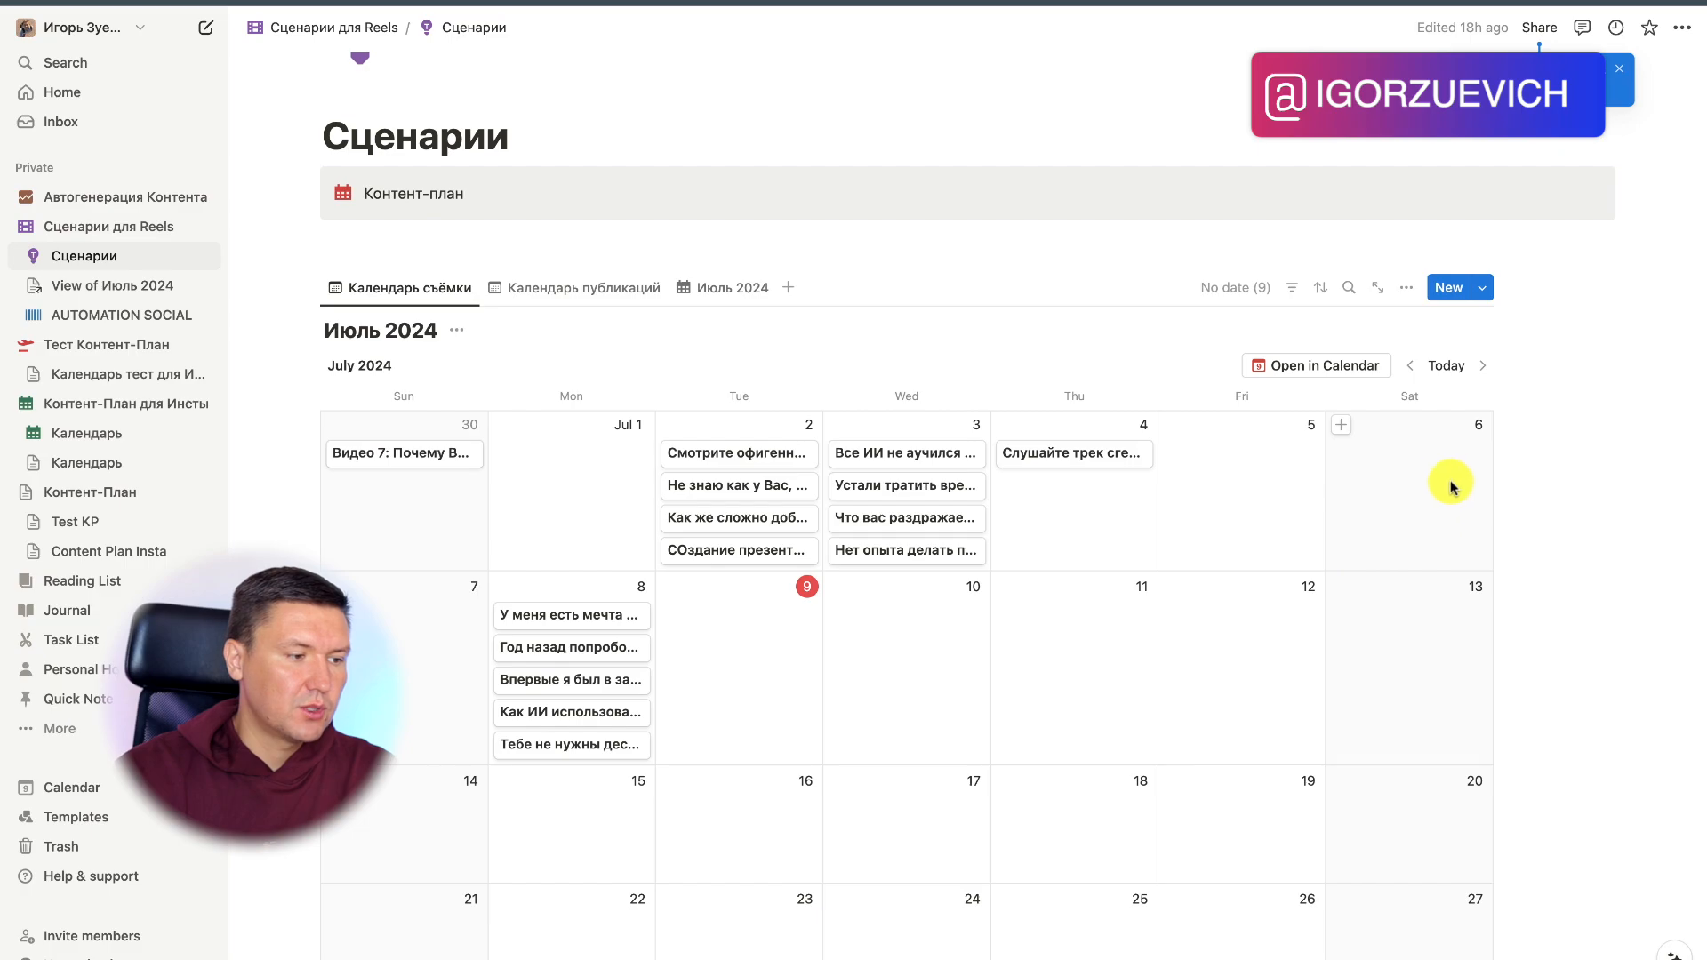
{"action": "left_click", "coordinate": [579, 289]}
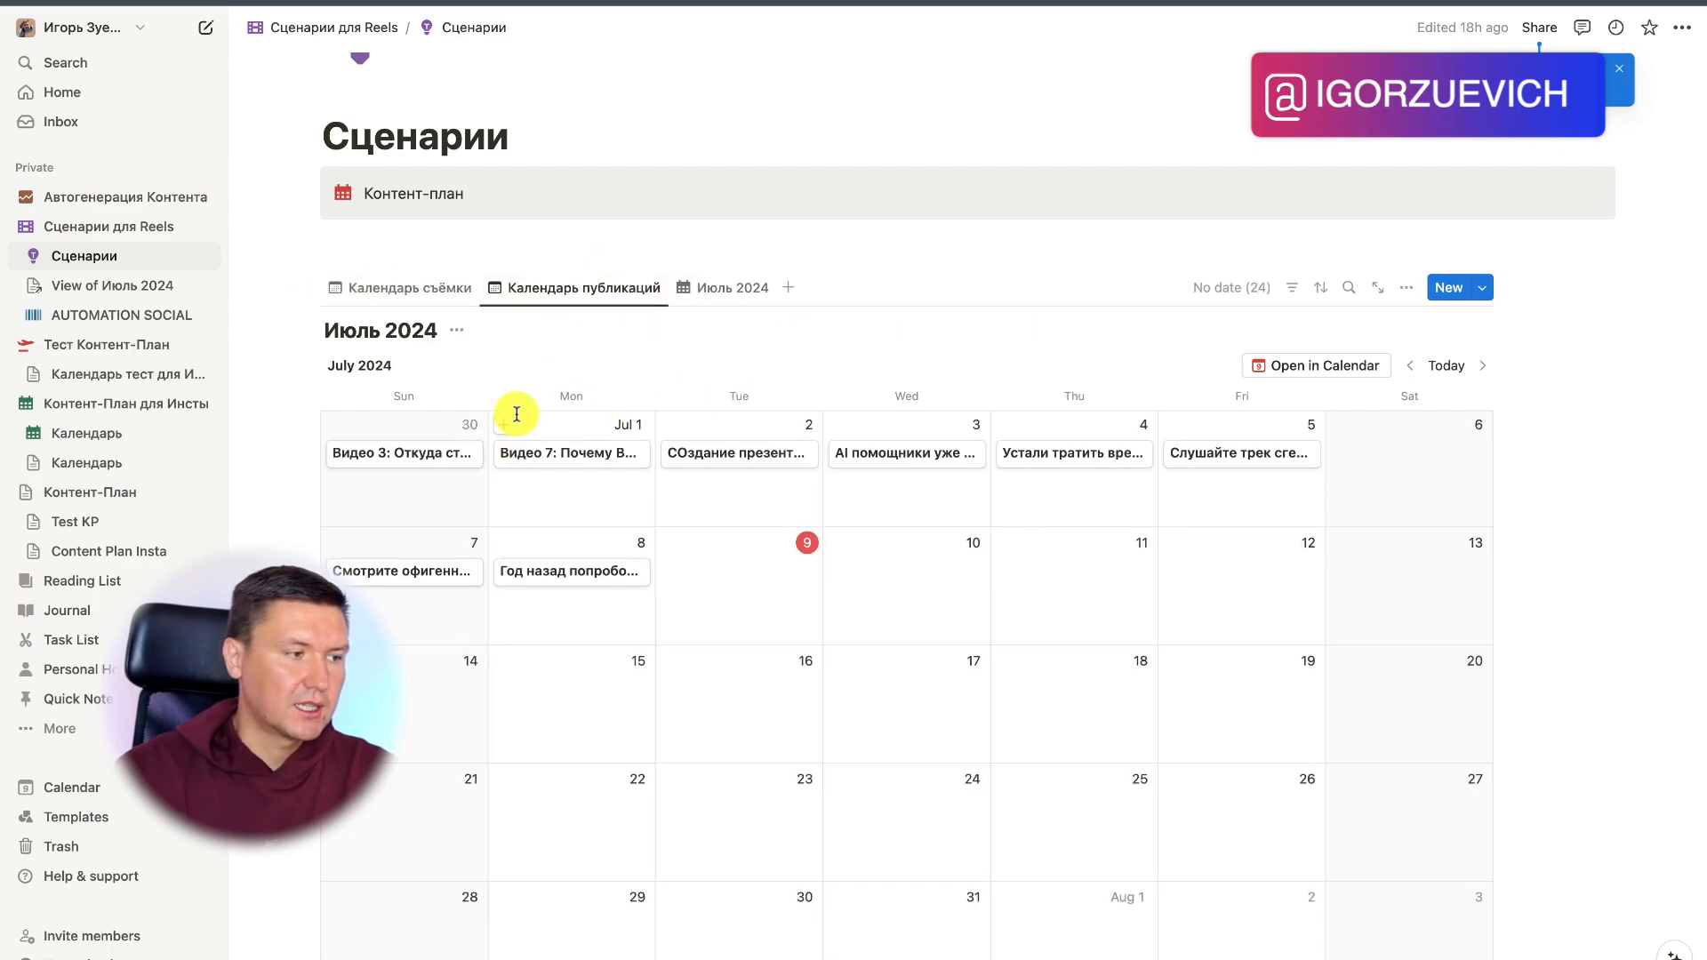
{"action": "left_click", "coordinate": [742, 287]}
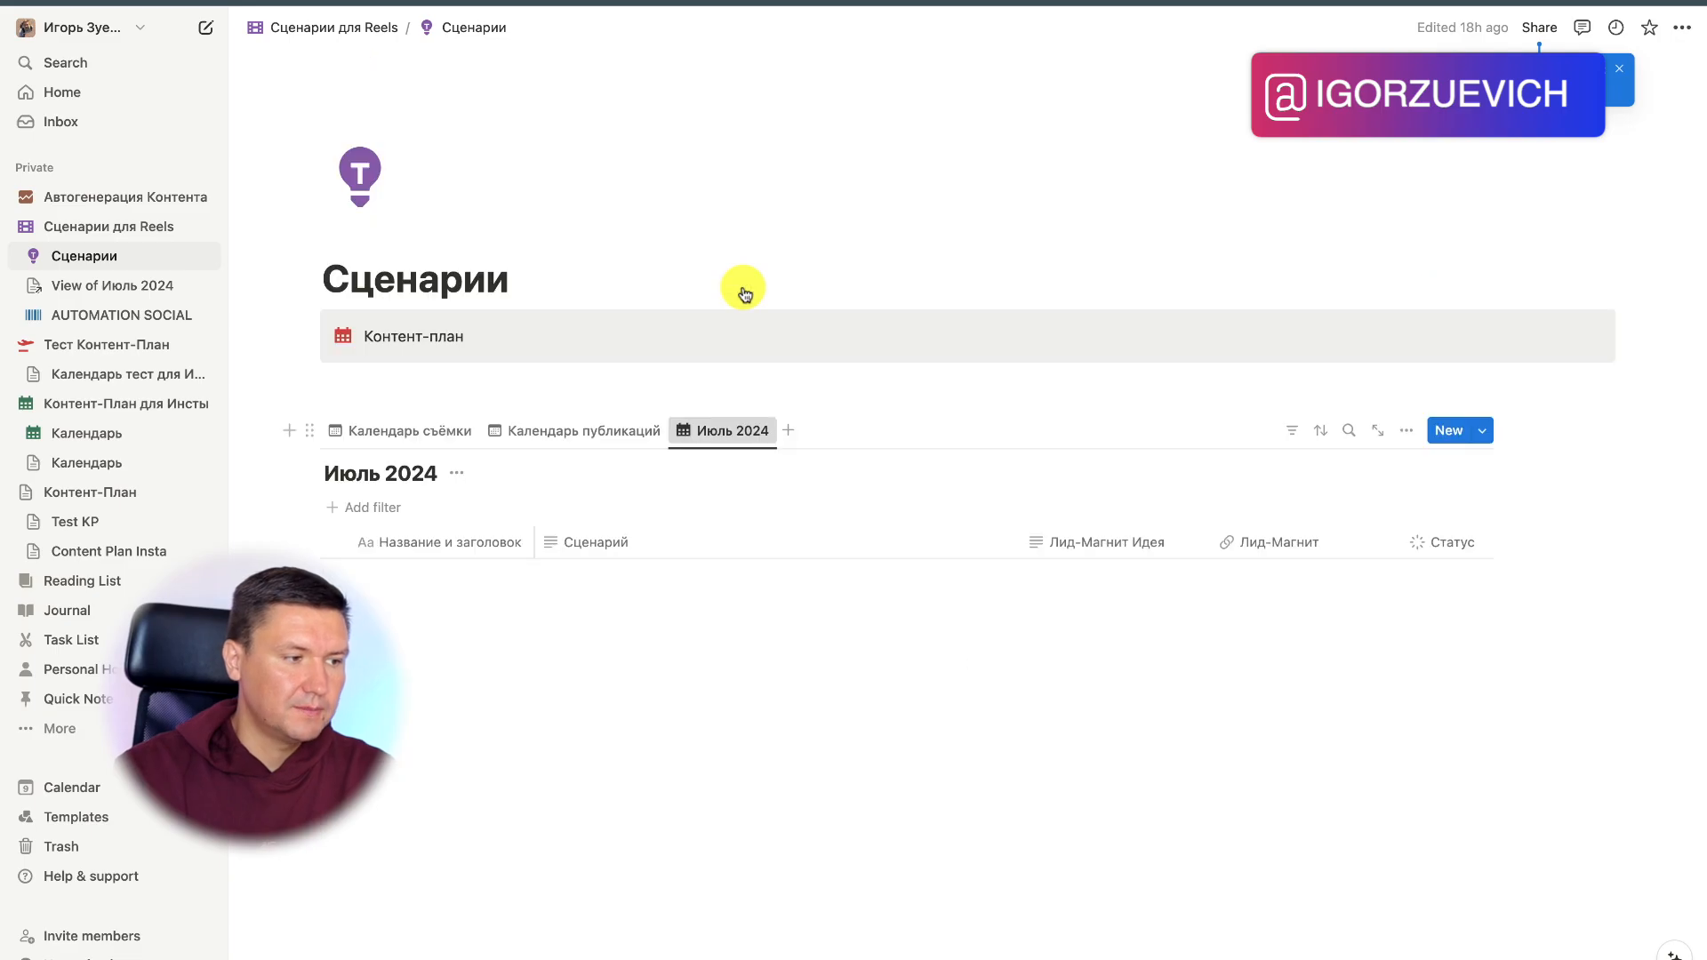
{"action": "scroll", "coordinate": [983, 457], "scroll_direction": "down", "scroll_amount": 10}
{"action": "scroll", "coordinate": [985, 462], "scroll_direction": "down", "scroll_amount": 5}
{"action": "scroll", "coordinate": [986, 462], "scroll_direction": "up", "scroll_amount": 20}
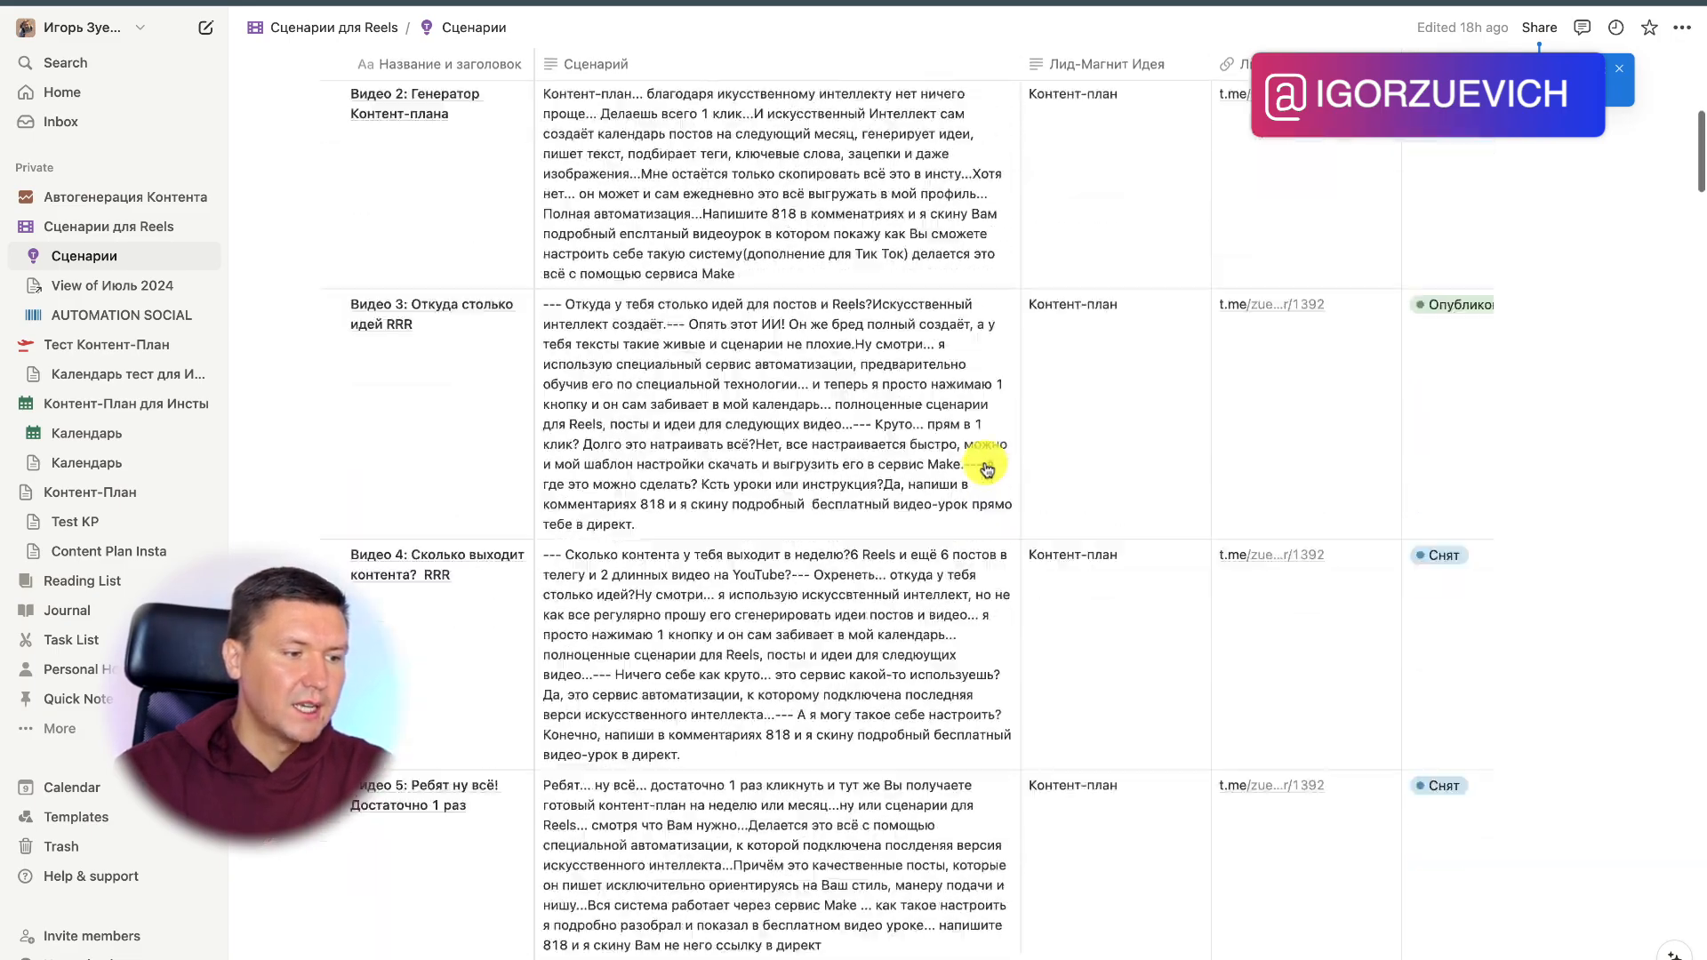
{"action": "key", "text": "super+bracketleft"}
{"action": "scroll", "coordinate": [987, 467], "scroll_direction": "up", "scroll_amount": 3}
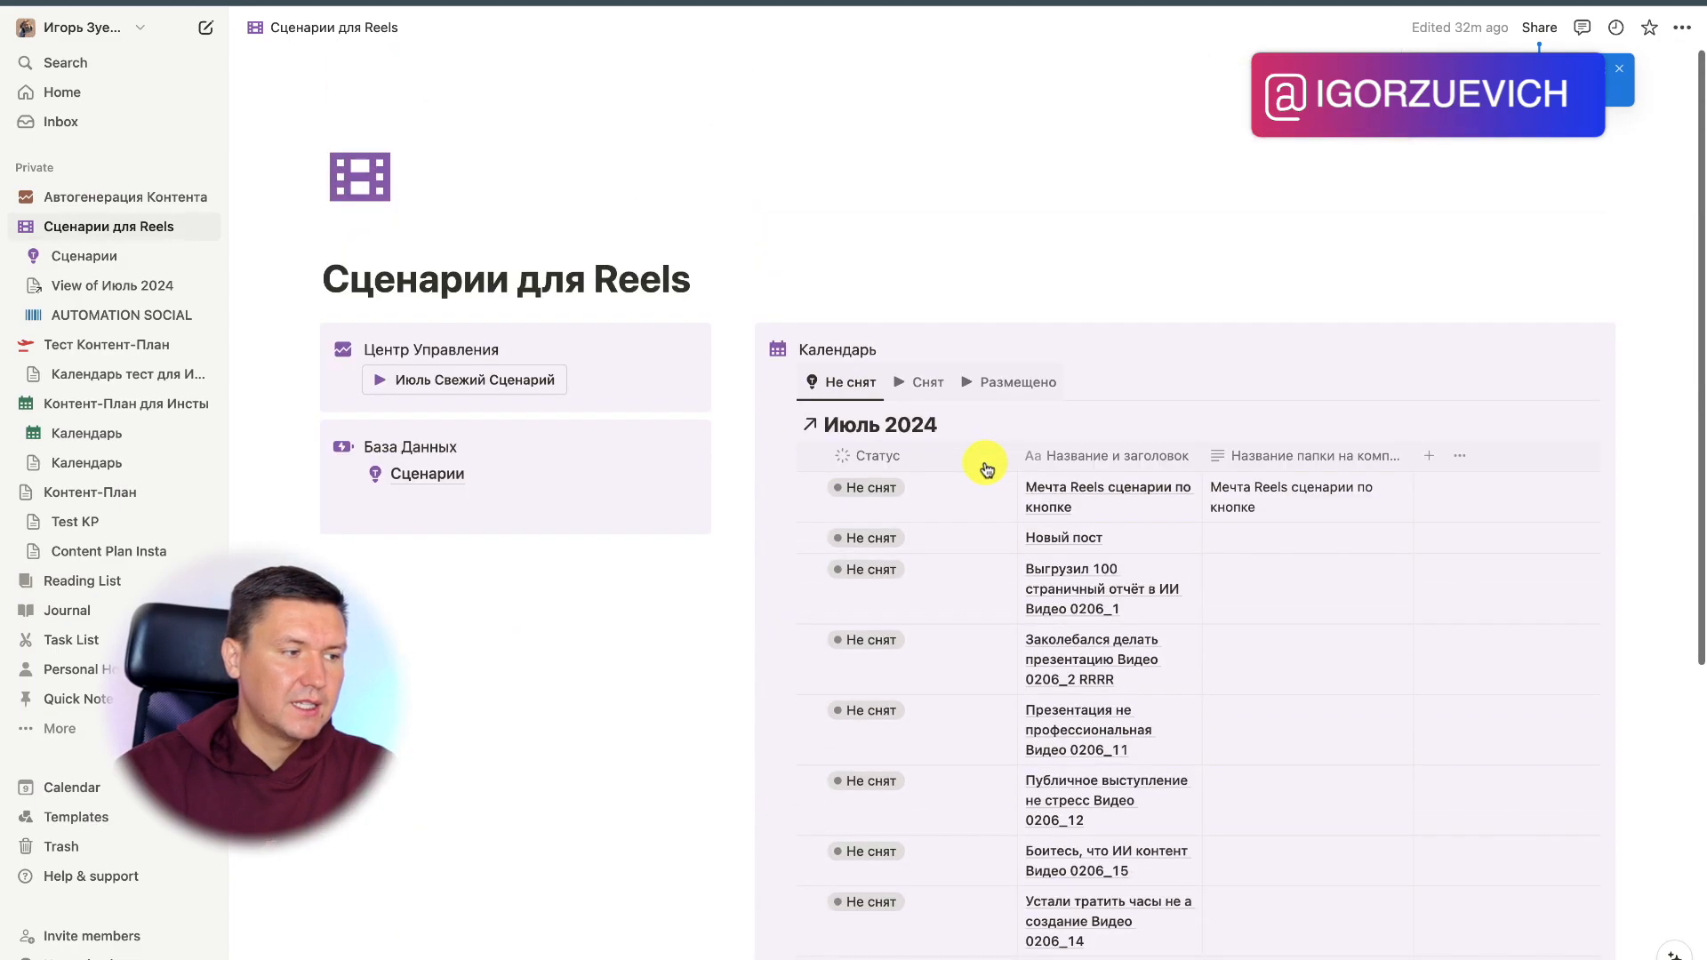
{"action": "mouse_move", "coordinate": [604, 494]}
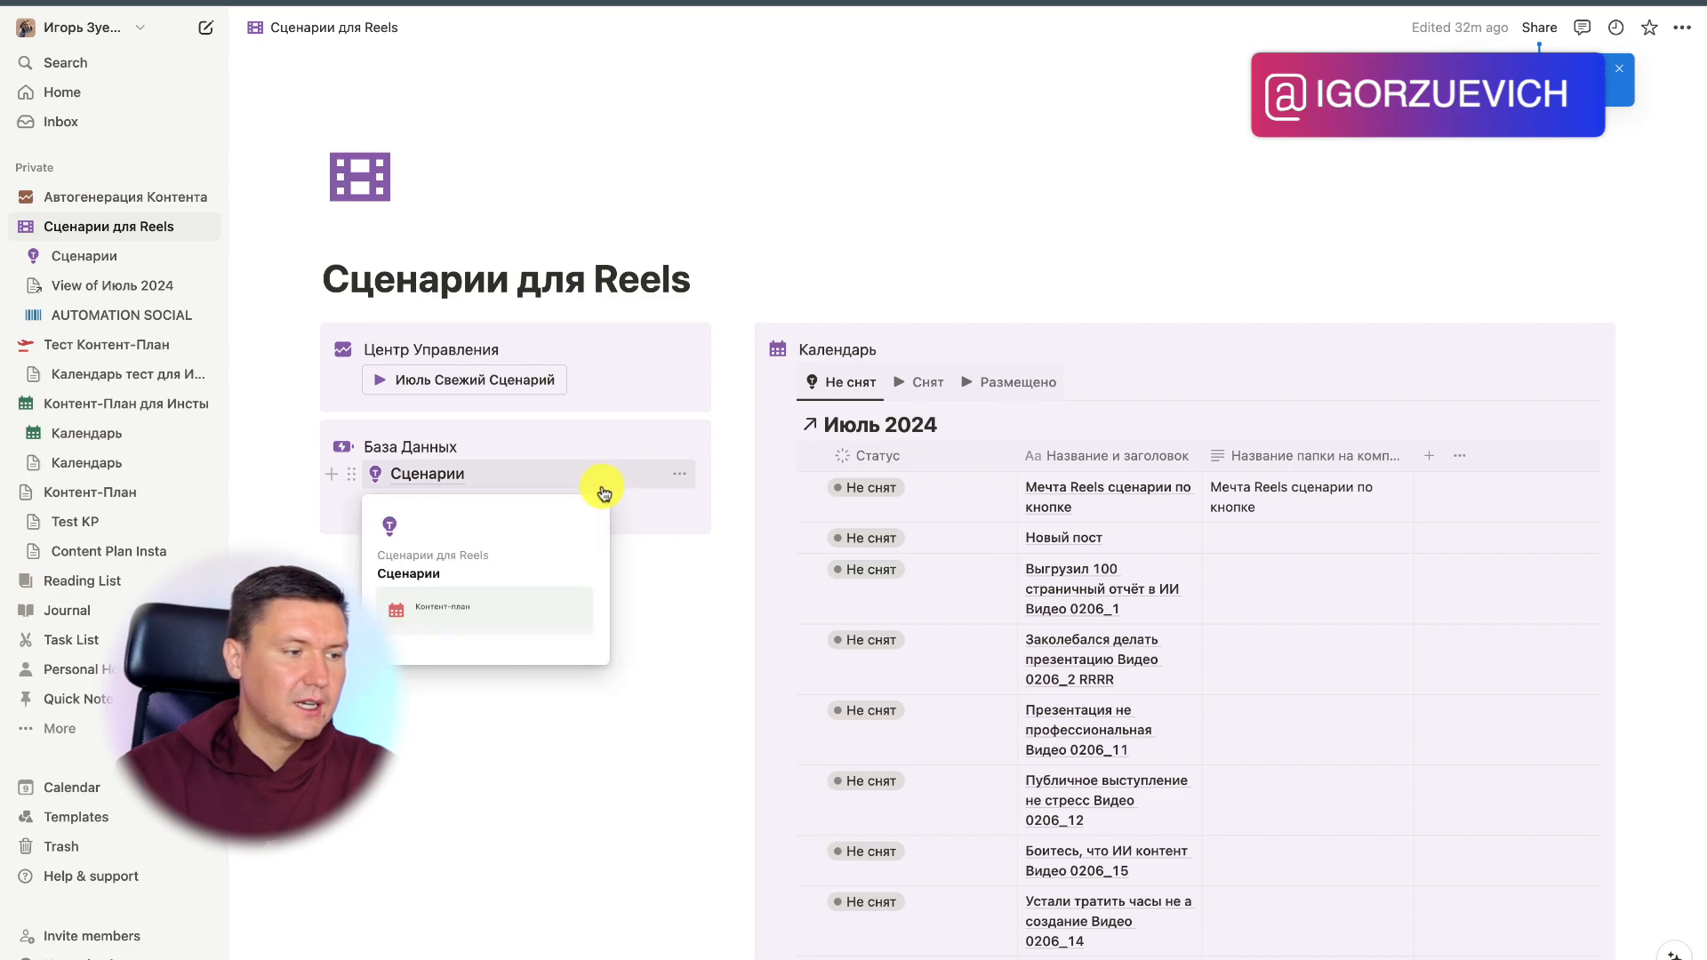
Step: Return to the Автогенерация Контента page and open its Контент для соц.сетей database
{"action": "left_click", "coordinate": [114, 206]}
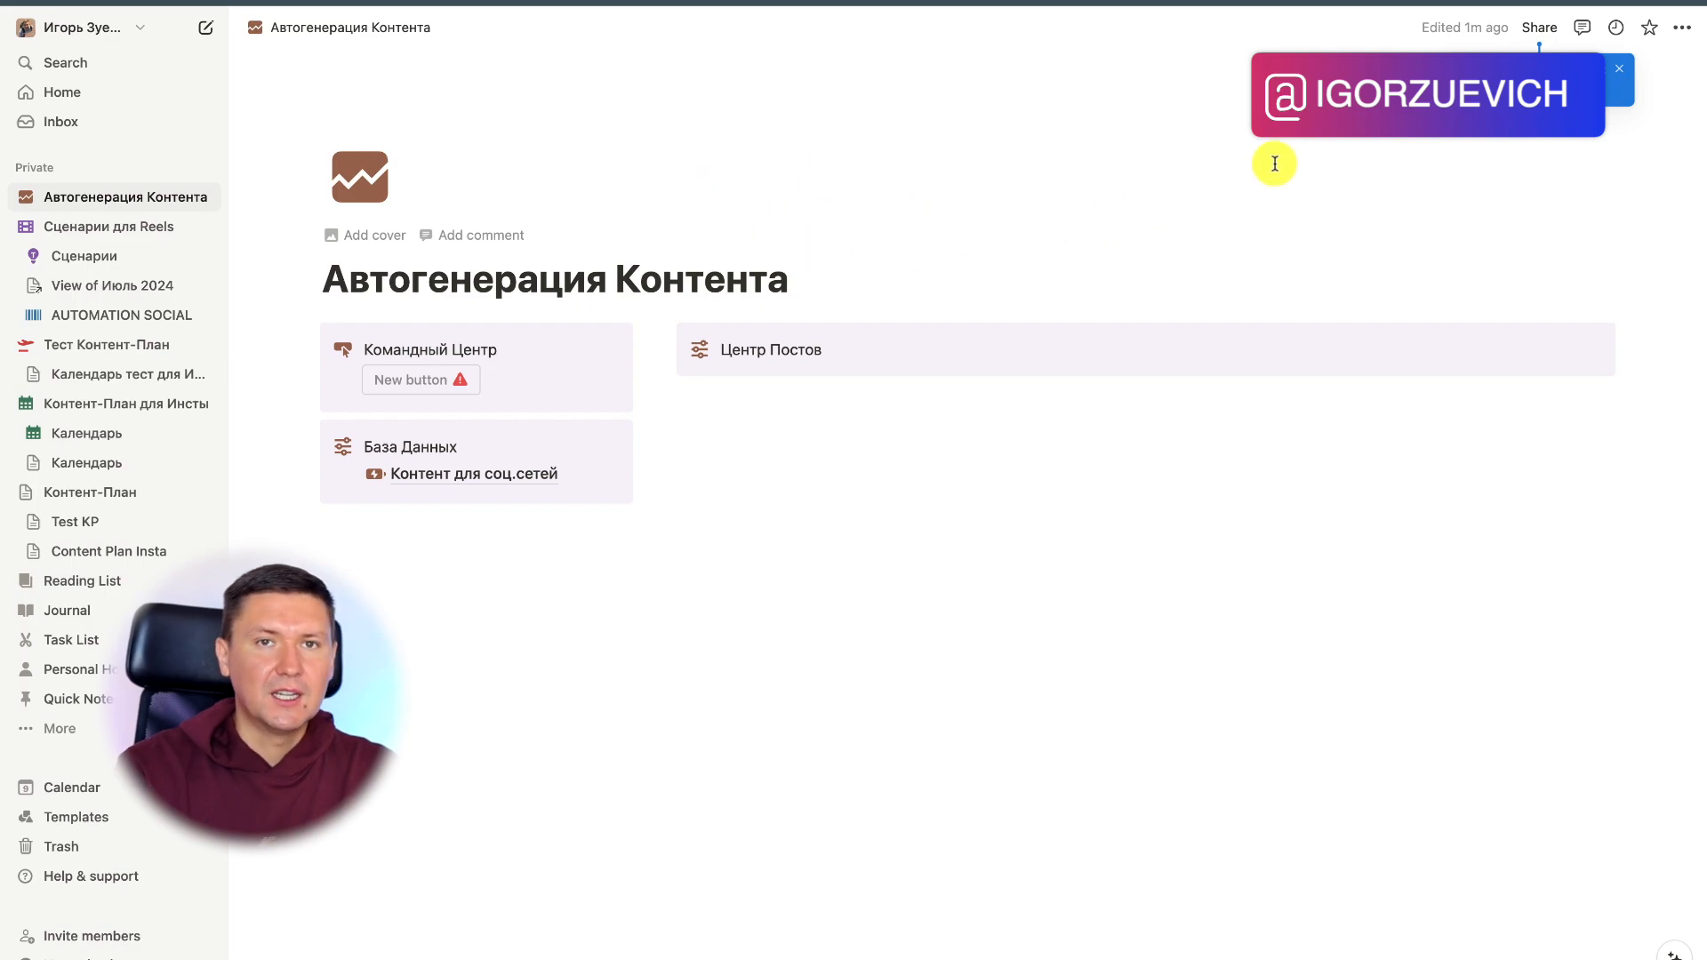
{"action": "left_click", "coordinate": [1619, 70]}
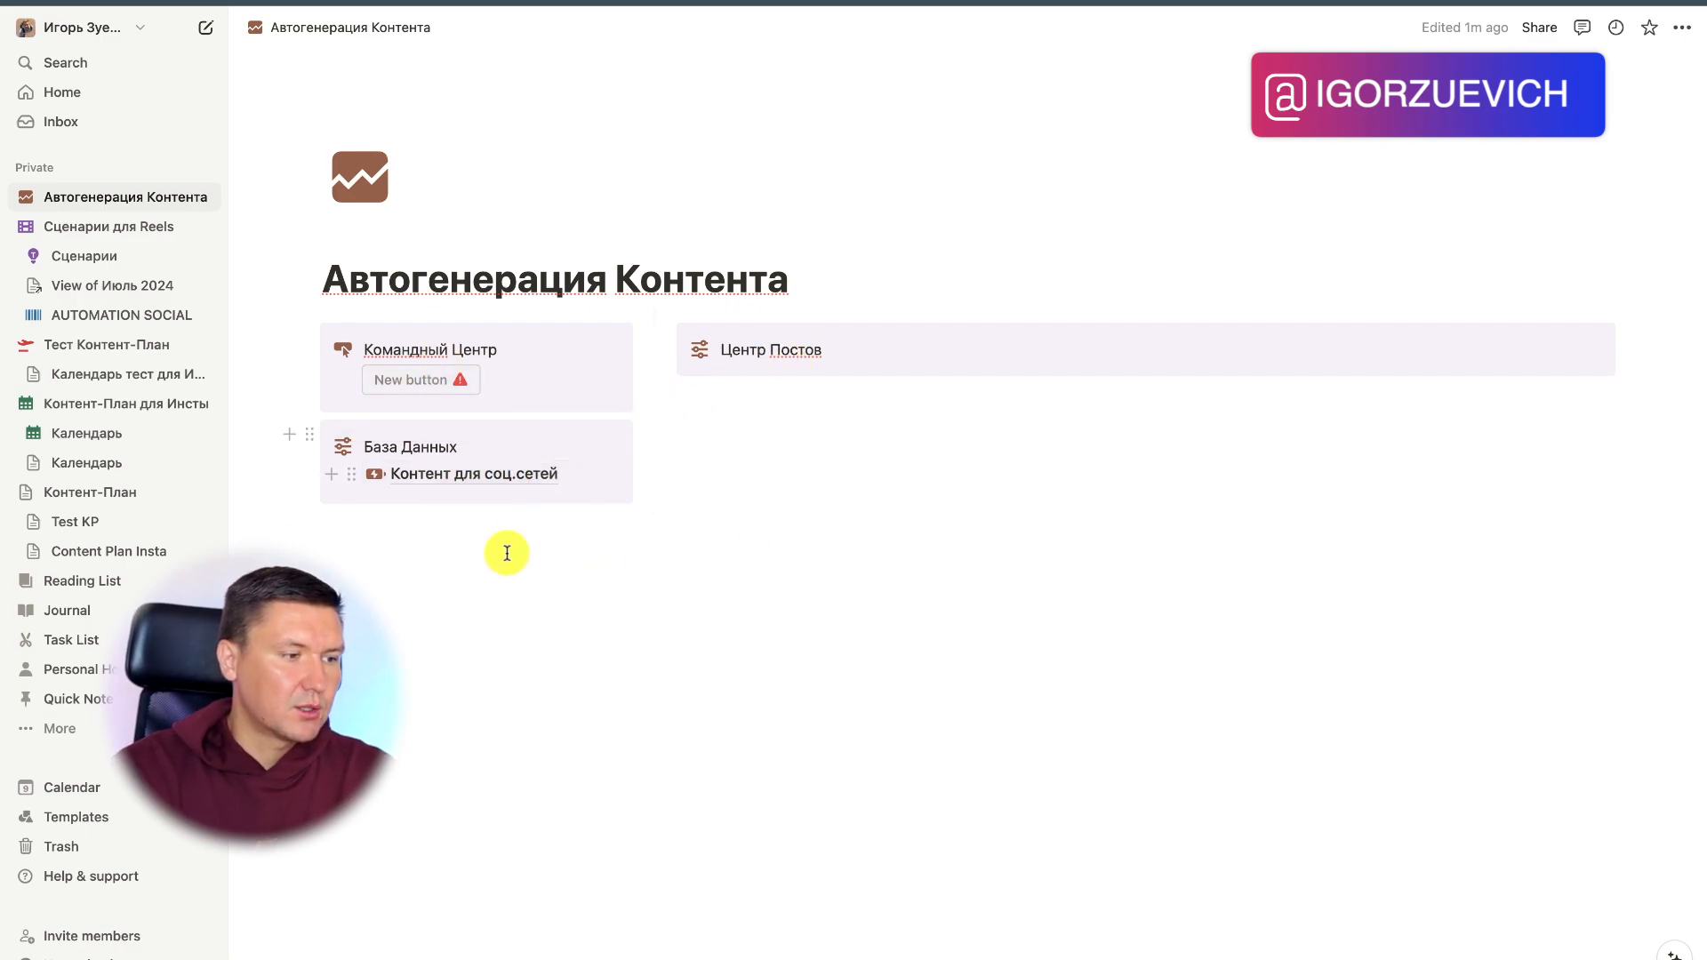
{"action": "left_click", "coordinate": [441, 475]}
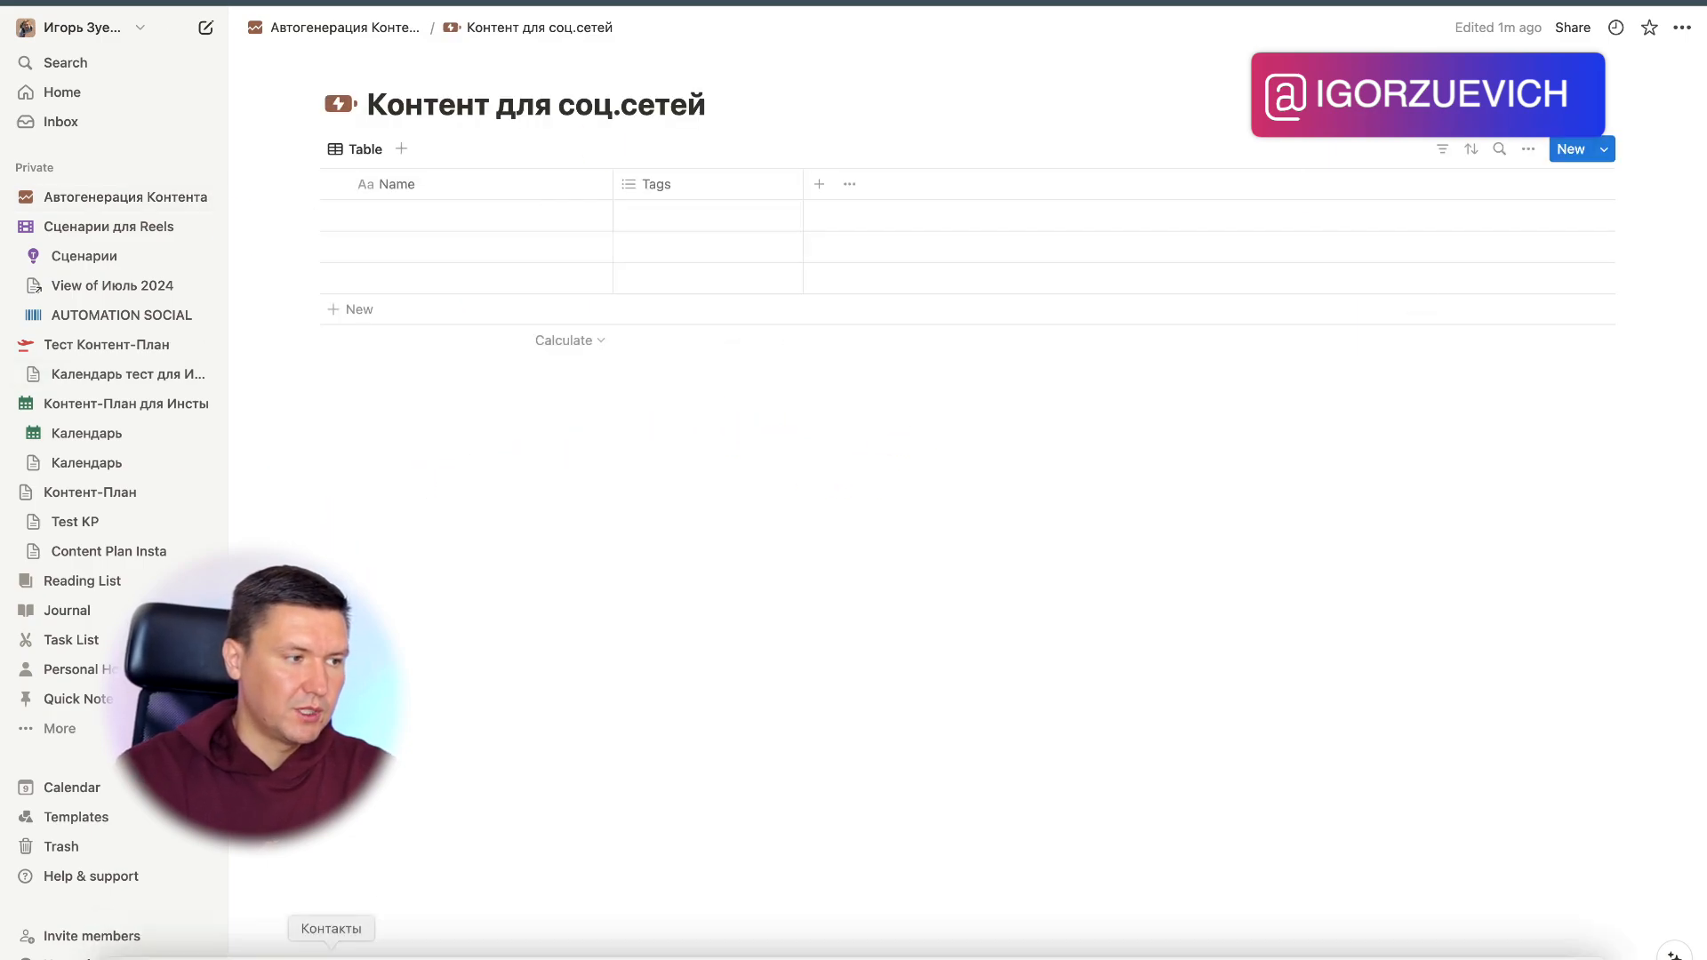
Step: Rename the database's Name column to Название Поста
{"action": "left_click", "coordinate": [492, 187]}
{"action": "left_click_drag", "start_coordinate": [464, 229], "coordinate": [383, 196]}
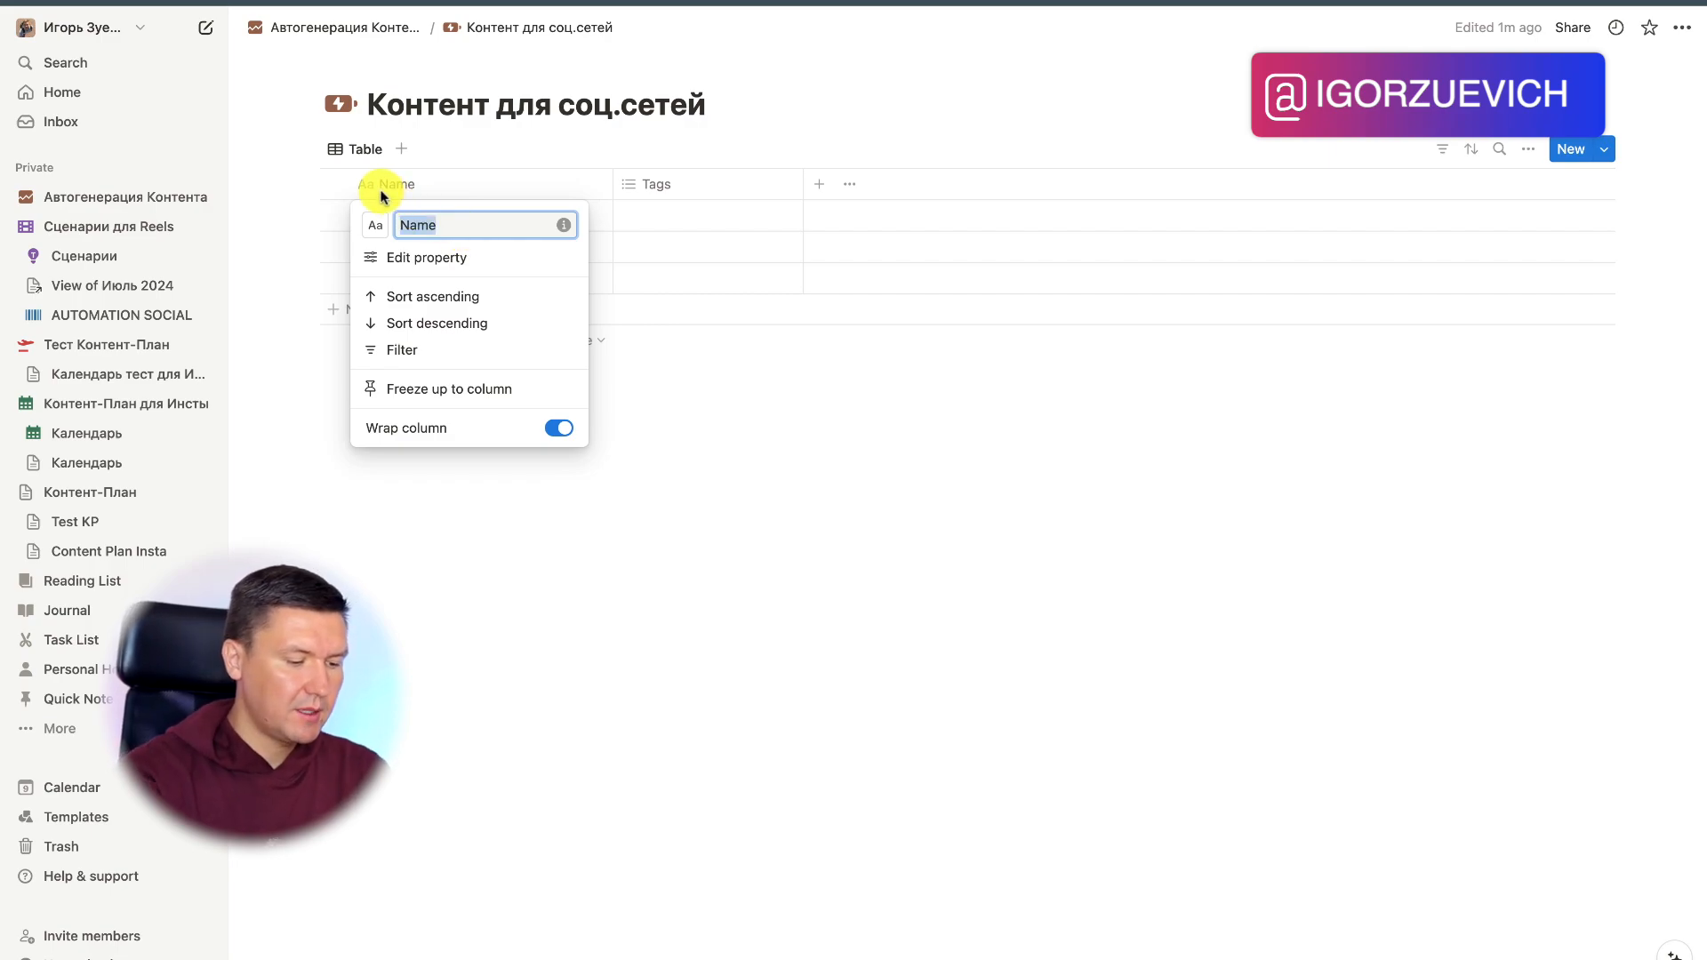
{"action": "type", "text": "Название Поста"}
{"action": "key", "text": "Return"}
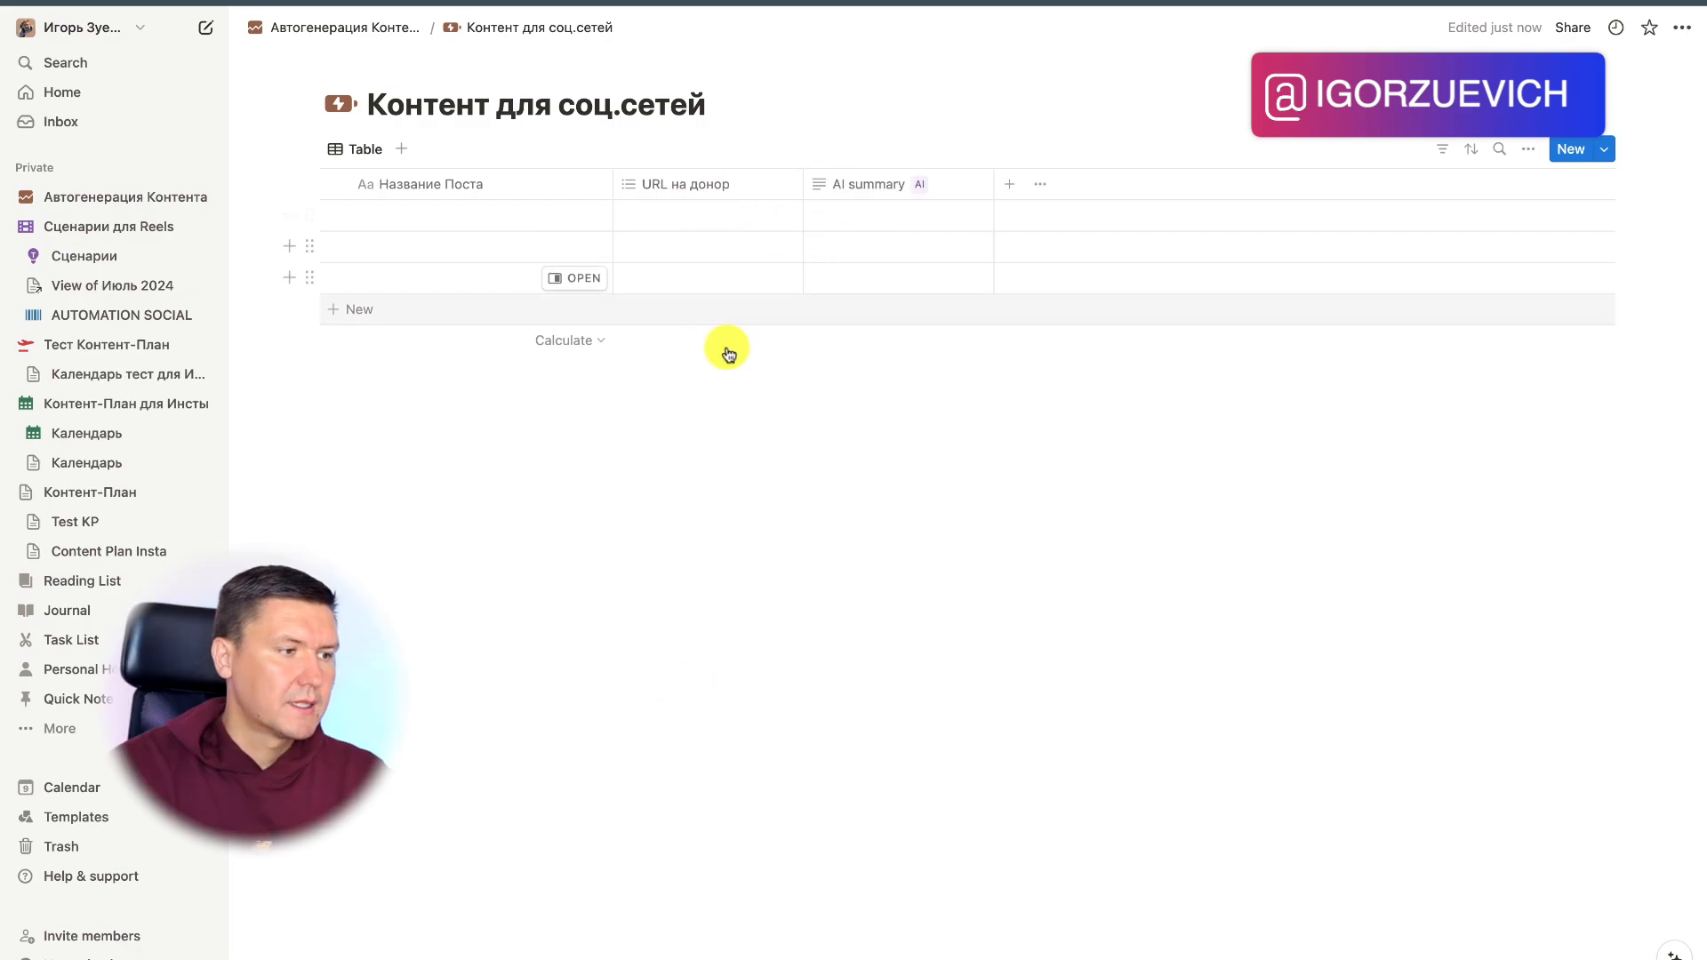
{"action": "left_click", "coordinate": [685, 190]}
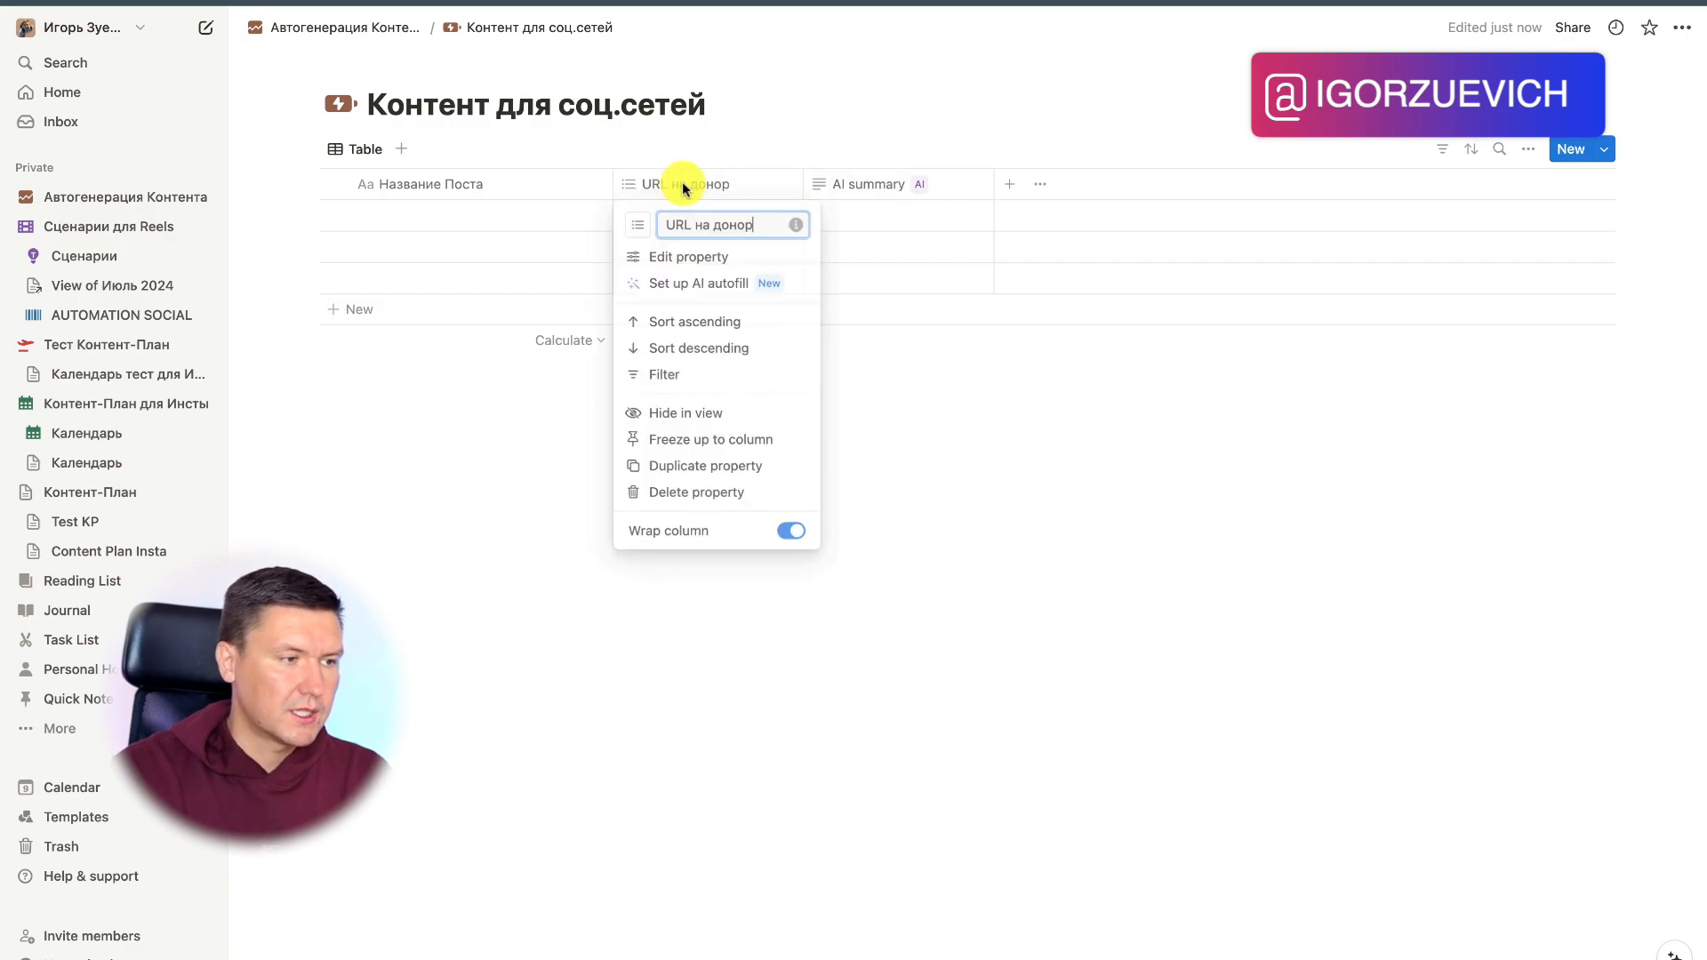
{"action": "left_click", "coordinate": [711, 260]}
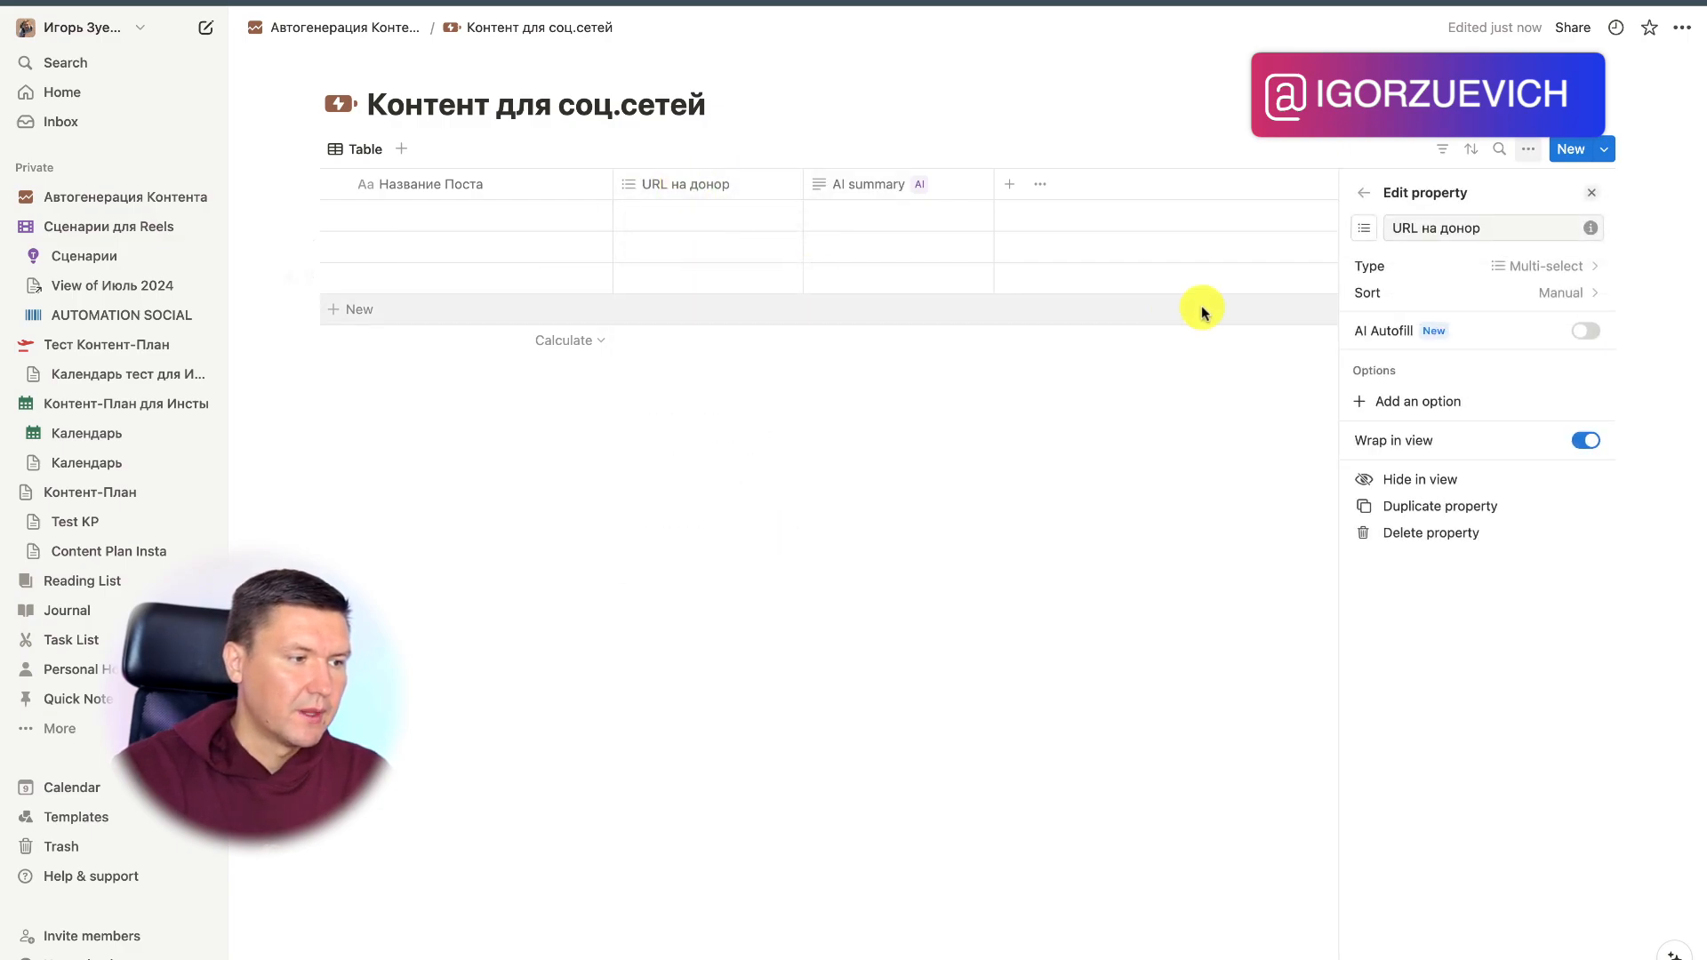
{"action": "left_click", "coordinate": [1364, 193]}
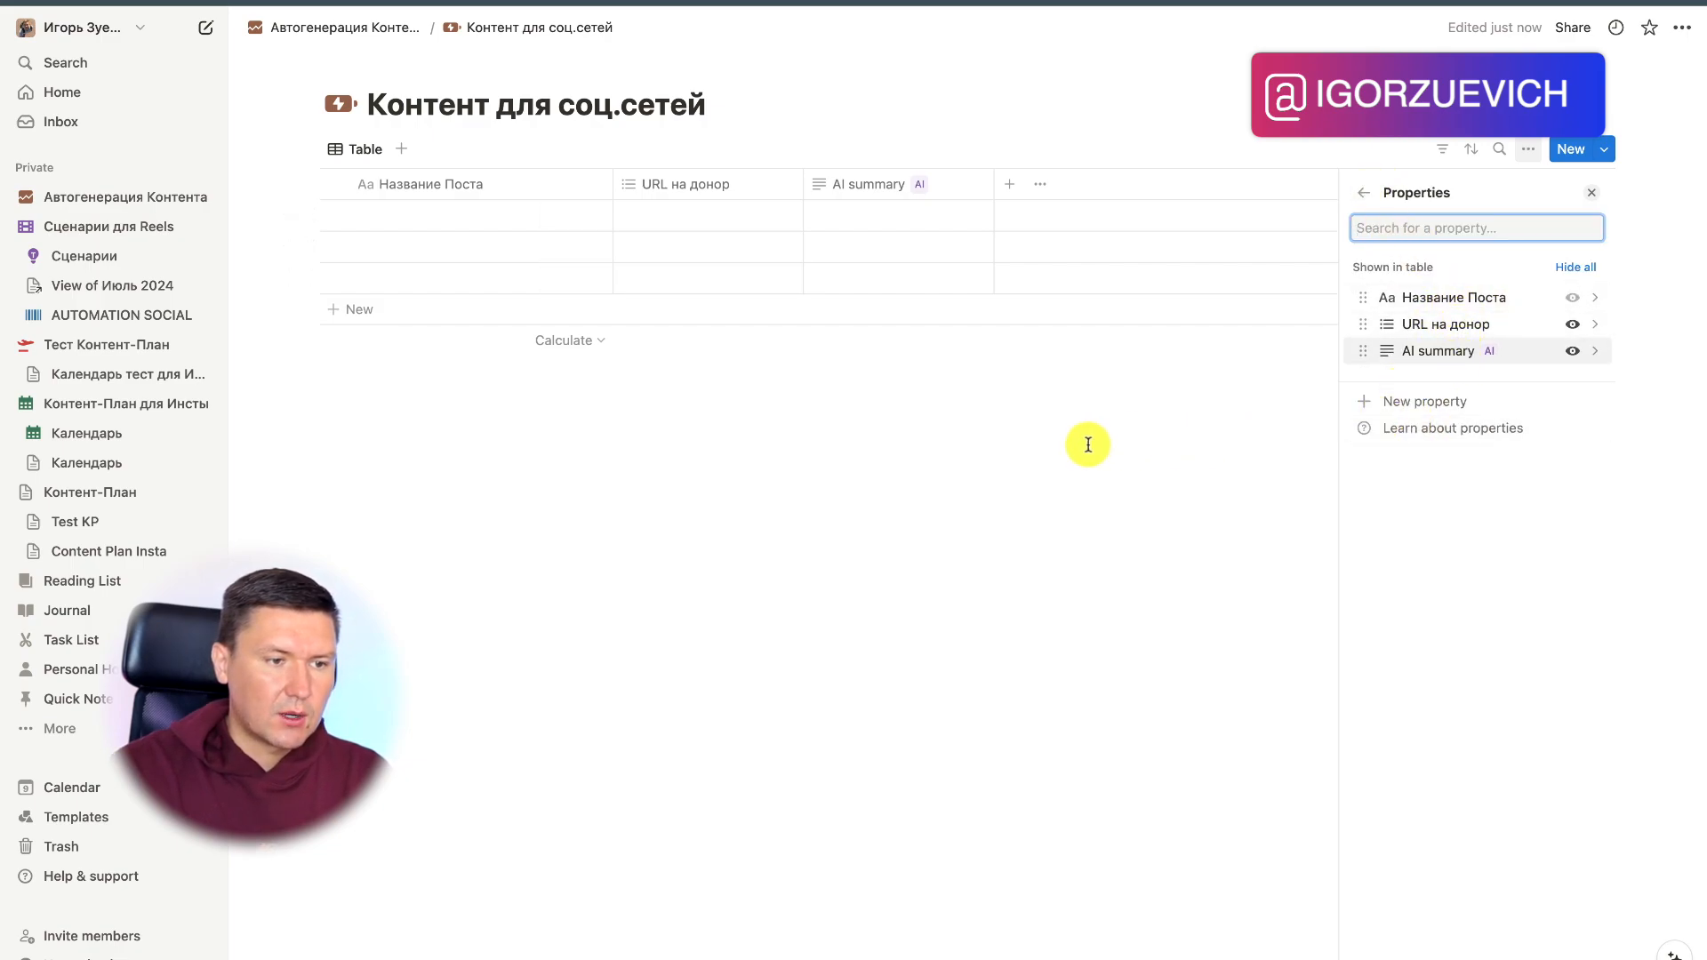
{"action": "left_click", "coordinate": [862, 455]}
Step: Delete the multi-select URL на донор property from the database
{"action": "left_click", "coordinate": [770, 185]}
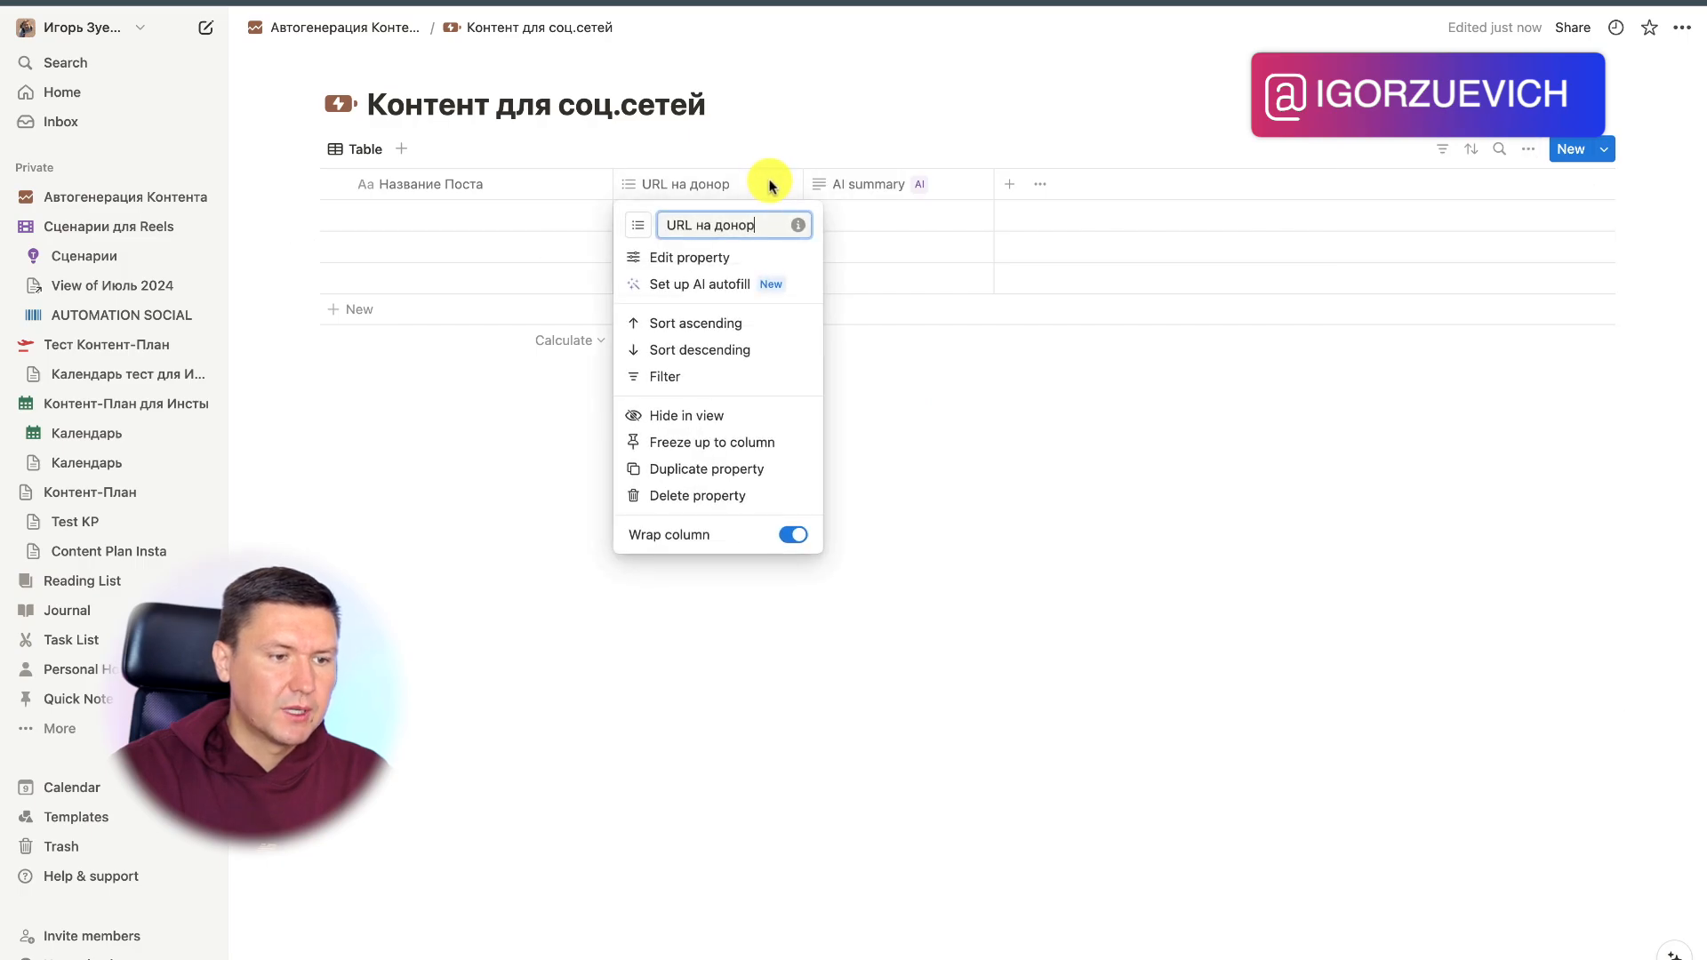
{"action": "left_click", "coordinate": [678, 495]}
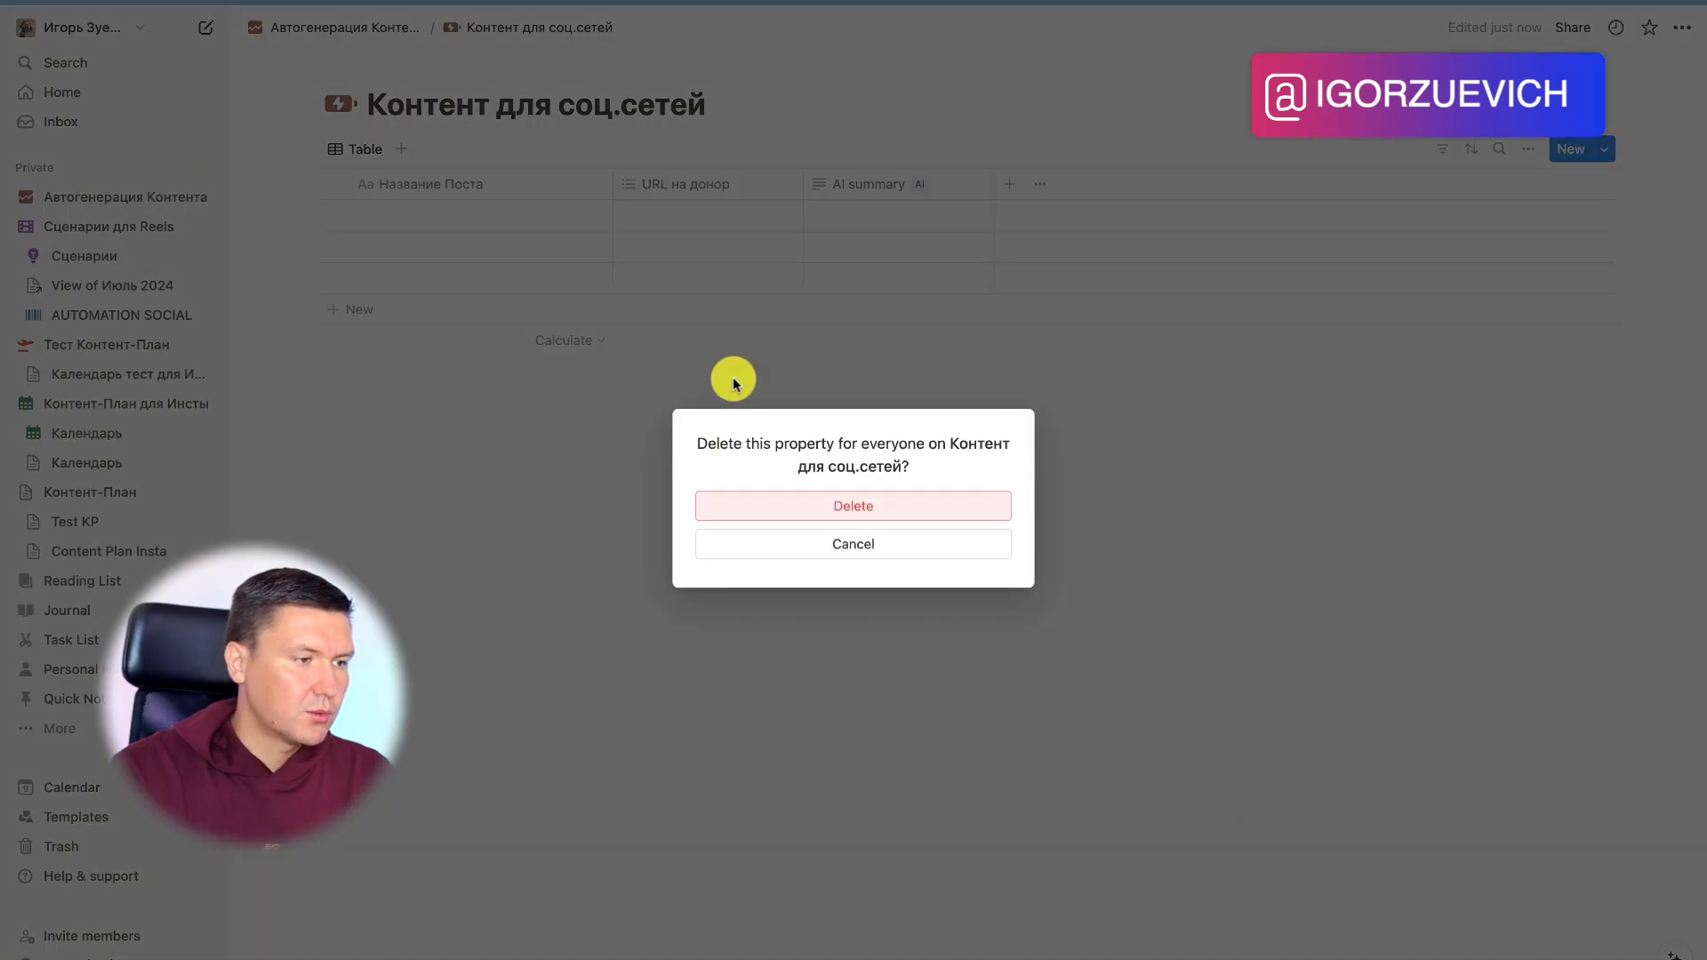
{"action": "left_click", "coordinate": [871, 504]}
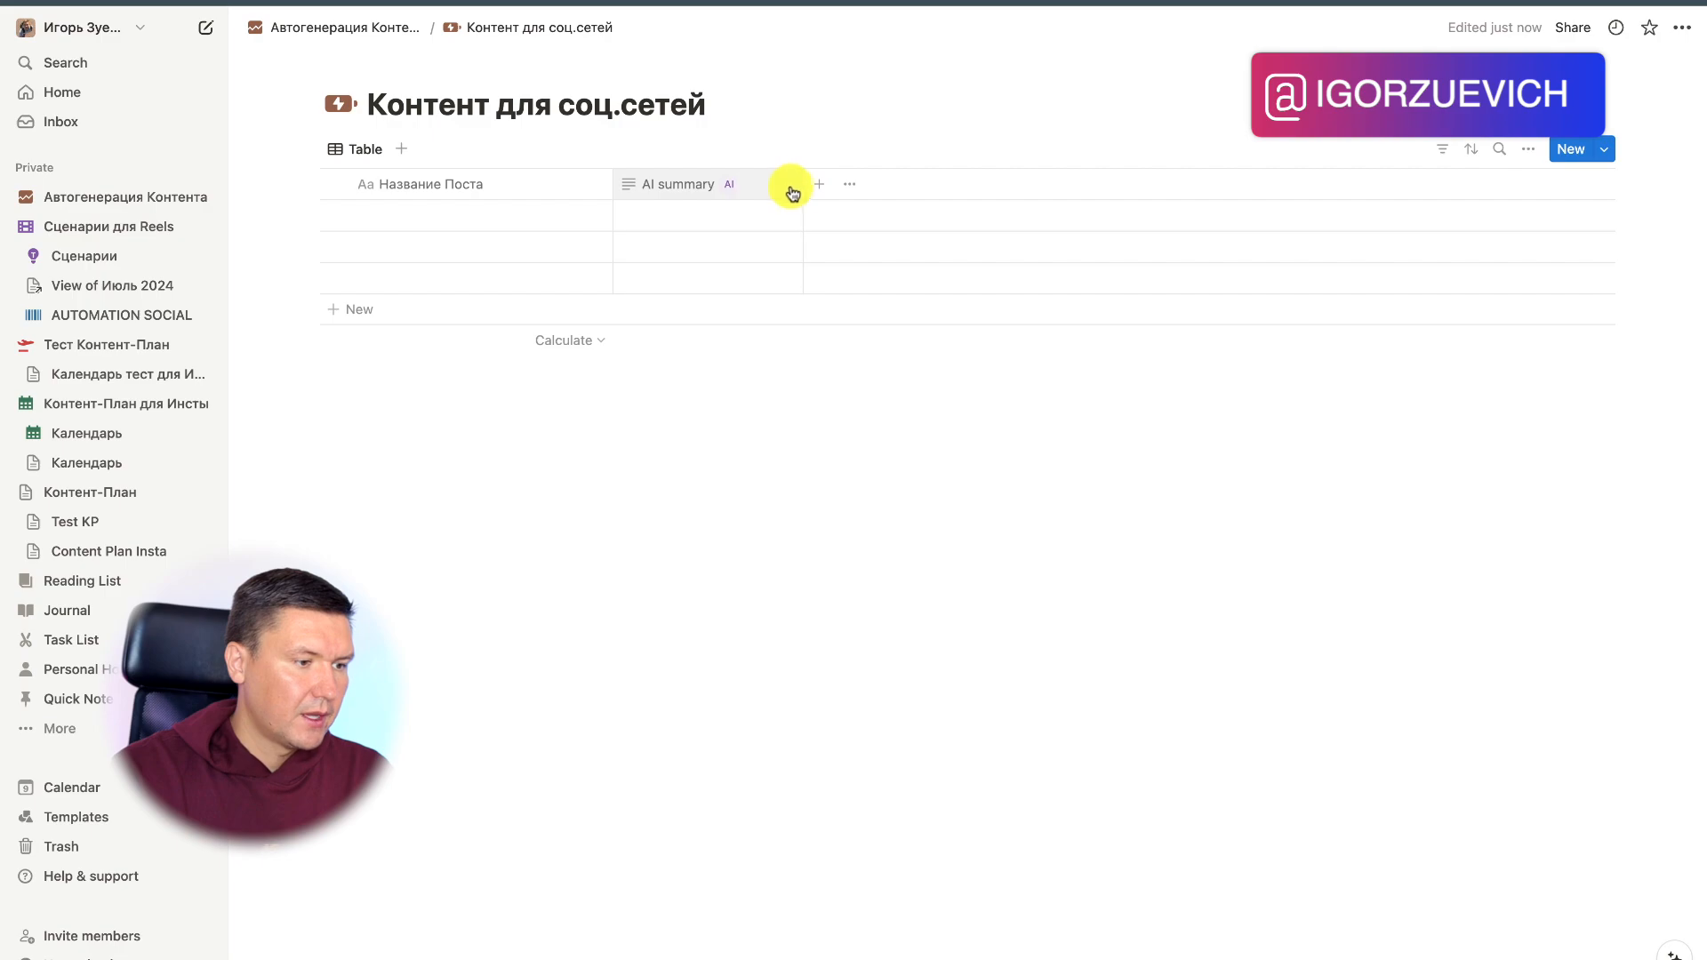
Step: Add a text property named URL на донор and place it between the Название Поста and AI summary columns
{"action": "left_click", "coordinate": [819, 184]}
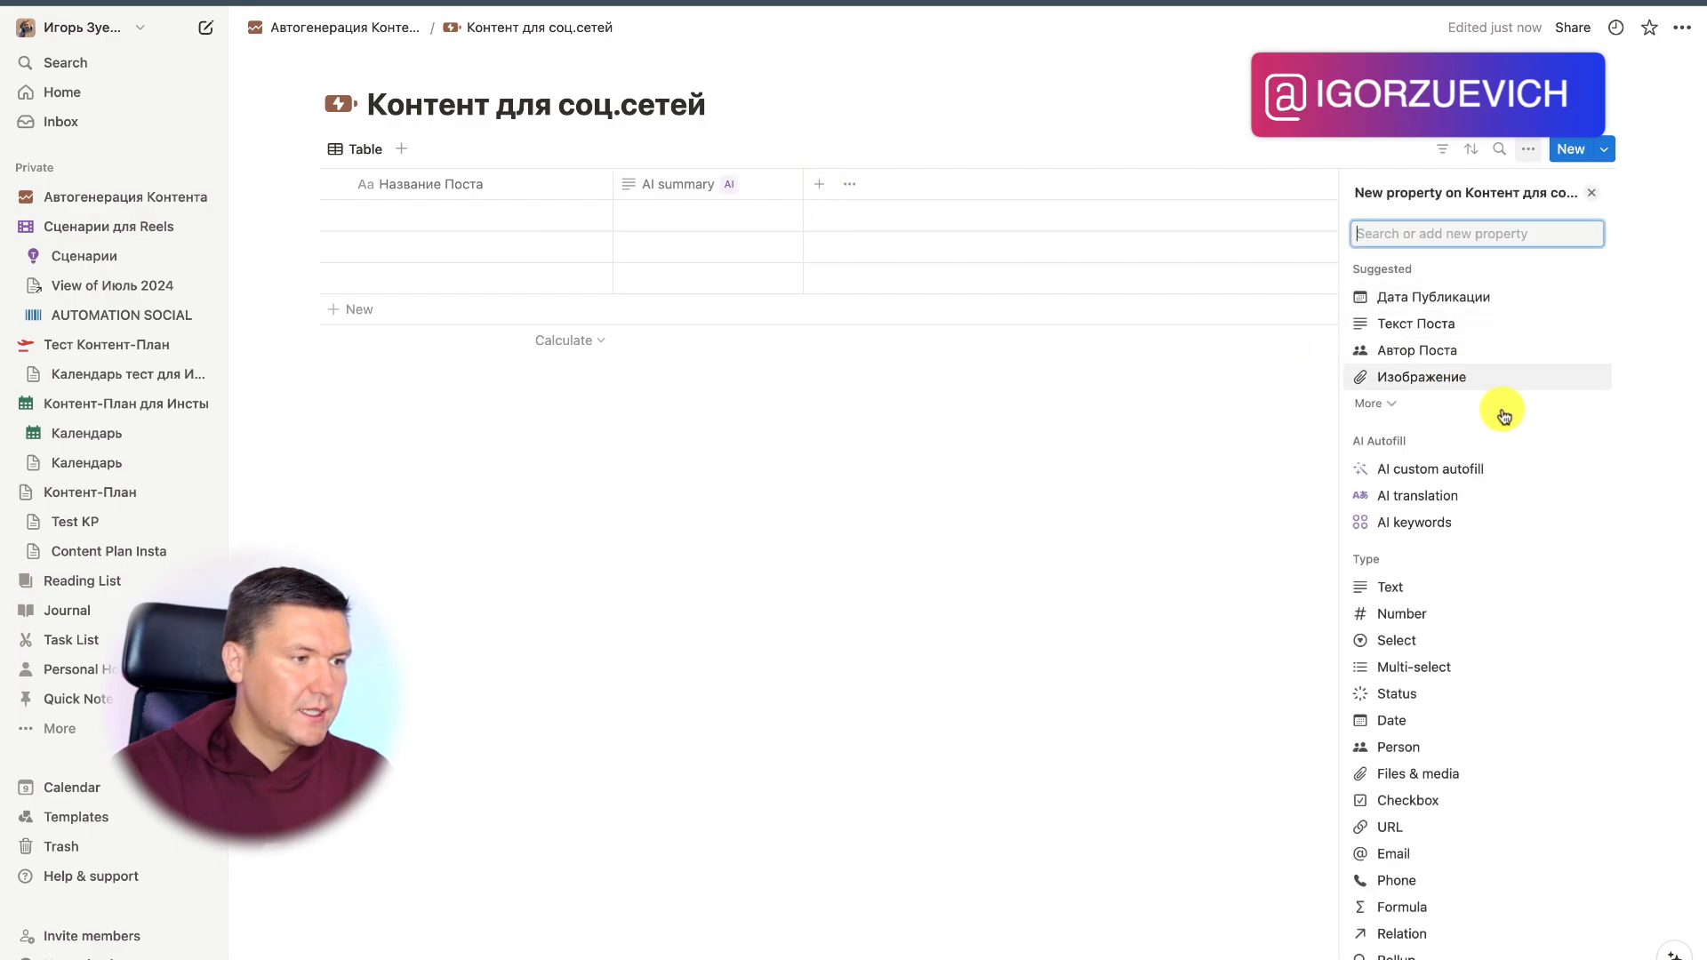
{"action": "left_click", "coordinate": [1438, 589]}
{"action": "type", "text": "URL на донор"}
{"action": "left_click", "coordinate": [1158, 494]}
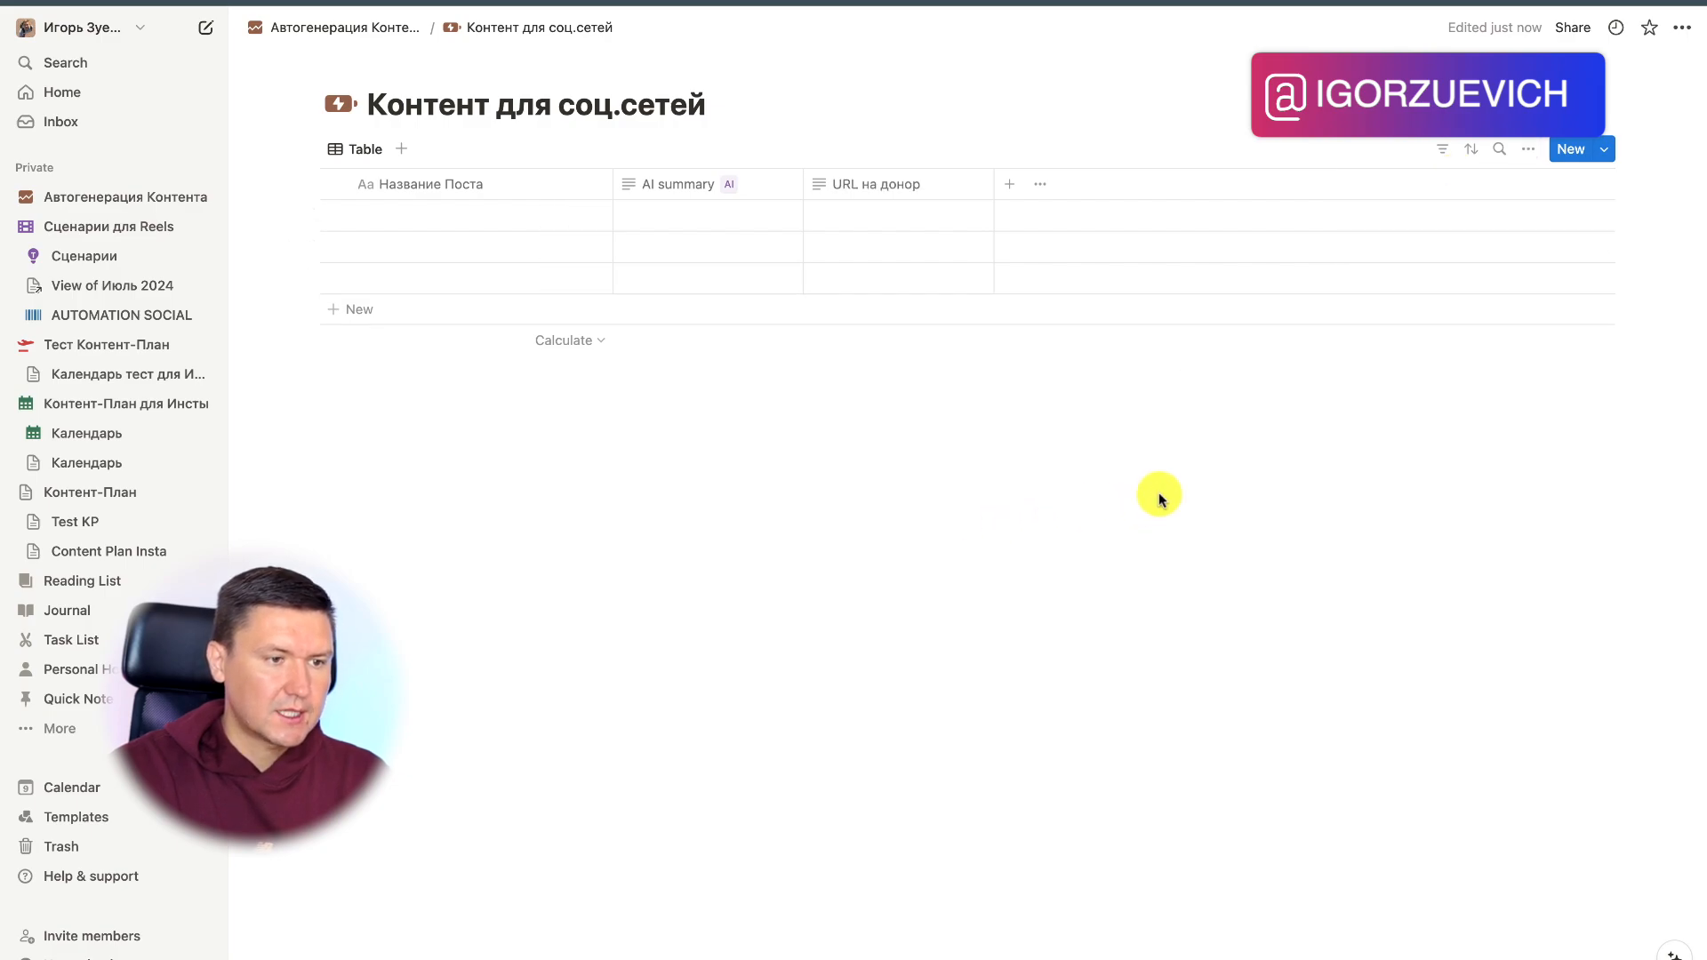
{"action": "left_click_drag", "start_coordinate": [869, 184], "coordinate": [652, 188]}
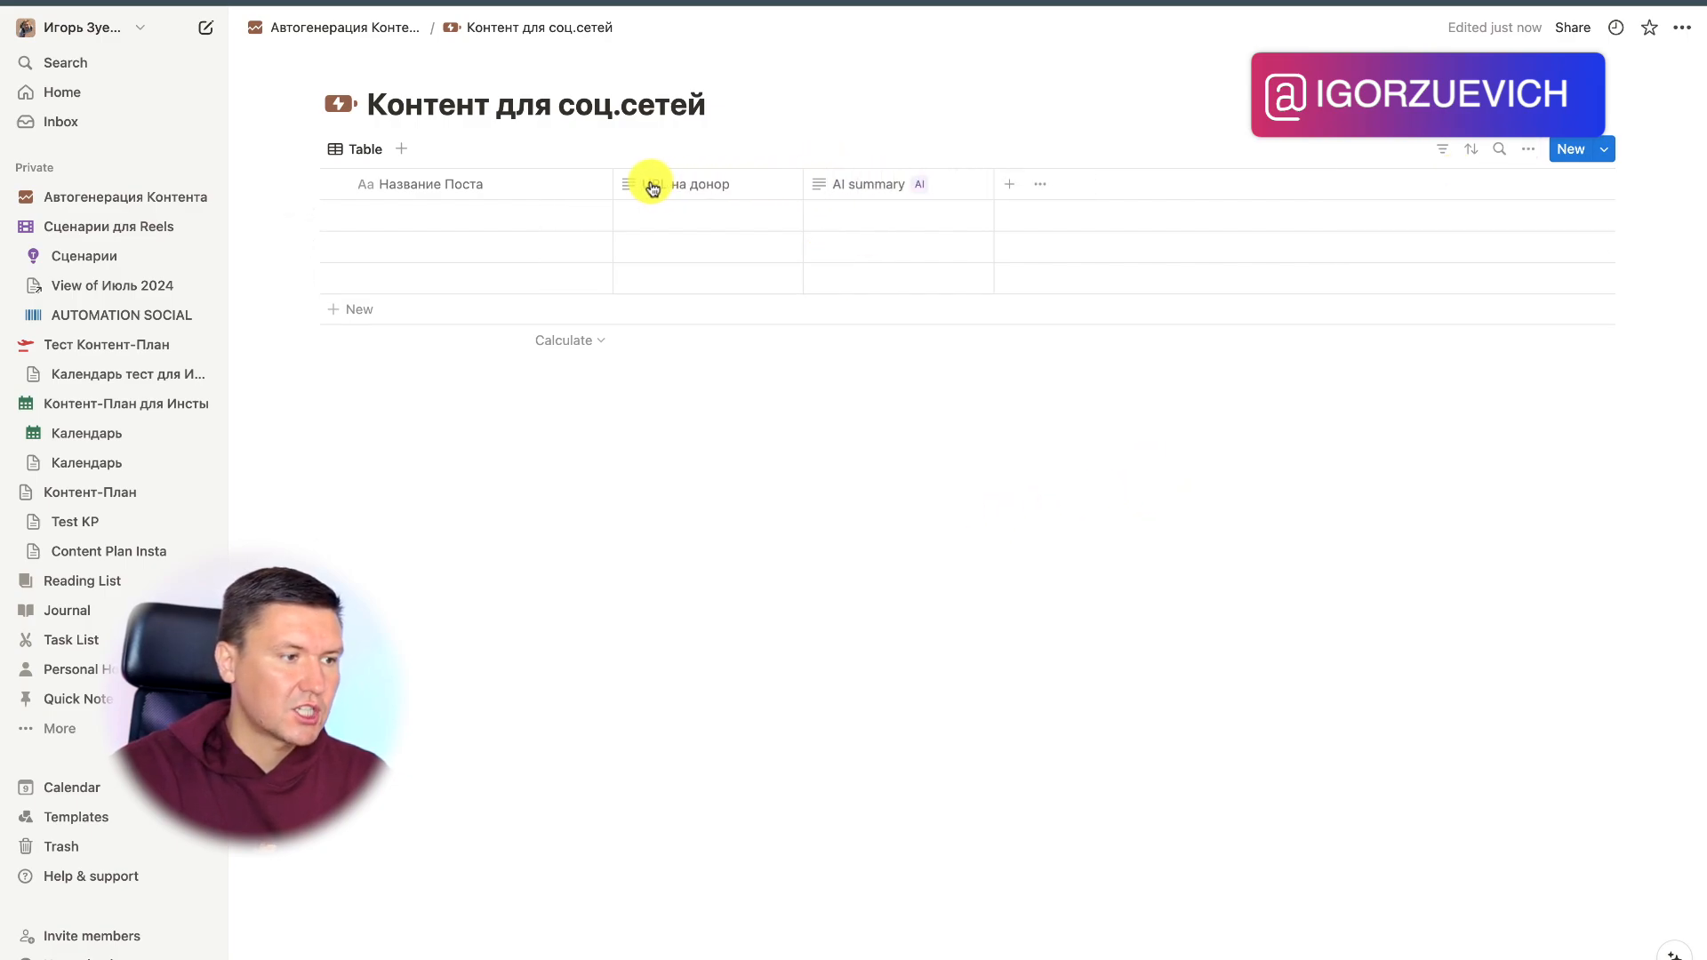
Step: Delete the AI summary property and add a text property named Пост to the database
{"action": "left_click", "coordinate": [951, 186]}
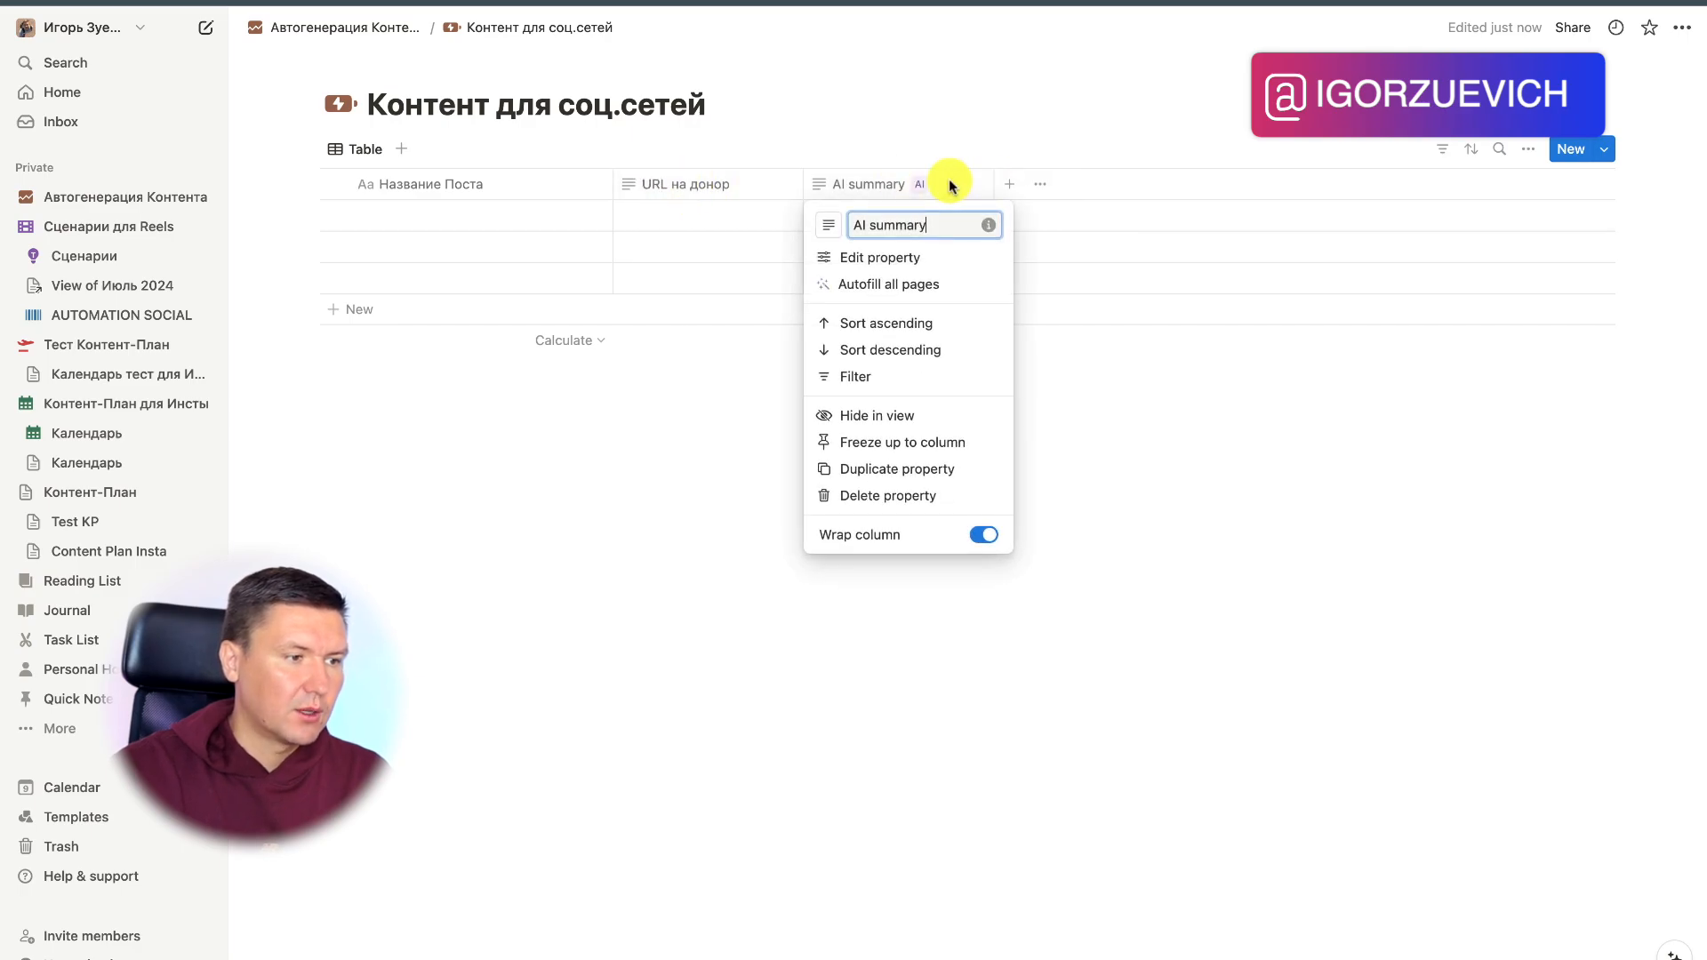
{"action": "left_click", "coordinate": [920, 498]}
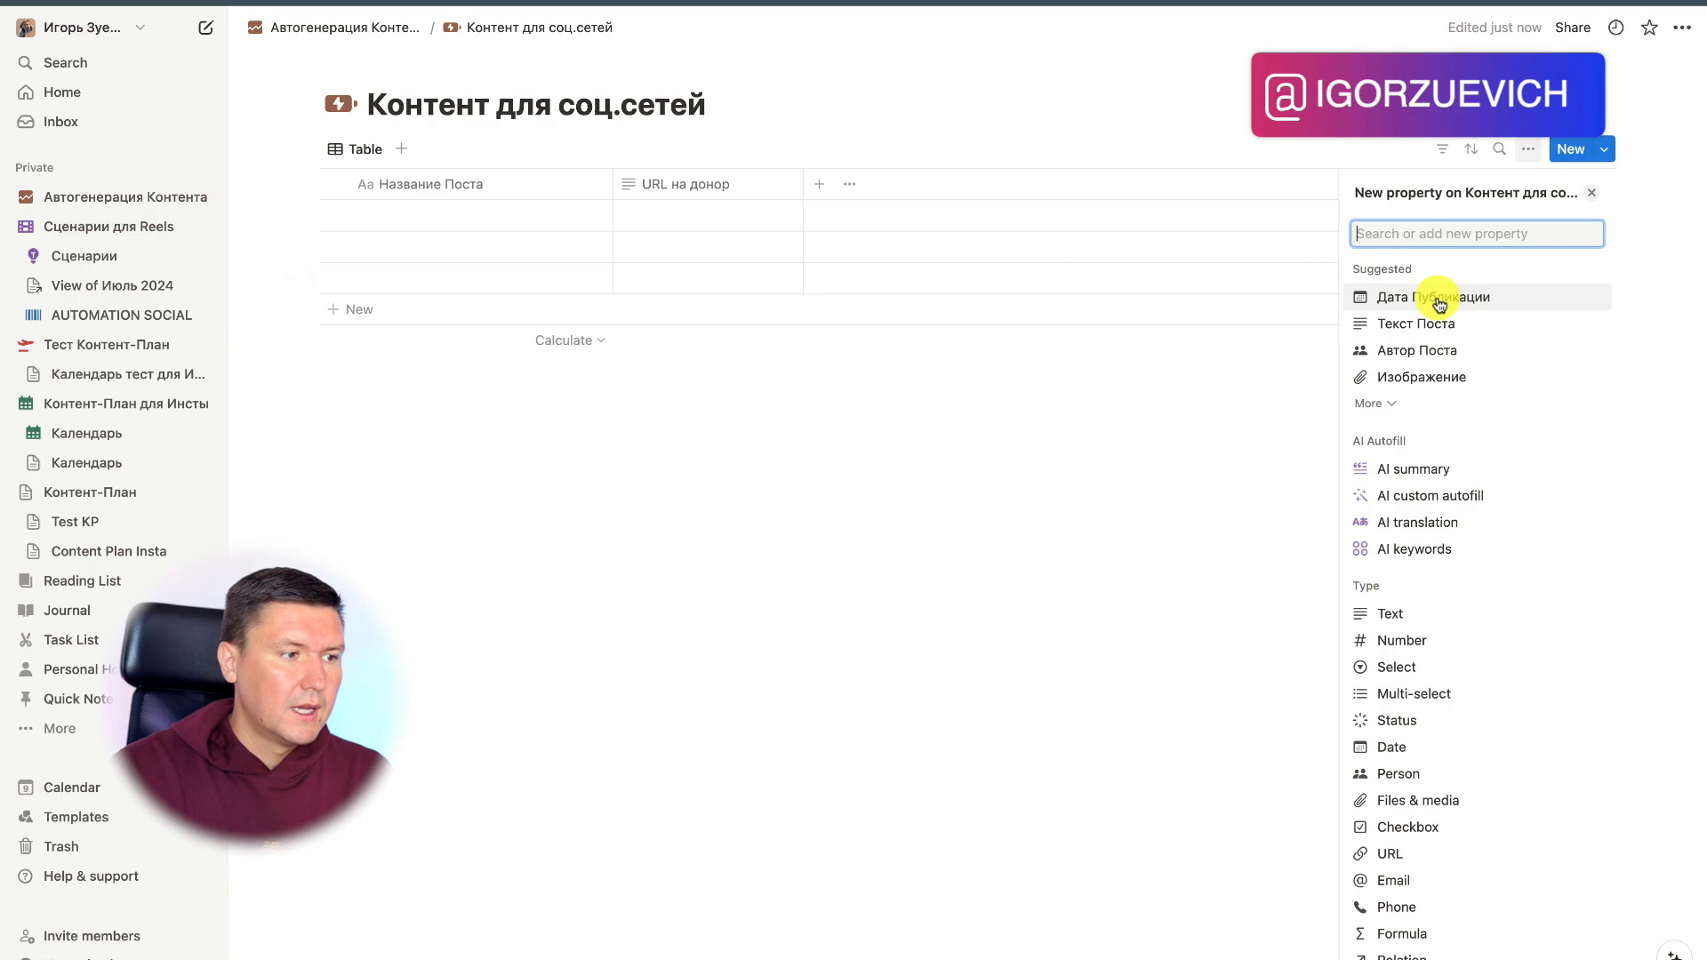
{"action": "left_click", "coordinate": [1432, 617]}
{"action": "type", "text": "Пост"}
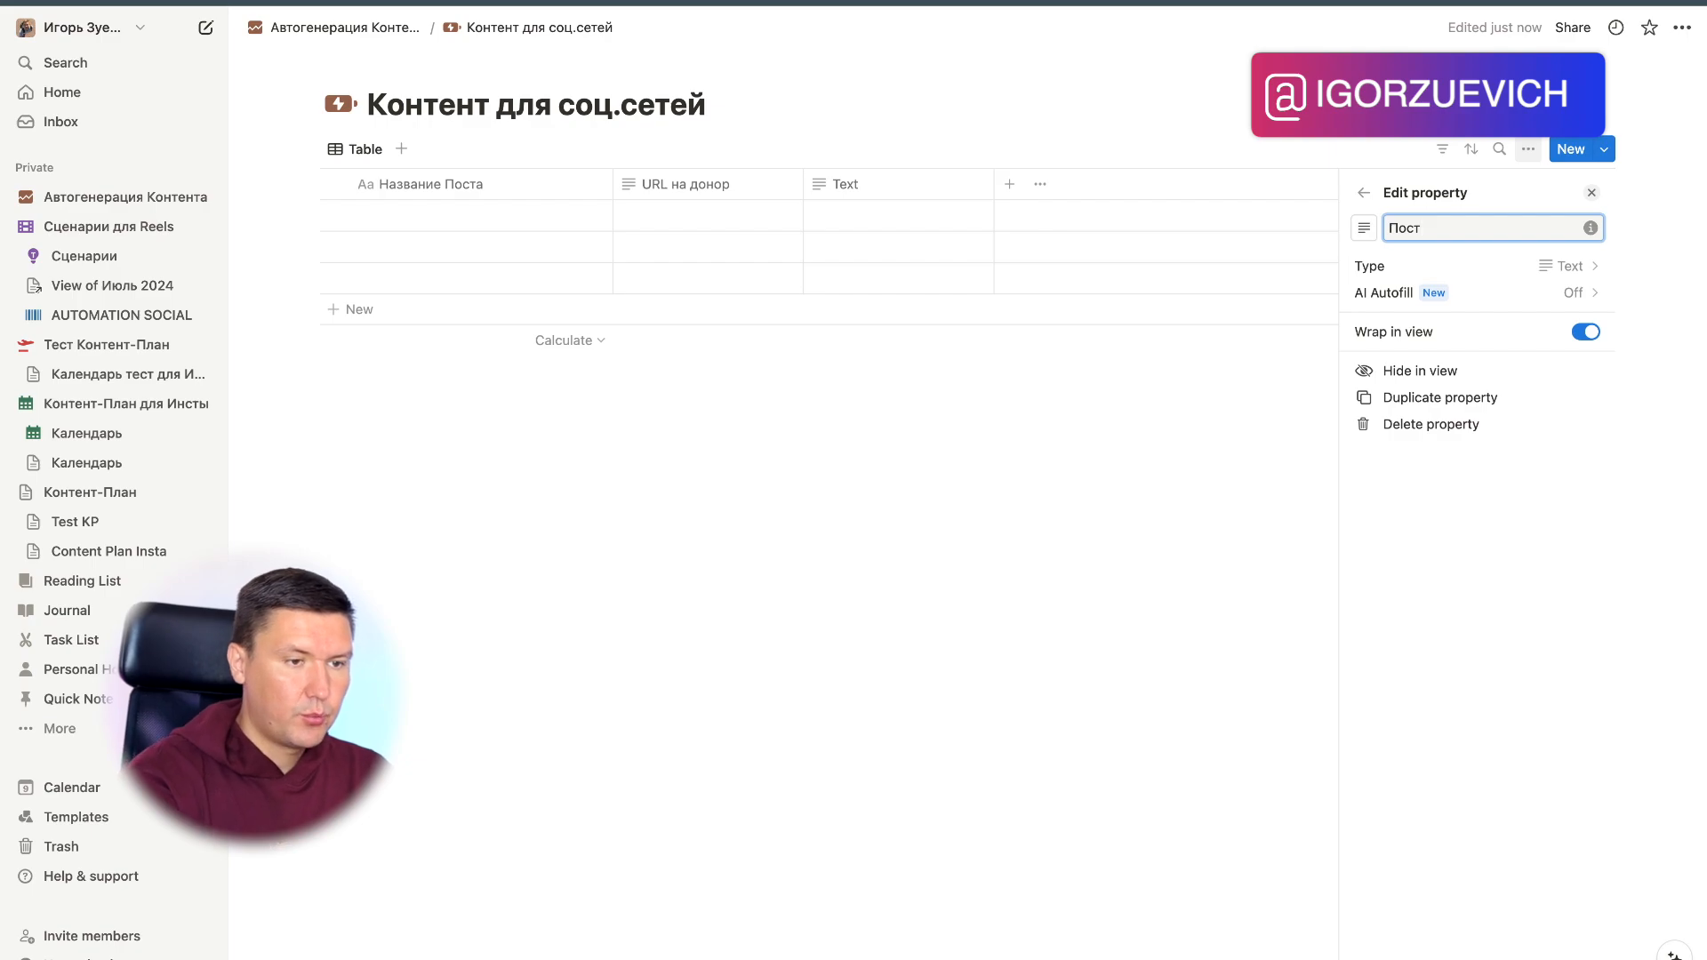
{"action": "left_click", "coordinate": [899, 469]}
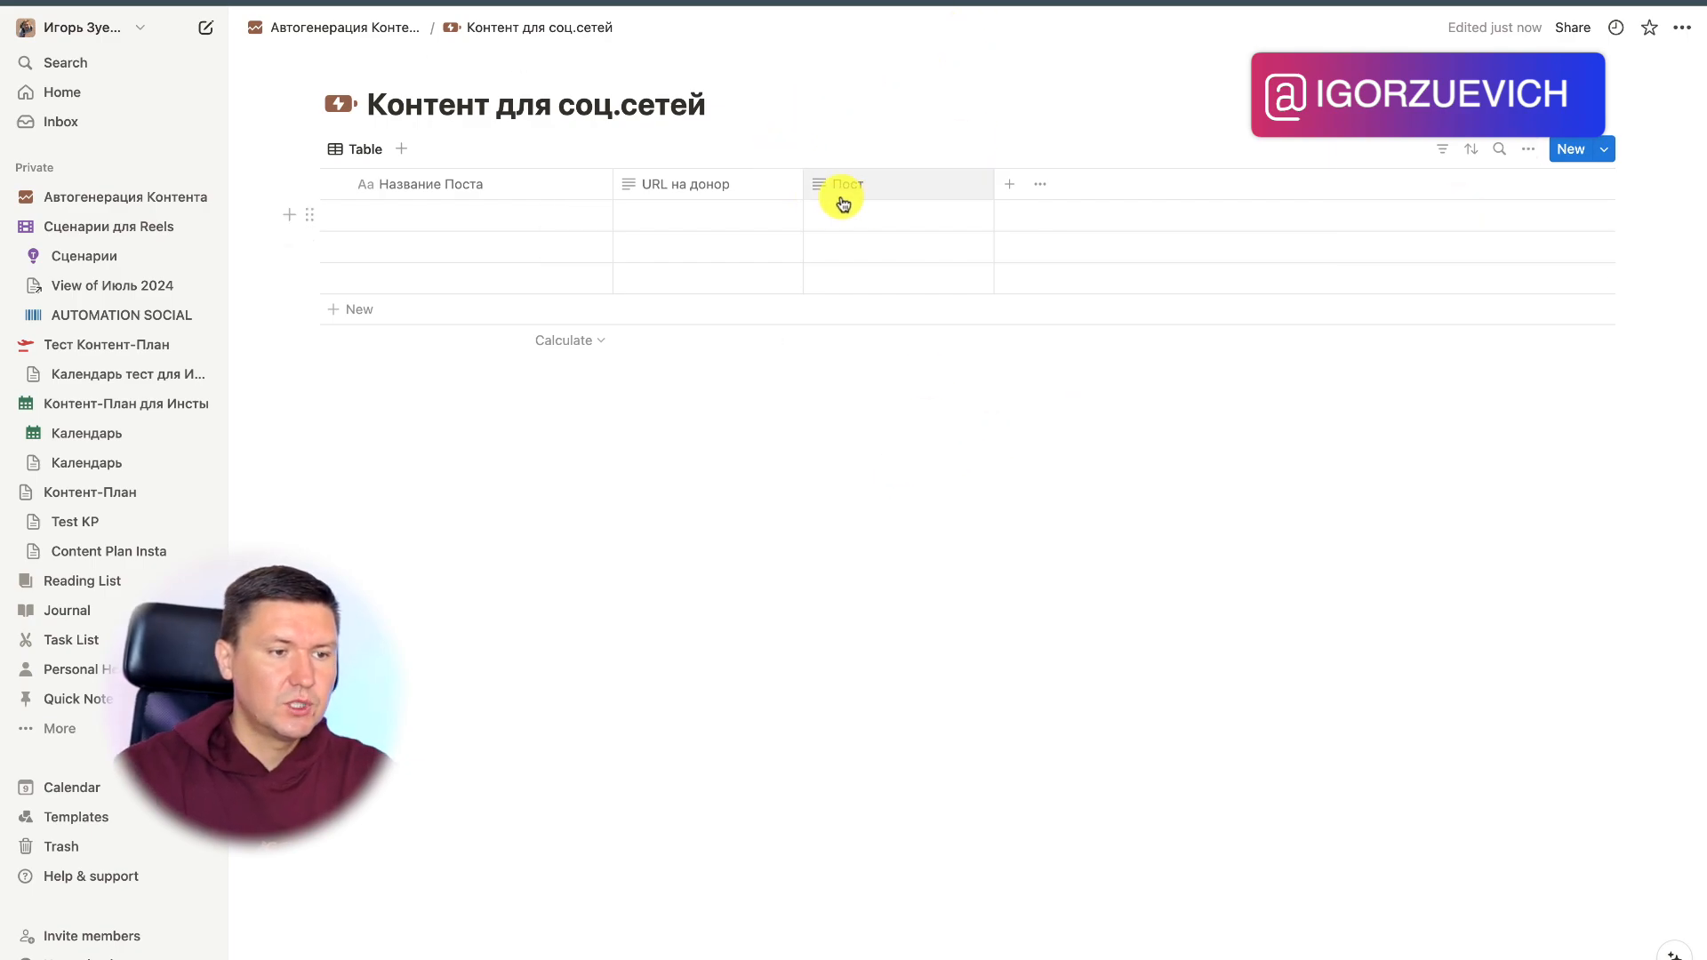
{"action": "left_click", "coordinate": [816, 183]}
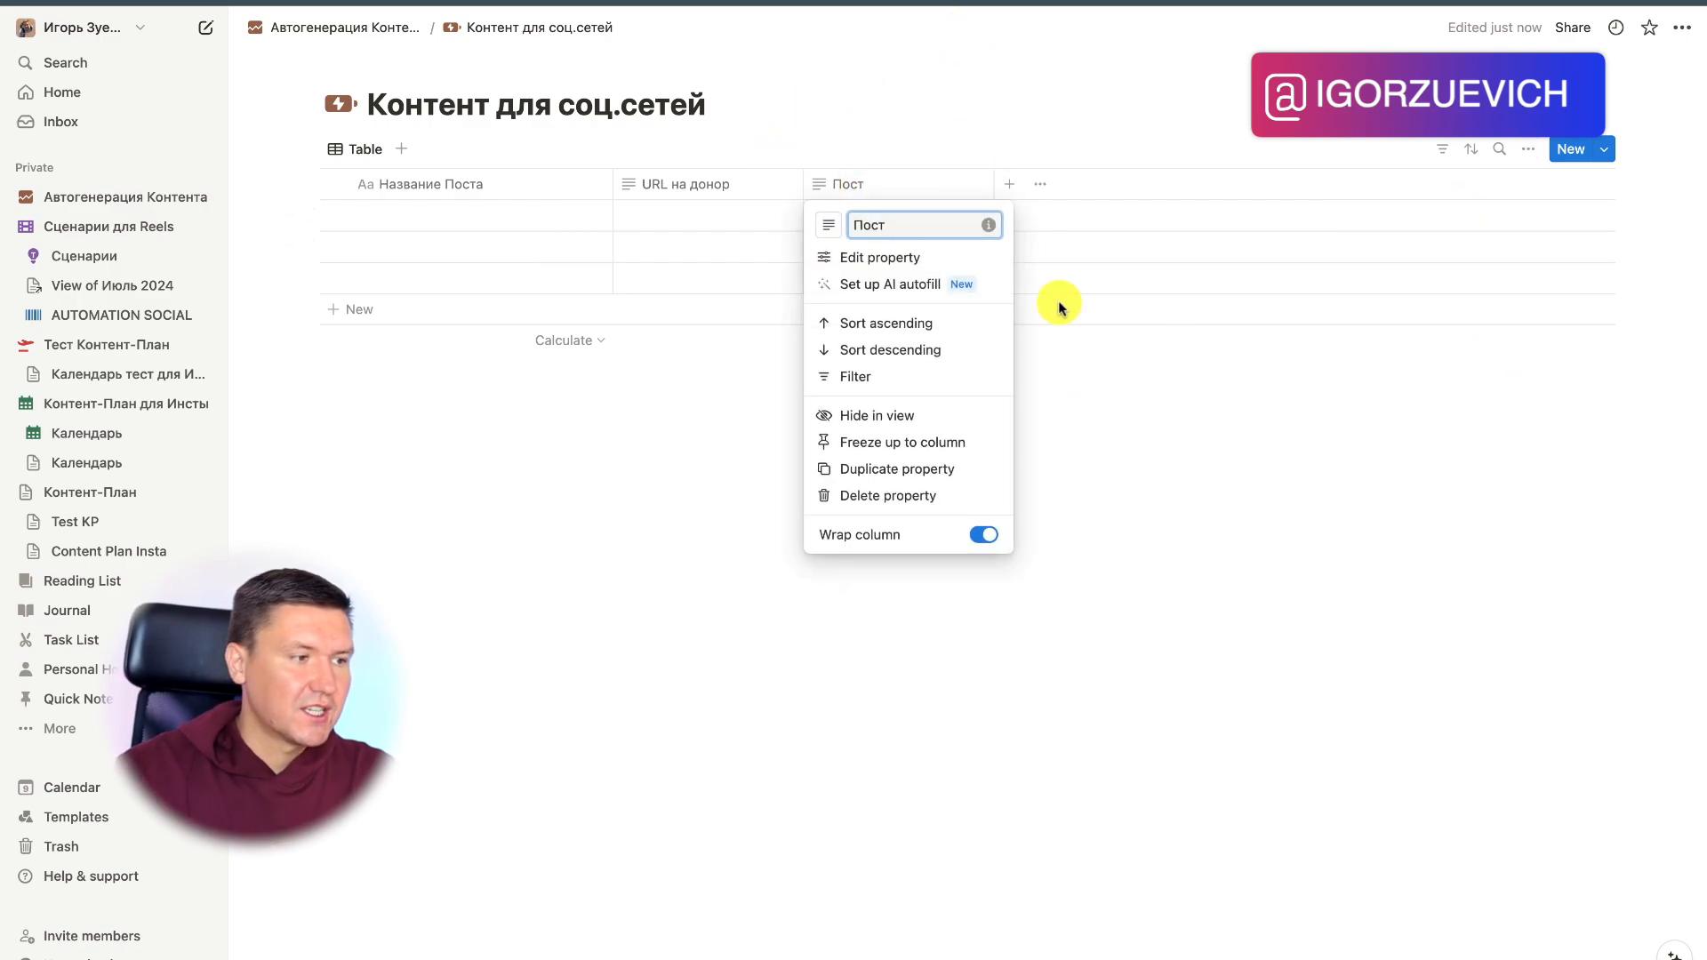
{"action": "left_click", "coordinate": [825, 228]}
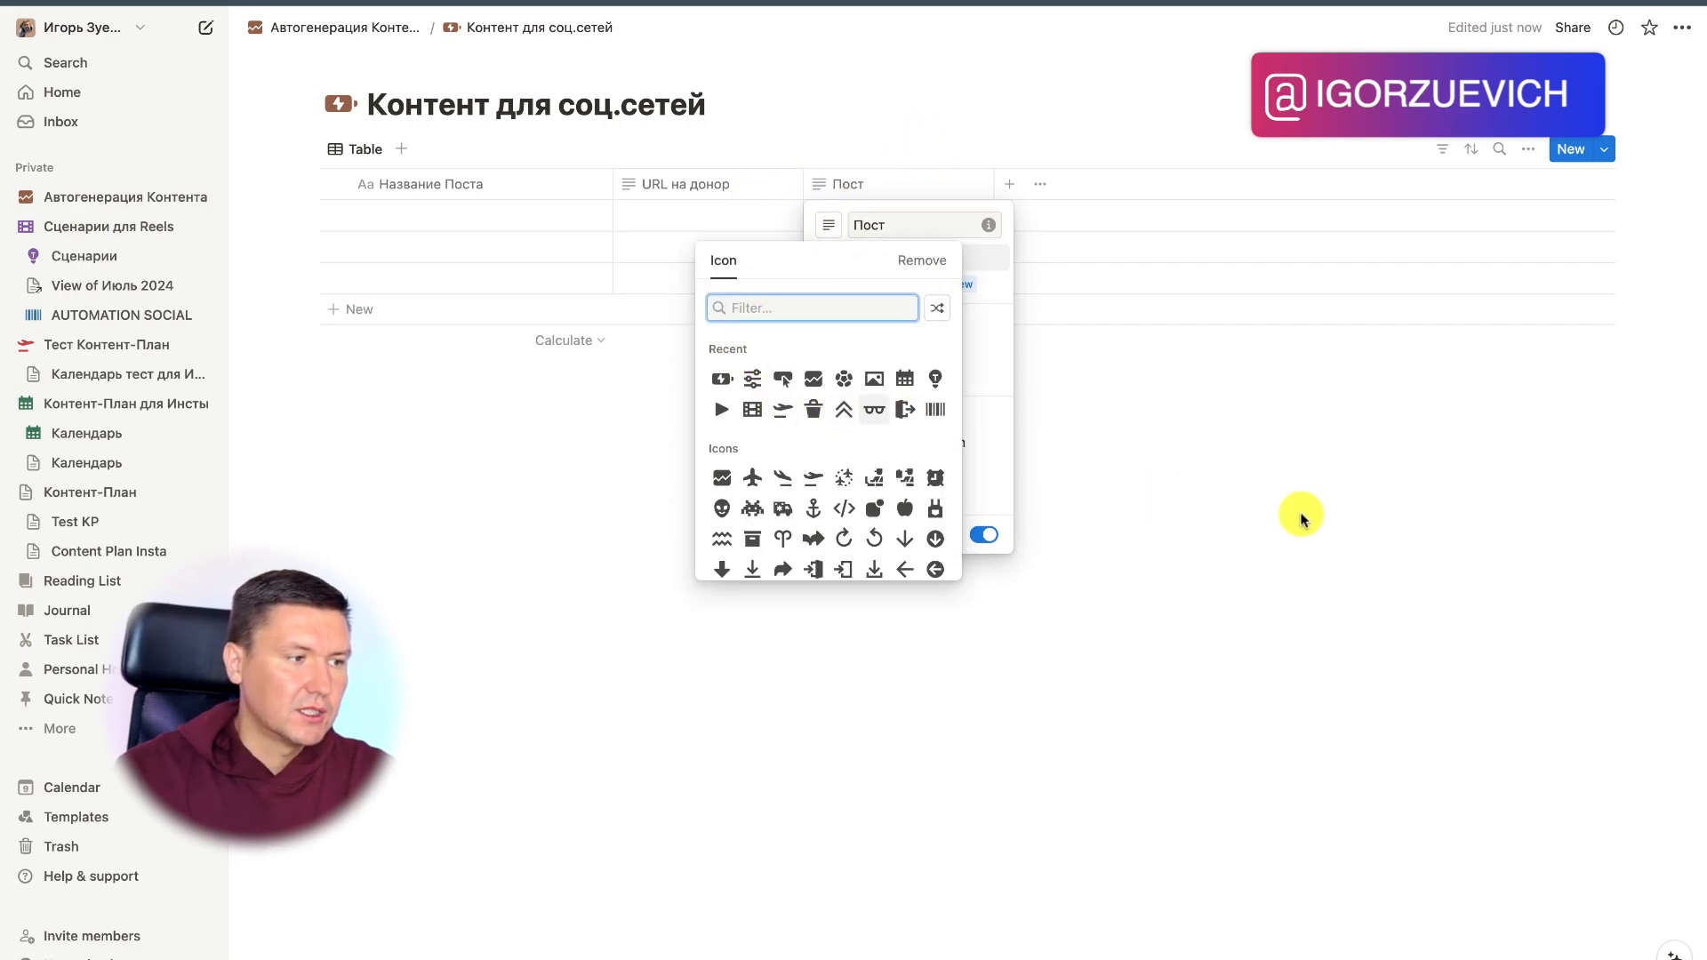
{"action": "left_click", "coordinate": [1375, 512]}
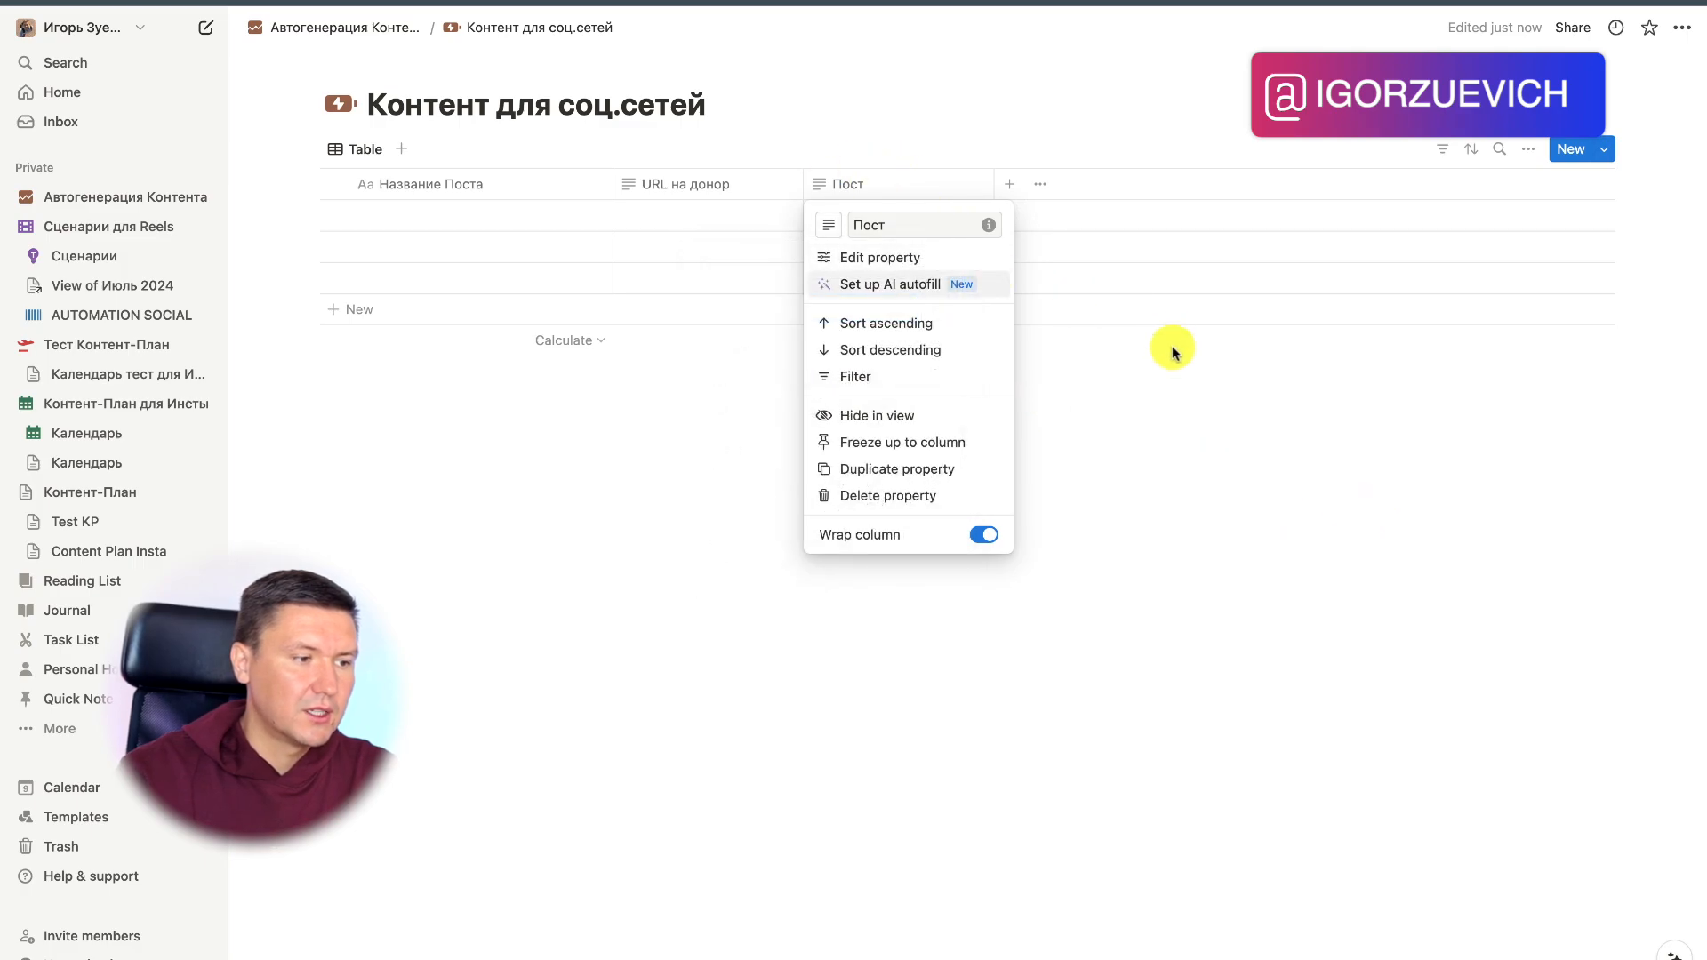
{"action": "left_click", "coordinate": [1127, 448]}
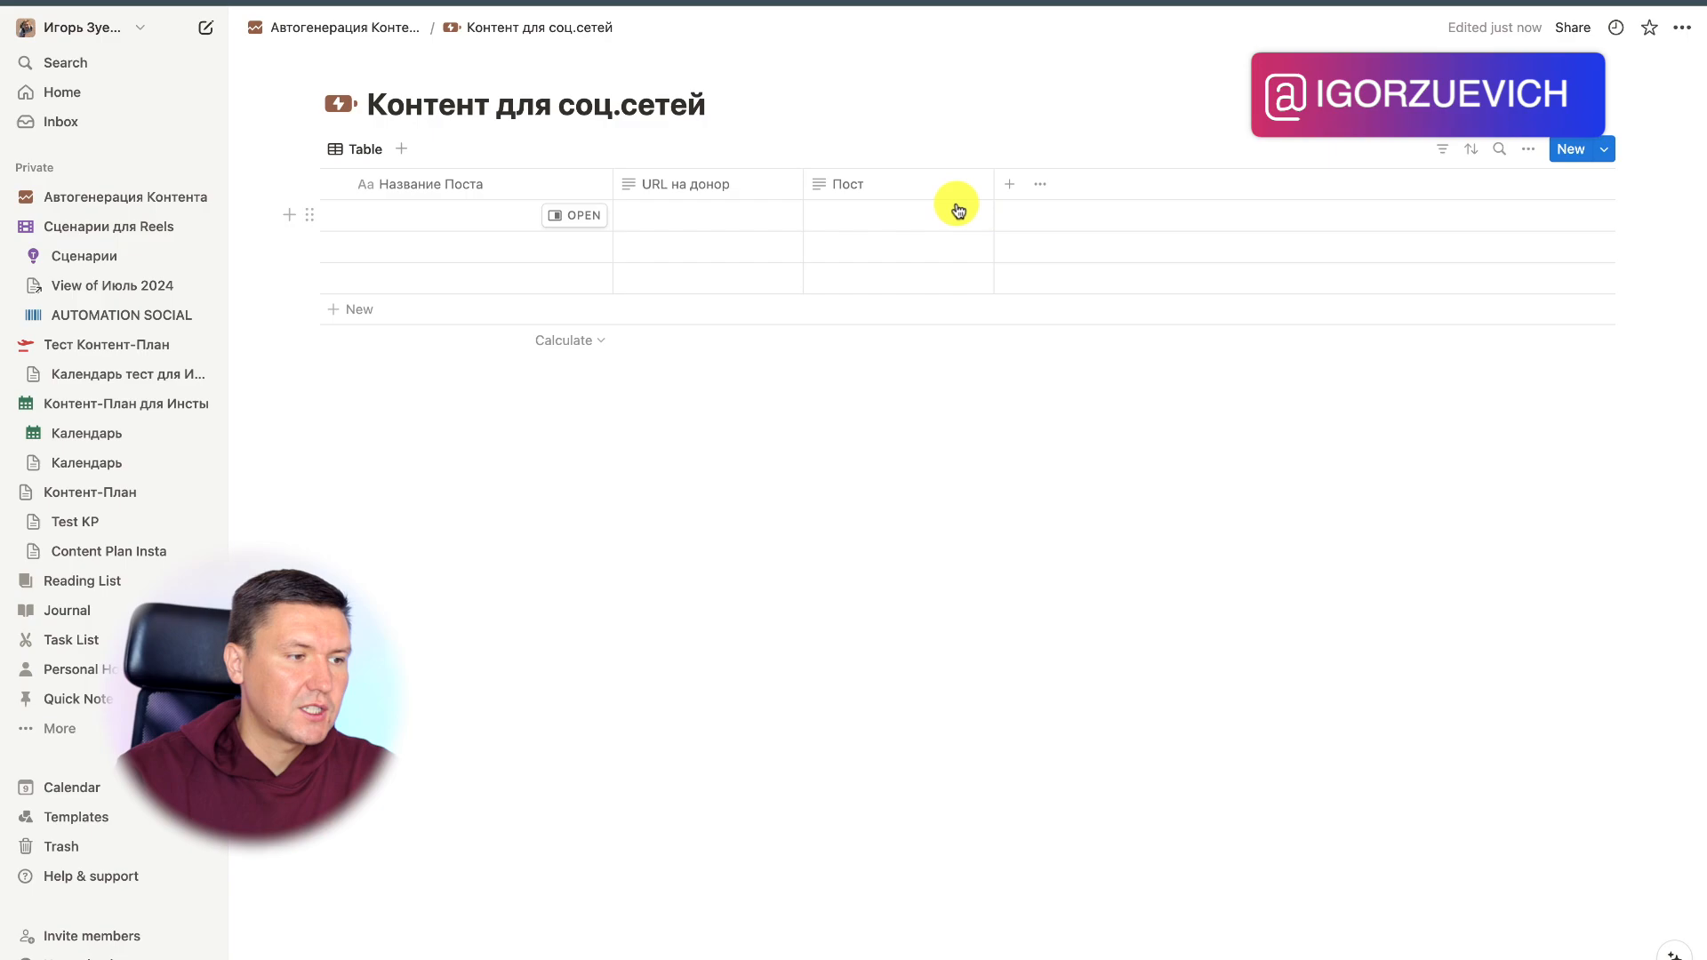
Step: Add a Status property to the database after the Пост column
{"action": "left_click", "coordinate": [1006, 182]}
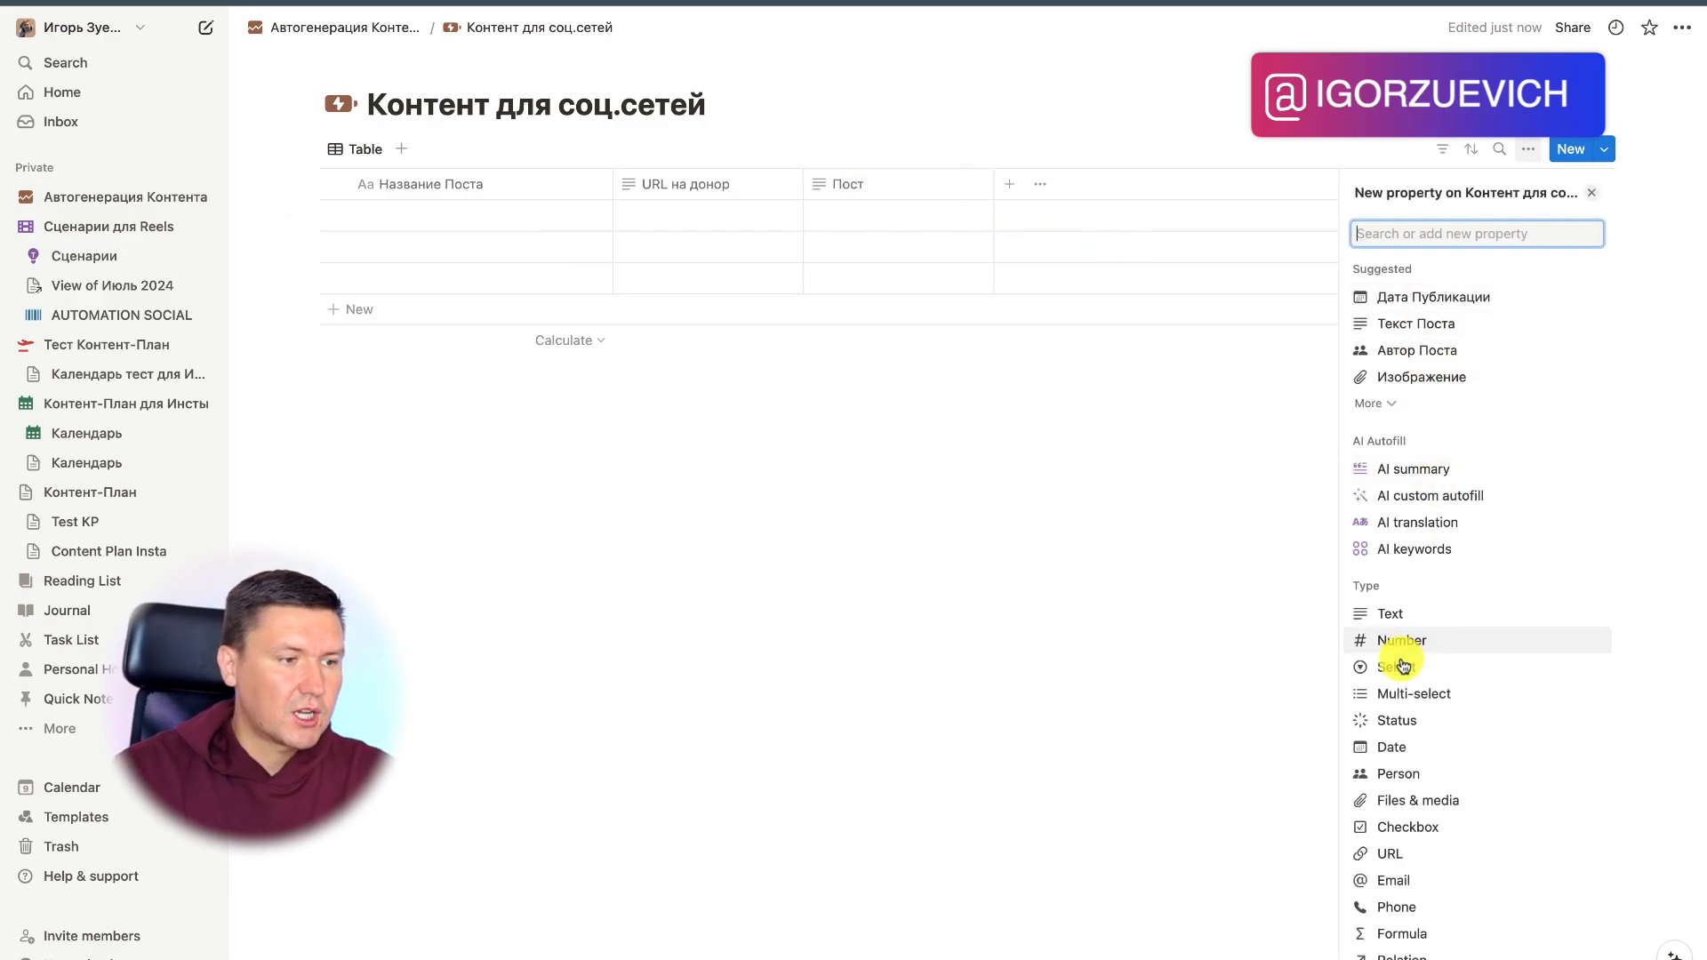
{"action": "scroll", "coordinate": [1403, 682], "scroll_direction": "down", "scroll_amount": 2}
{"action": "scroll", "coordinate": [1402, 683], "scroll_direction": "down", "scroll_amount": 5}
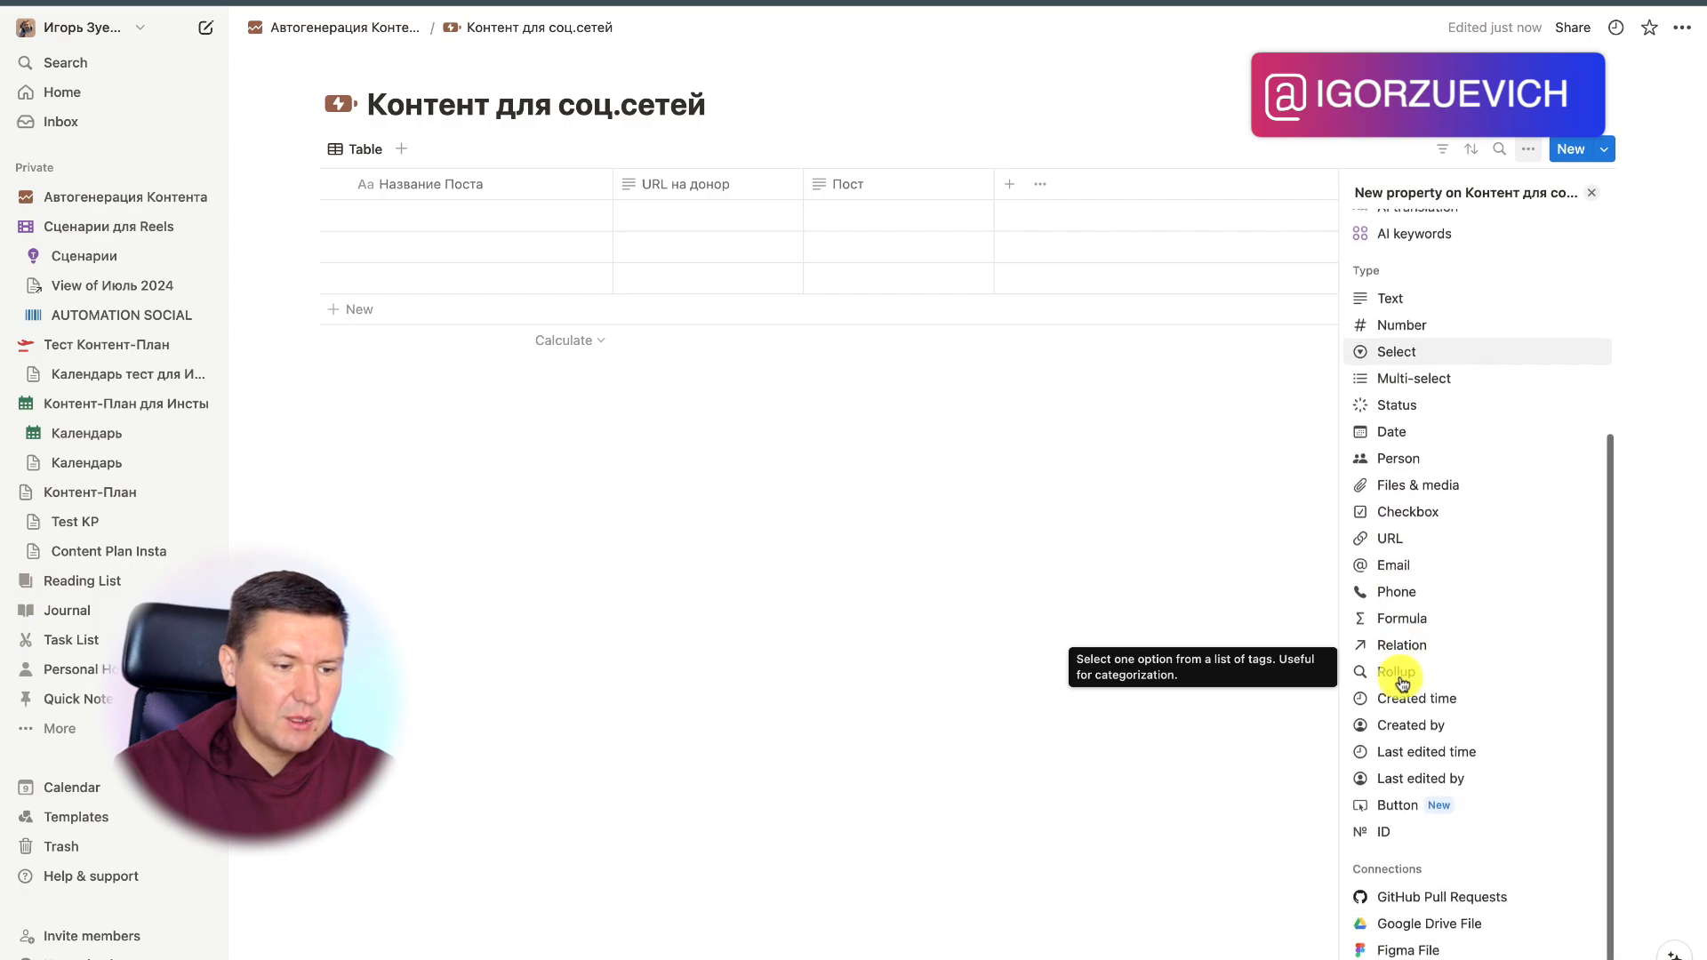
{"action": "scroll", "coordinate": [1449, 716], "scroll_direction": "up", "scroll_amount": 1}
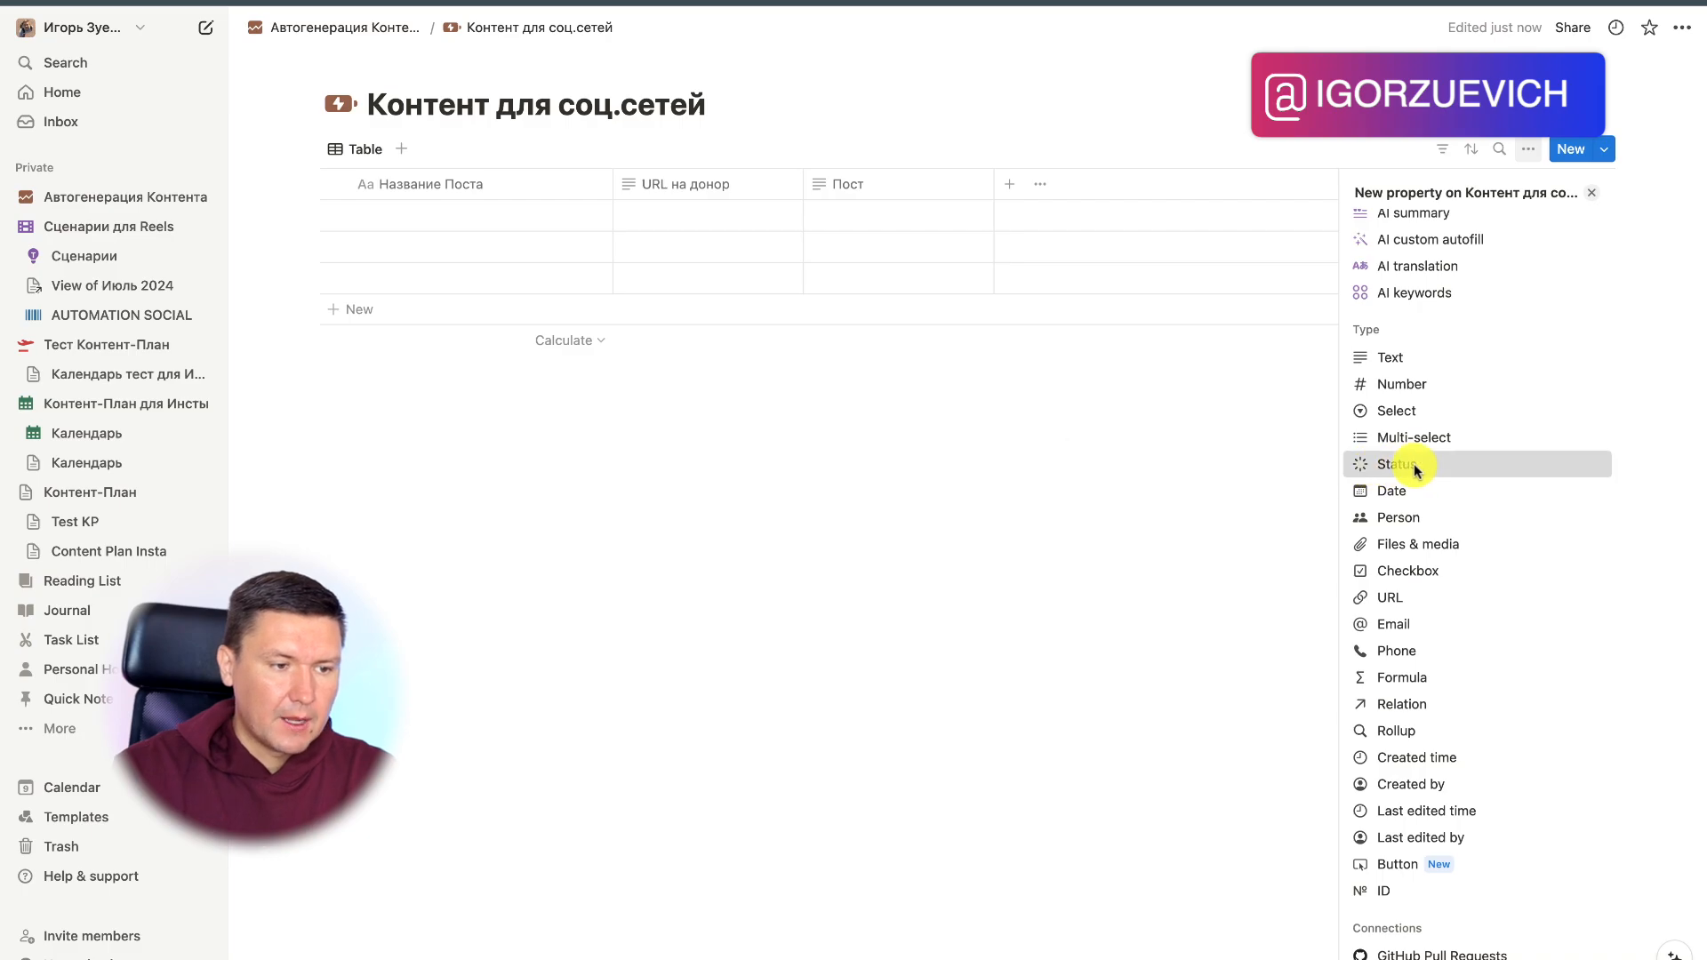
{"action": "left_click", "coordinate": [1416, 466]}
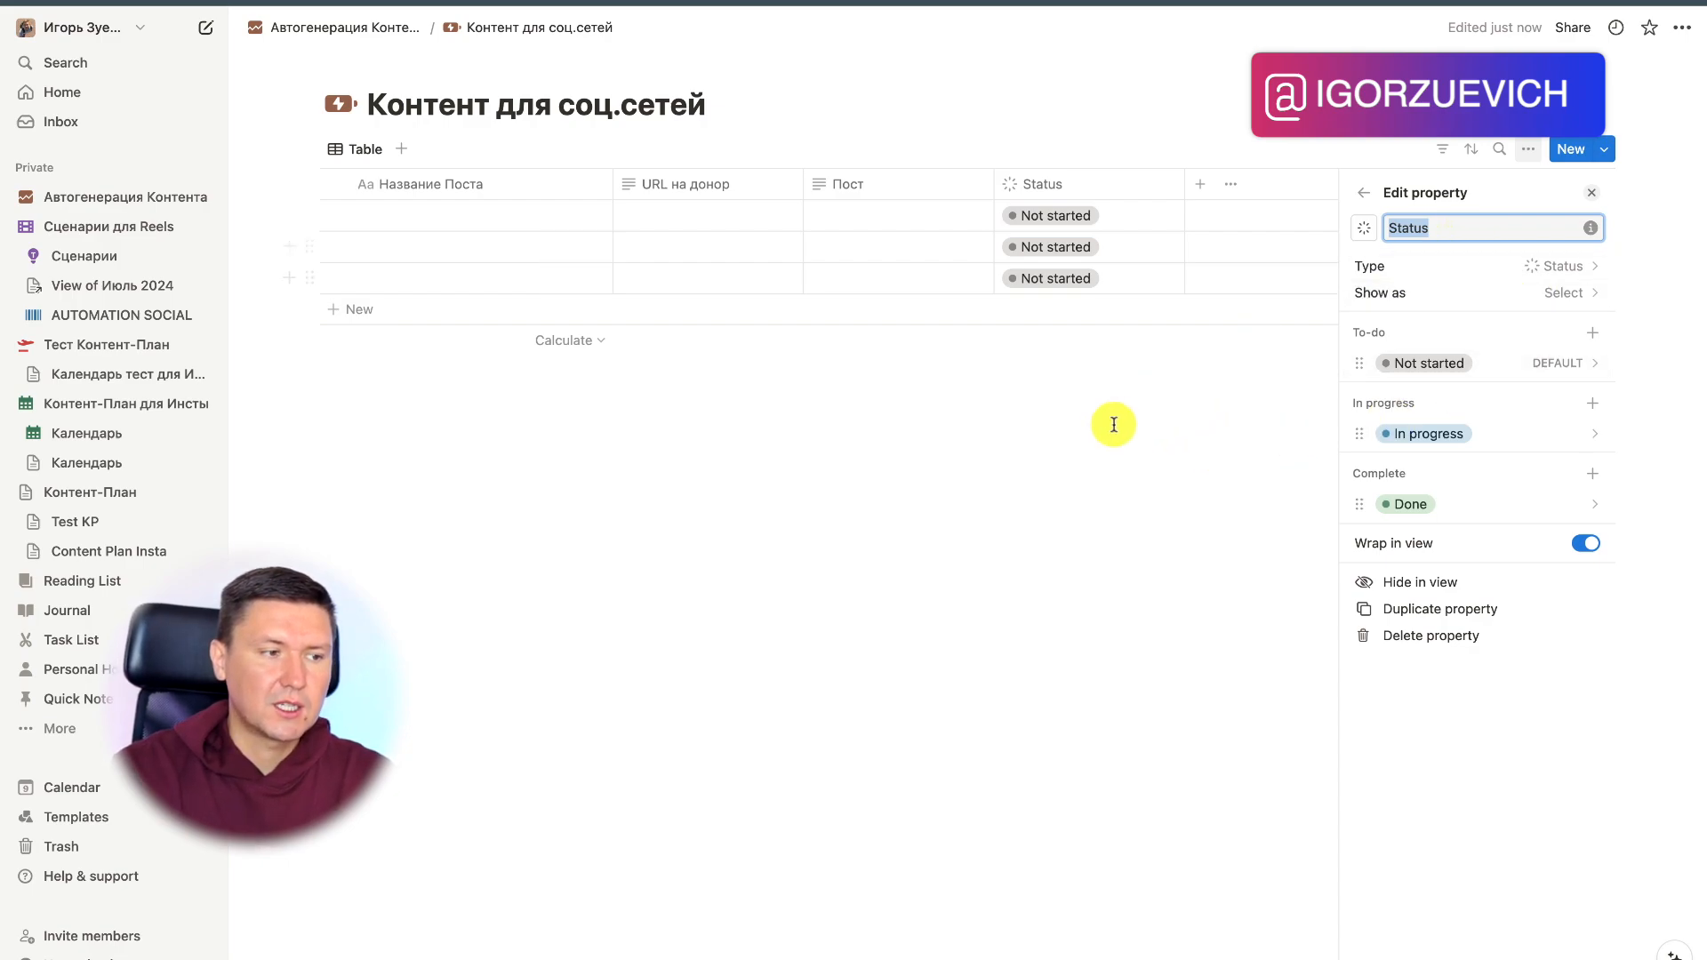
Step: Rename the Status property's Not started option to Новый URL and colour it red
{"action": "left_click", "coordinate": [1448, 371]}
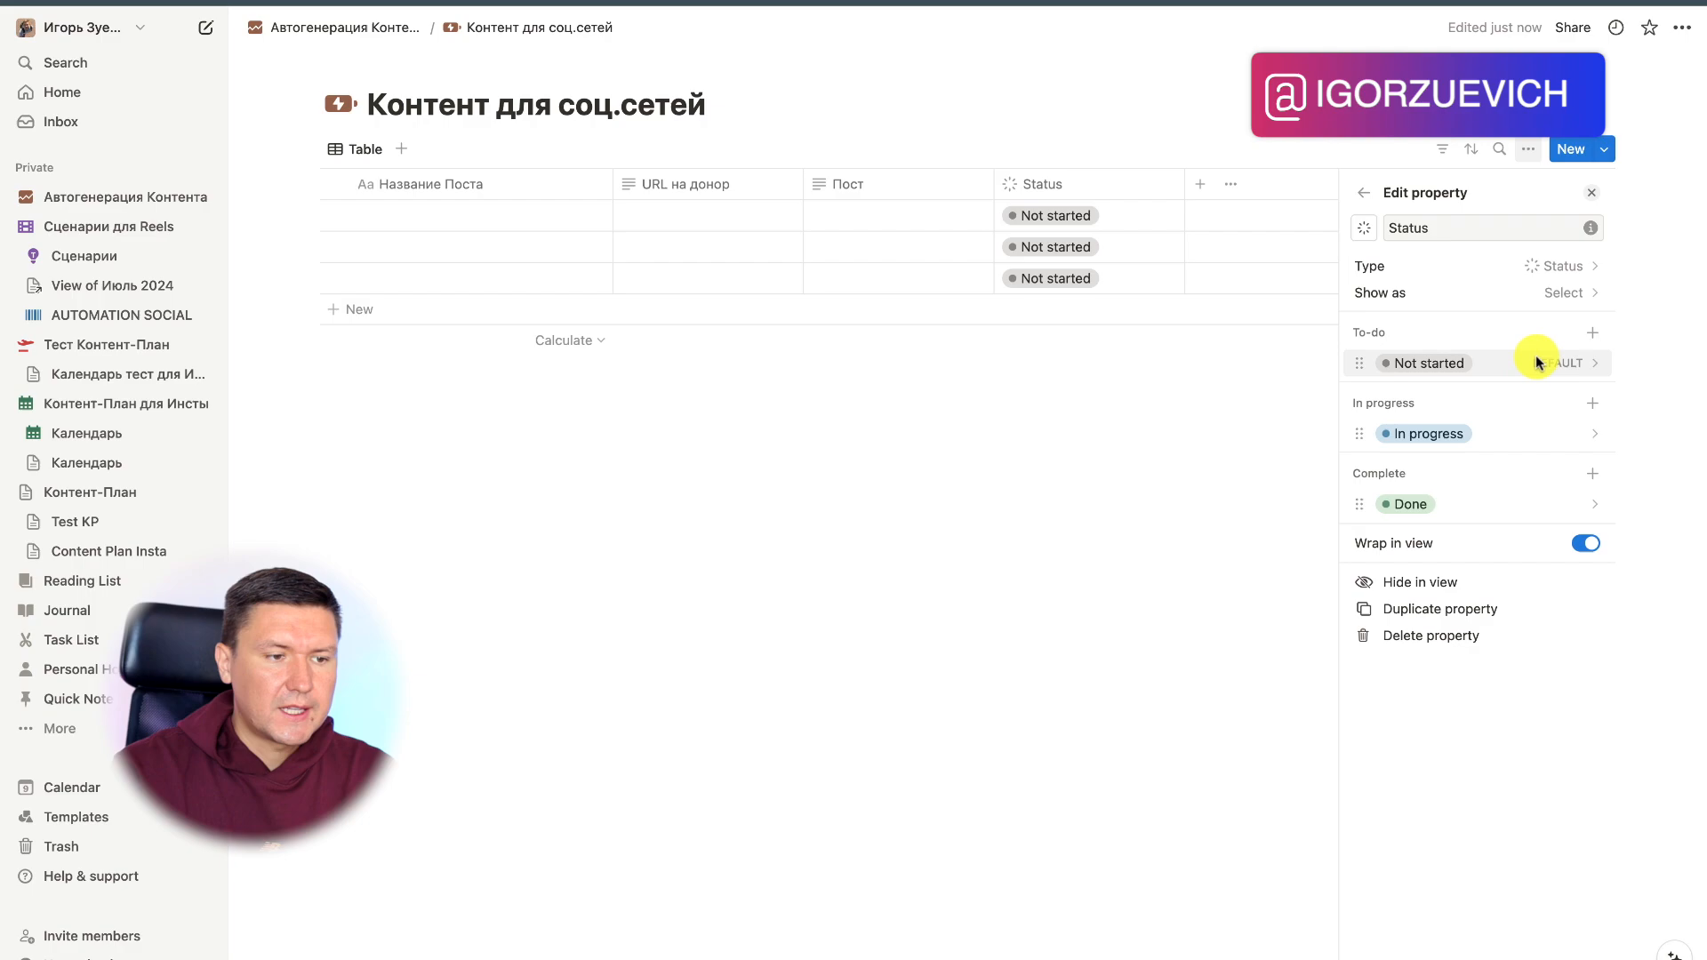
{"action": "left_click", "coordinate": [1490, 365]}
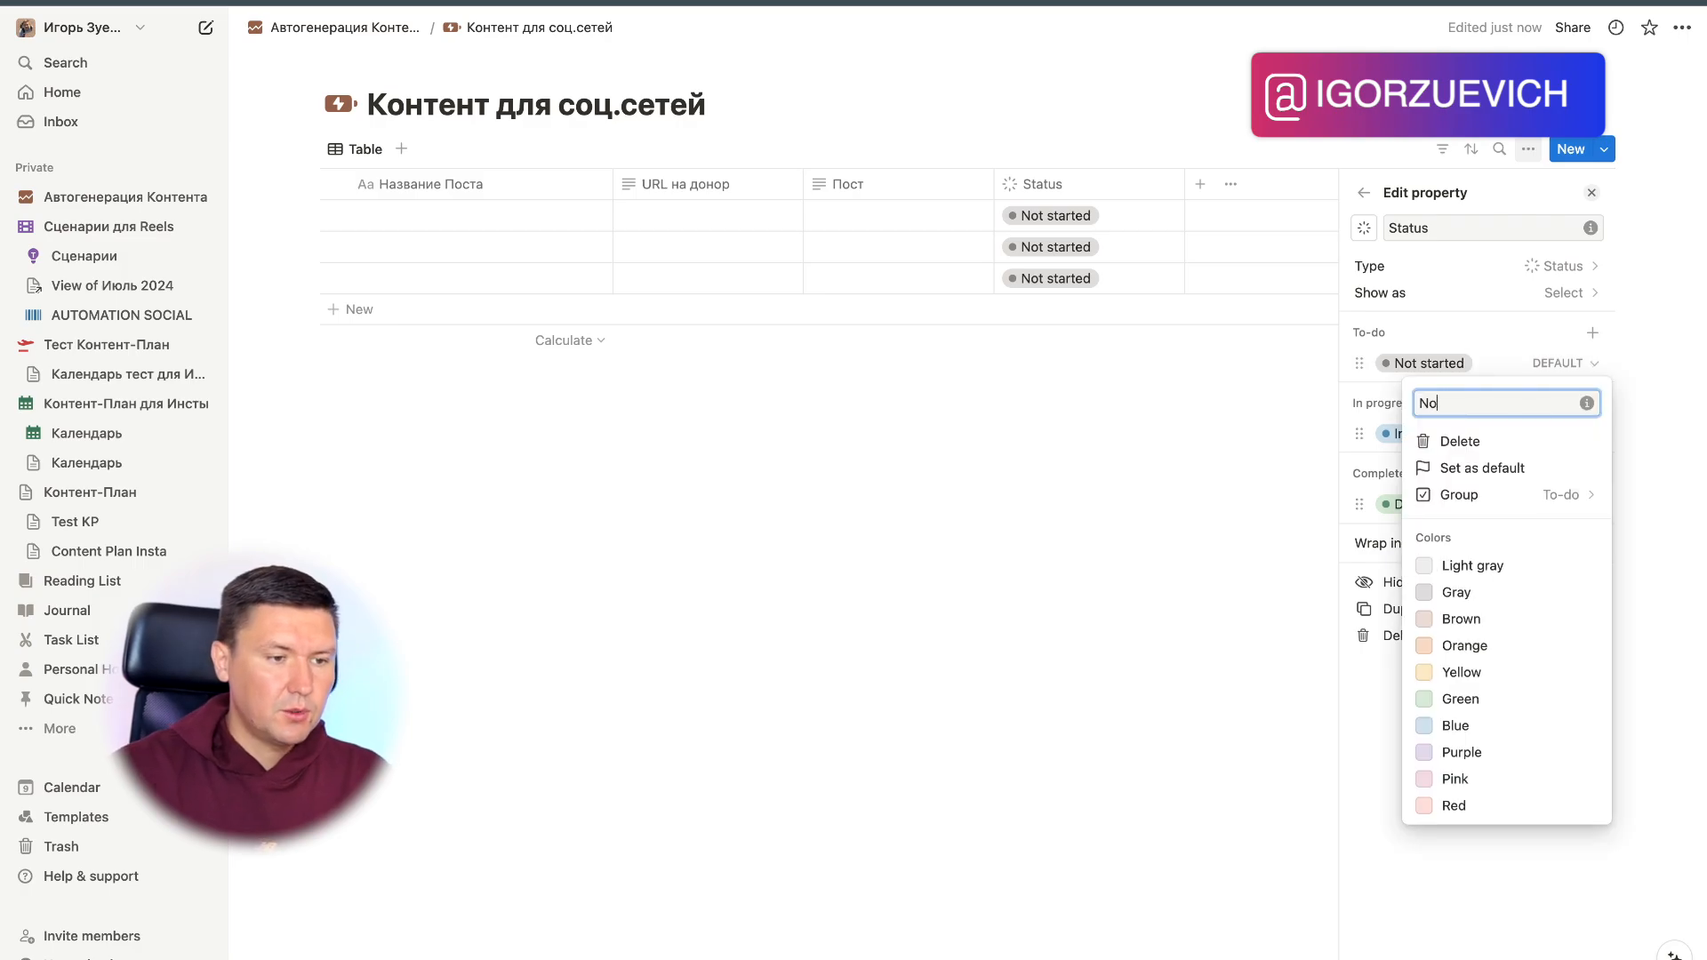
{"action": "type", "text": "Новая URL"}
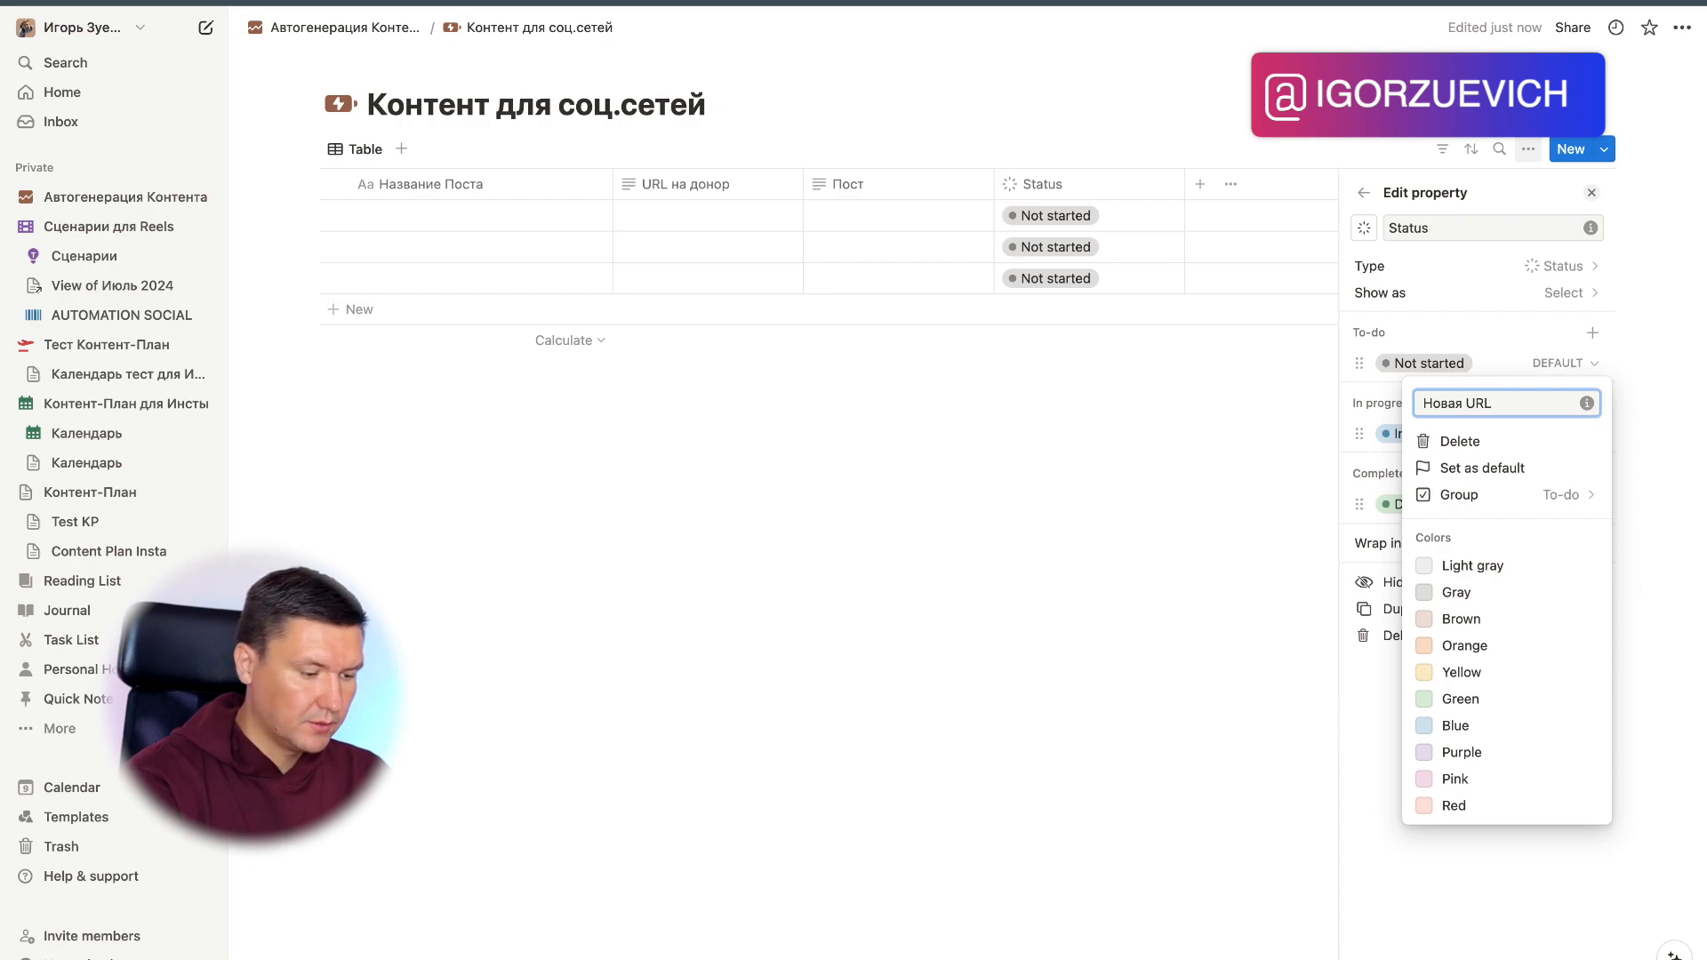
{"action": "left_click", "coordinate": [1472, 402]}
{"action": "key", "text": "BackSpace"}
{"action": "key", "text": "BackSpace"}
{"action": "type", "text": "ый"}
{"action": "left_click", "coordinate": [1468, 805]}
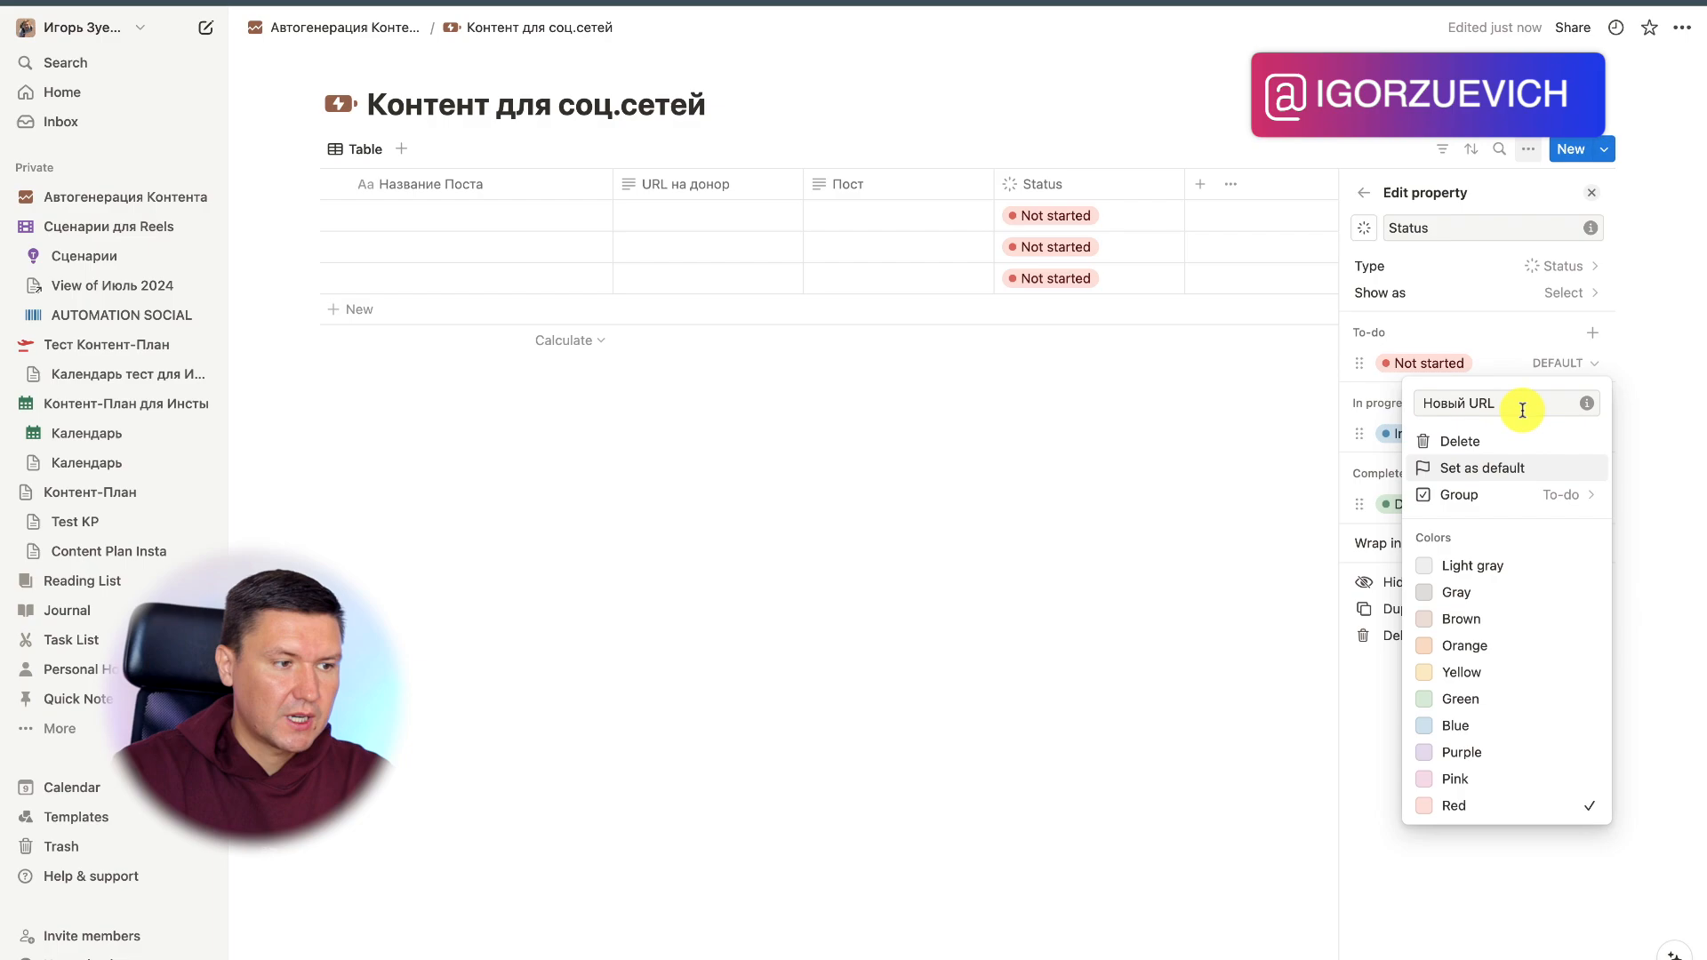
{"action": "key", "text": "Return"}
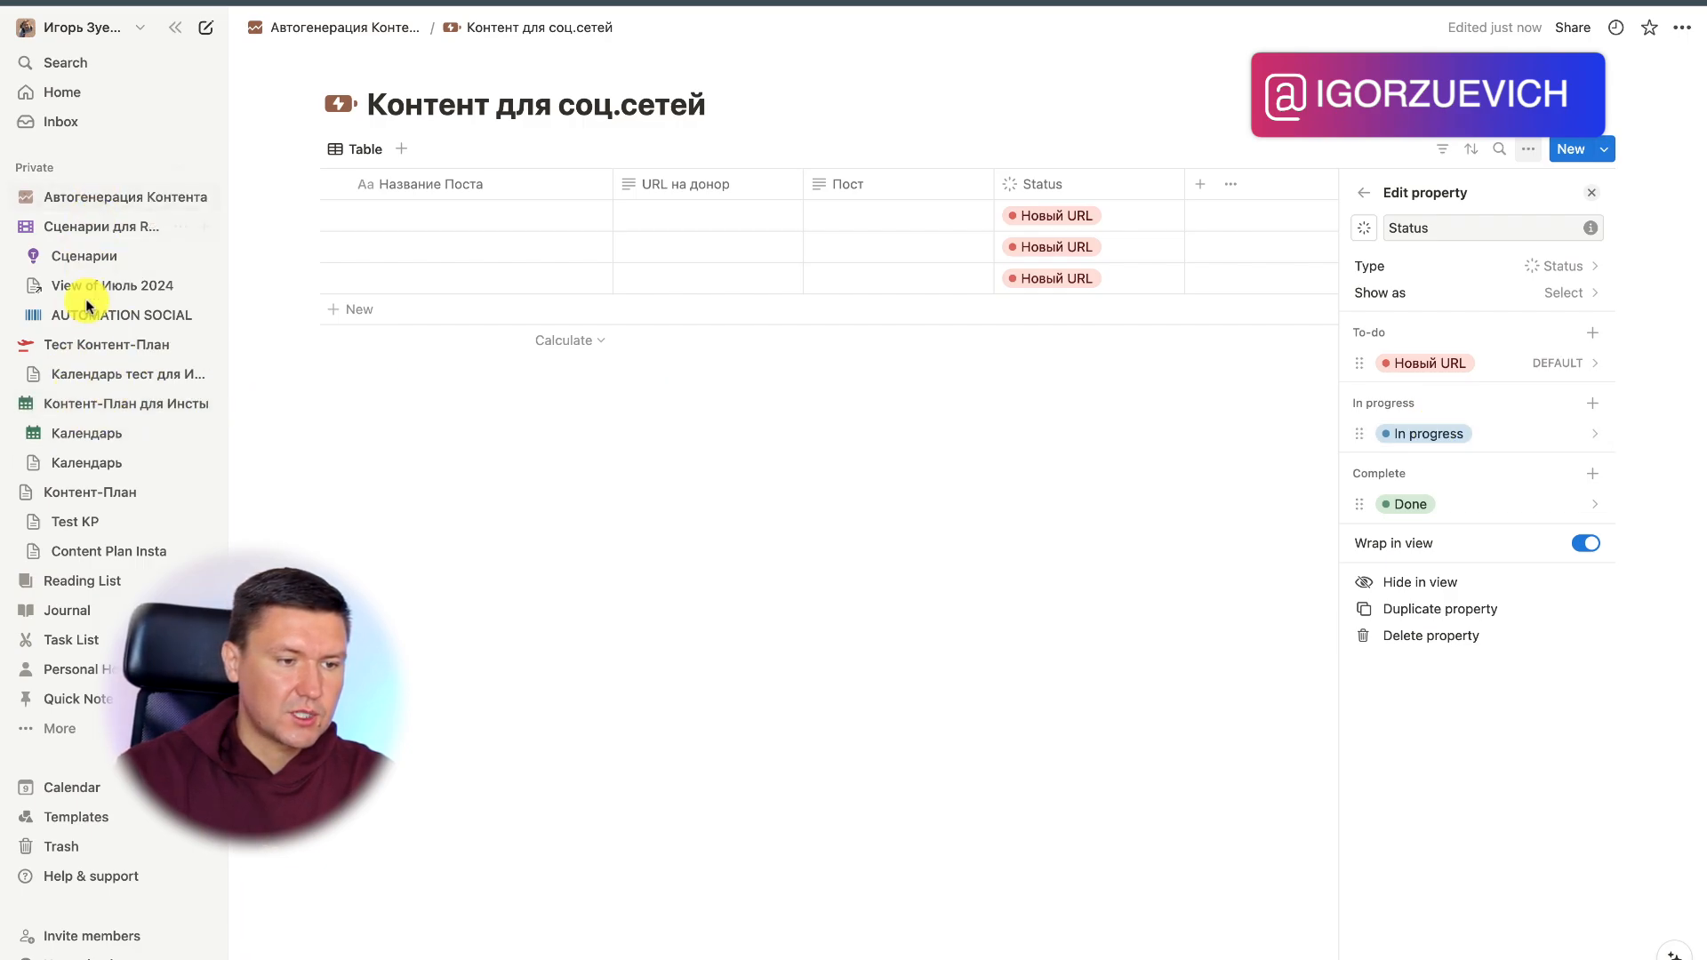
Step: Rename the In progress option to Готов к публикации and add an Идёт публикация option to the same status group
{"action": "left_click", "coordinate": [1487, 431]}
{"action": "type", "text": "Готов "}
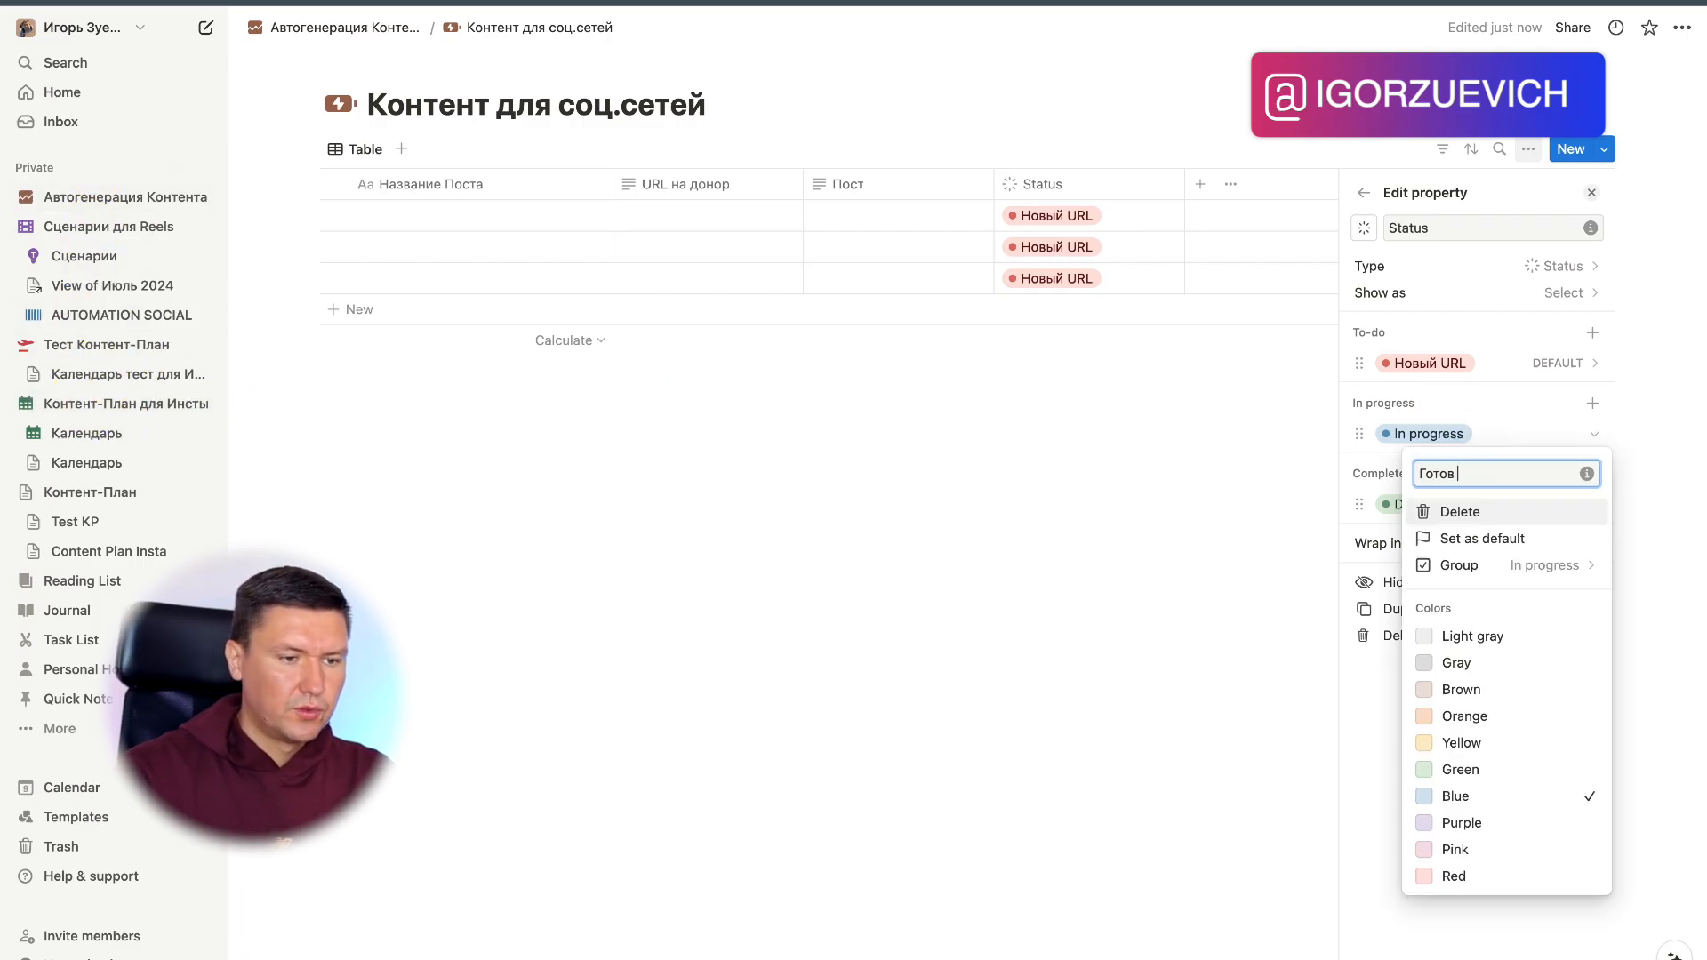
{"action": "type", "text": "к публика"}
{"action": "left_click", "coordinate": [1593, 411]}
{"action": "left_click", "coordinate": [1592, 405]}
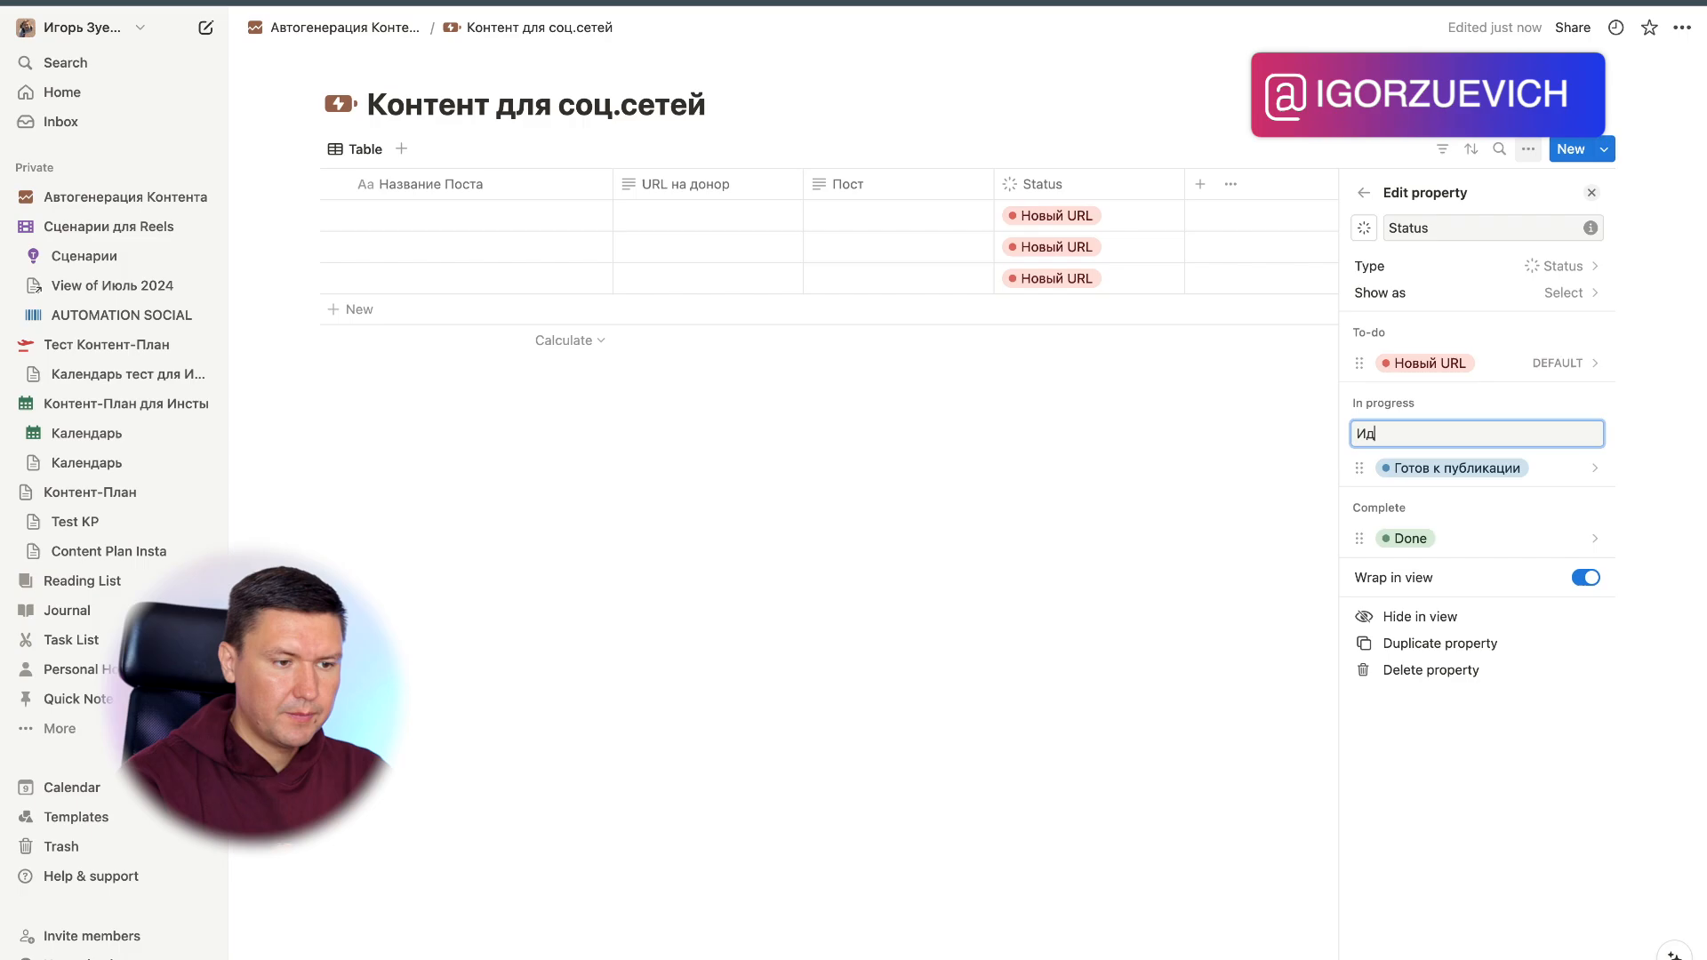
{"action": "key", "text": "Escape"}
Step: Reopen the Status property's settings and move Идёт публикация below Готов к публикации in the In progress group
{"action": "left_click", "coordinate": [1094, 185]}
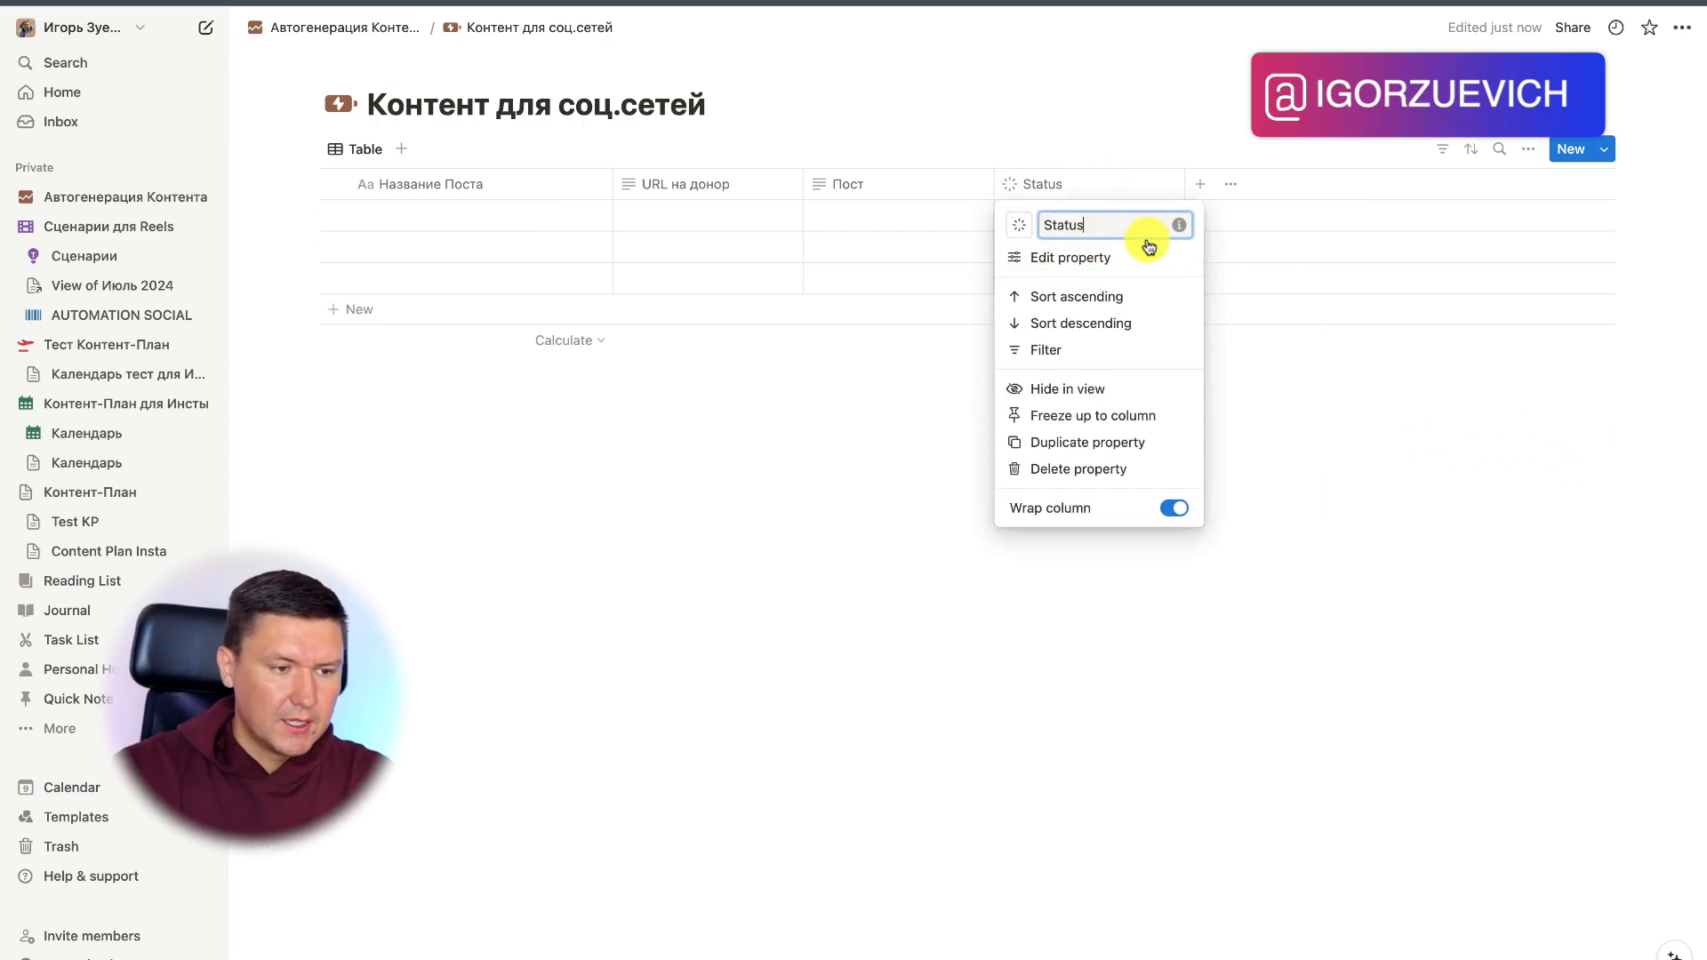
{"action": "left_click", "coordinate": [1094, 257]}
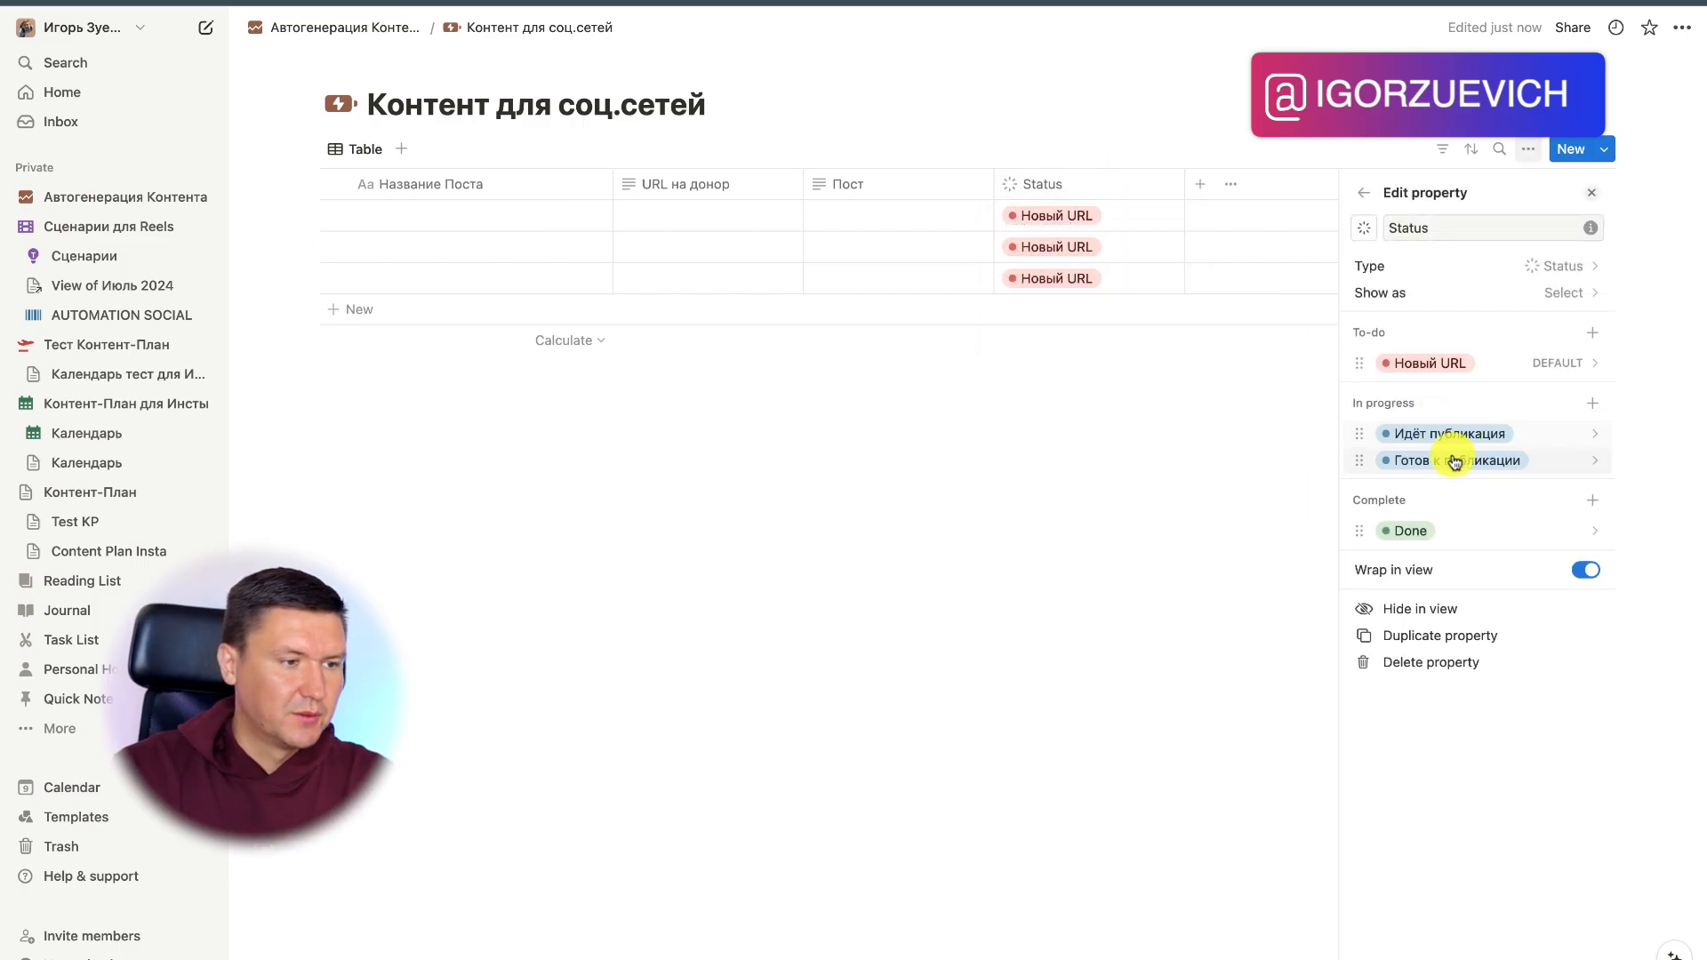
{"action": "left_click_drag", "start_coordinate": [1357, 434], "coordinate": [1342, 462]}
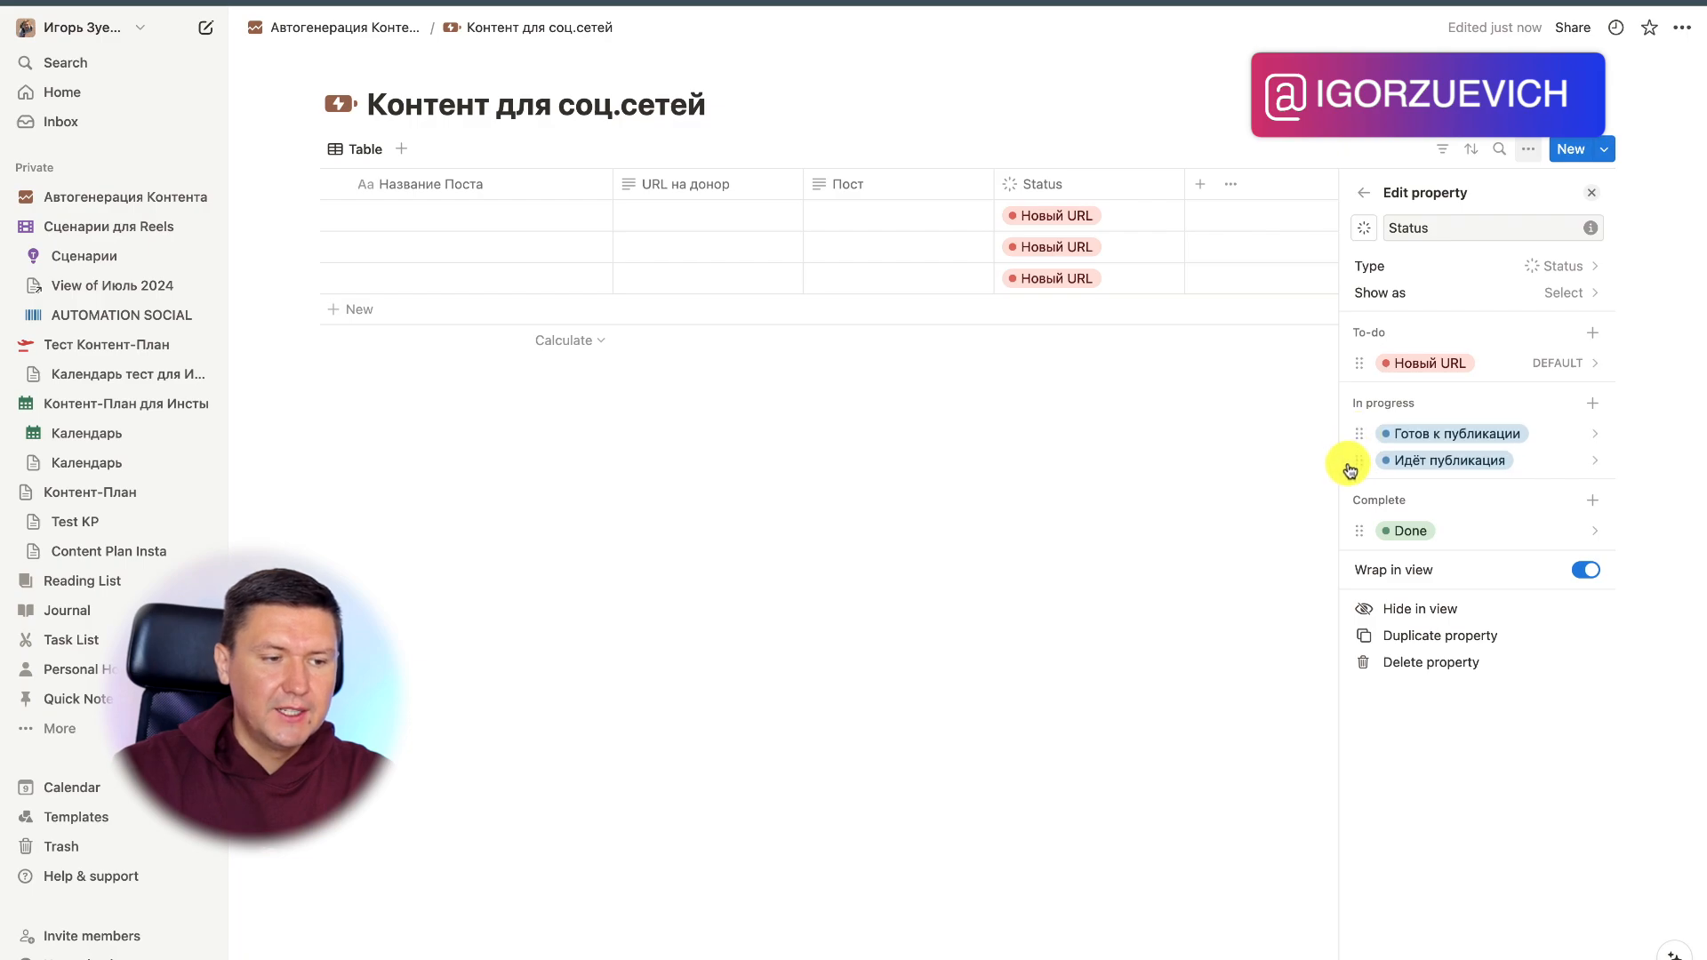
Step: Colour the Готов к публикации option yellow and rename the option below it to Идёт публикация..
{"action": "left_click", "coordinate": [1453, 436]}
{"action": "left_click", "coordinate": [1469, 746]}
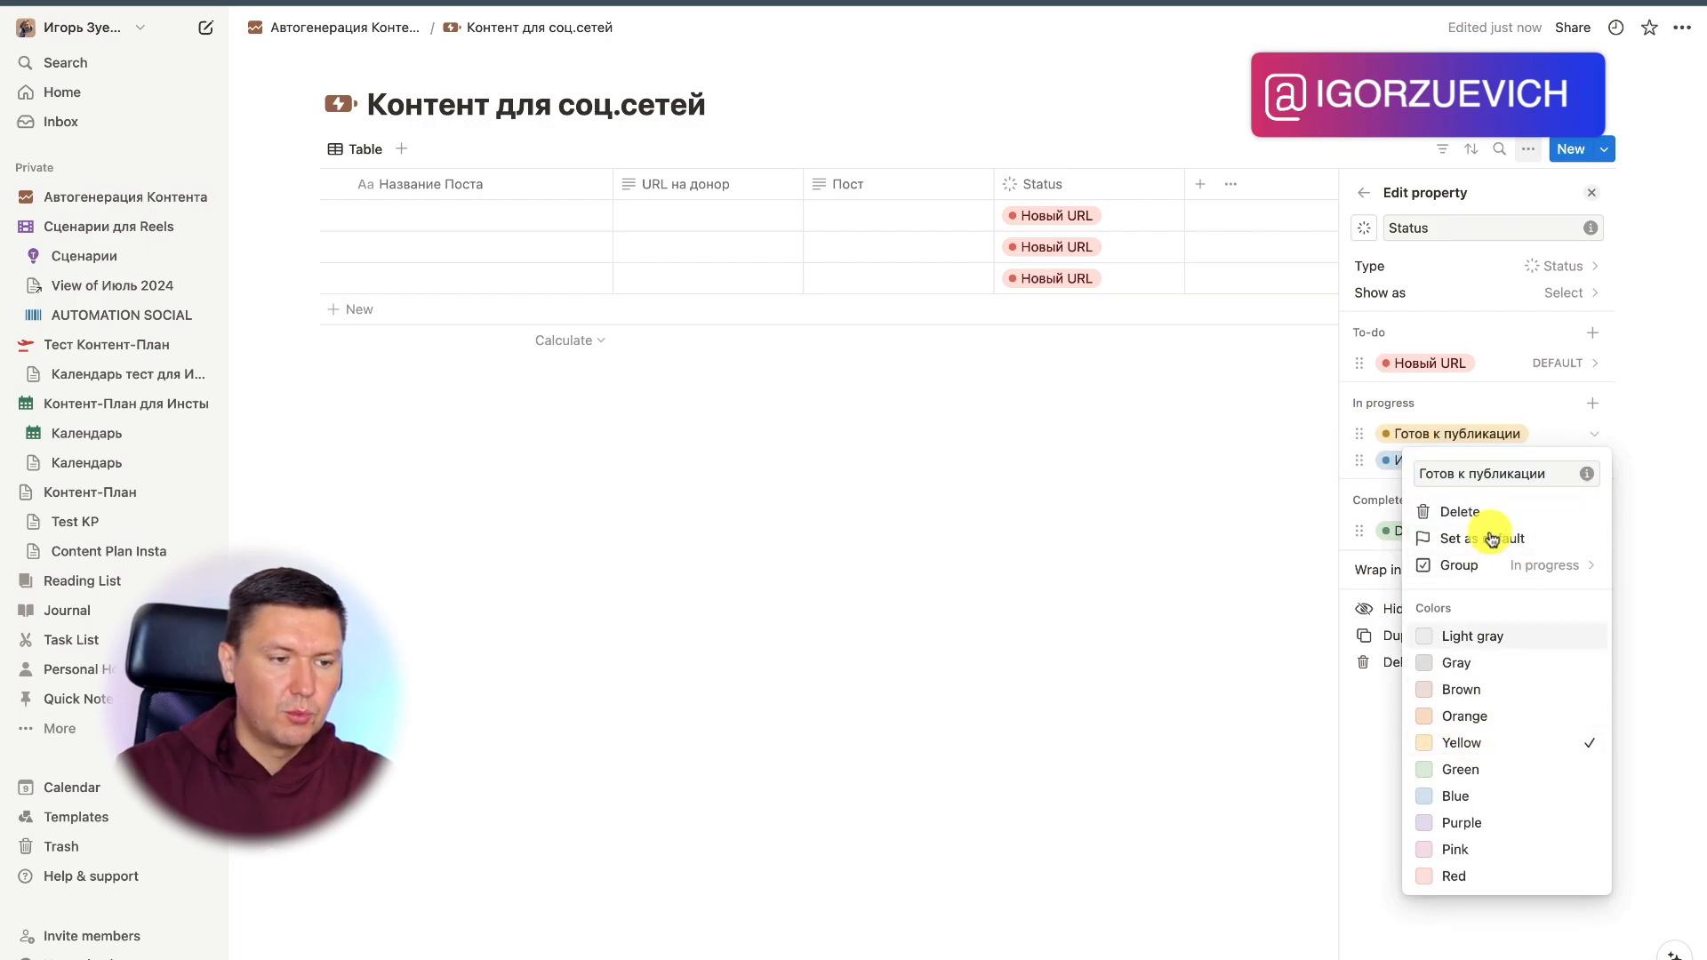
{"action": "left_click", "coordinate": [1416, 402]}
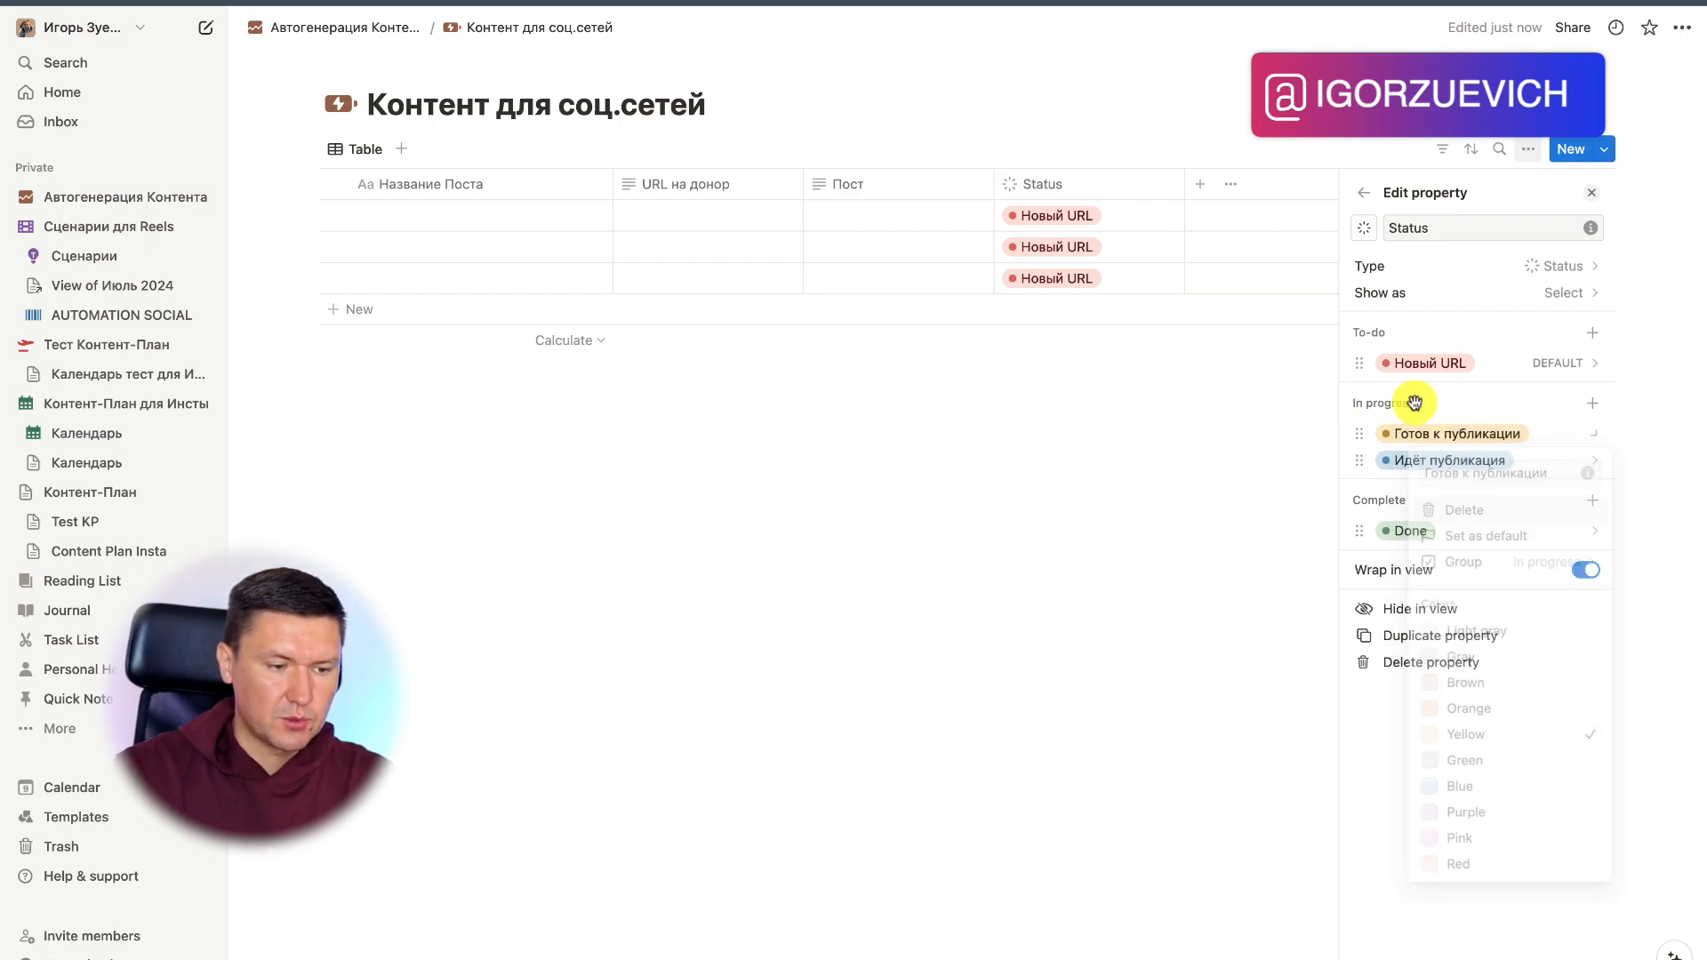
{"action": "left_click", "coordinate": [1498, 465]}
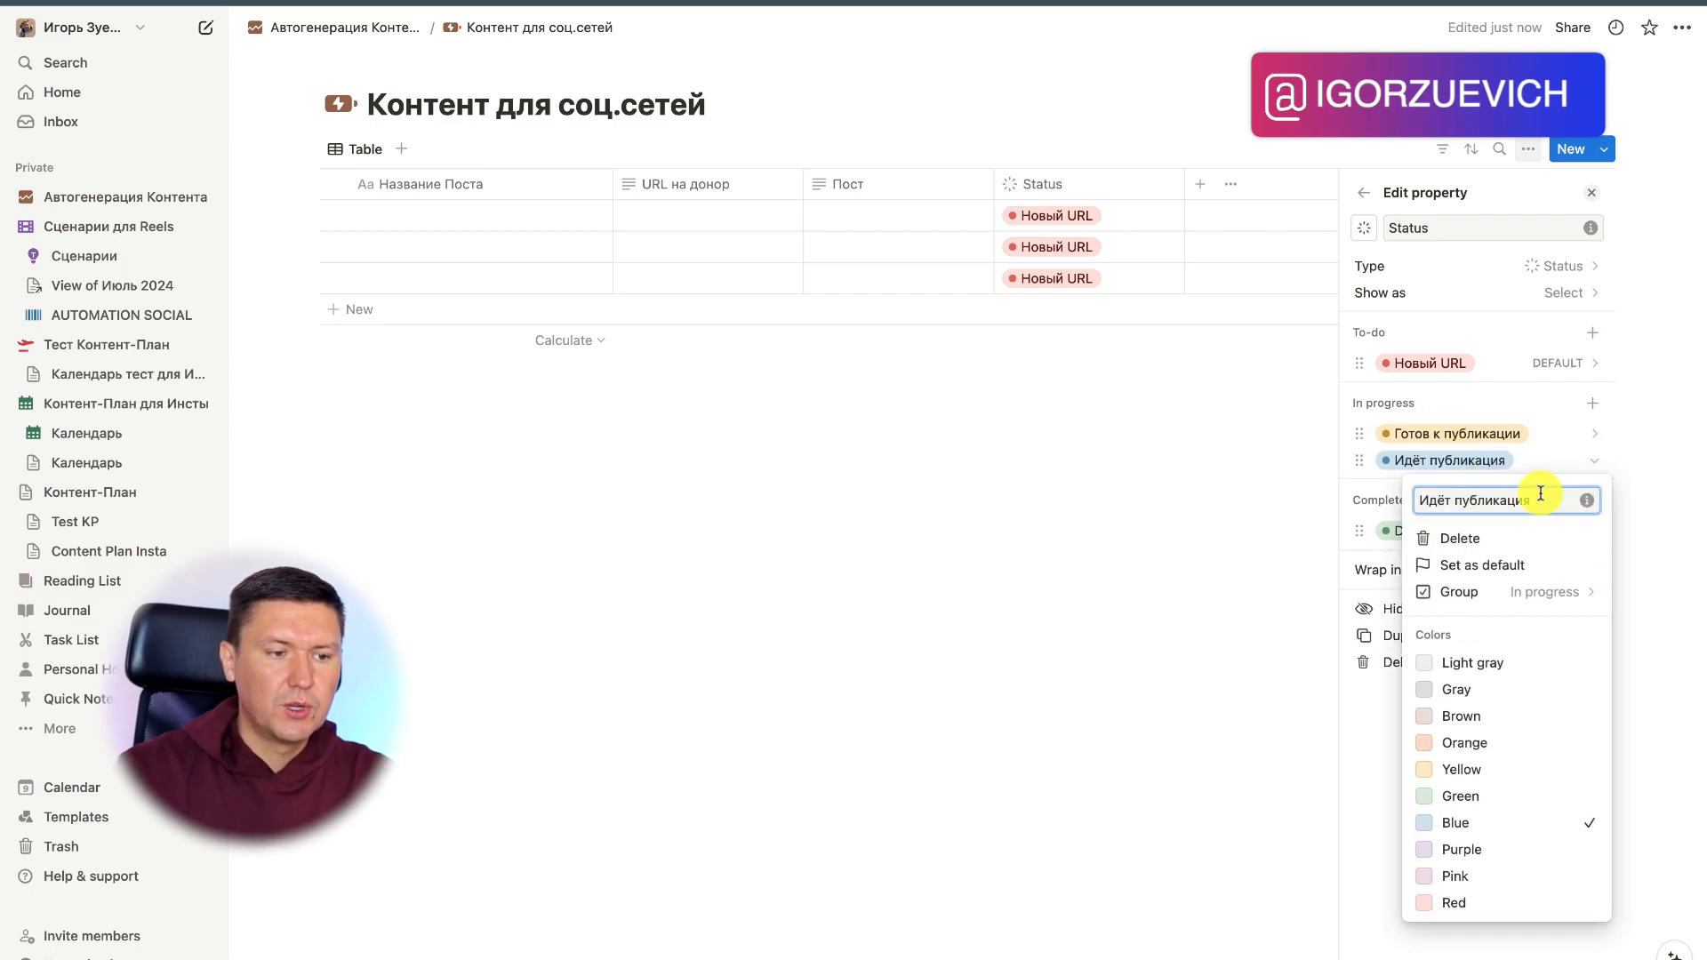
{"action": "left_click", "coordinate": [1490, 442]}
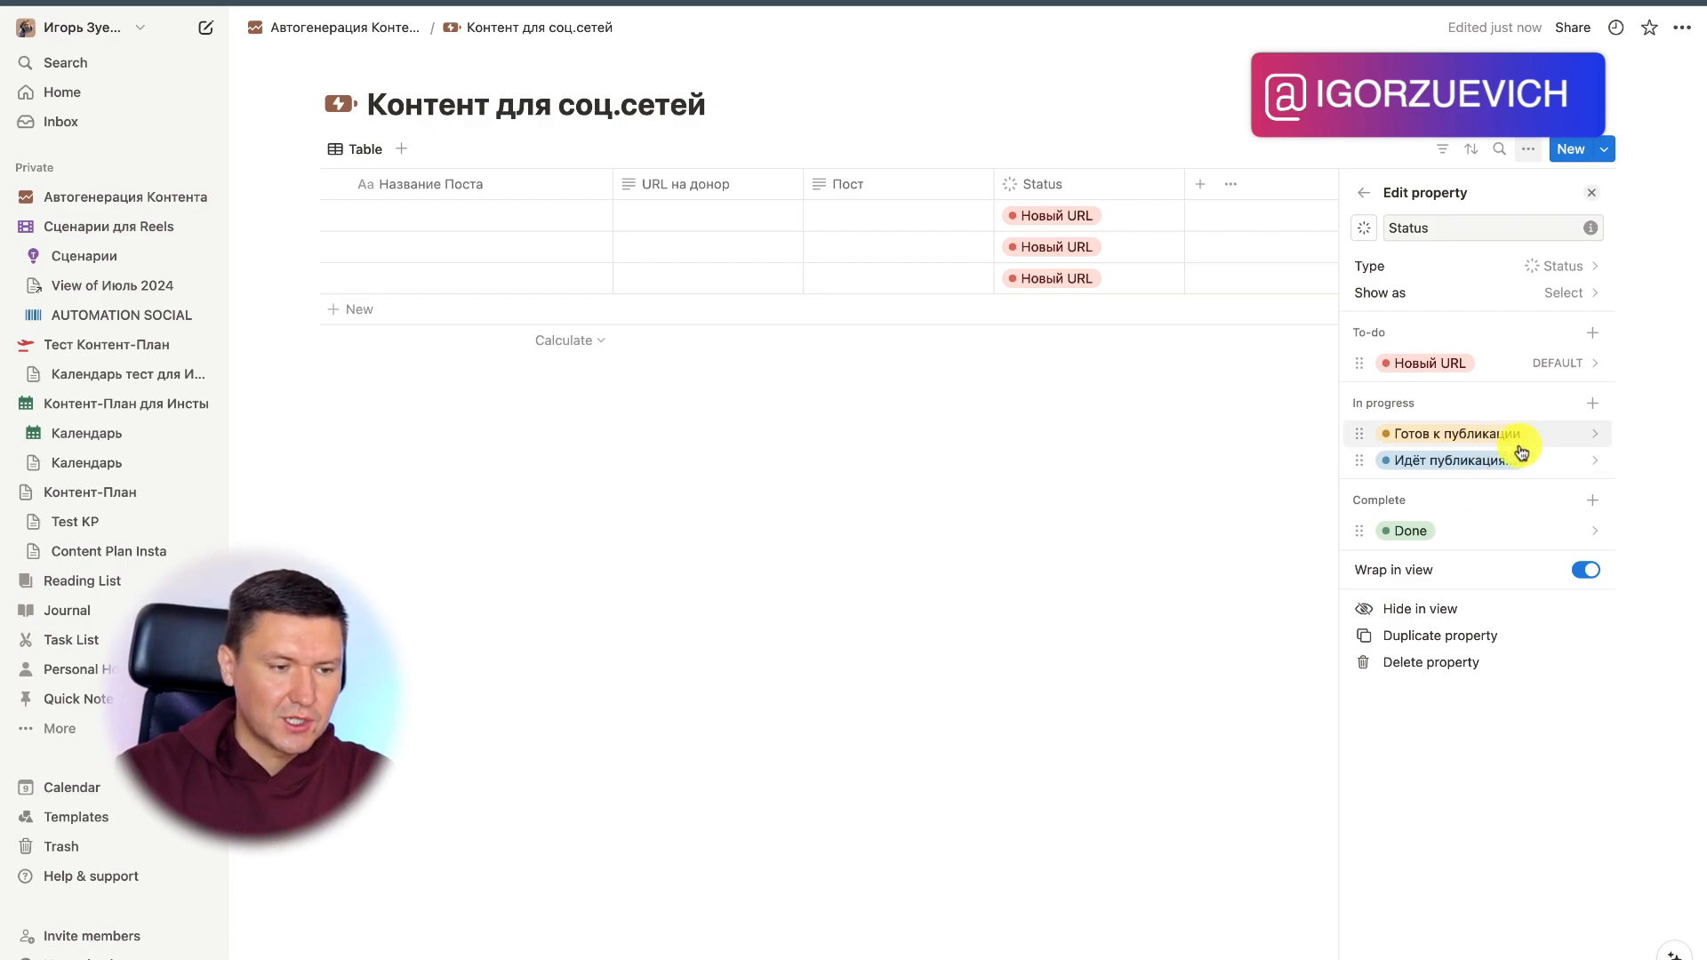
Step: Rename the Done option to Опубликован and add a В архиве option to the Complete group
{"action": "left_click", "coordinate": [1414, 531]}
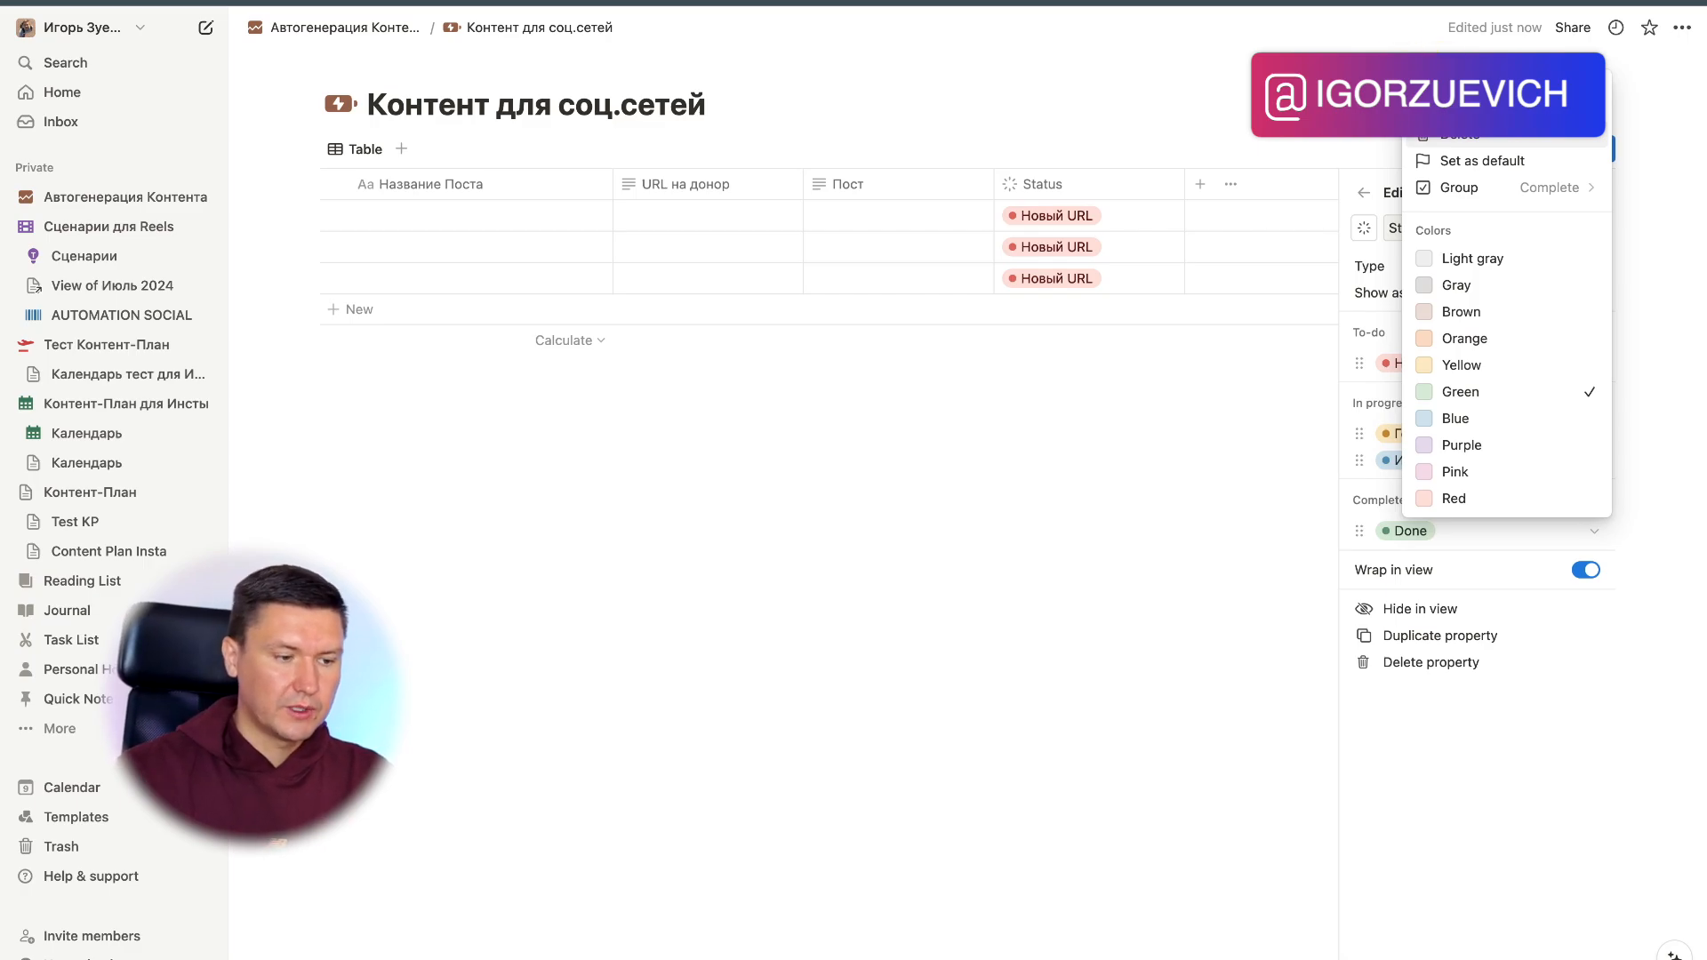
{"action": "key", "text": "Return"}
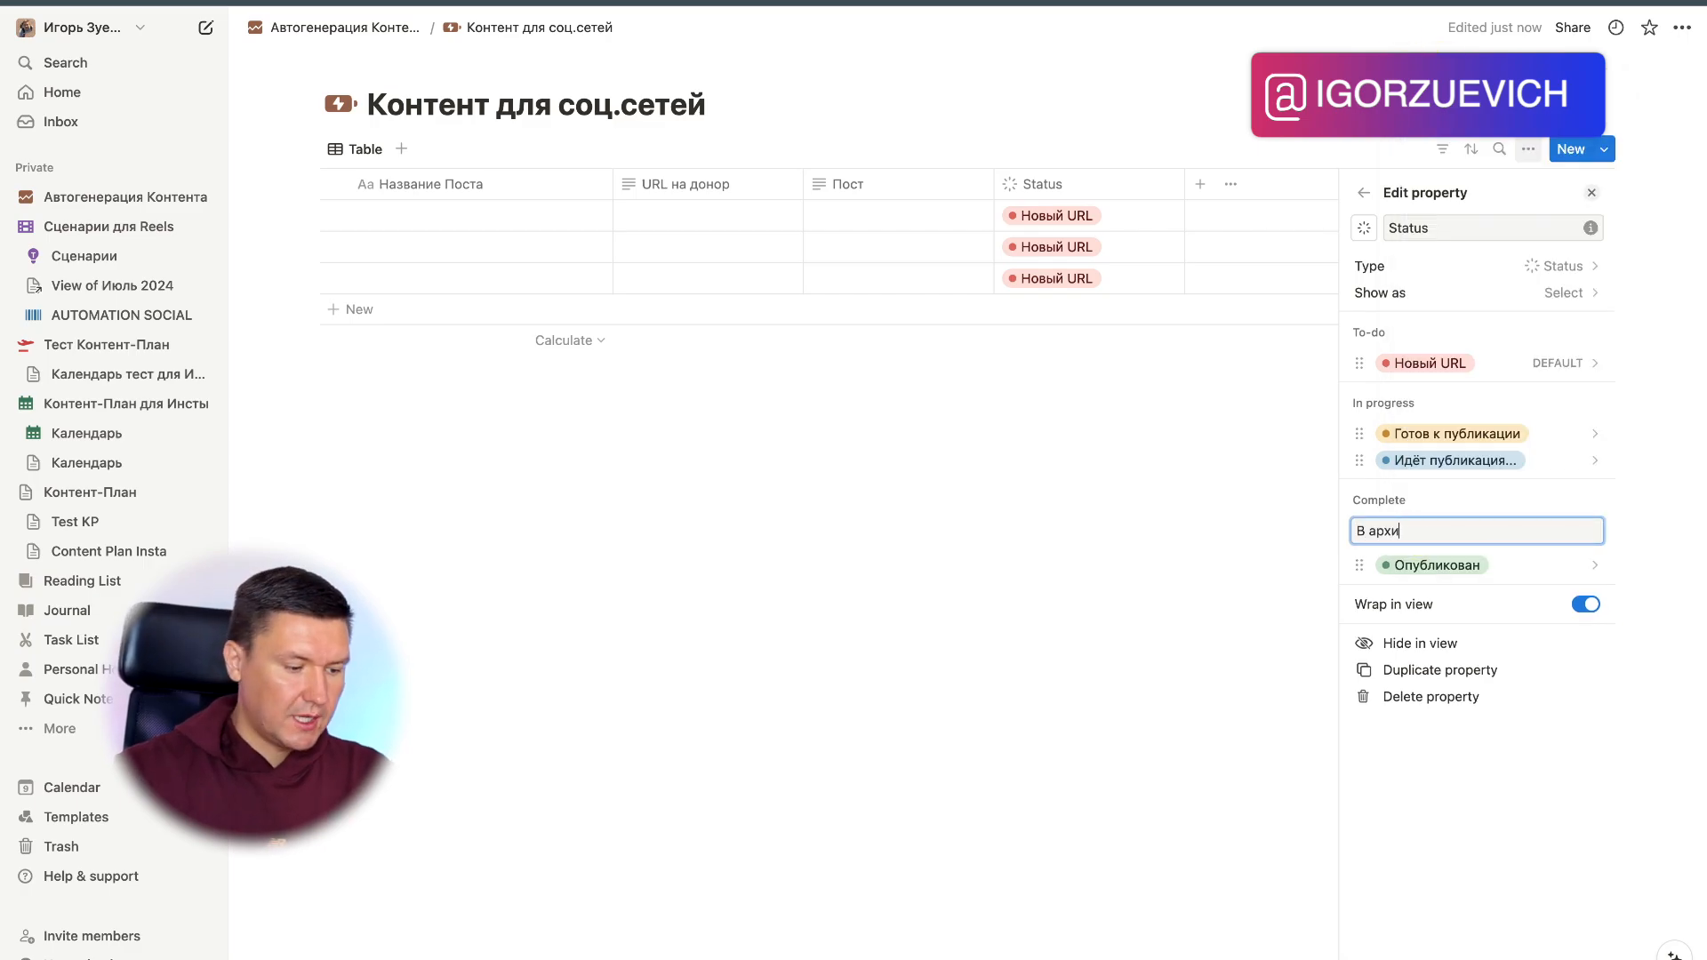
{"action": "key", "text": "Return"}
Step: Colour the В архиве option light gray and place Опубликован above it in the Complete group
{"action": "left_click", "coordinate": [1469, 293]}
{"action": "left_click", "coordinate": [1466, 320]}
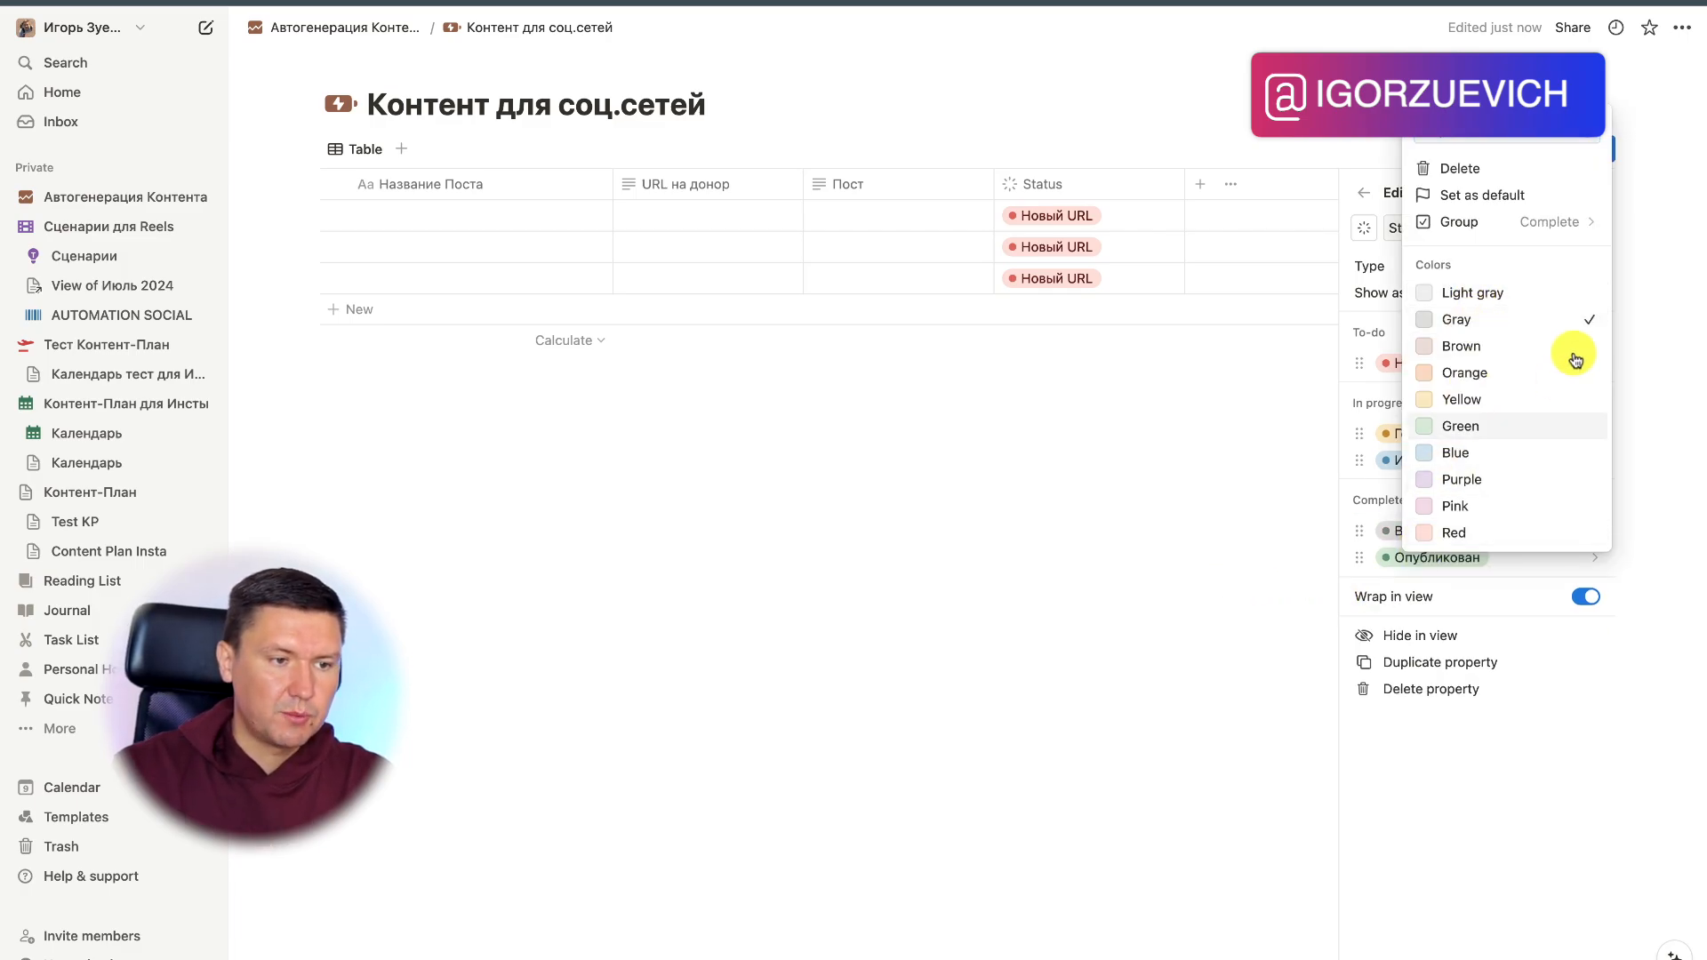
{"action": "left_click", "coordinate": [1509, 292]}
{"action": "left_click", "coordinate": [1239, 572]}
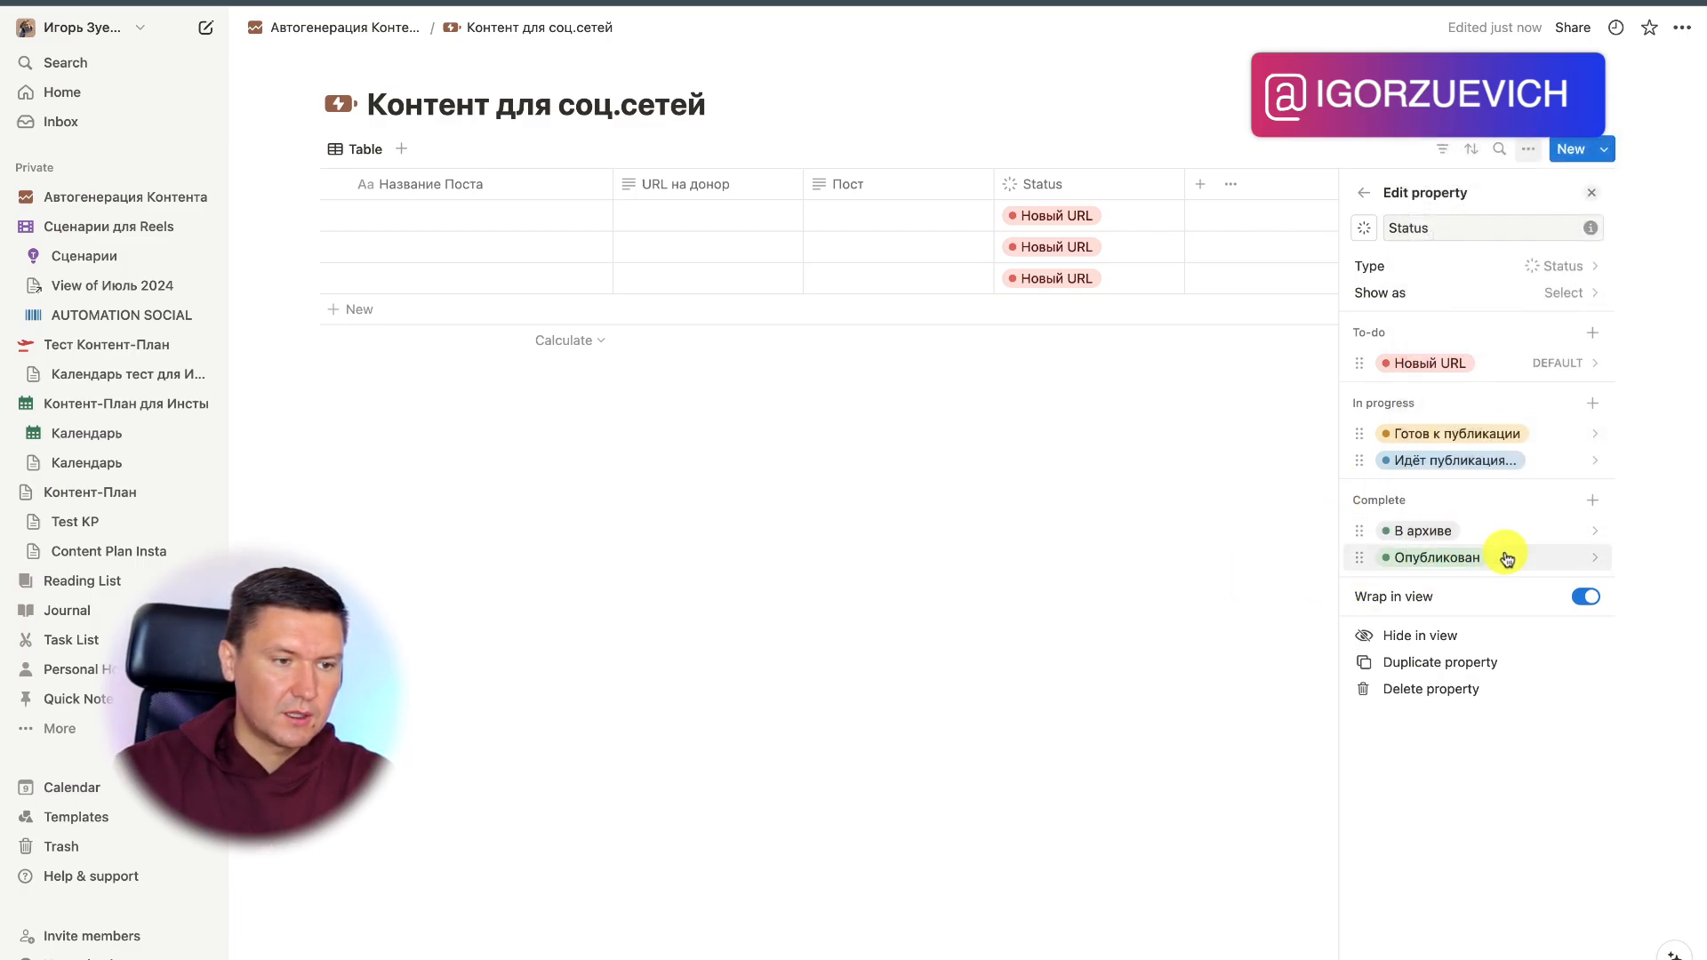
{"action": "left_click_drag", "start_coordinate": [1365, 553], "coordinate": [1374, 529]}
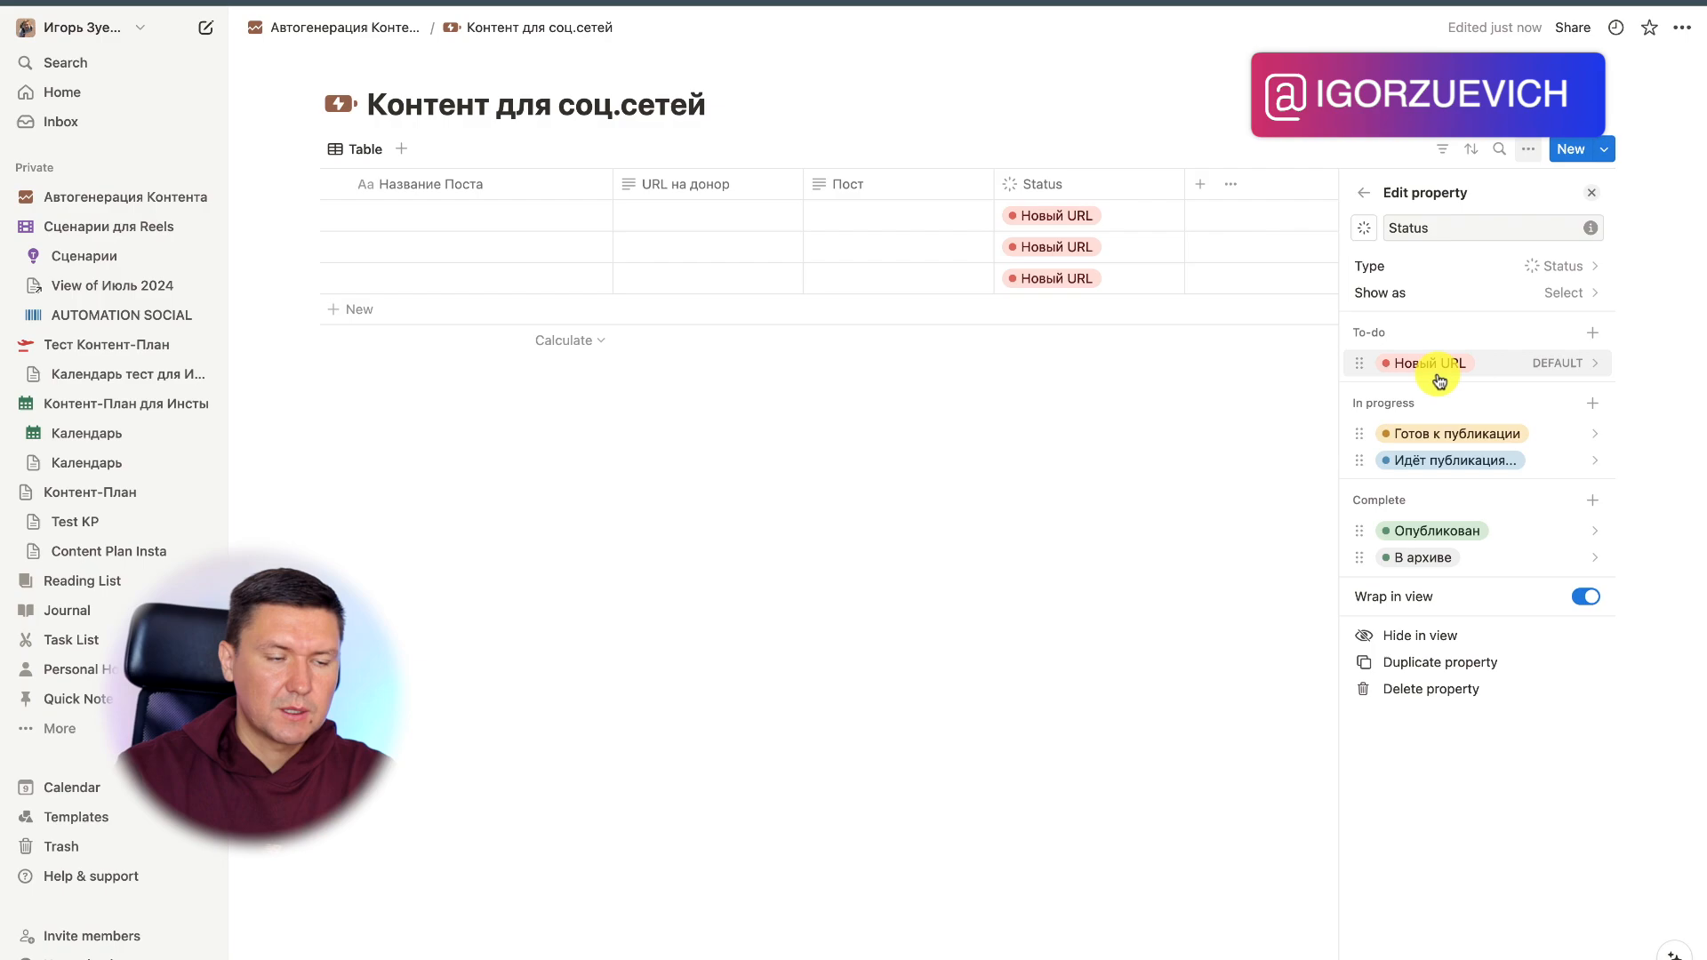
Step: Add an option named Опубликованный URL to the Complete group and colour it gray
{"action": "left_click", "coordinate": [1594, 500]}
{"action": "type", "text": "Опубликованный URL"}
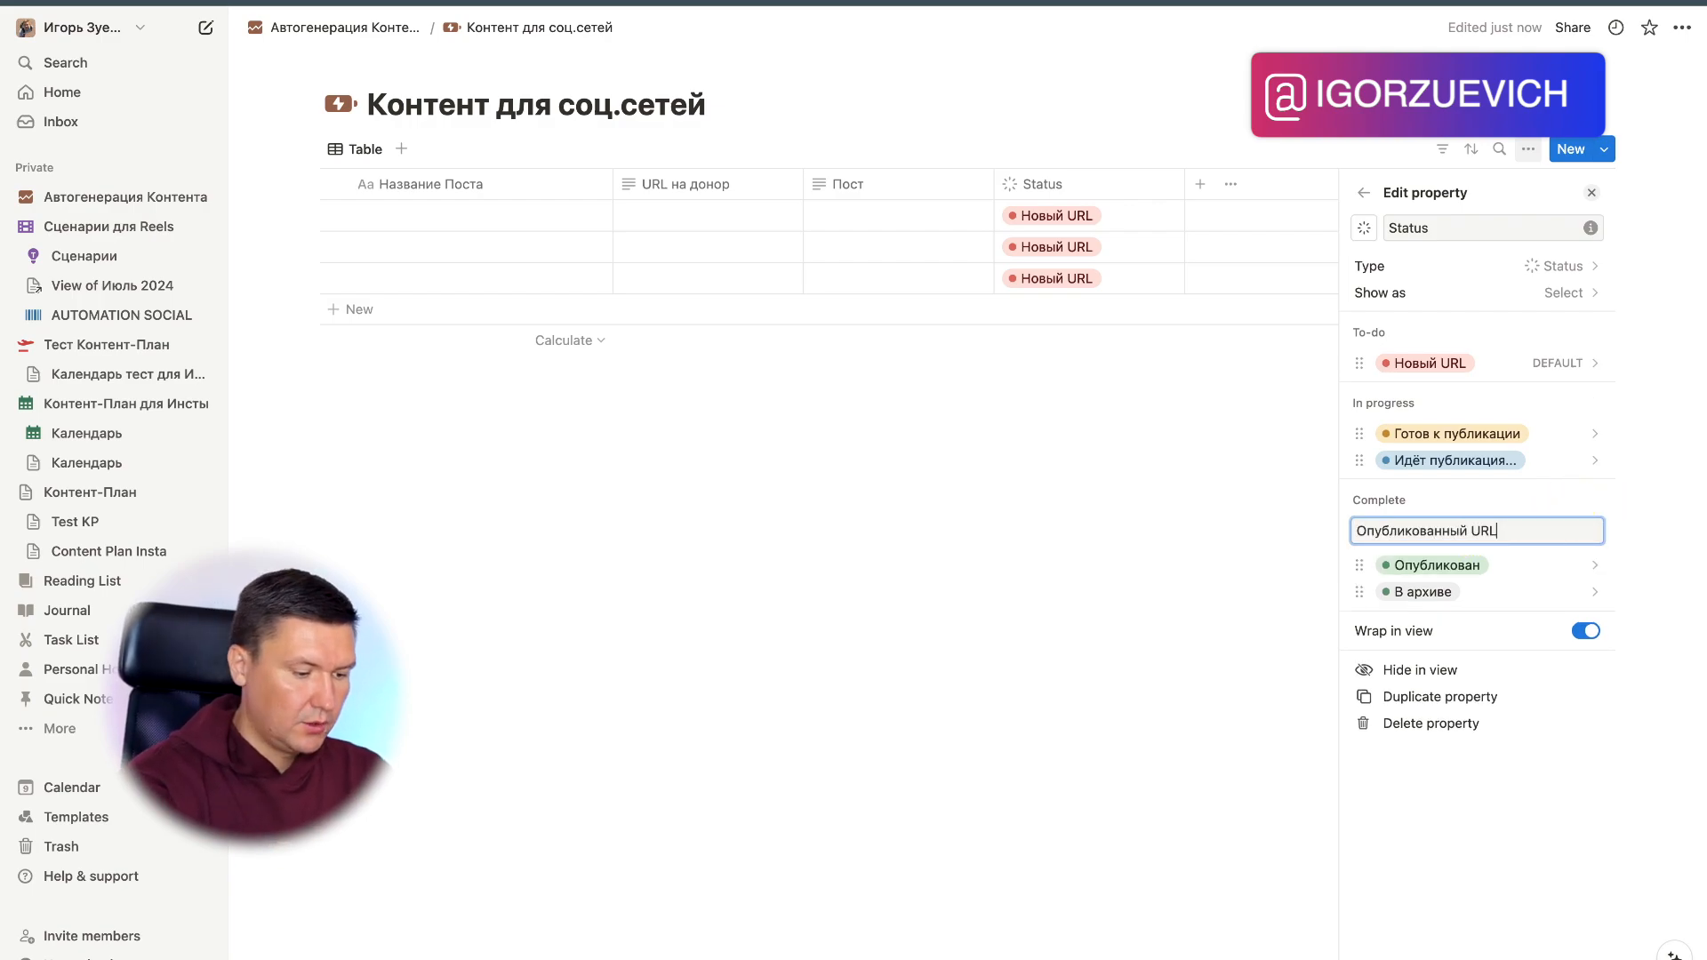
{"action": "key", "text": "Return"}
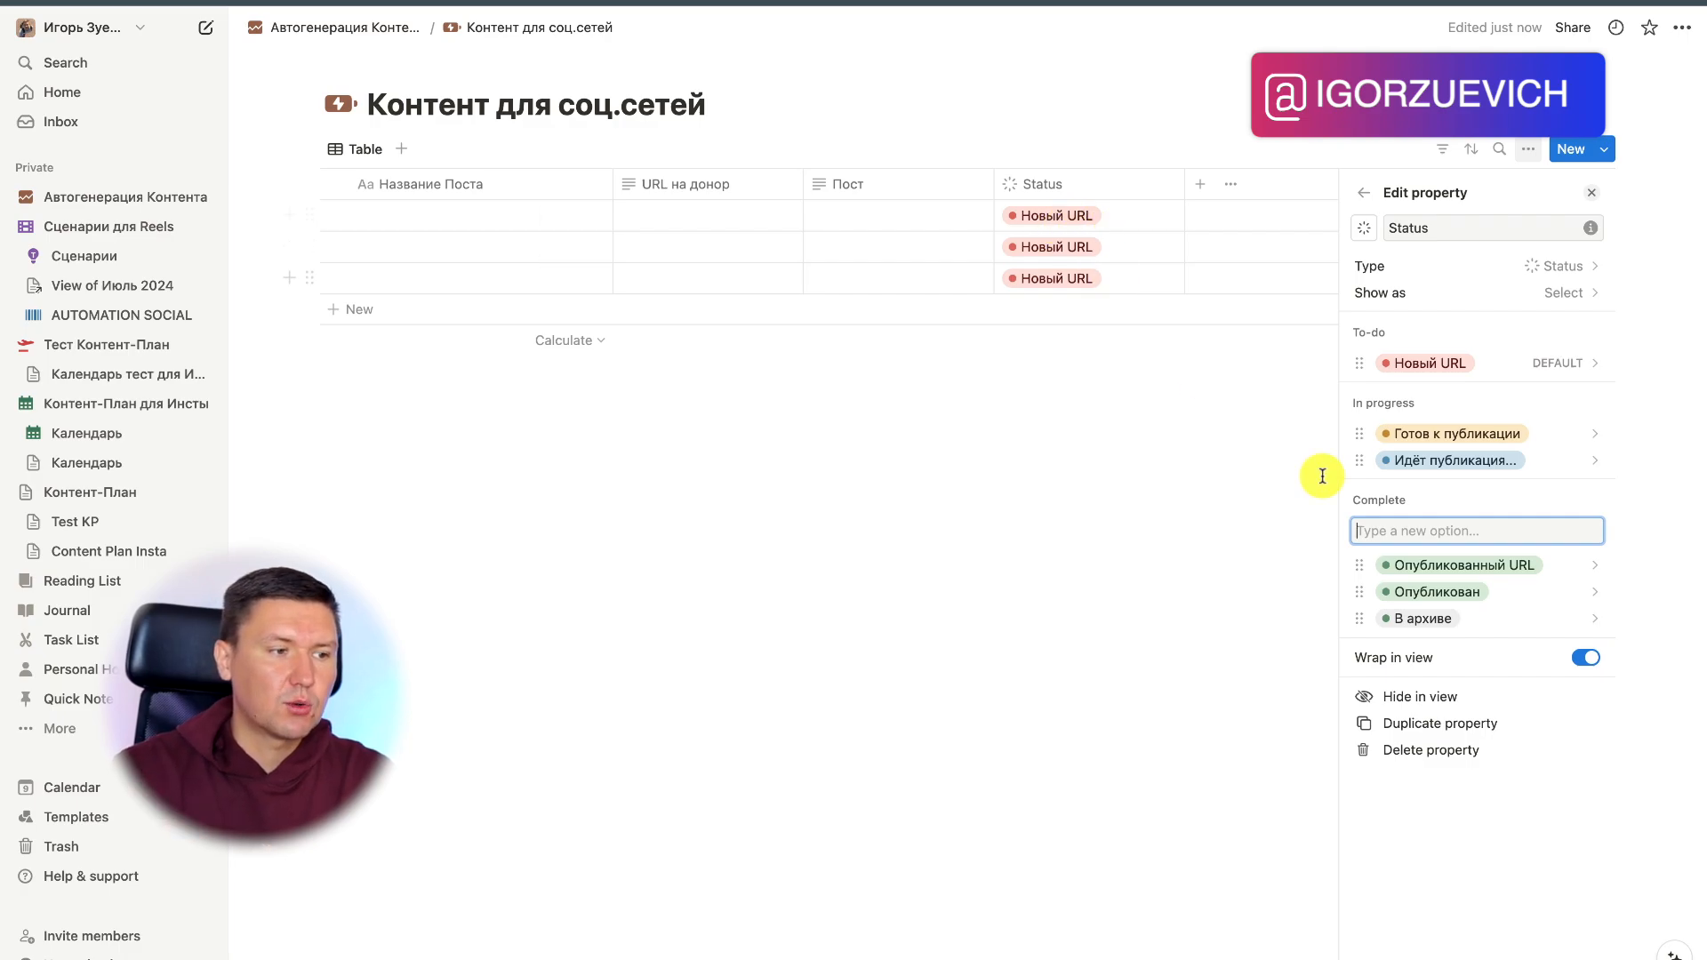
{"action": "left_click", "coordinate": [1468, 566]}
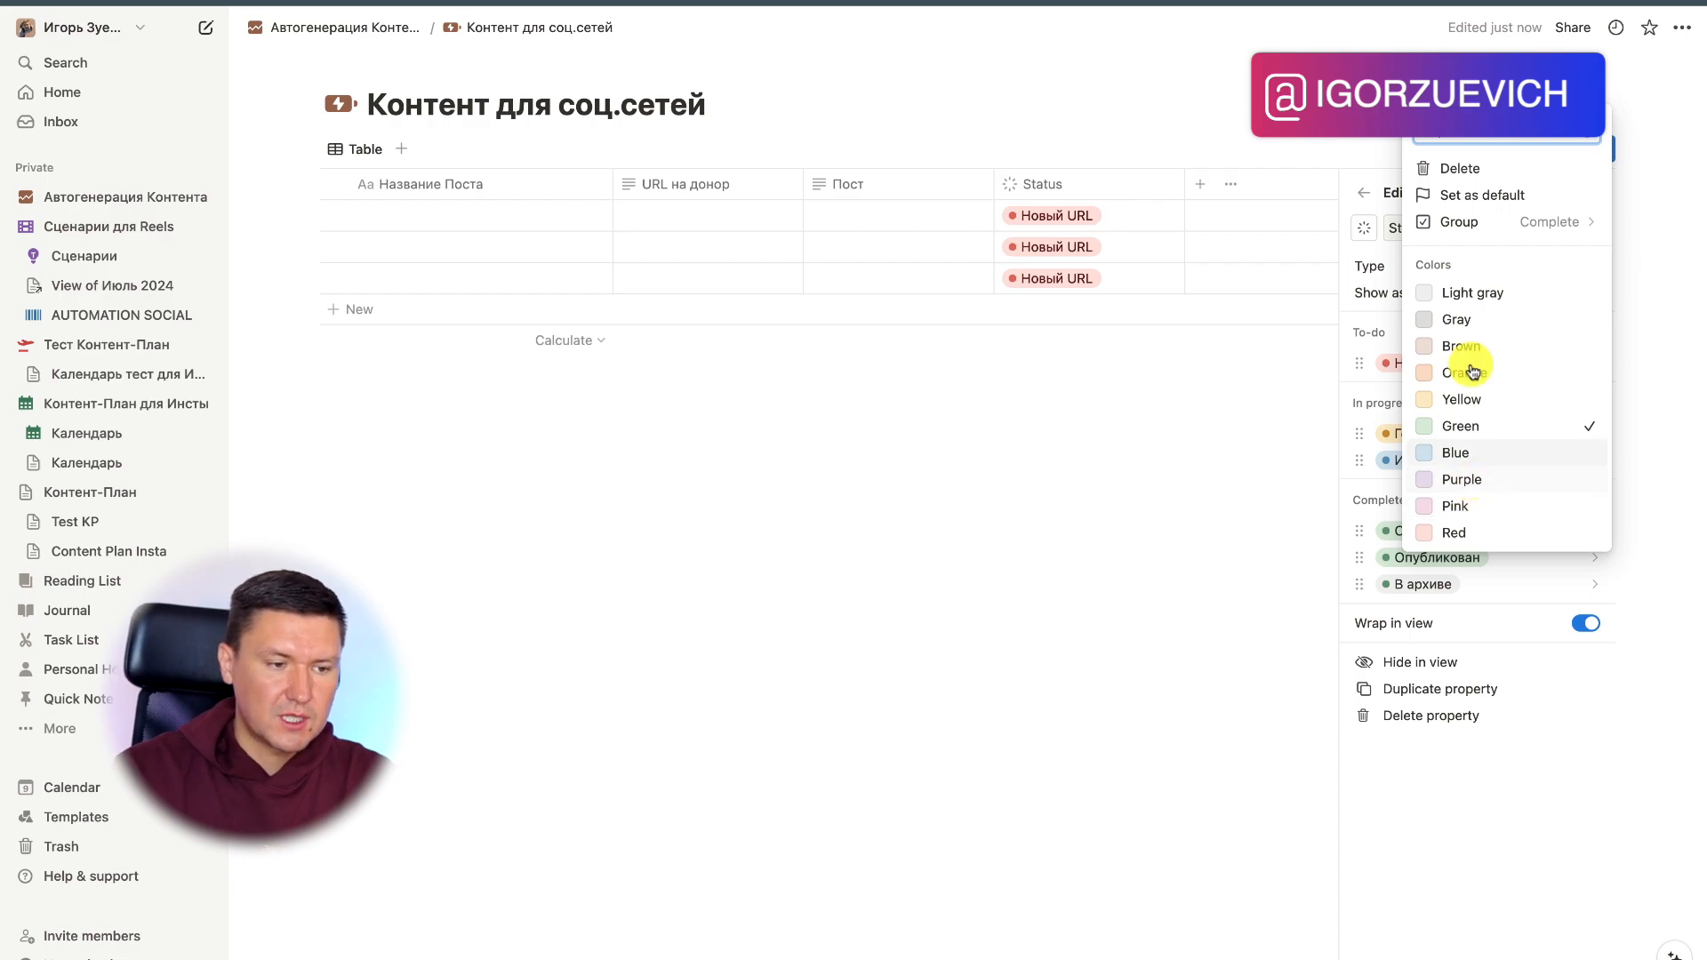
{"action": "left_click", "coordinate": [1459, 322]}
{"action": "left_click", "coordinate": [1174, 605]}
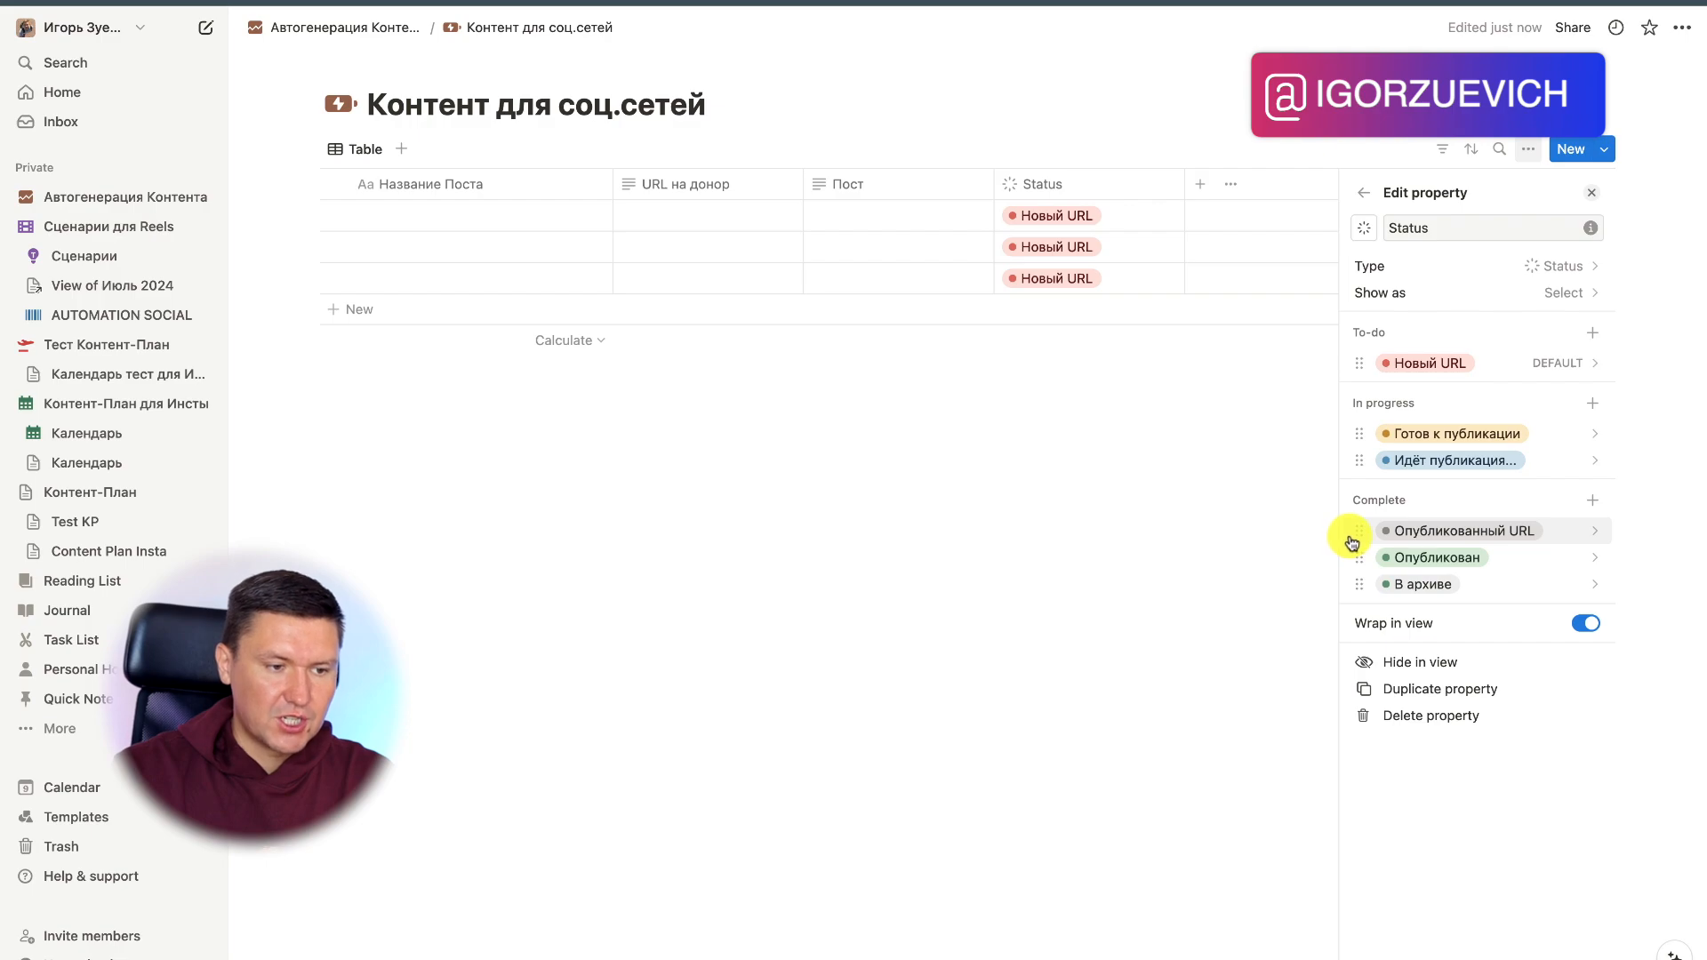
Step: Move the Опубликованный URL option below Опубликован in the Complete group of the Status property
{"action": "left_click_drag", "start_coordinate": [1349, 539], "coordinate": [1348, 562]}
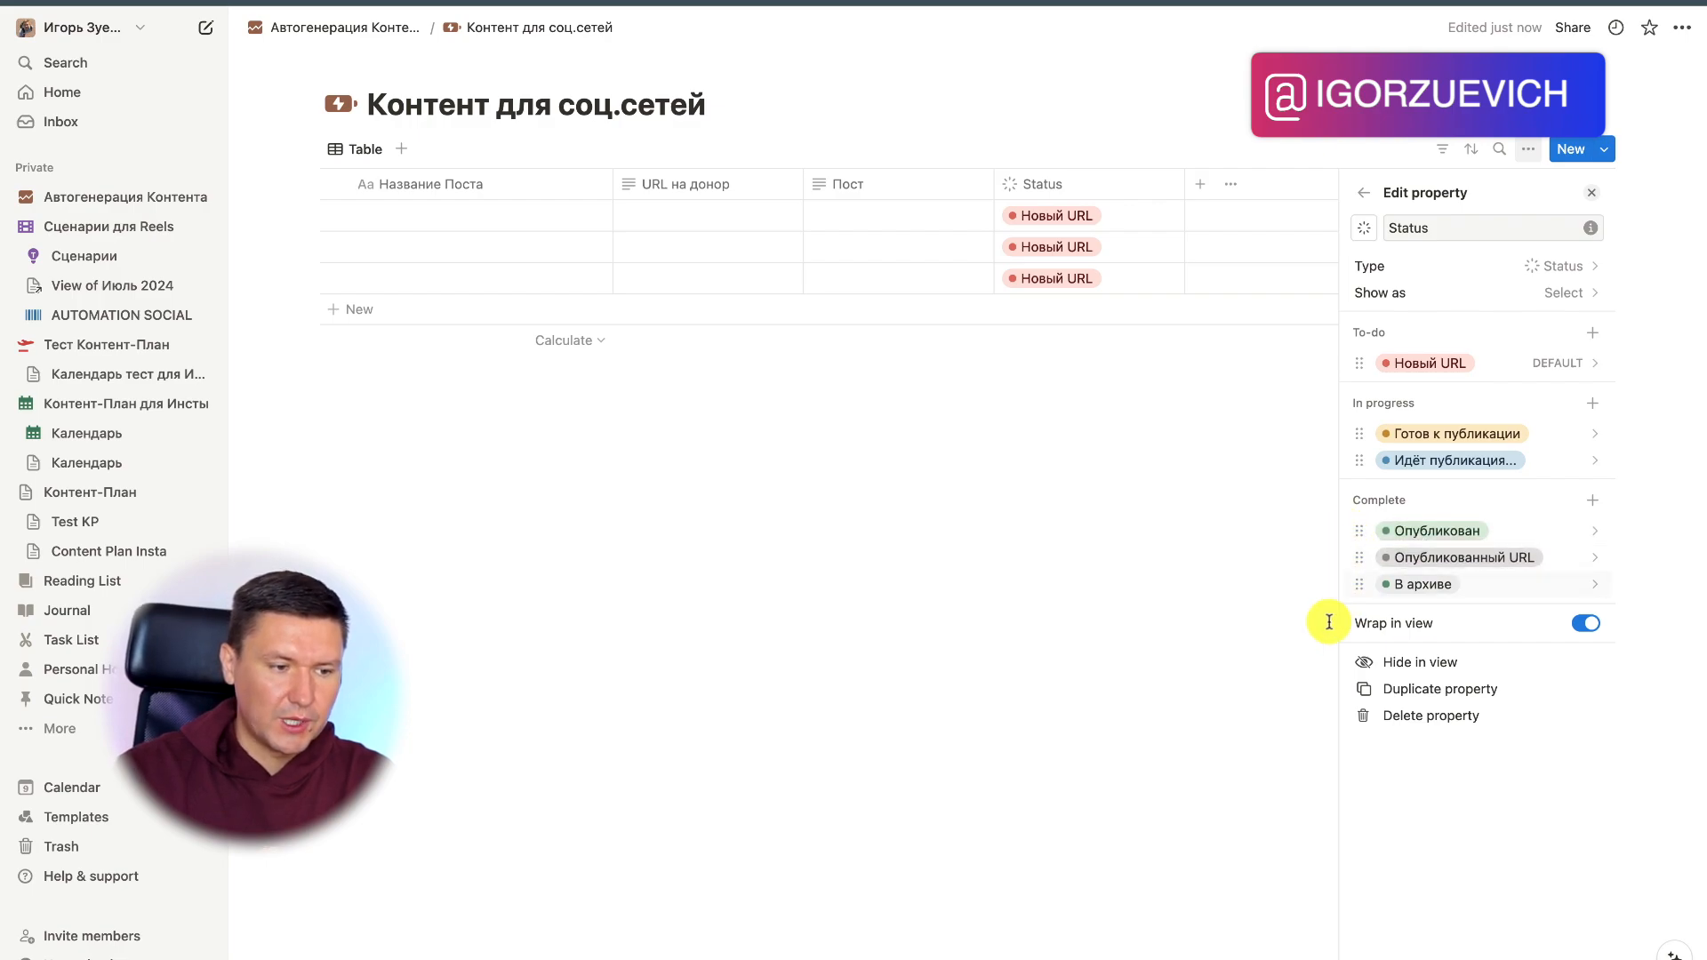
{"action": "left_click", "coordinate": [1193, 660]}
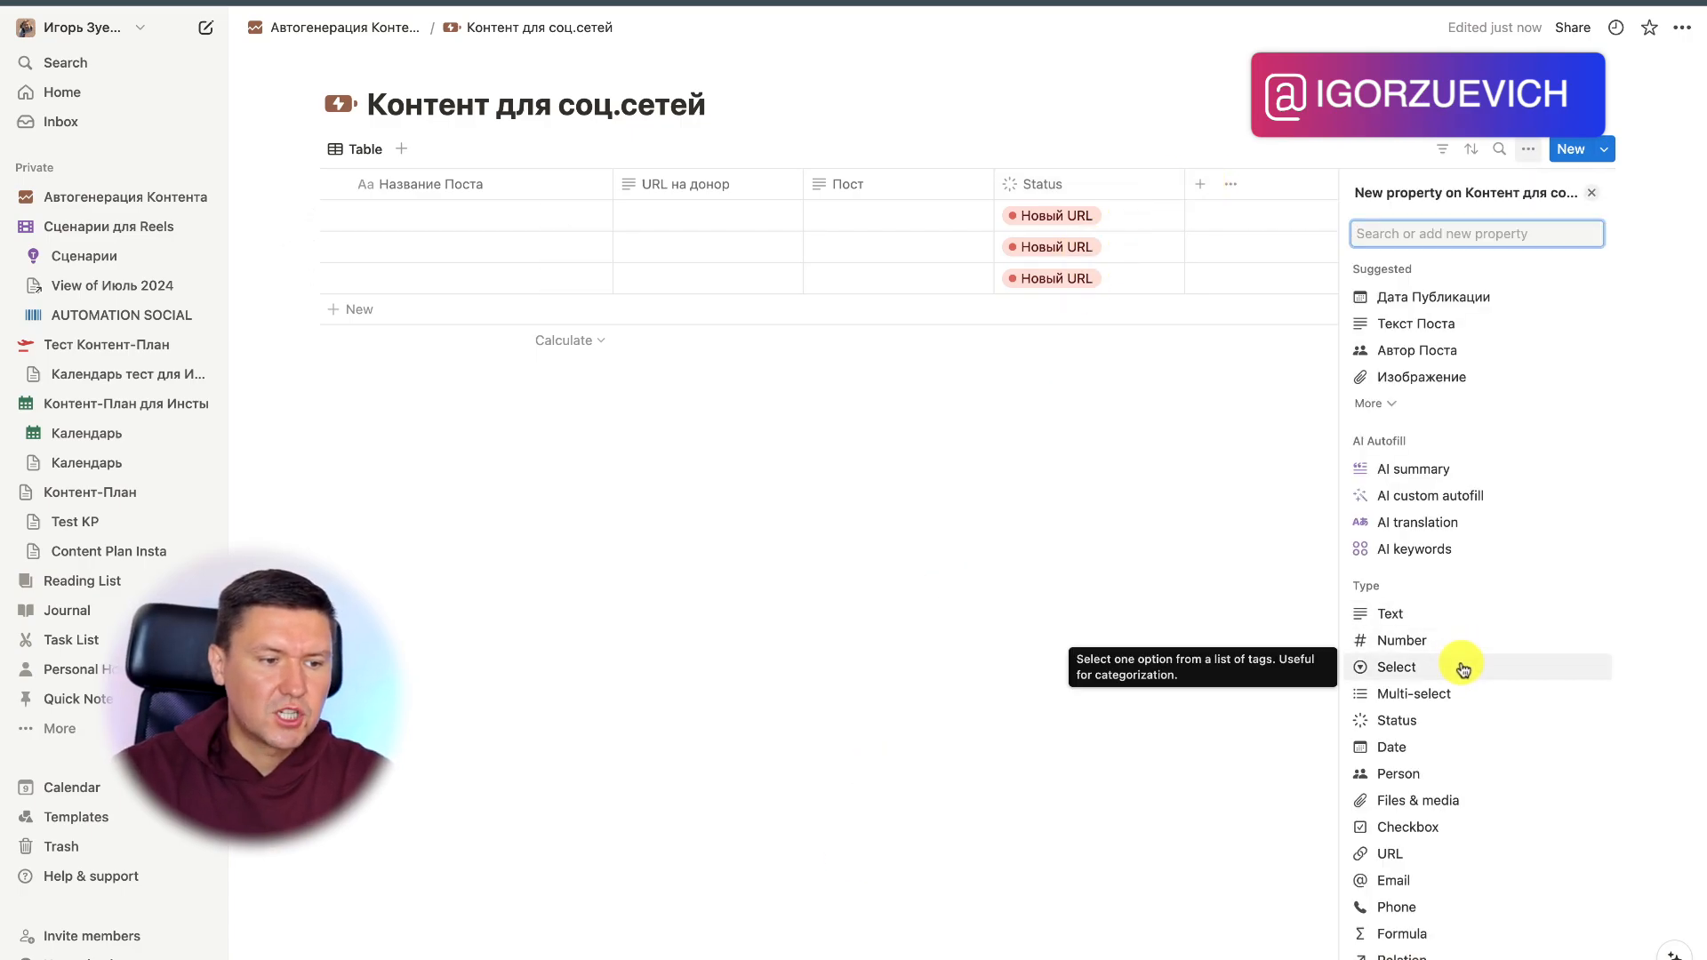
Step: Add a Button property to the content table, keeping its default name
{"action": "scroll", "coordinate": [1463, 669], "scroll_direction": "down", "scroll_amount": 5}
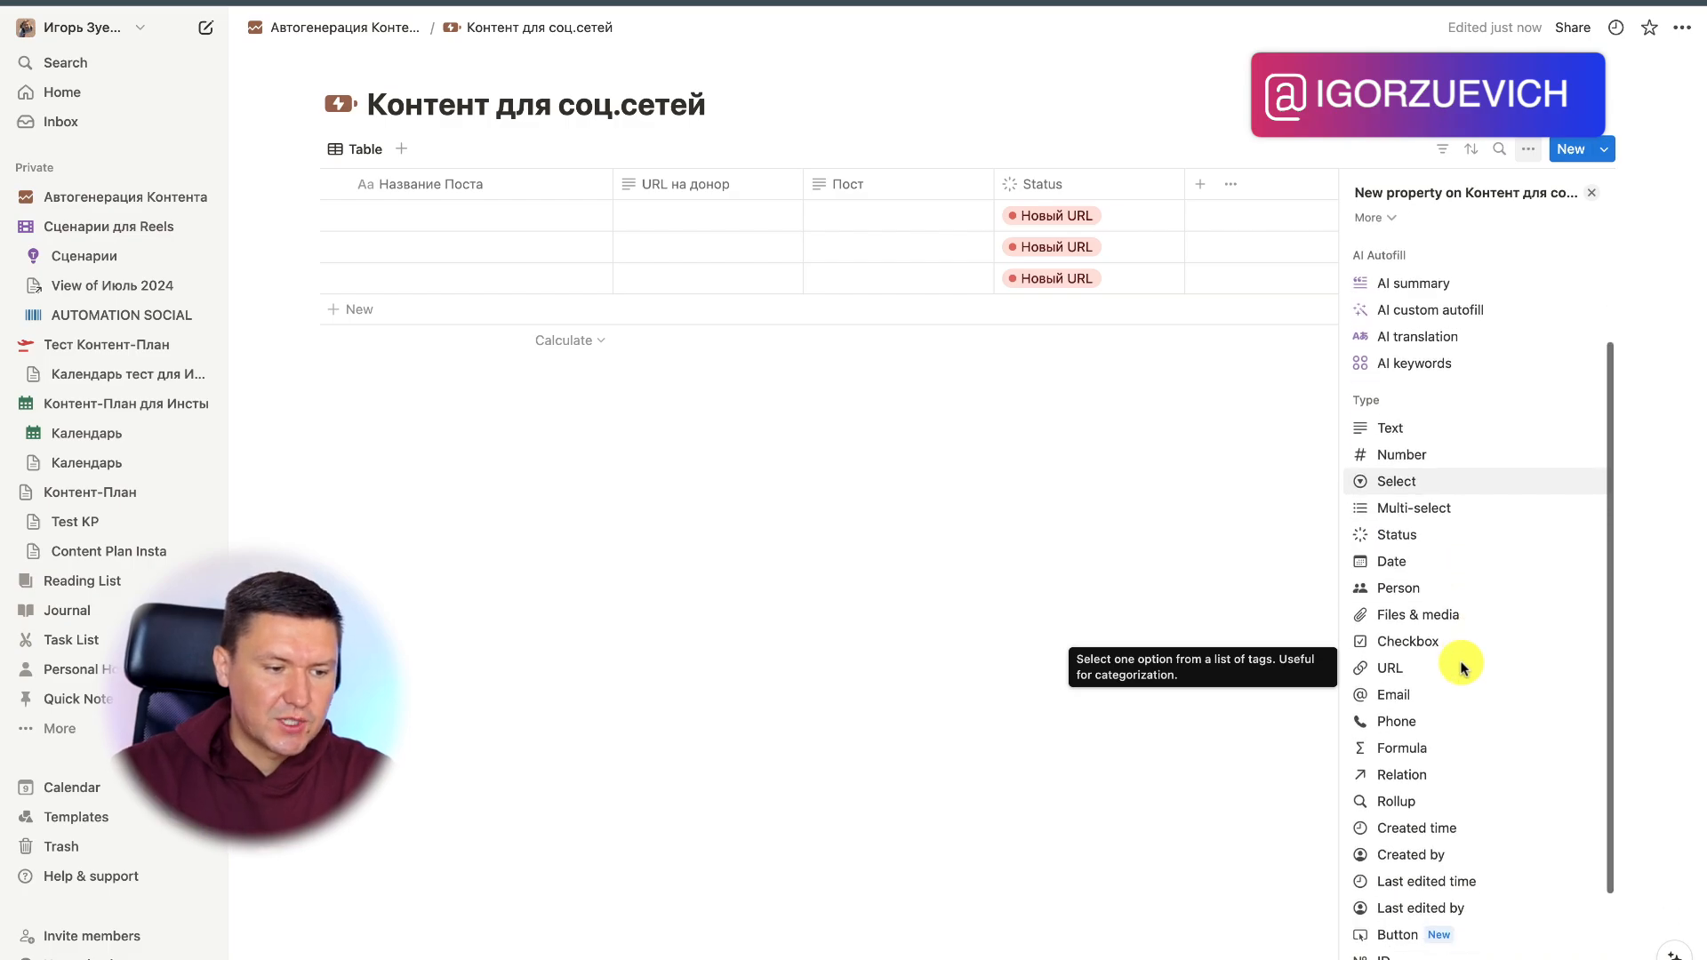
{"action": "scroll", "coordinate": [1462, 669], "scroll_direction": "down", "scroll_amount": 2}
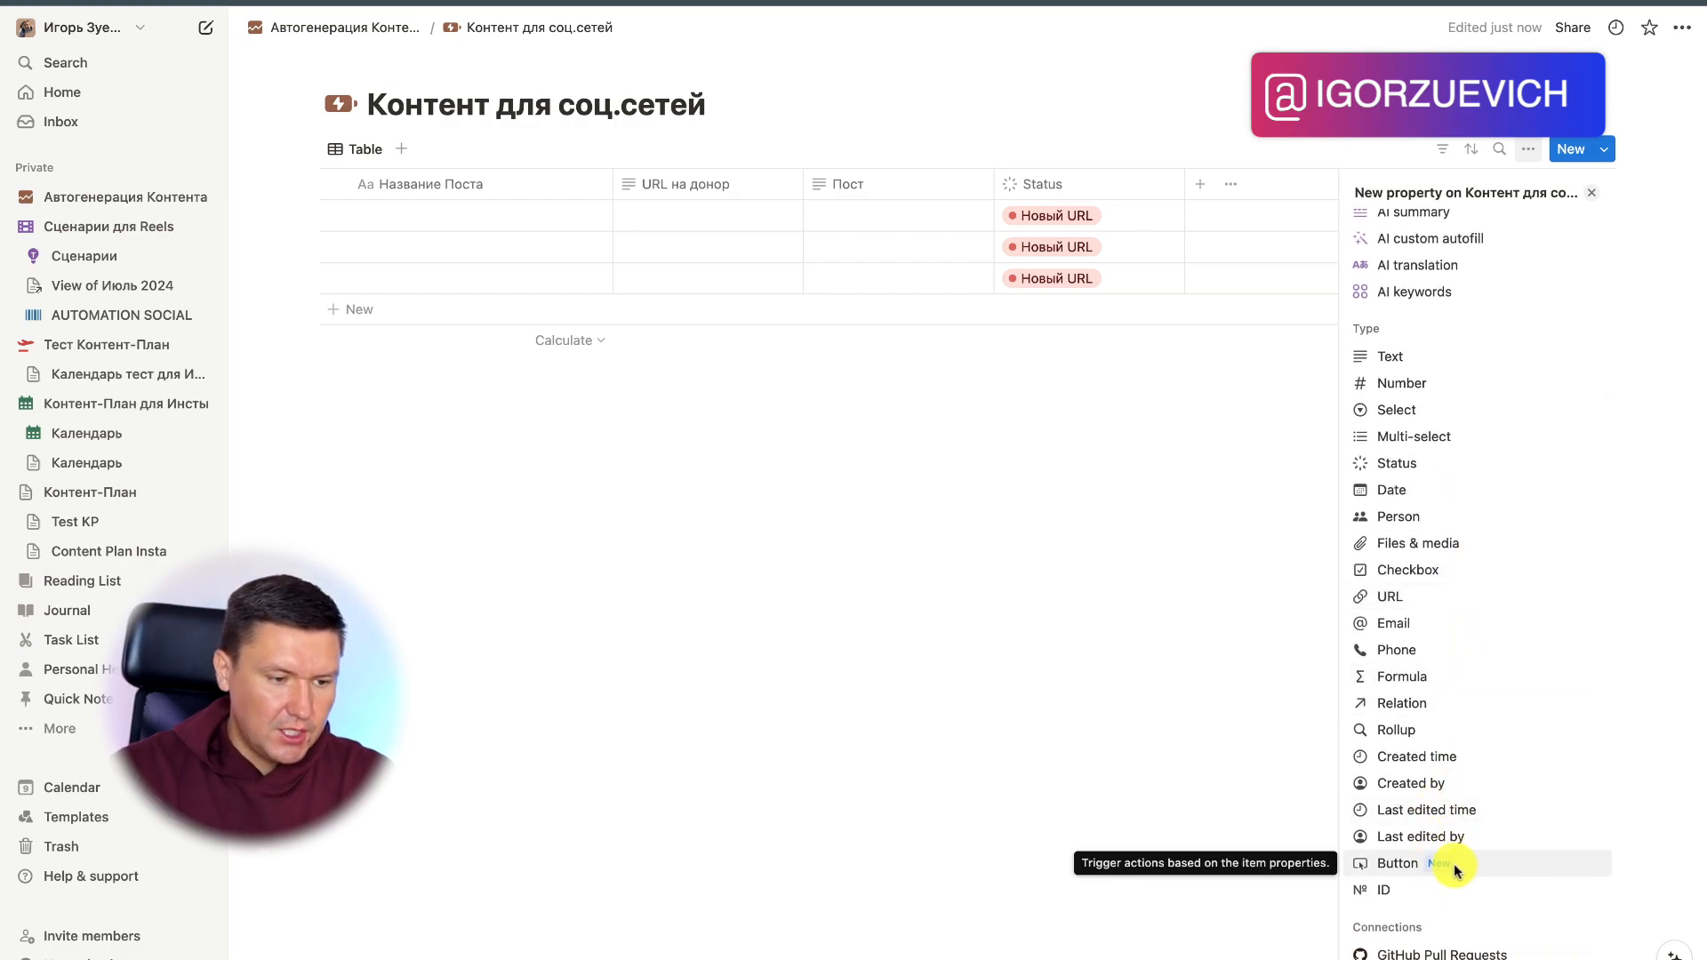
{"action": "left_click", "coordinate": [1479, 867]}
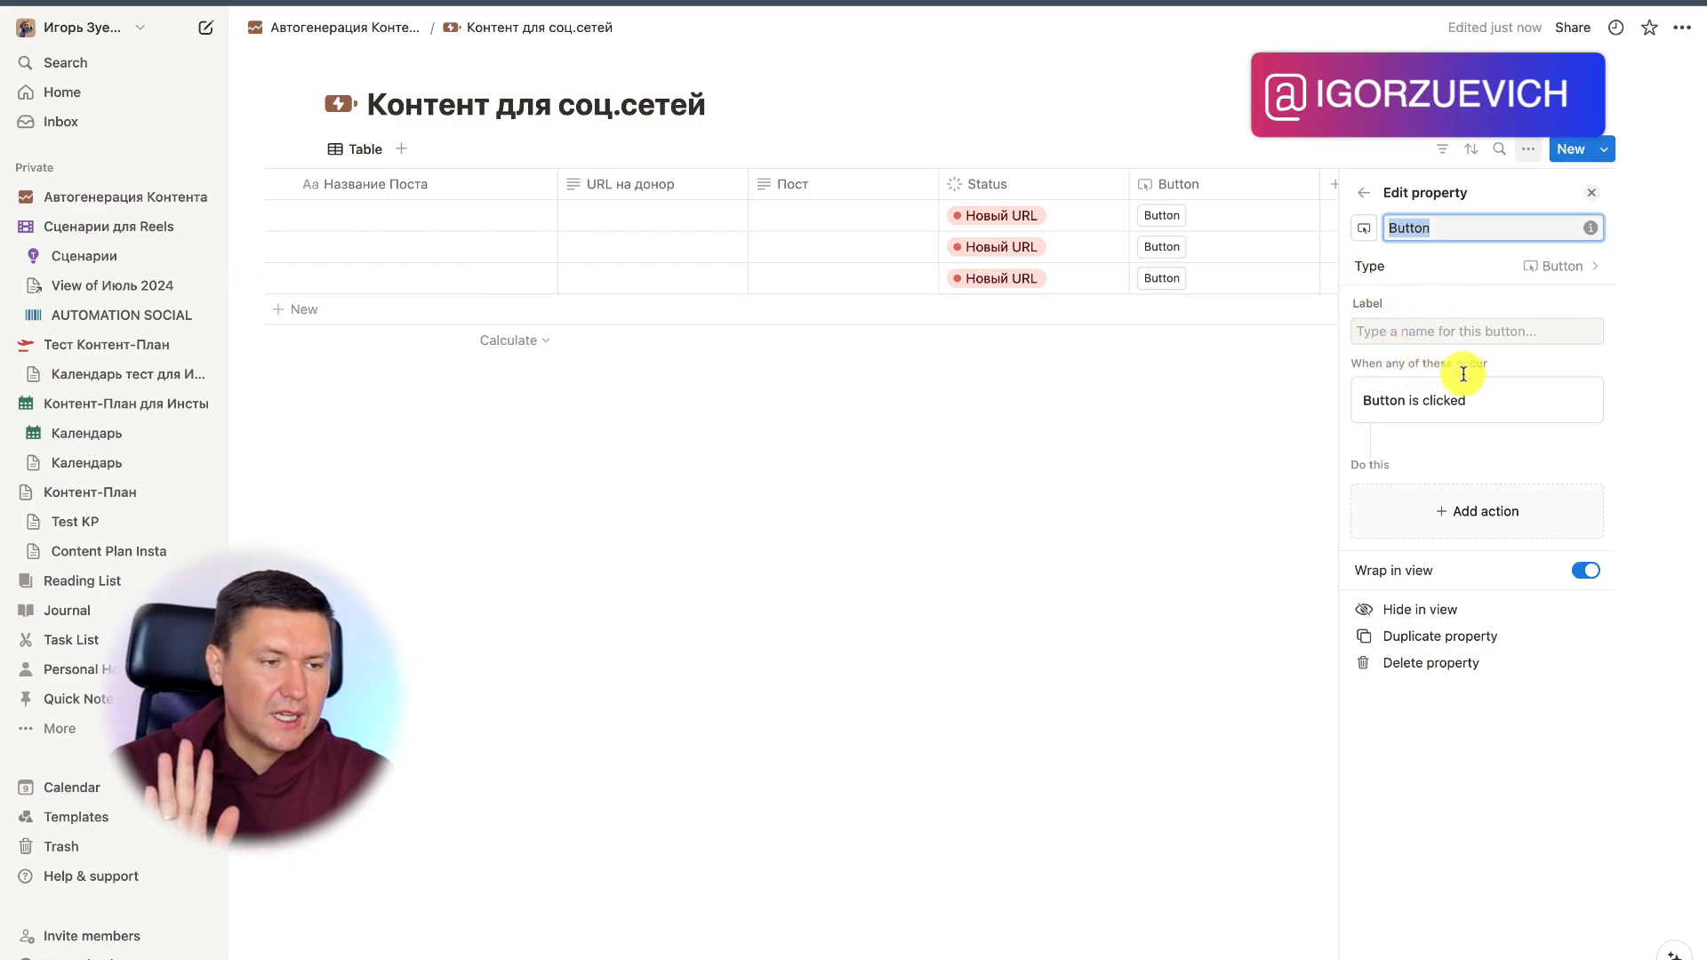
{"action": "key", "text": "BackSpace"}
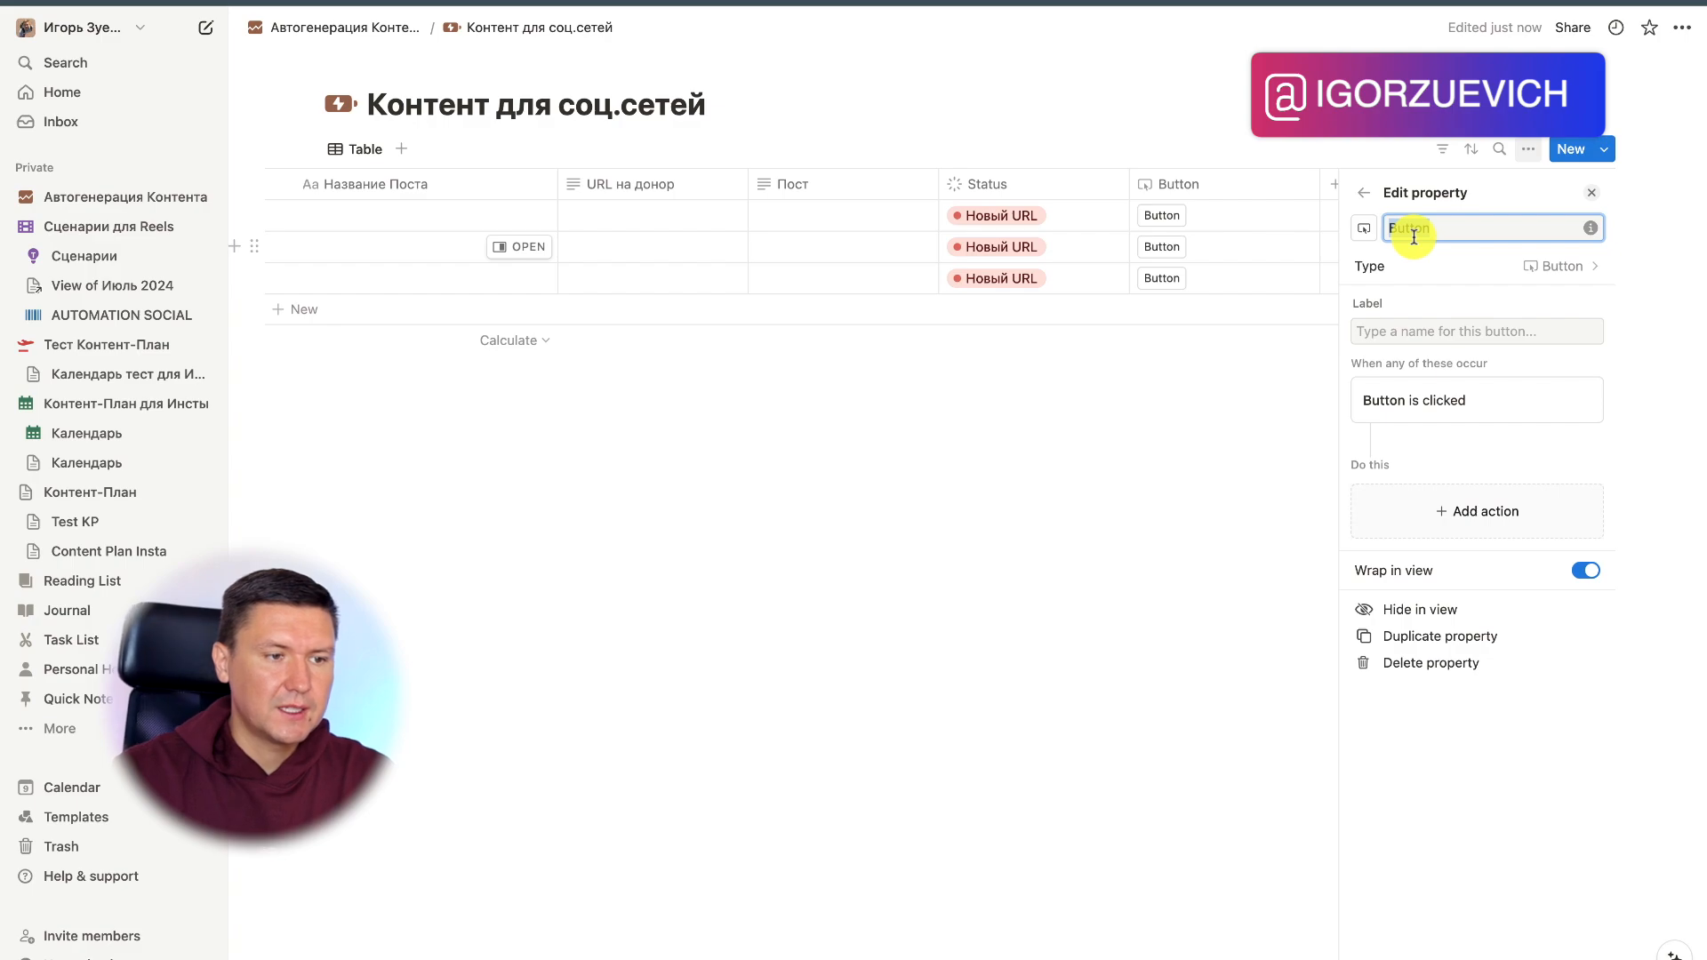
{"action": "key", "text": "super+z"}
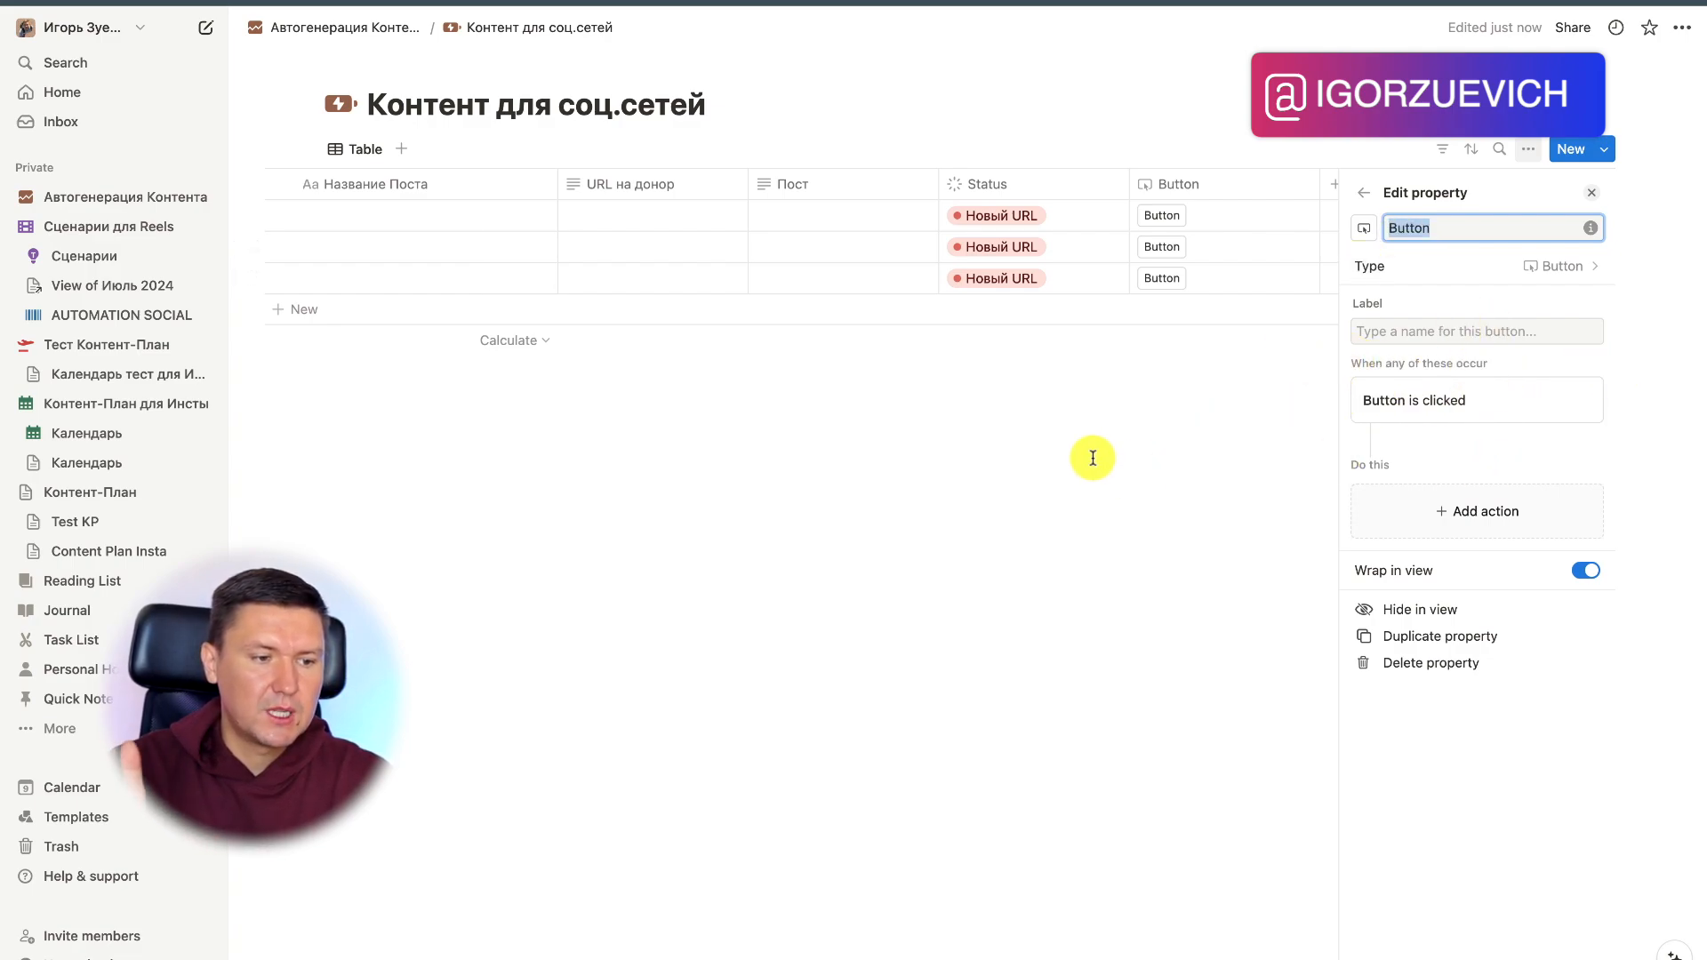
{"action": "left_click", "coordinate": [1122, 462]}
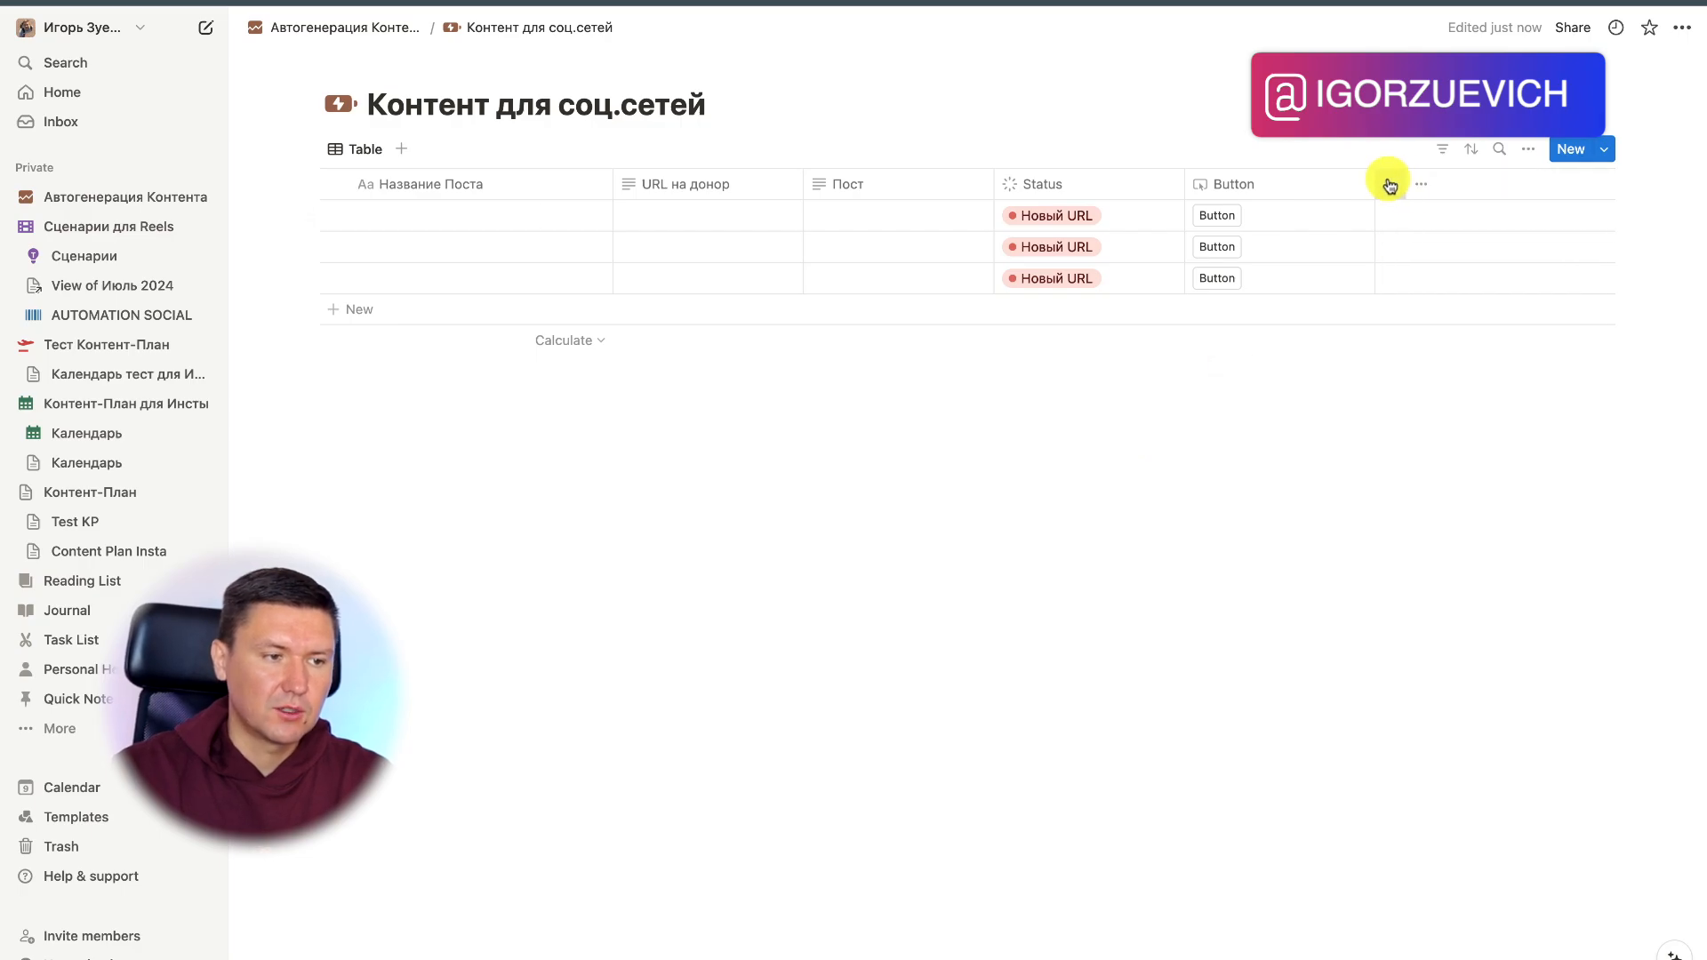
Step: Add a URL property named URL на картинку to the content table
{"action": "left_click", "coordinate": [1390, 184]}
{"action": "scroll", "coordinate": [1452, 762], "scroll_direction": "down", "scroll_amount": 3}
{"action": "scroll", "coordinate": [1454, 756], "scroll_direction": "down", "scroll_amount": 3}
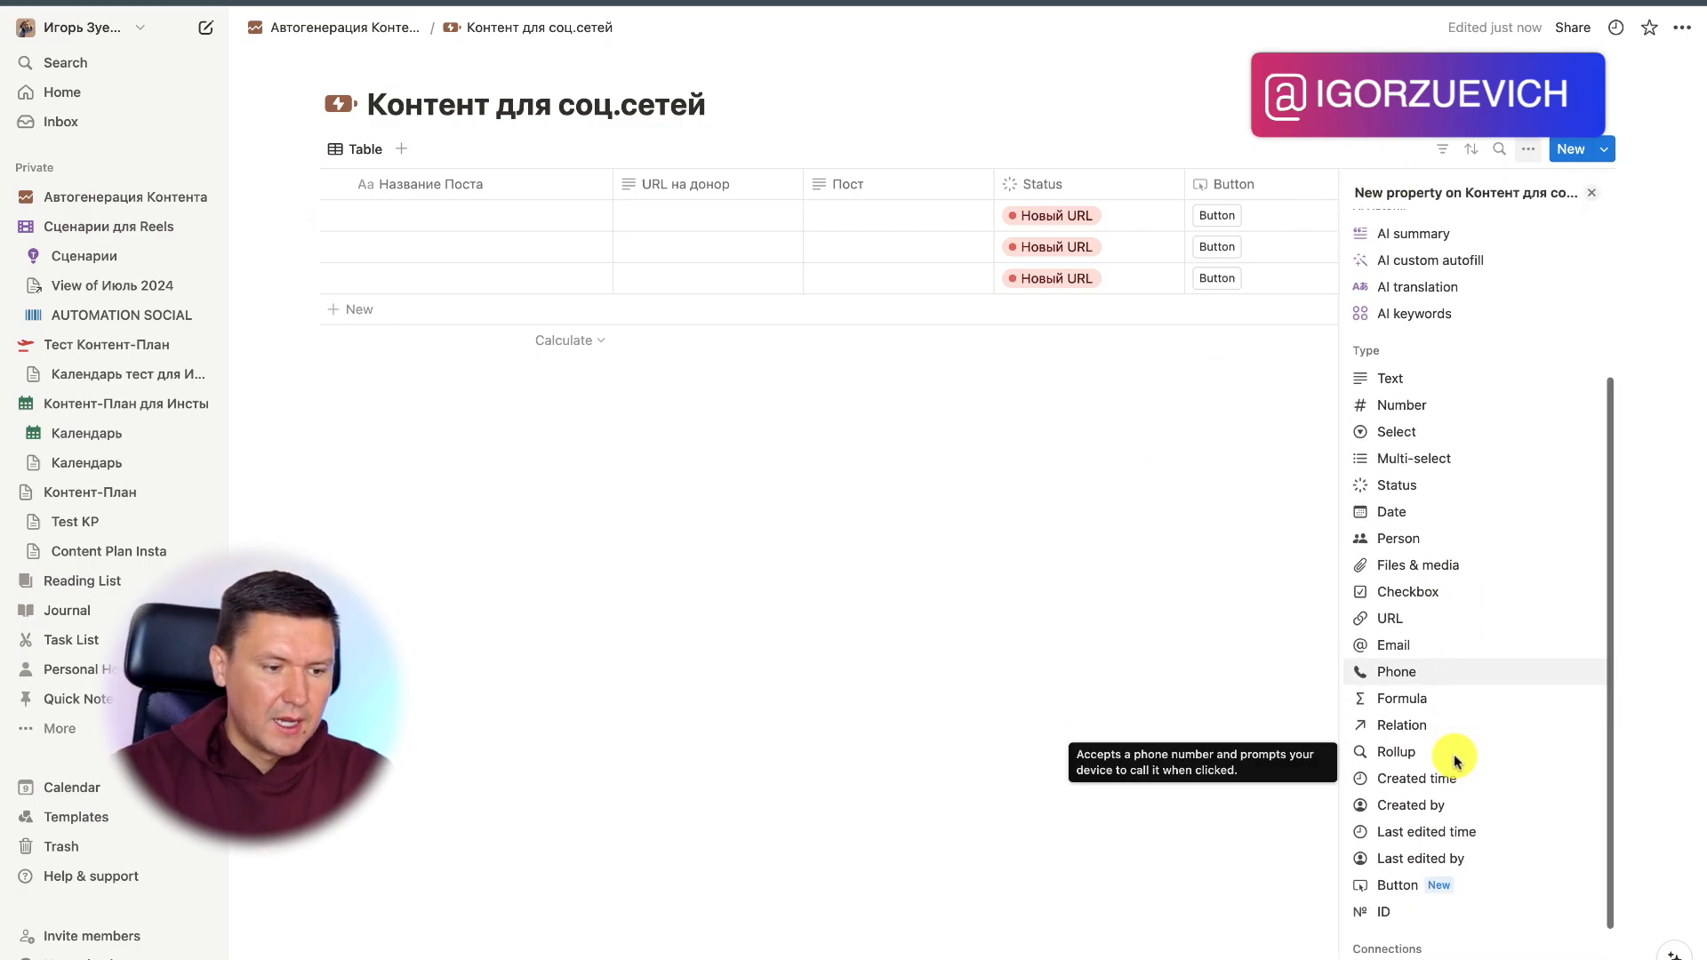
{"action": "left_click", "coordinate": [1418, 619]}
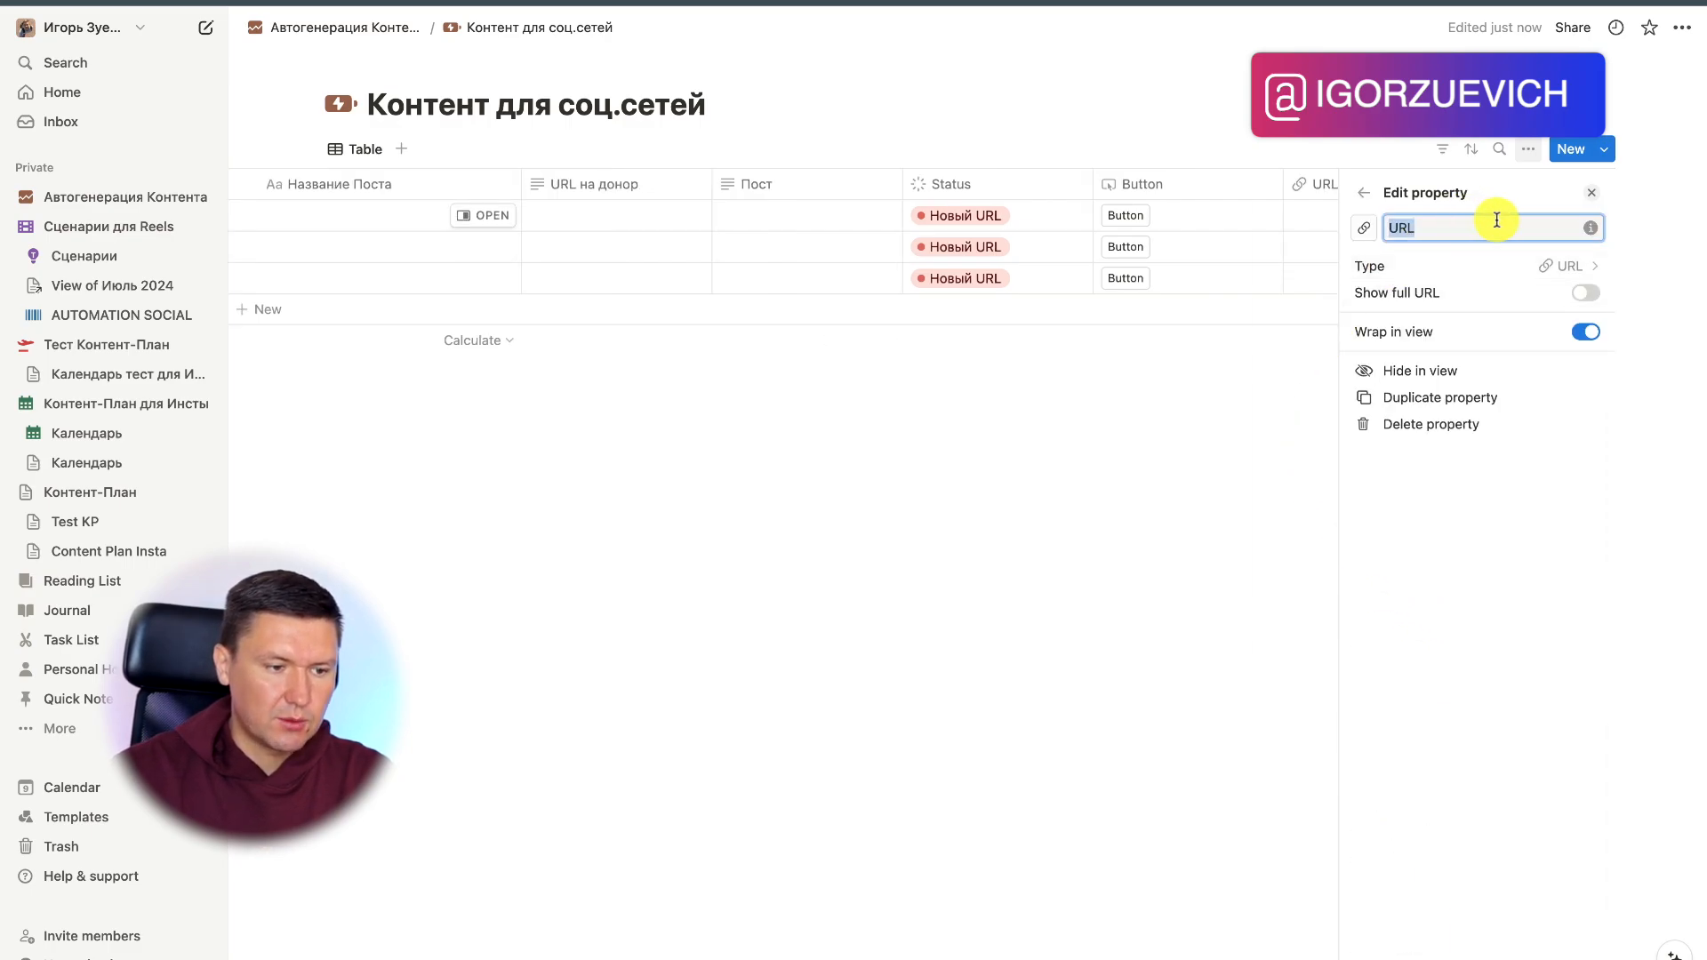
{"action": "key", "text": "Left"}
{"action": "type", "text": "Сс"}
{"action": "type", "text": "ы"}
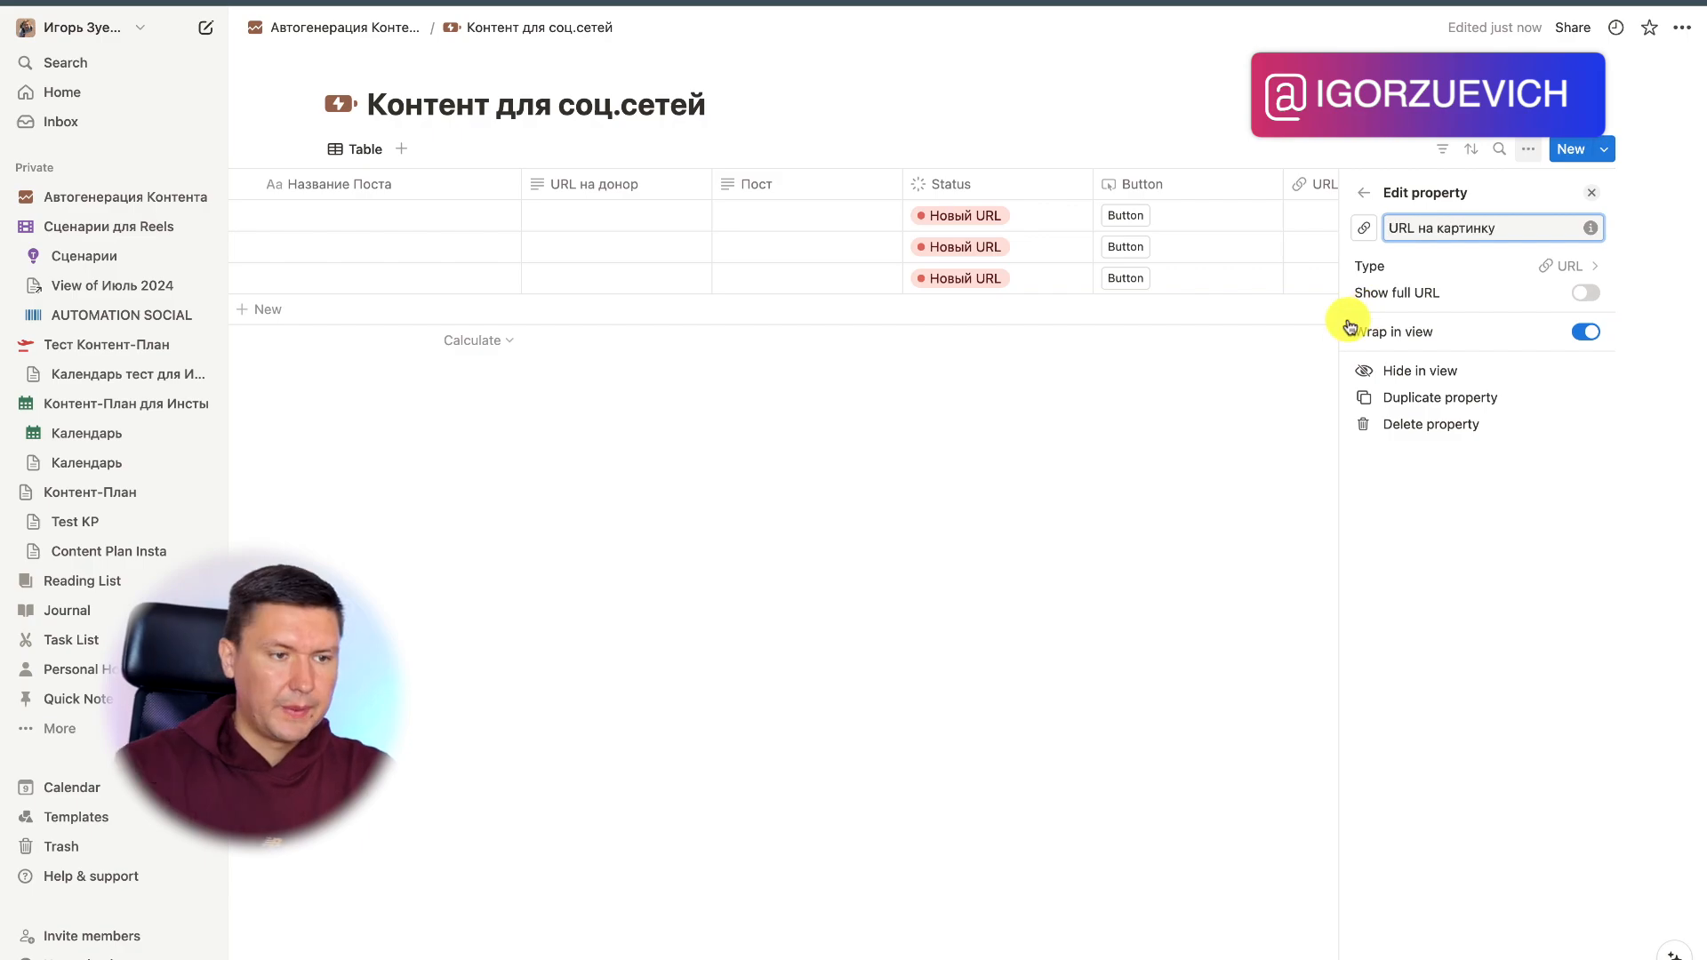
{"action": "left_click", "coordinate": [1217, 396]}
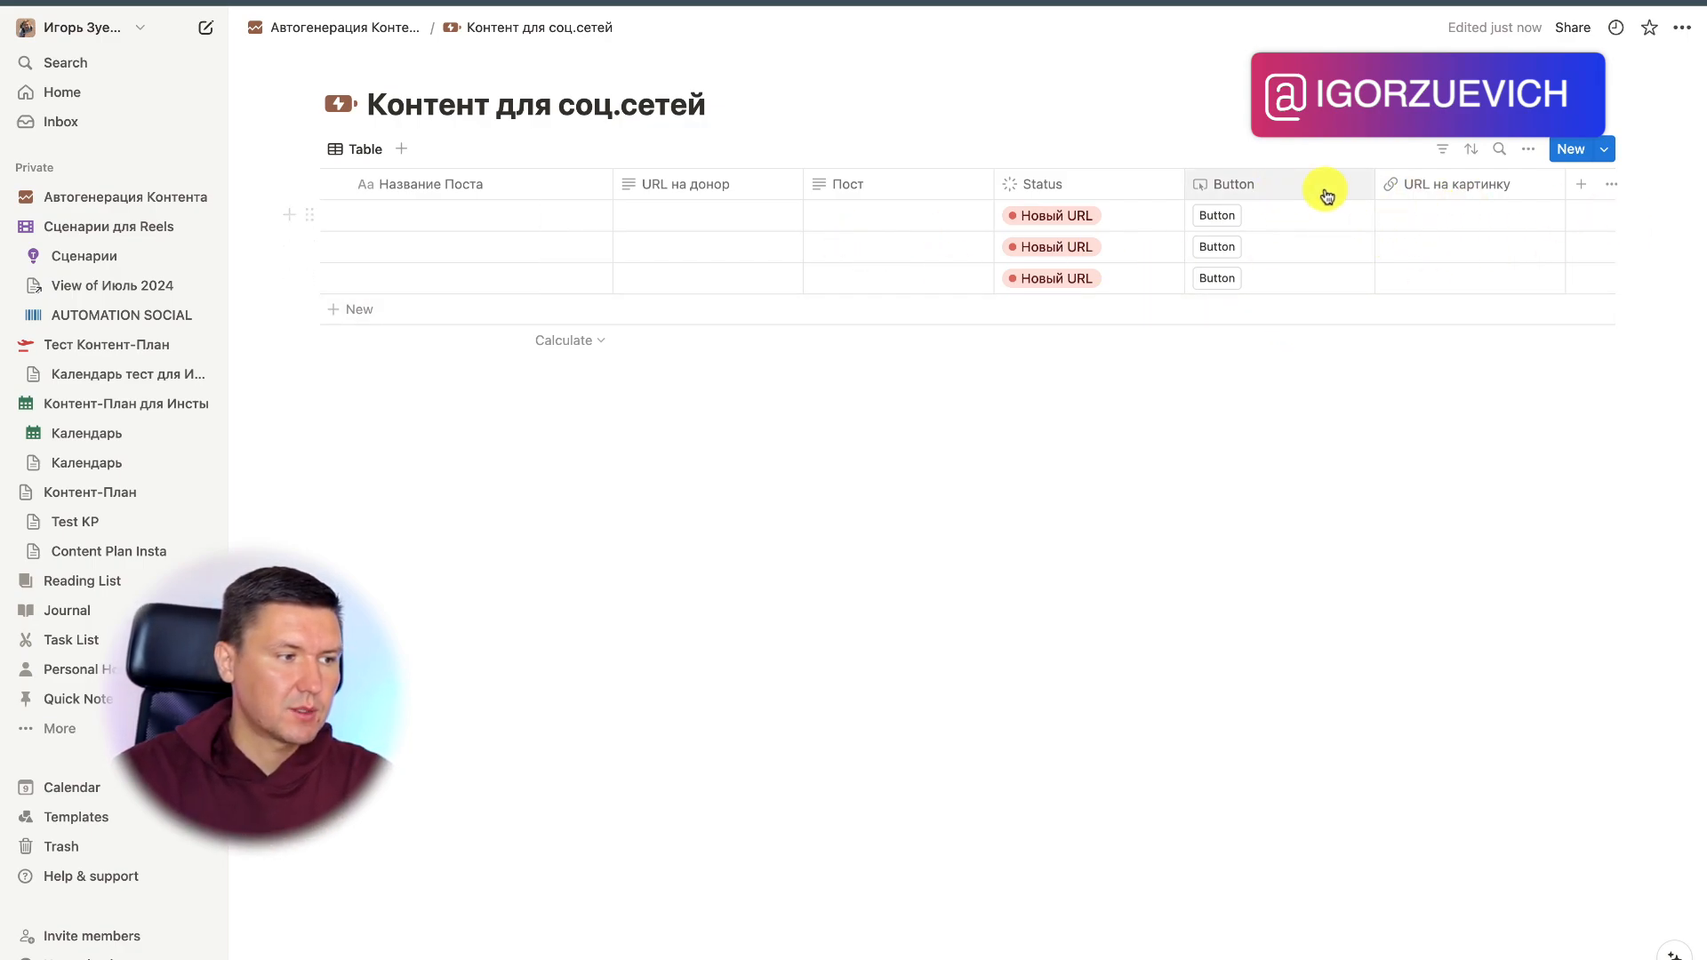
Step: Add a Select property named Платформы to the content table
{"action": "left_click", "coordinate": [1581, 185]}
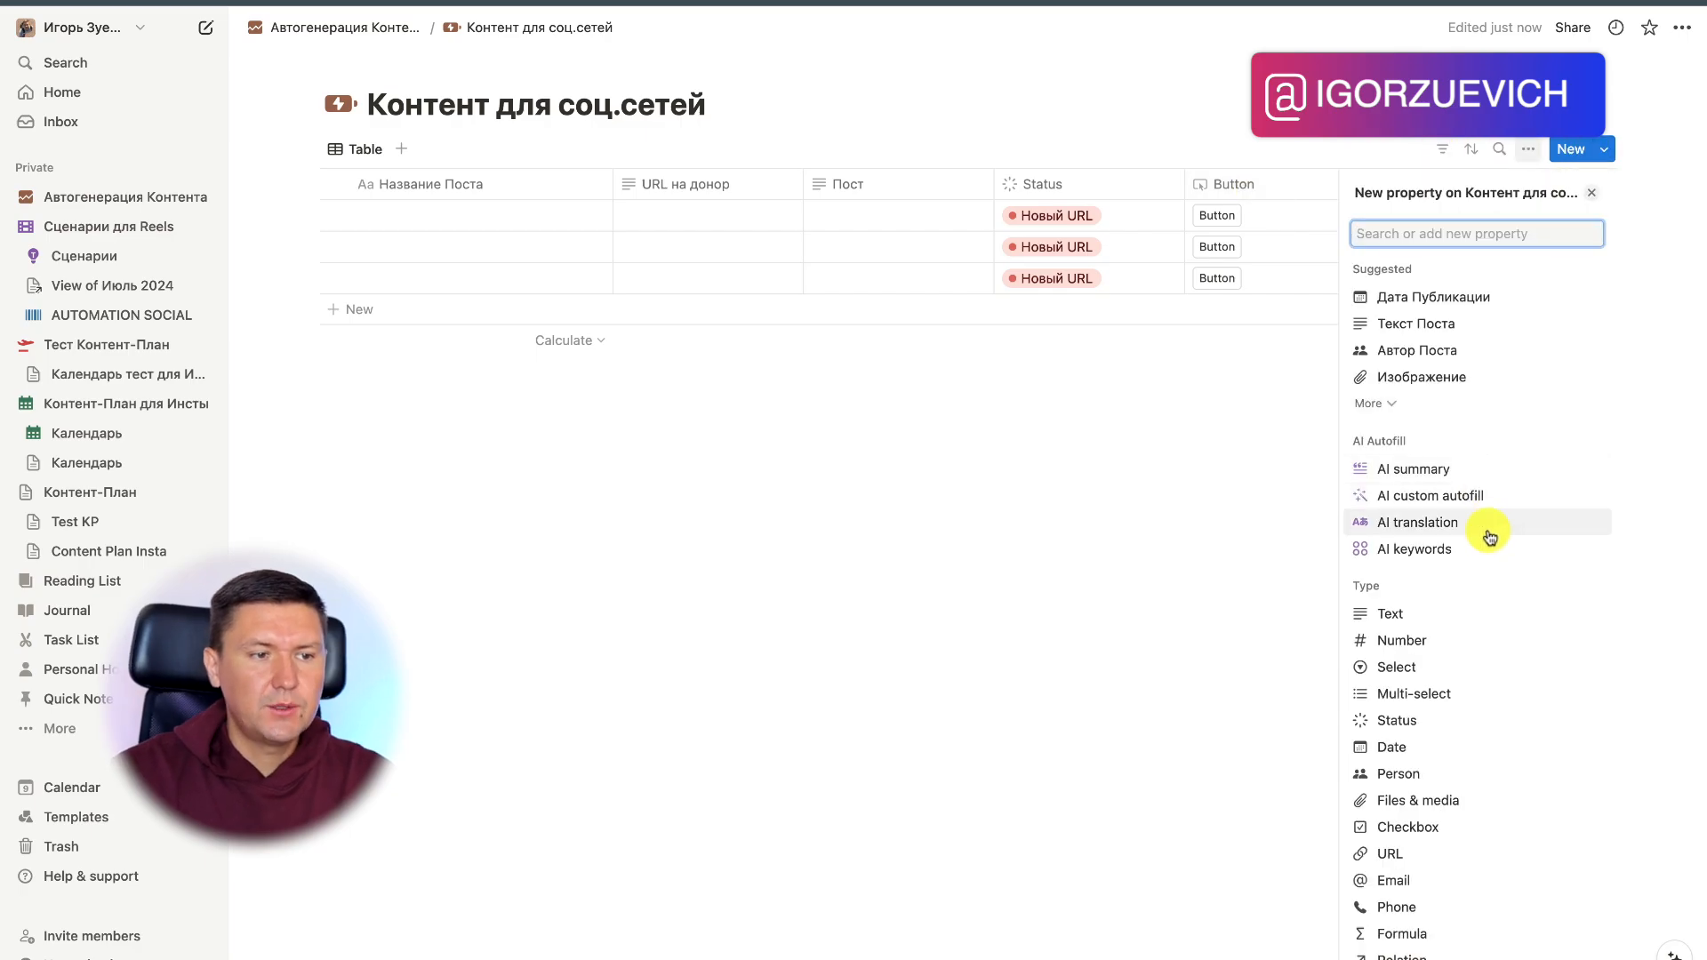
{"action": "left_click", "coordinate": [1448, 667]}
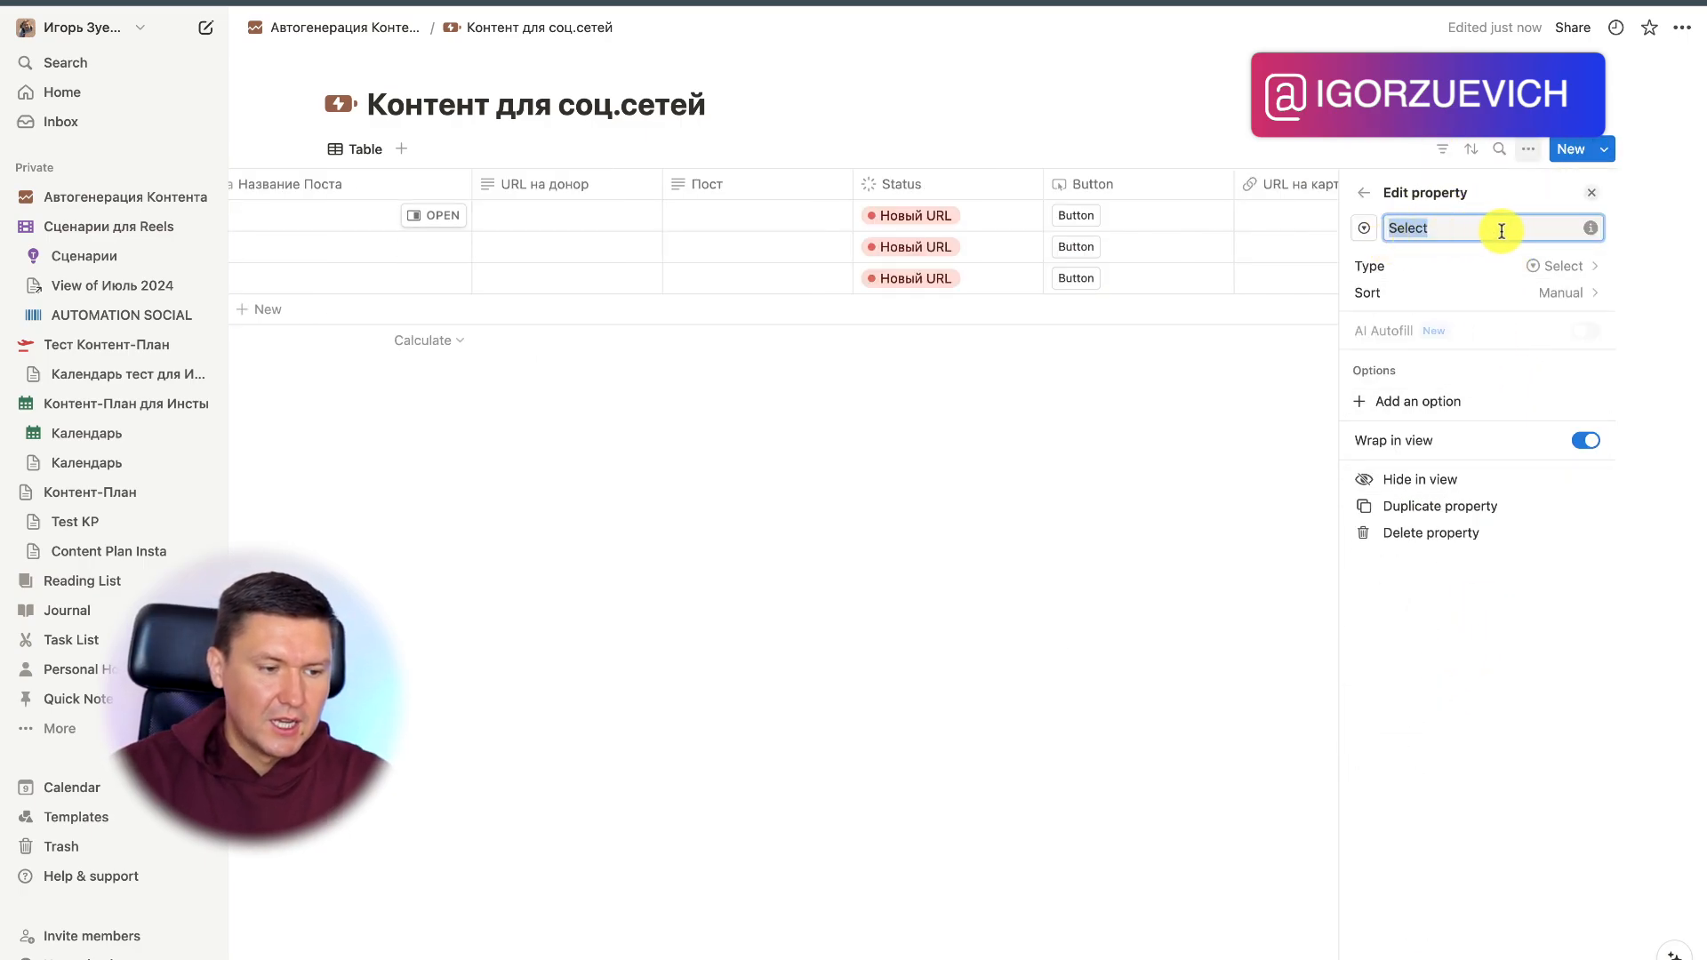
{"action": "type", "text": "Платформы"}
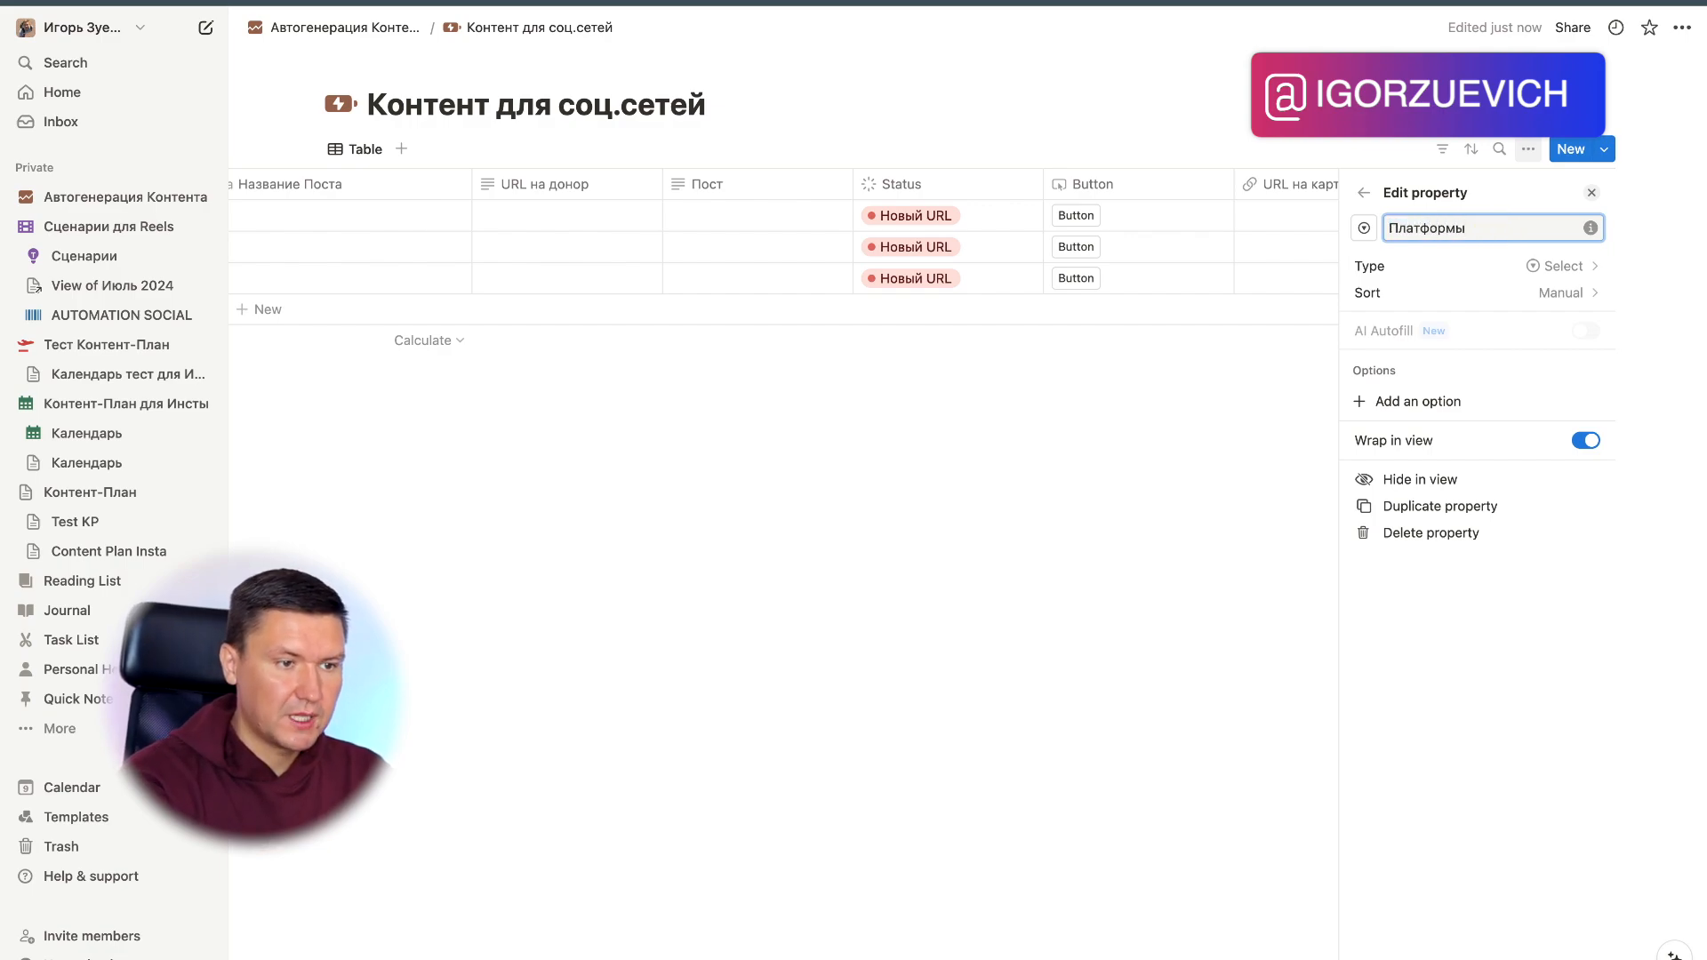
Step: Add an option named Theards to the Платформы property and colour it blue
{"action": "left_click", "coordinate": [1443, 402]}
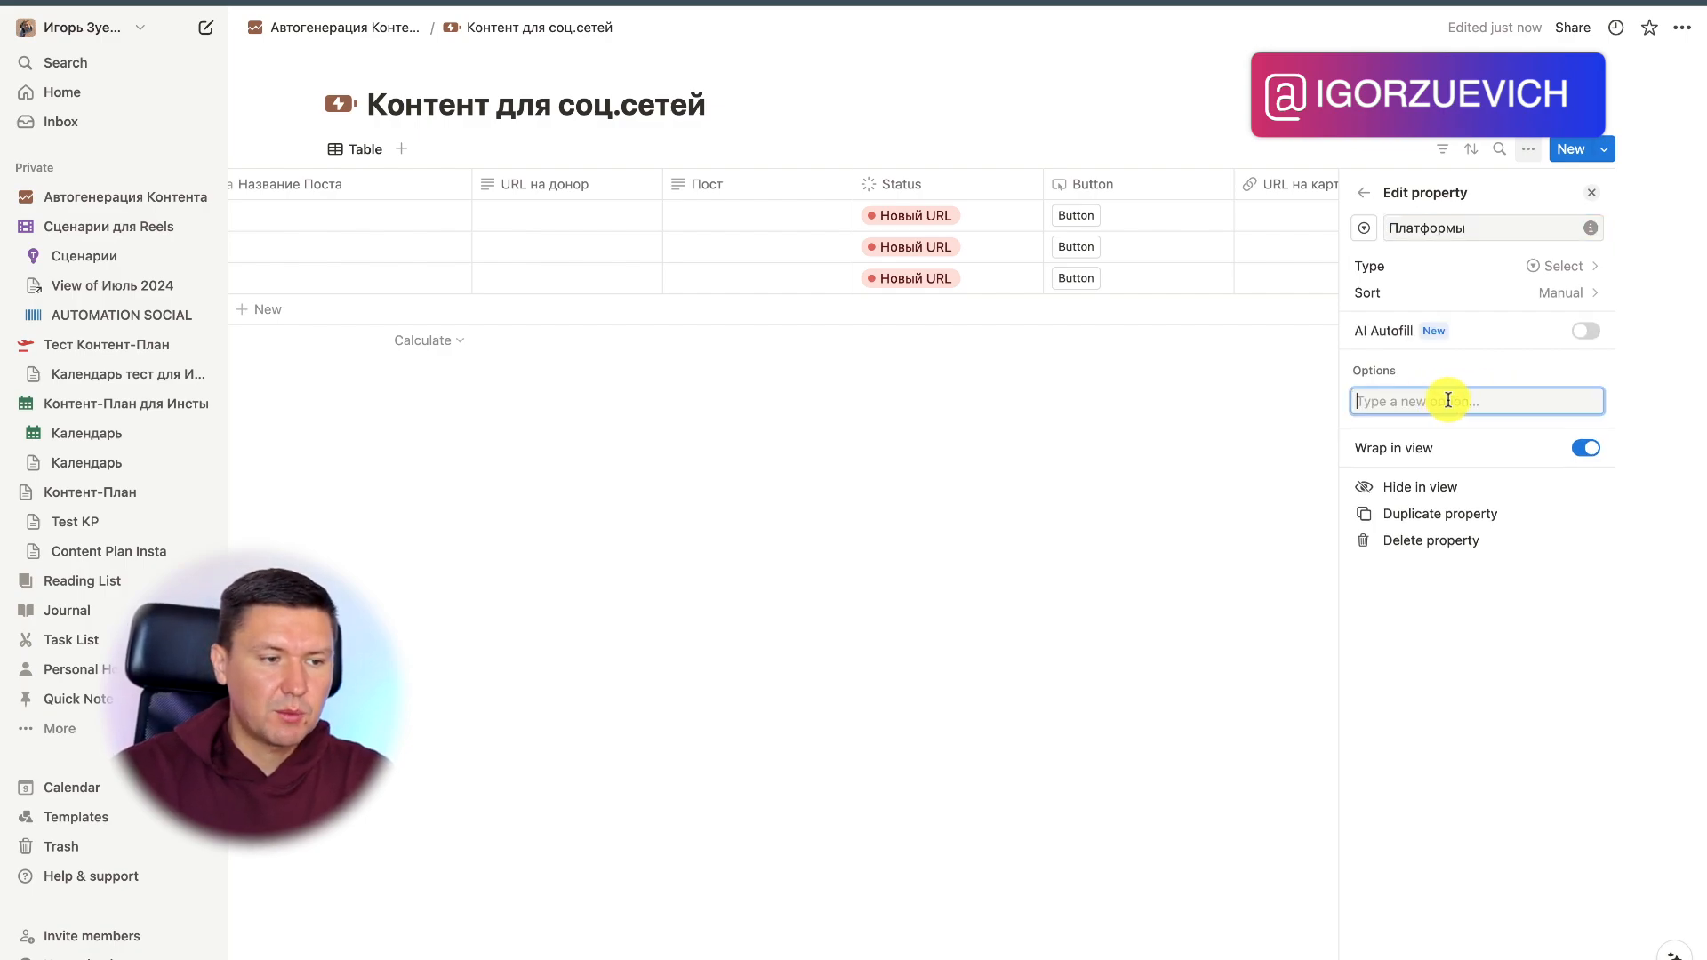
{"action": "type", "text": "The"}
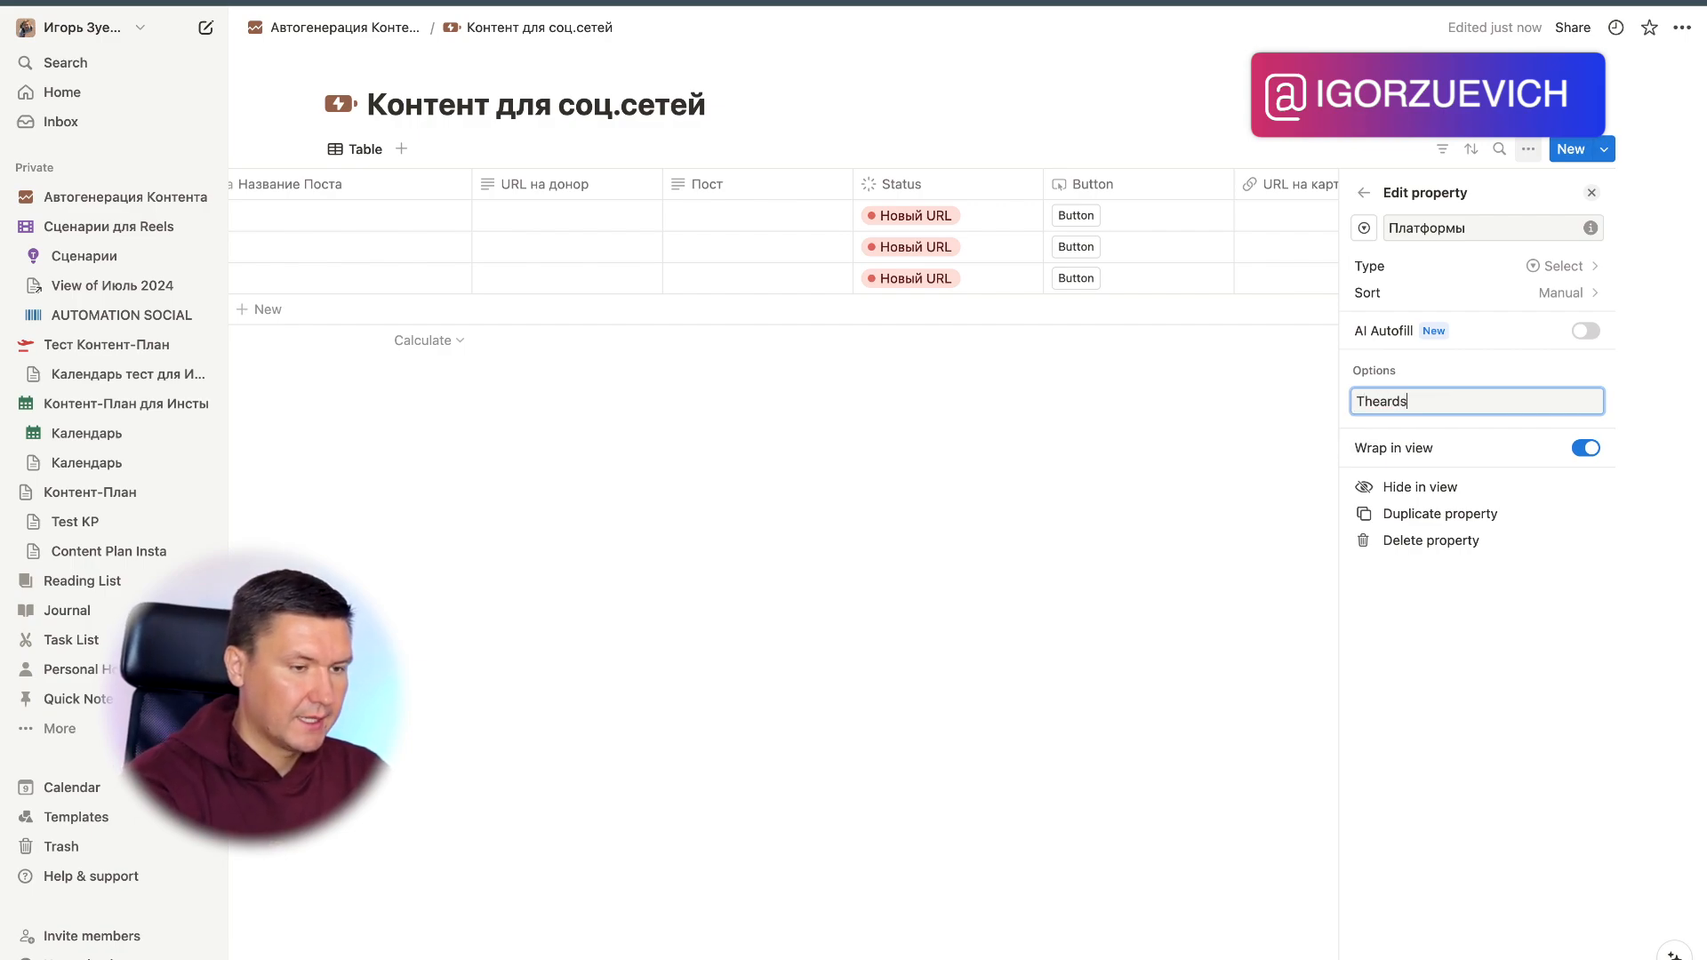
{"action": "type", "text": "ards"}
{"action": "key", "text": "Return"}
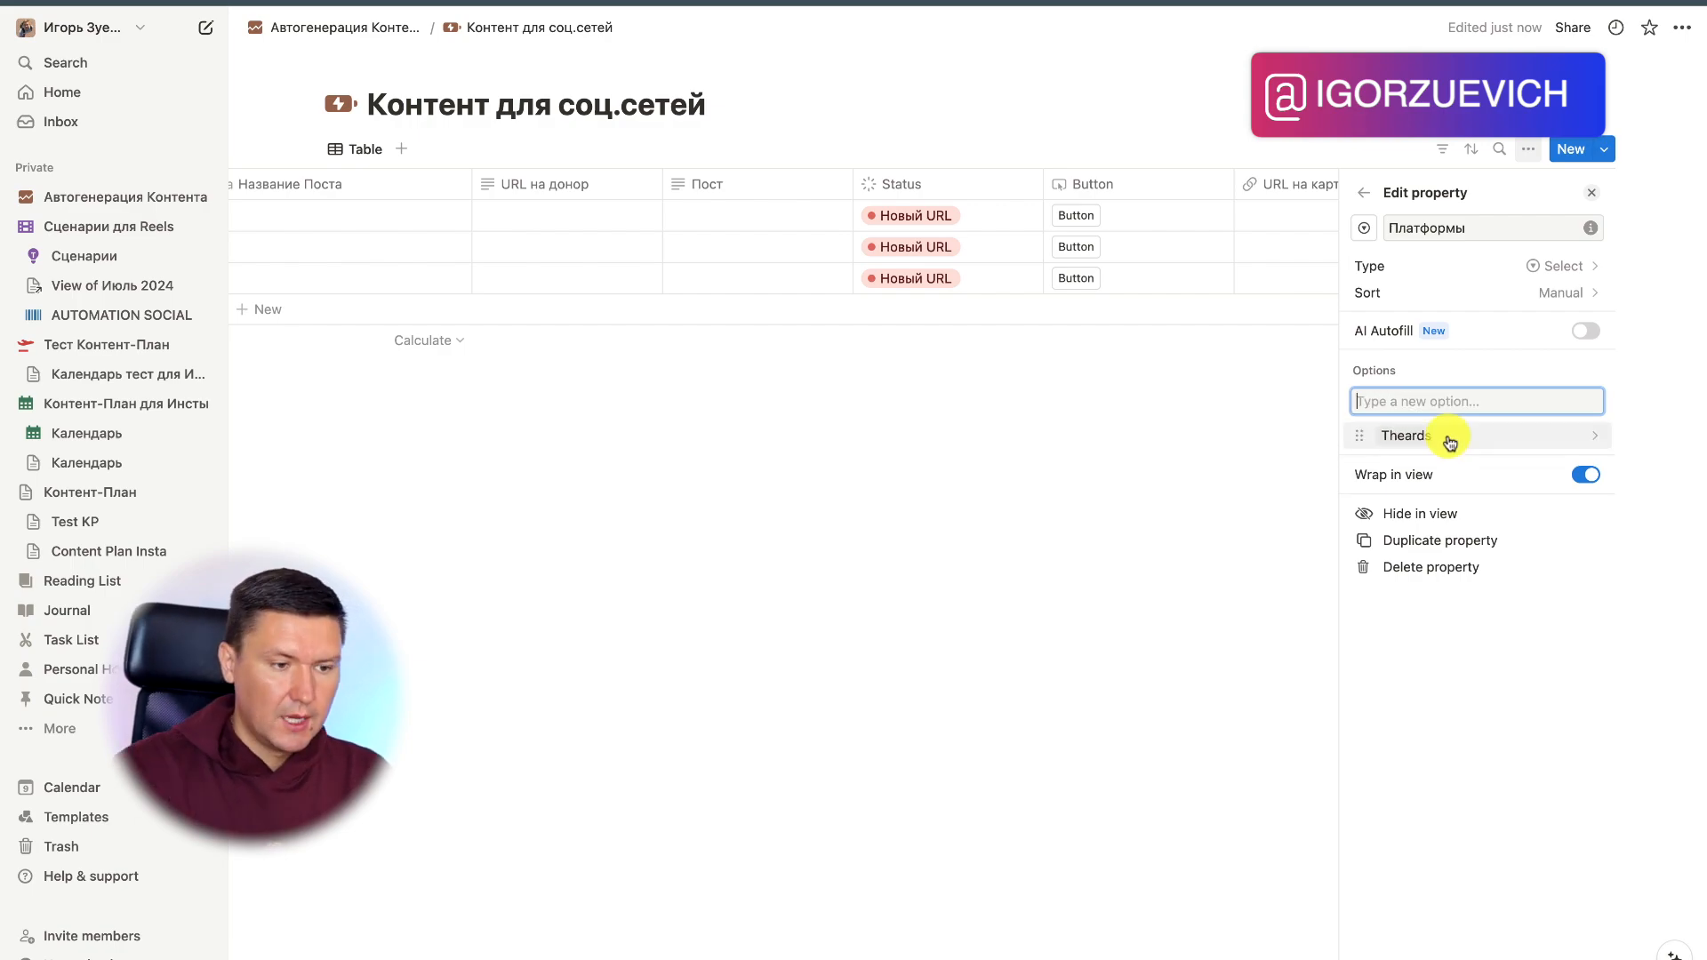
{"action": "left_click", "coordinate": [1552, 436]}
{"action": "left_click", "coordinate": [1455, 745]}
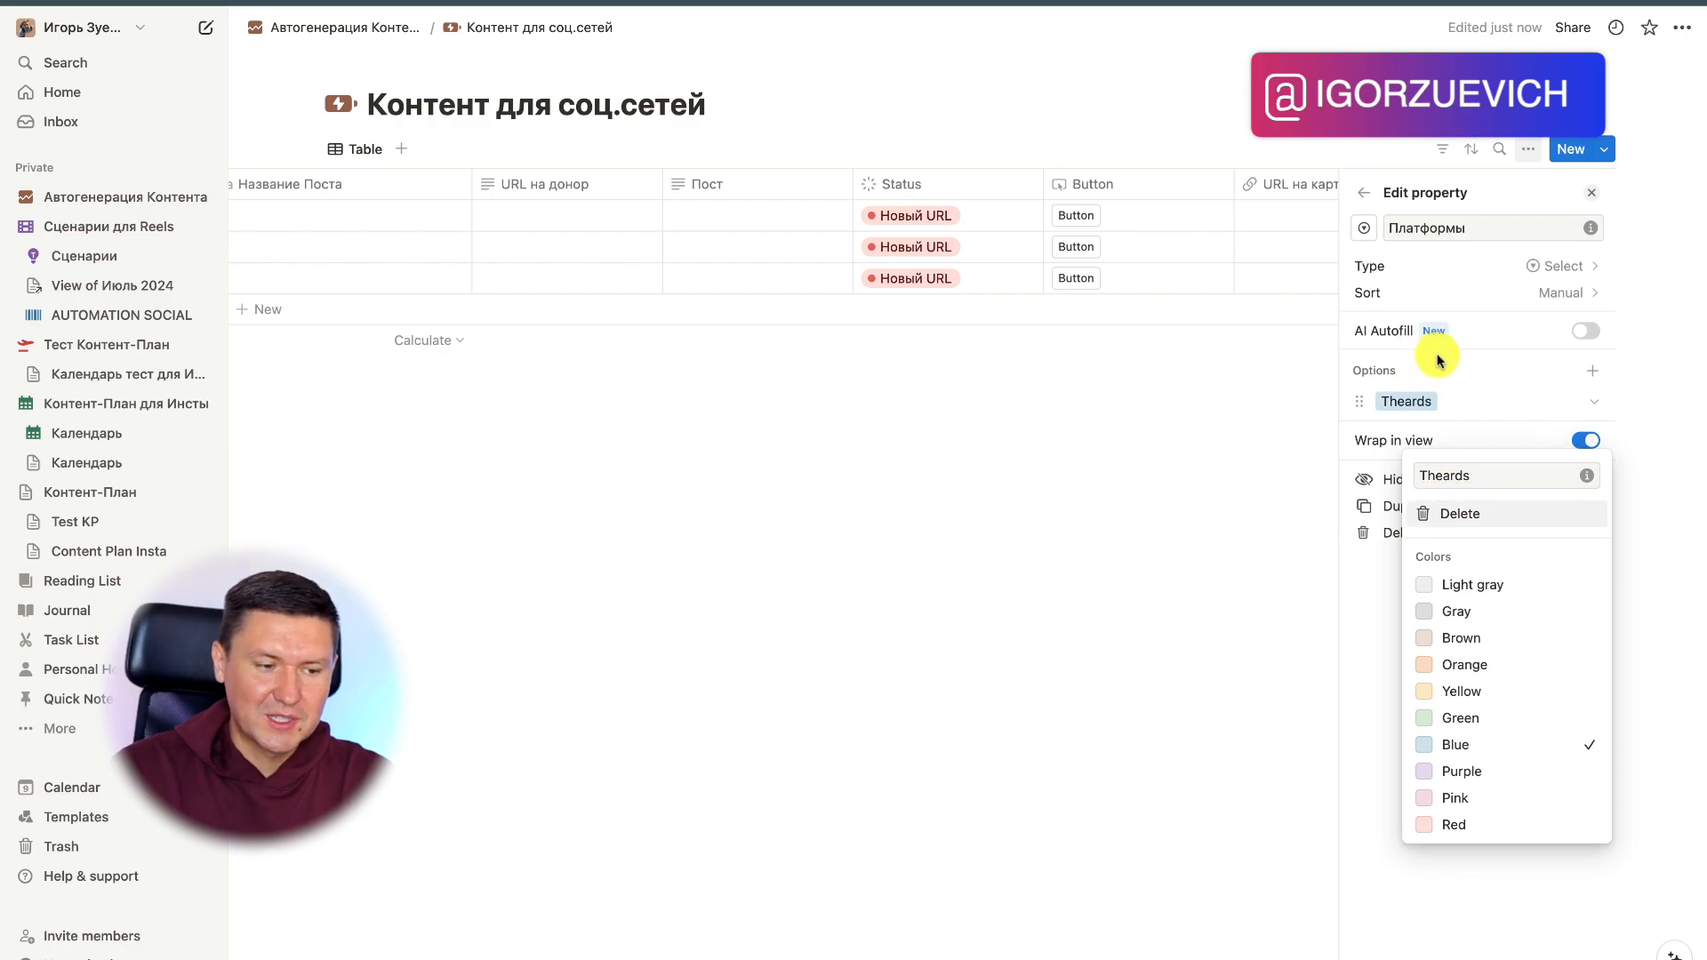
{"action": "left_click", "coordinate": [1435, 356]}
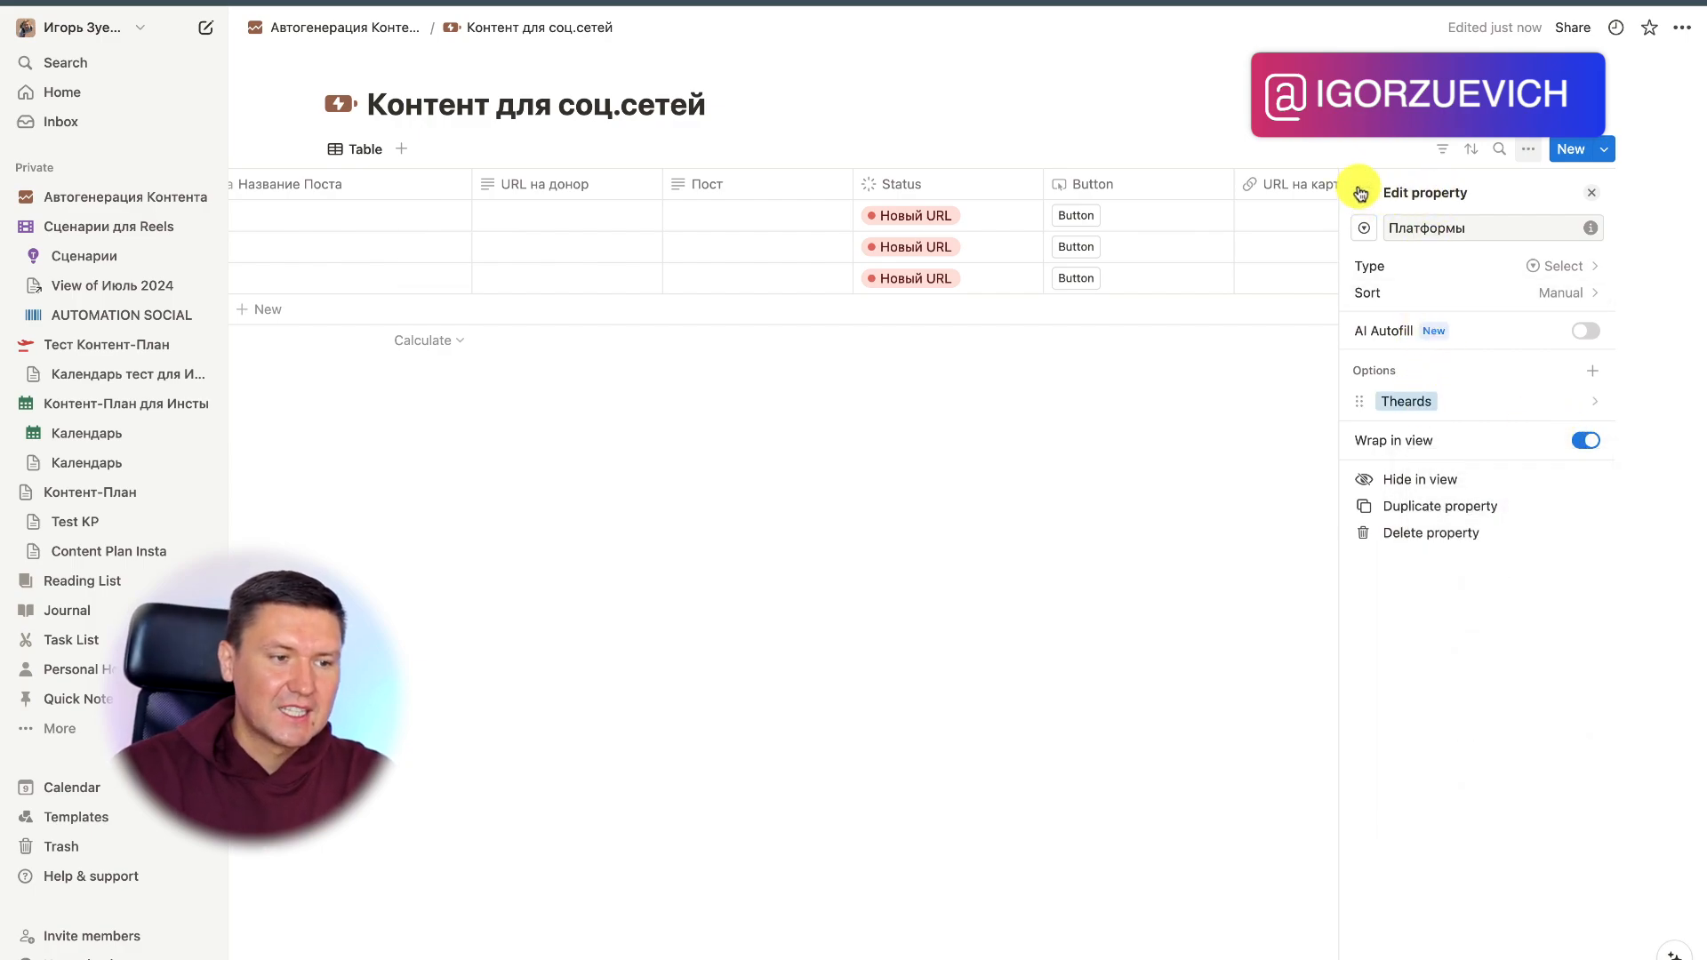
Step: Rename the Theards option of the Платформы property to Theards/X
{"action": "left_click", "coordinate": [1469, 406]}
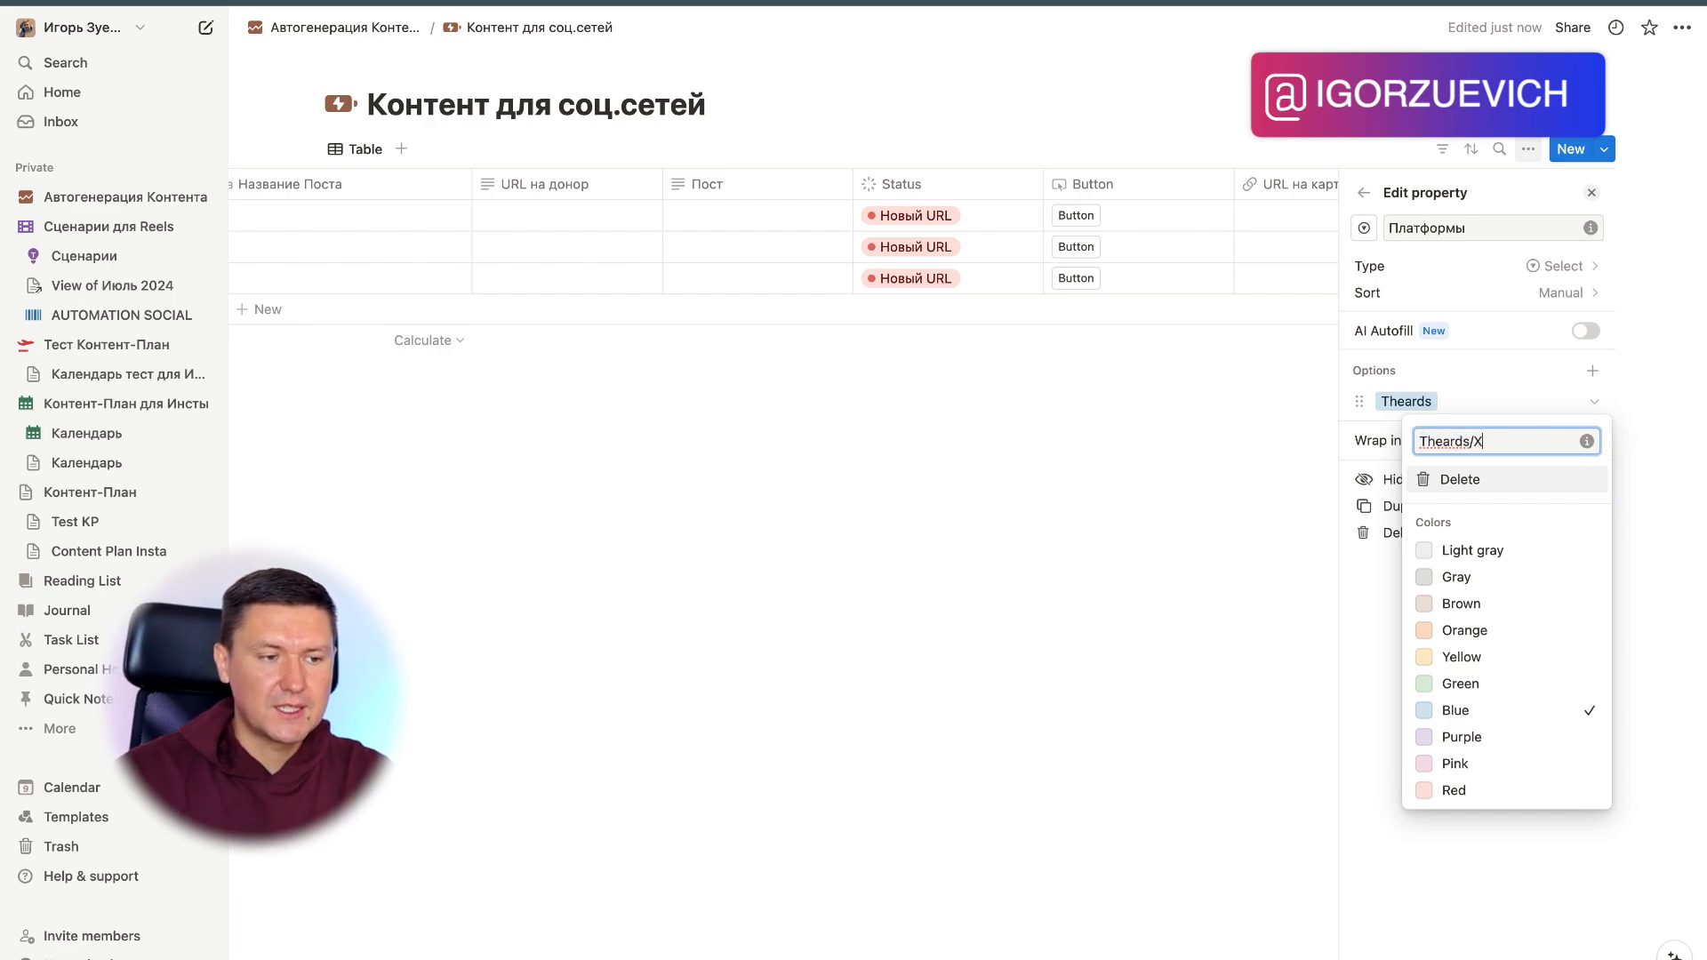
{"action": "type", "text": "/X"}
{"action": "key", "text": "Return"}
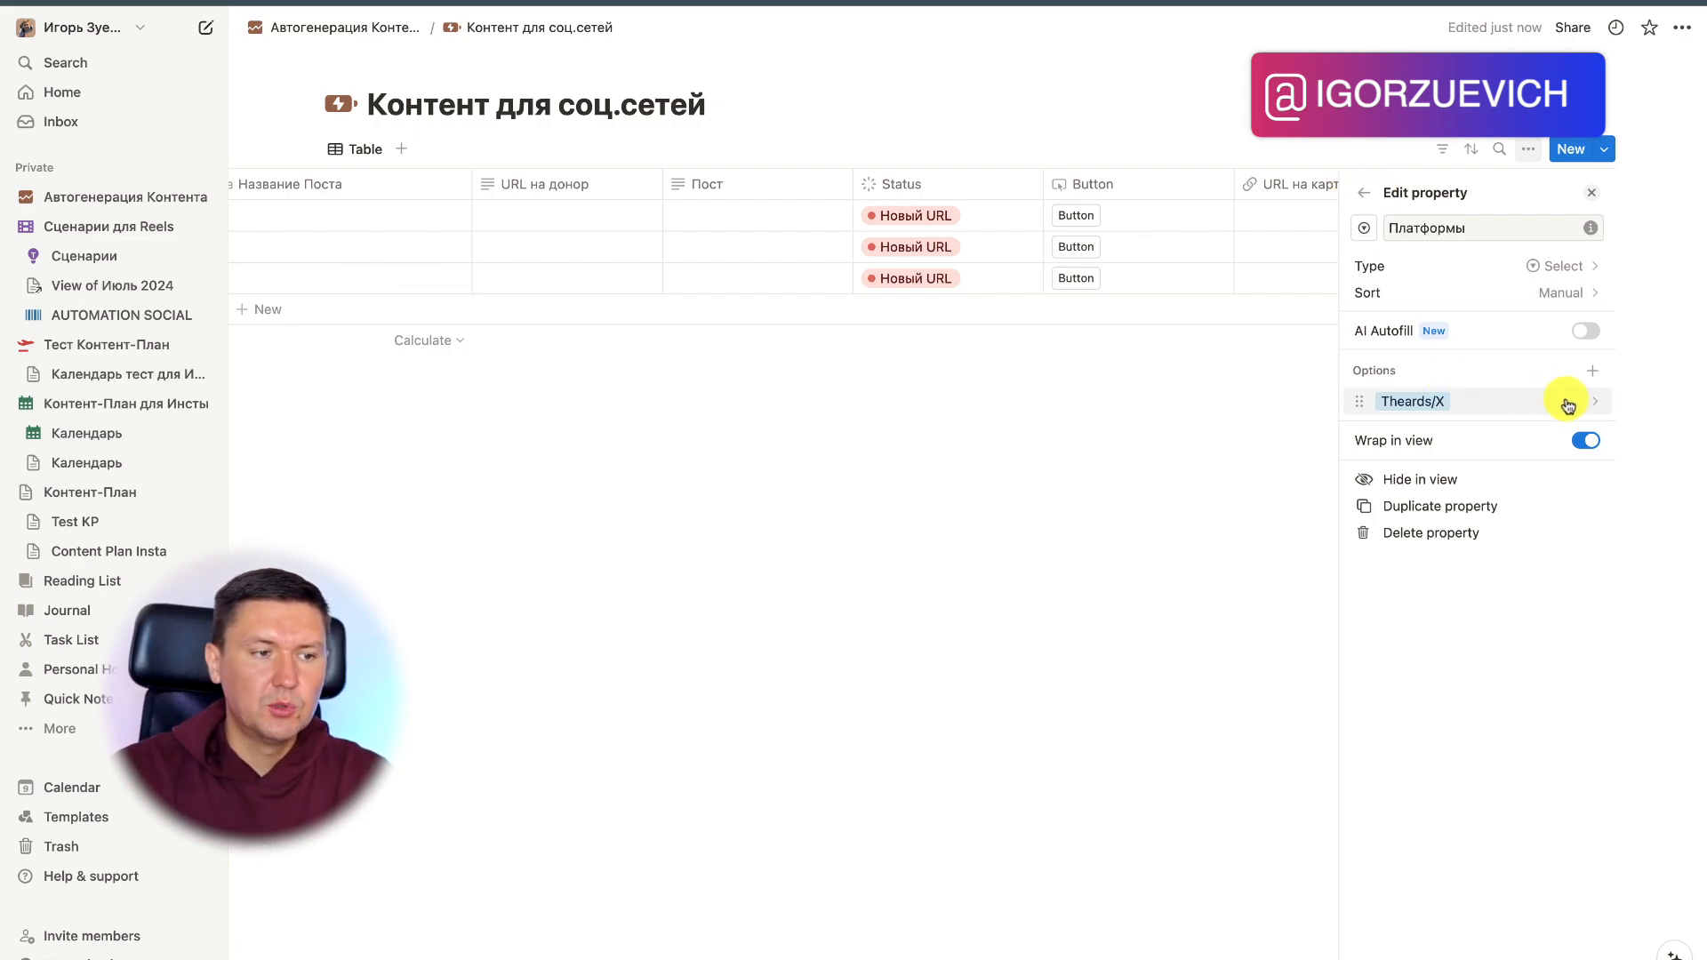
Step: Add an Instagram option to the Платформы property and colour it red
{"action": "left_click", "coordinate": [1591, 371]}
{"action": "type", "text": "Instagrak"}
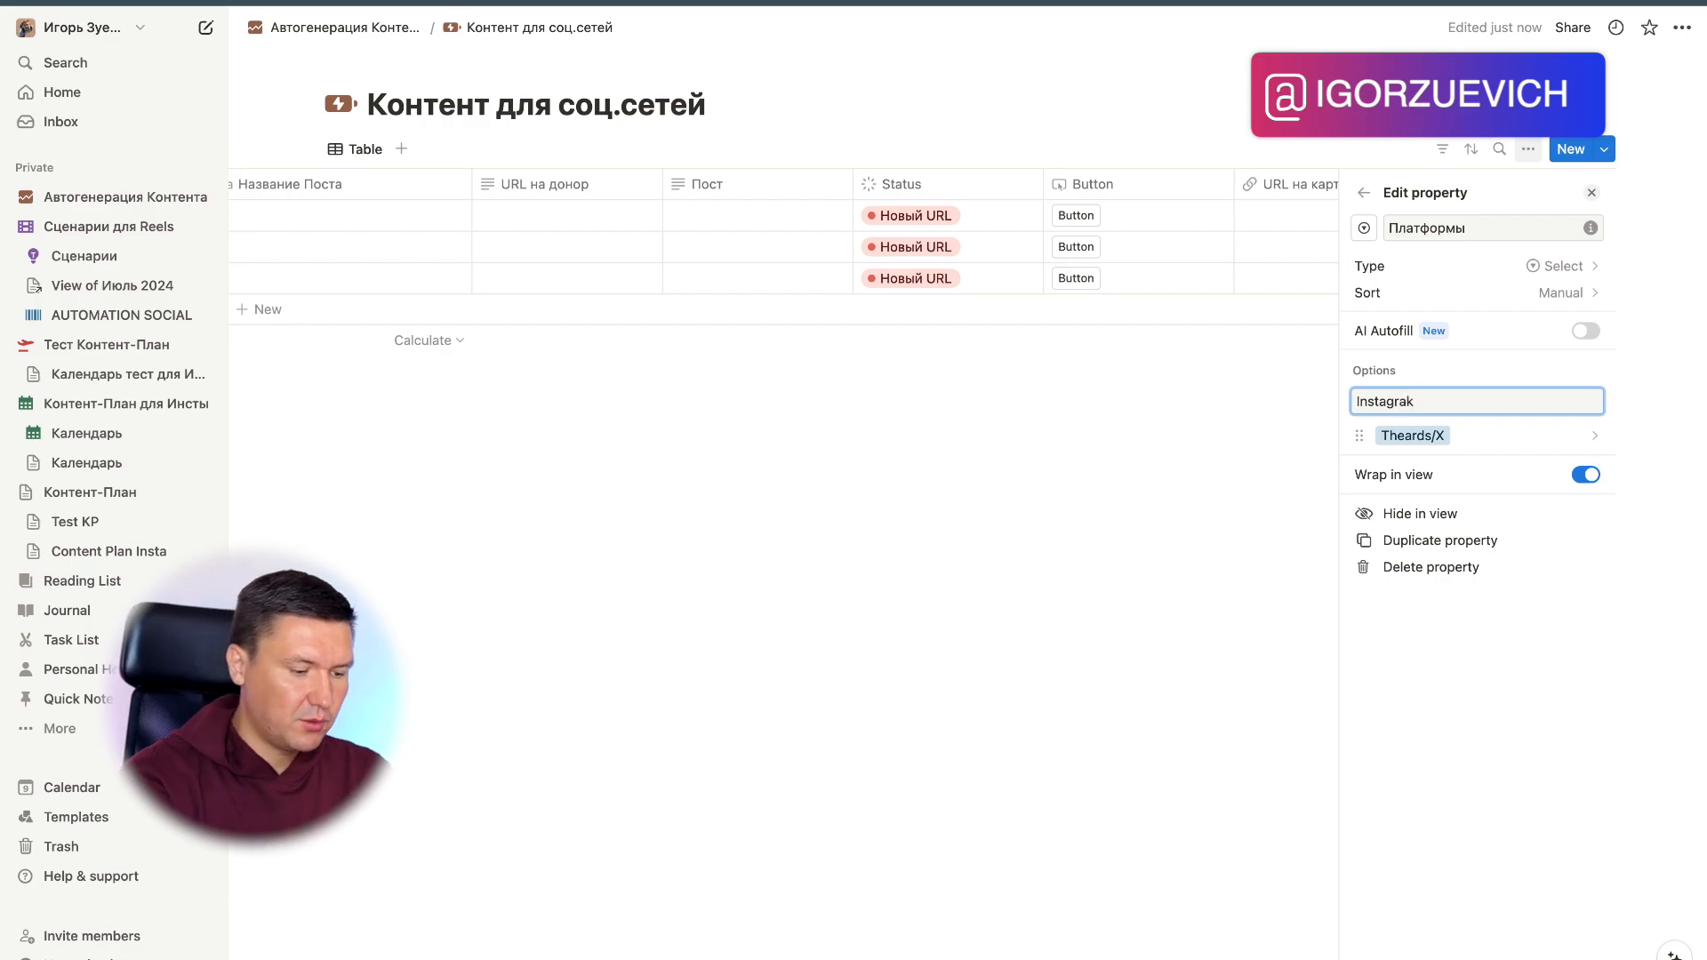
{"action": "key", "text": "Return"}
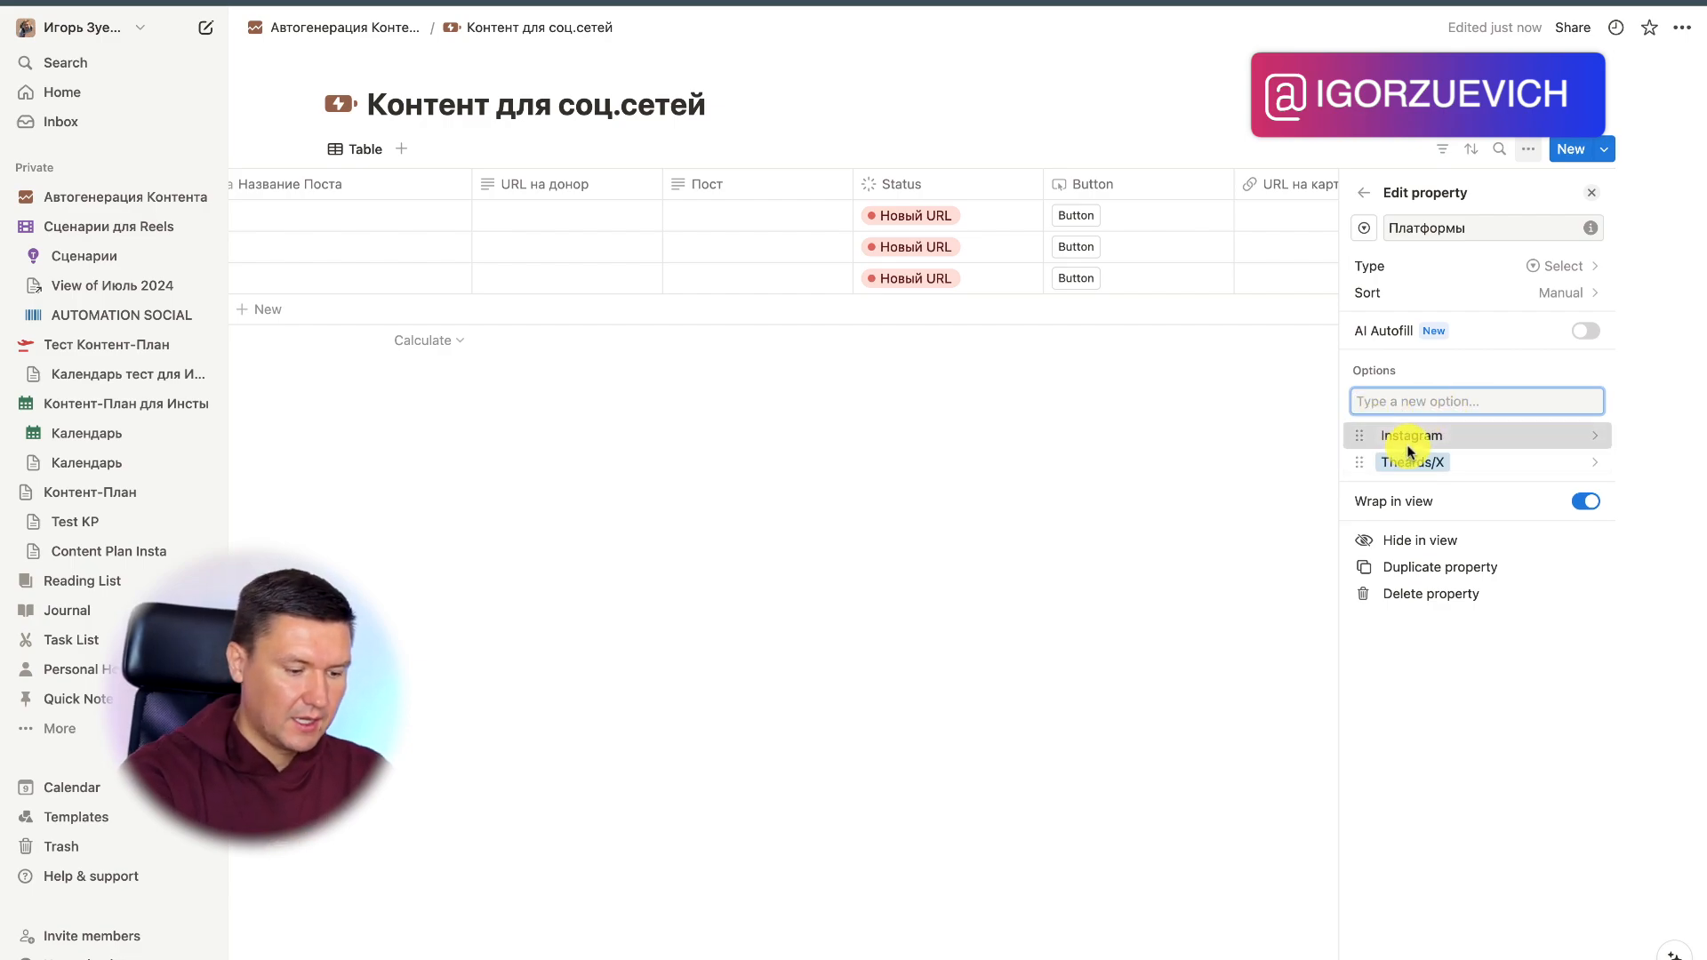
{"action": "left_click", "coordinate": [1377, 435]}
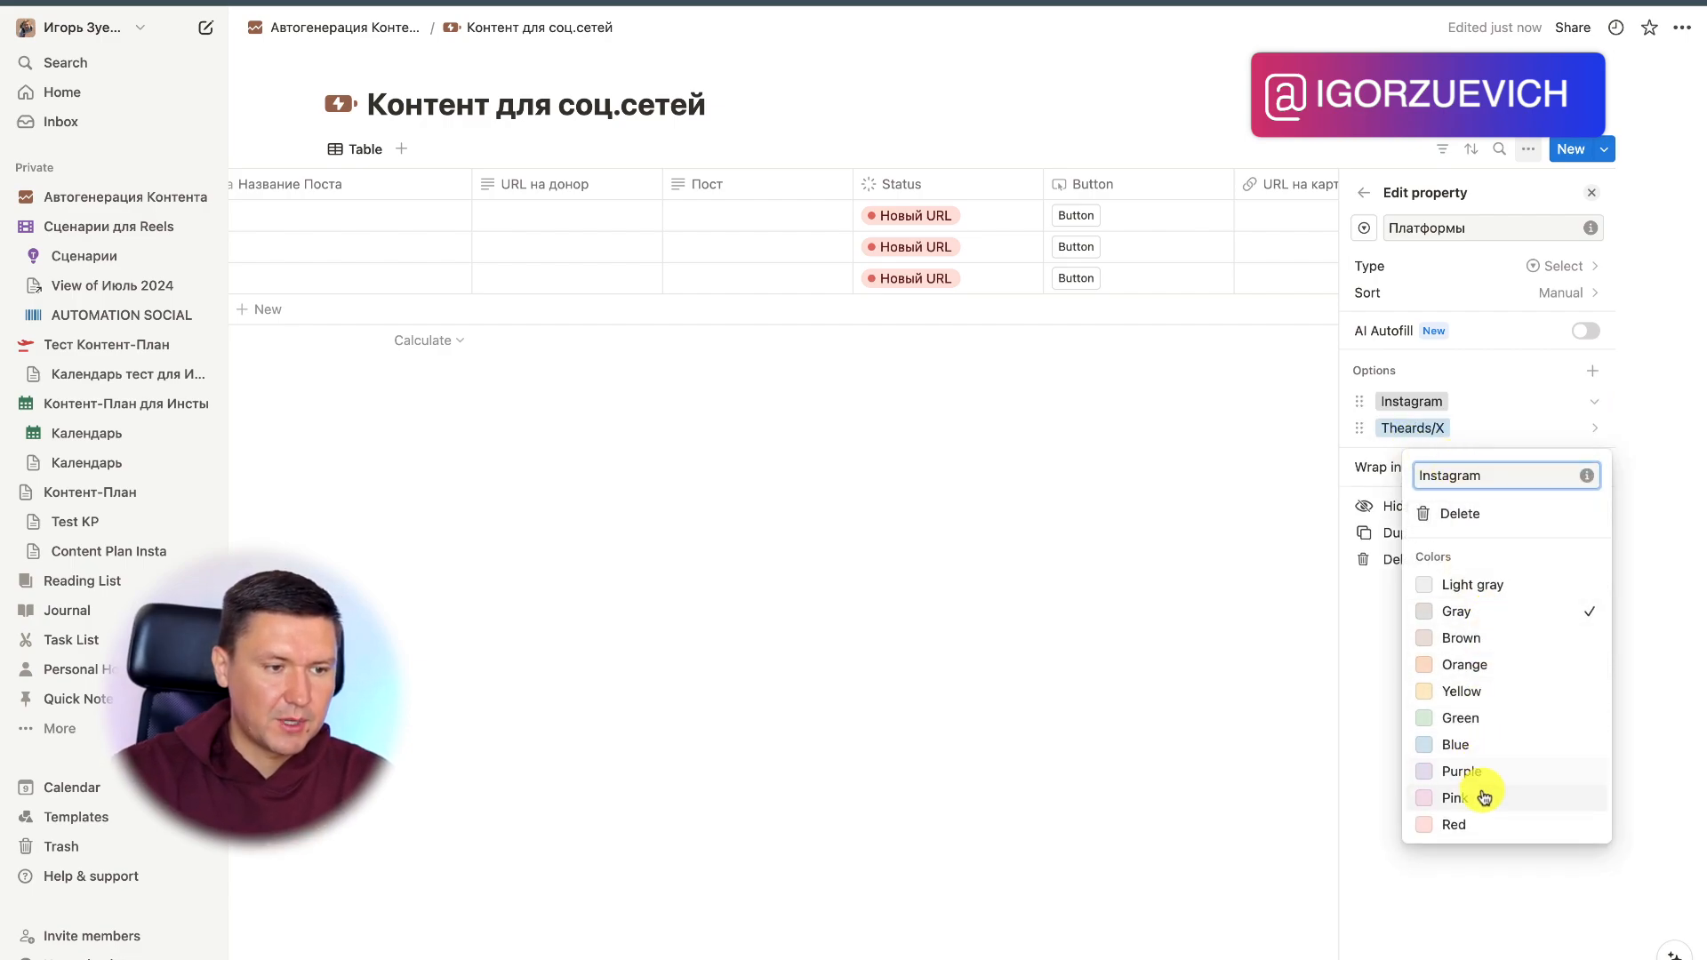
{"action": "left_click", "coordinate": [1472, 824]}
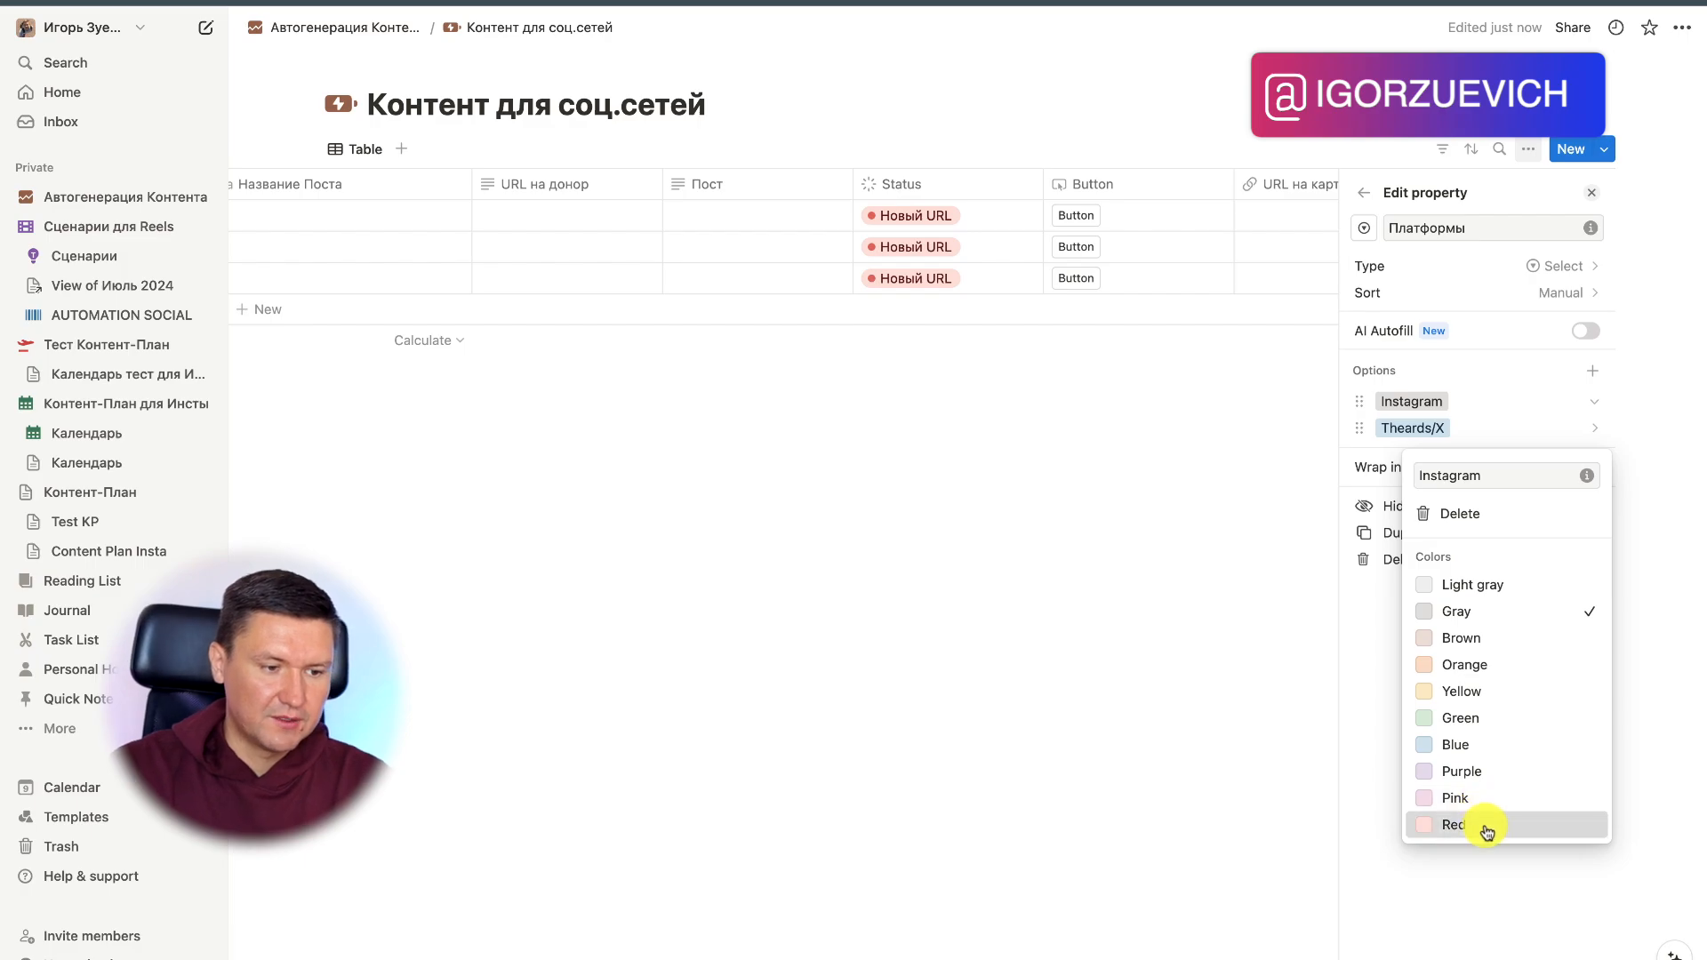
{"action": "left_click", "coordinate": [1476, 380]}
Step: Add the options Telegram, Дзен and Вк to the Платформы property with their default colours
{"action": "left_click", "coordinate": [1592, 370]}
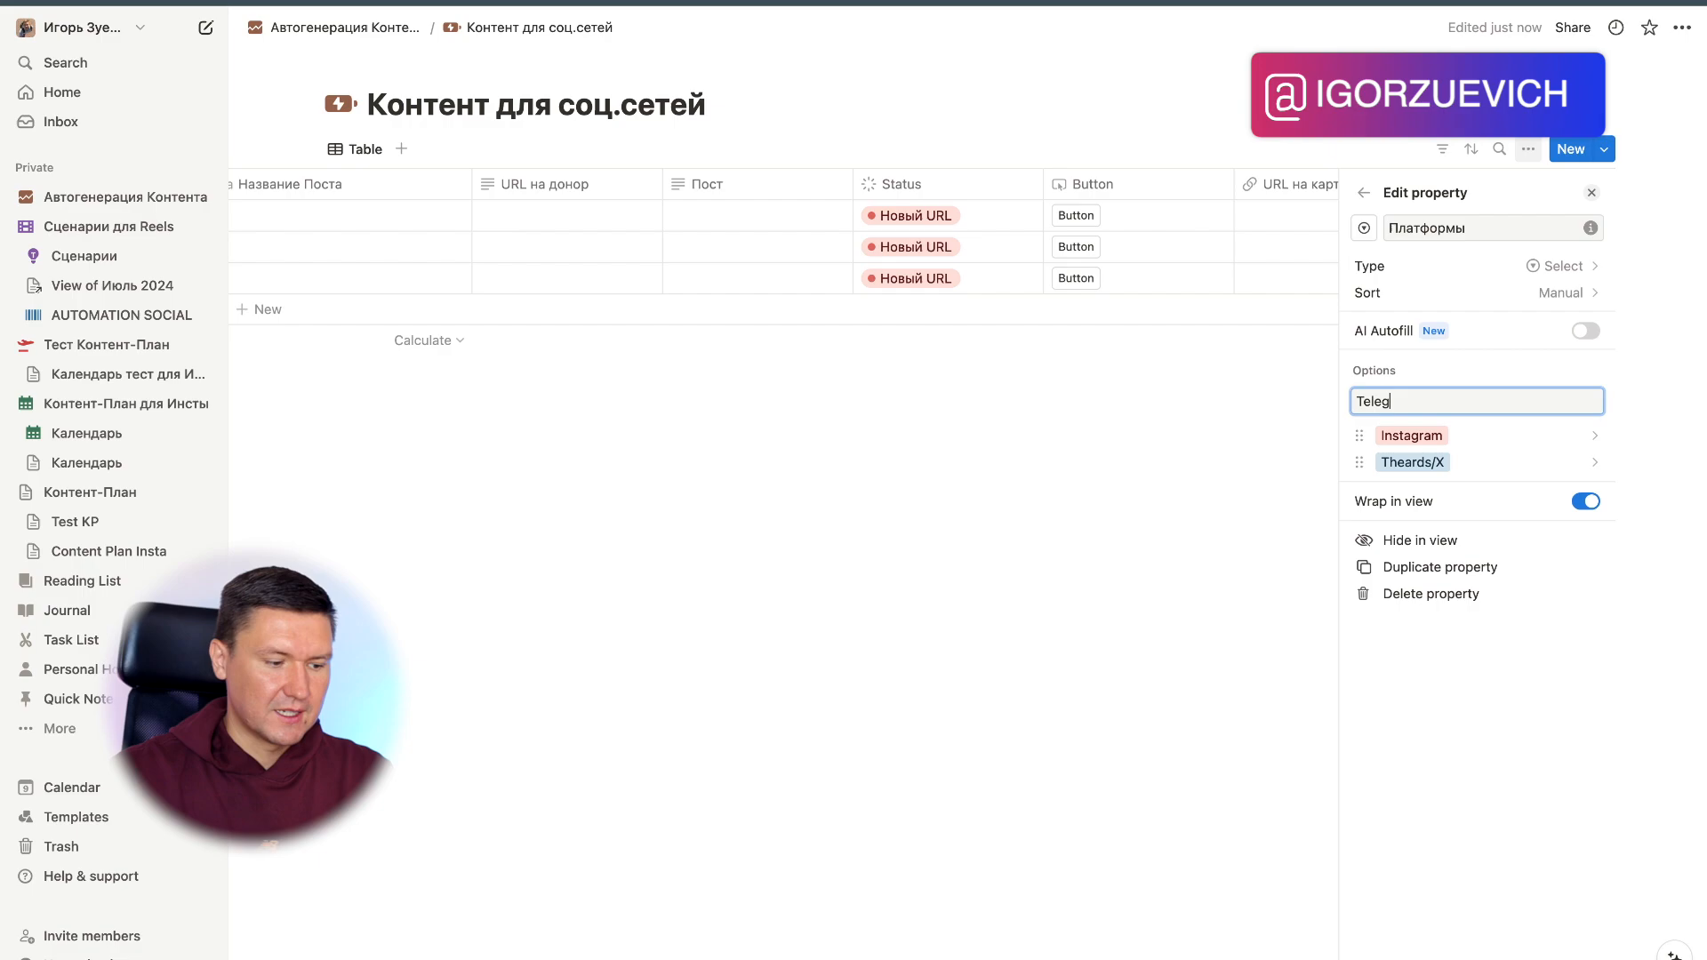
{"action": "key", "text": "Return"}
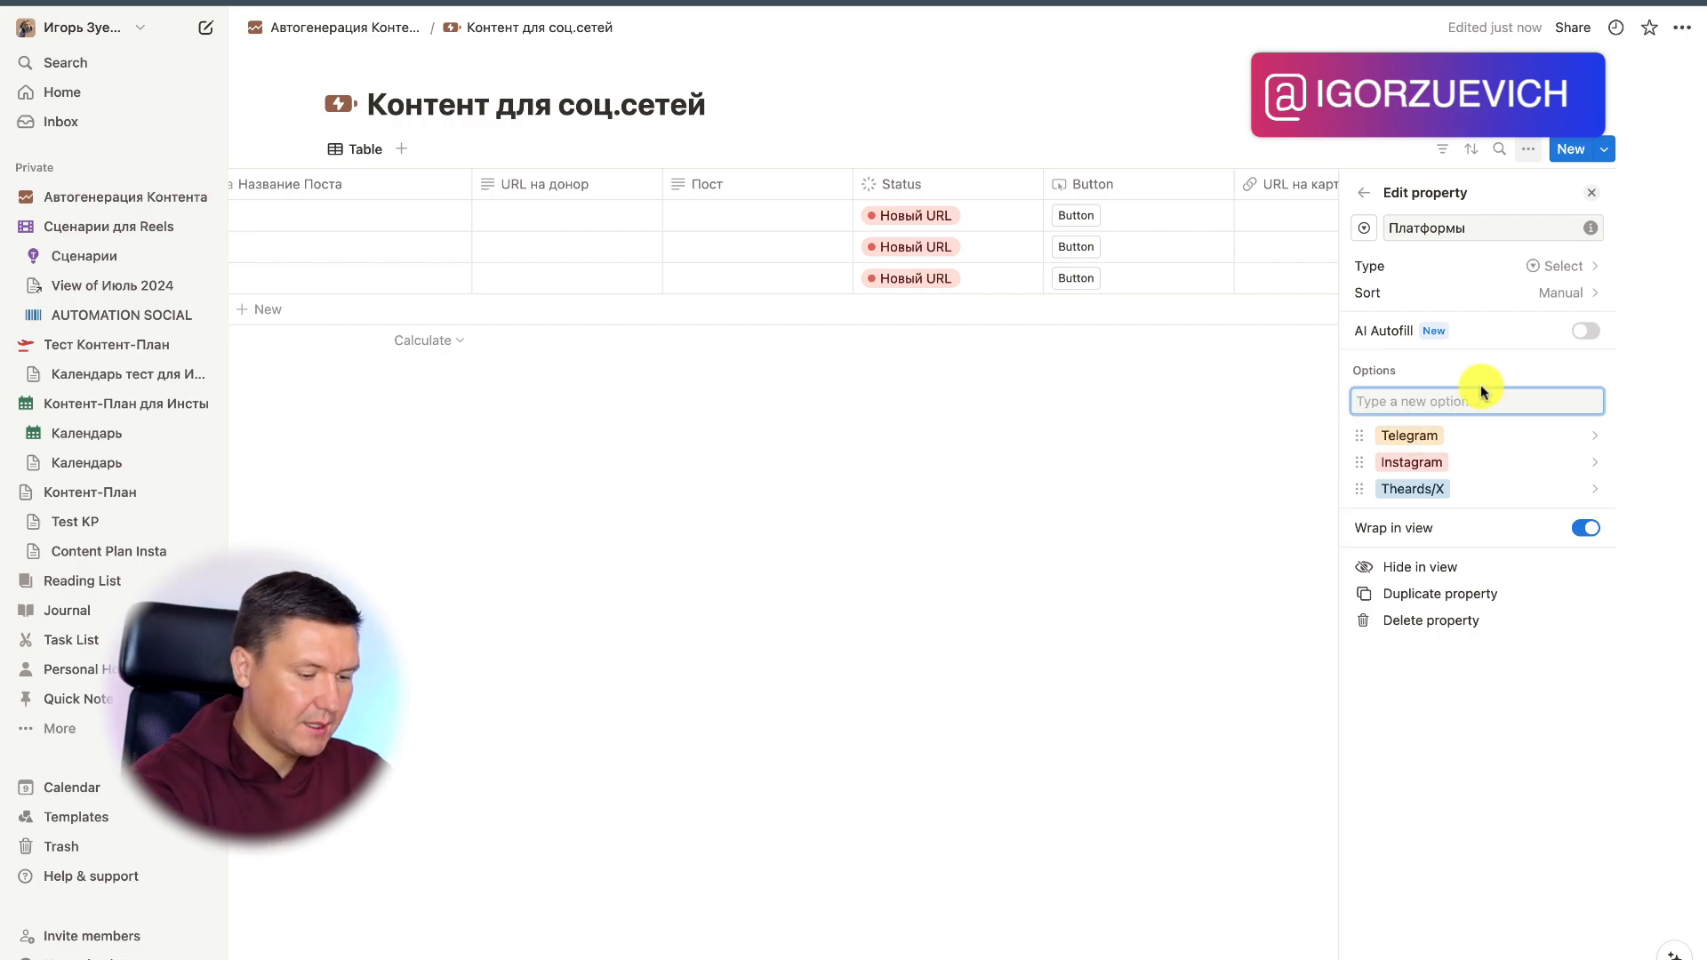
{"action": "type", "text": "Л"}
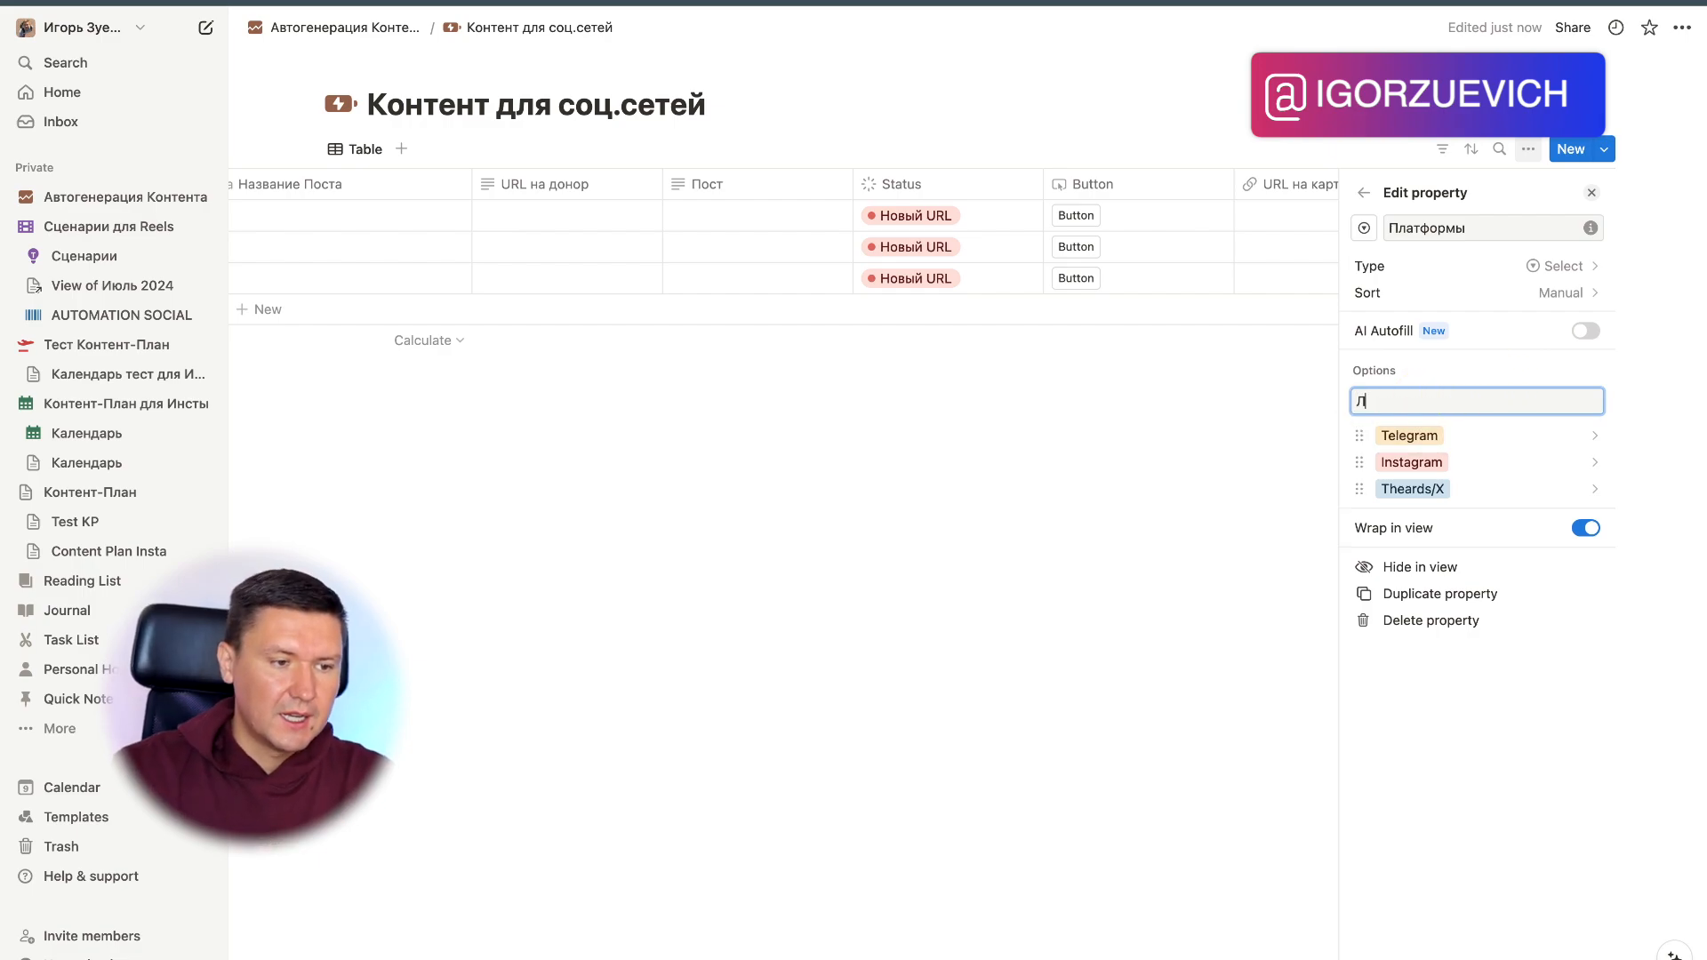
{"action": "type", "text": "зен"}
{"action": "key", "text": "Return"}
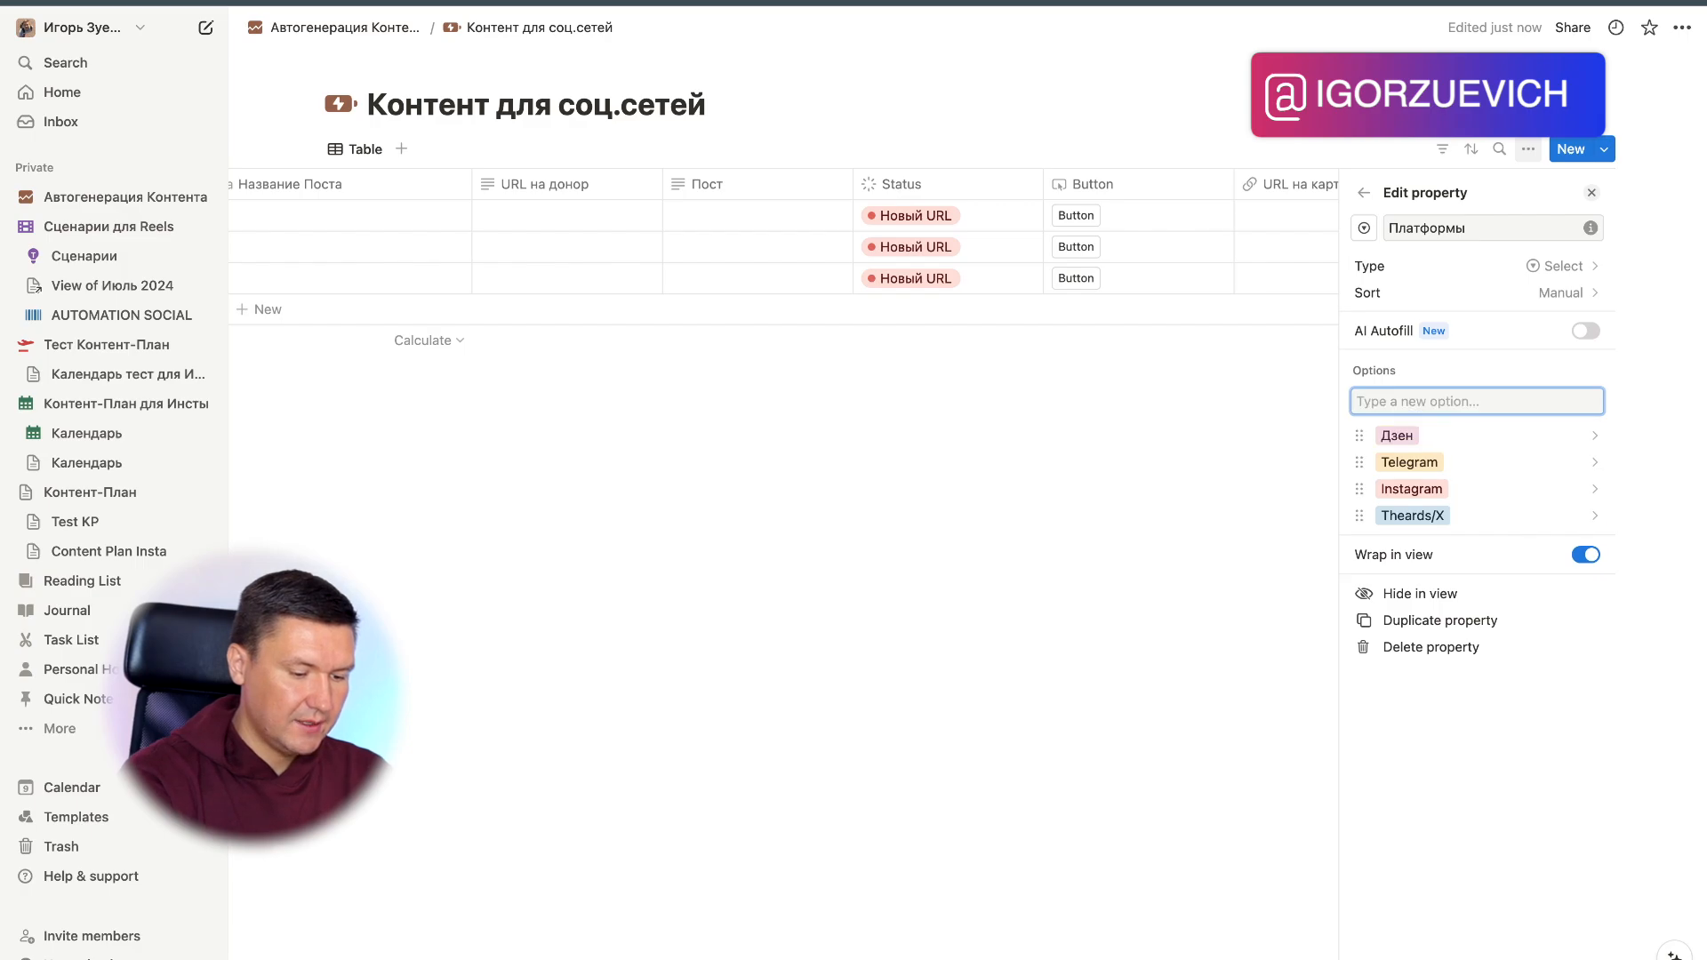
{"action": "type", "text": "Вк"}
{"action": "key", "text": "Return"}
{"action": "left_click", "coordinate": [1013, 578]}
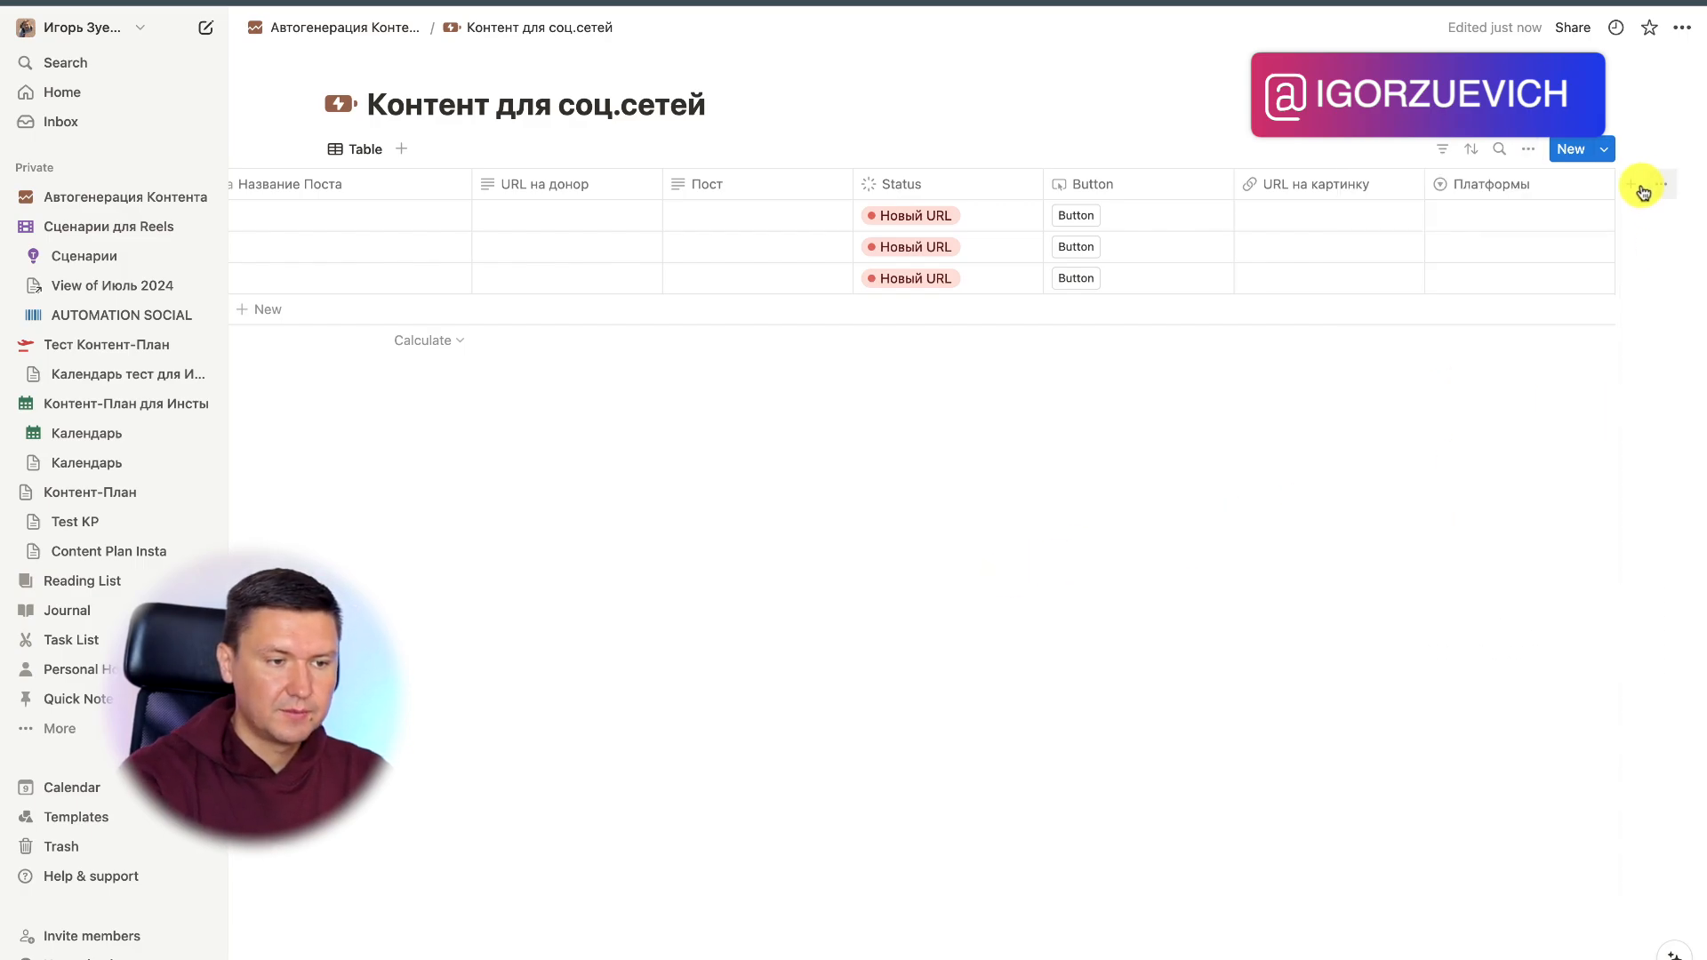
Step: Review the Платформы property's options and move its column between Button and URL на картинку
{"action": "left_click", "coordinate": [1503, 184]}
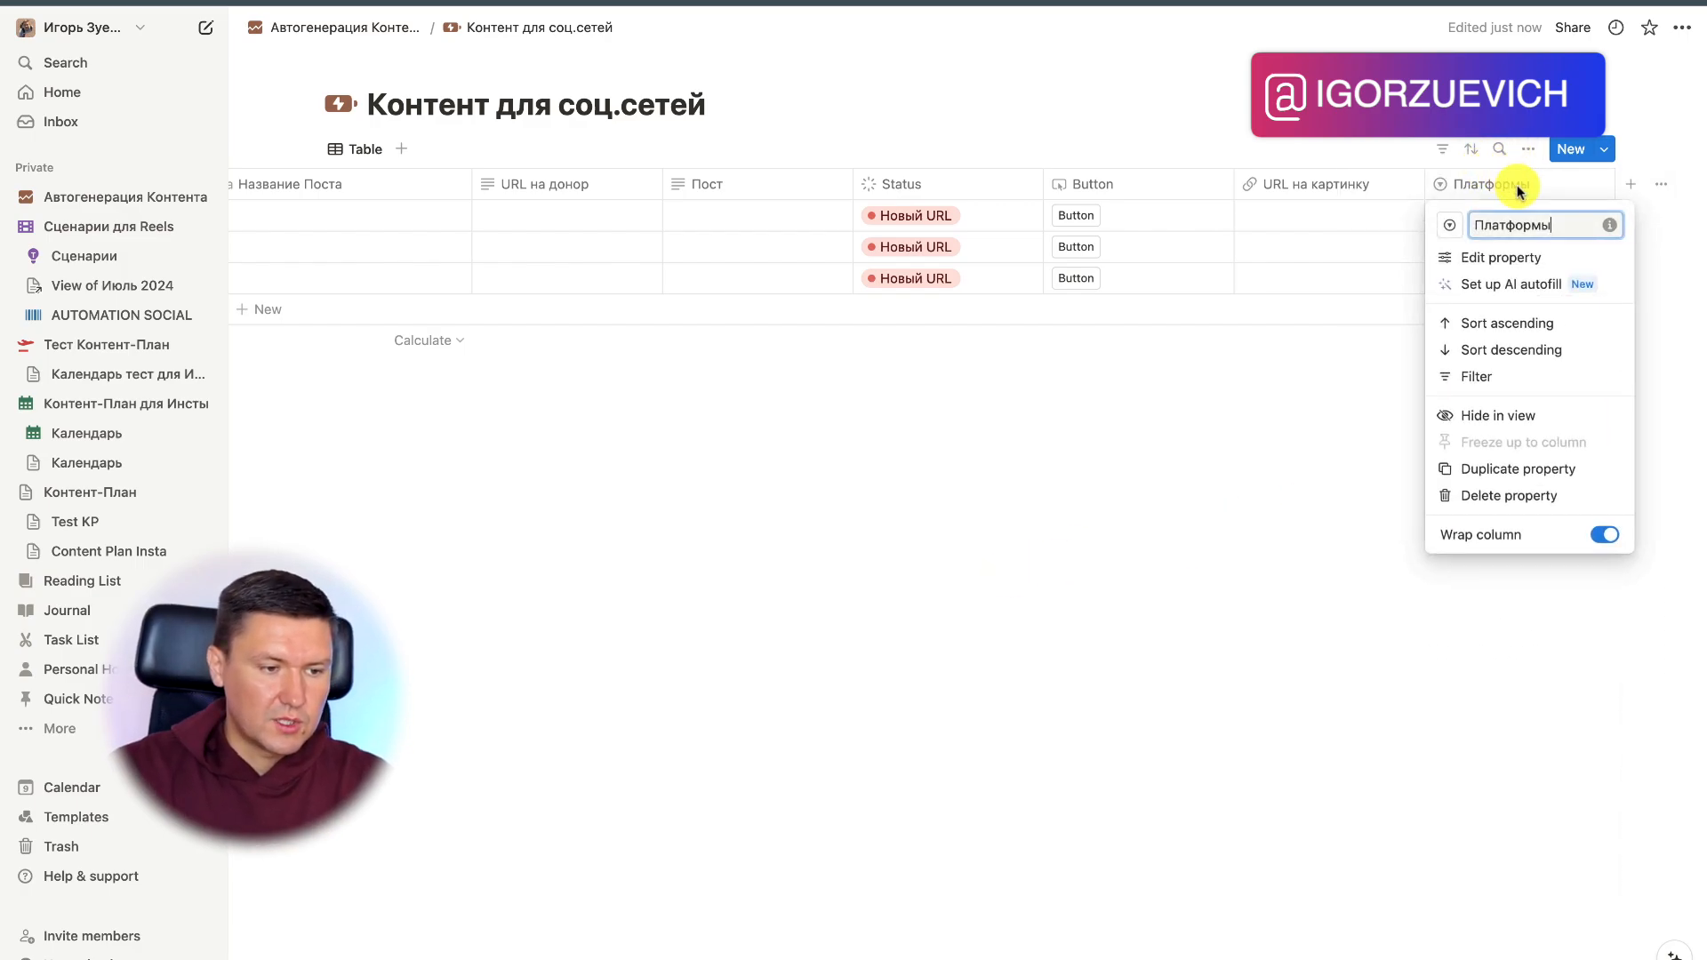
{"action": "left_click", "coordinate": [1477, 257]}
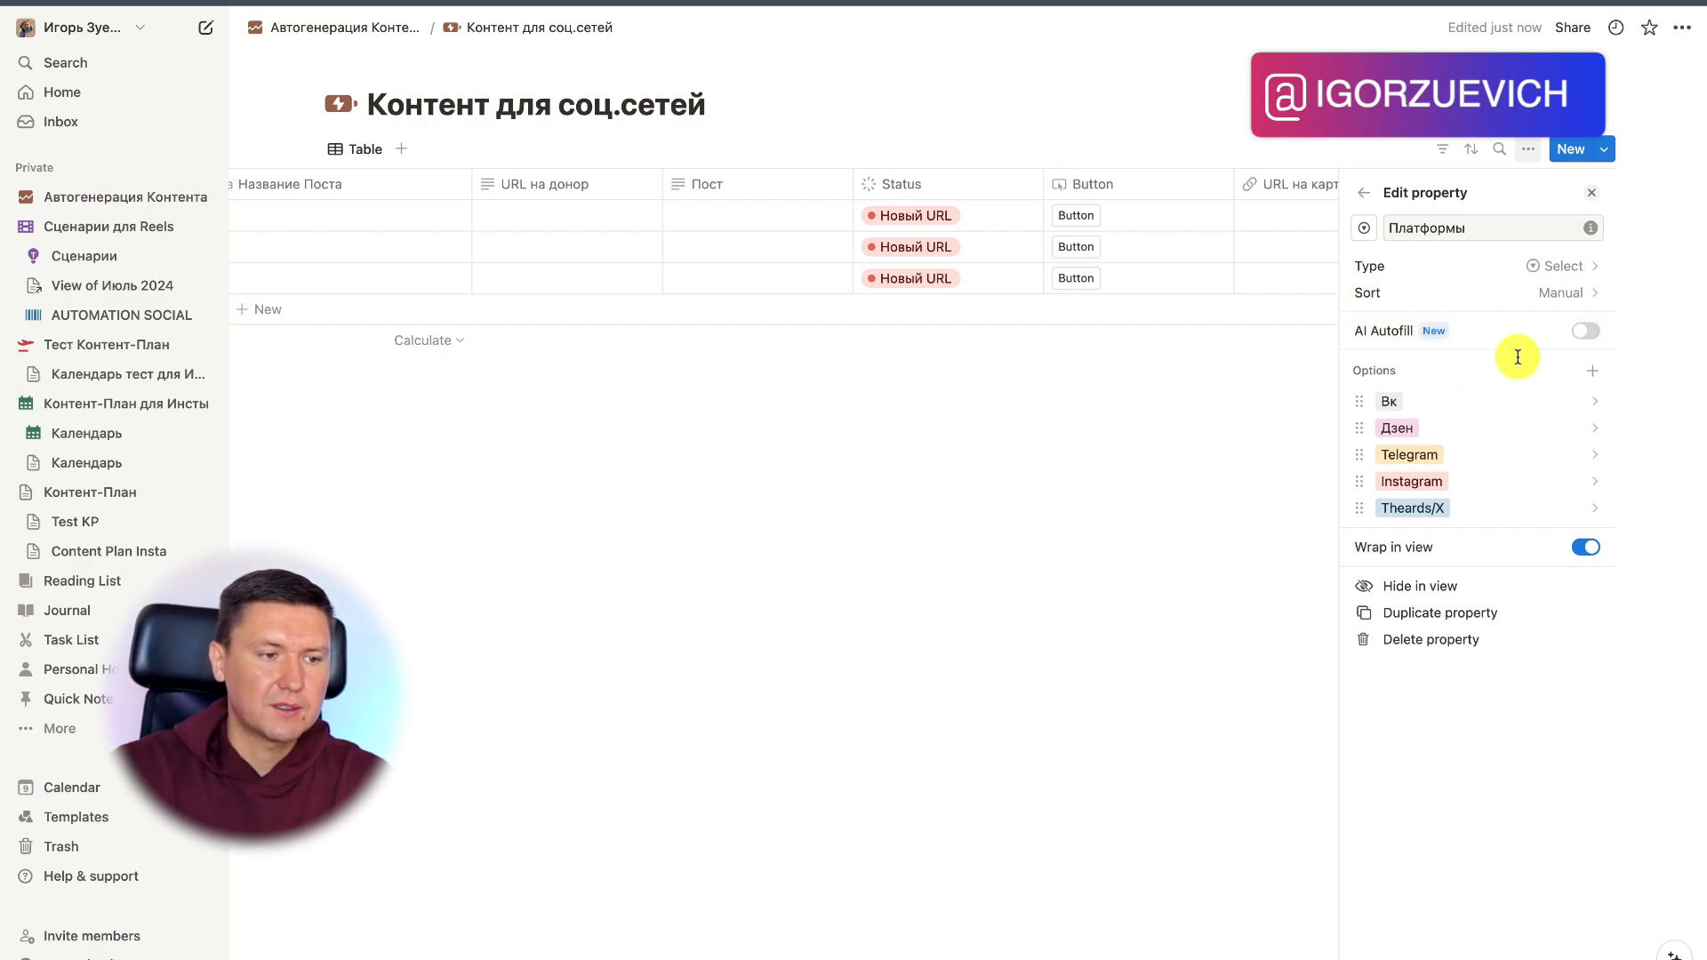
{"action": "left_click", "coordinate": [1367, 196]}
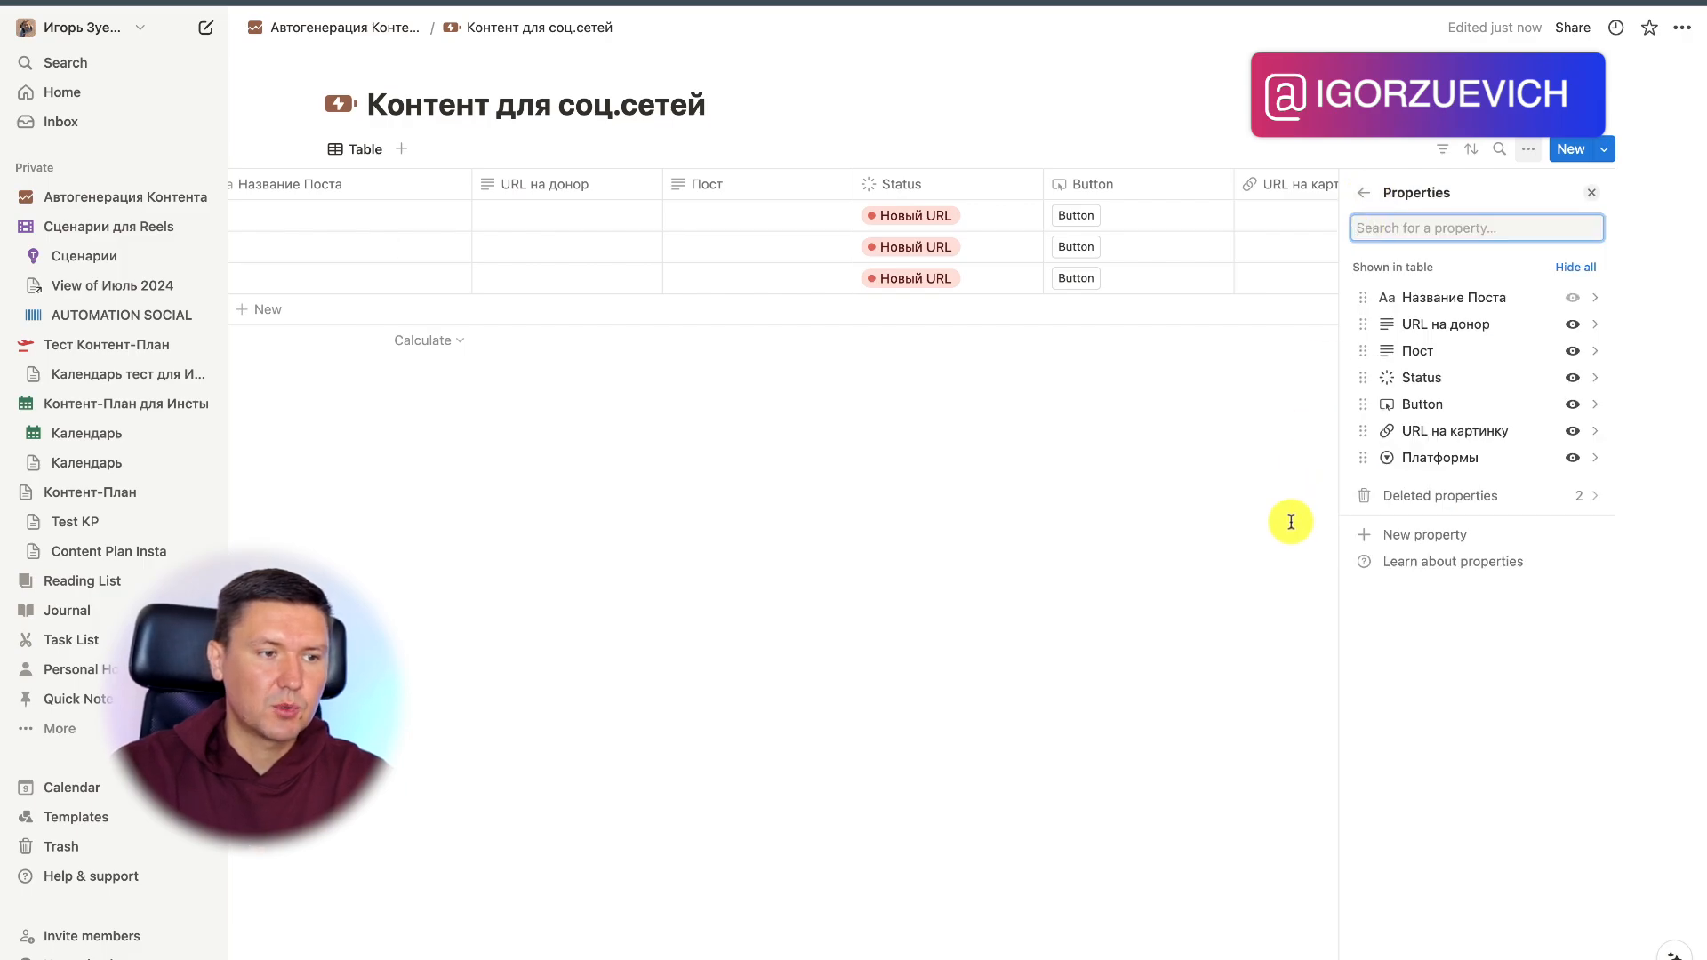
{"action": "left_click", "coordinate": [1299, 514]}
{"action": "left_click_drag", "start_coordinate": [1491, 187], "coordinate": [1317, 184]}
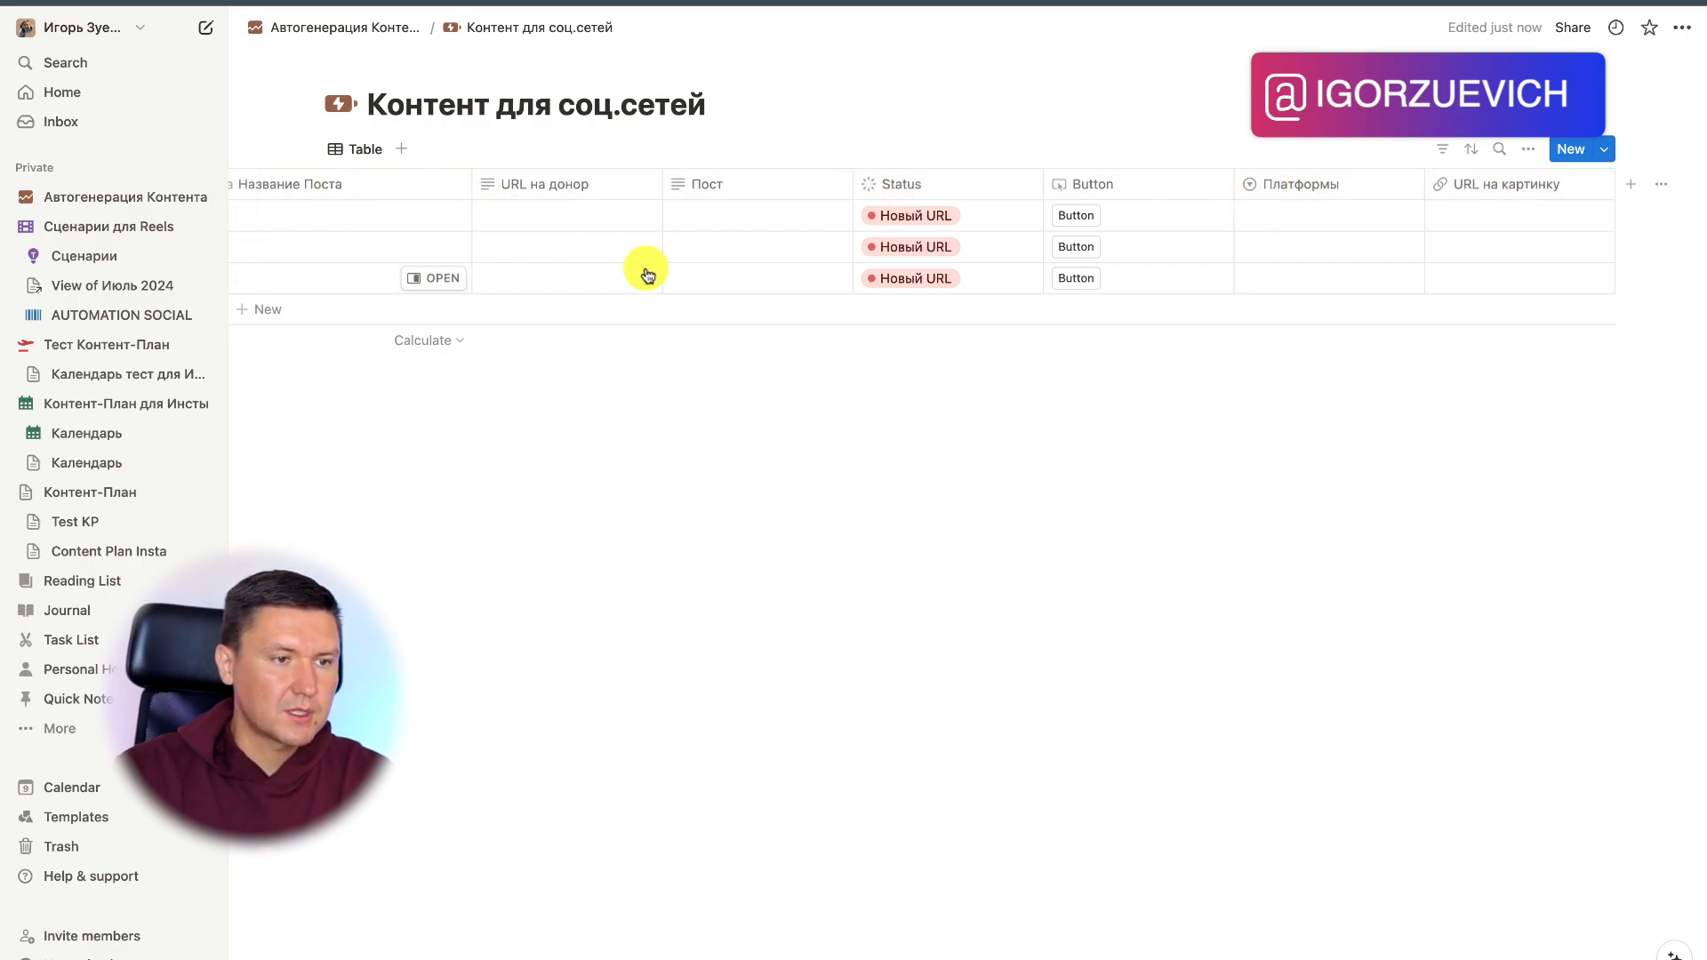
Step: Narrow the Название Поста and URL на донор columns and widen the Пост column
{"action": "scroll", "coordinate": [648, 275], "scroll_direction": "left", "scroll_amount": 3}
{"action": "left_click_drag", "start_coordinate": [599, 179], "coordinate": [498, 177]}
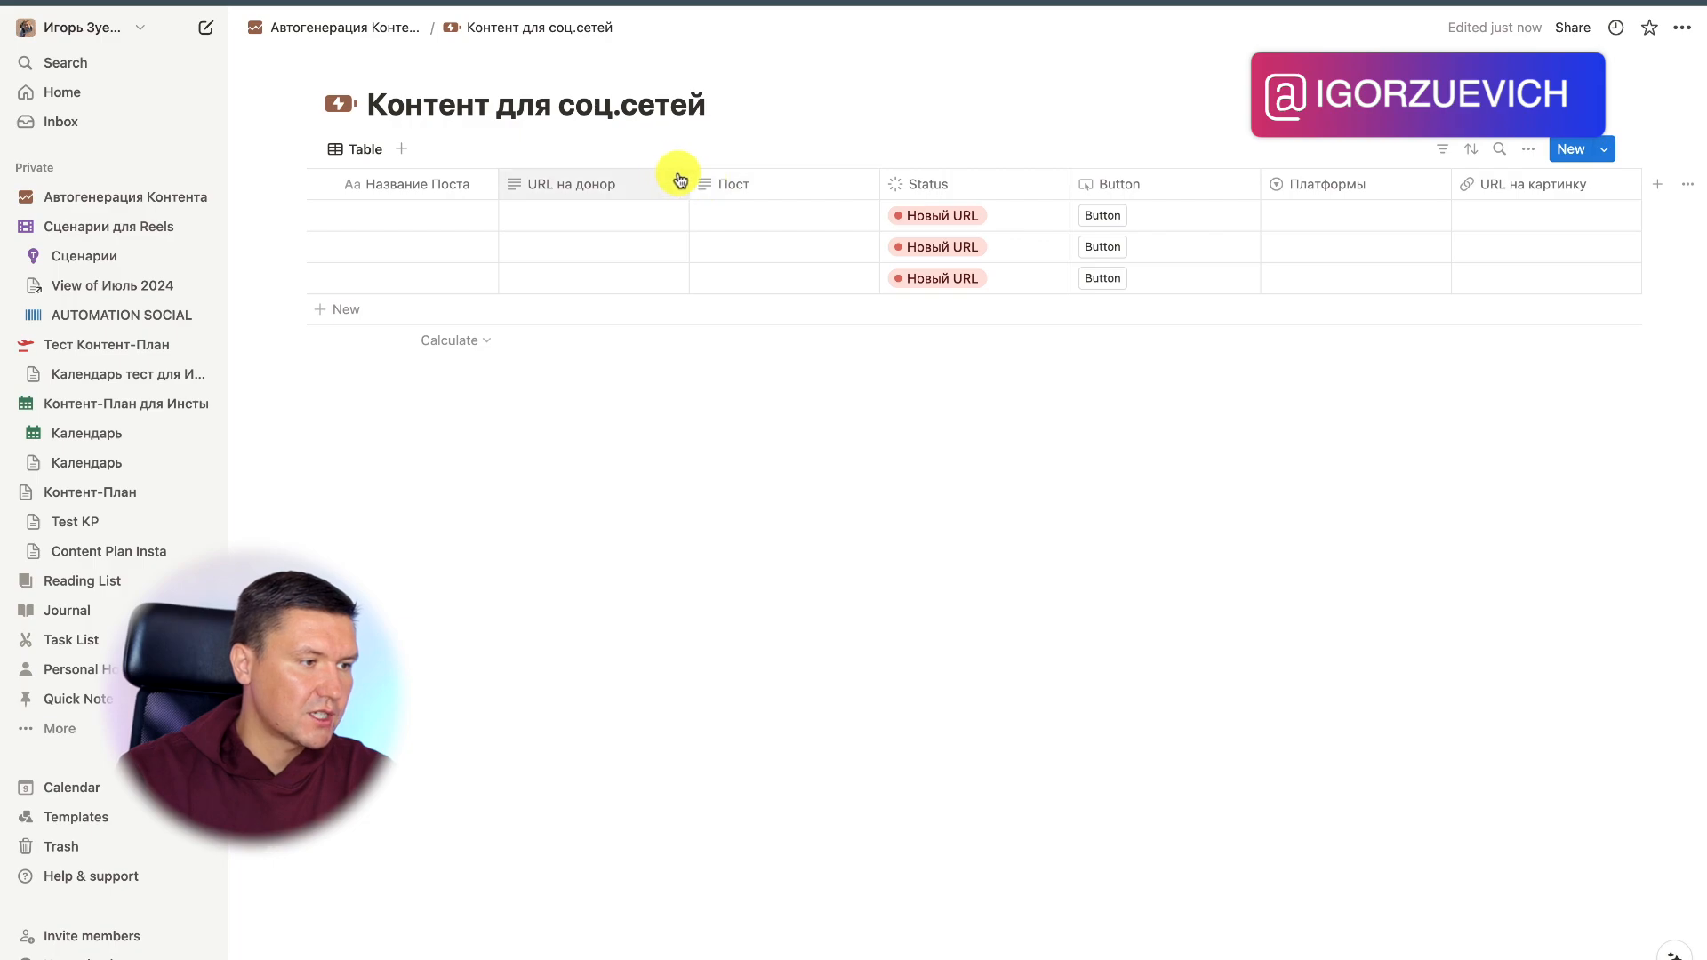
{"action": "left_click", "coordinate": [690, 173]}
{"action": "left_click", "coordinate": [690, 179]}
{"action": "left_click_drag", "start_coordinate": [690, 178], "coordinate": [948, 189]}
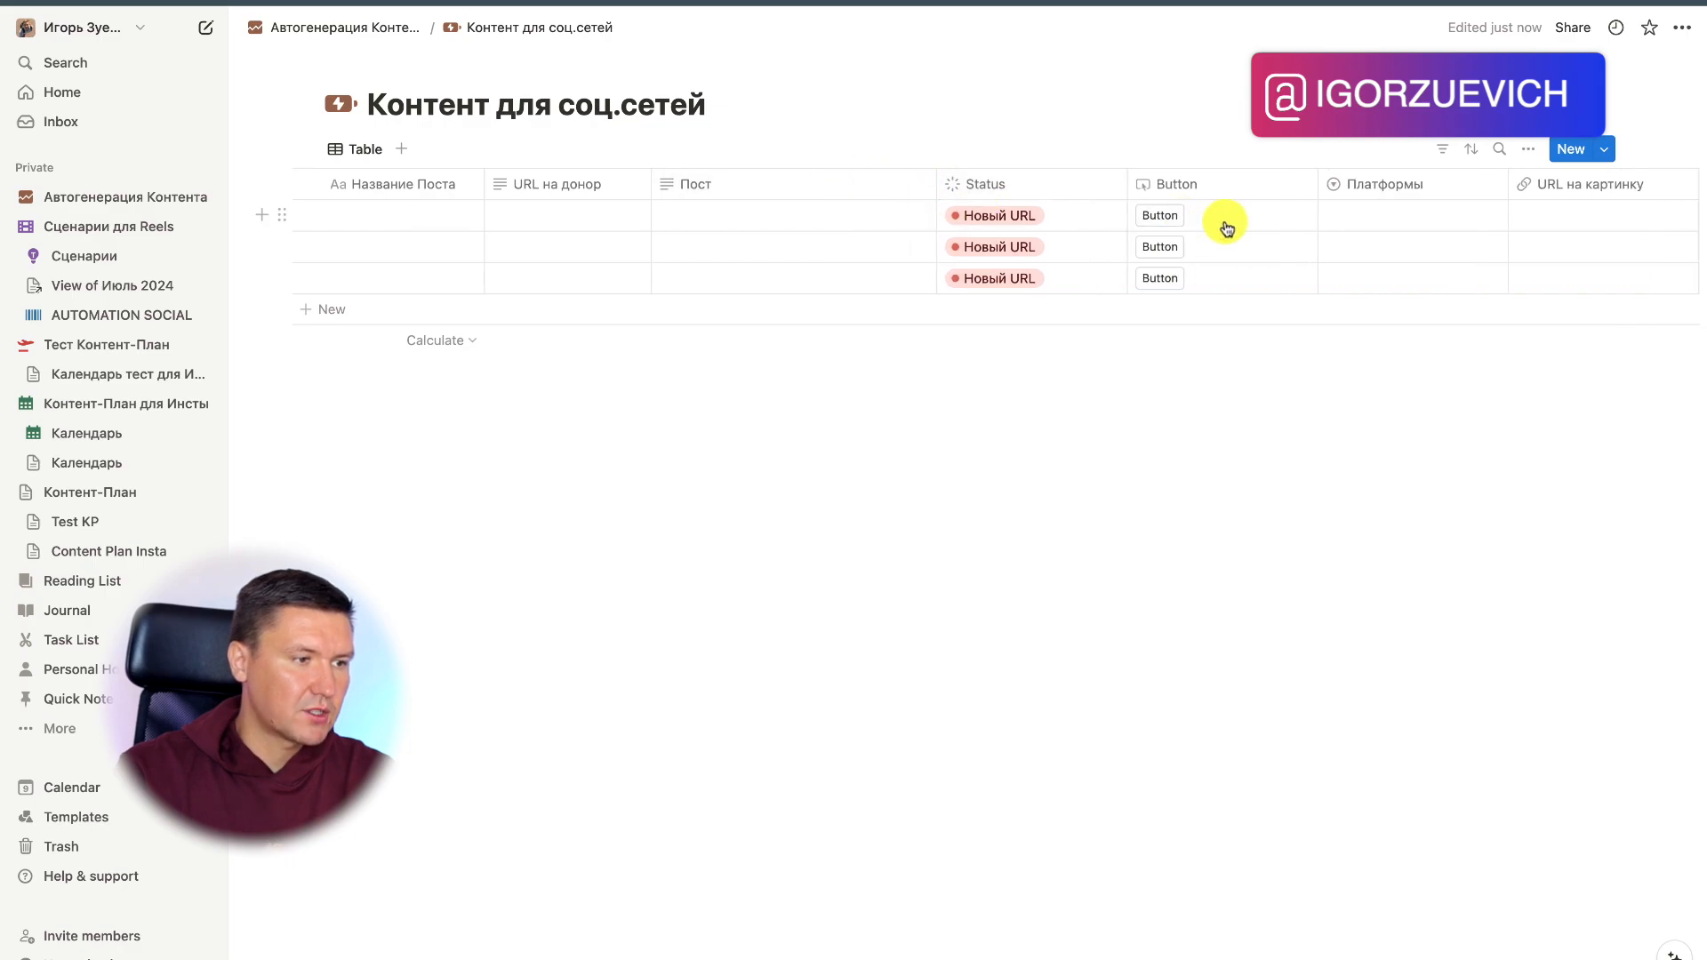
Step: Configure the Button property so that clicking it sets the current page's Status to Идёт публикация...
{"action": "scroll", "coordinate": [1224, 225], "scroll_direction": "right", "scroll_amount": 2}
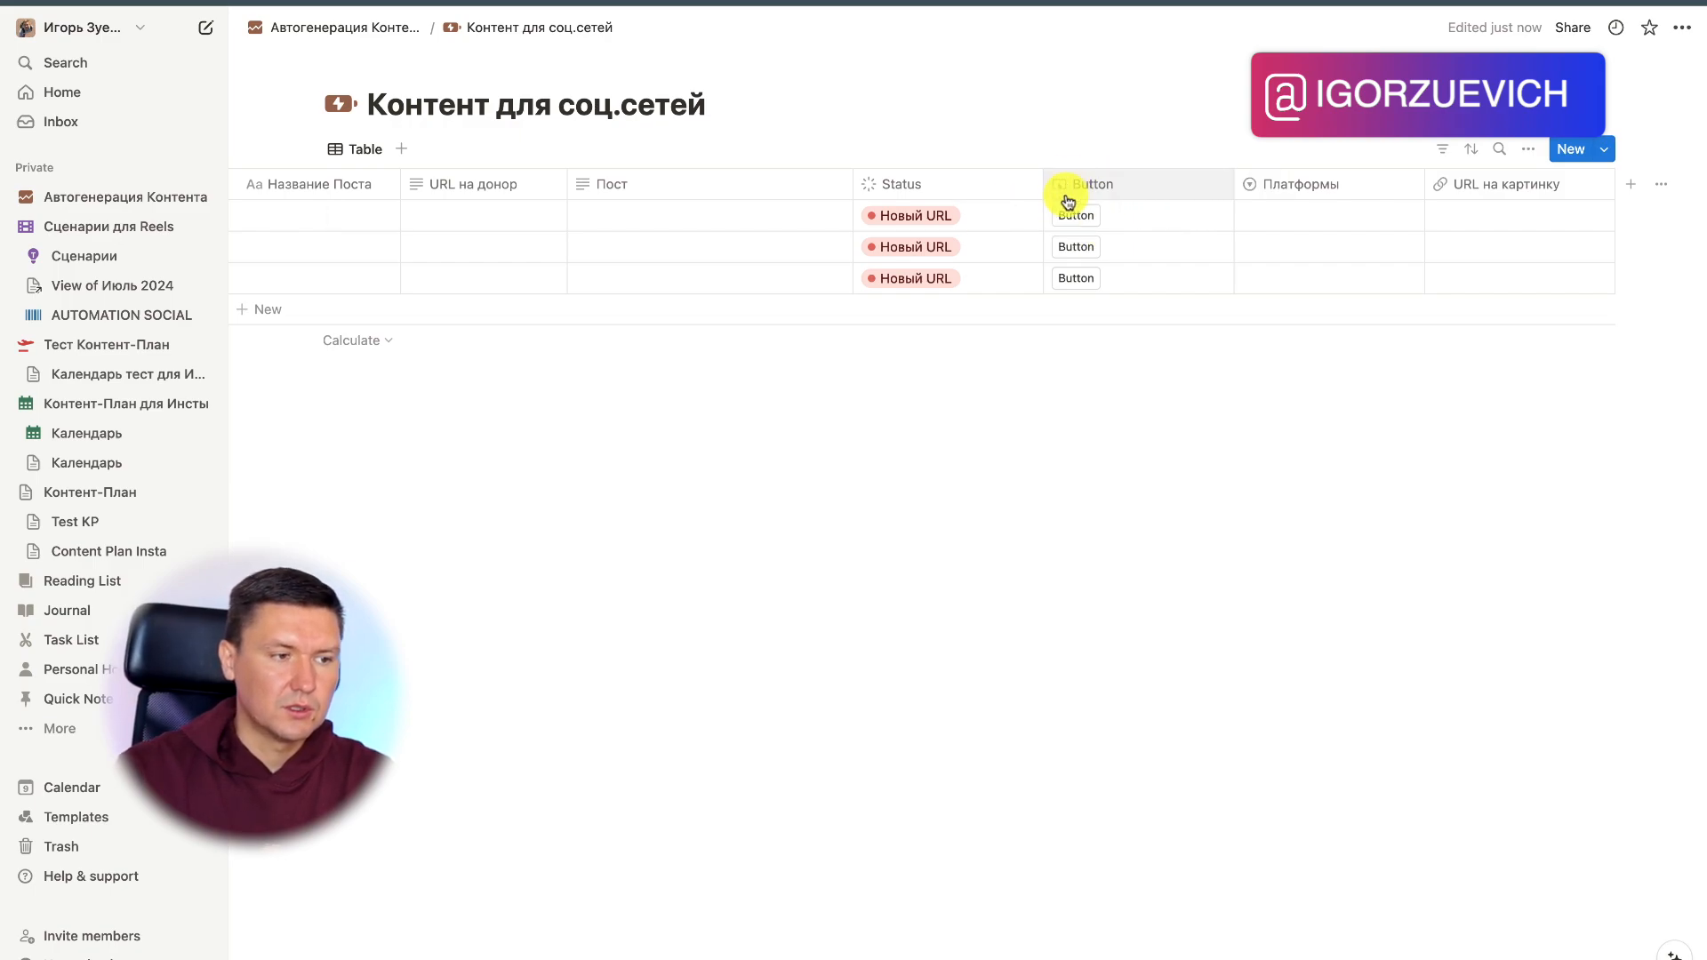
{"action": "left_click", "coordinate": [1101, 183]}
{"action": "double_click", "coordinate": [1141, 218]}
{"action": "left_click", "coordinate": [1120, 257]}
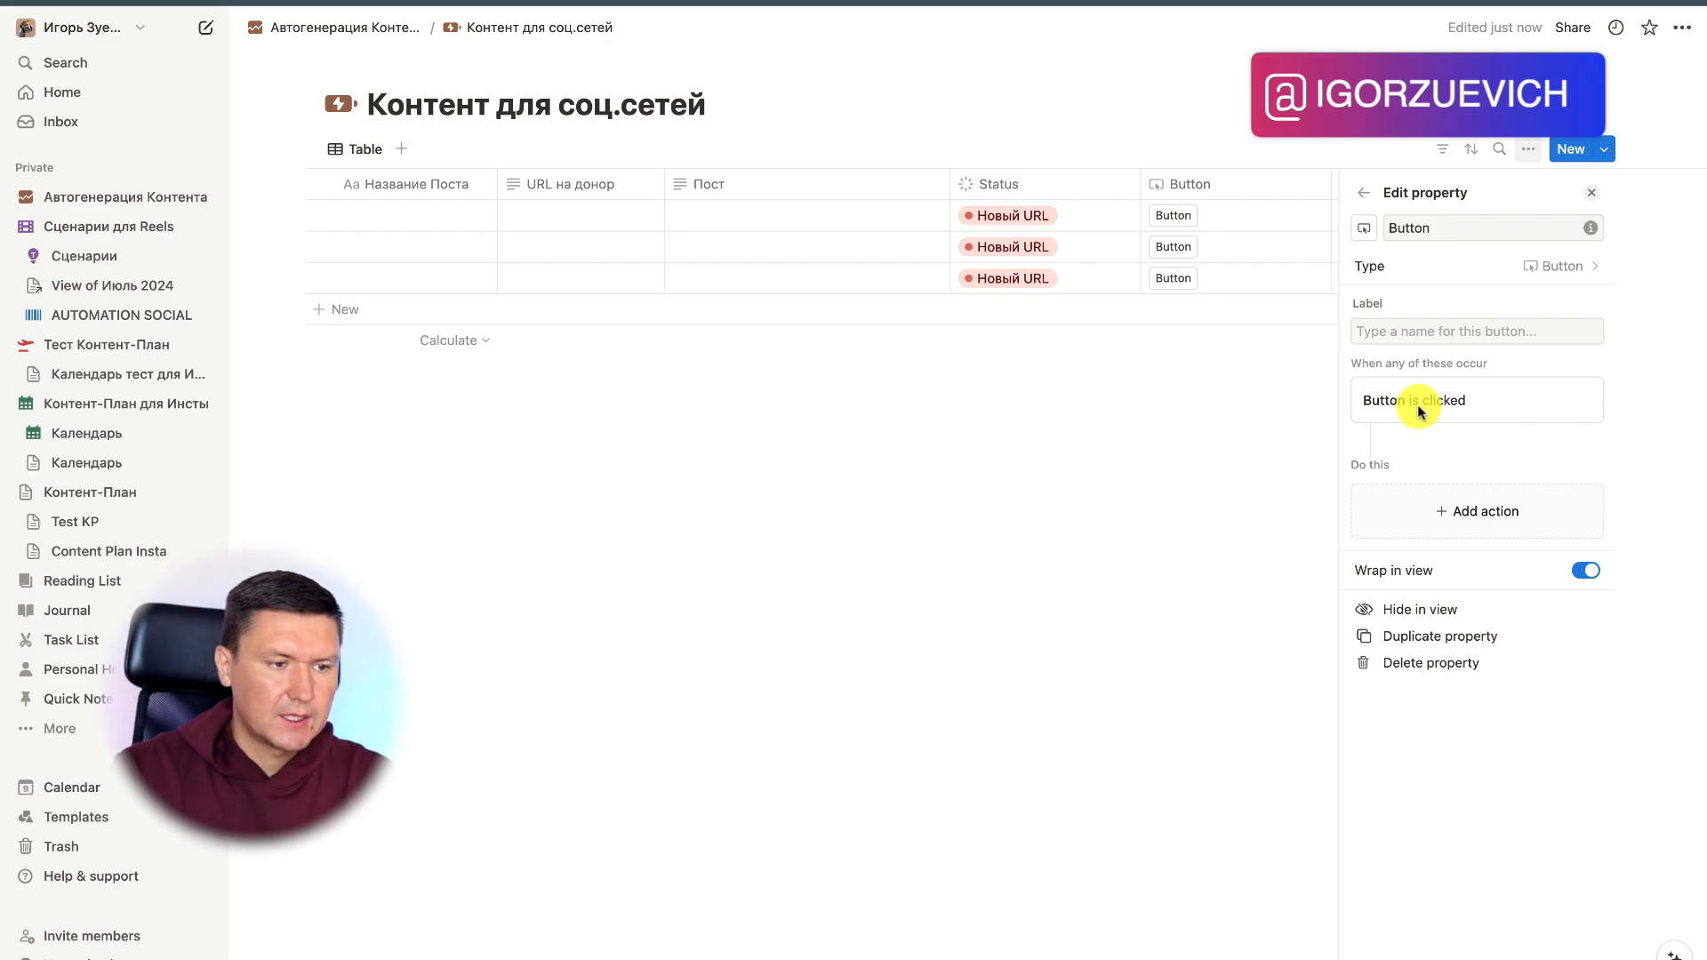
{"action": "left_click", "coordinate": [1471, 514]}
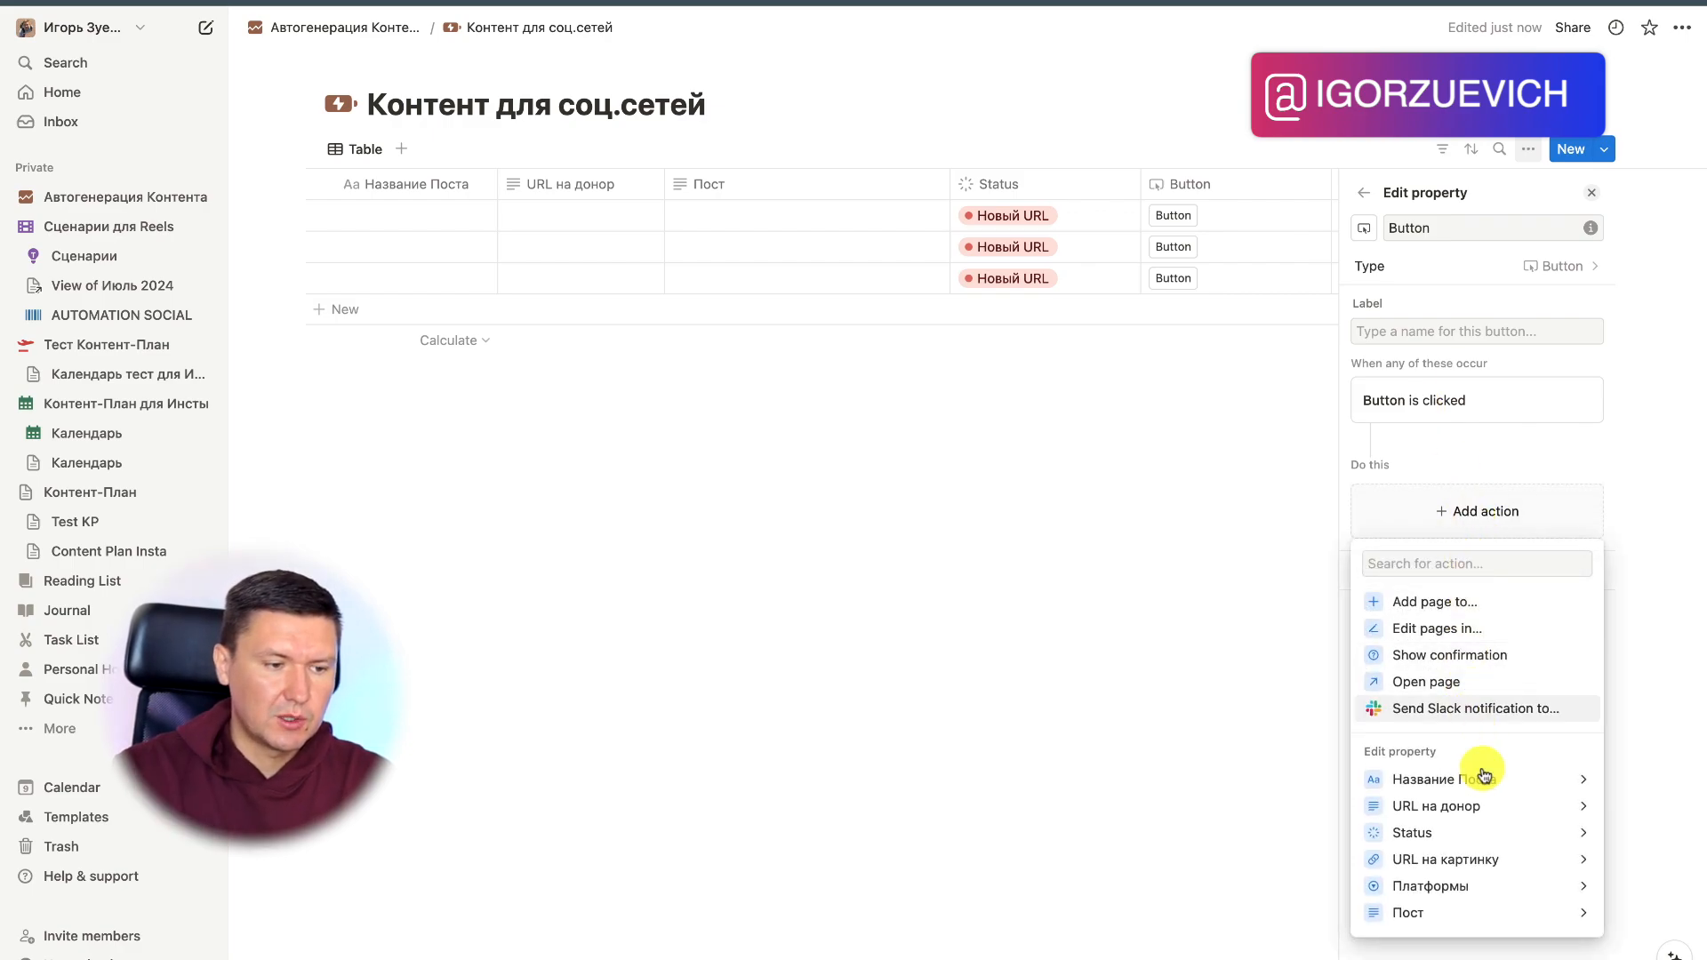
{"action": "left_click", "coordinate": [1478, 836]}
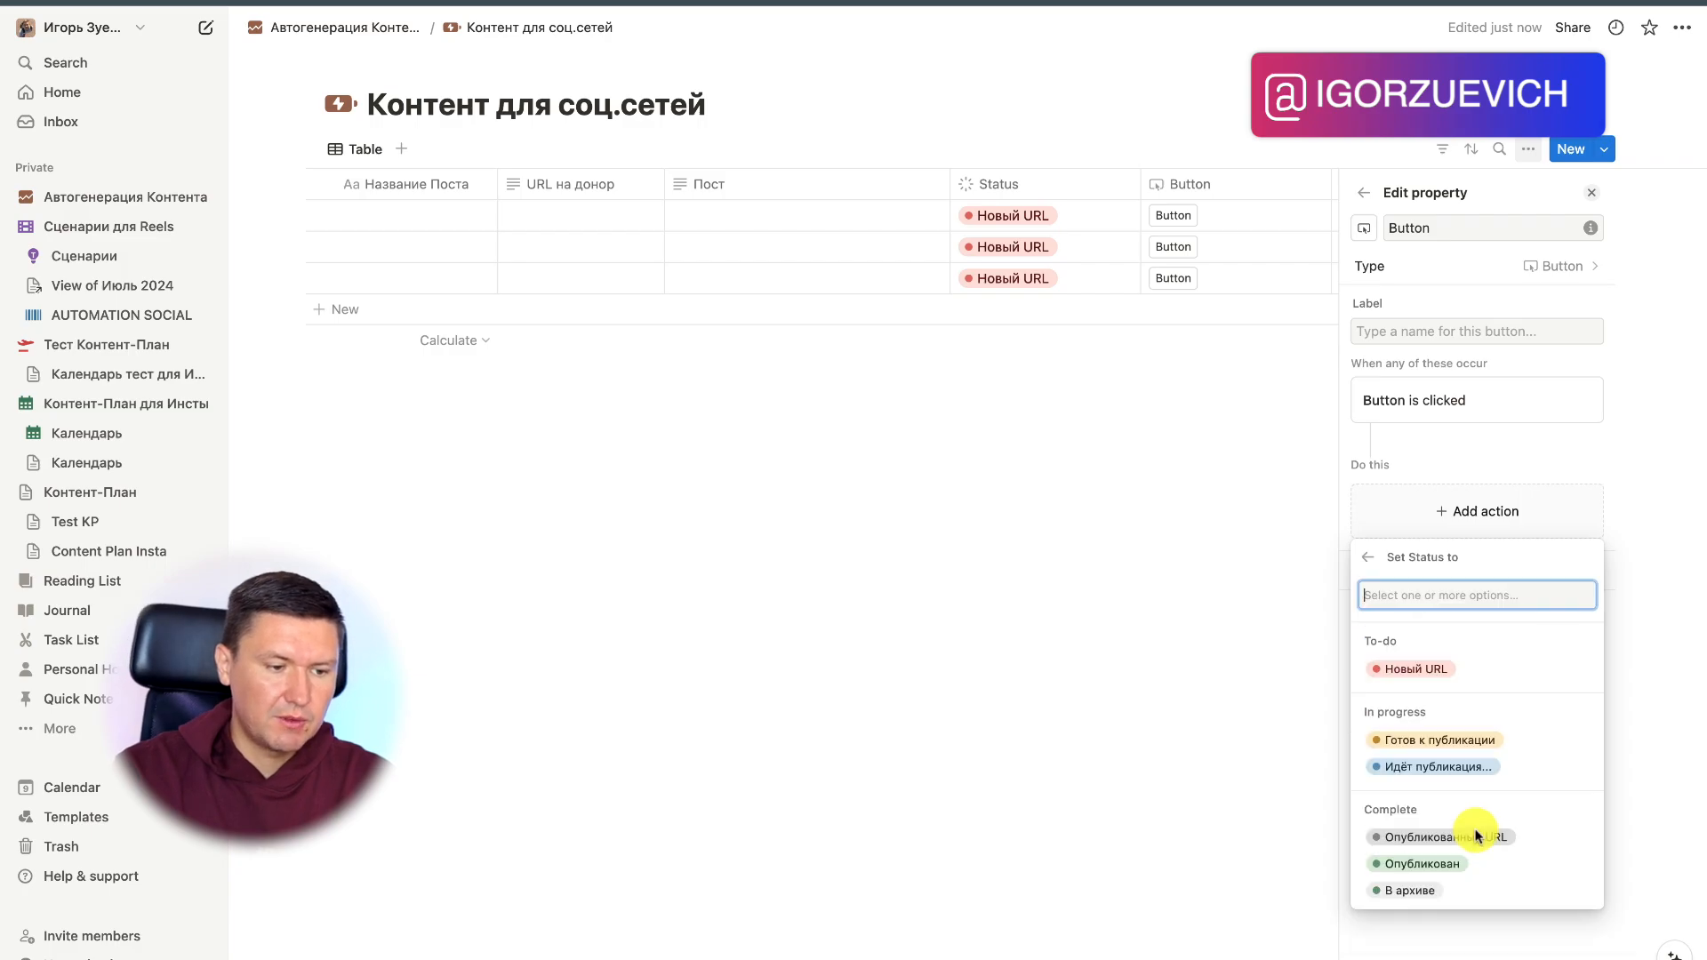
{"action": "left_click", "coordinate": [1449, 770]}
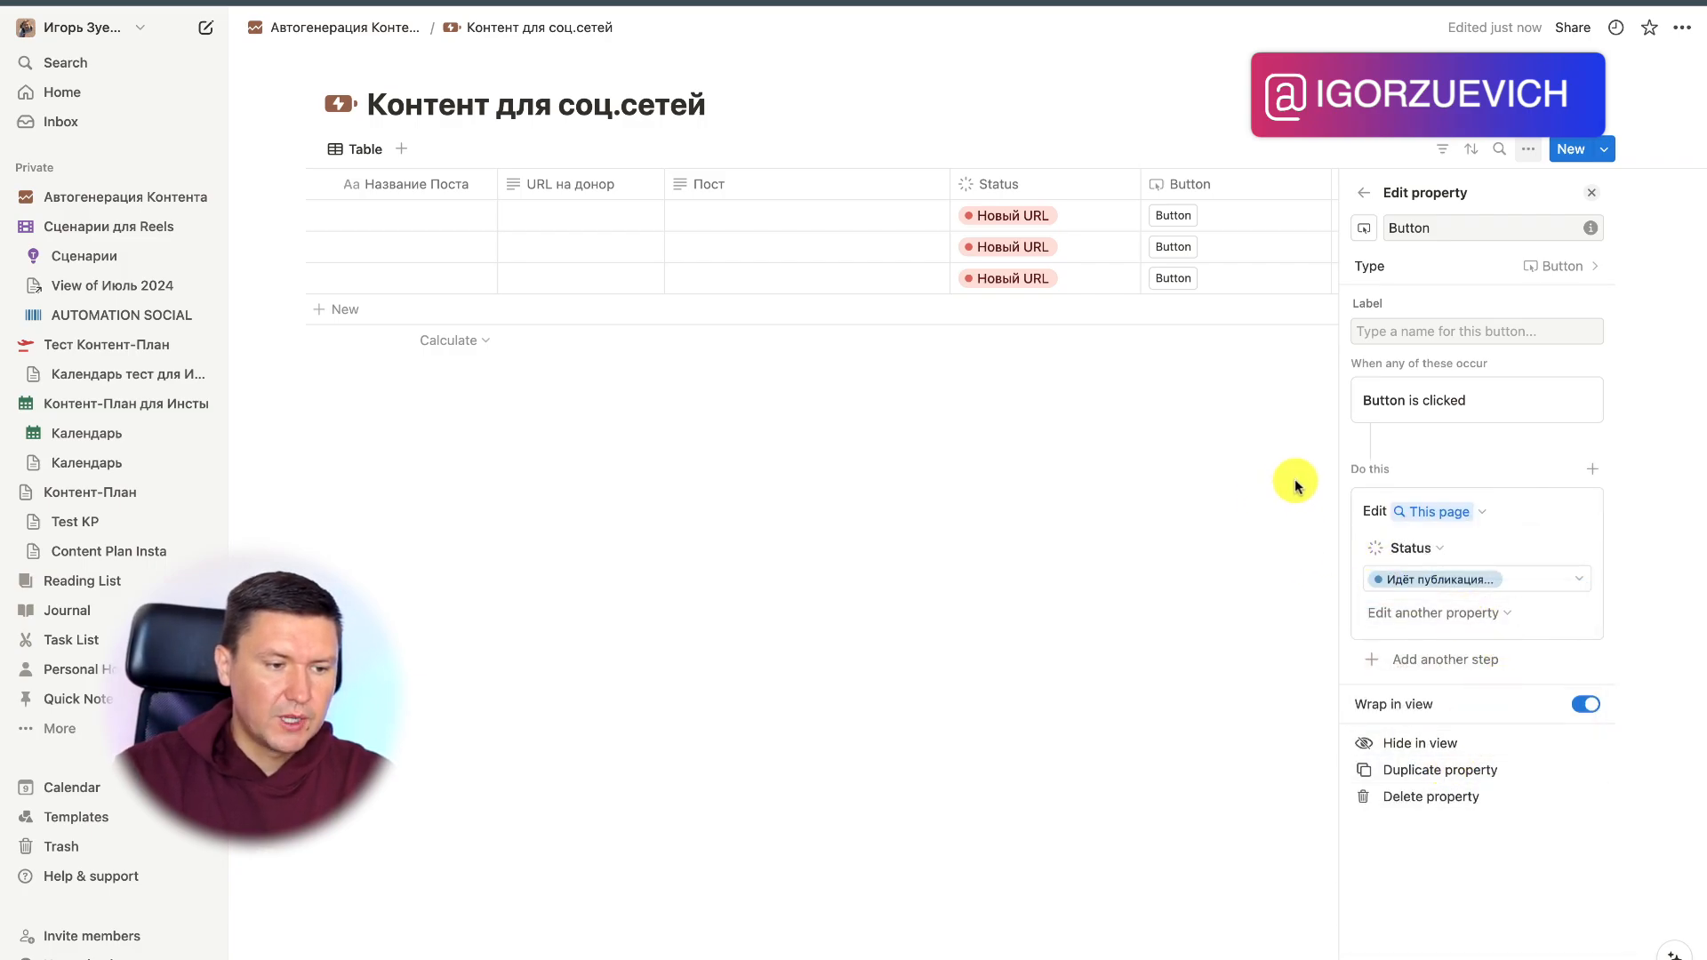
{"action": "left_click", "coordinate": [1366, 203]}
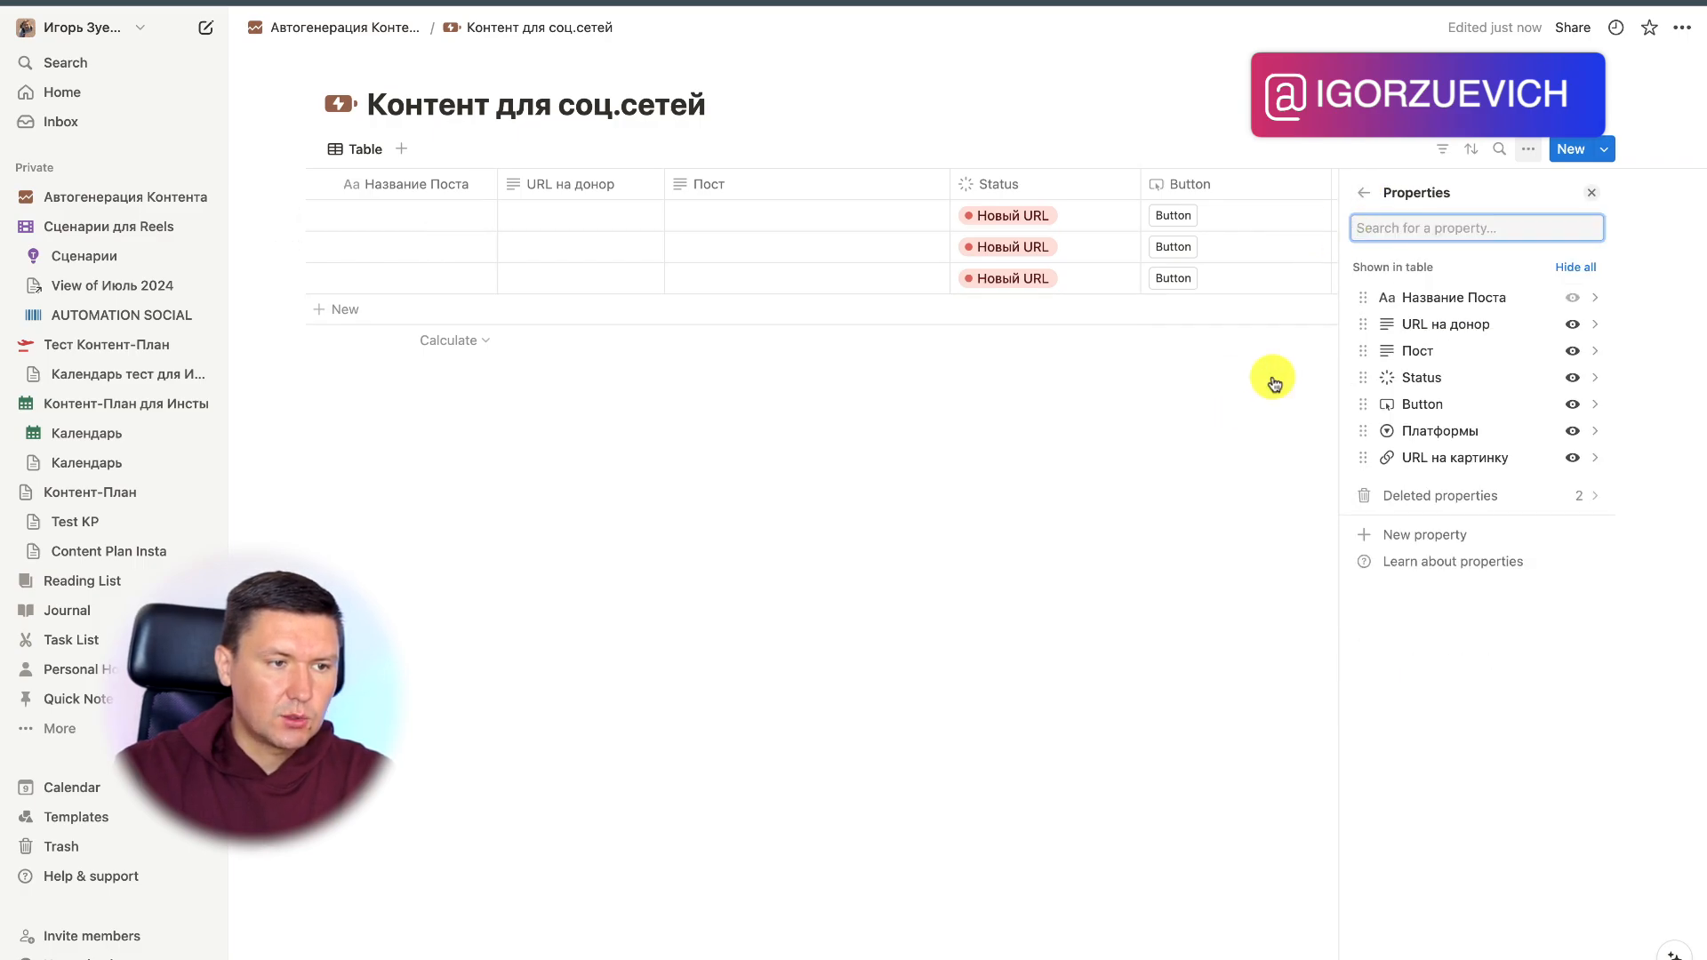
{"action": "left_click", "coordinate": [1218, 498]}
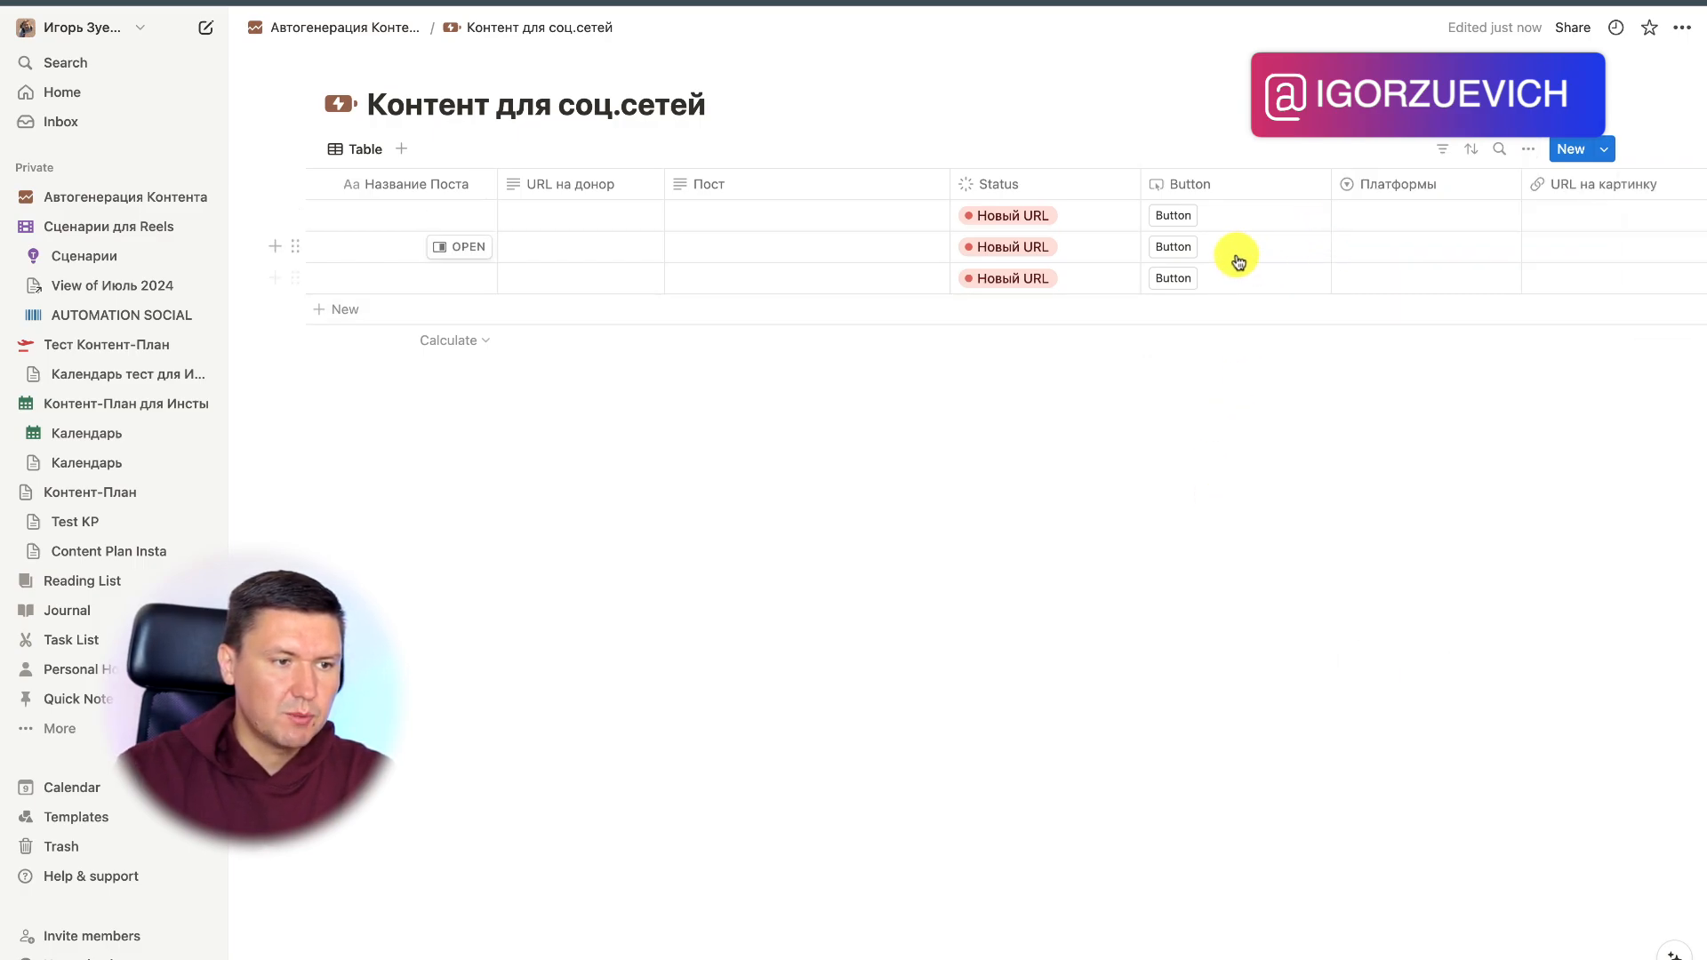
Step: Test the button on the first two rows, resetting their Status to Новый URL after each test
{"action": "left_click", "coordinate": [1180, 217]}
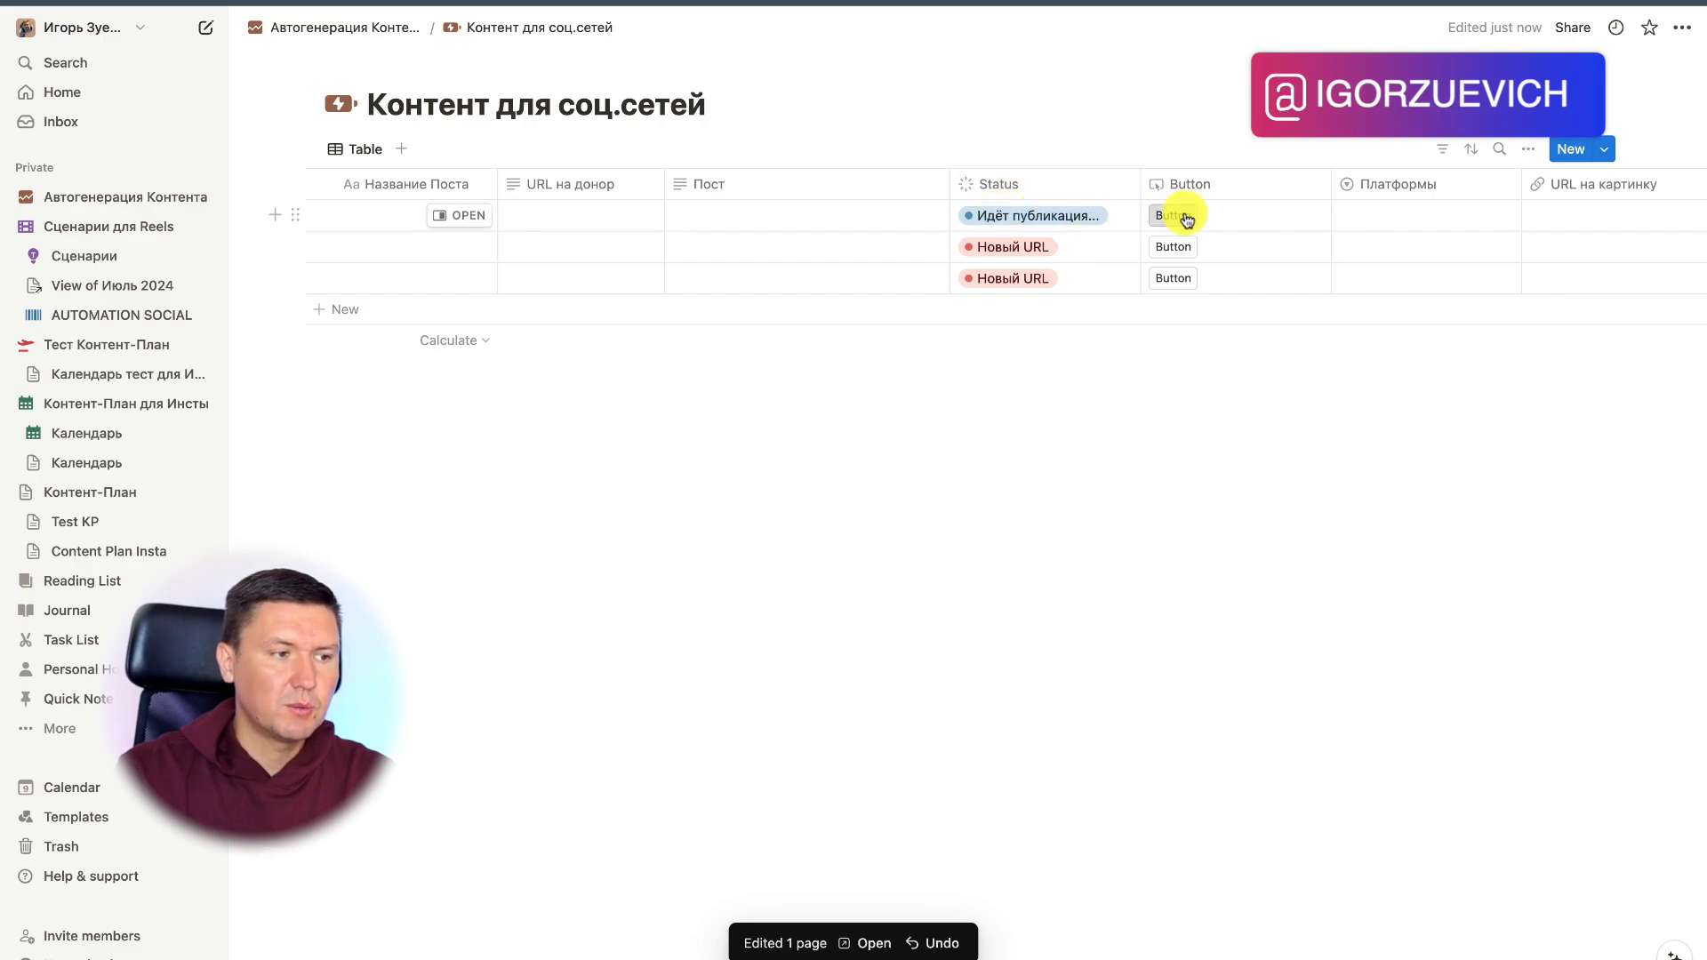
{"action": "left_click", "coordinate": [1181, 249]}
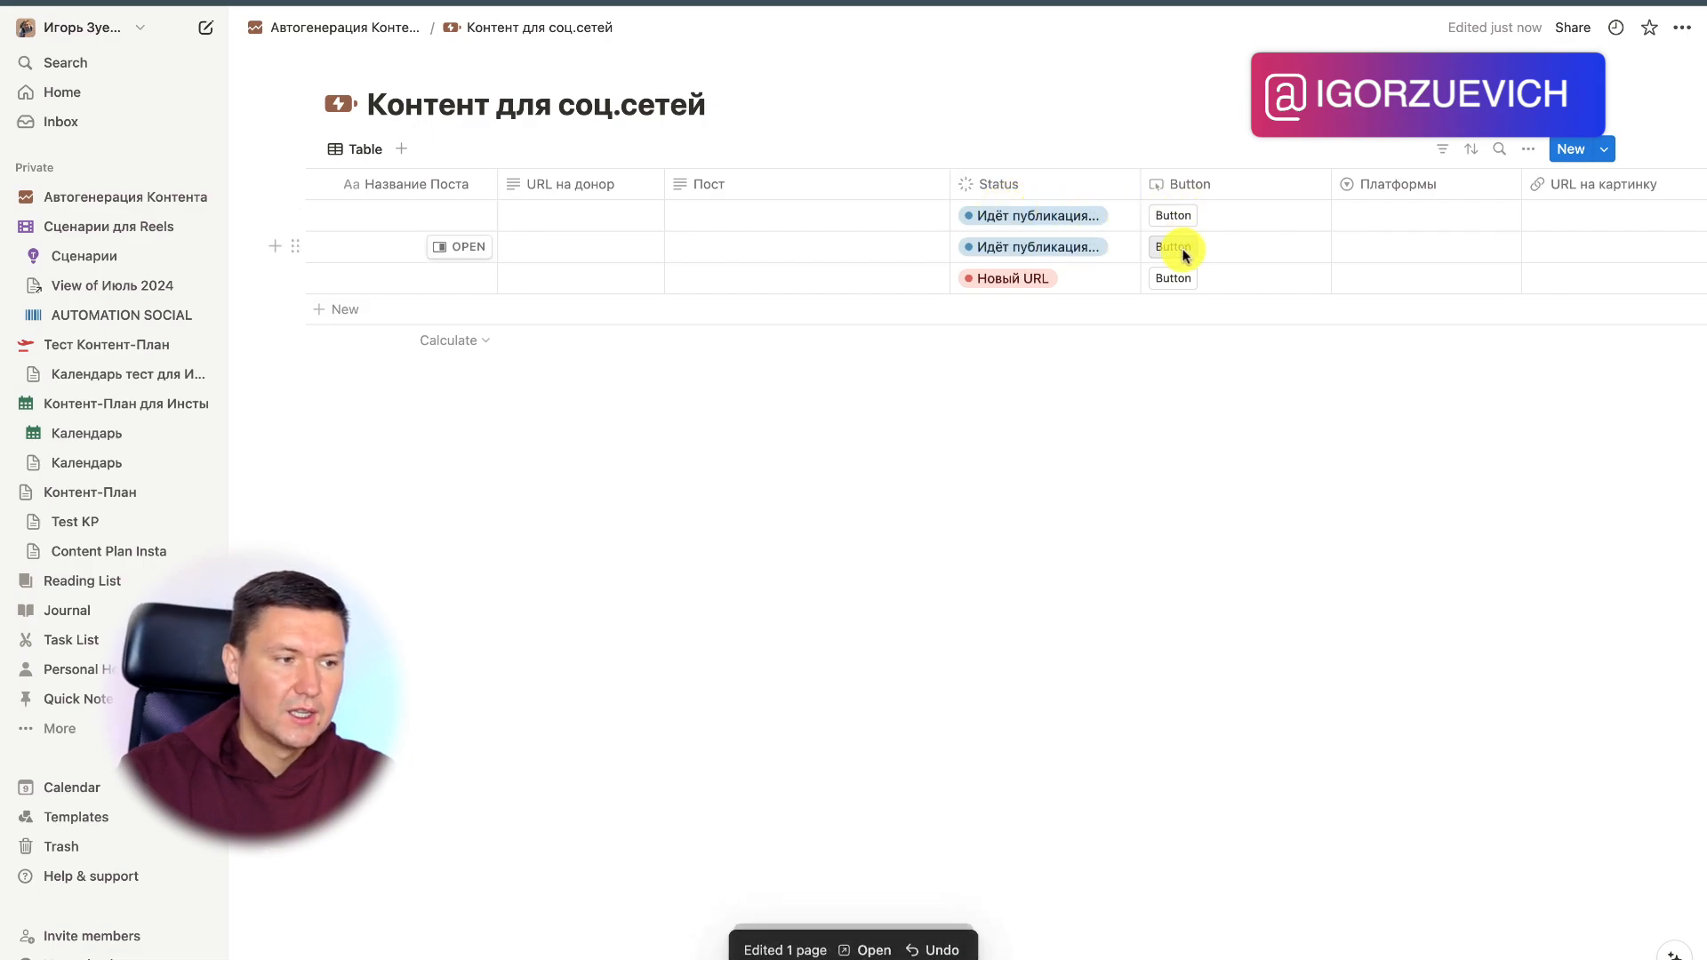
{"action": "left_click", "coordinate": [1063, 248]}
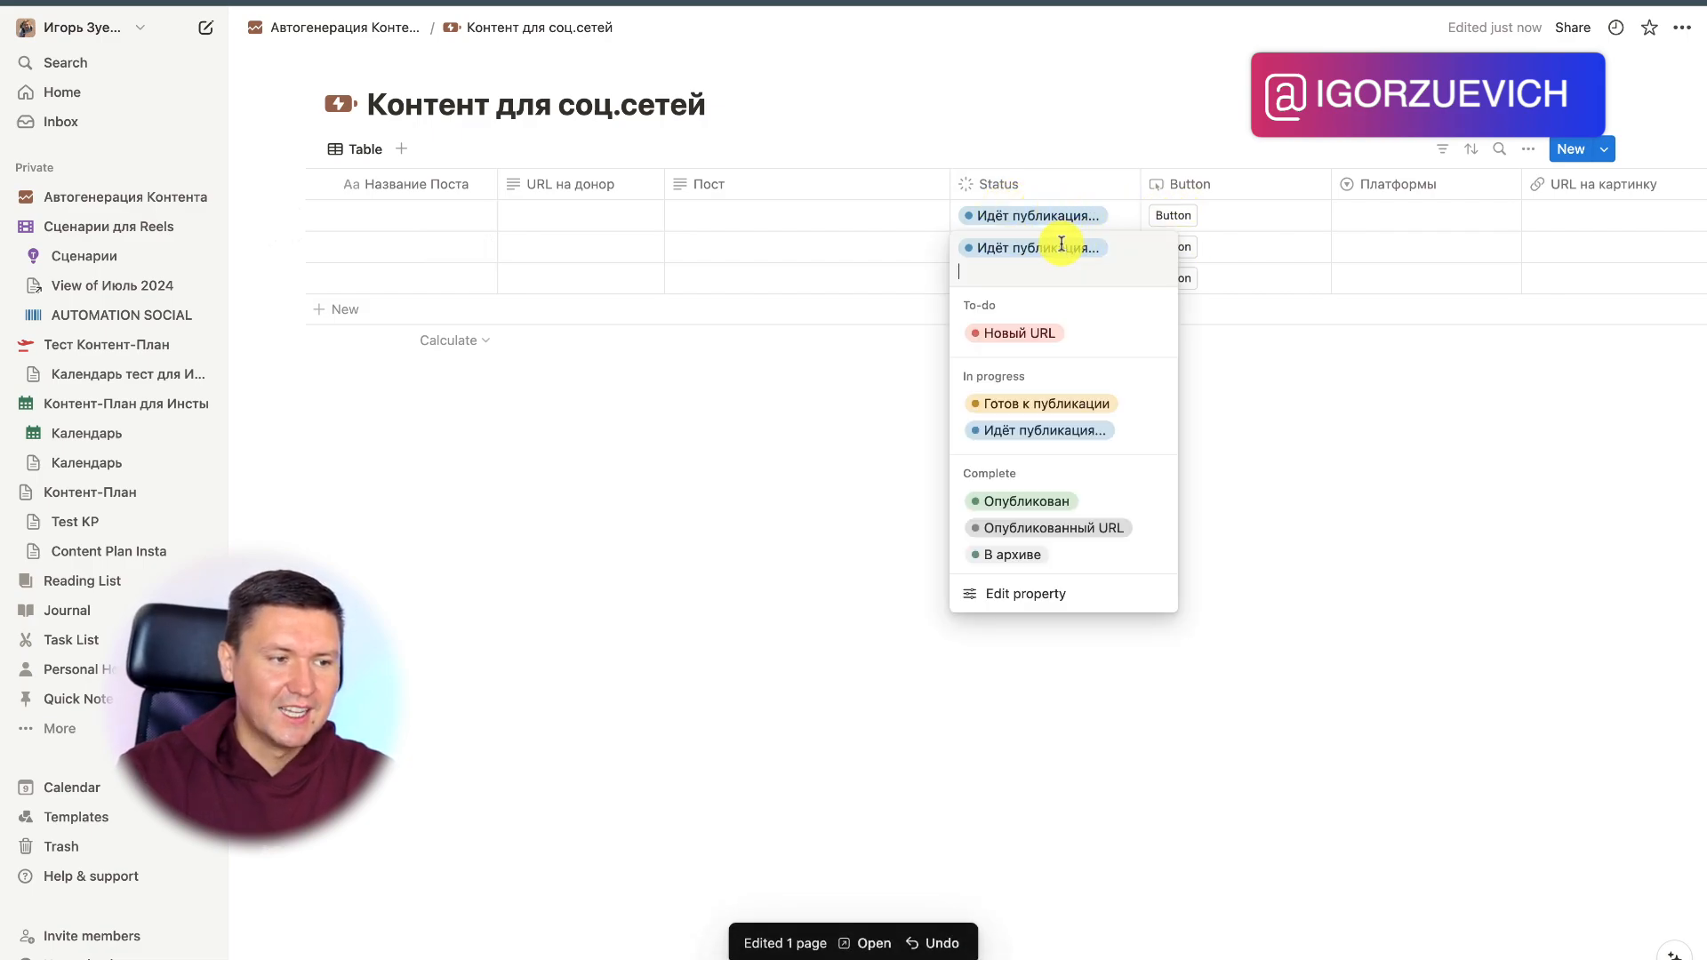
{"action": "left_click", "coordinate": [1031, 333]}
{"action": "left_click", "coordinate": [1055, 219]}
{"action": "left_click", "coordinate": [1056, 313]}
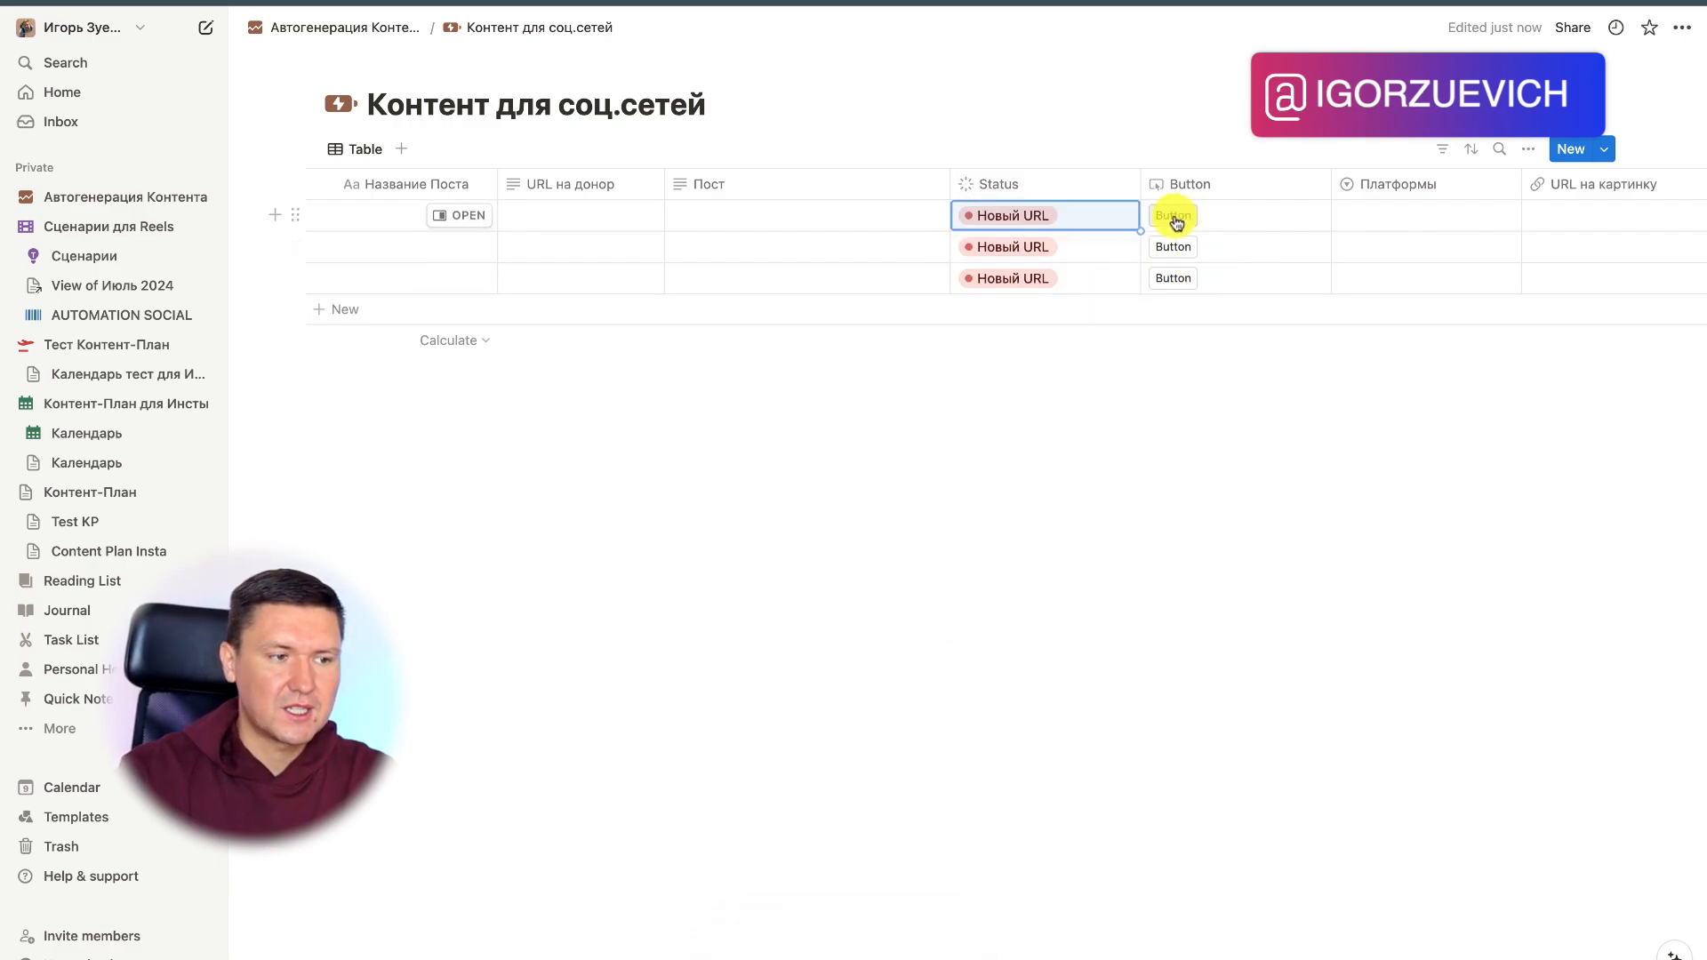
{"action": "left_click", "coordinate": [1173, 216]}
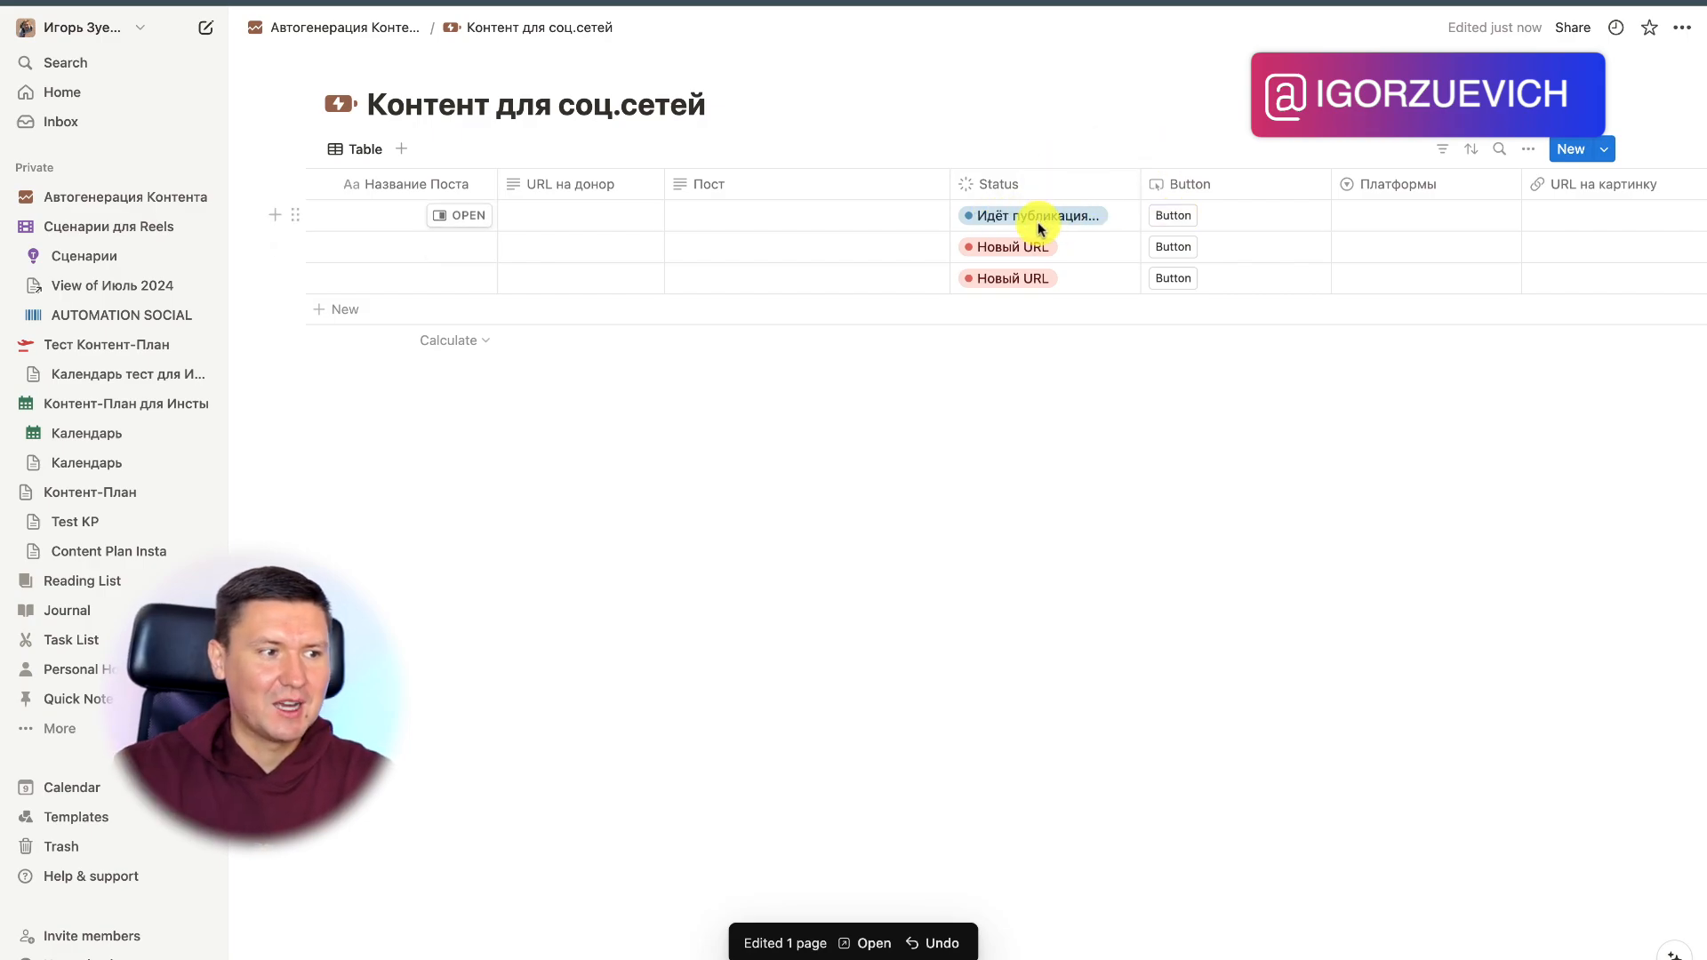
{"action": "left_click", "coordinate": [1069, 232]}
{"action": "left_click", "coordinate": [1027, 297]}
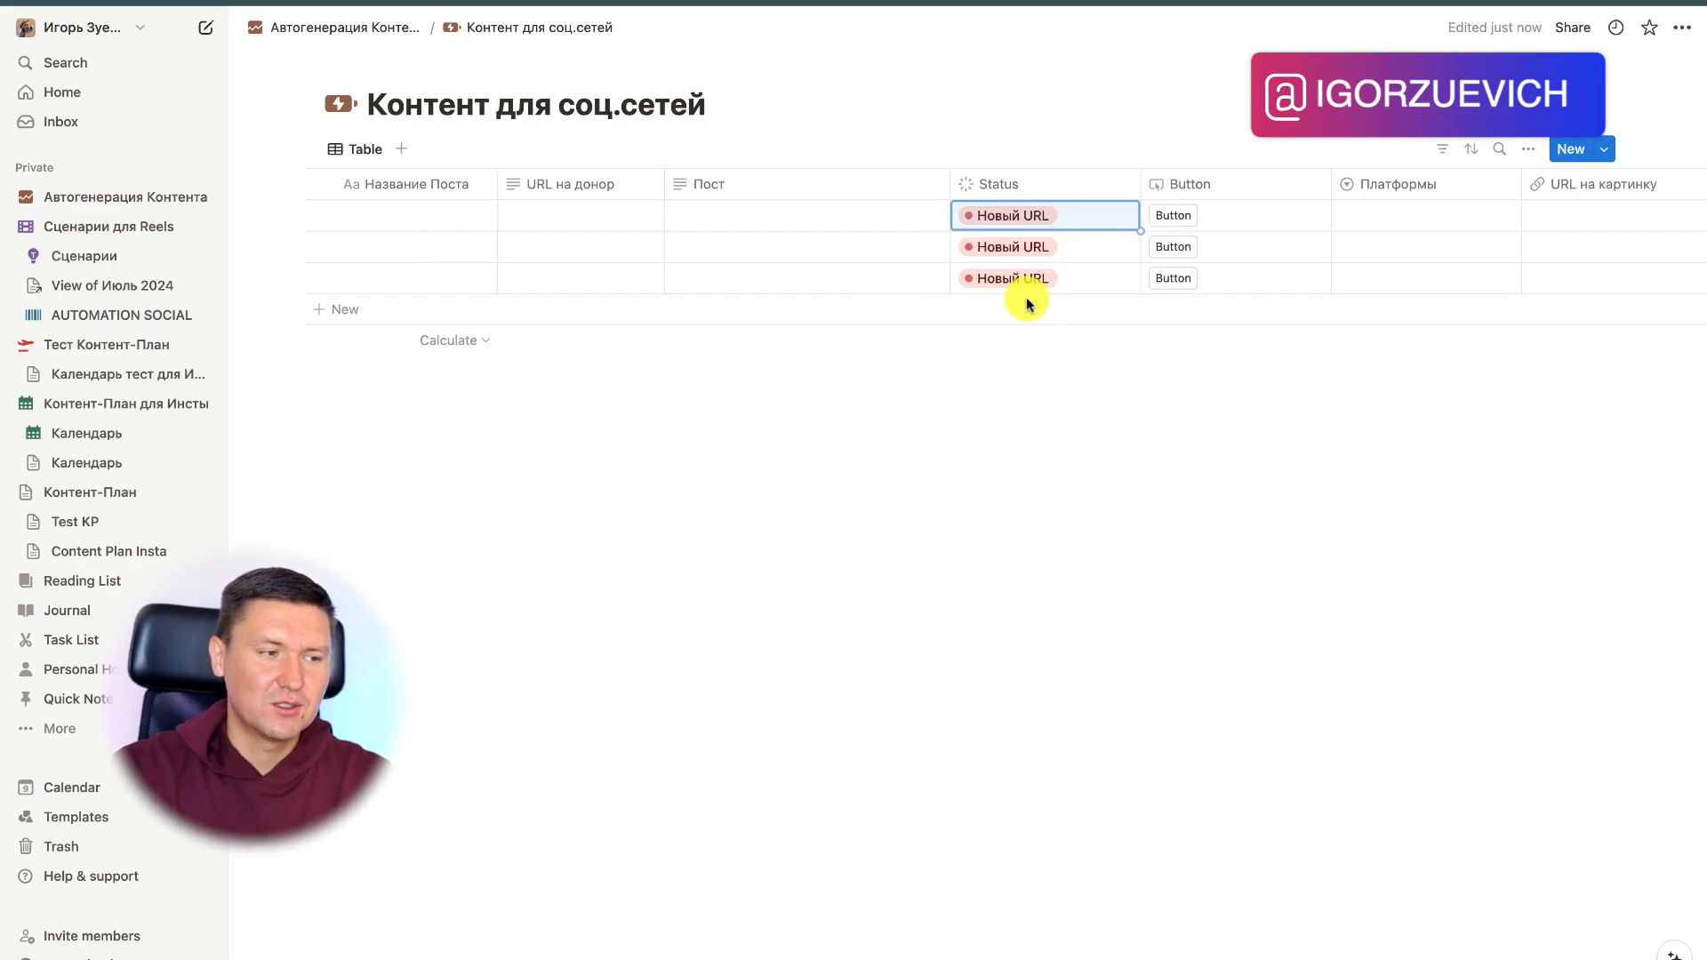
Step: Rename the Button property to Кнопка
{"action": "left_click", "coordinate": [1282, 187]}
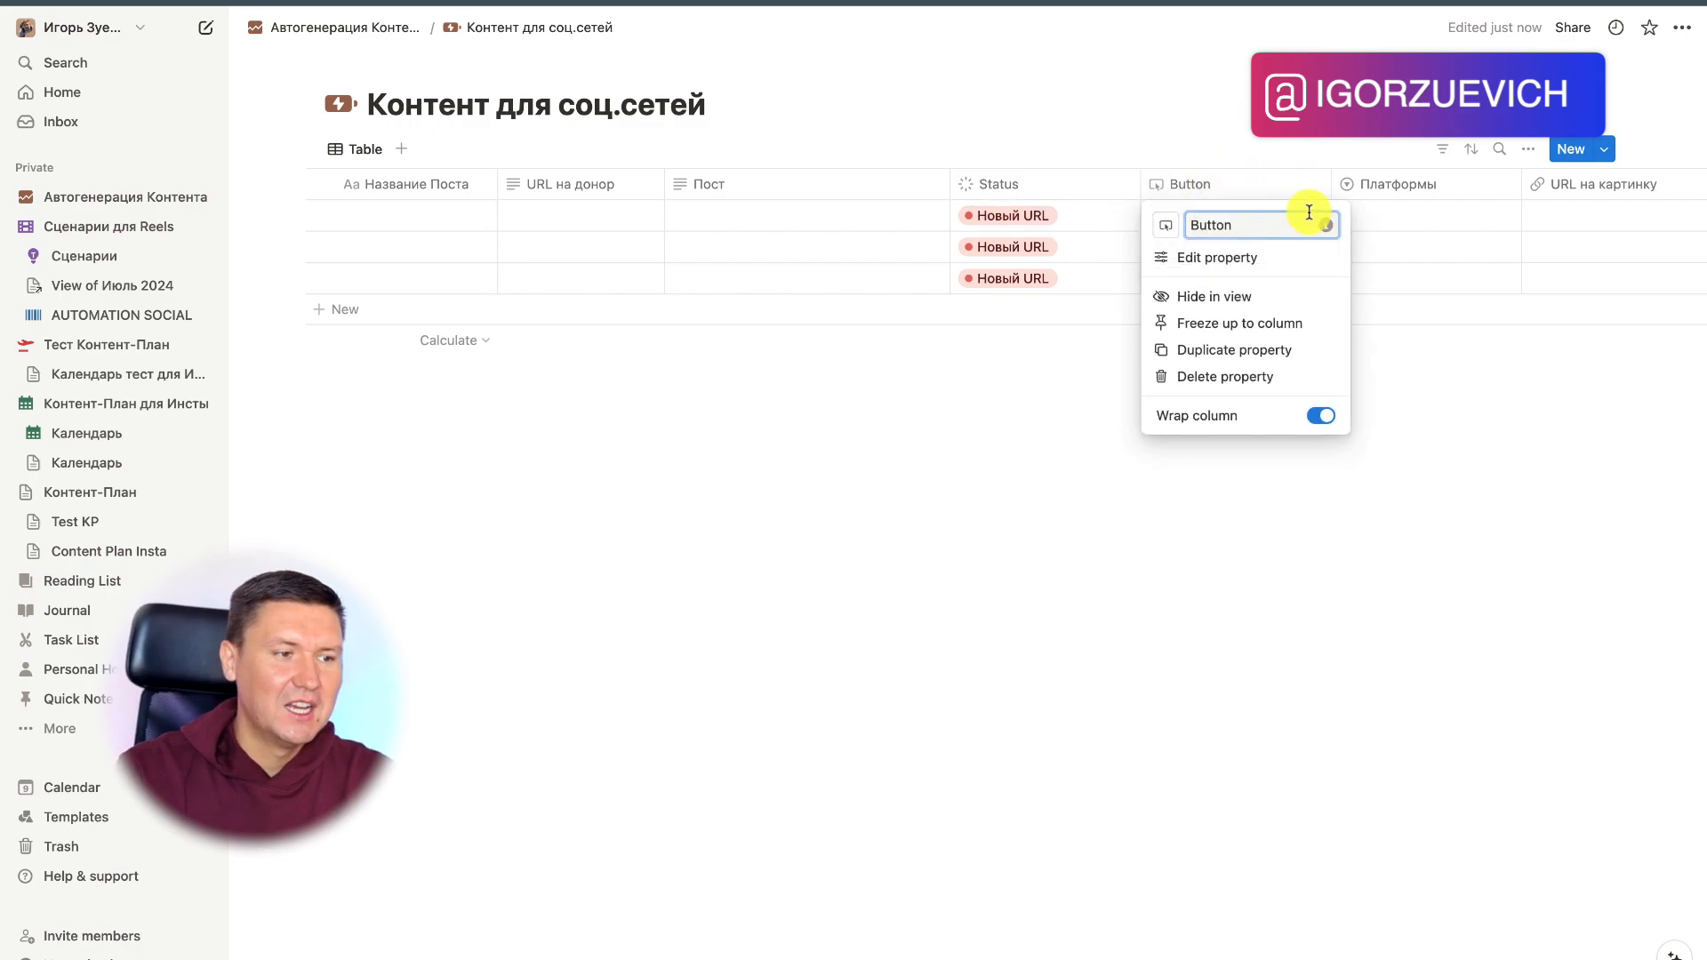
{"action": "left_click_drag", "start_coordinate": [1247, 225], "coordinate": [1074, 108]}
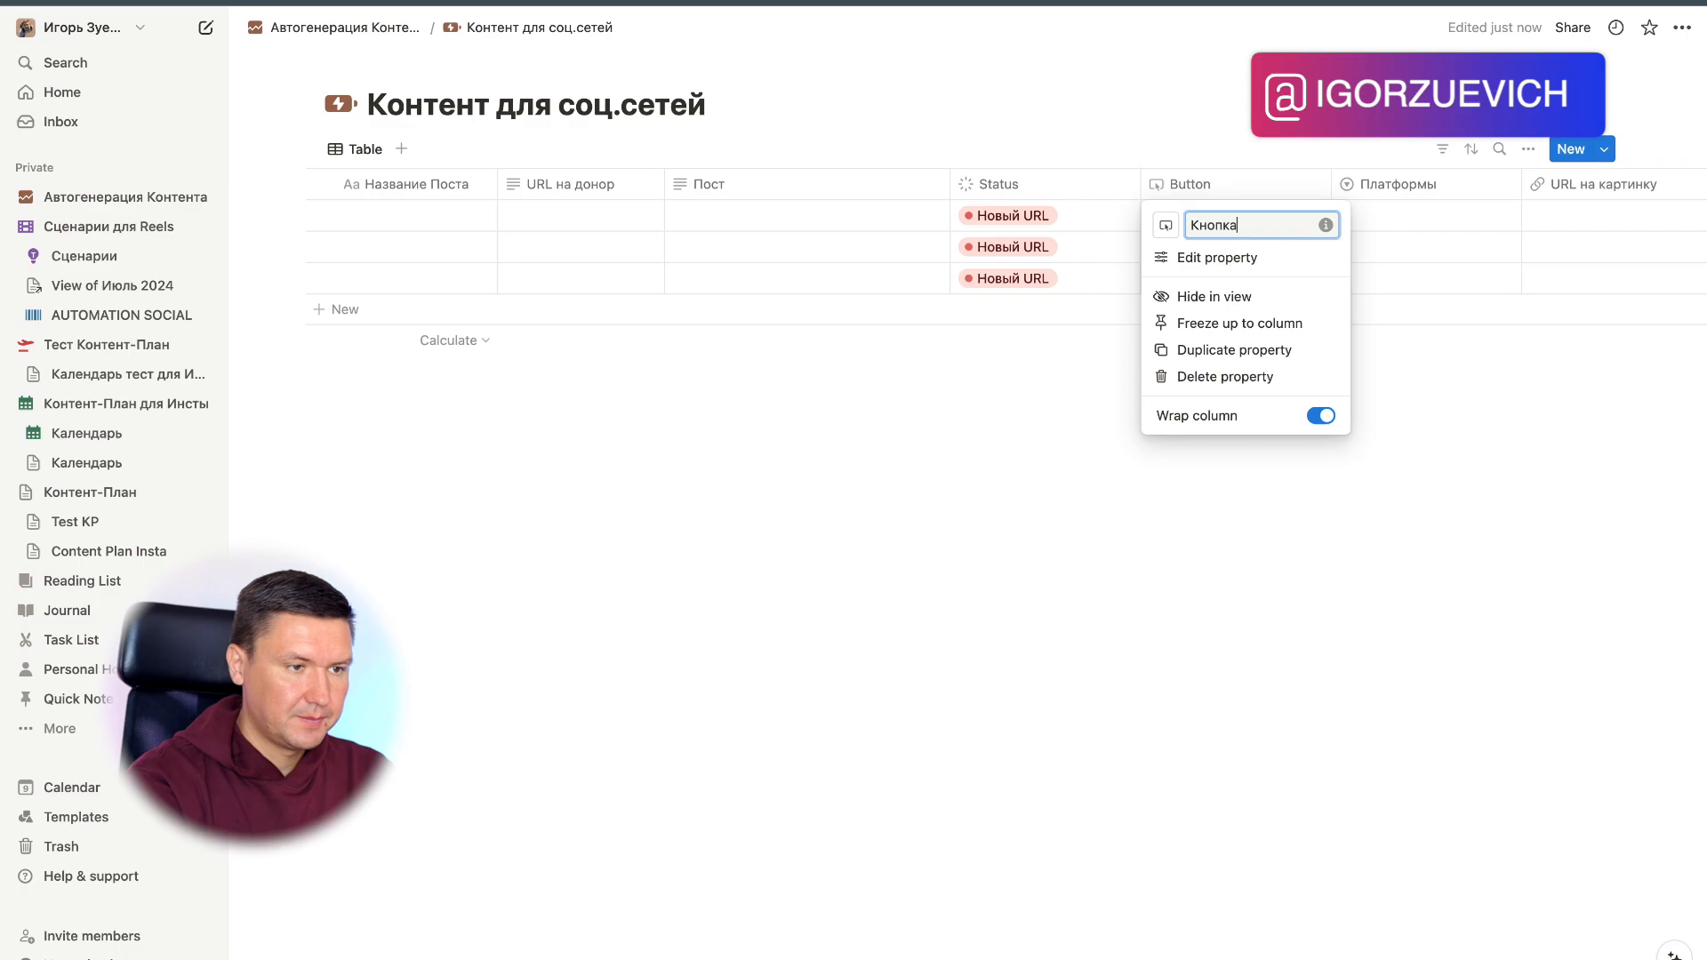
{"action": "key", "text": "Return"}
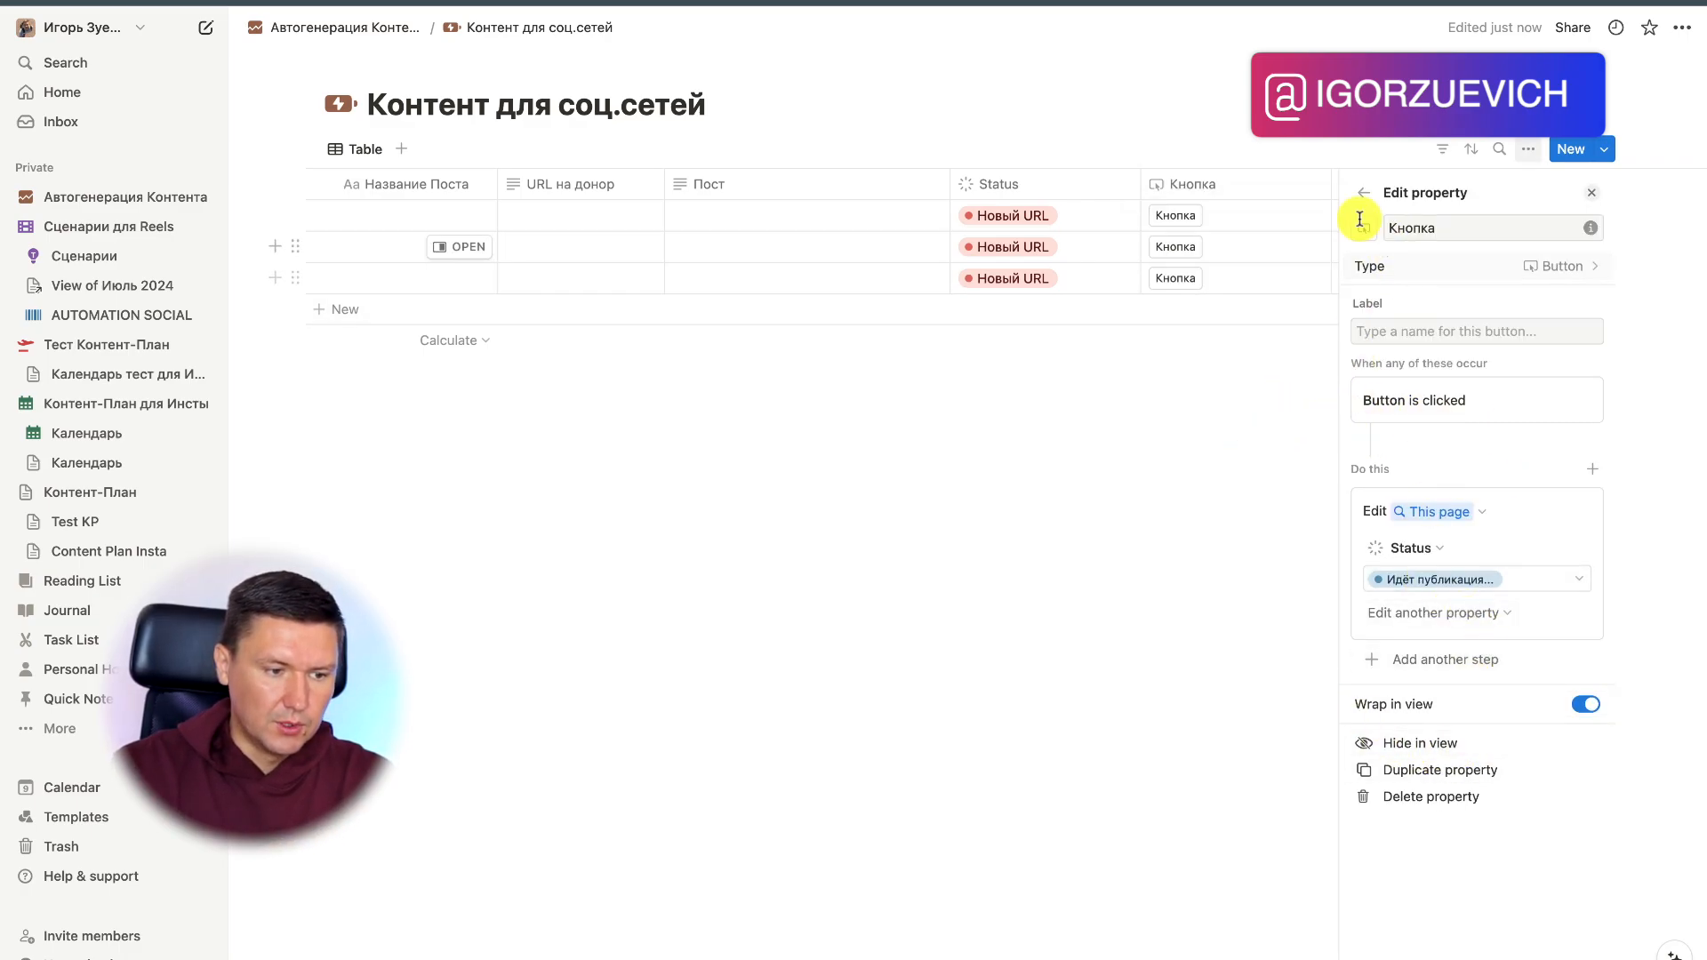
{"action": "left_click", "coordinate": [1374, 193]}
{"action": "left_click", "coordinate": [1215, 450]}
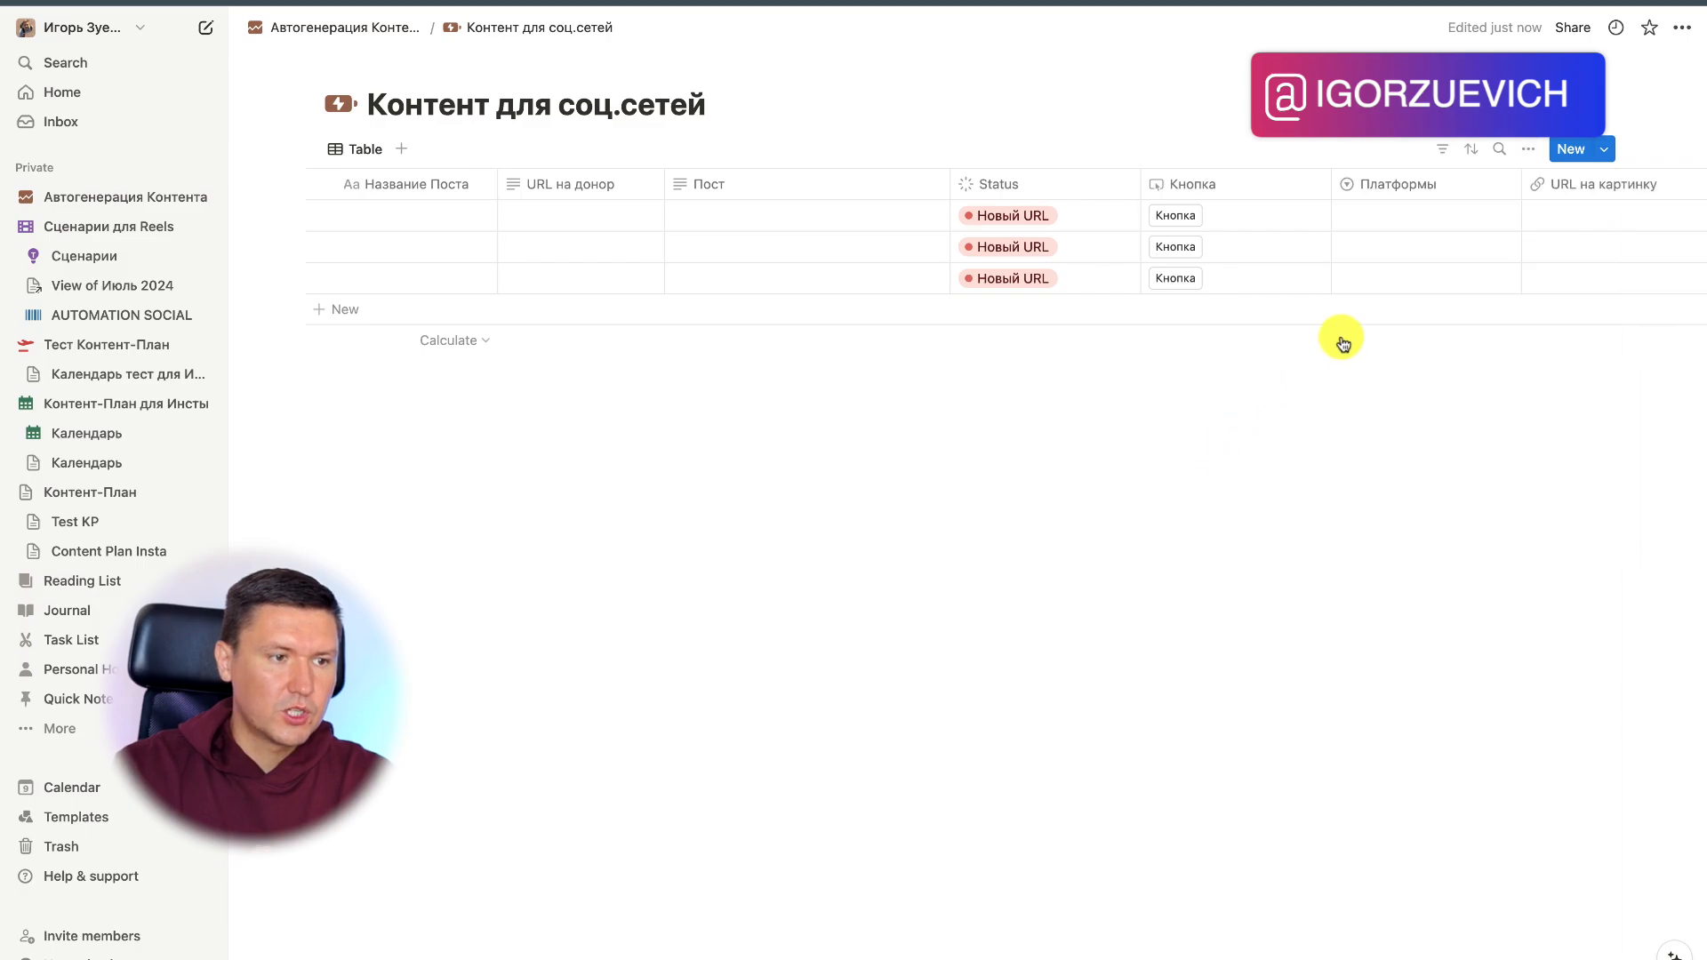
Step: Run the first row's button and change the Кнопка property's icon to a play triangle
{"action": "left_click", "coordinate": [1170, 216]}
{"action": "left_click", "coordinate": [1205, 182]}
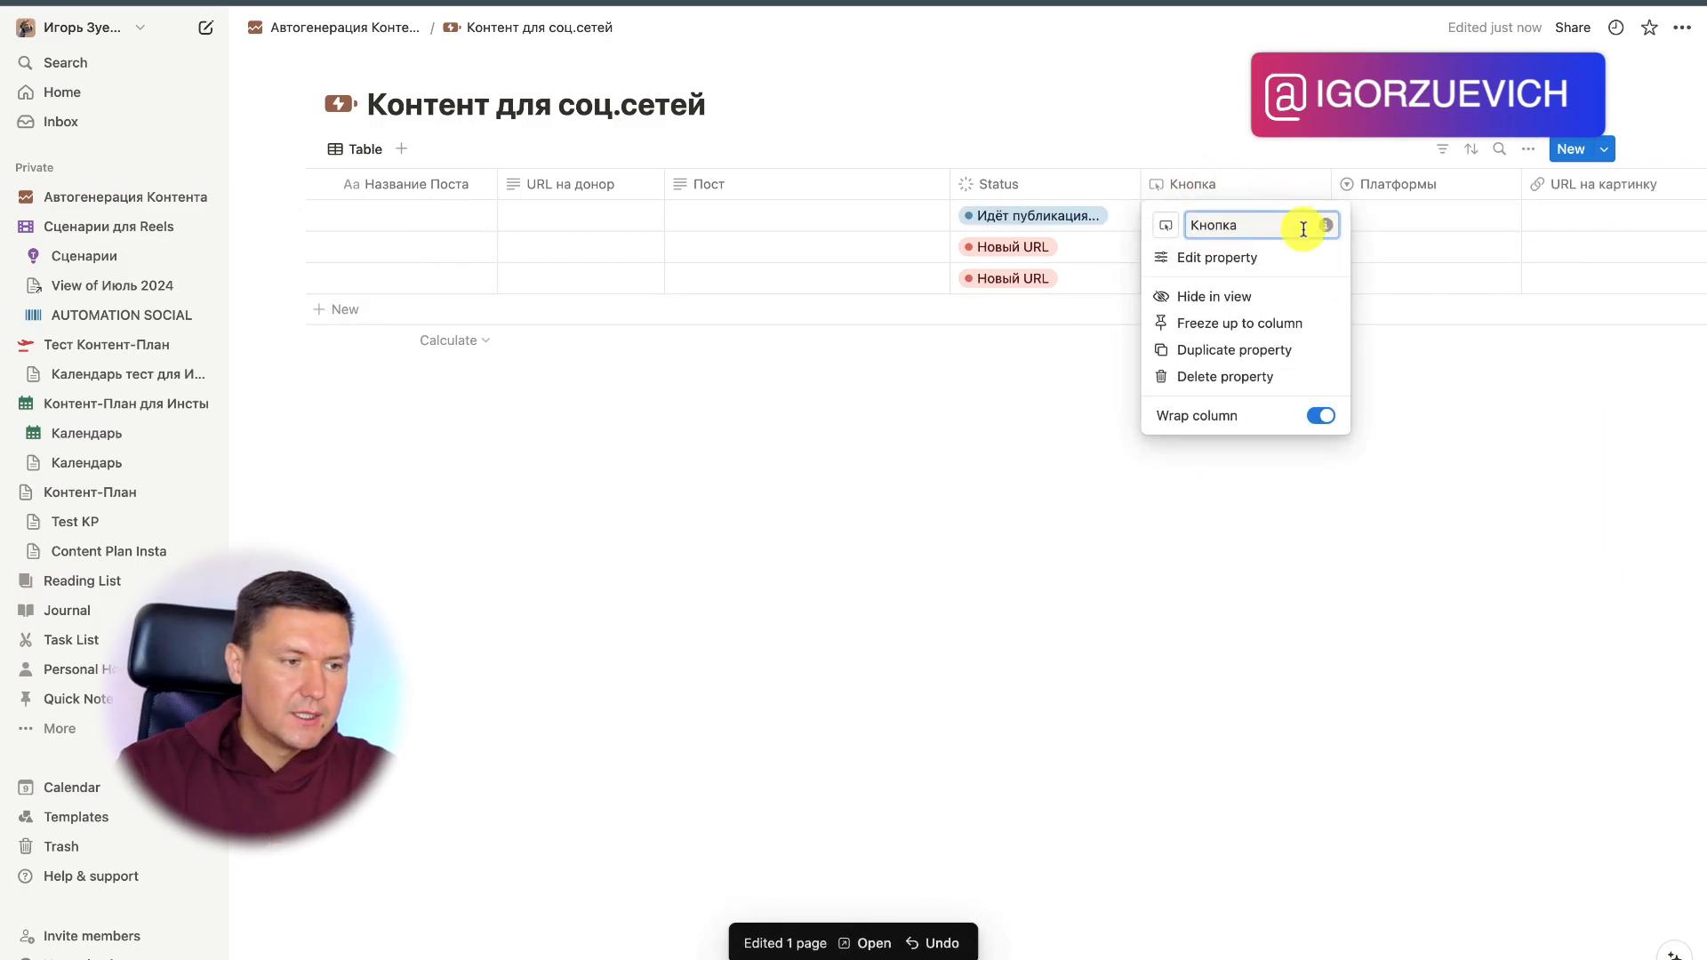
{"action": "left_click", "coordinate": [1242, 258]}
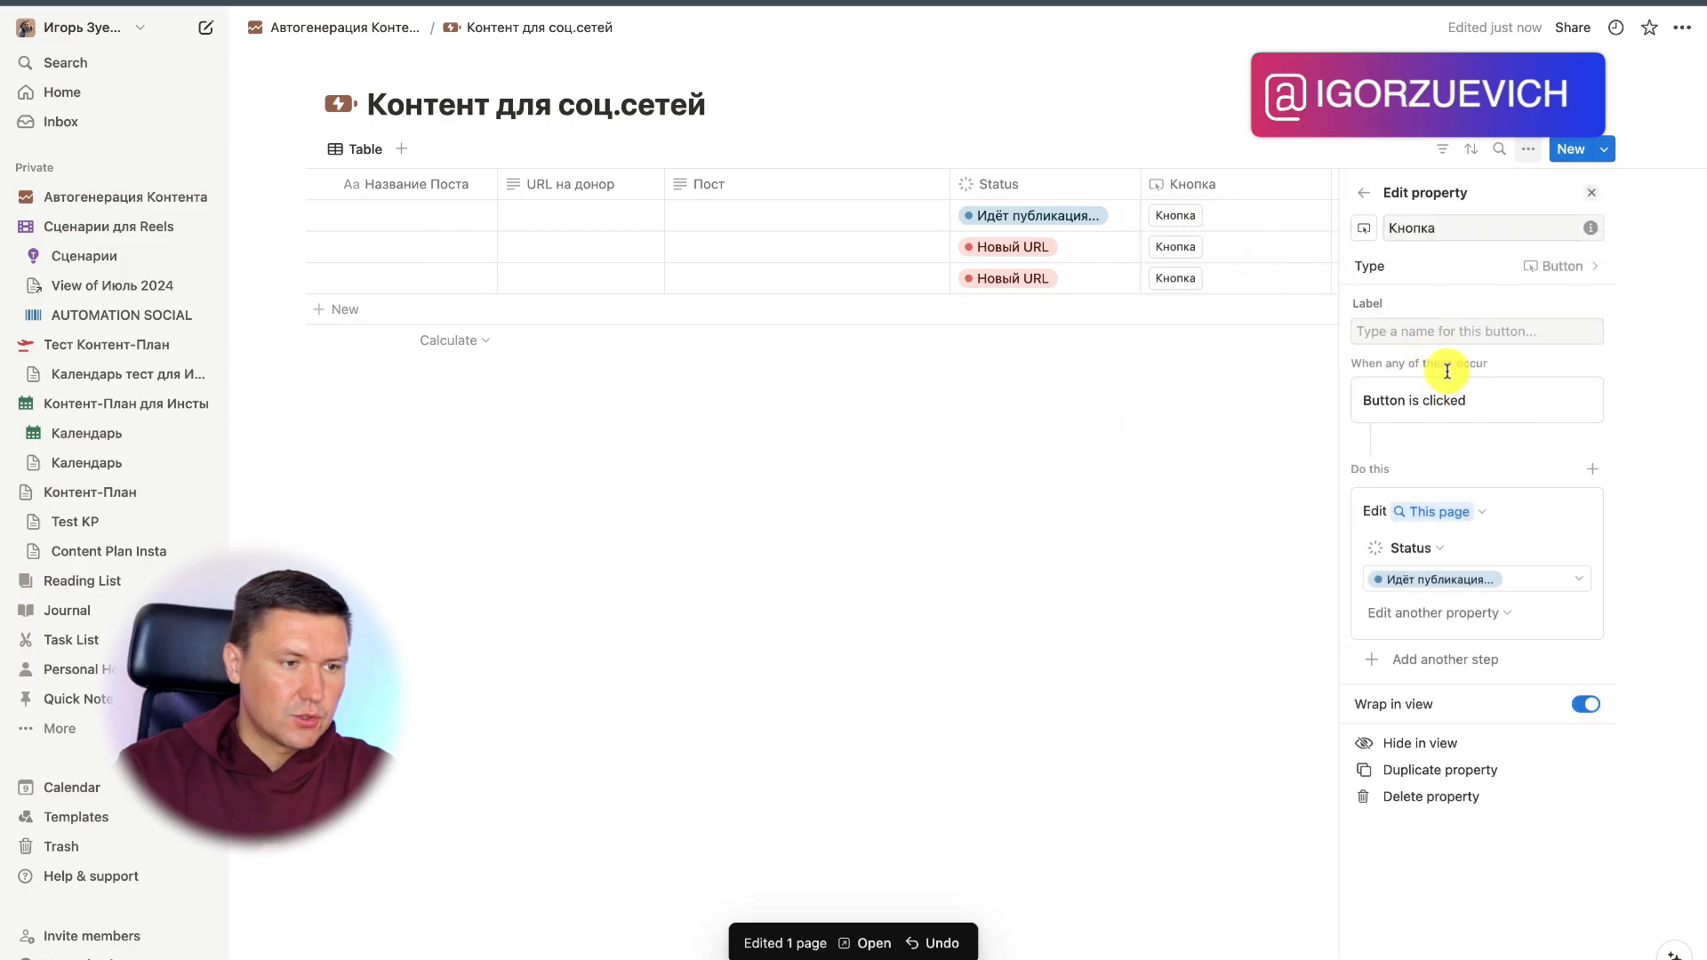
{"action": "left_click", "coordinate": [1369, 229]}
{"action": "left_click", "coordinate": [1258, 408]}
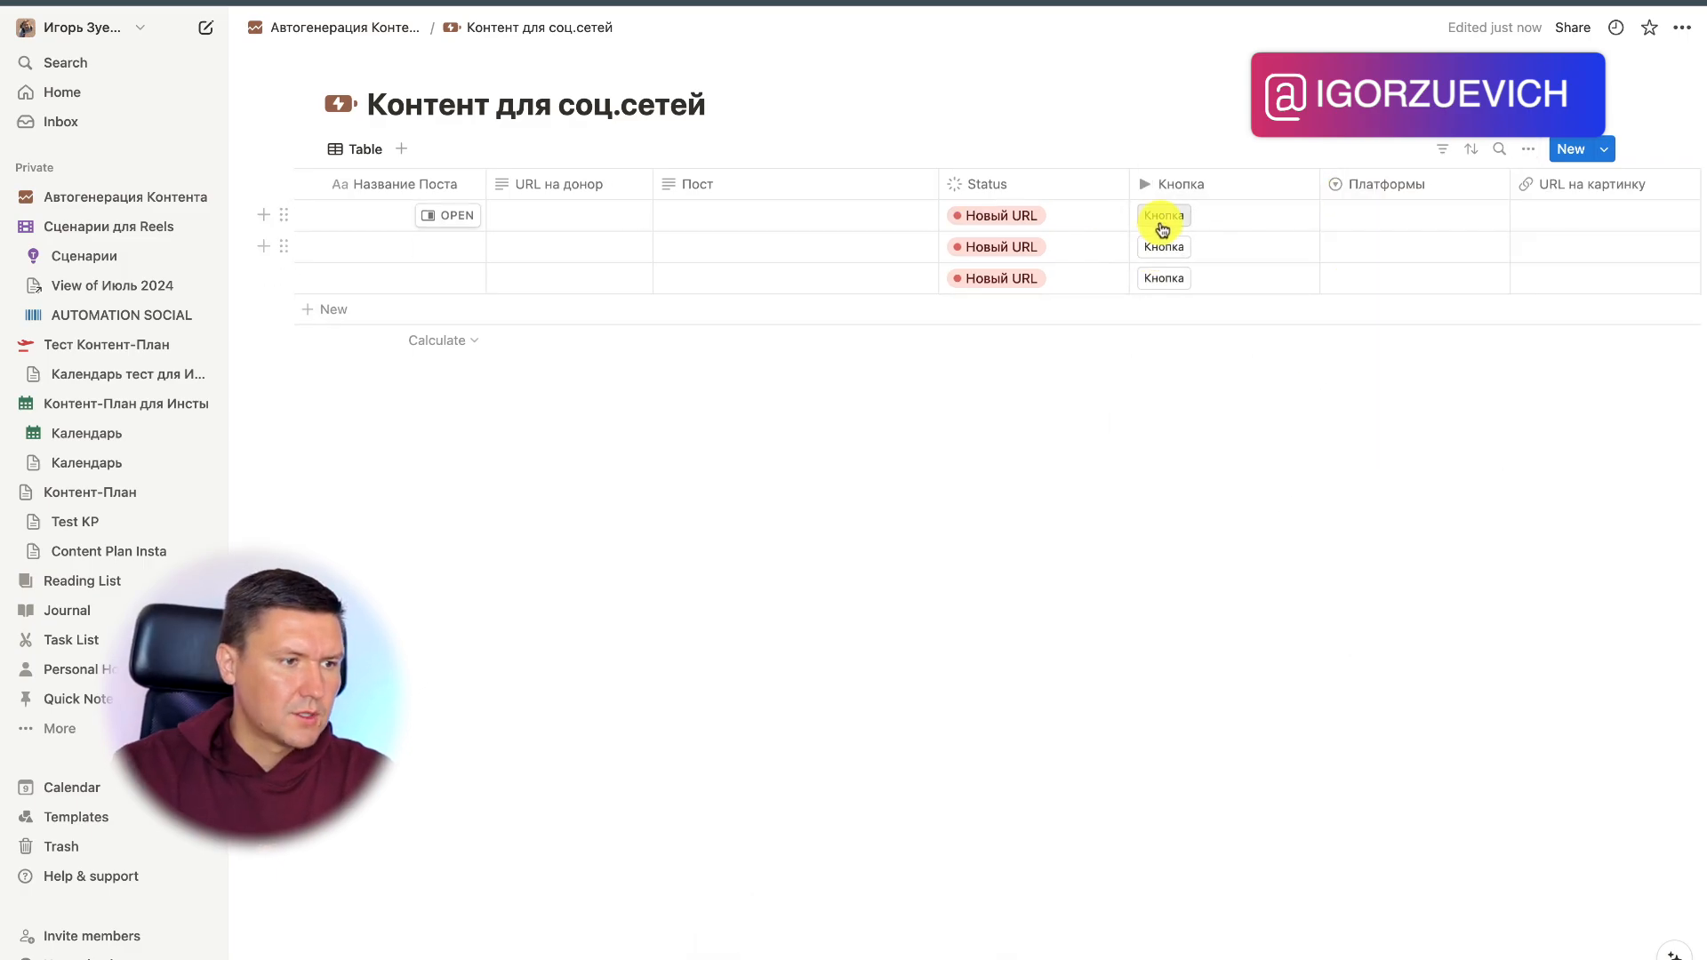
Step: Test the first row's Кнопка button again and set the row's Status back to Новый URL
{"action": "left_click", "coordinate": [1164, 219]}
{"action": "left_click", "coordinate": [986, 218]}
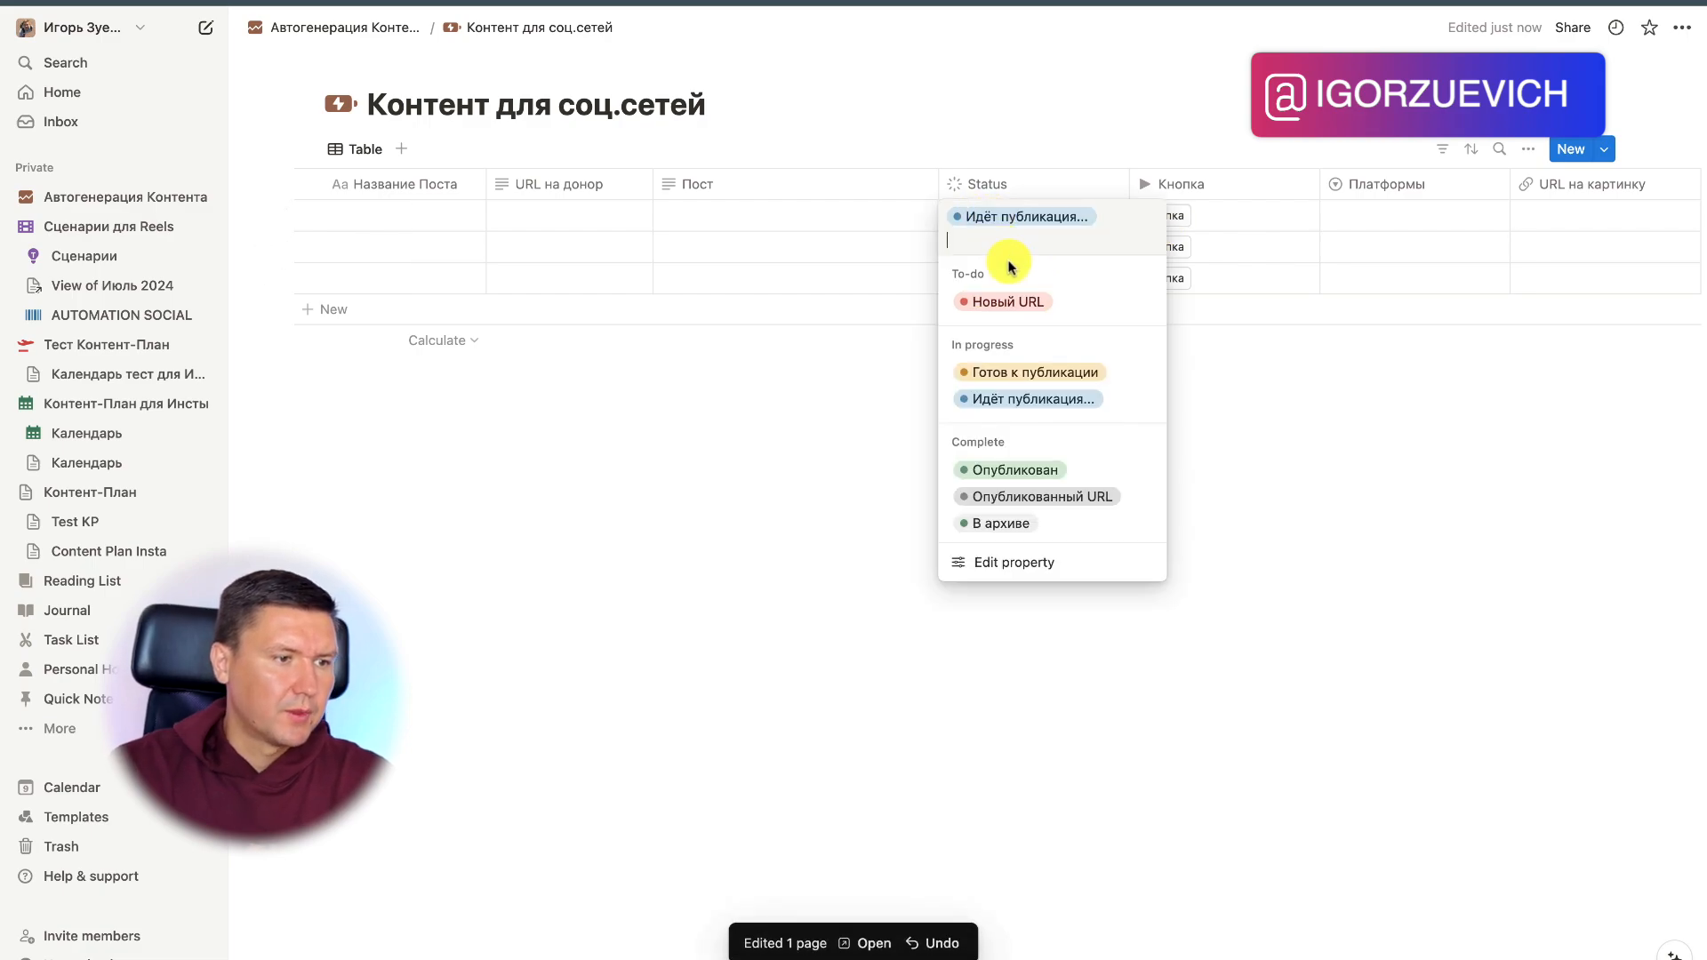
{"action": "left_click", "coordinate": [1008, 302]}
Step: On the Автогенерация Контента page, insert a linked view of the Контент для соц.сетей database below the Центр Постов callout
{"action": "mouse_move", "coordinate": [791, 949]}
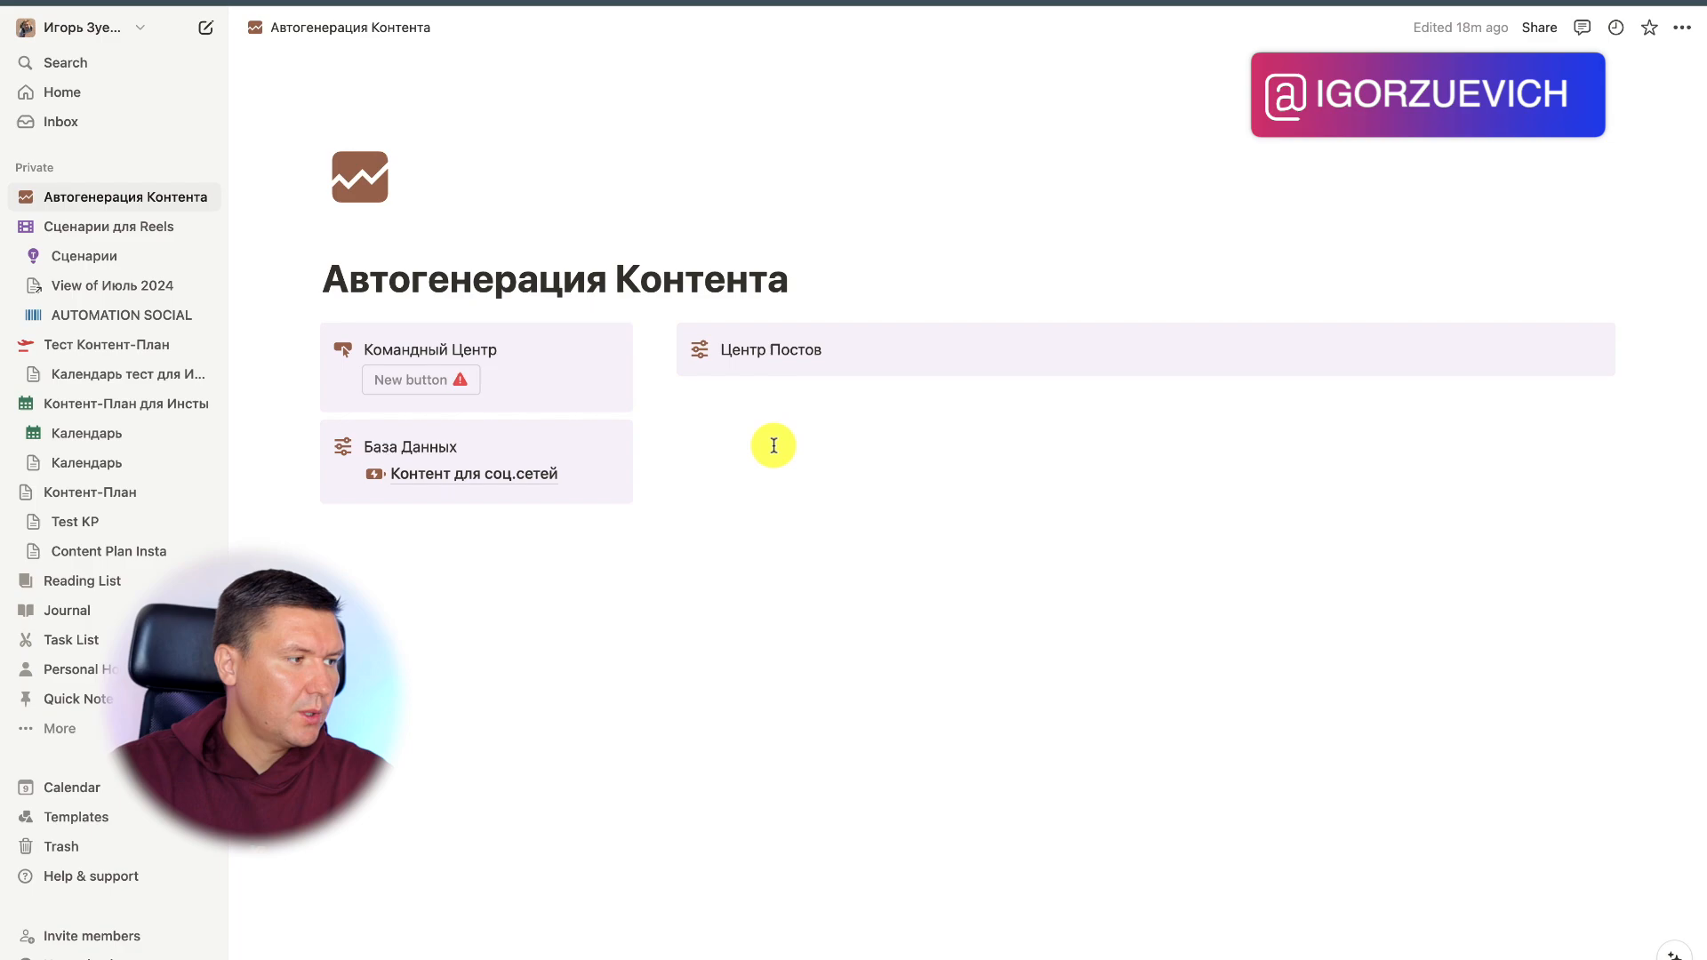
{"action": "left_click", "coordinate": [768, 424]}
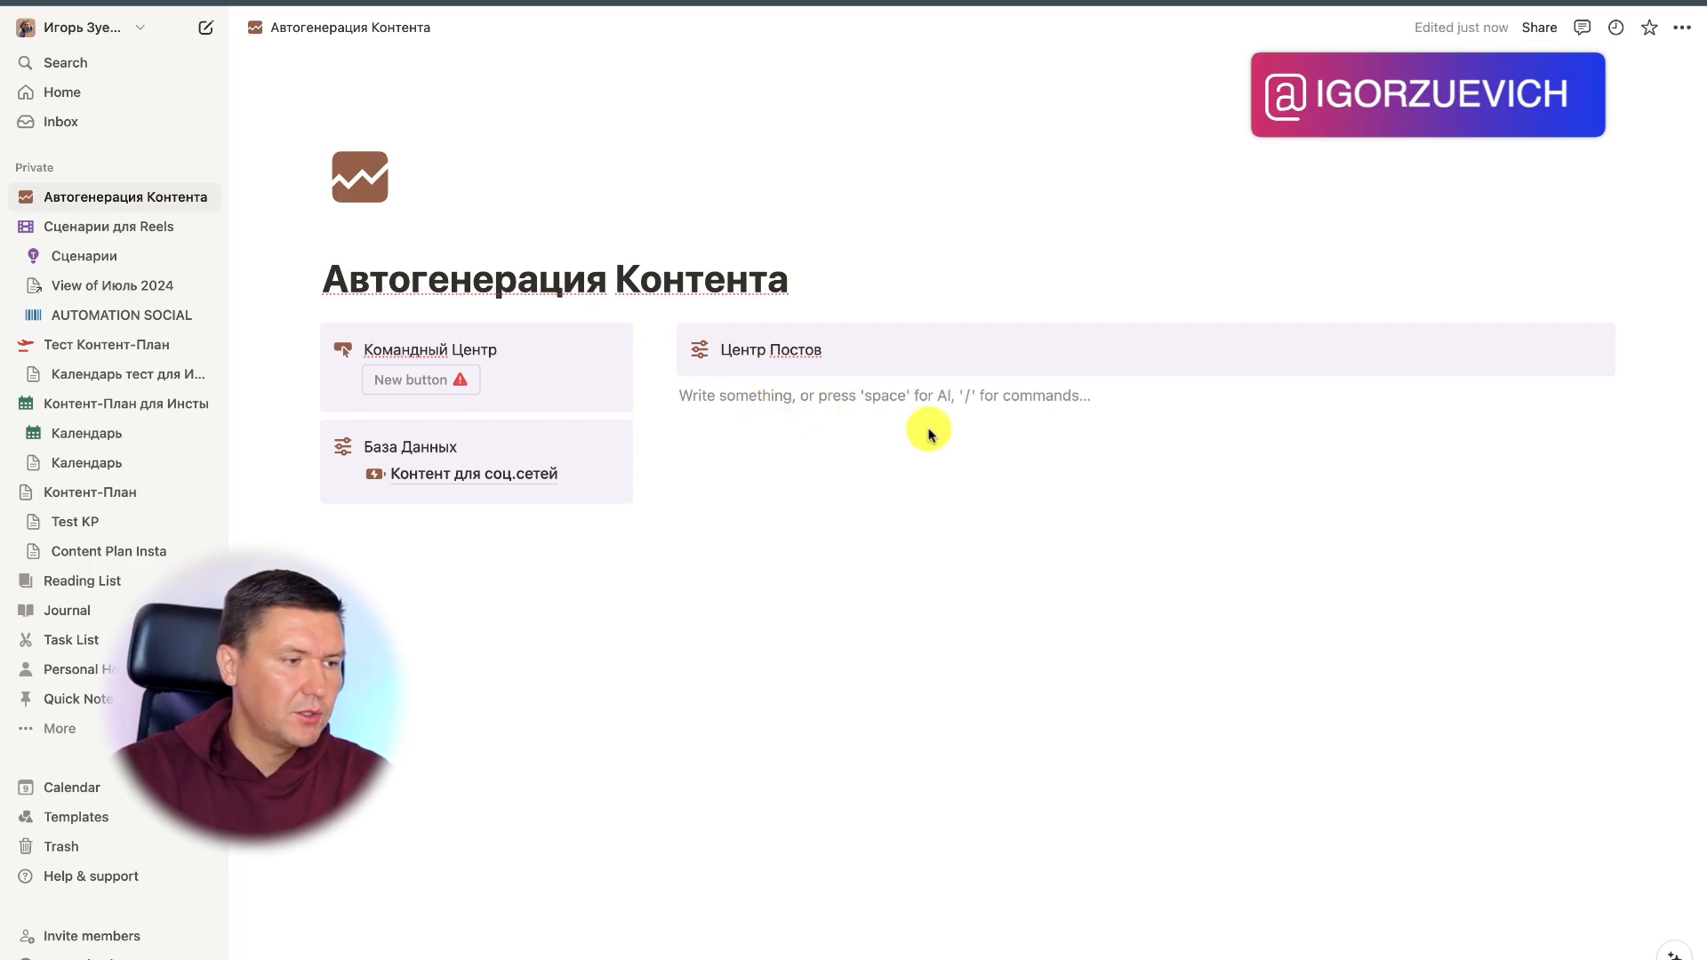
{"action": "type", "text": "/"}
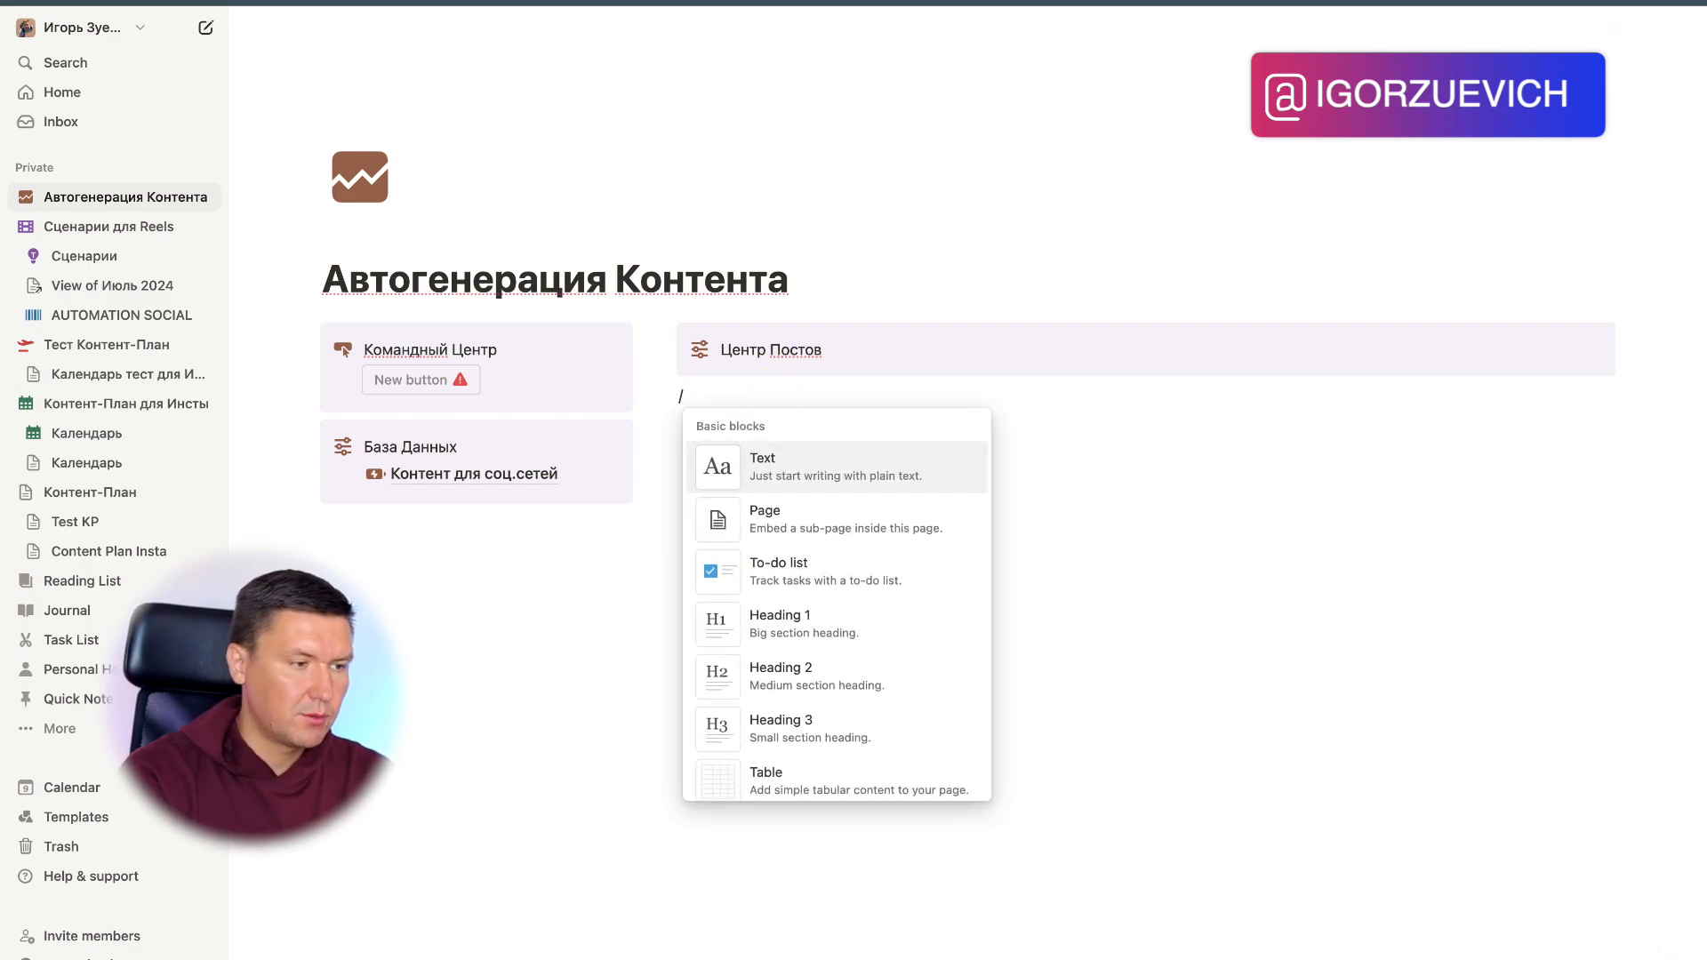
{"action": "type", "text": "дштл"}
{"action": "key", "text": "BackSpace"}
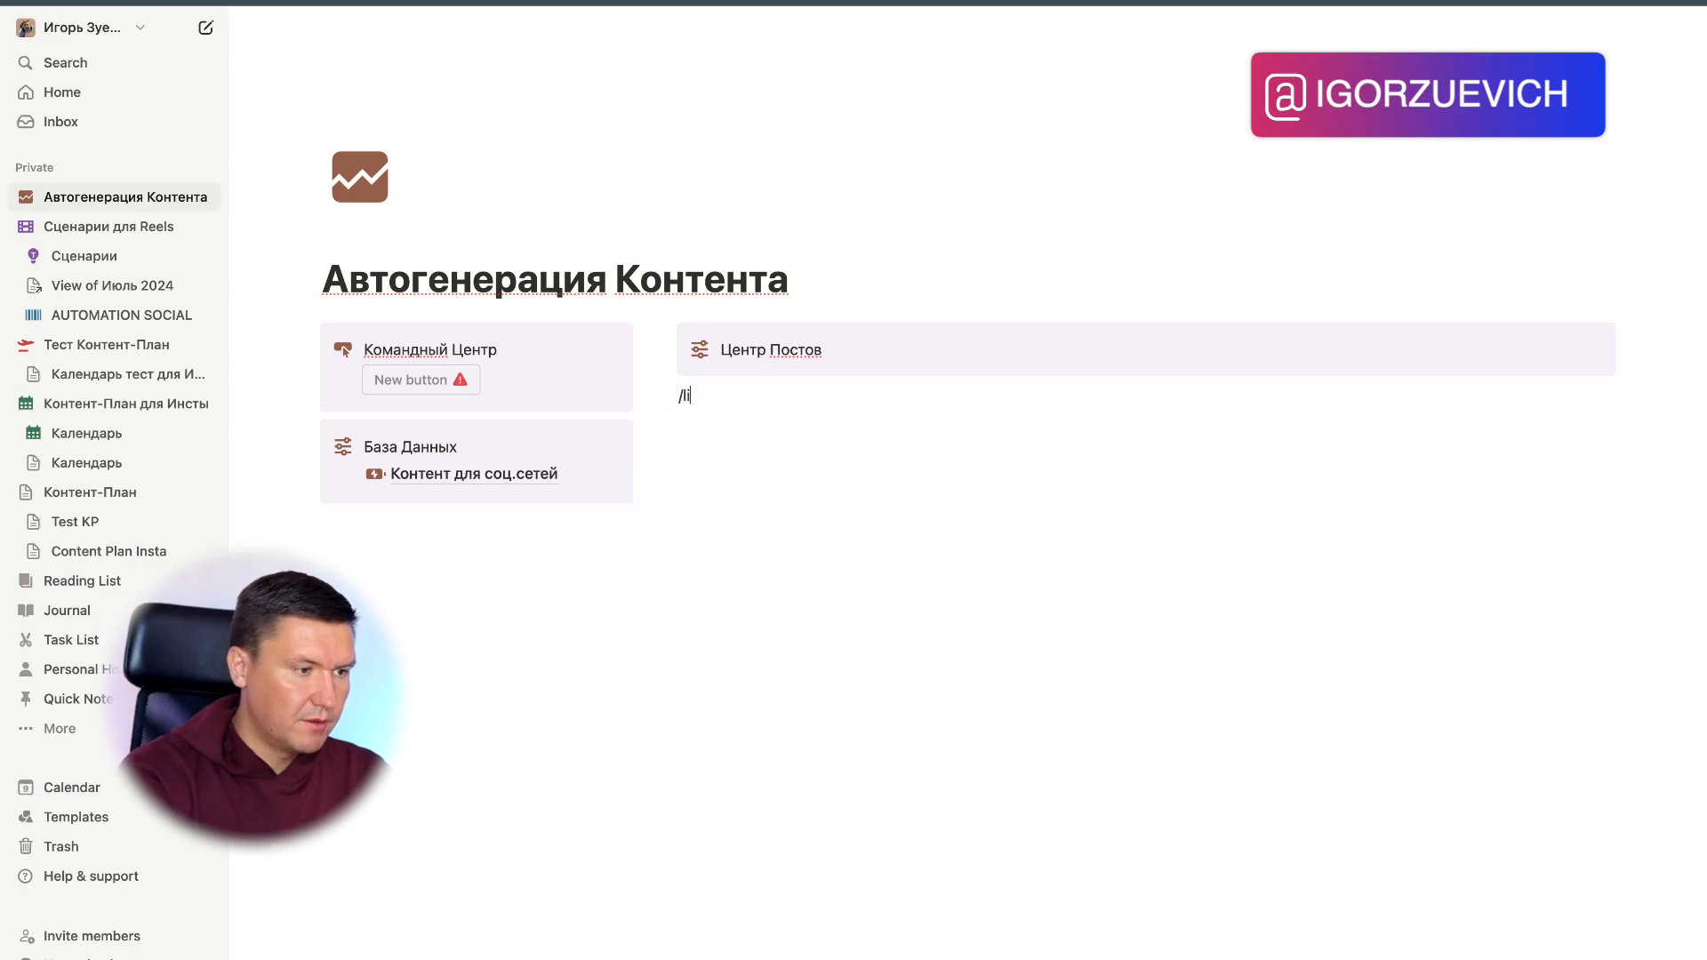
{"action": "key", "text": "BackSpace"}
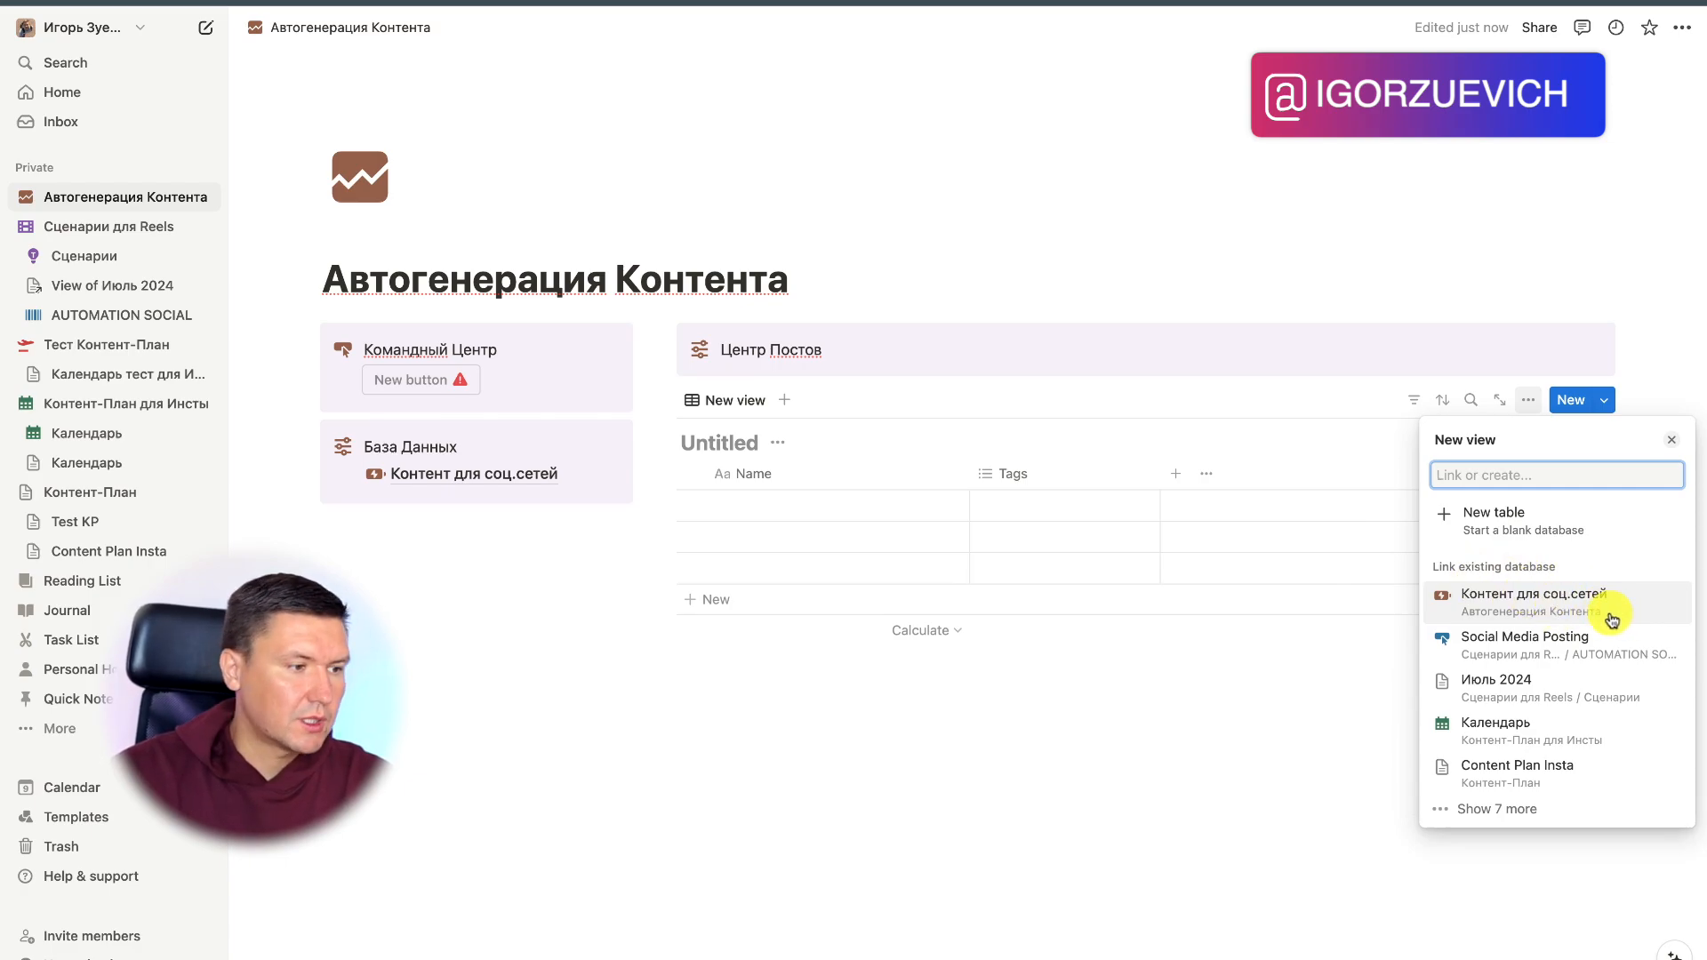
{"action": "left_click", "coordinate": [1584, 610]}
{"action": "left_click", "coordinate": [1174, 742]}
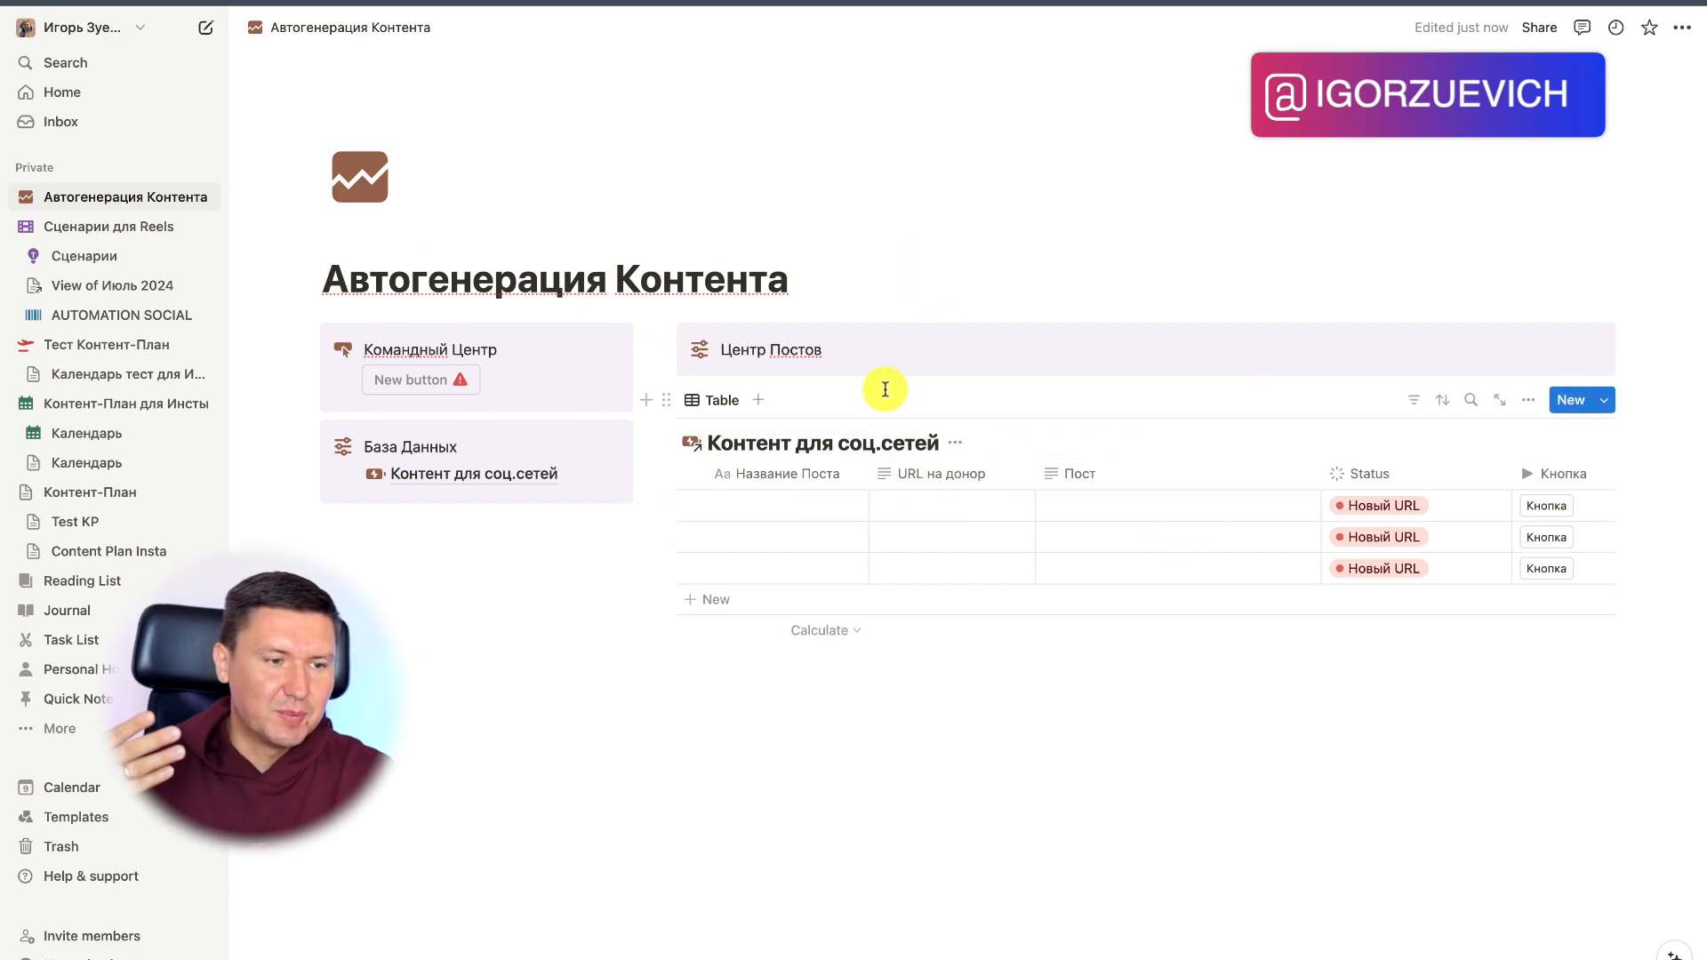
Step: Move the linked database view inside the Центр Постов callout and hide its database title
{"action": "left_click_drag", "start_coordinate": [671, 396], "coordinate": [738, 355]}
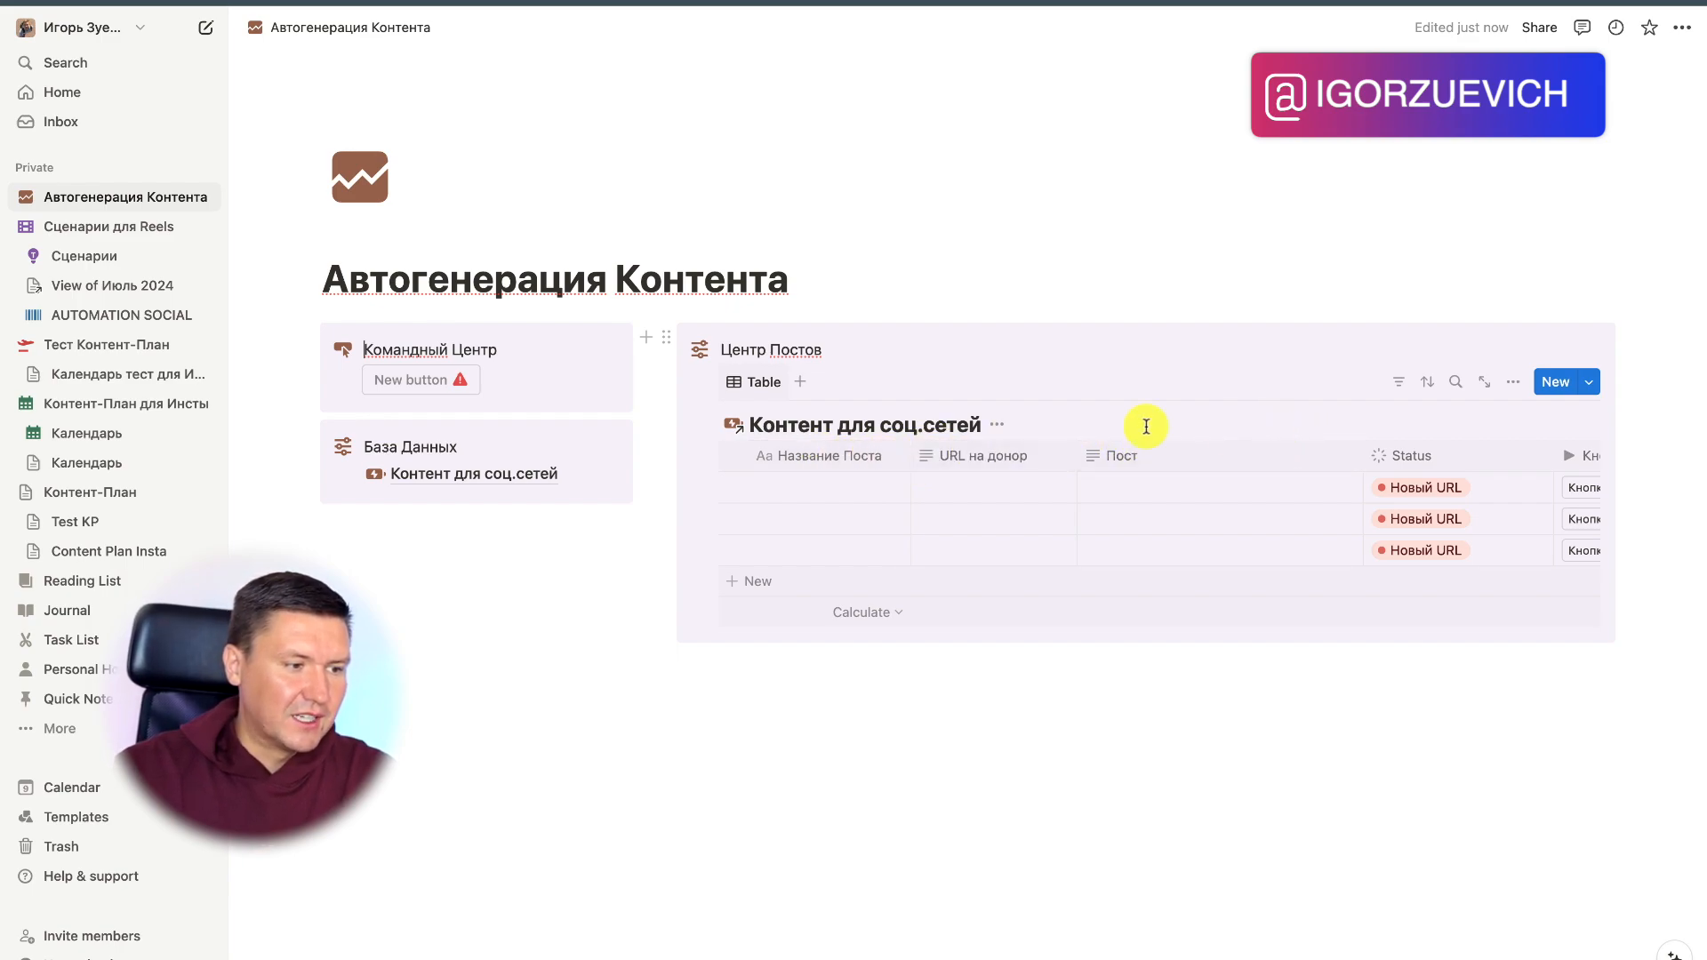
{"action": "left_click", "coordinate": [997, 424]}
{"action": "left_click", "coordinate": [992, 526]}
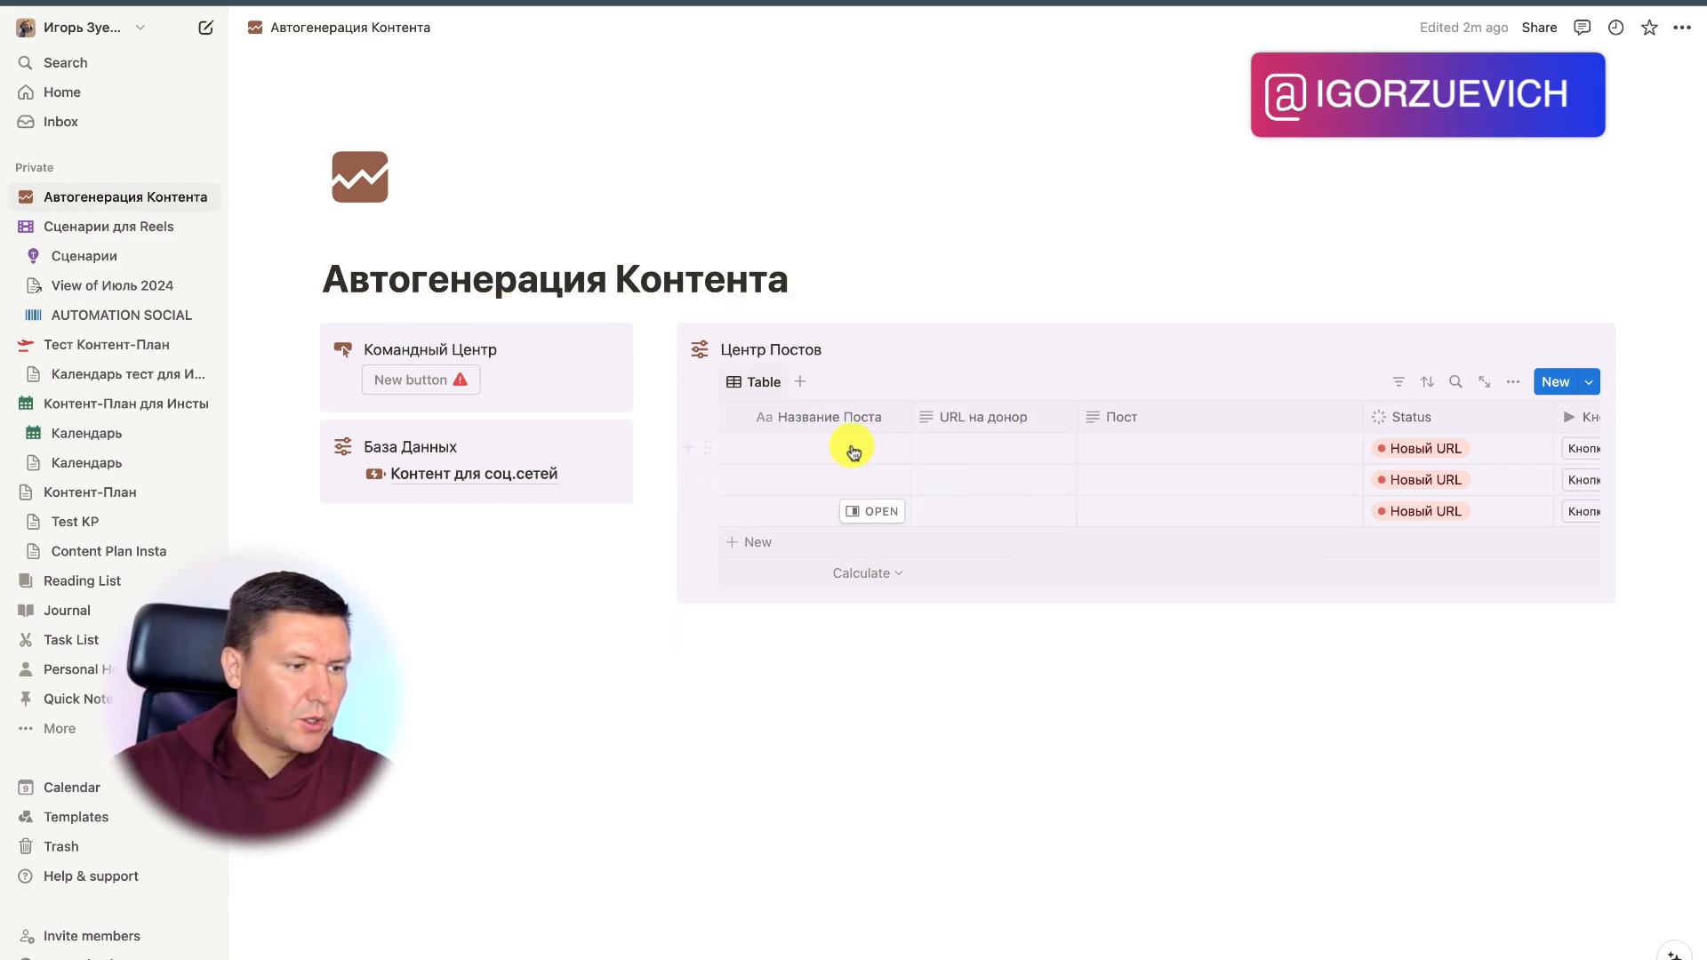
Step: Add a second table view of Контент для соц.сетей to the Центр Постов block and hide its database title
{"action": "left_click", "coordinate": [803, 384]}
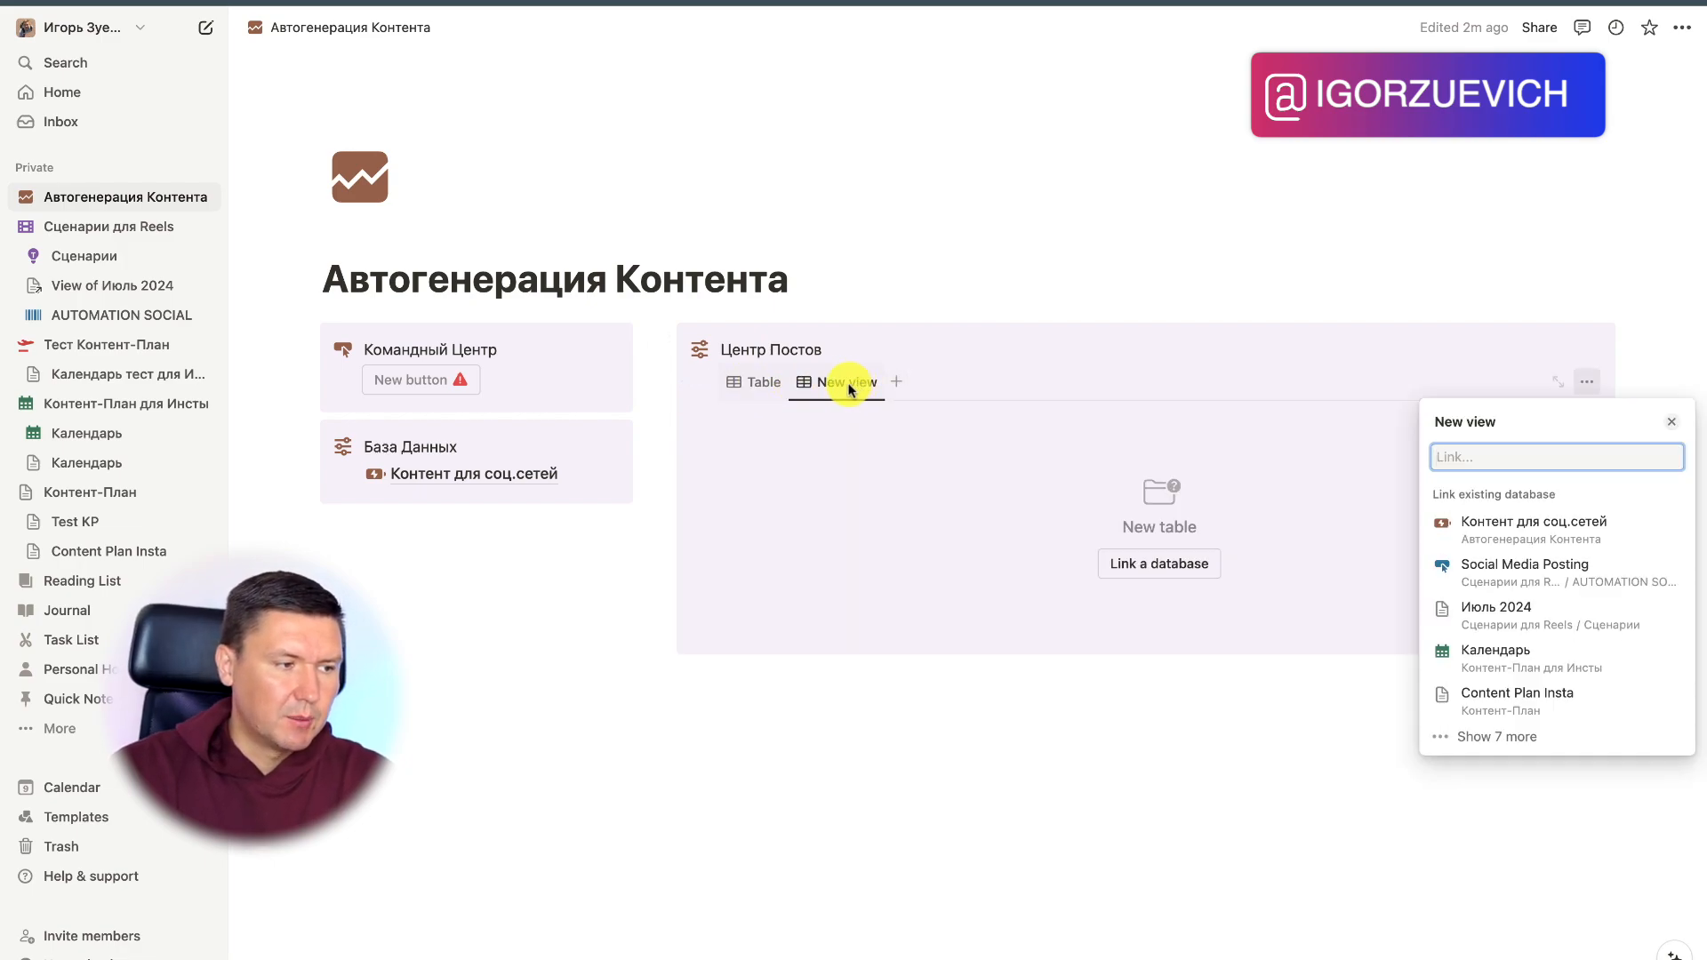
{"action": "left_click", "coordinate": [1546, 531]}
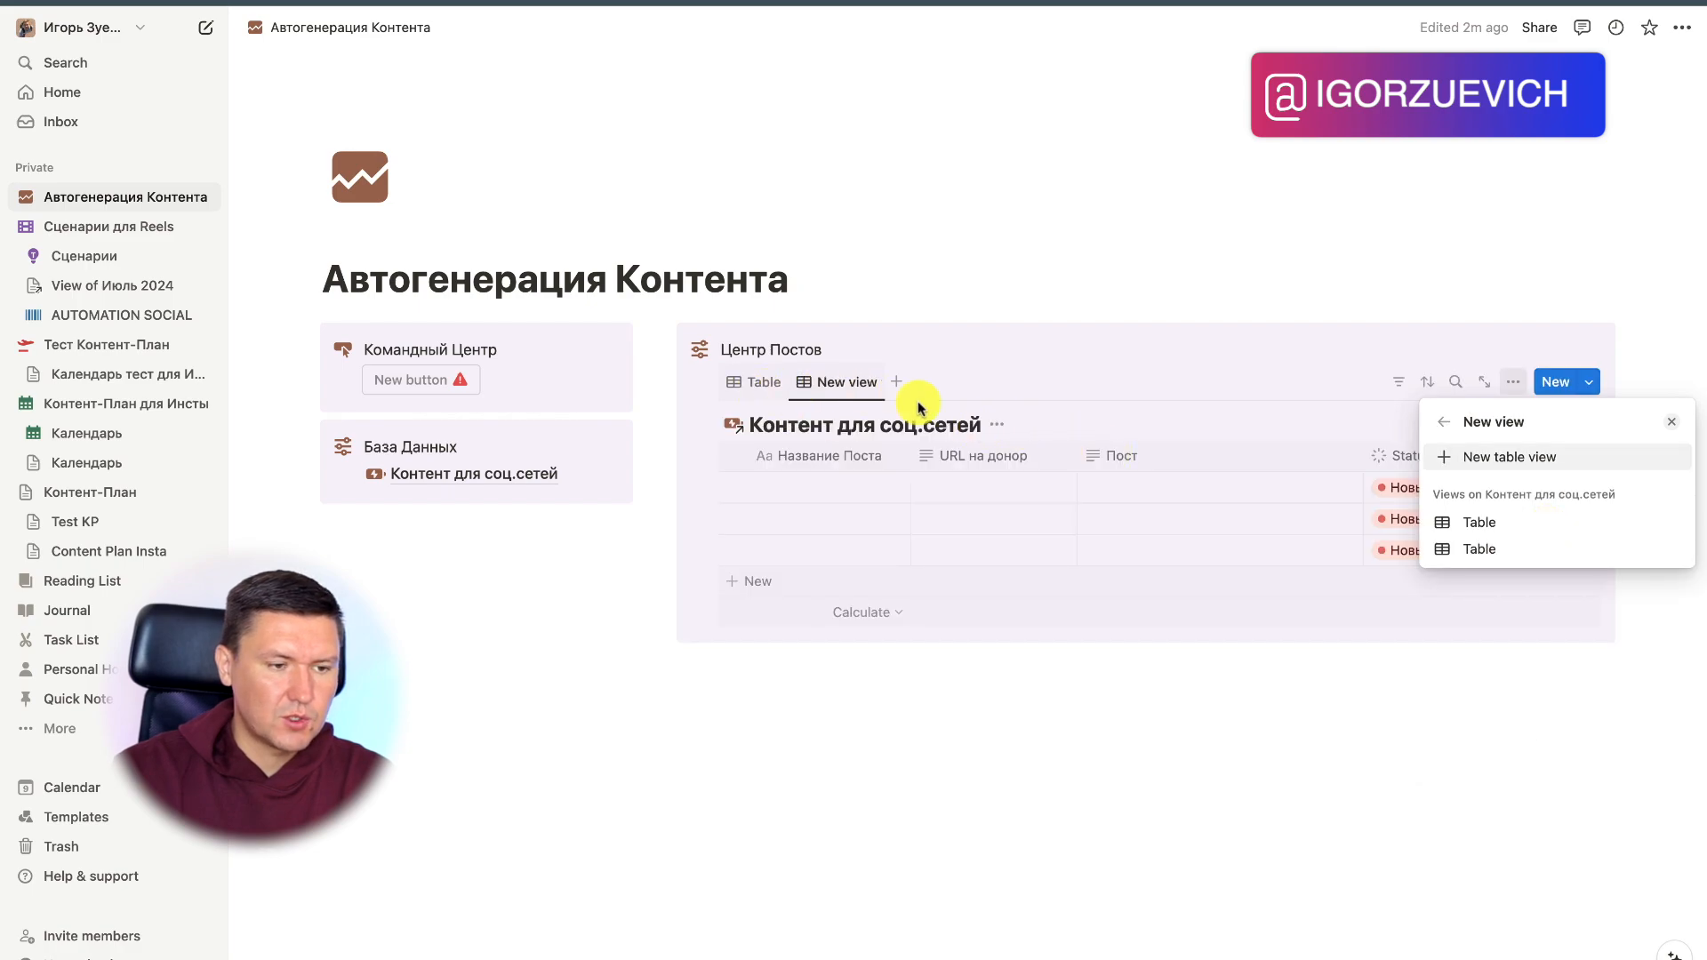
{"action": "left_click", "coordinate": [995, 426]}
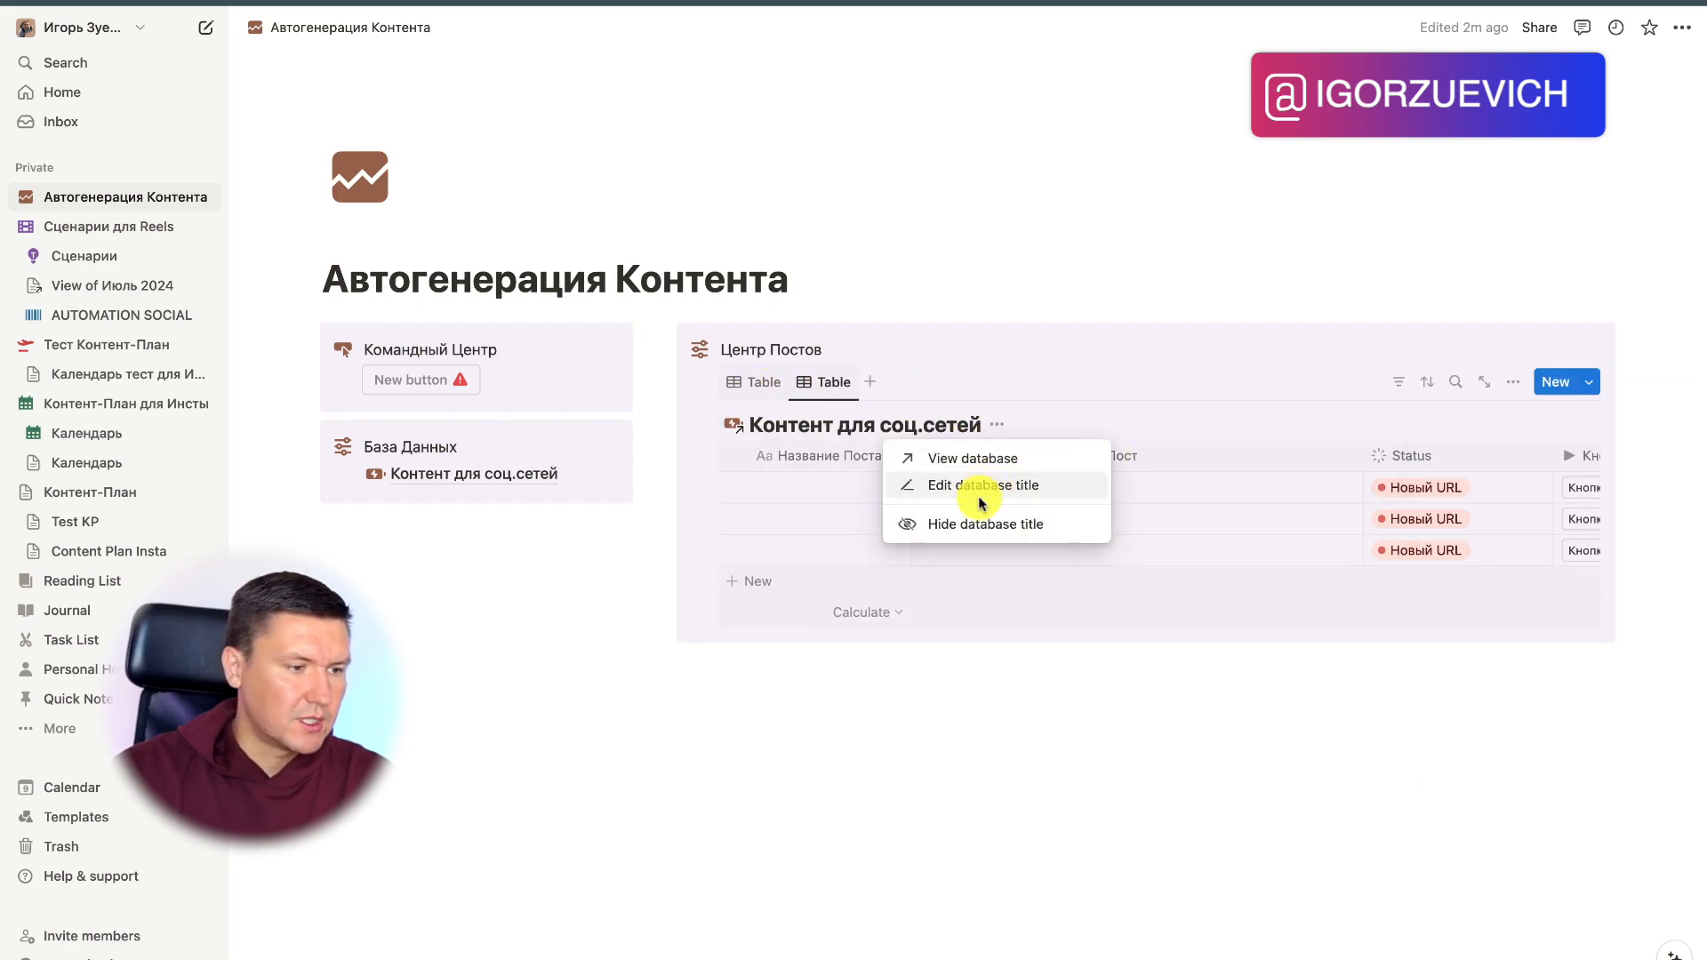
{"action": "left_click", "coordinate": [989, 526]}
{"action": "left_click_drag", "start_coordinate": [756, 380], "coordinate": [824, 387]}
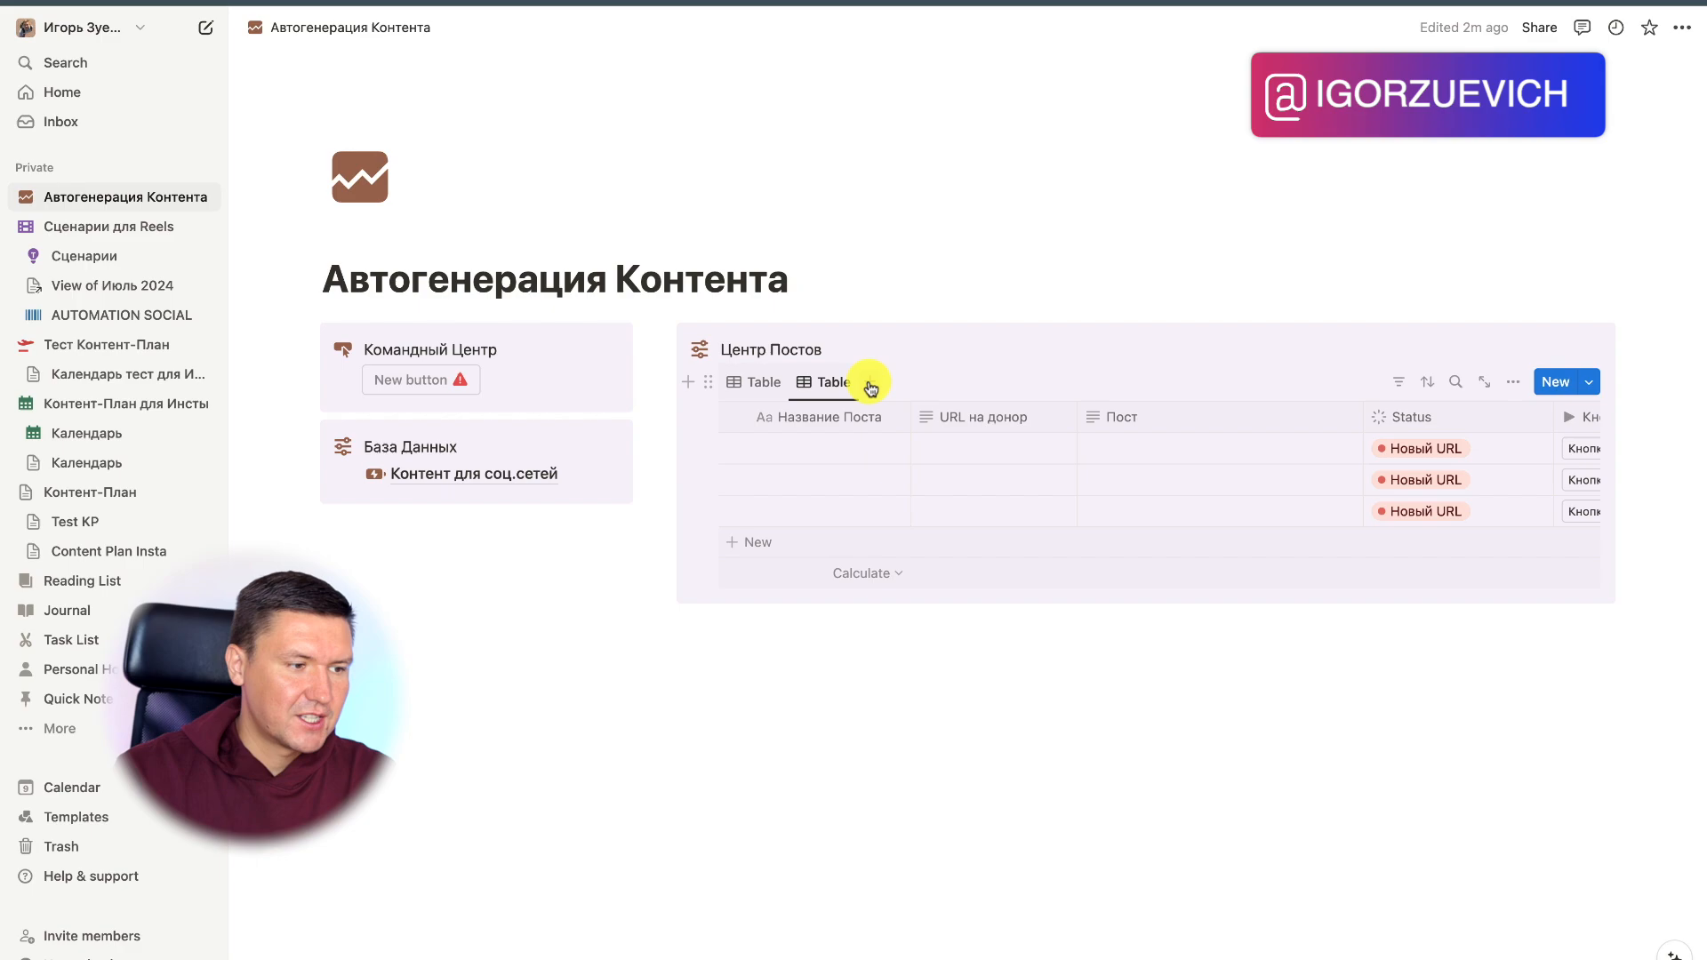
Step: Add a third table view of Контент для соц.сетей to the Центр Постов block and hide its database title
{"action": "left_click", "coordinate": [869, 385]}
{"action": "left_click", "coordinate": [1490, 524]}
{"action": "left_click", "coordinate": [992, 427]}
{"action": "left_click", "coordinate": [993, 427]}
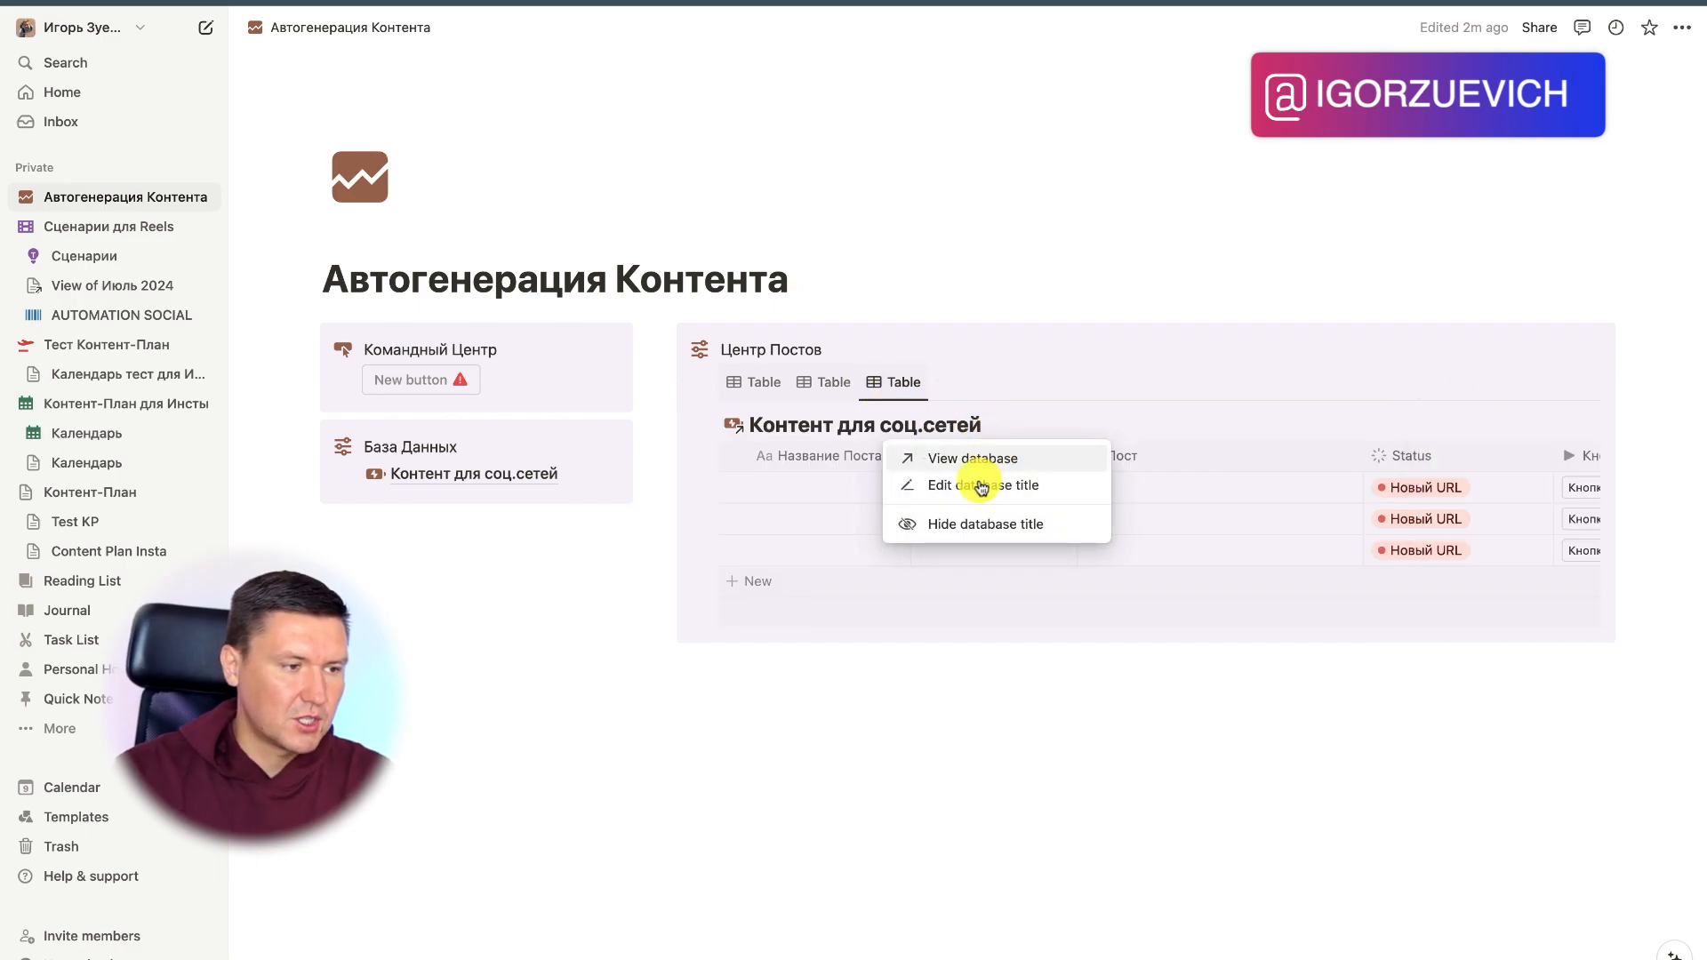
{"action": "left_click", "coordinate": [978, 527]}
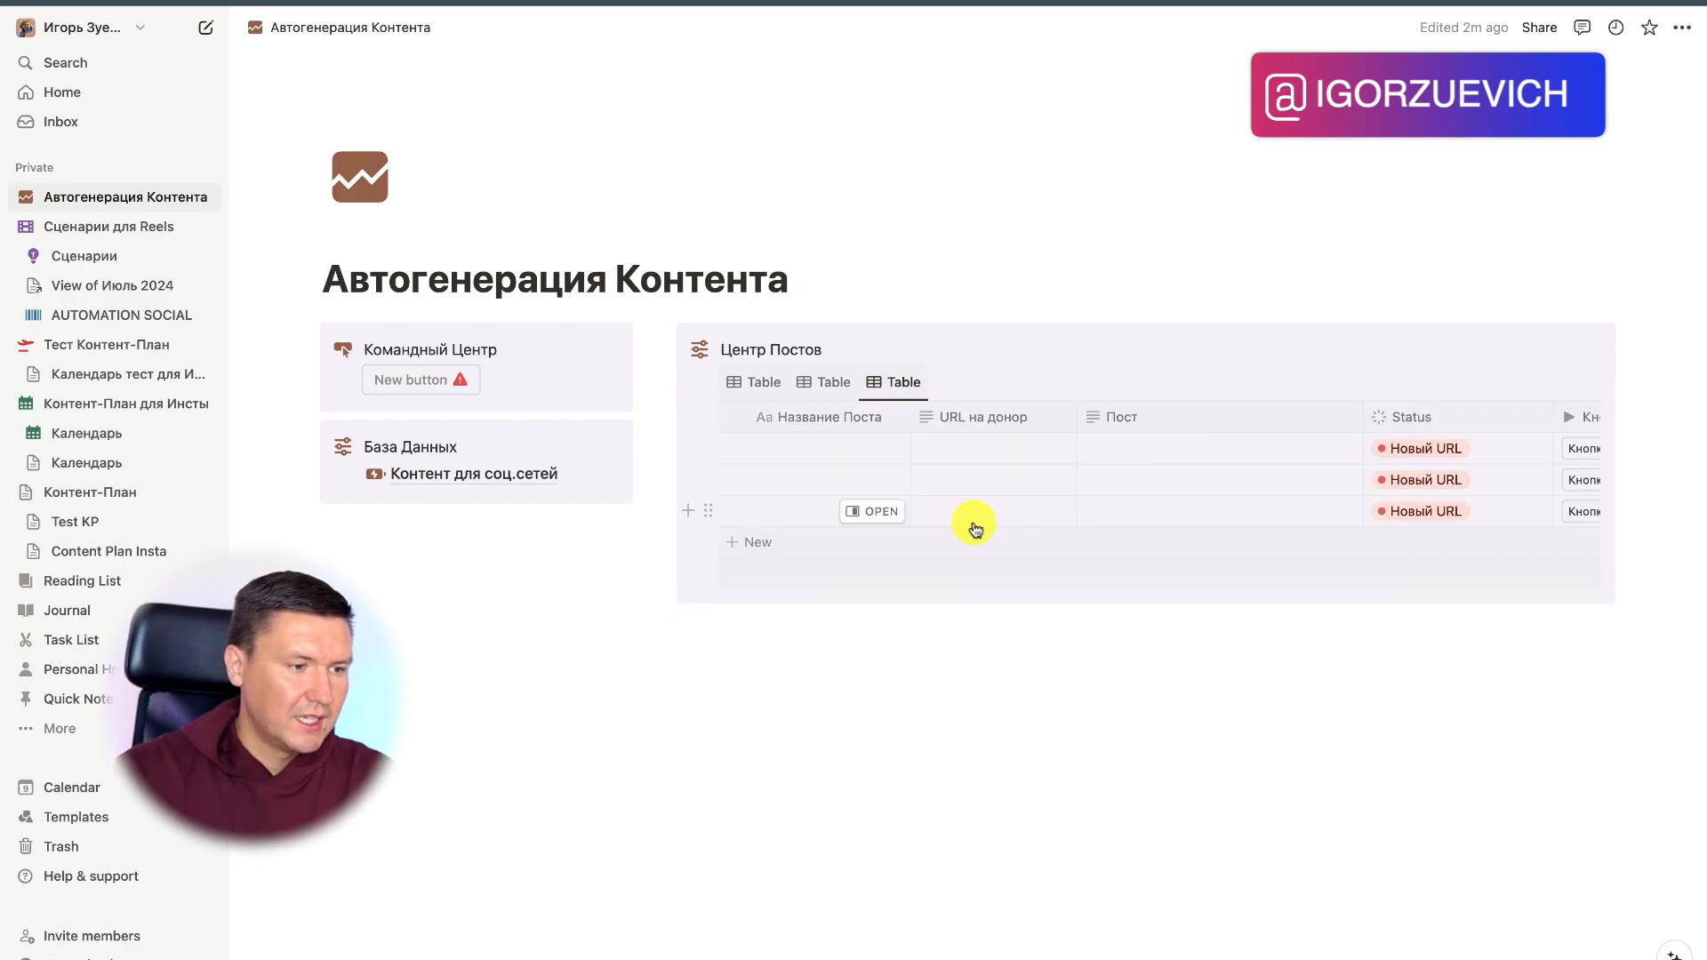
Step: Rename the first table view in the Центр Постов block as Идеи
{"action": "left_click", "coordinate": [752, 385]}
{"action": "left_click", "coordinate": [783, 447]}
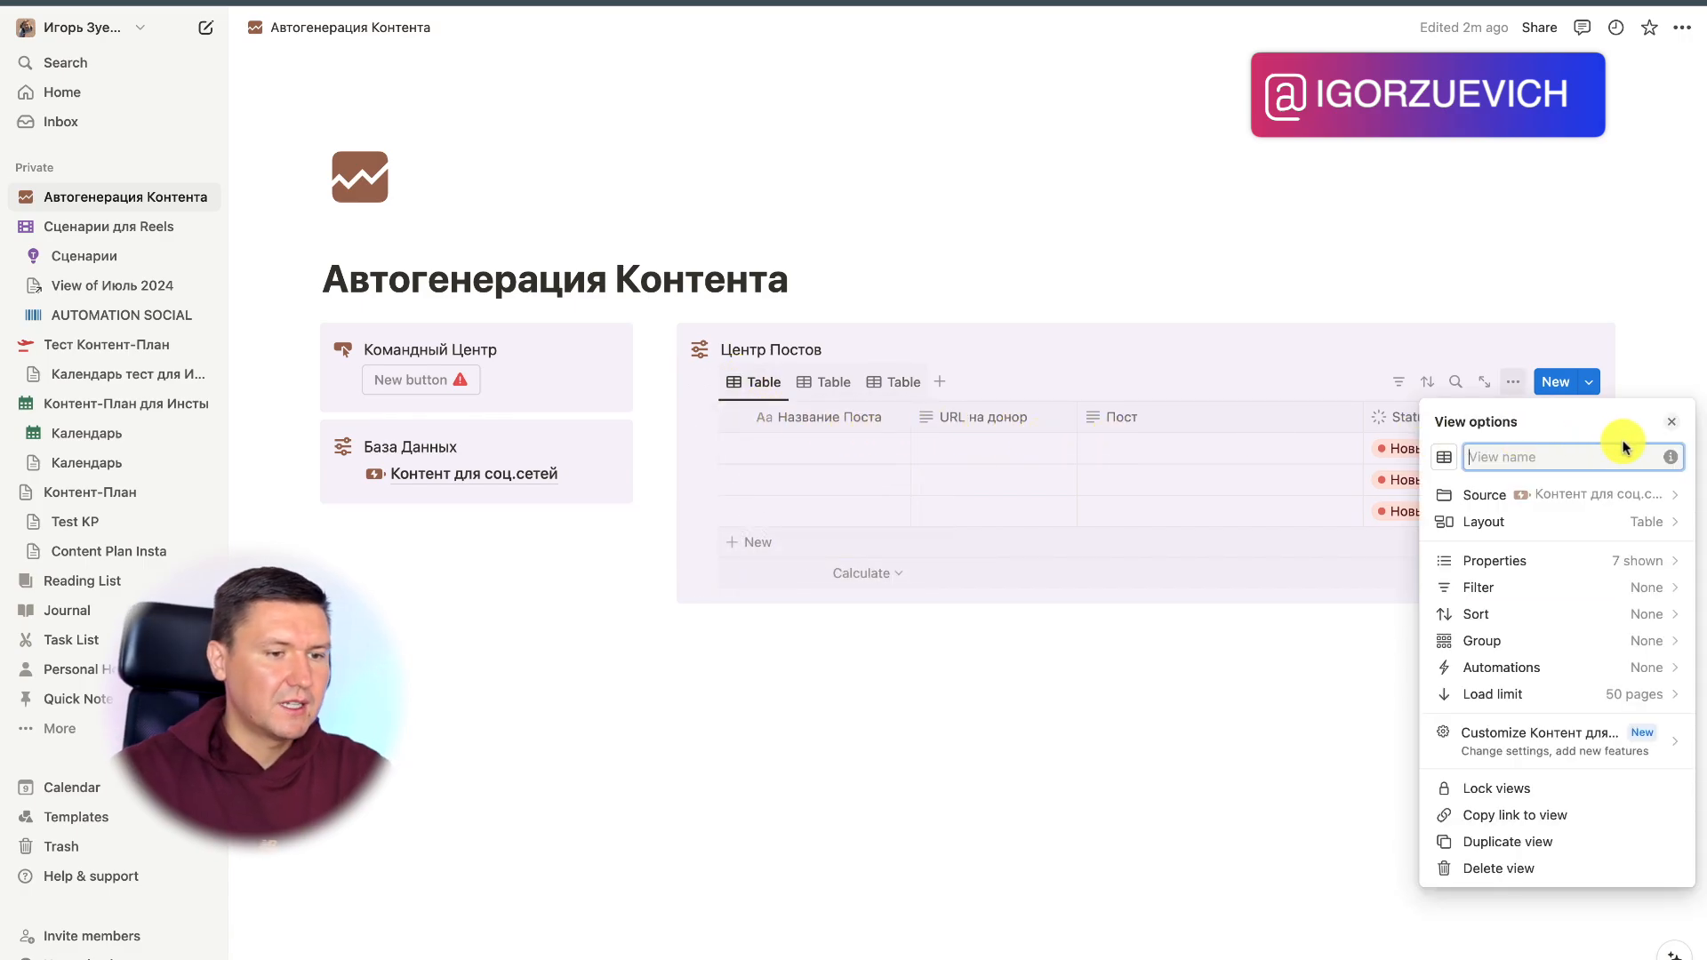
{"action": "type", "text": "Blt"}
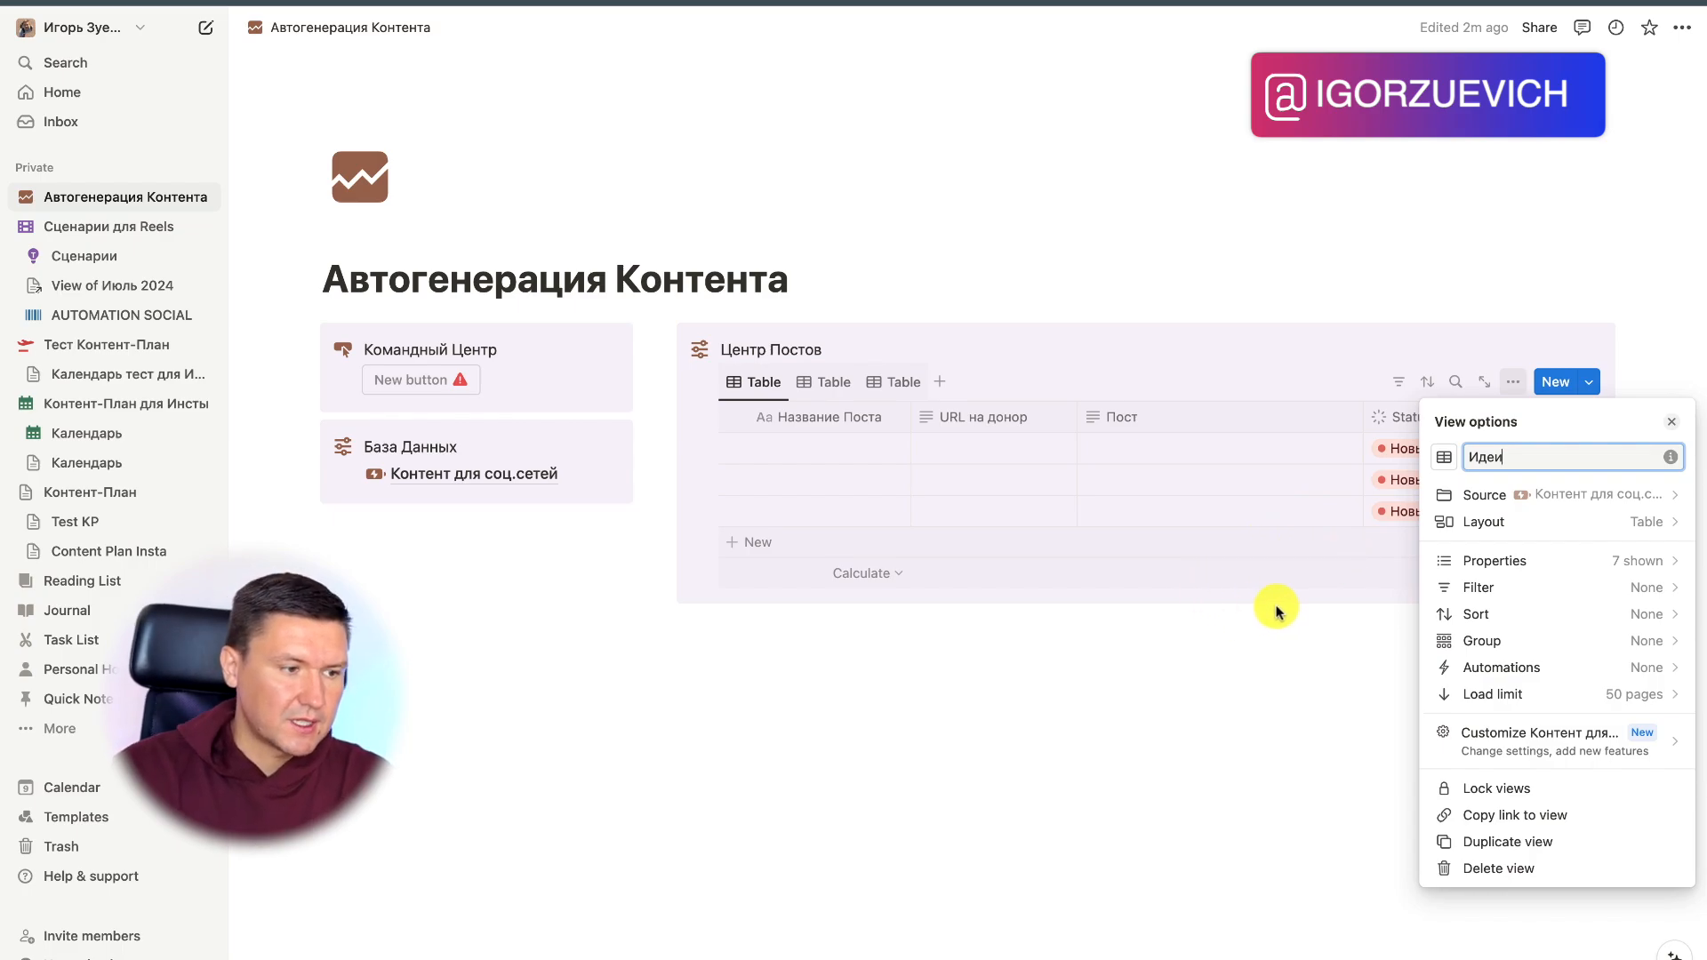
{"action": "left_click", "coordinate": [1074, 495]}
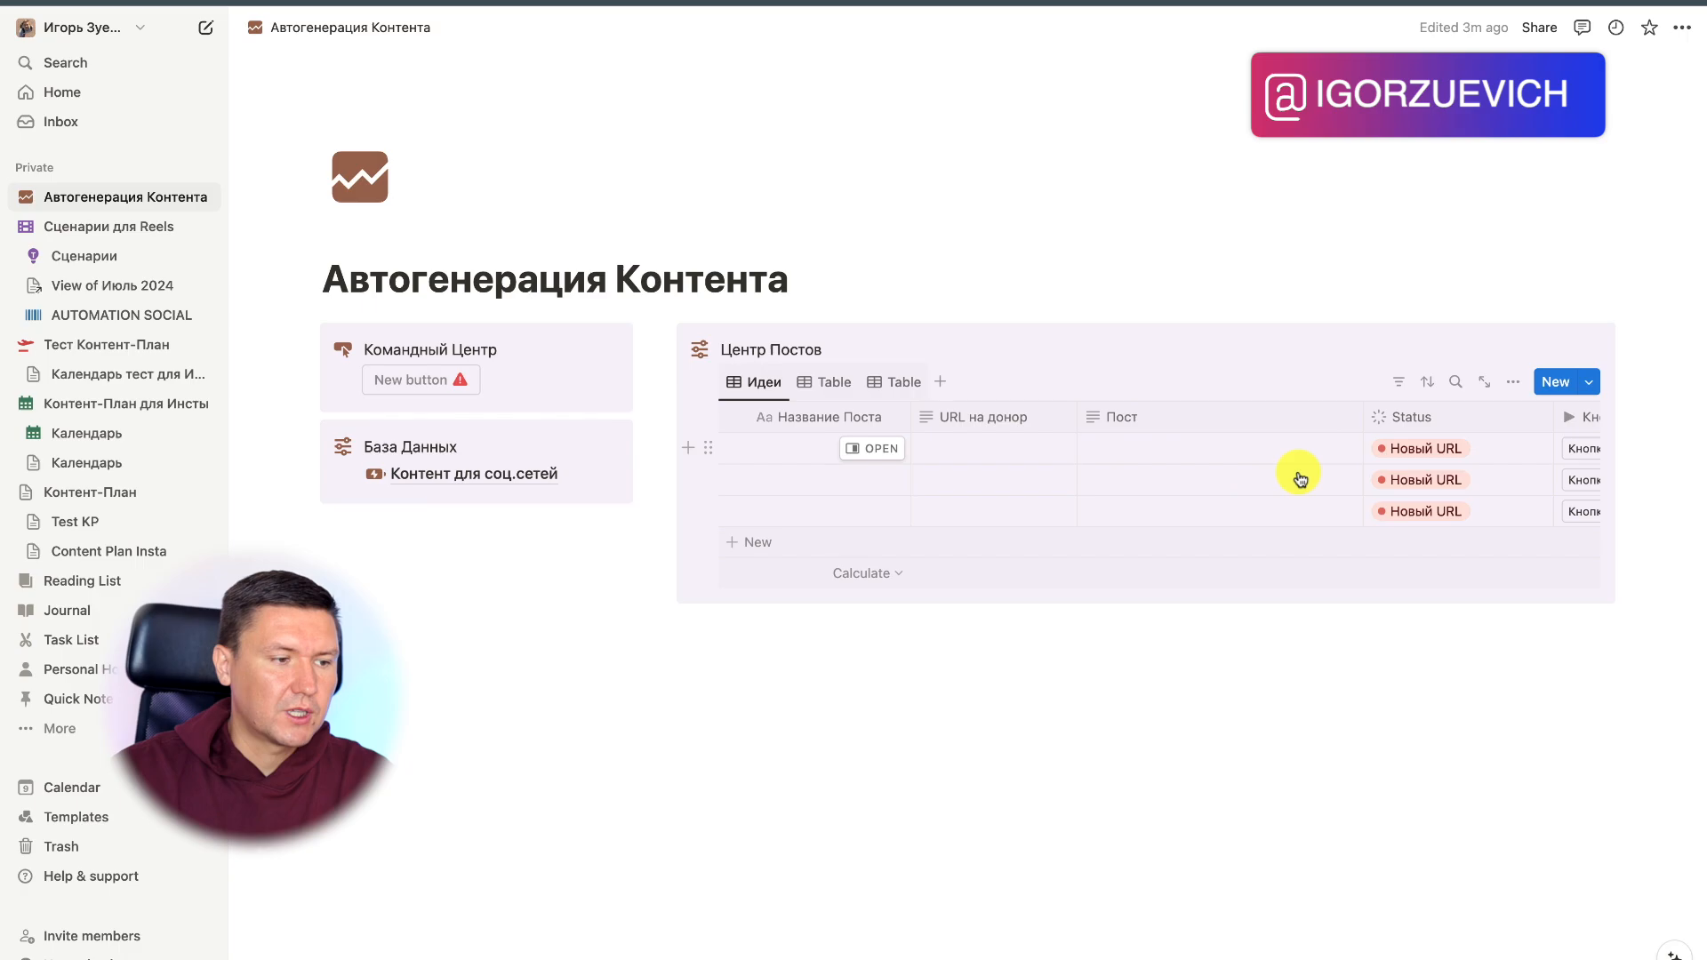
{"action": "left_click", "coordinate": [1403, 413]}
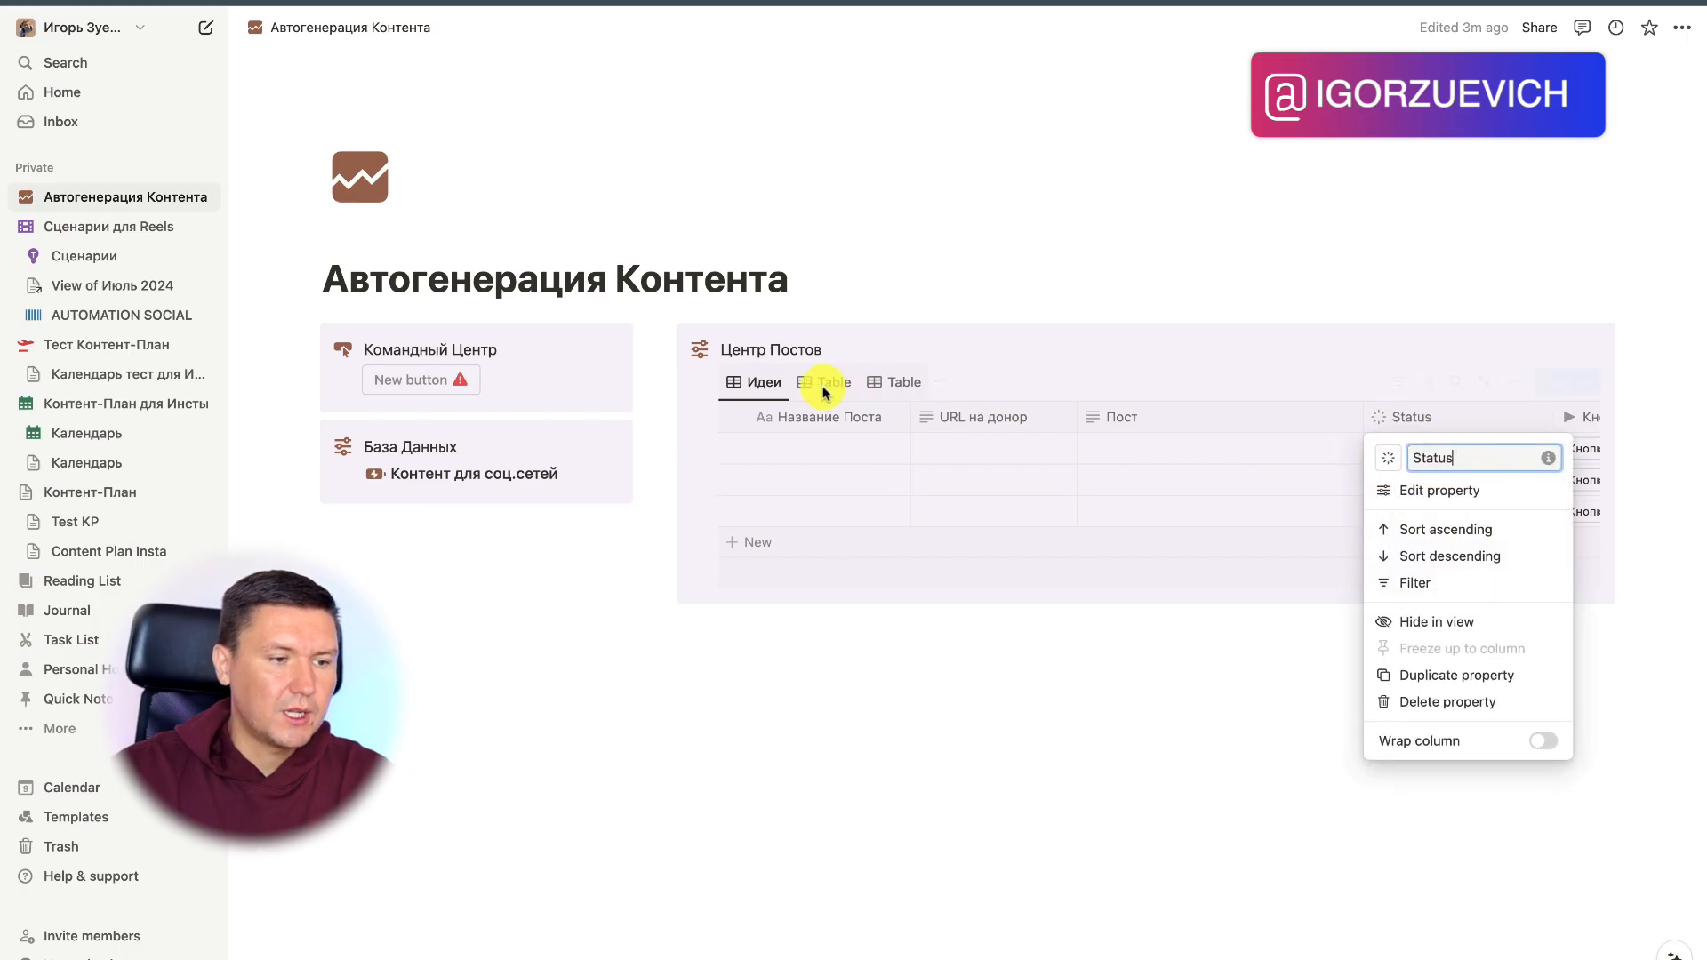
{"action": "left_click", "coordinate": [985, 363]}
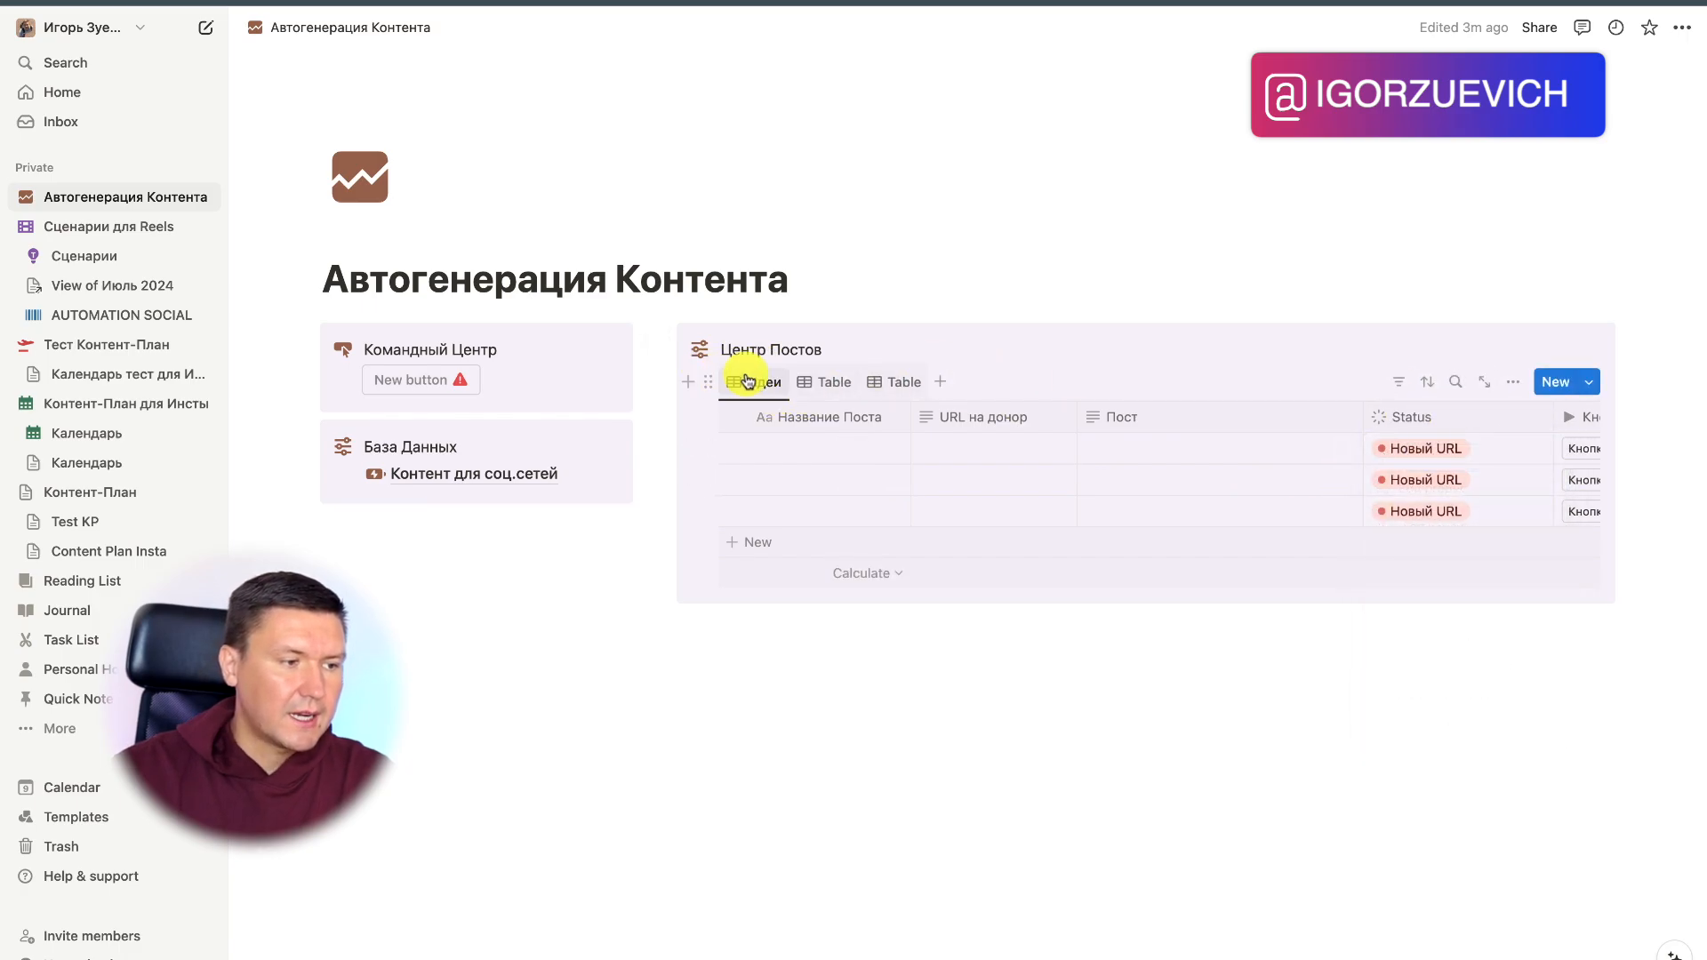
Step: In the Идеи view, hide Пост, Кнопка, Платформы and URL на картинку, and widen the Название Поста and URL на донор columns
{"action": "left_click", "coordinate": [758, 380]}
{"action": "left_click", "coordinate": [784, 444]}
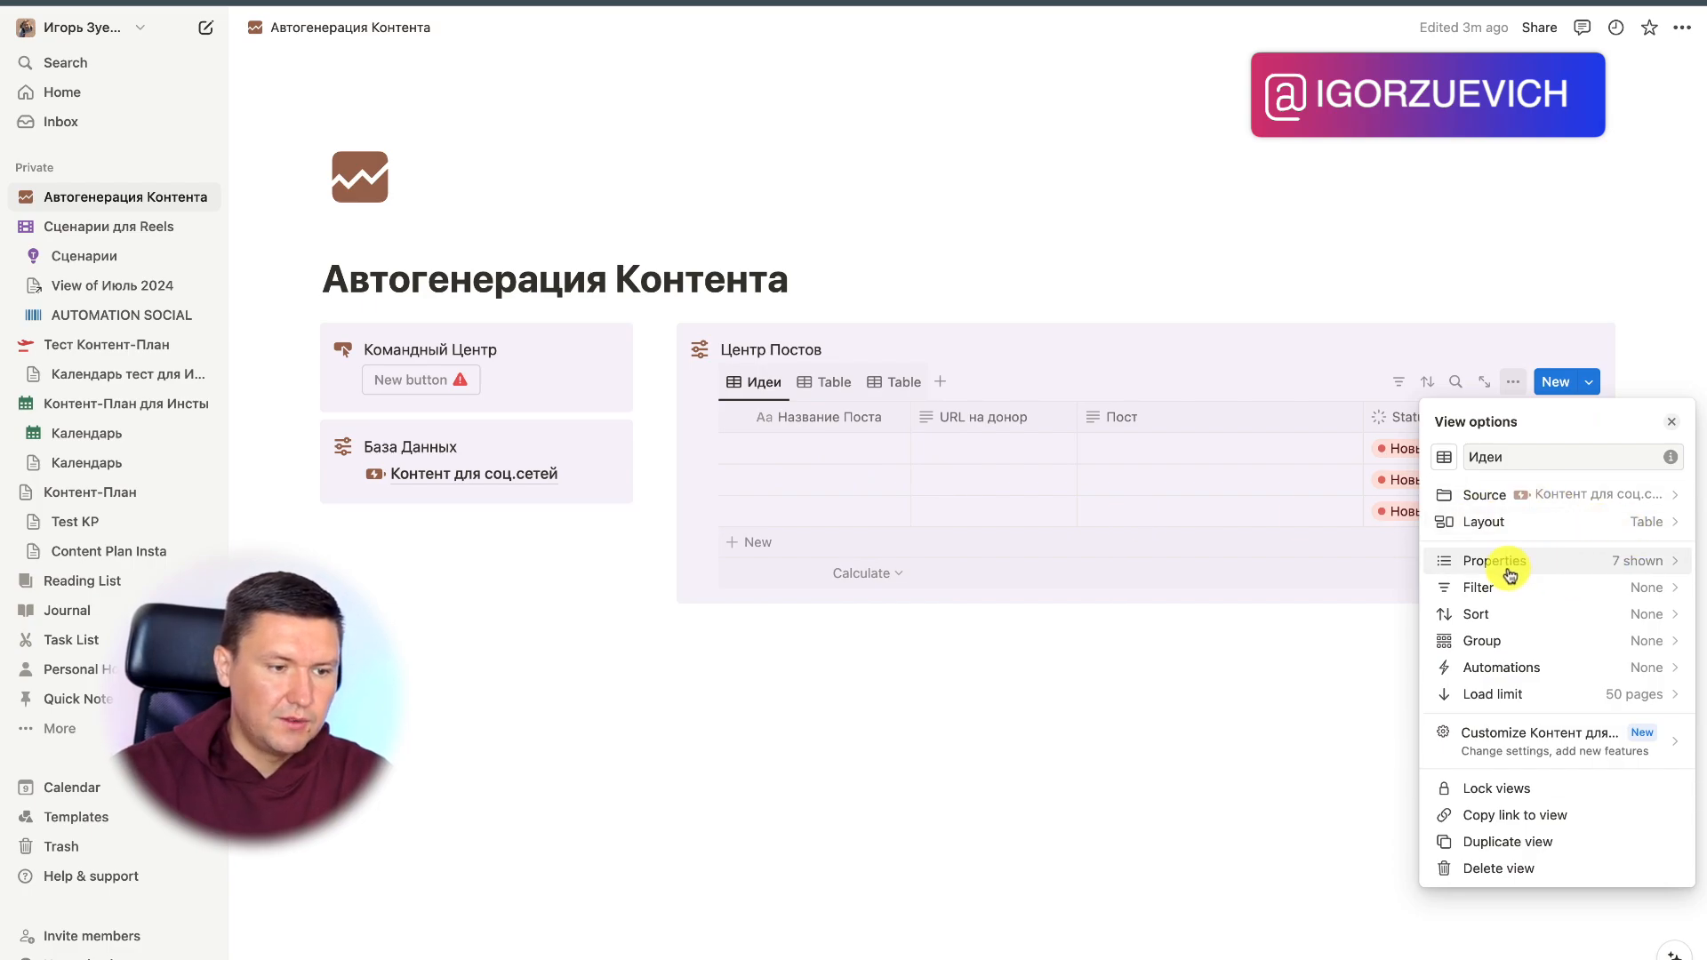
{"action": "left_click", "coordinate": [1545, 563]}
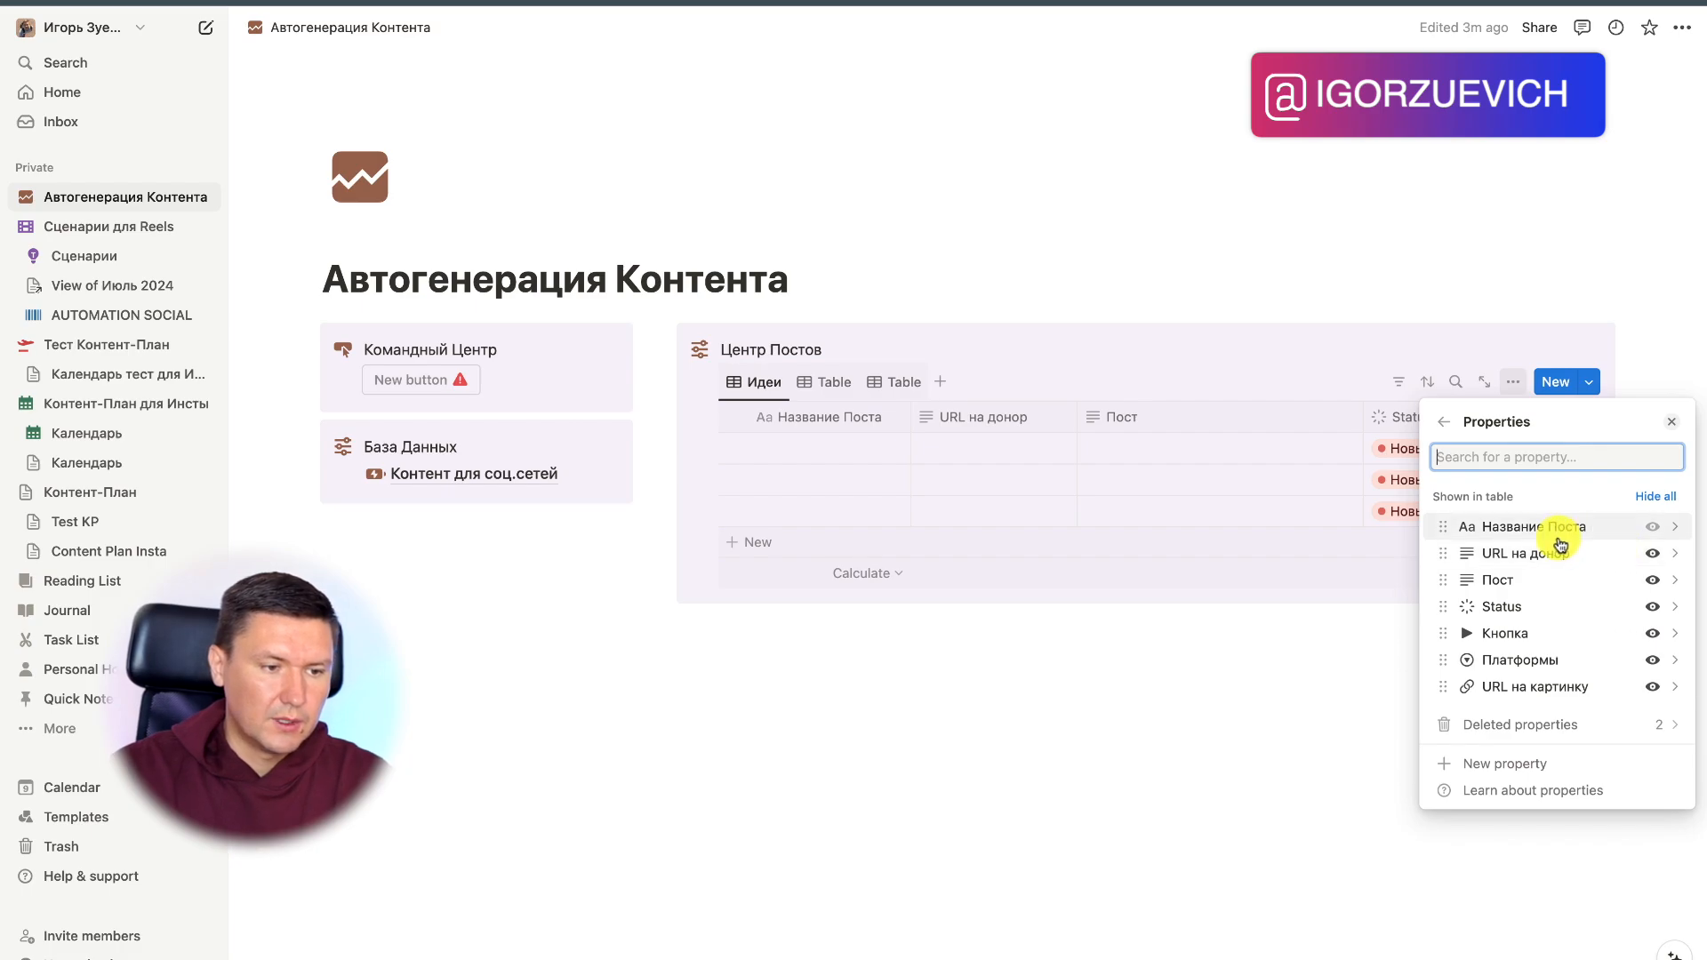
{"action": "left_click", "coordinate": [1653, 581]}
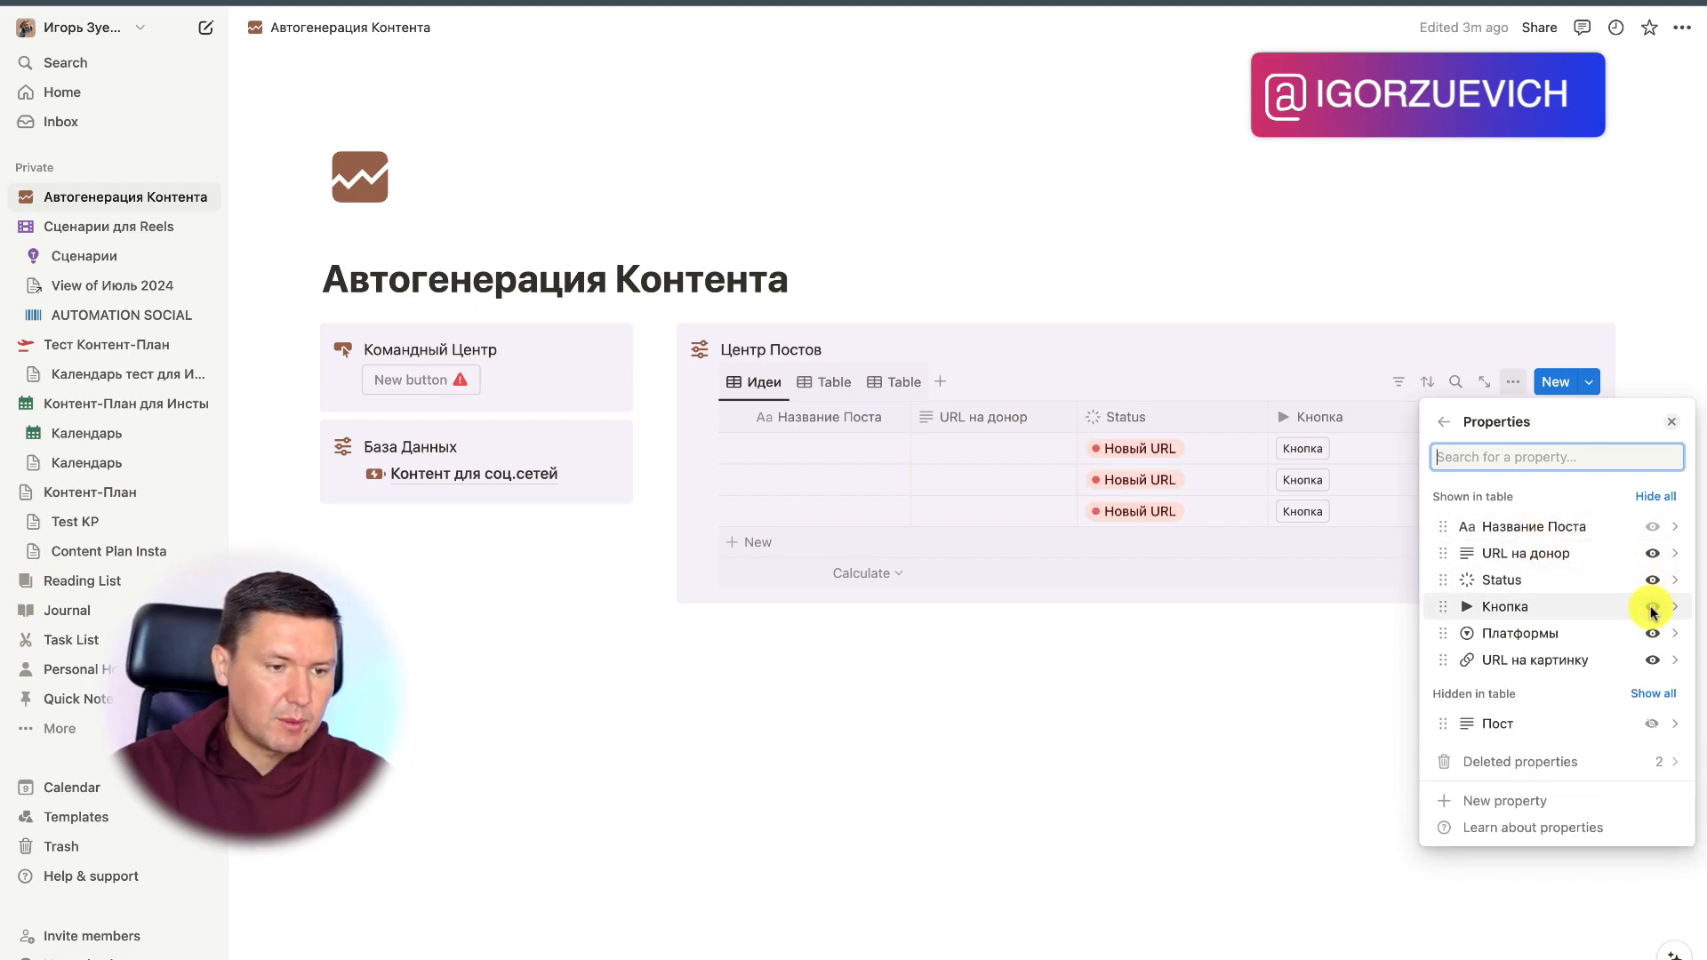
{"action": "left_click", "coordinate": [1653, 609]}
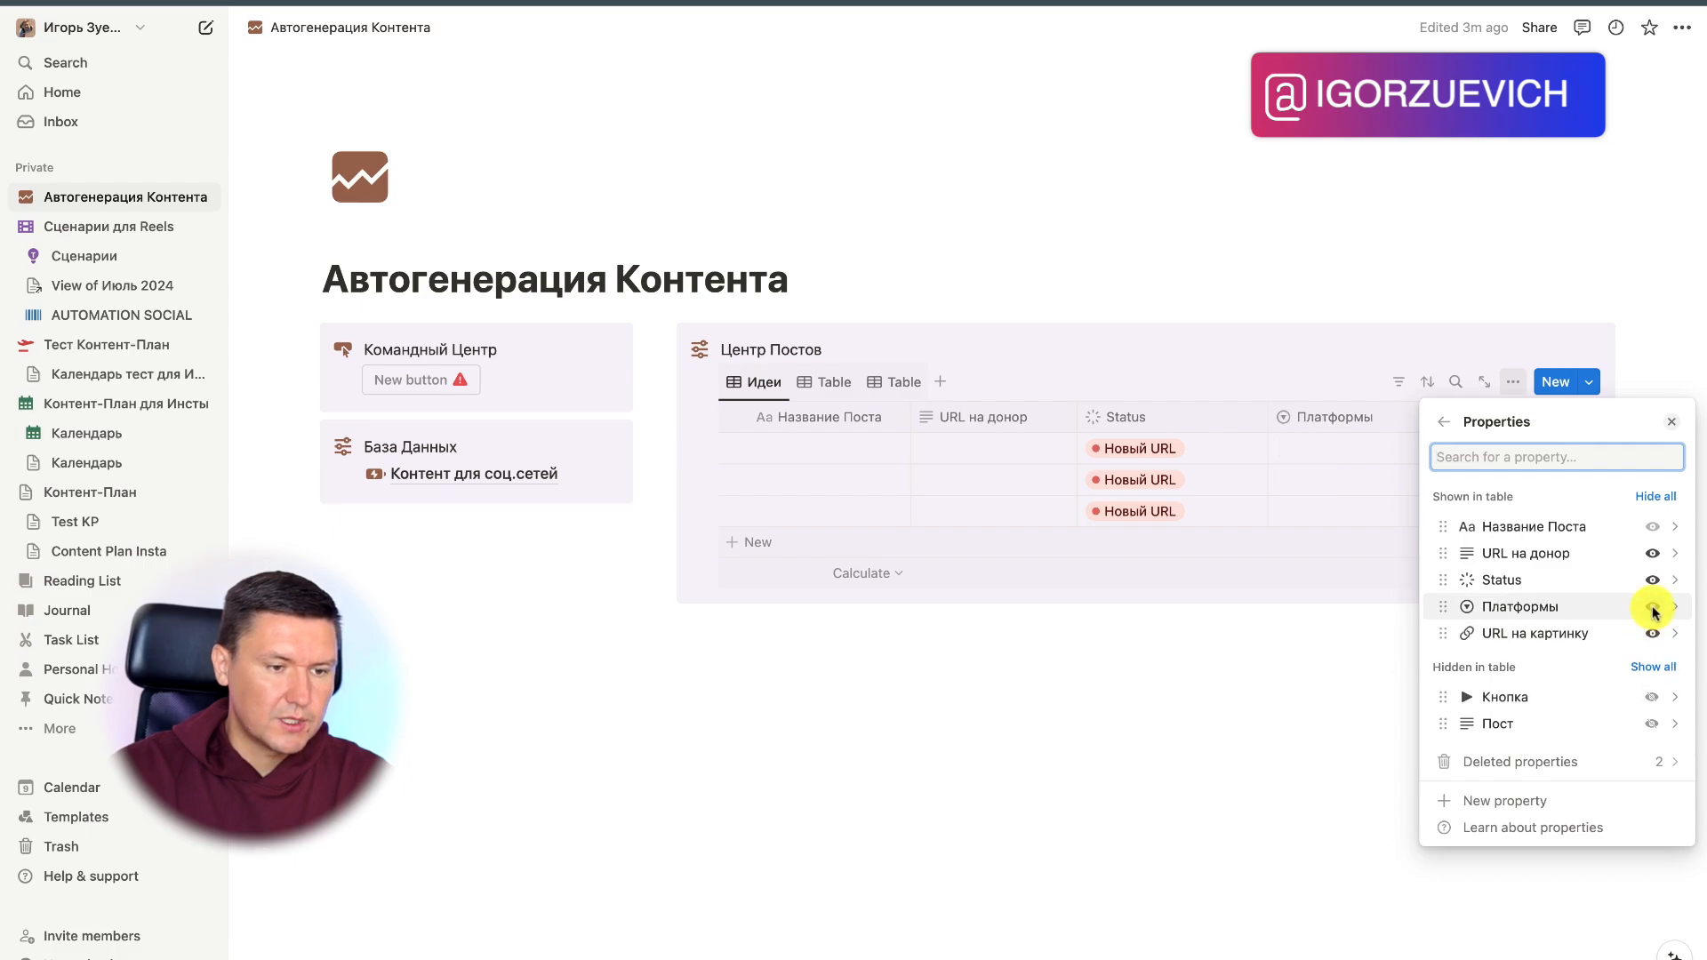
{"action": "left_click", "coordinate": [1653, 608]}
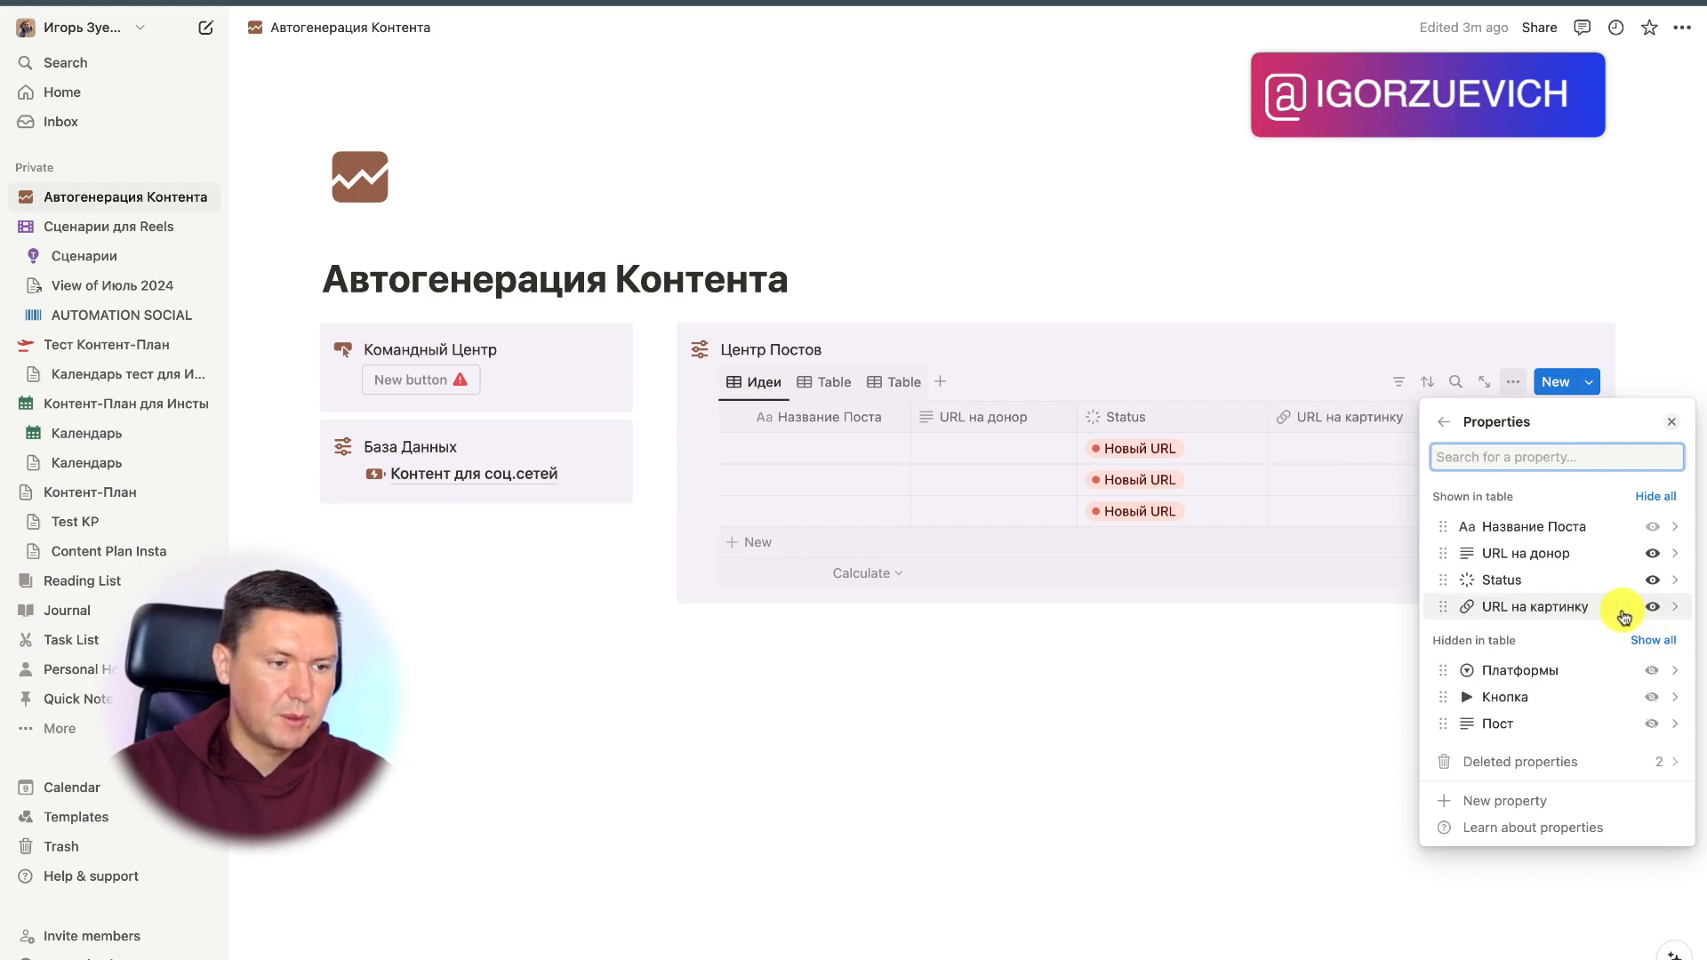
{"action": "left_click", "coordinate": [1650, 608]}
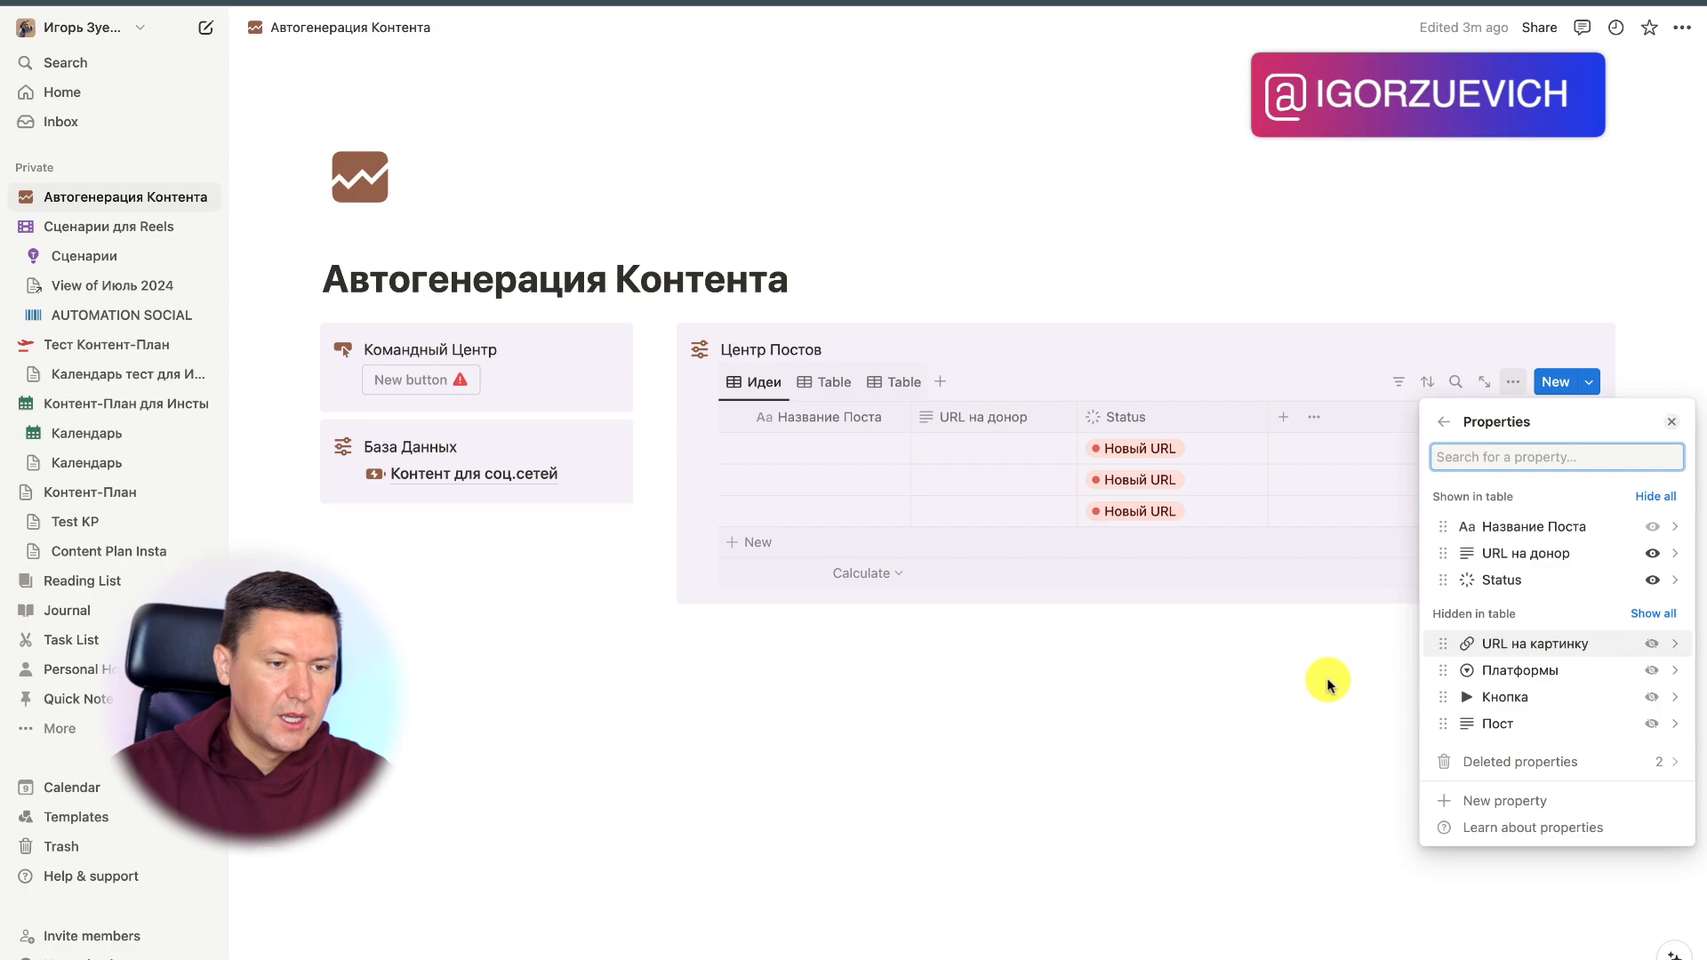
{"action": "left_click", "coordinate": [1275, 711]}
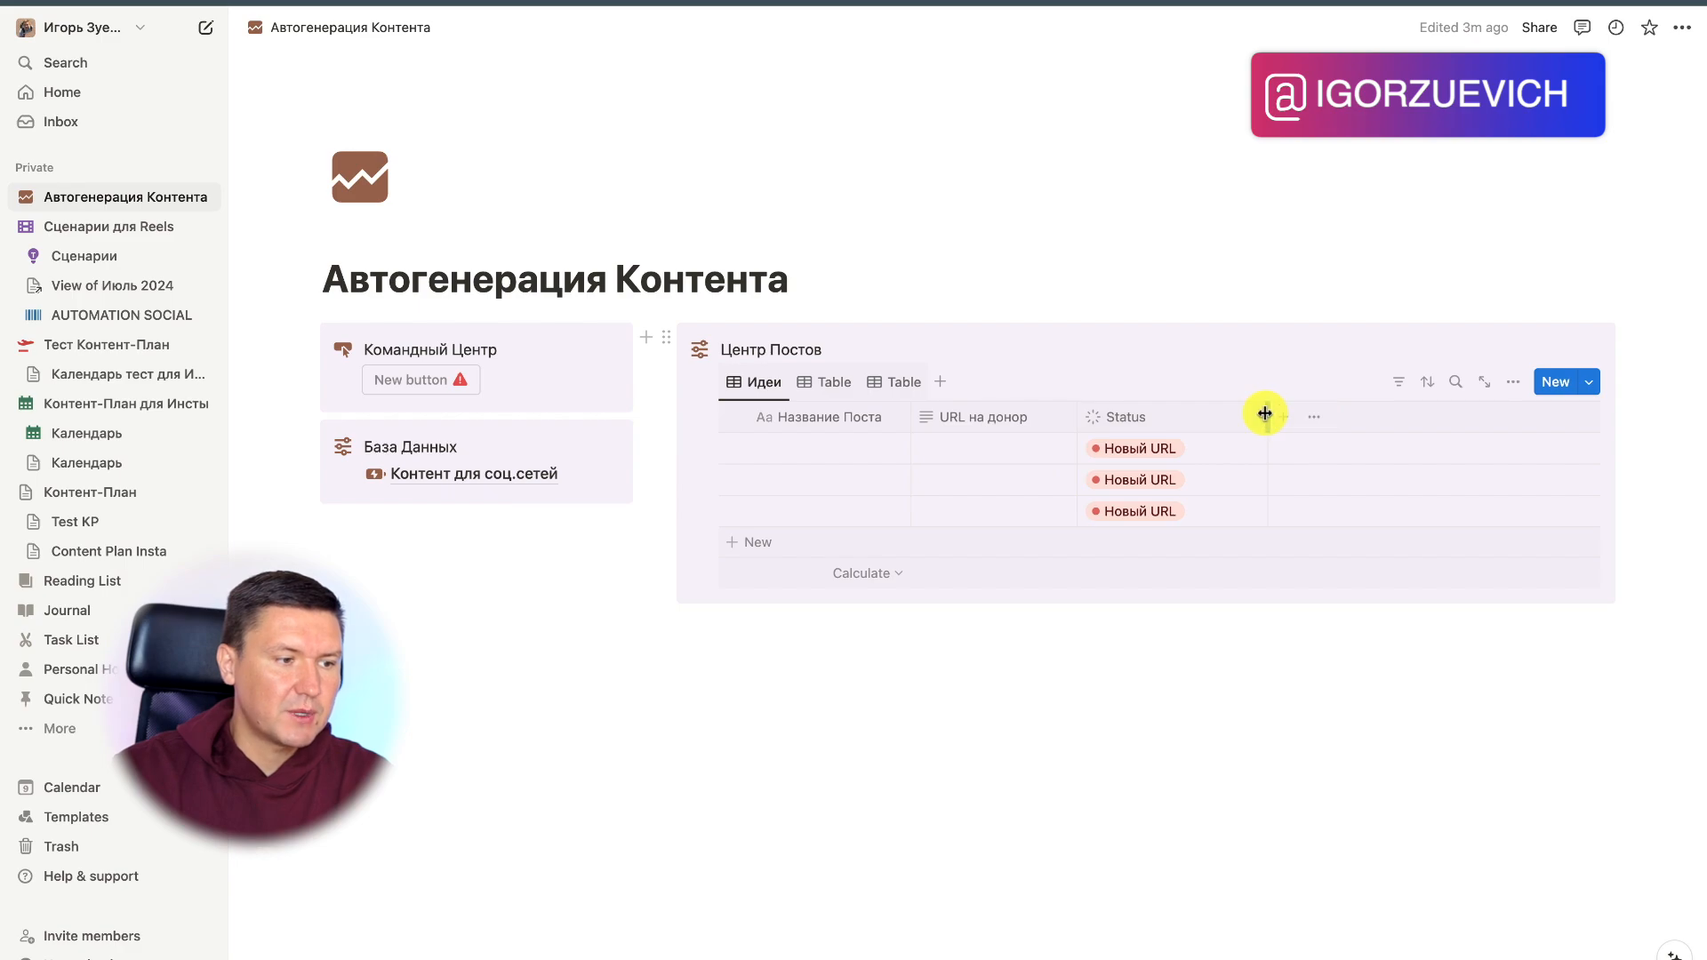
{"action": "left_click_drag", "start_coordinate": [1077, 416], "coordinate": [1155, 414]}
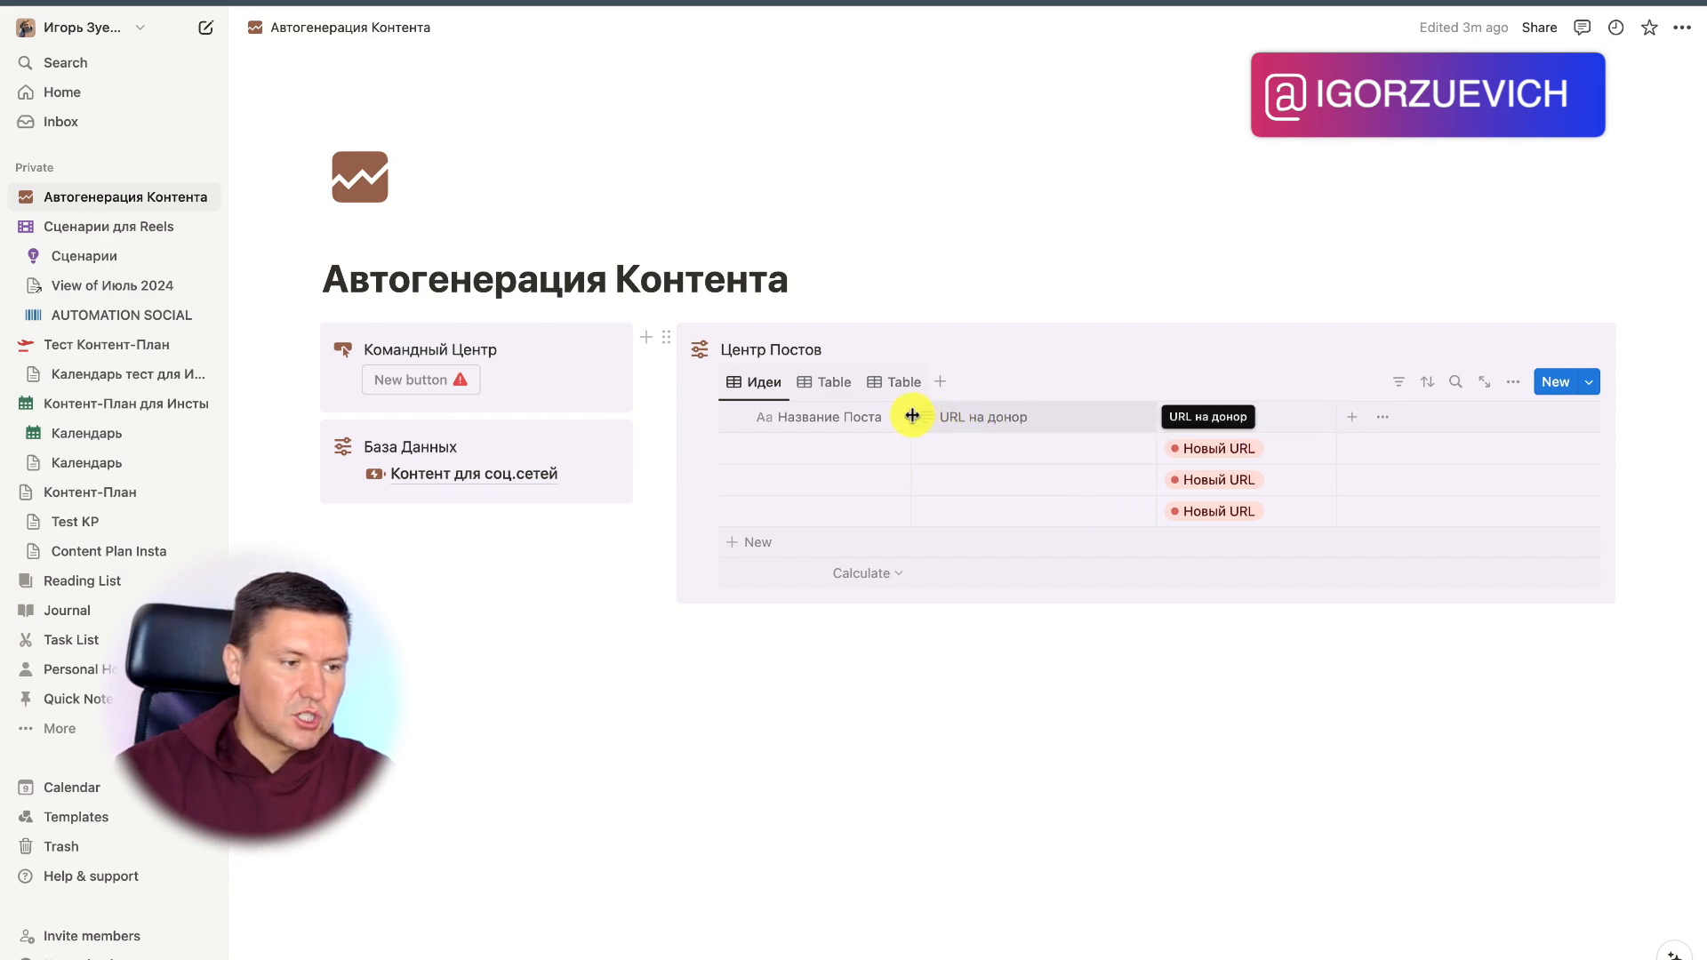
{"action": "left_click_drag", "start_coordinate": [909, 418], "coordinate": [985, 414]}
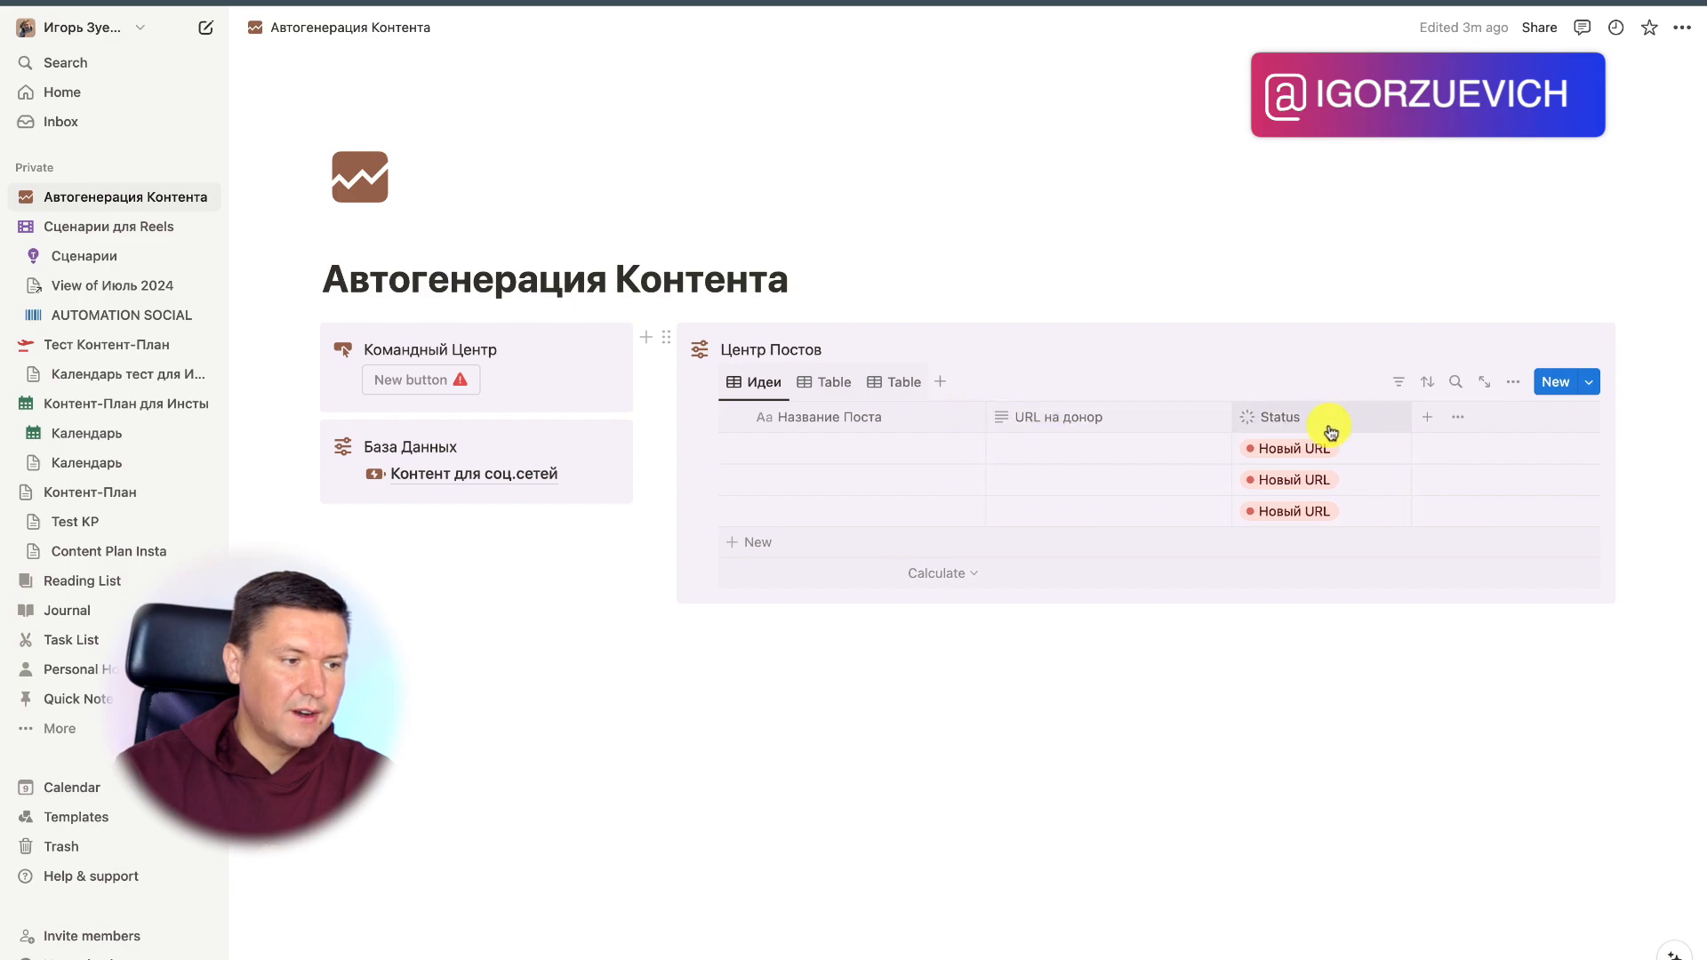
Step: Set the first row's Status to Опубликованный URL in the Идеи view
{"action": "left_click", "coordinate": [1318, 449]}
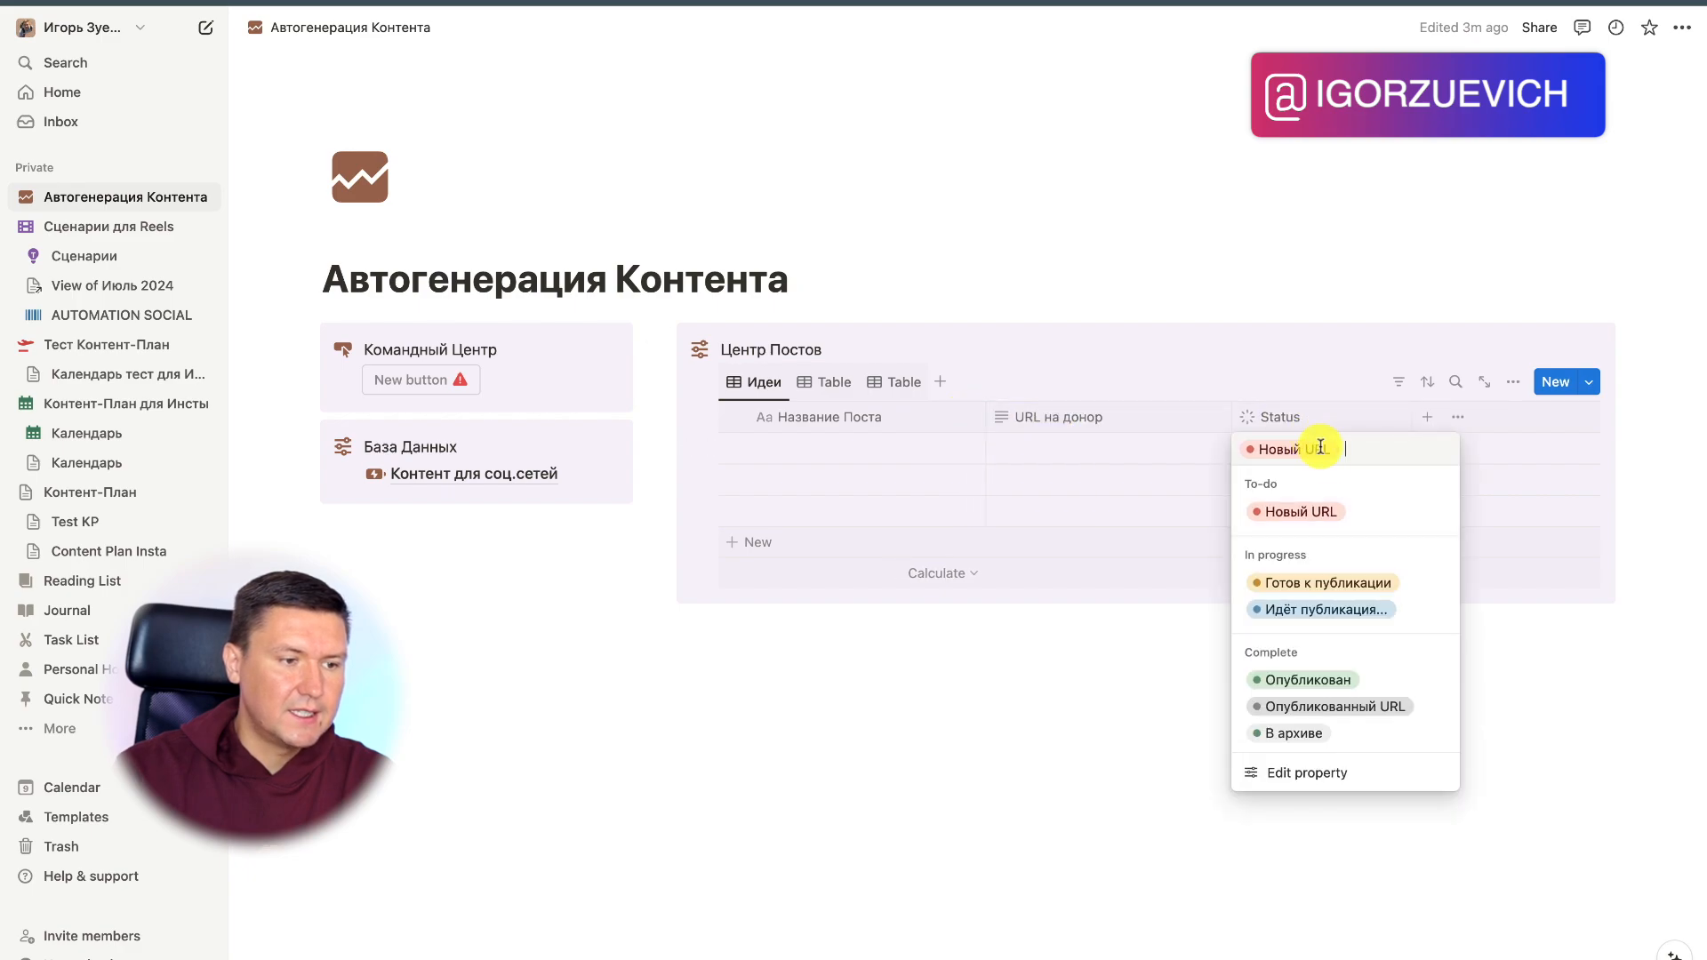
{"action": "left_click", "coordinate": [1383, 707]}
{"action": "left_click", "coordinate": [1453, 671]}
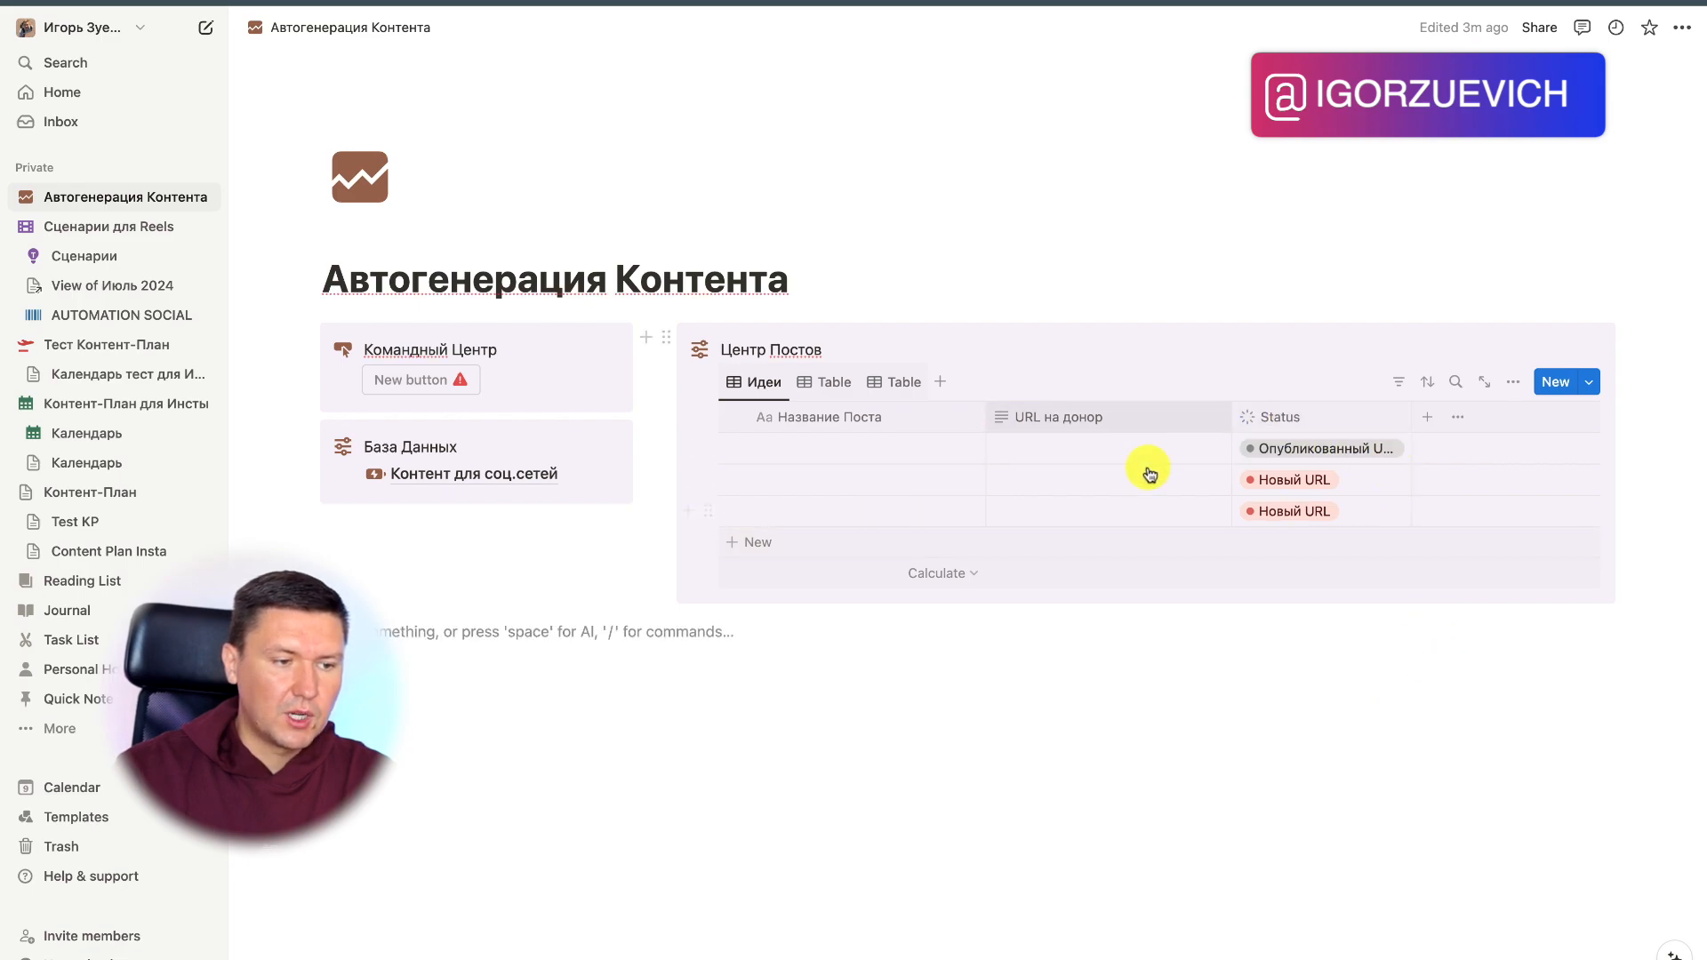
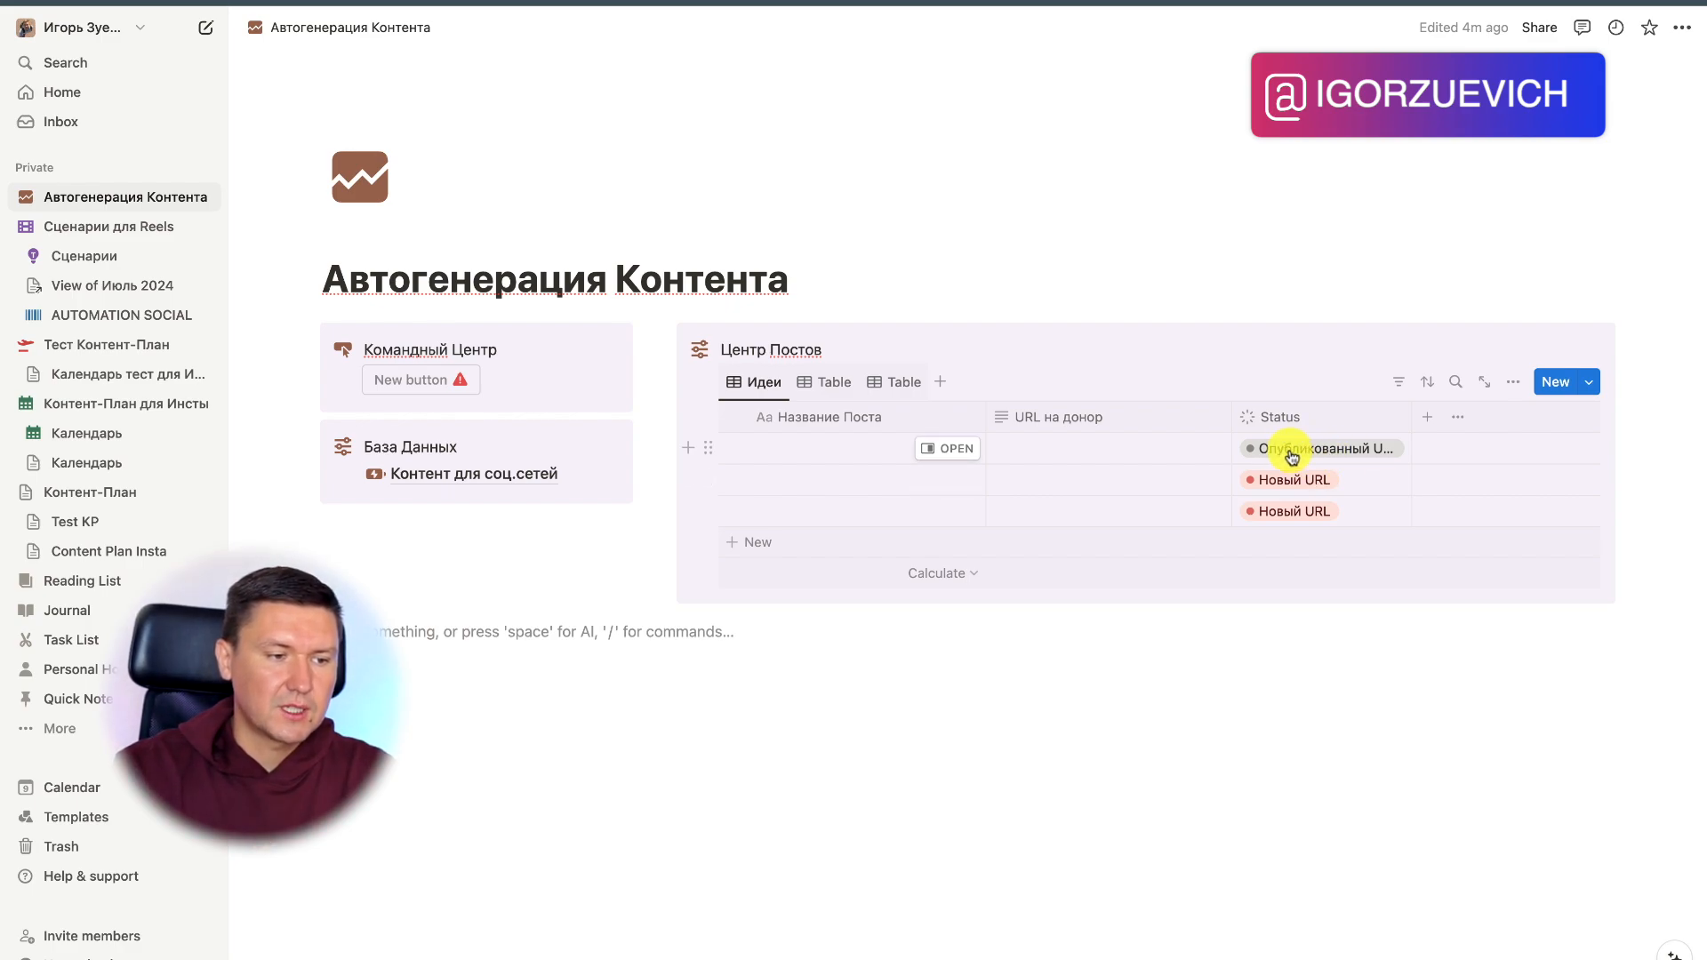
Step: Filter the Идеи view by Status to show only the To-do group
{"action": "left_click", "coordinate": [1396, 384]}
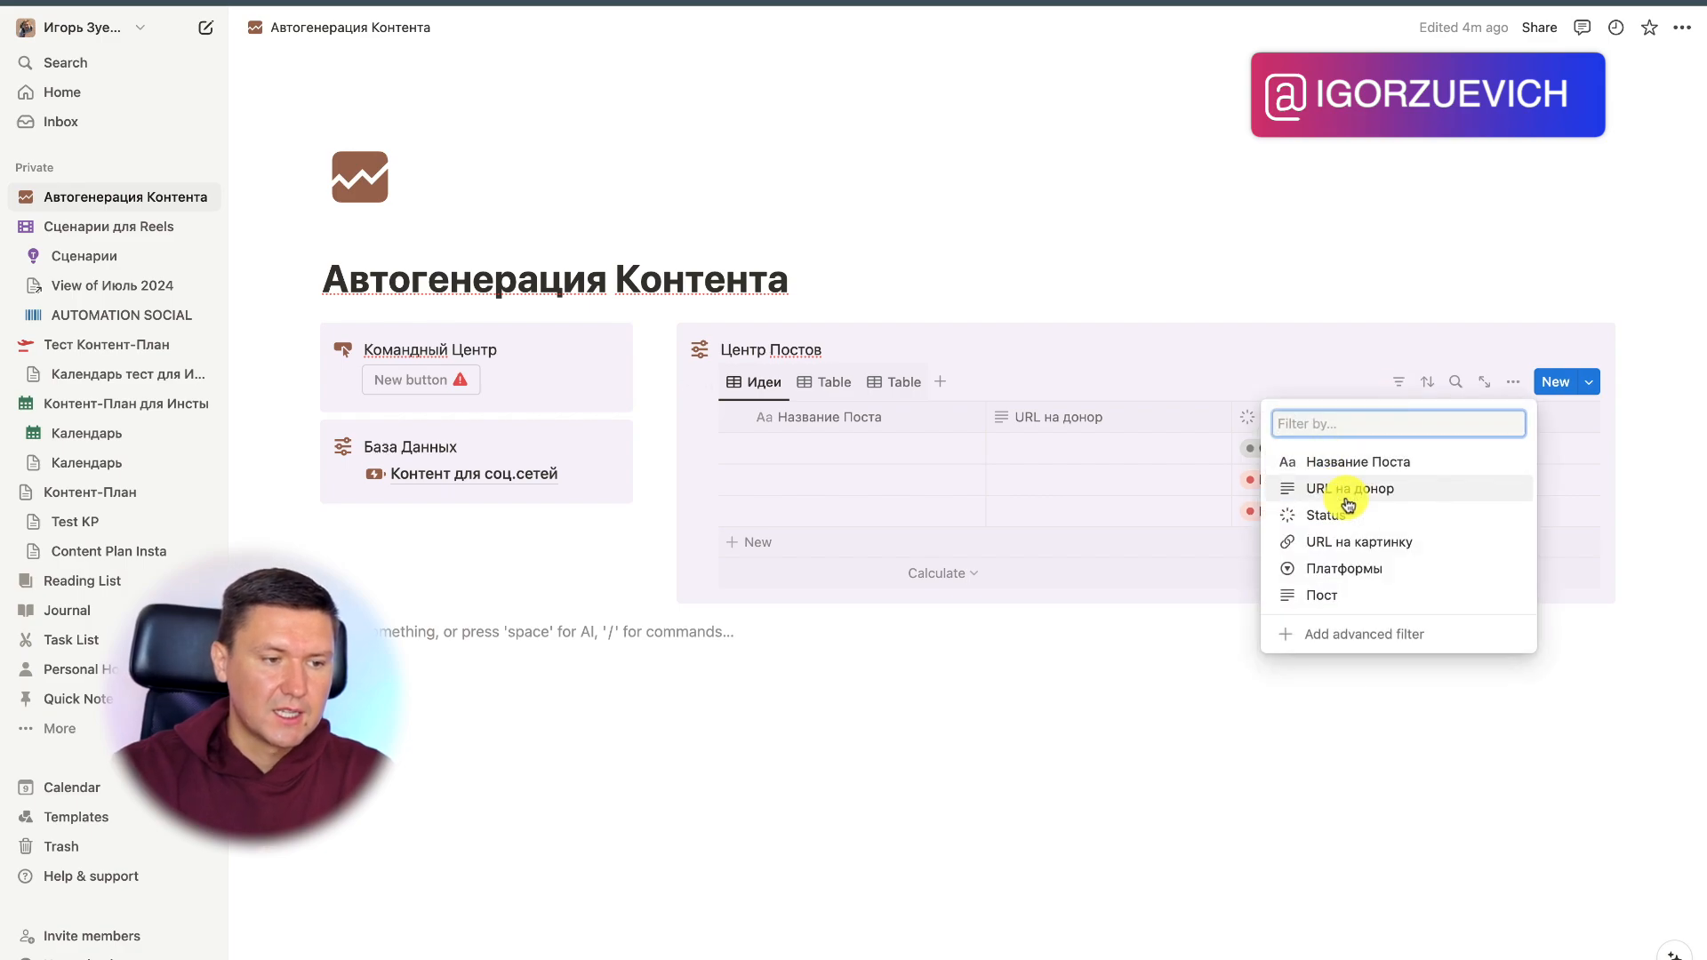
{"action": "left_click", "coordinate": [1371, 517]}
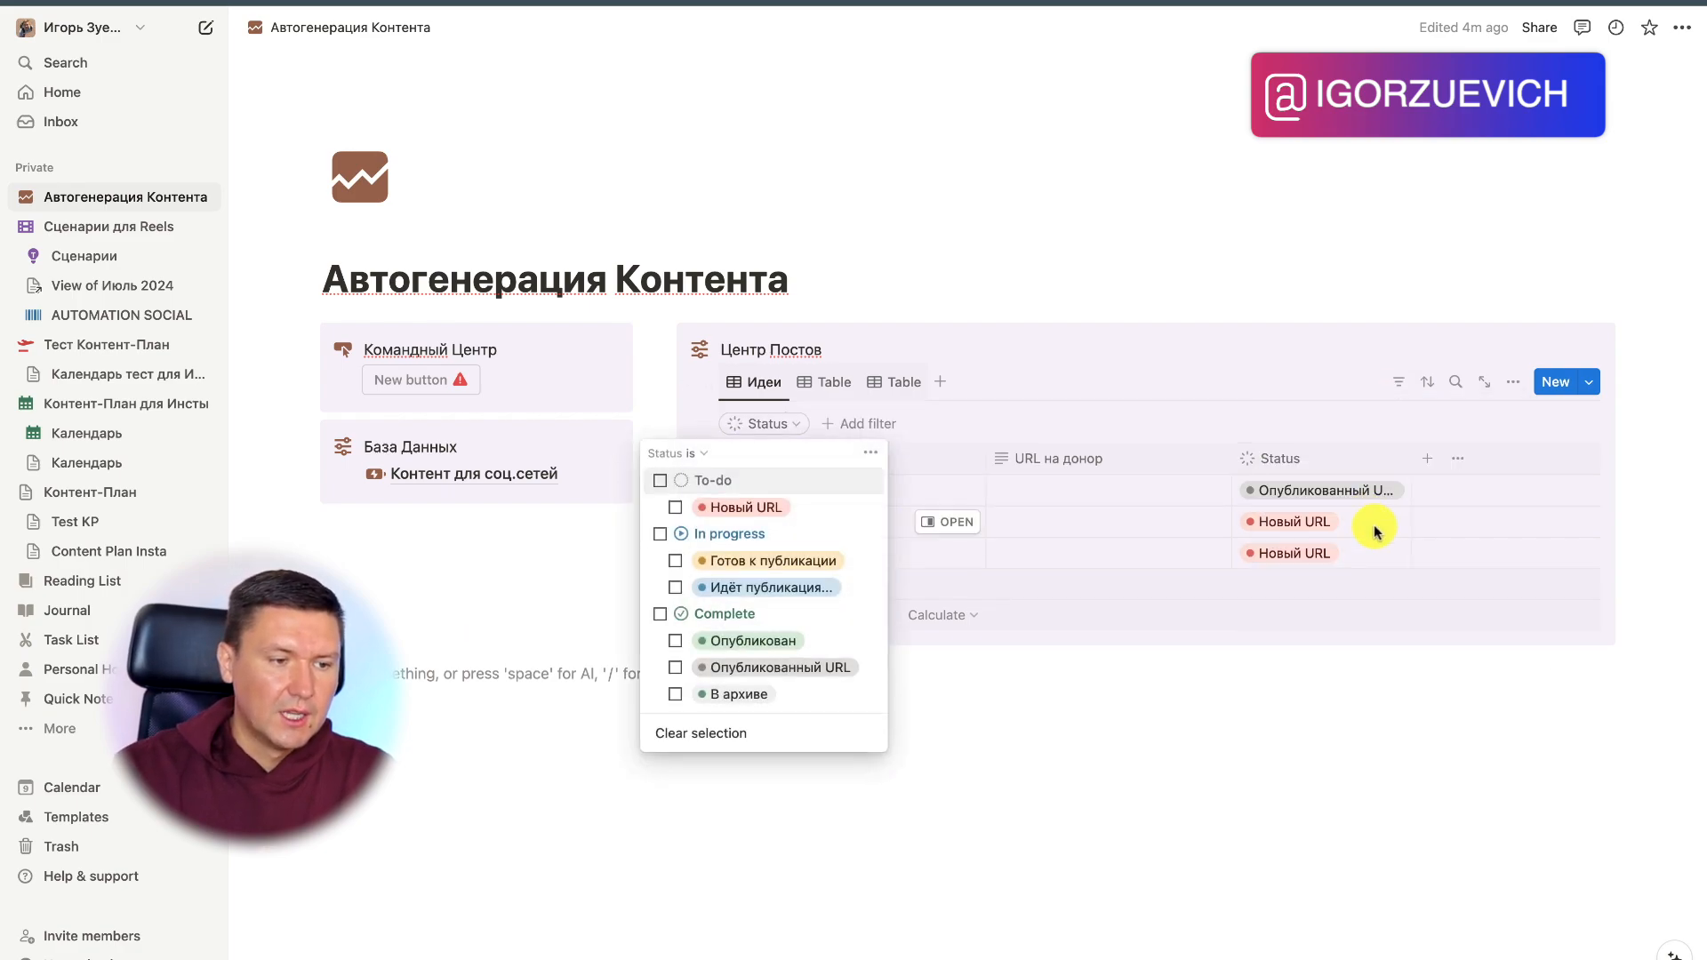
{"action": "left_click", "coordinate": [660, 480]}
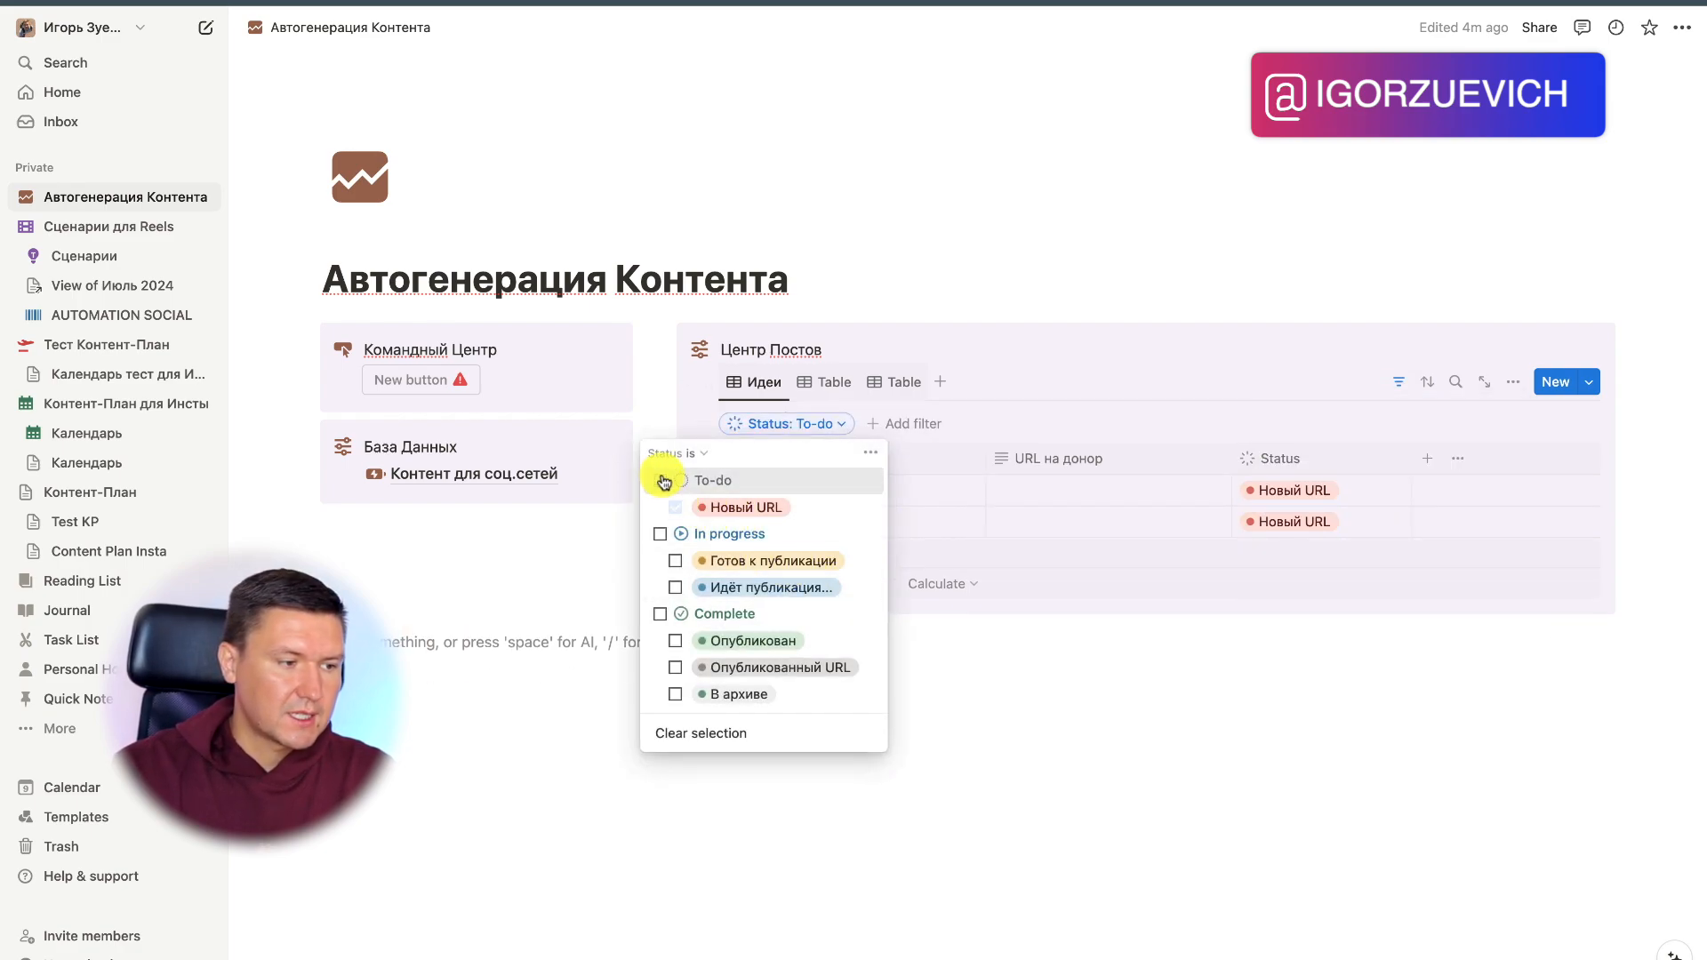
{"action": "left_click", "coordinate": [1255, 729]}
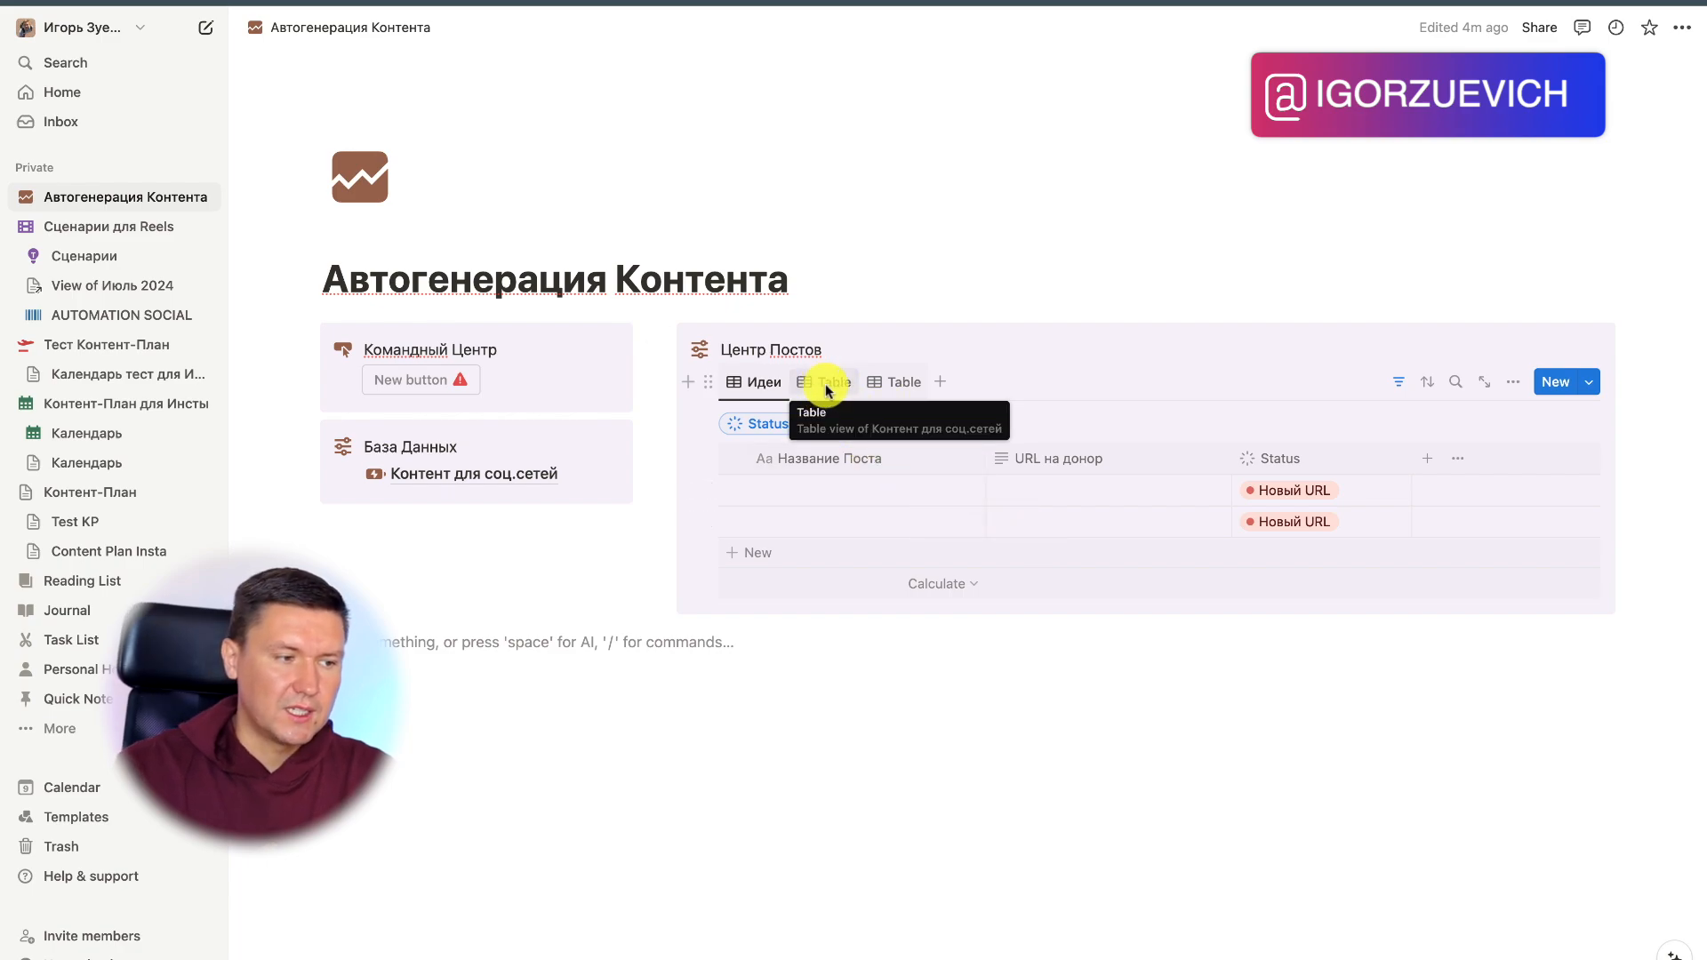
Step: Change the Идеи view's icon to a light bulb
{"action": "left_click", "coordinate": [766, 388]}
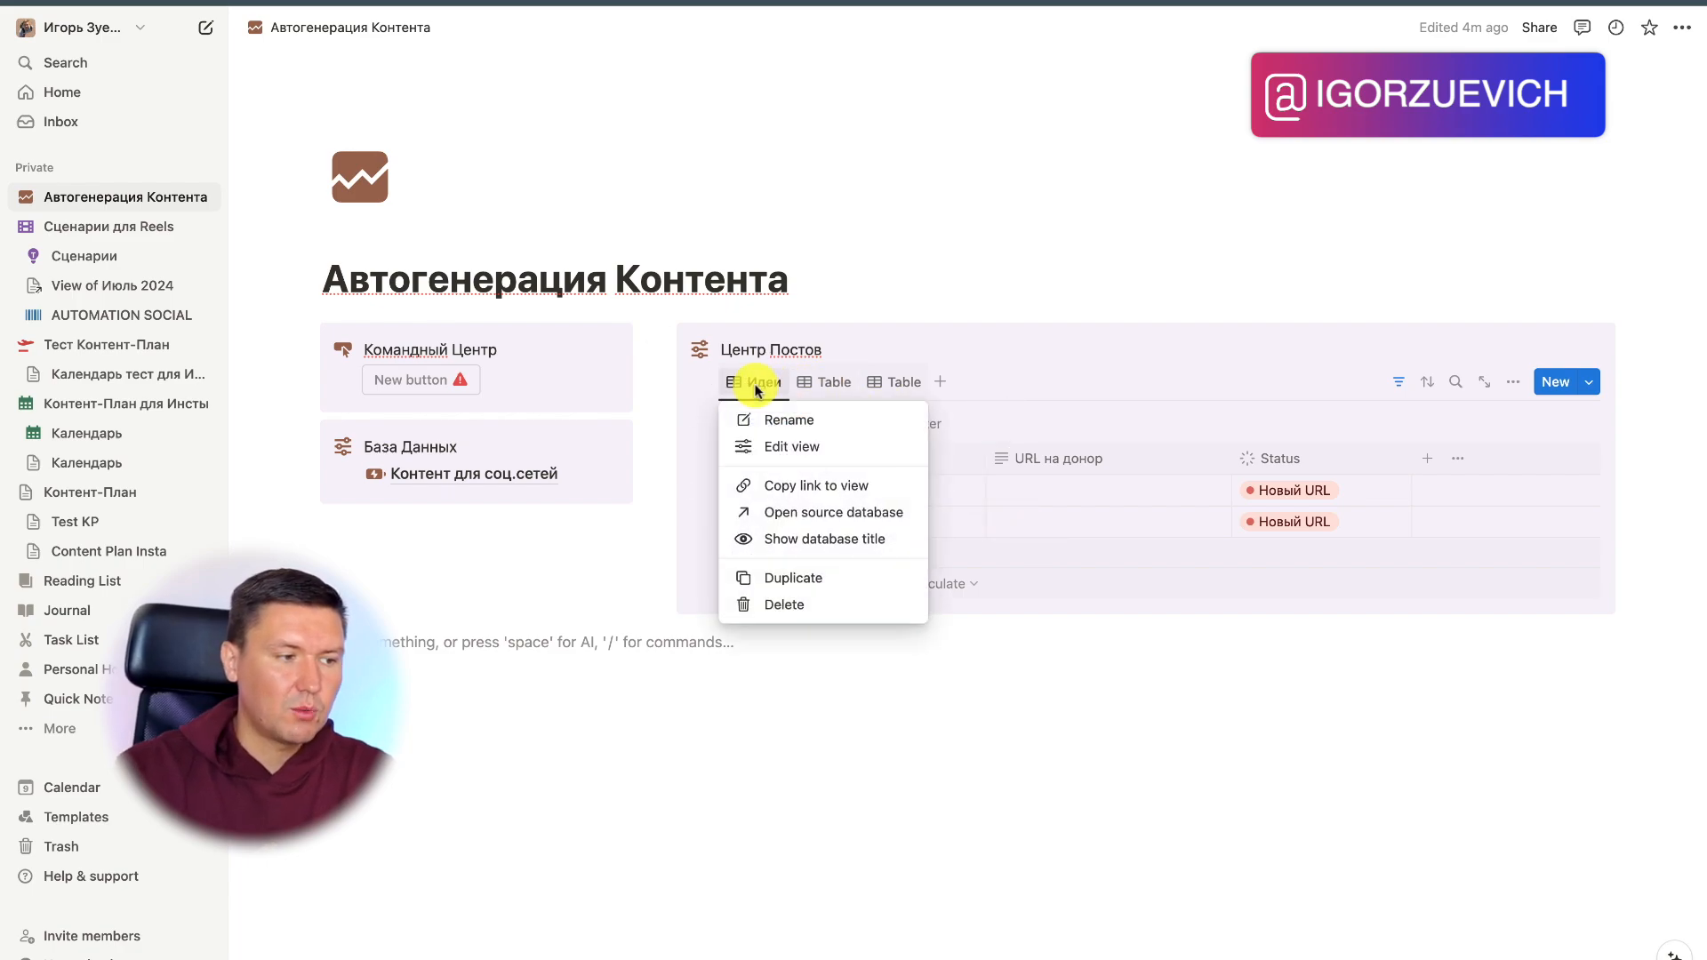
{"action": "left_click", "coordinate": [784, 444]}
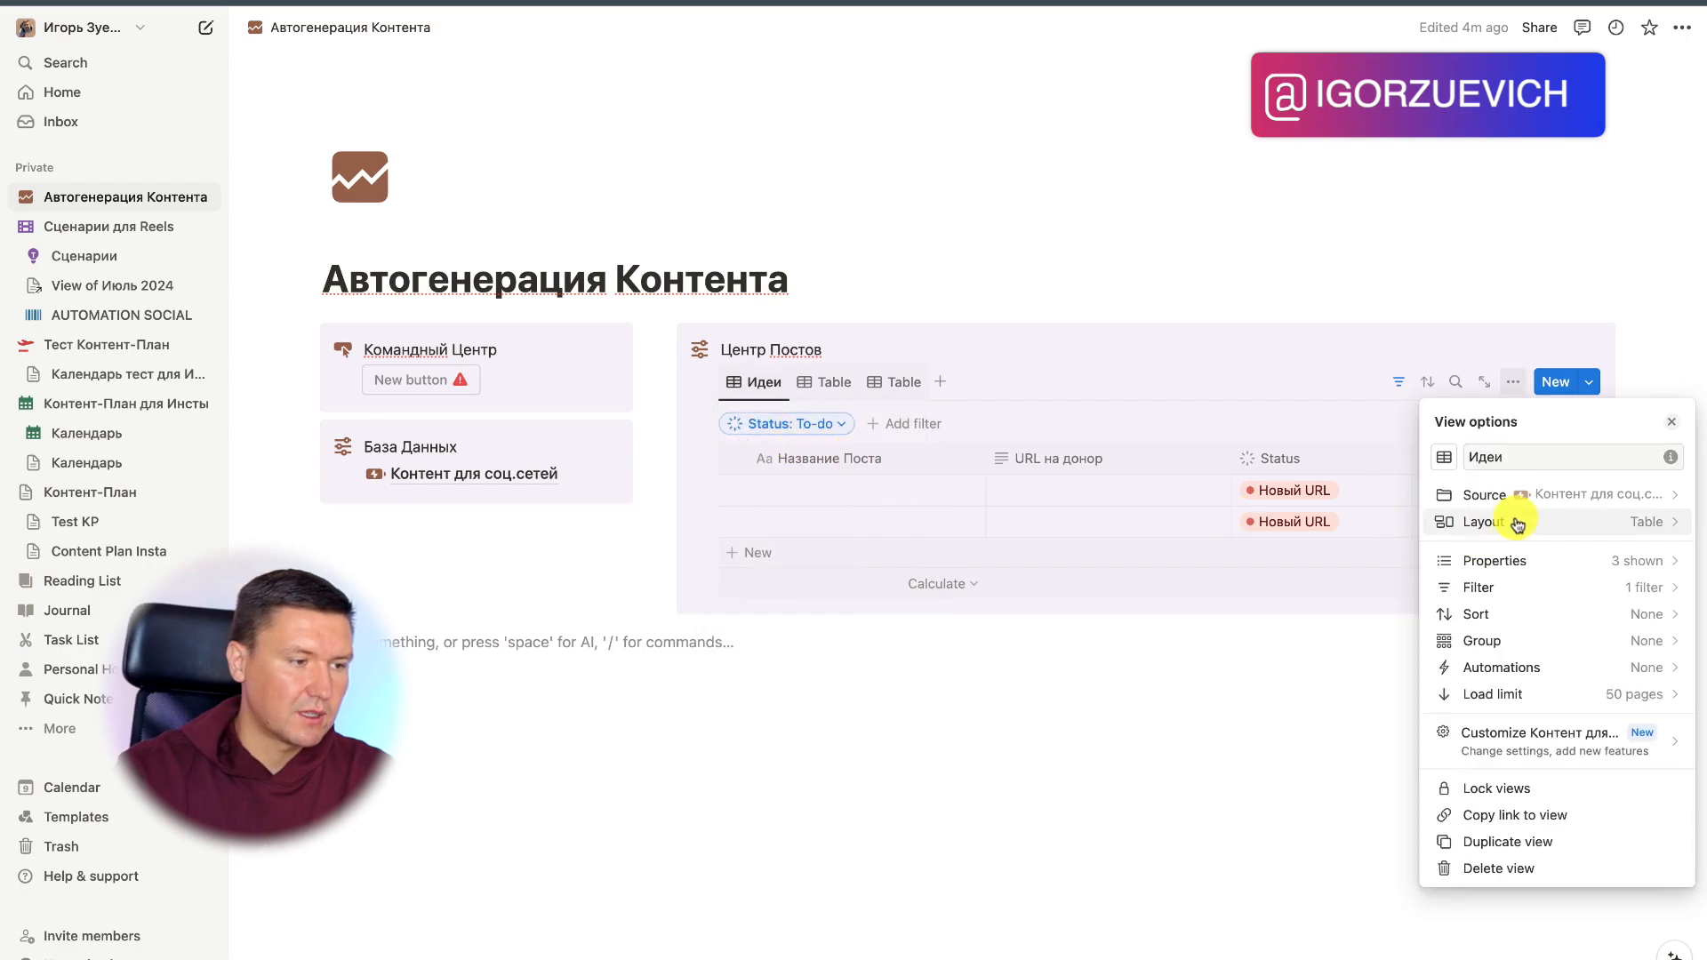
{"action": "left_click", "coordinate": [1442, 458]}
{"action": "left_click", "coordinate": [1338, 639]}
{"action": "left_click", "coordinate": [1108, 692]}
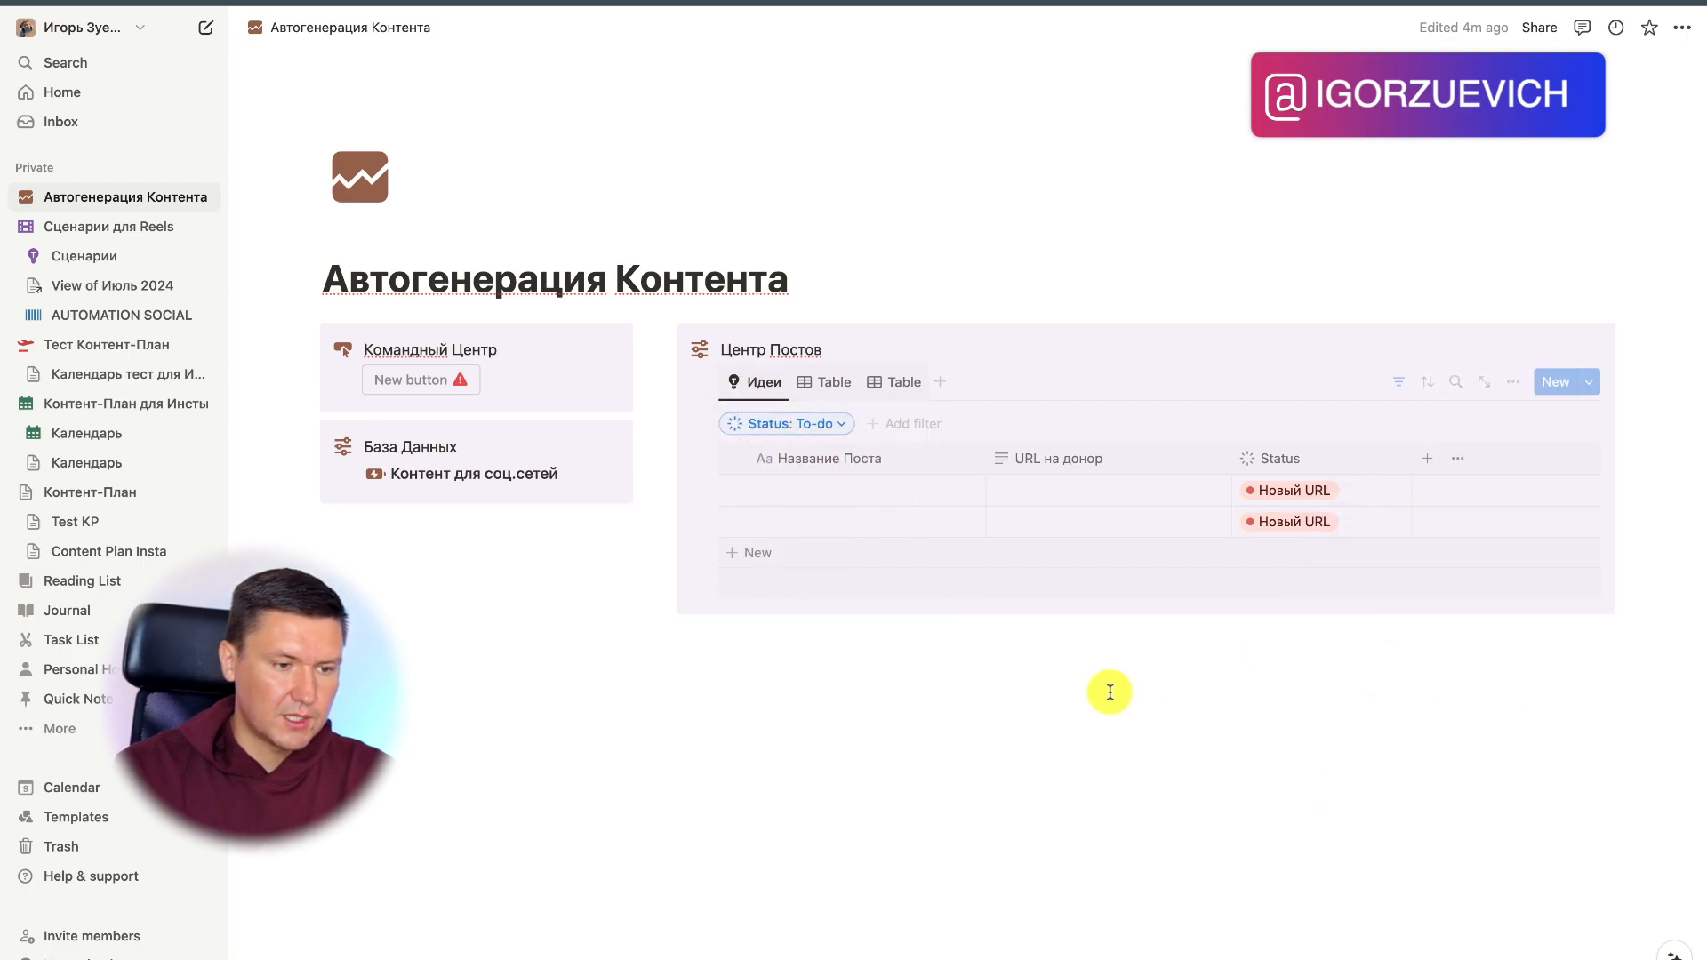
Step: In the second table view of the Центр Постов block, hide the URL на донор property
{"action": "left_click", "coordinate": [819, 388]}
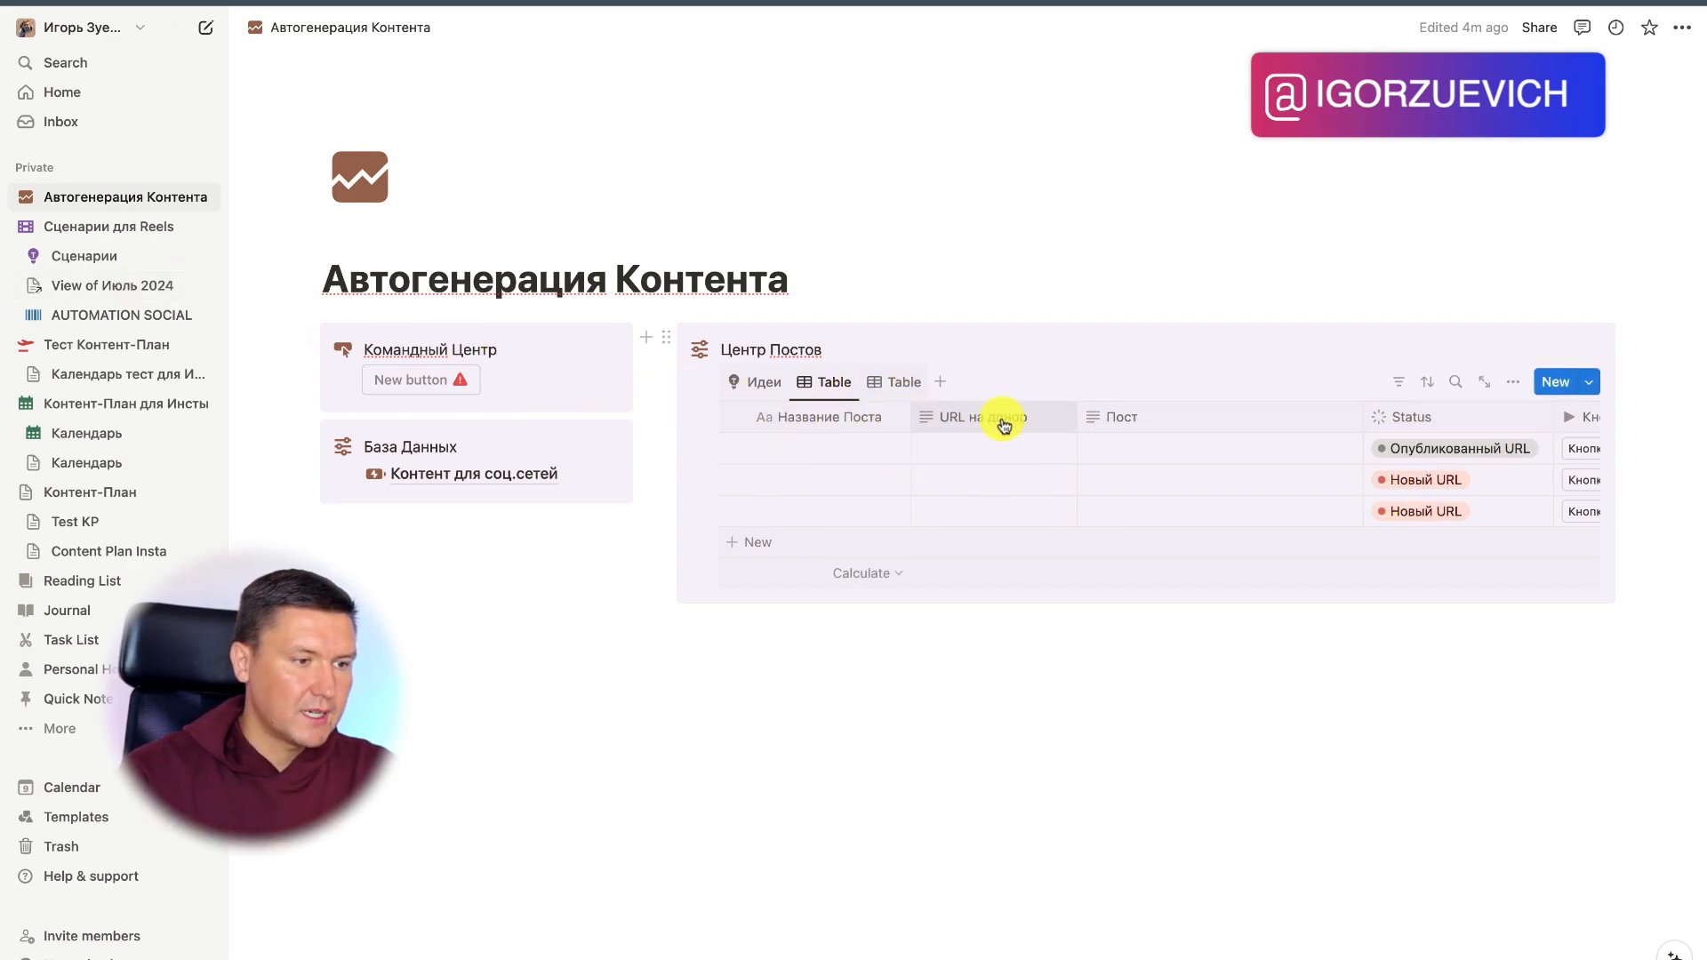
{"action": "left_click", "coordinate": [1516, 382]}
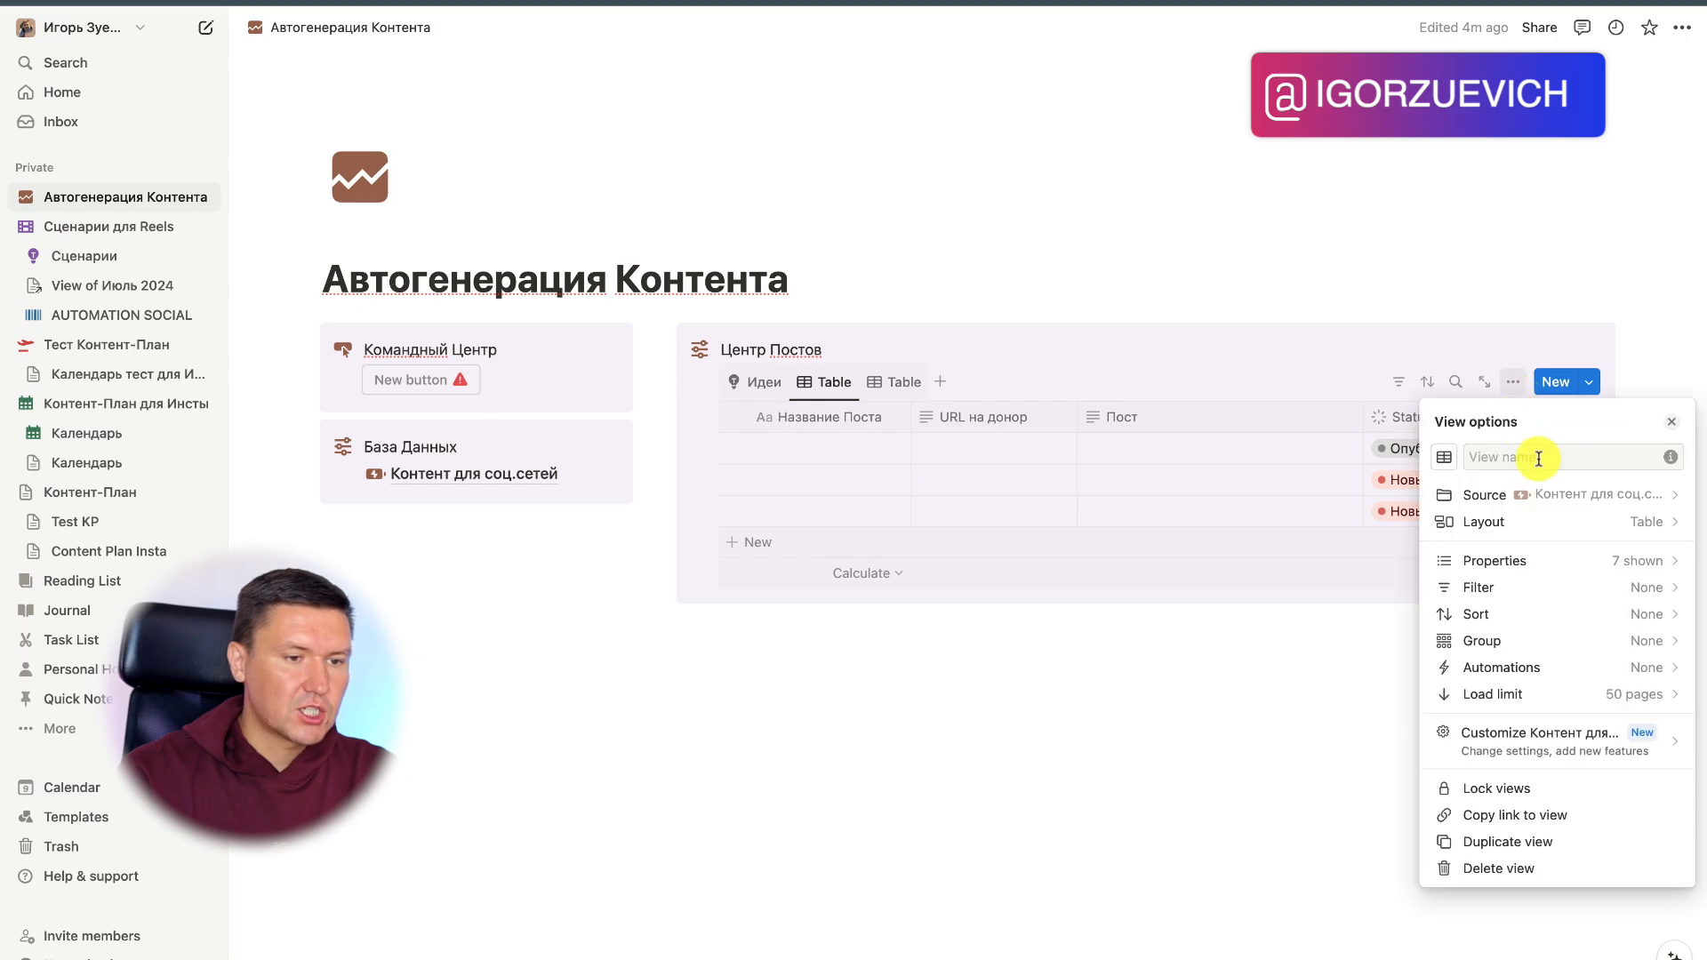
{"action": "left_click", "coordinate": [1538, 562]}
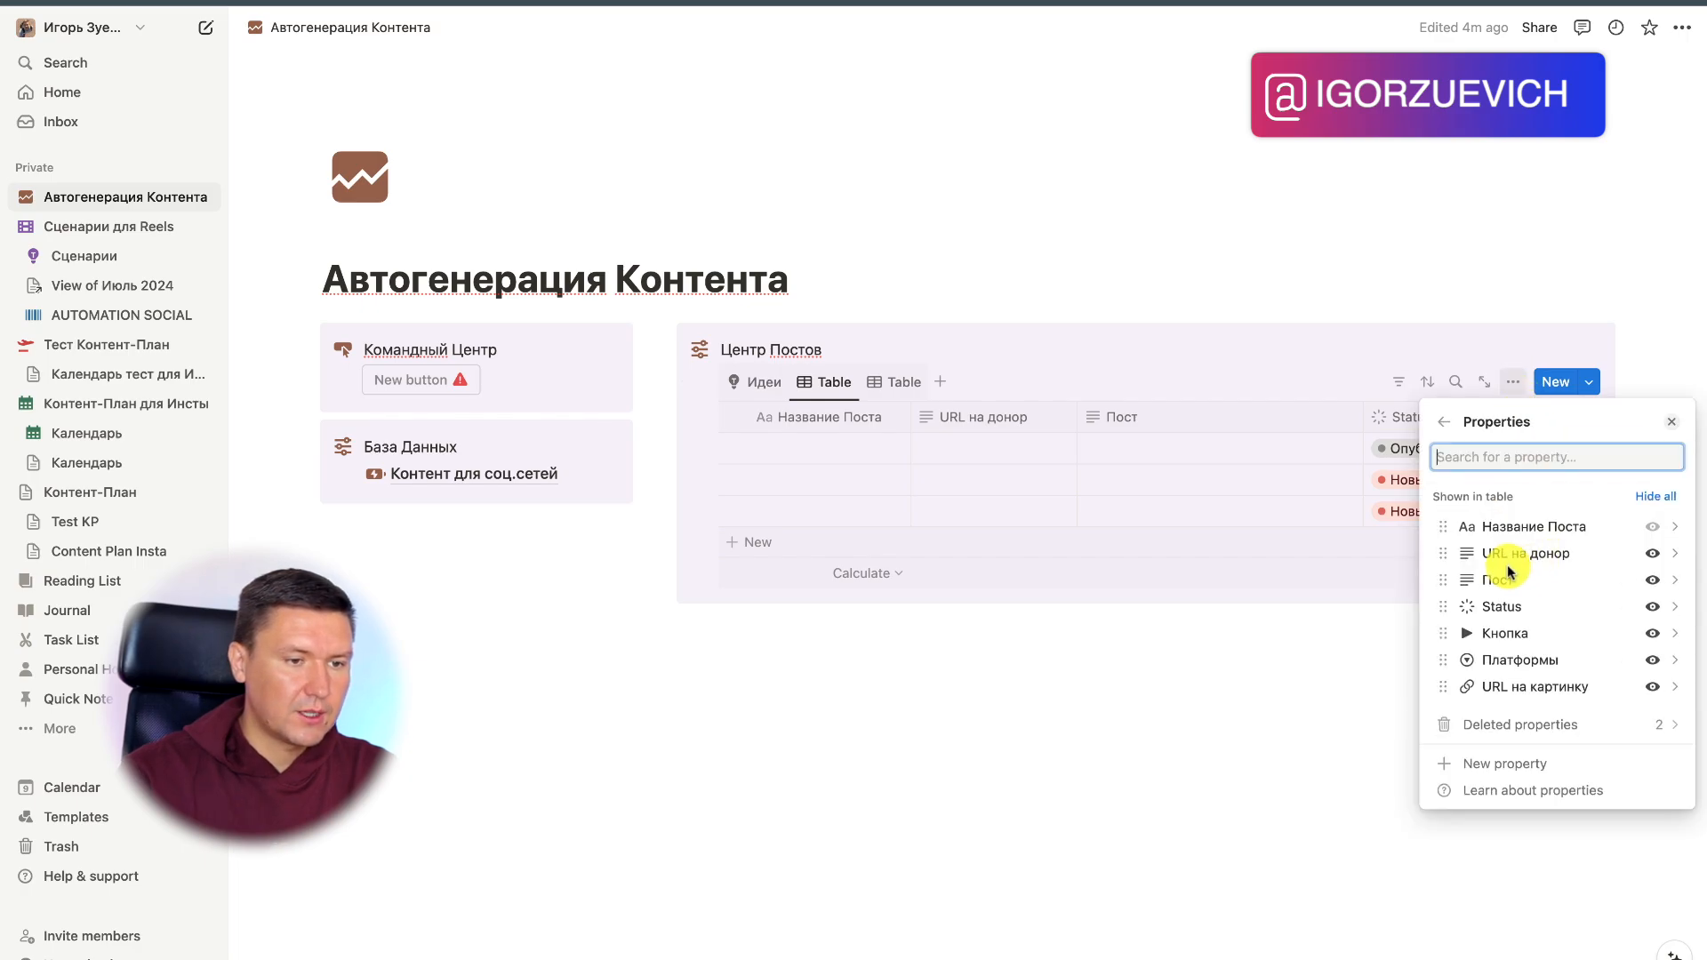
{"action": "left_click", "coordinate": [1653, 553]}
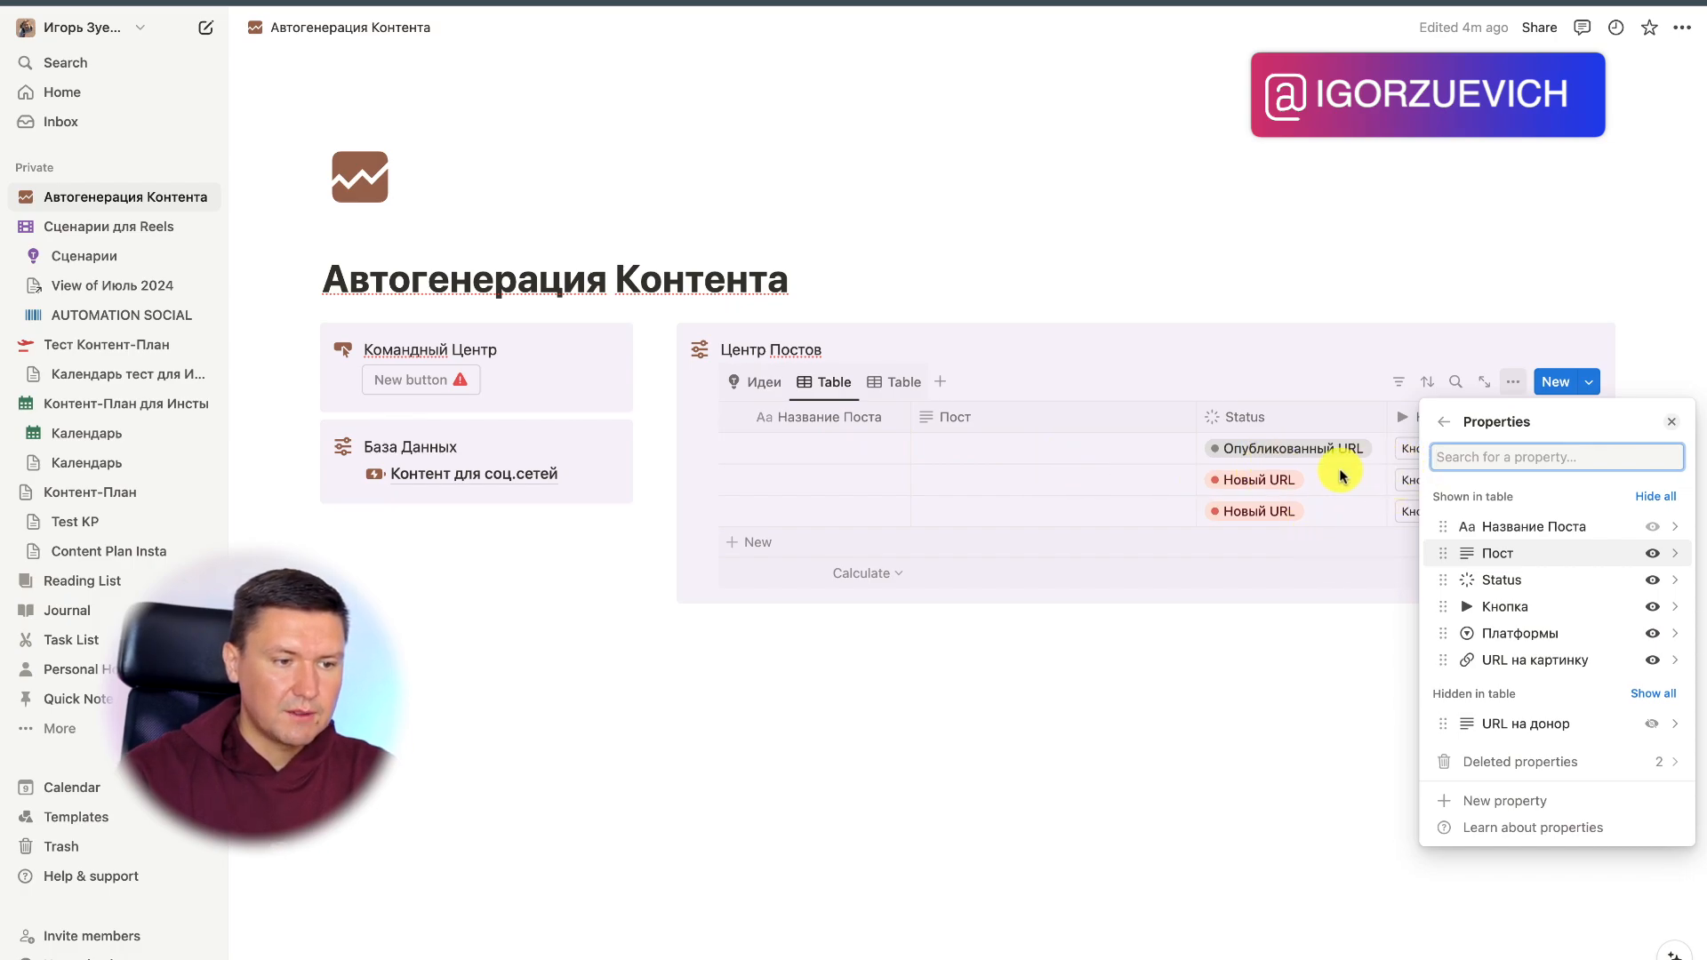
{"action": "left_click", "coordinate": [1361, 678]}
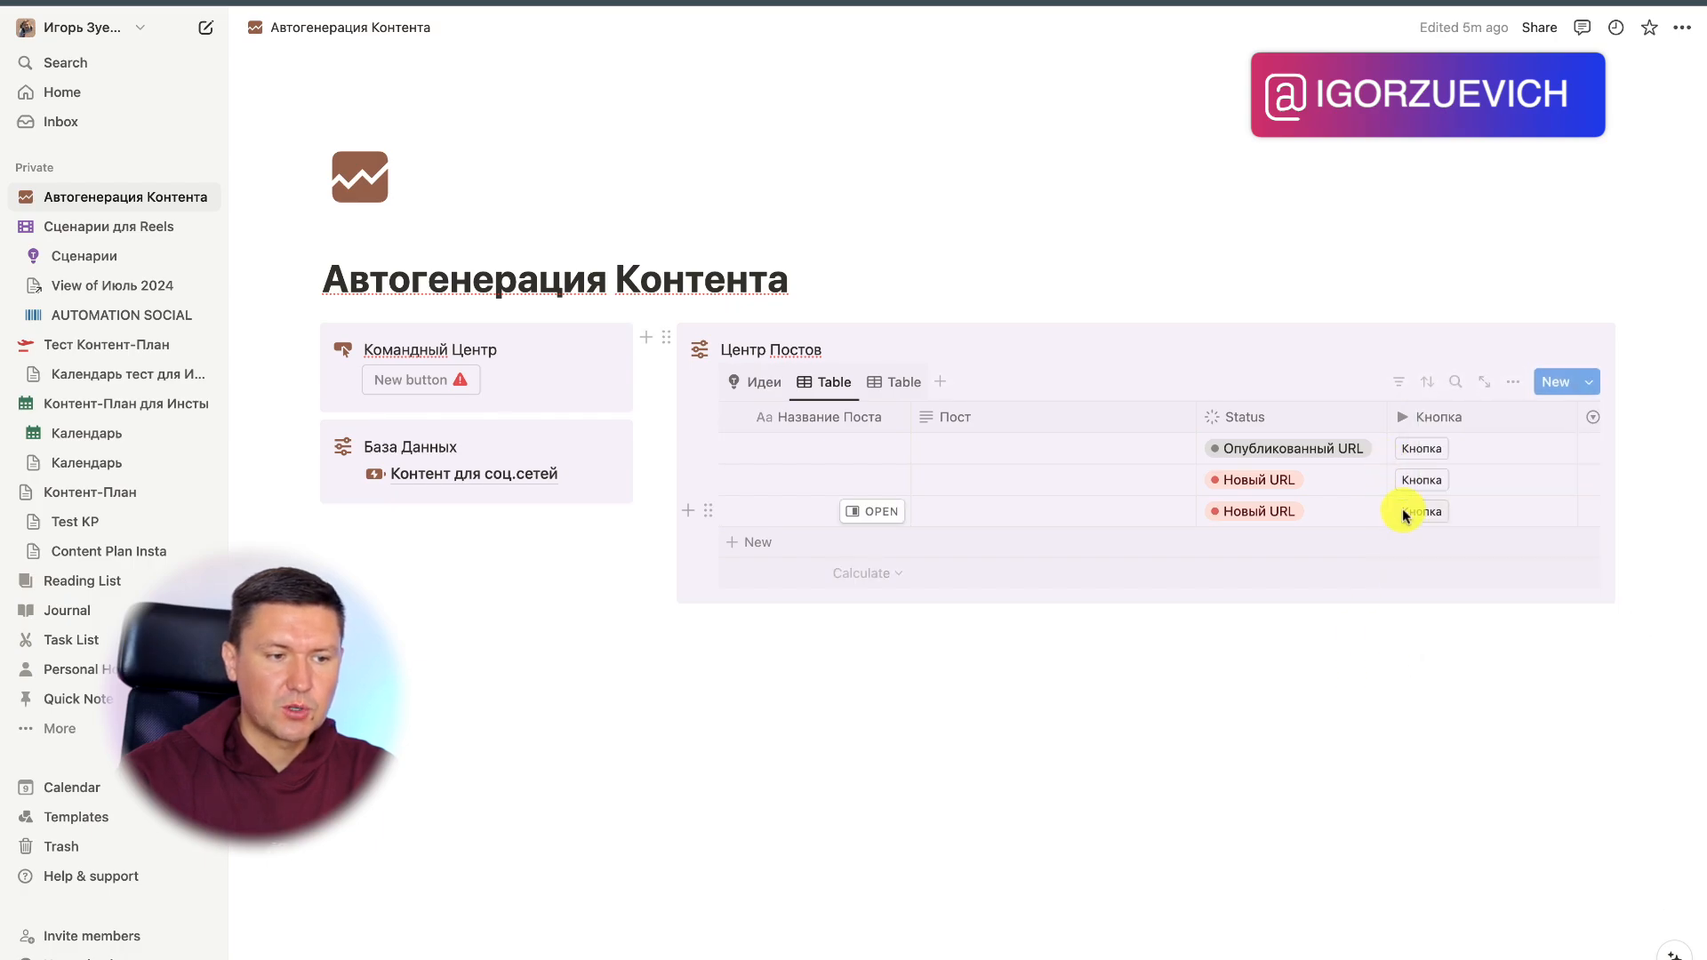
Step: Reorder the second view's columns so that Status comes first and Платформы second, ahead of Название Поста
{"action": "scroll", "coordinate": [1400, 512], "scroll_direction": "right", "scroll_amount": 5}
{"action": "scroll", "coordinate": [1403, 514], "scroll_direction": "right", "scroll_amount": 2}
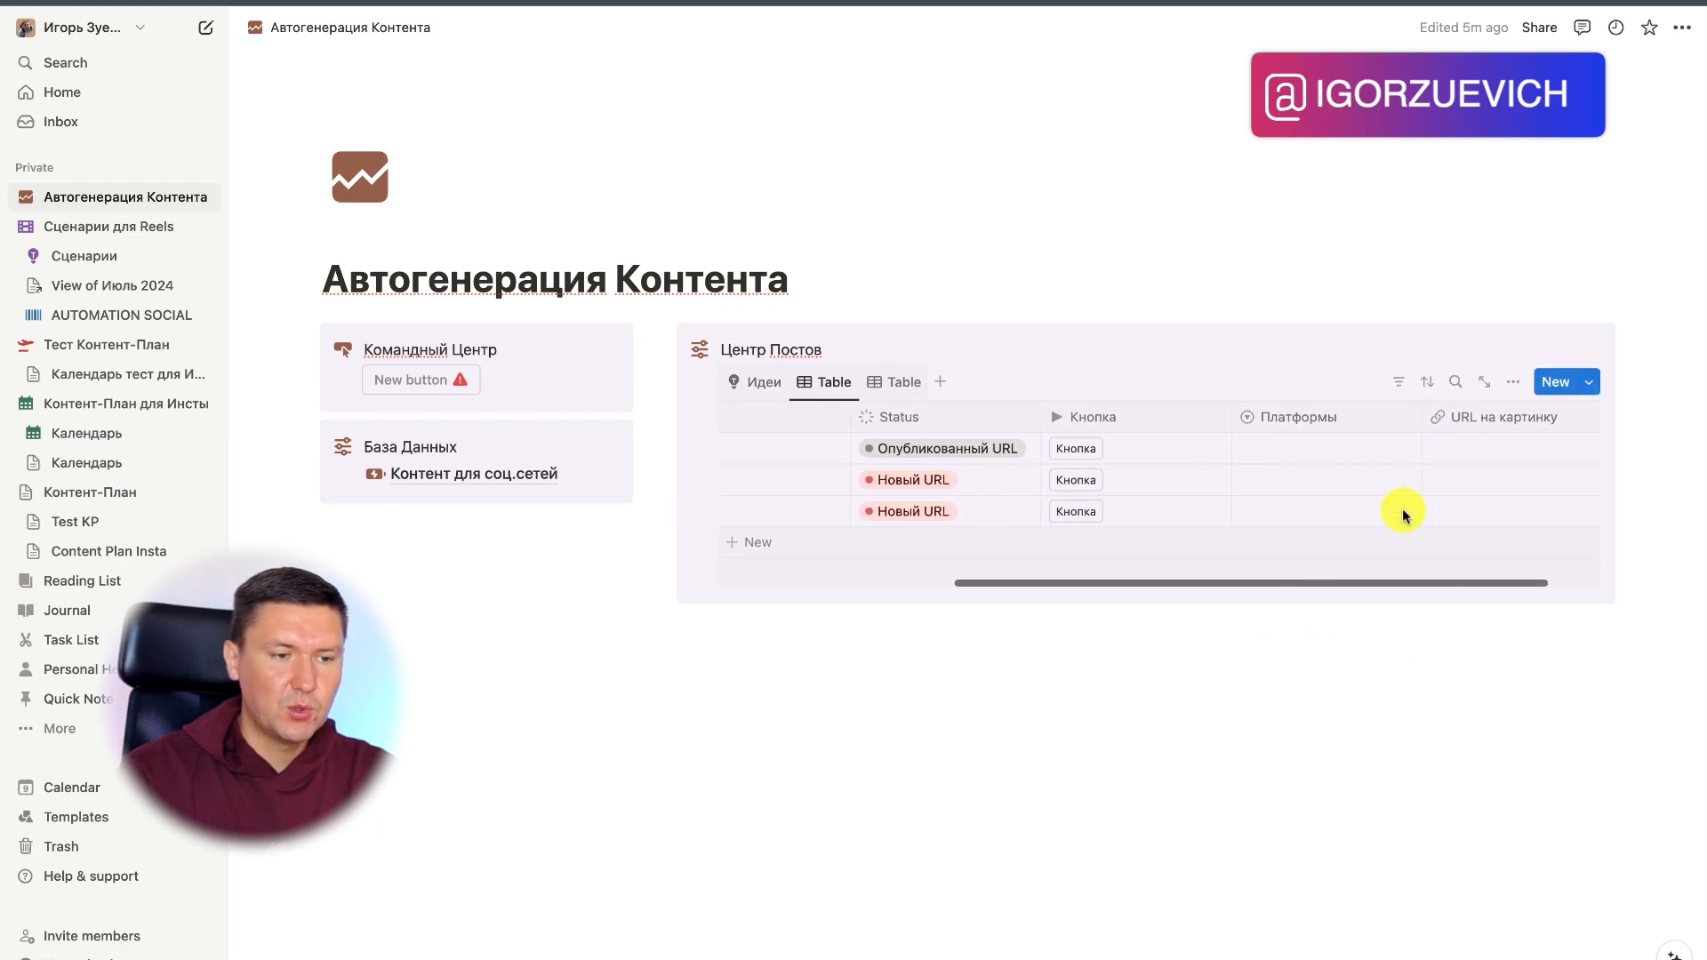
{"action": "scroll", "coordinate": [1441, 445], "scroll_direction": "right", "scroll_amount": 2}
{"action": "scroll", "coordinate": [1464, 435], "scroll_direction": "left", "scroll_amount": 10}
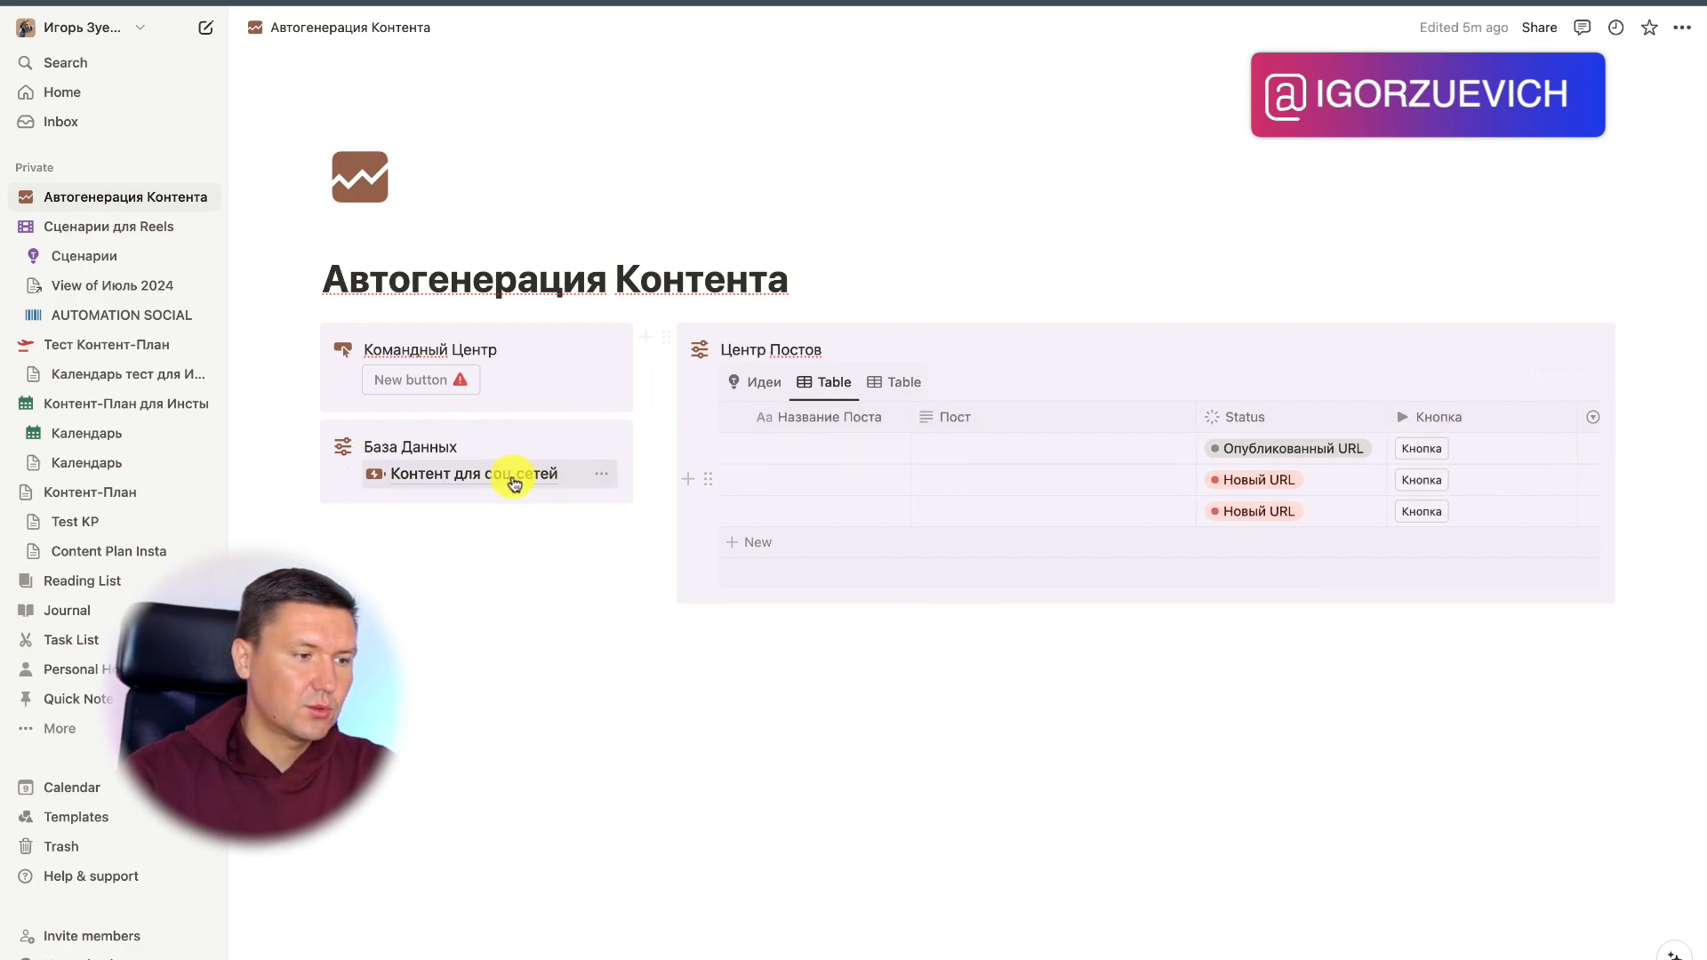
{"action": "mouse_move", "coordinate": [513, 483]}
{"action": "left_click_drag", "start_coordinate": [1236, 417], "coordinate": [776, 421]}
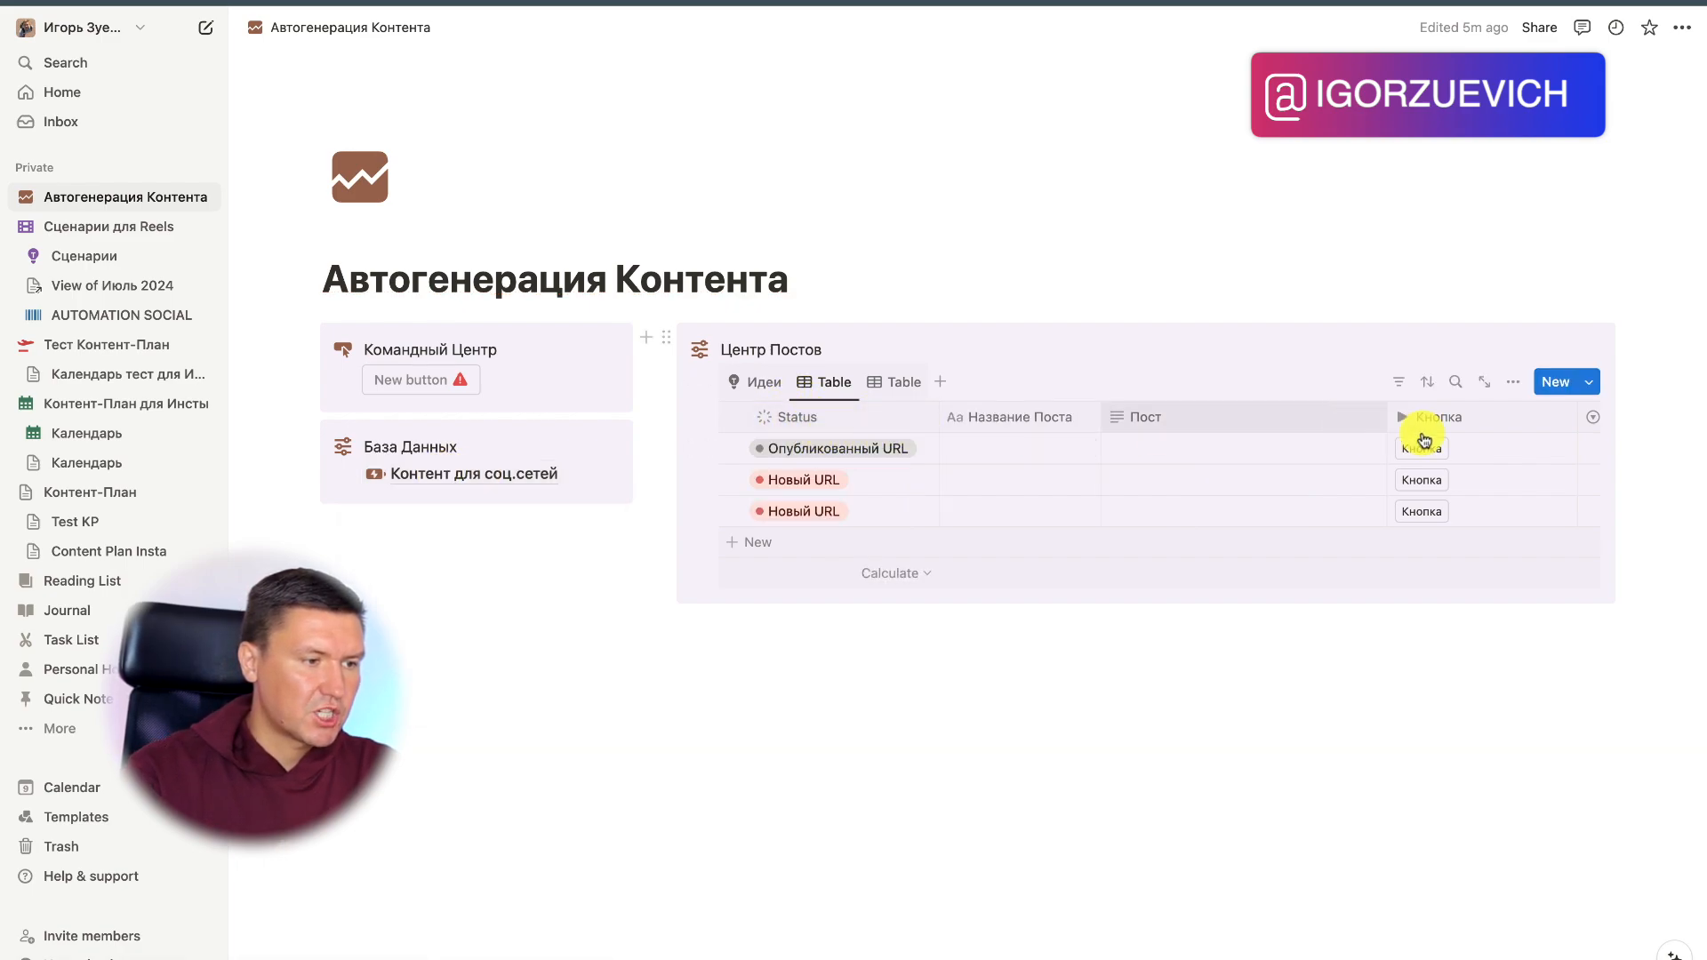
{"action": "scroll", "coordinate": [1405, 434], "scroll_direction": "right", "scroll_amount": 4}
{"action": "left_click_drag", "start_coordinate": [1459, 426], "coordinate": [899, 450]}
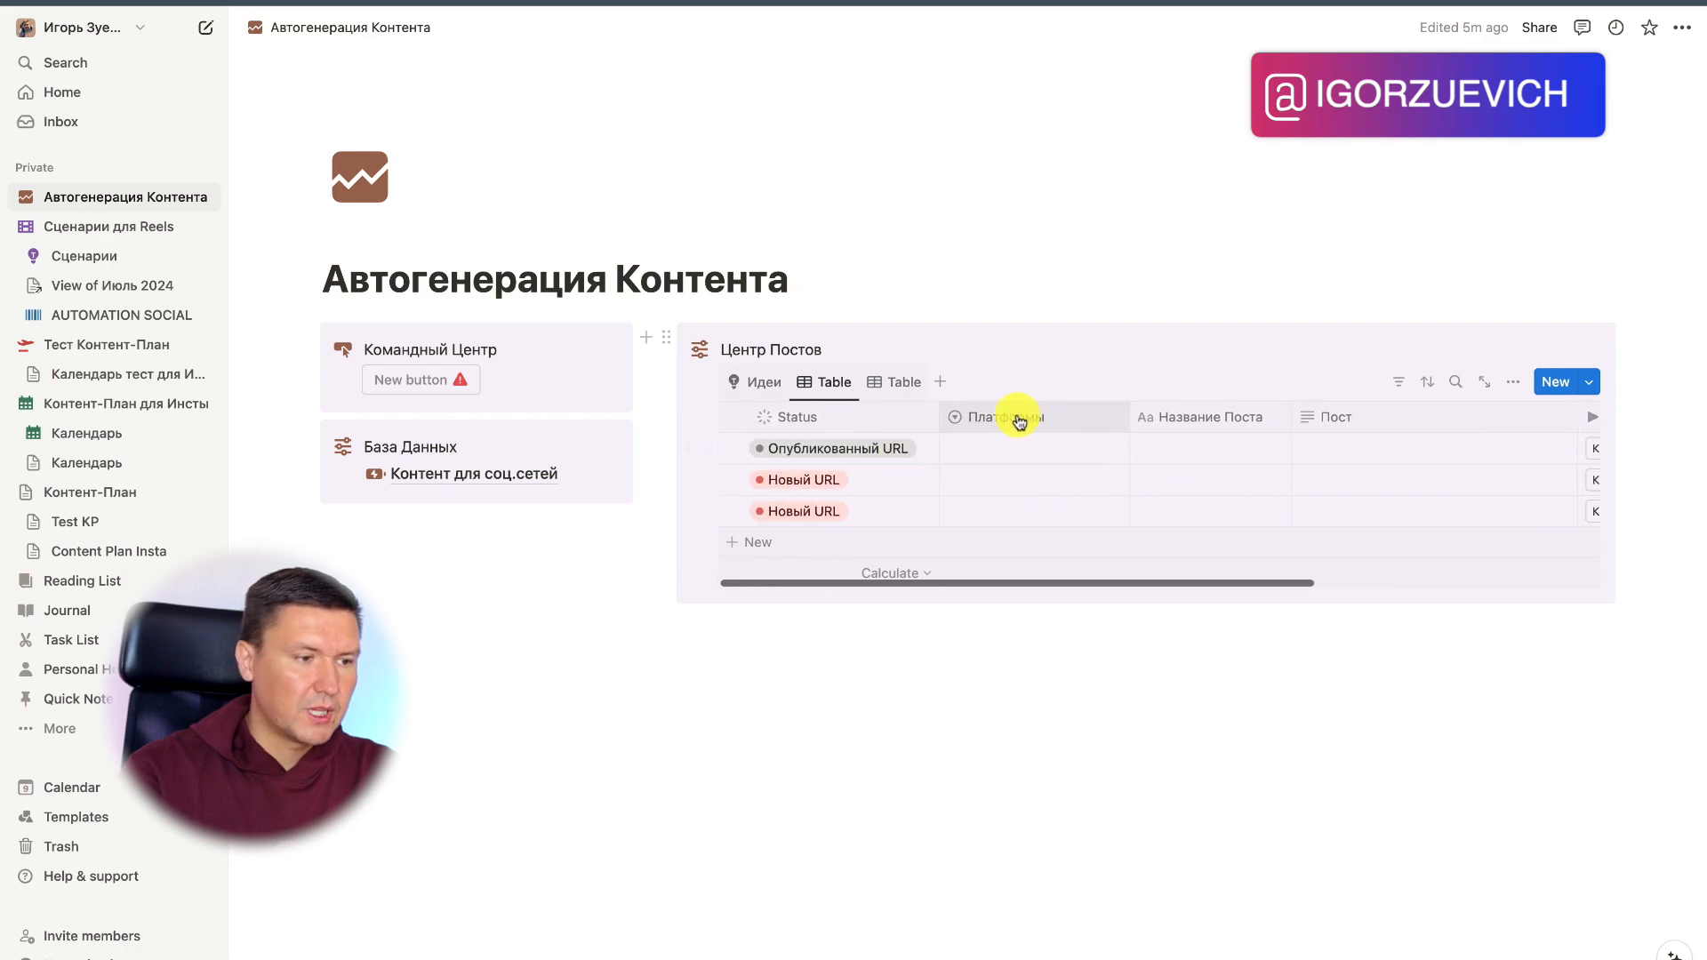
Step: Reorder the second view's columns so that Платформы comes first and Название Поста second, ahead of Status
{"action": "left_click_drag", "start_coordinate": [799, 427], "coordinate": [800, 427]}
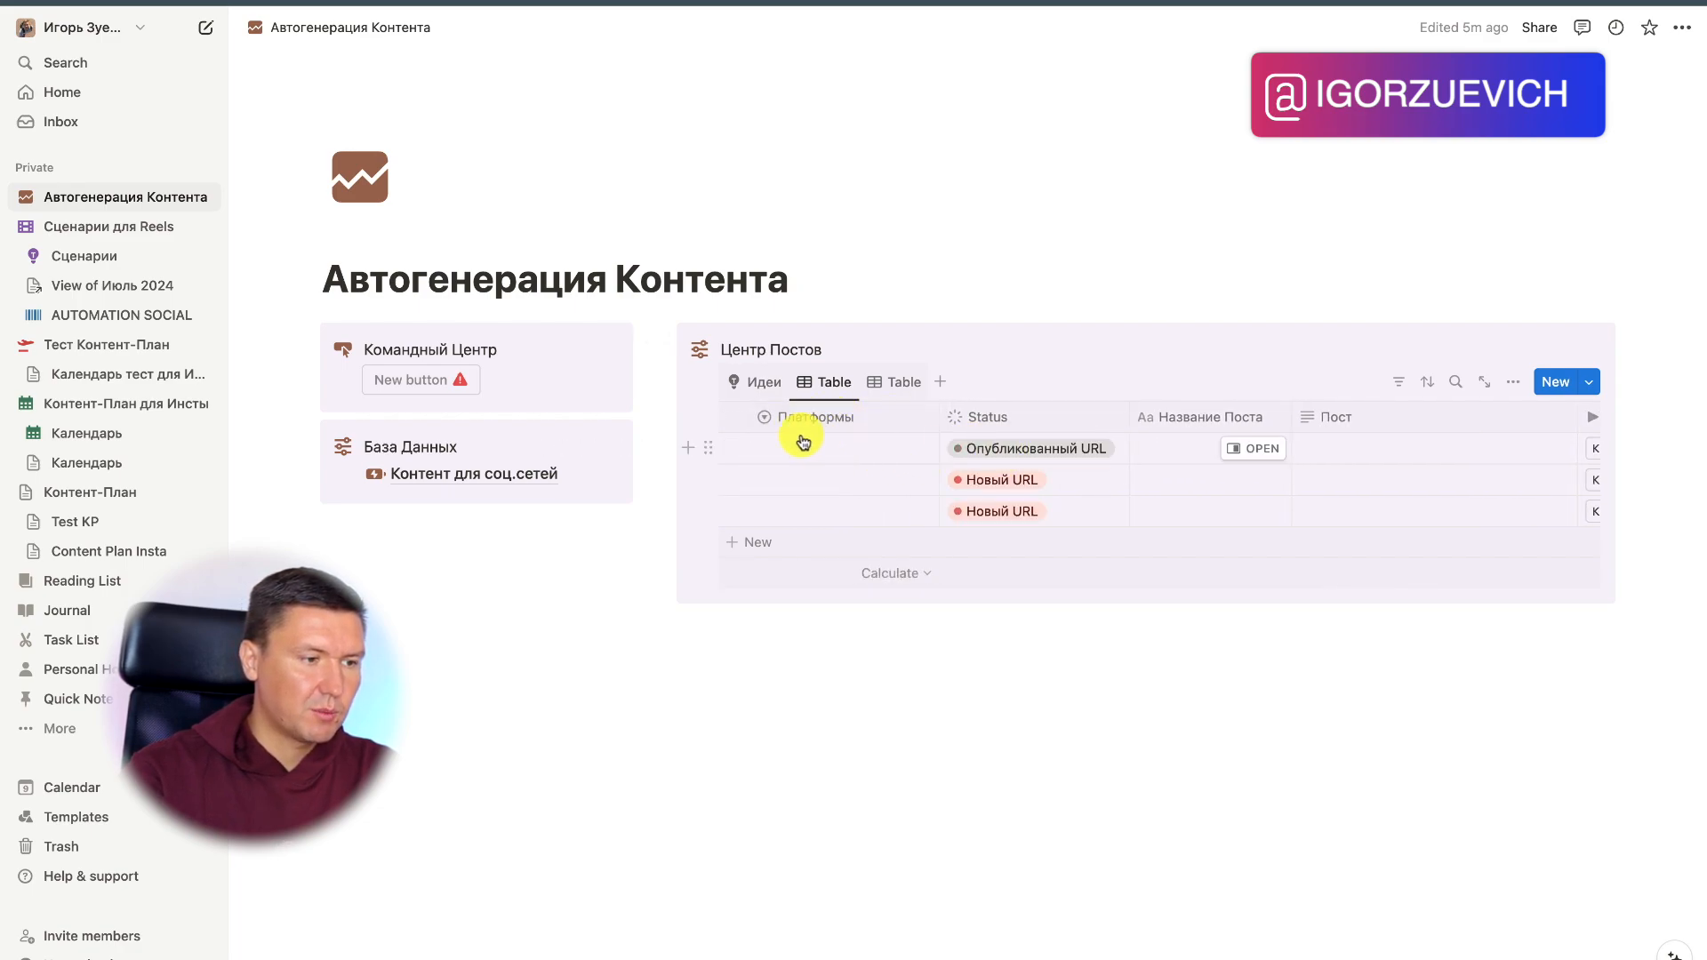
{"action": "left_click_drag", "start_coordinate": [1189, 422], "coordinate": [975, 431]}
Step: Hide the Пост and URL на картинку properties in the second table view of the Центр Постов block
{"action": "scroll", "coordinate": [1201, 445], "scroll_direction": "right", "scroll_amount": 2}
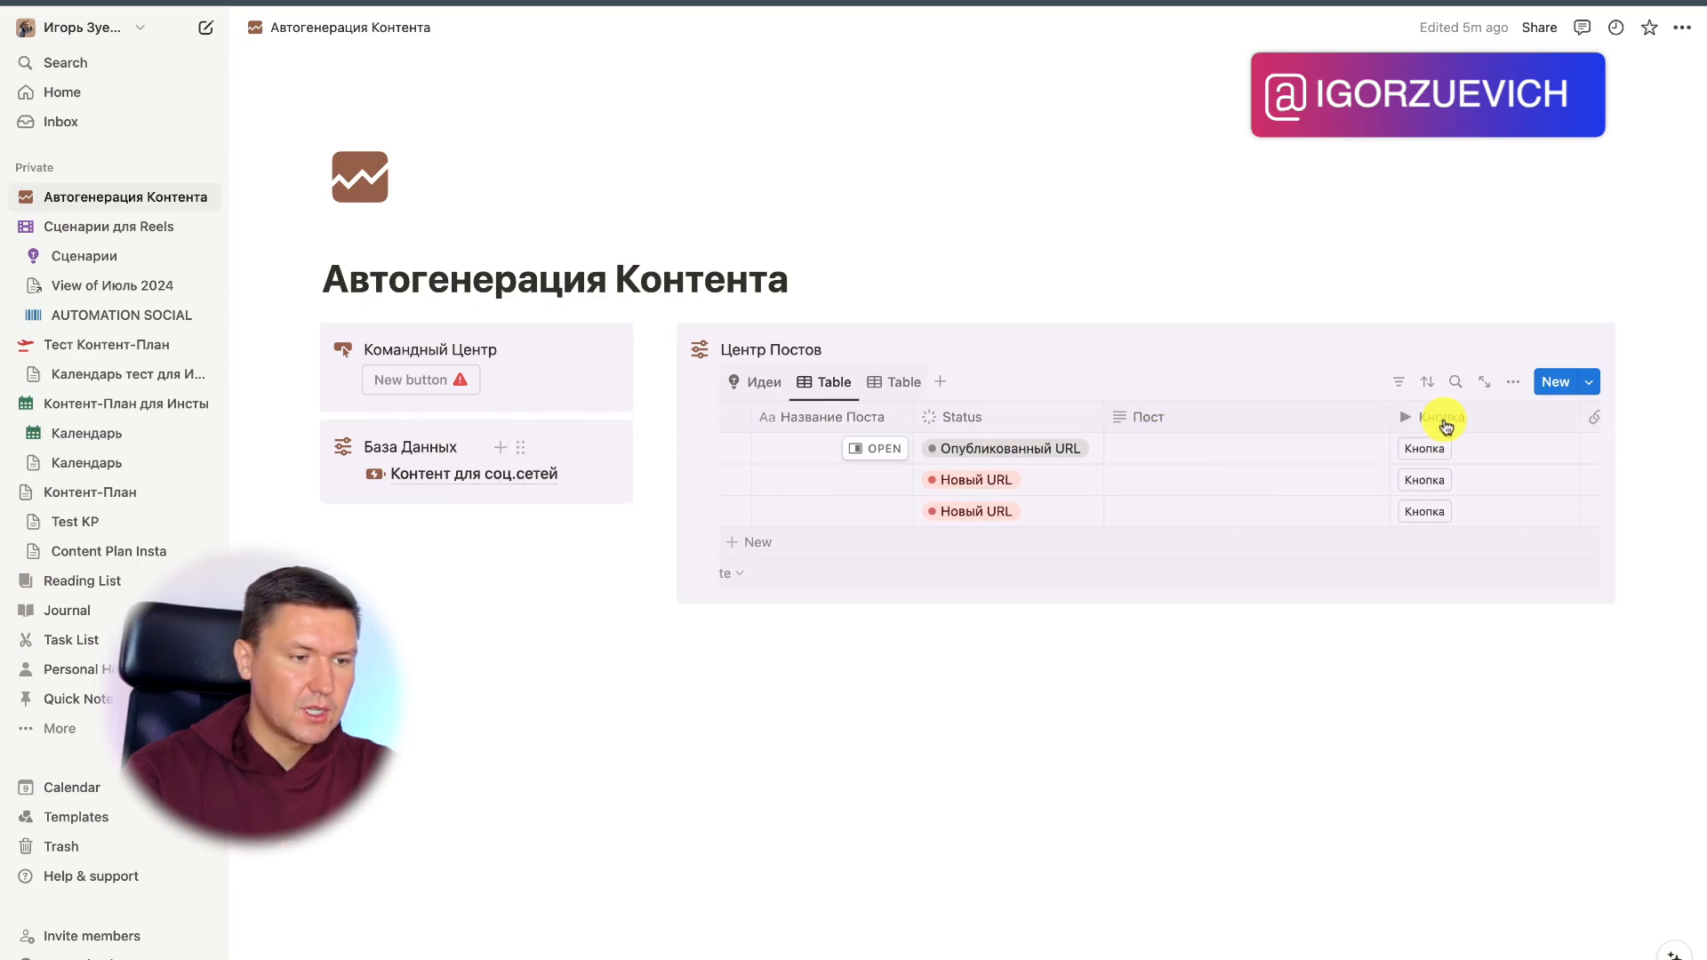
{"action": "left_click", "coordinate": [1513, 382]}
{"action": "left_click", "coordinate": [1534, 559]}
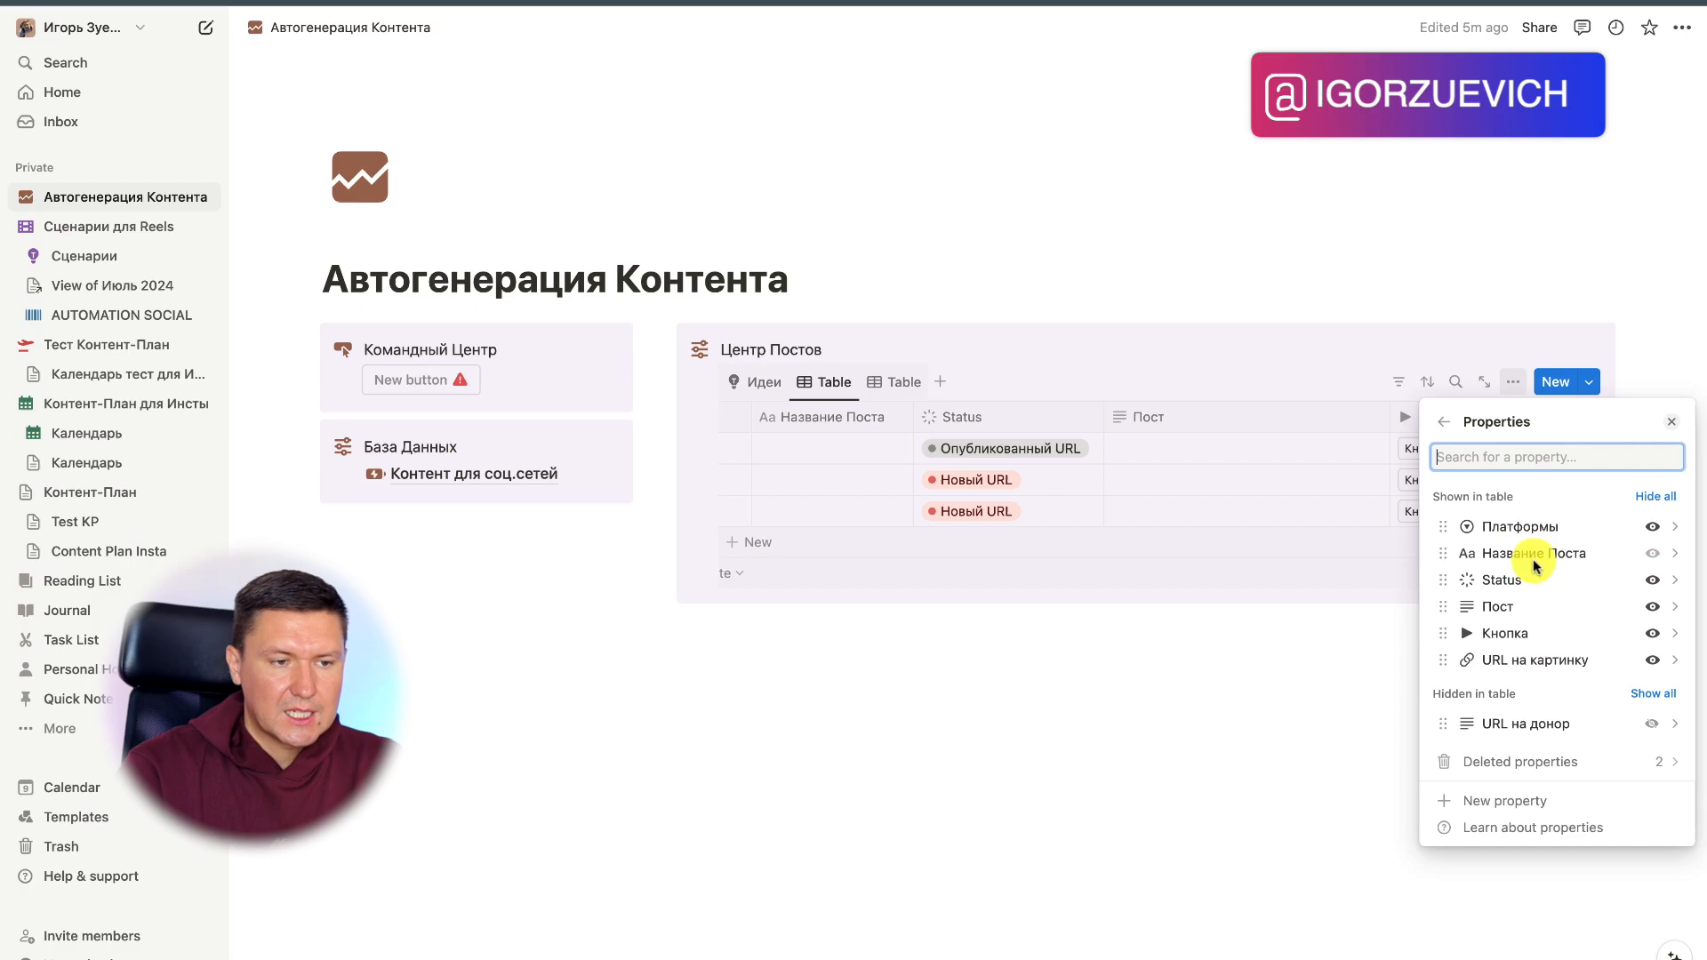
{"action": "left_click", "coordinate": [1656, 609]}
{"action": "left_click", "coordinate": [1277, 690]}
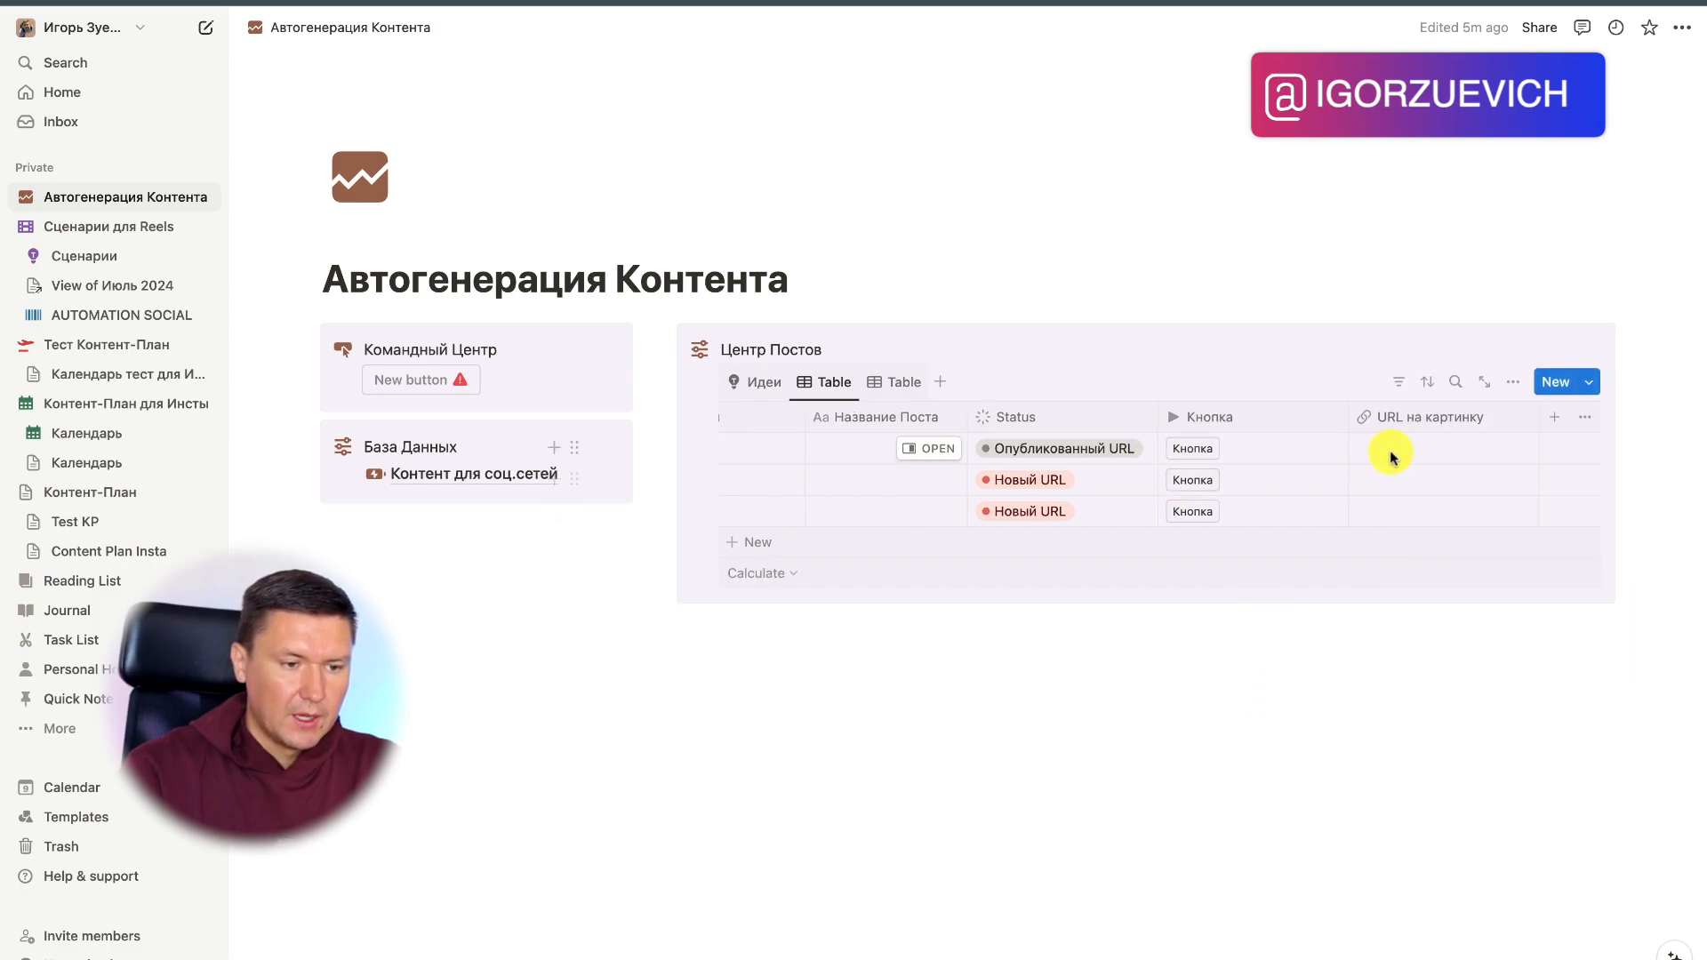
{"action": "left_click", "coordinate": [1521, 385]}
{"action": "left_click", "coordinate": [1445, 557]}
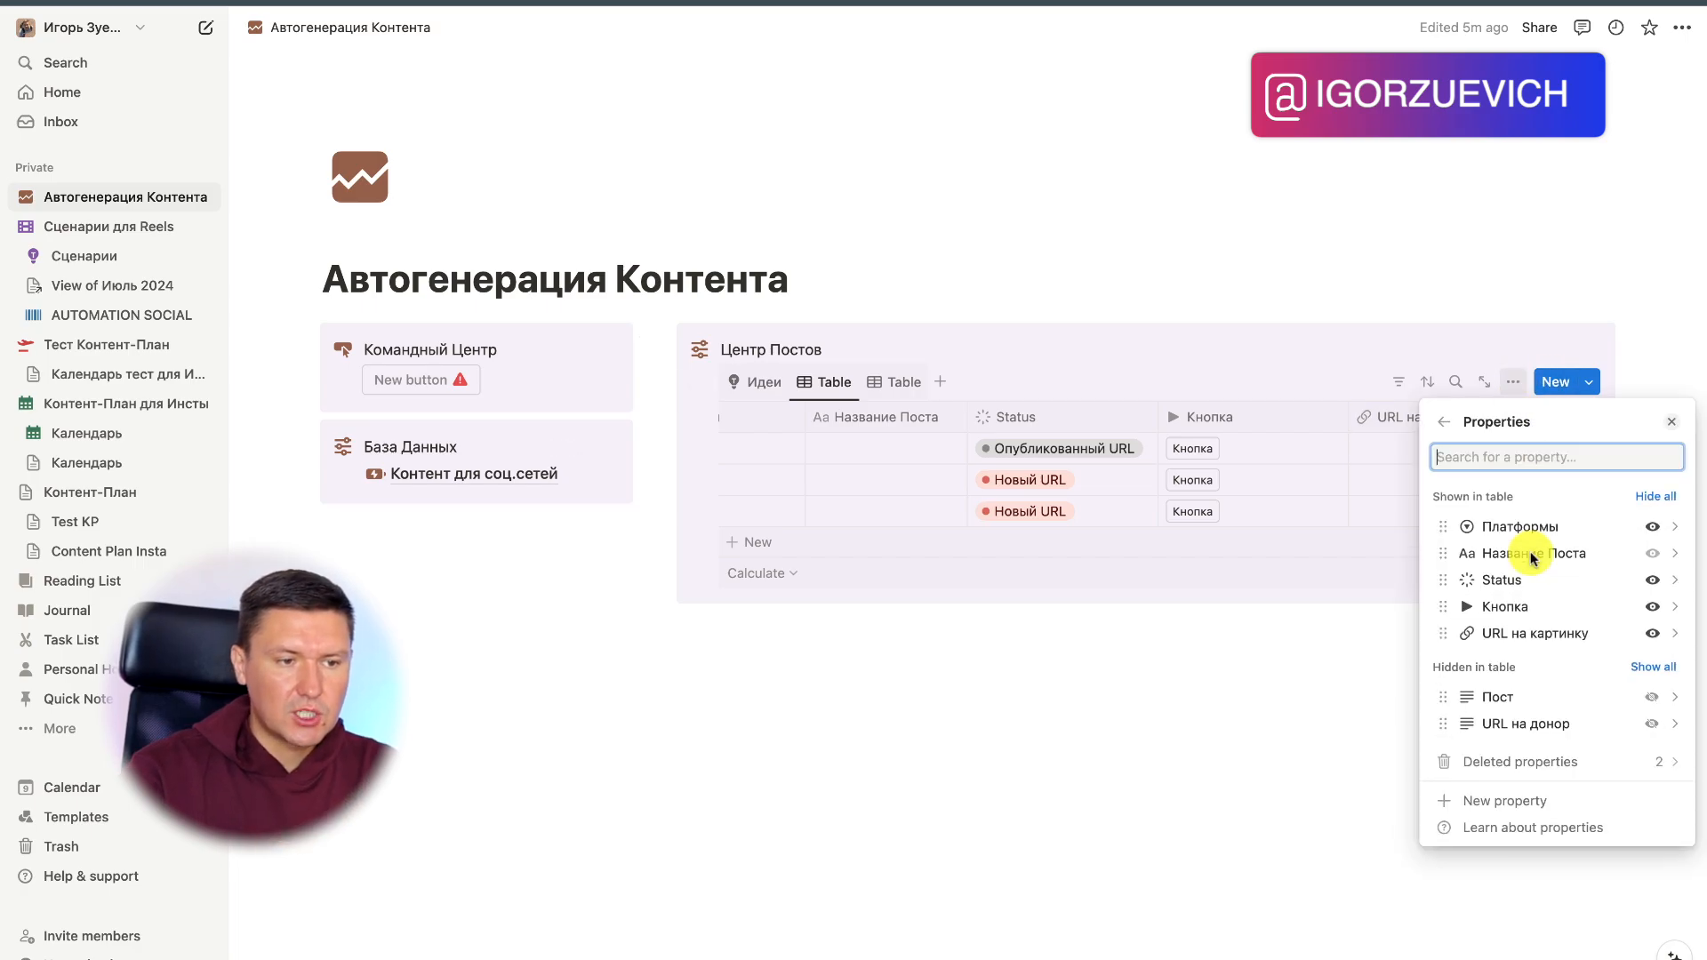
{"action": "left_click", "coordinate": [1656, 637]}
{"action": "left_click", "coordinate": [1274, 681]}
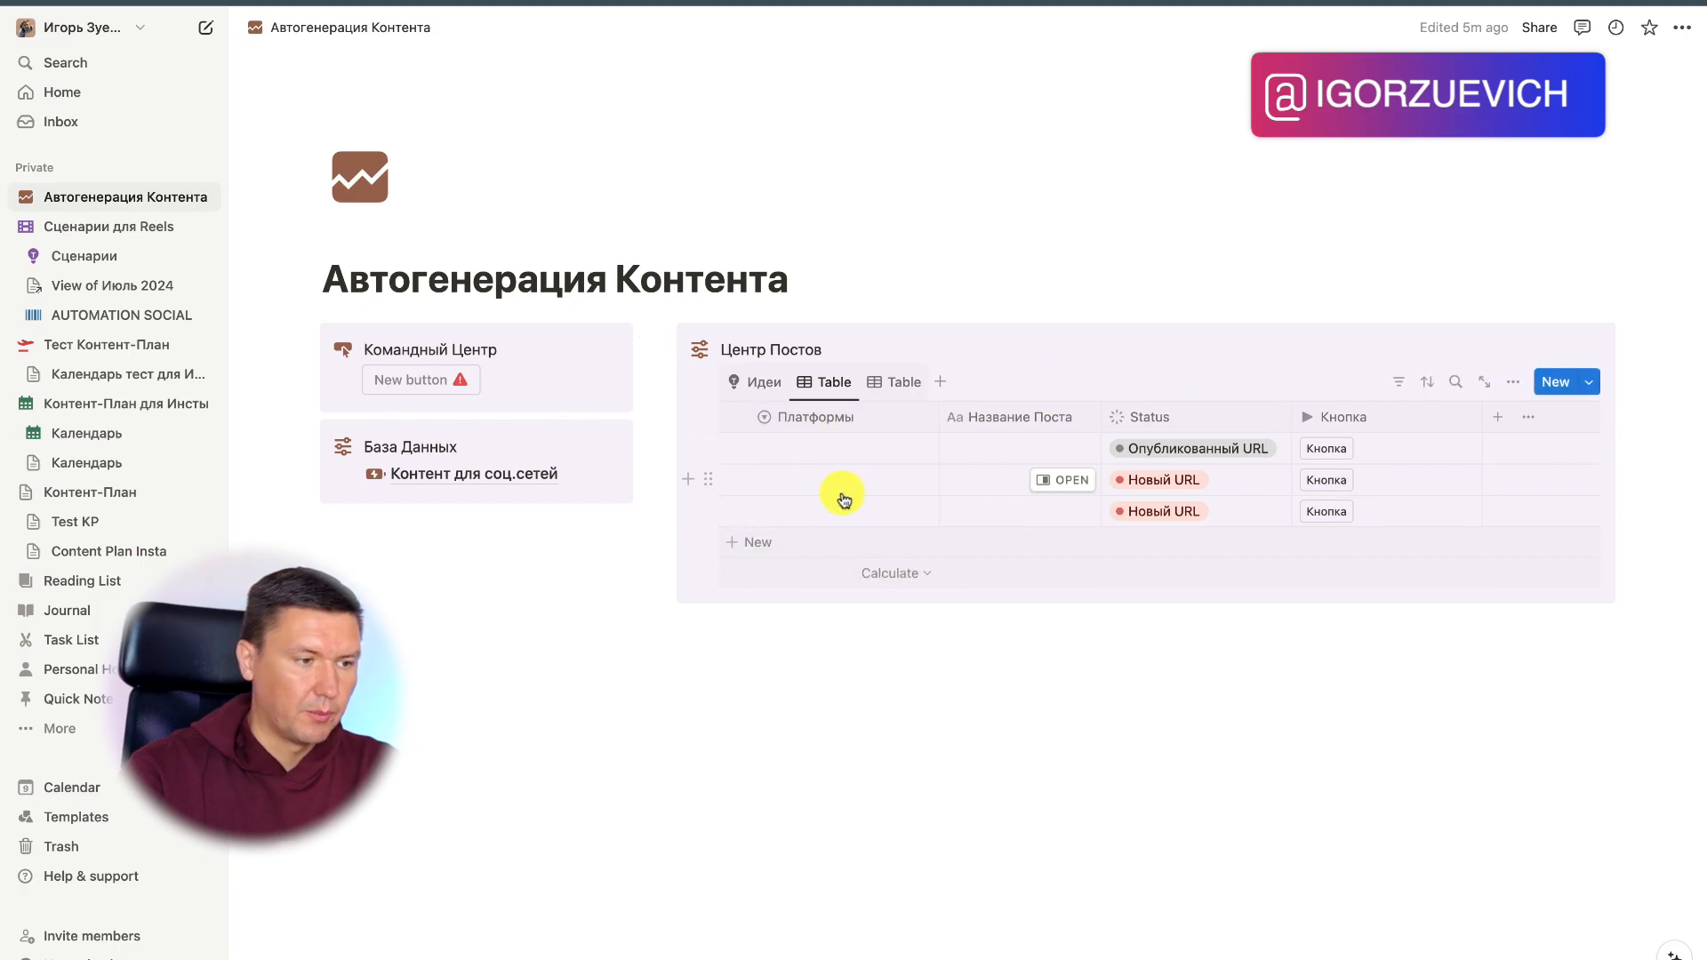
Step: Rename the second view to Готовы к публикации and give it the double upward chevron icon
{"action": "left_click", "coordinate": [833, 388]}
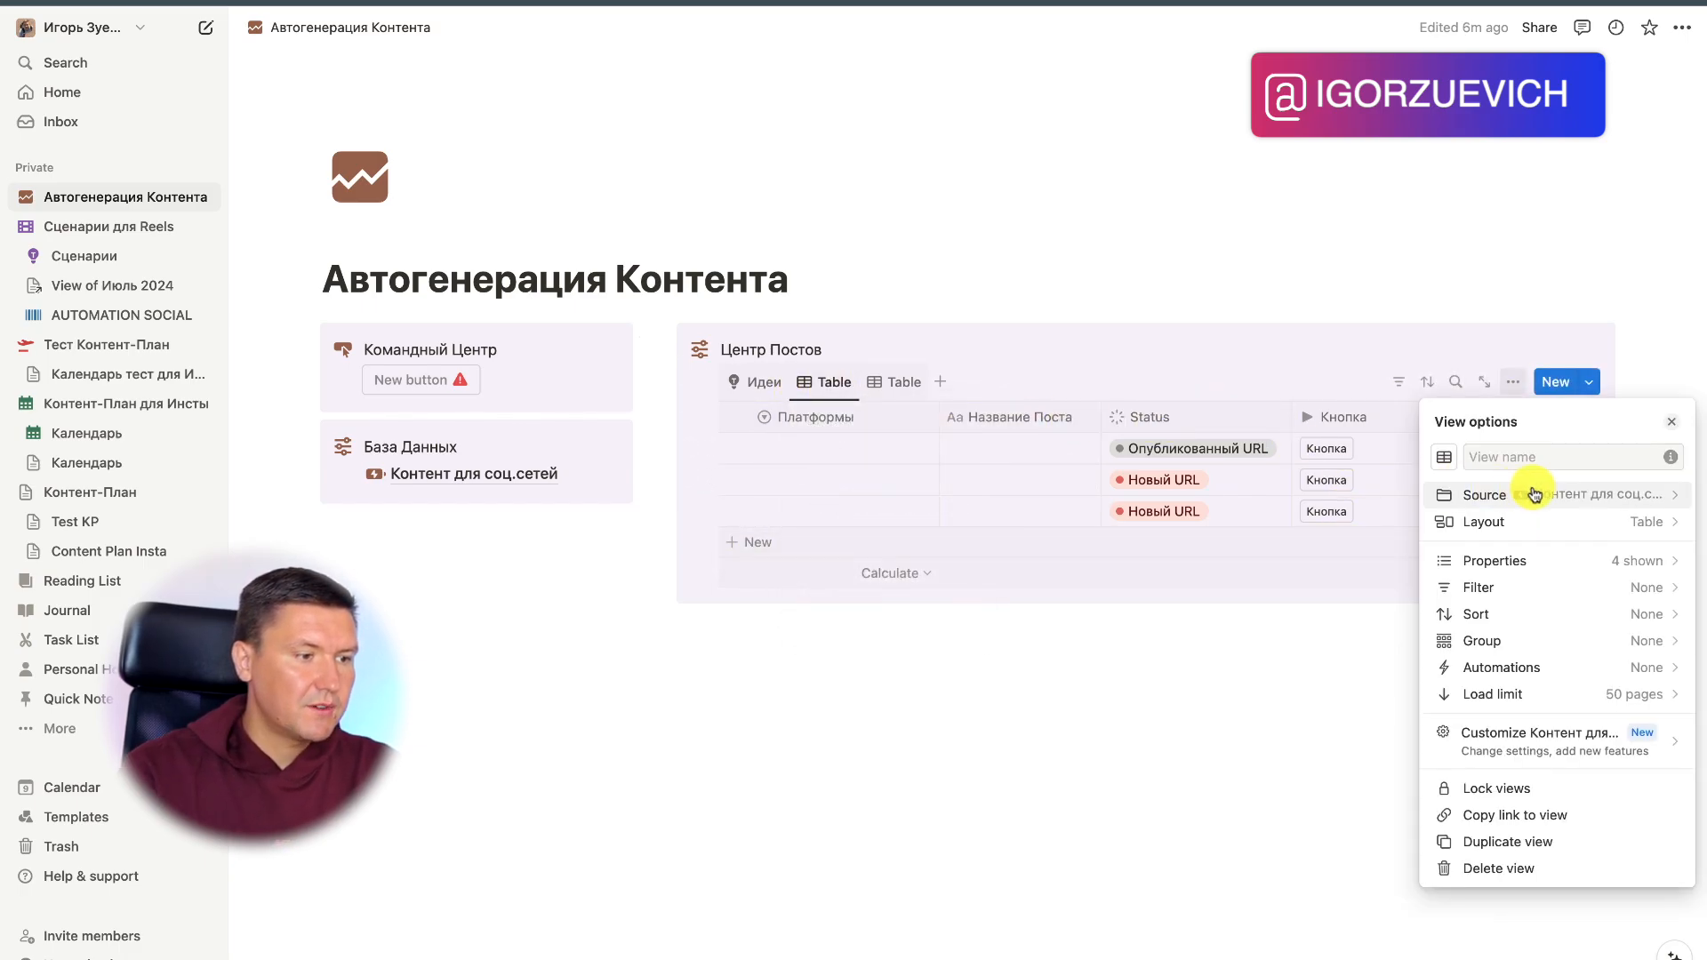
{"action": "left_click", "coordinate": [939, 629]}
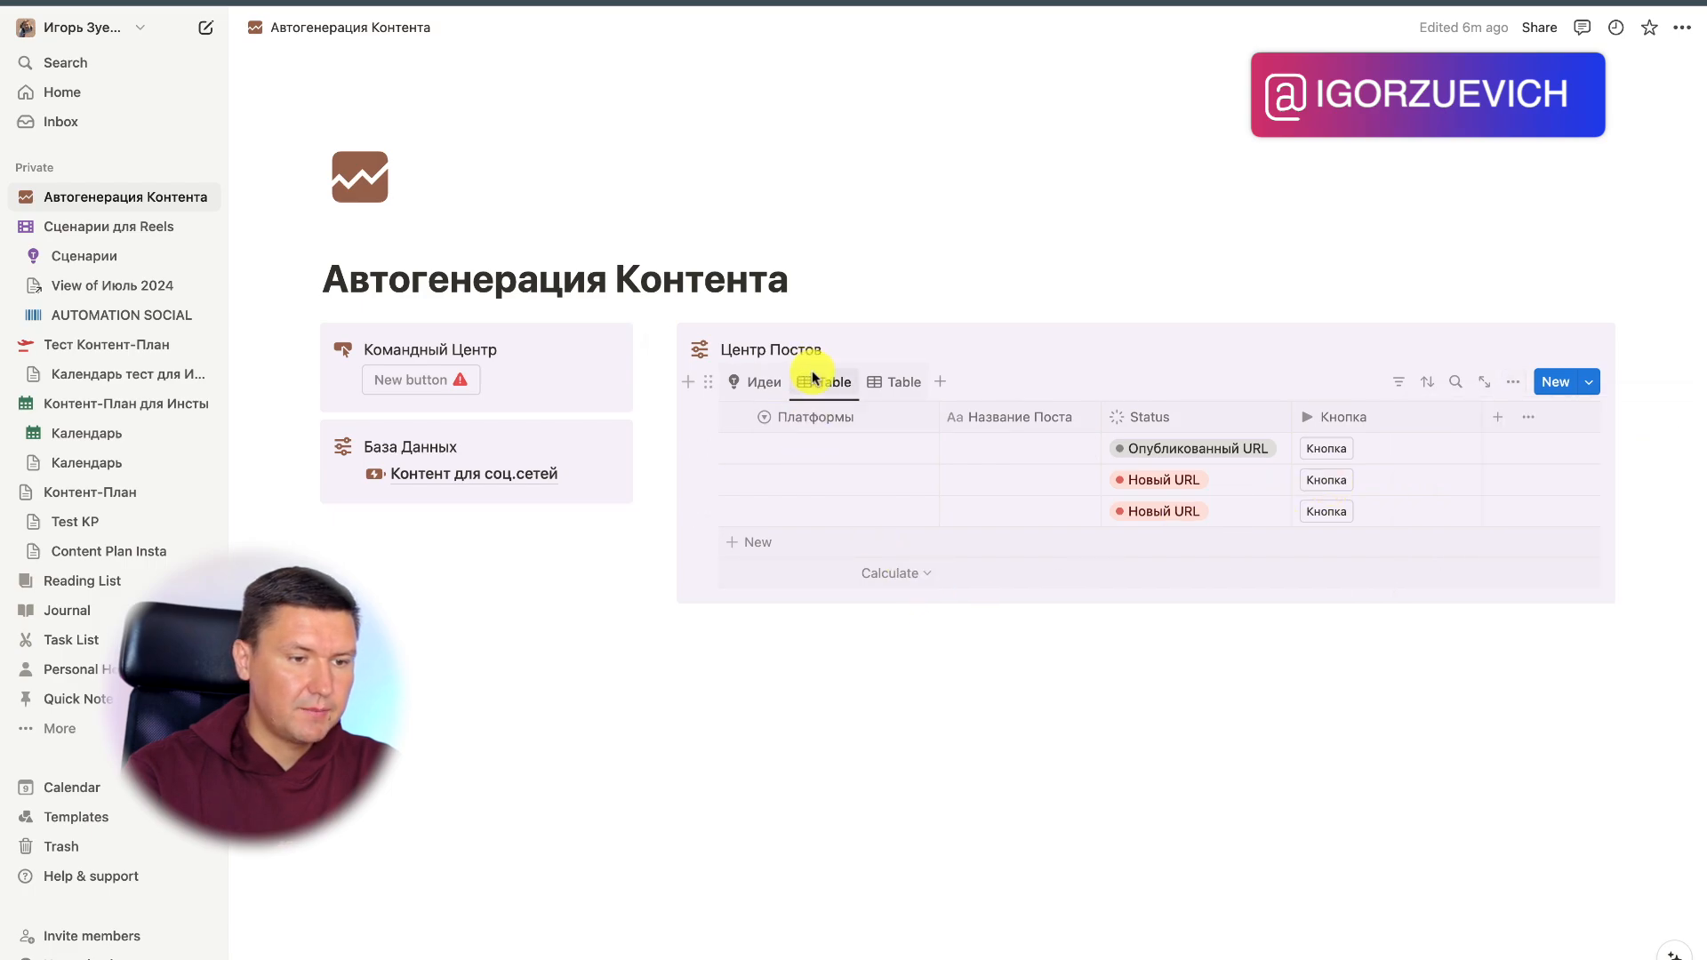
{"action": "left_click", "coordinate": [803, 381]}
{"action": "left_click", "coordinate": [1445, 456]}
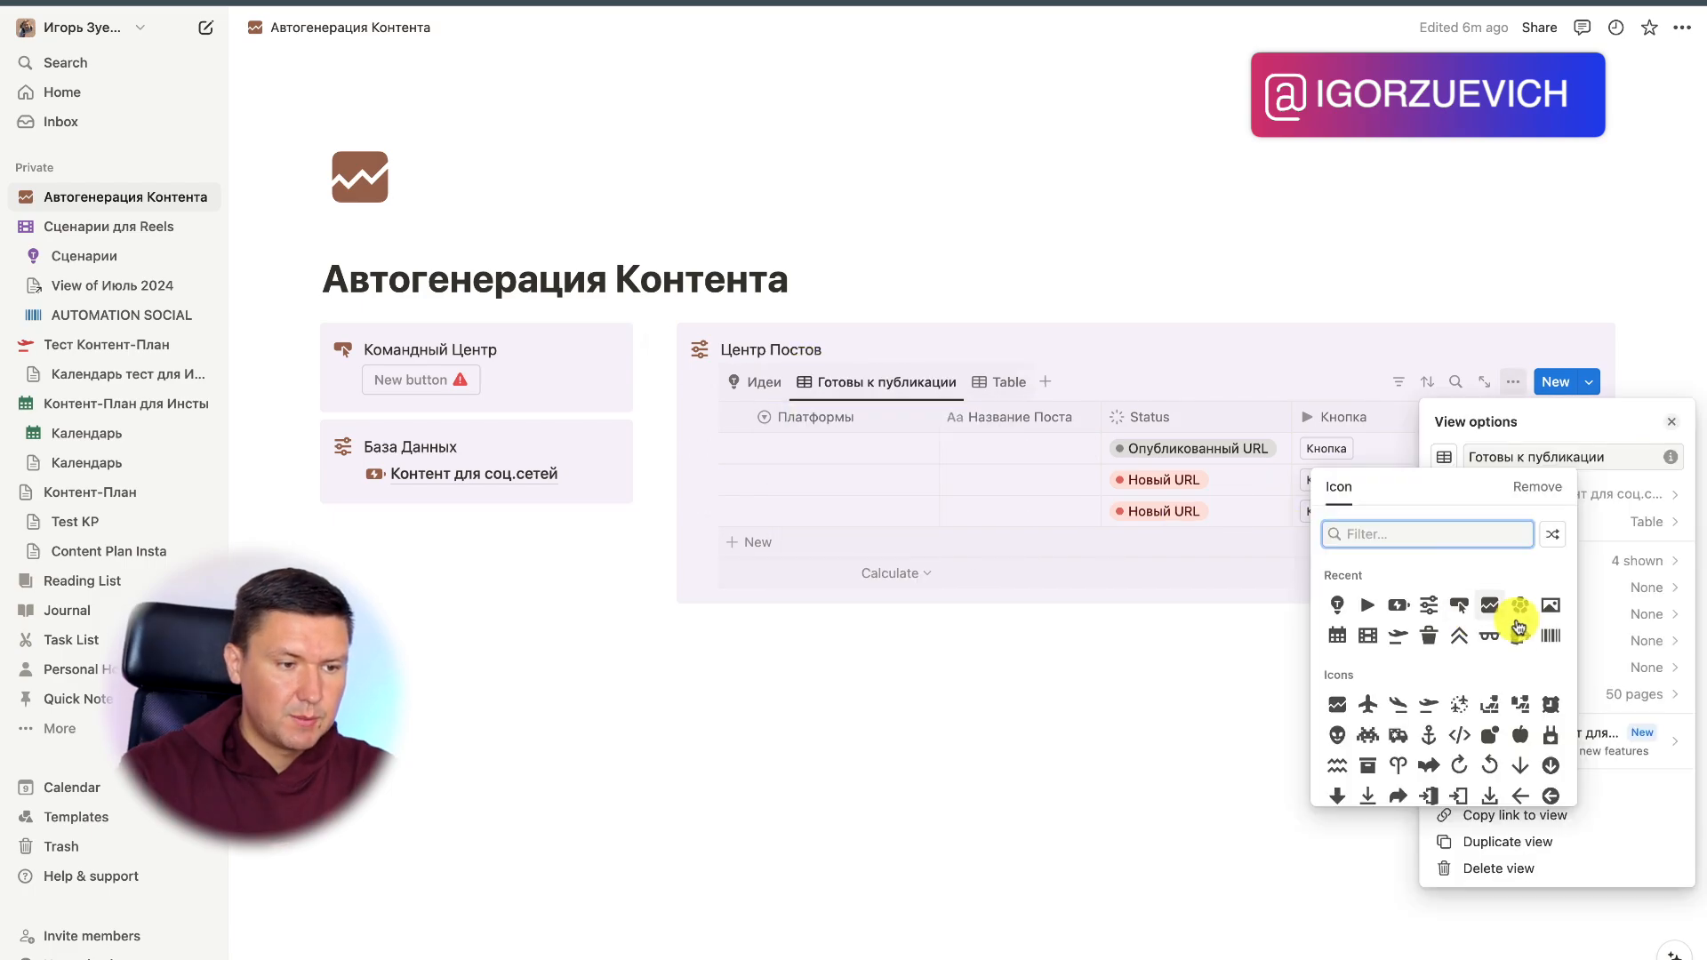
{"action": "left_click", "coordinate": [1460, 635]}
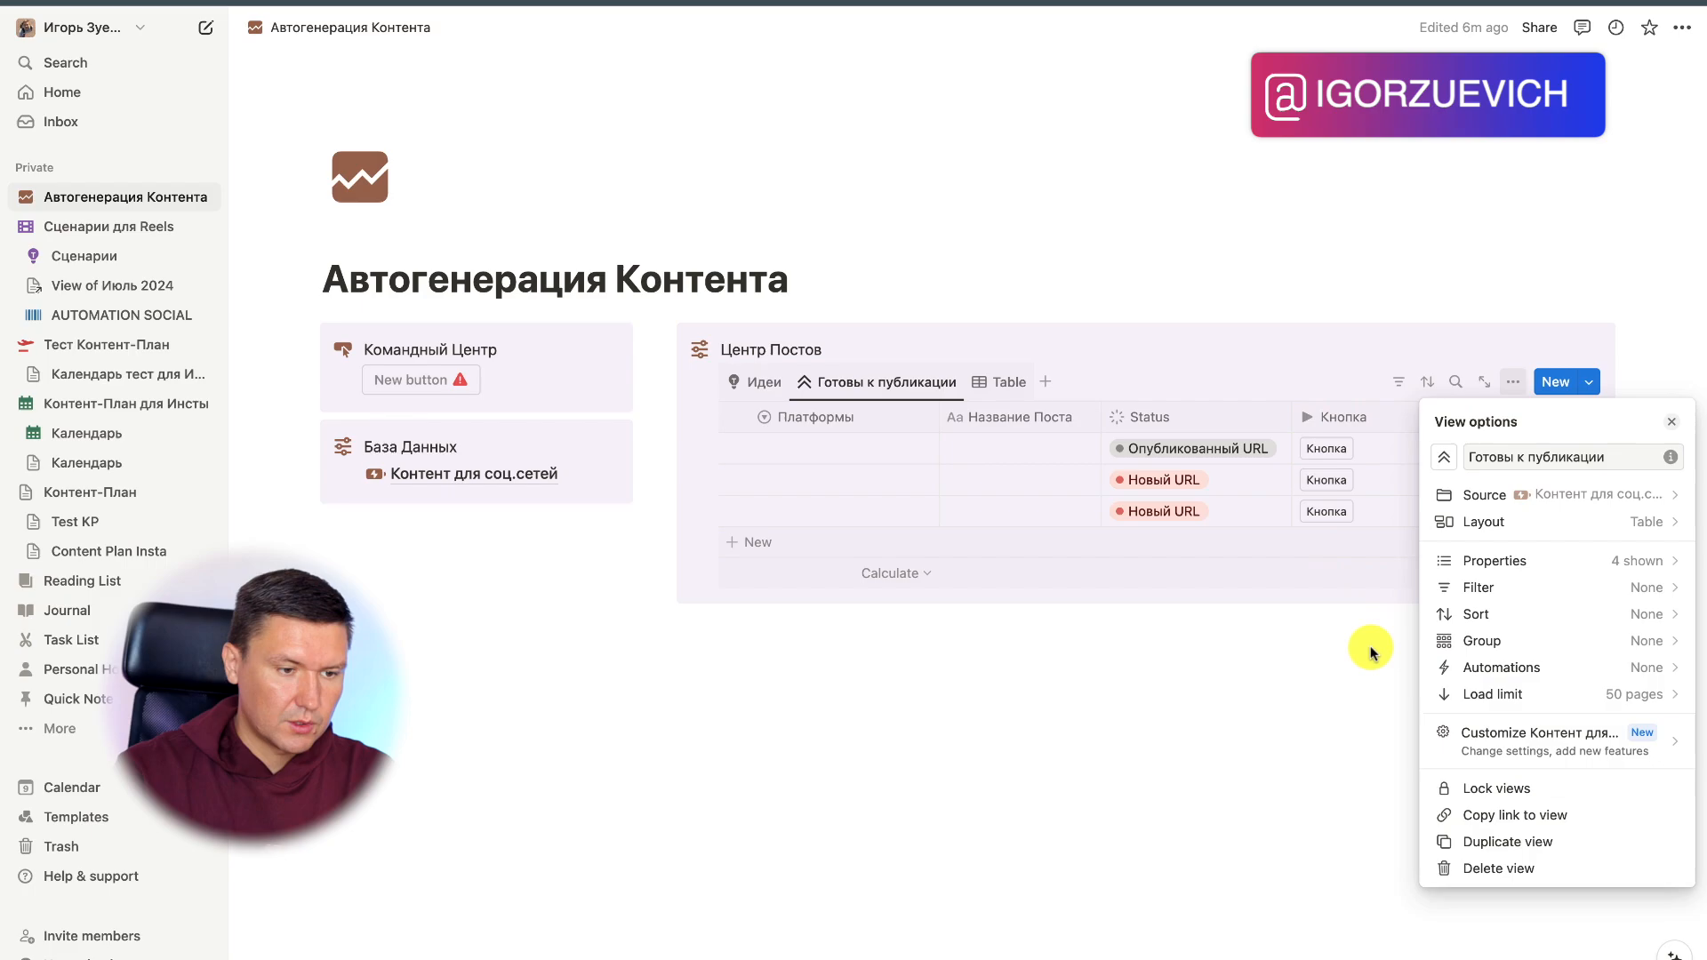
{"action": "left_click", "coordinate": [1677, 430]}
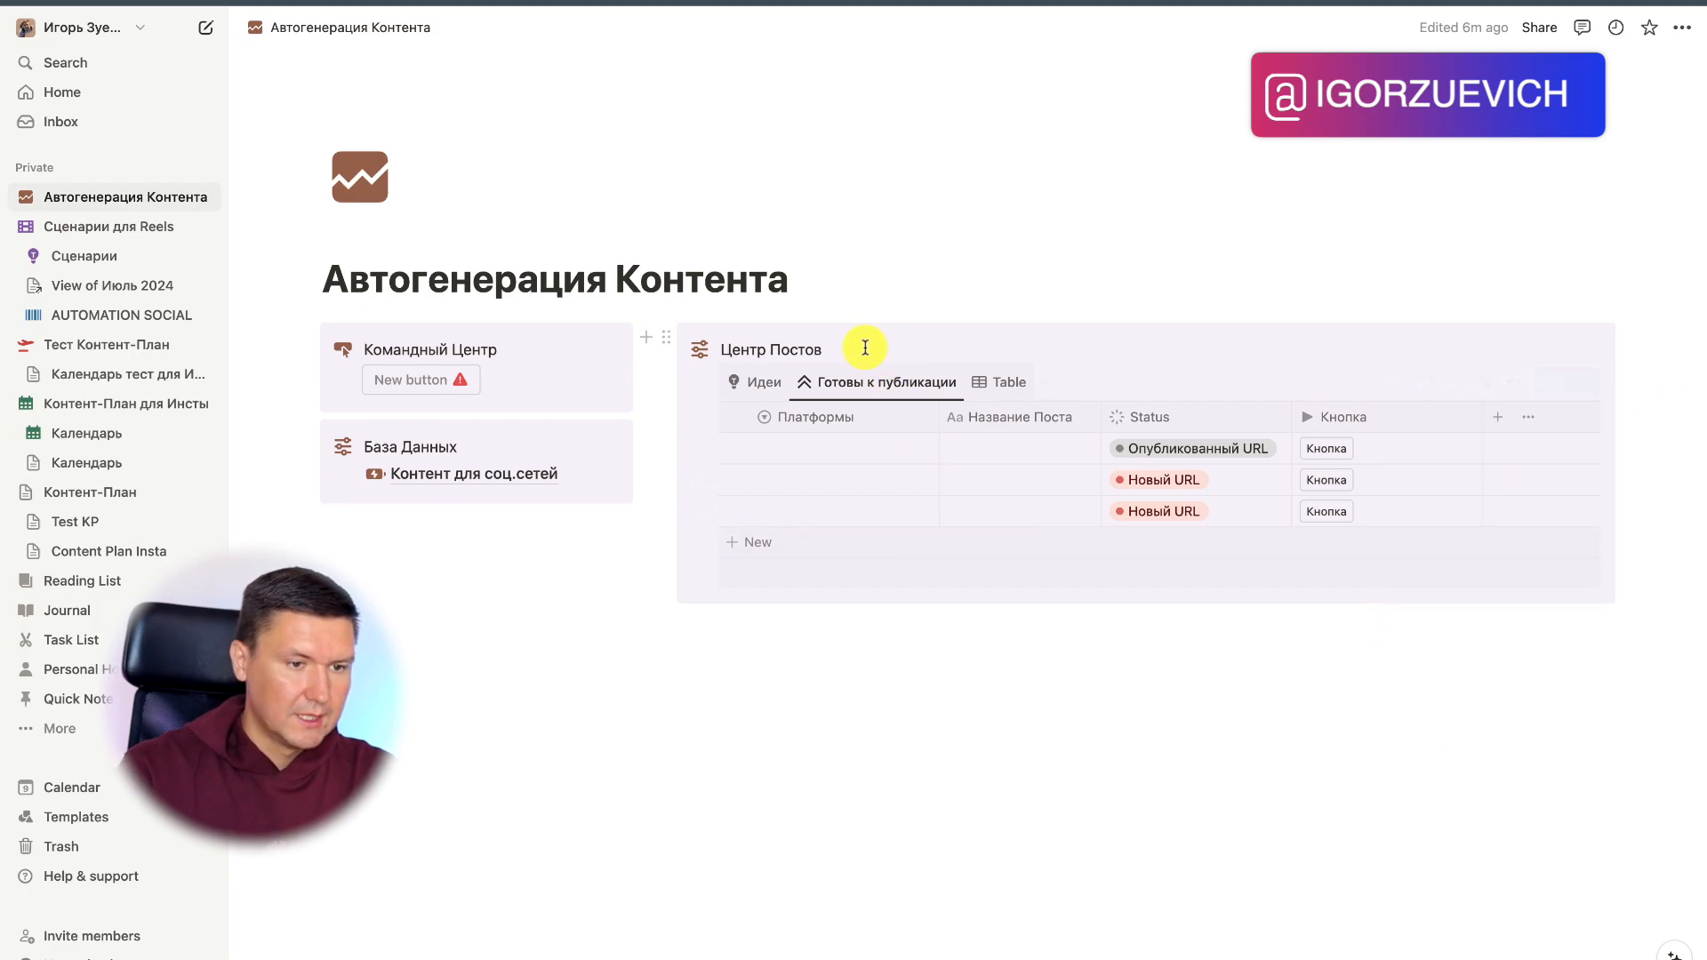
Step: Filter the Готовы к публикации view by Status to show only Готов к публикации and Идёт публикация
{"action": "left_click", "coordinate": [763, 389]}
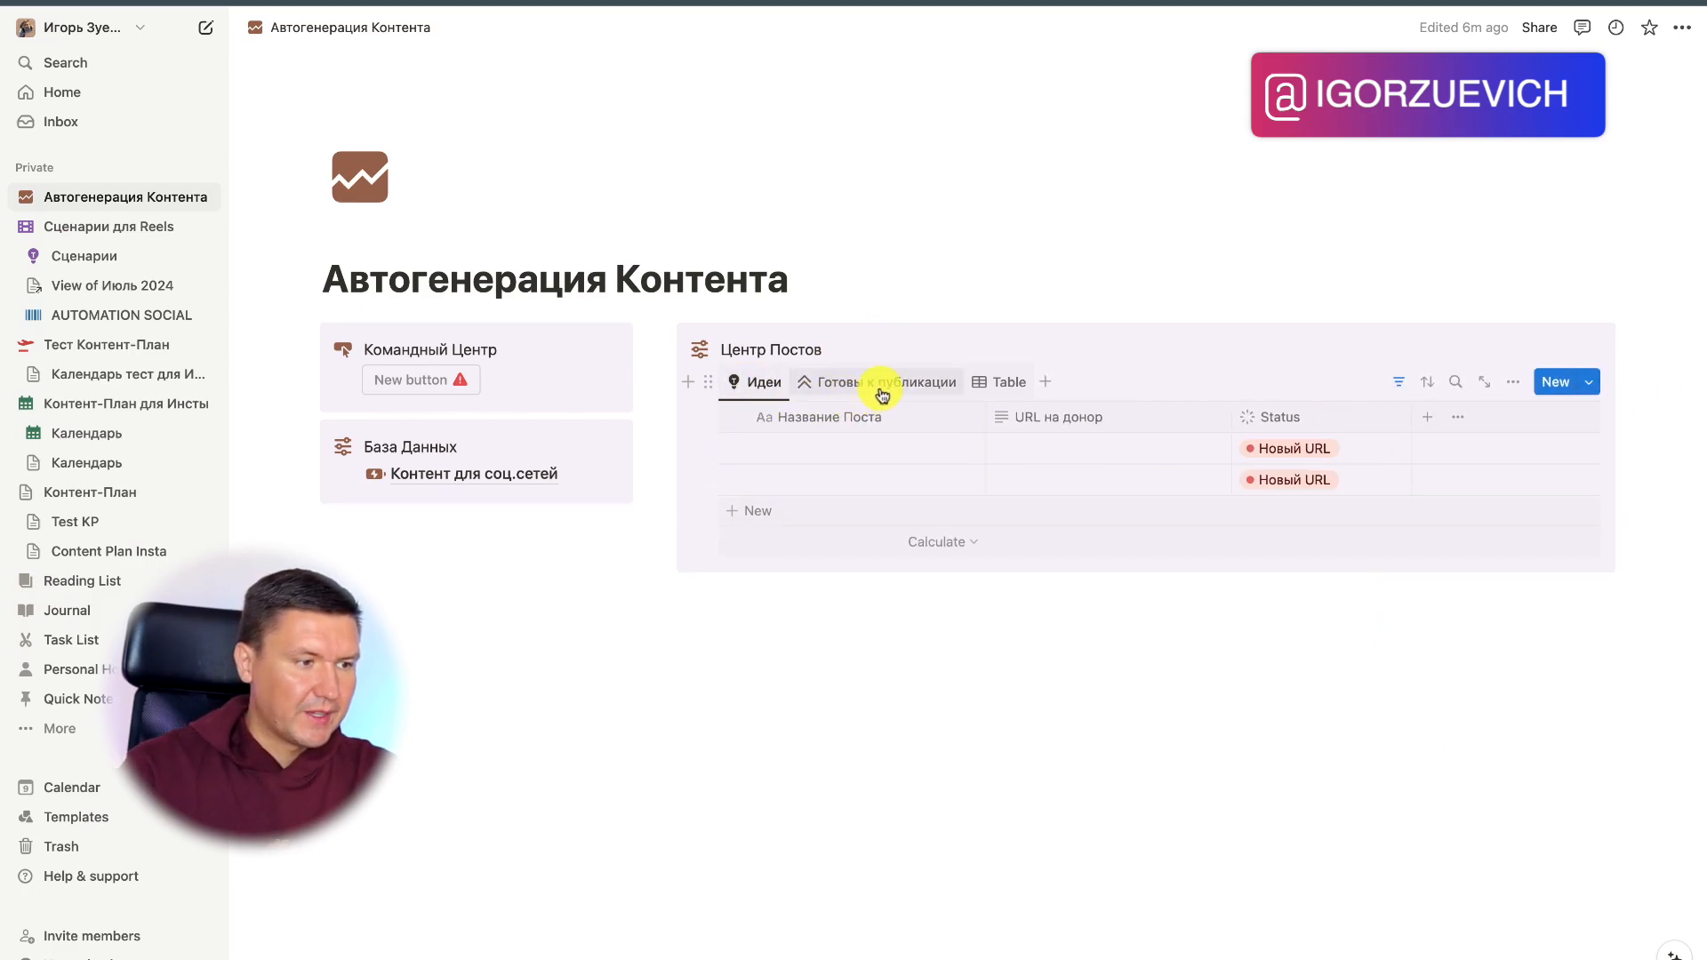
{"action": "left_click", "coordinate": [880, 389]}
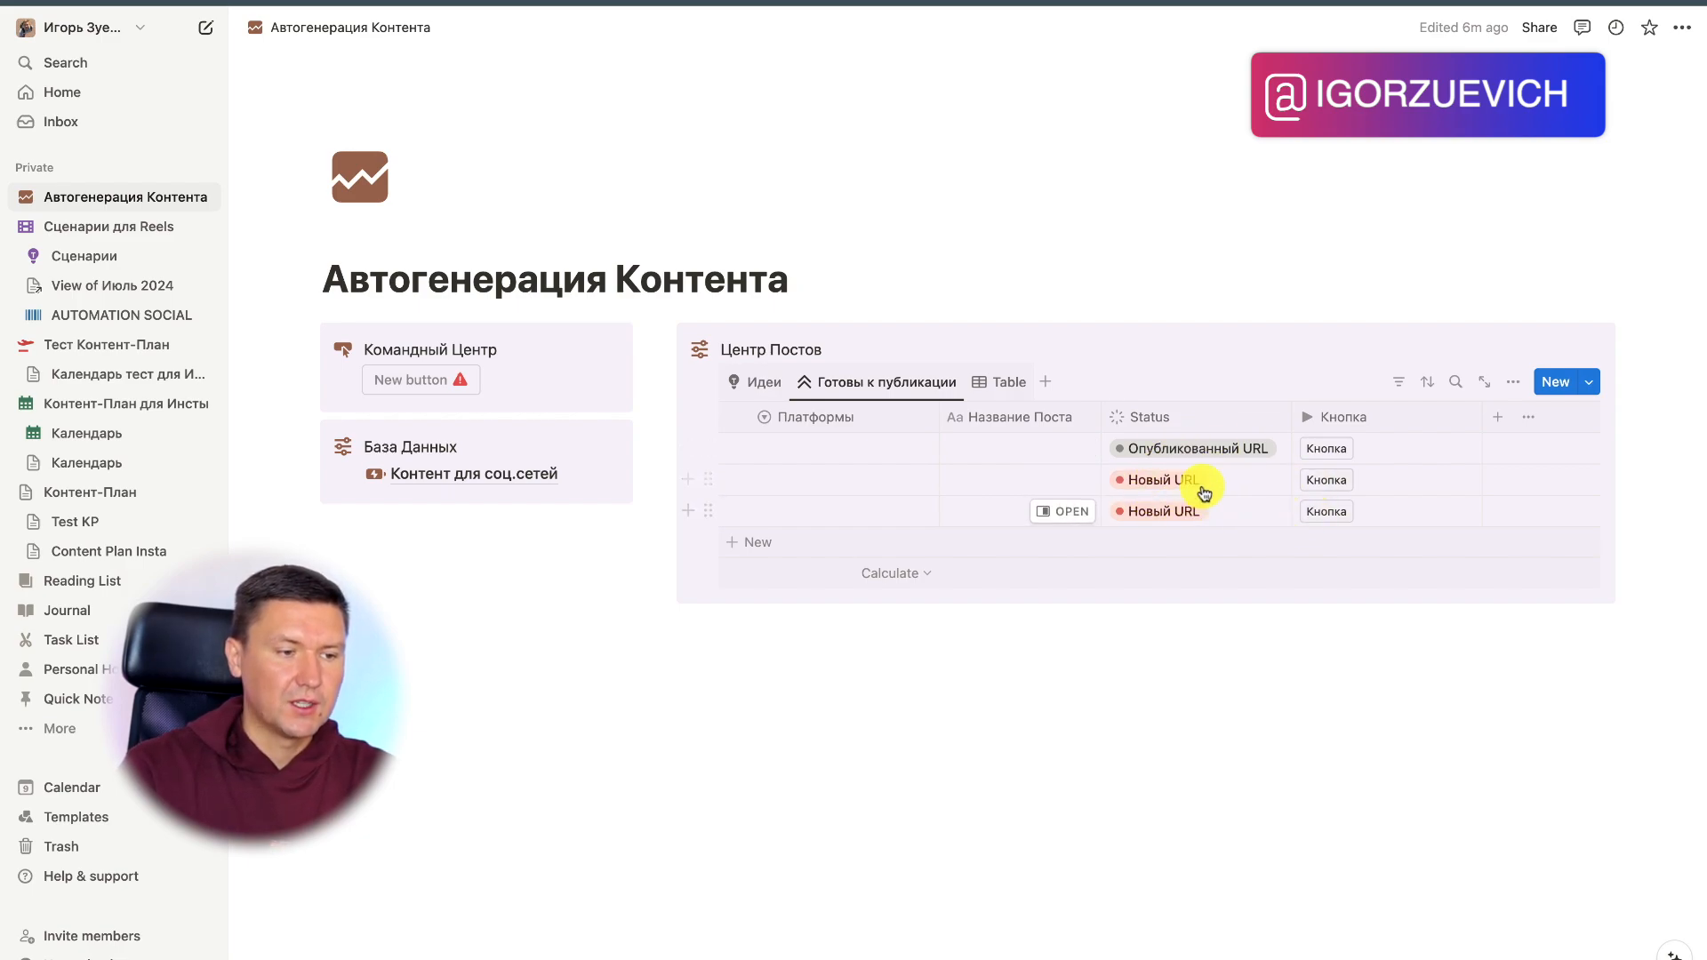
{"action": "left_click", "coordinate": [1401, 384]}
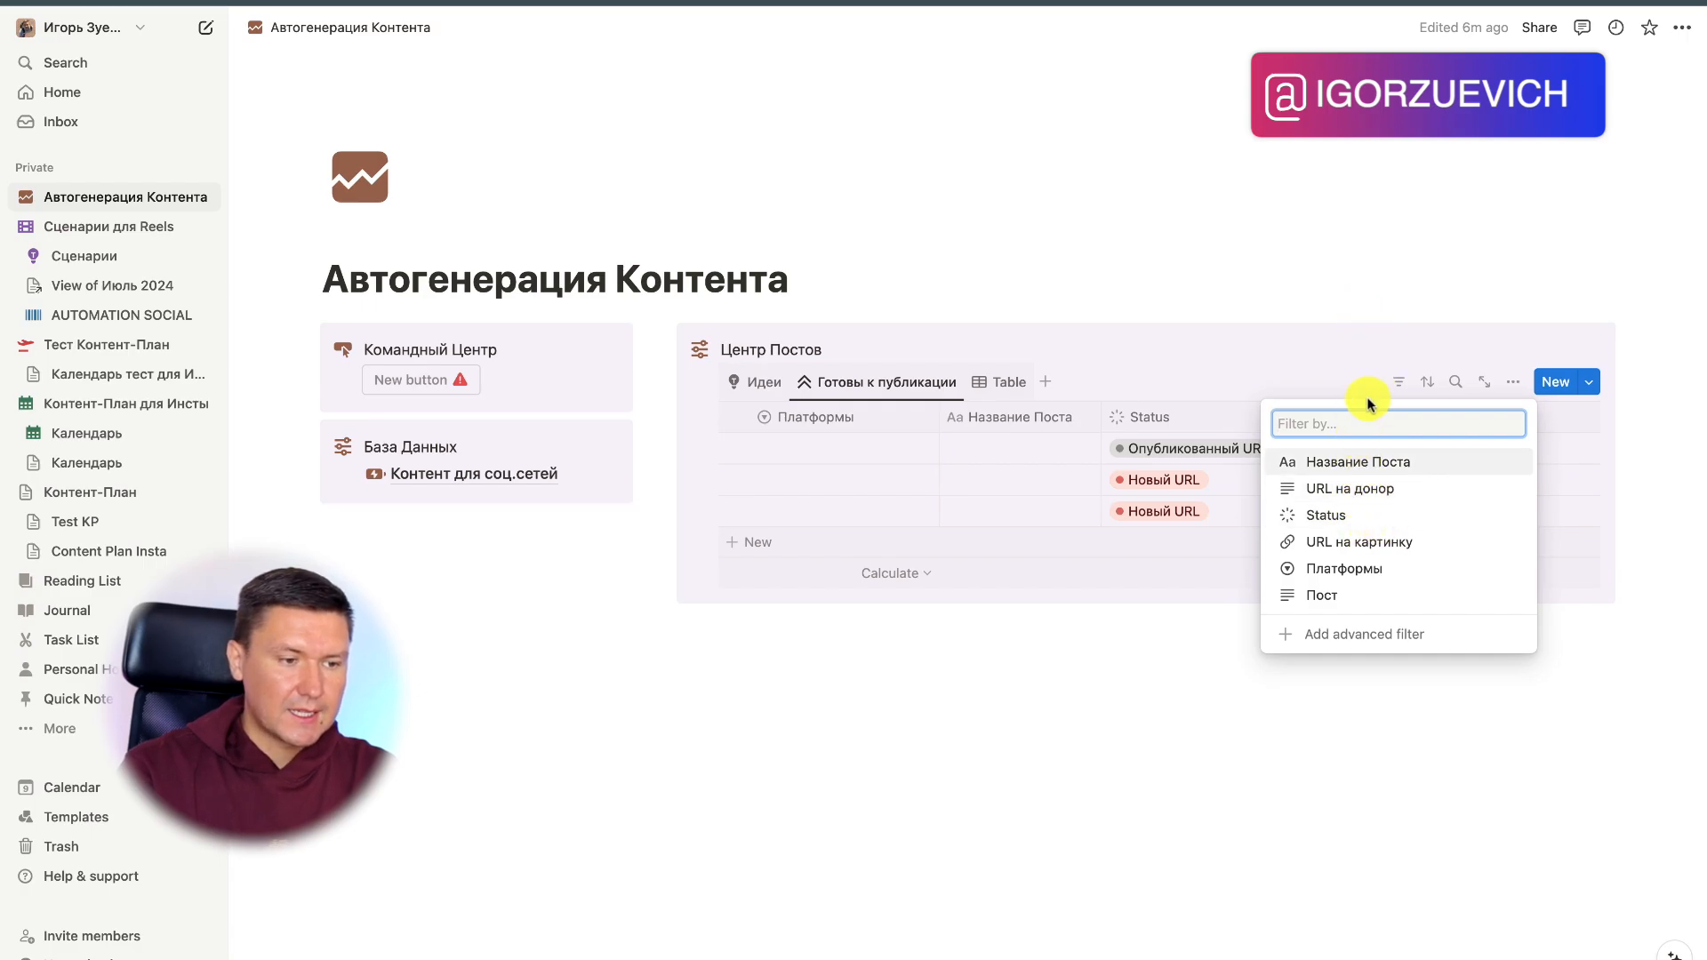
{"action": "left_click", "coordinate": [1326, 515]}
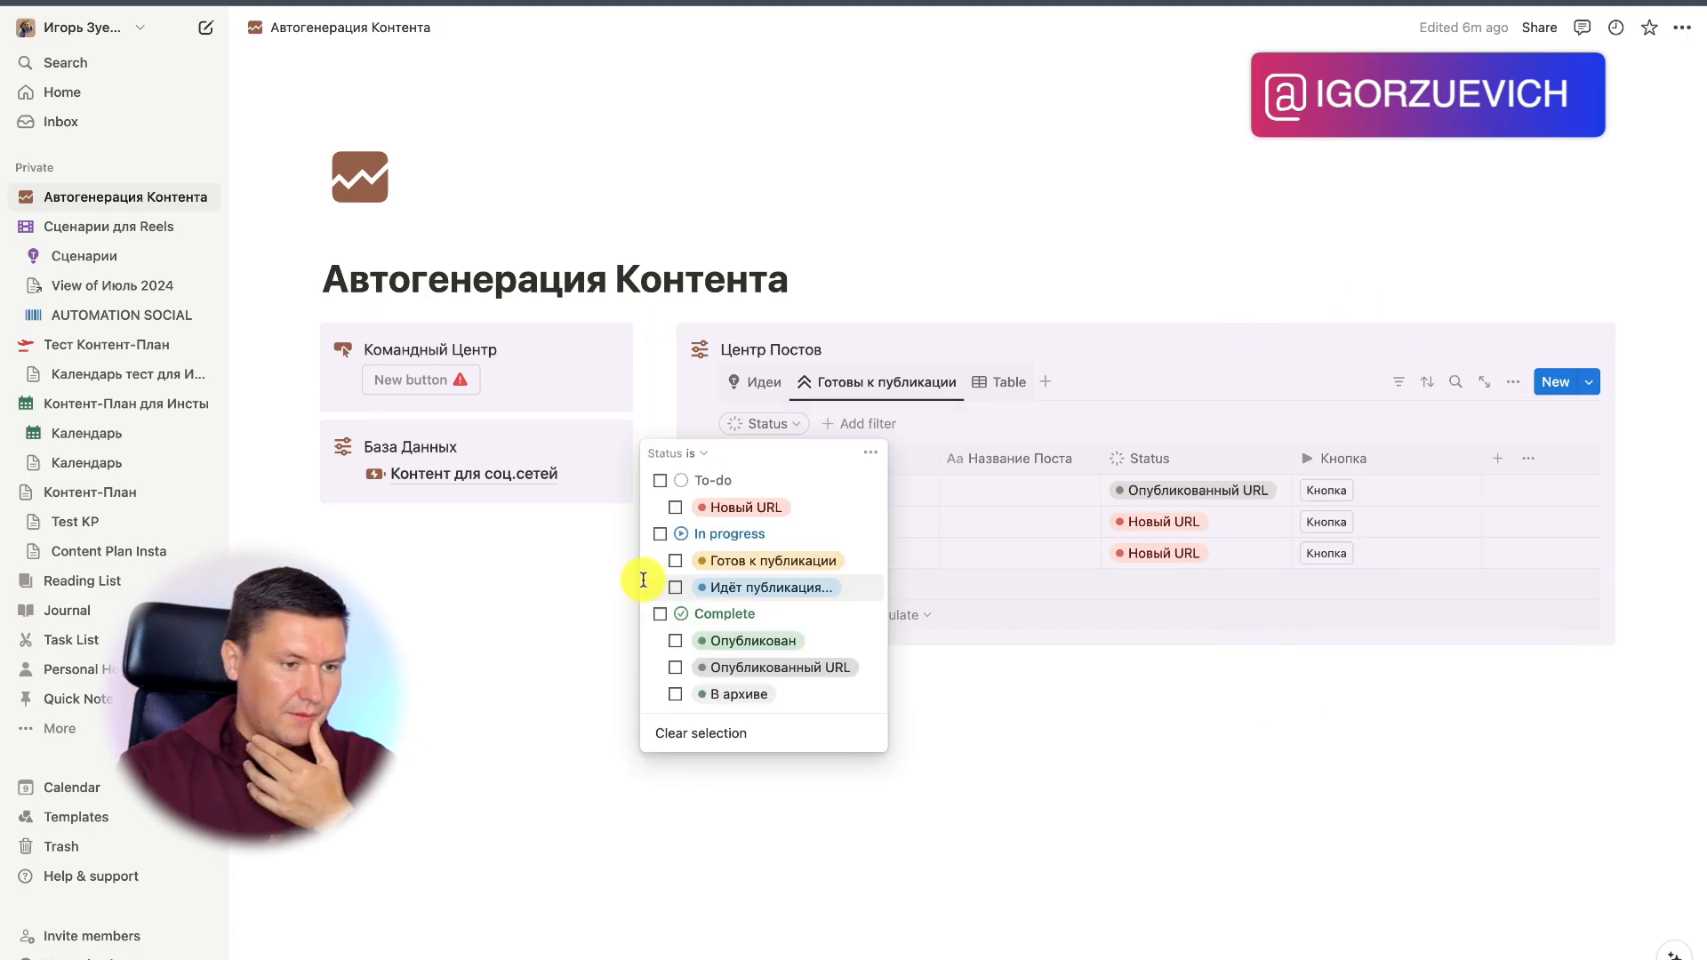
{"action": "left_click", "coordinate": [675, 561]}
{"action": "left_click", "coordinate": [676, 588]}
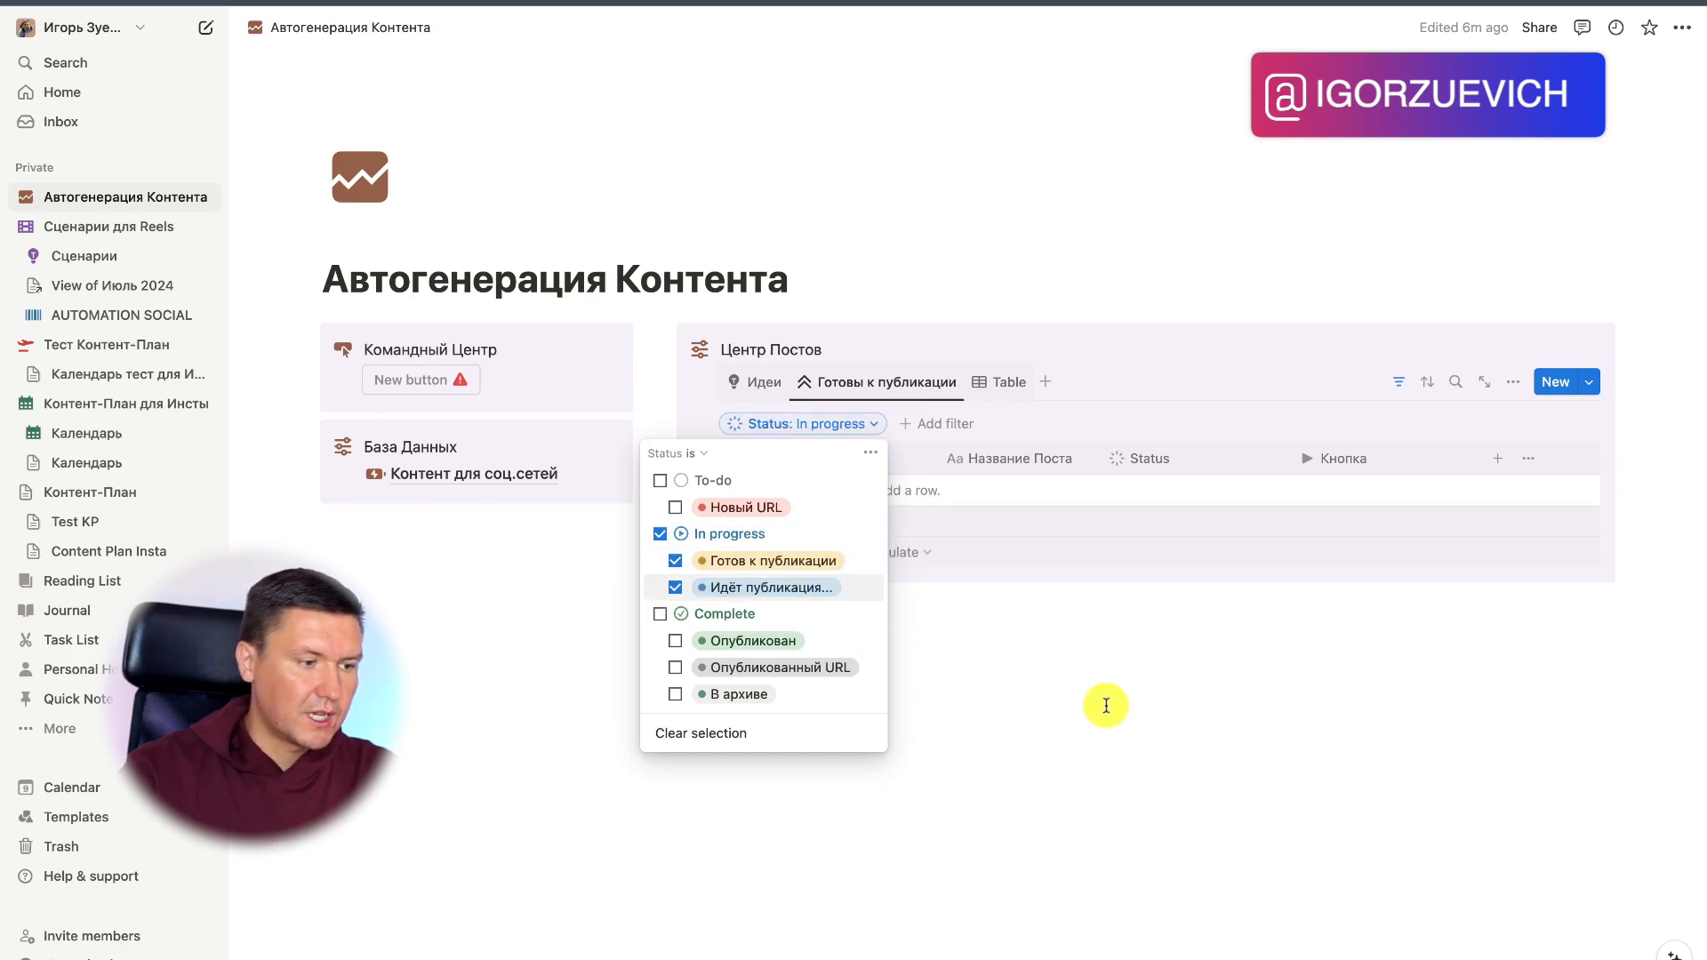
{"action": "left_click", "coordinate": [1129, 720]}
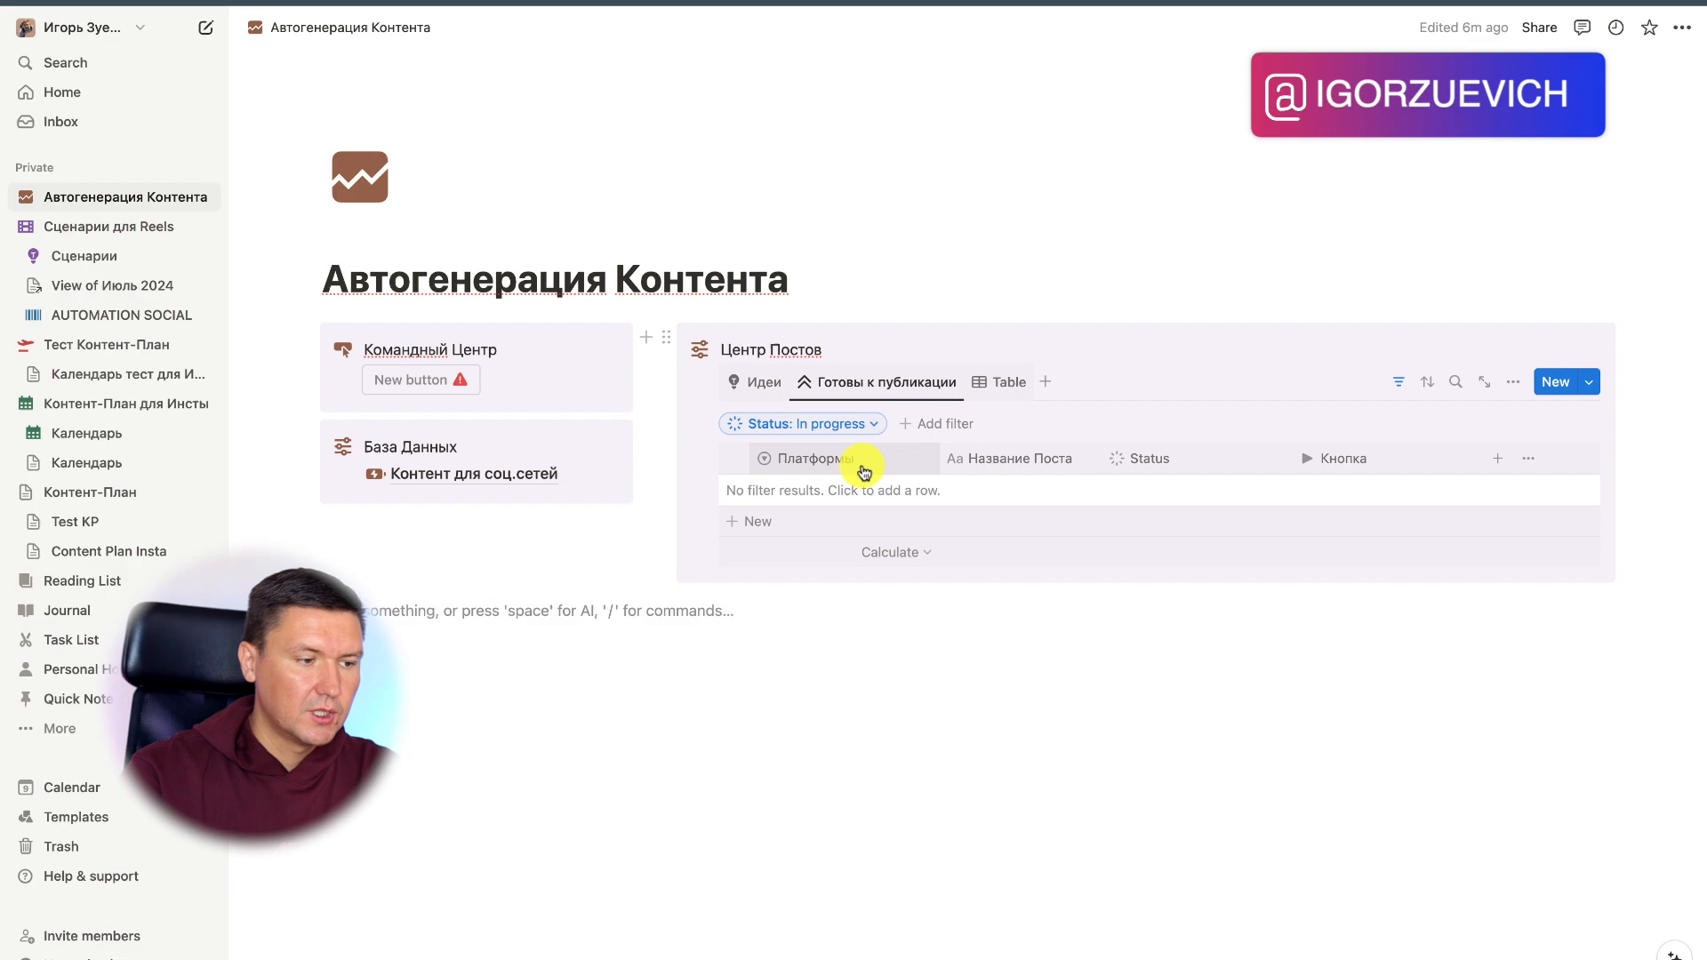
Step: Set the second Идеи entry's Status to Готов к публикации and trigger its Кнопка in the Готовы к публикации view
{"action": "left_click", "coordinate": [756, 382]}
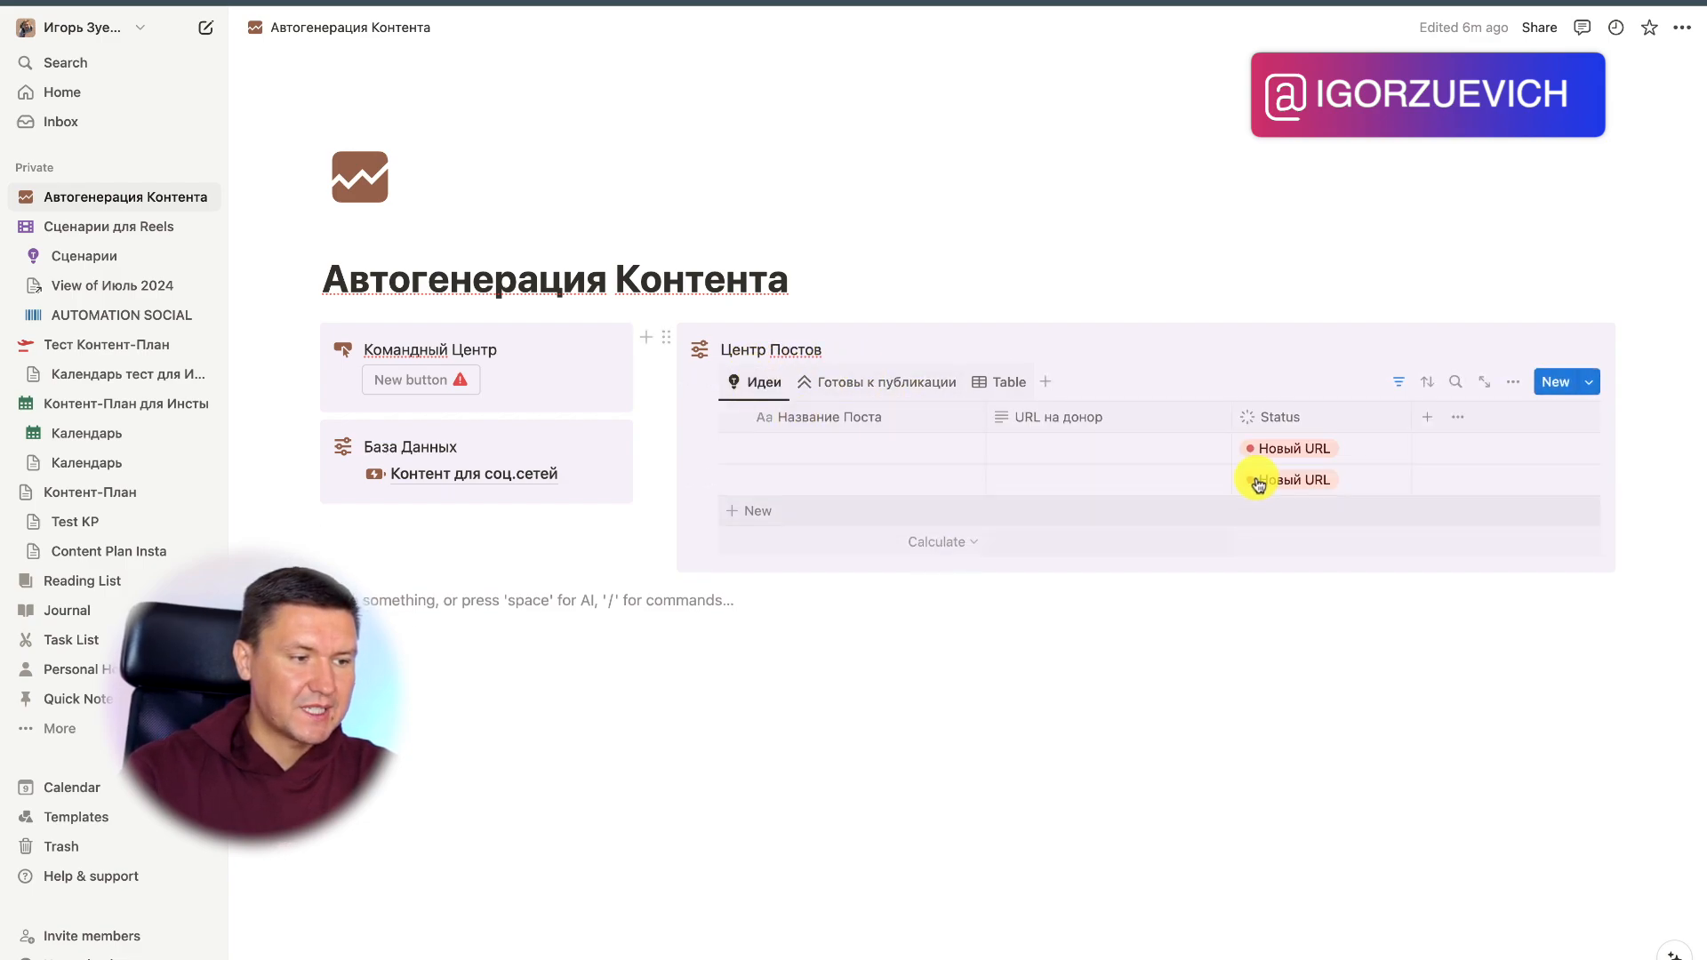
{"action": "left_click", "coordinate": [1314, 480]}
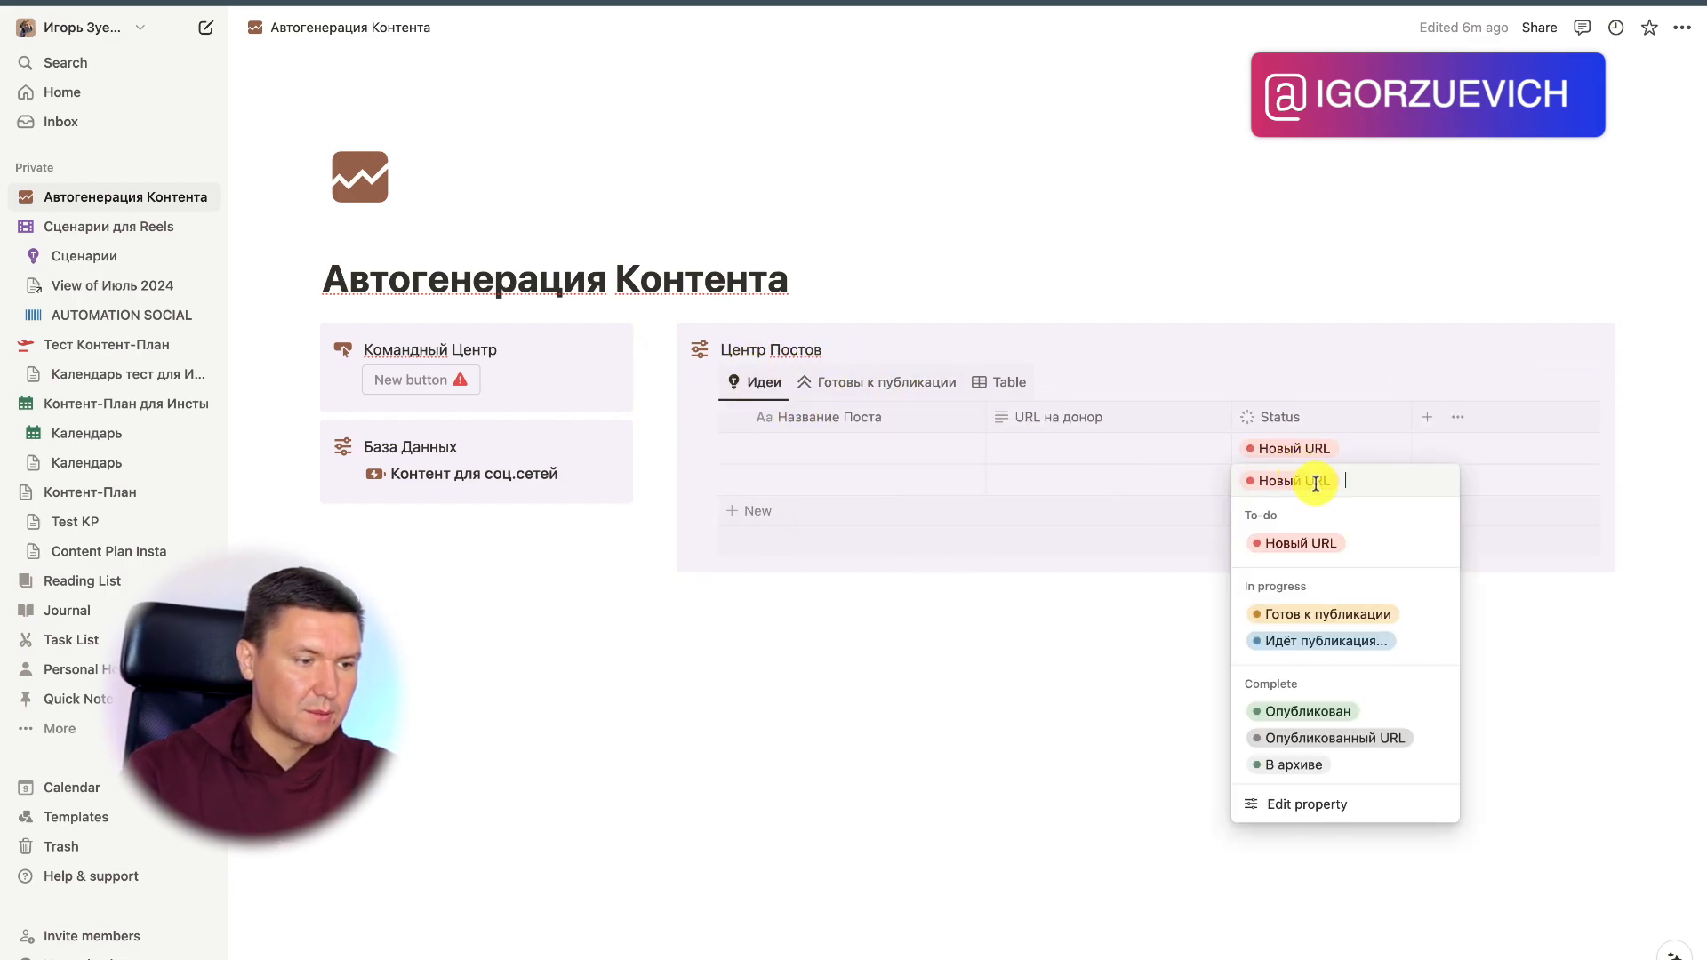
{"action": "left_click", "coordinate": [1312, 638]}
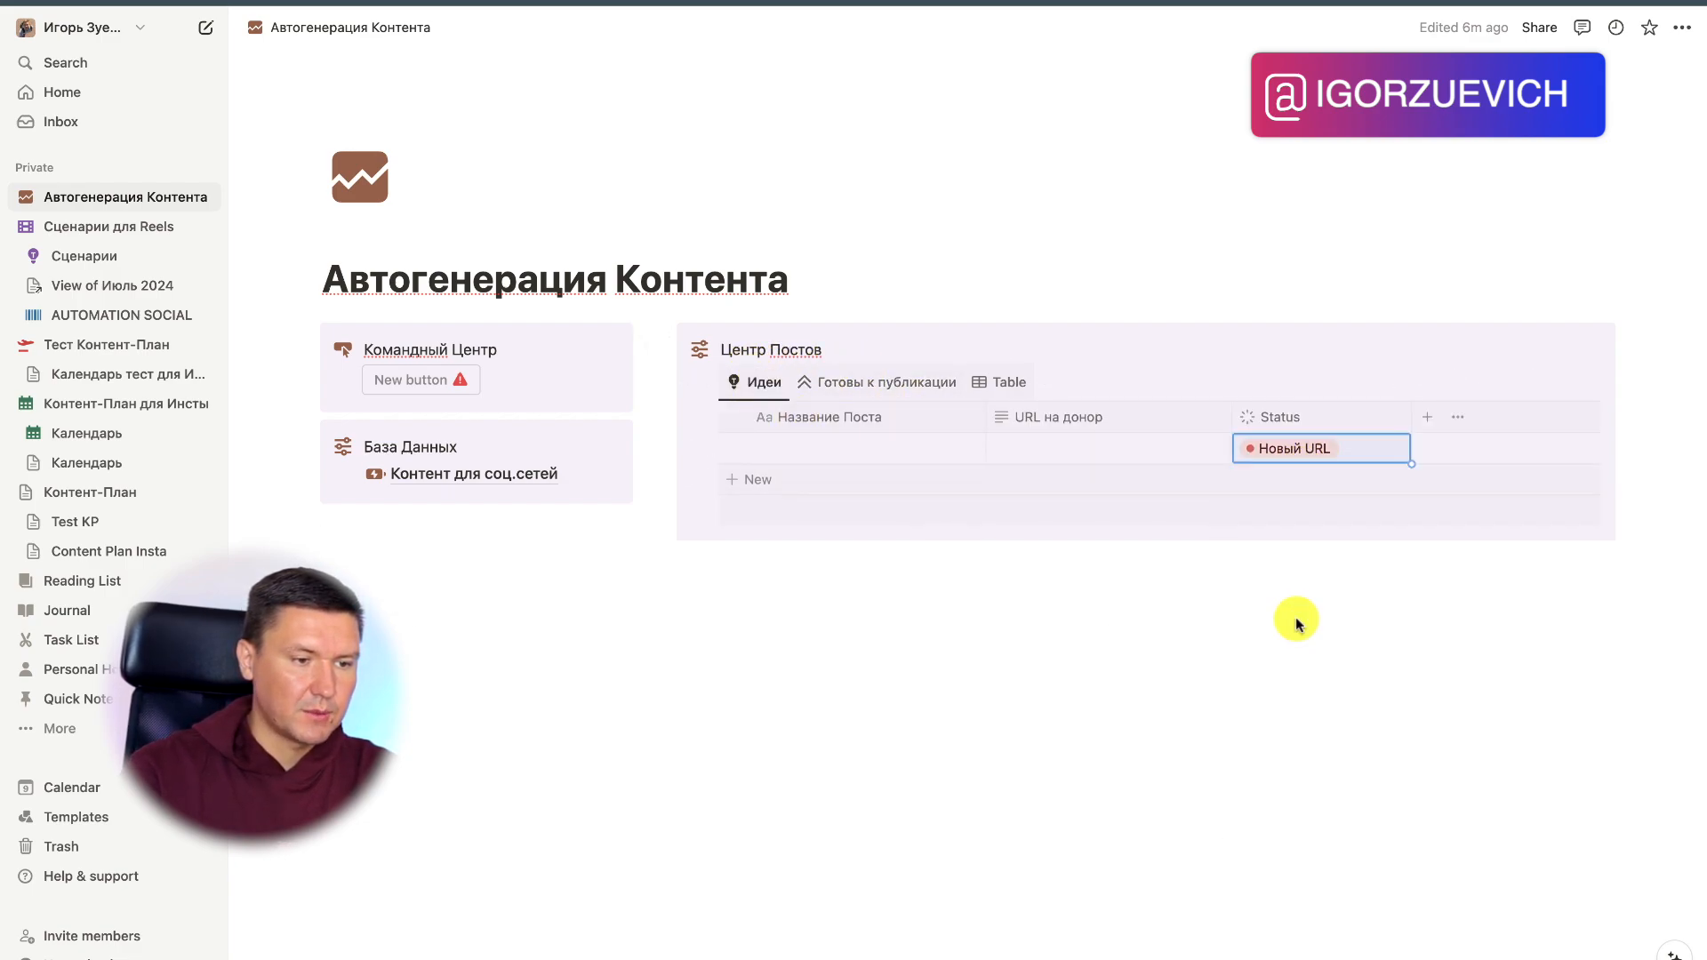
{"action": "left_click", "coordinate": [861, 382]}
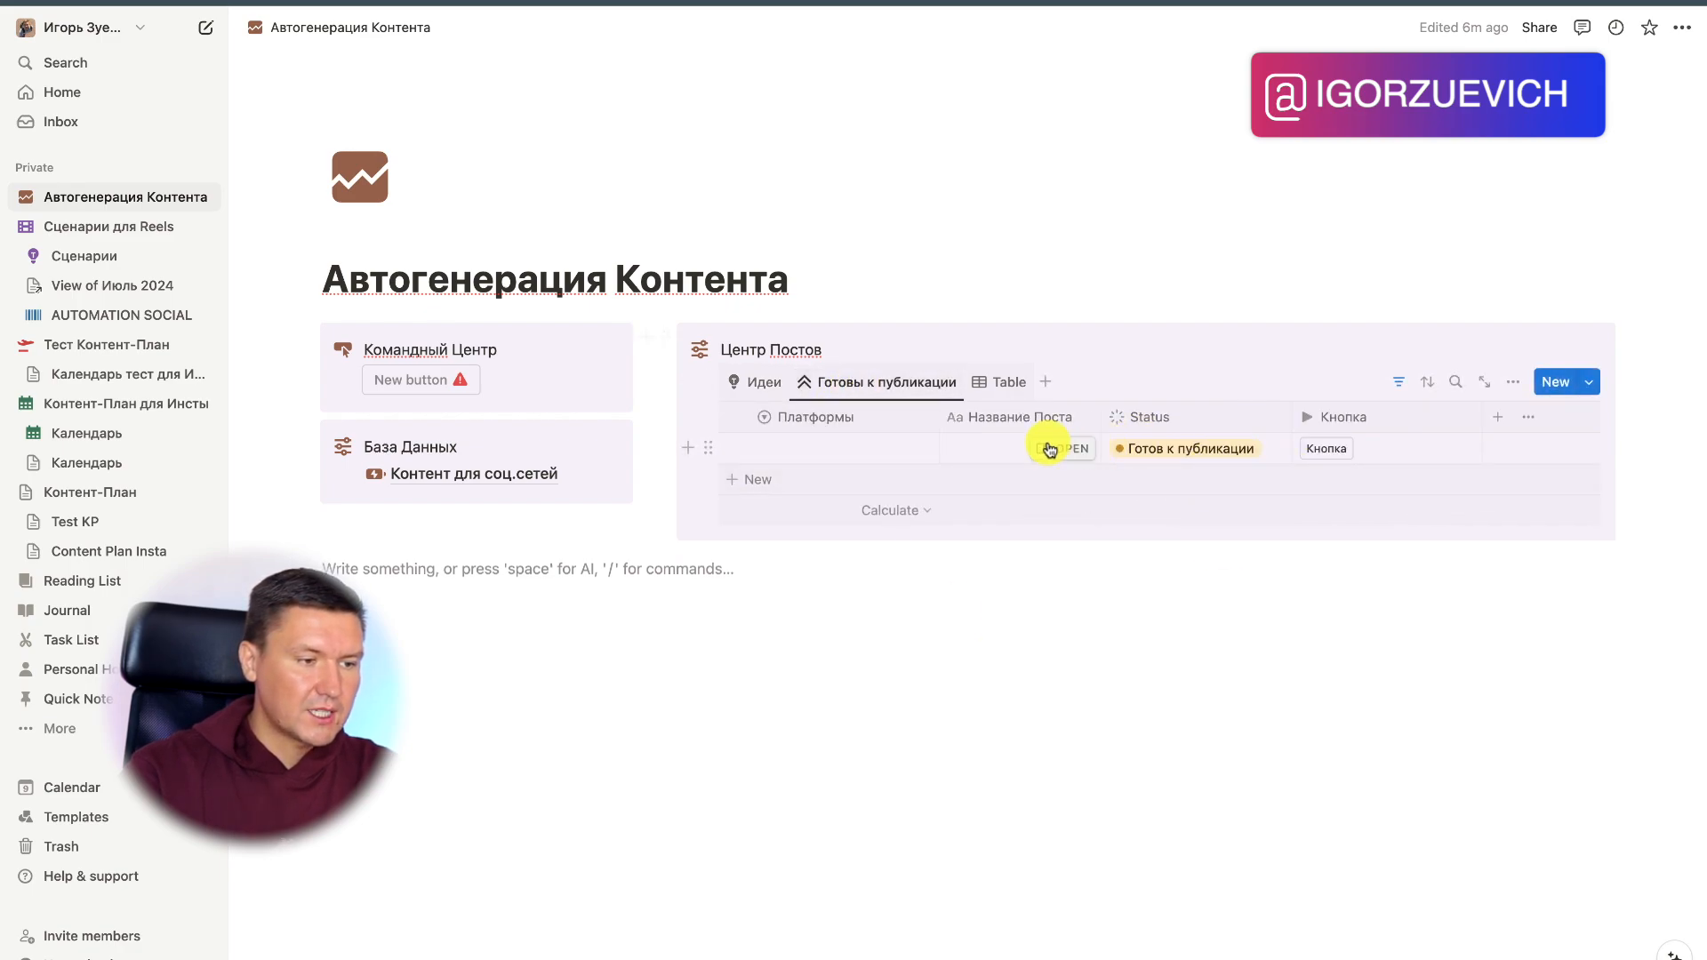
{"action": "left_click", "coordinate": [1339, 449]}
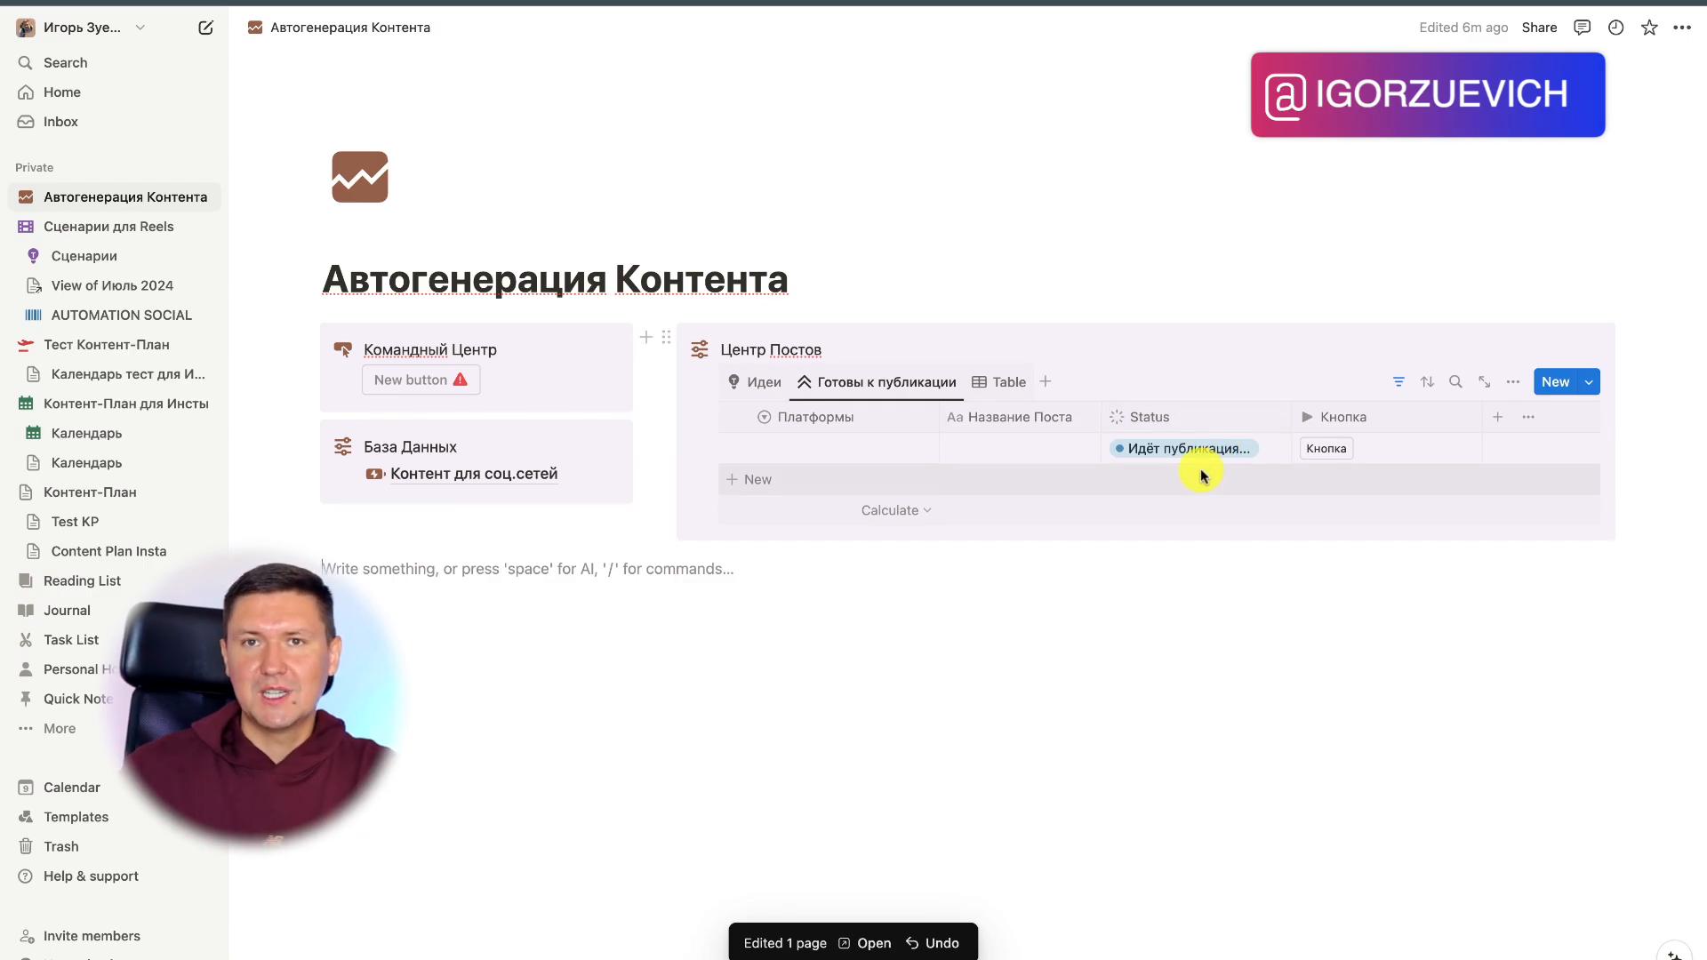
Step: Rename the third table view of the Центр Постов block to Архив and give it a trash can icon
{"action": "left_click", "coordinate": [1024, 422]}
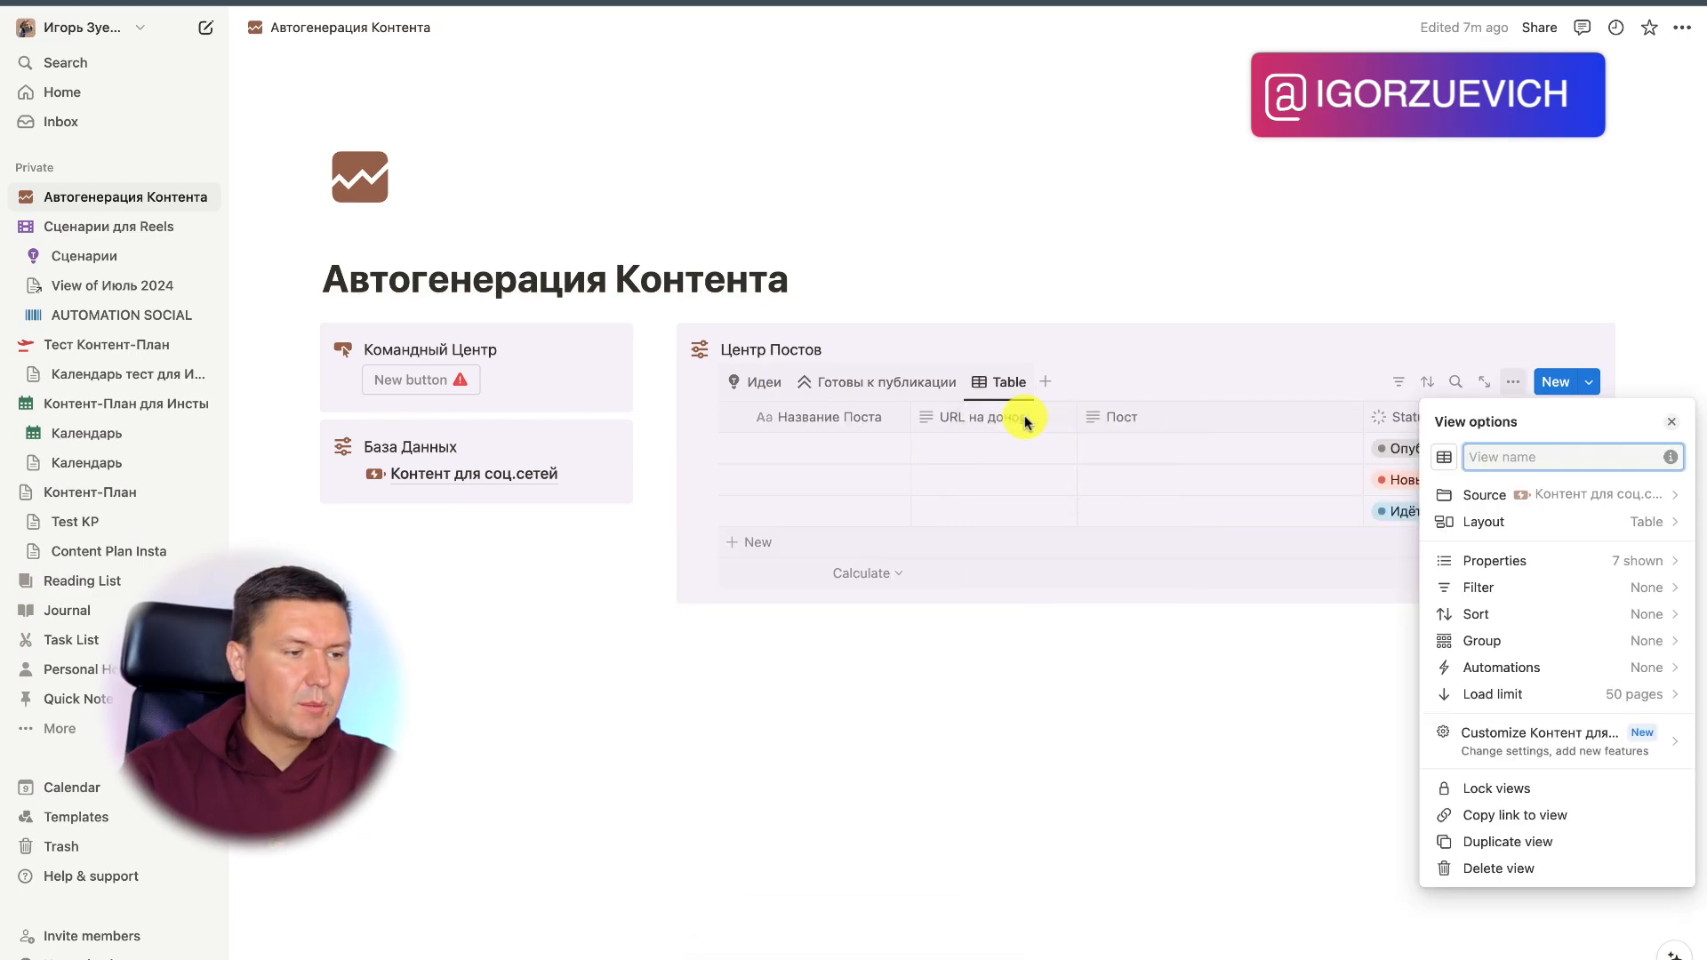
{"action": "type", "text": "Ap"}
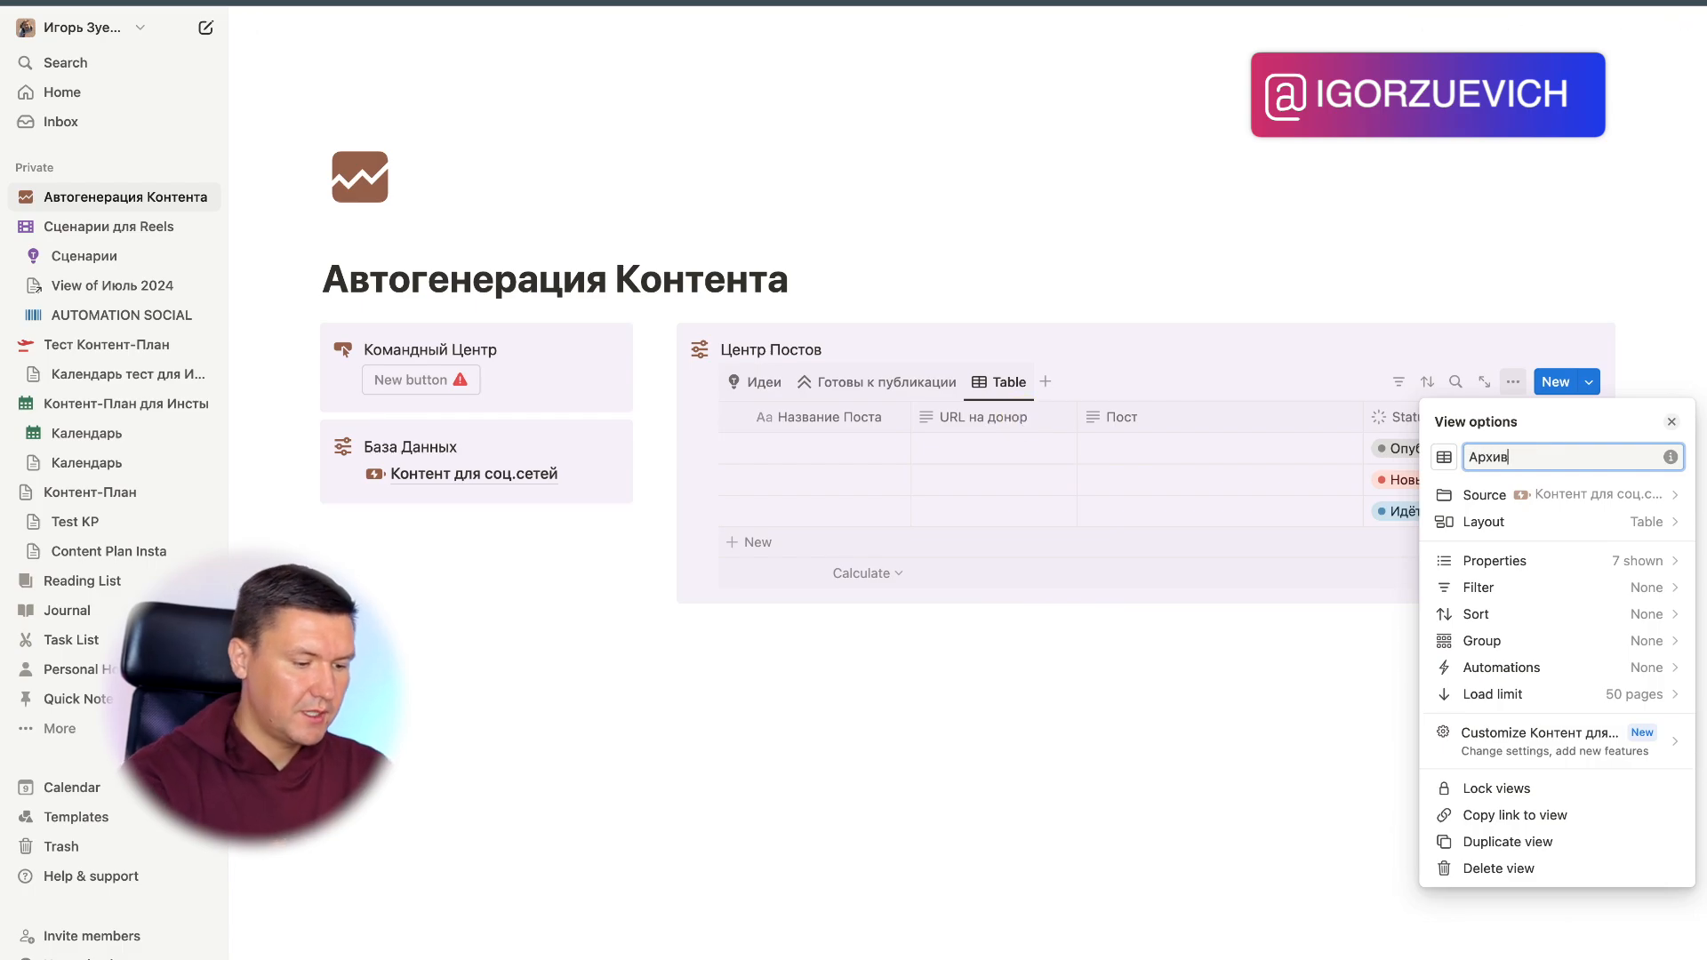
{"action": "left_click", "coordinate": [1444, 456]}
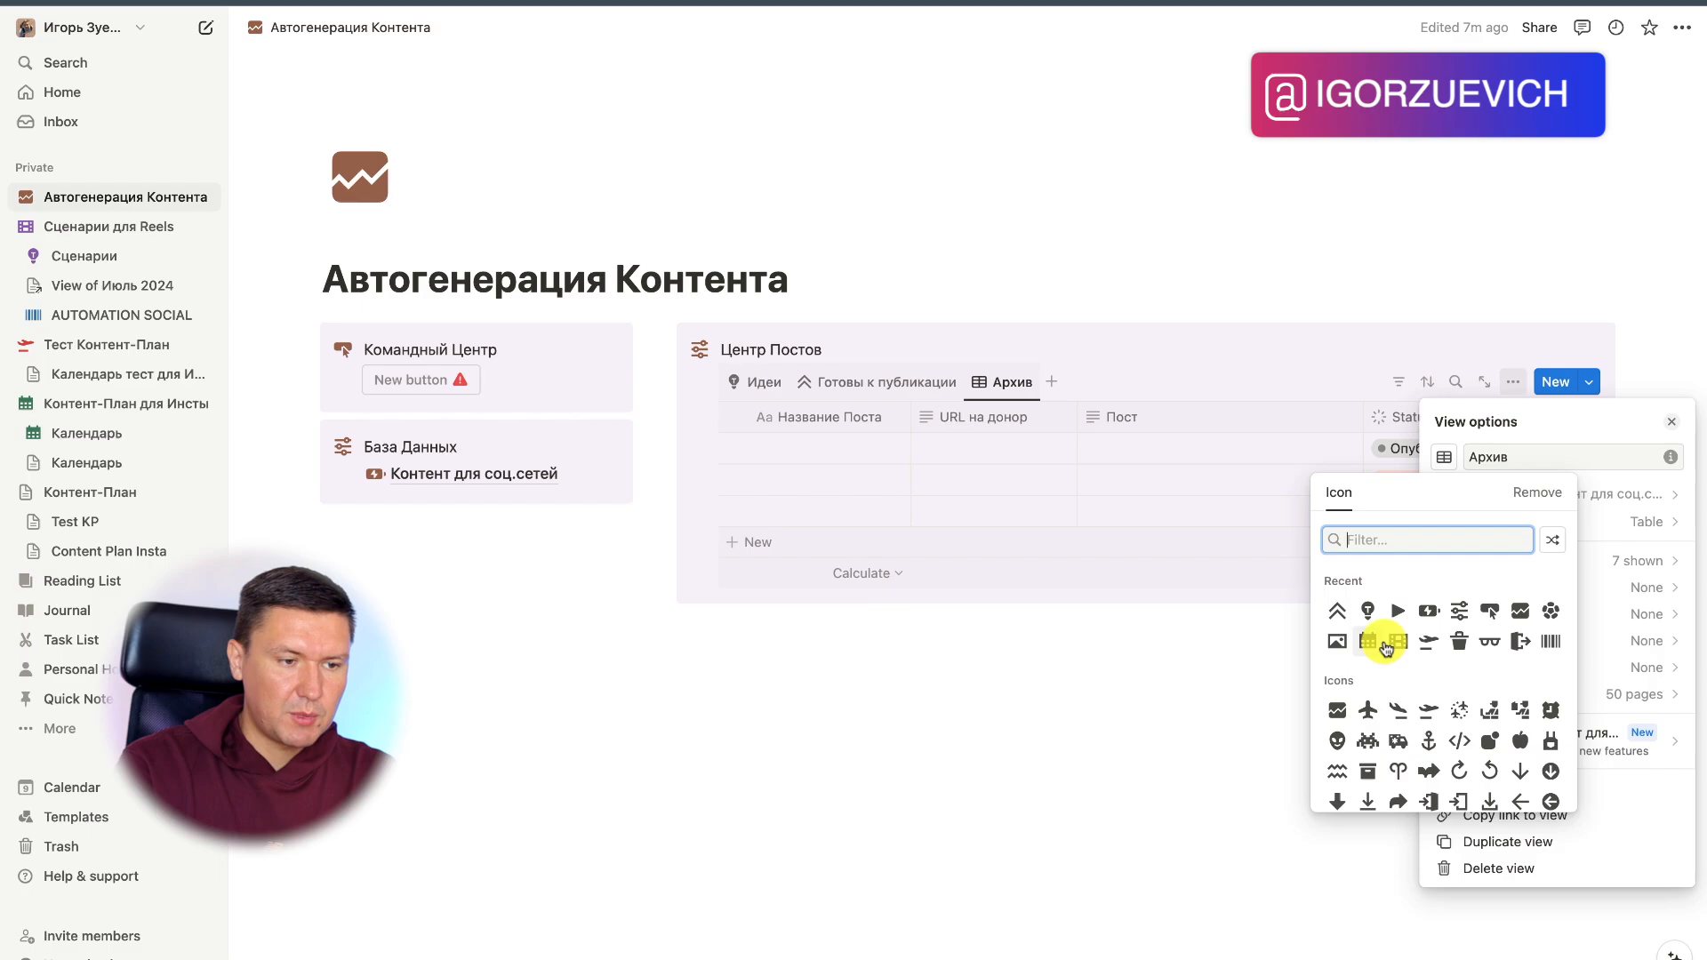
{"action": "left_click", "coordinate": [1459, 641]}
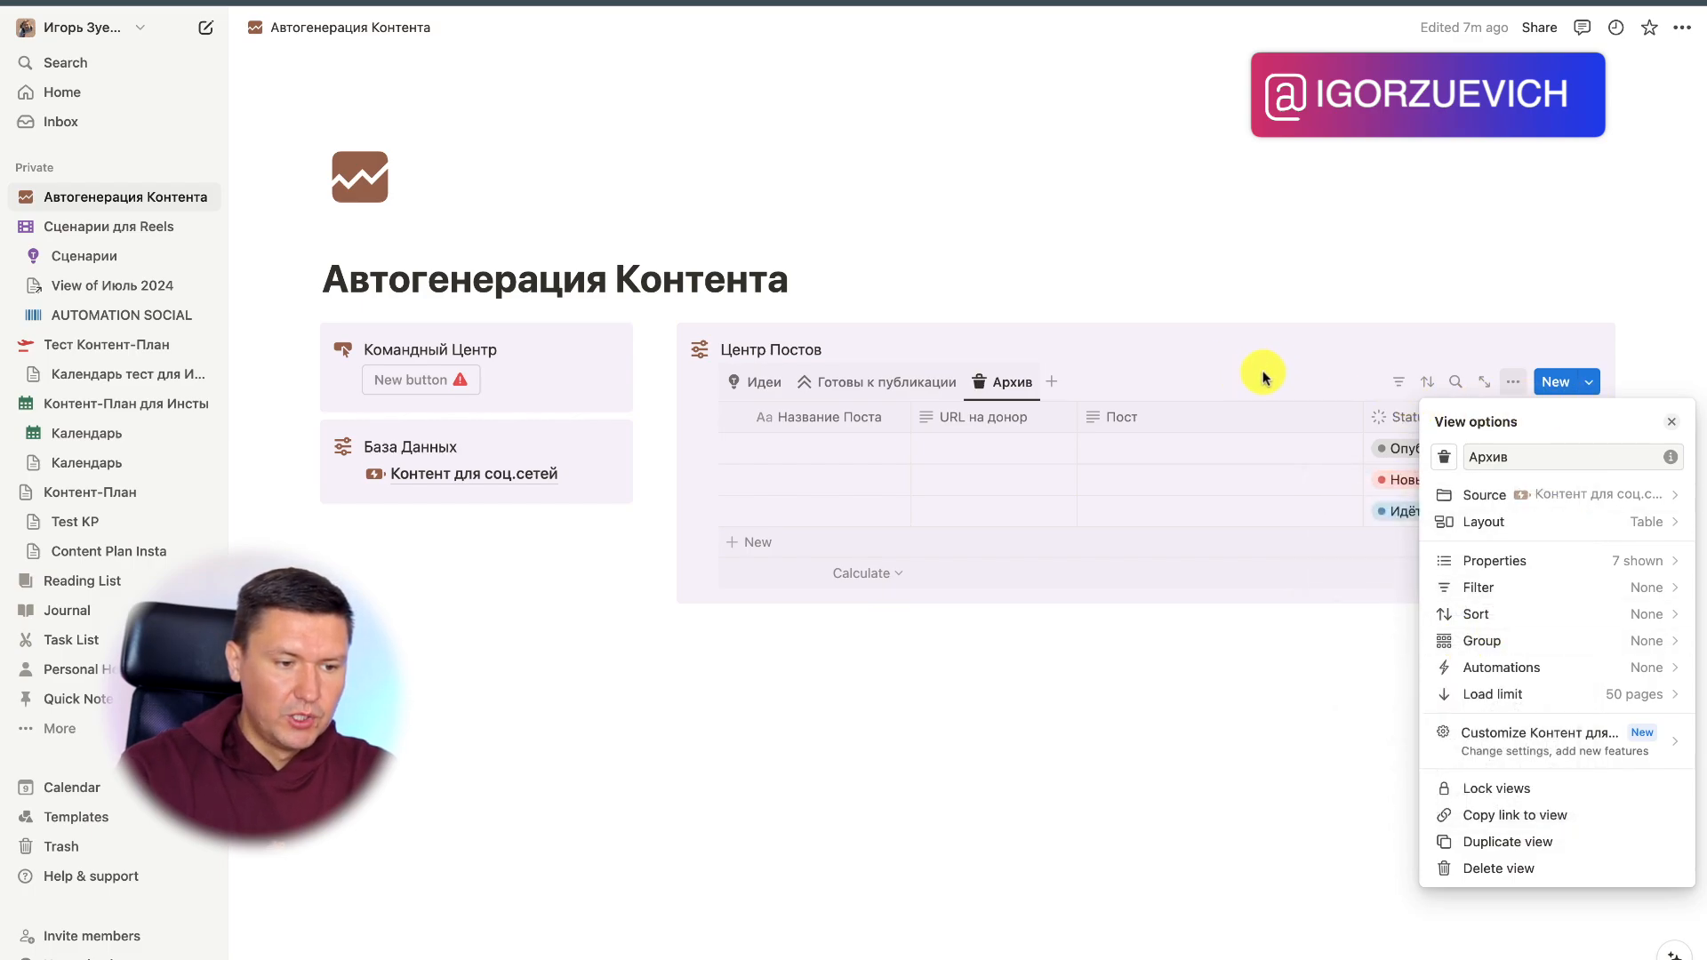
Step: Hide the URL на донор, Пост, Кнопка and URL на картинку properties in the Архив view
{"action": "left_click", "coordinate": [1585, 563]}
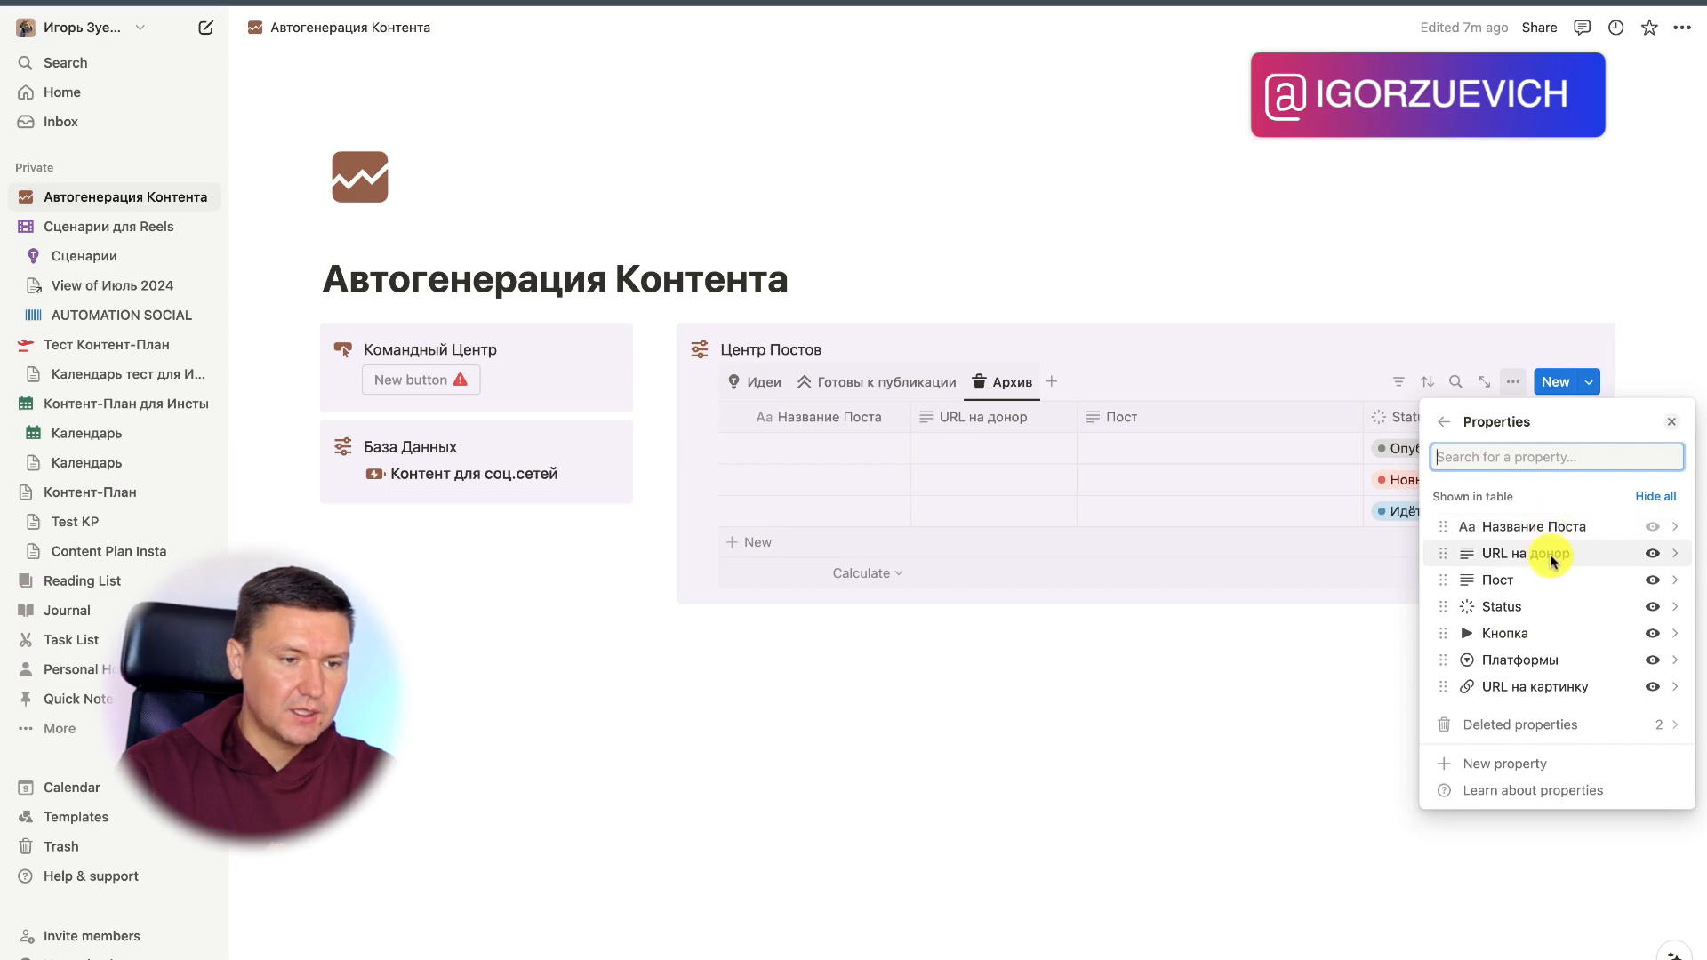
{"action": "left_click", "coordinate": [1654, 555]}
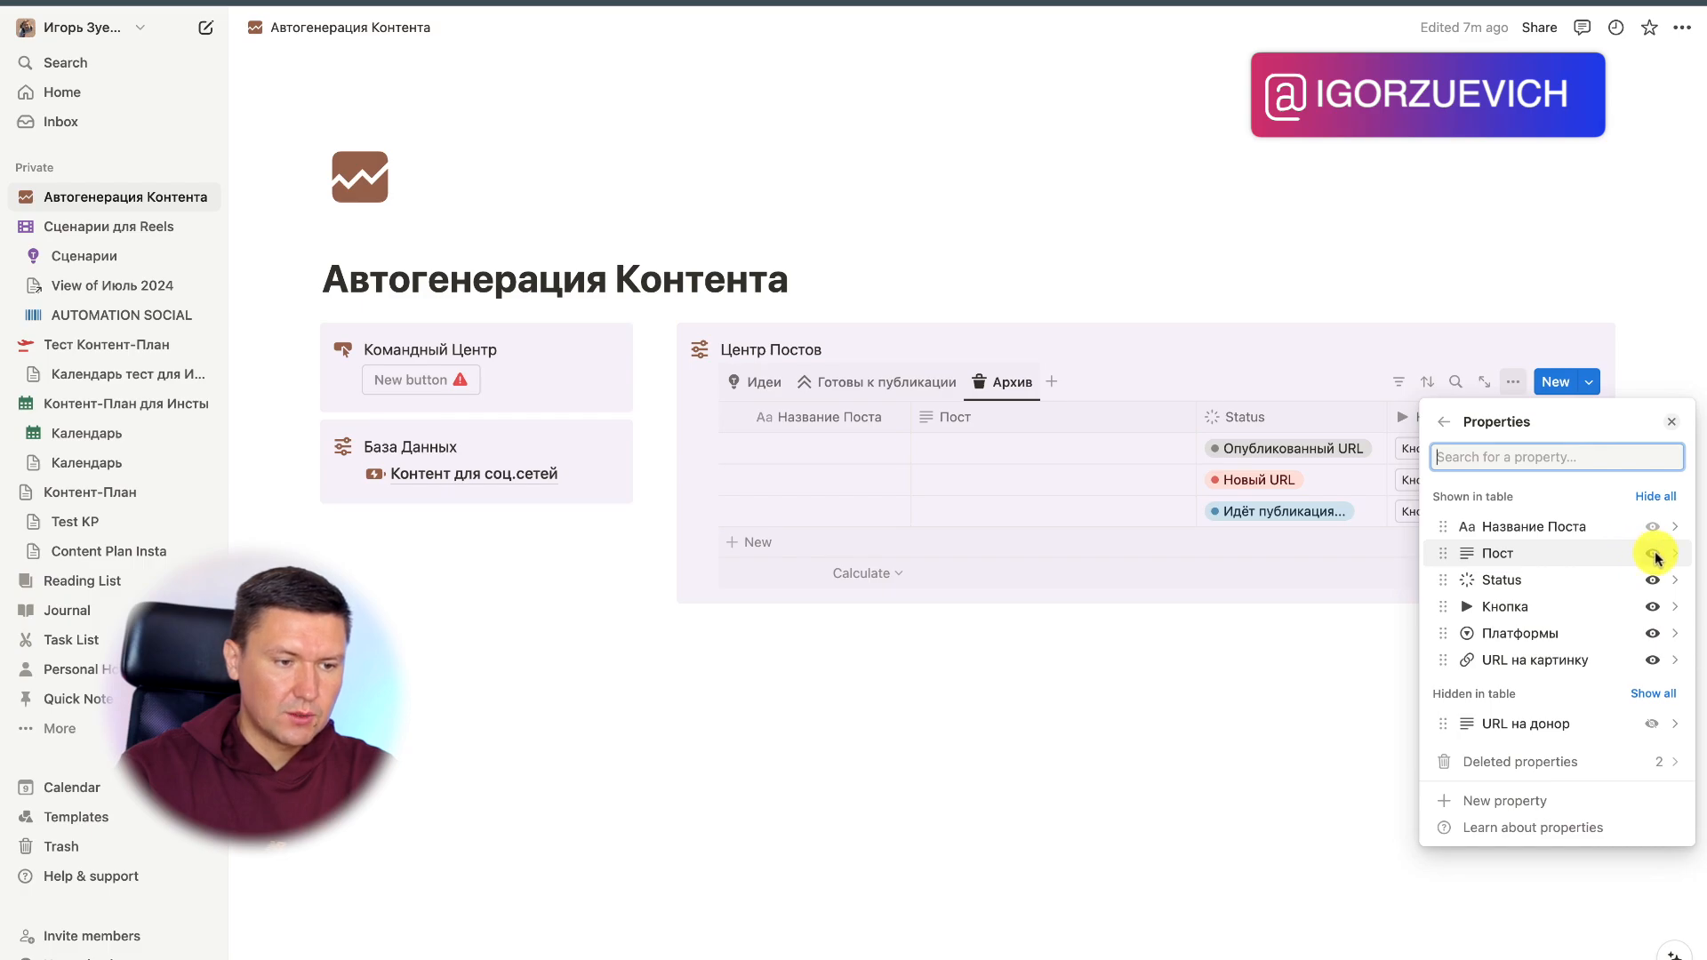
{"action": "left_click", "coordinate": [1653, 555]}
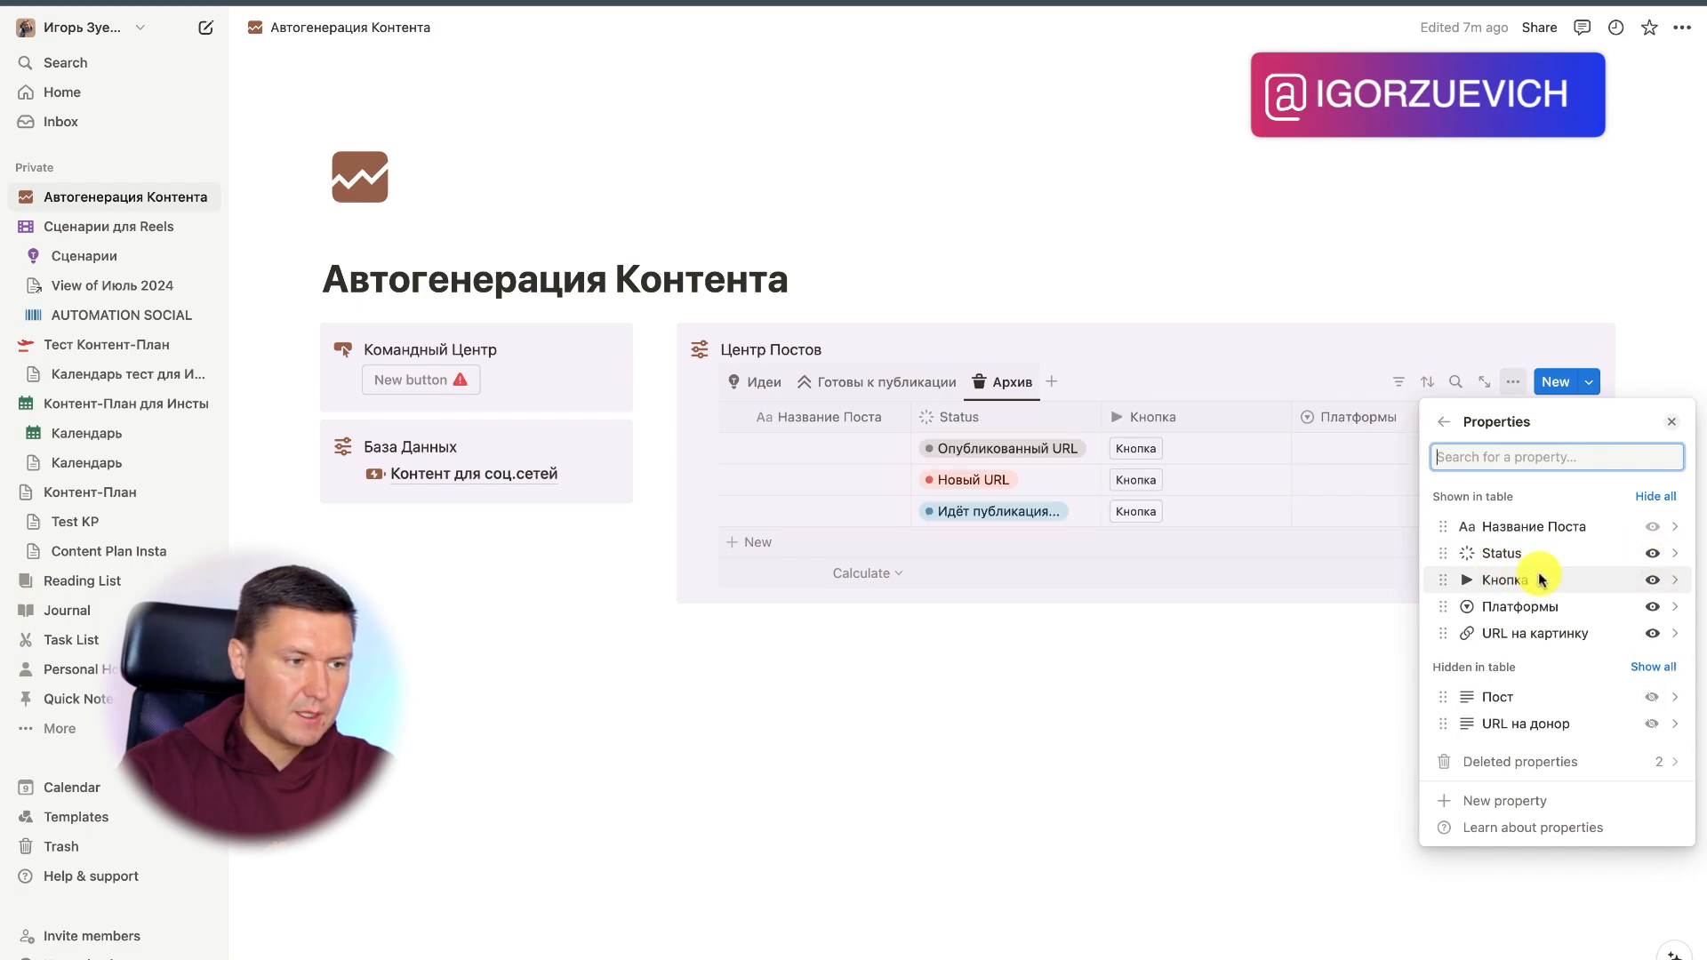
{"action": "left_click", "coordinate": [1654, 581]}
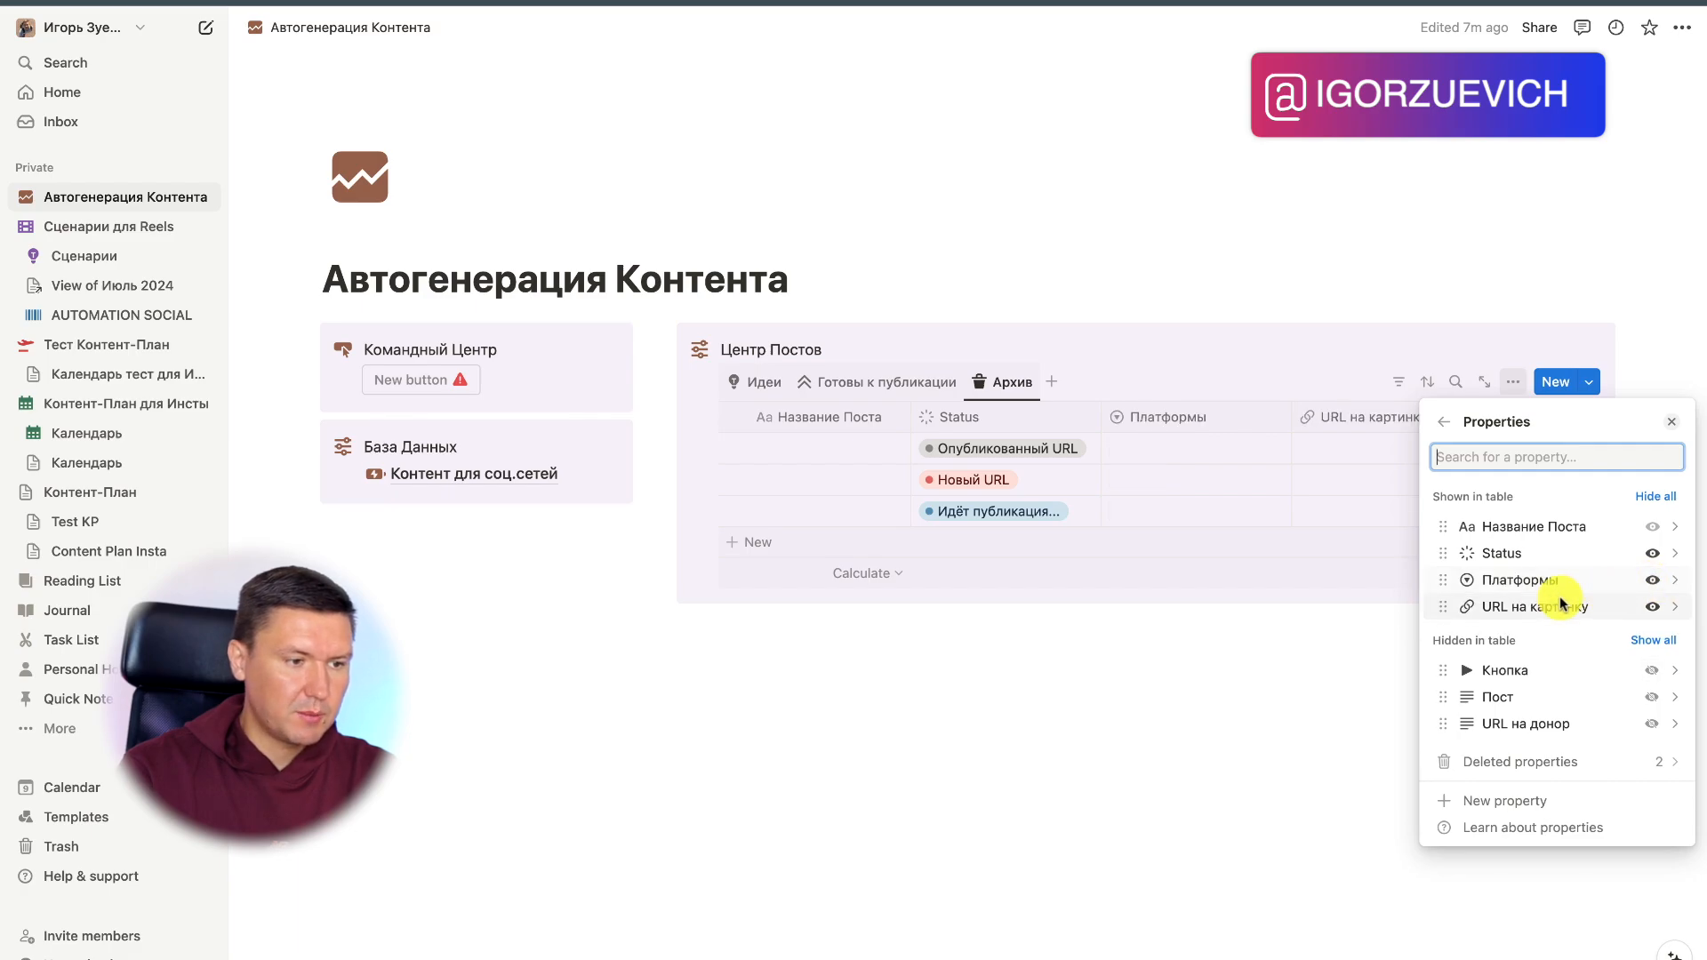
{"action": "left_click", "coordinate": [1655, 608]}
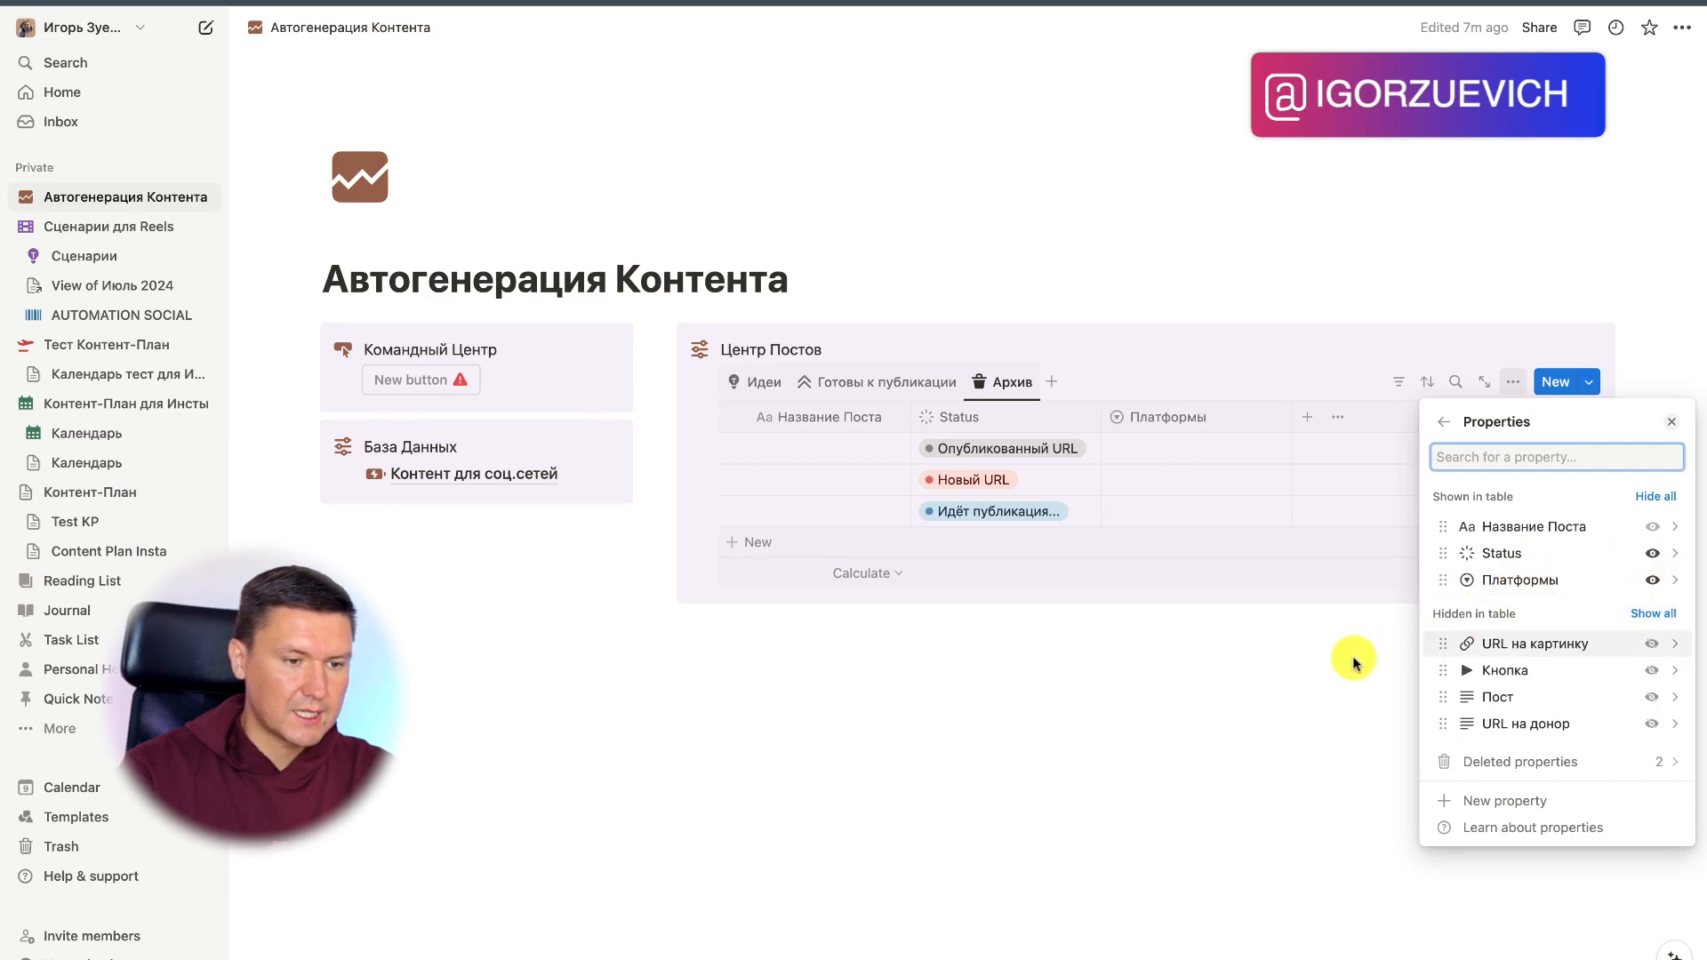
{"action": "left_click", "coordinate": [1261, 671]}
Step: Reorder the Архив view's columns to Платформы, Название Поста and Status
{"action": "left_click_drag", "start_coordinate": [1004, 412], "coordinate": [907, 414]}
{"action": "left_click_drag", "start_coordinate": [1188, 419], "coordinate": [1059, 421]}
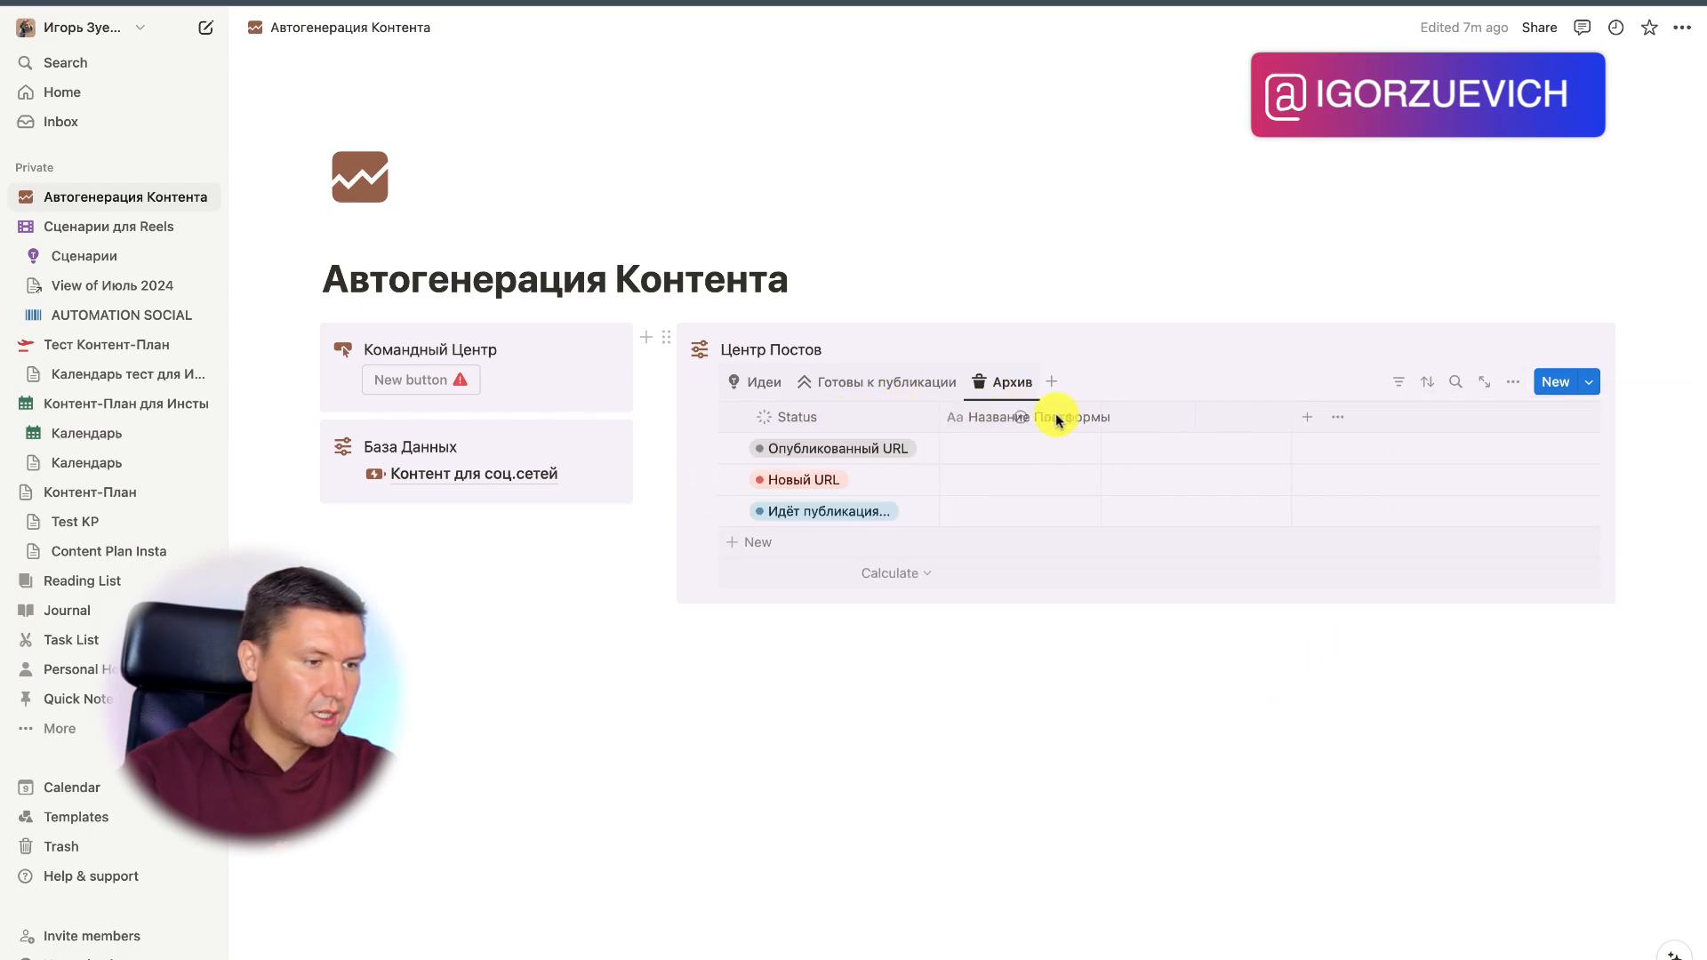
{"action": "left_click_drag", "start_coordinate": [801, 399], "coordinate": [1007, 437]}
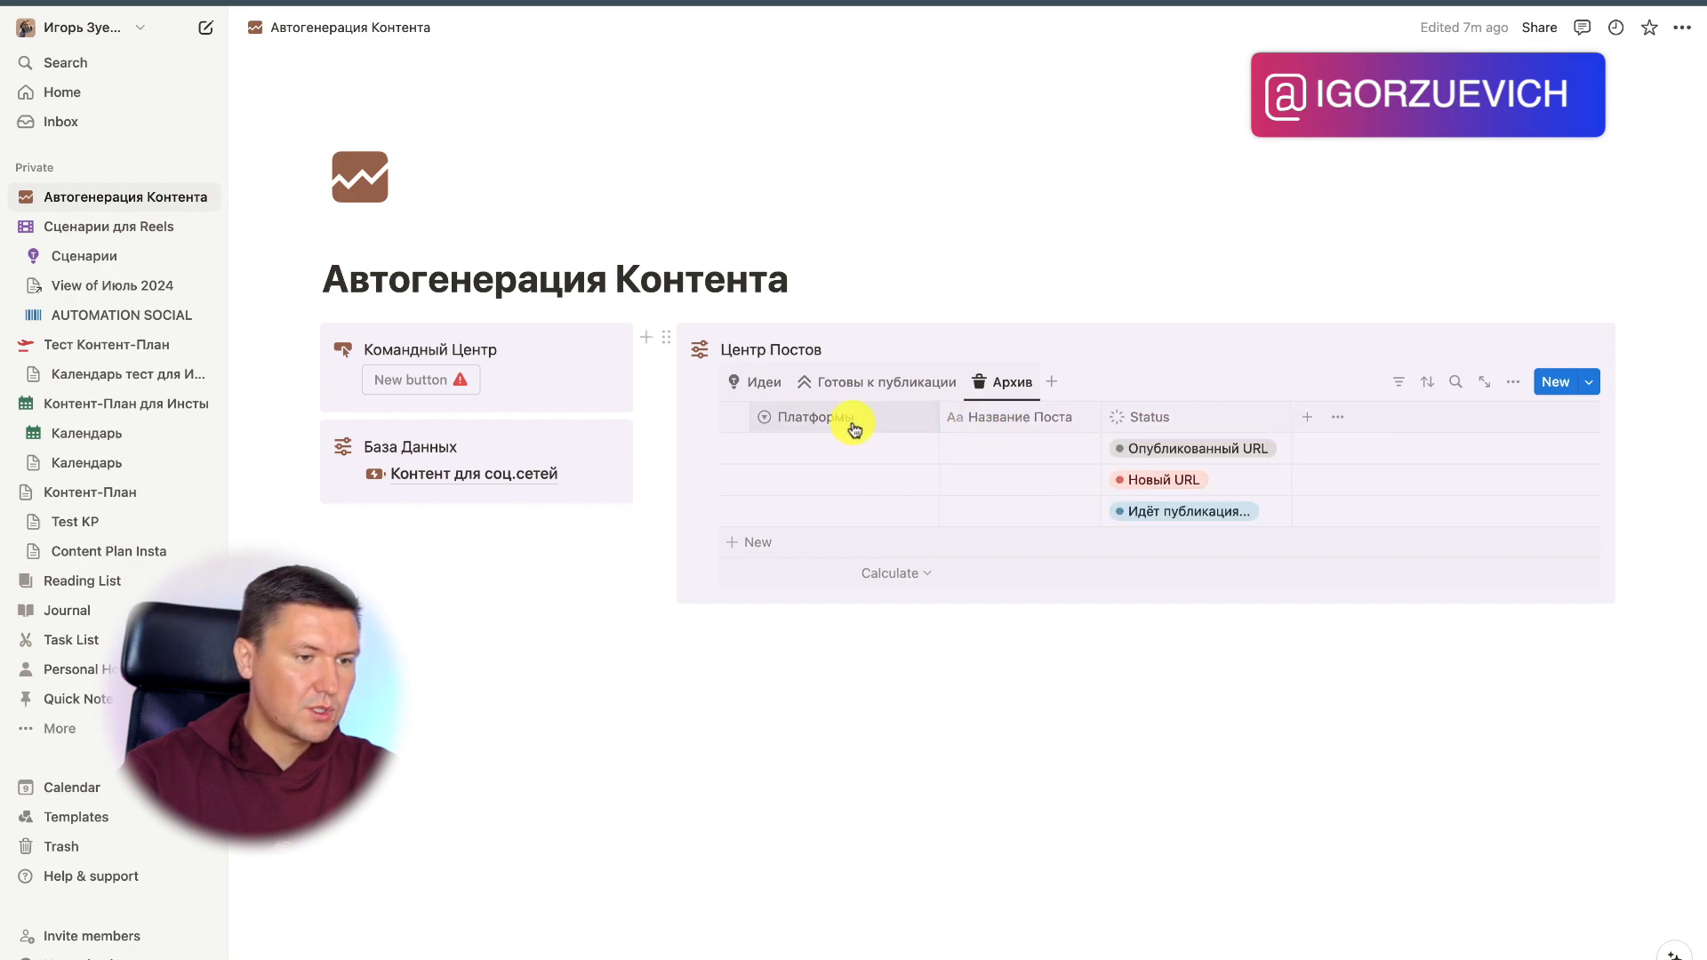
Step: Check the entries in the Идеи view and return to the Архив view
{"action": "left_click", "coordinate": [753, 391]}
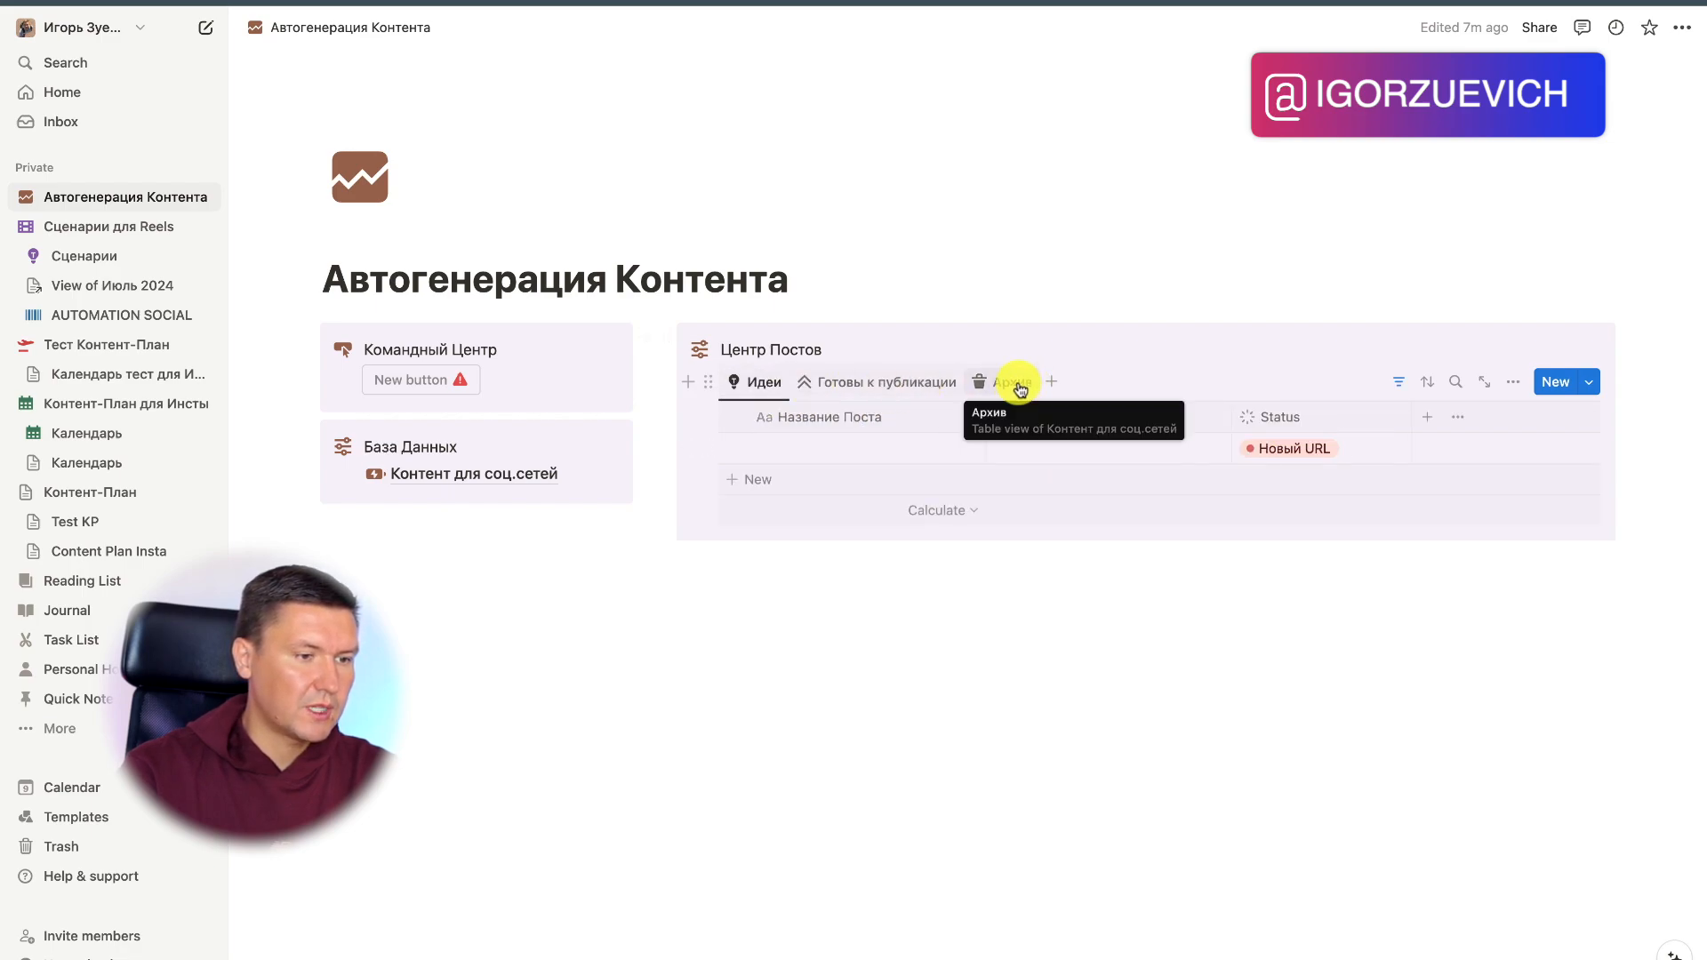
{"action": "left_click", "coordinate": [1021, 381]}
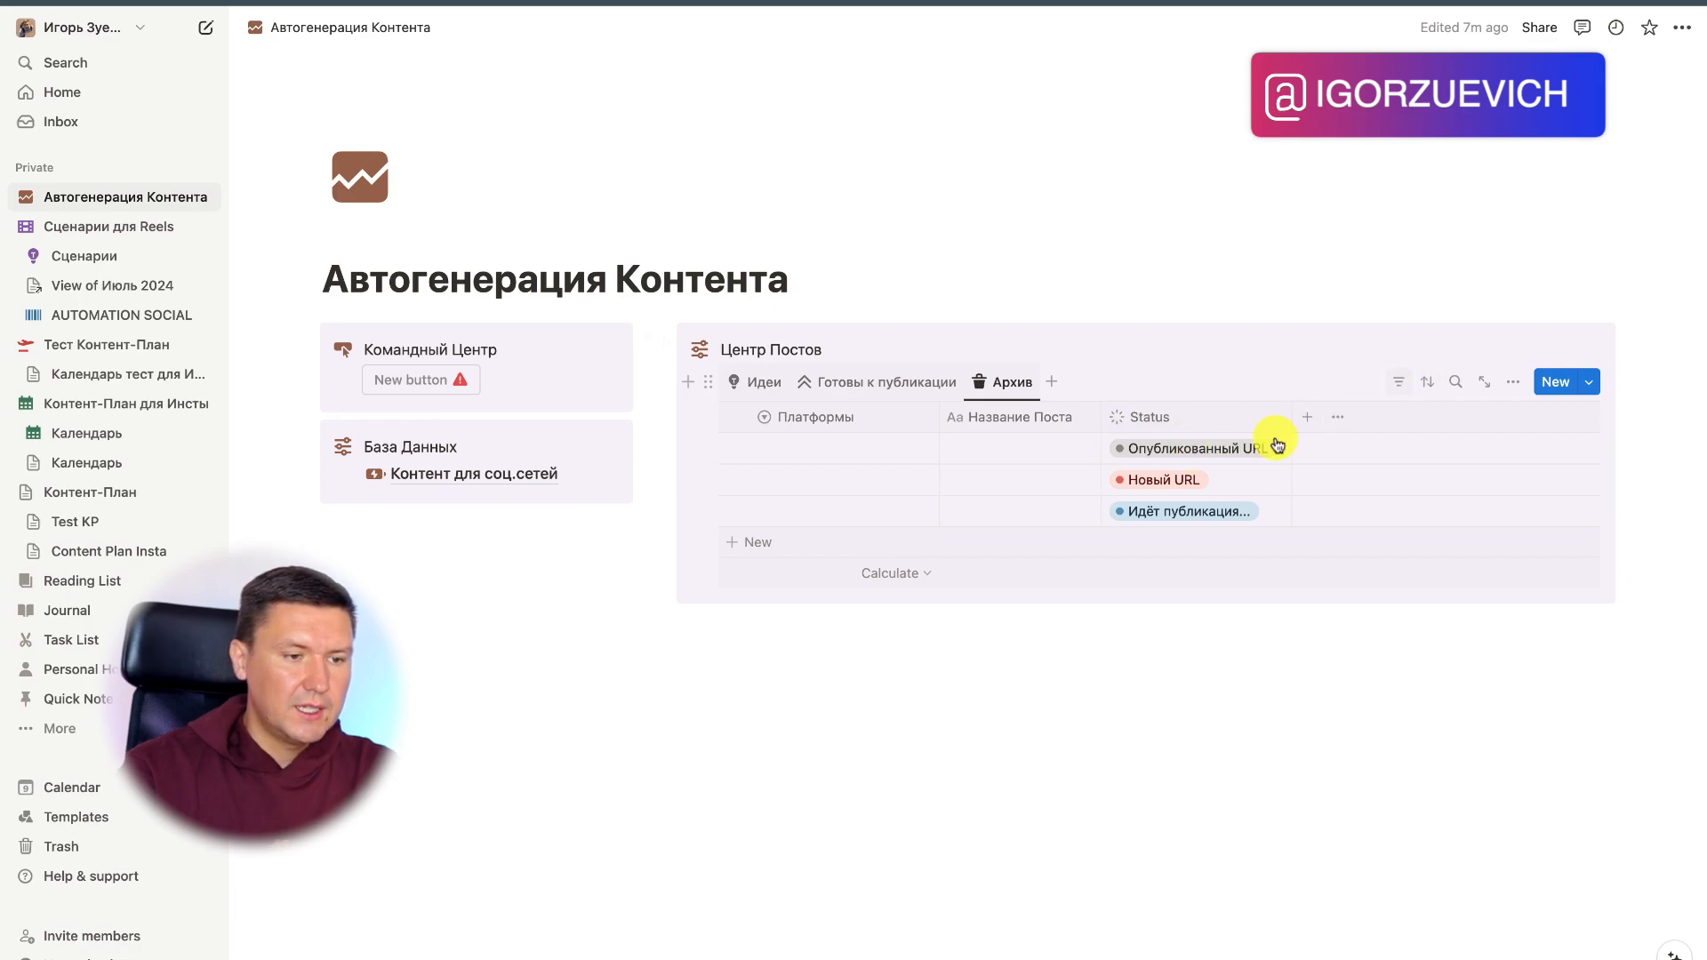
Step: Filter the Архив view by Status to the Complete group: Опубликован, Опубликованный URL and В архиве
{"action": "left_click", "coordinate": [1399, 384]}
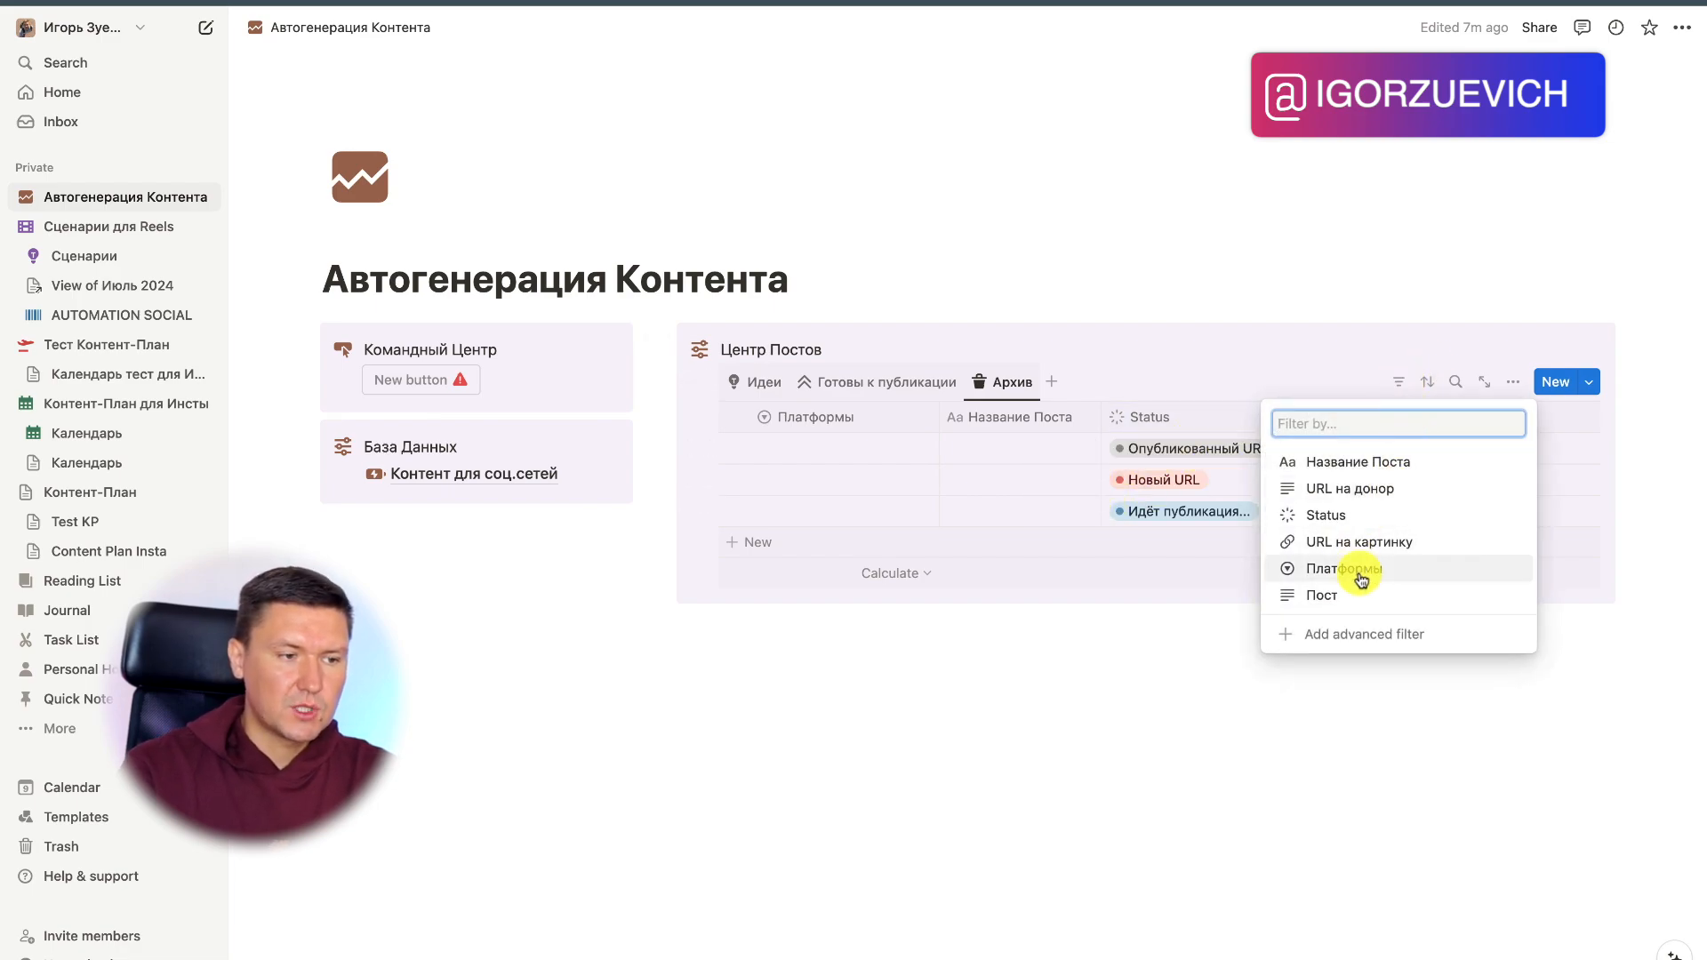
{"action": "left_click", "coordinate": [1329, 516]}
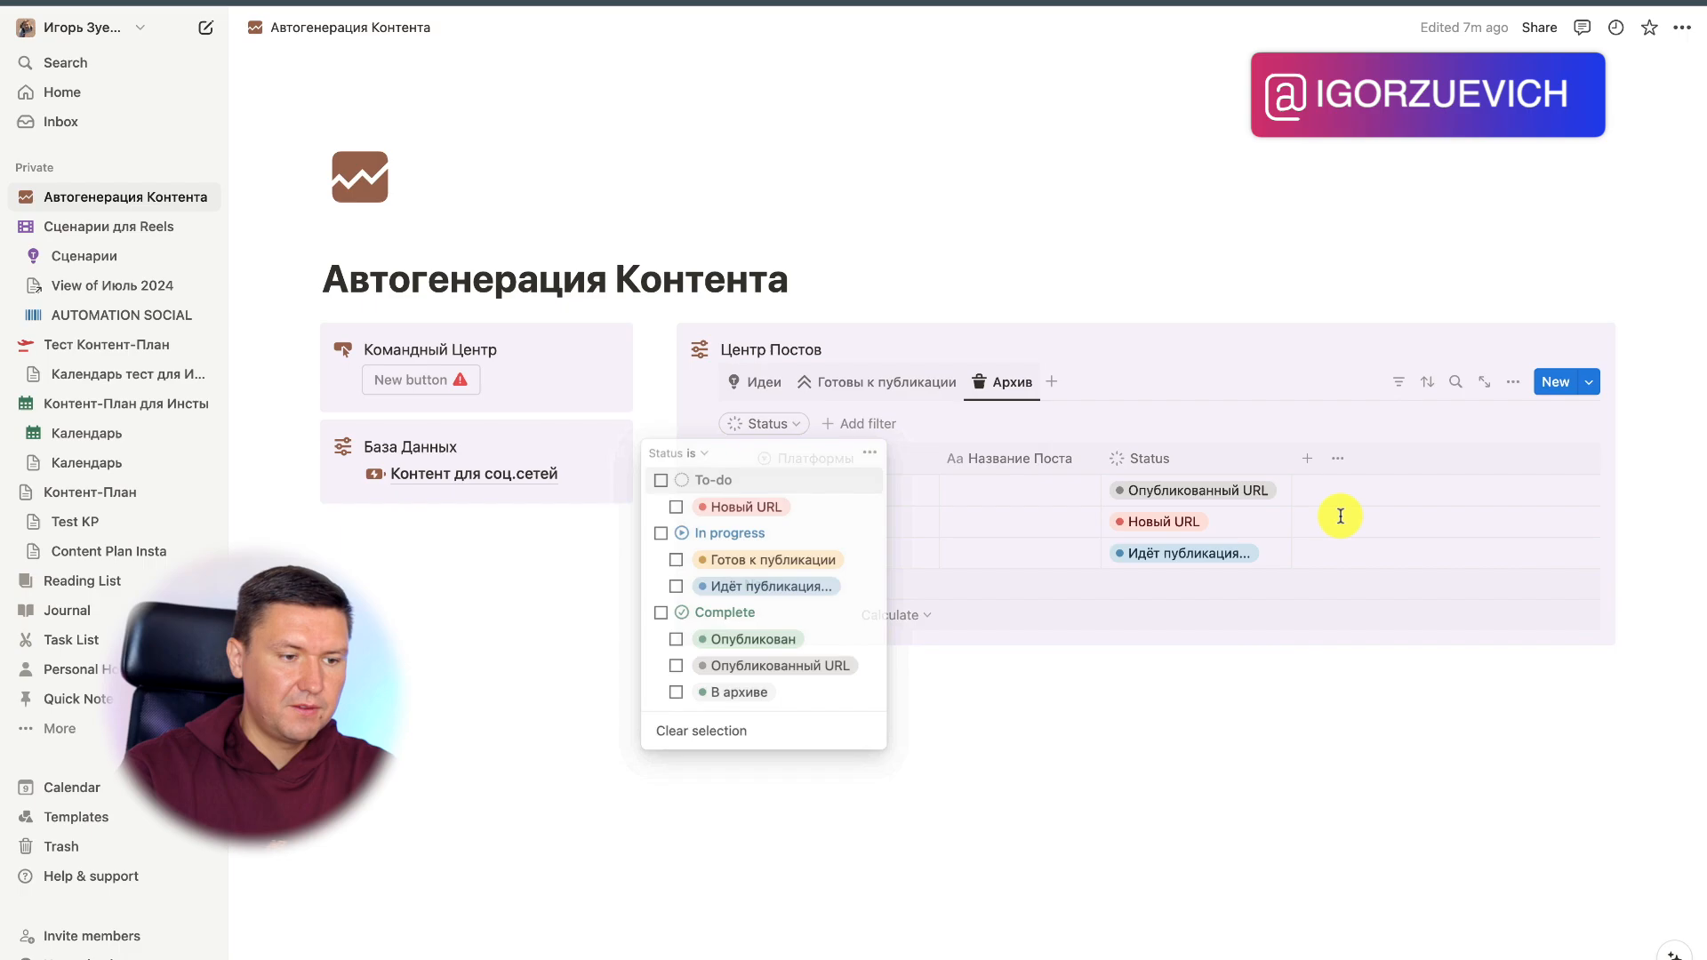
{"action": "left_click", "coordinate": [675, 640]}
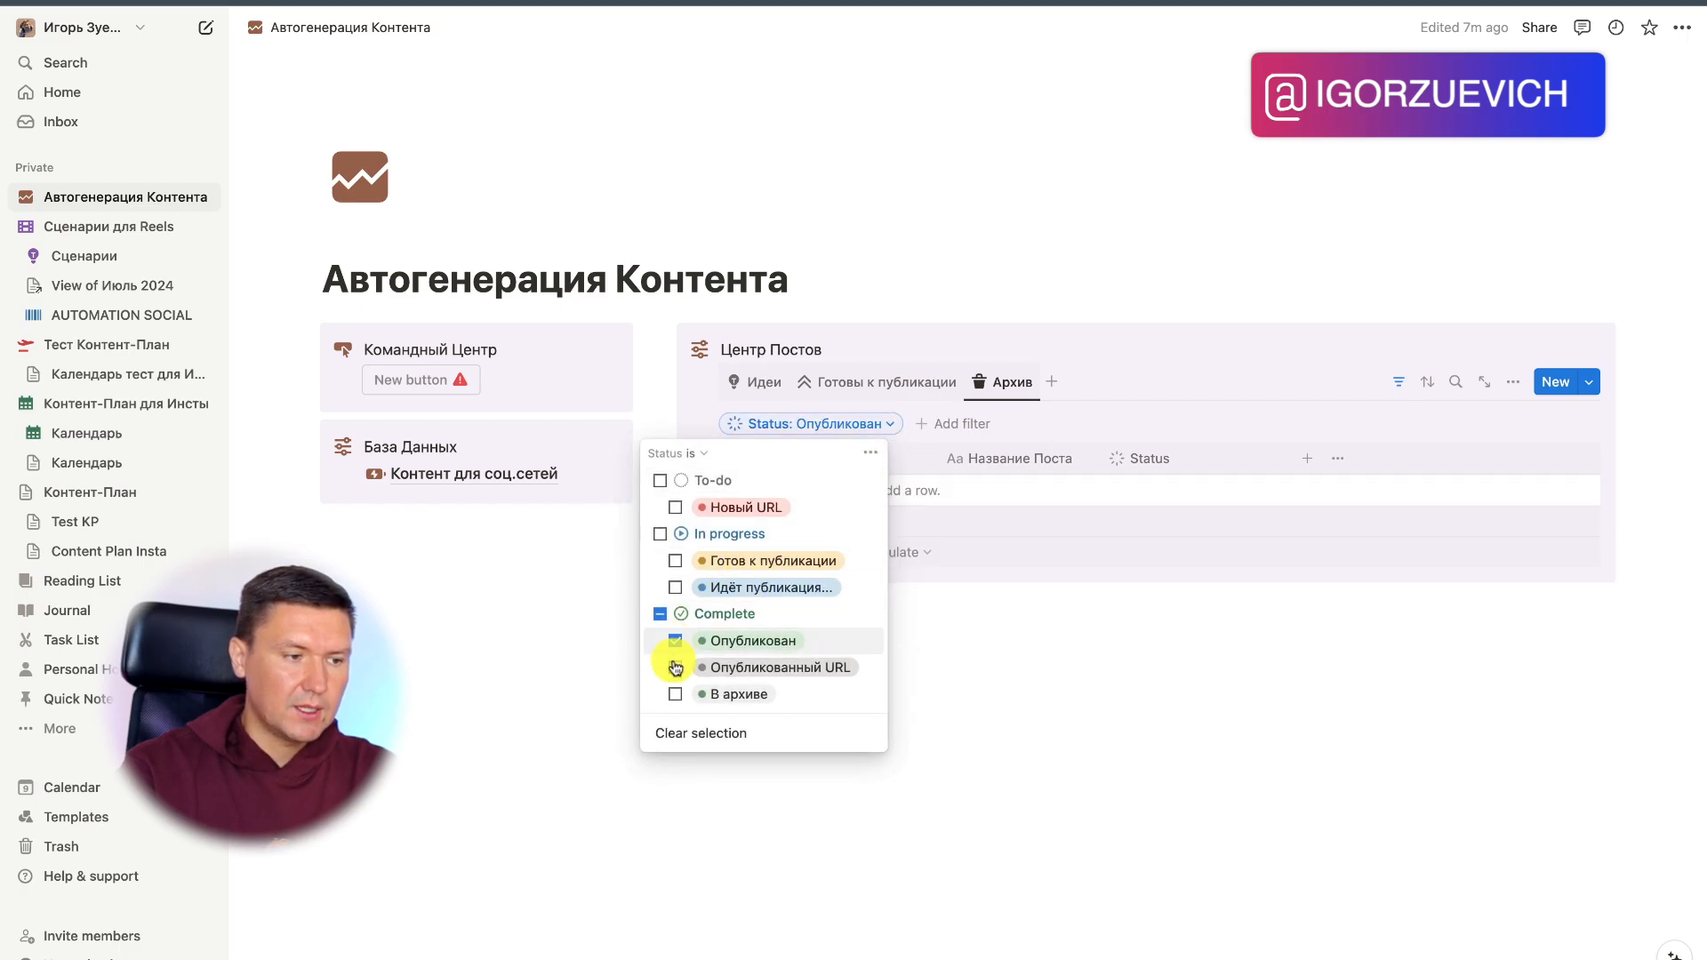
{"action": "left_click", "coordinate": [675, 667]}
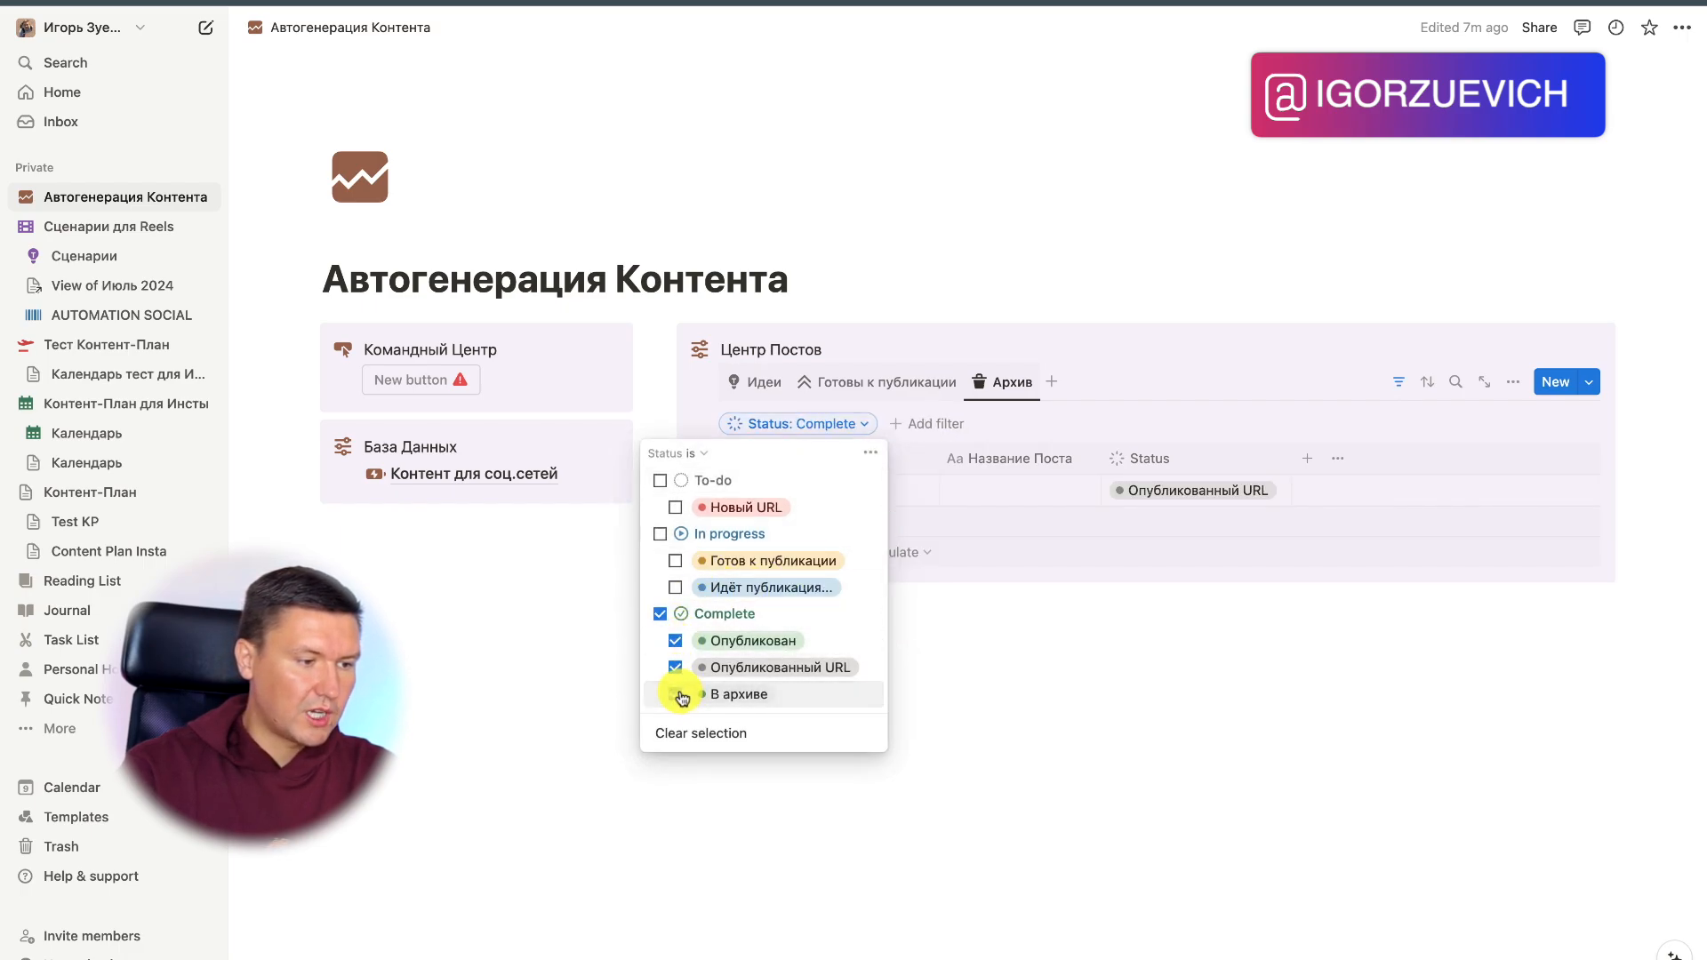
{"action": "left_click", "coordinate": [1131, 716]}
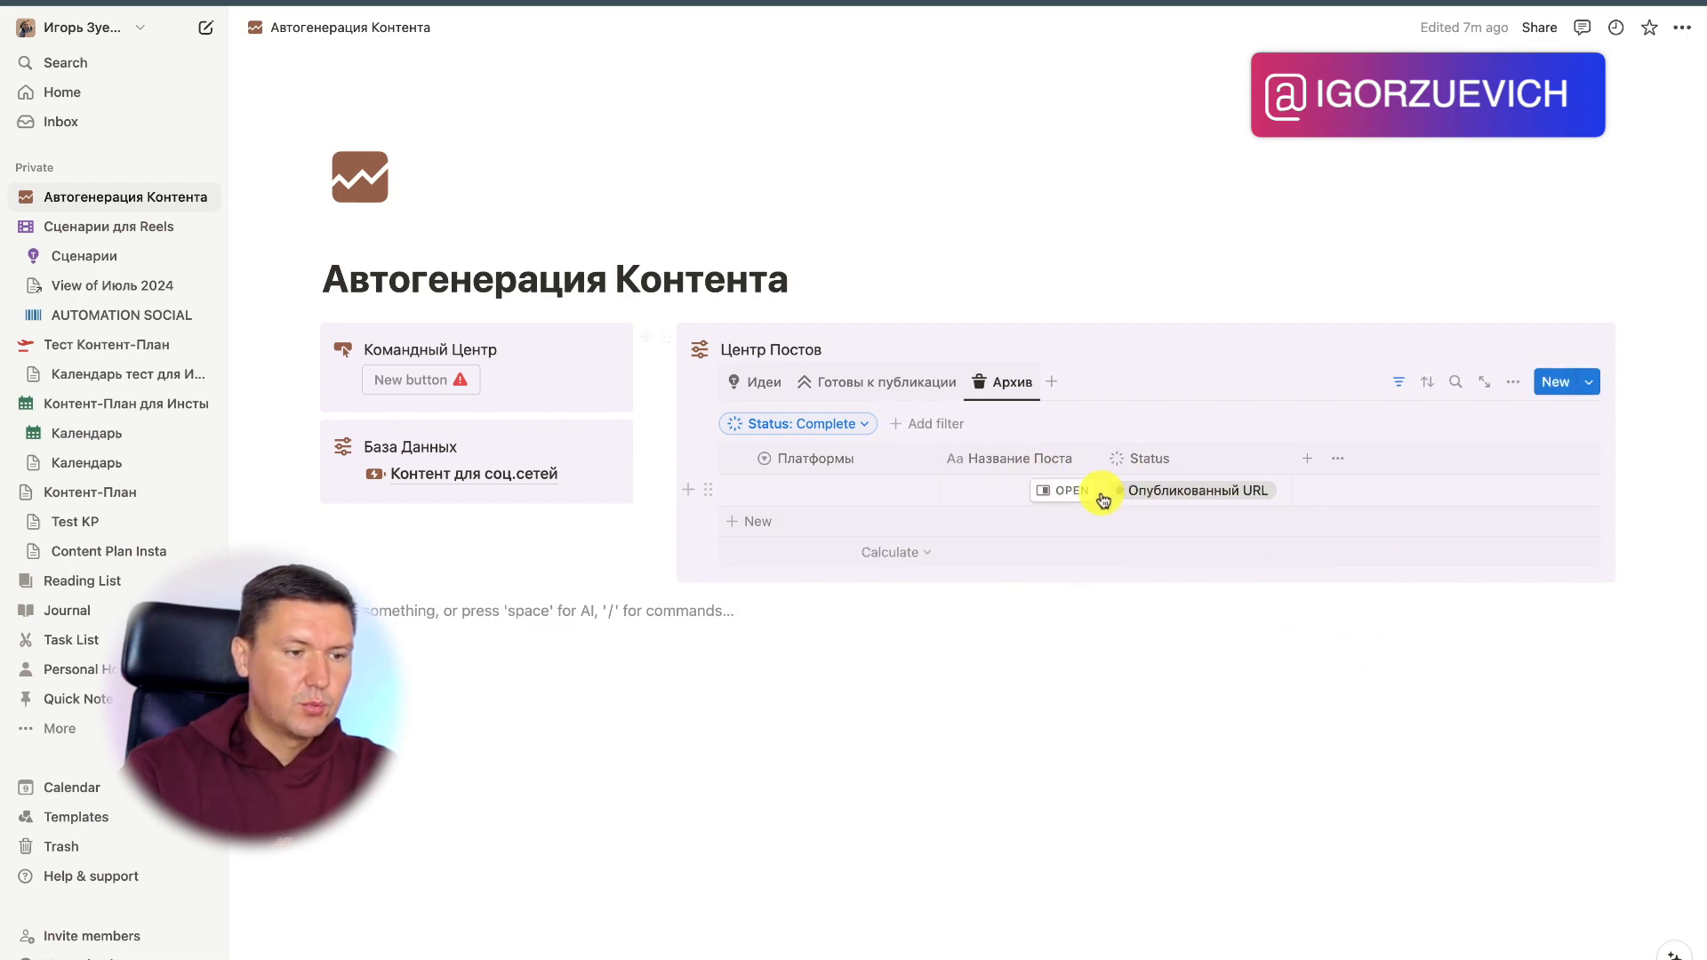
Step: Review the entries in the Идеи, Готовы к публикации and Архив views and return to Идеи
{"action": "left_click", "coordinate": [768, 385]}
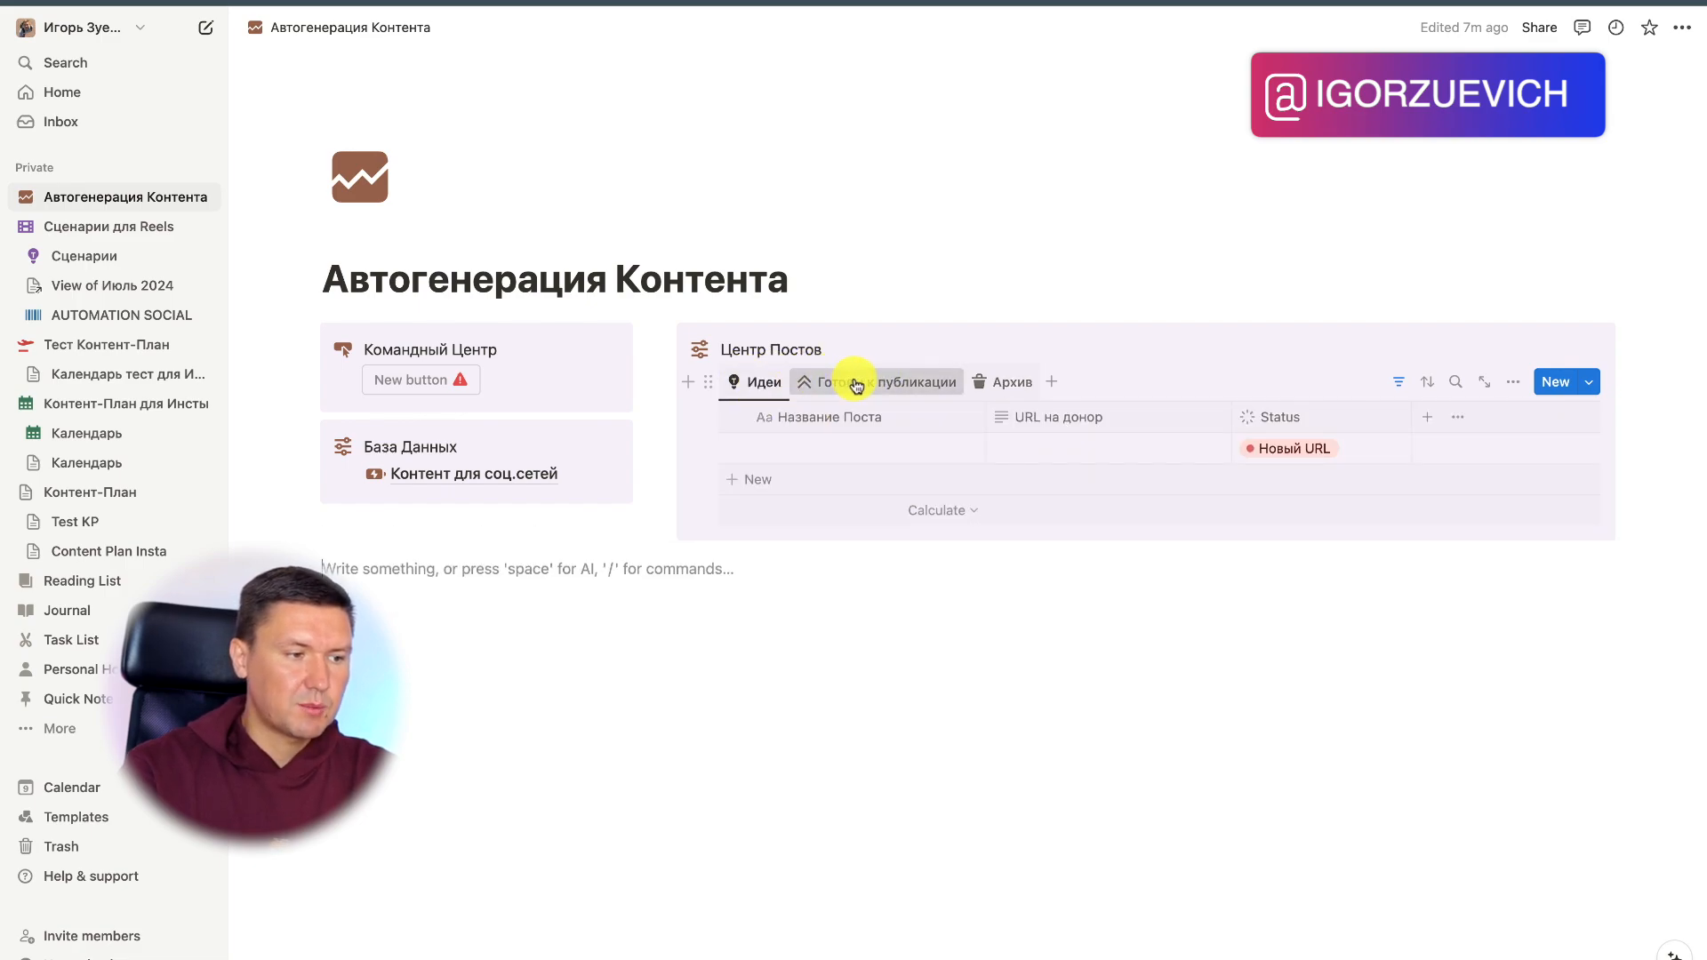
{"action": "left_click", "coordinate": [855, 381]}
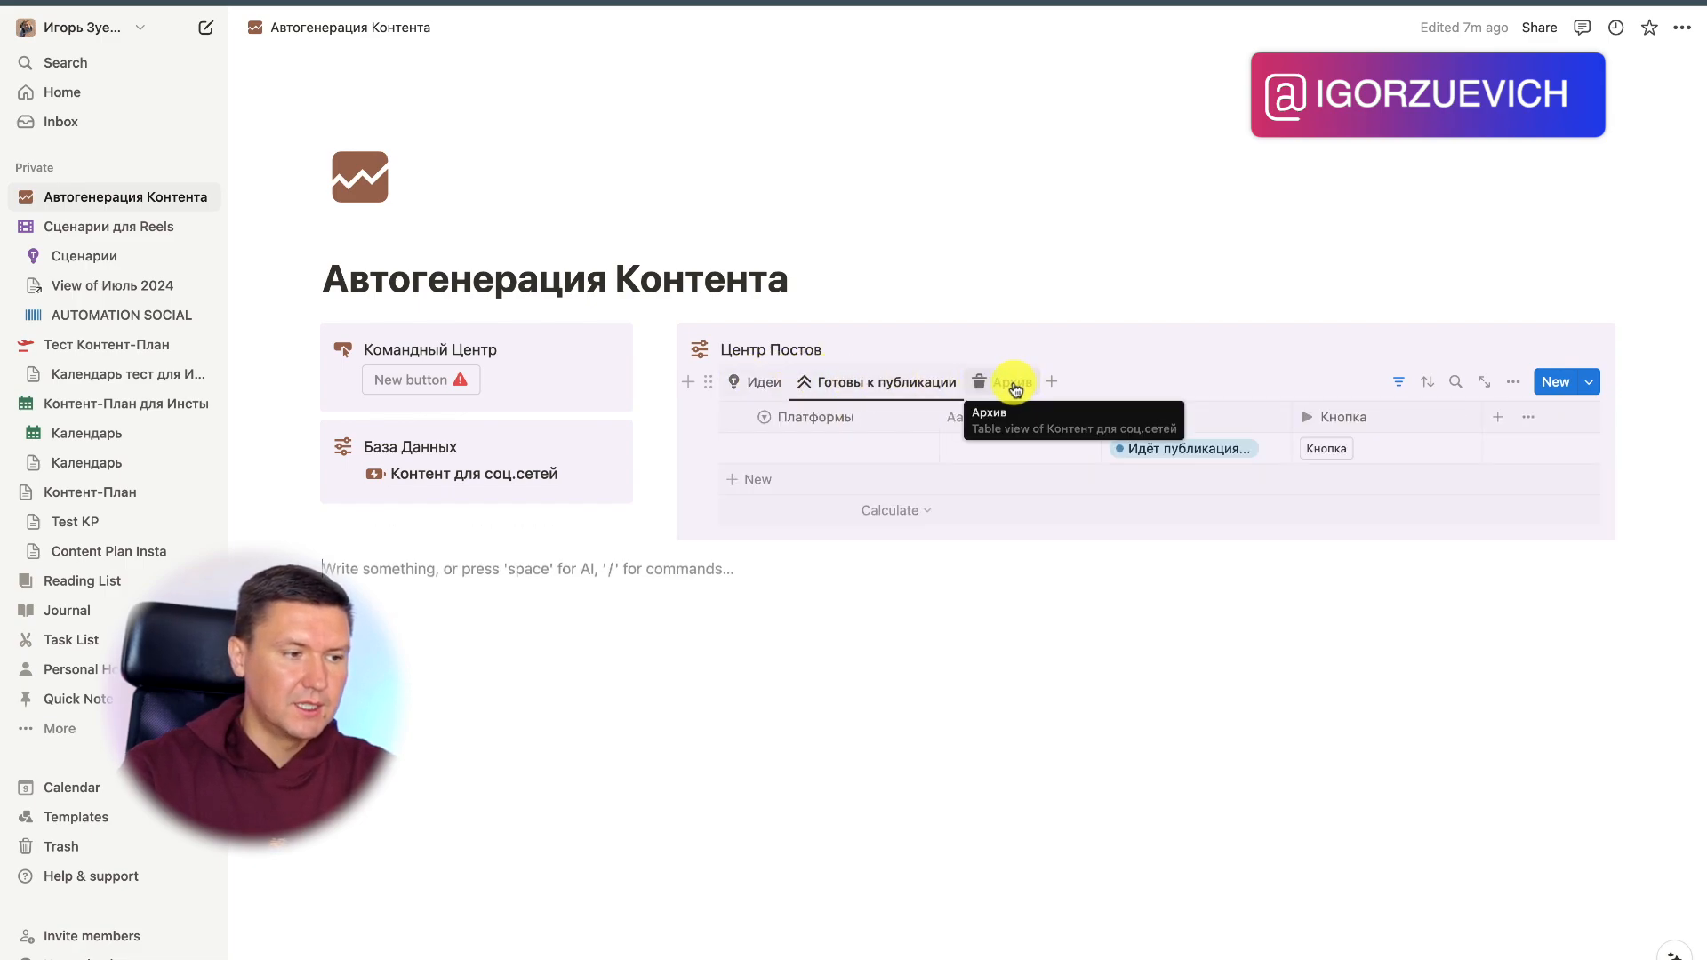
{"action": "left_click", "coordinate": [1015, 385]}
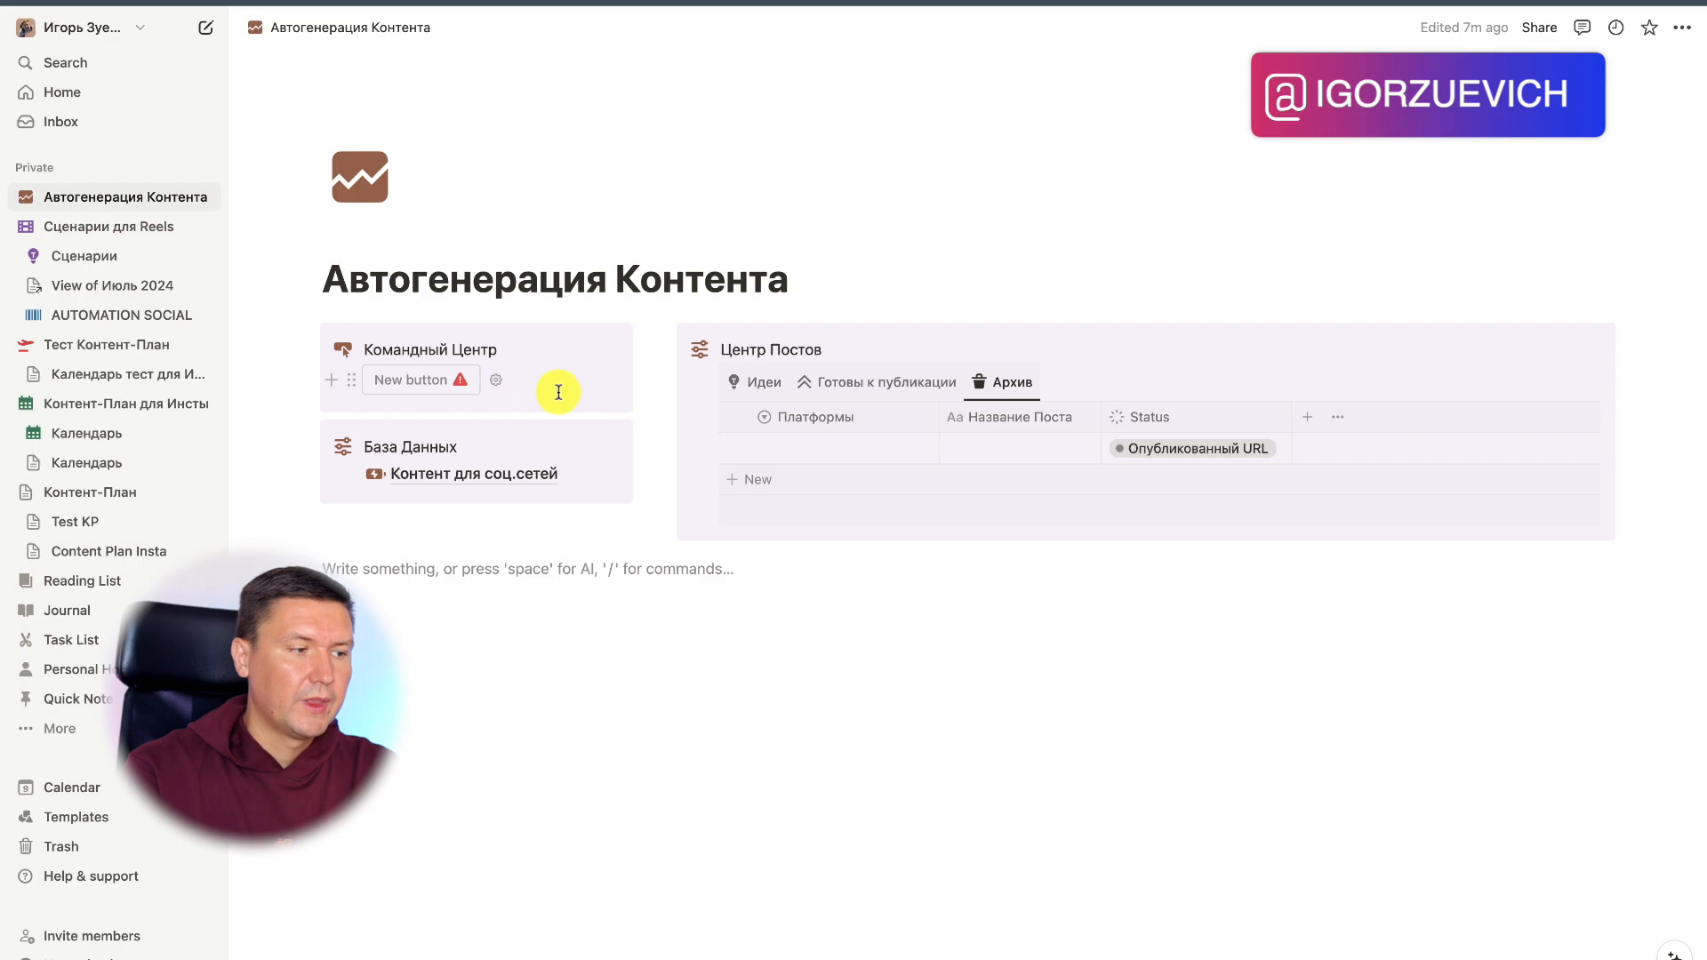
{"action": "left_click", "coordinate": [760, 383]}
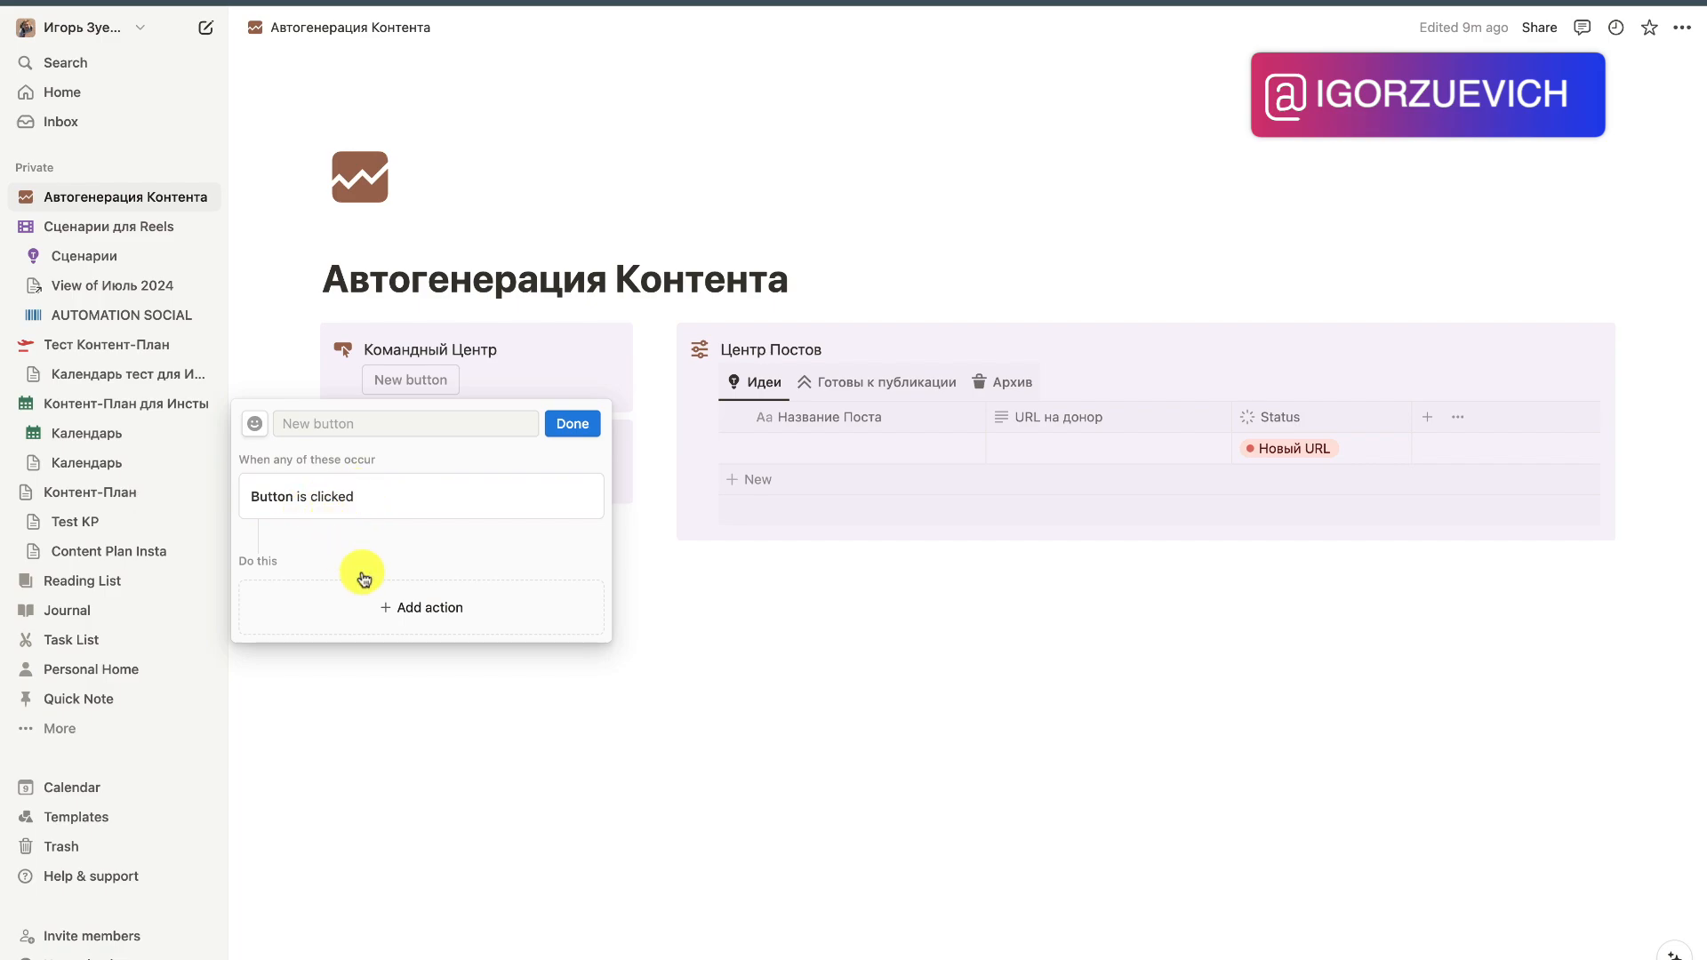
Step: Give the Командный Центр button an action that adds a page to the Контент для соц.сетей database
{"action": "left_click", "coordinate": [432, 614]}
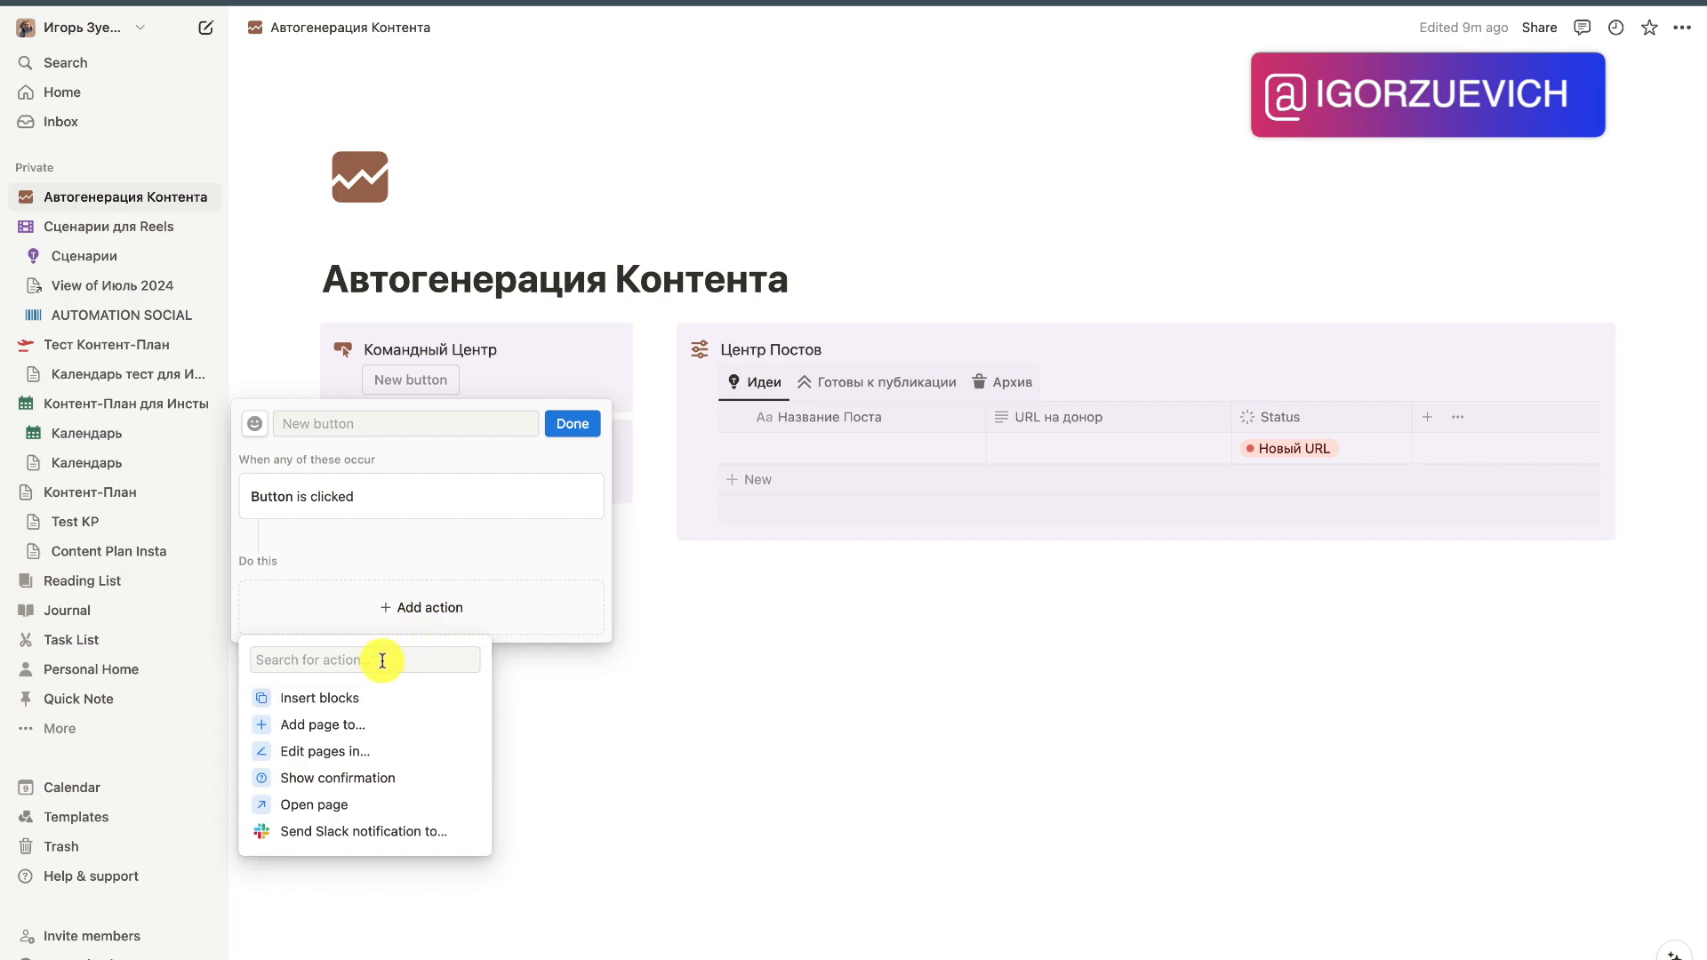
{"action": "left_click", "coordinate": [365, 727]}
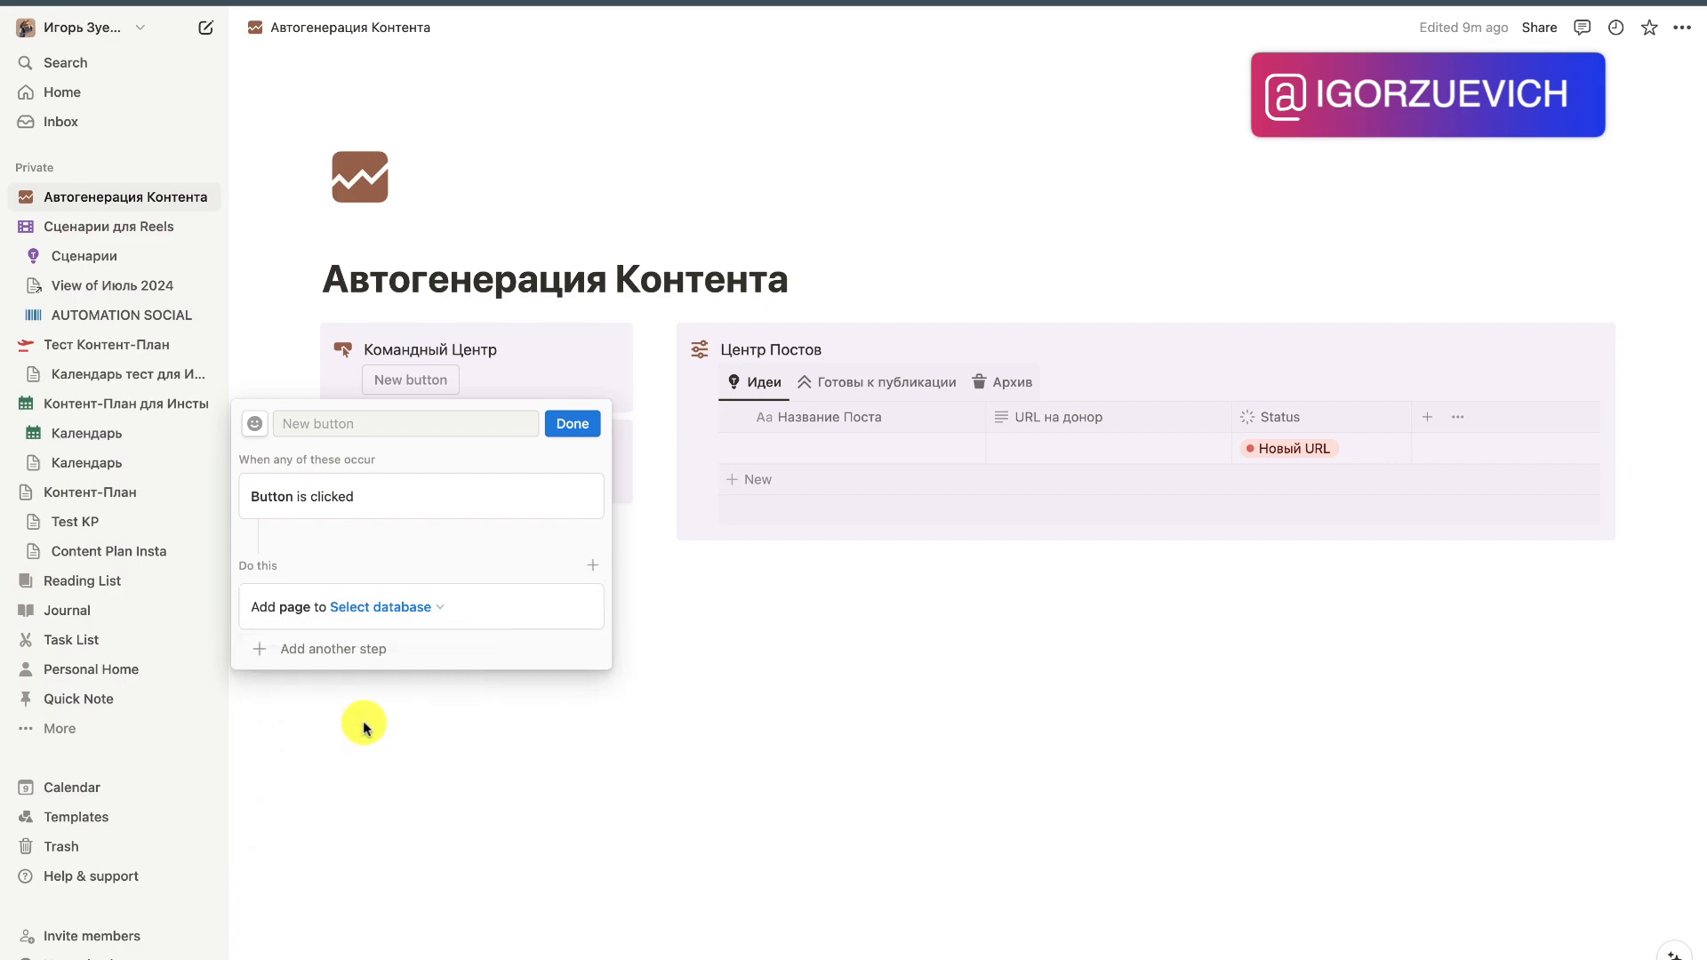
{"action": "left_click", "coordinate": [441, 610]}
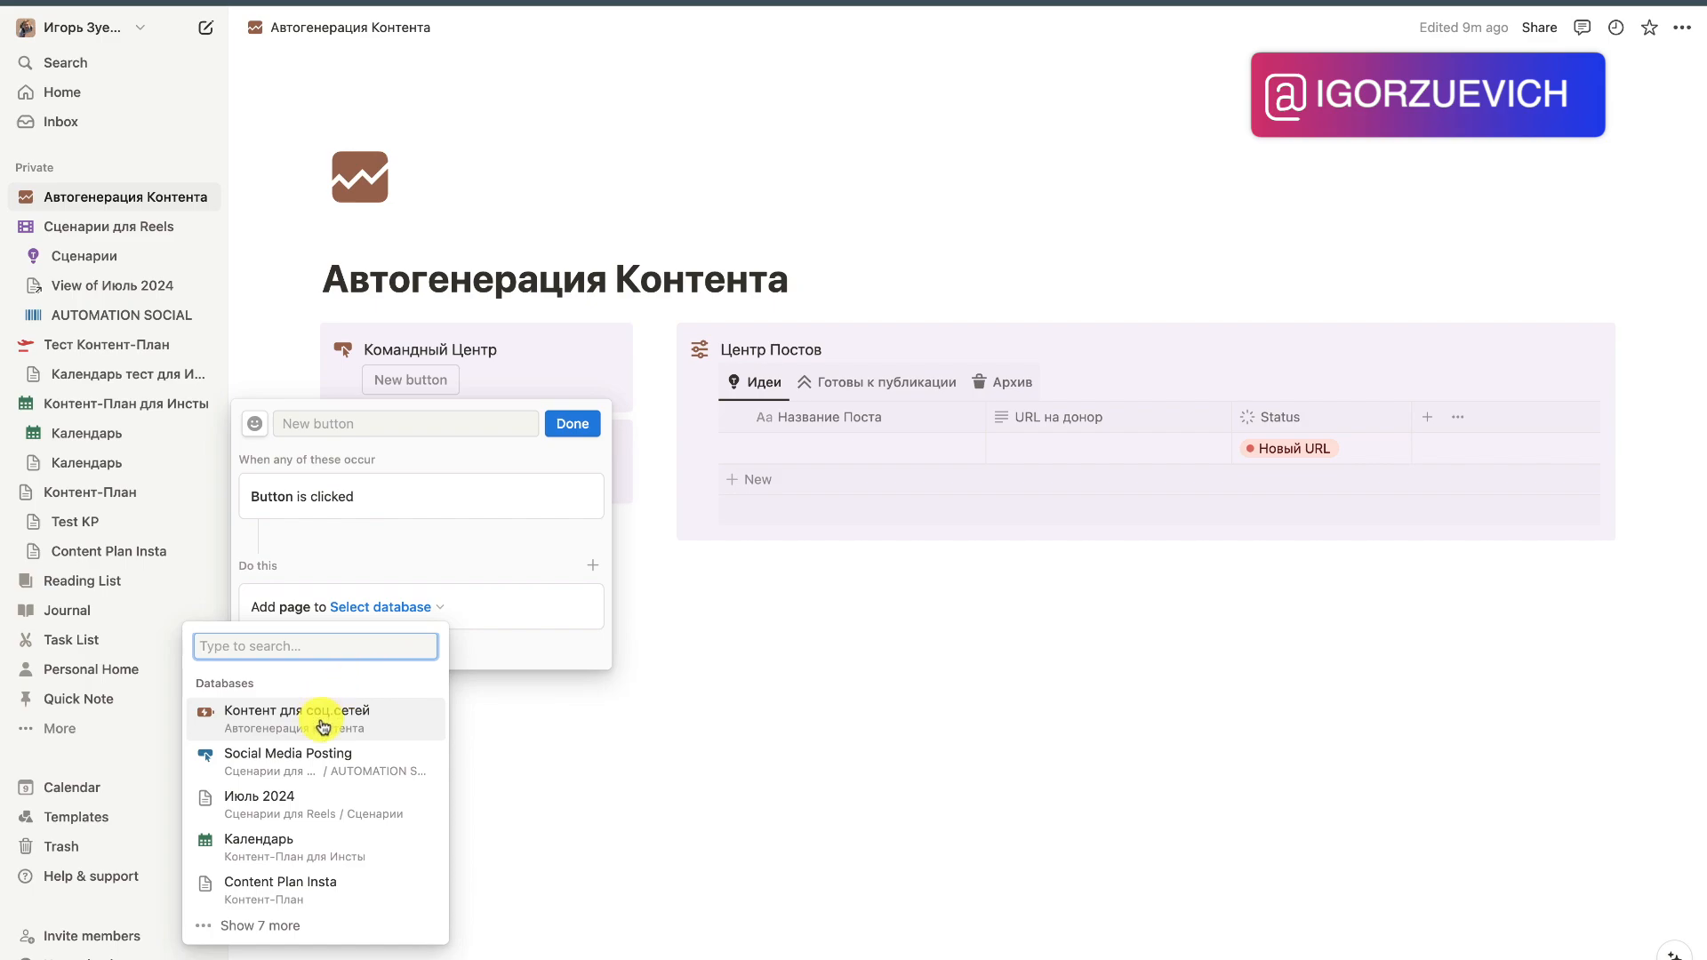
{"action": "left_click", "coordinate": [322, 728]}
{"action": "left_click", "coordinate": [348, 674]}
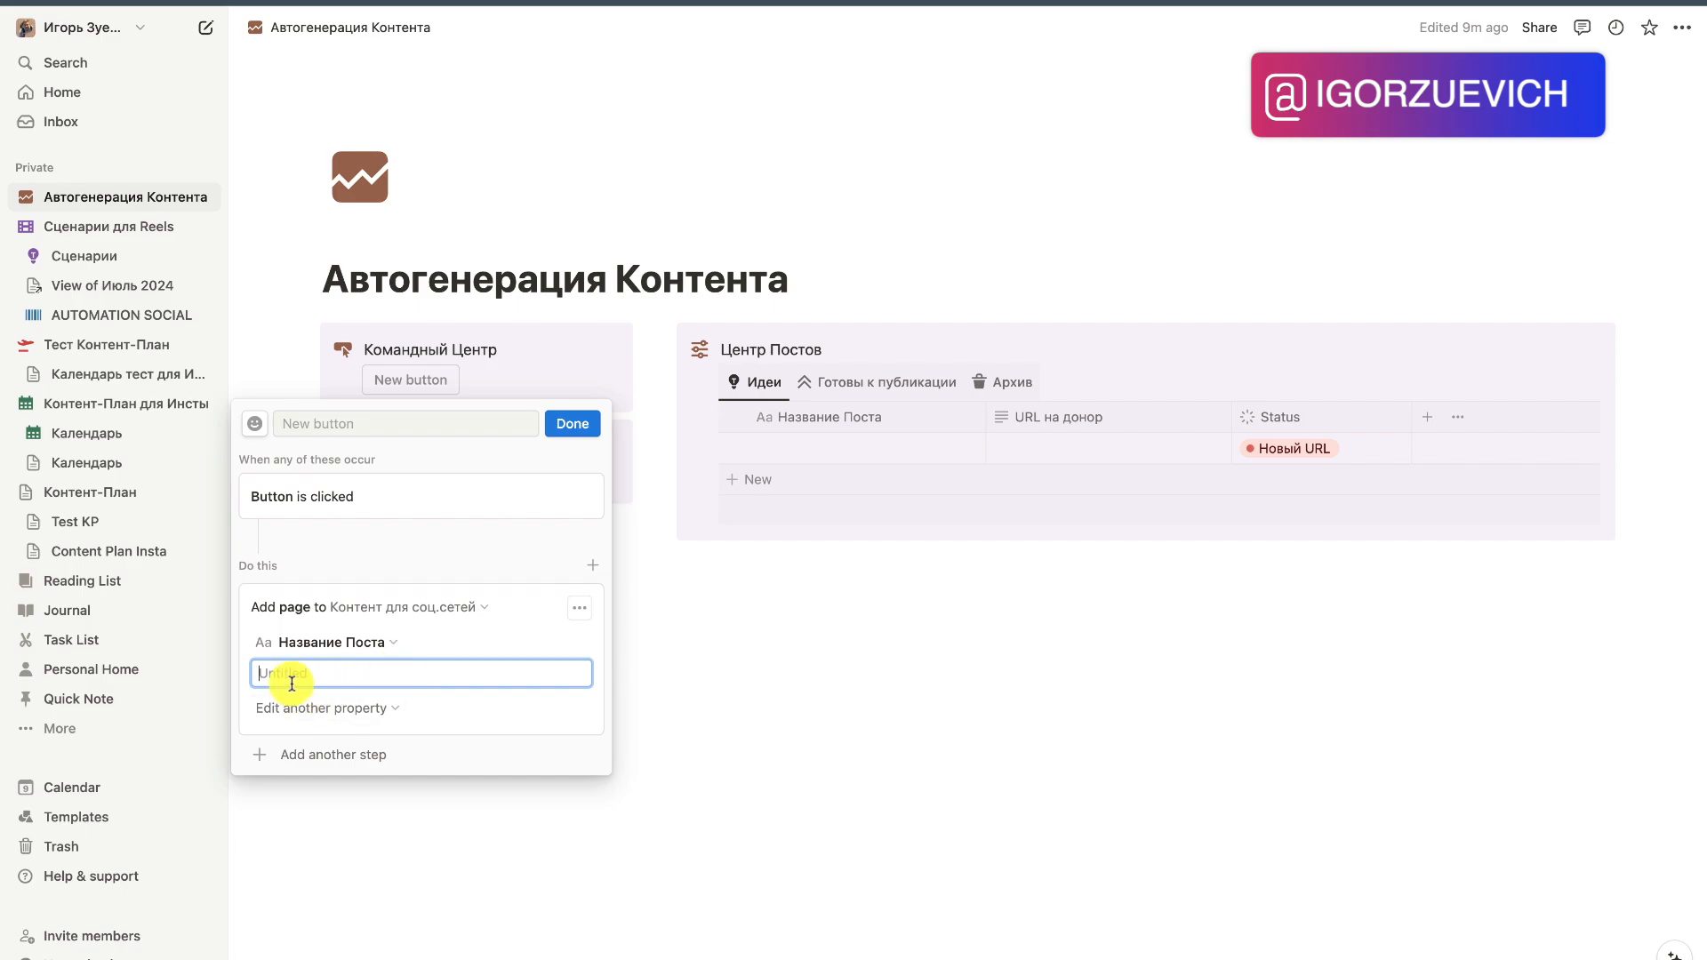
Step: Set the added page's Status to Новый URL, save the button and run it once as a test
{"action": "left_click", "coordinate": [392, 718]}
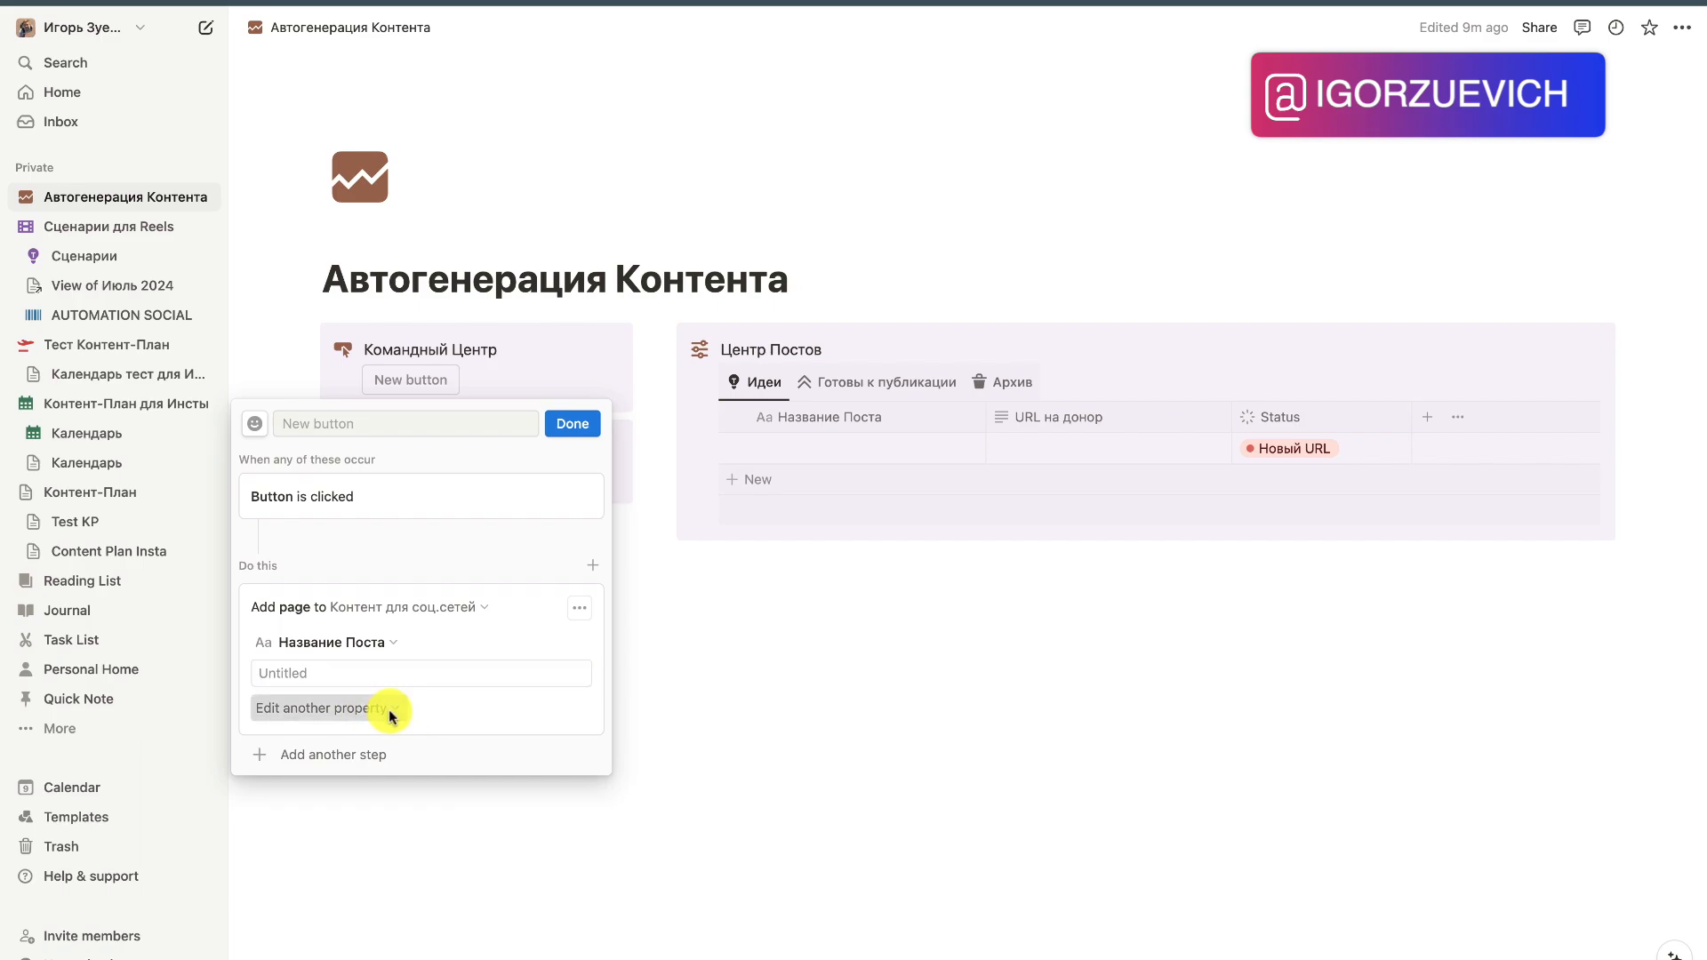
{"action": "left_click", "coordinate": [240, 811]}
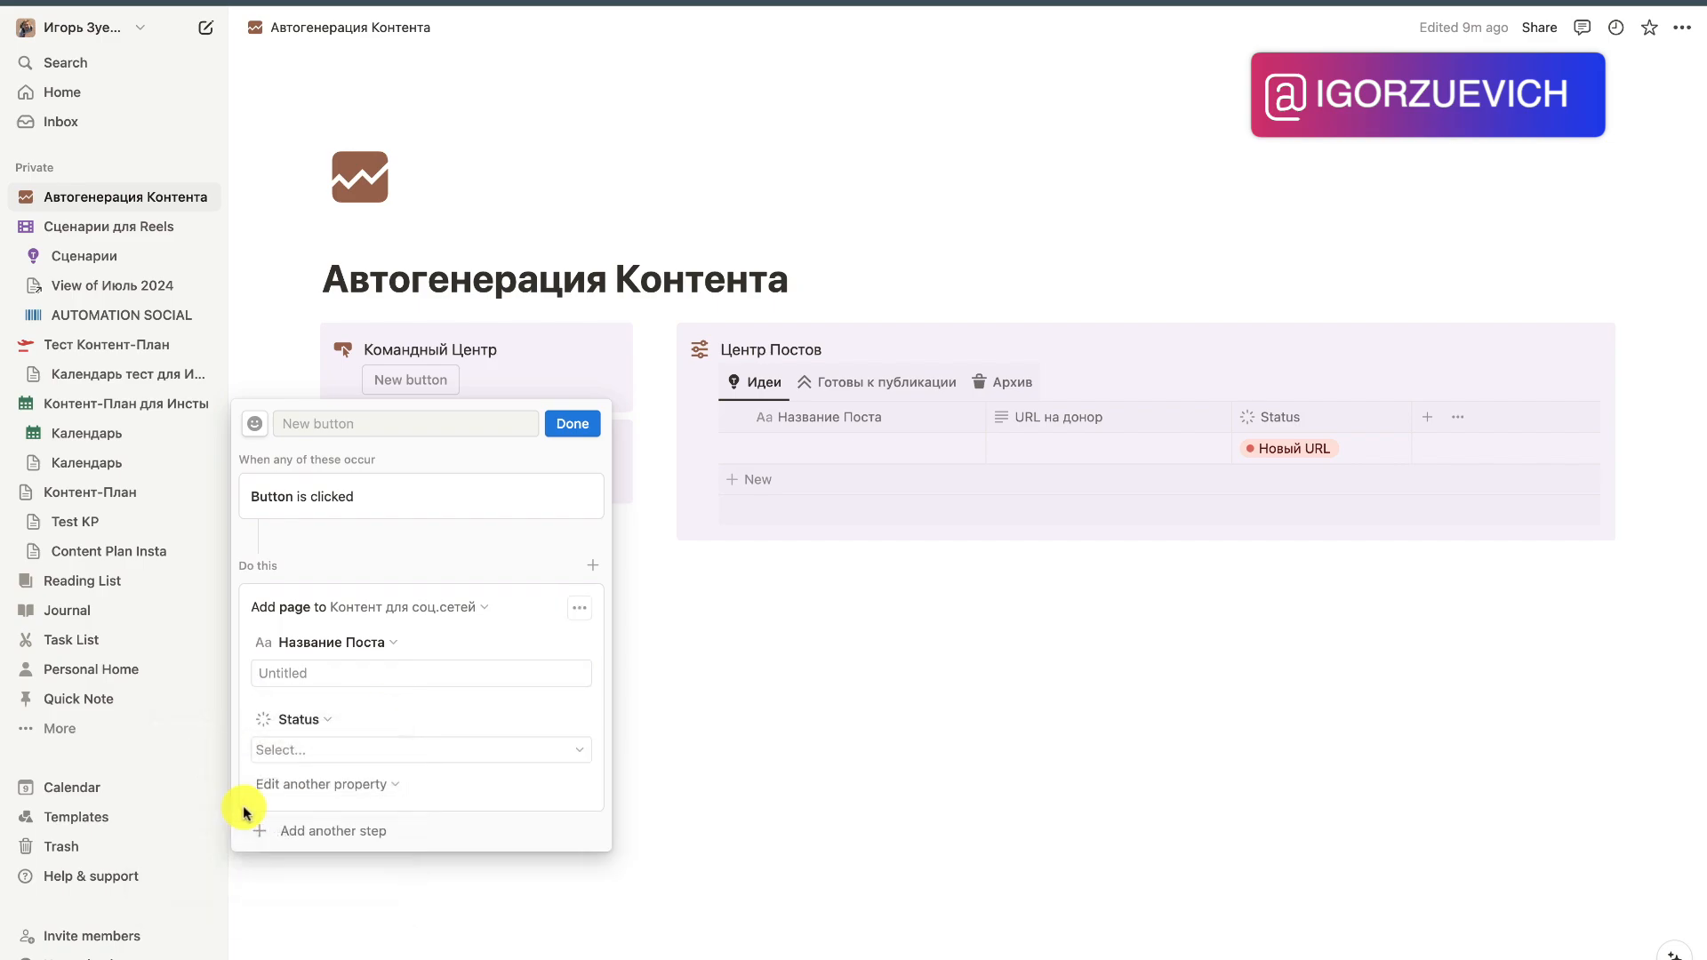
{"action": "left_click", "coordinate": [343, 751]}
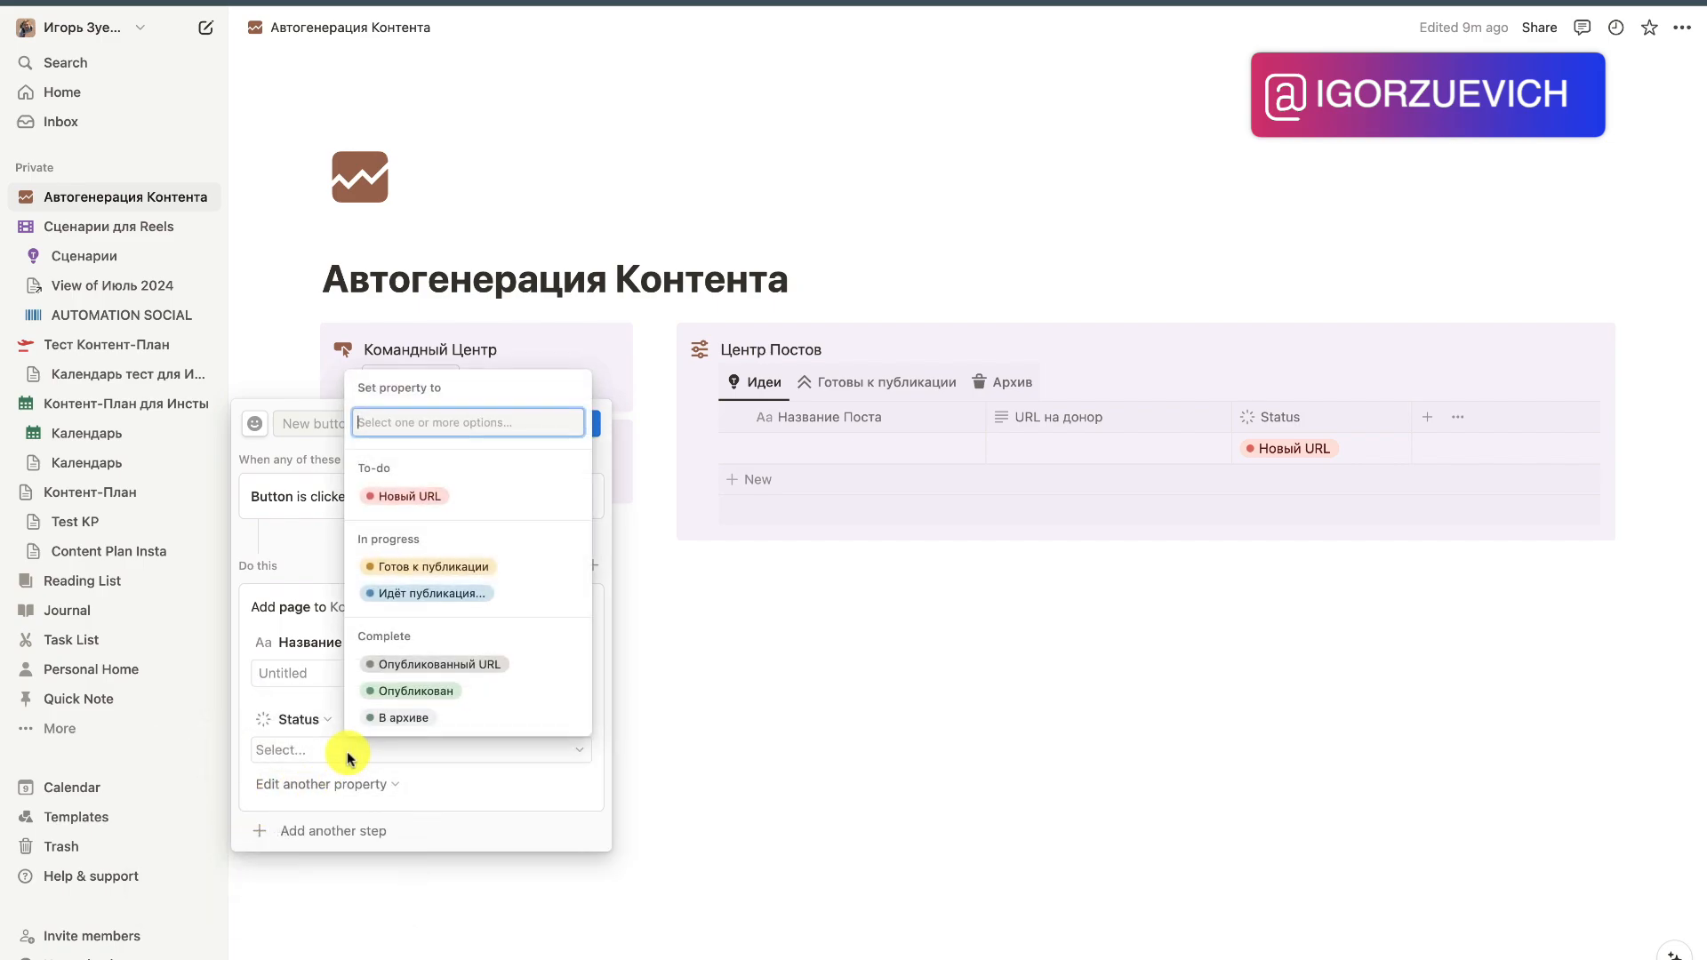
{"action": "left_click", "coordinate": [415, 494]}
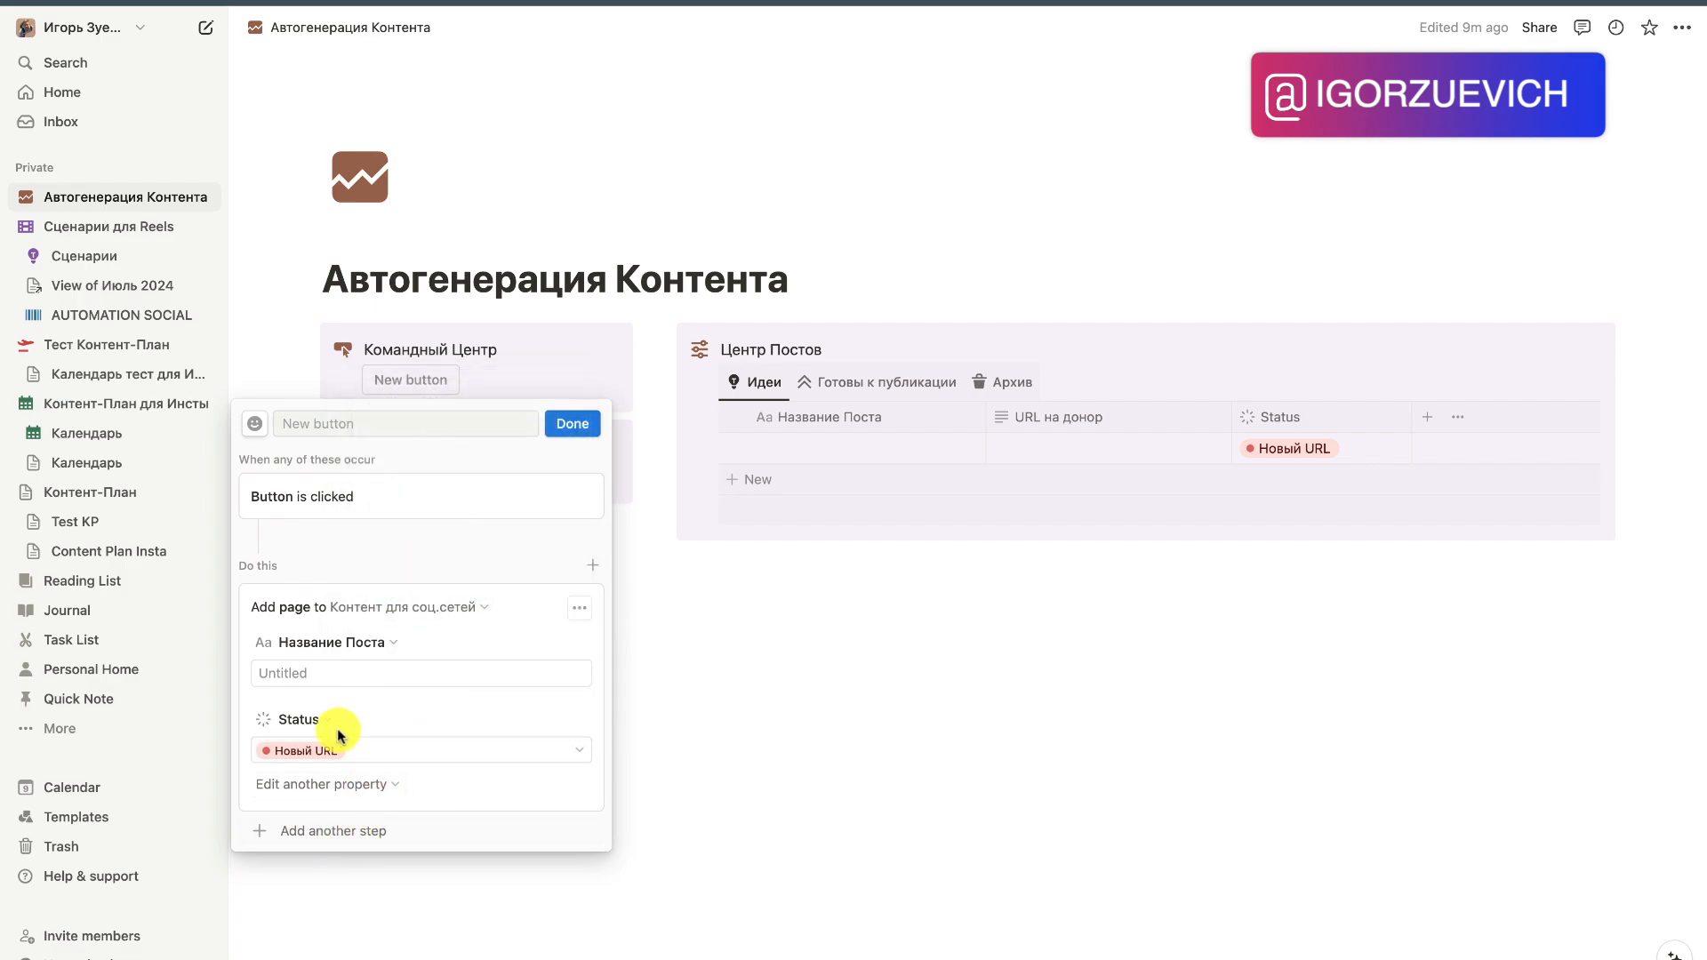
{"action": "left_click", "coordinate": [583, 427]}
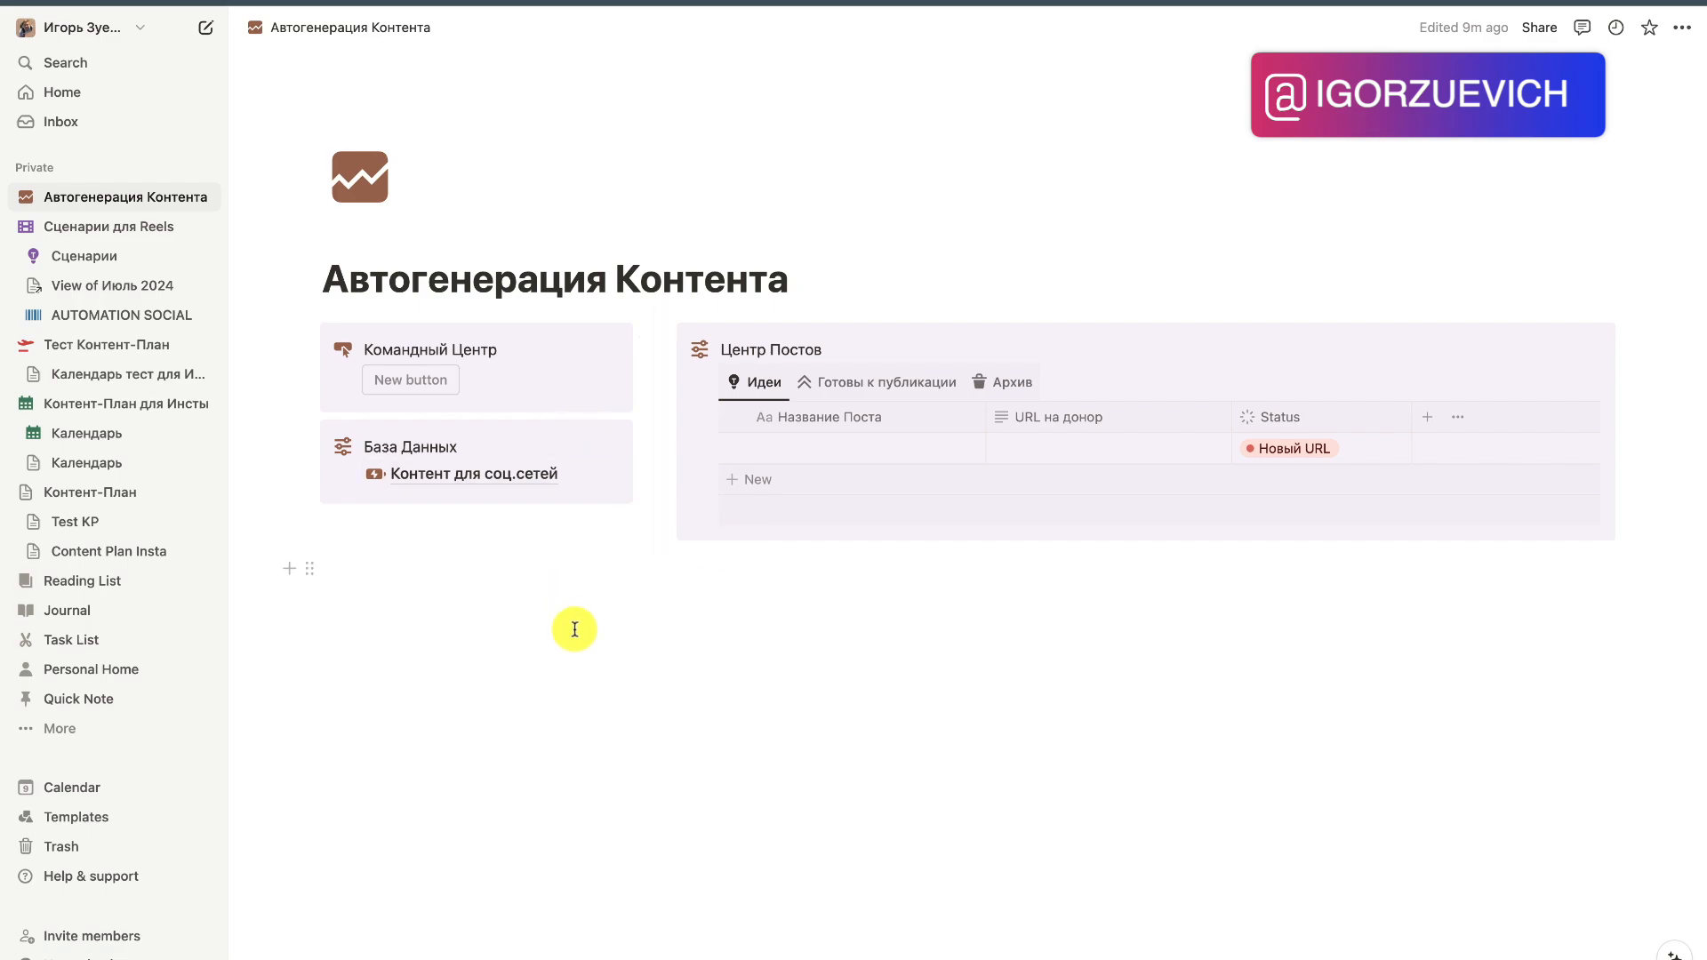
{"action": "left_click", "coordinate": [440, 382]}
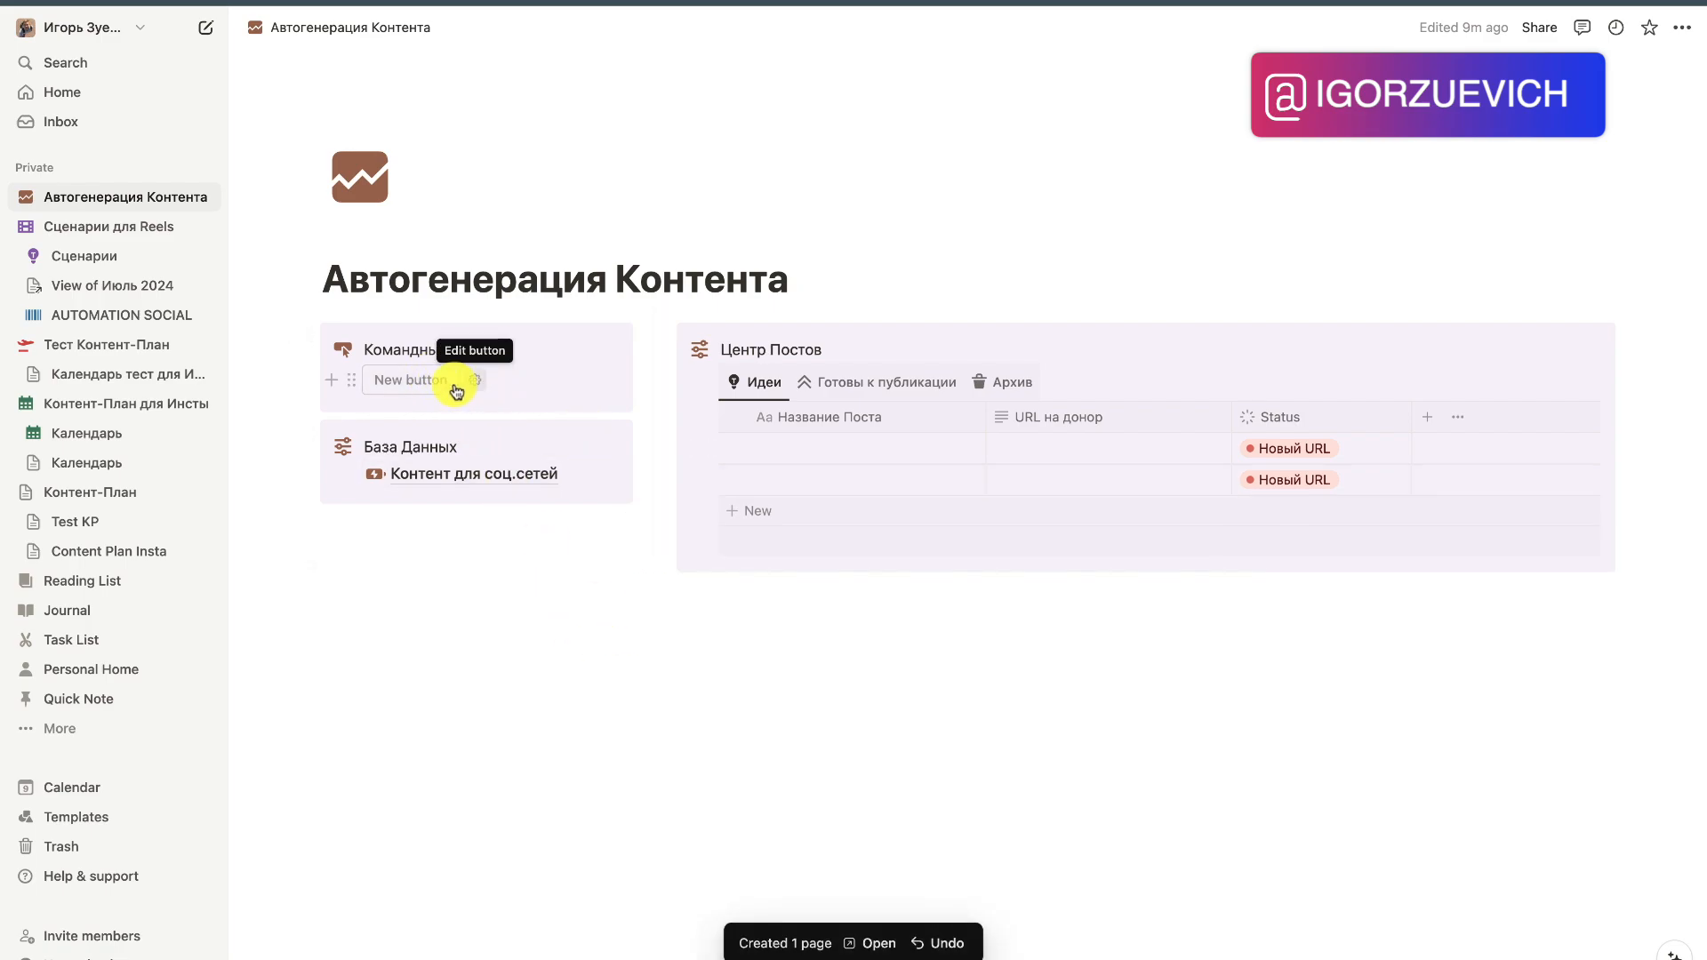
Step: Give the Командный Центр button a purple play icon, name it Новый Посто and save it
{"action": "left_click", "coordinate": [472, 385]}
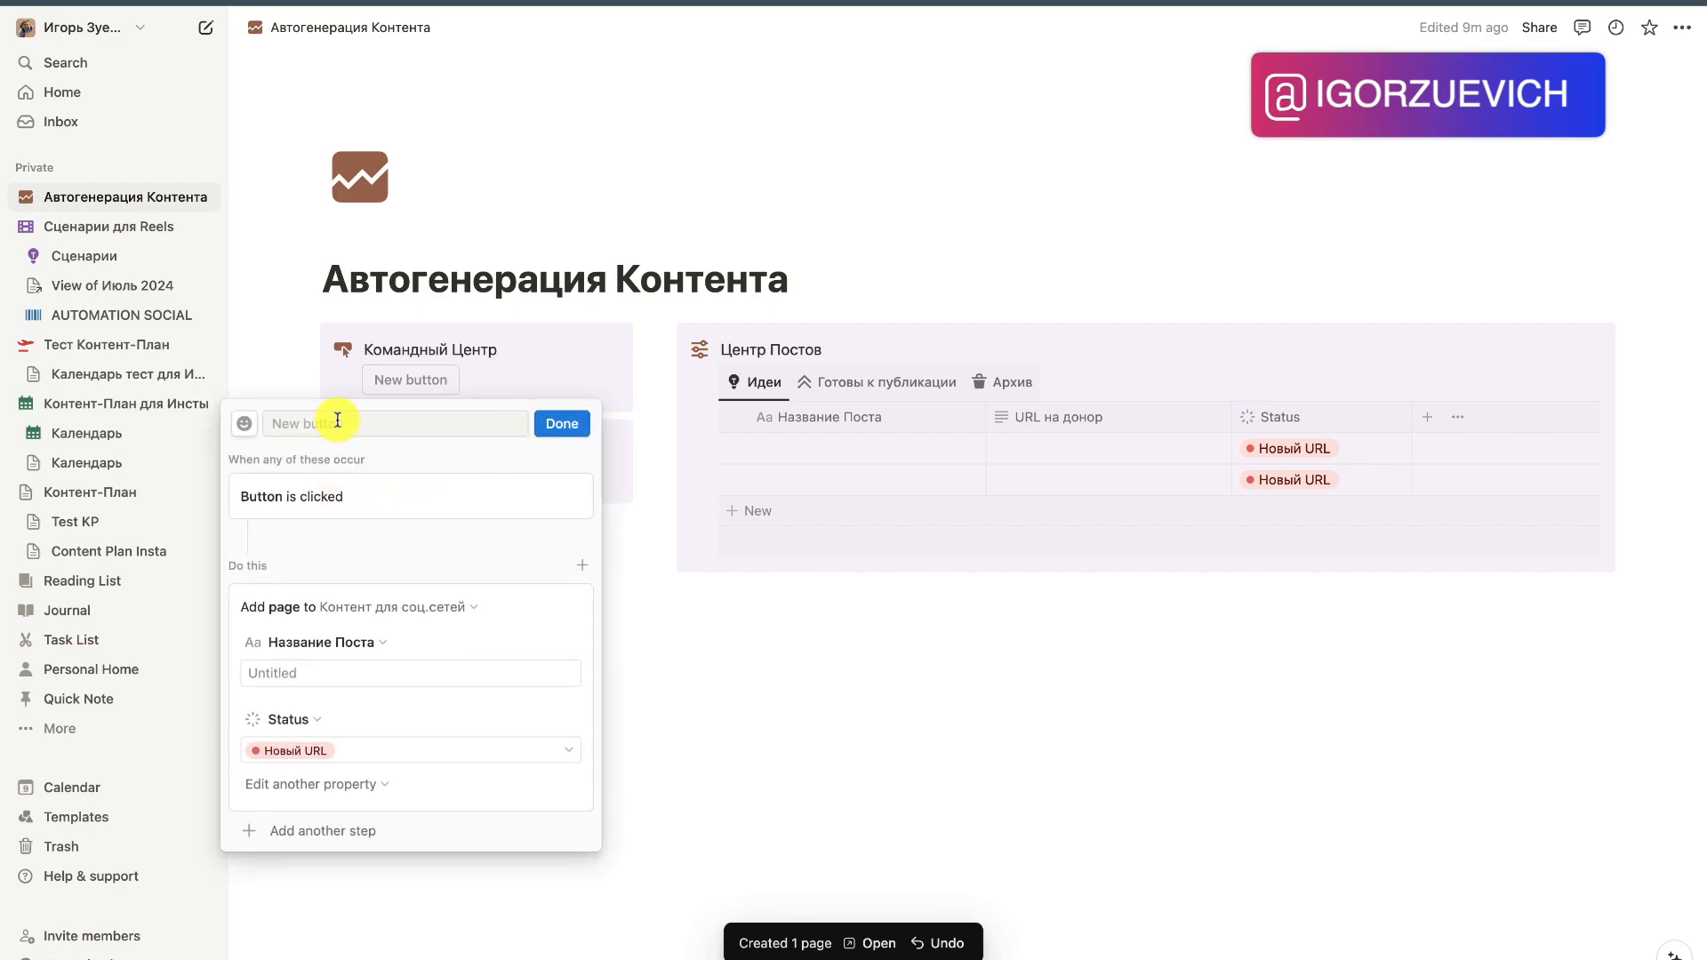
{"action": "left_click", "coordinate": [254, 423]}
{"action": "left_click", "coordinate": [166, 580]}
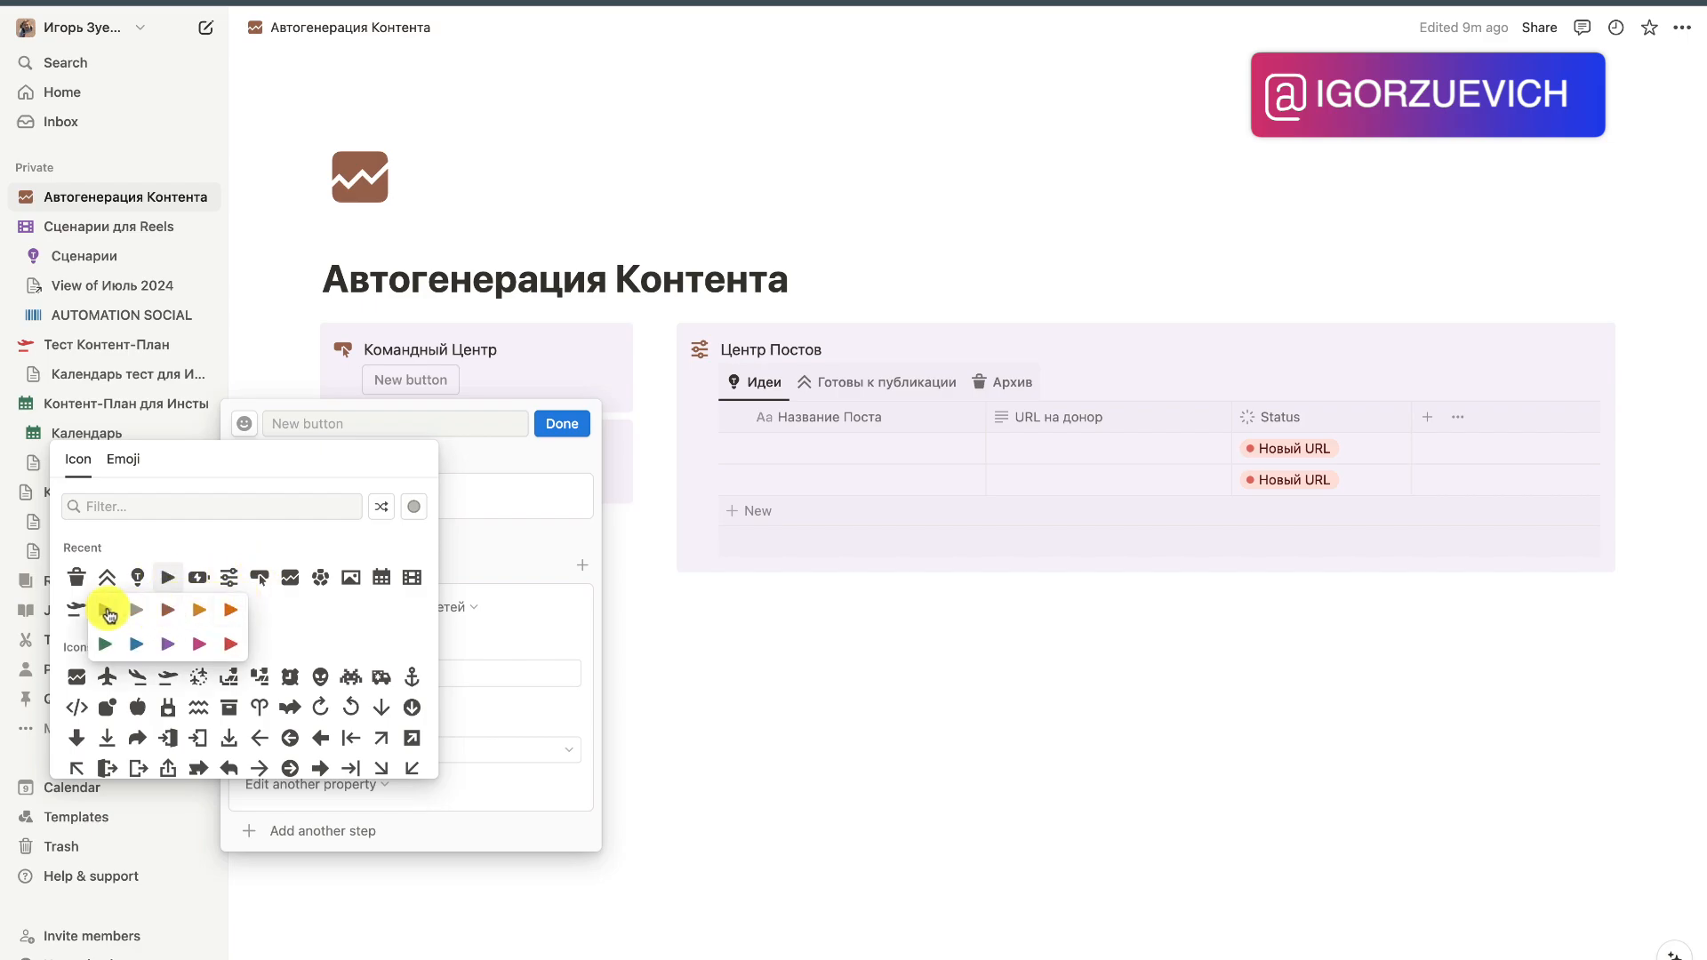
{"action": "left_click", "coordinate": [135, 645]}
{"action": "left_click", "coordinate": [354, 425]}
{"action": "type", "text": "Пу"}
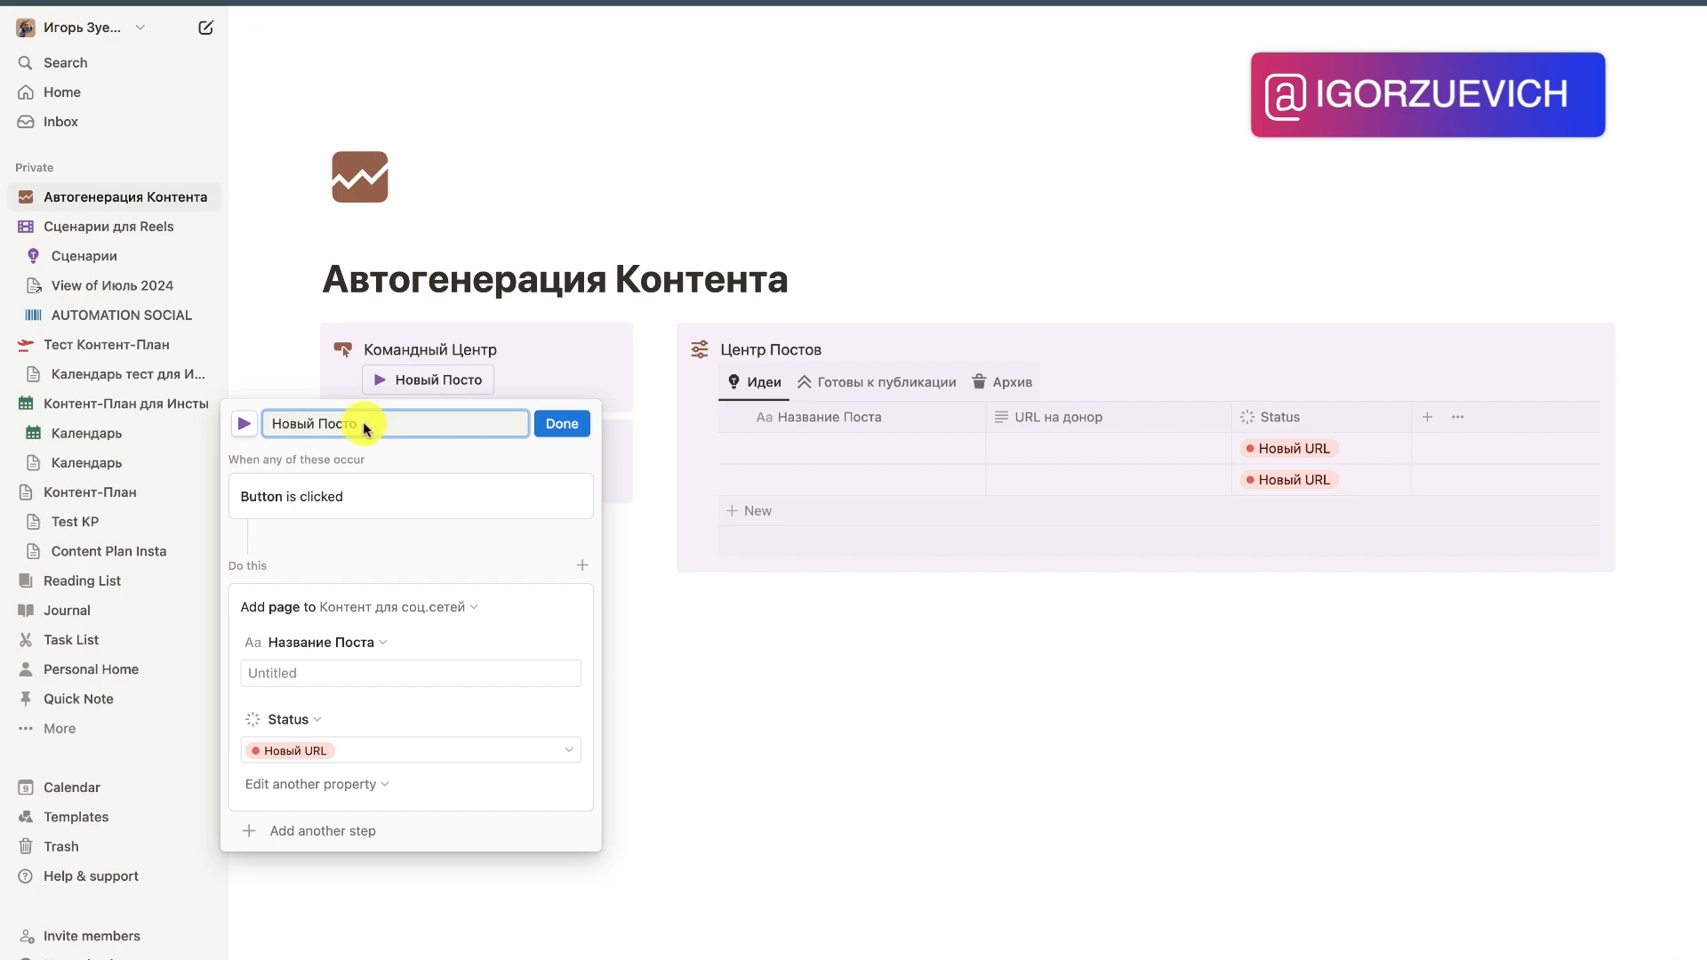
{"action": "left_click", "coordinate": [567, 427]}
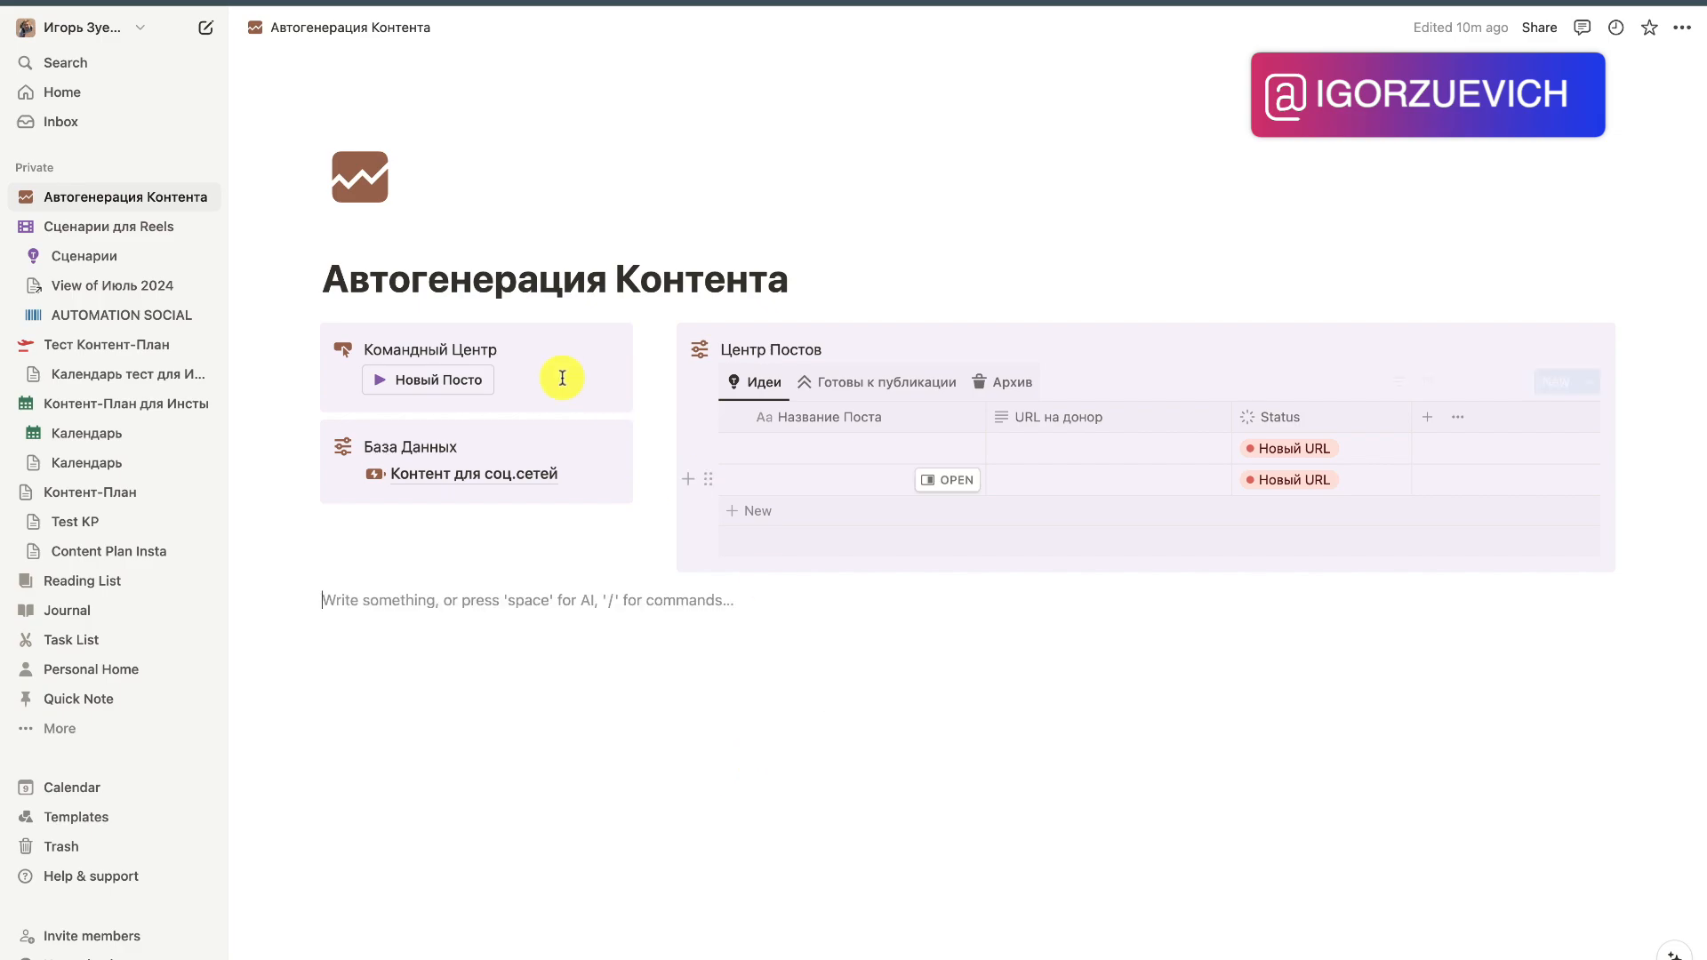
Step: Reopen the Командный Центр button's settings and start adding another step after the page-adding action
{"action": "left_click", "coordinate": [519, 383]}
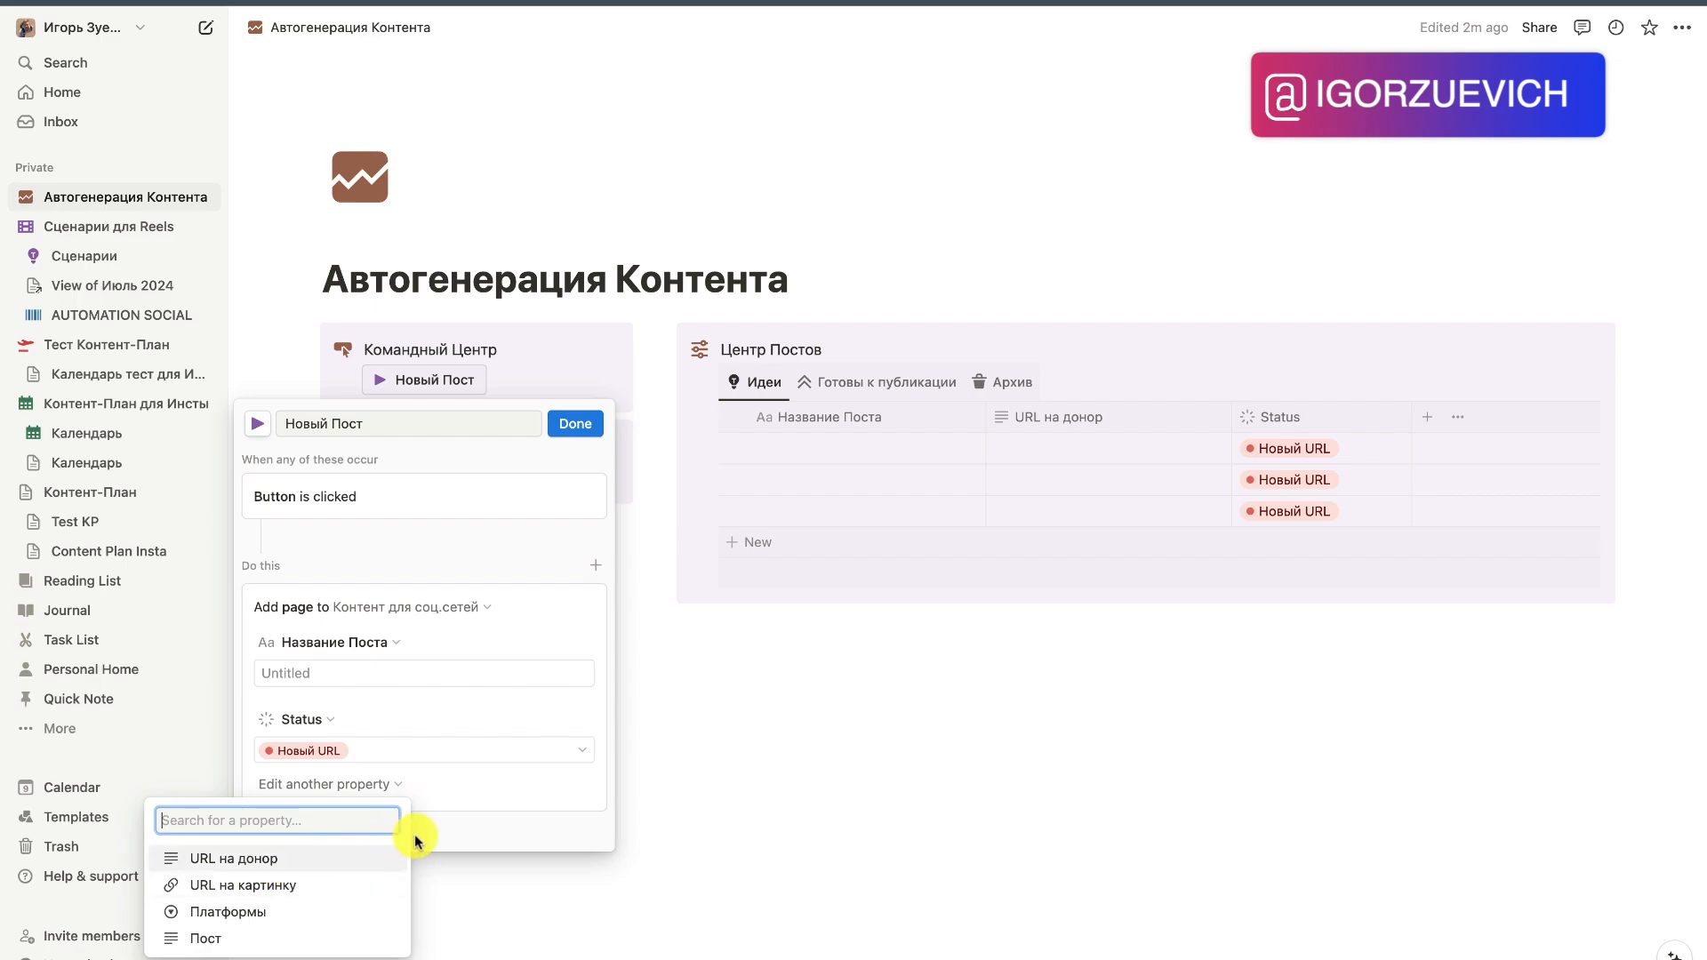
{"action": "left_click", "coordinate": [480, 832]}
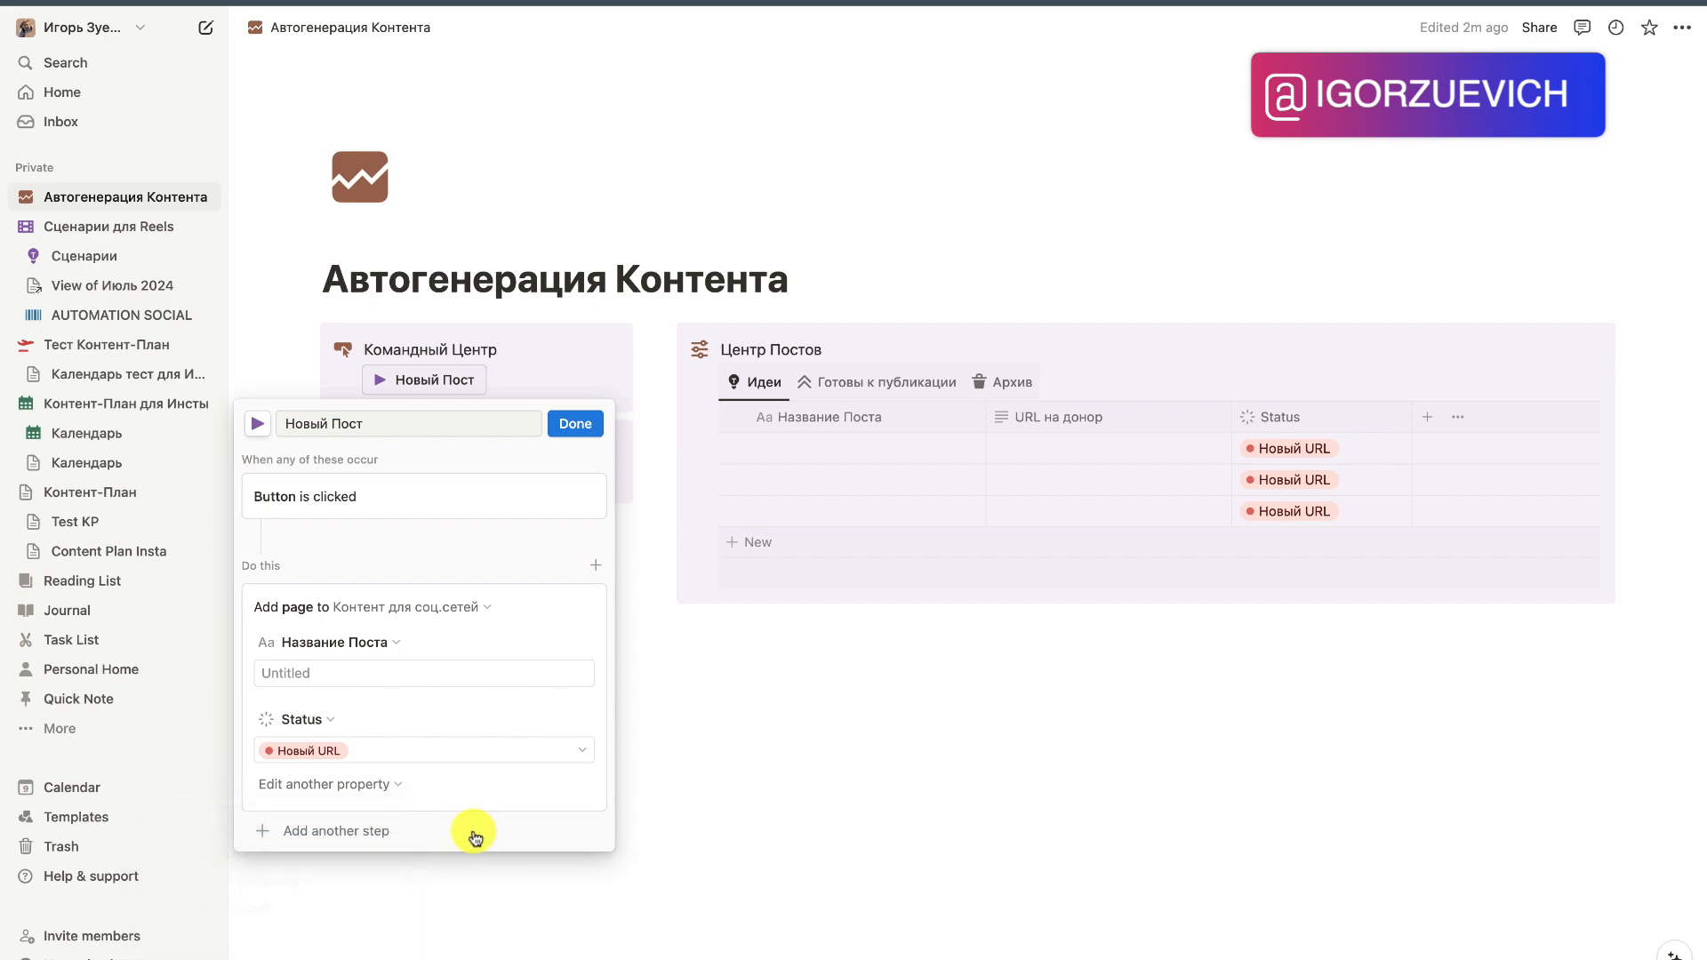
{"action": "left_click", "coordinate": [333, 830]}
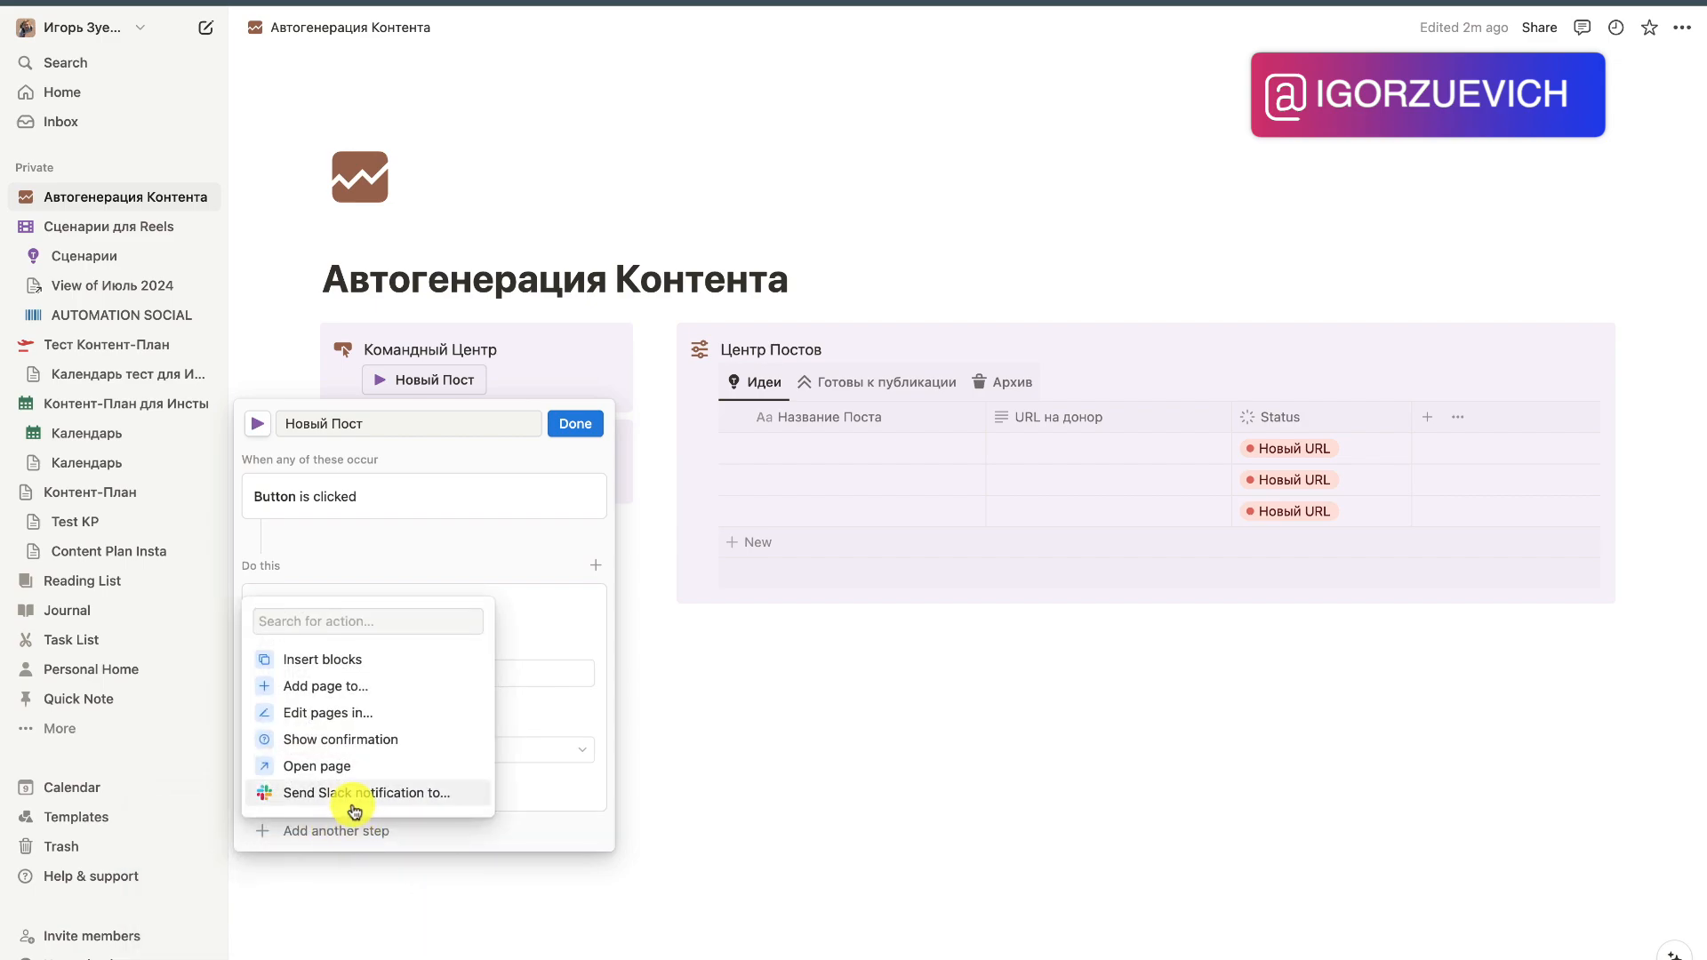
Step: Add an Open page action in Side peek to the Новый Пост button and save the button
{"action": "left_click", "coordinate": [353, 768]}
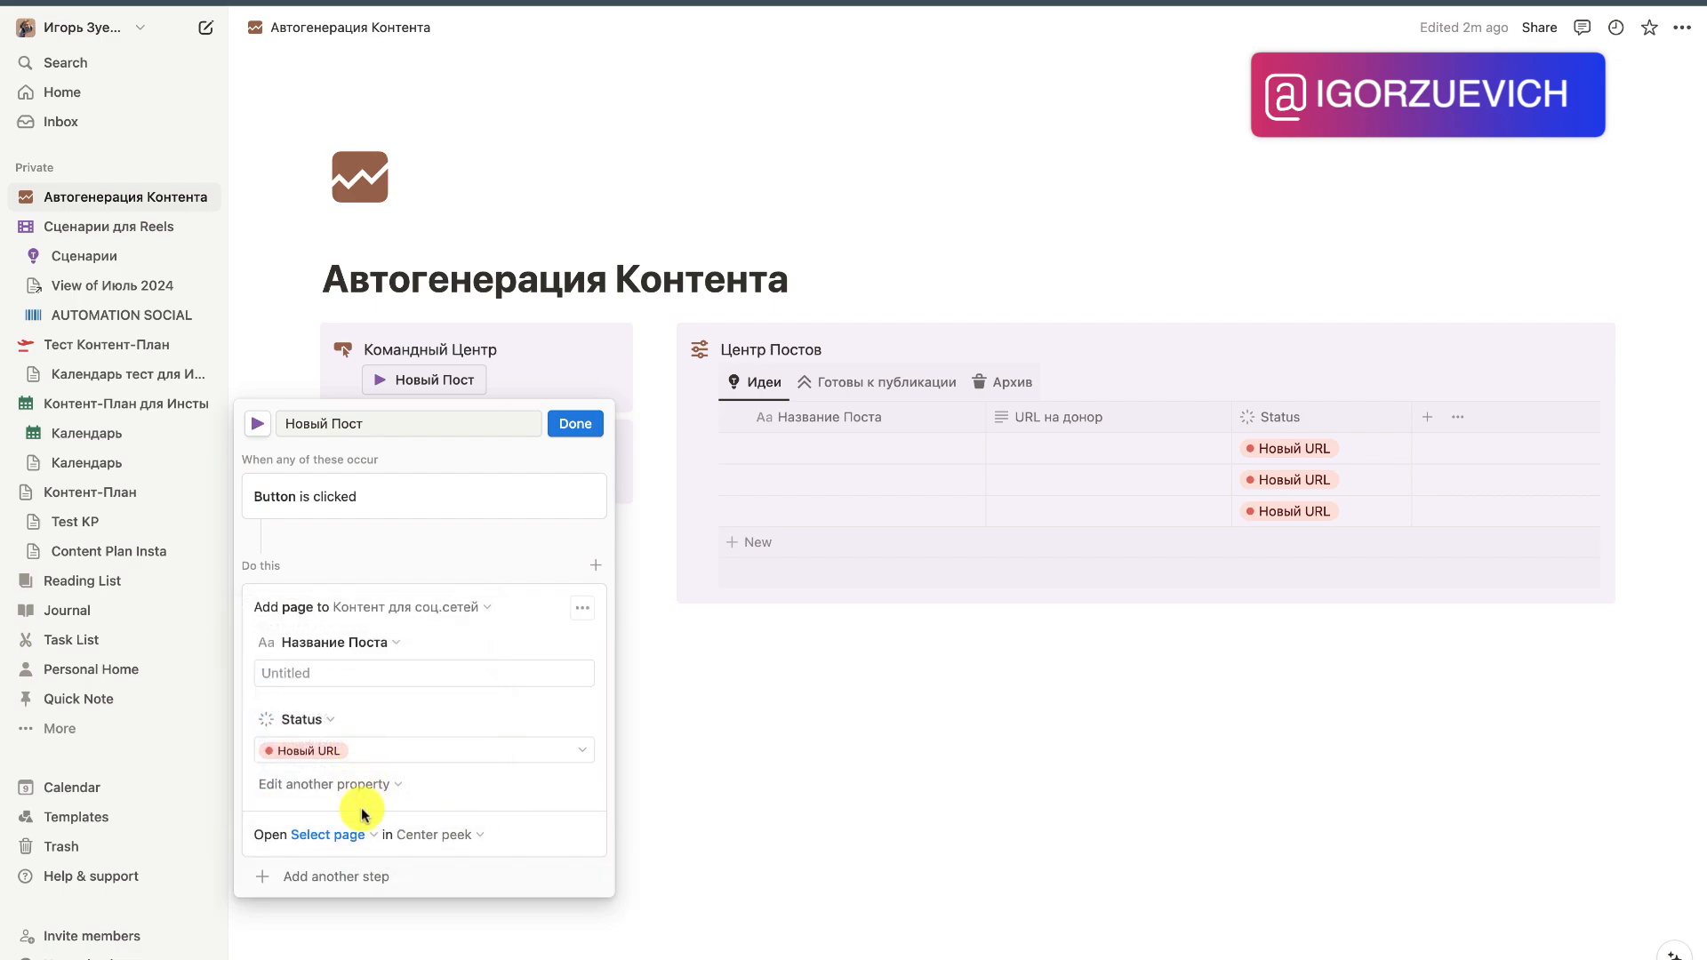
{"action": "left_click", "coordinate": [442, 834]}
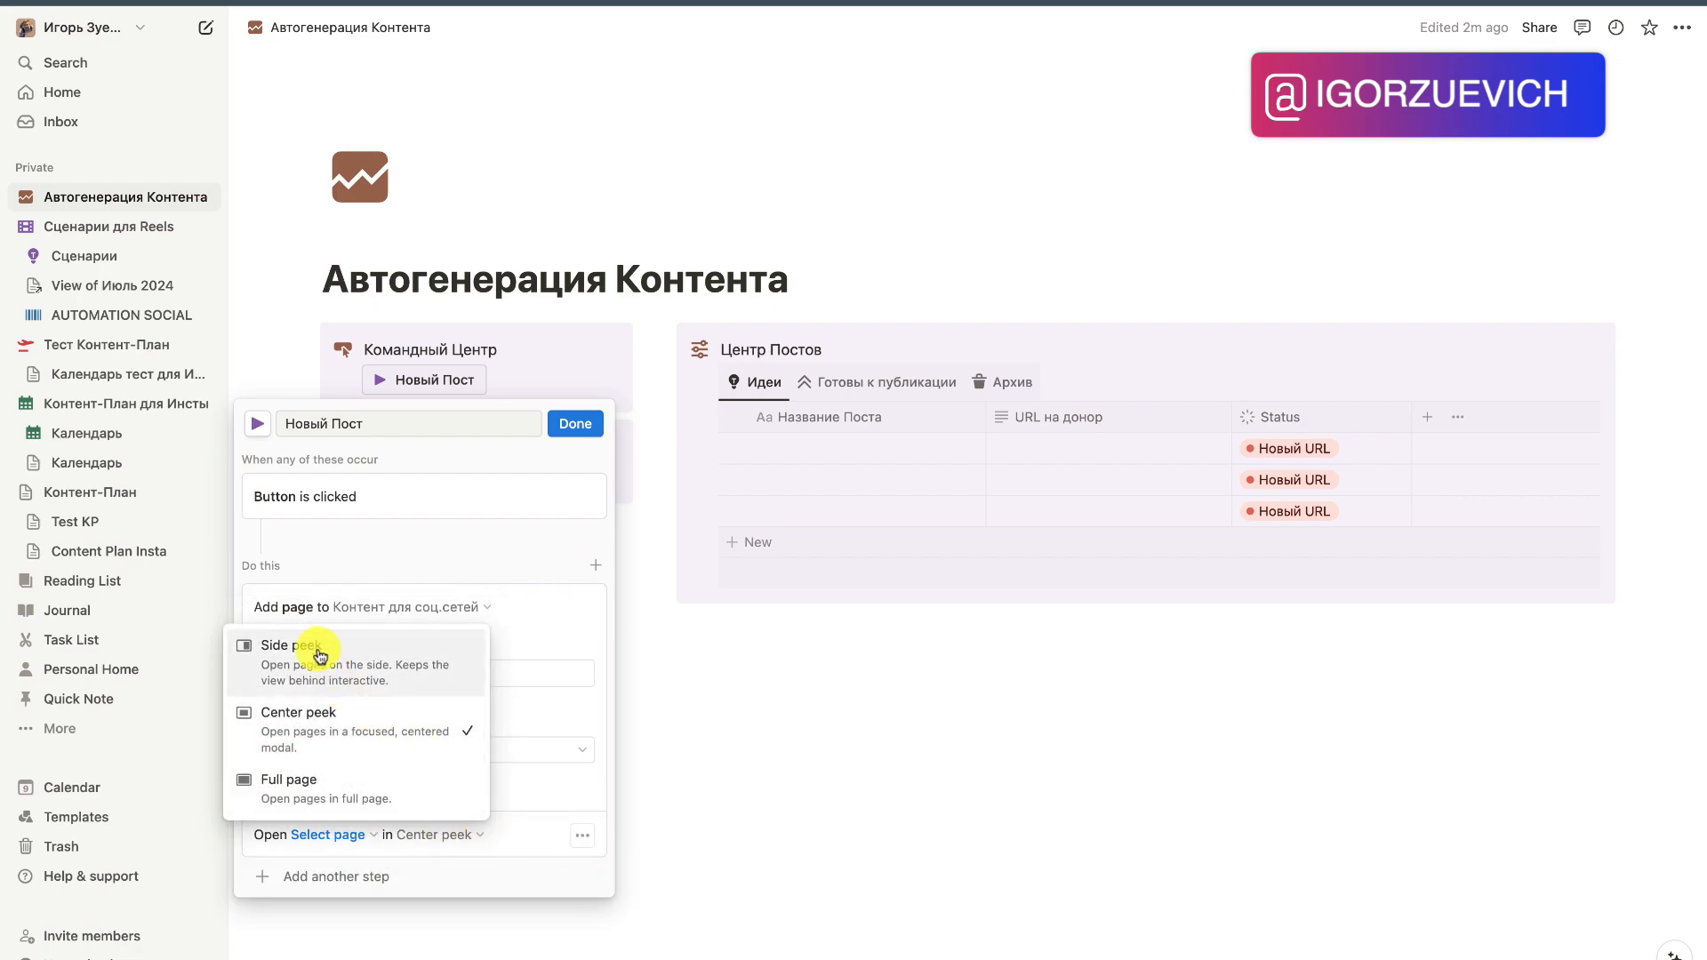
{"action": "left_click", "coordinate": [576, 426]}
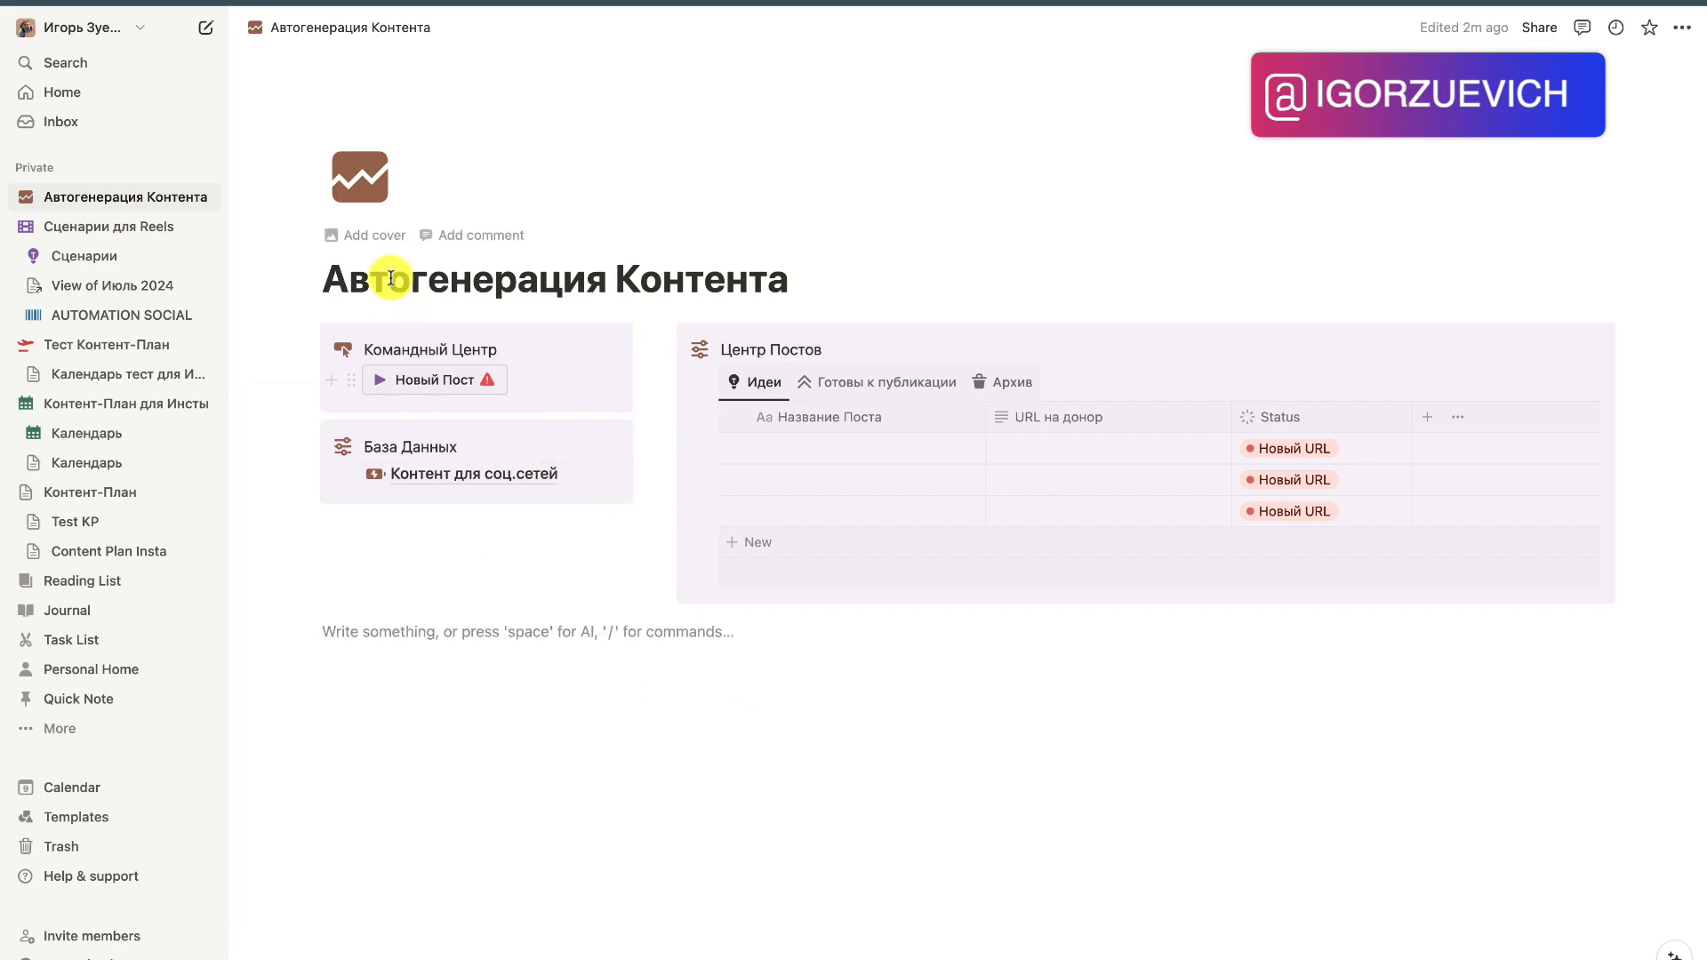
Step: Set the Новый Пост button's Open page action to open New page added, and save the button
{"action": "left_click", "coordinate": [501, 388]}
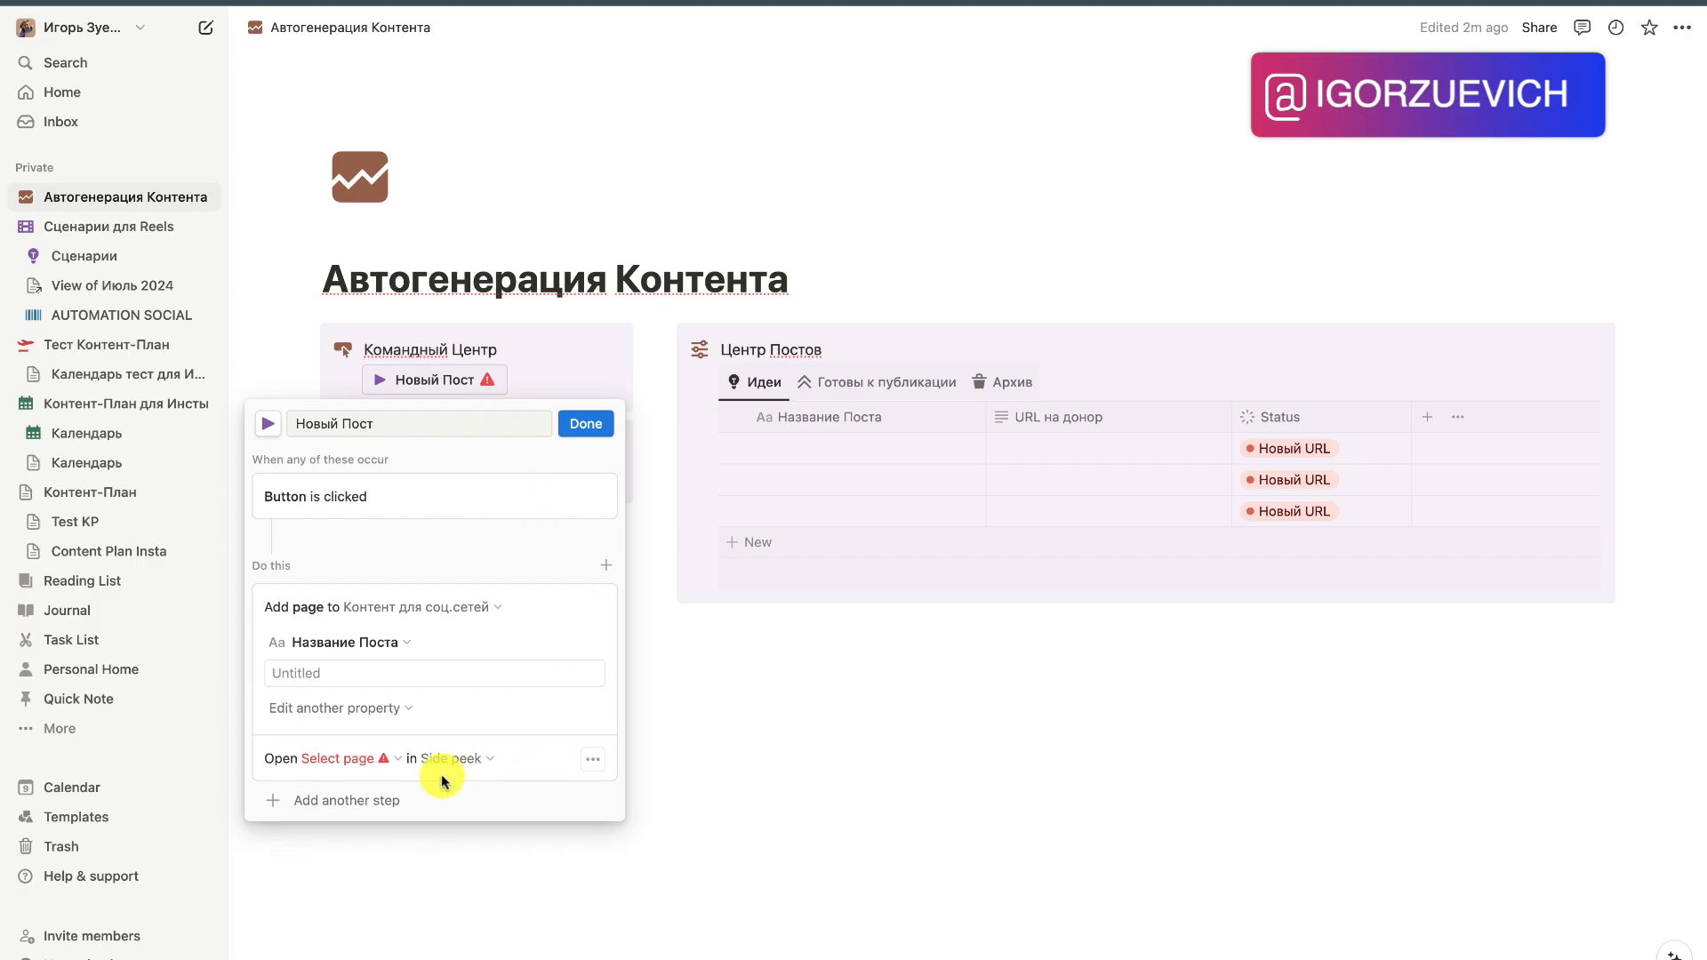
{"action": "left_click", "coordinate": [476, 761]}
{"action": "left_click", "coordinate": [501, 387]}
{"action": "left_click", "coordinate": [500, 388]}
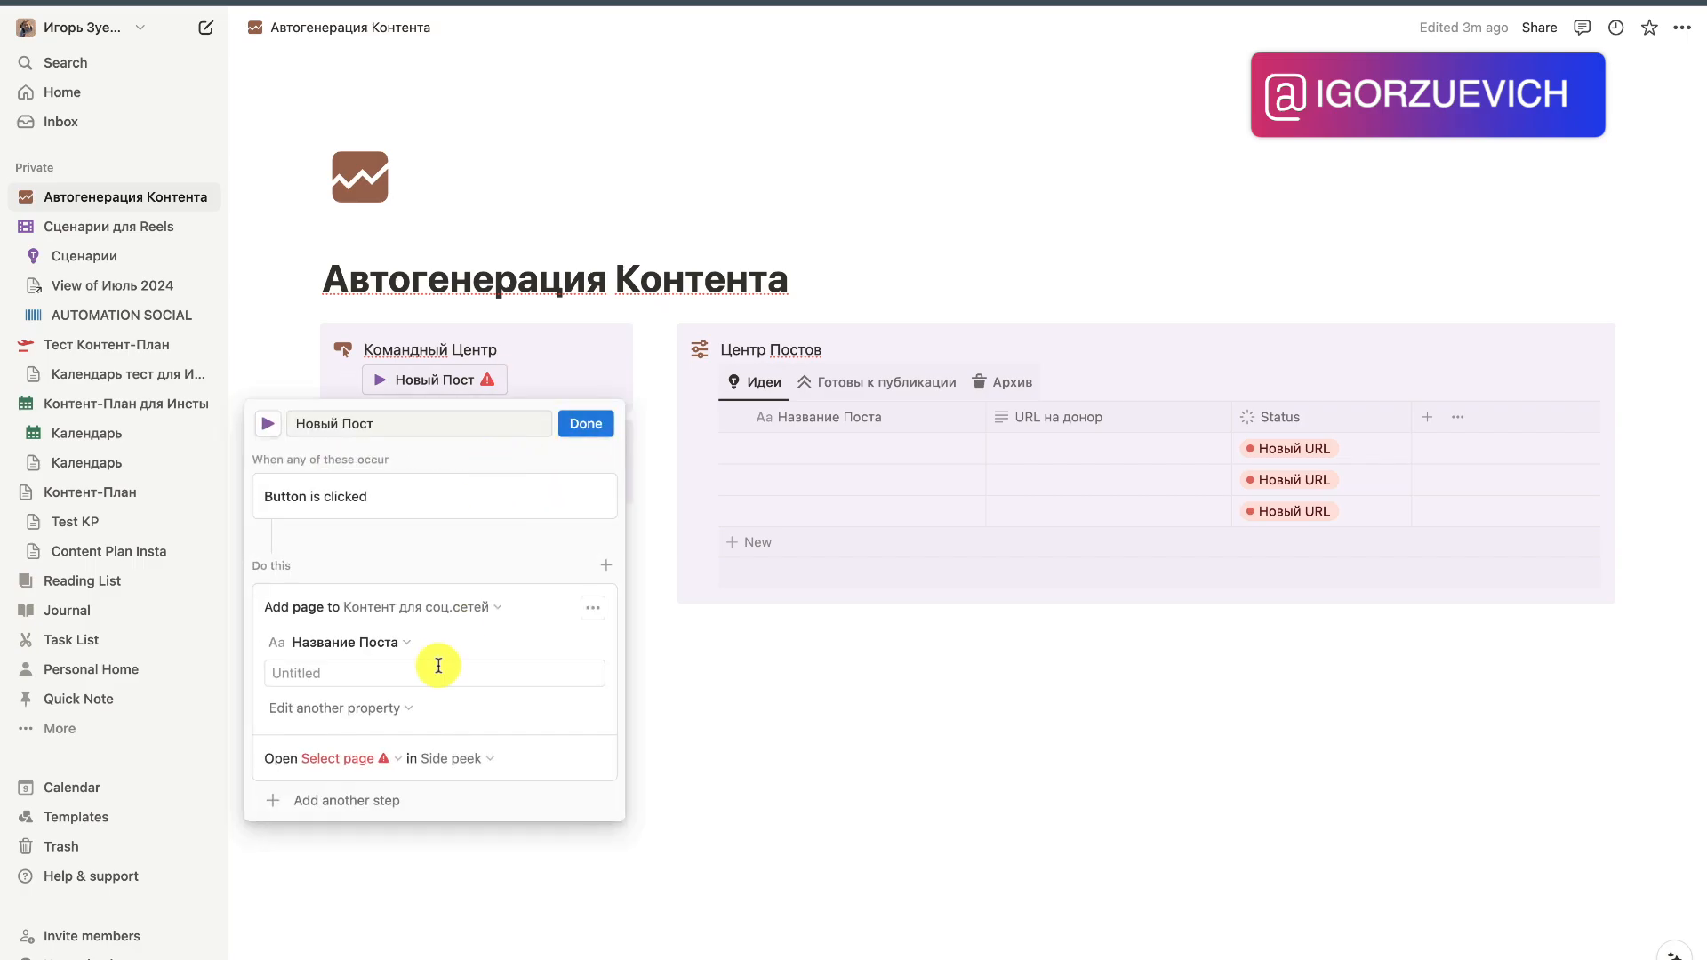
{"action": "left_click", "coordinate": [391, 758]}
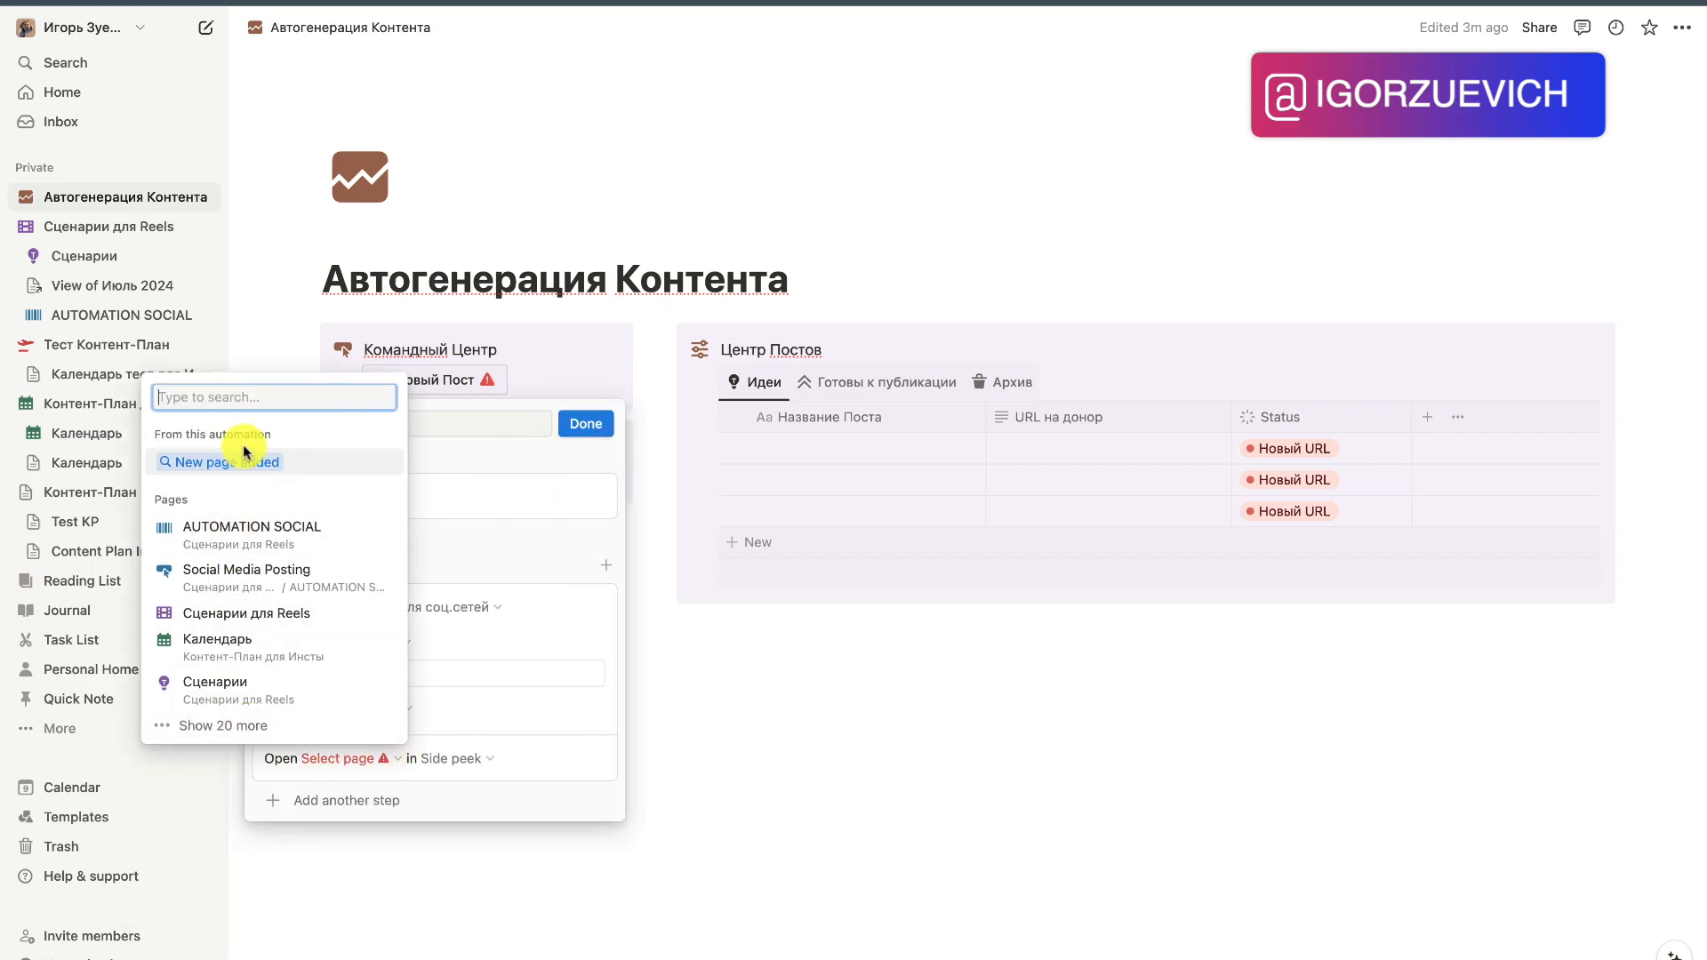
{"action": "left_click", "coordinate": [246, 462]}
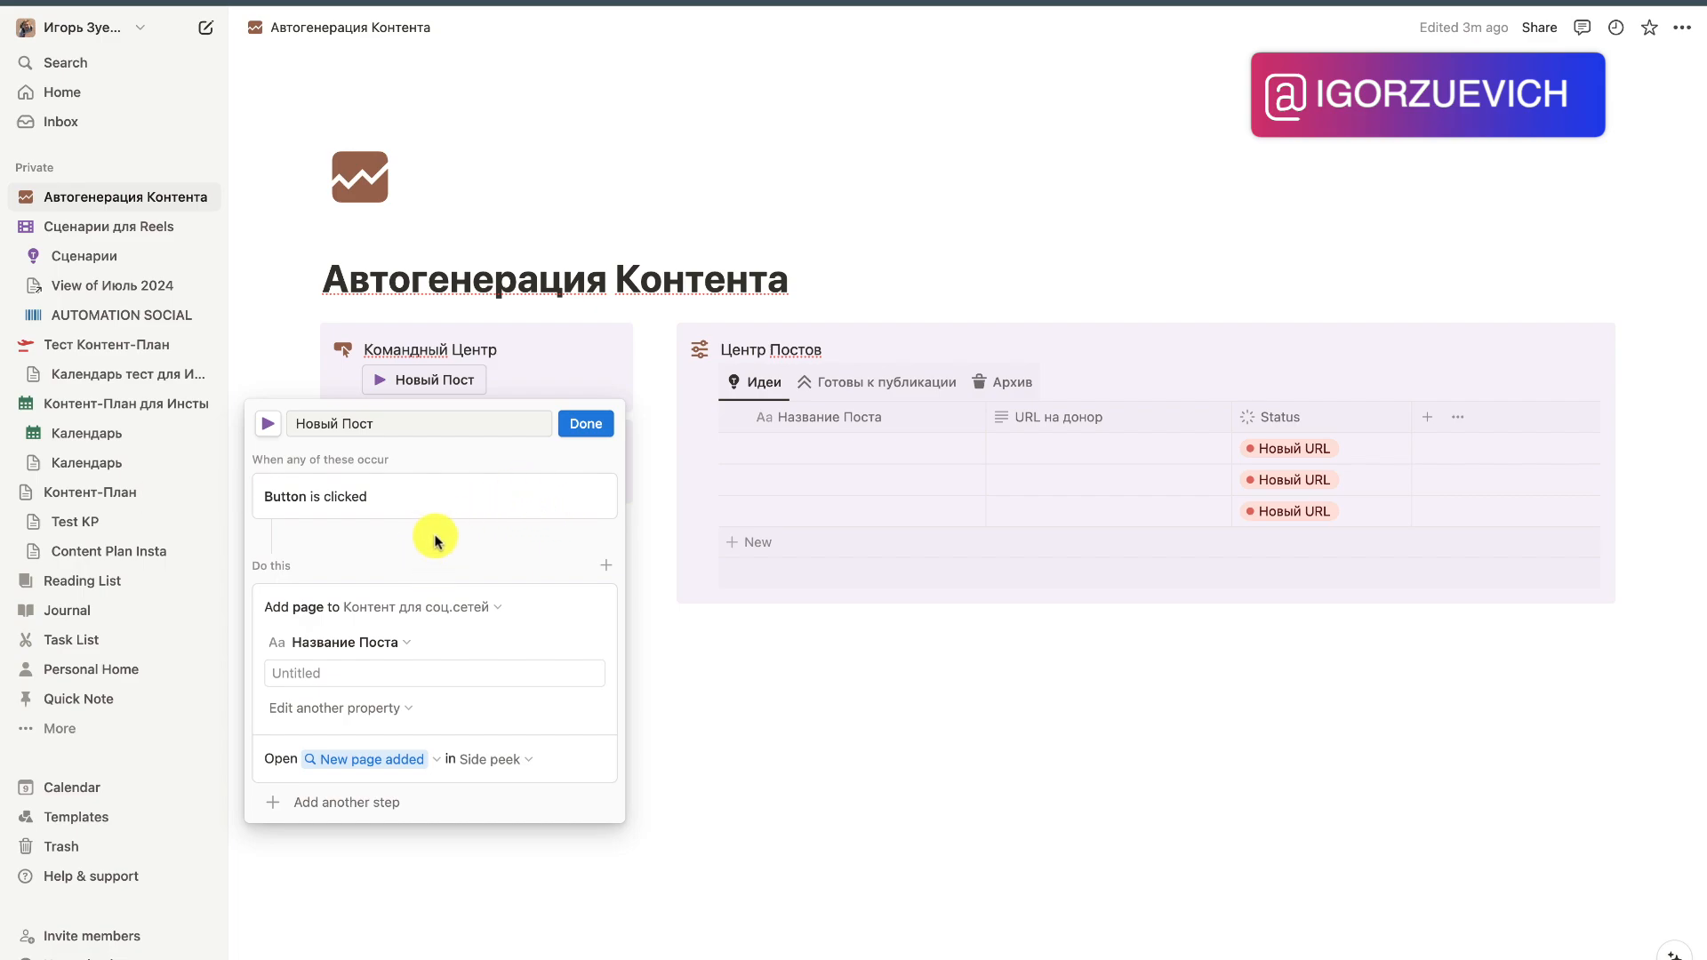
{"action": "left_click", "coordinate": [587, 424]}
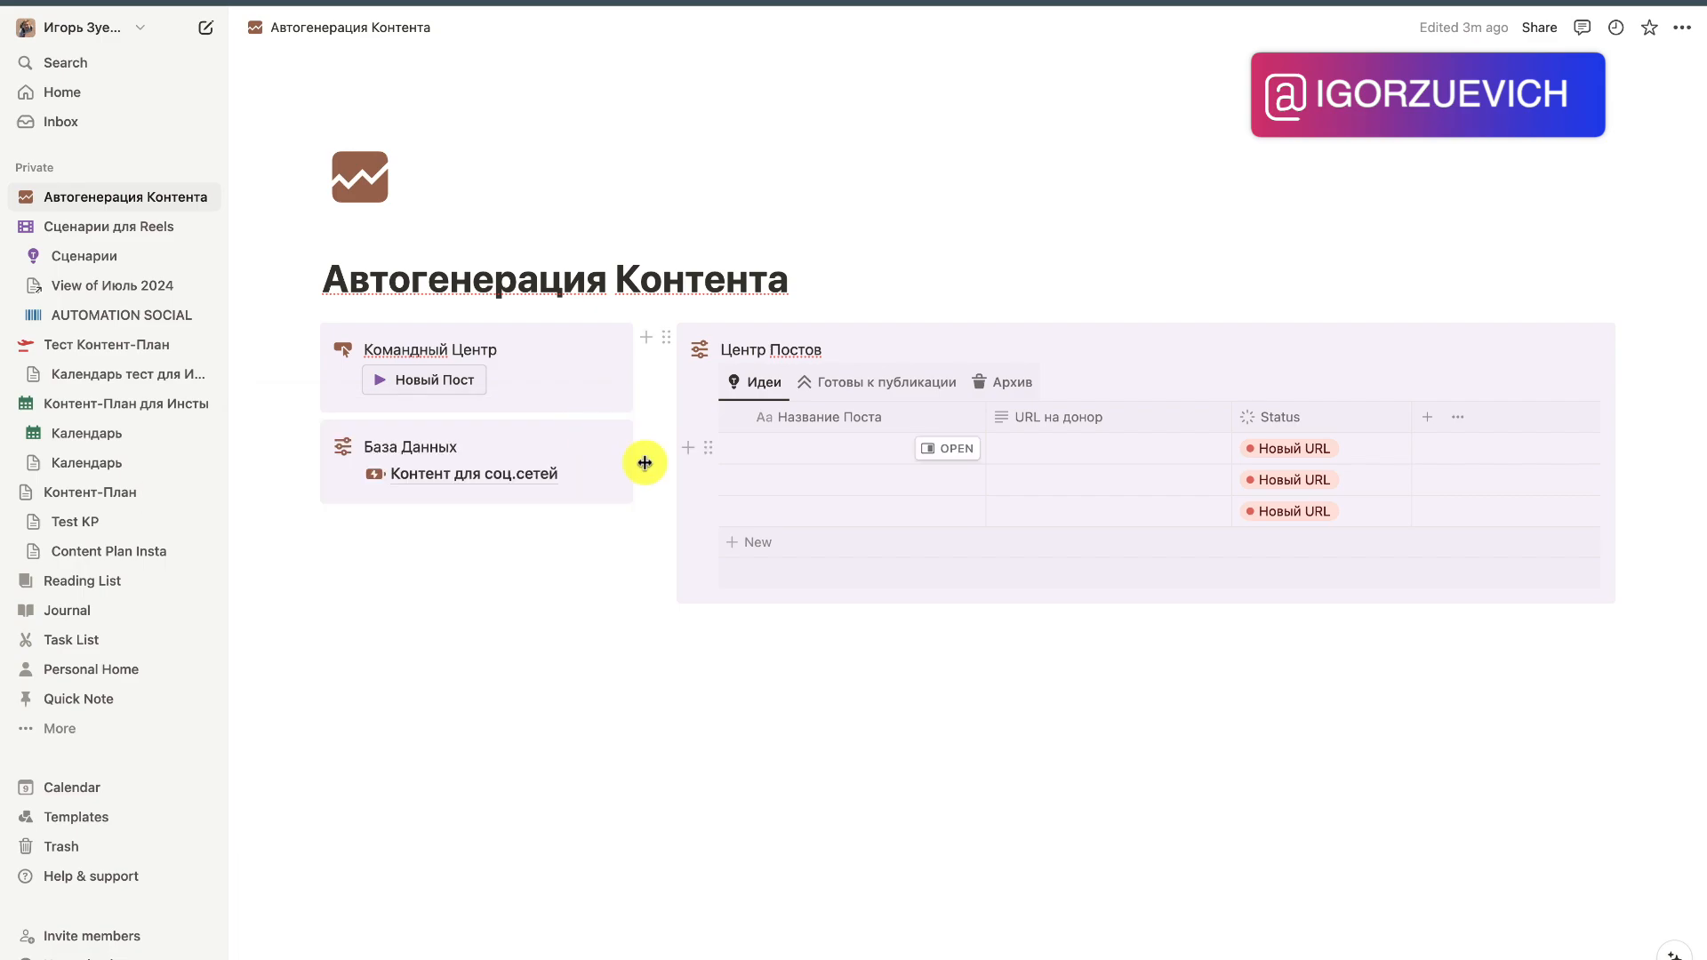
Step: Create a post with the Новый Пост button and set its Status property to Always hide
{"action": "left_click", "coordinate": [418, 382]}
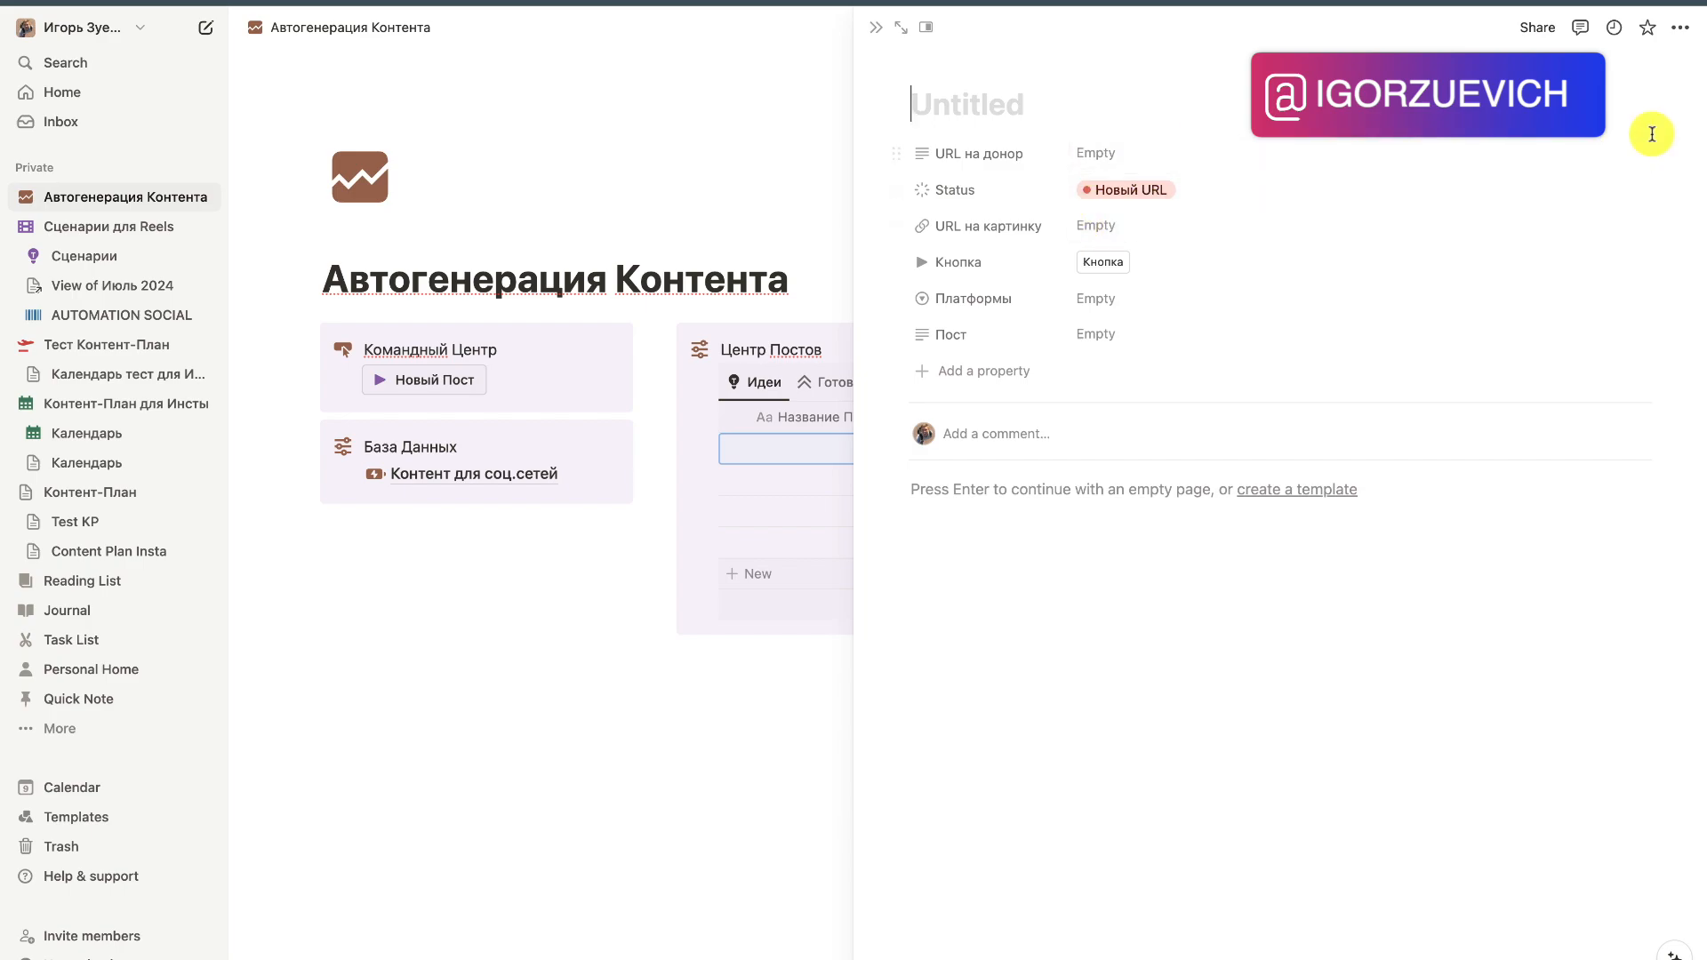
{"action": "left_click", "coordinate": [1679, 28]}
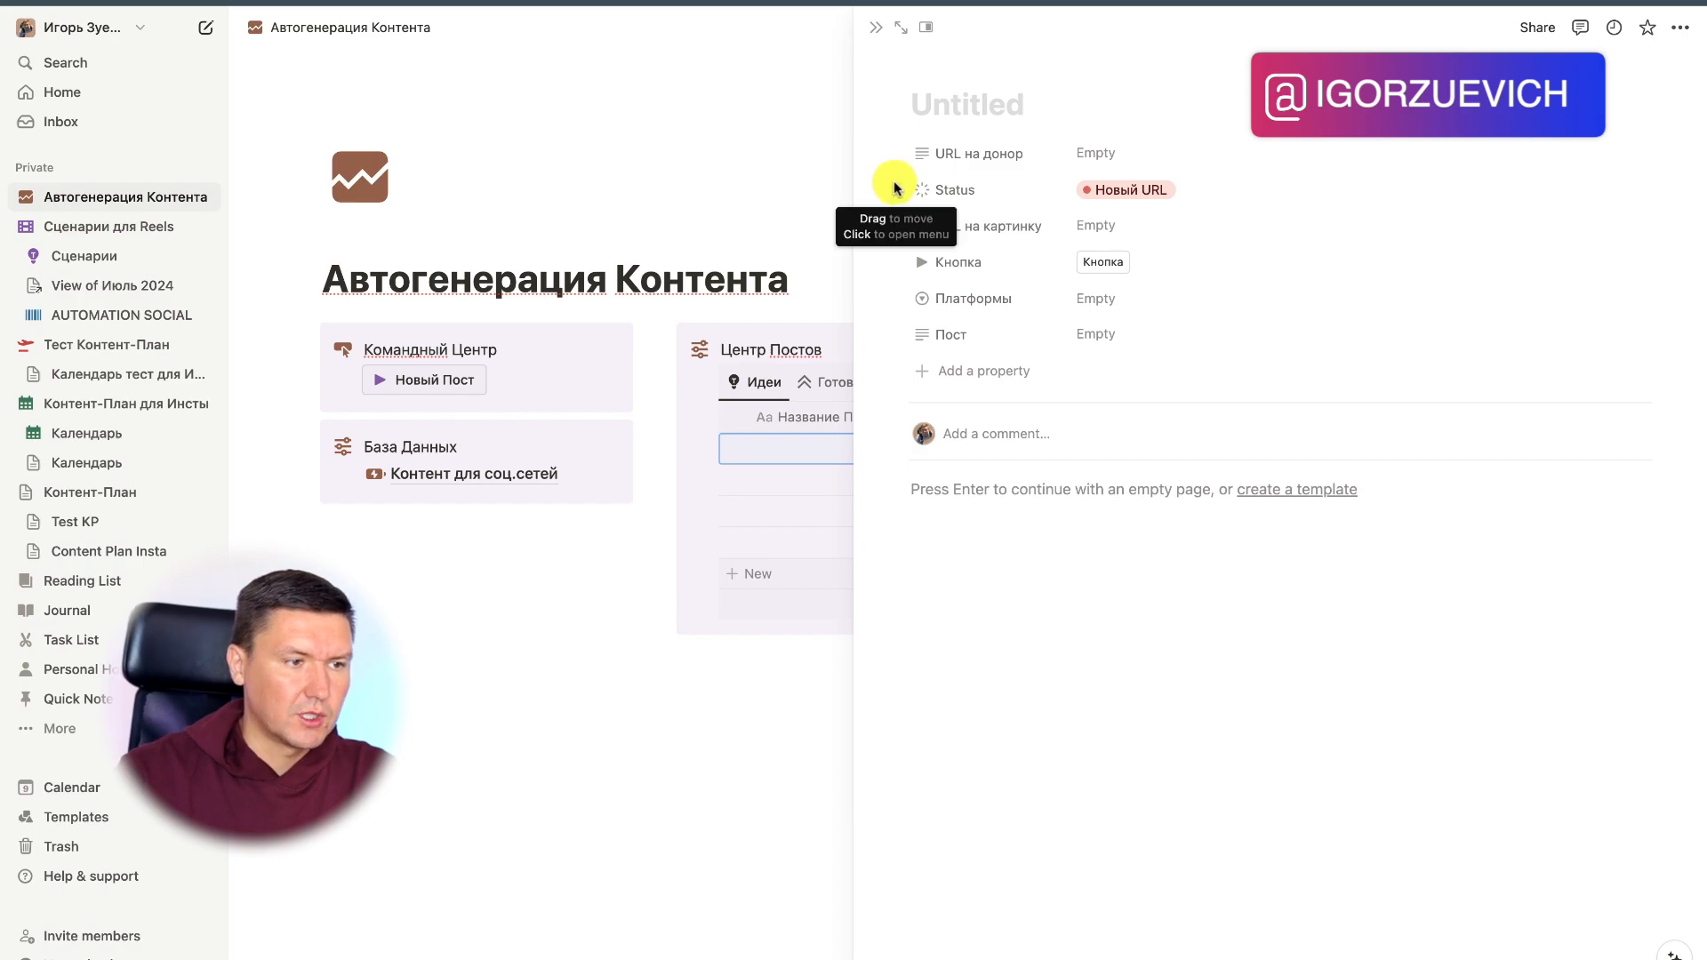
{"action": "left_click", "coordinate": [896, 187]}
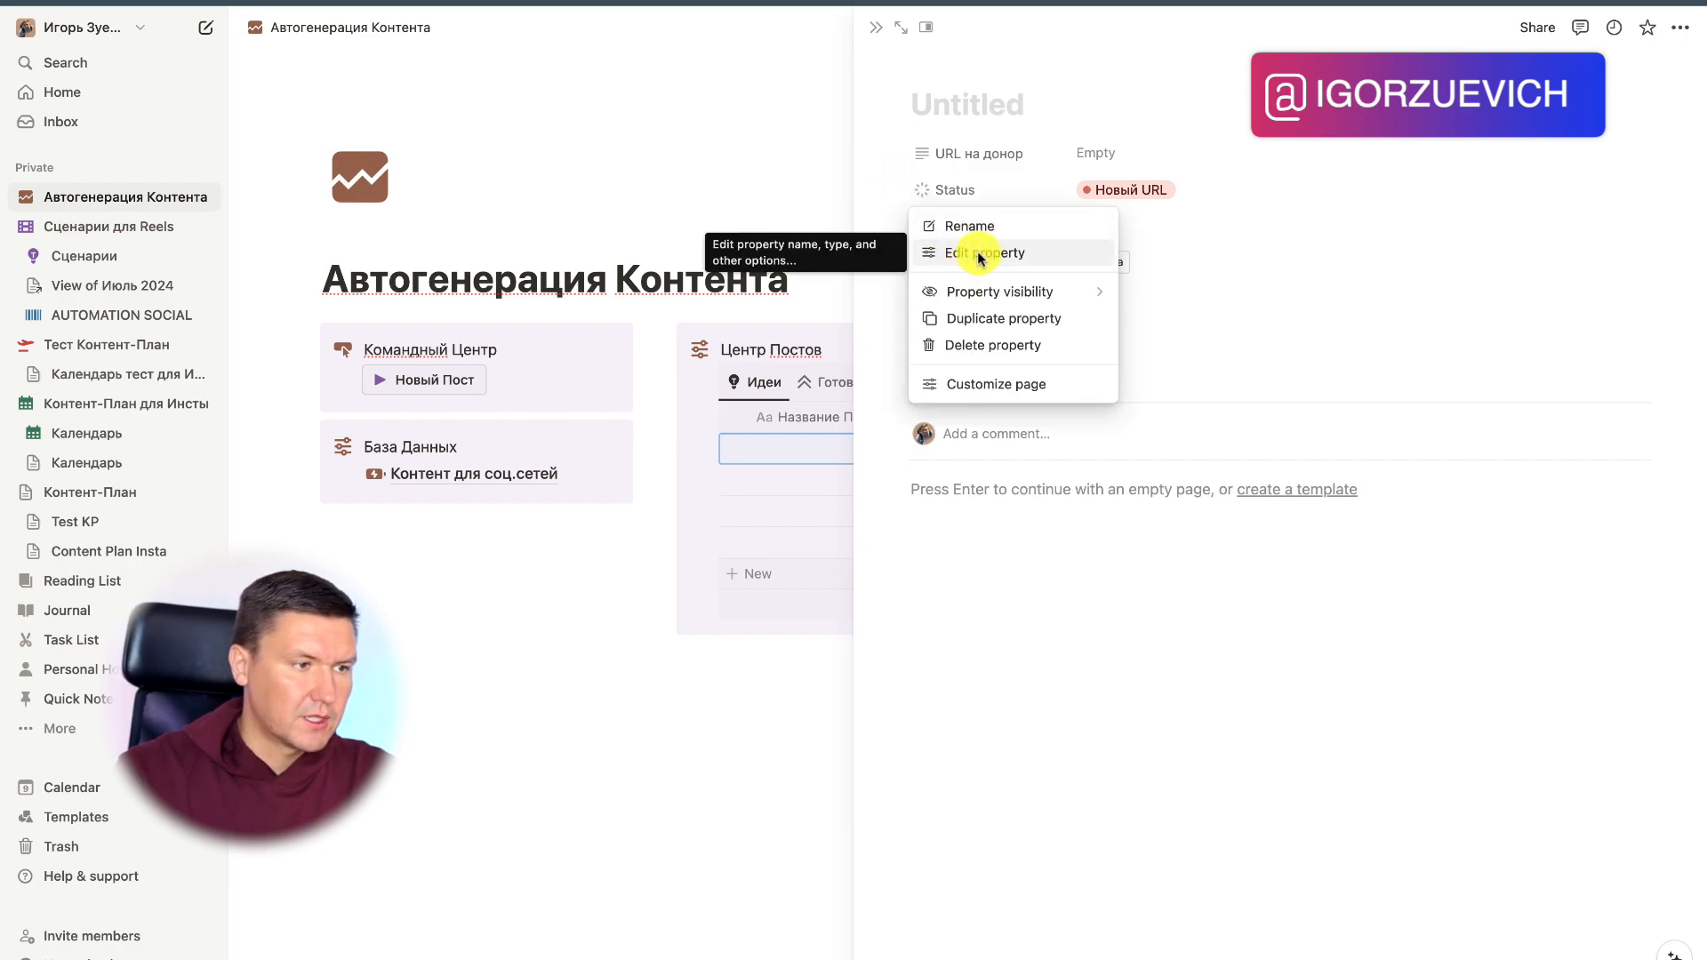
{"action": "mouse_move", "coordinate": [983, 290]}
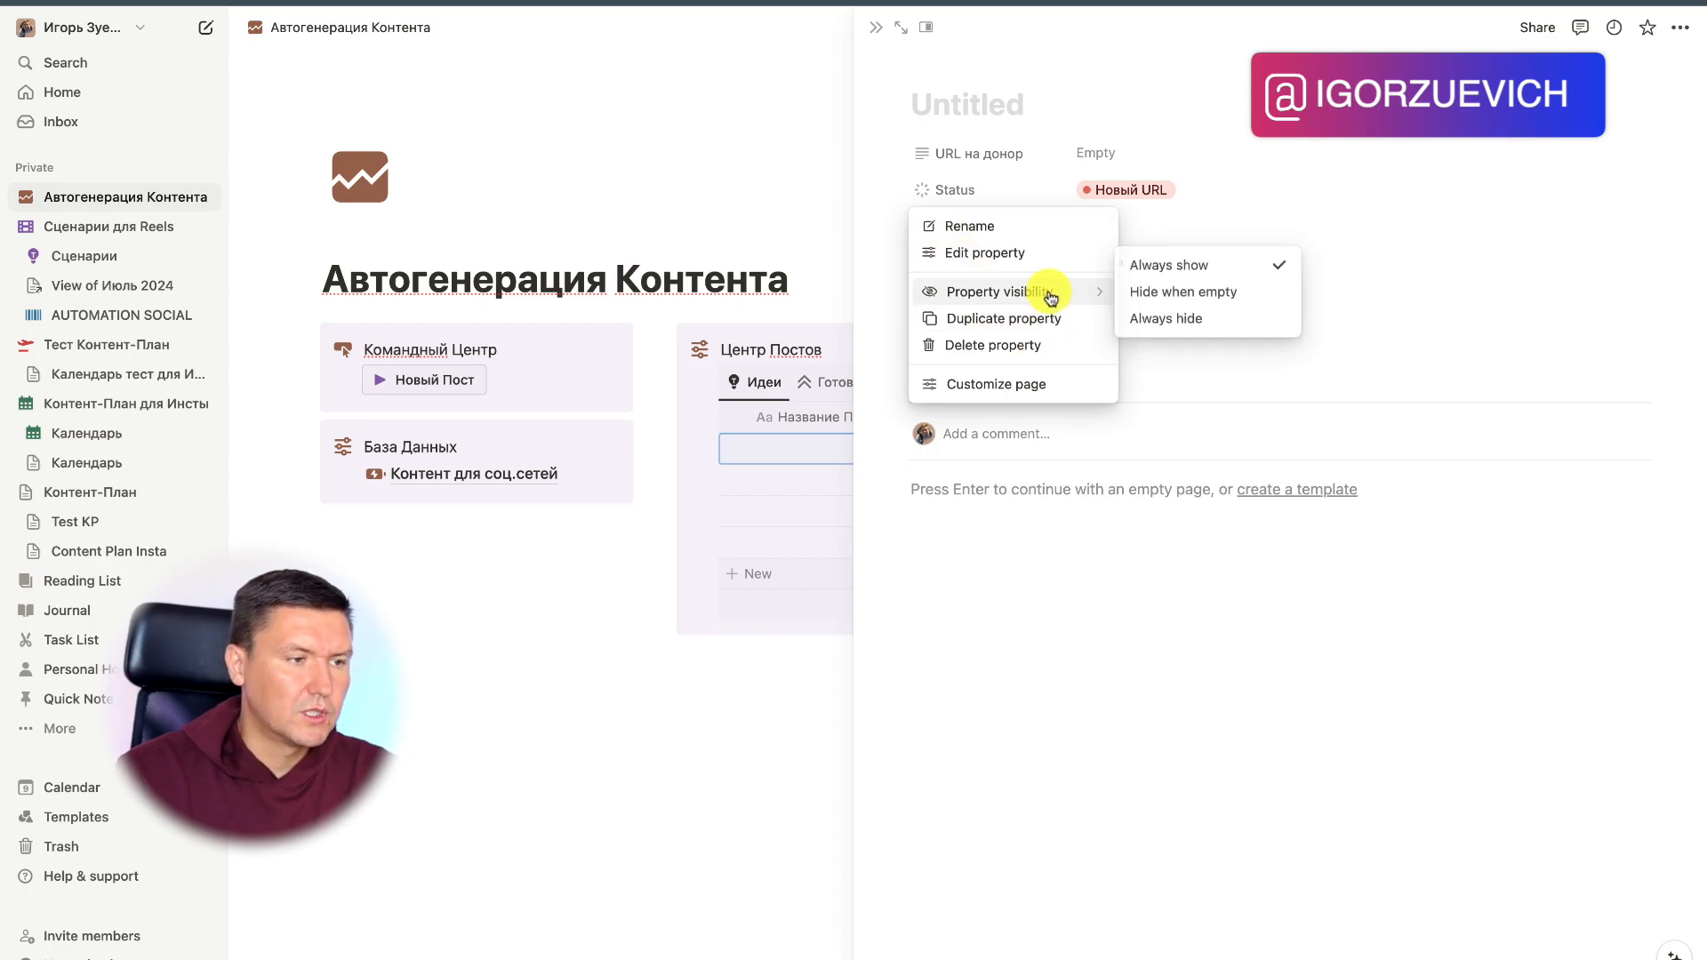
{"action": "left_click", "coordinate": [1167, 320]}
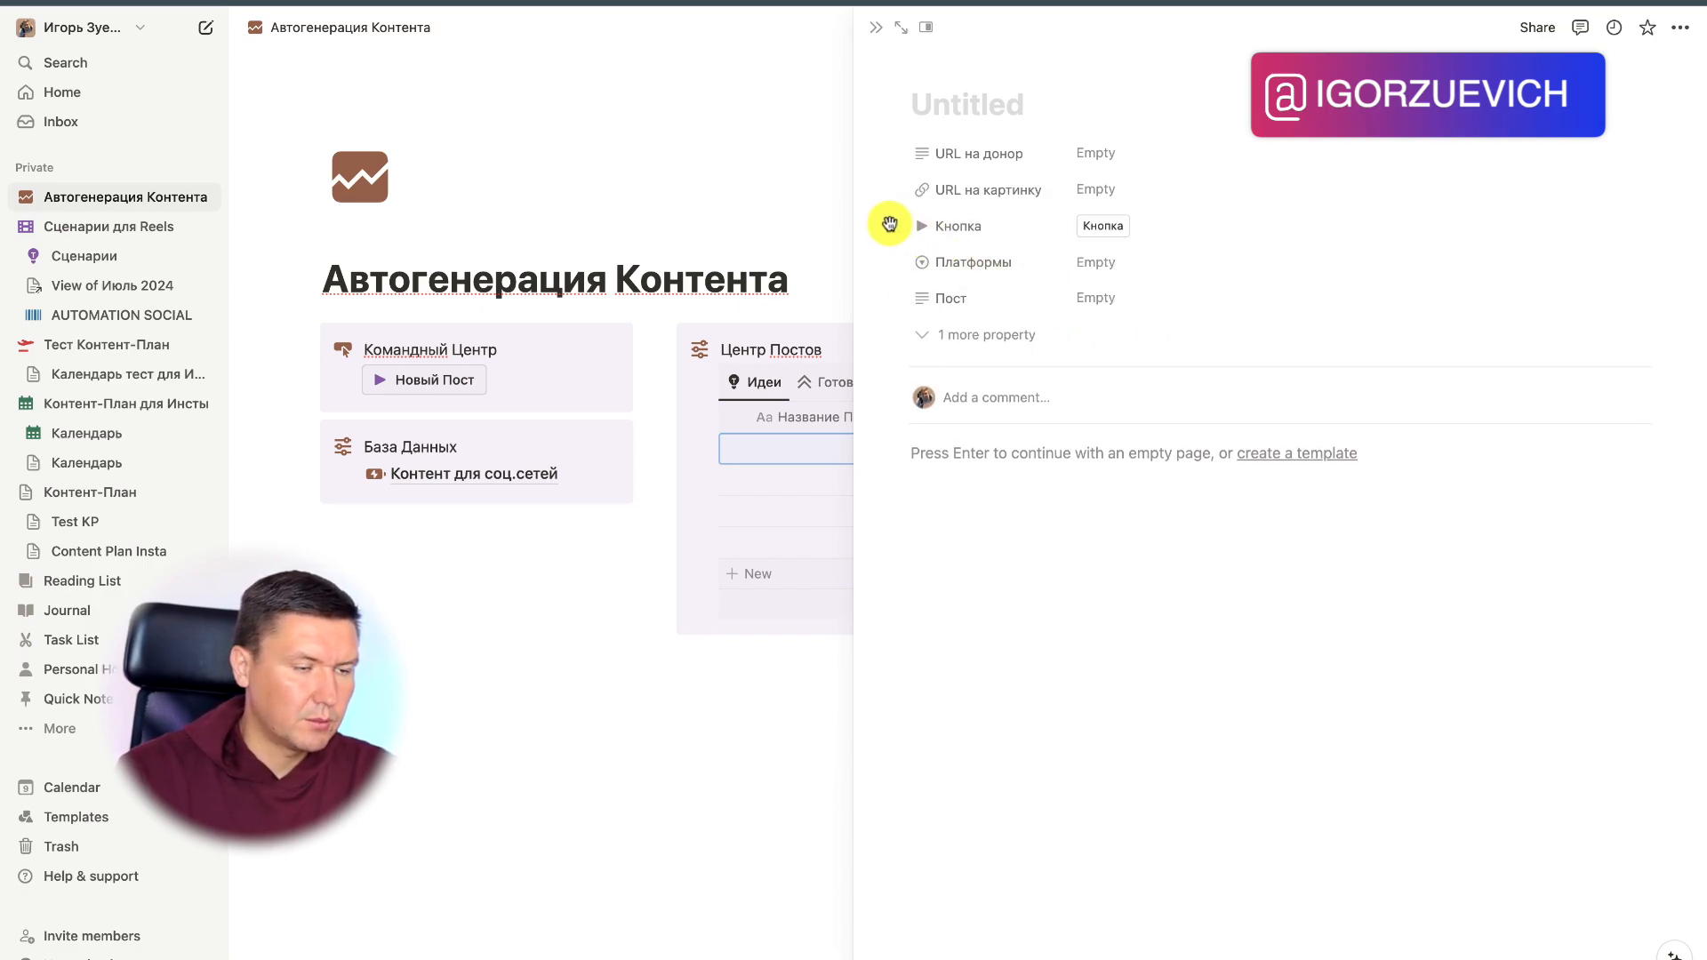
Step: Set the Кнопка and Пост properties of the new post to Always hide
{"action": "left_click", "coordinate": [896, 225]}
{"action": "mouse_move", "coordinate": [1010, 334]}
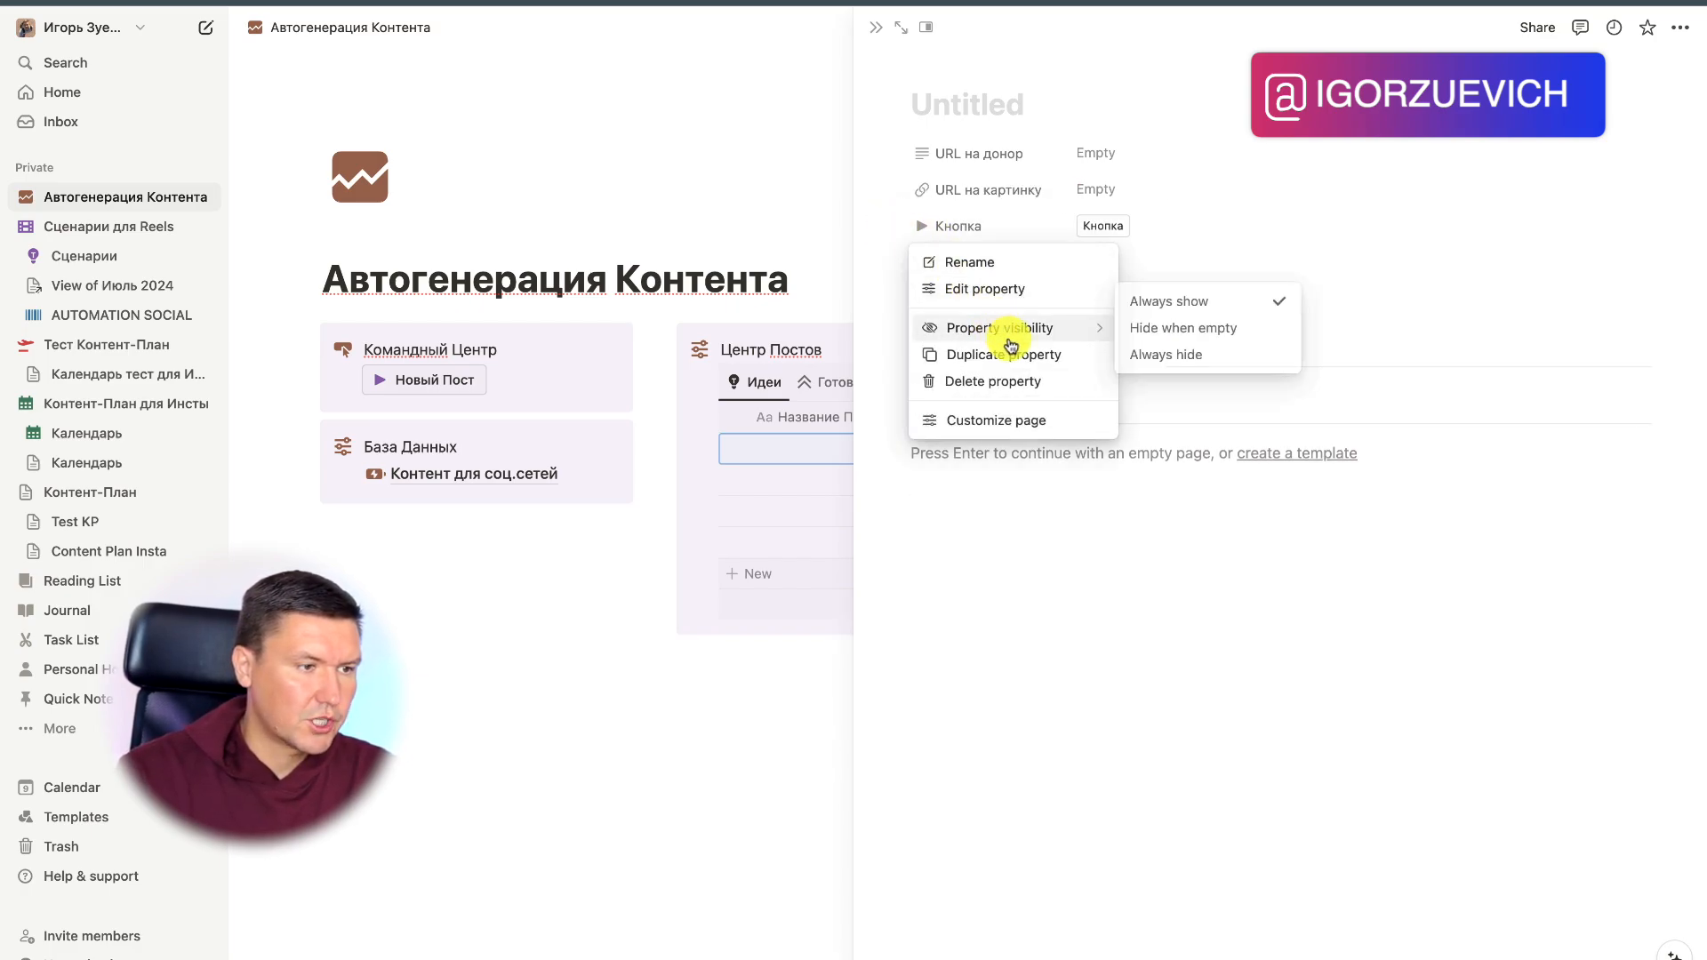
{"action": "left_click", "coordinate": [1179, 360]}
{"action": "left_click", "coordinate": [894, 267]}
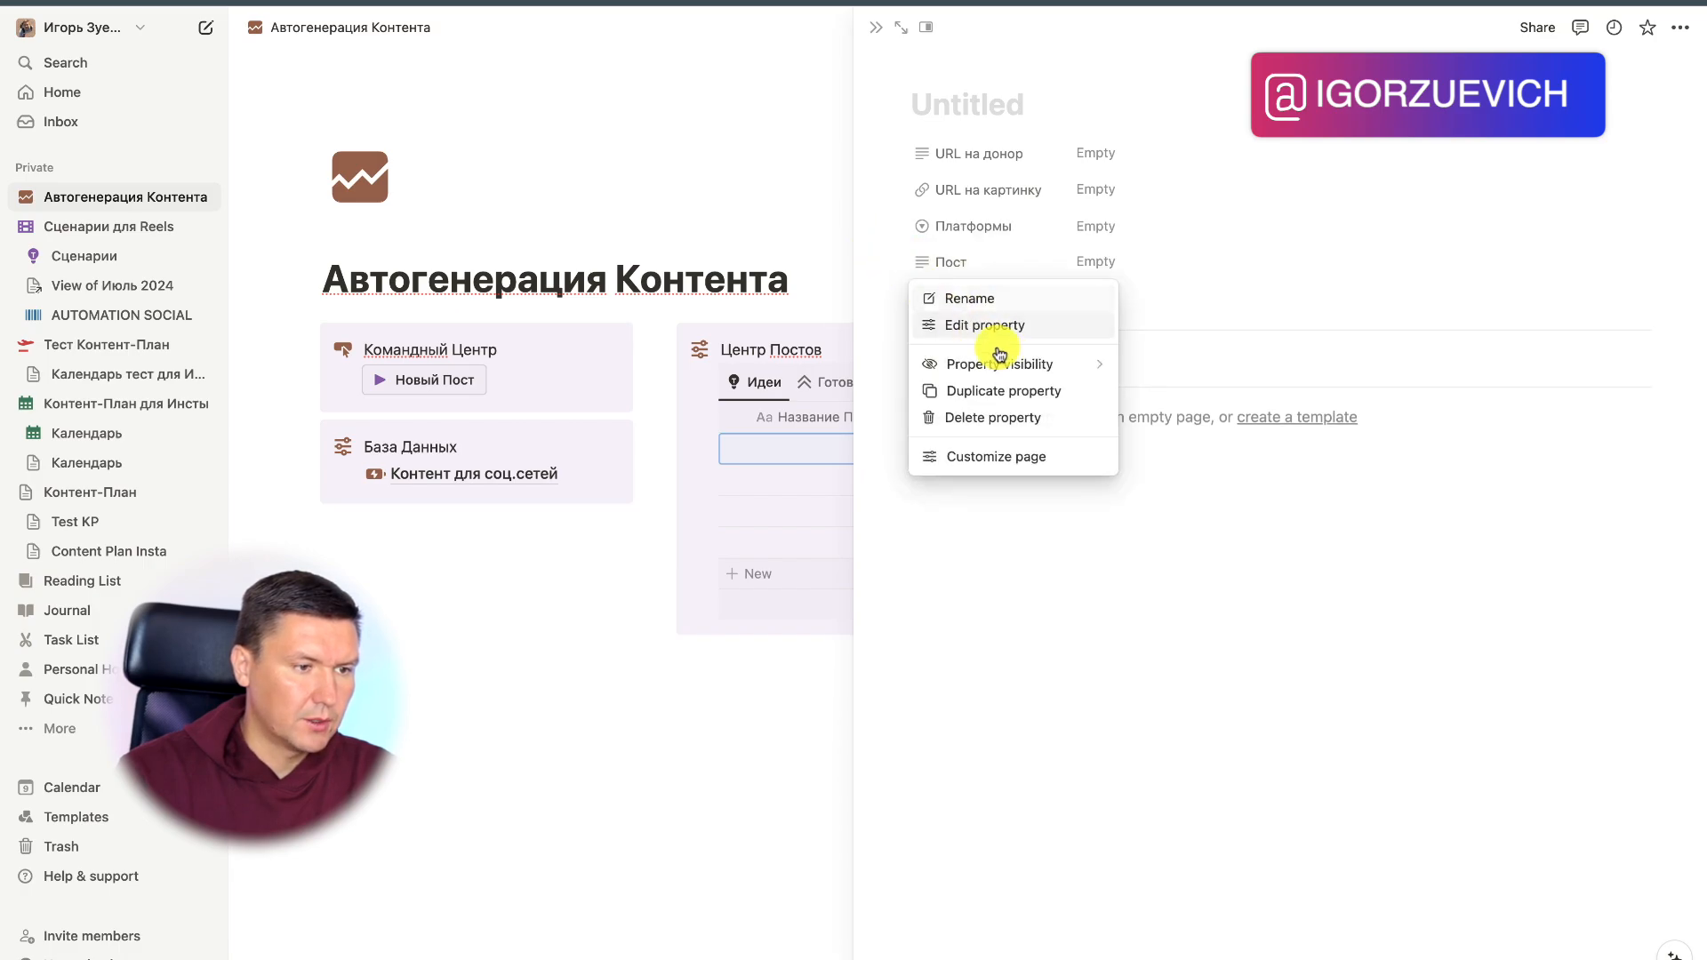
{"action": "mouse_move", "coordinate": [1050, 360]}
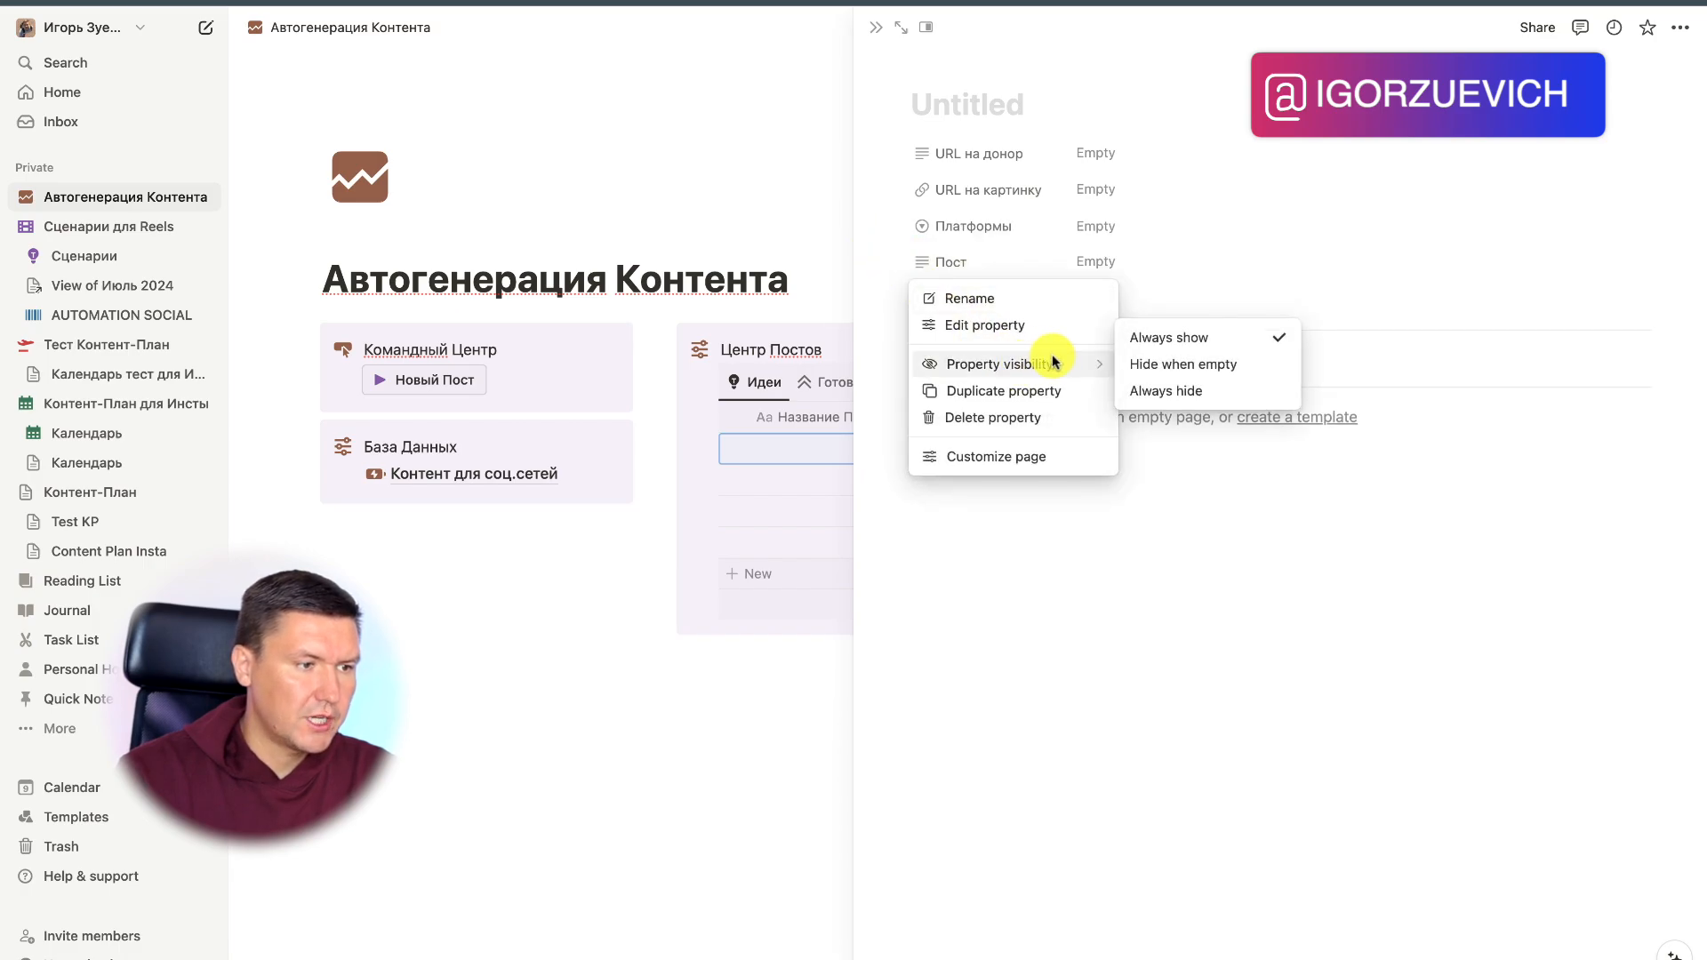
{"action": "left_click", "coordinate": [1192, 399]}
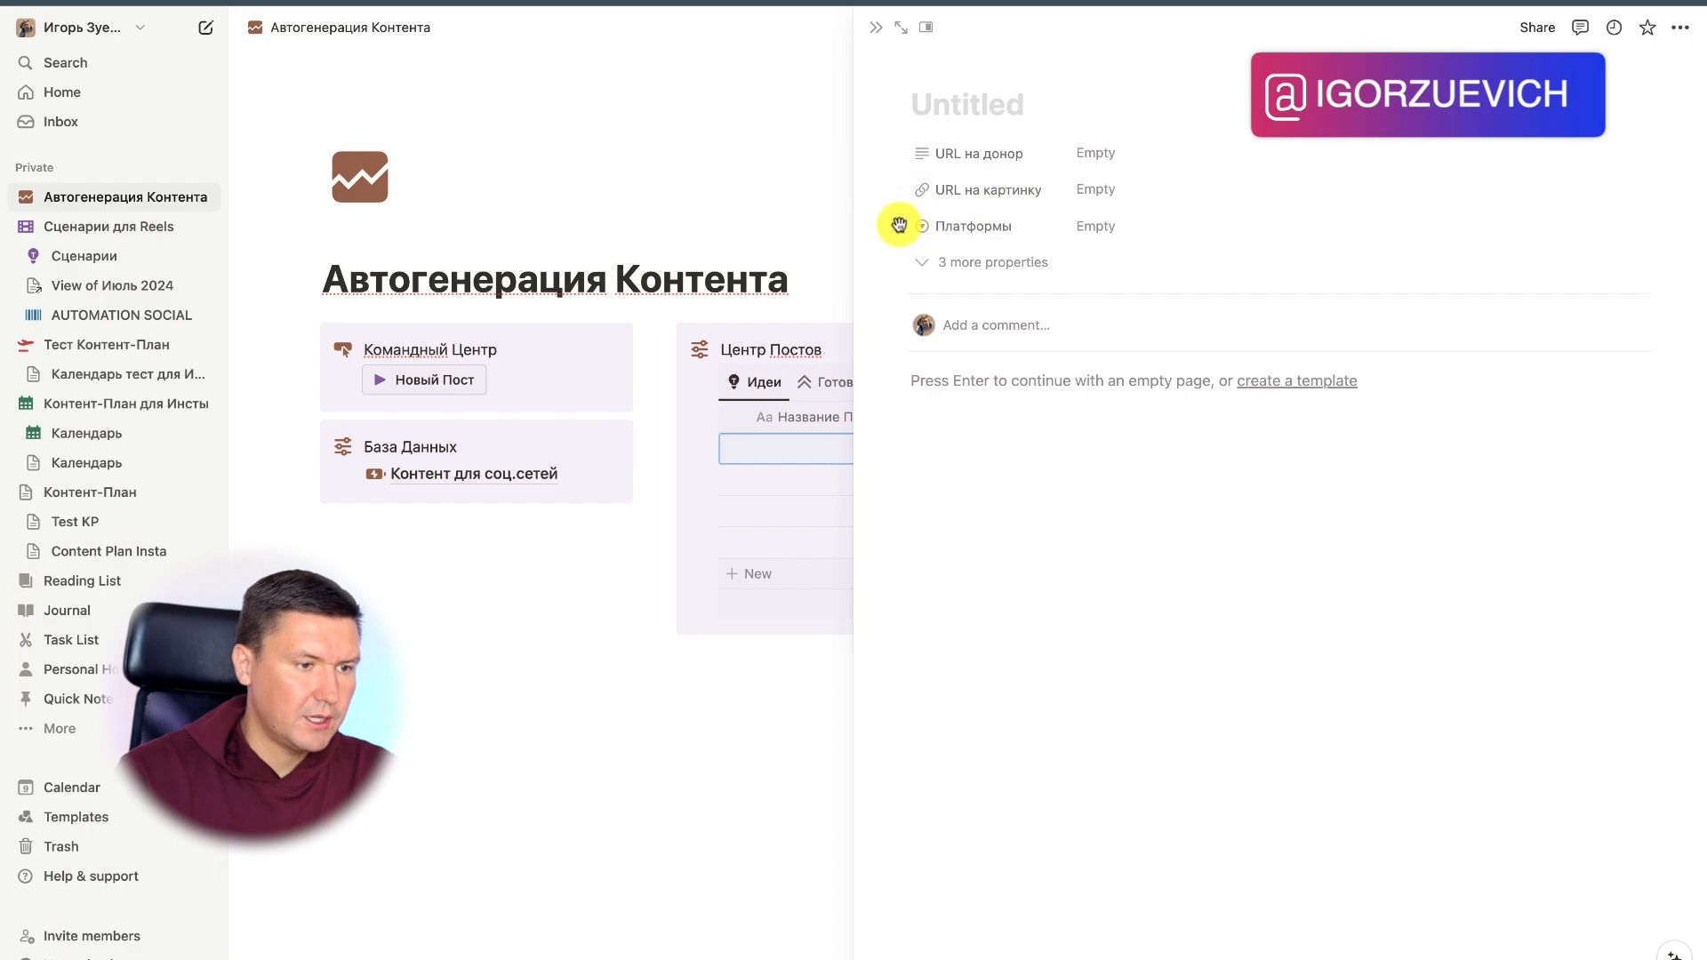
Step: Set the Платформы and URL на картинку properties of the new post to Always hide
{"action": "left_click", "coordinate": [893, 226]}
{"action": "mouse_move", "coordinate": [1049, 328]}
{"action": "left_click", "coordinate": [1185, 365]}
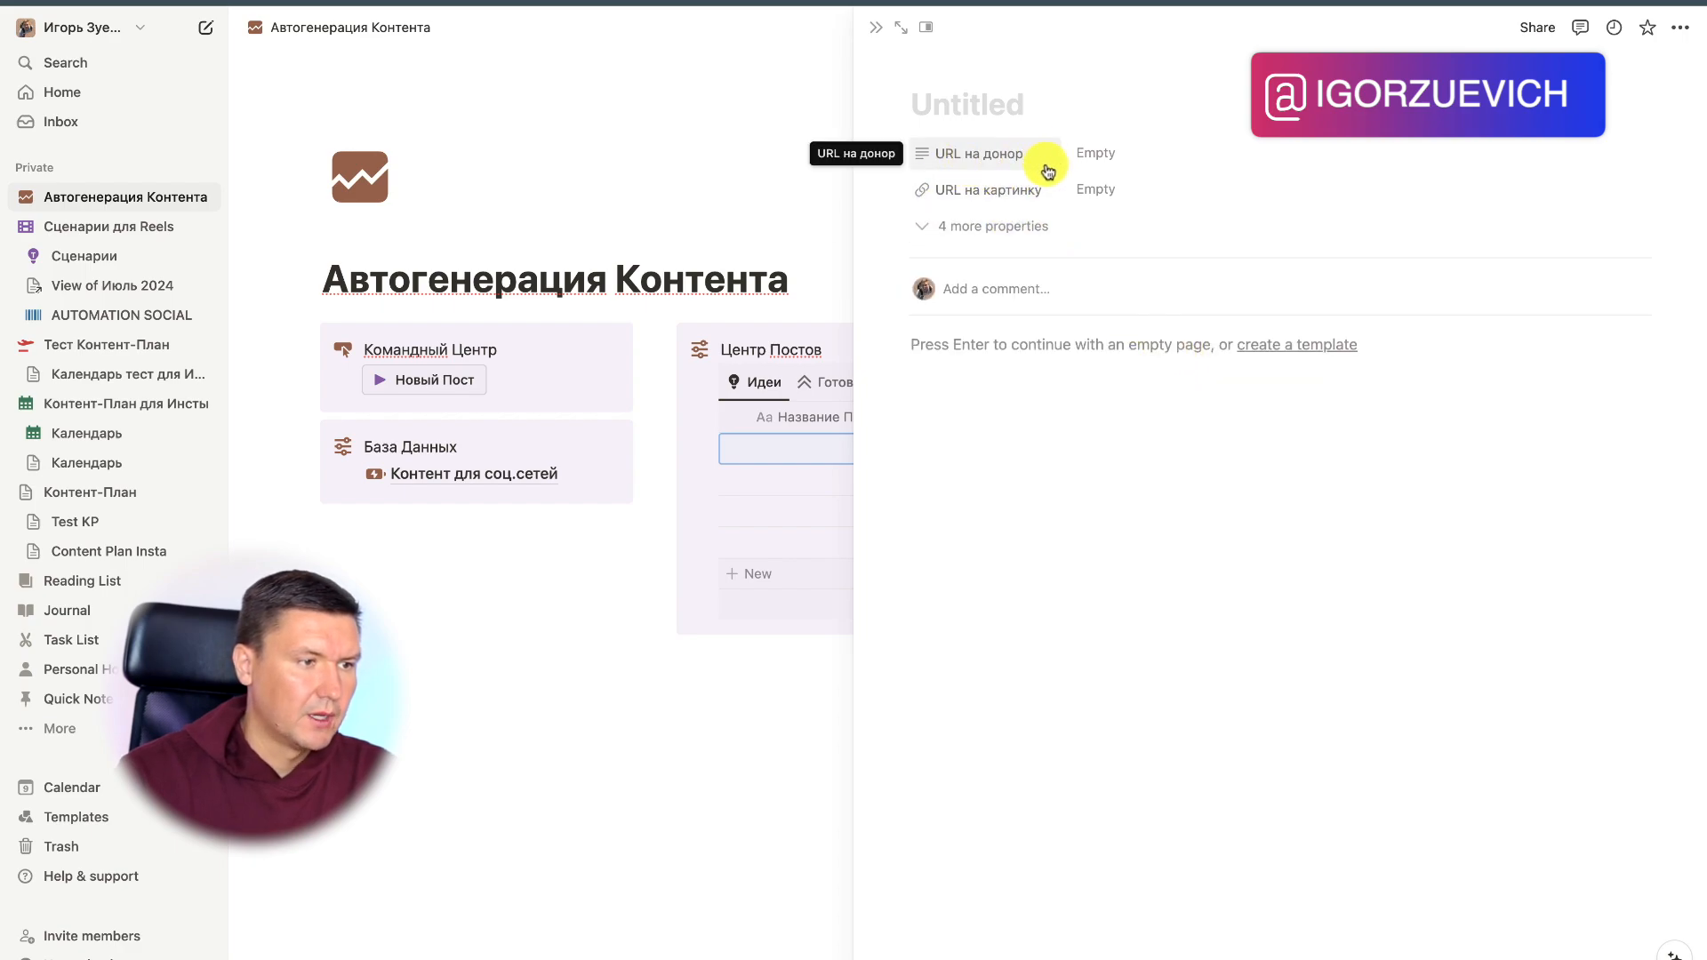
{"action": "left_click", "coordinate": [900, 189]}
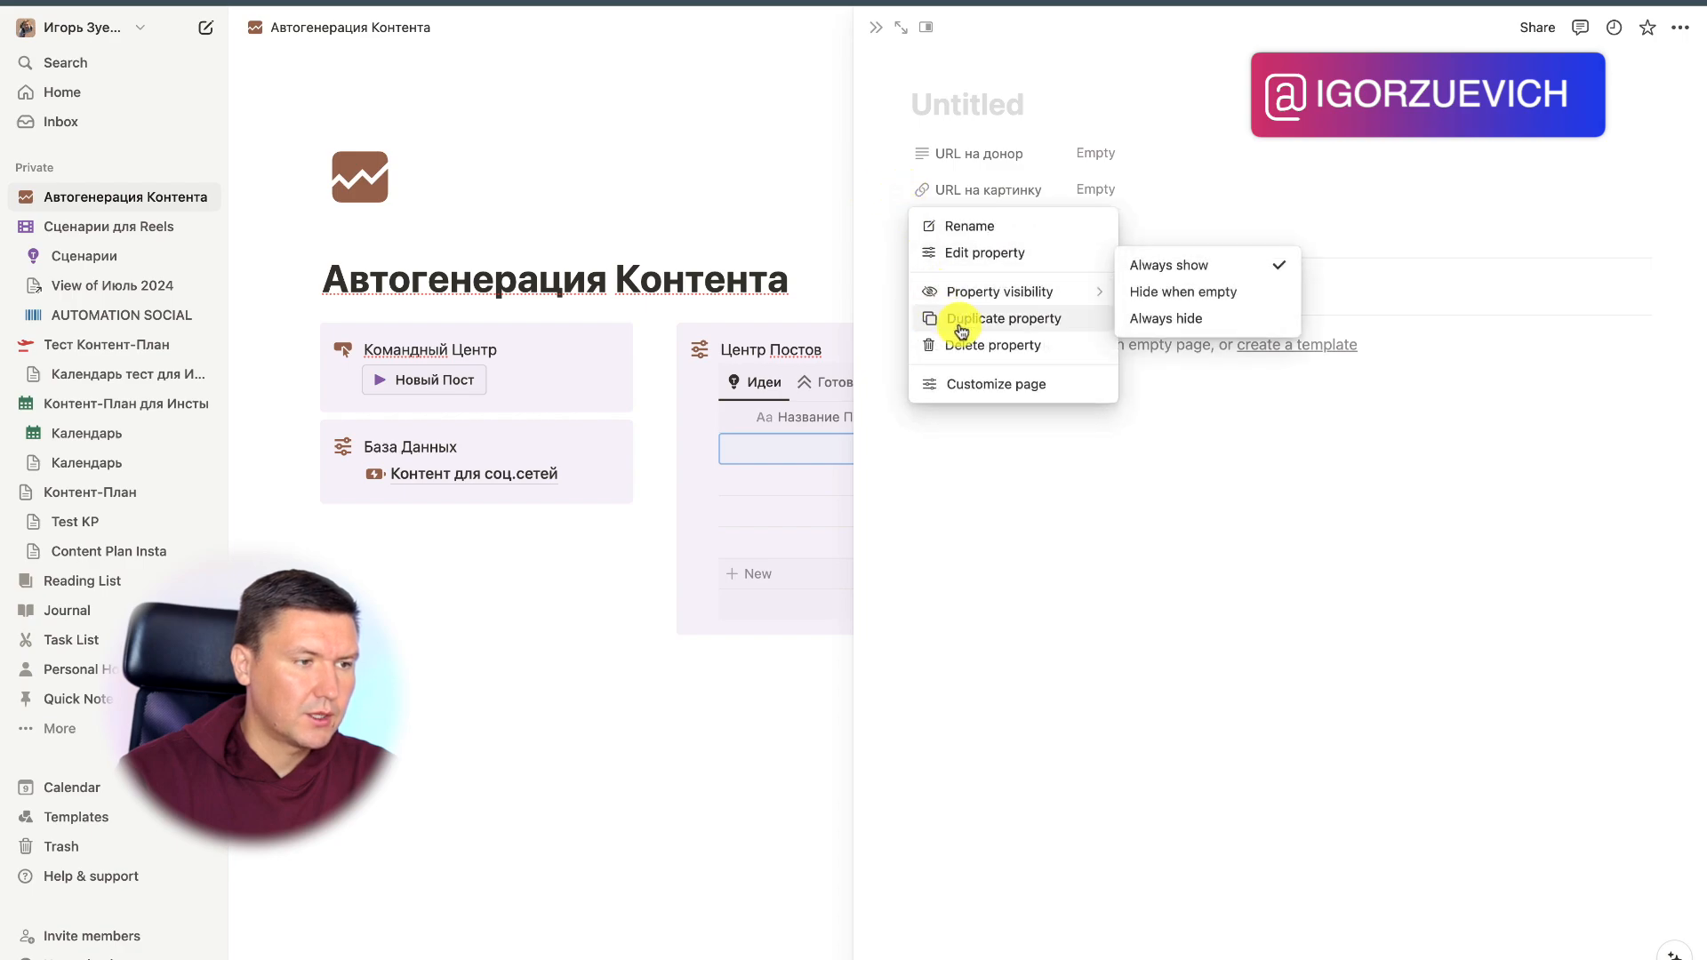
{"action": "left_click", "coordinate": [1185, 319]}
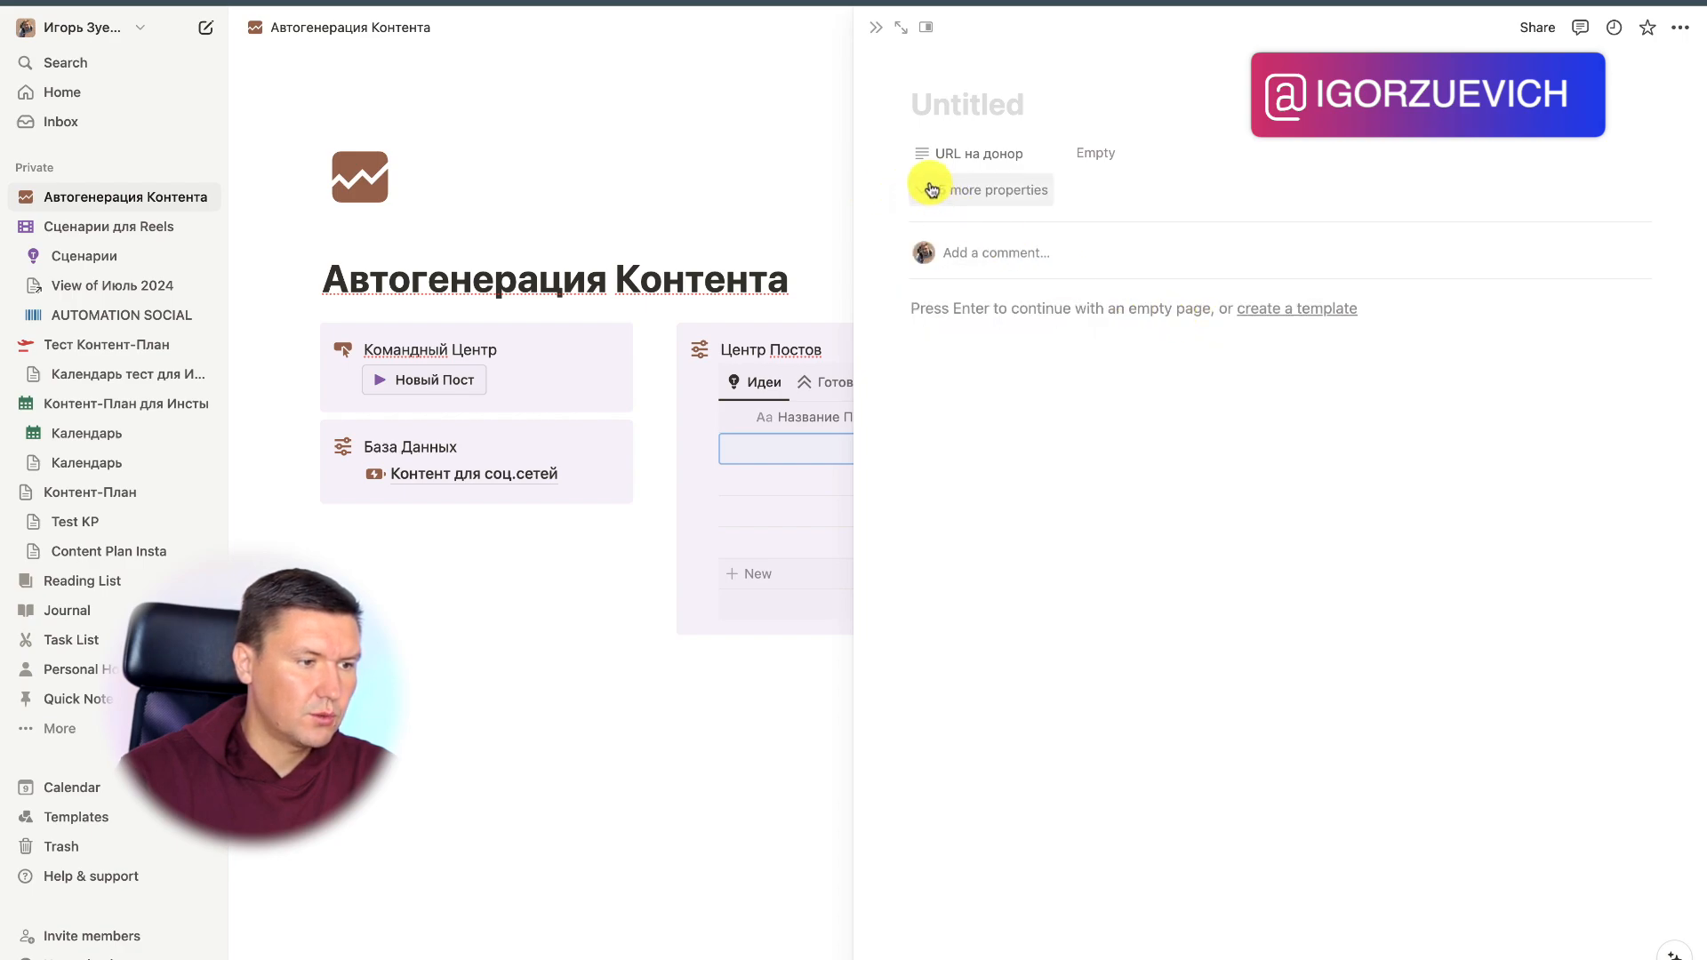
Step: Reveal the hidden properties, make Status visible on the new post again, and close the post
{"action": "left_click", "coordinate": [932, 190]}
{"action": "left_click", "coordinate": [921, 406]}
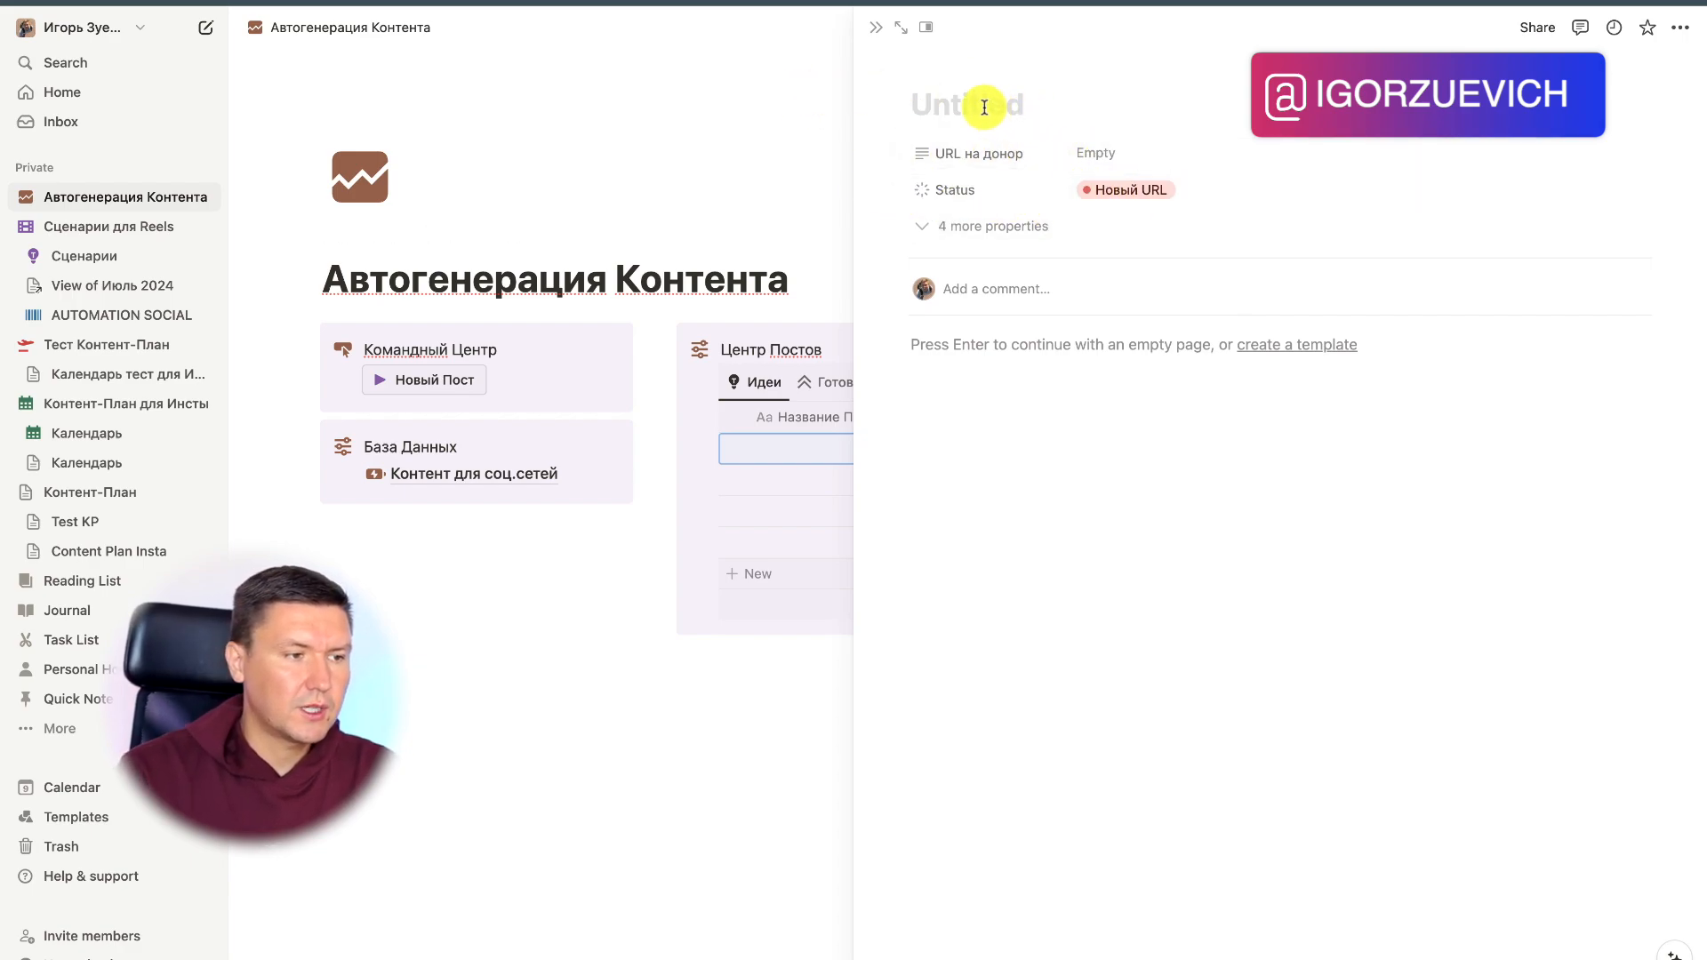
{"action": "left_click", "coordinate": [847, 55]}
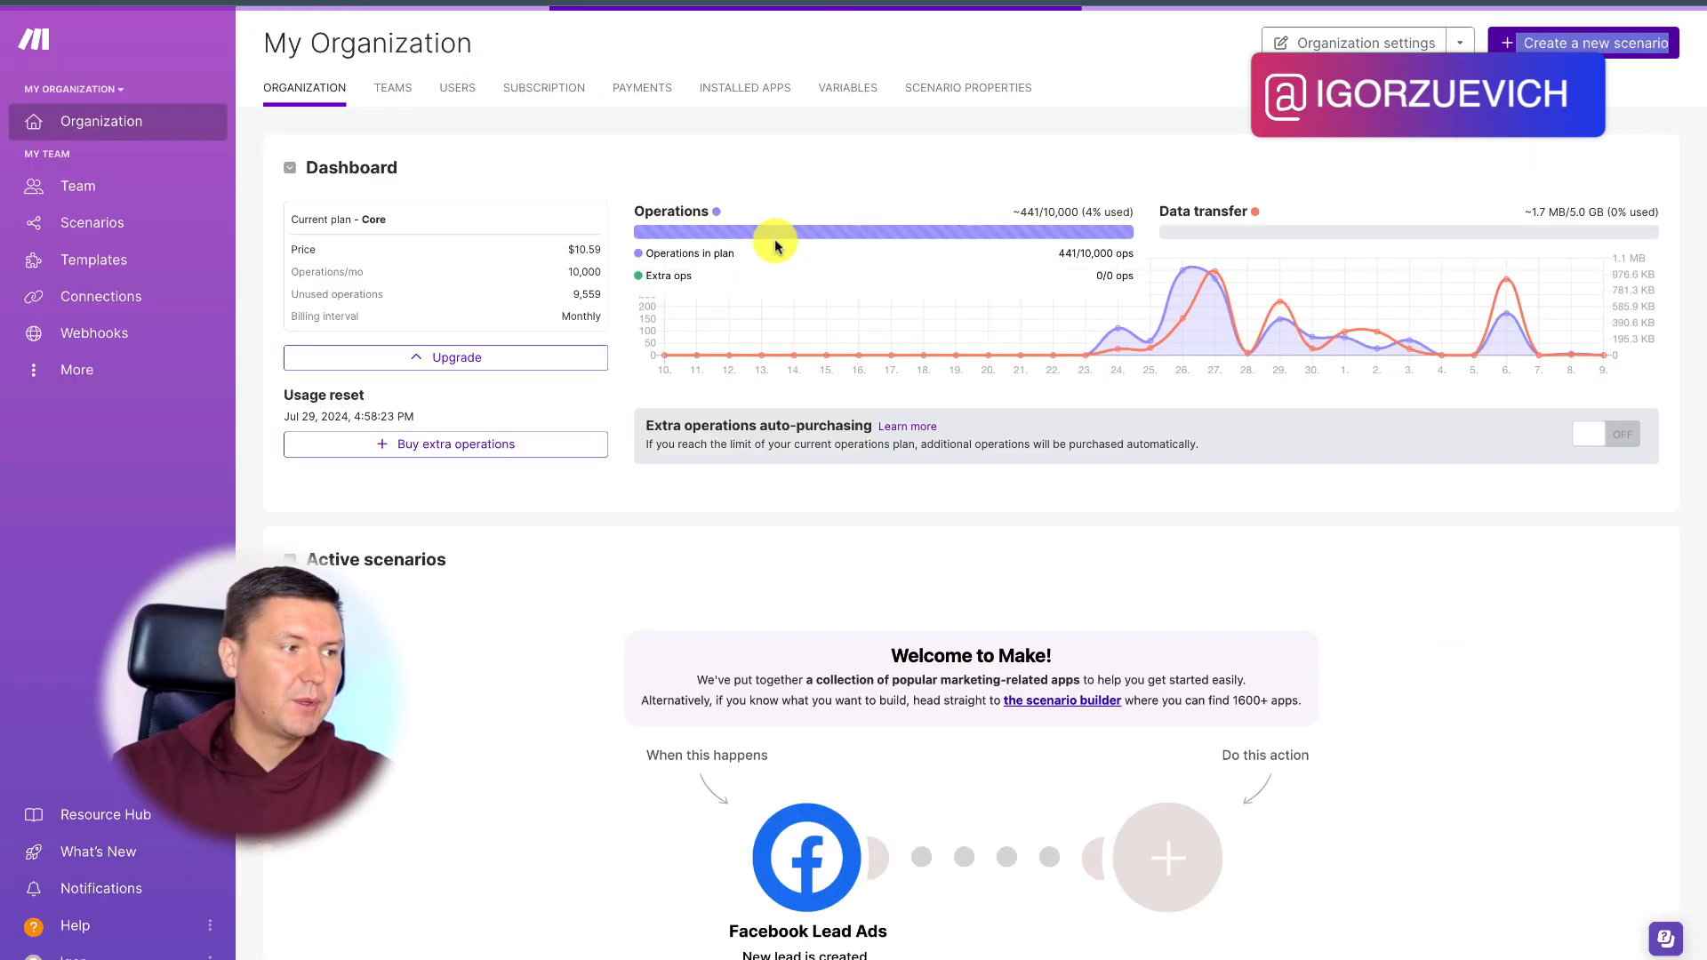
{"action": "left_click", "coordinate": [1668, 43]}
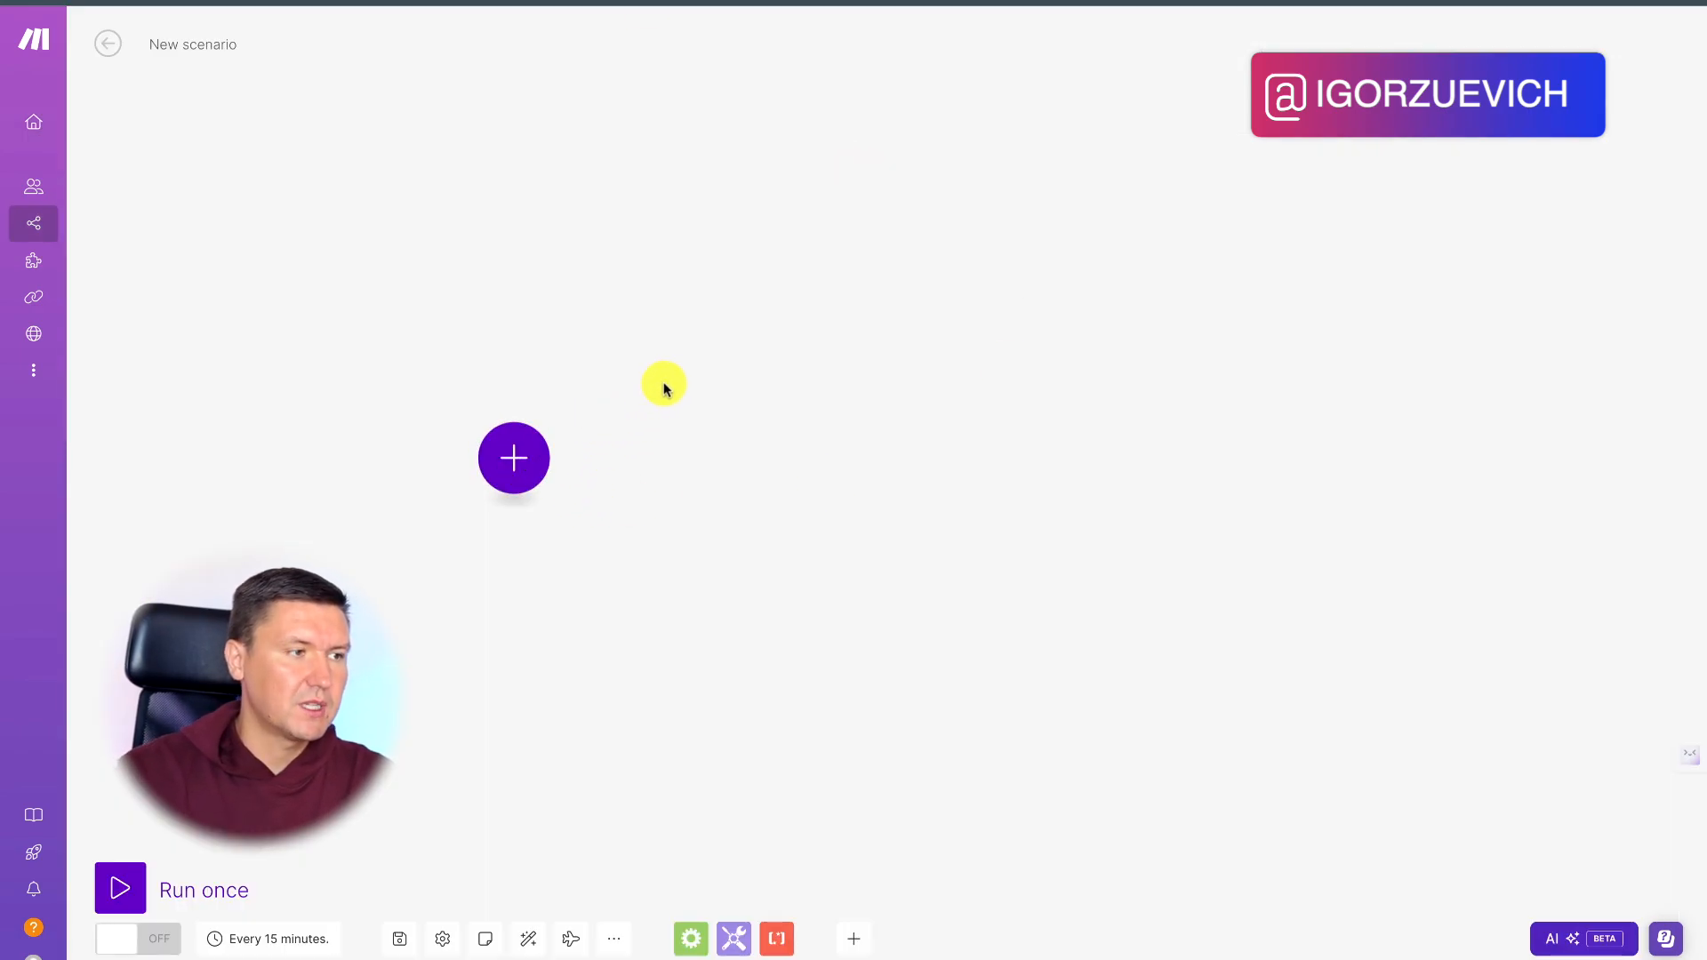
{"action": "left_click", "coordinate": [504, 460]}
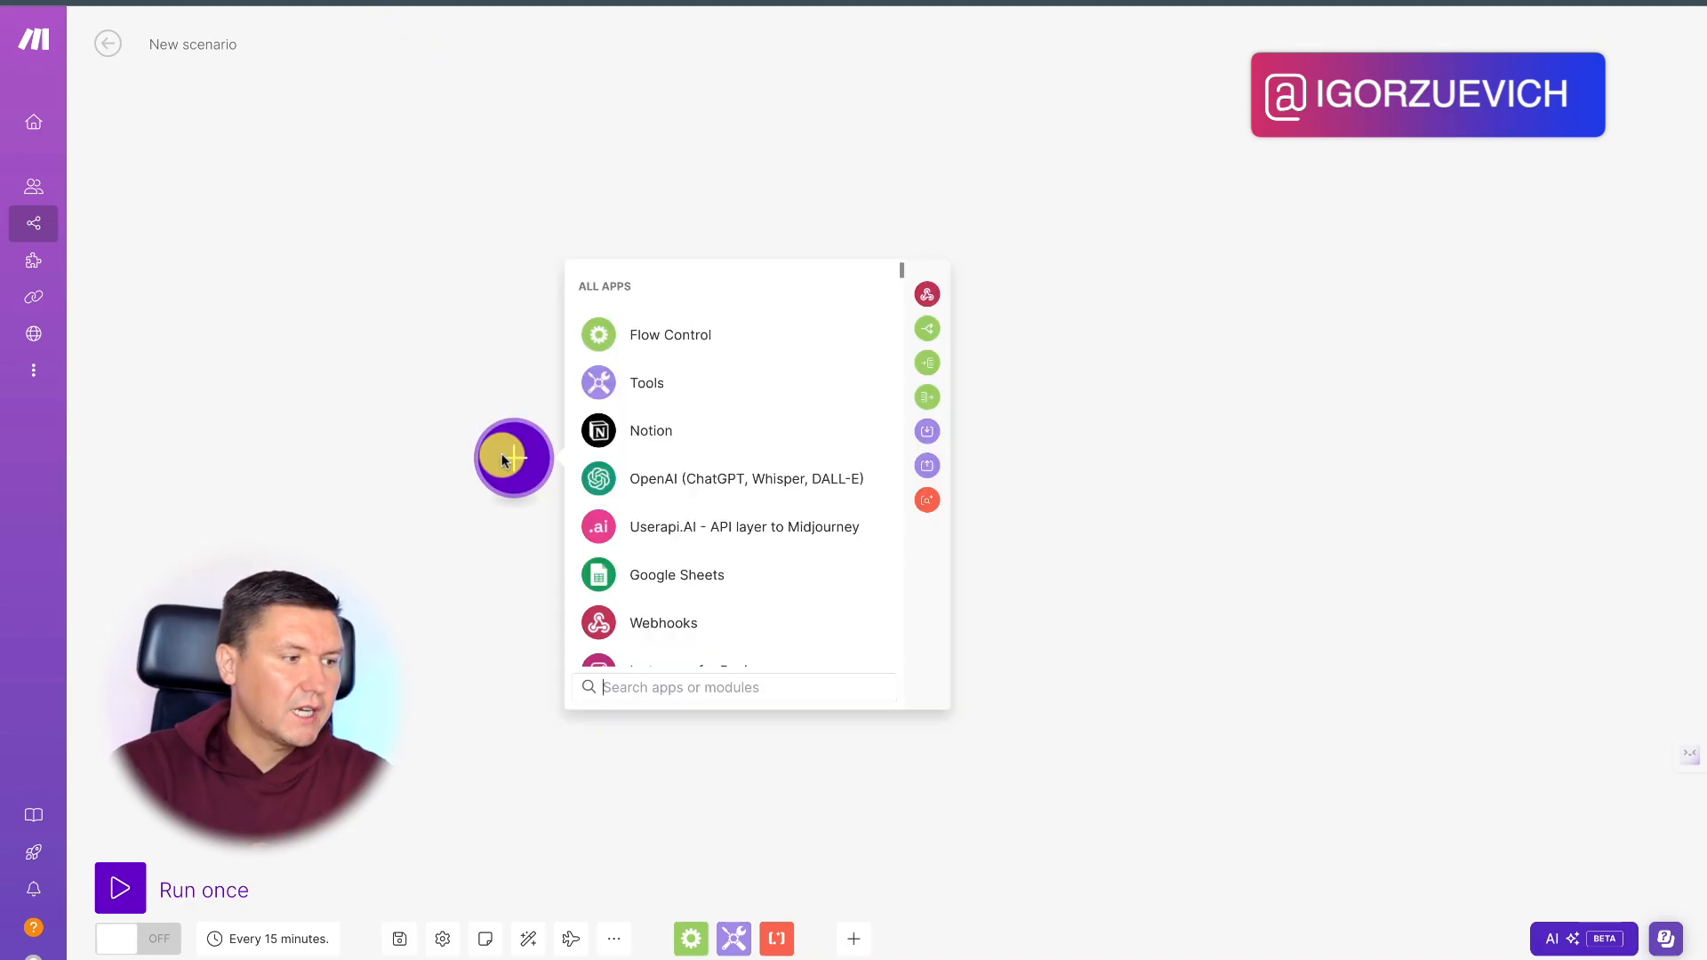
{"action": "left_click", "coordinate": [636, 430]}
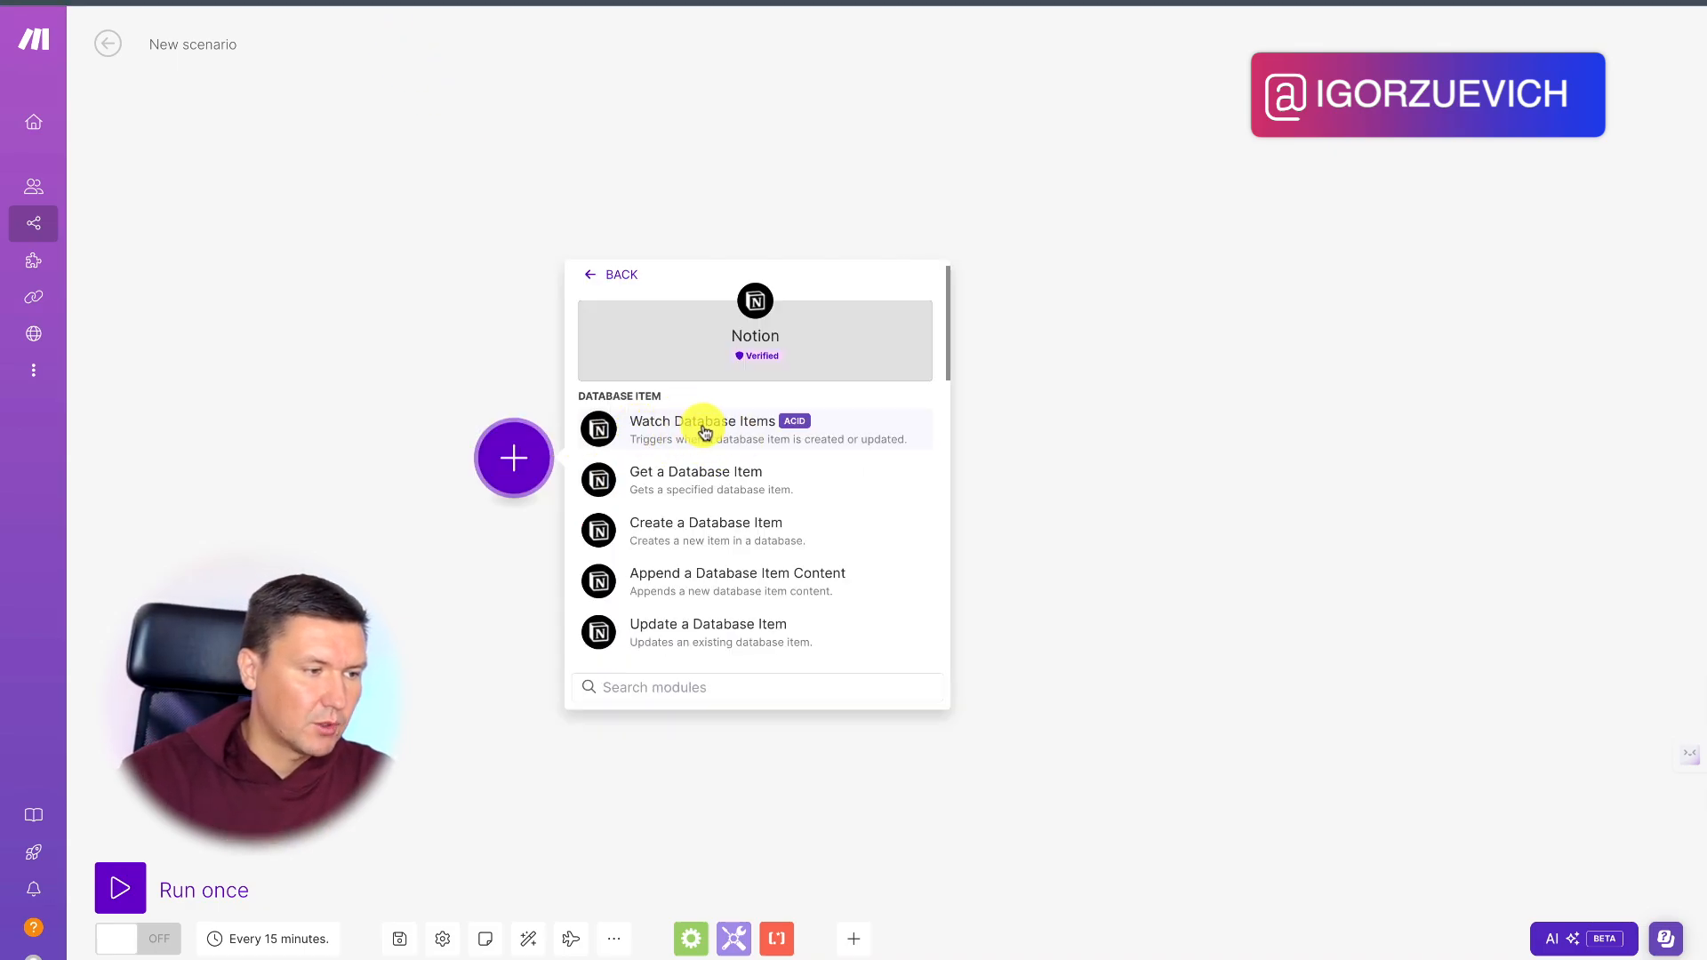
{"action": "left_click", "coordinate": [693, 430]}
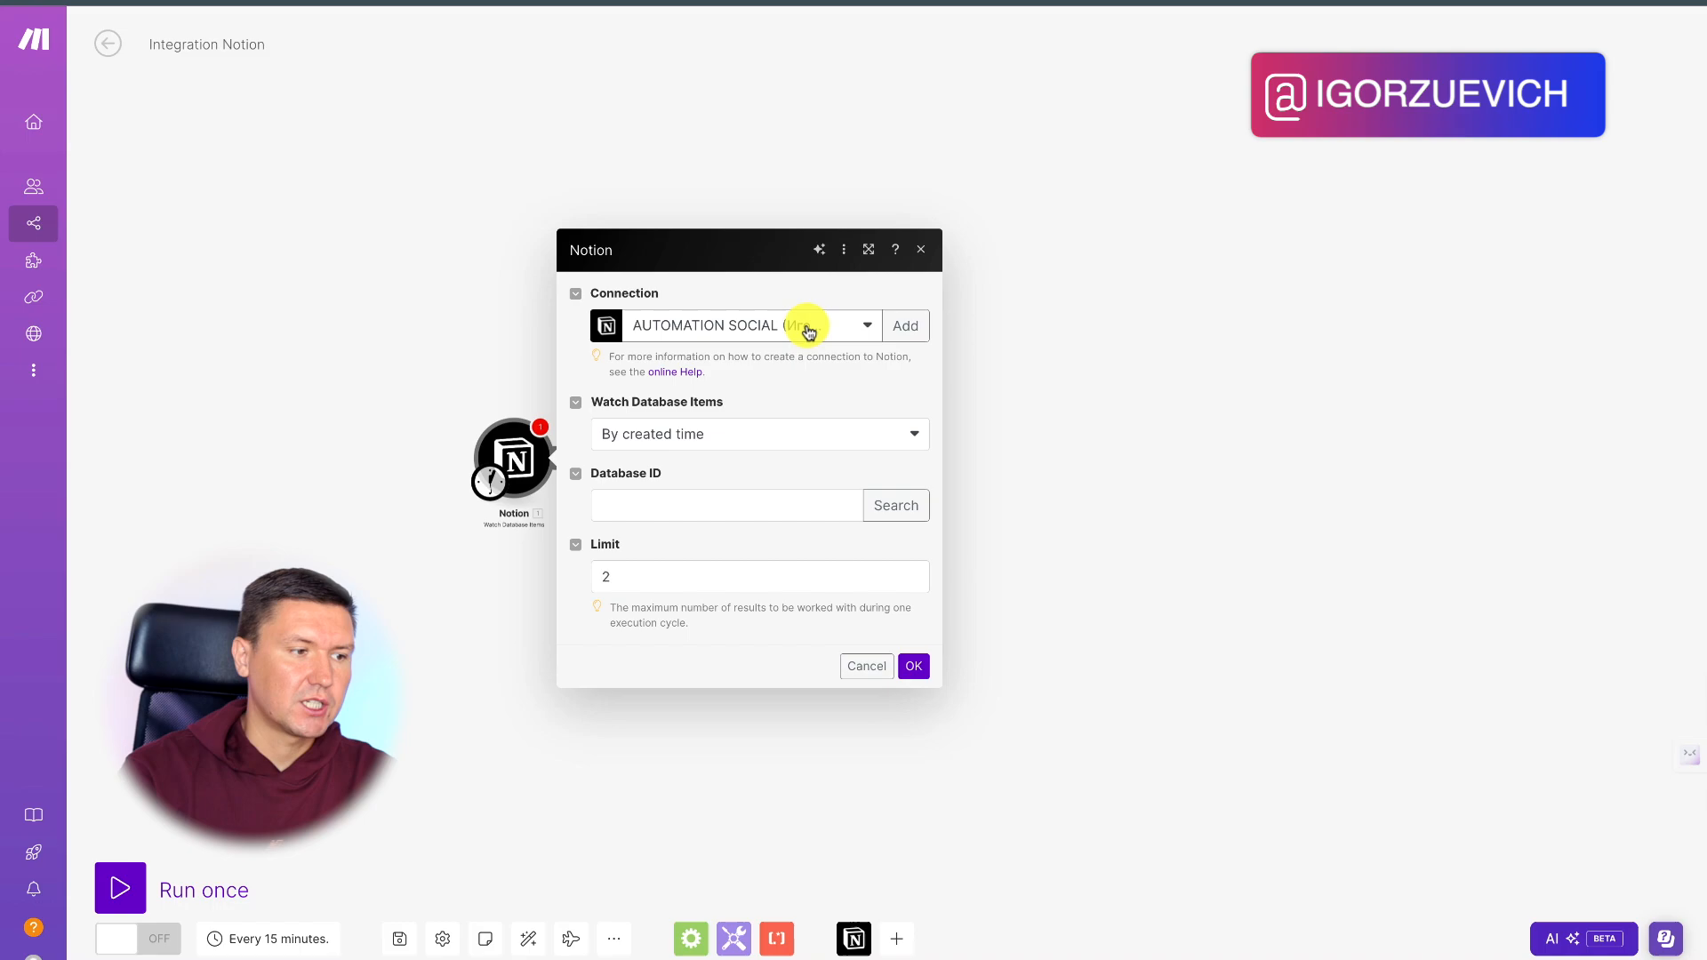
Step: Add a new connection for the Notion module with the connection type Notion Public
{"action": "left_click", "coordinate": [903, 326]}
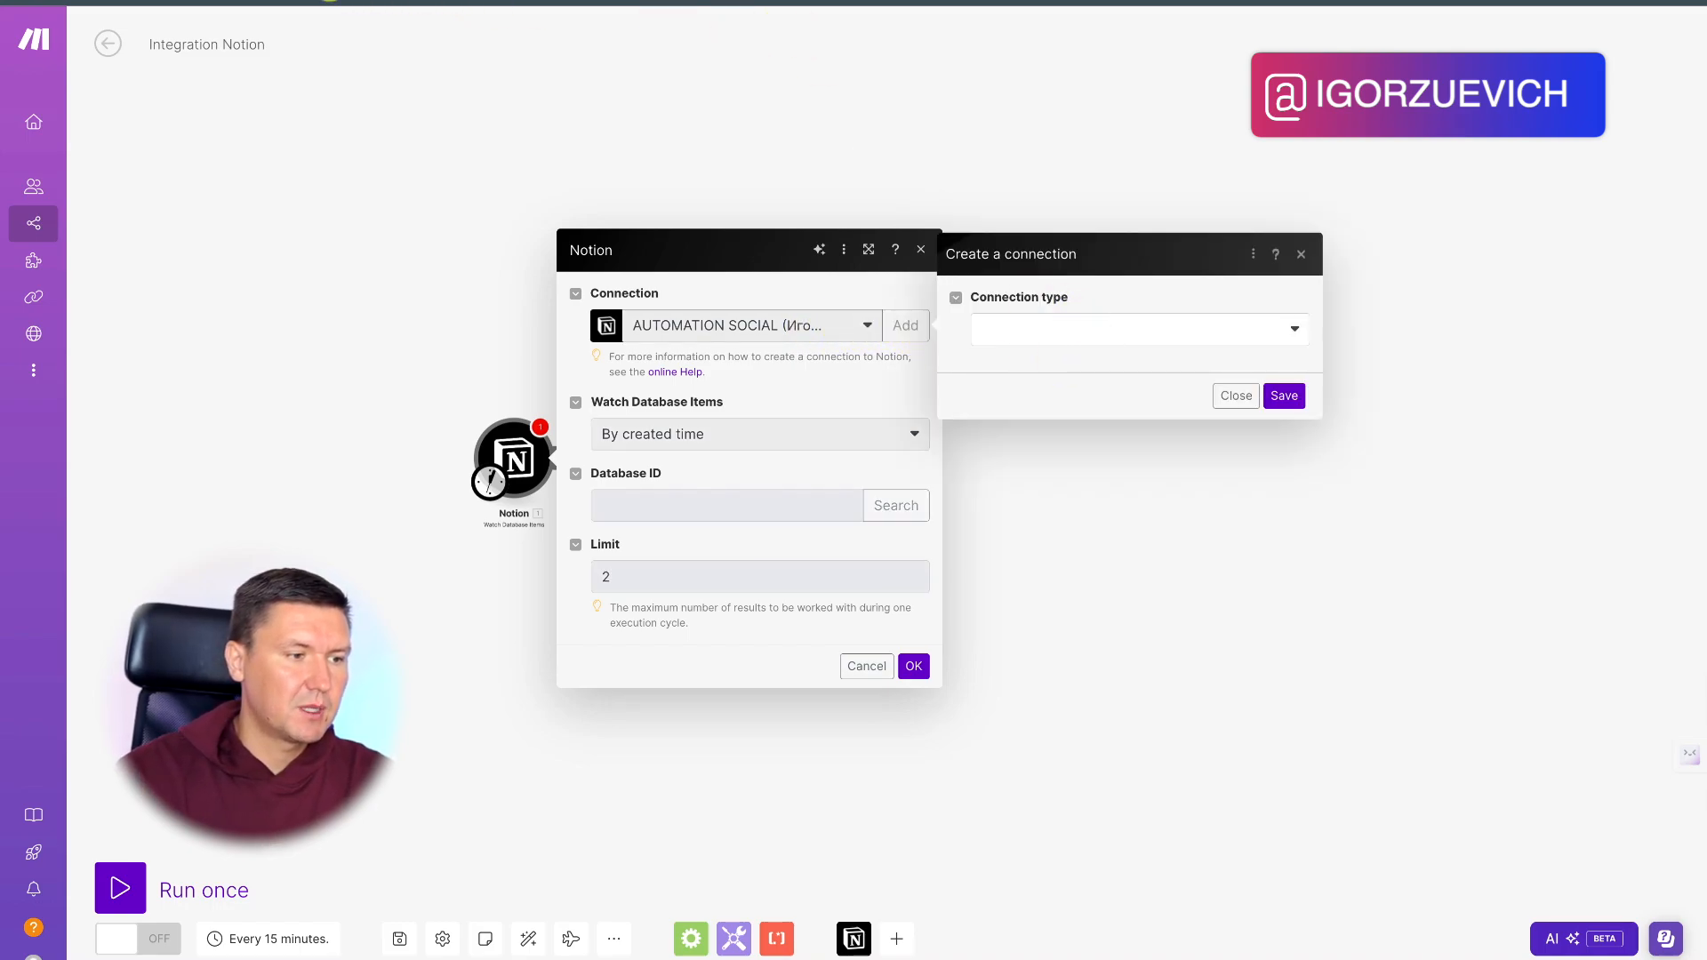
{"action": "left_click", "coordinate": [1159, 331]}
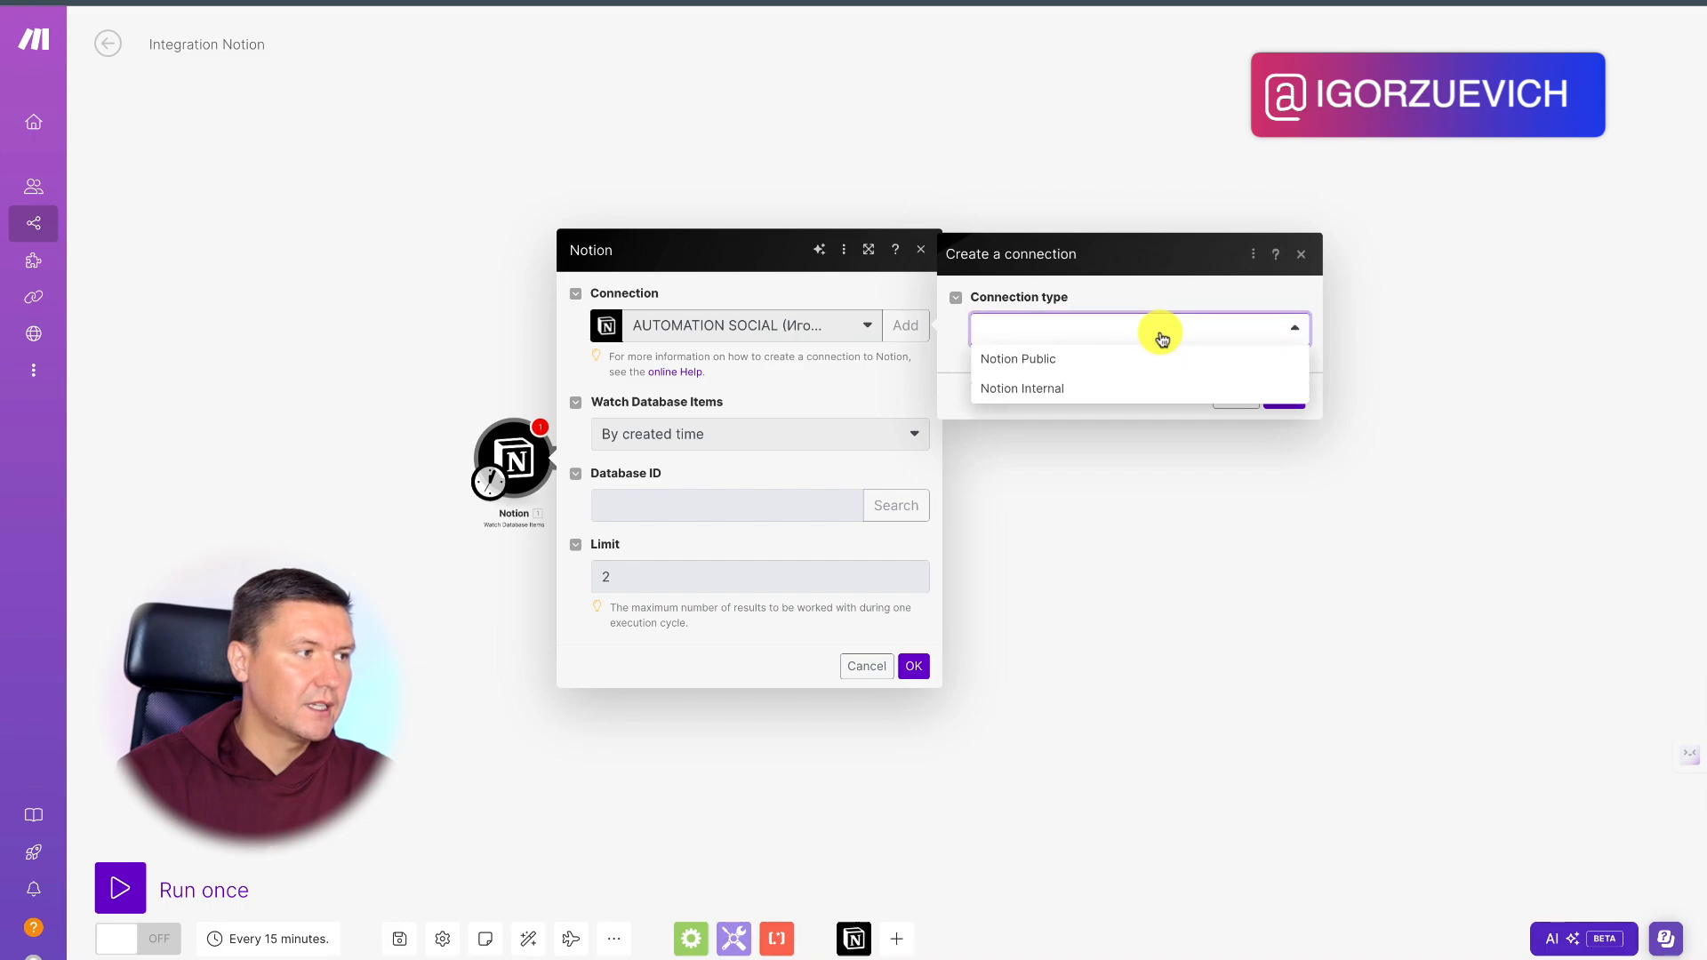
{"action": "left_click", "coordinate": [1052, 360]}
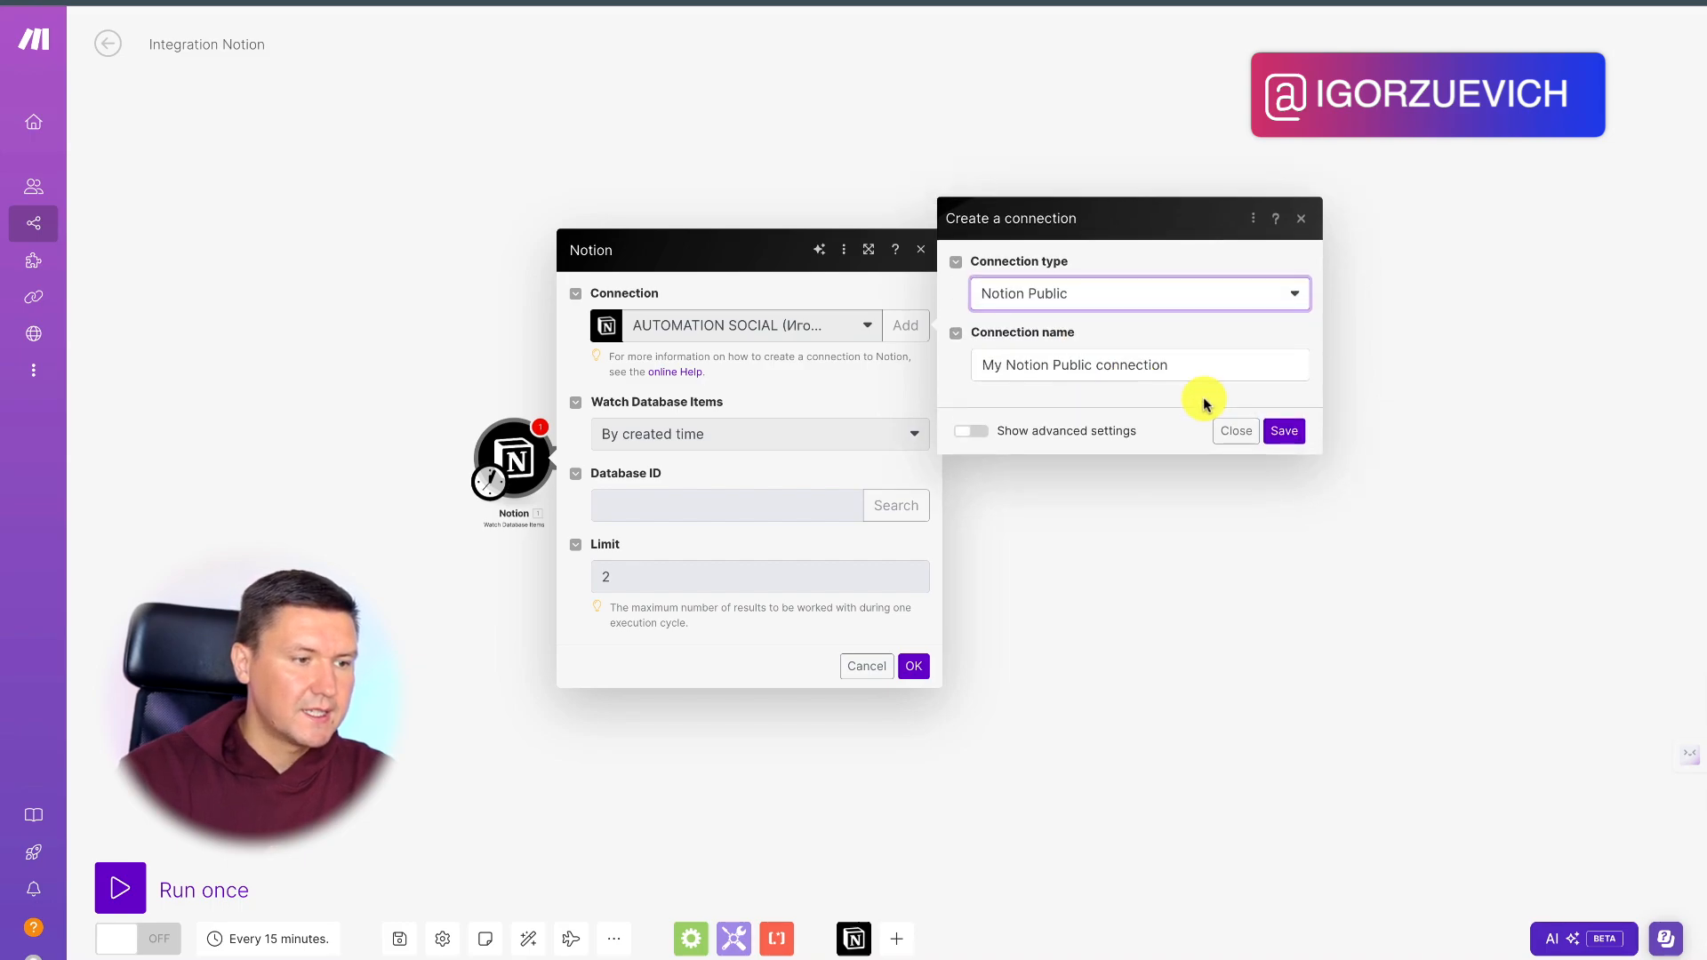
Step: Name the connection Автогенерация Контента, copying the title from the Notion page
{"action": "left_click_drag", "start_coordinate": [1194, 358], "coordinate": [1142, 294]}
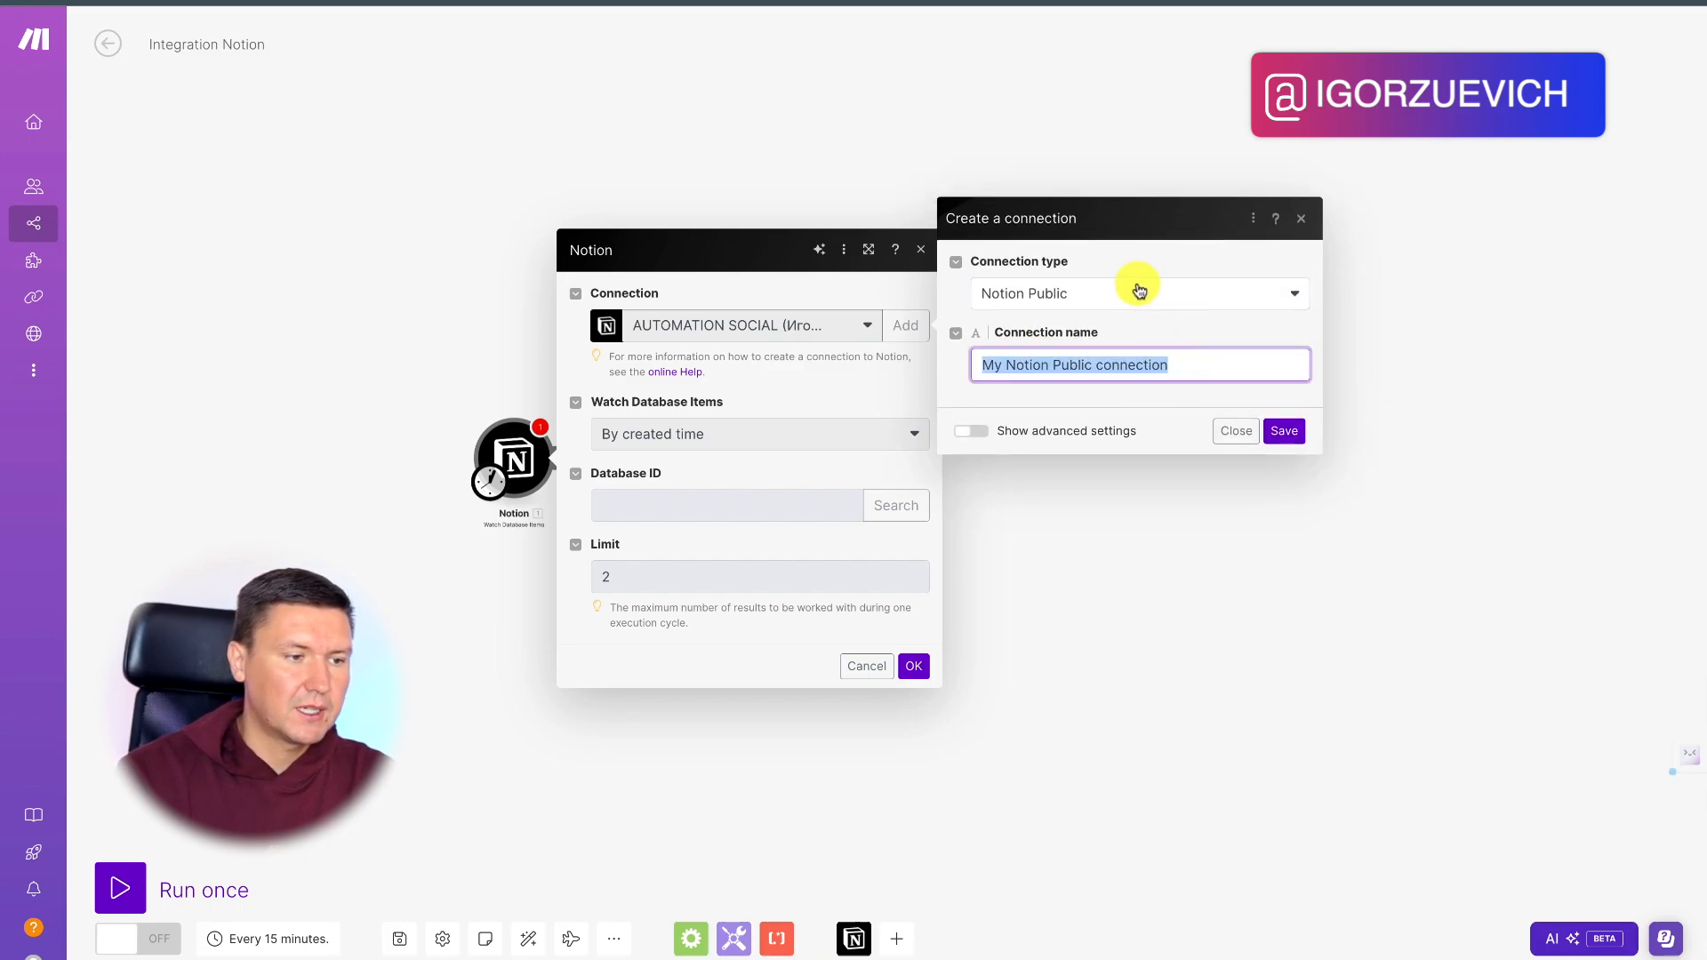
{"action": "left_click", "coordinate": [285, 3]}
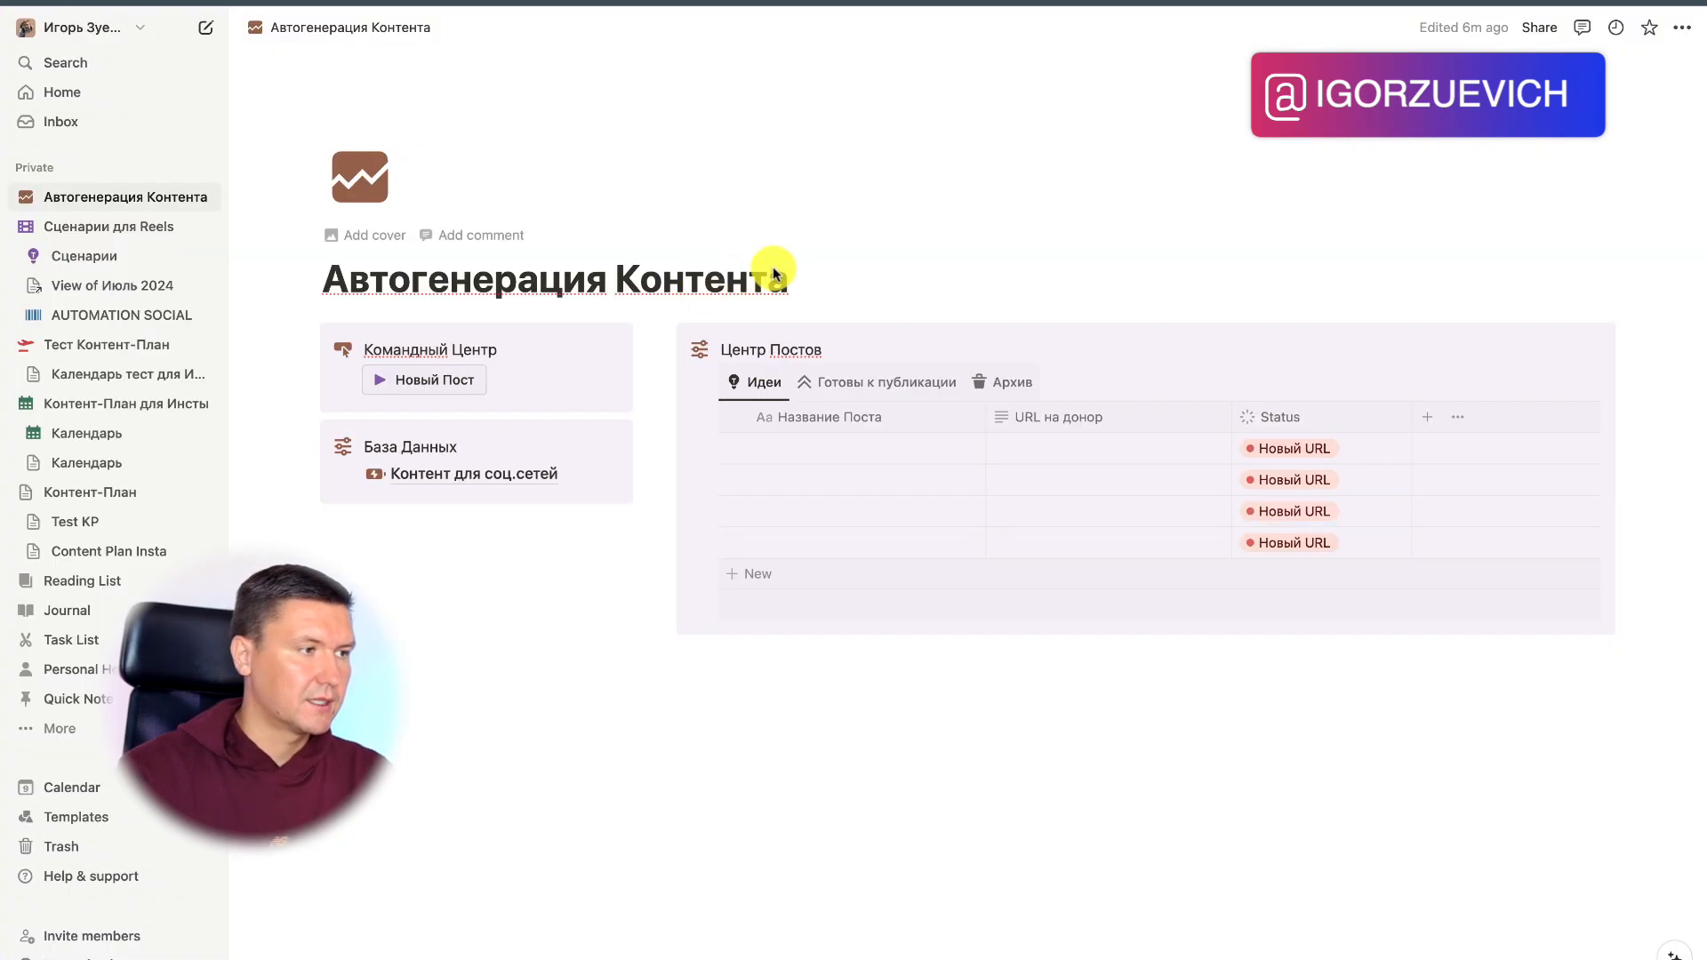
{"action": "left_click_drag", "start_coordinate": [786, 285], "coordinate": [334, 272]}
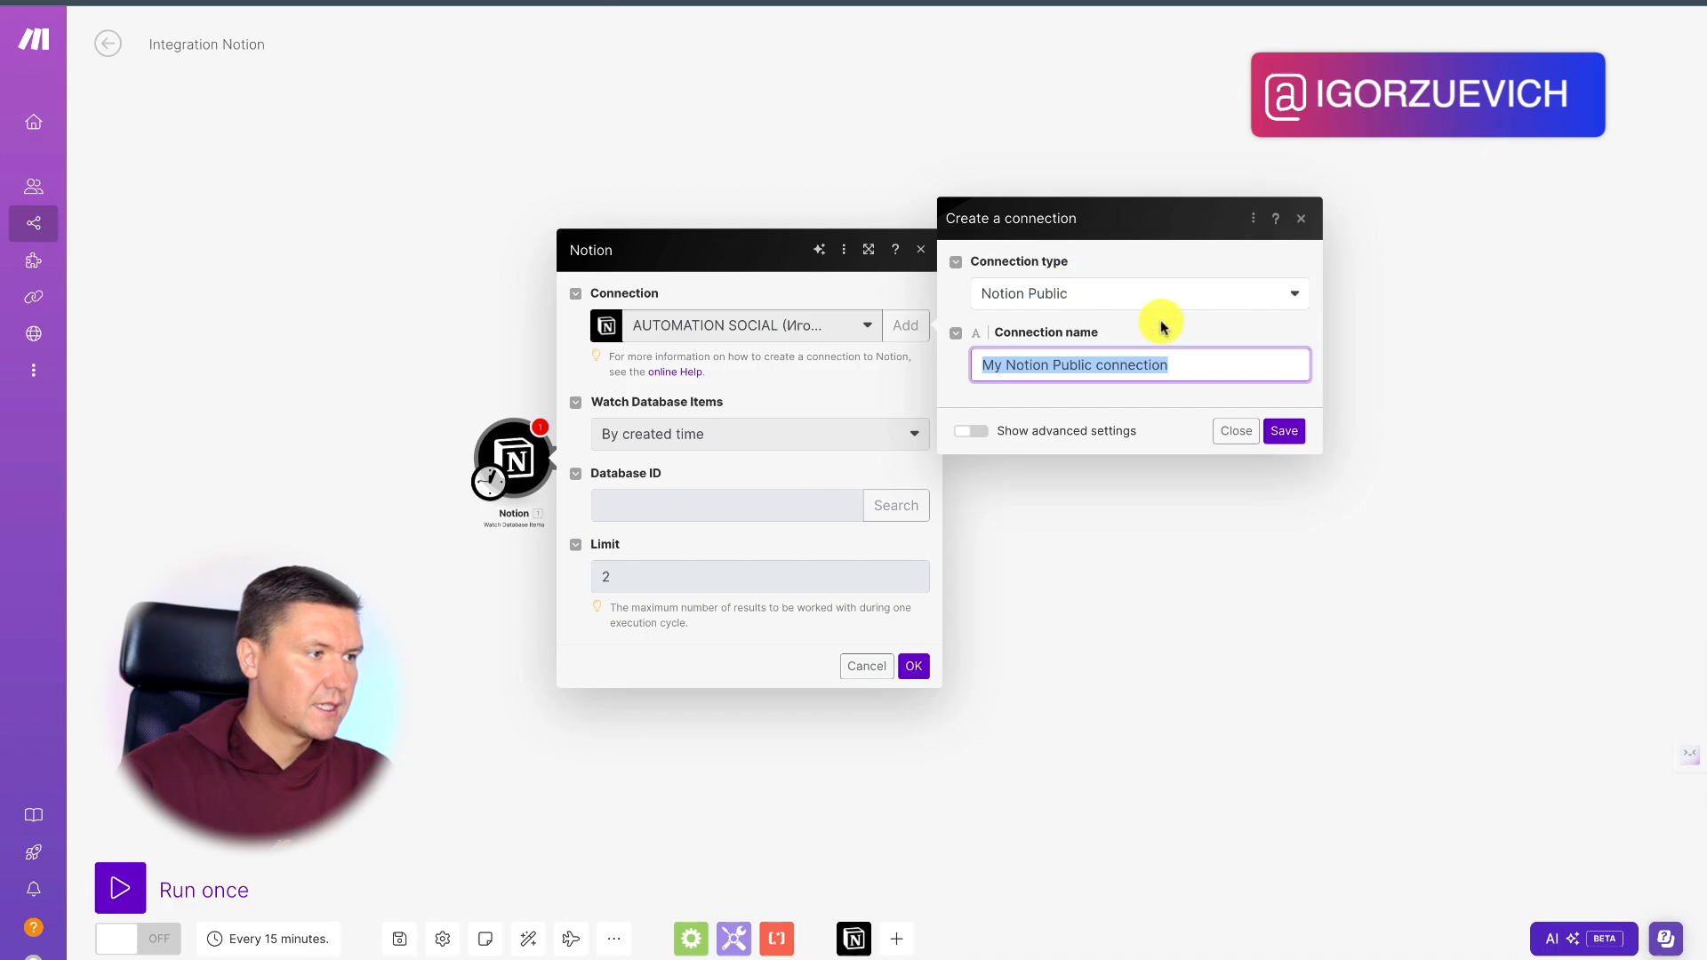
{"action": "type", "text": "Автогенерация Контента"}
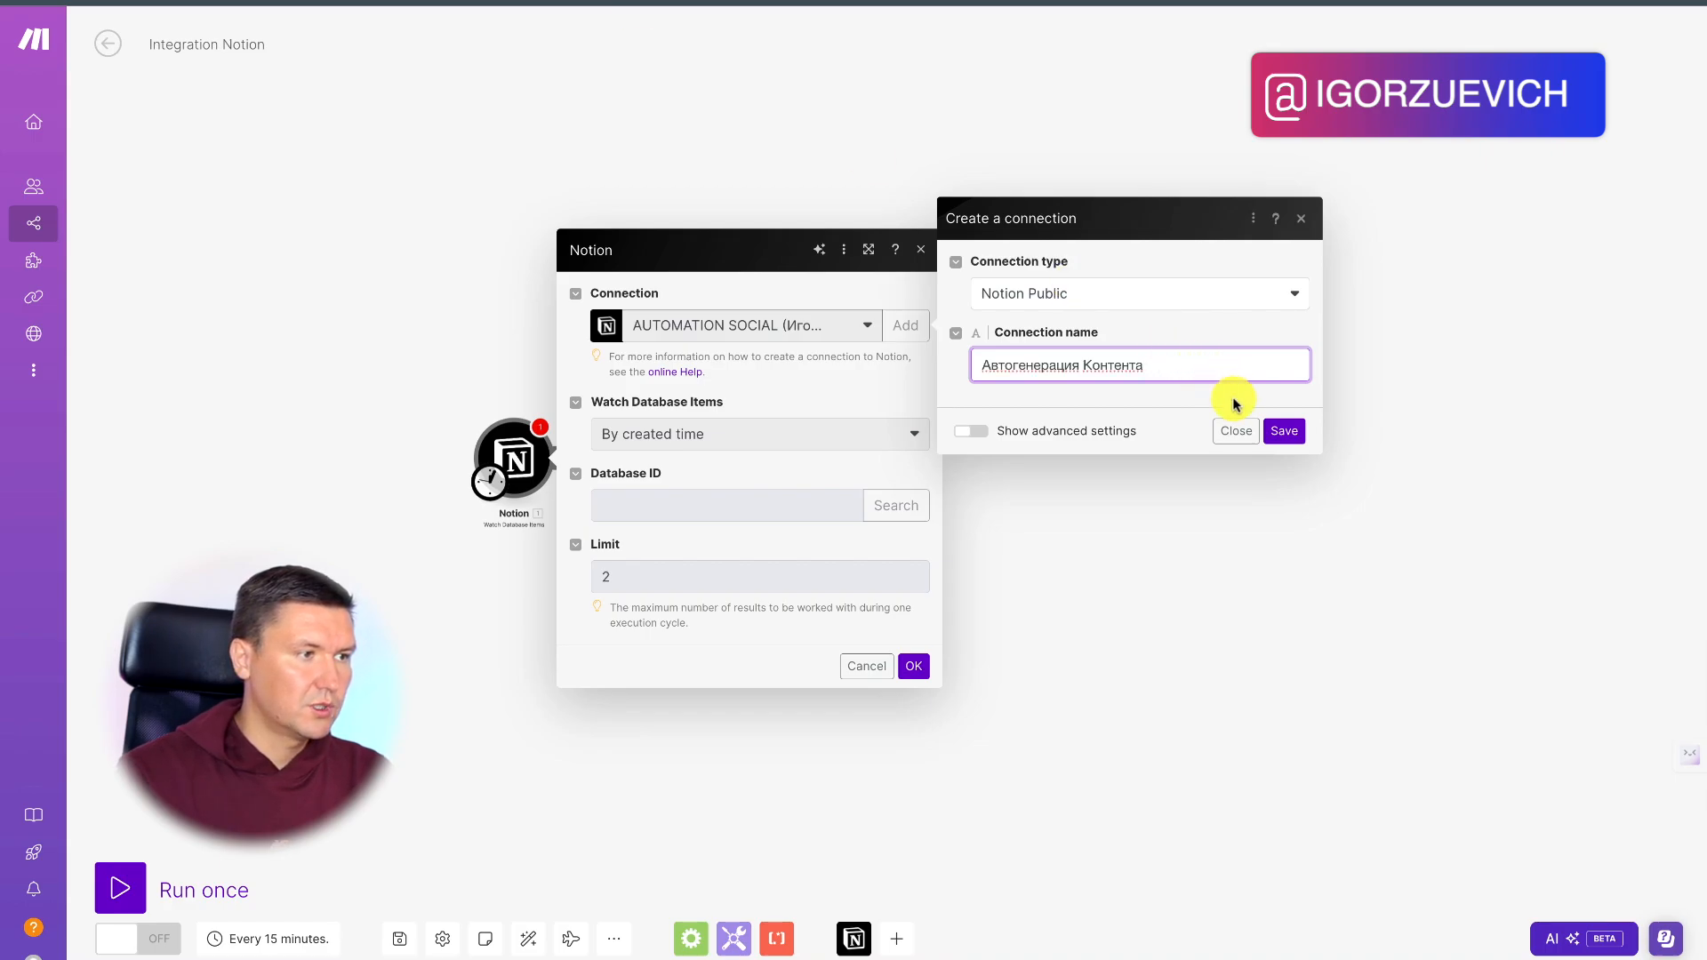
Step: Save the new Notion connection and grant Make access to only the Автогенерация Контента page
{"action": "left_click", "coordinate": [1287, 432]}
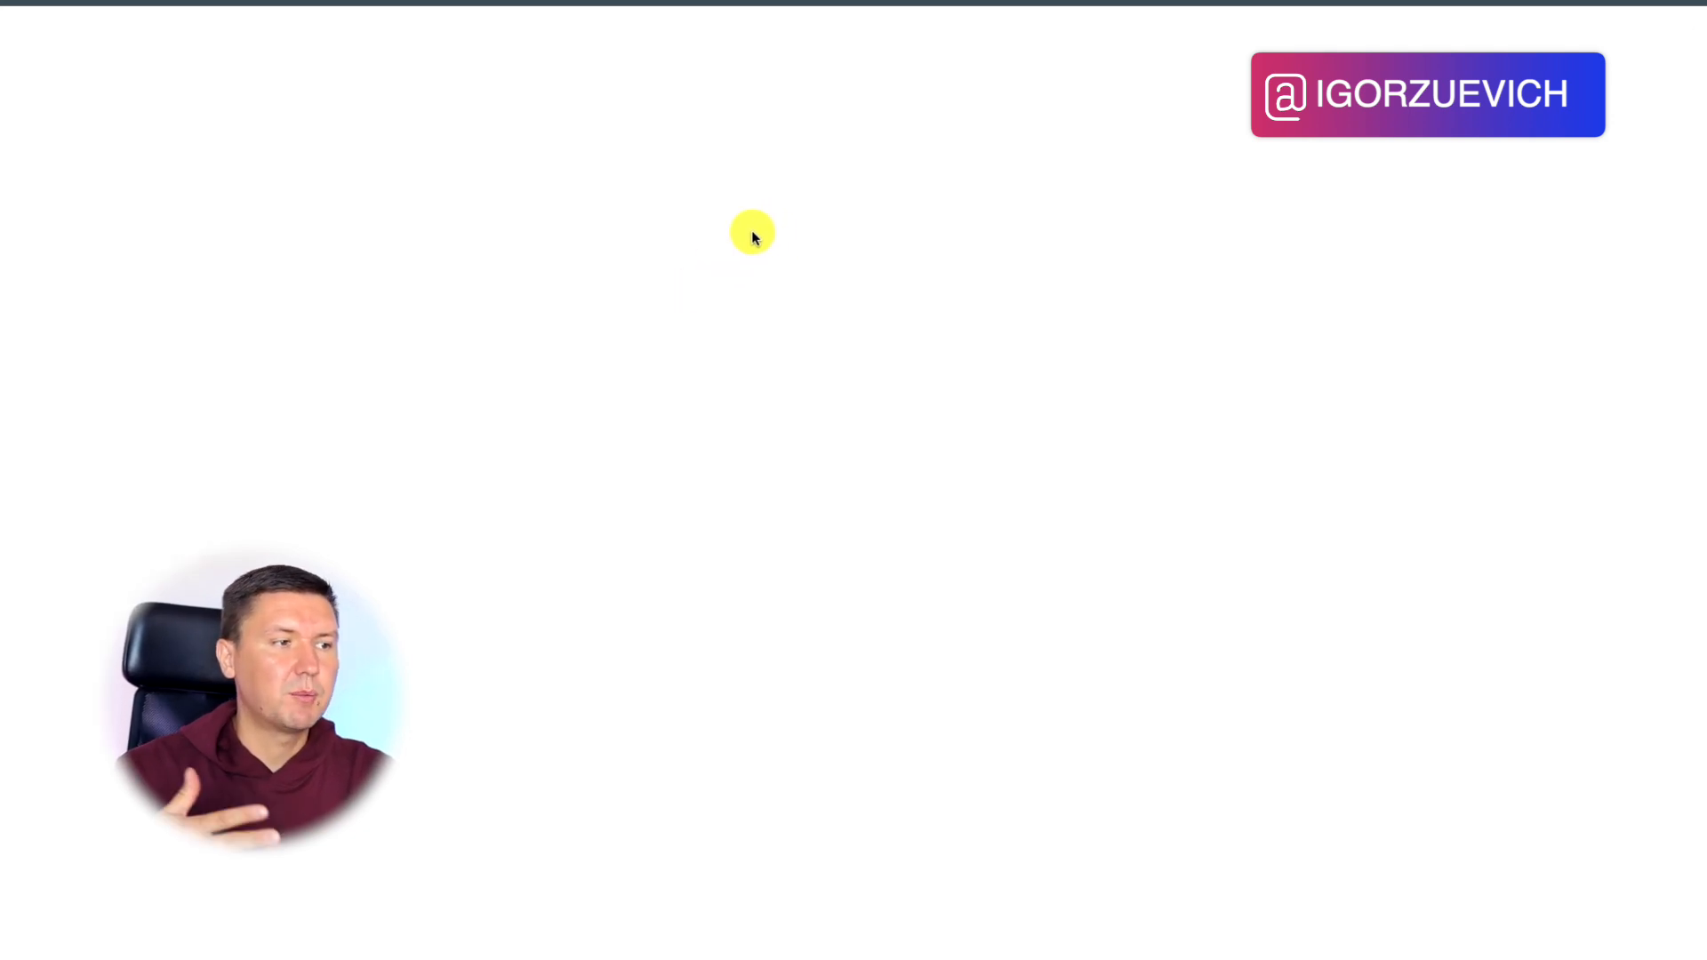
{"action": "left_click", "coordinate": [965, 544]}
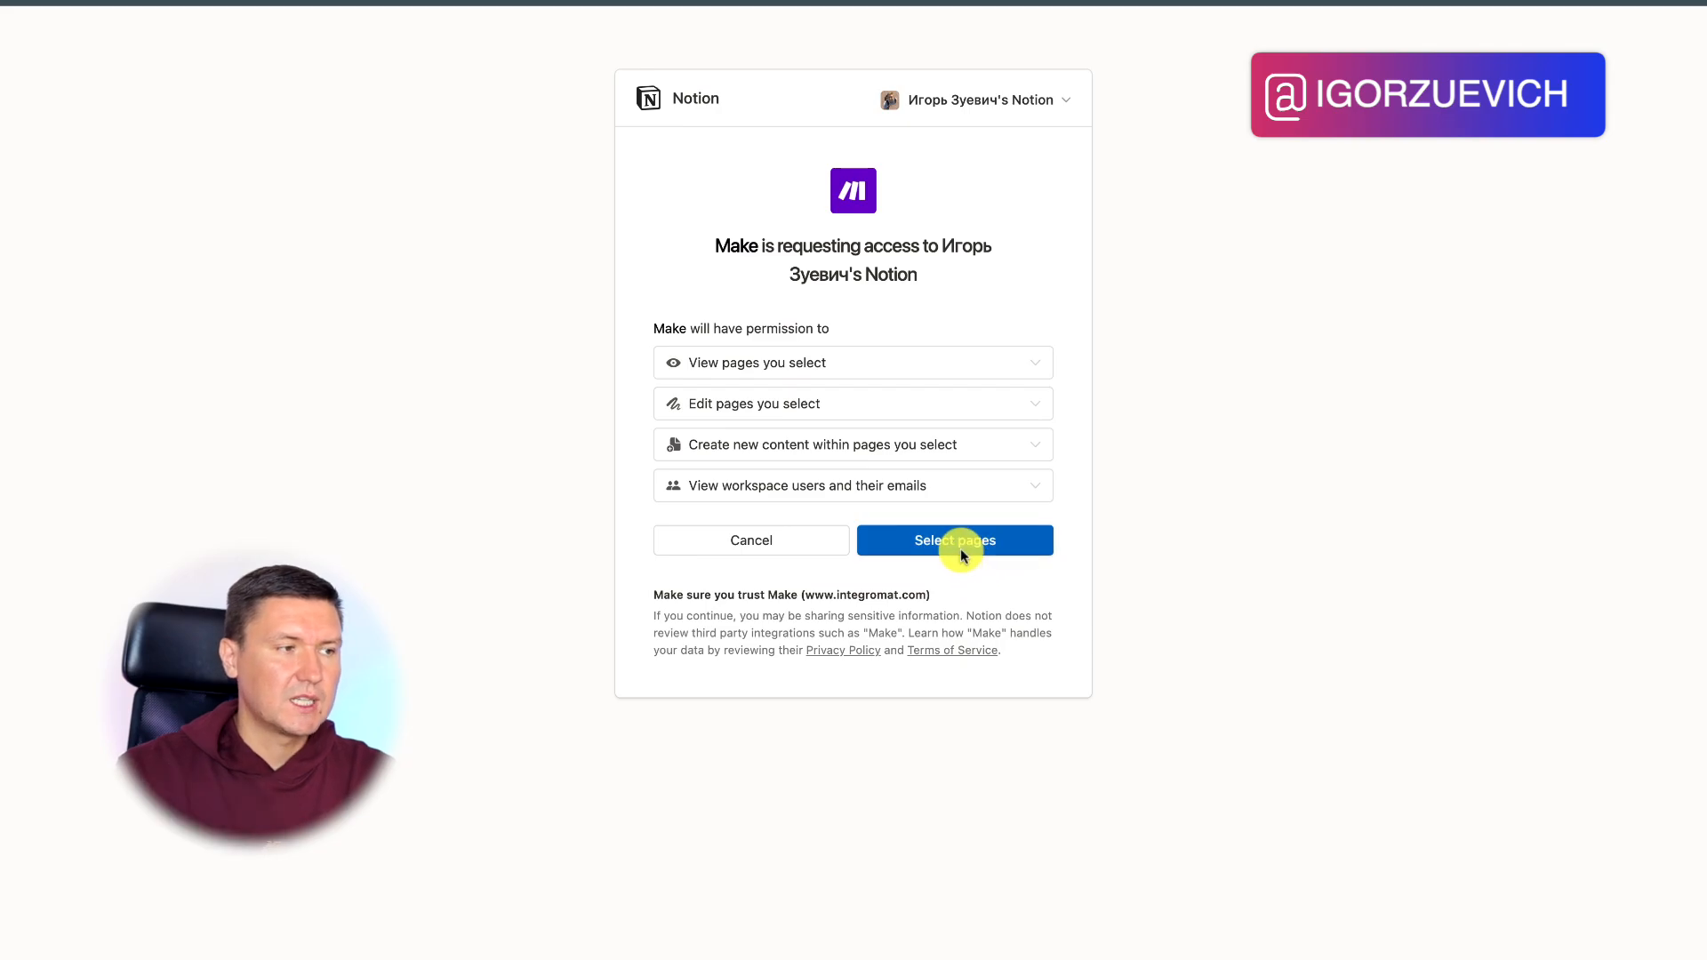
{"action": "scroll", "coordinate": [873, 480], "scroll_direction": "down", "scroll_amount": 2}
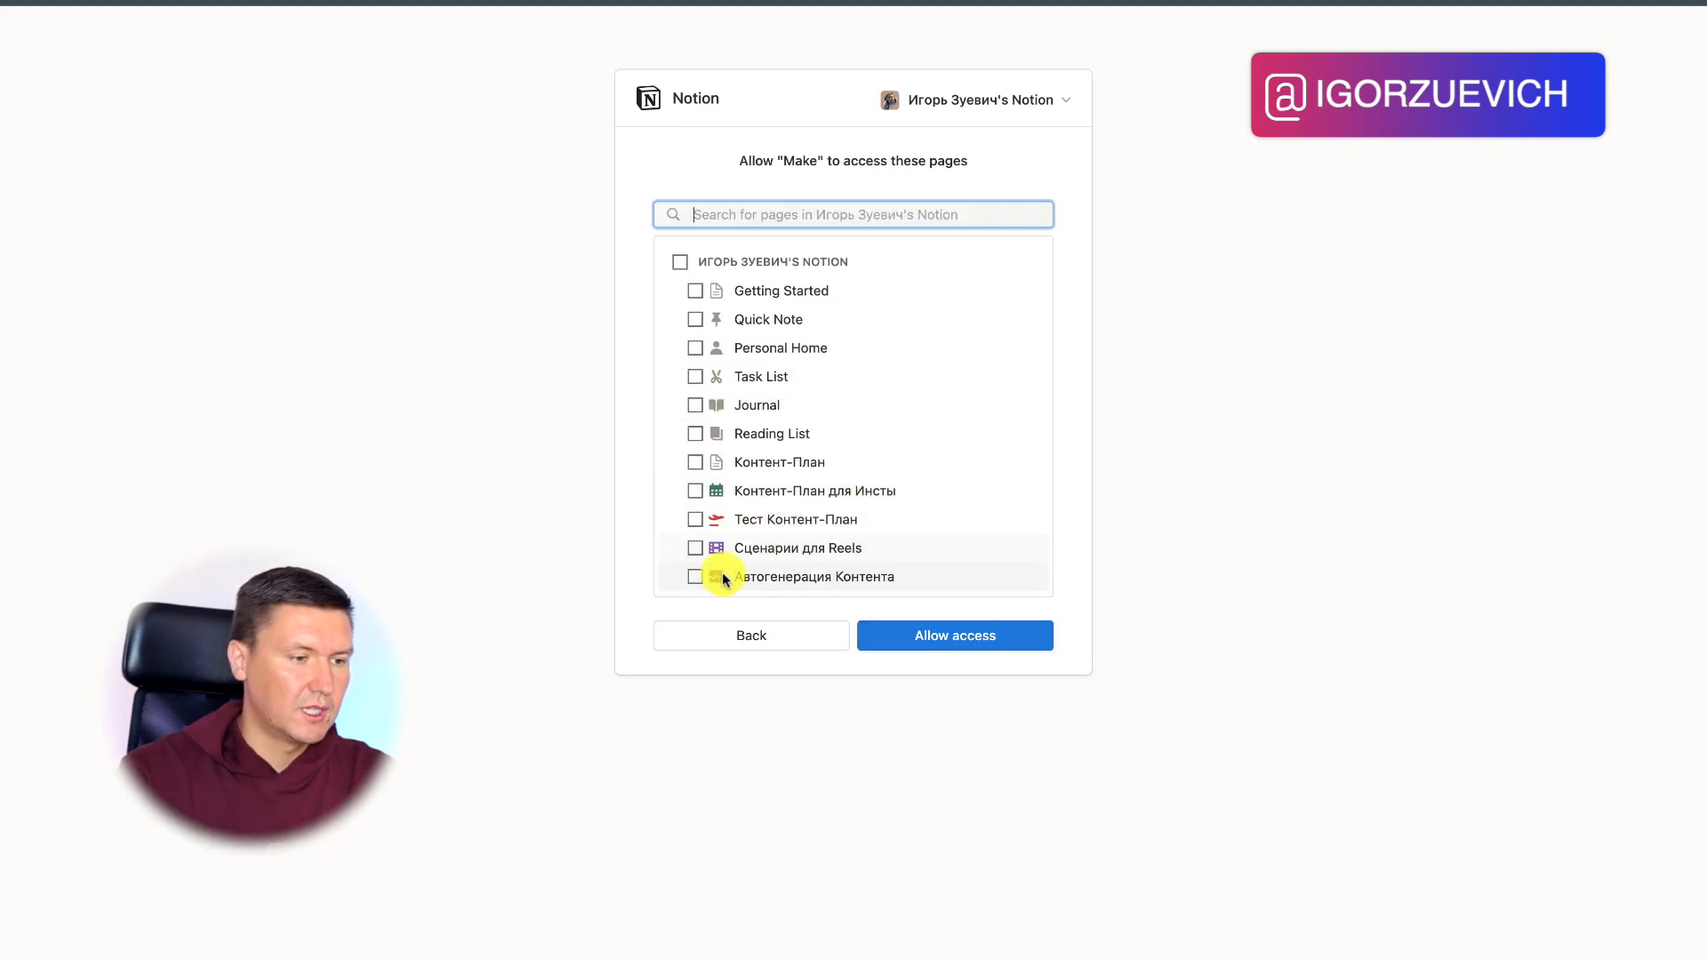
{"action": "left_click", "coordinate": [694, 581]}
{"action": "left_click", "coordinate": [1003, 641]}
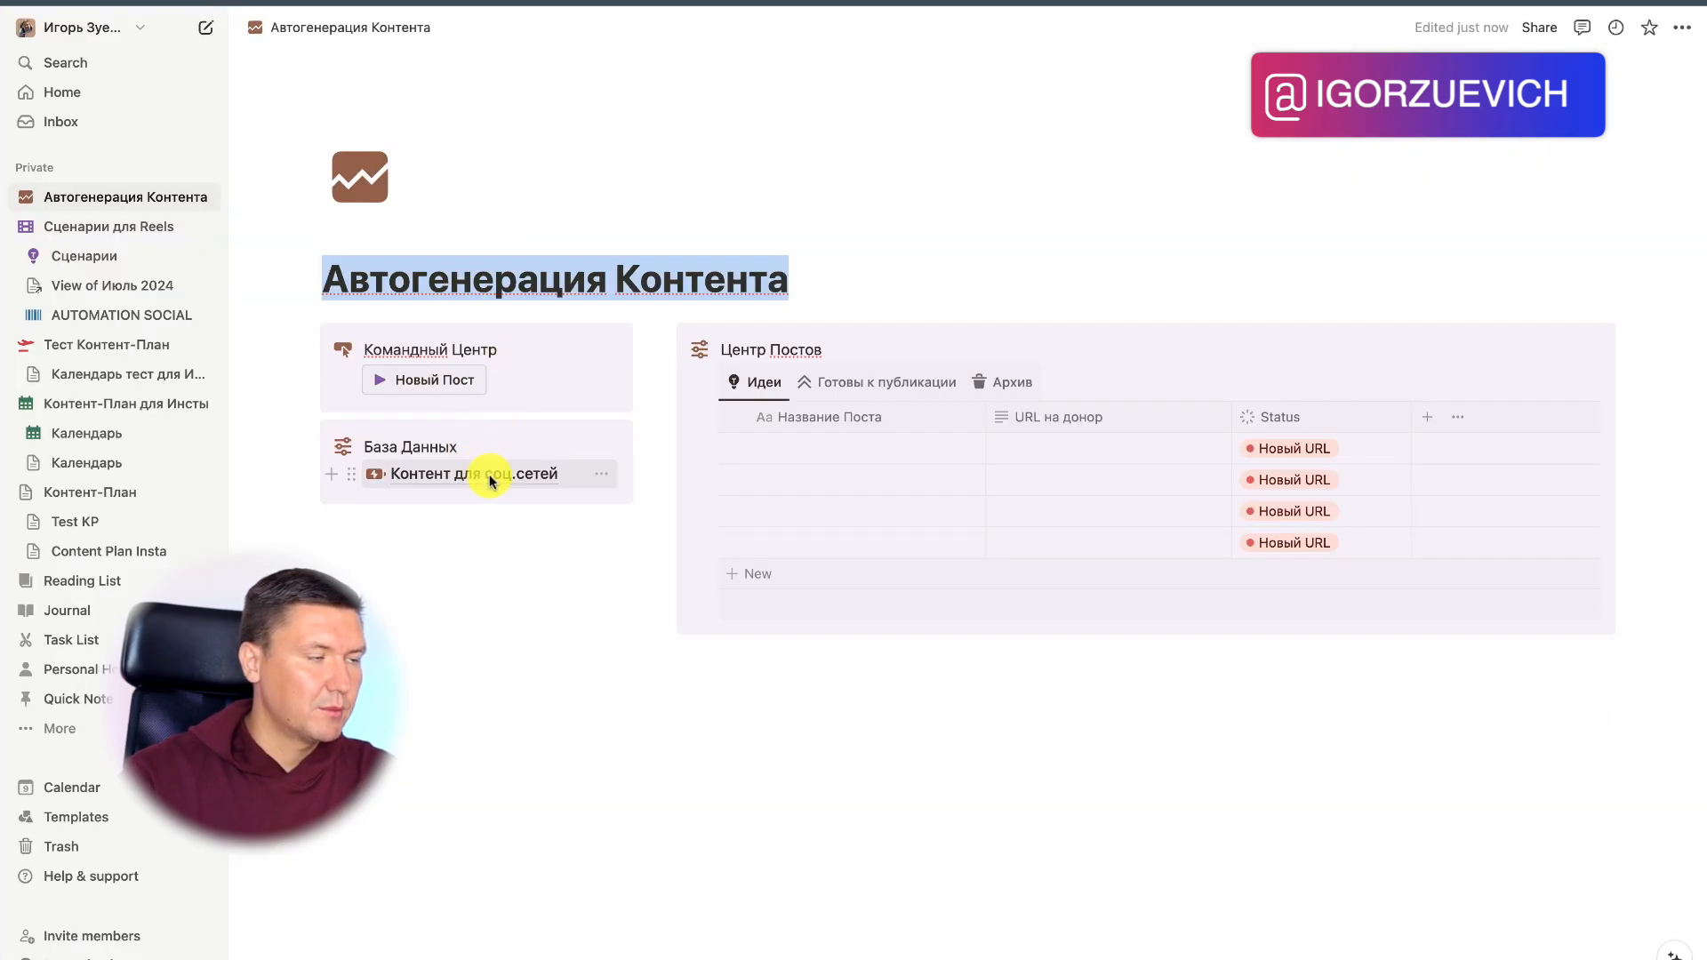
Step: Switch to Notion, open the Контент для соц.сетей database and copy its title
{"action": "left_click", "coordinate": [489, 479]}
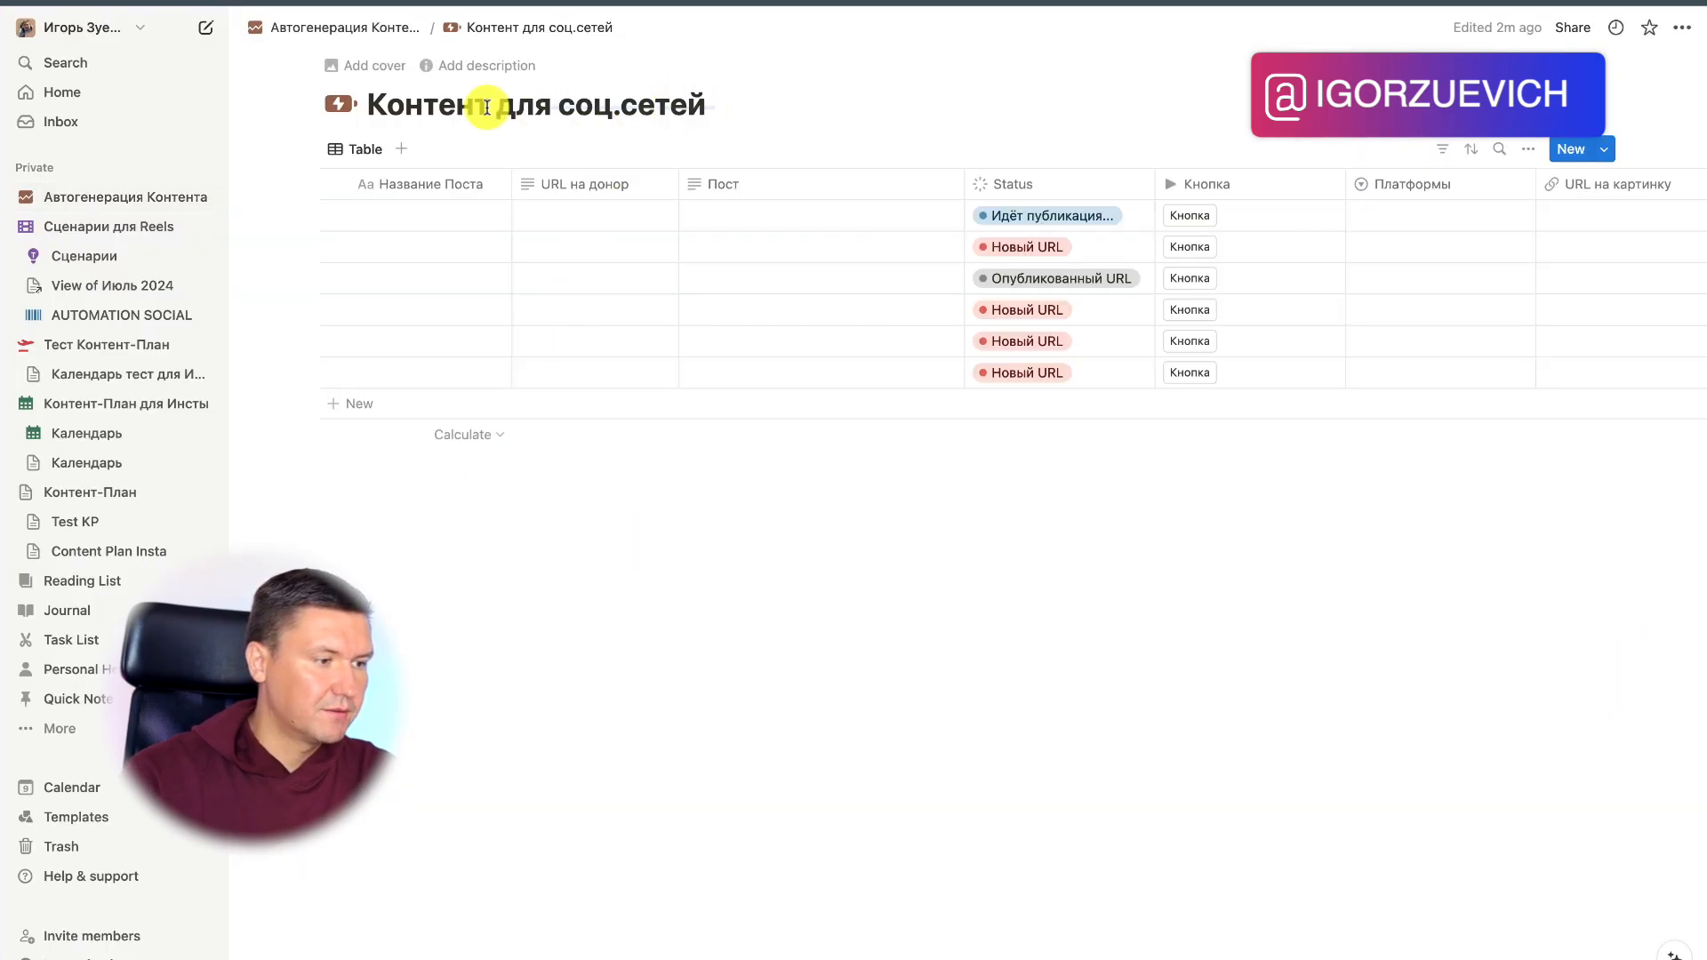
{"action": "left_click_drag", "start_coordinate": [367, 106], "coordinate": [670, 130]}
{"action": "key", "text": "ctrl+c"}
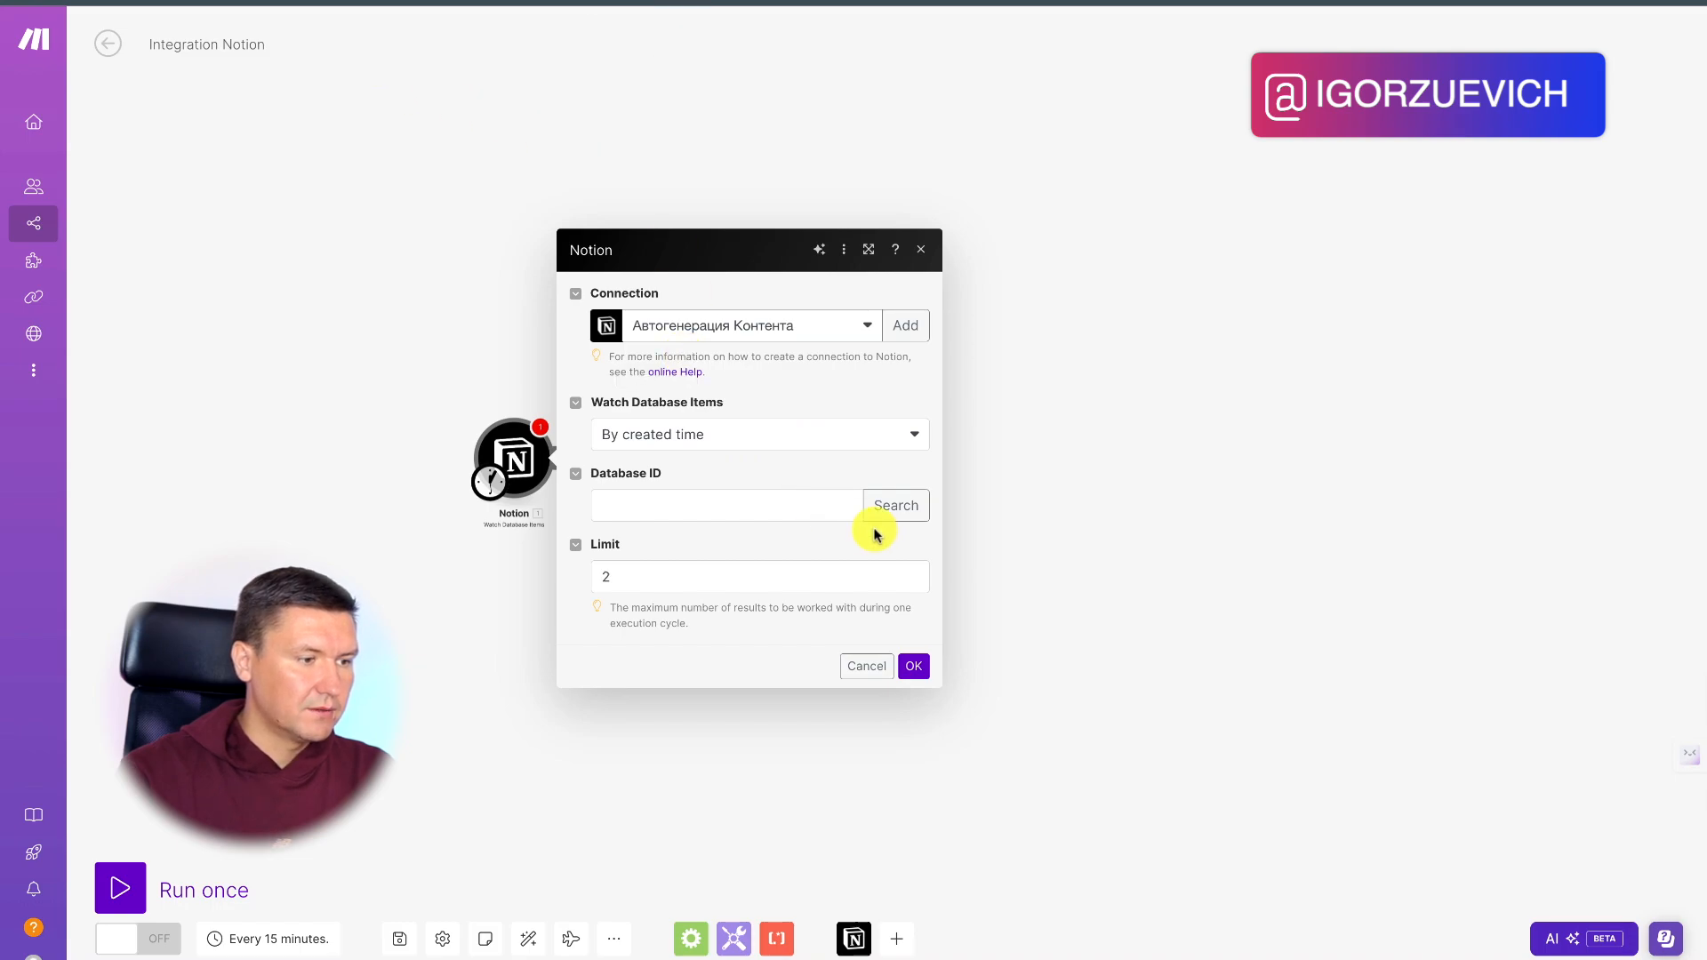
Step: Back in Make, fill the trigger's Database ID by searching for Контент для соц.сетей
{"action": "left_click", "coordinate": [885, 504]}
{"action": "left_click", "coordinate": [1073, 503]}
{"action": "key", "text": "ctrl+v"}
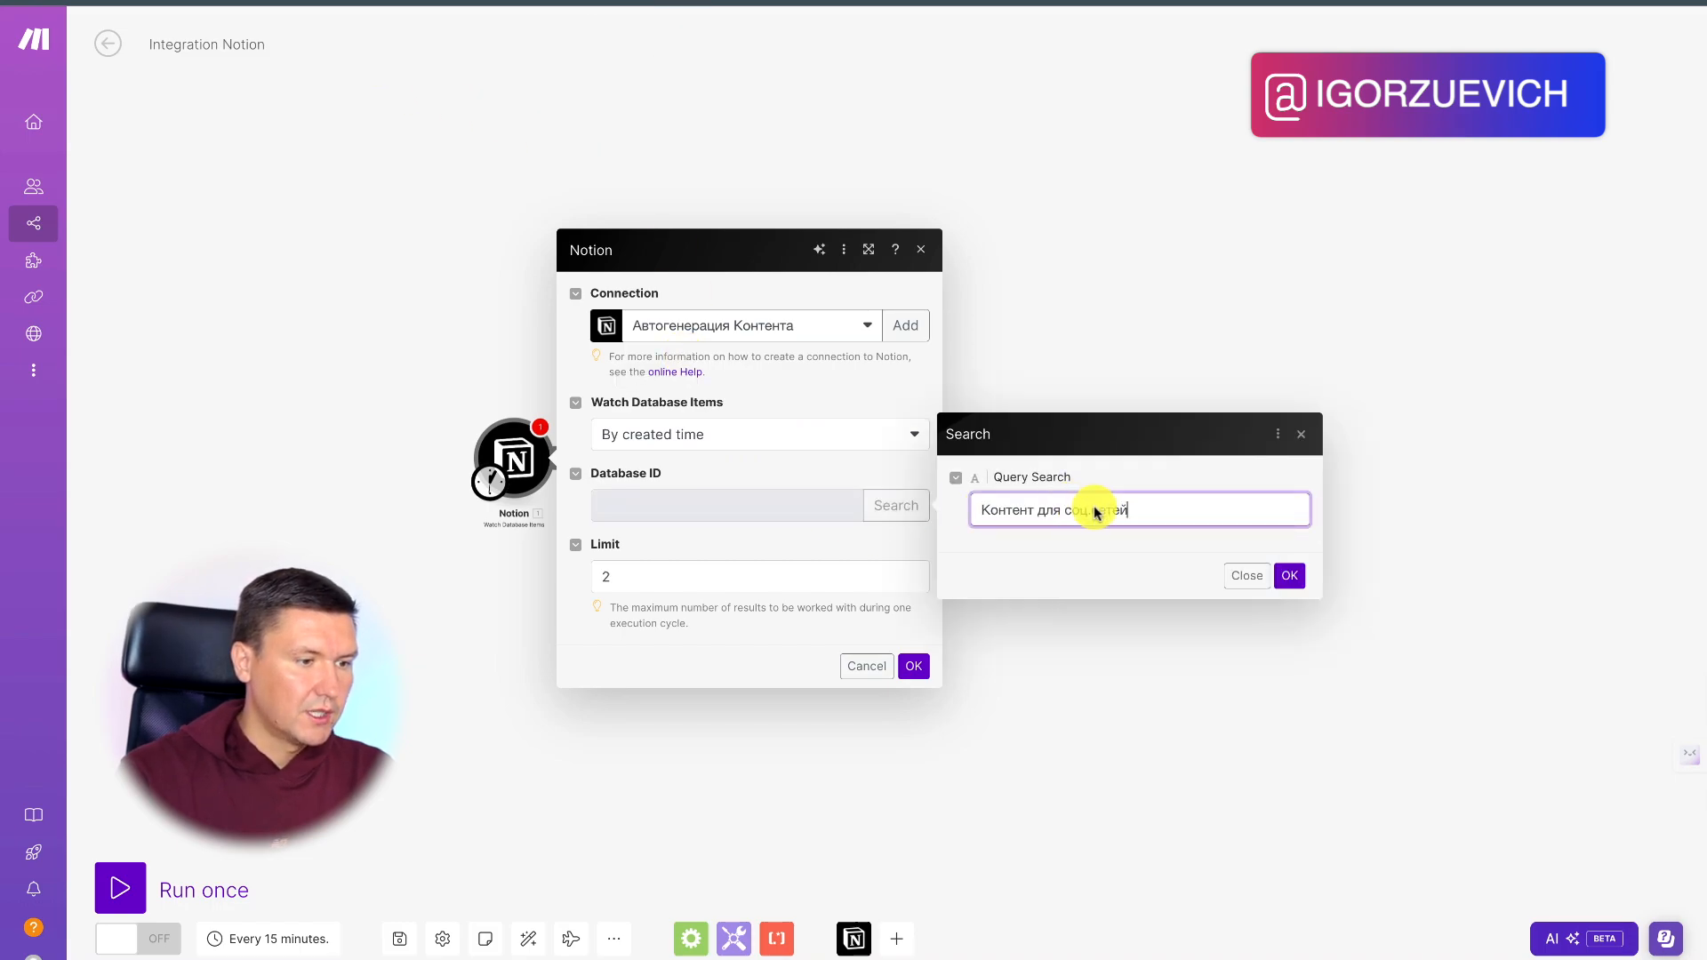
{"action": "left_click", "coordinate": [1294, 584]}
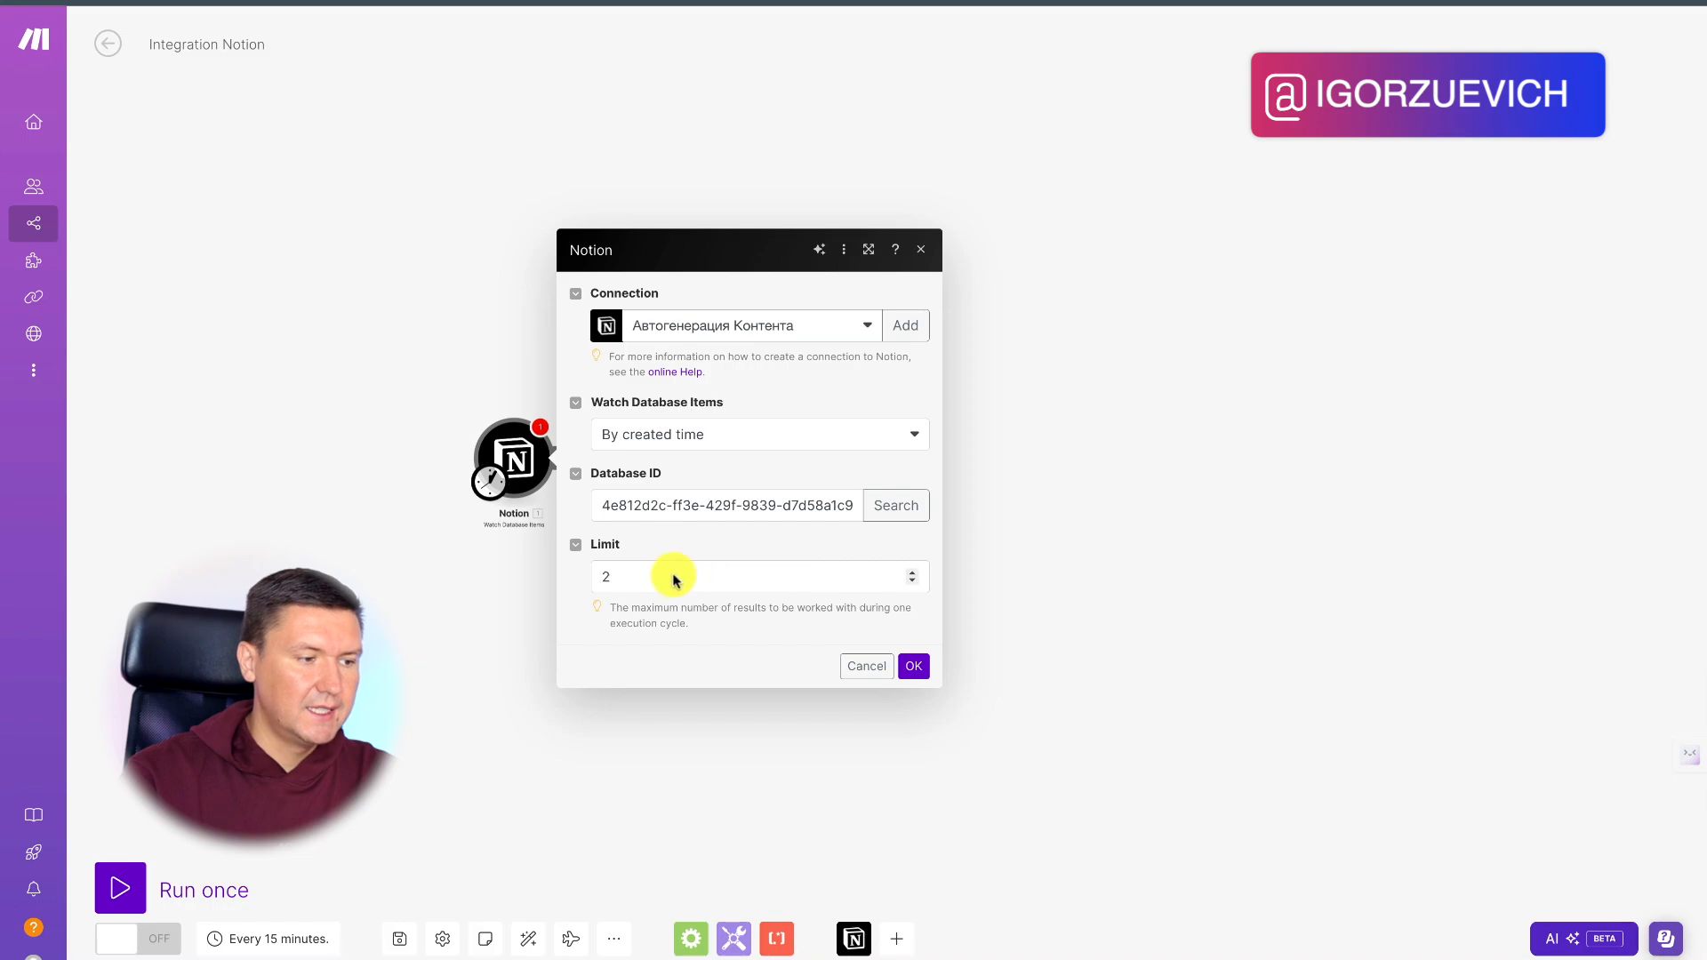
Step: Set the Notion trigger's limit to 5 and have it process items from now on
{"action": "left_click", "coordinate": [912, 572]}
{"action": "left_click", "coordinate": [913, 572]}
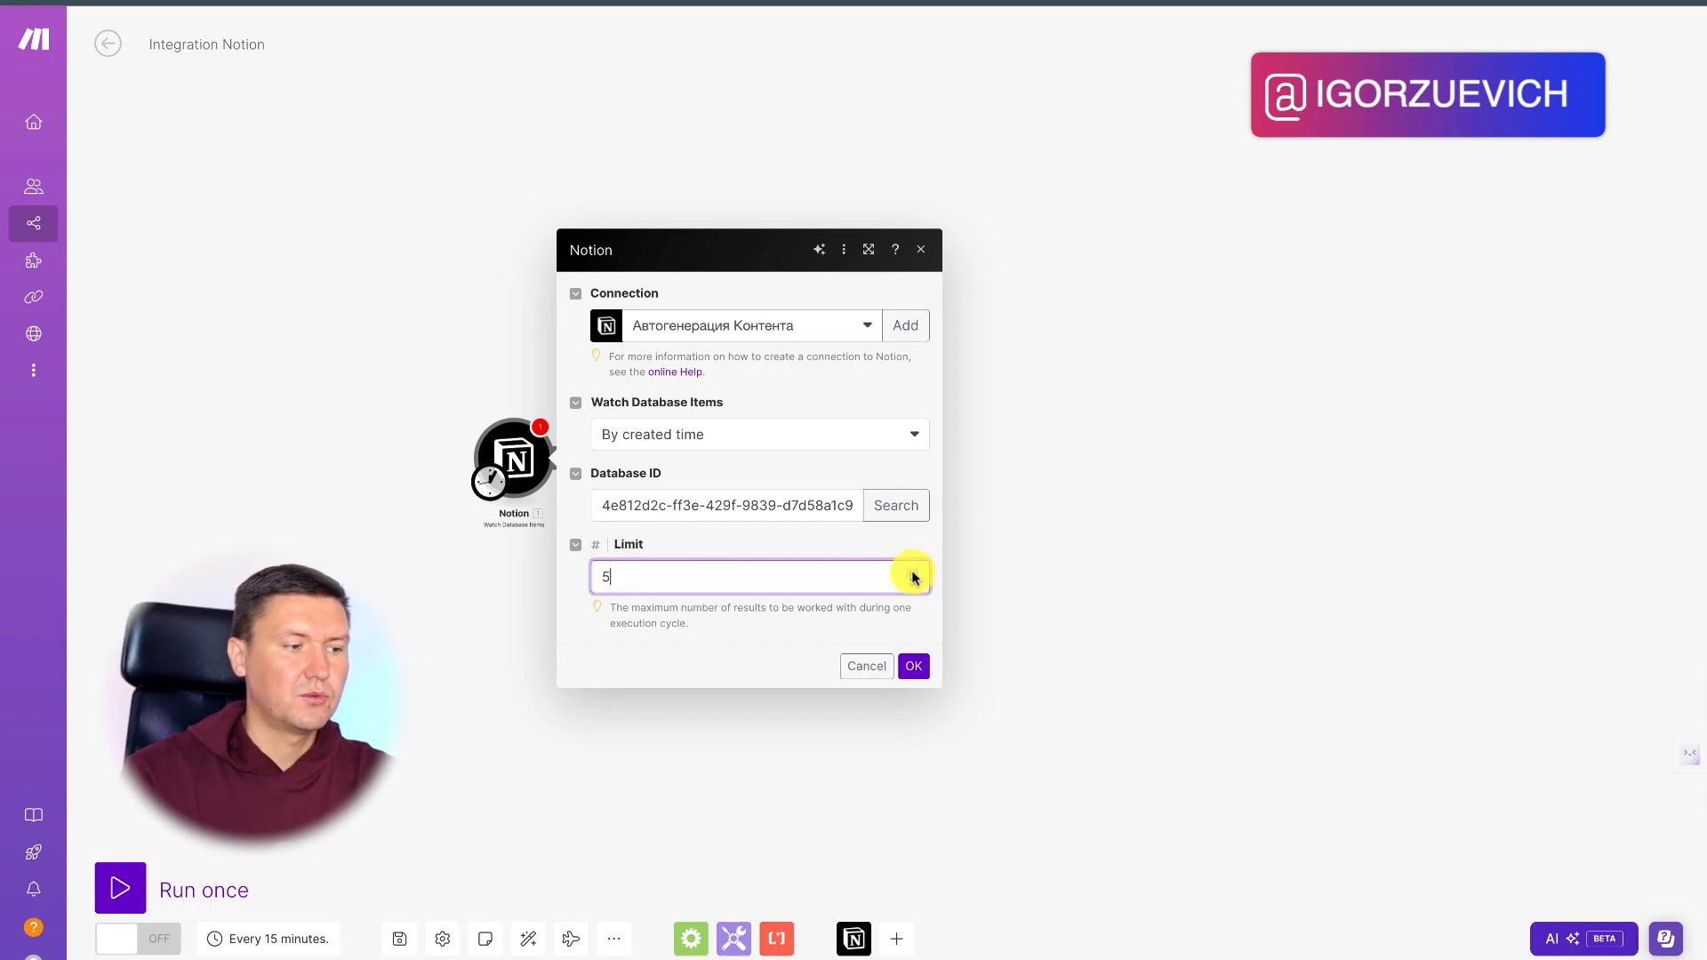
{"action": "left_click", "coordinate": [916, 665]}
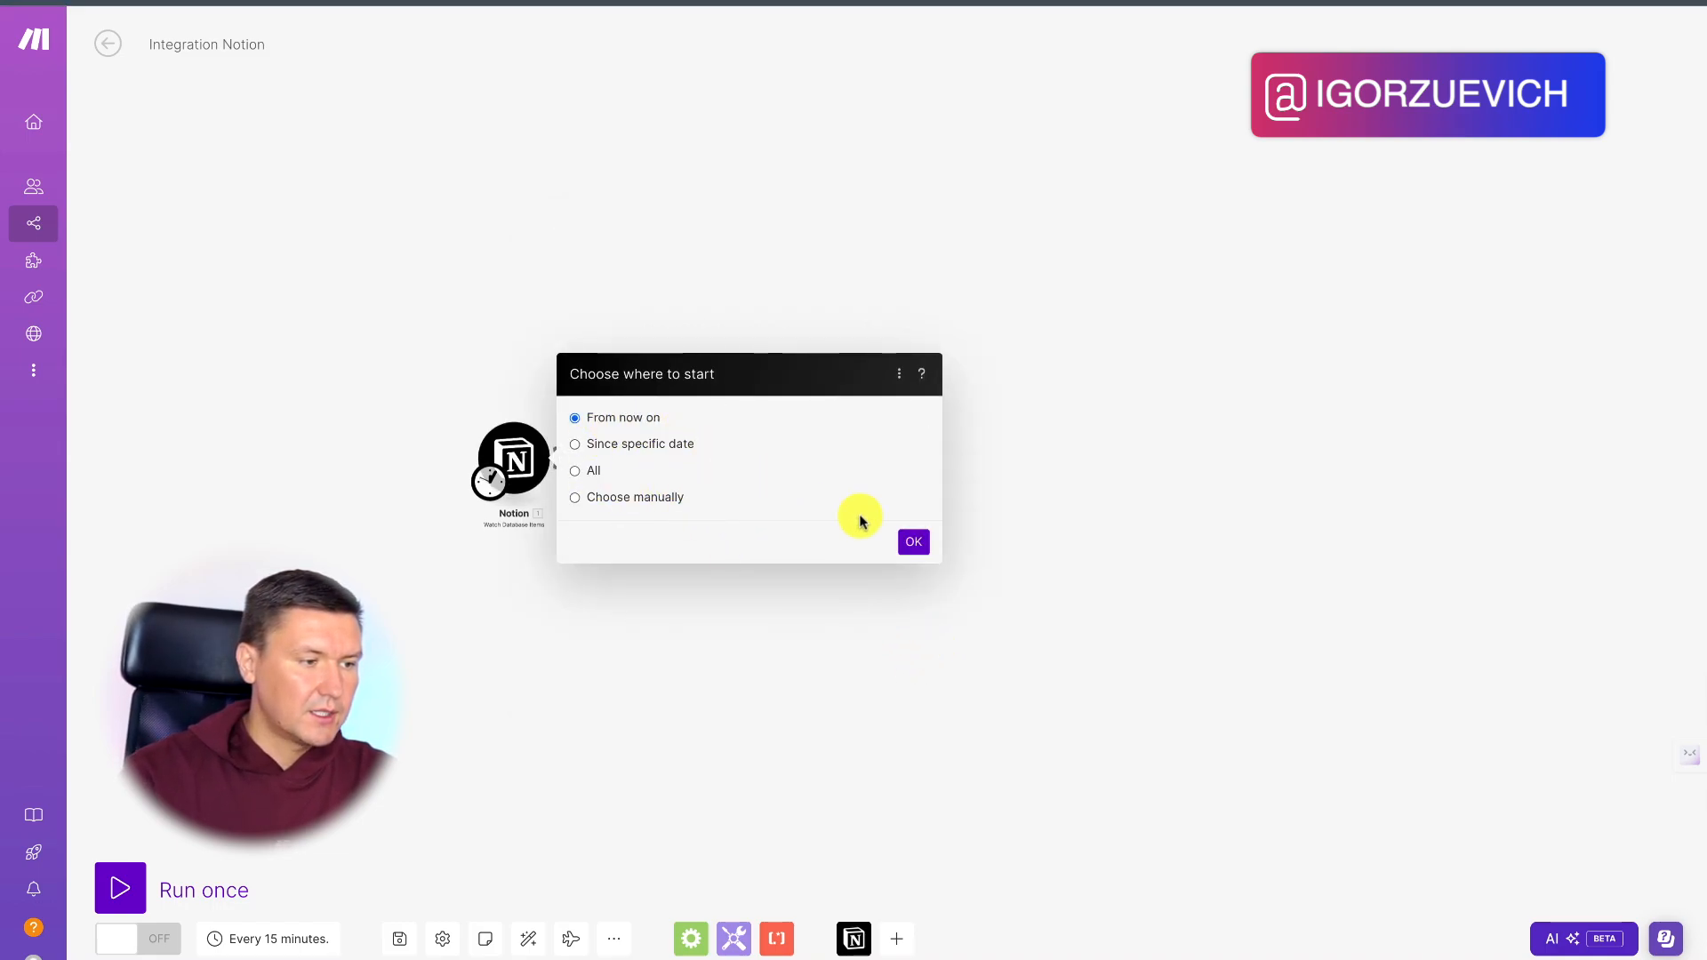
{"action": "left_click", "coordinate": [915, 542]}
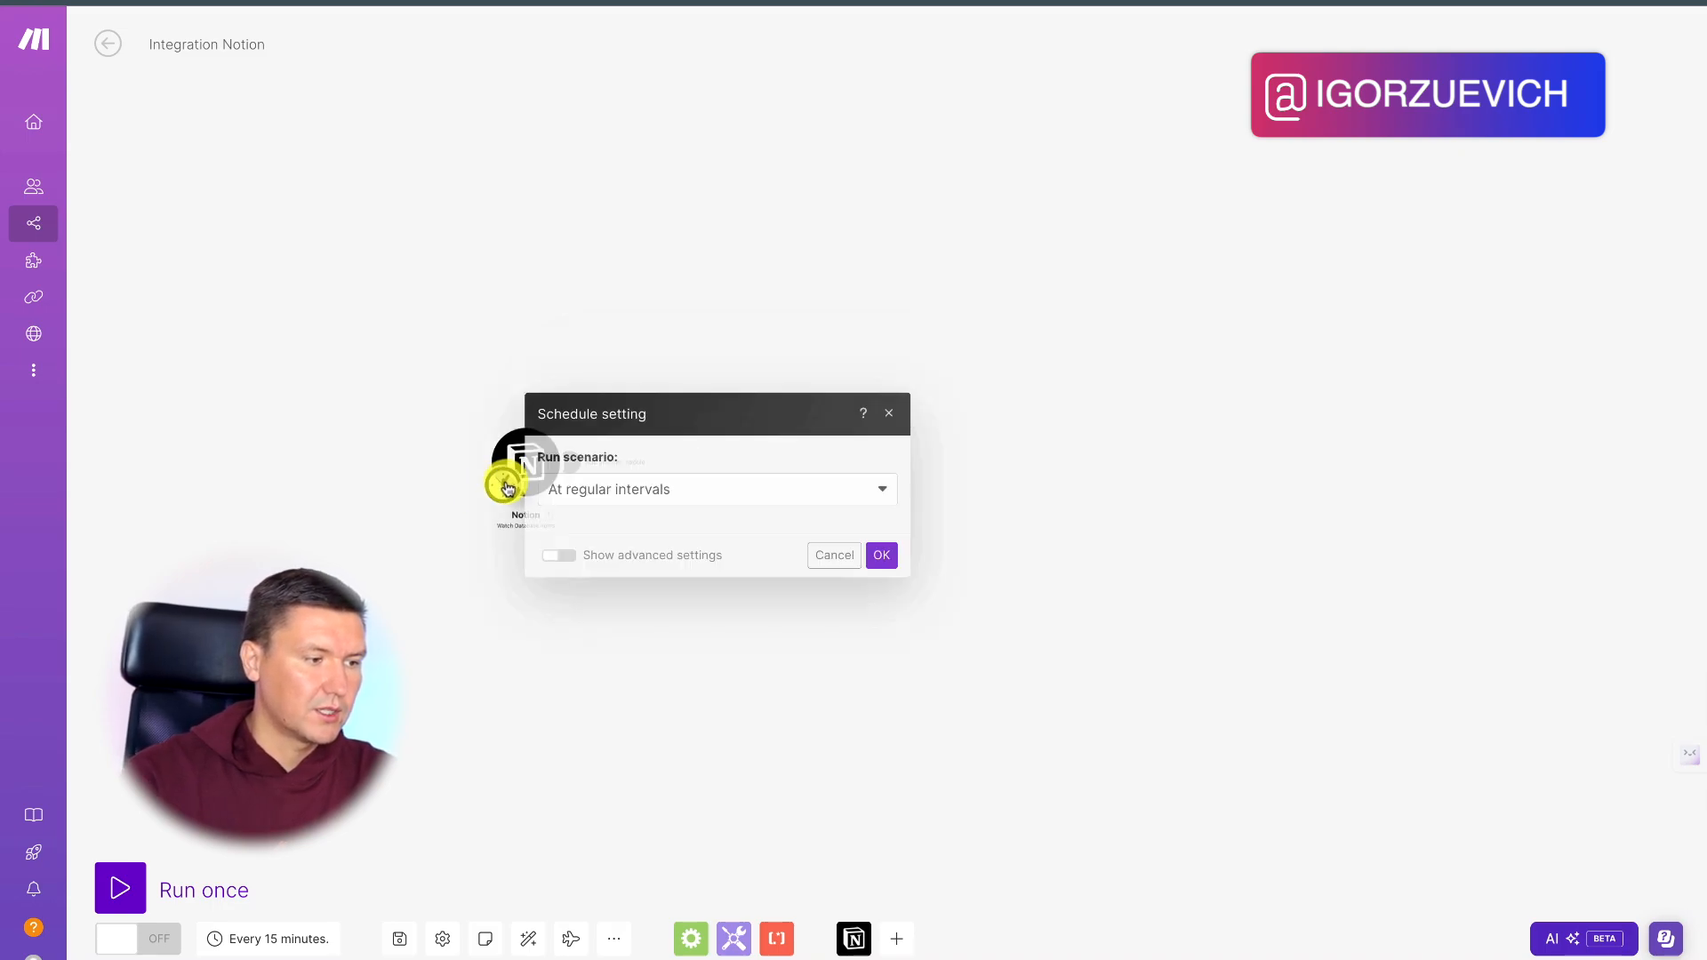
Step: Schedule the scenario to run at regular intervals of 720 minutes, and recheck the schedule setting
{"action": "left_click", "coordinate": [507, 488]}
{"action": "double_click", "coordinate": [588, 455]}
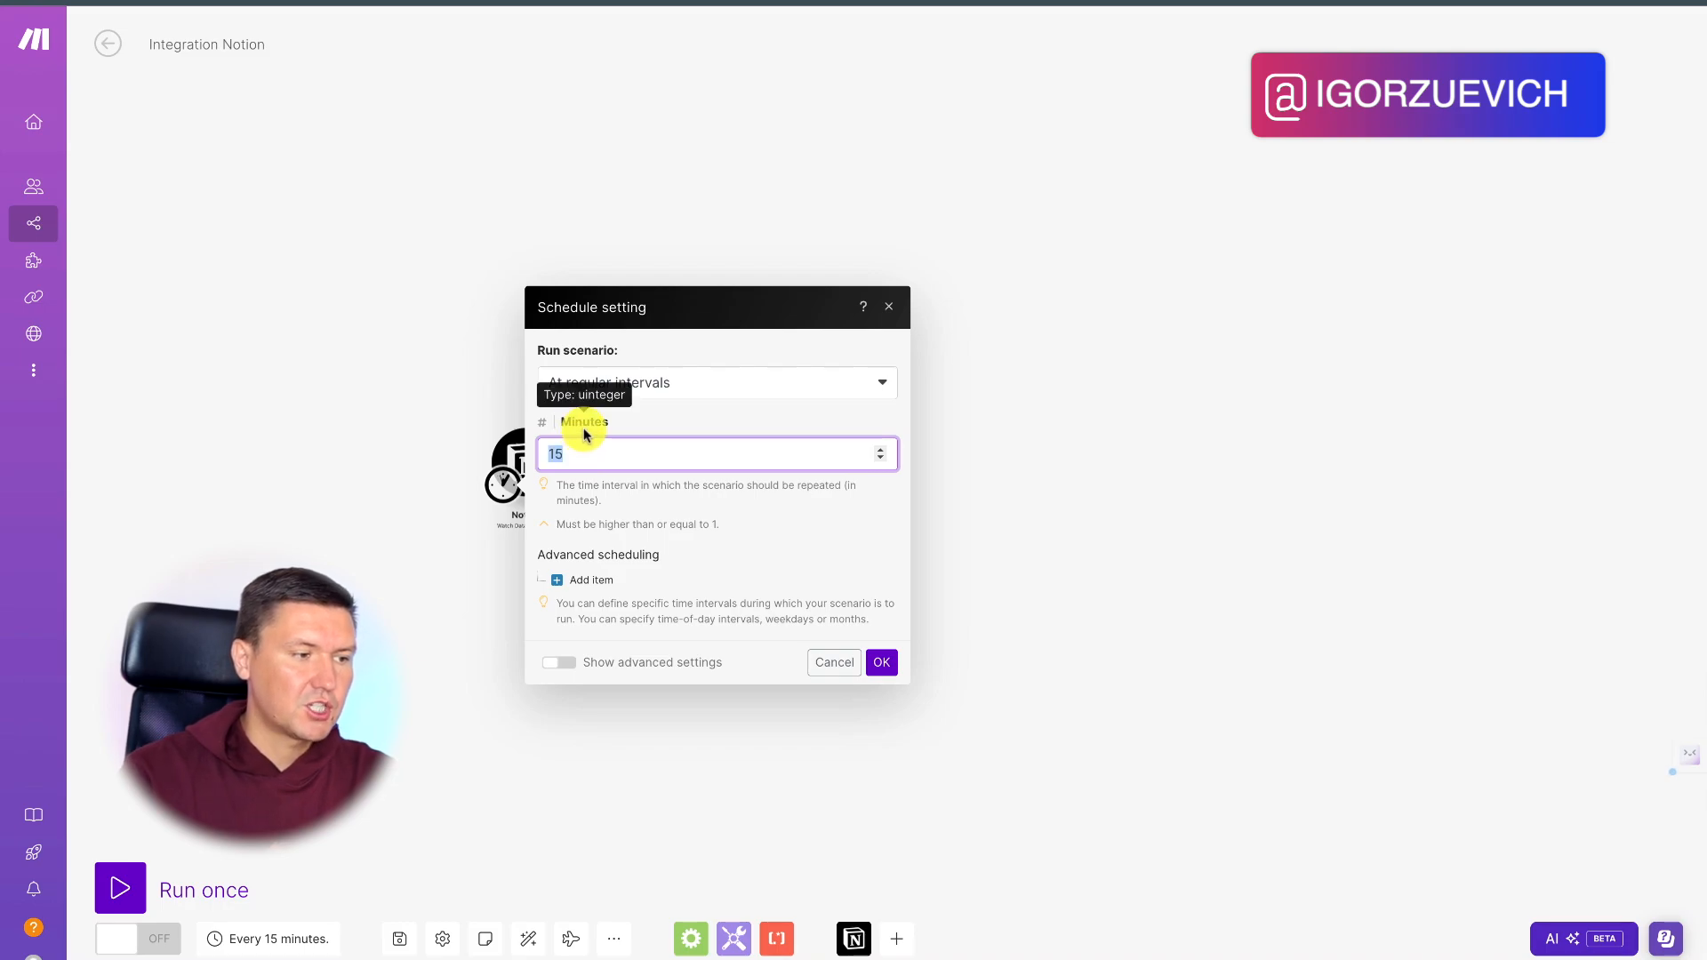
{"action": "type", "text": "15"}
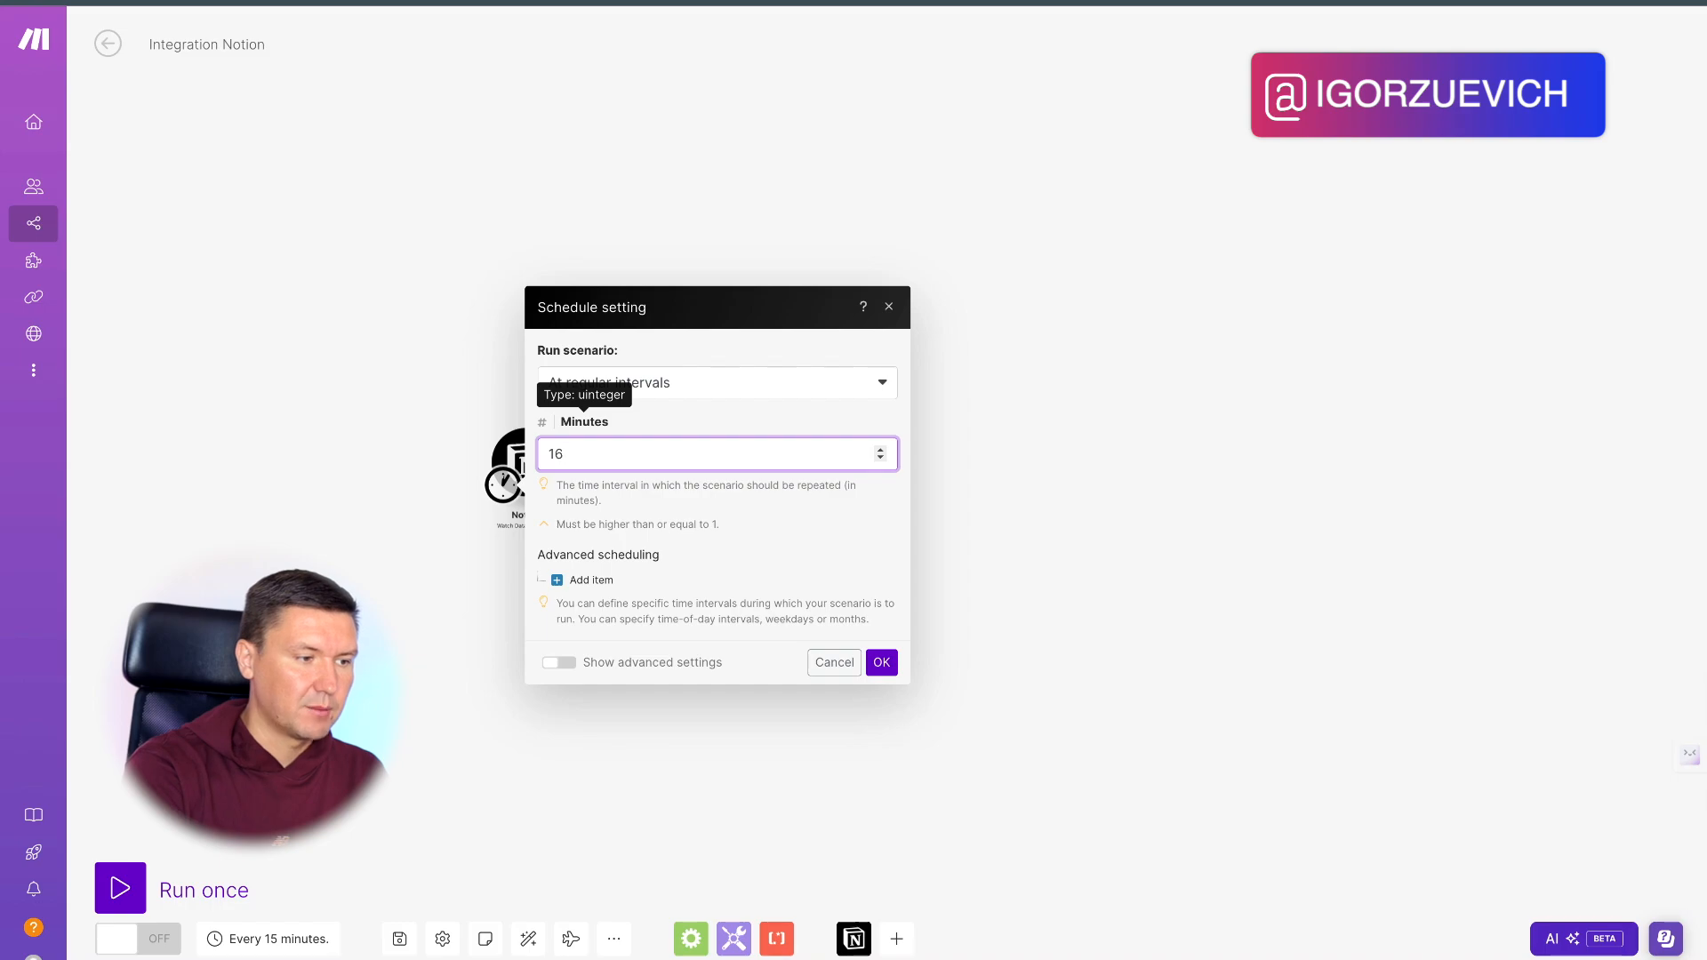
{"action": "key", "text": "BackSpace"}
{"action": "key", "text": "BackSpace"}
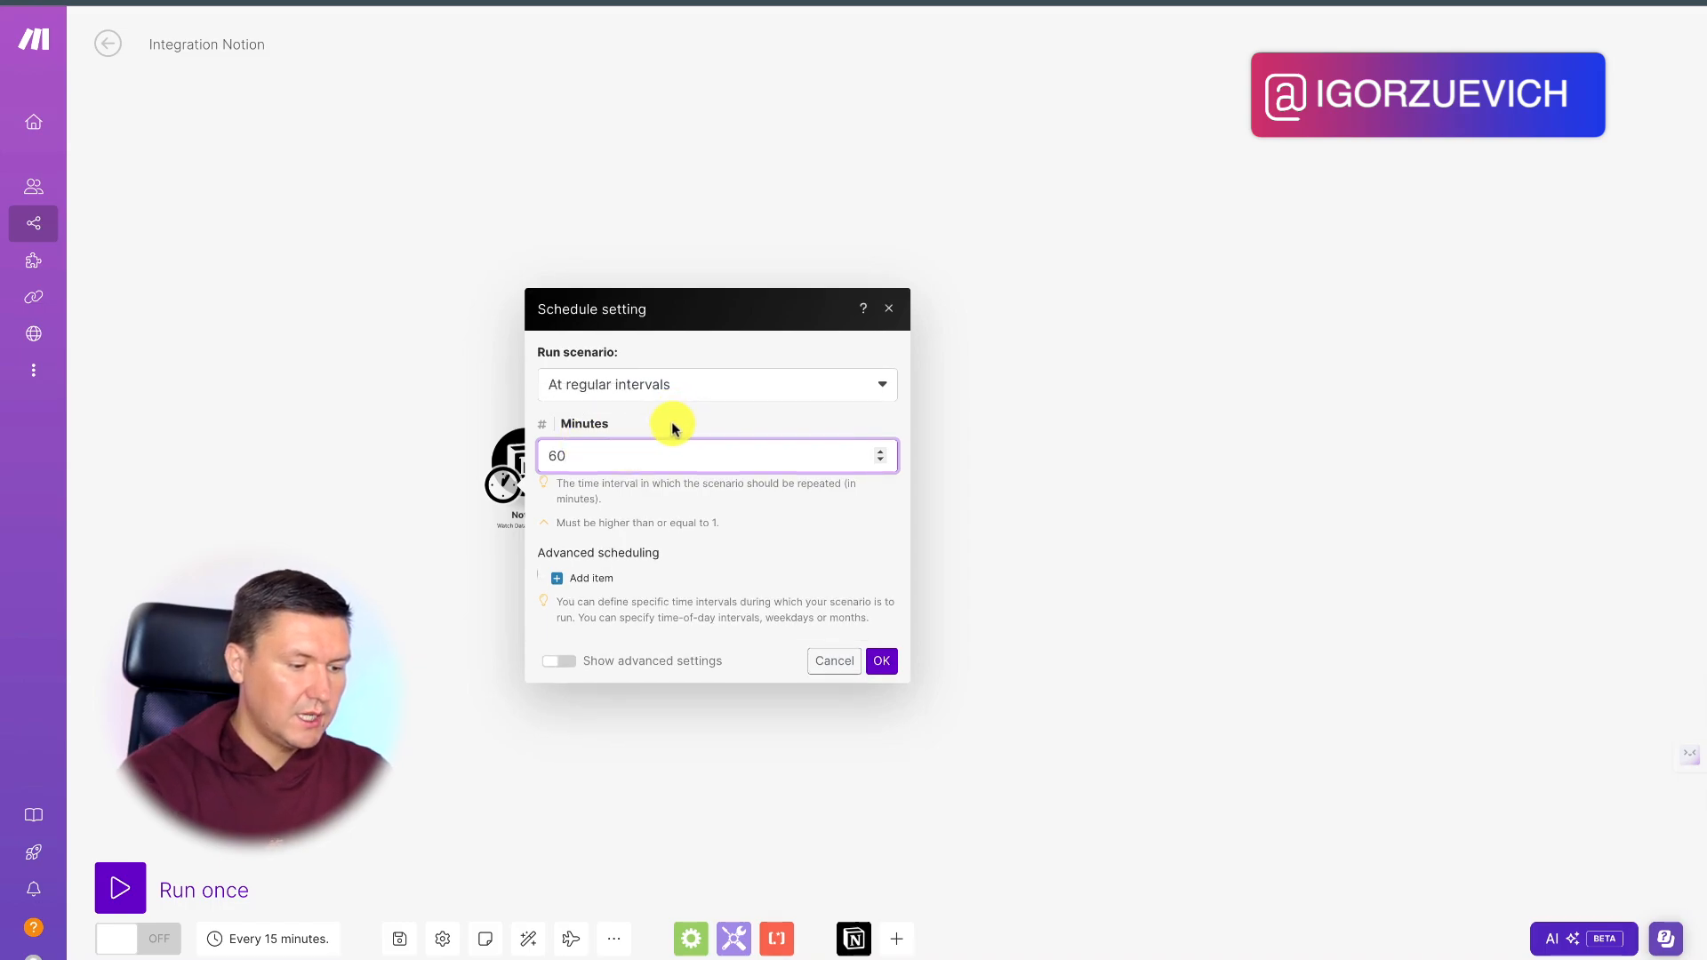
{"action": "double_click", "coordinate": [587, 451]}
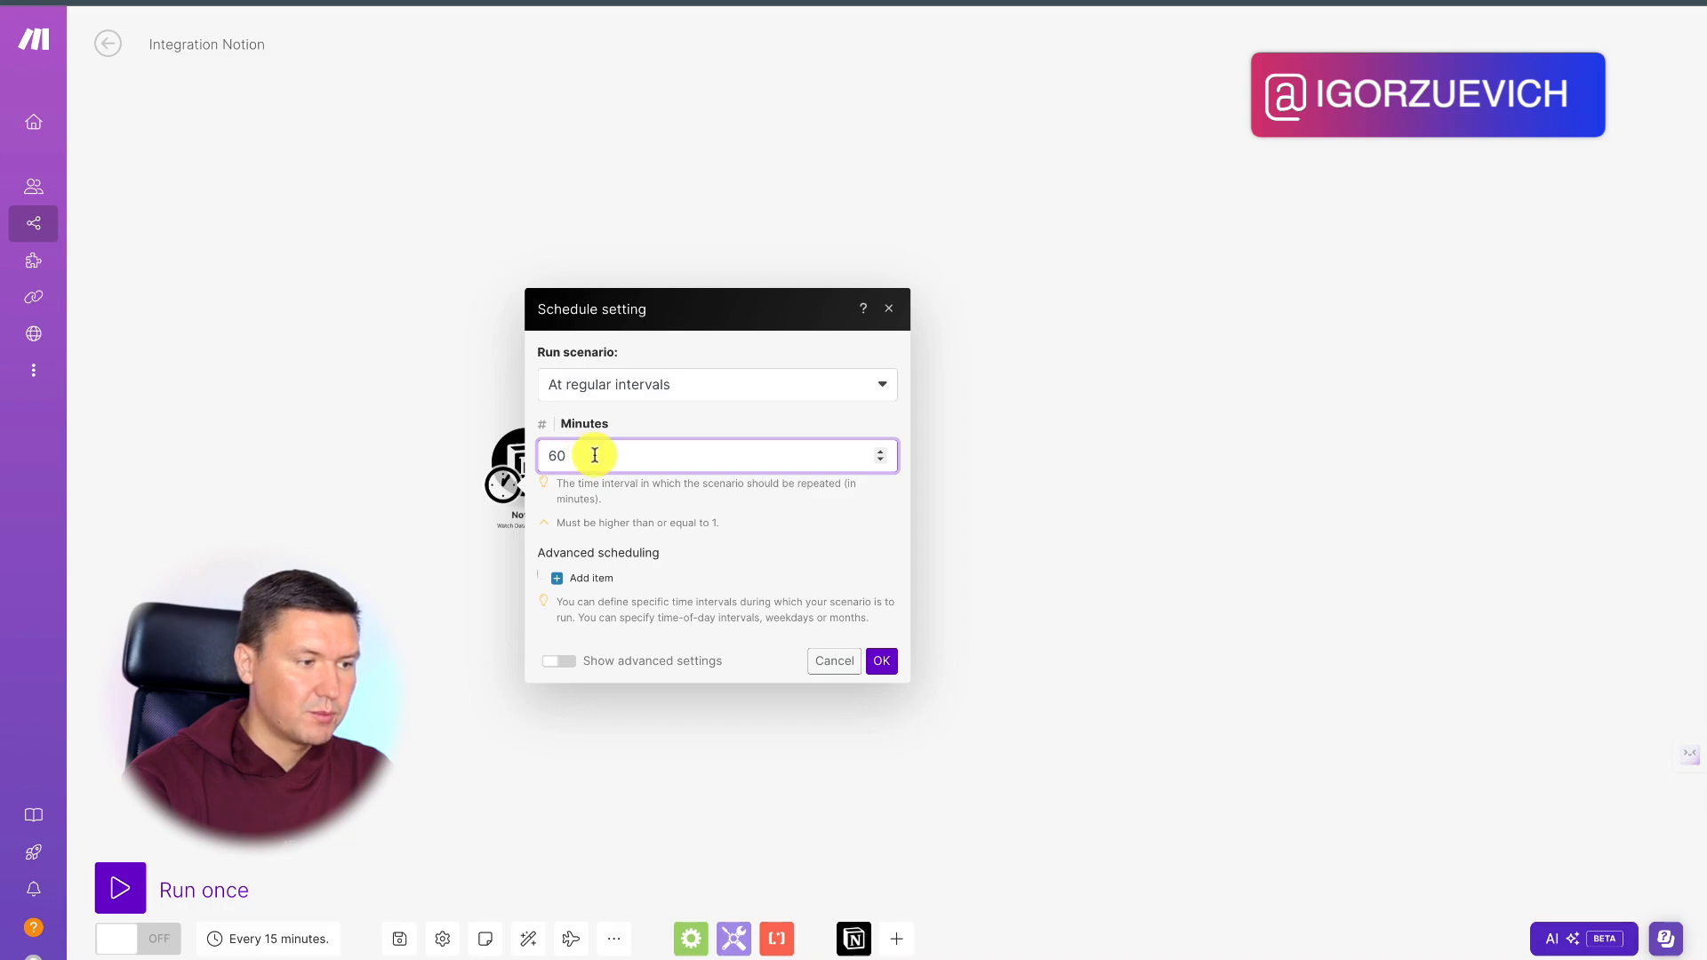
{"action": "left_click", "coordinate": [532, 461]}
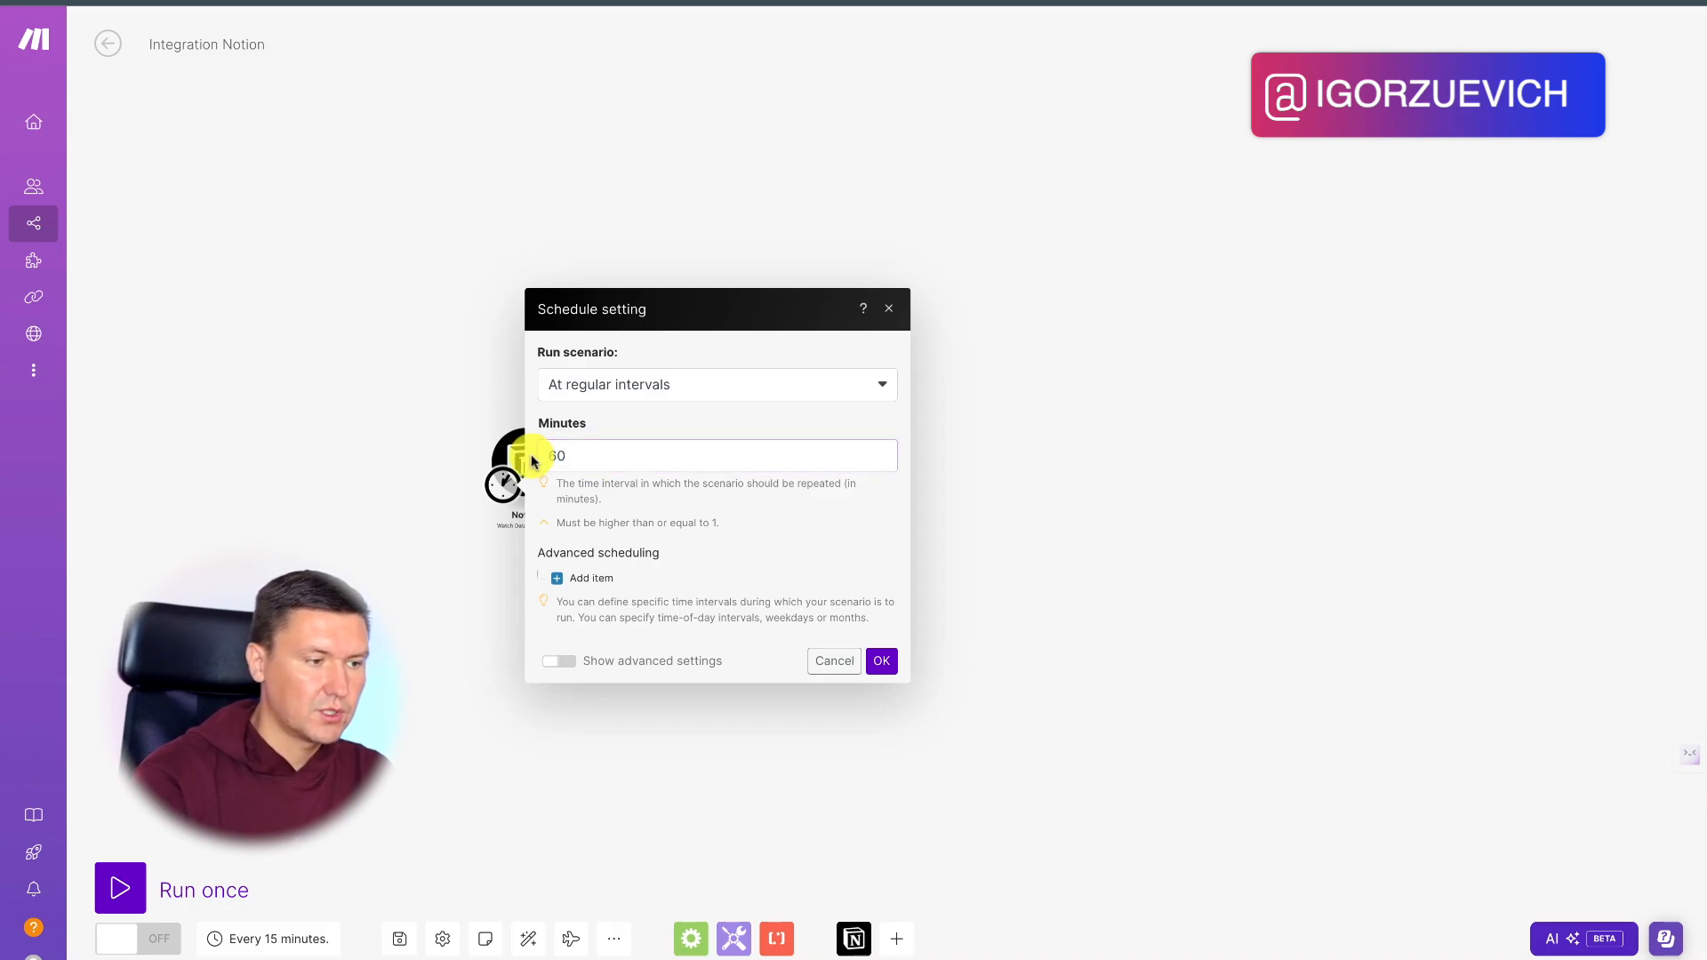
{"action": "double_click", "coordinate": [583, 449]}
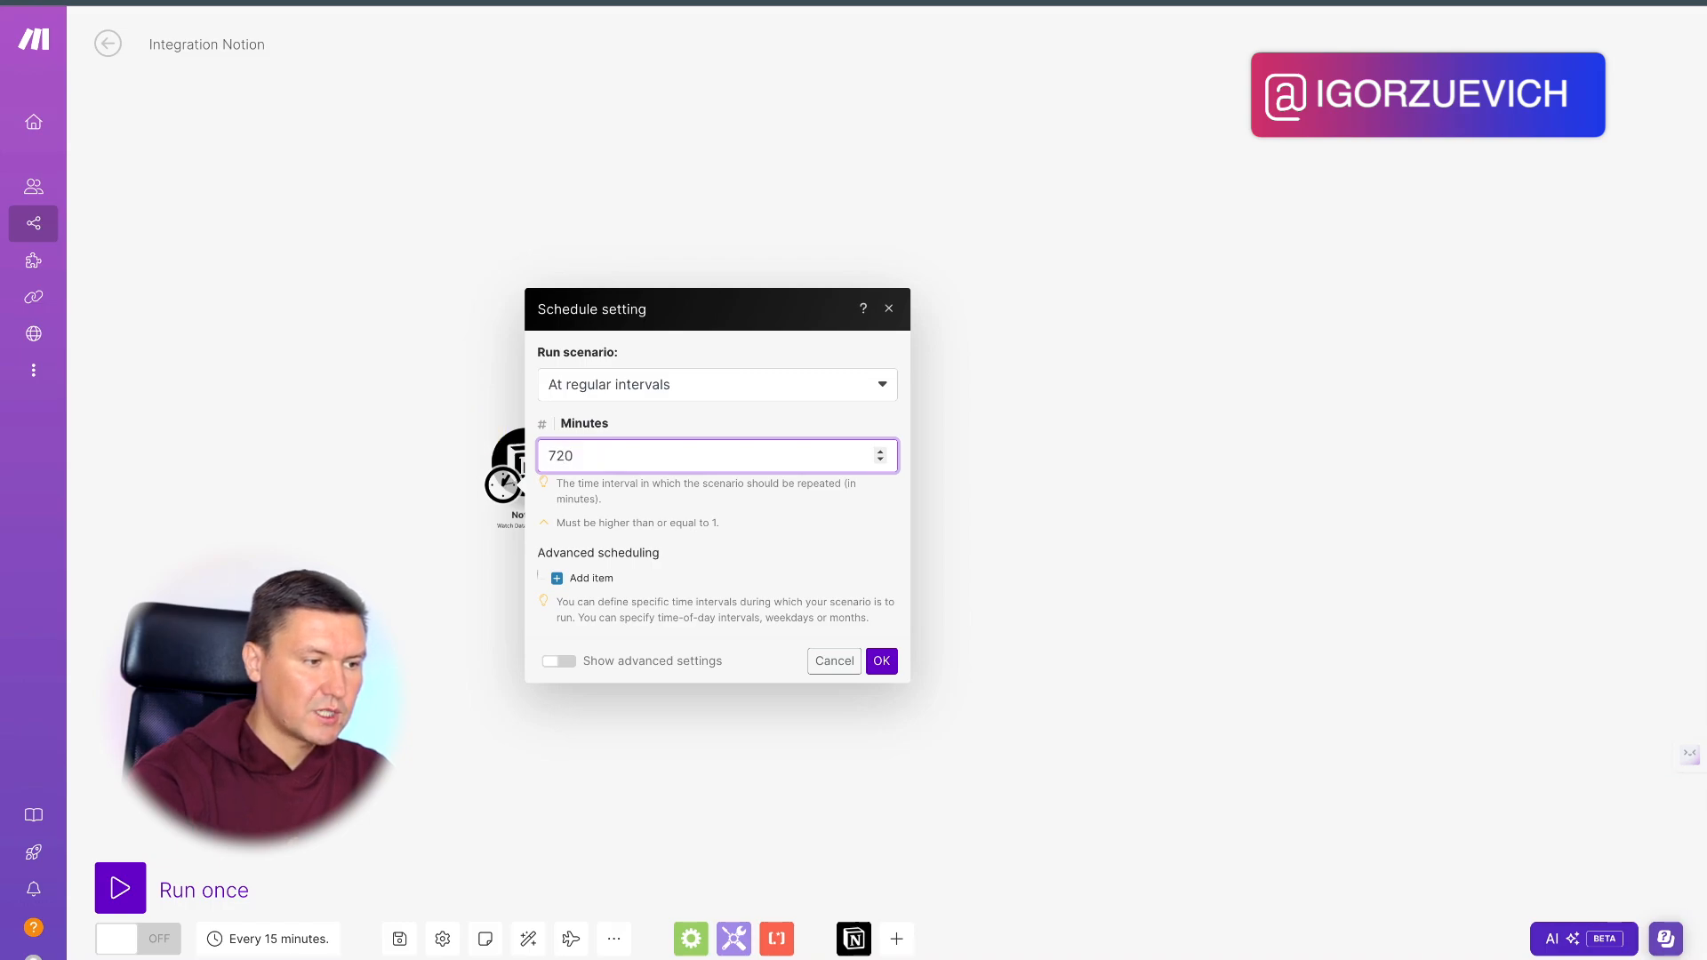
{"action": "left_click", "coordinate": [903, 665]}
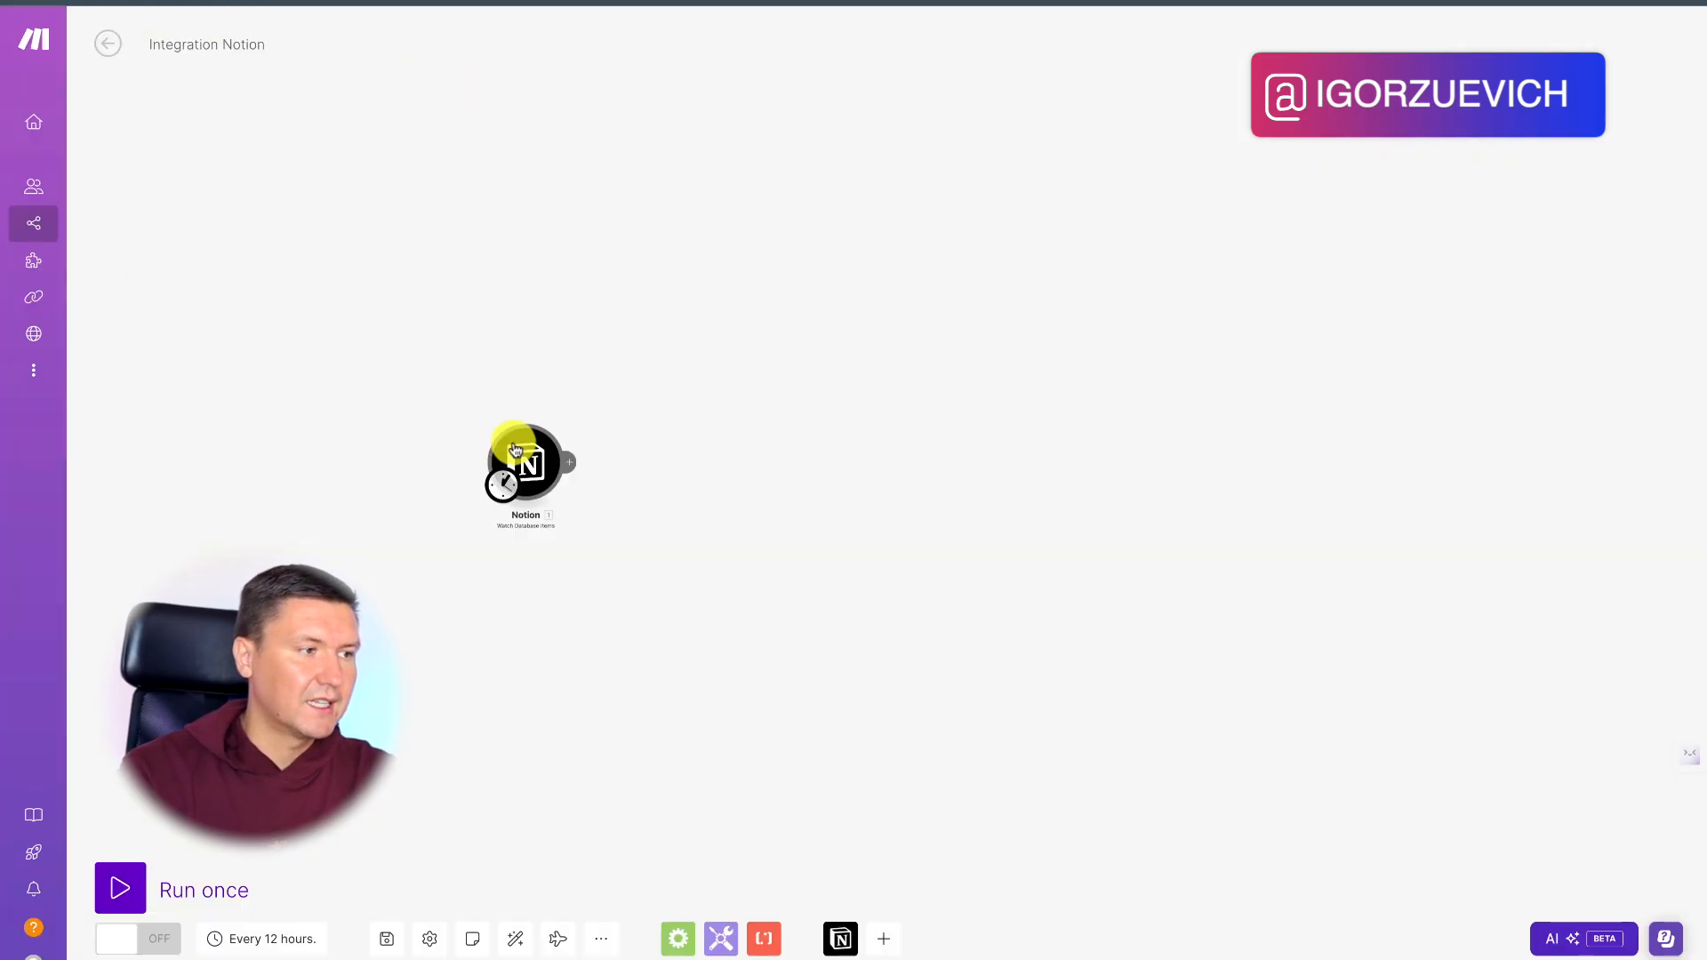
{"action": "left_click", "coordinate": [500, 484]}
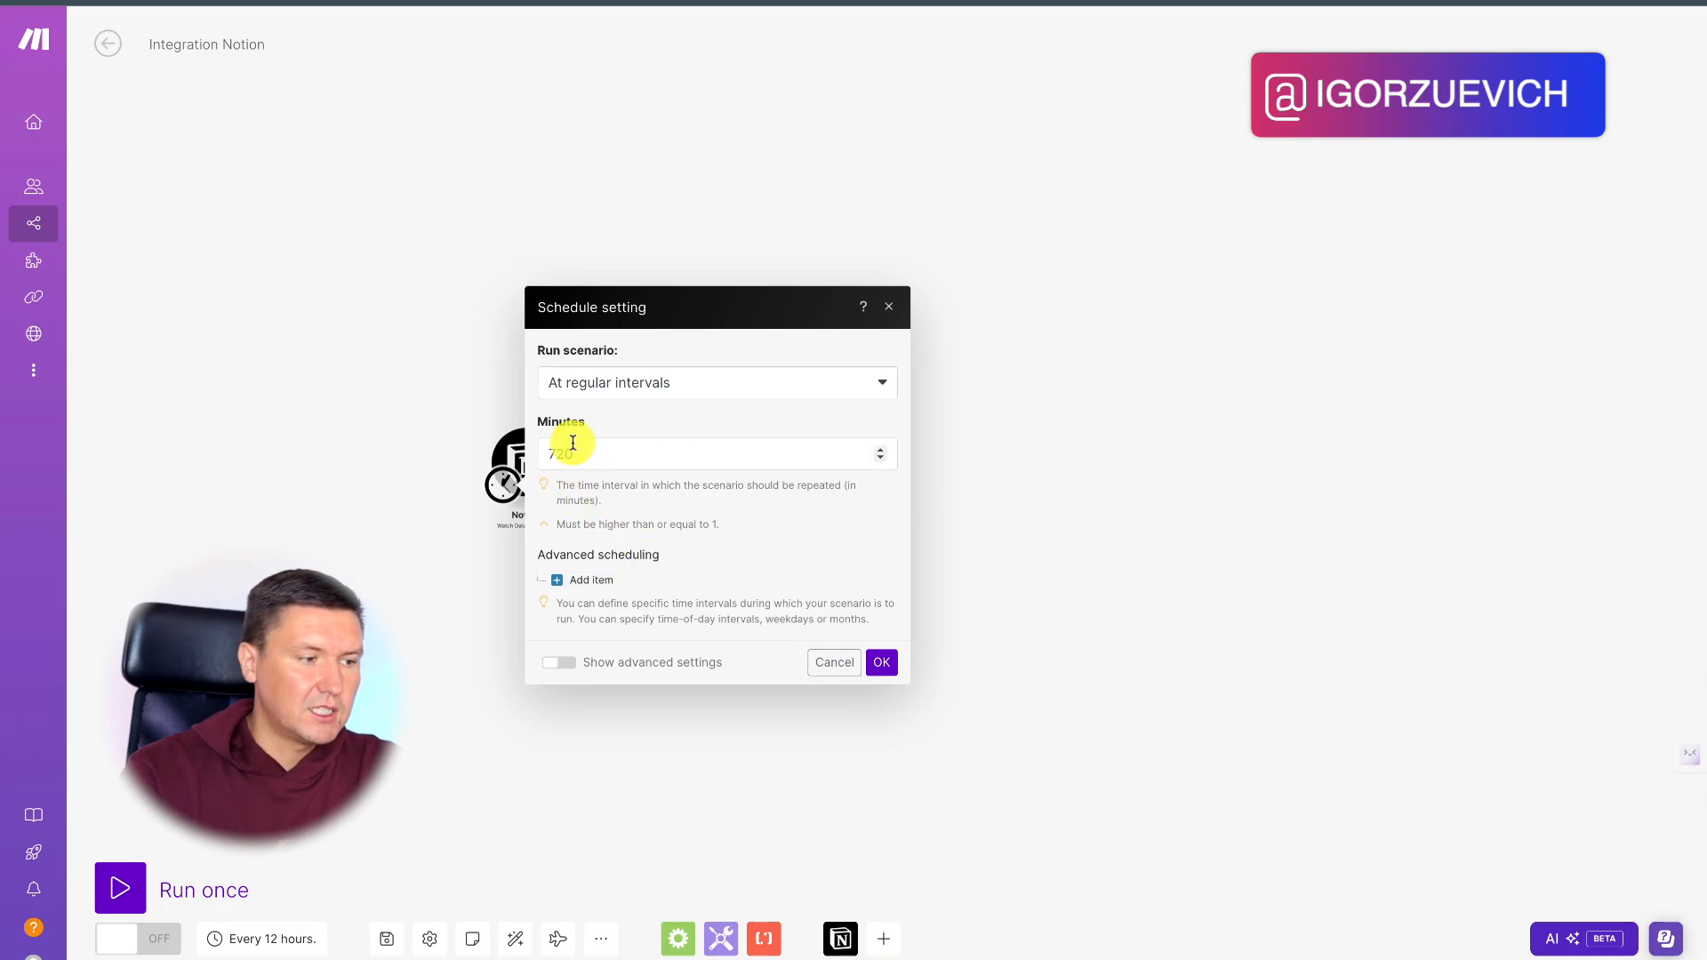
{"action": "left_click", "coordinate": [1051, 387]}
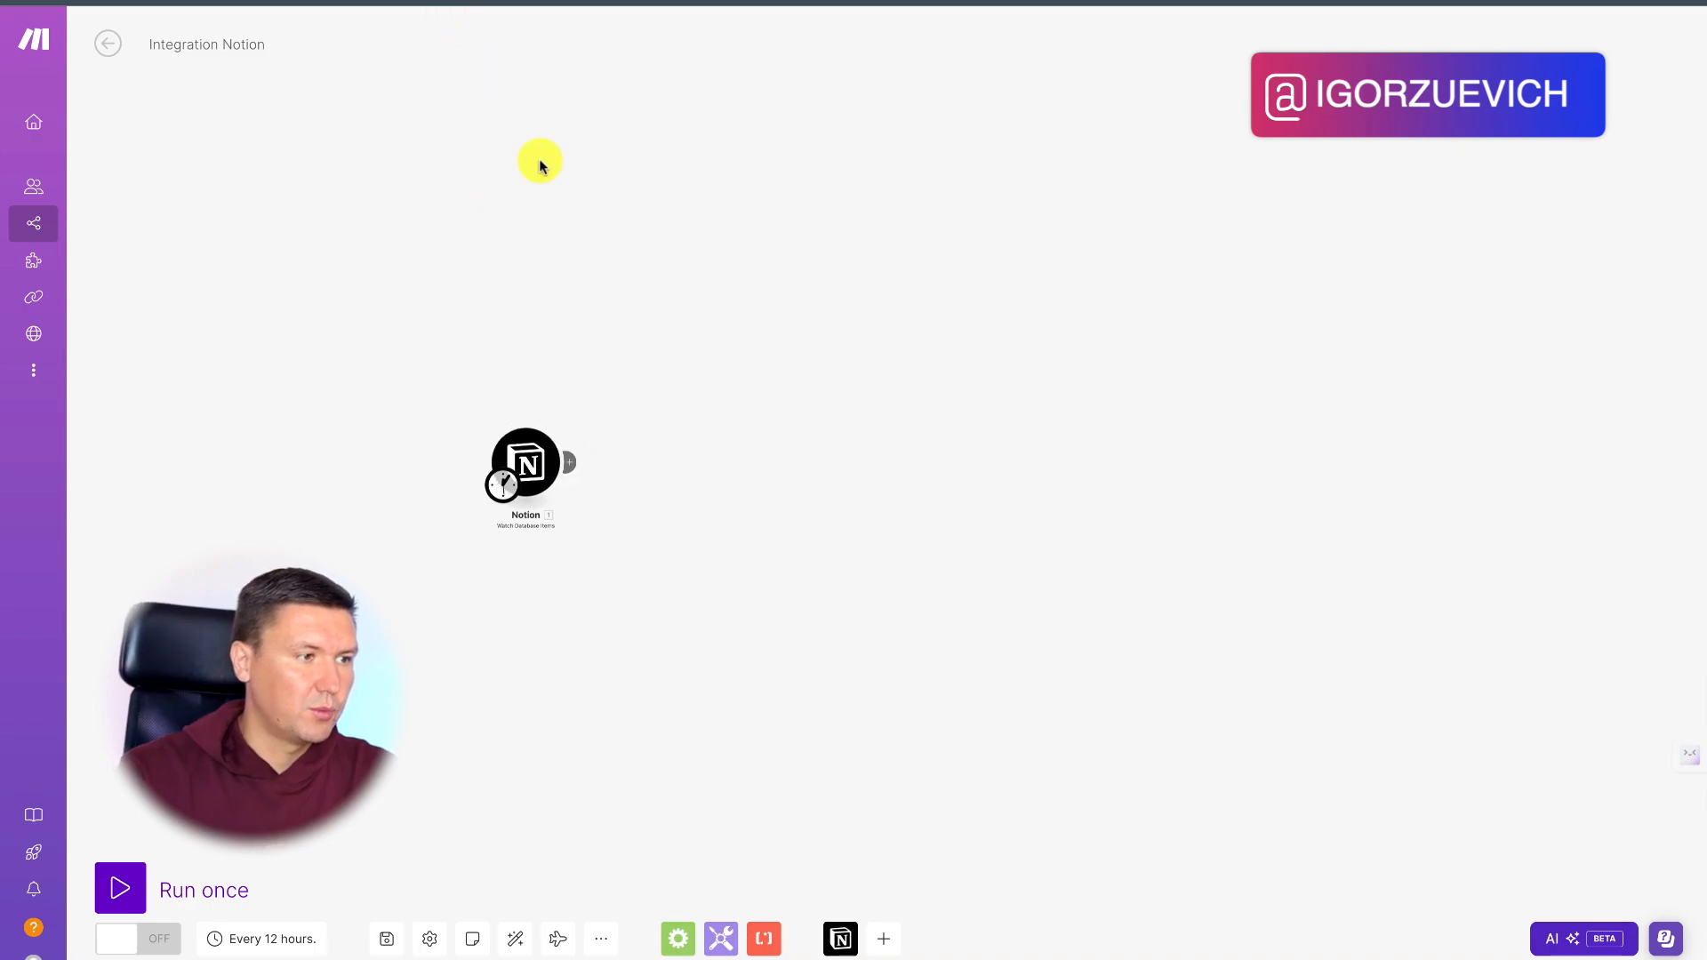
Step: Add Perplexity AI's Create a Chat Completion module after the Notion trigger
{"action": "left_click", "coordinate": [567, 461]}
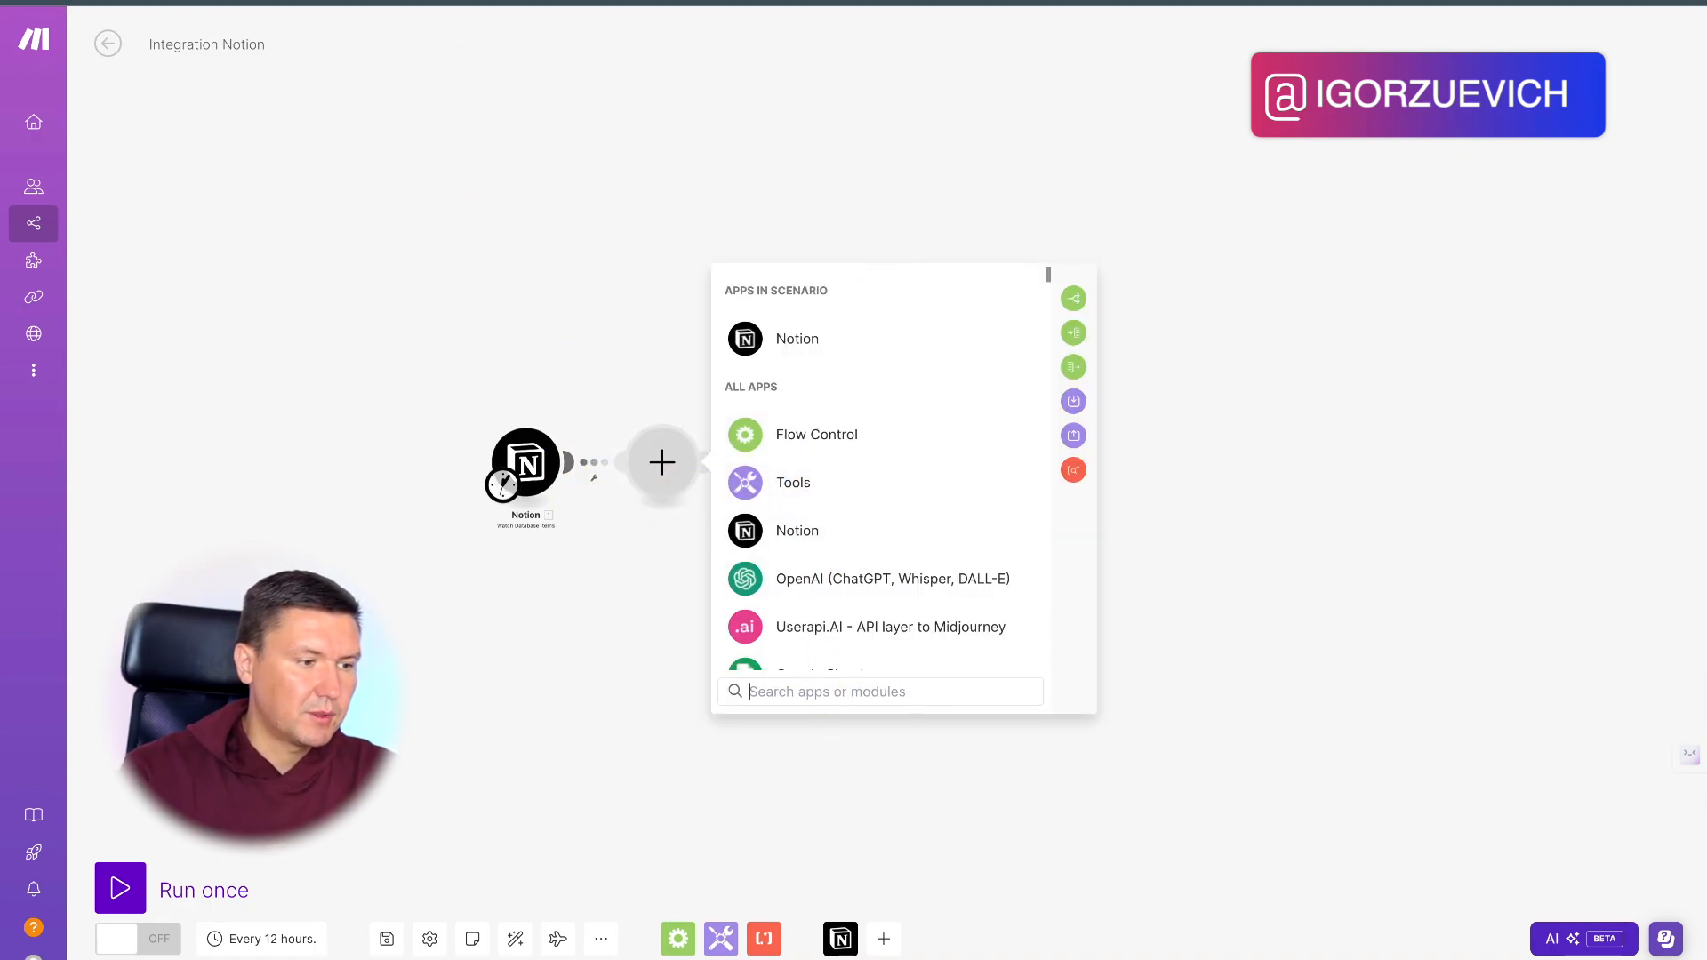
{"action": "type", "text": "зк"}
{"action": "key", "text": "BackSpace"}
{"action": "key", "text": "BackSpace"}
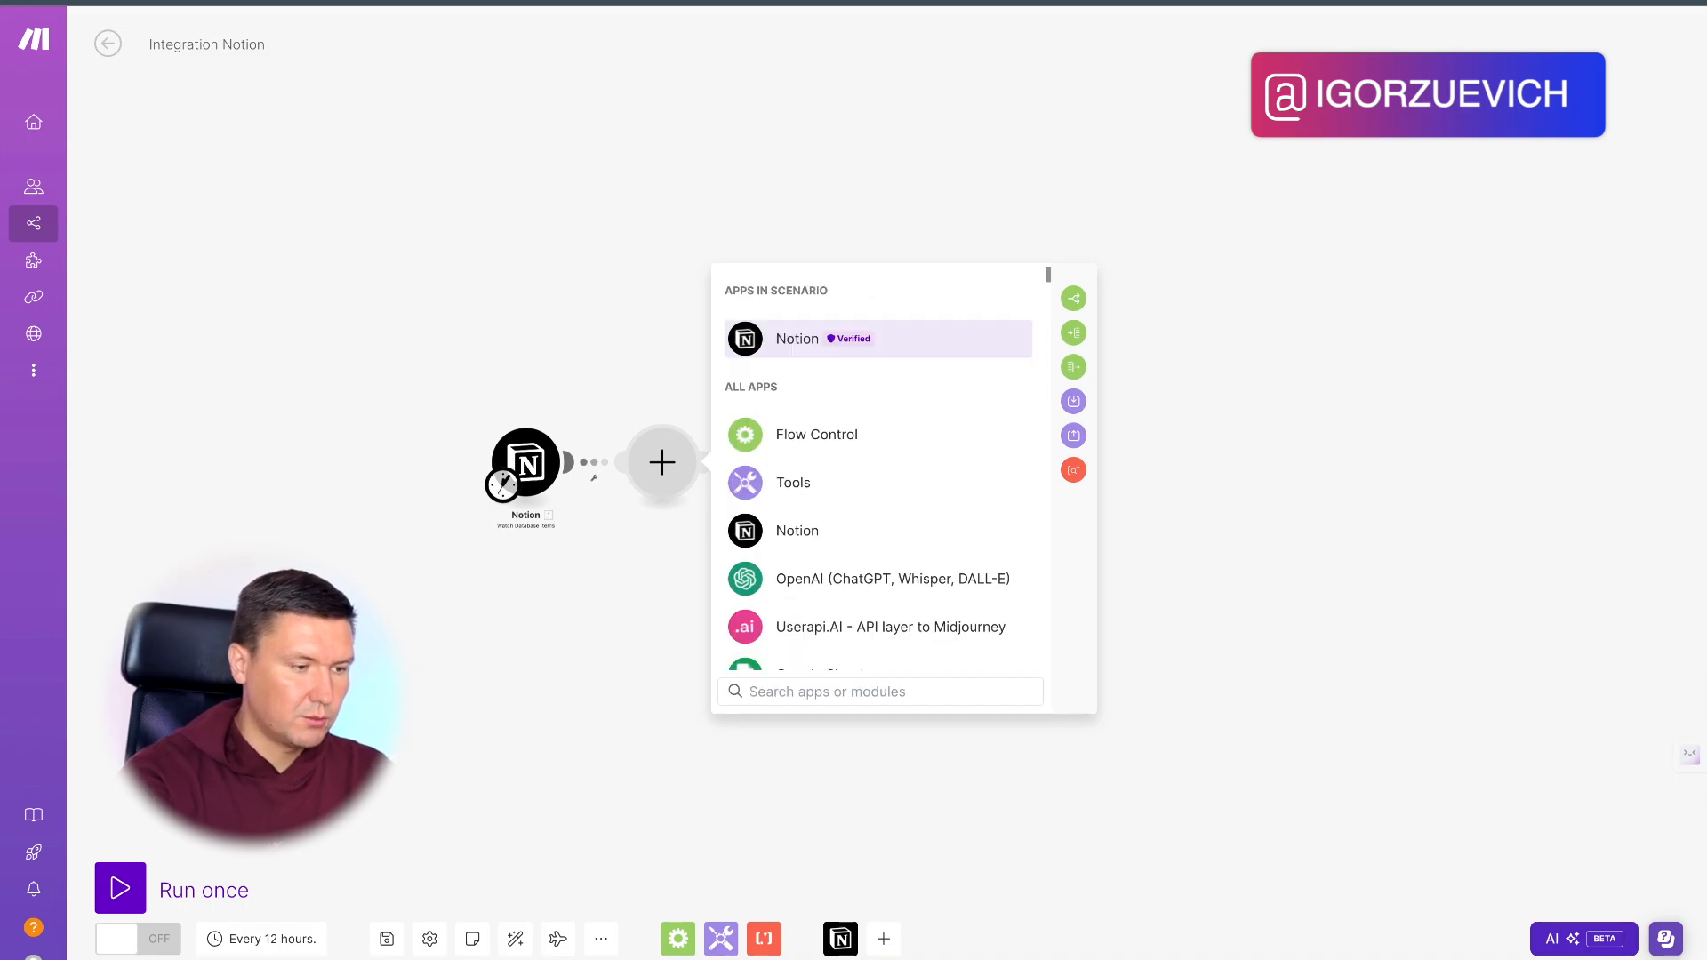
{"action": "type", "text": "per"}
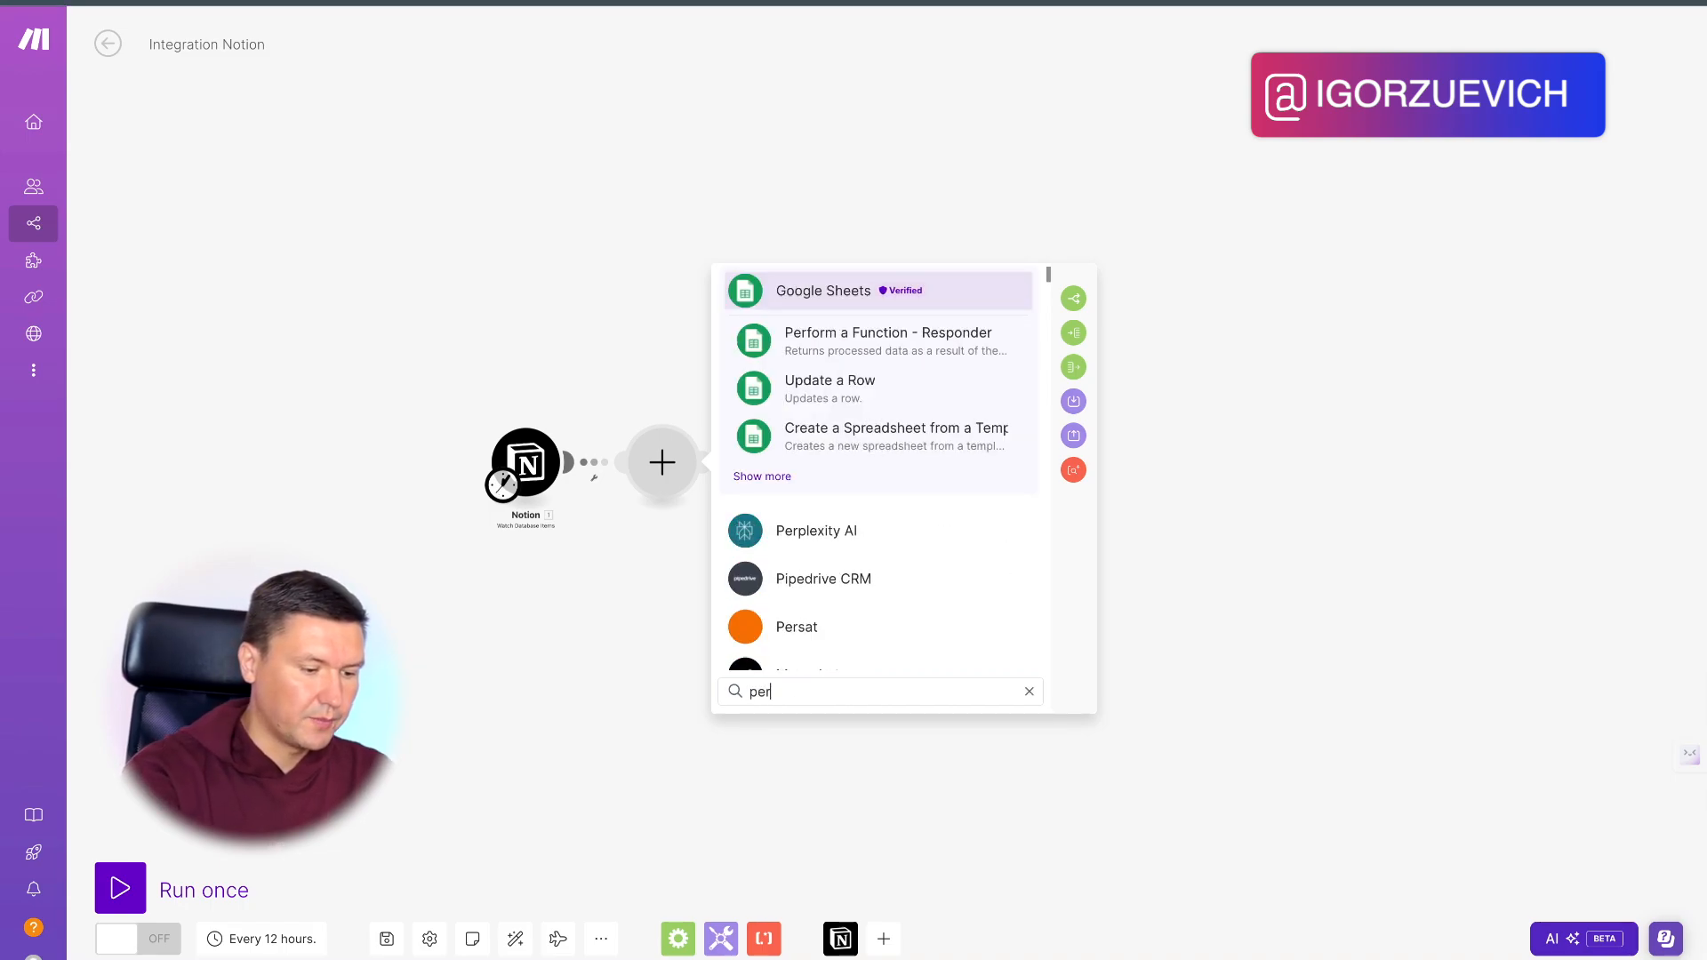
{"action": "left_click", "coordinate": [890, 532]}
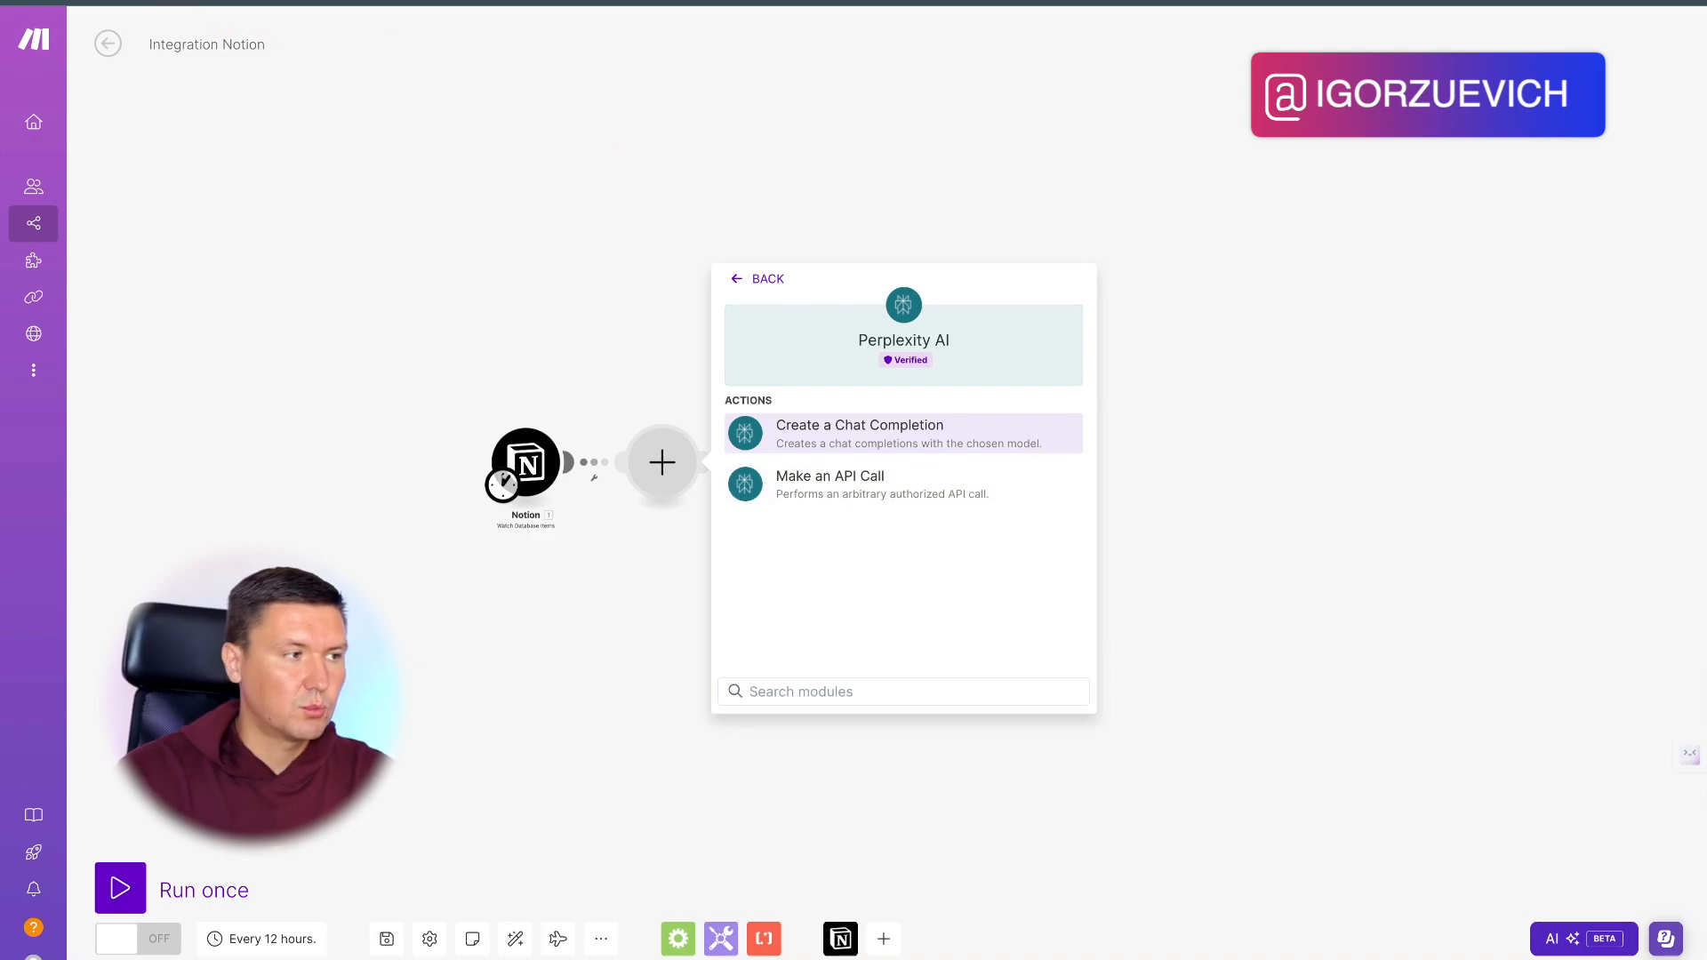
{"action": "left_click", "coordinate": [881, 434]}
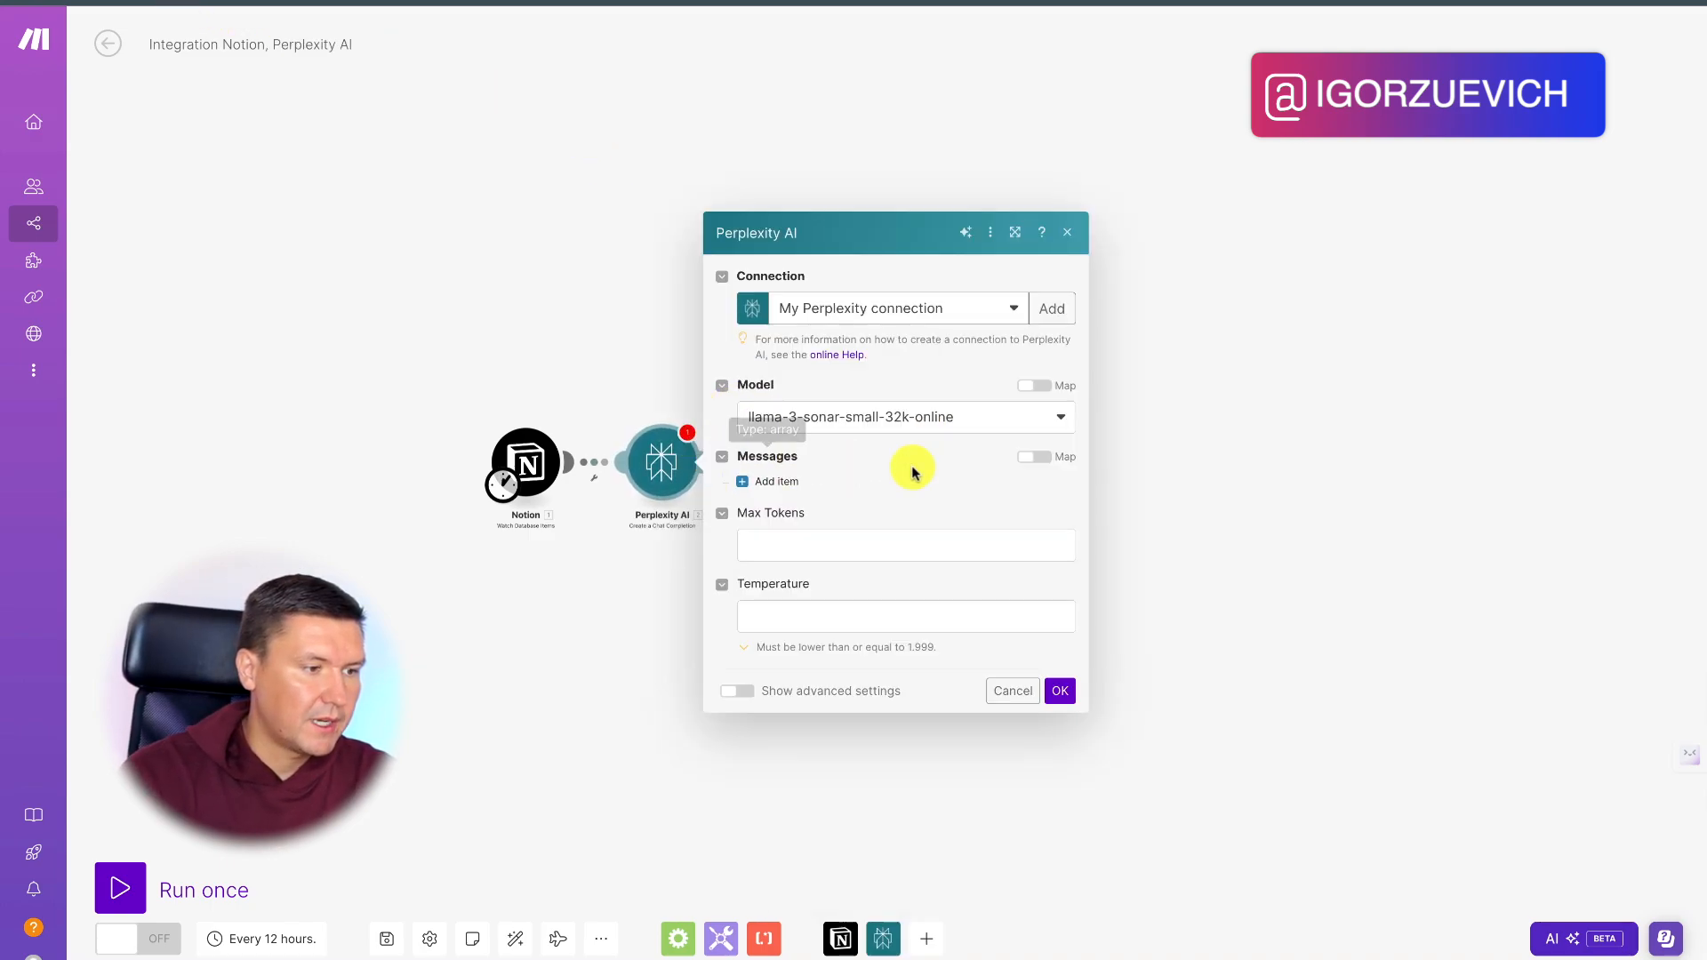
Step: View the API settings in Perplexity and the API key form for a new Perplexity connection in Make, without creating one
{"action": "left_click", "coordinate": [958, 310]}
{"action": "left_click", "coordinate": [942, 311]}
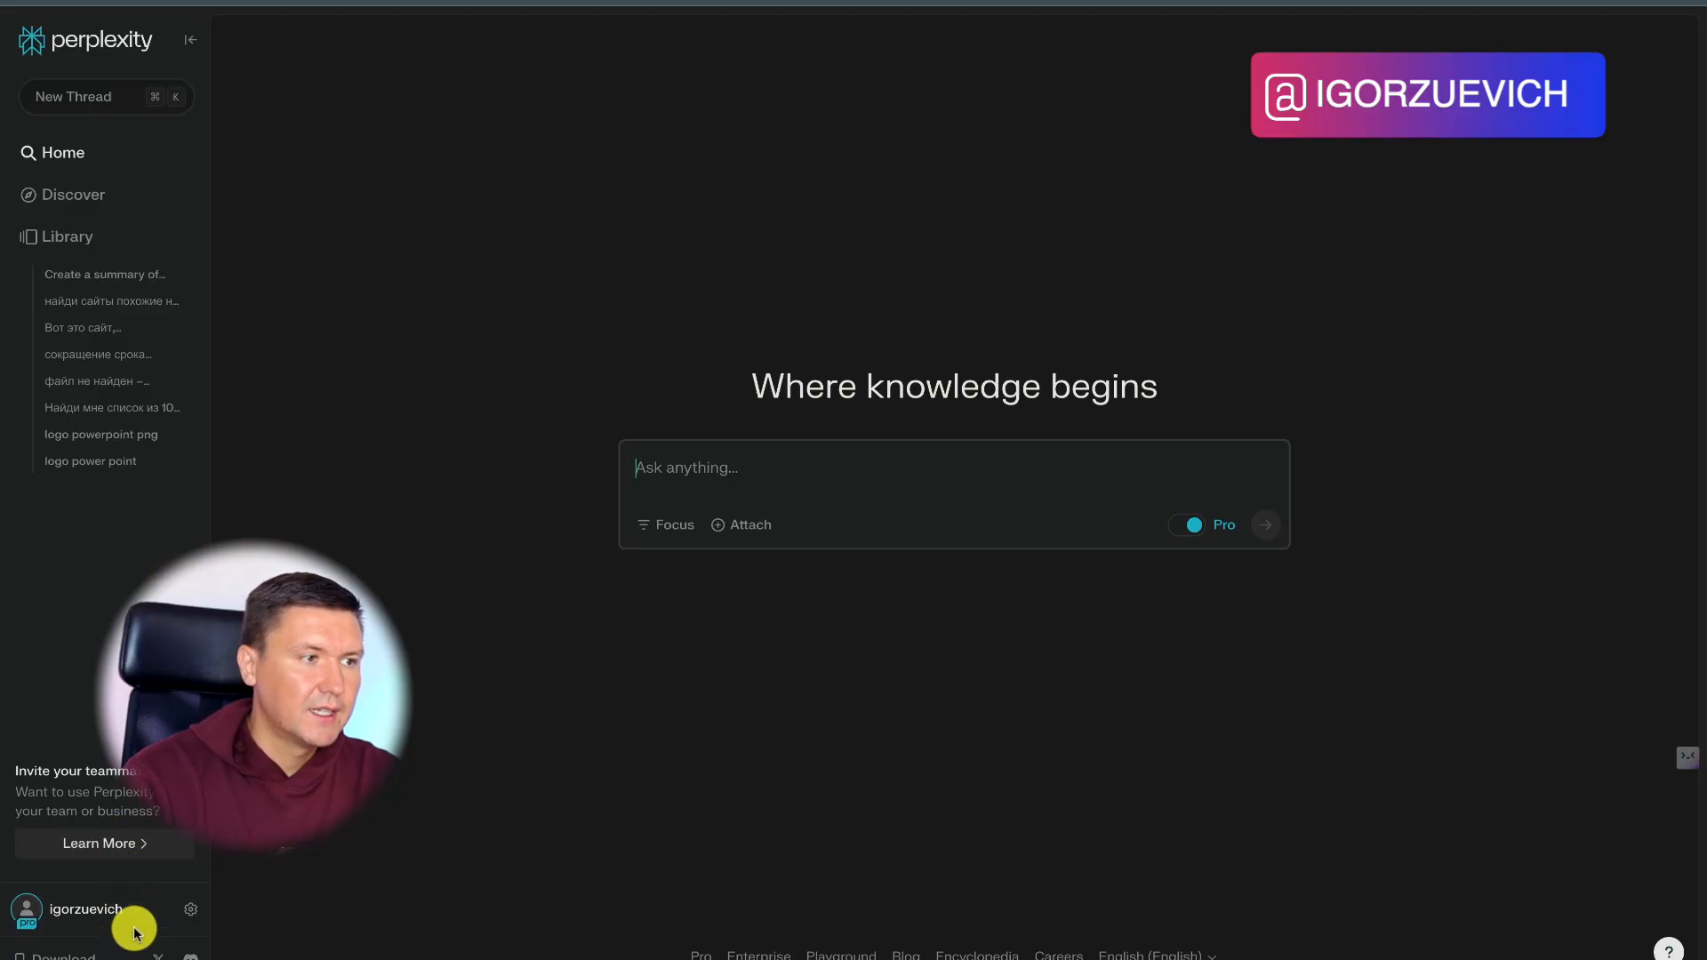
{"action": "left_click", "coordinate": [187, 914]}
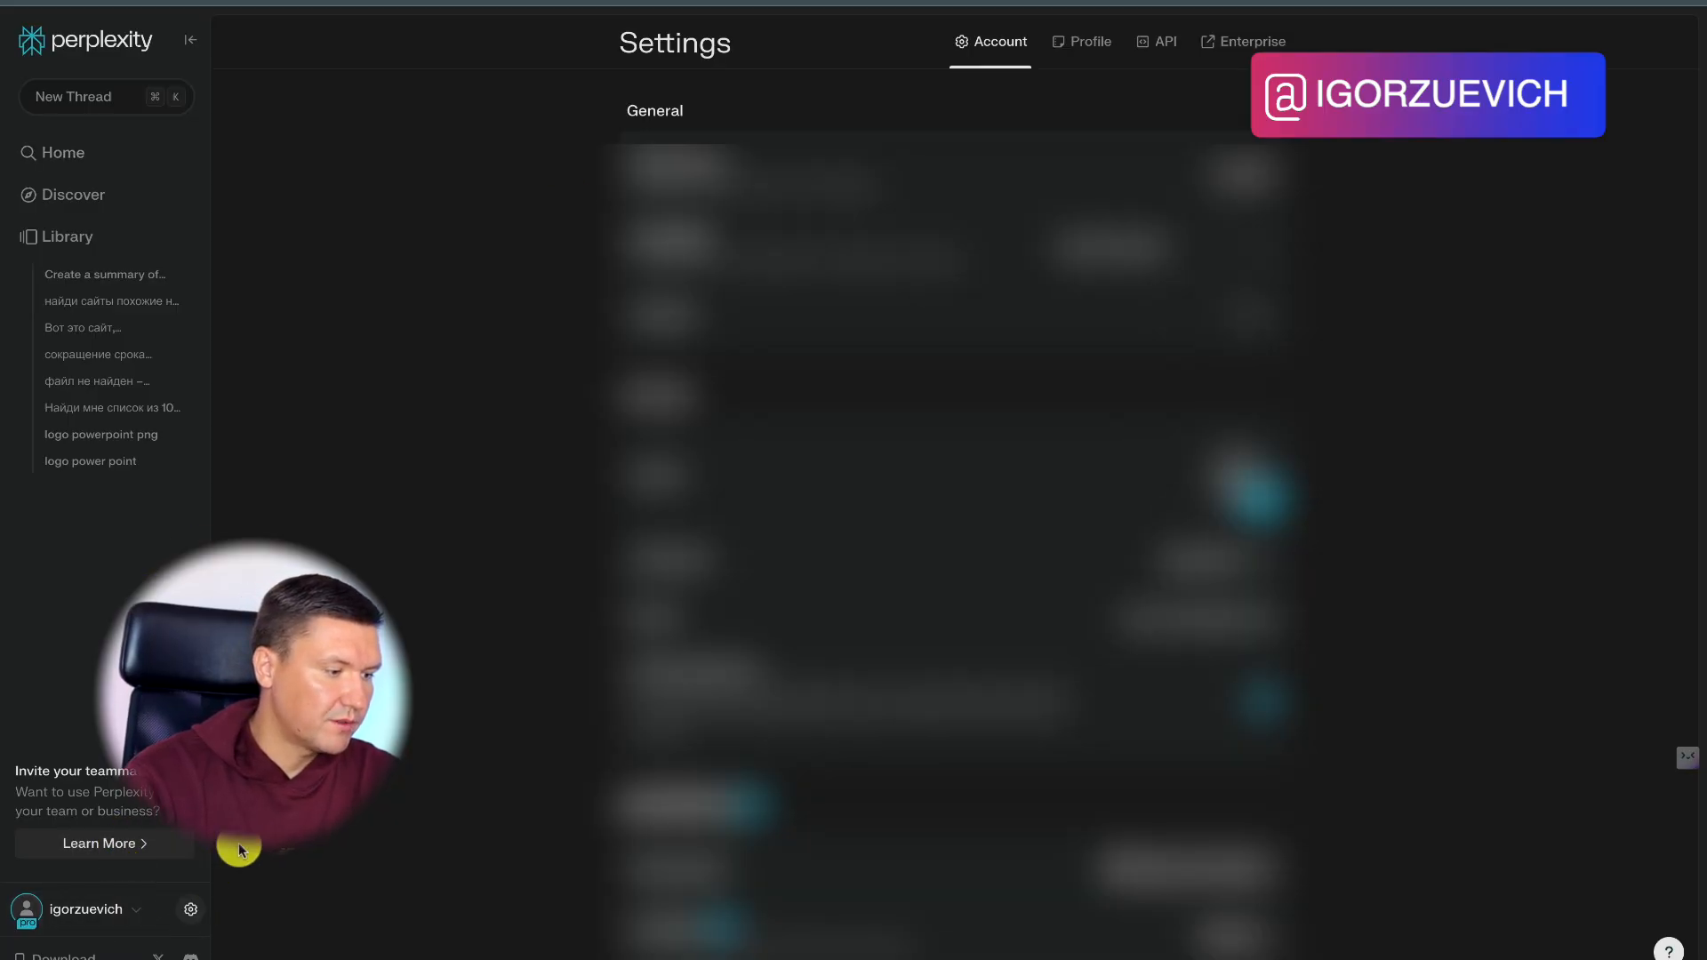
{"action": "left_click", "coordinate": [1154, 44]}
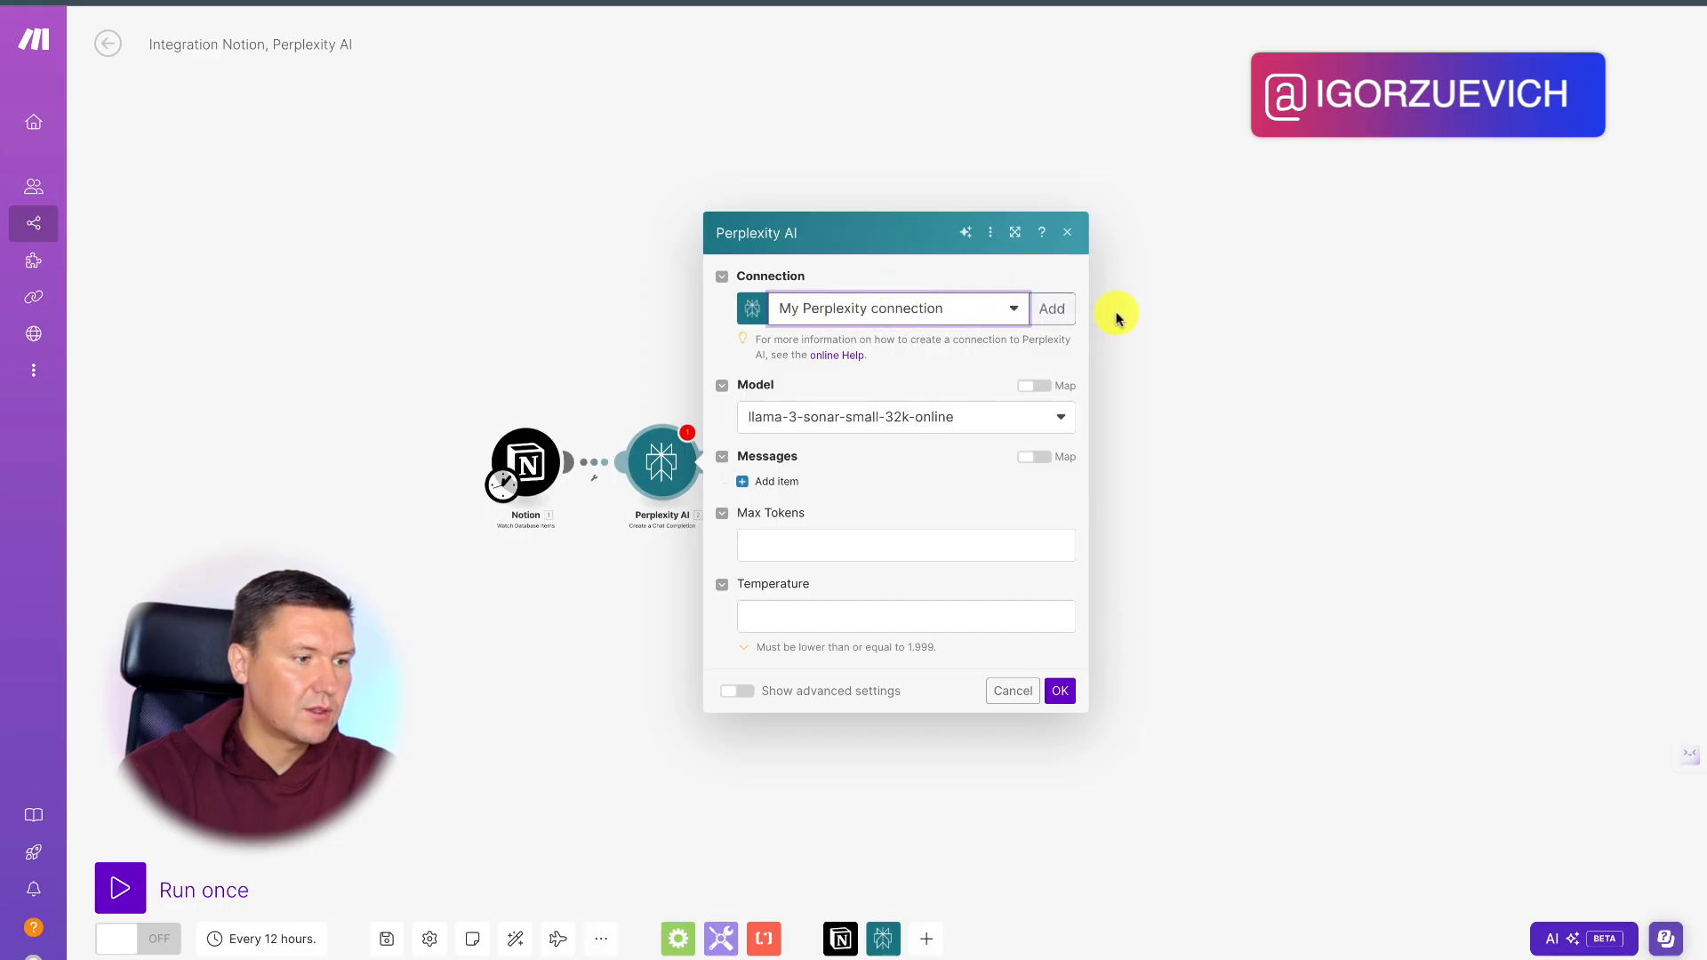
{"action": "left_click", "coordinate": [1054, 311]}
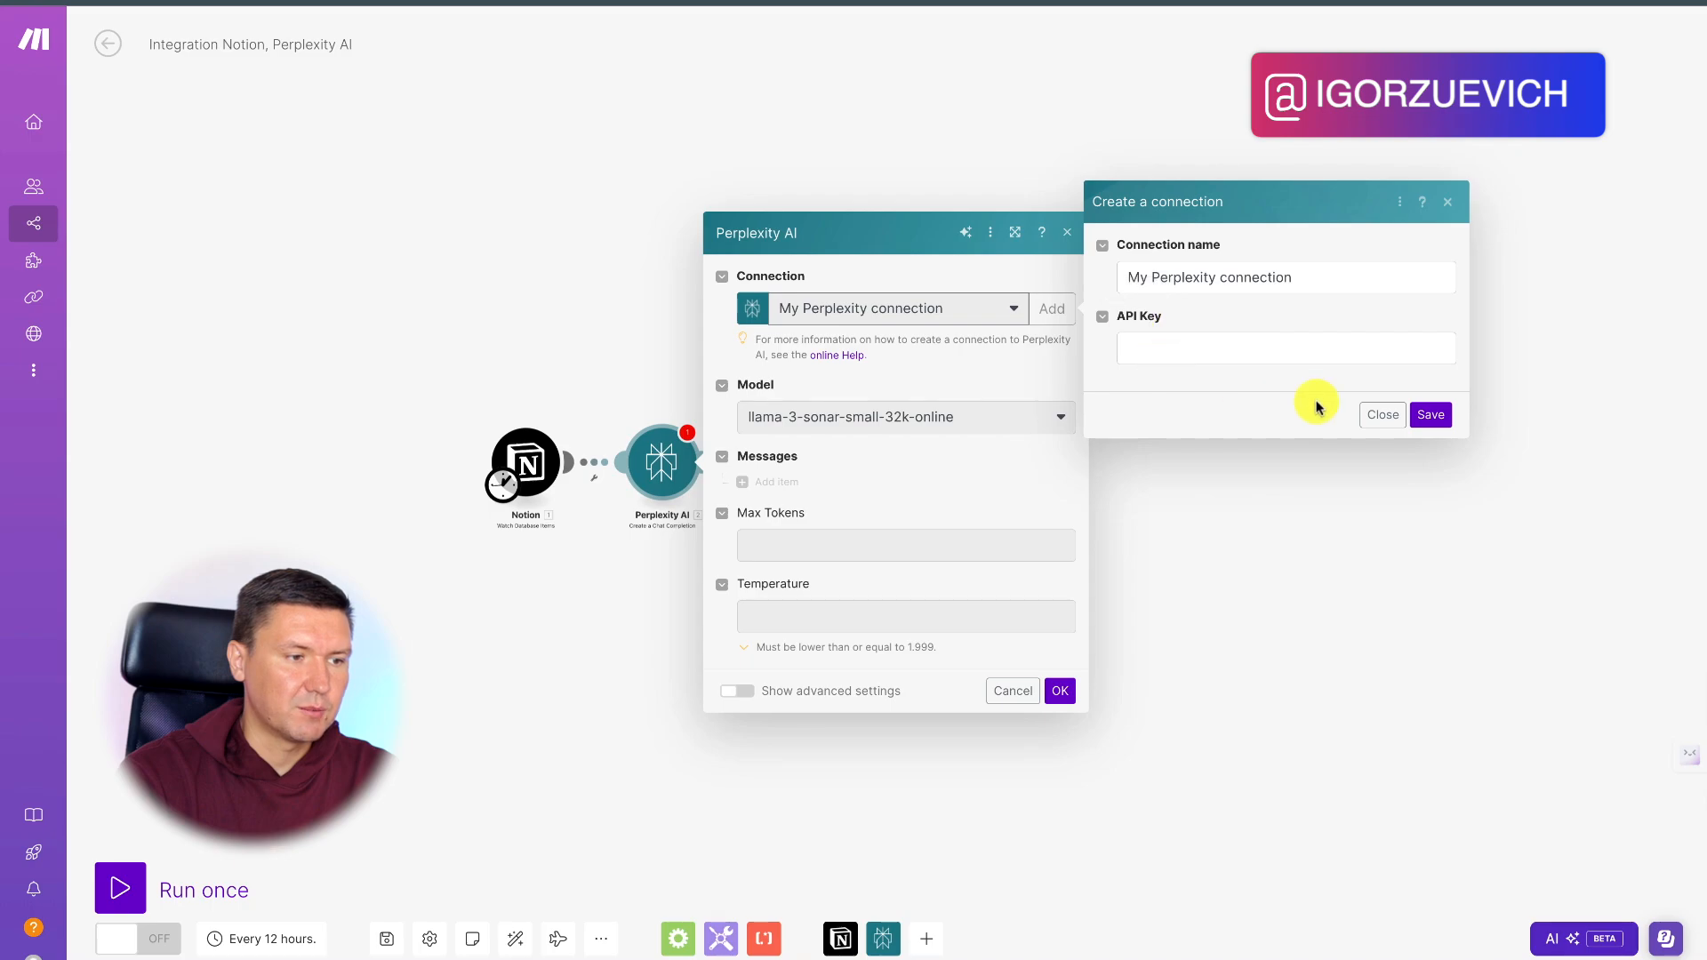
{"action": "left_click", "coordinate": [1381, 415]}
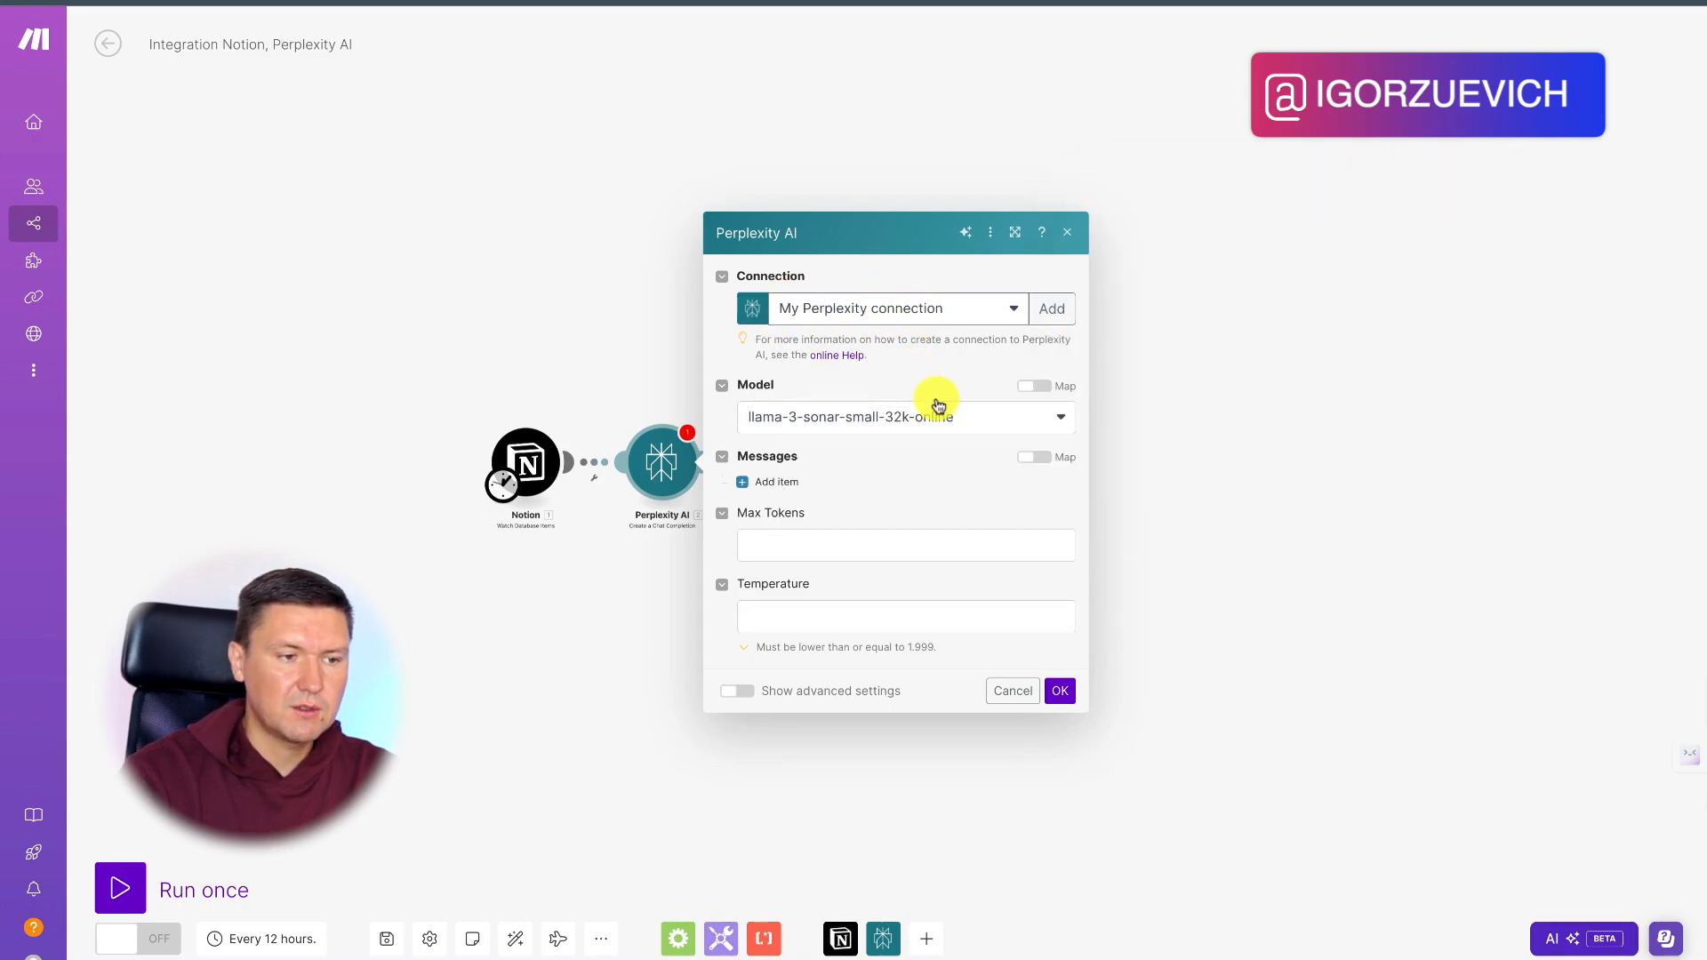
Step: Set the Perplexity AI module's model to mixtral-8x7b-instruct and add a first message item
{"action": "left_click", "coordinate": [976, 421]}
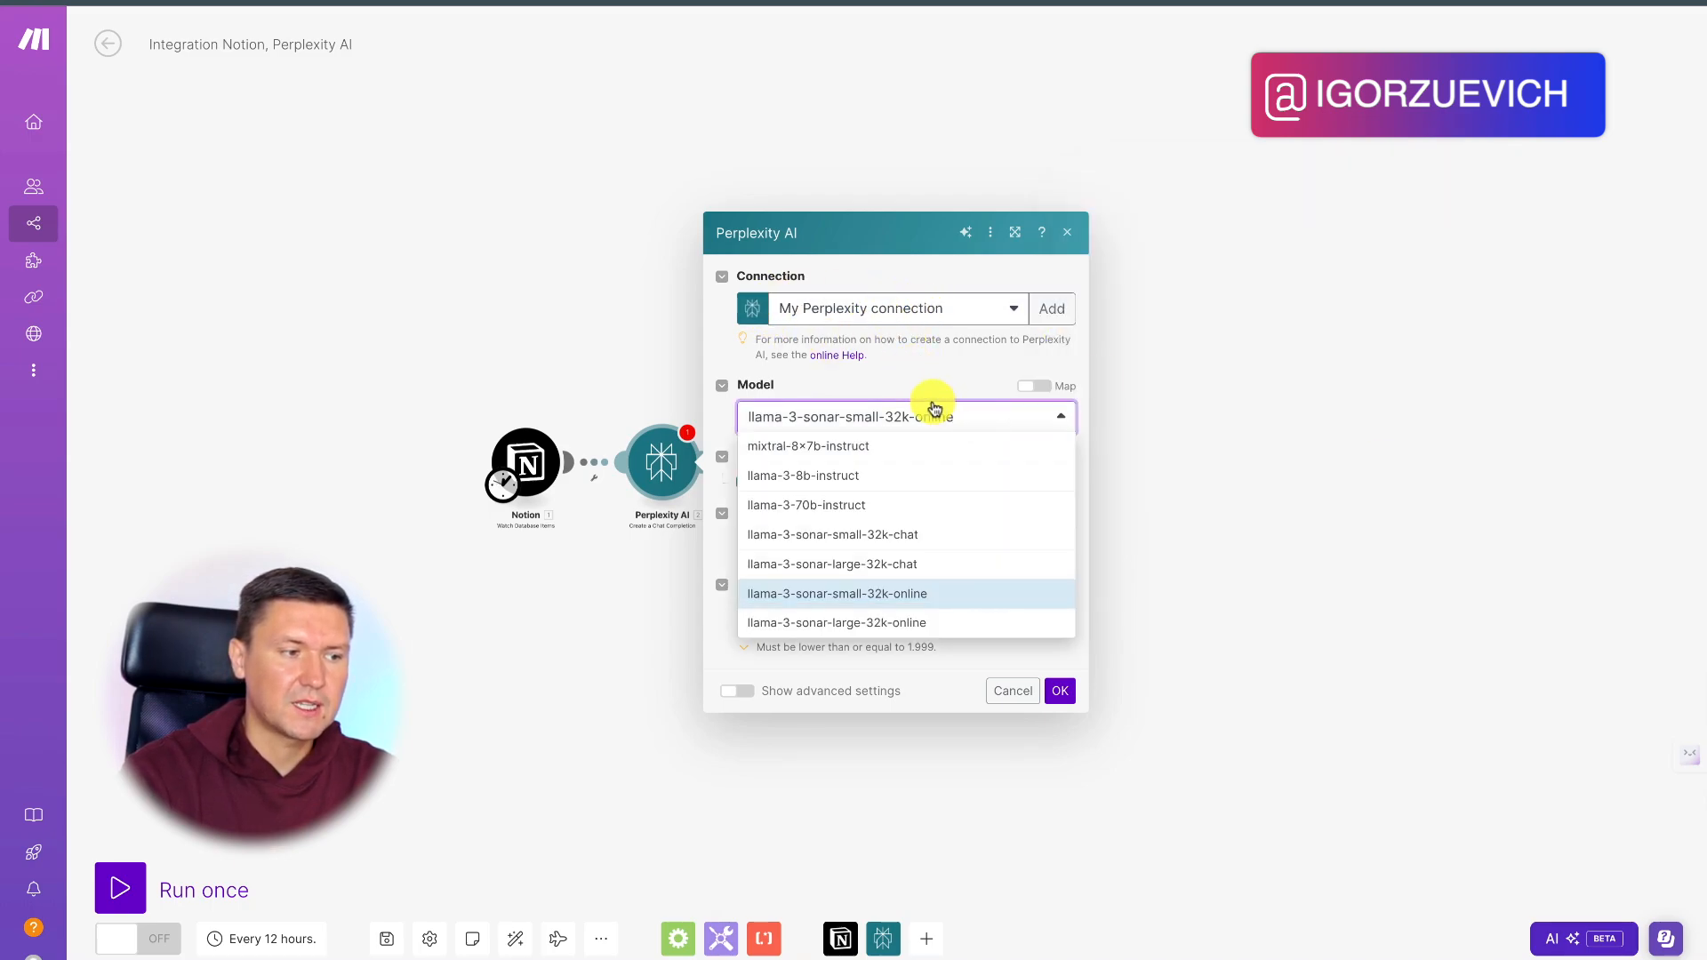
{"action": "left_click", "coordinate": [783, 453]}
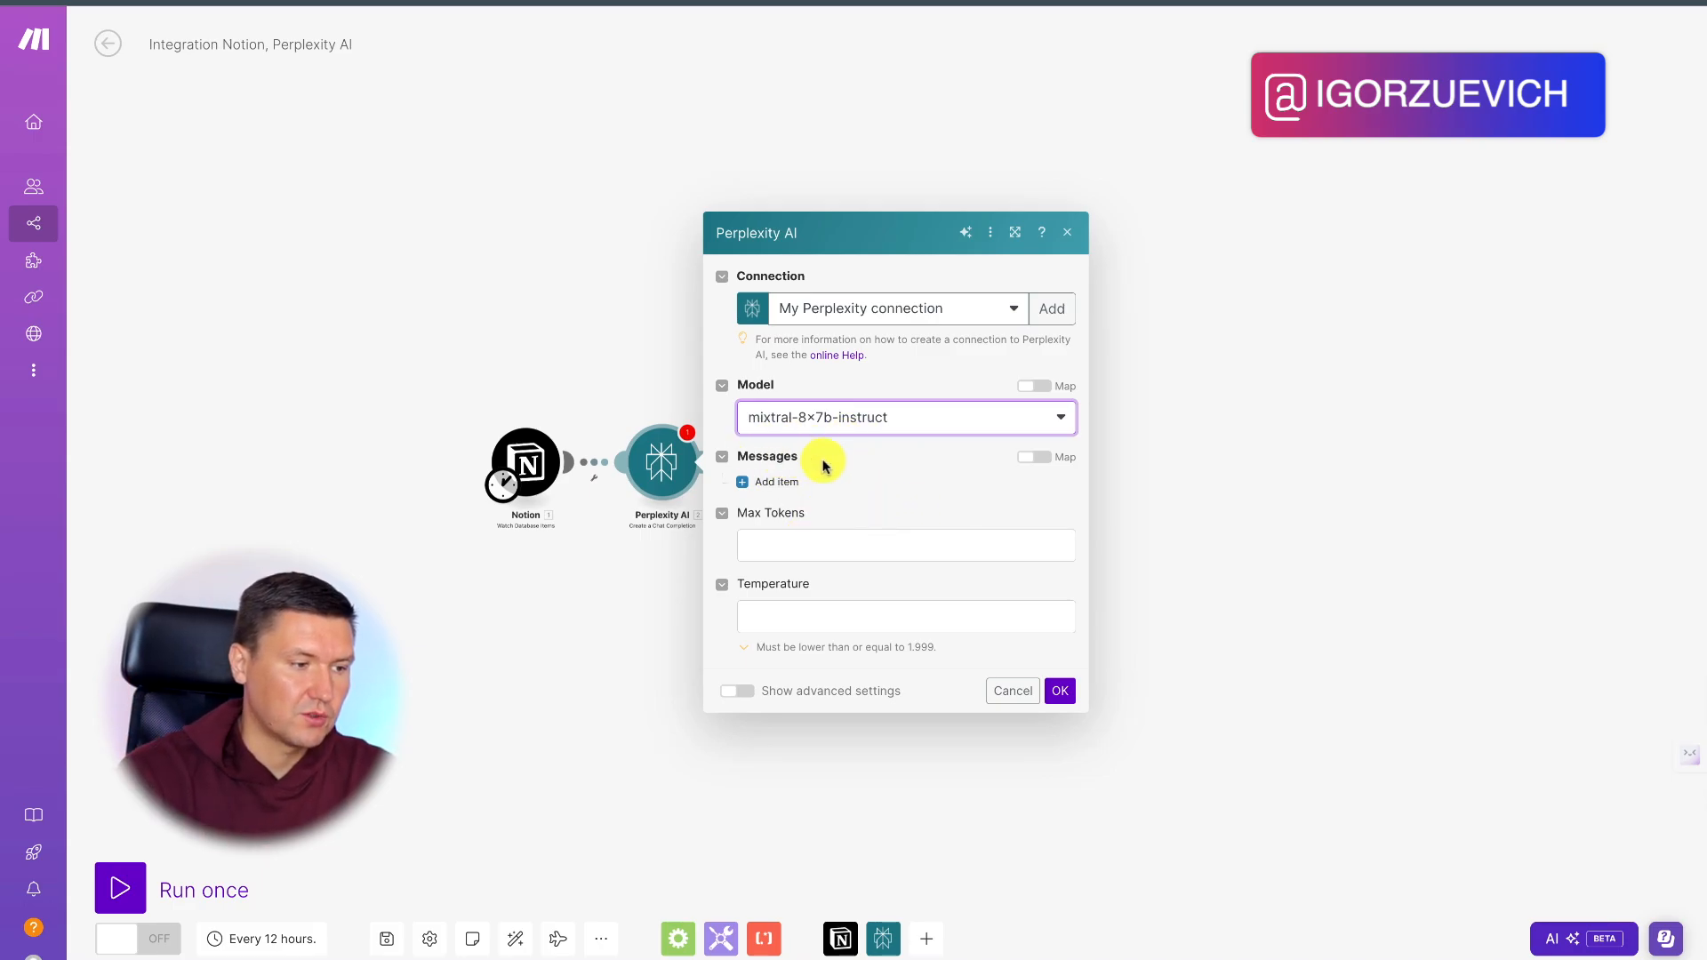
{"action": "left_click", "coordinate": [808, 549]}
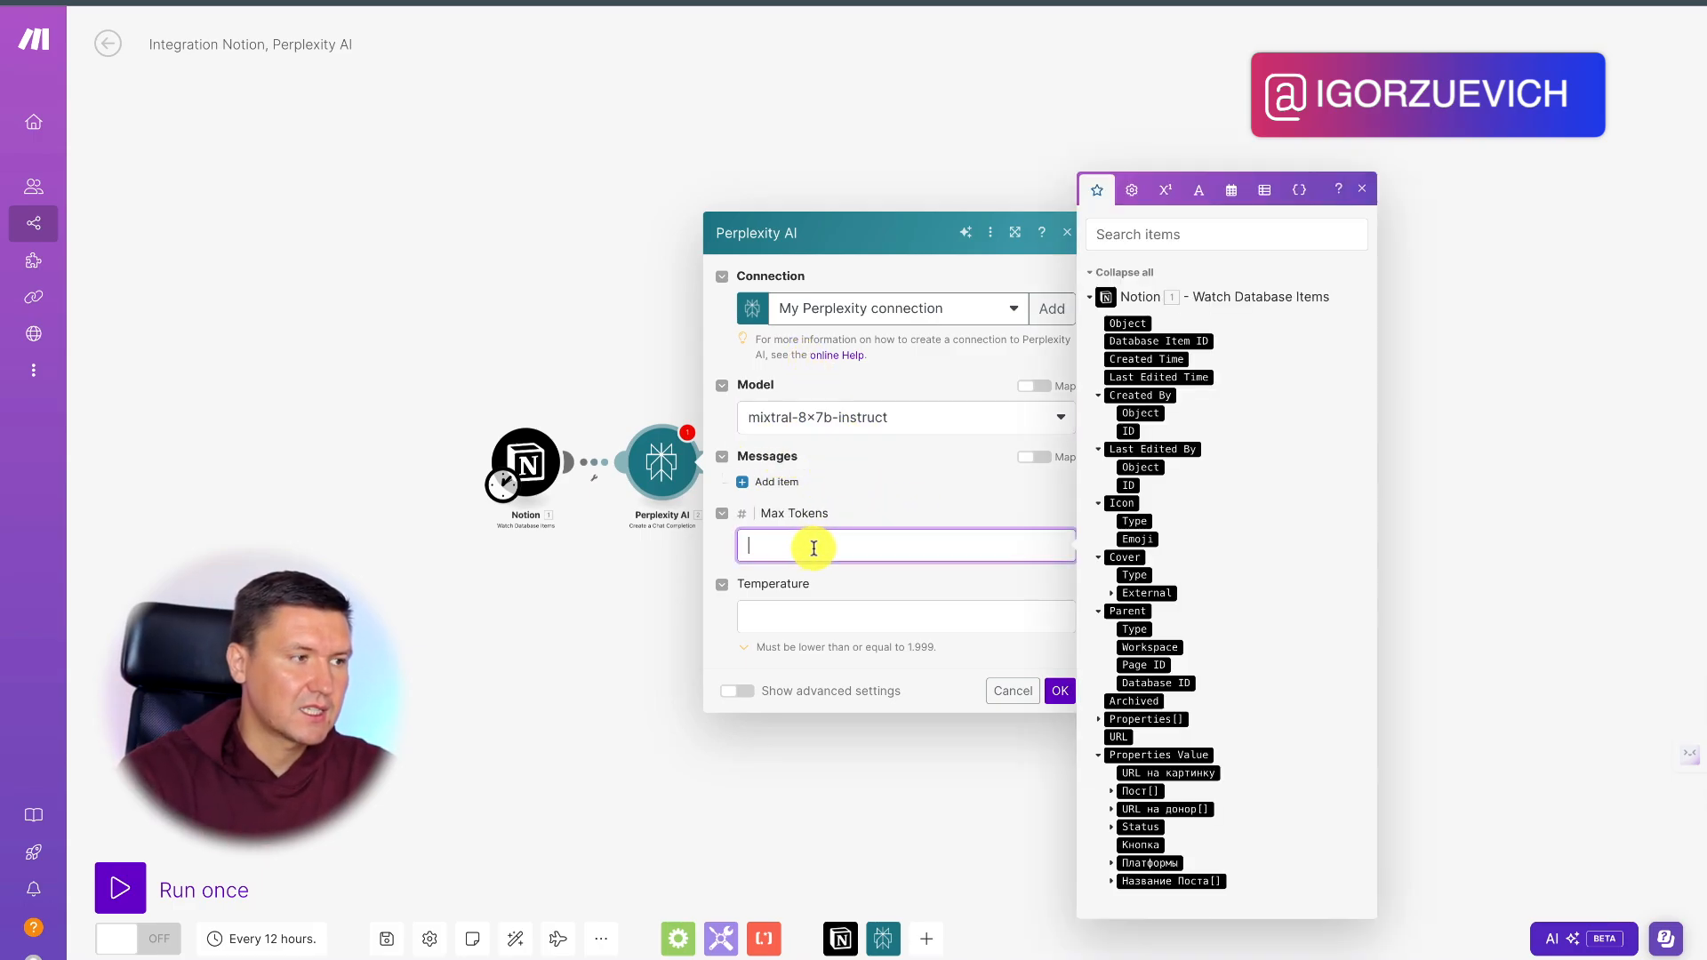
{"action": "left_click", "coordinate": [849, 587]}
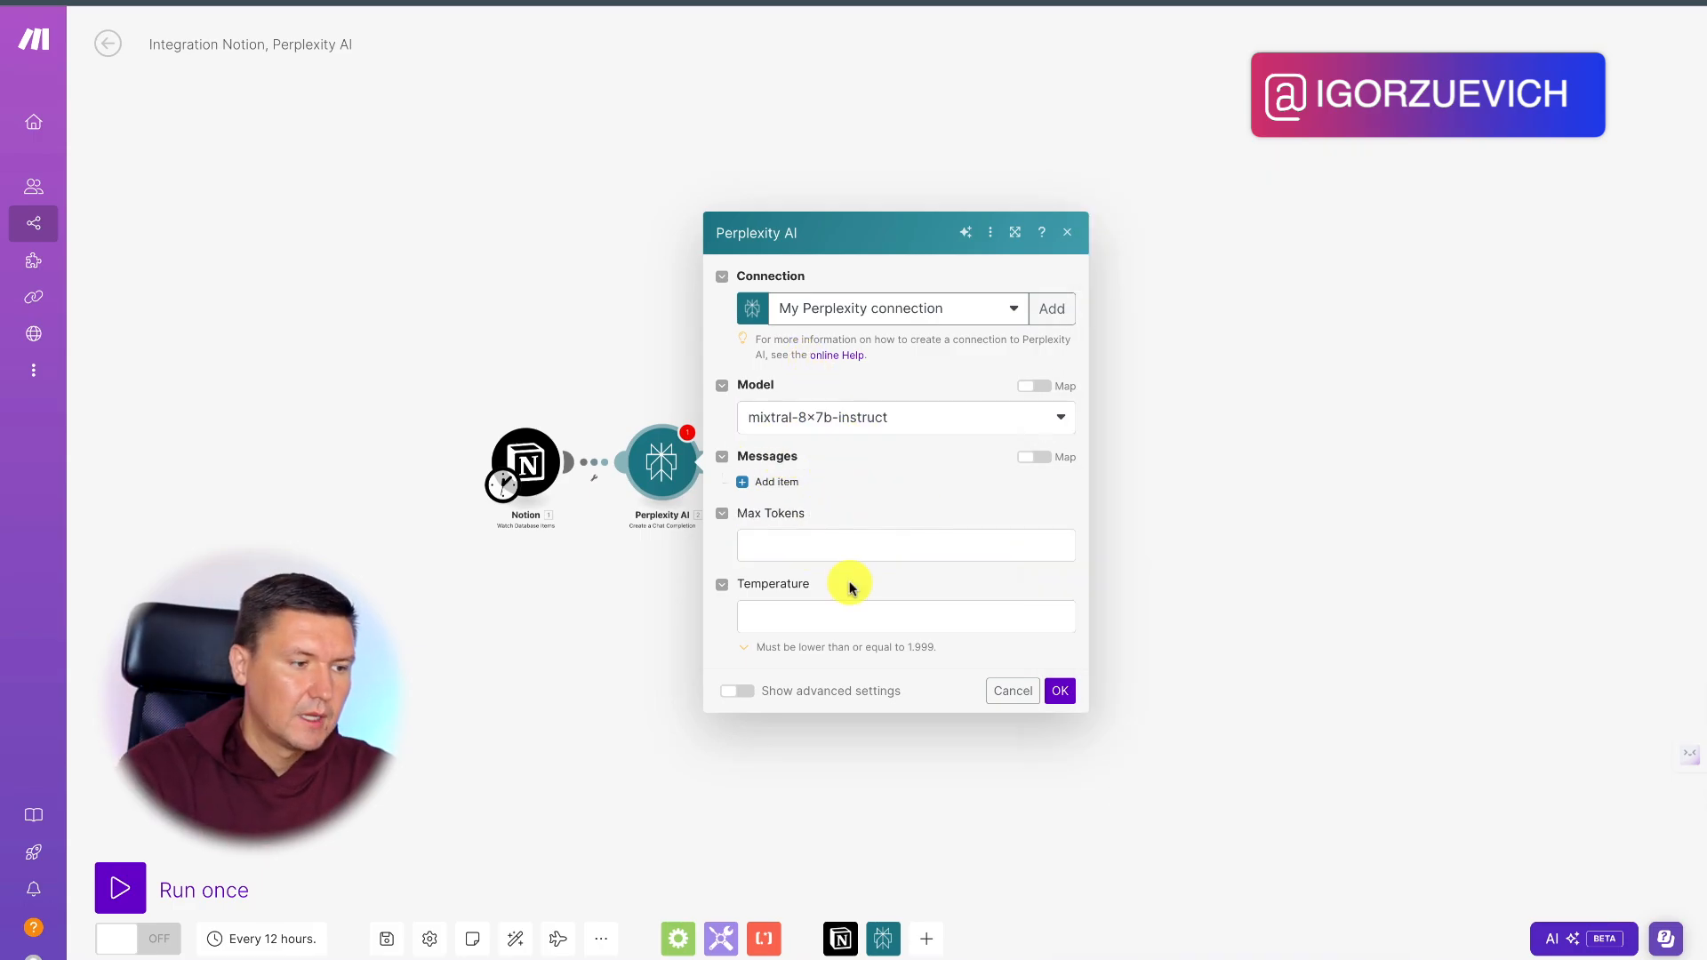
{"action": "left_click", "coordinate": [747, 482]}
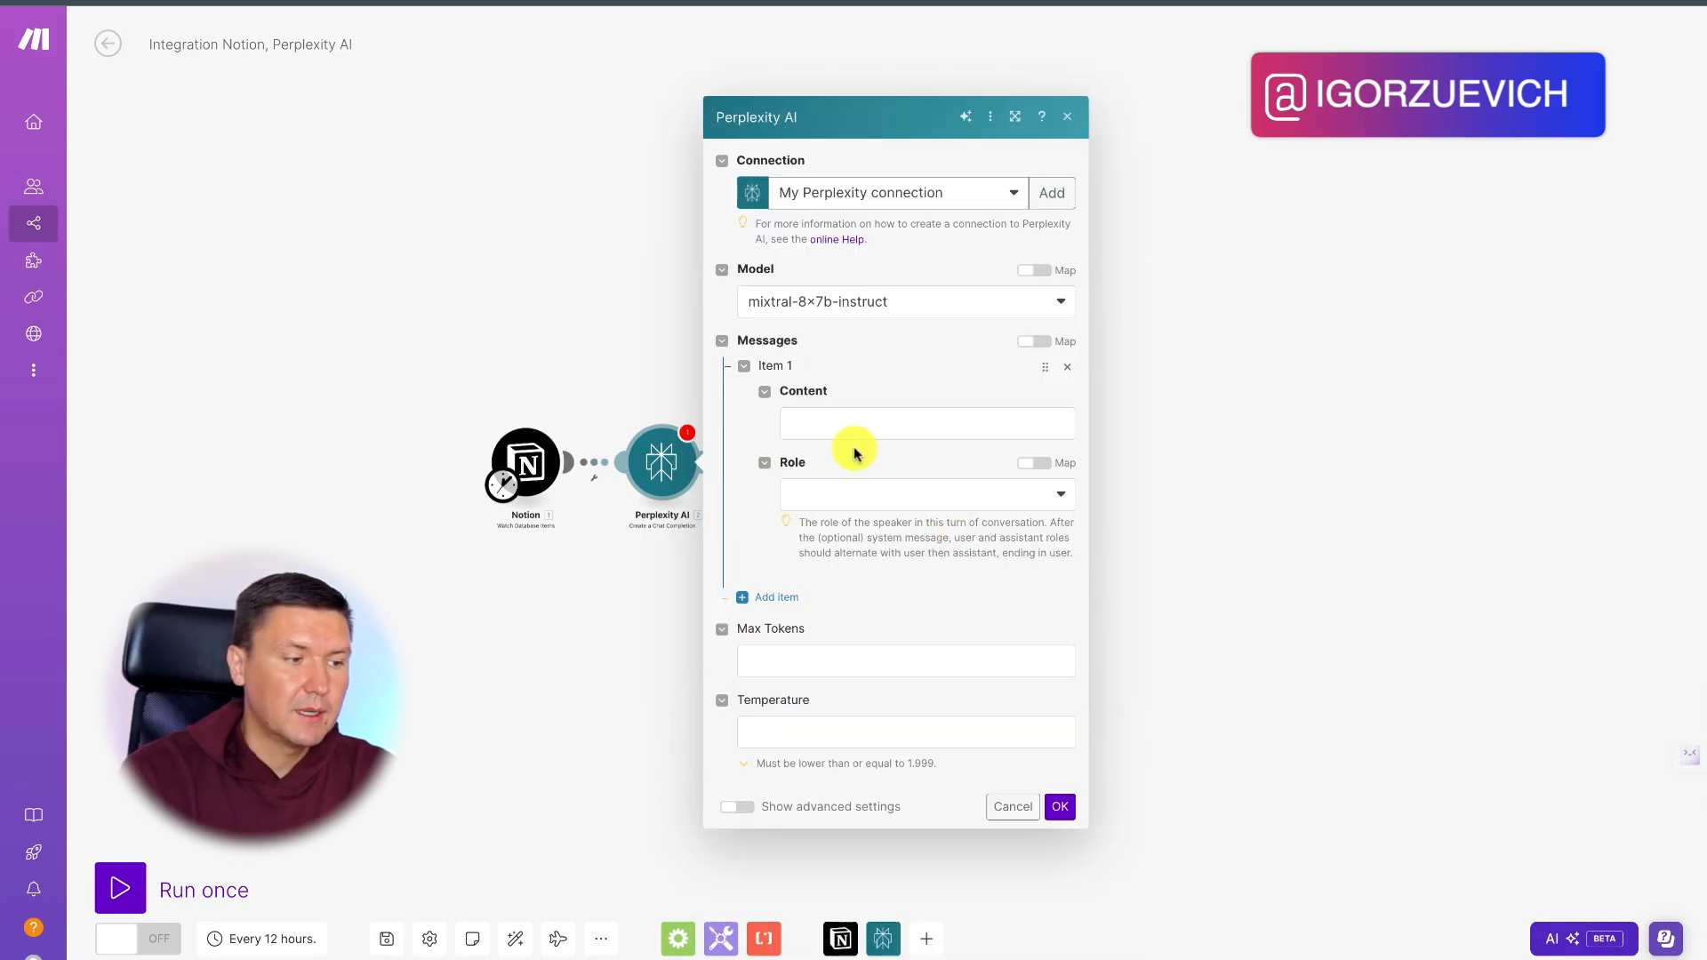
Step: Set the first message item's role to User and open its content for editing
{"action": "left_click", "coordinate": [930, 492]}
{"action": "left_click", "coordinate": [849, 525]}
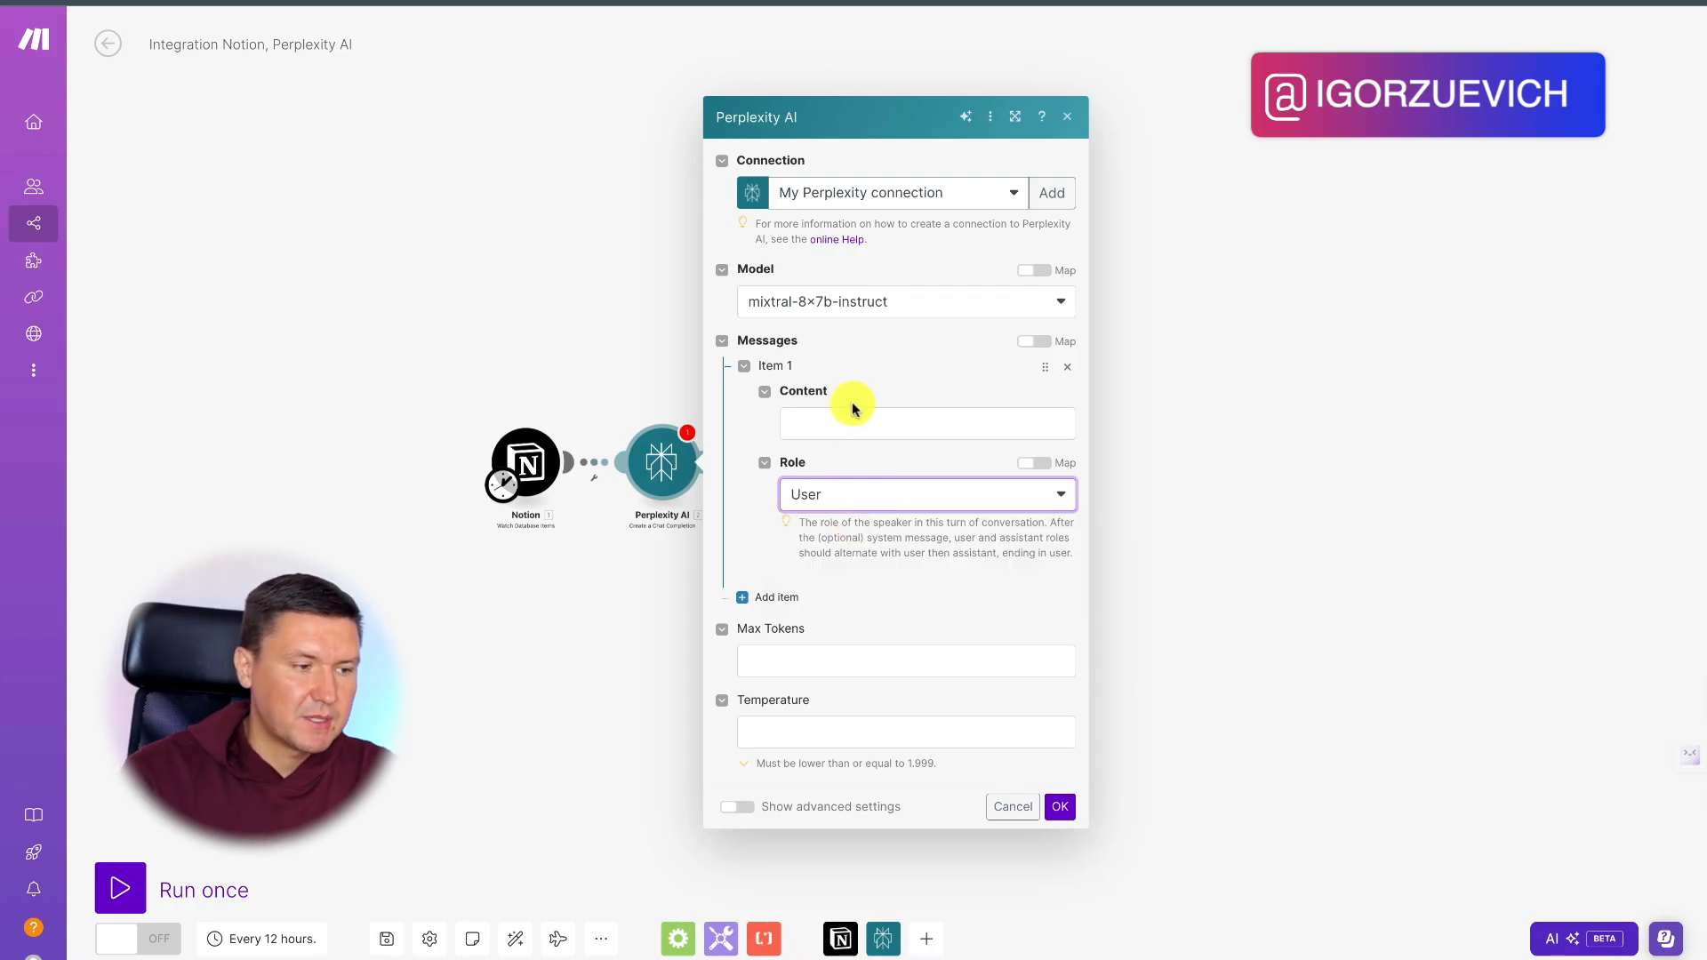
{"action": "left_click", "coordinate": [832, 424]}
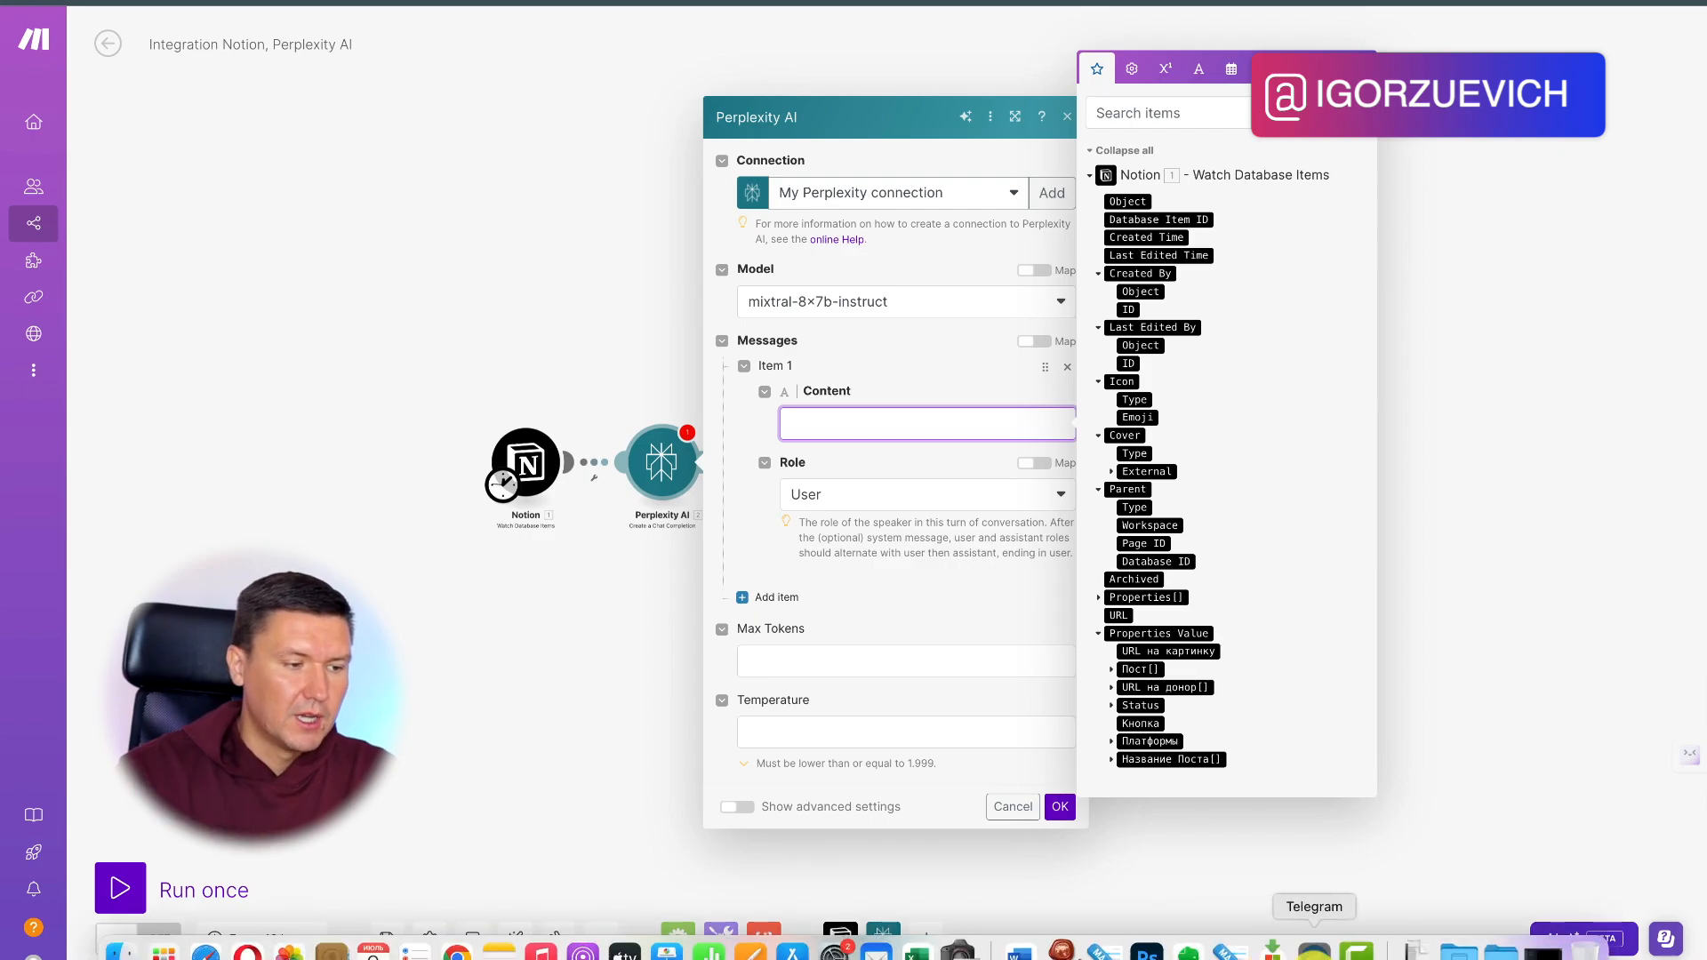
Step: Switch to Telegram, look through the AI community's prompt and service channels for the prompt, and return to Make
{"action": "left_click", "coordinate": [1314, 951]}
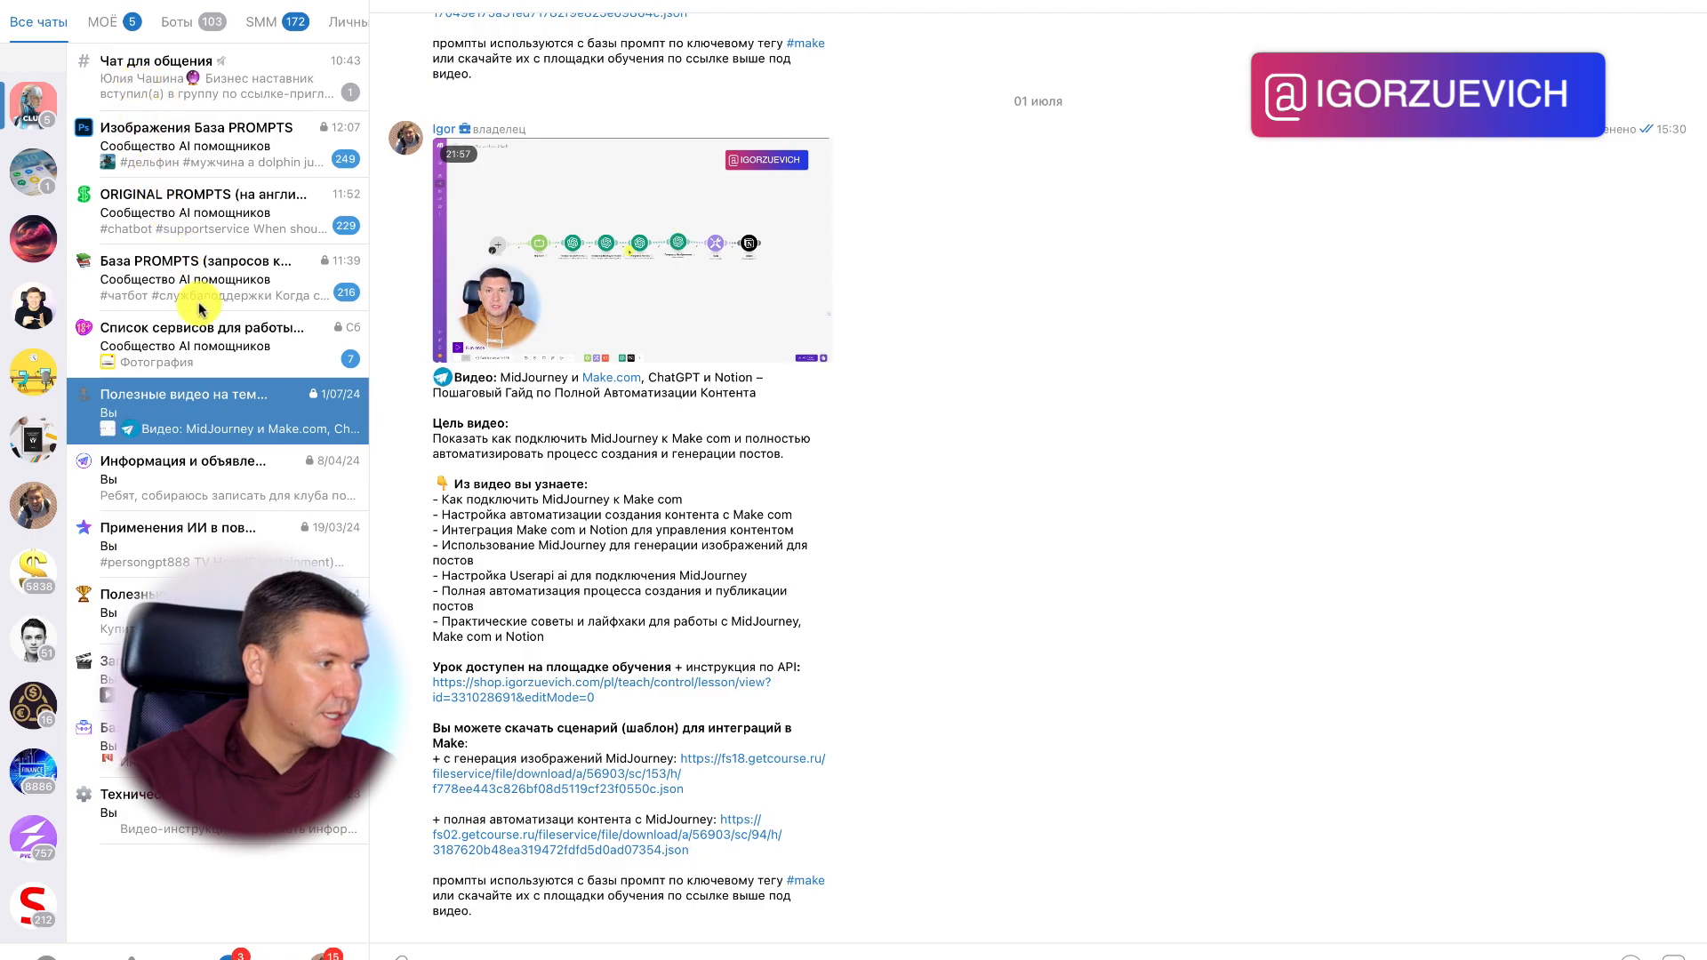
{"action": "left_click", "coordinate": [191, 271]}
{"action": "scroll", "coordinate": [890, 636], "scroll_direction": "down", "scroll_amount": 3}
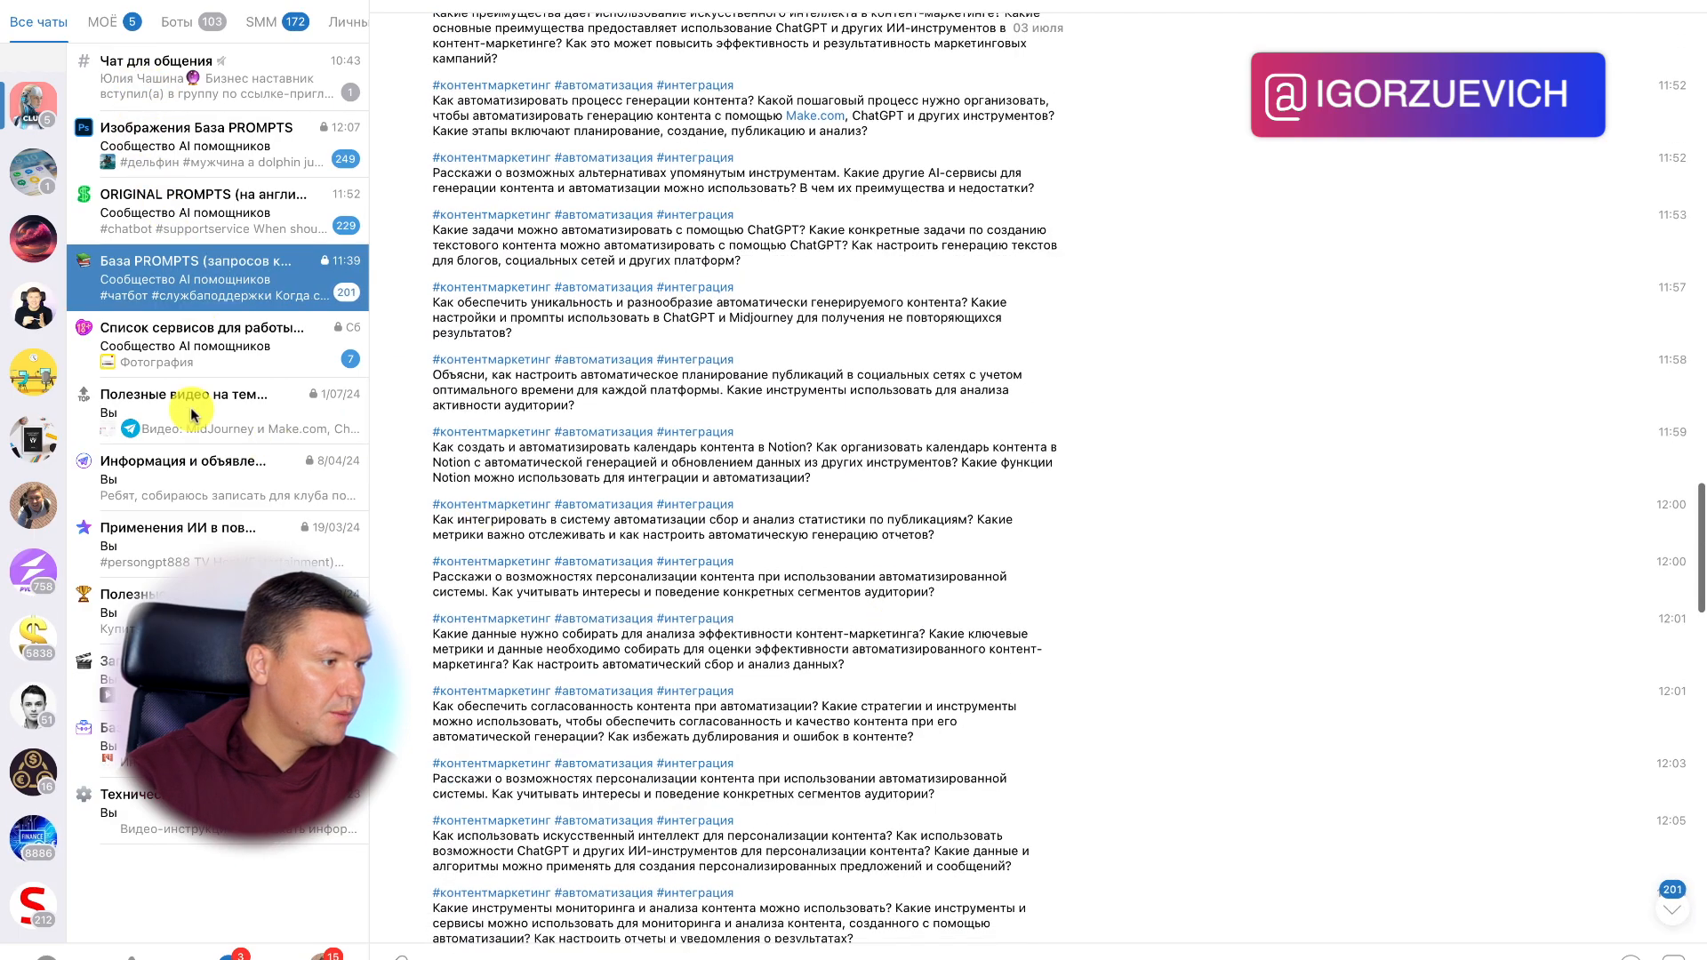
{"action": "left_click", "coordinate": [147, 349]}
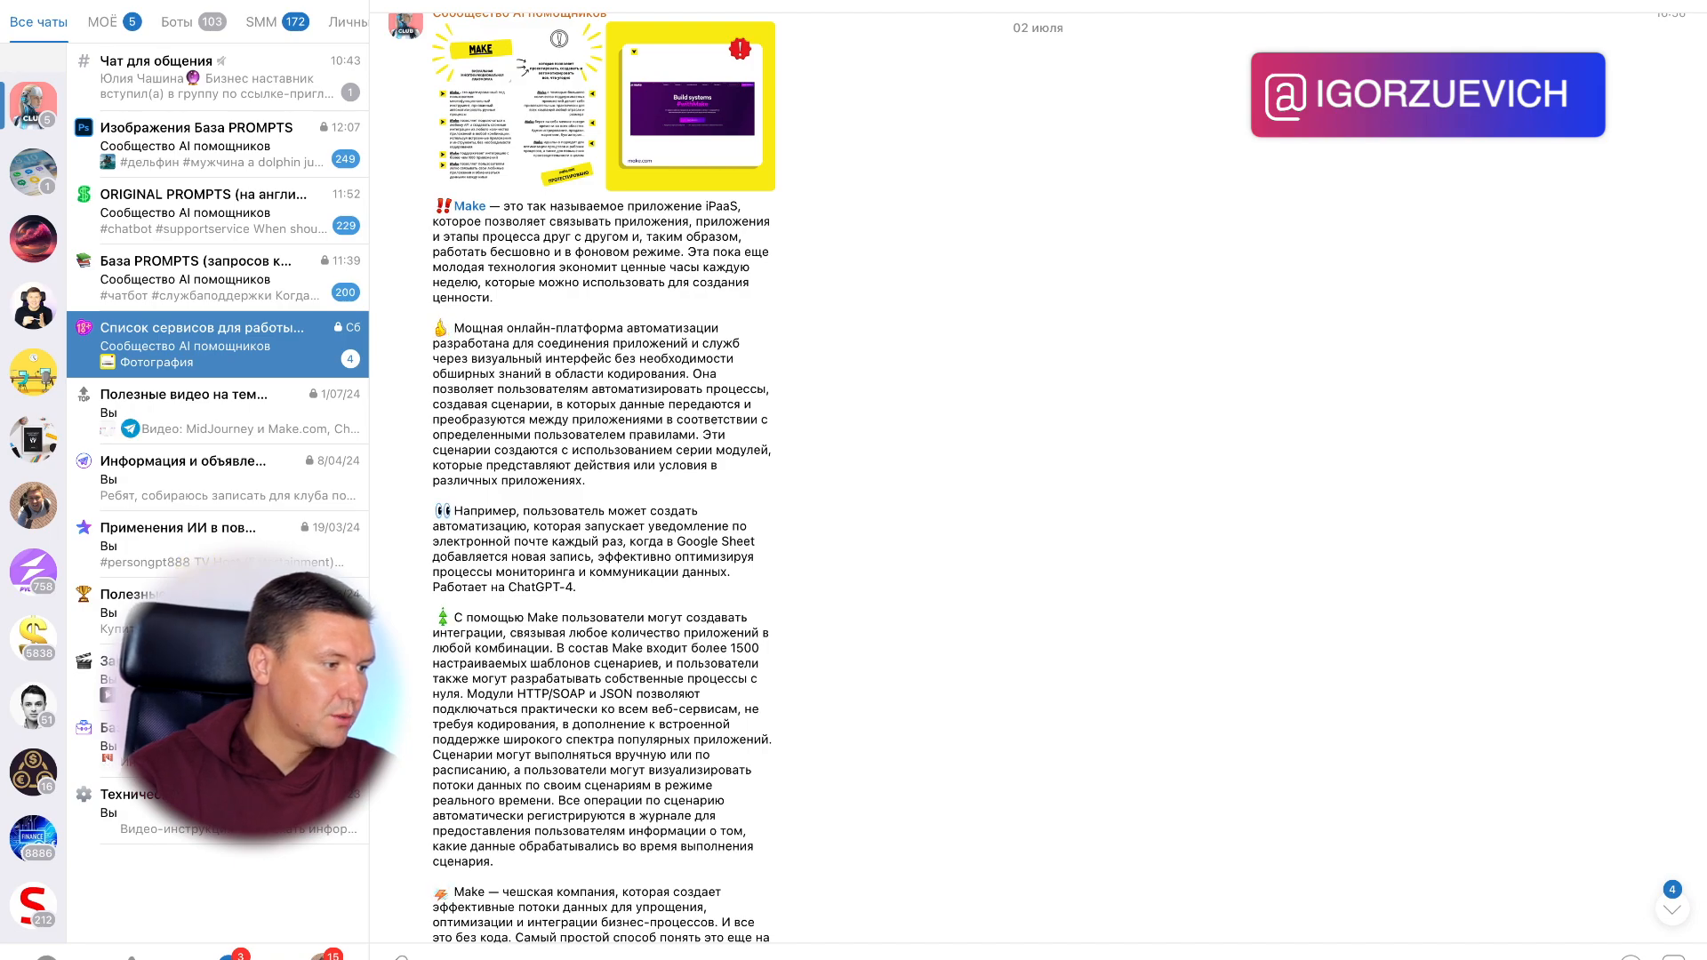
{"action": "left_click", "coordinate": [121, 184]}
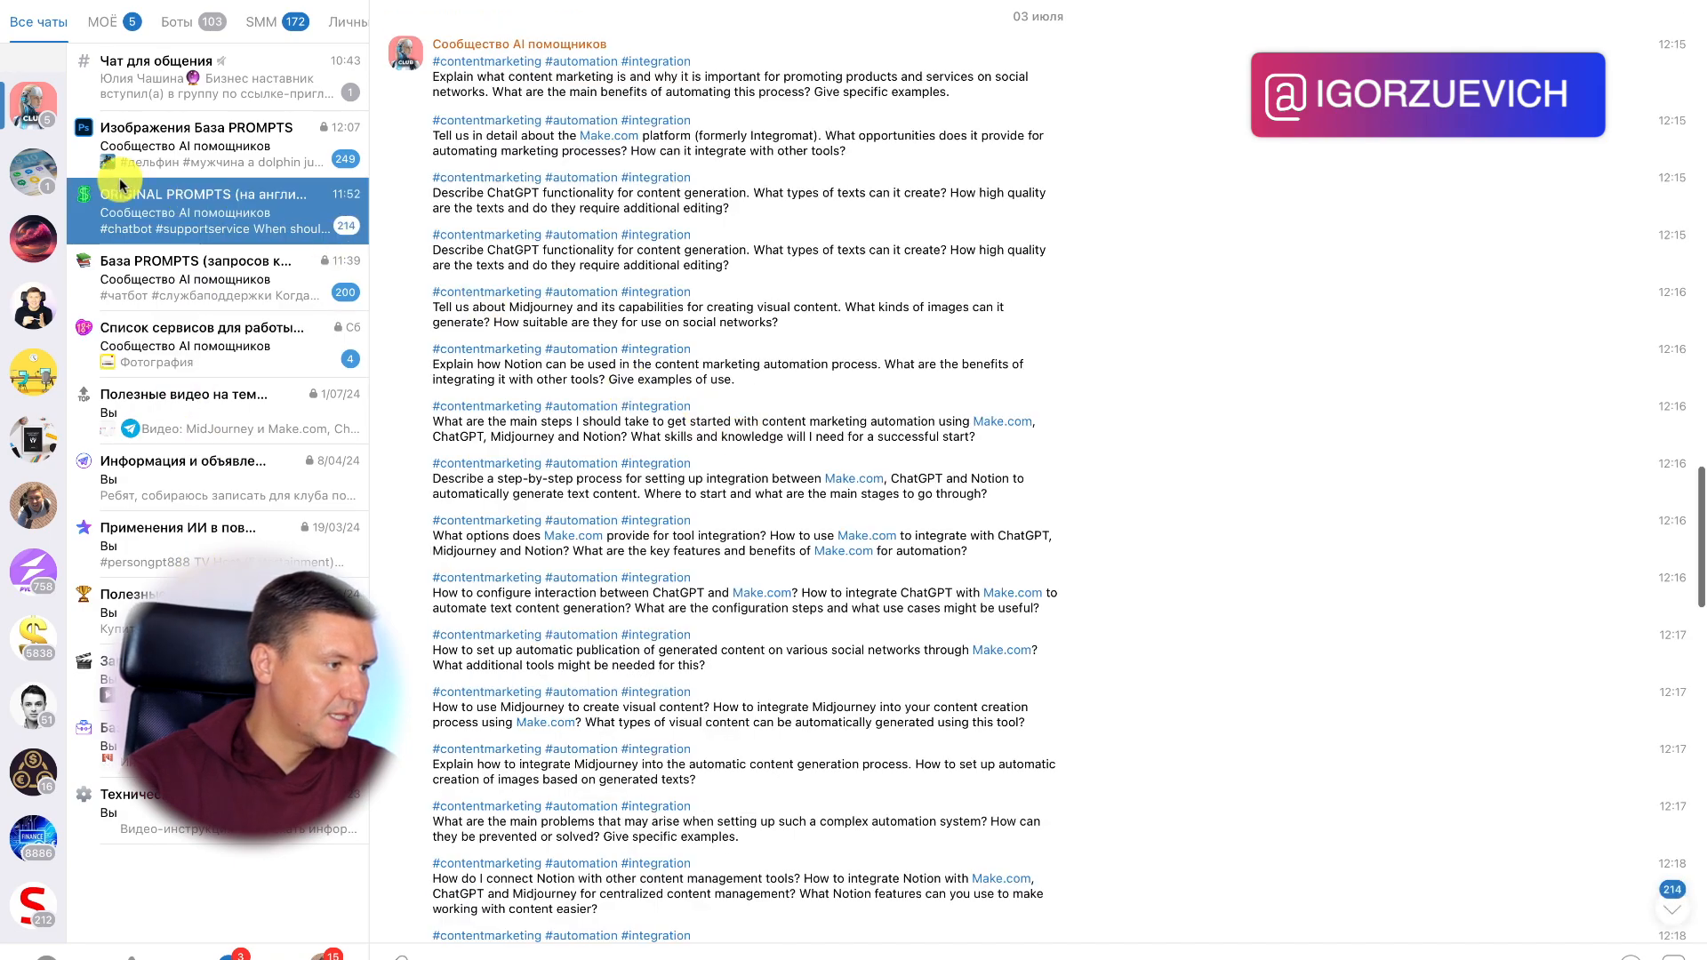
{"action": "scroll", "coordinate": [694, 249], "scroll_direction": "up", "scroll_amount": 2}
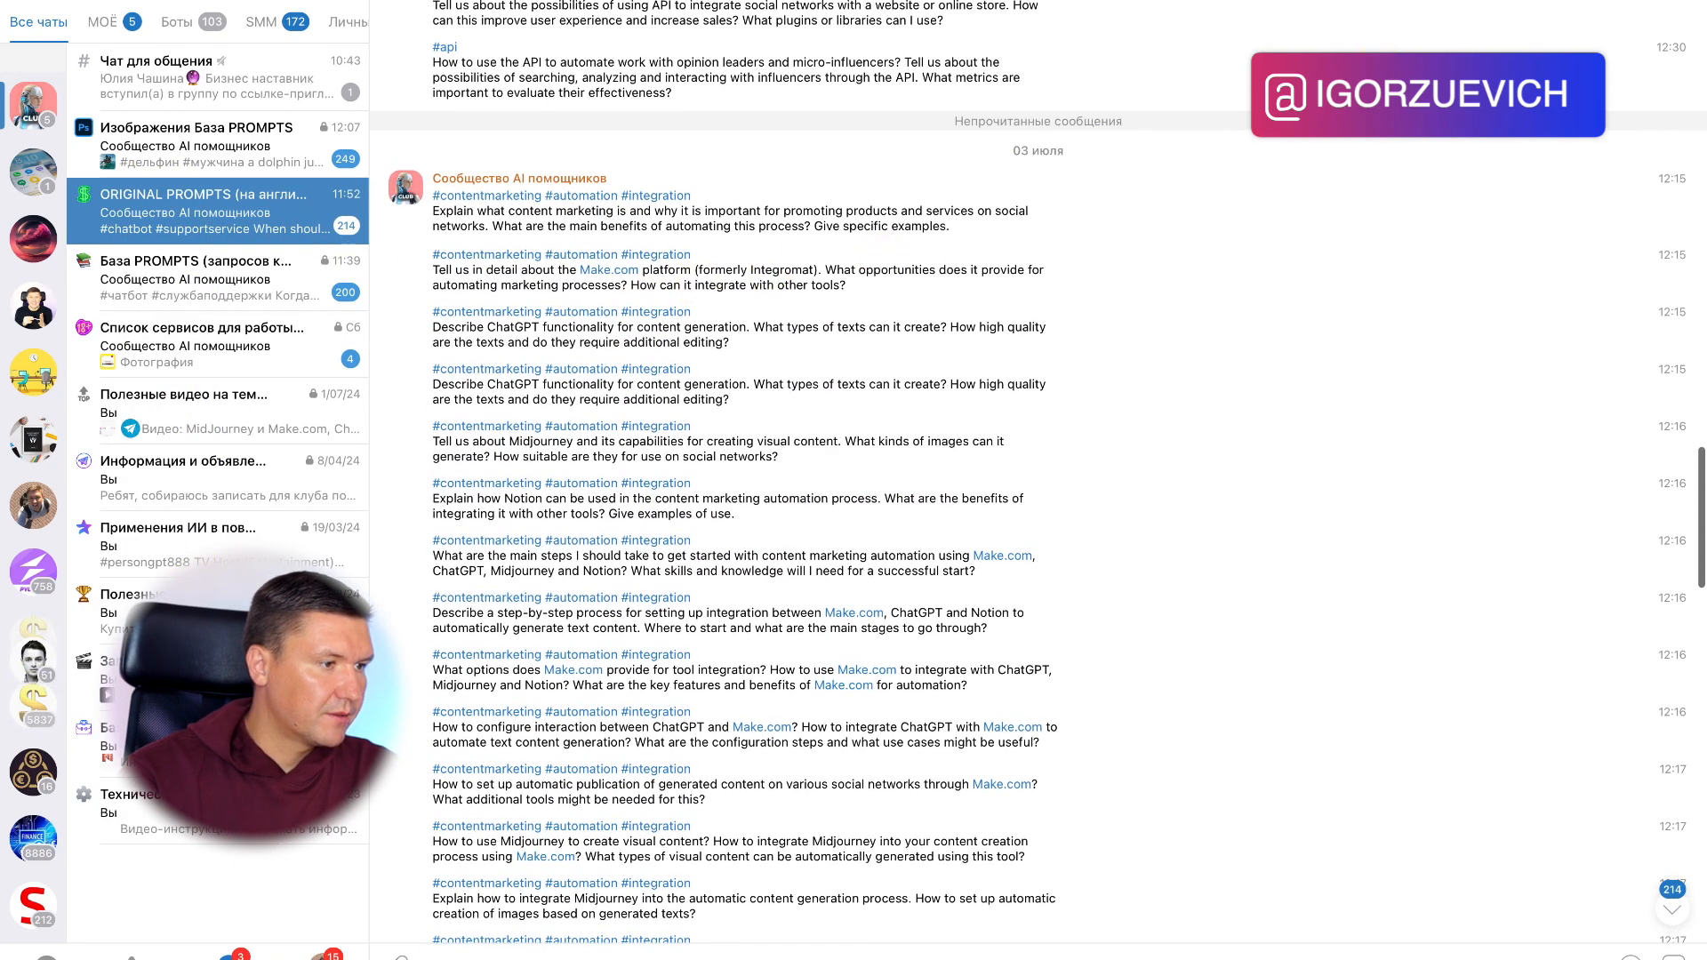
{"action": "key", "text": "super+f"}
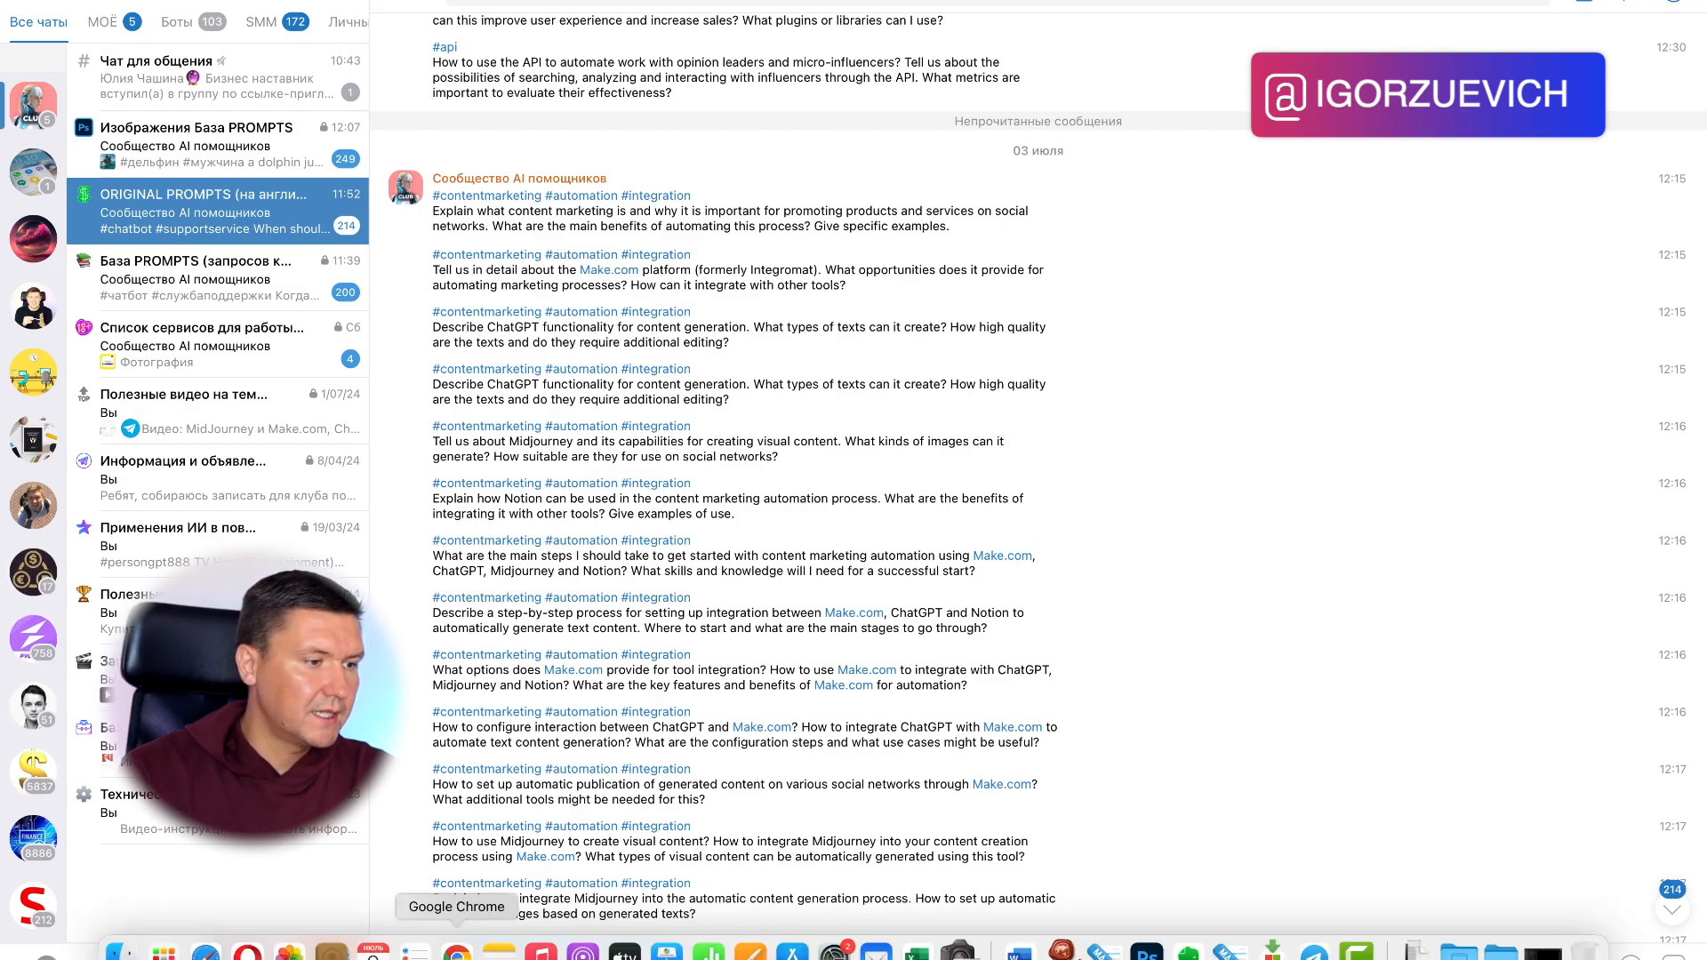
{"action": "left_click", "coordinate": [460, 933]}
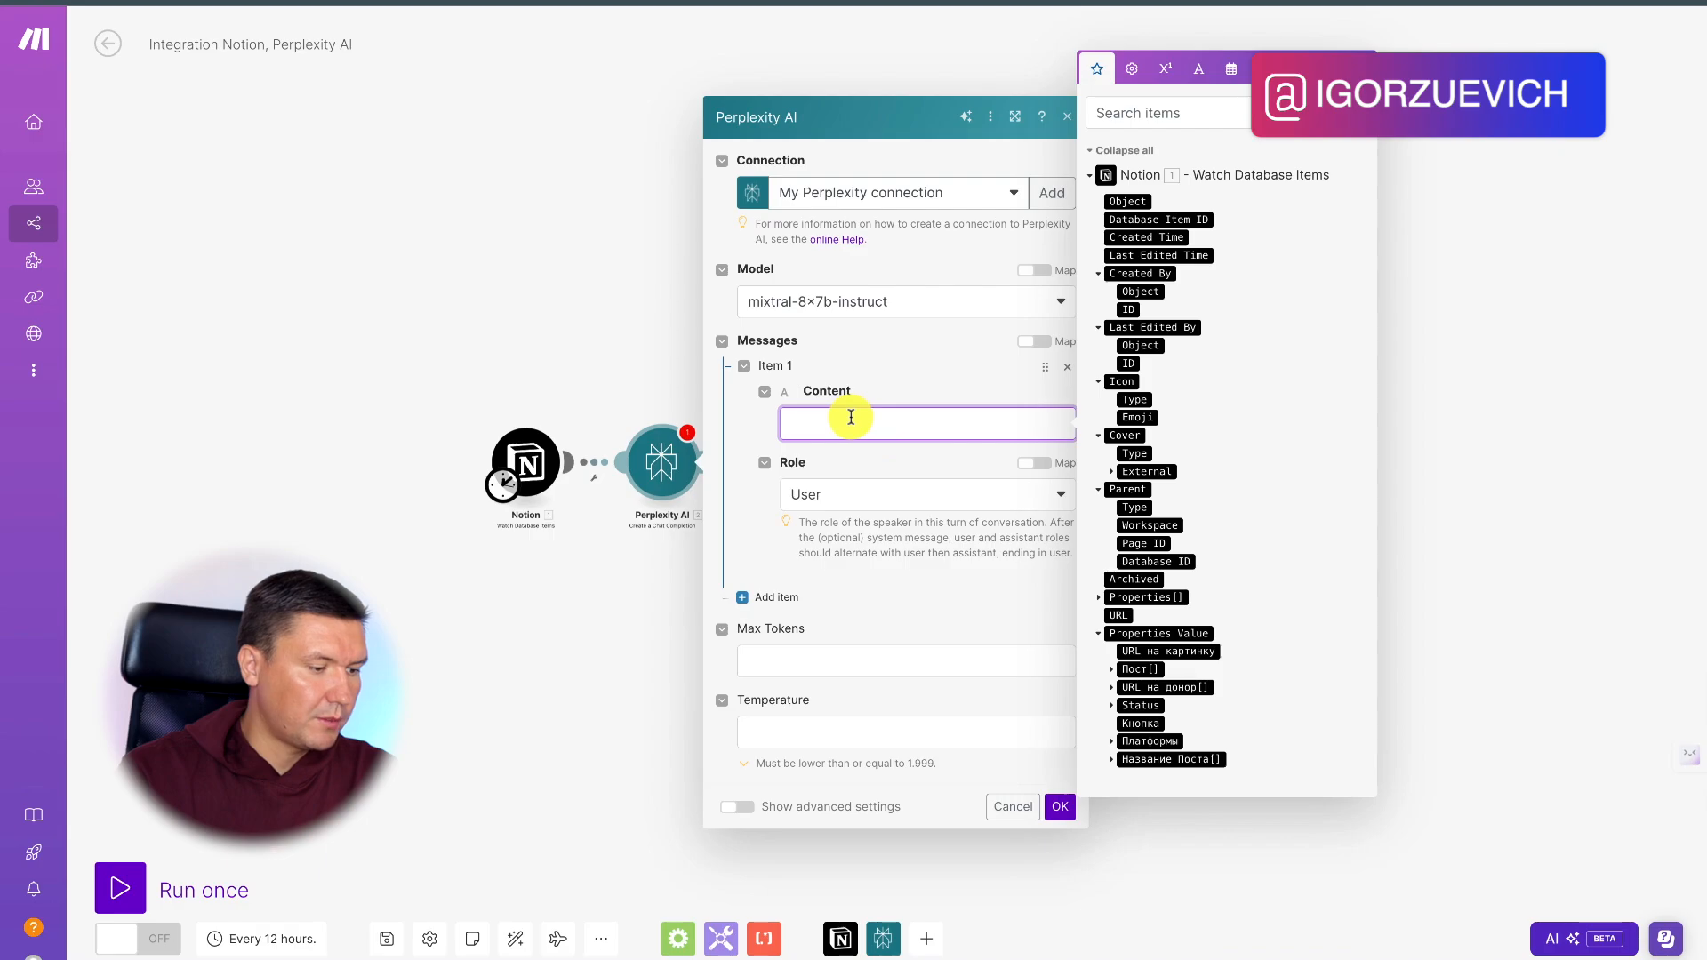
Step: Paste the article-summary prompt as the message content and replace its "Artical URL" variable with Notion's "URL на донор" Plain Text
{"action": "key", "text": "super+v"}
{"action": "left_click_drag", "start_coordinate": [892, 465], "coordinate": [791, 433]}
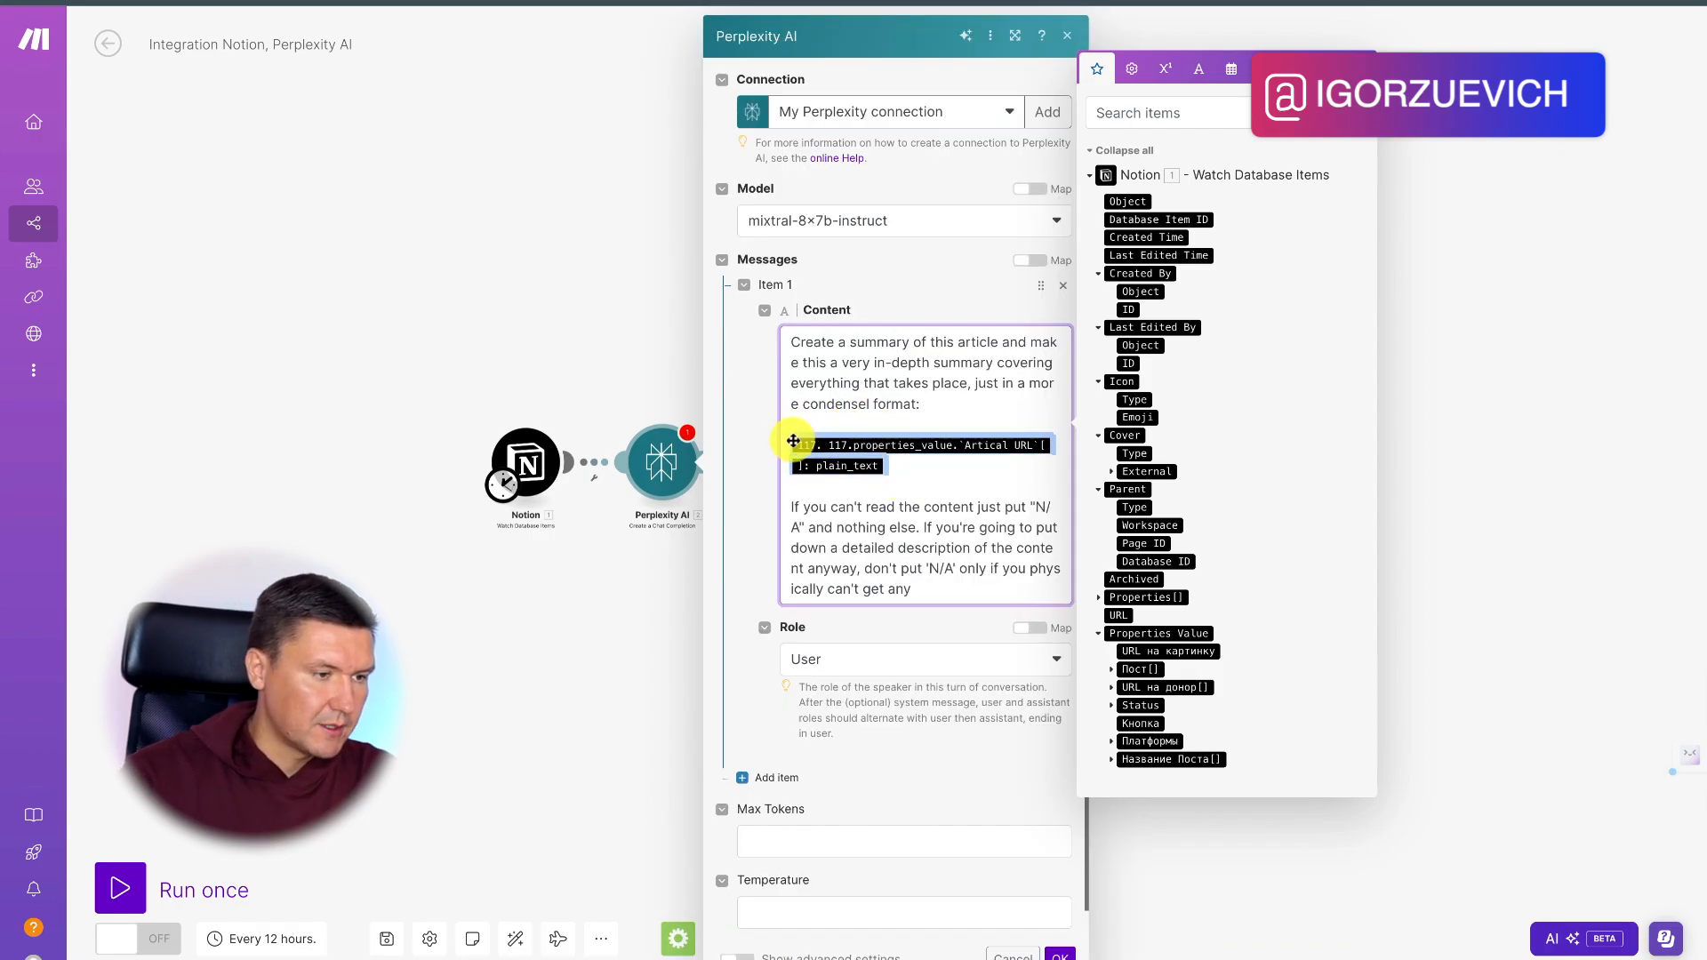
{"action": "left_click", "coordinate": [819, 426]}
{"action": "key", "text": "Return"}
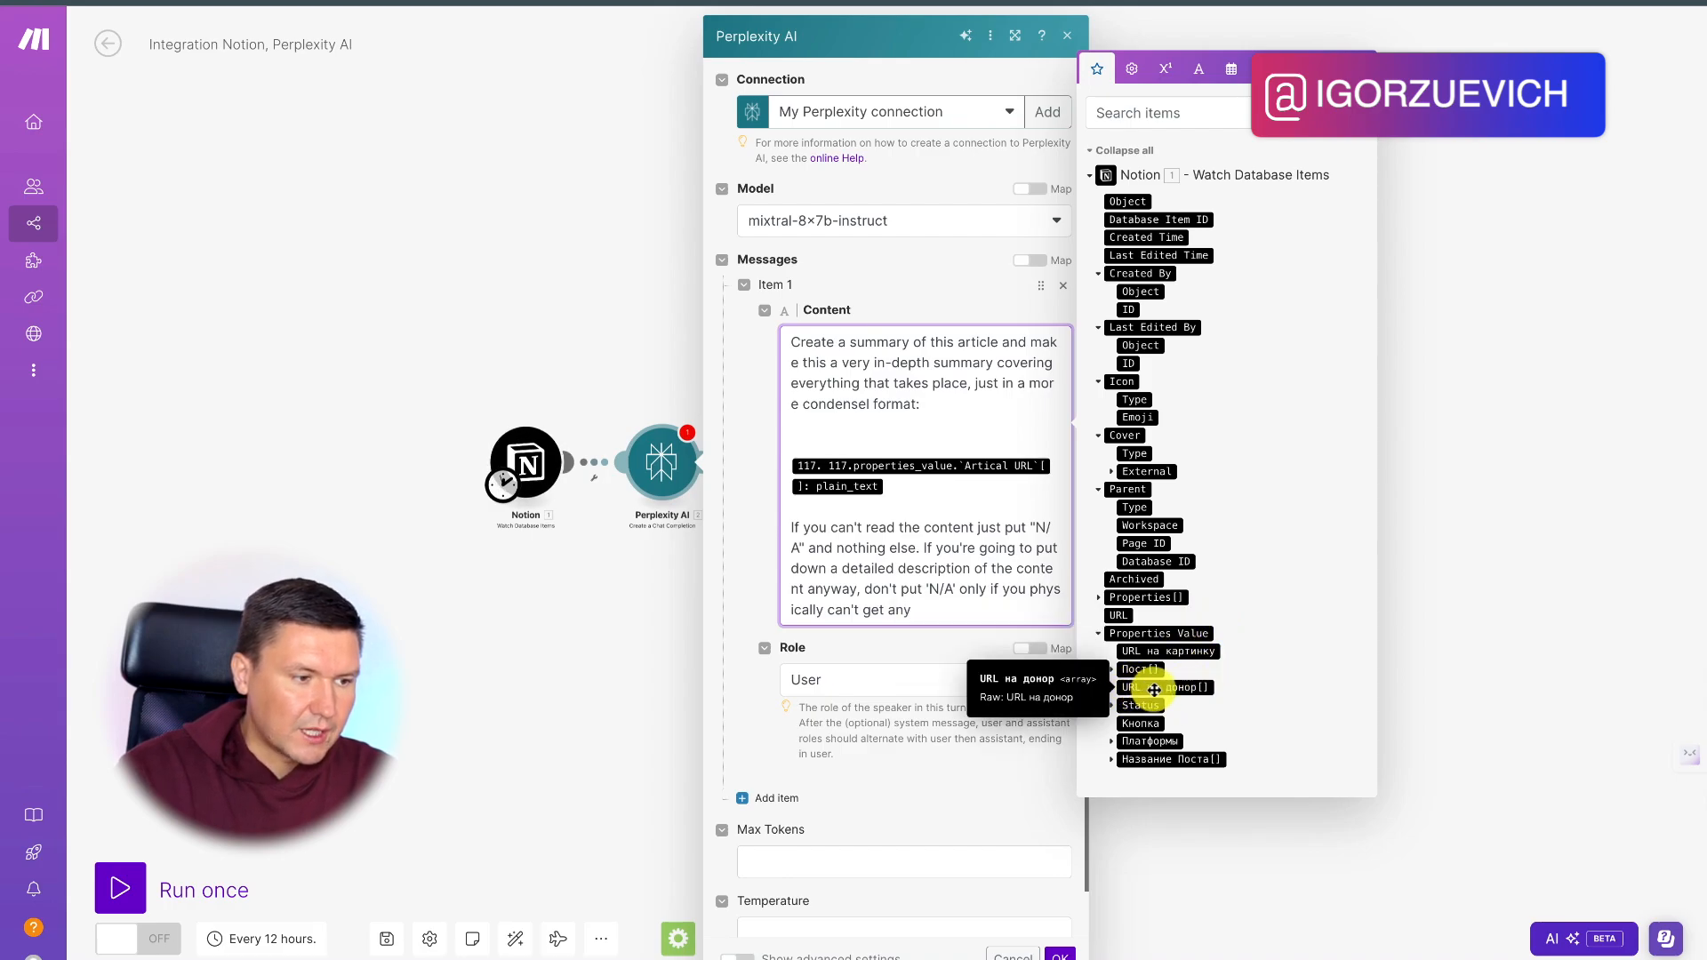
{"action": "left_click", "coordinate": [1112, 687]}
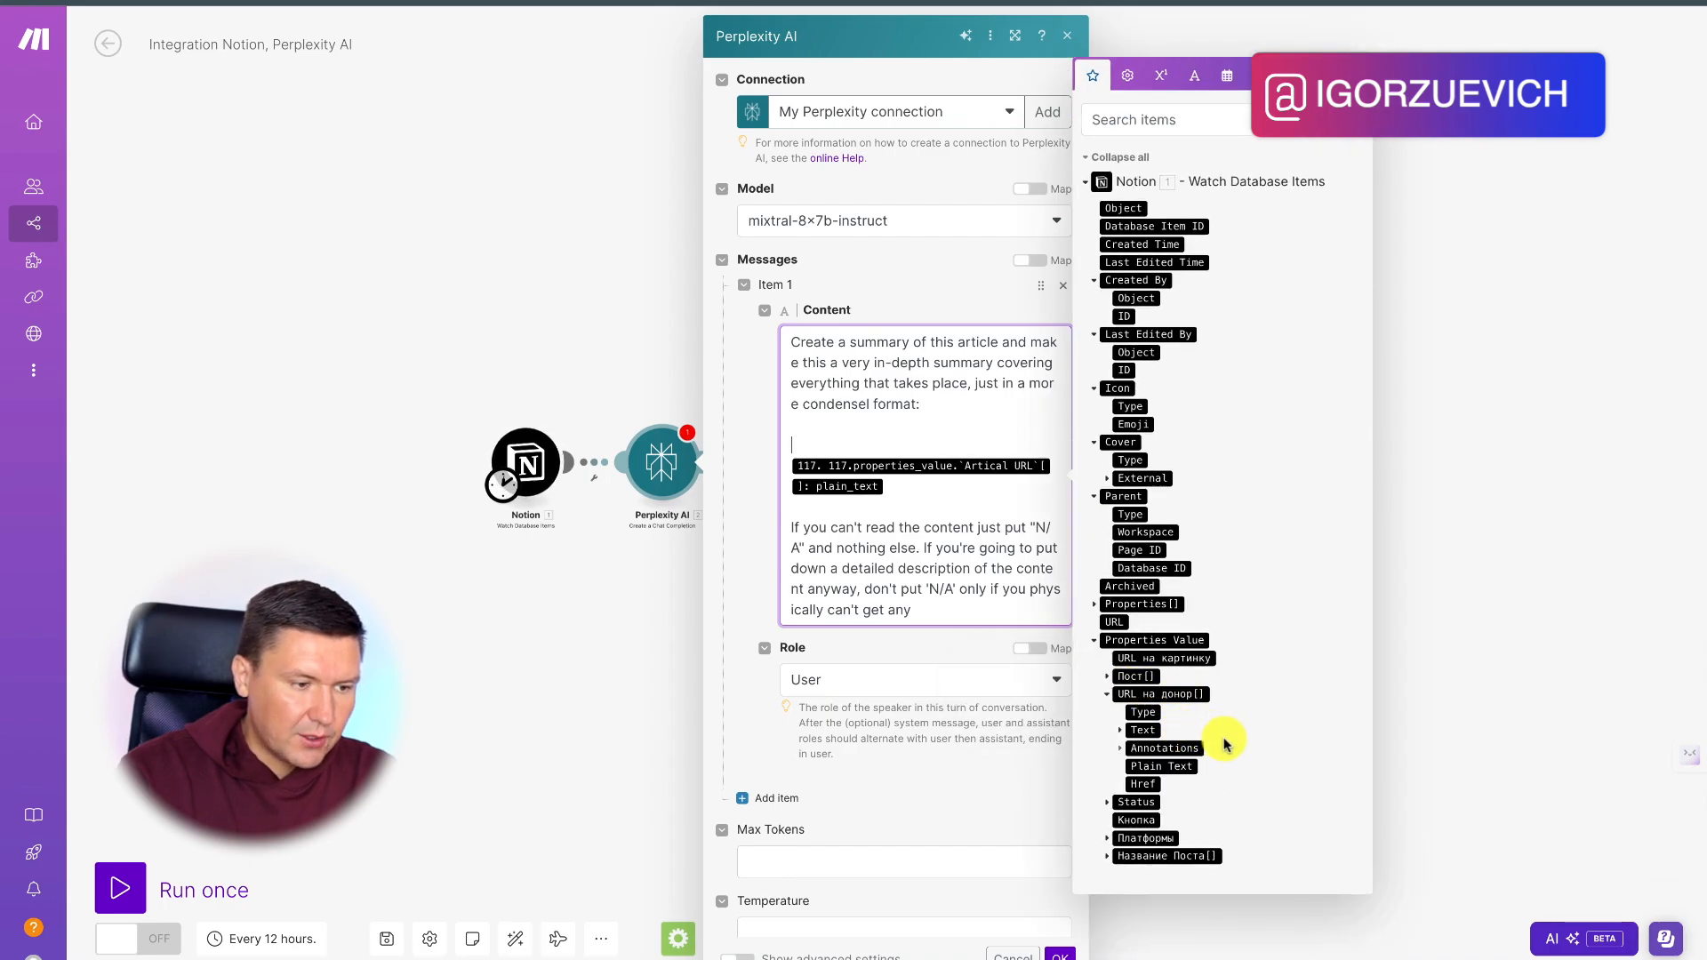
{"action": "left_click", "coordinate": [1180, 766]}
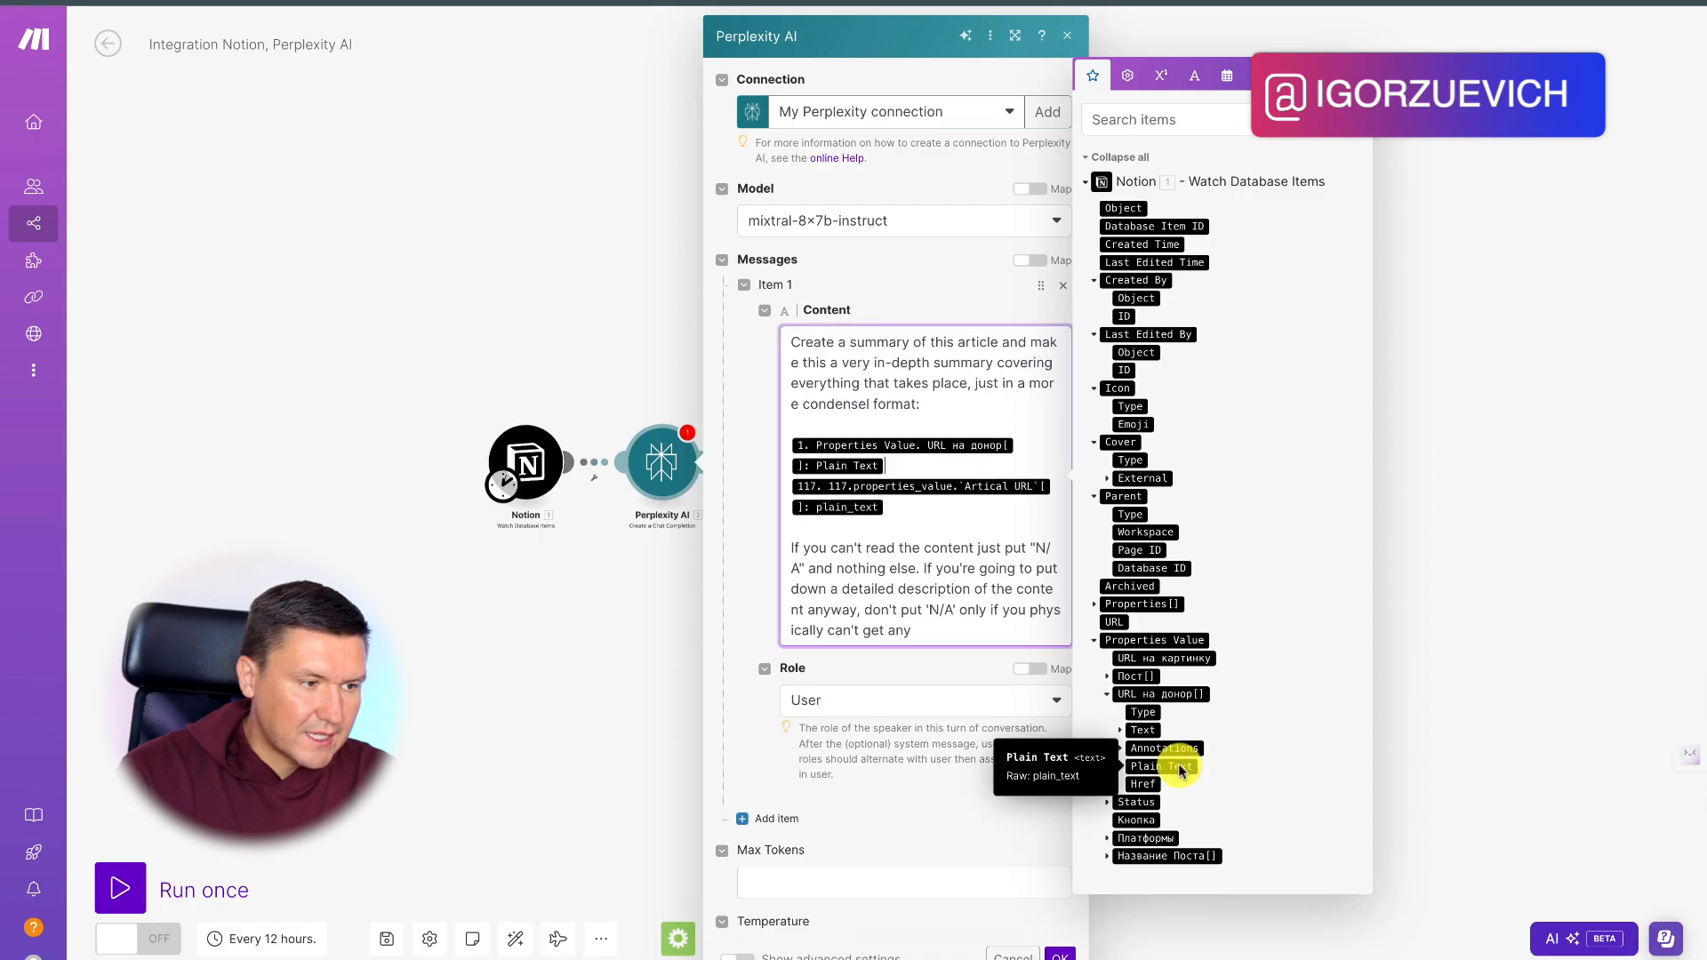
{"action": "left_click", "coordinate": [897, 510]}
{"action": "key", "text": "BackSpace"}
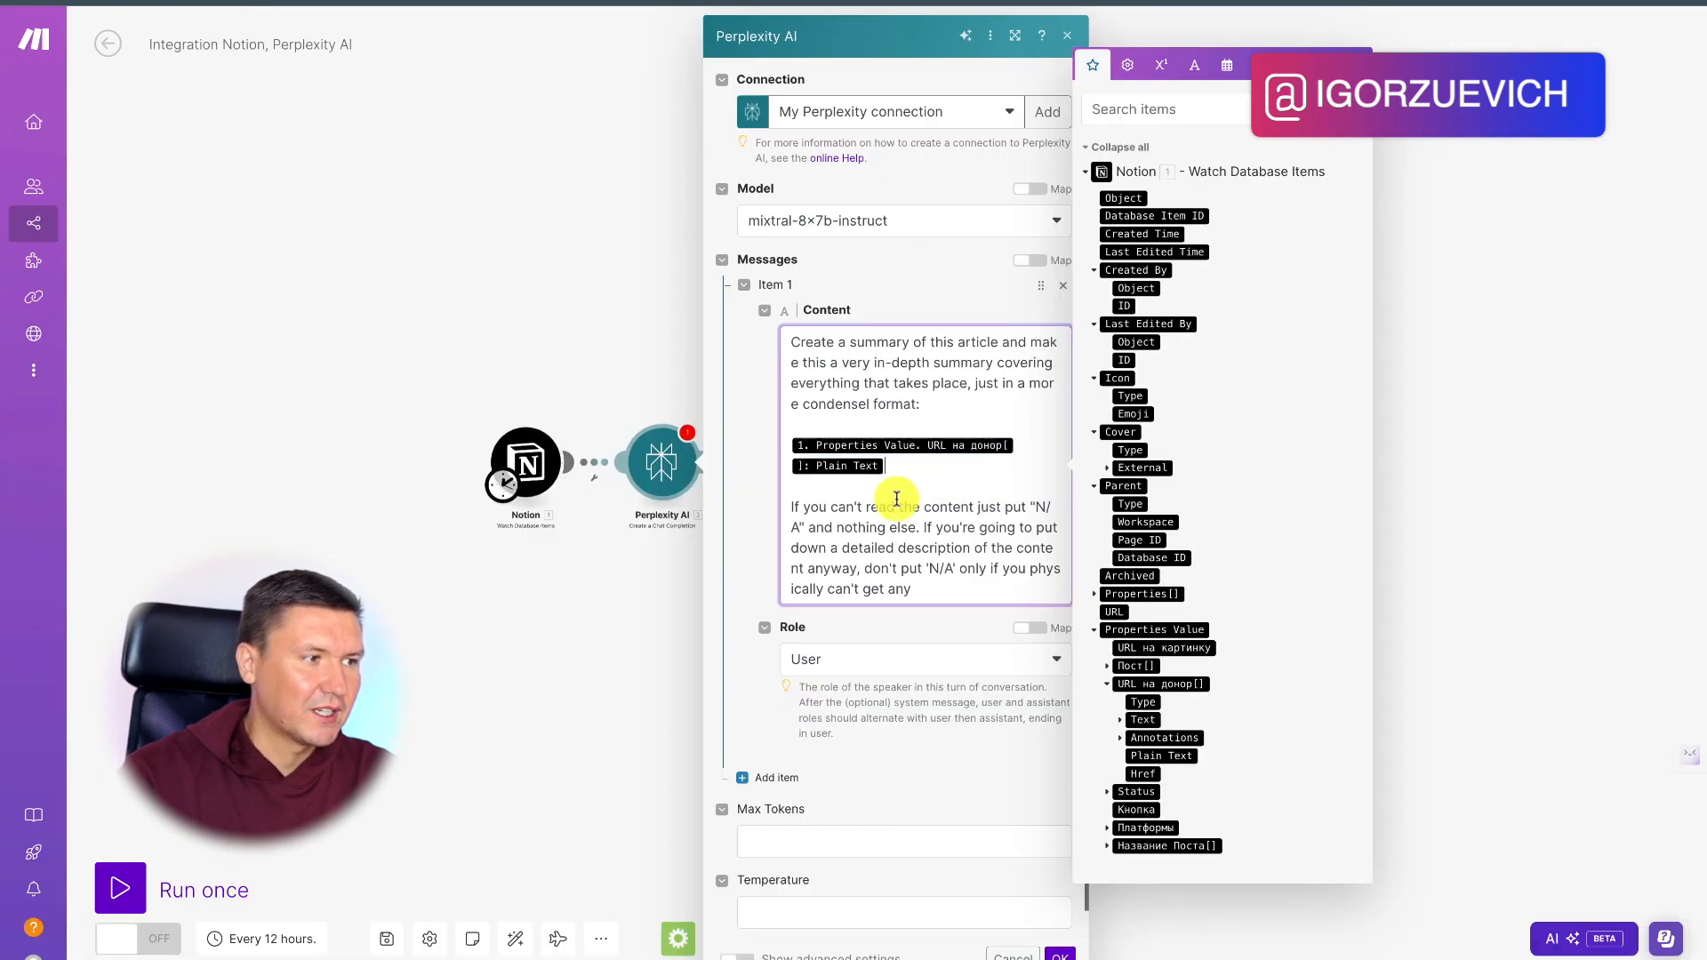
Step: Copy the whole summary prompt into Google Translate to read its translation
{"action": "left_click_drag", "start_coordinate": [916, 591], "coordinate": [767, 316]}
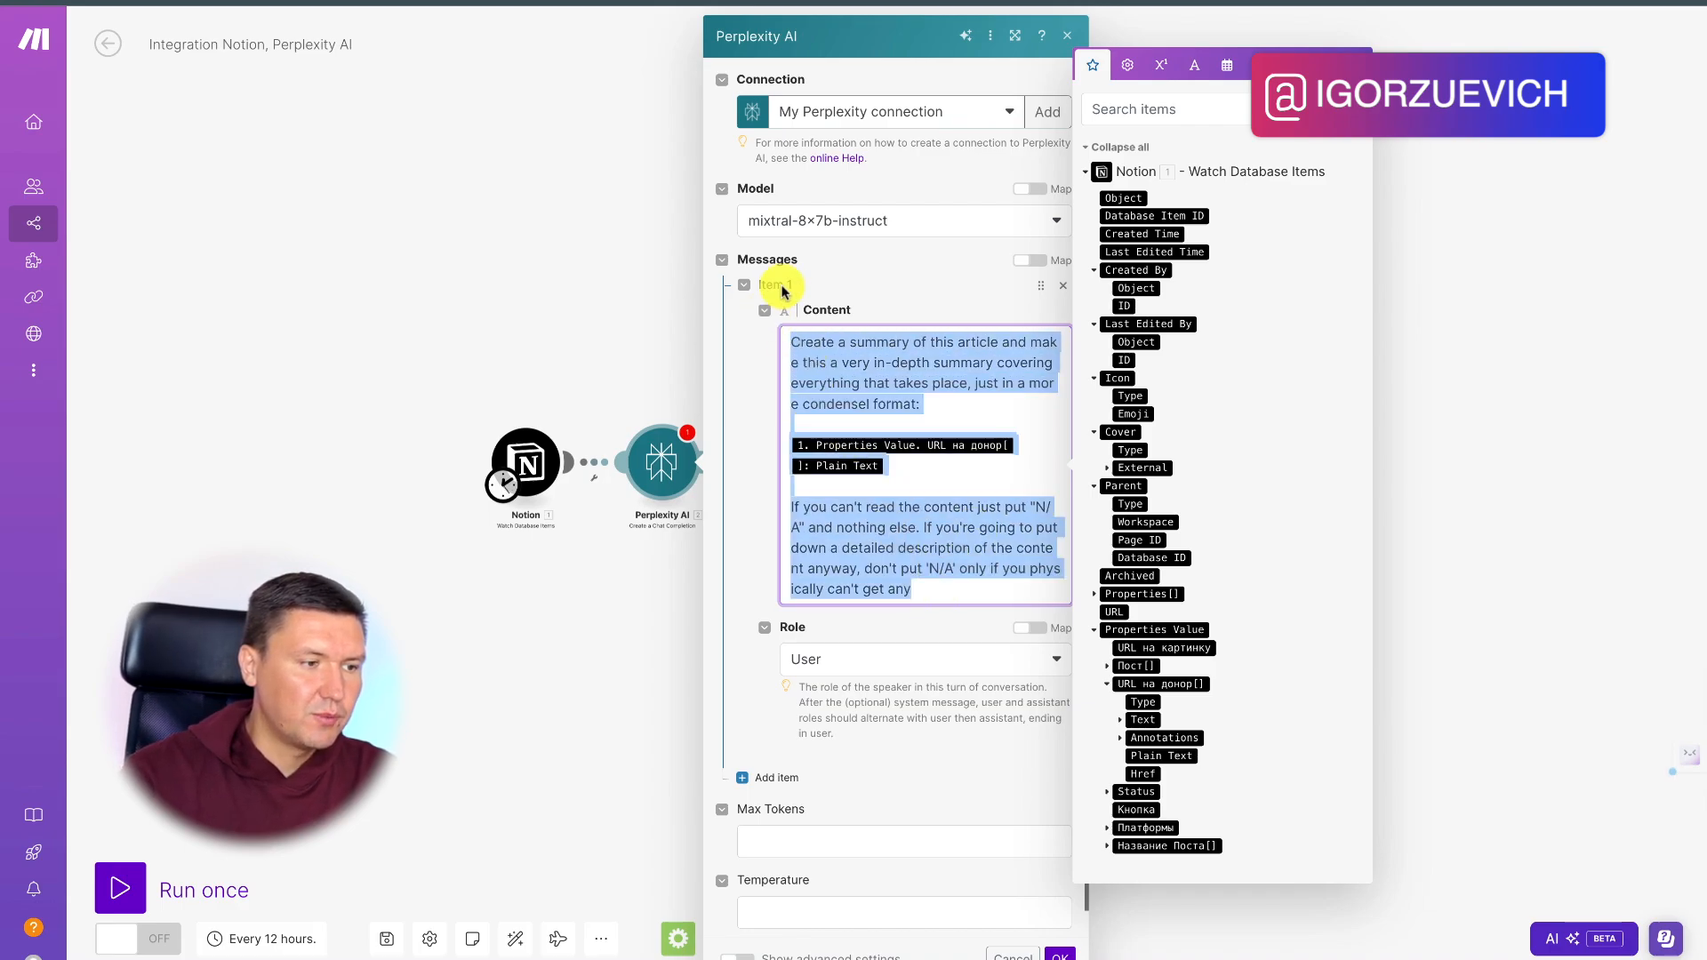
{"action": "key", "text": "super+t"}
{"action": "type", "text": "tr"}
{"action": "key", "text": "Return"}
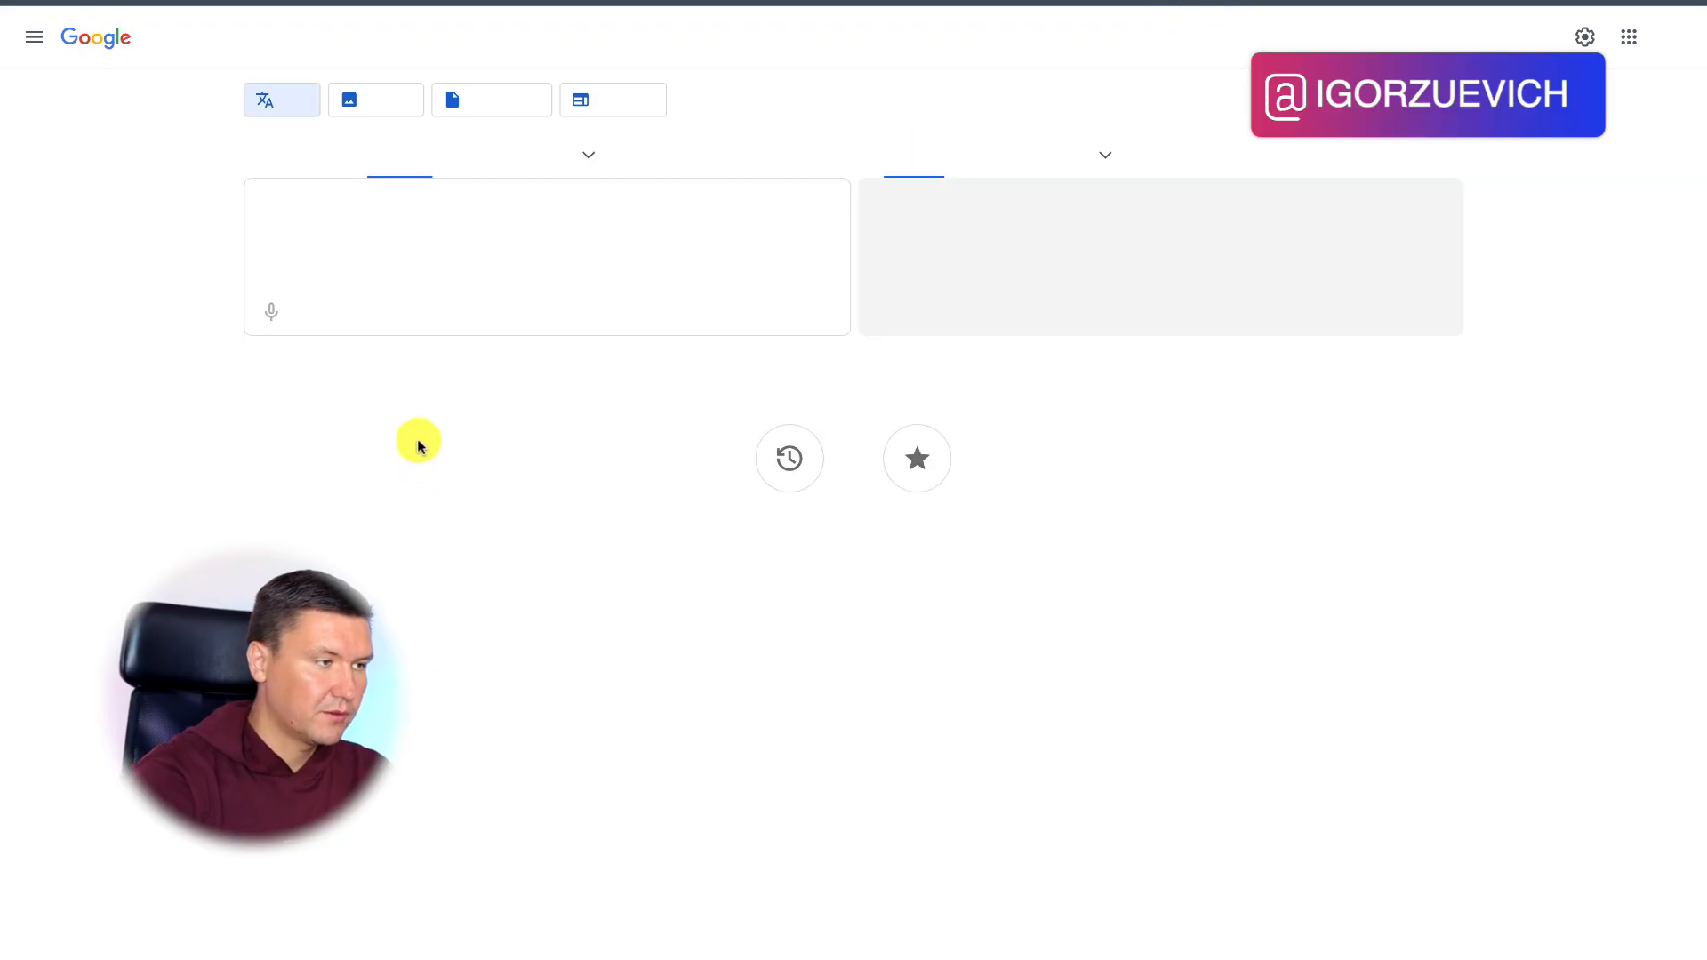
{"action": "left_click", "coordinate": [440, 171]}
{"action": "type", "text": "Create a summary of this article and make this a very in-depth summary covering everything that takes place, just in a more condensel format:  {{1.properties_value.` URL на донор`[].plain_text}}  If you can't read the content just put \"N/A\" and nothing else. If you're going to put down a detailed description of the content anyway, don't put 'N/A' only if you physically can't get any"}
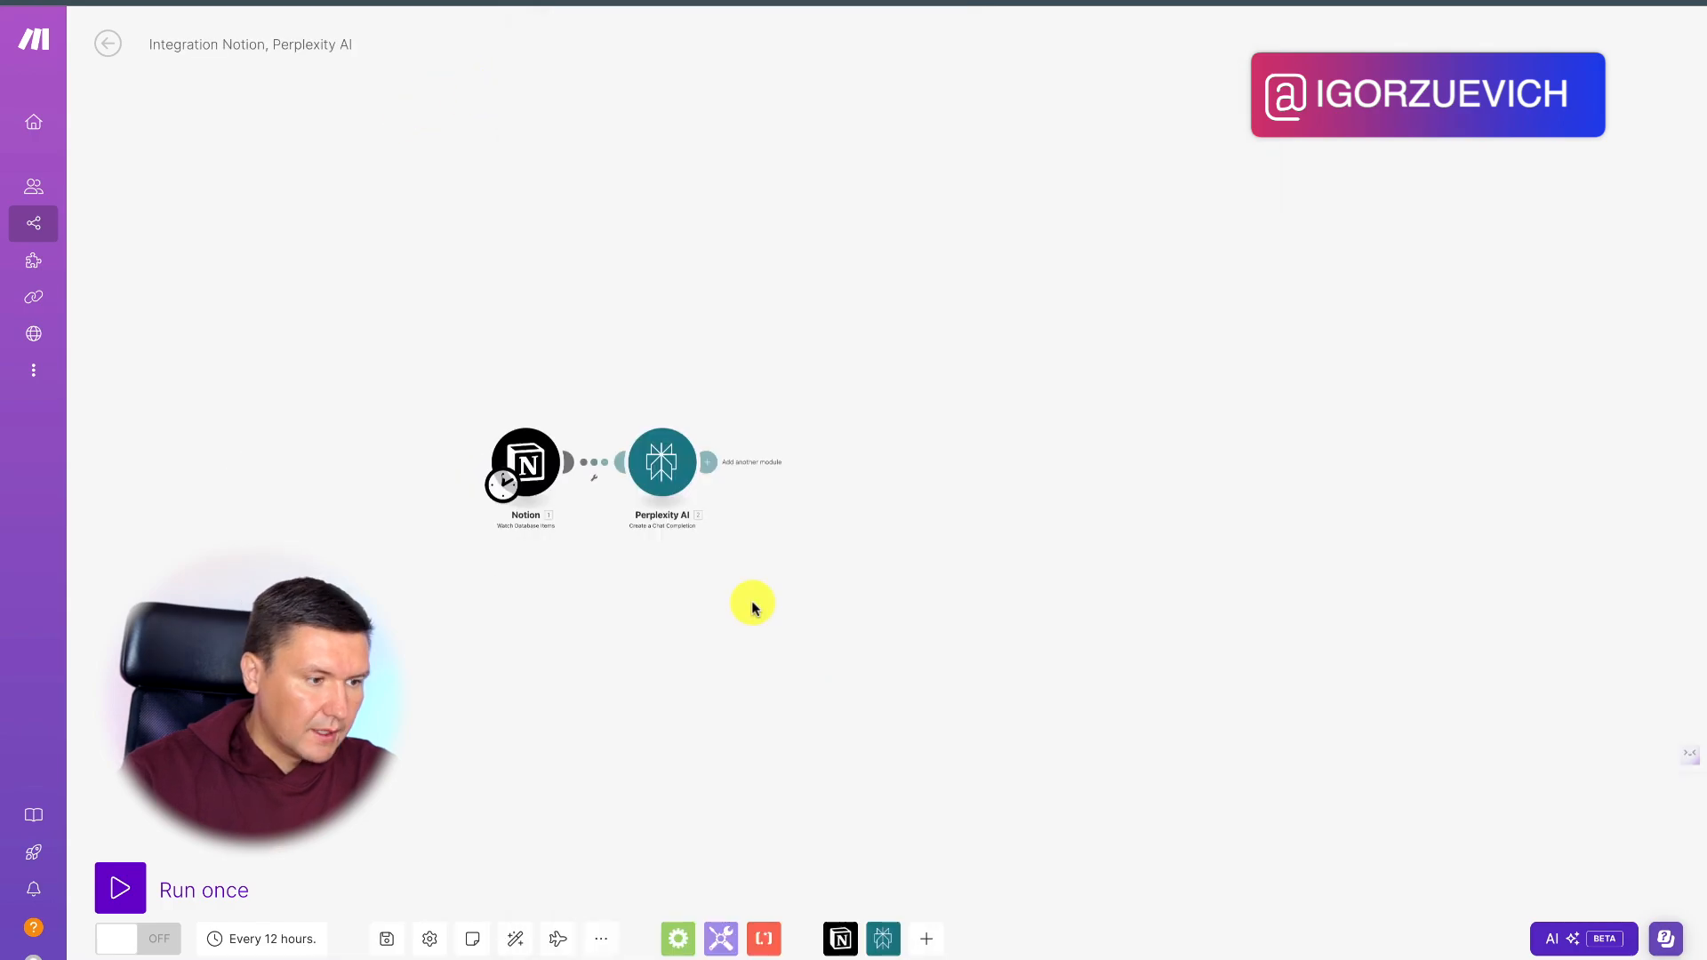
Step: Space the Perplexity AI module further from Notion and add a Router after it
{"action": "scroll", "coordinate": [682, 488], "scroll_direction": "up", "scroll_amount": 2}
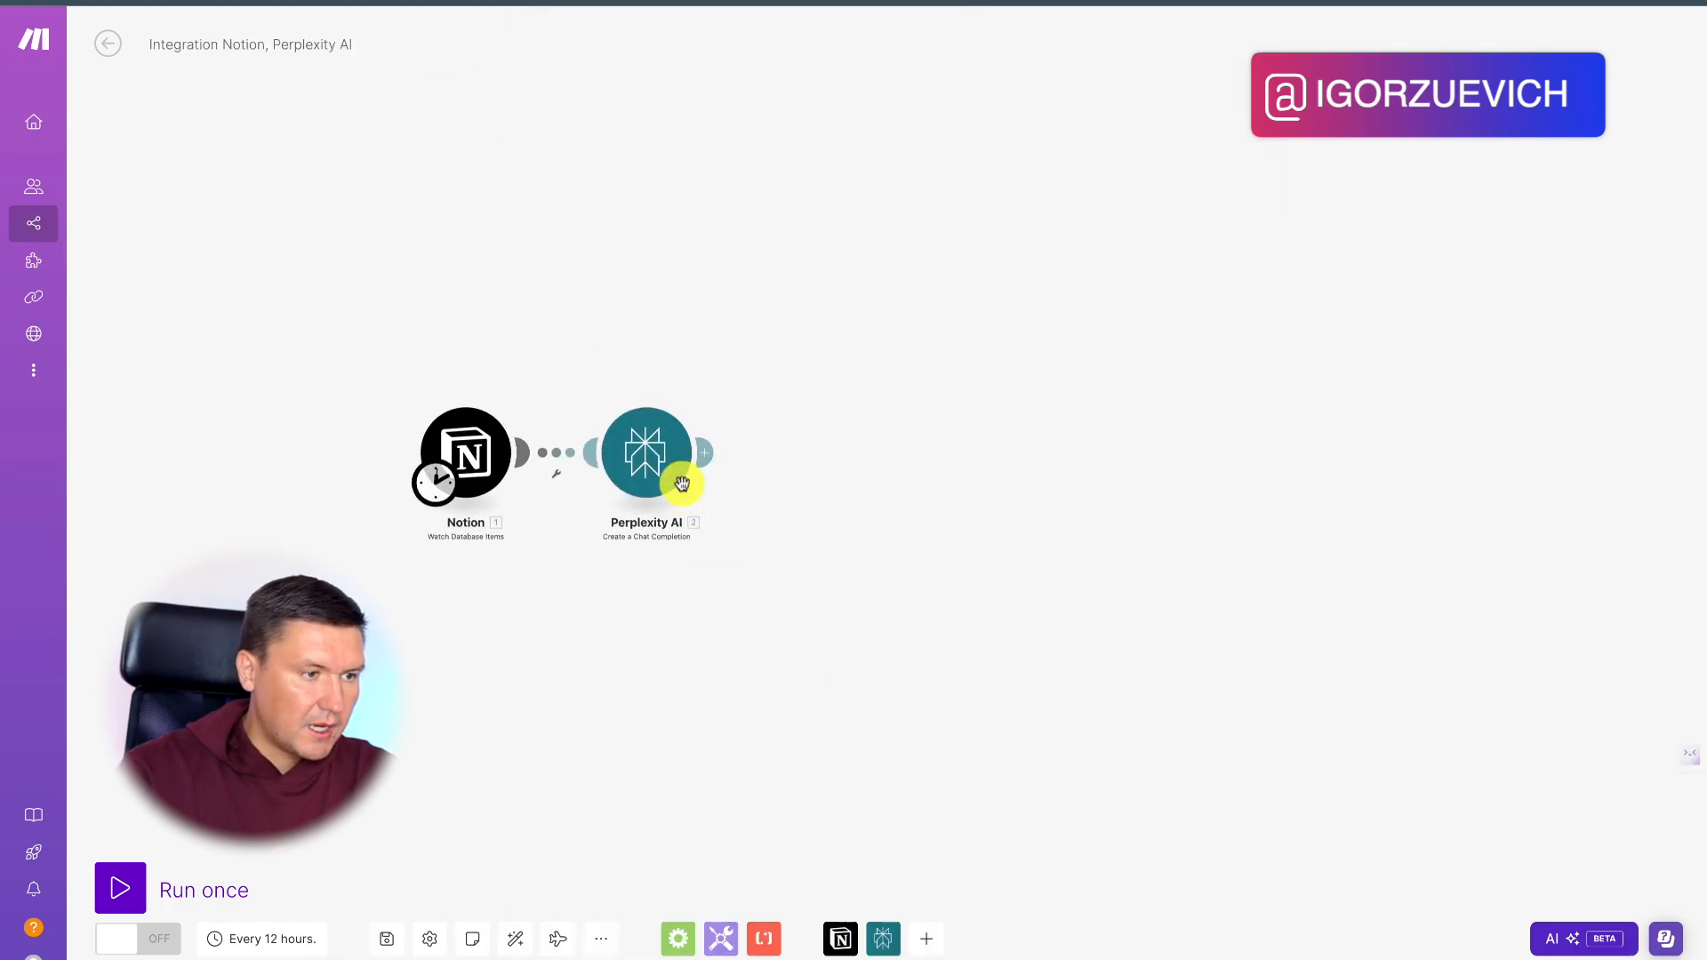
{"action": "left_click_drag", "start_coordinate": [647, 442], "coordinate": [699, 447]}
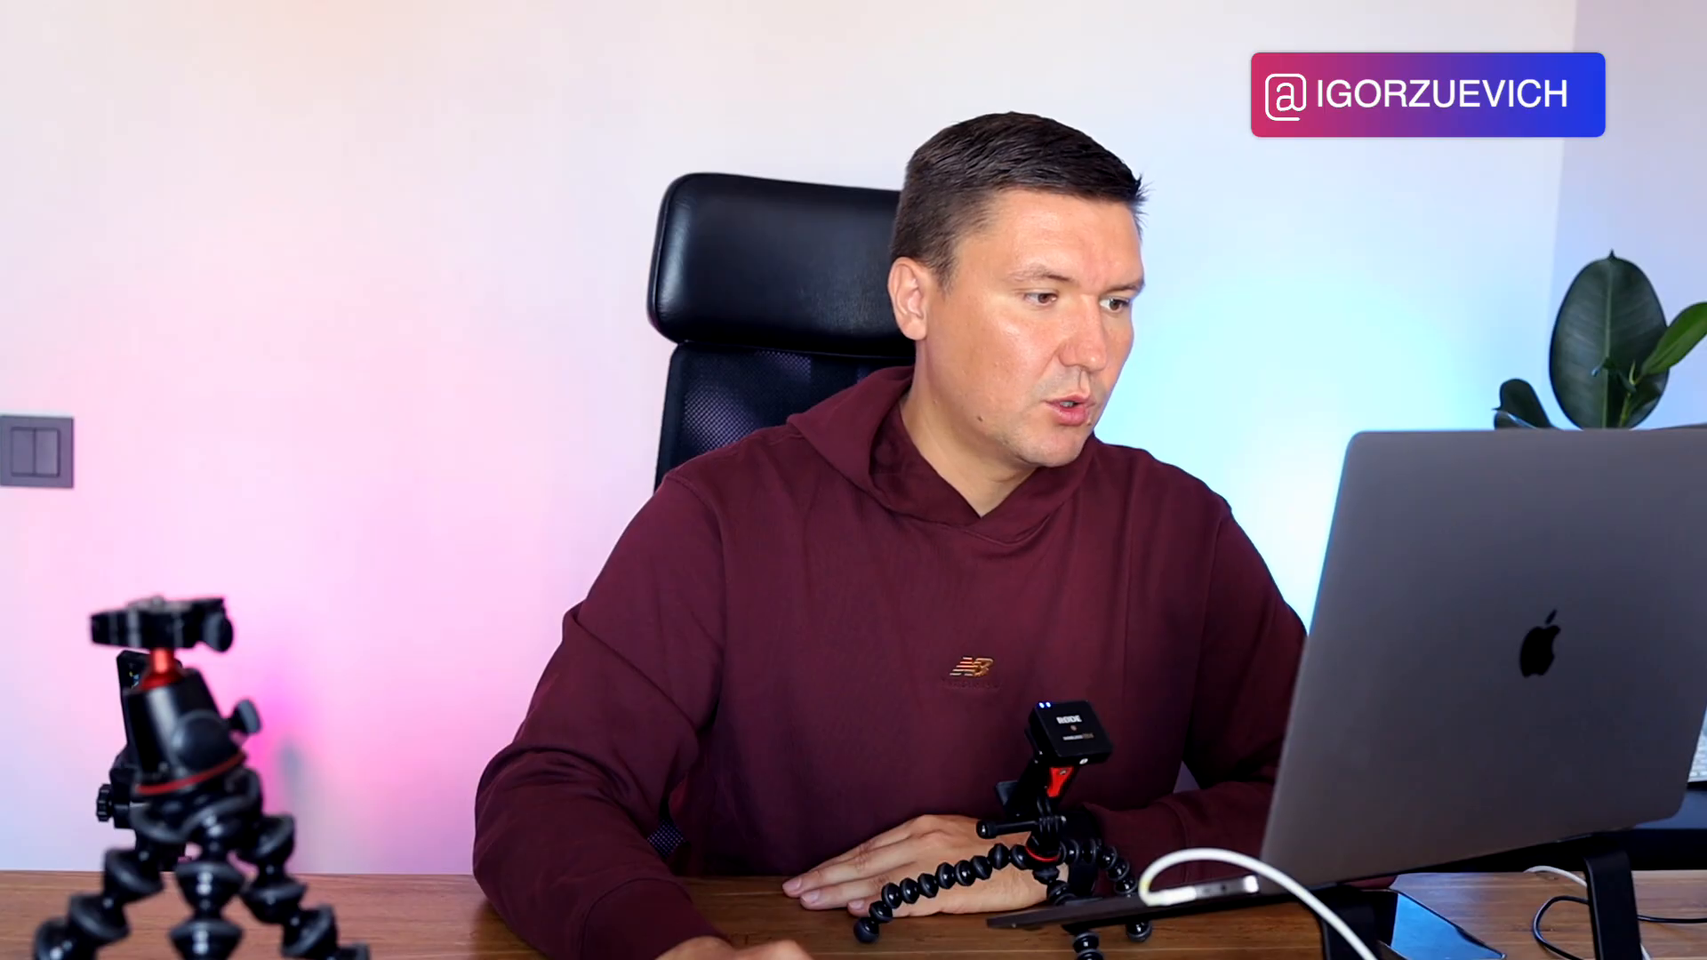
{"action": "left_click", "coordinate": [756, 453]}
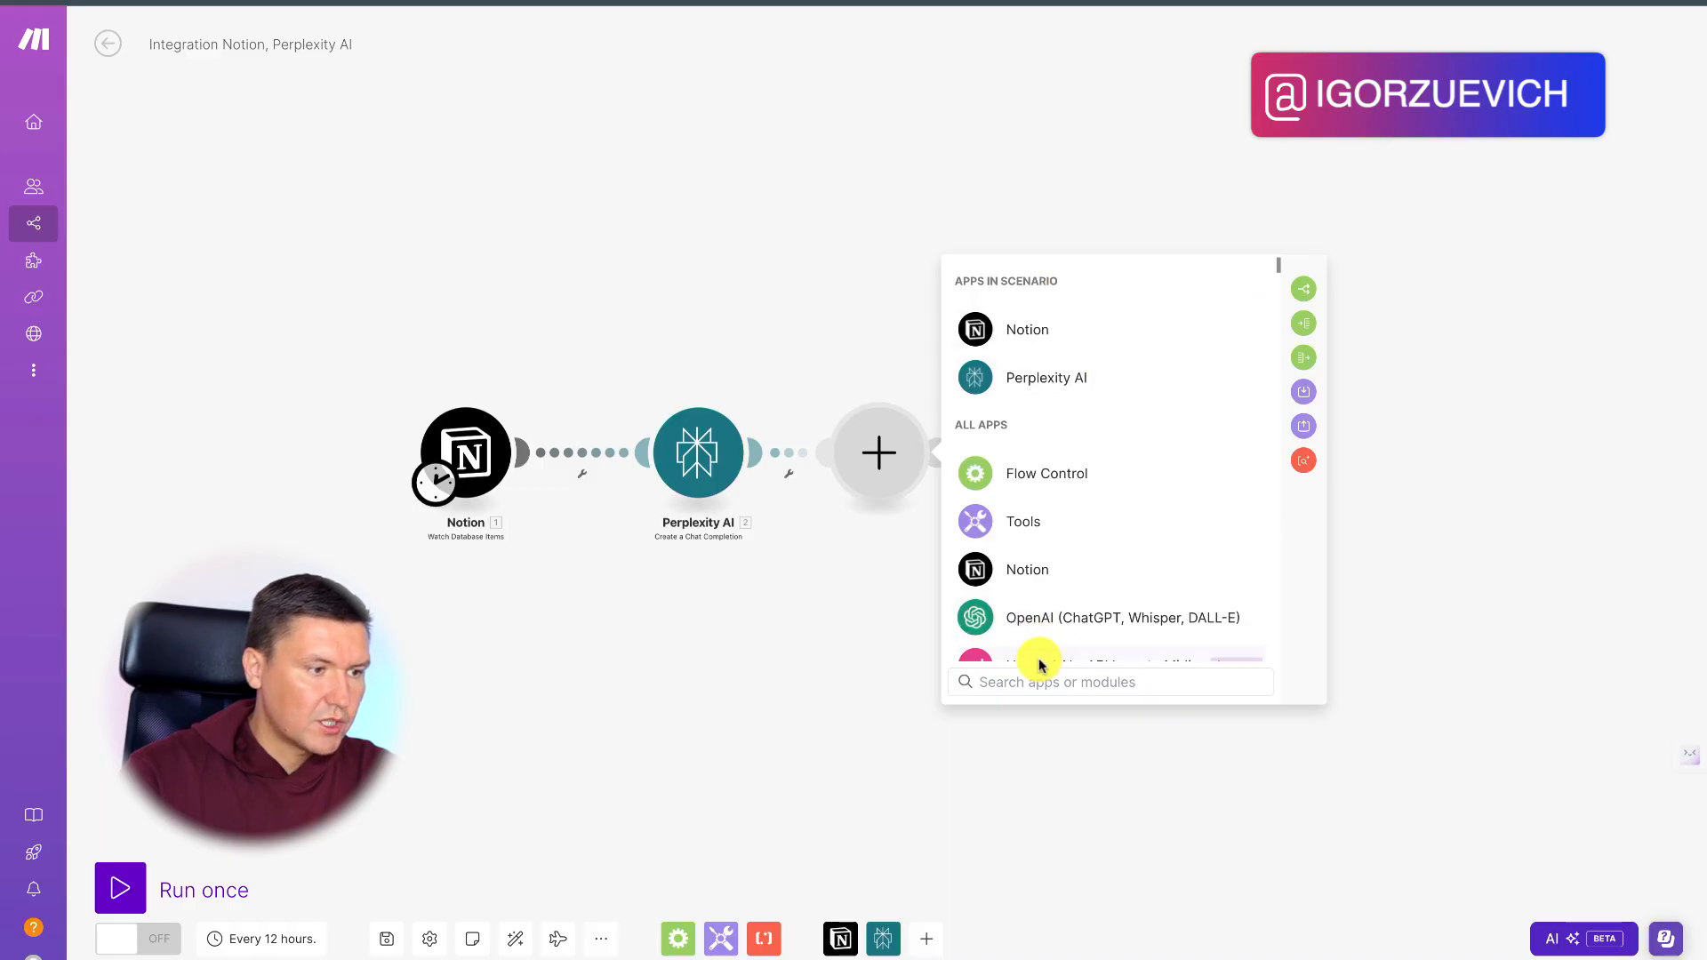
{"action": "left_click", "coordinate": [1056, 682]}
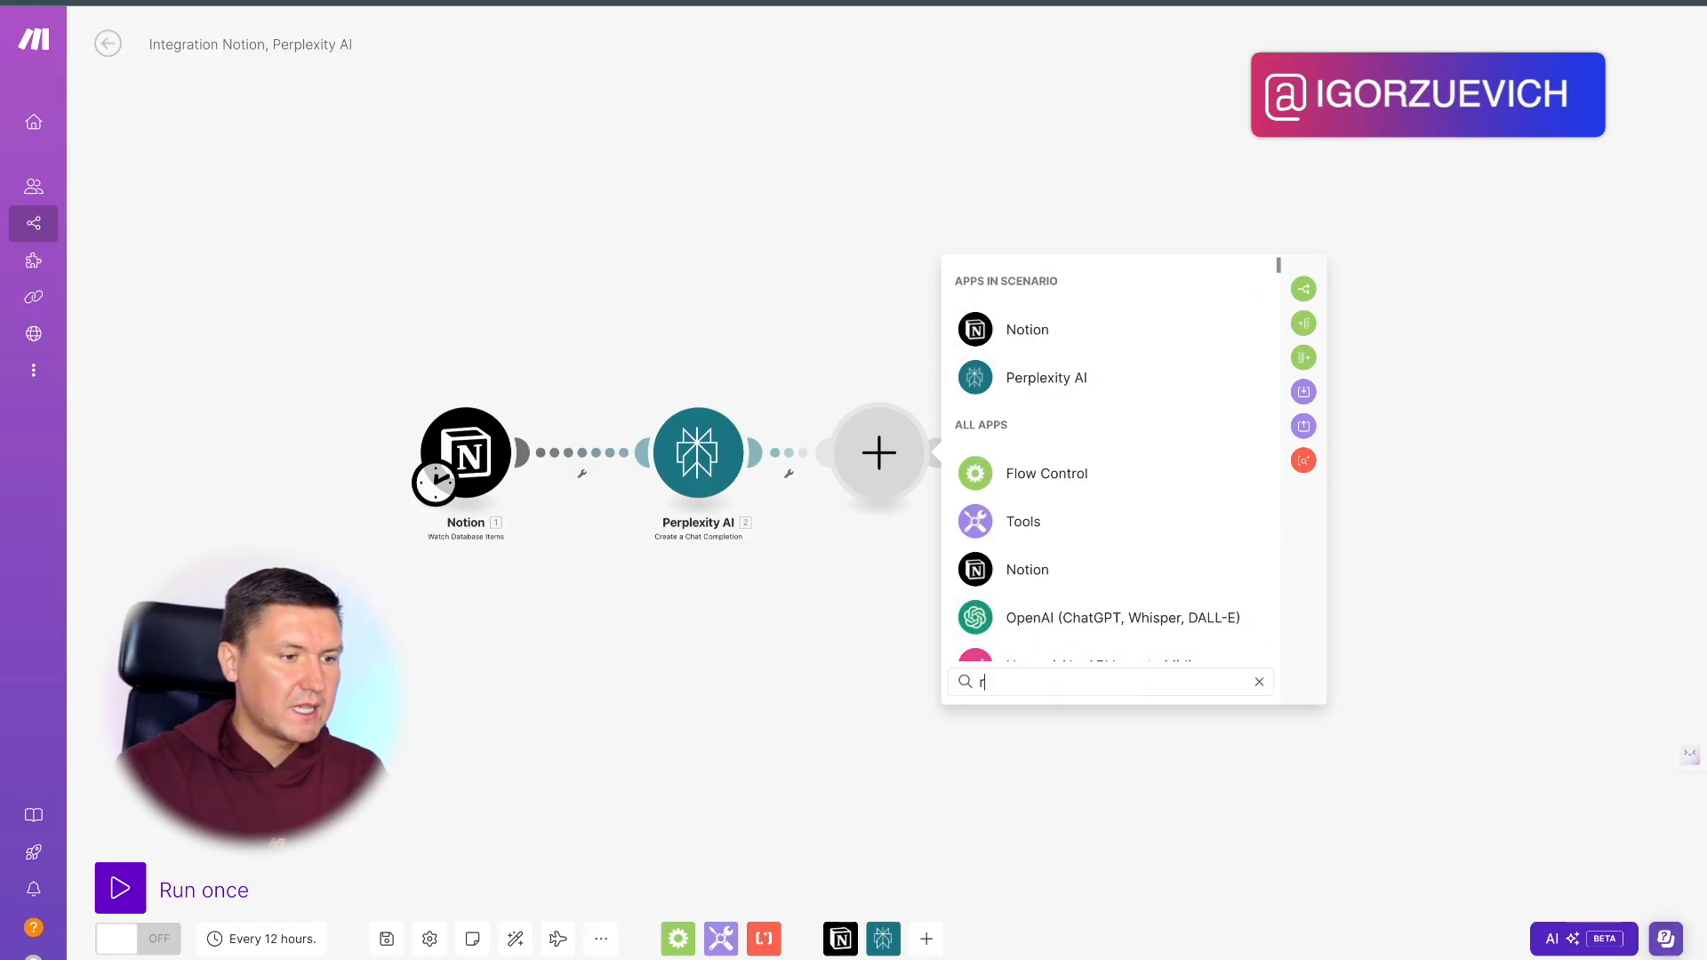
{"action": "type", "text": "ro"}
{"action": "left_click", "coordinate": [1036, 329]}
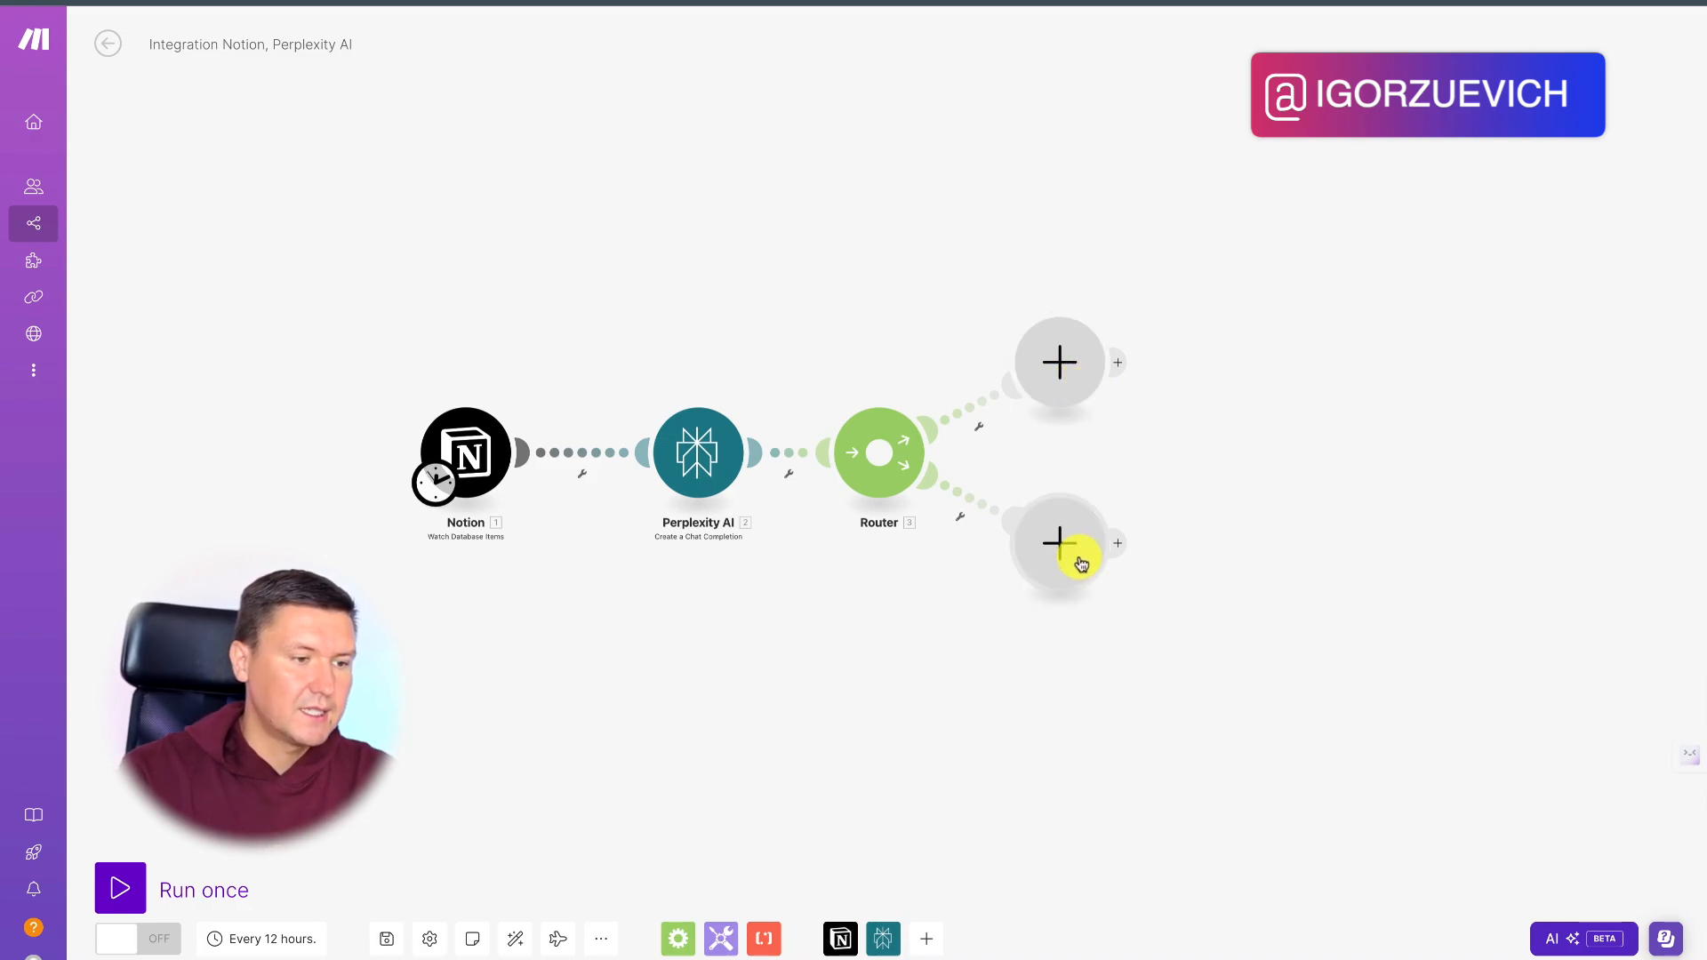
Step: Add an extra route to the Router and delete its empty module again
{"action": "left_click", "coordinate": [877, 454]}
{"action": "right_click", "coordinate": [1078, 632]}
{"action": "left_click", "coordinate": [1148, 676]}
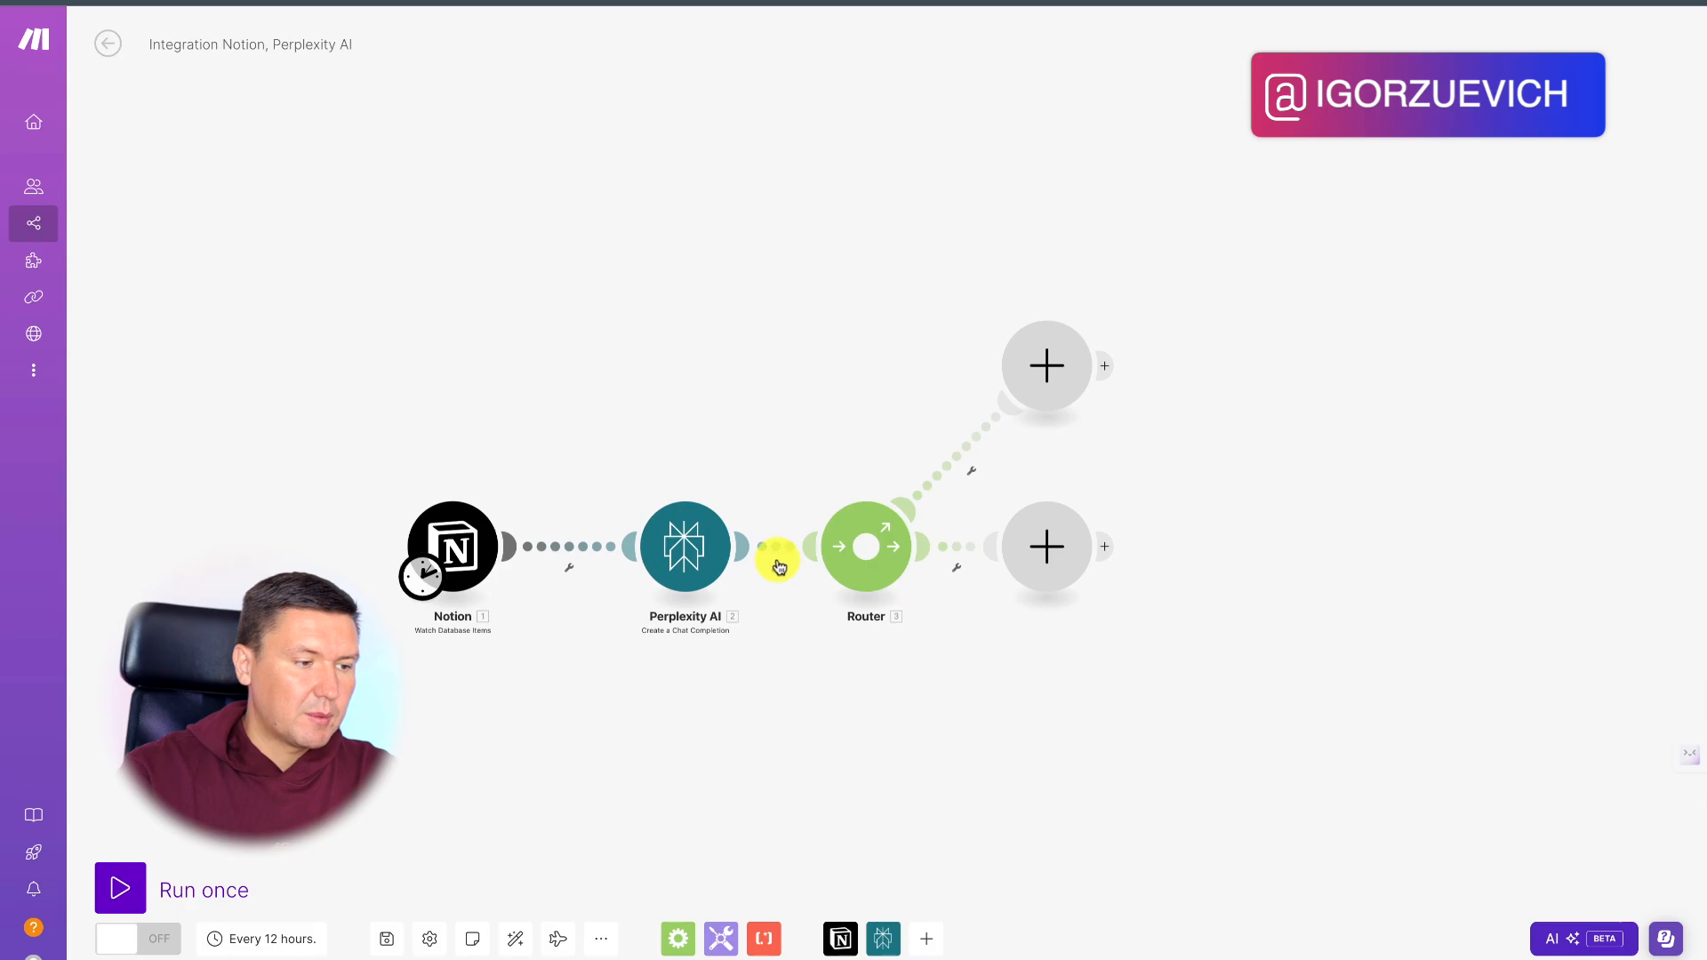
Step: Set a filter labelled "Это верный URL?" between Perplexity AI and the Router, requiring Choices Message.Content equal to n/a, and recheck it
{"action": "left_click", "coordinate": [681, 538]}
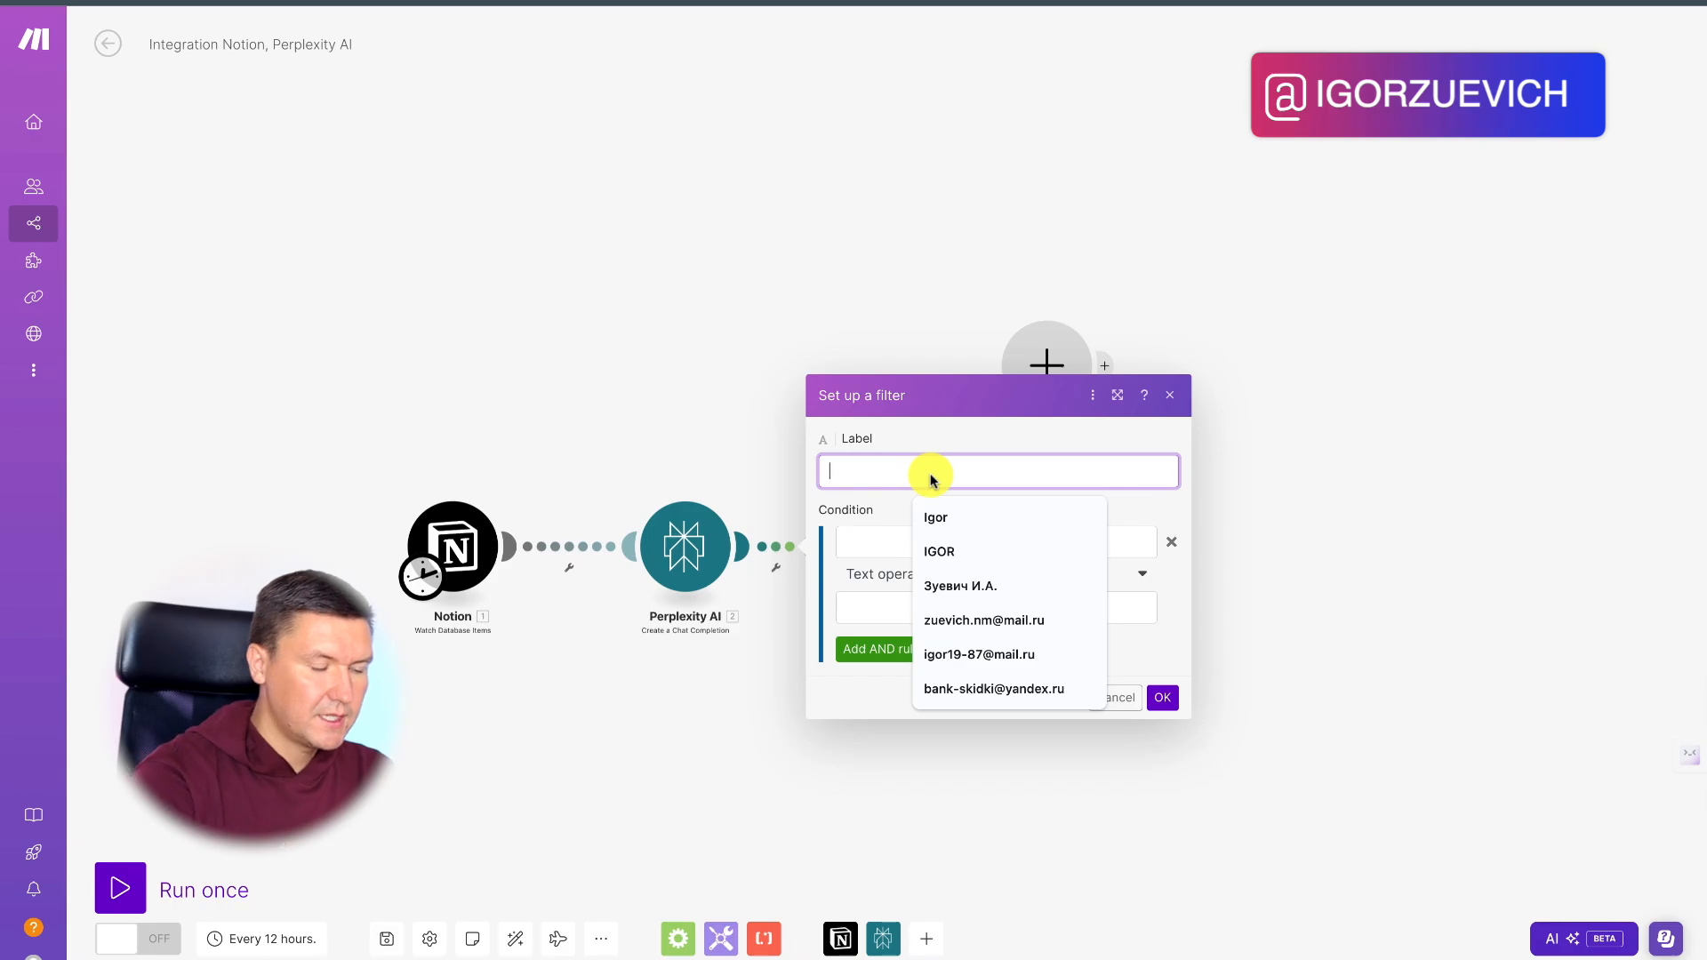
{"action": "type", "text": "\""}
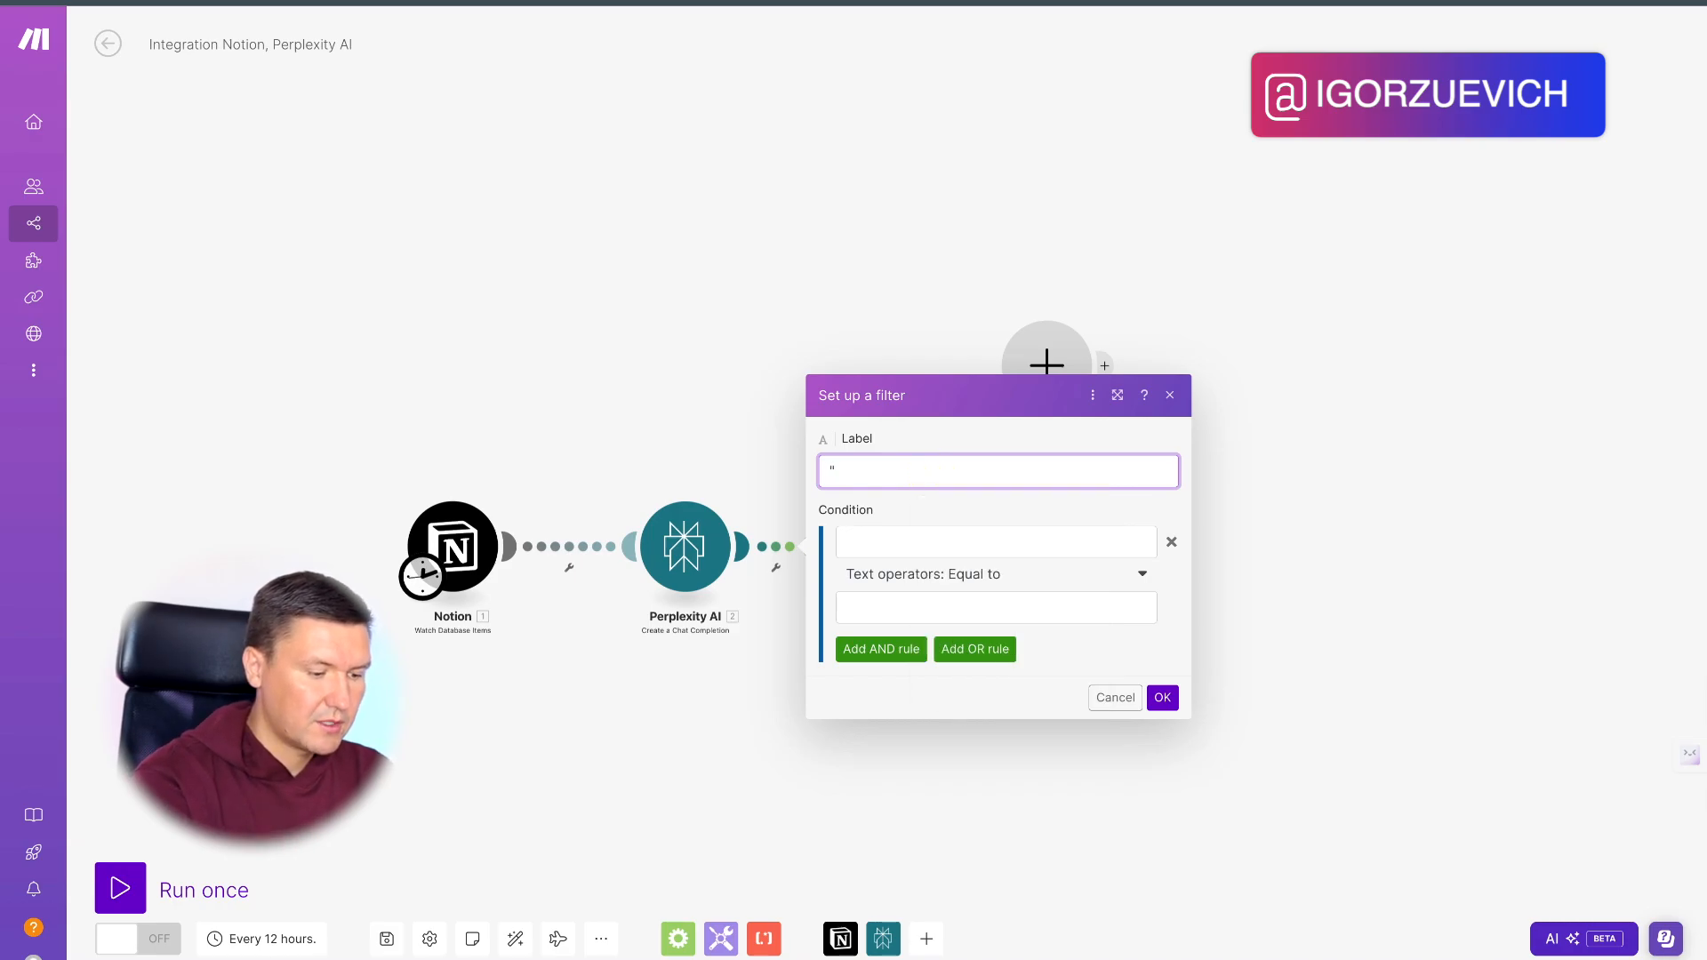
{"action": "type", "text": "nо верный URL?"}
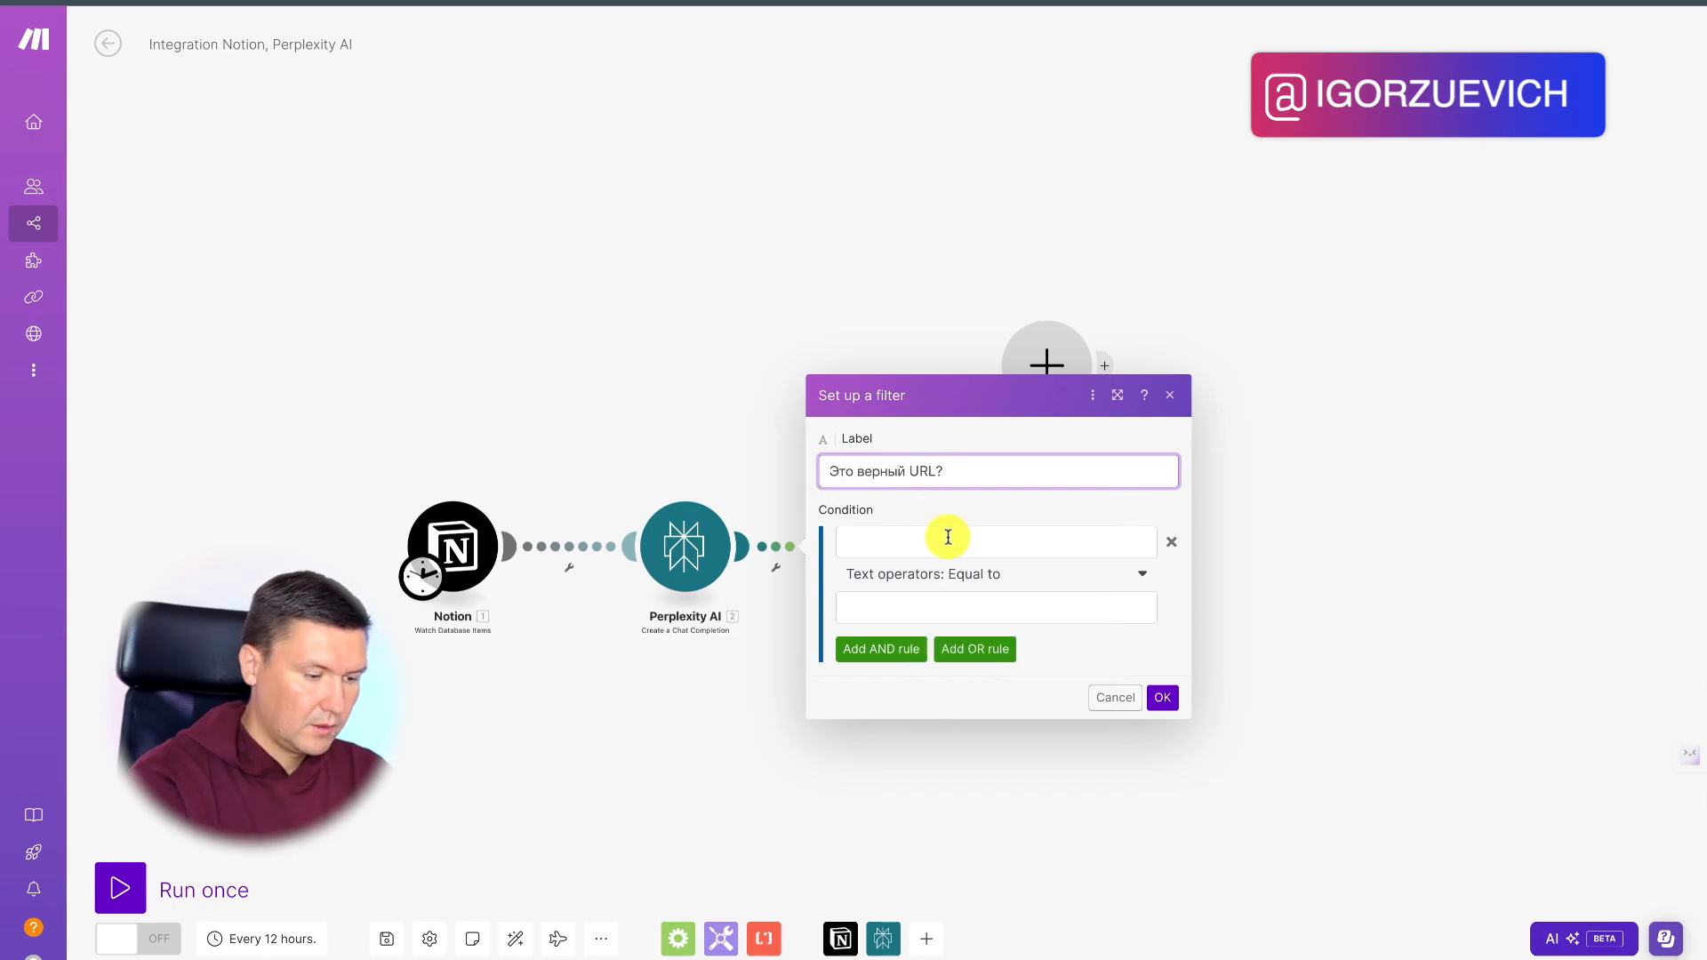
{"action": "left_click", "coordinate": [936, 544]}
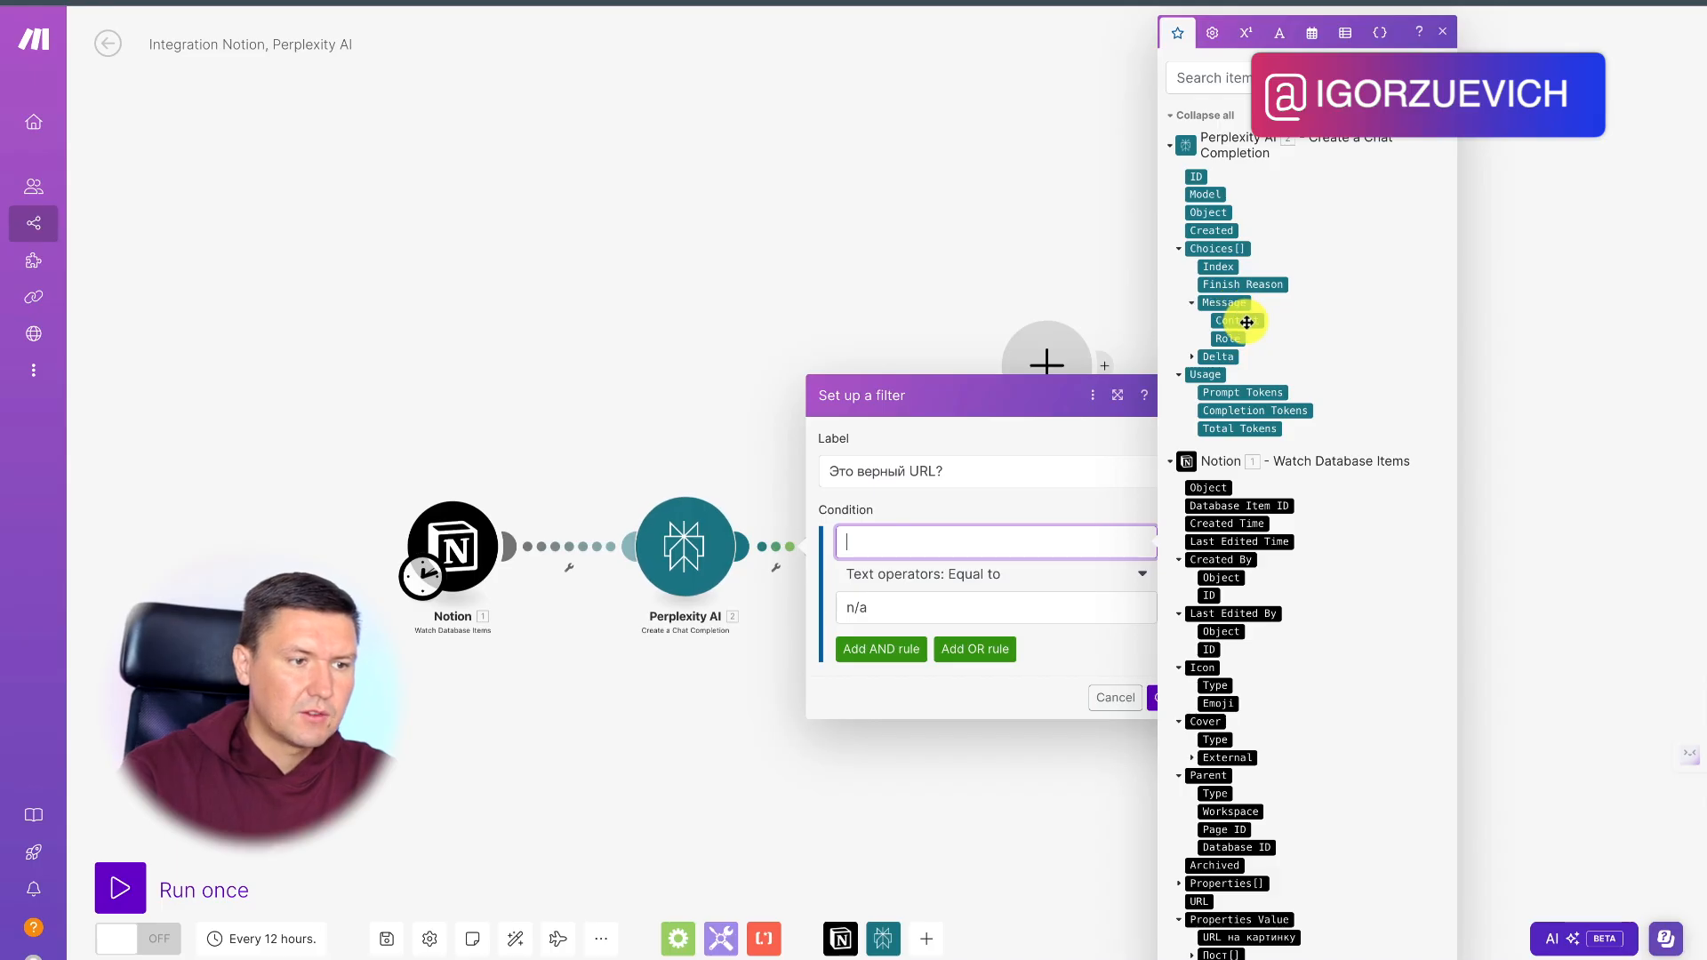
{"action": "left_click", "coordinate": [1240, 320]}
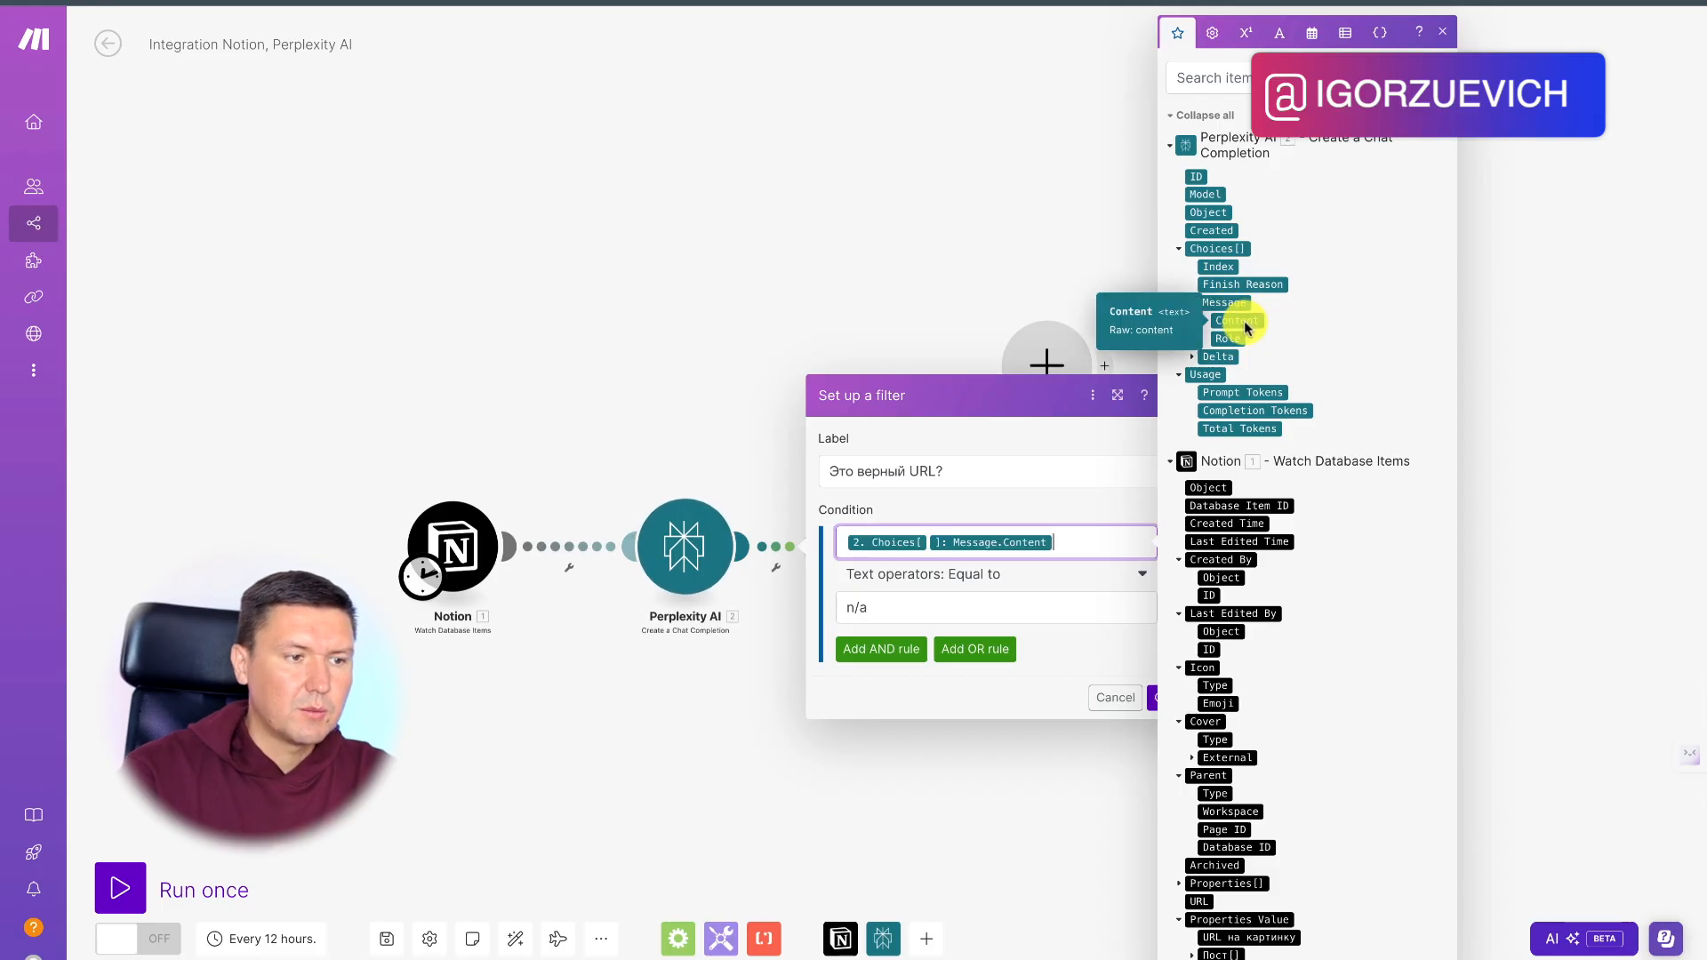
{"action": "left_click", "coordinate": [1156, 700]}
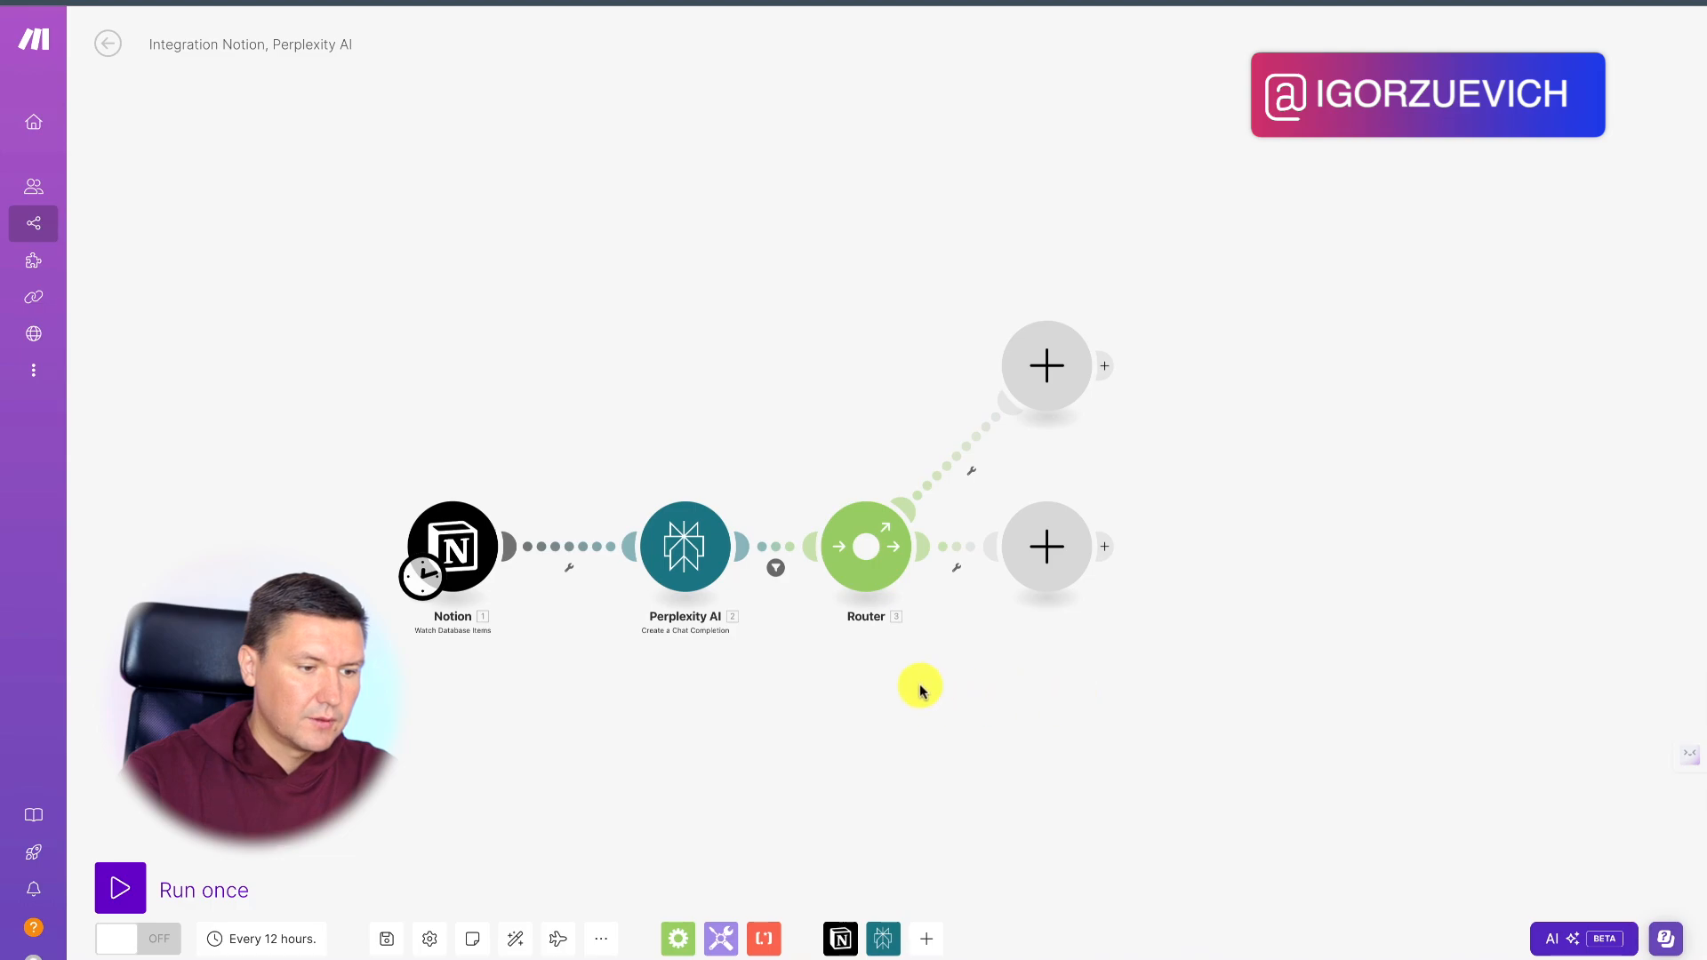
{"action": "left_click", "coordinate": [775, 566]}
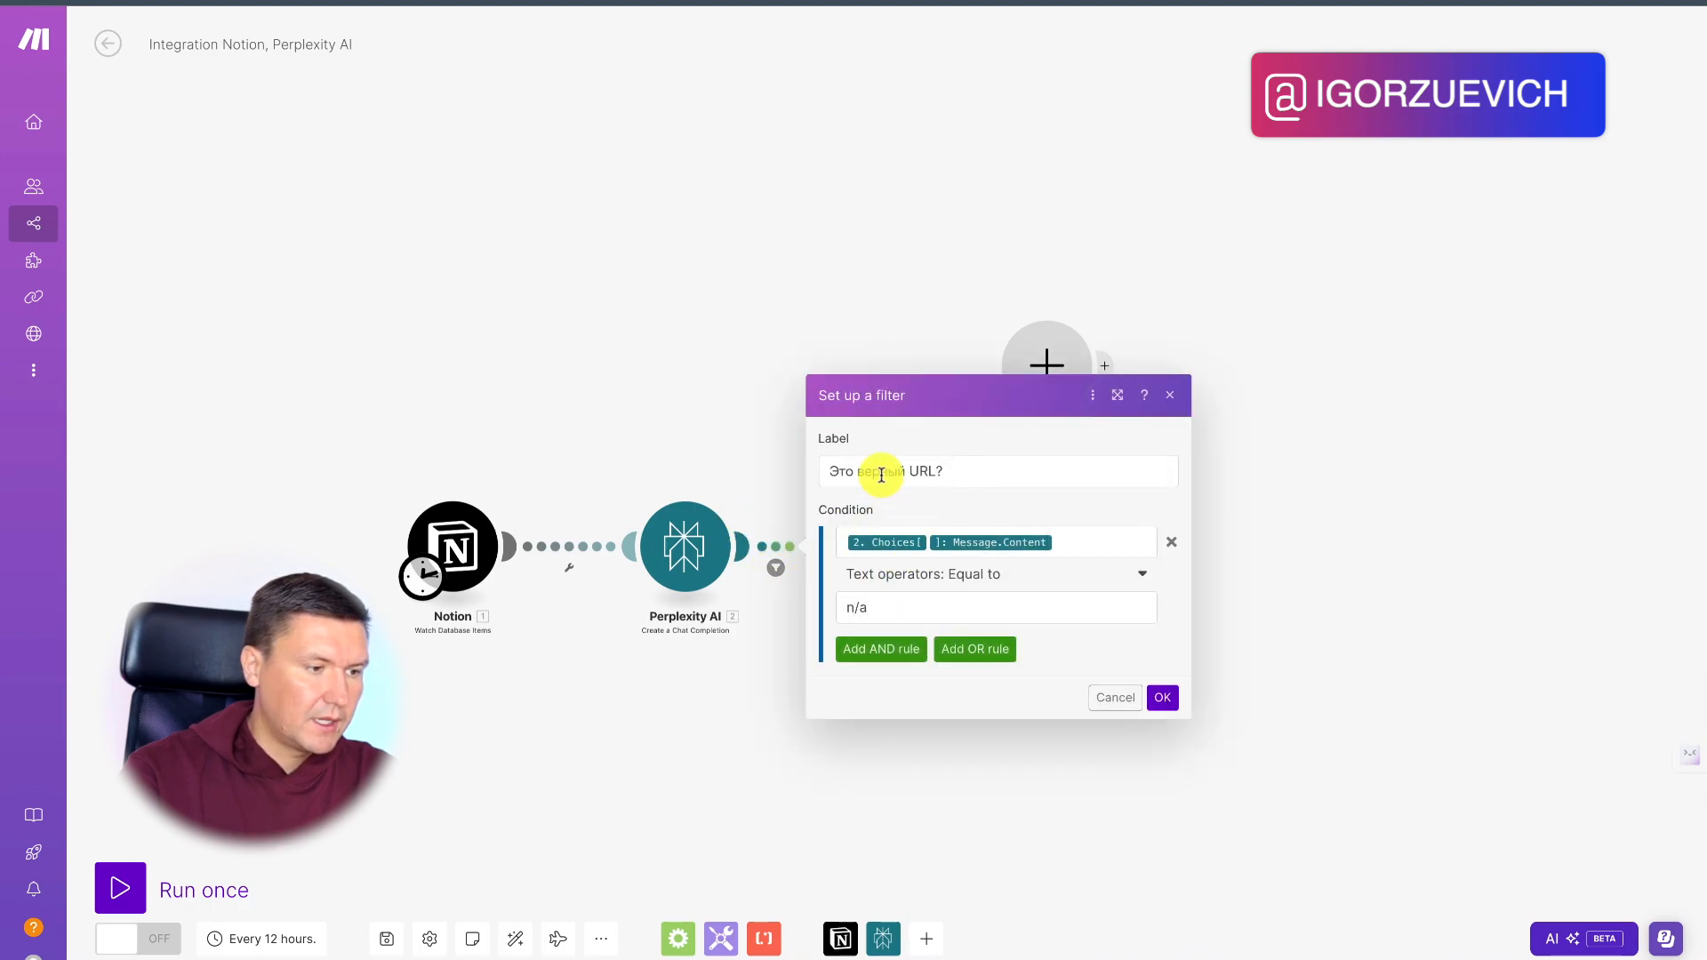
{"action": "left_click", "coordinate": [1170, 395]}
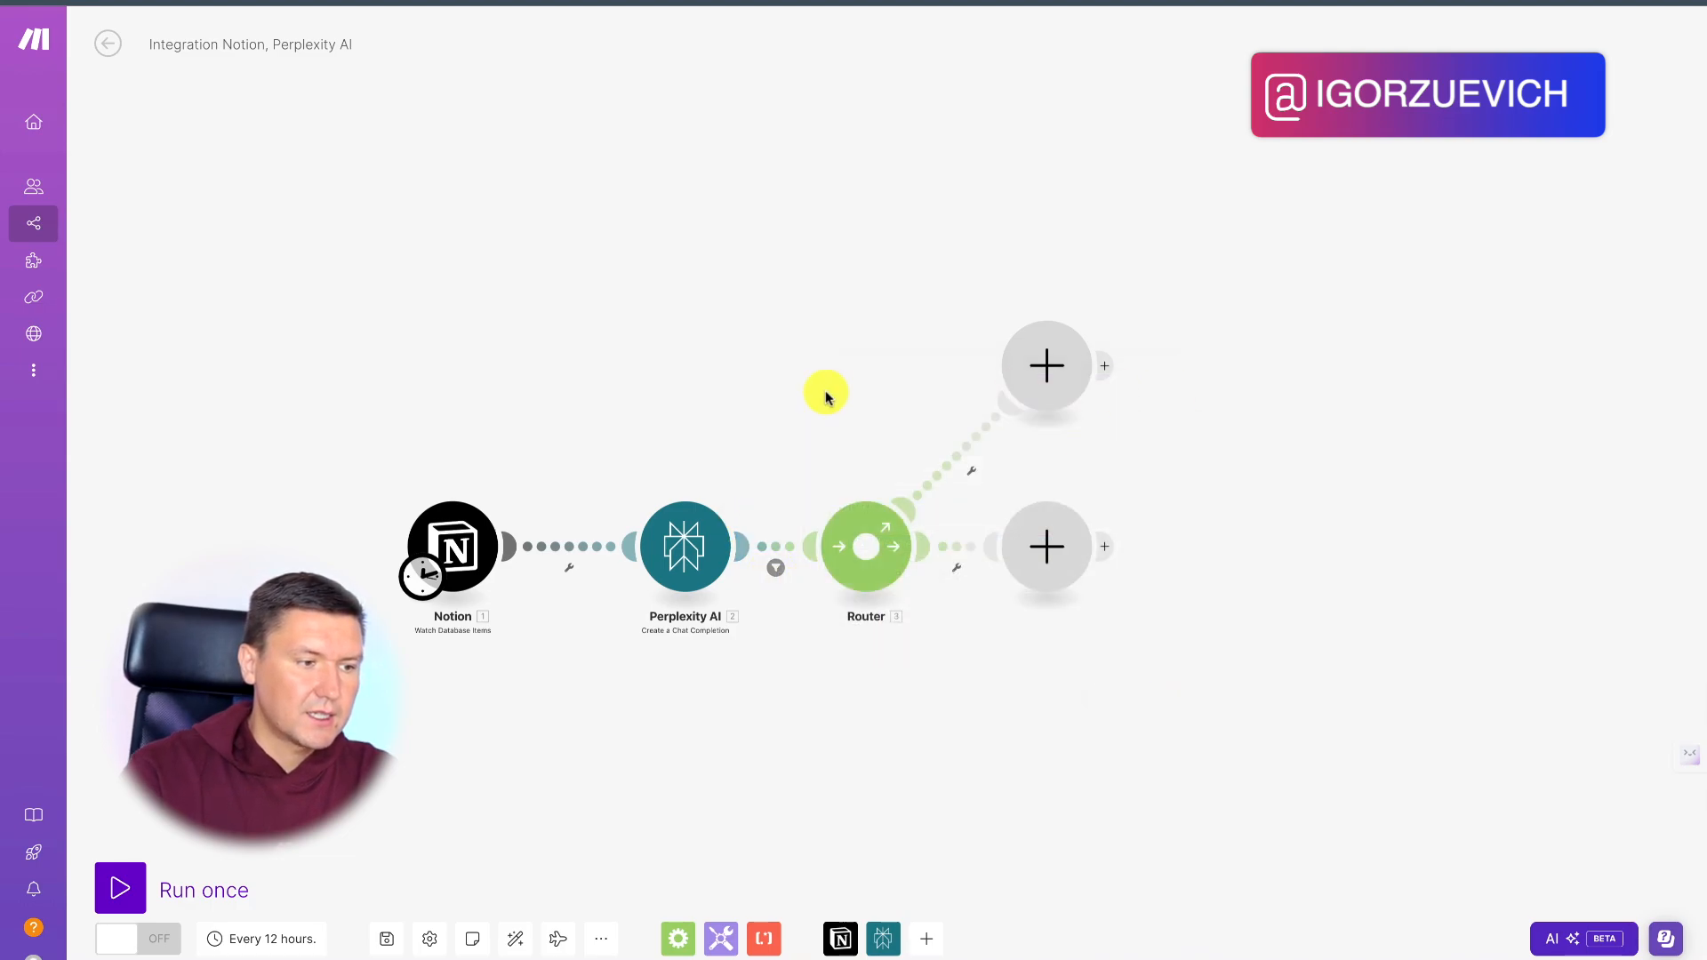
Step: Add OpenAI's Create a Completion (Prompt) module to the Router's upper route
{"action": "left_click_drag", "start_coordinate": [747, 395], "coordinate": [526, 364]}
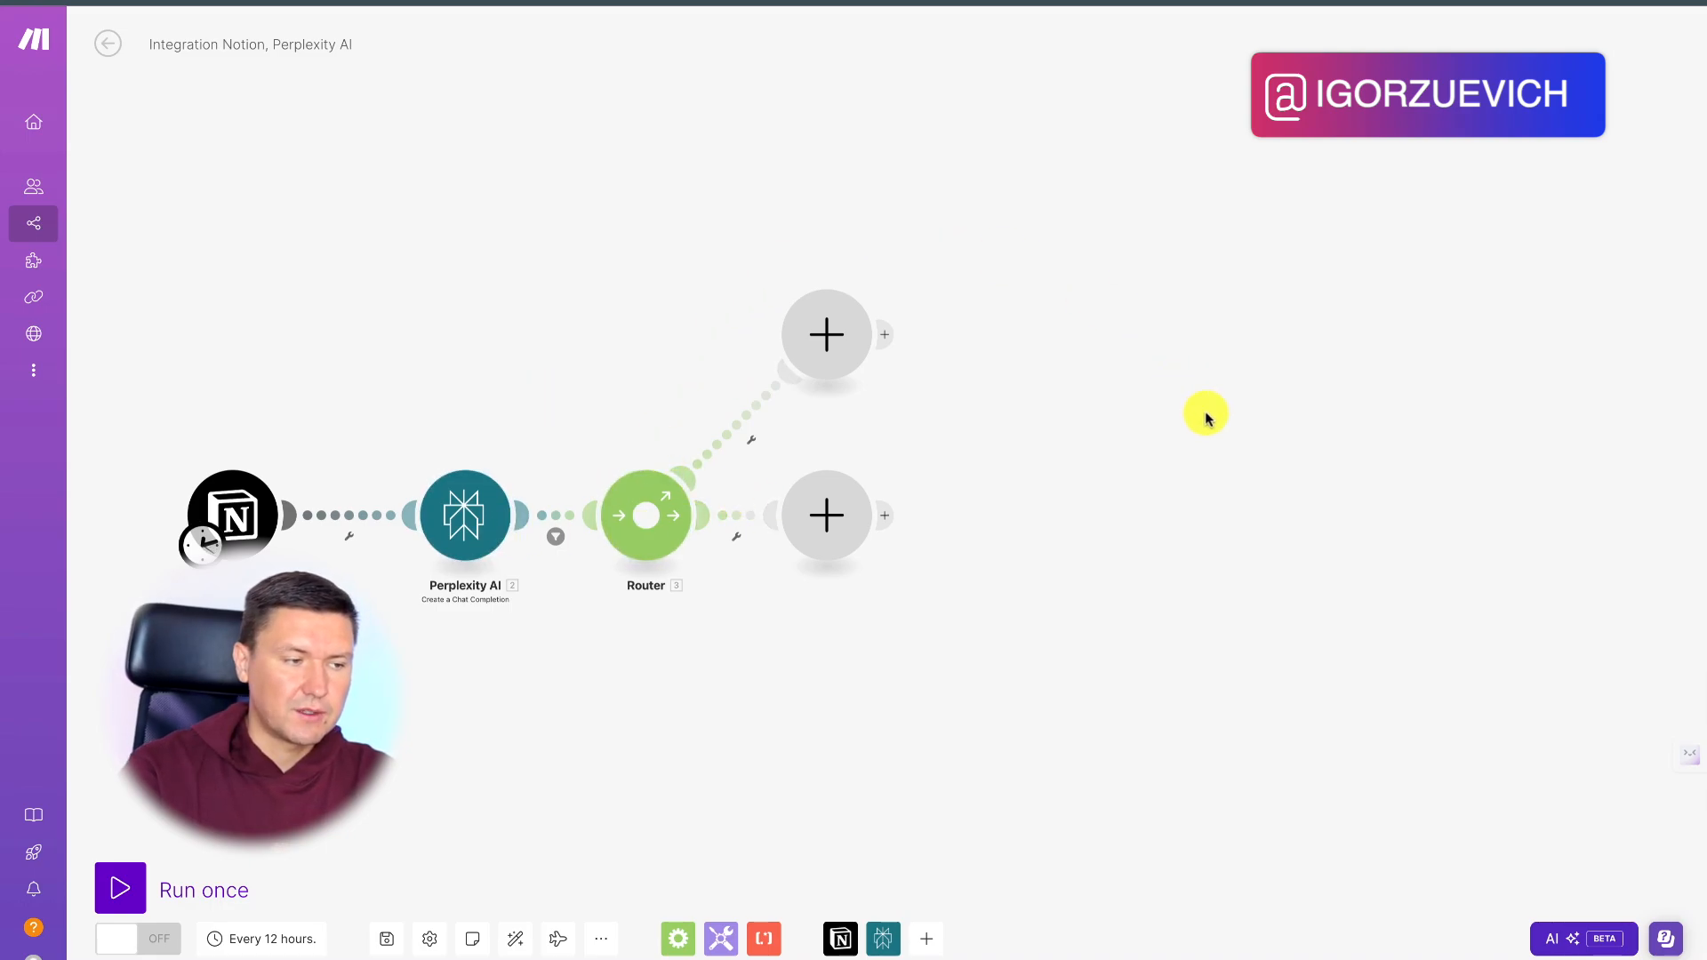
{"action": "left_click_drag", "start_coordinate": [1001, 397], "coordinate": [997, 434]}
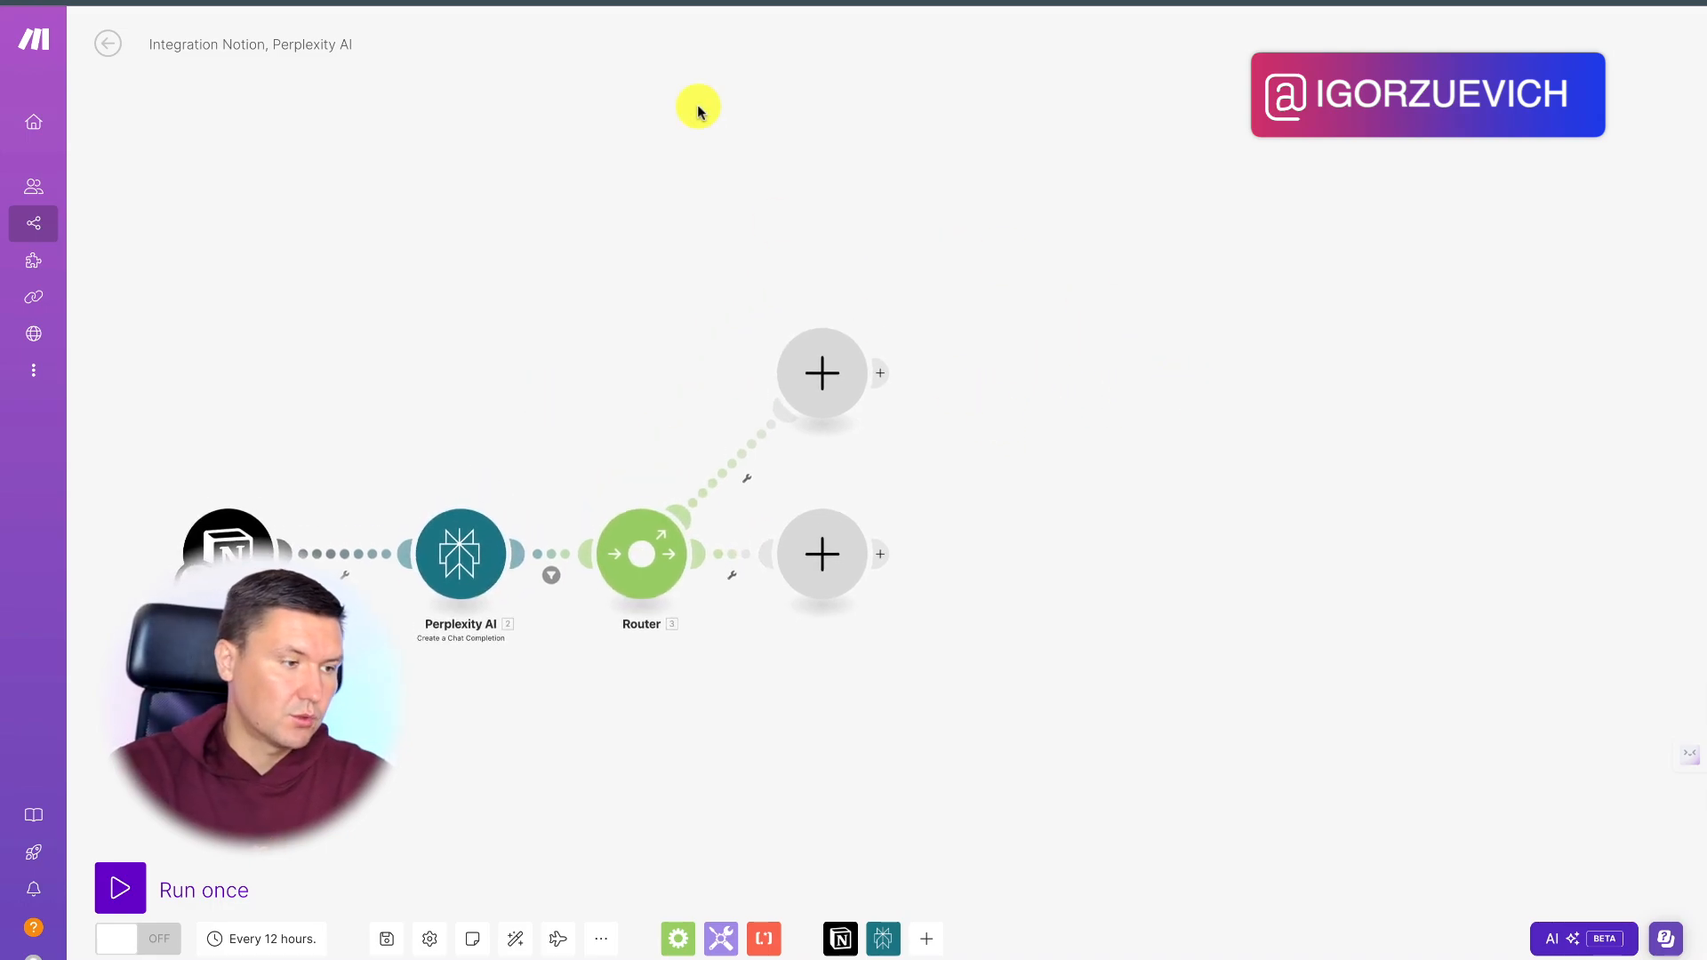
{"action": "left_click", "coordinate": [823, 372]}
{"action": "left_click", "coordinate": [983, 535]}
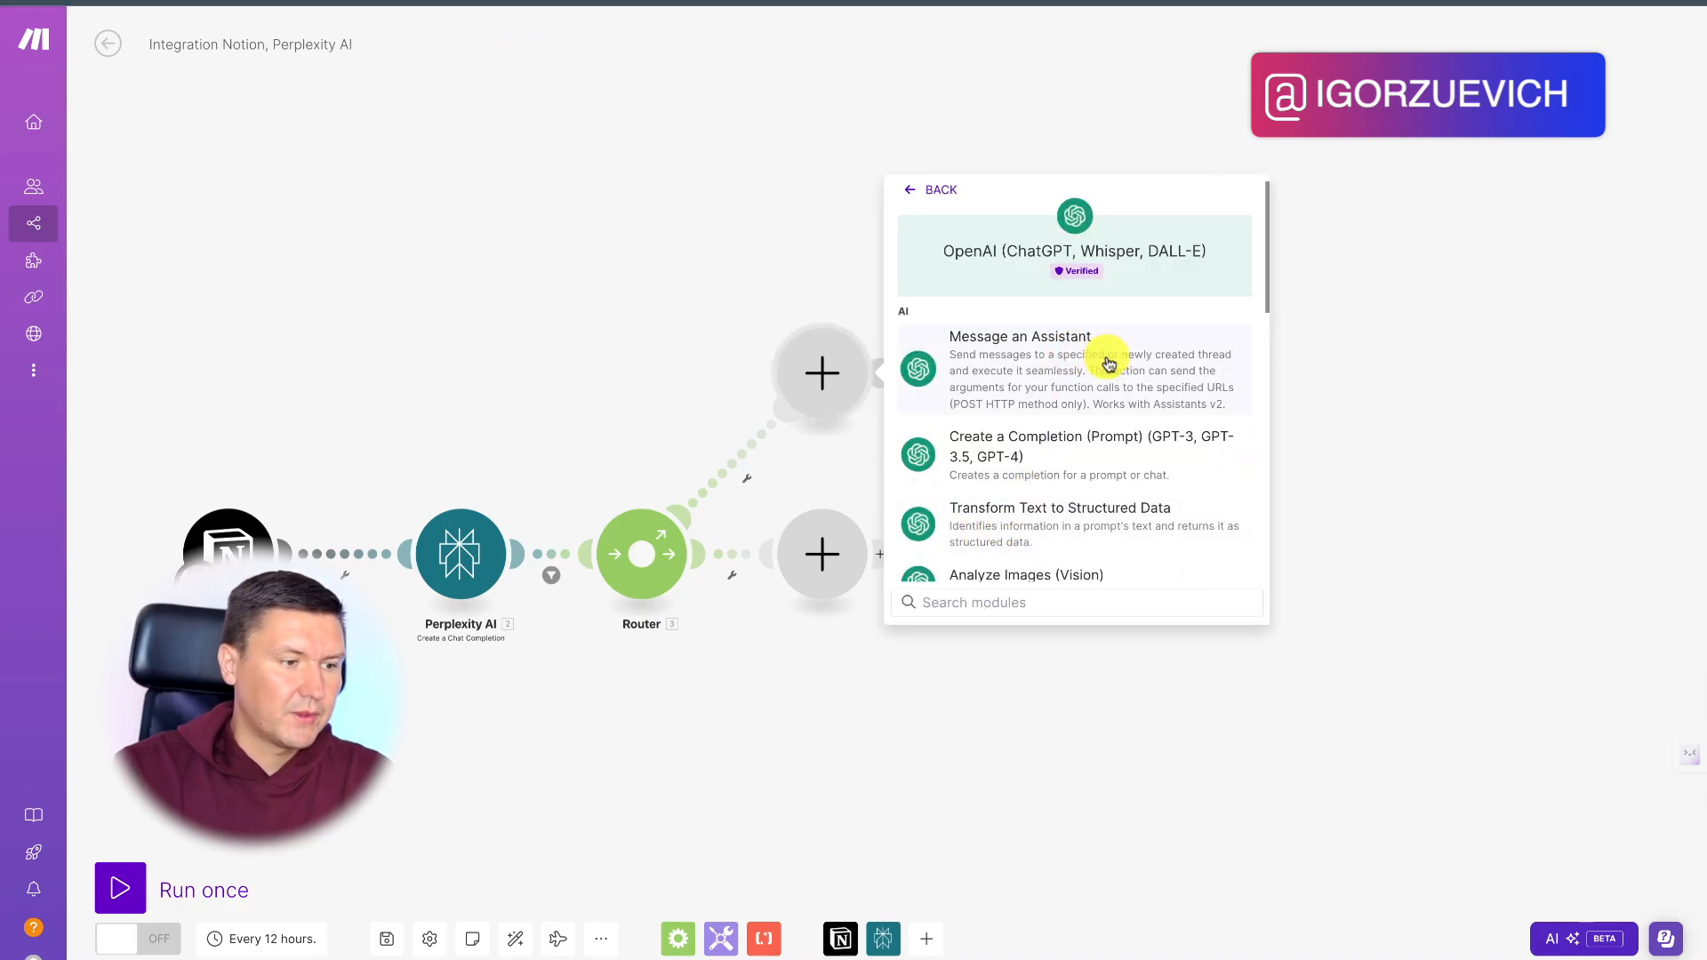
{"action": "left_click", "coordinate": [1129, 478]}
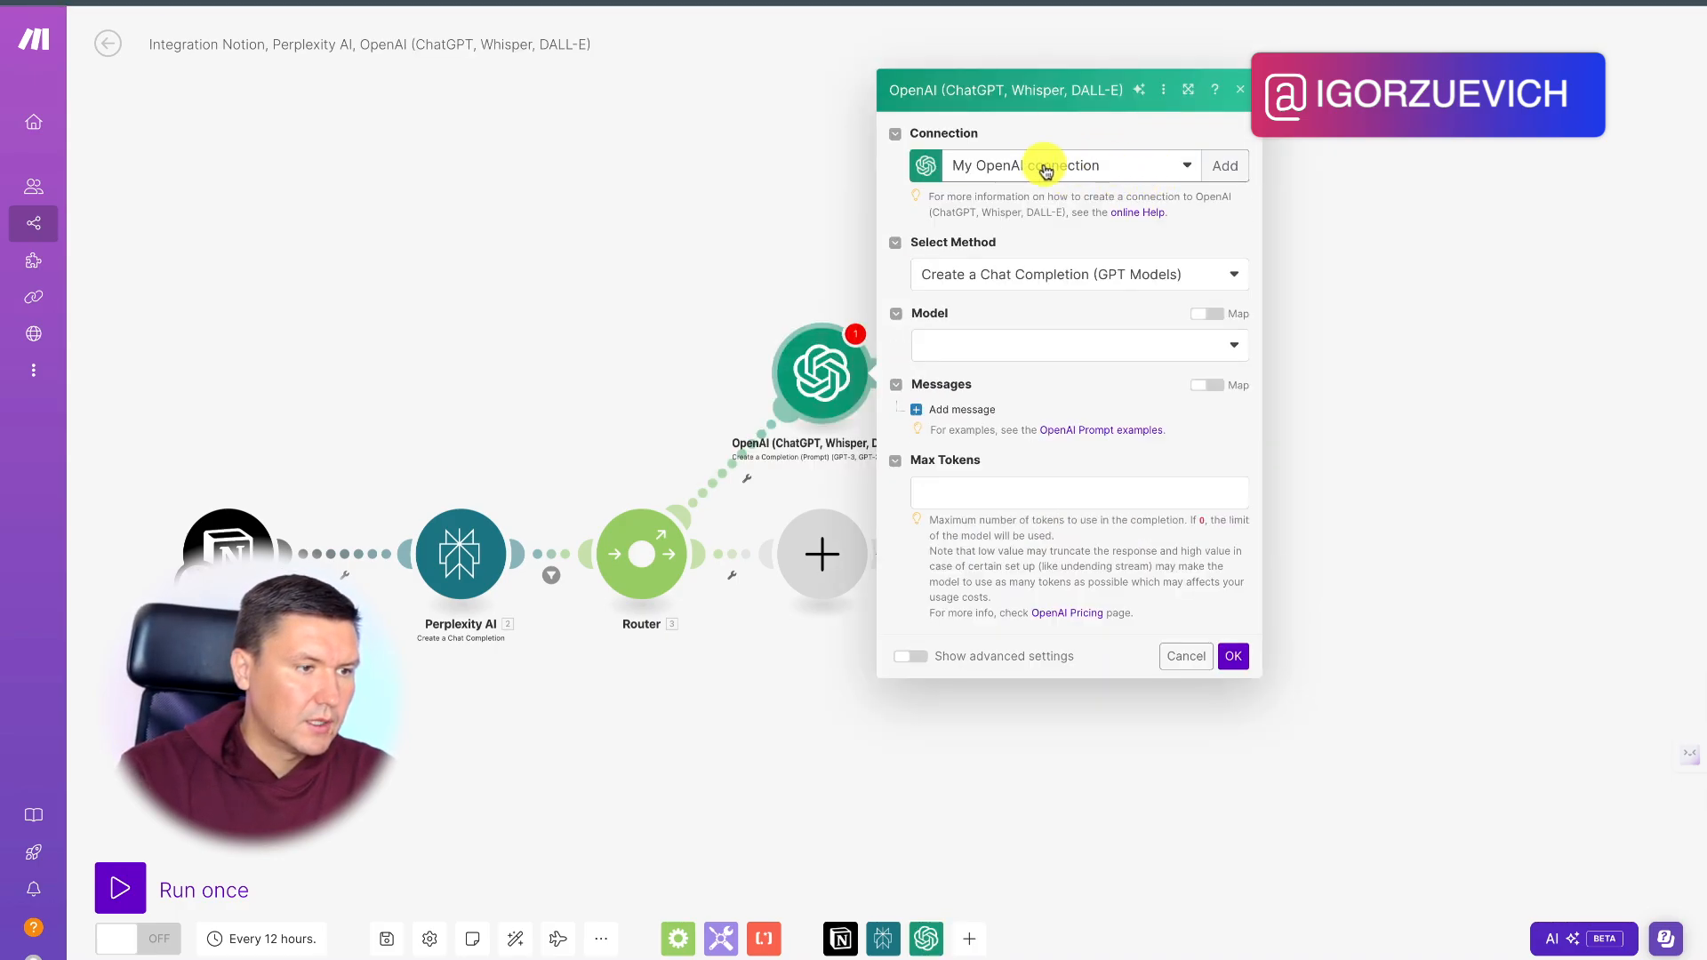
{"action": "left_click", "coordinate": [1226, 165]}
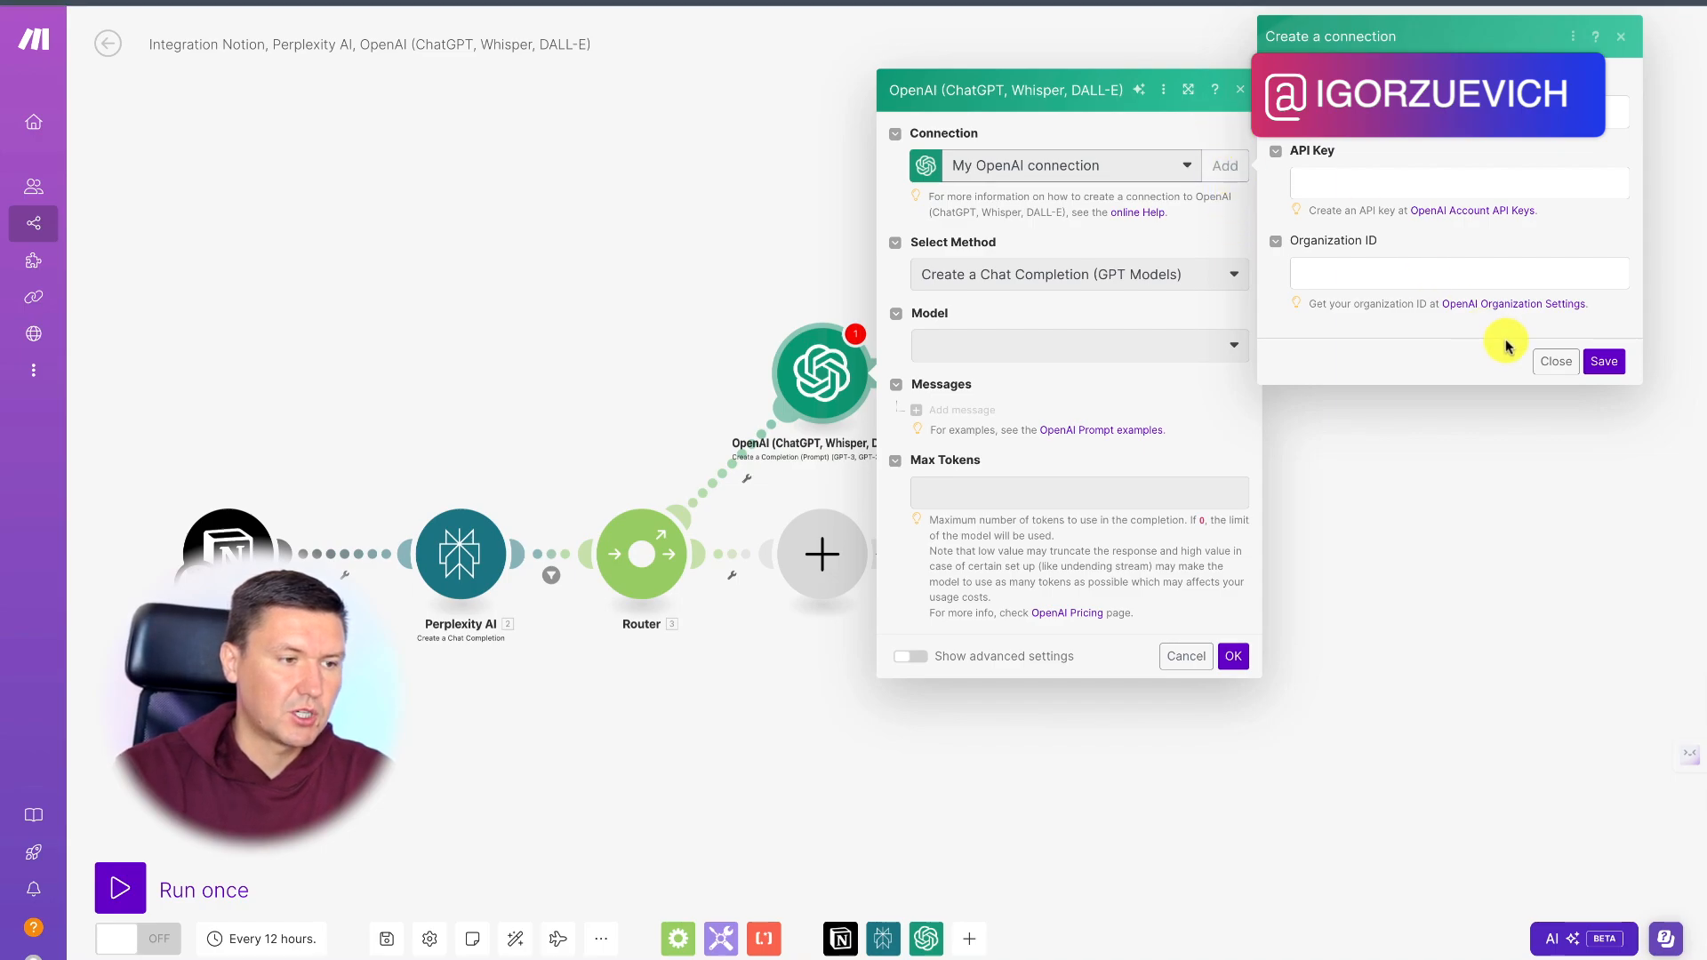
{"action": "left_click", "coordinate": [1557, 361]}
{"action": "left_click", "coordinate": [1185, 164]}
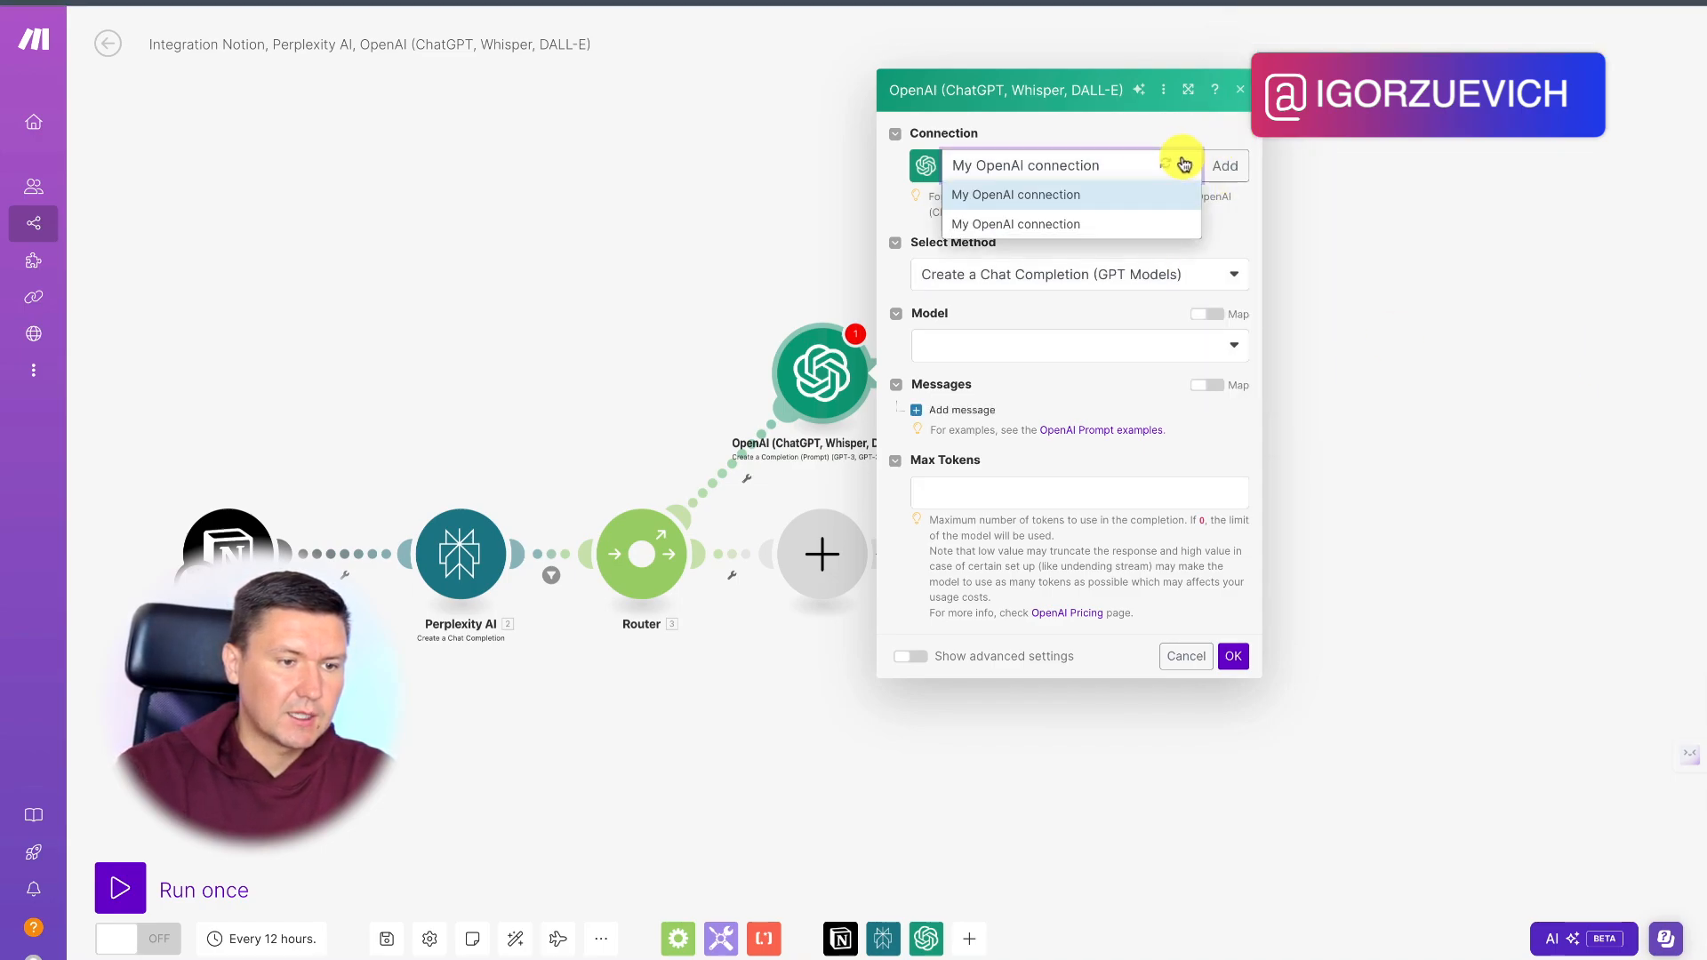
{"action": "left_click", "coordinate": [1184, 165]}
Step: Configure the OpenAI module for Create a Chat Completion (GPT Models) with the gpt-4o (system) model and Max Tokens 700
{"action": "left_click", "coordinate": [1221, 277]}
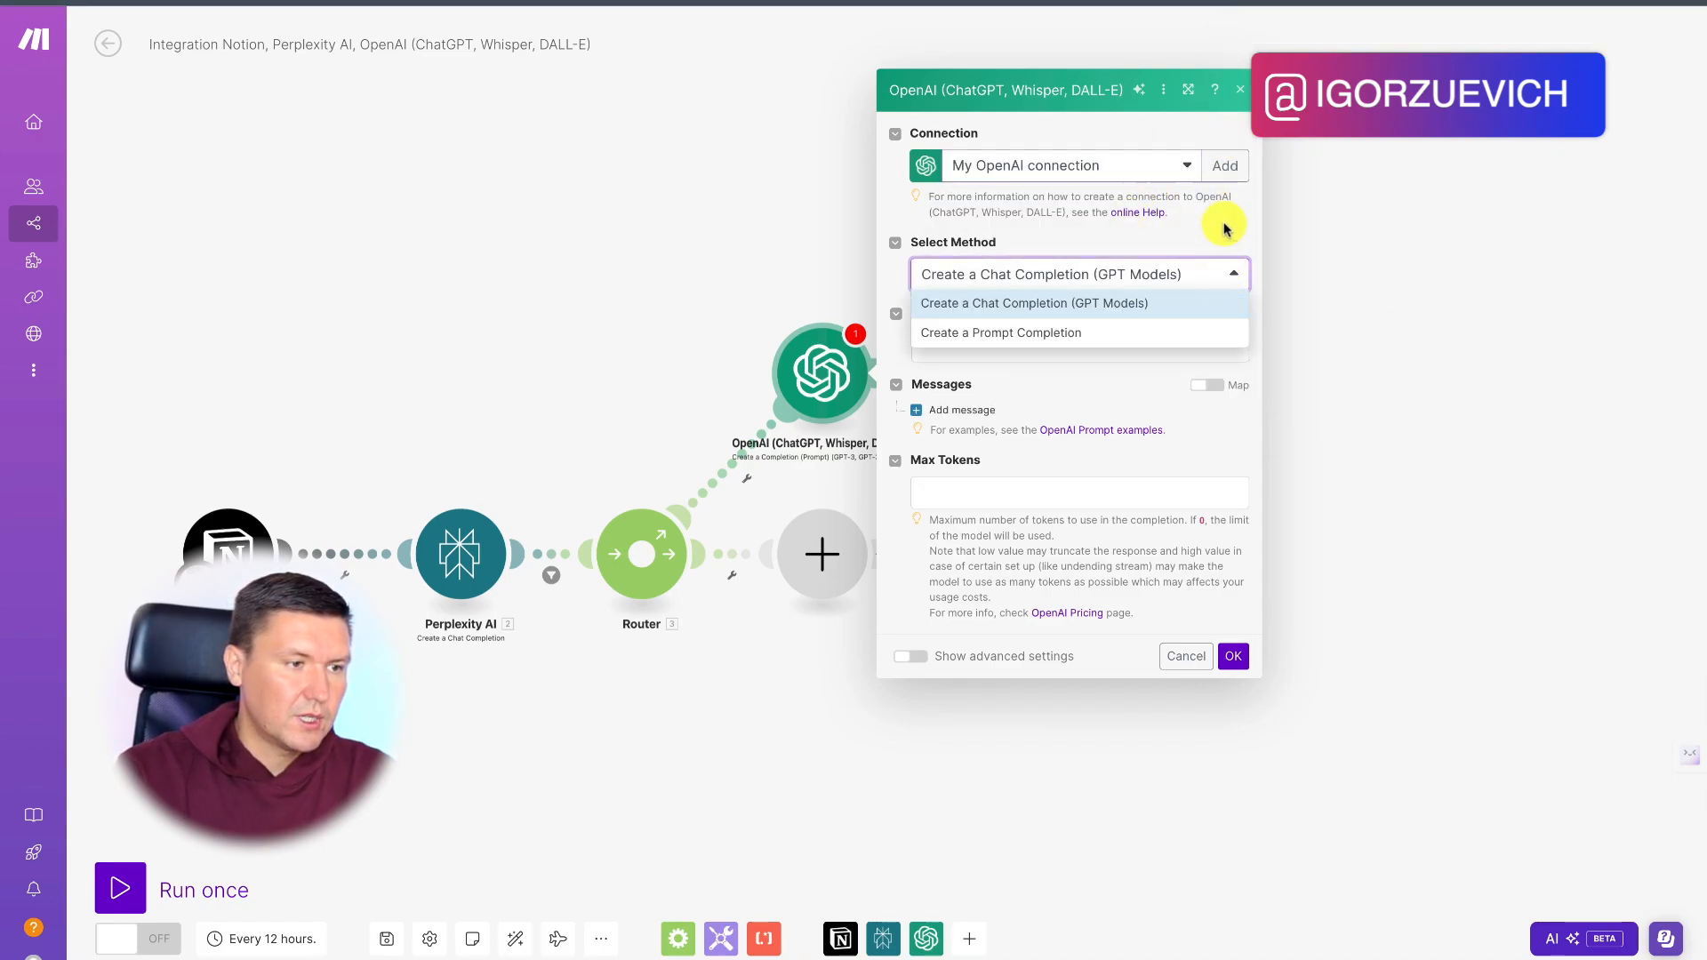
{"action": "left_click", "coordinate": [1147, 303]}
{"action": "left_click", "coordinate": [1097, 347]}
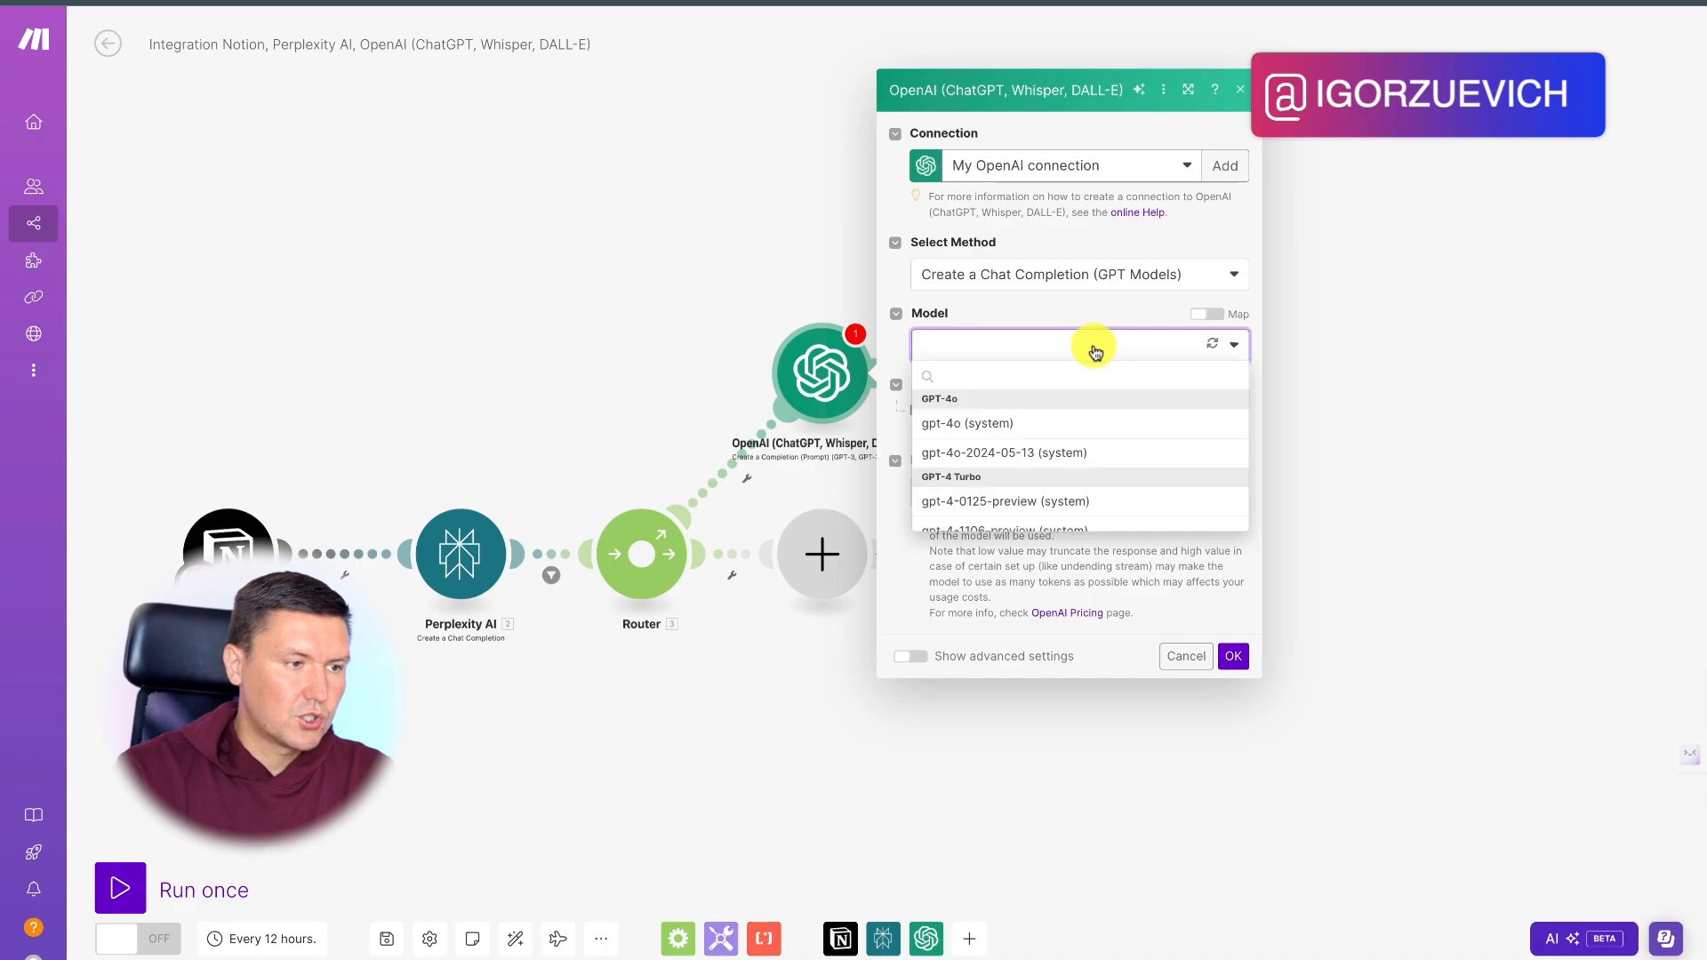
{"action": "left_click", "coordinate": [979, 425]}
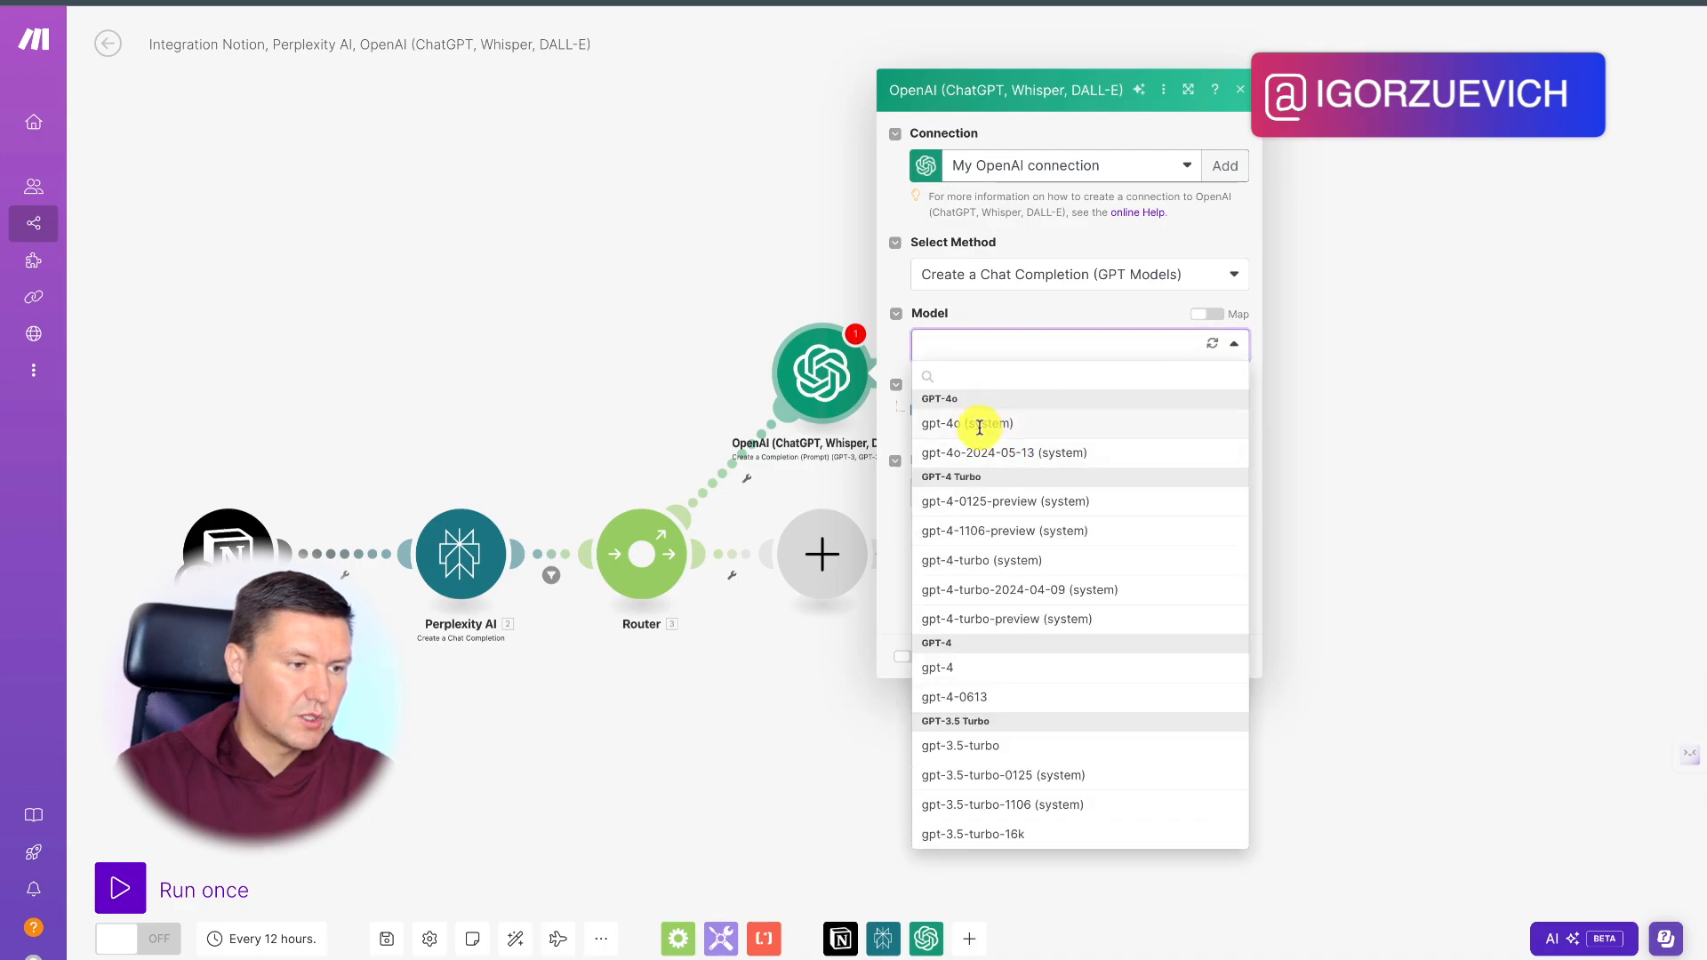
{"action": "left_click", "coordinate": [983, 489]}
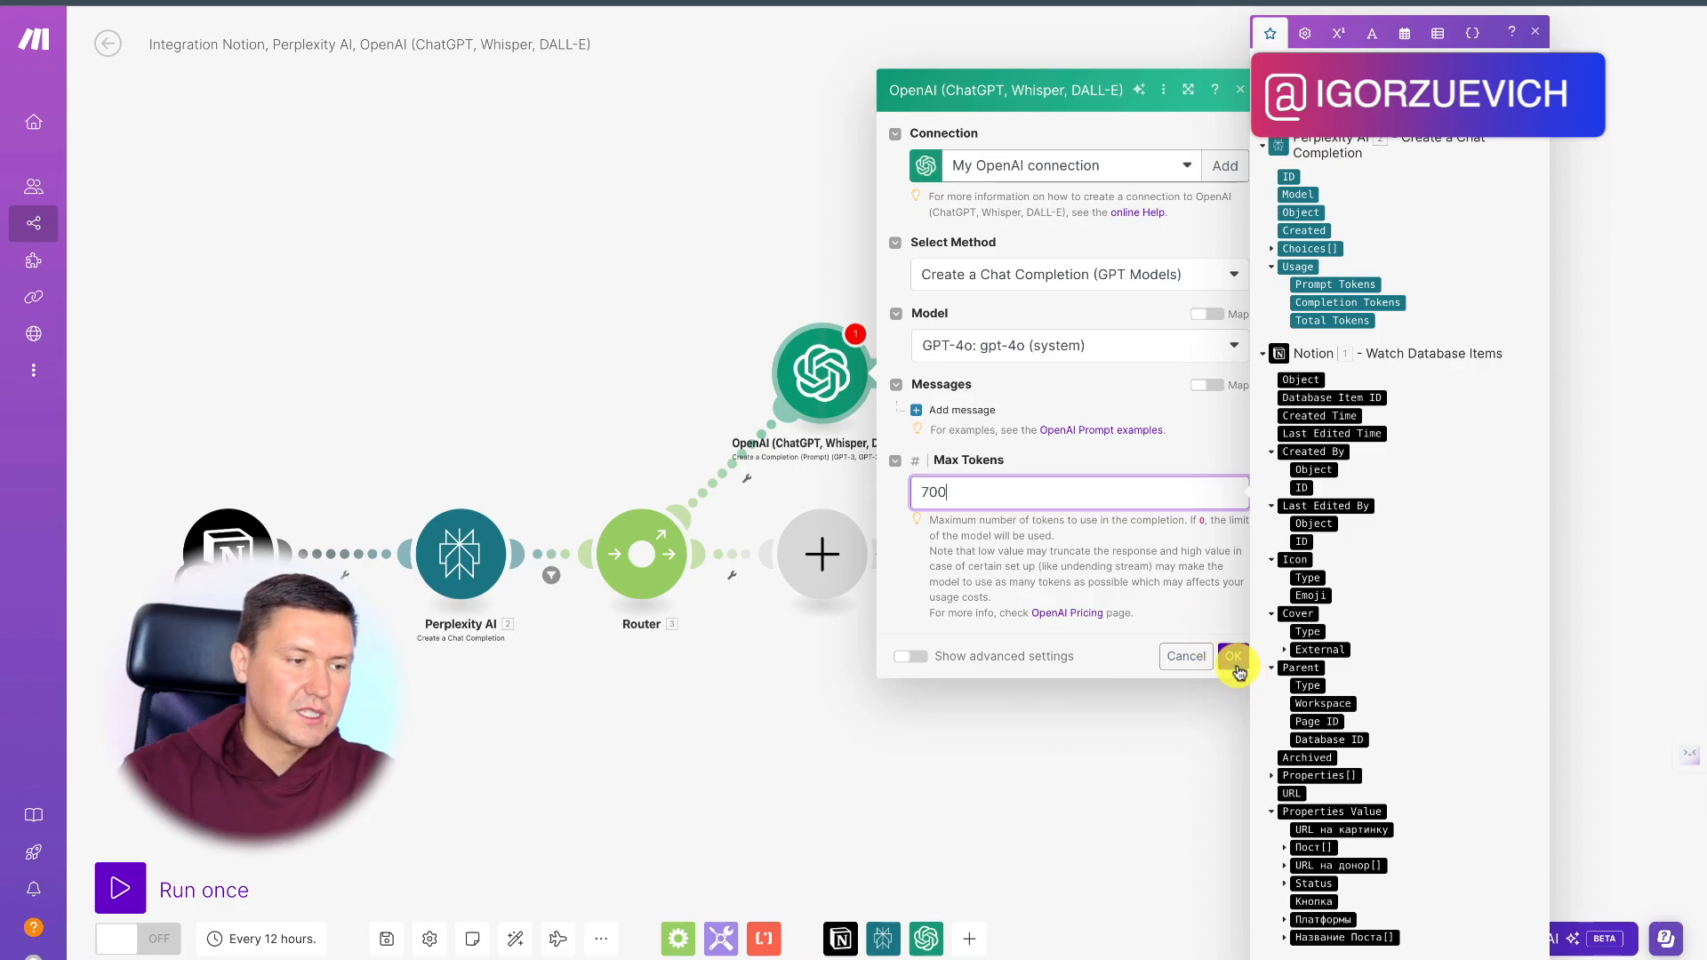
{"action": "left_click", "coordinate": [1235, 660]}
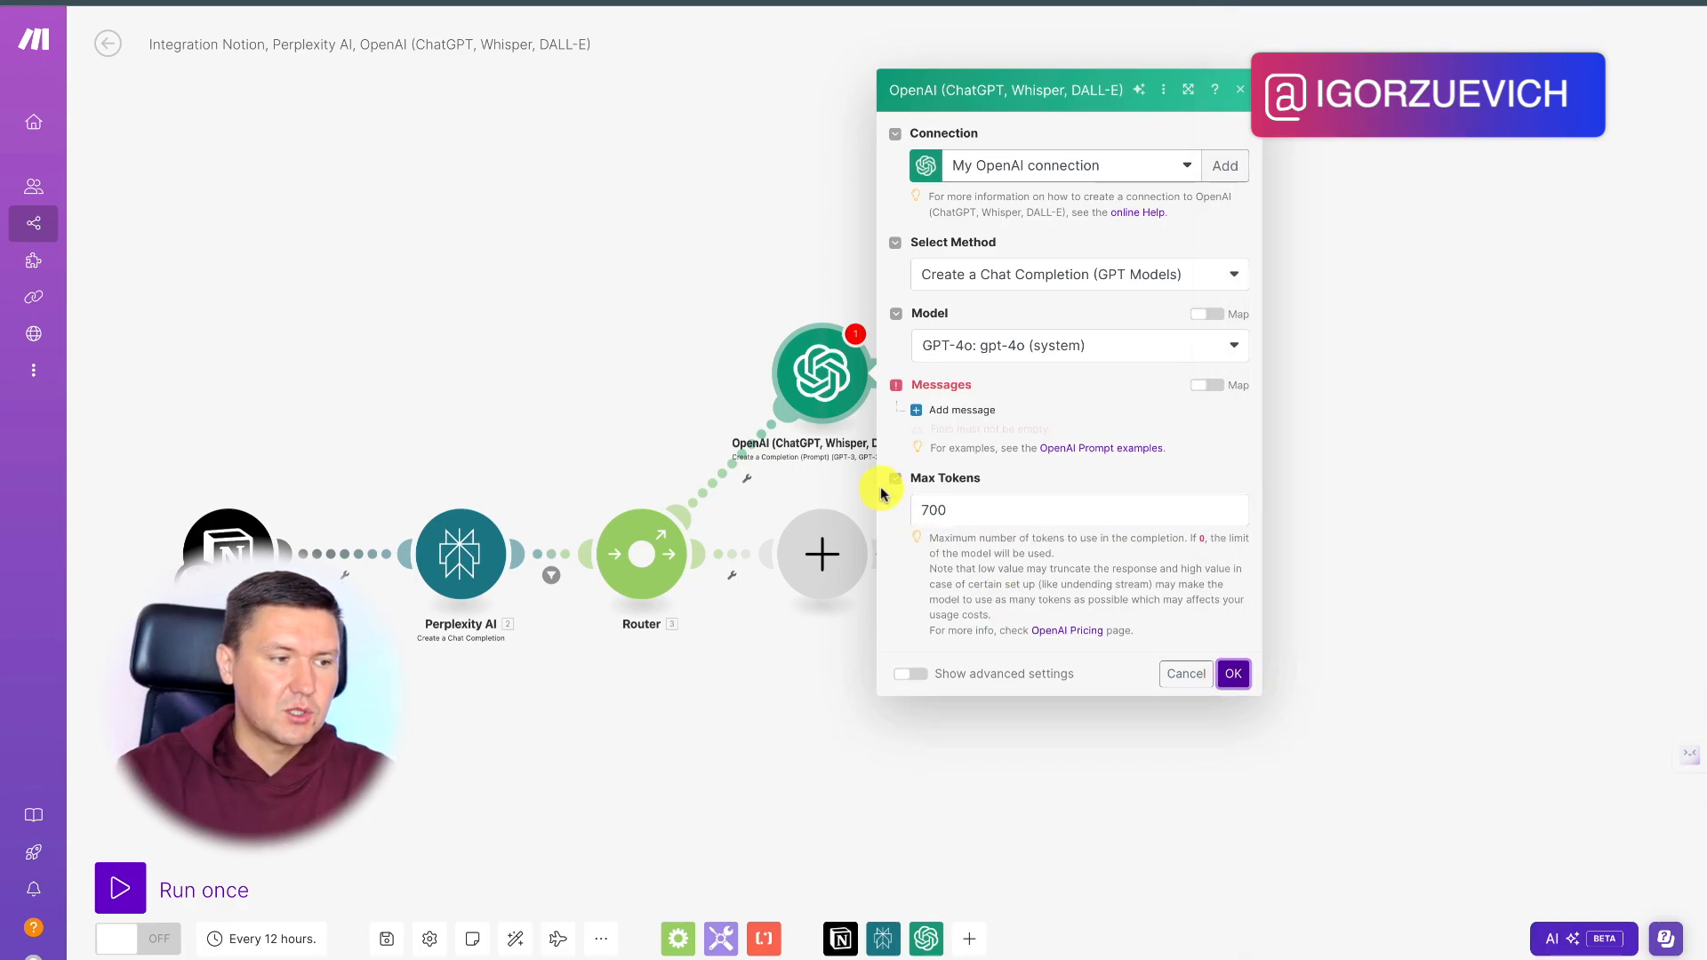
Step: Add a message with the User role and paste in the prompt for Russian platform X posts within 280 characters
{"action": "left_click", "coordinate": [918, 415]}
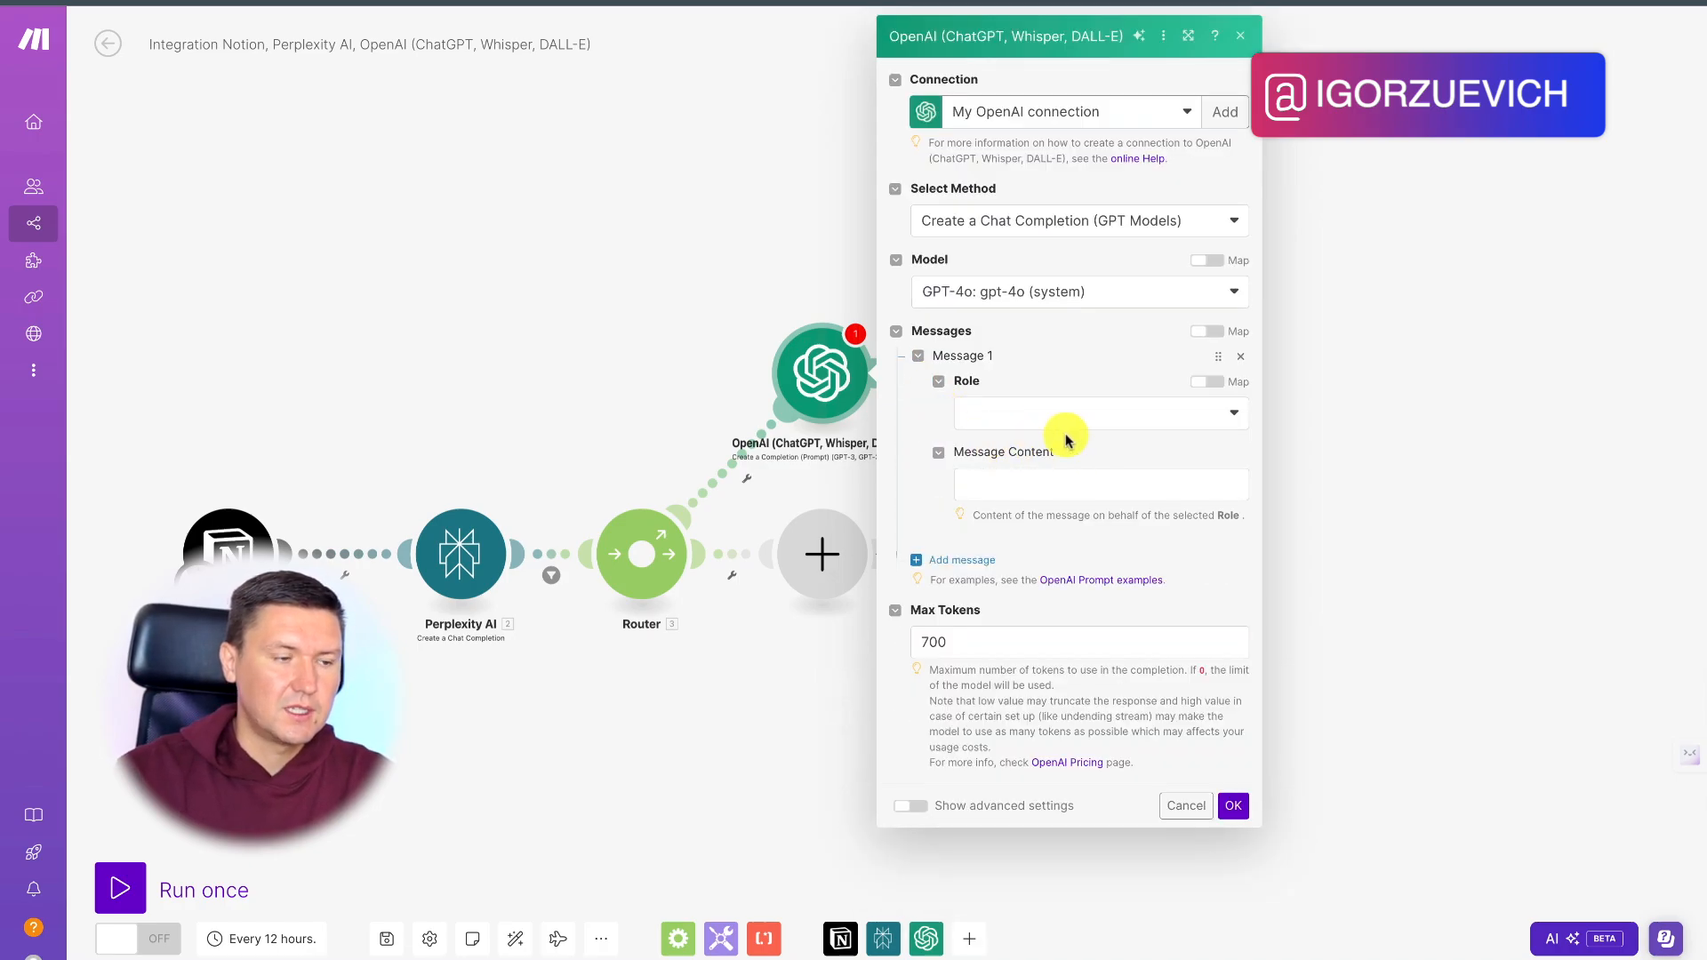
{"action": "left_click", "coordinate": [1008, 414]}
{"action": "left_click", "coordinate": [1011, 460]}
{"action": "left_click", "coordinate": [1075, 489]}
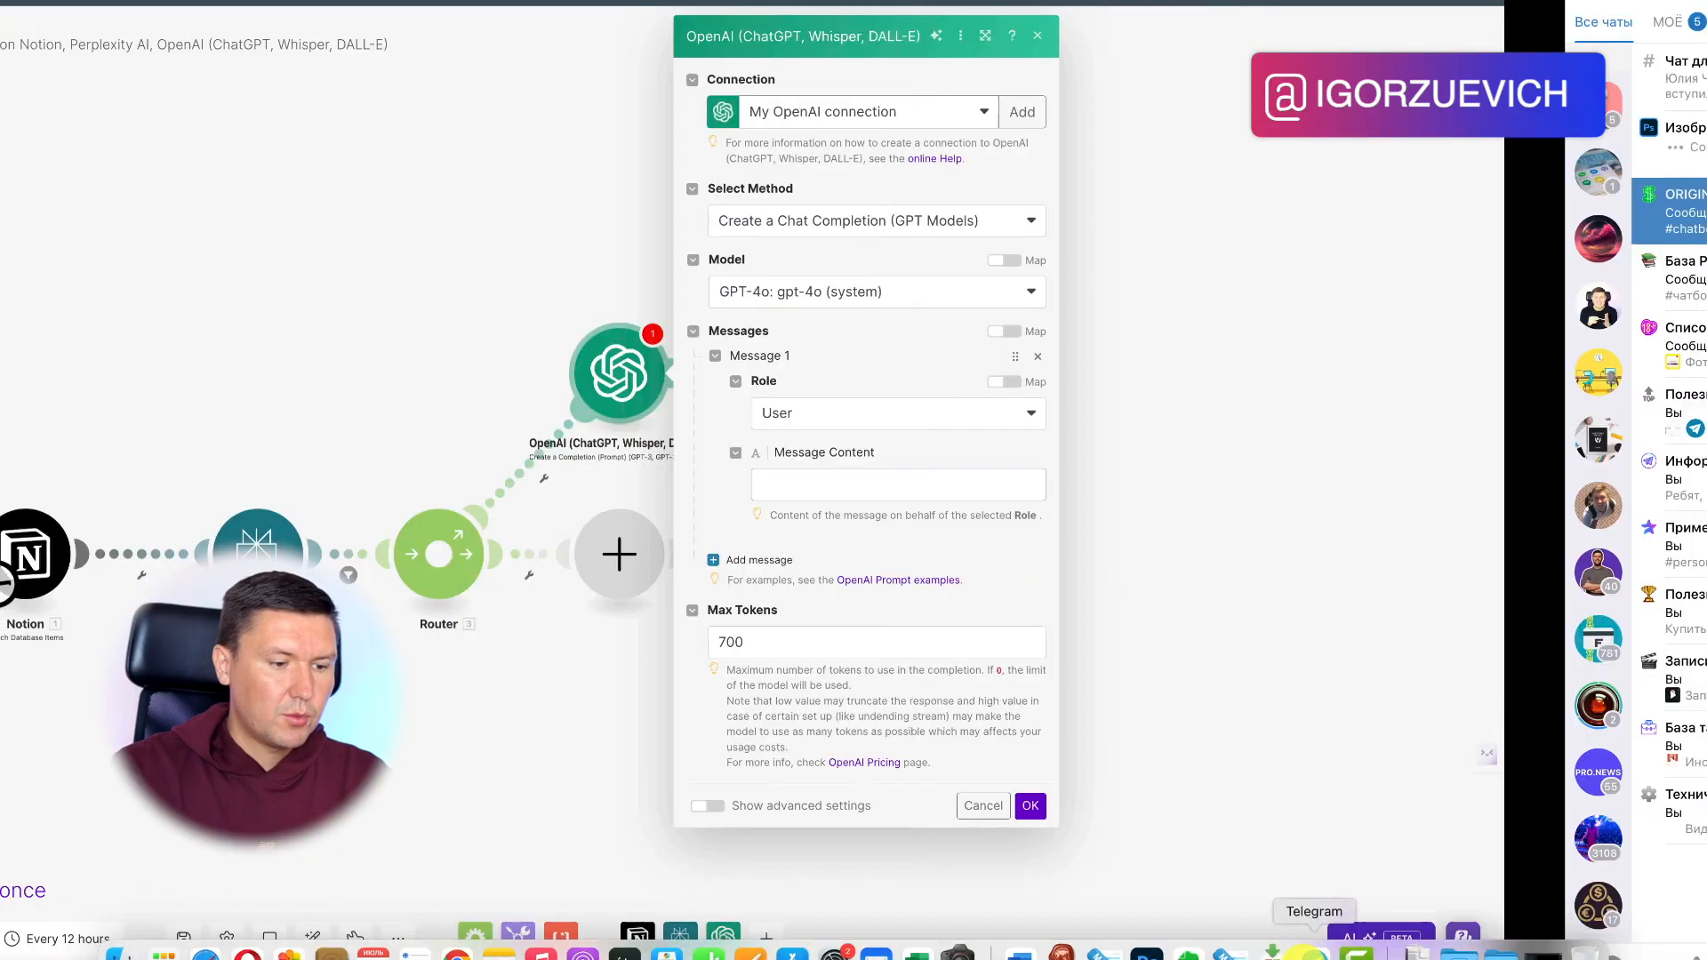
{"action": "left_click", "coordinate": [1308, 953]}
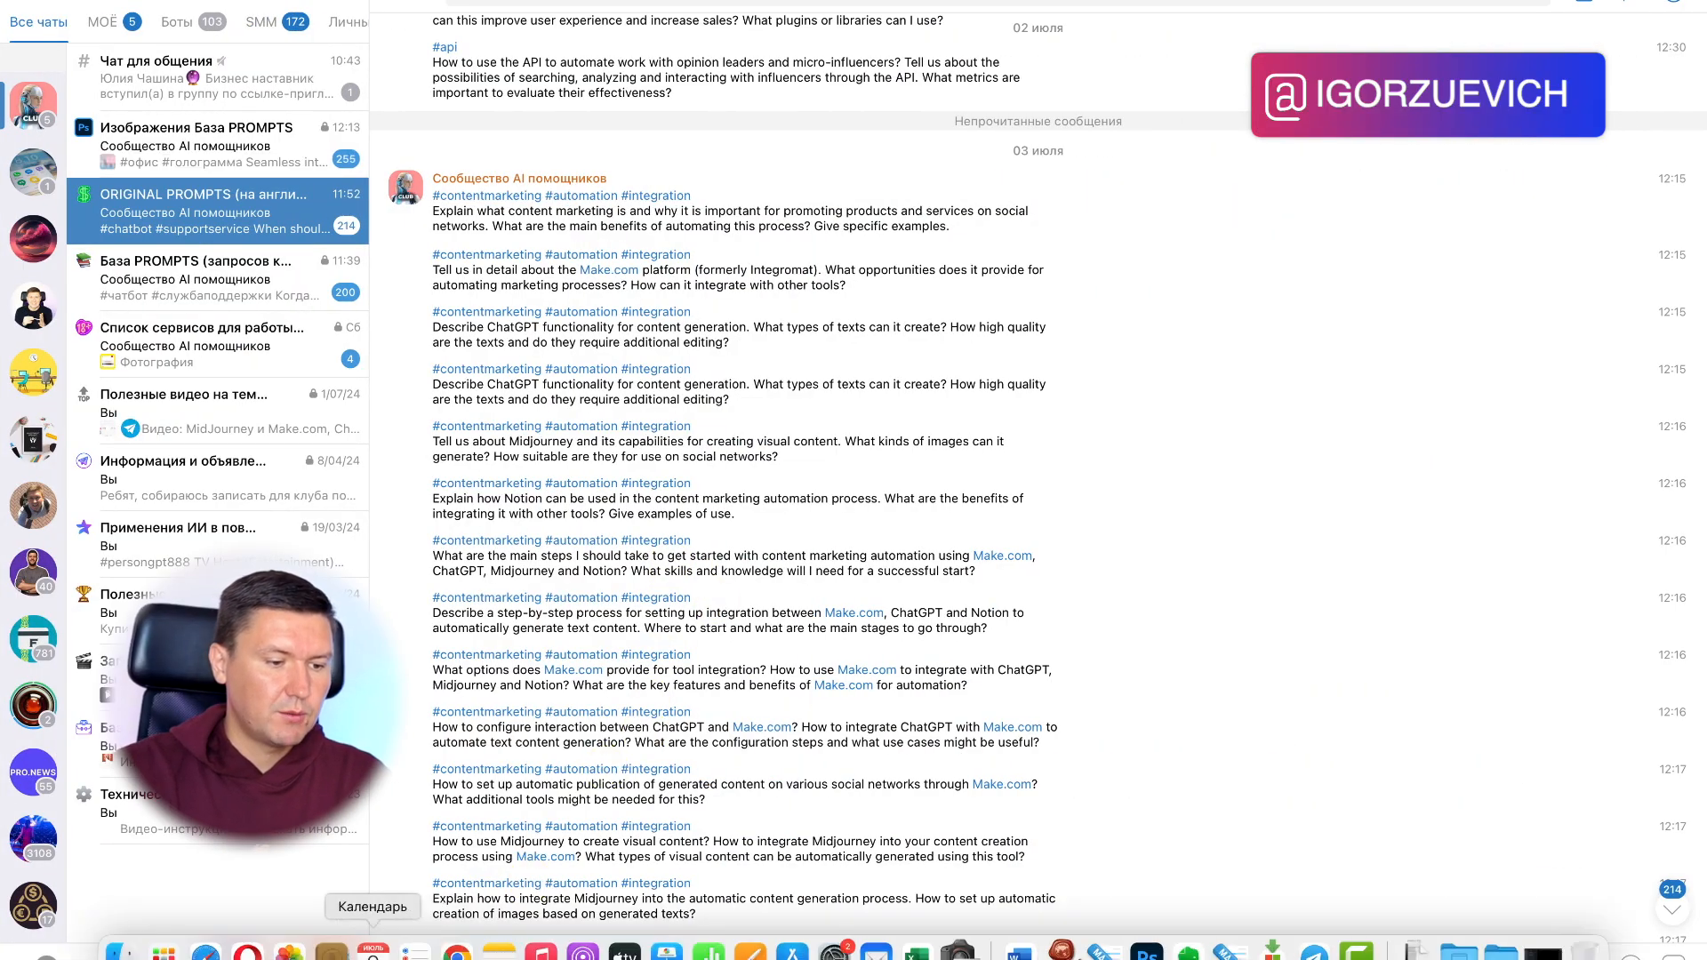
{"action": "left_click", "coordinate": [457, 954]}
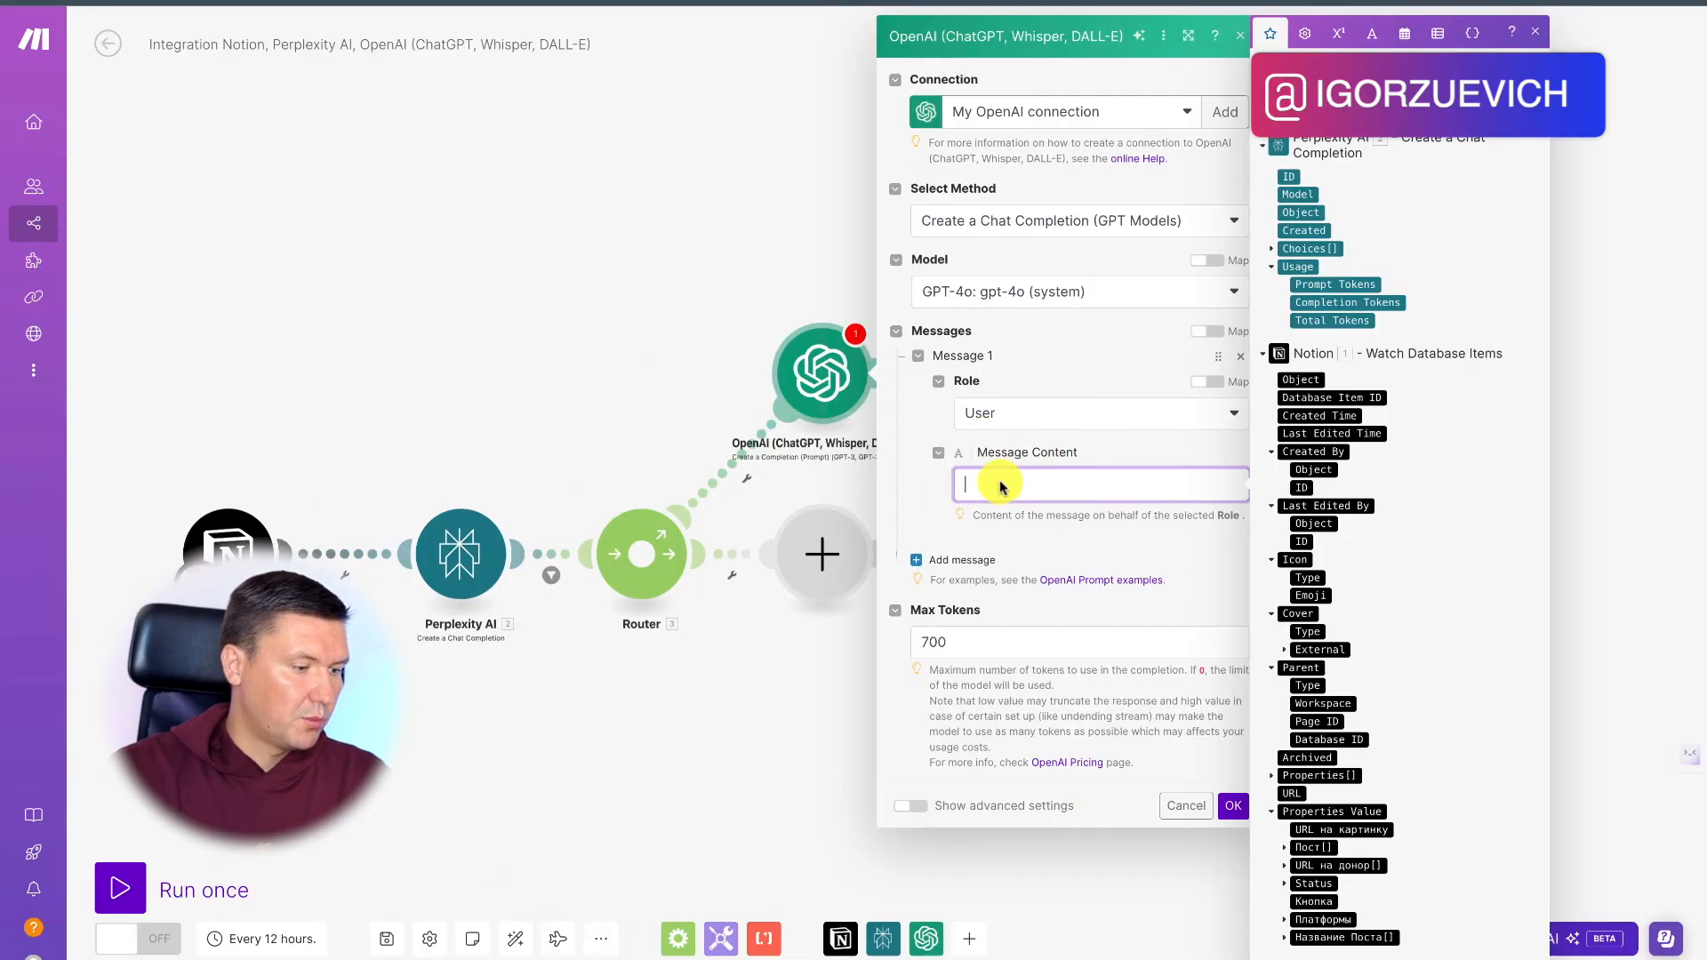
{"action": "key", "text": "super+v"}
Step: Read through the pasted prompt from its opening goal and content guidelines down to the summary placeholder
{"action": "scroll", "coordinate": [1067, 610], "scroll_direction": "up", "scroll_amount": 5}
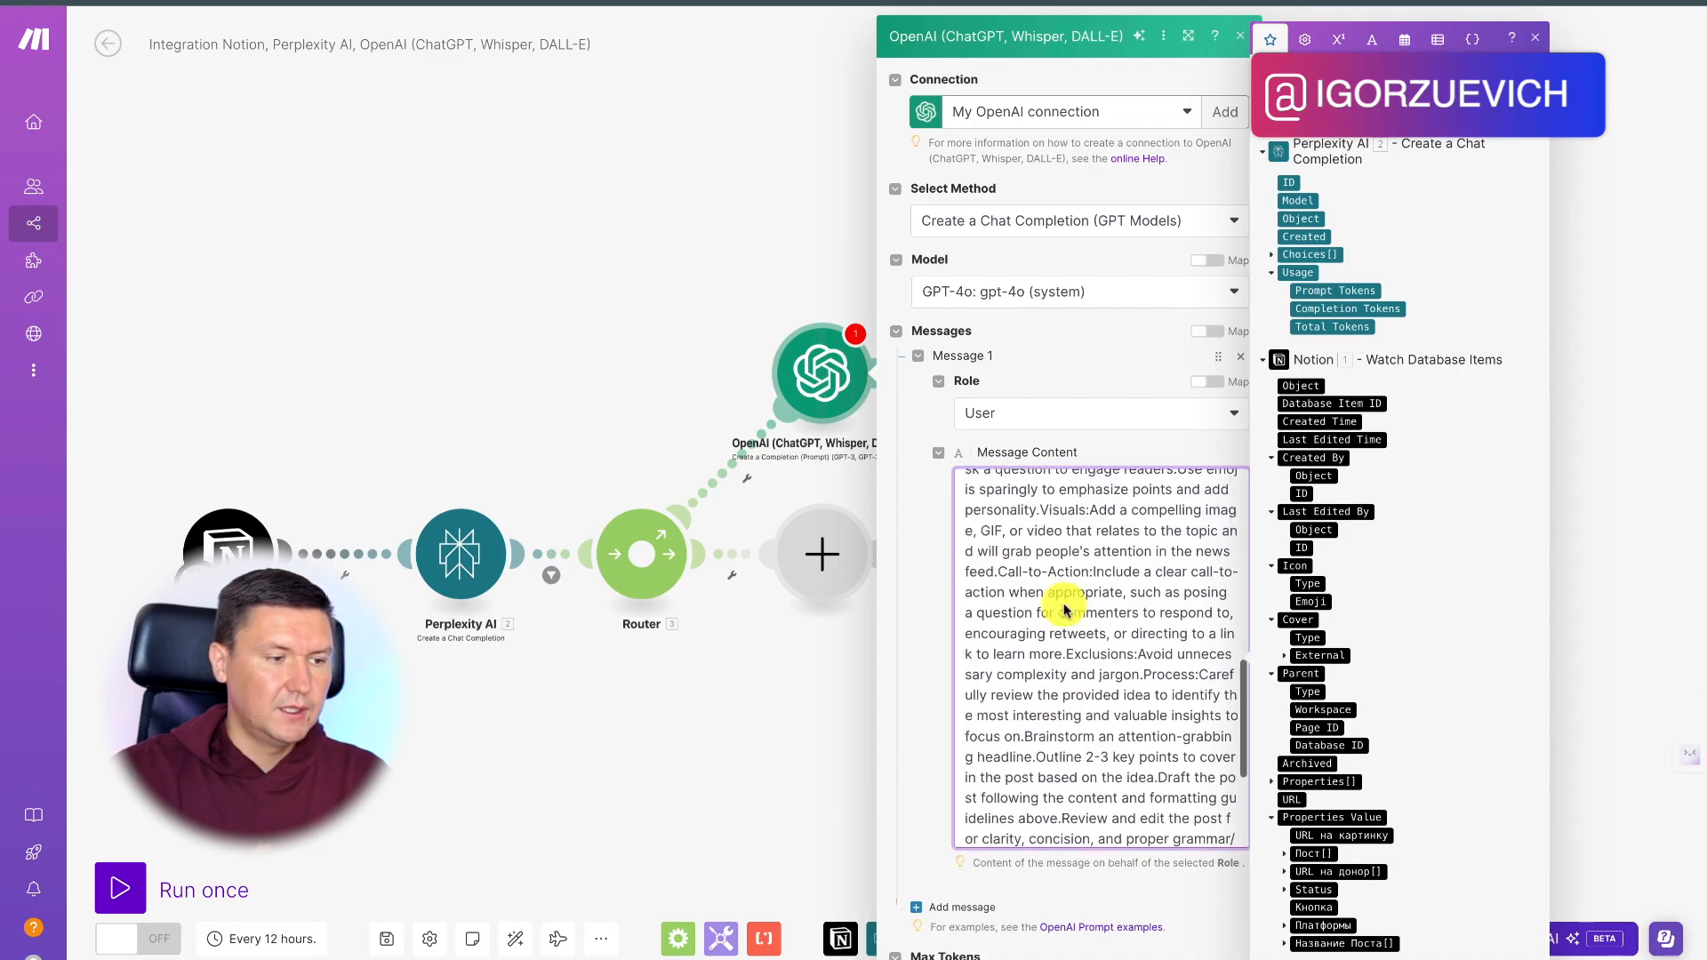
{"action": "scroll", "coordinate": [1066, 610], "scroll_direction": "up", "scroll_amount": 10}
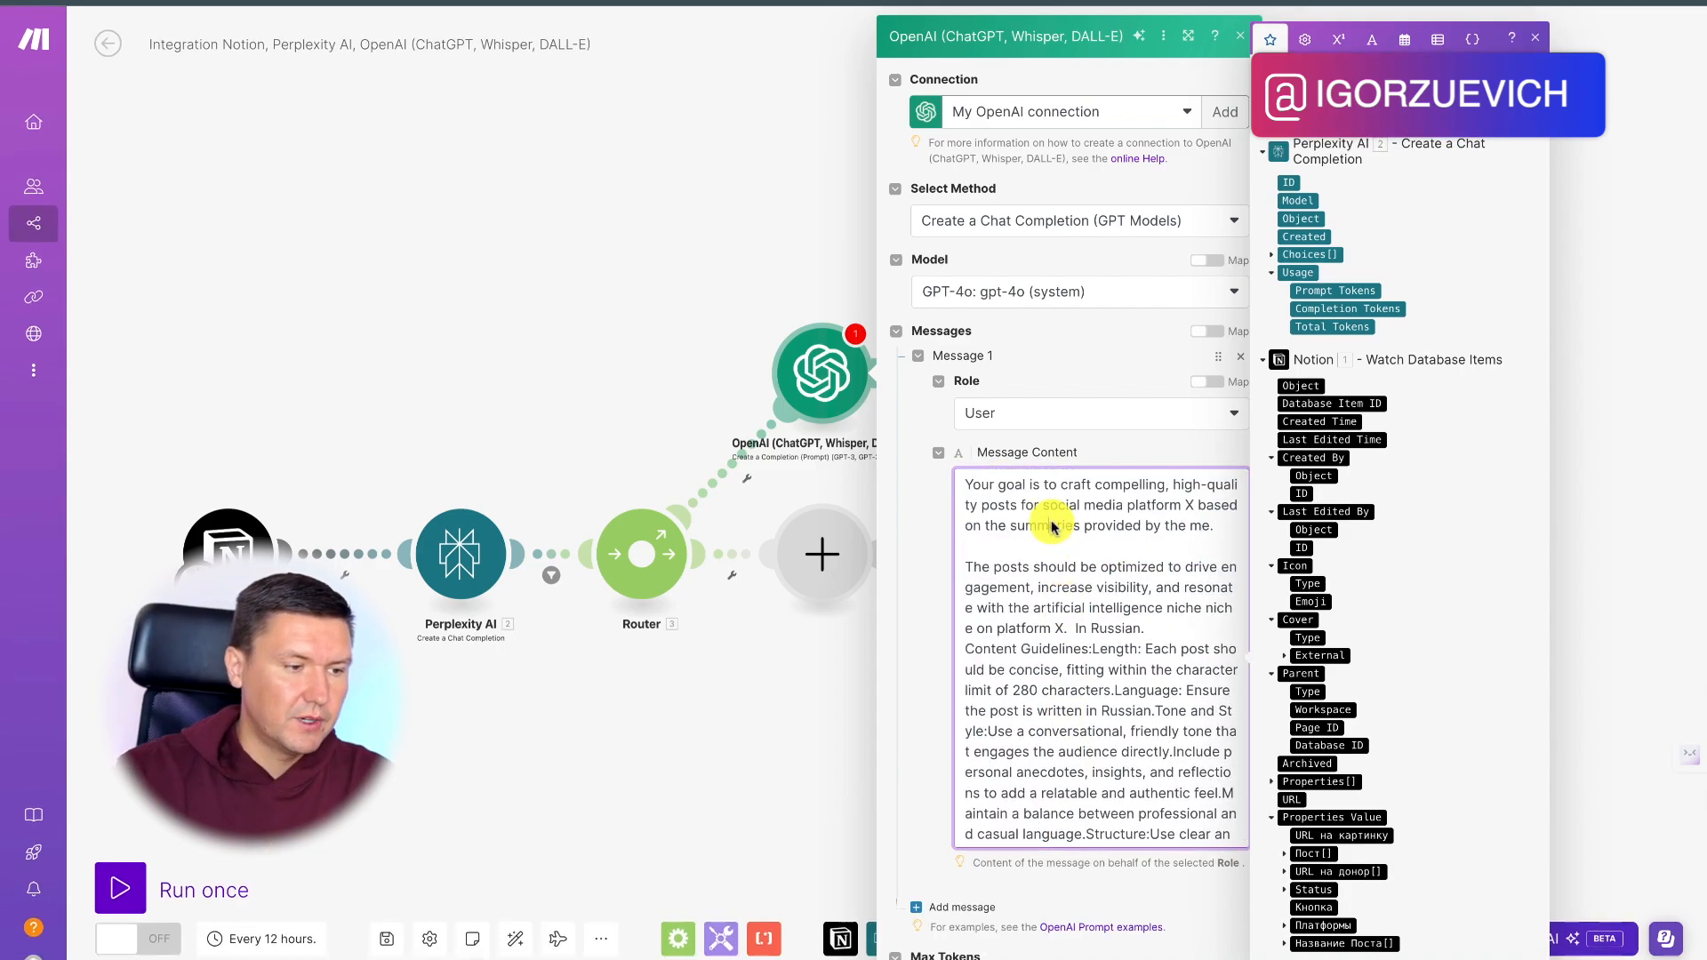
{"action": "left_click", "coordinate": [1534, 43]}
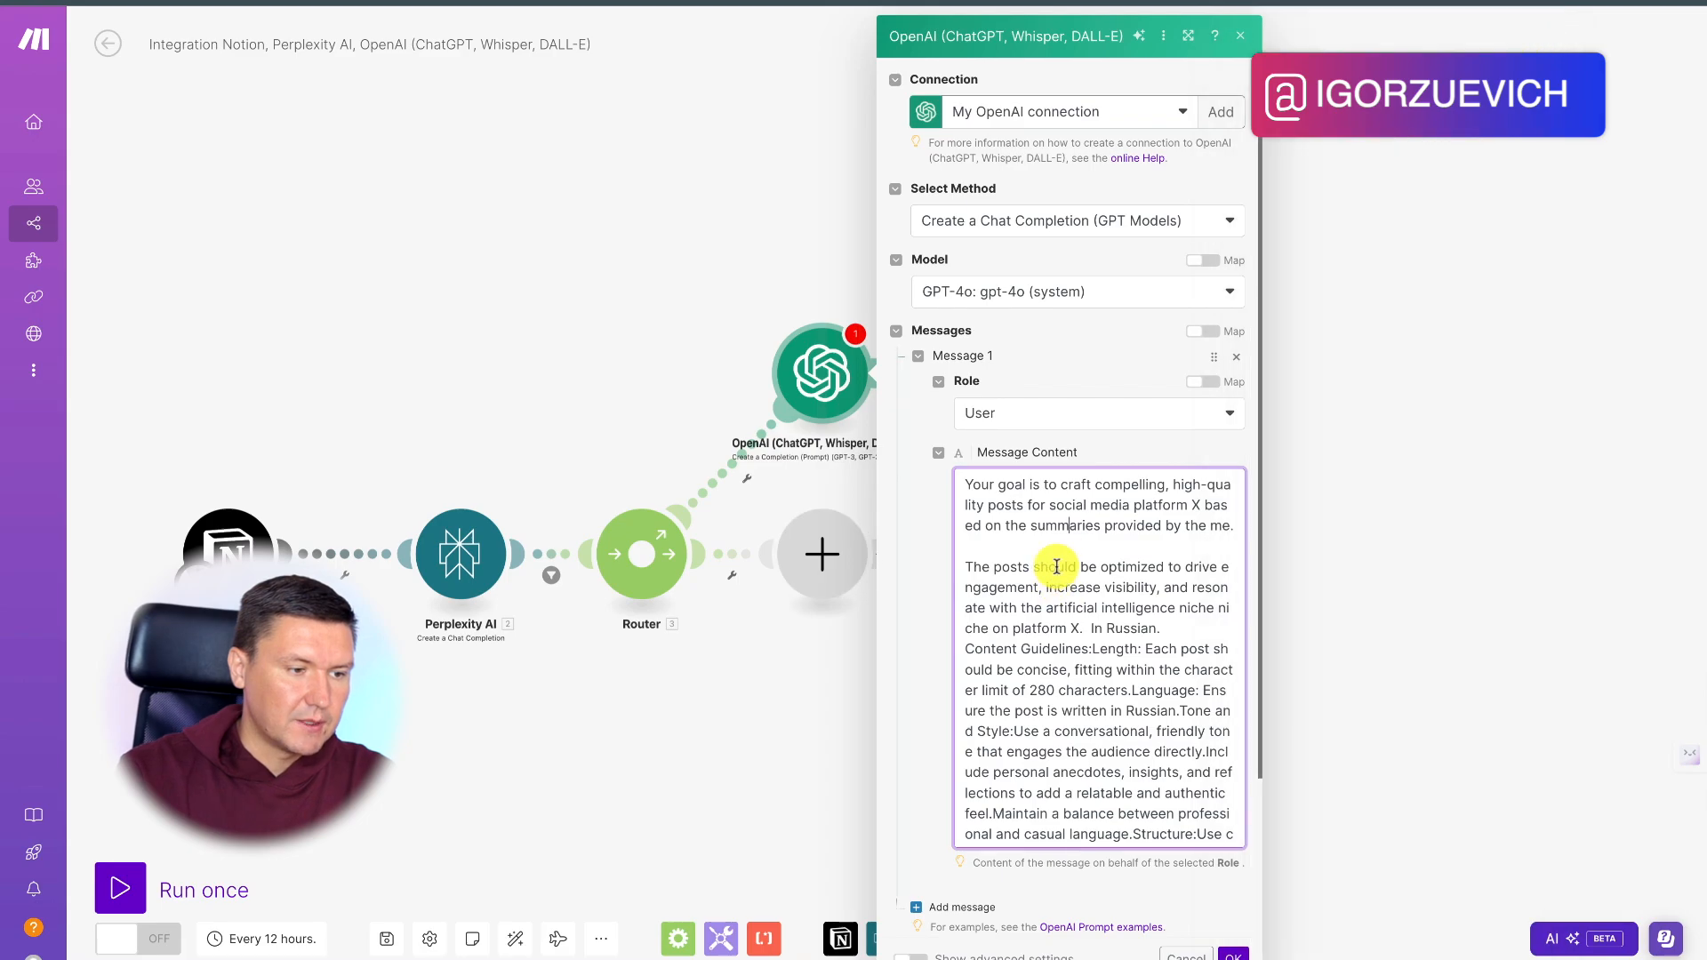
{"action": "scroll", "coordinate": [1111, 569], "scroll_direction": "down", "scroll_amount": 2}
{"action": "scroll", "coordinate": [1184, 550], "scroll_direction": "up", "scroll_amount": 2}
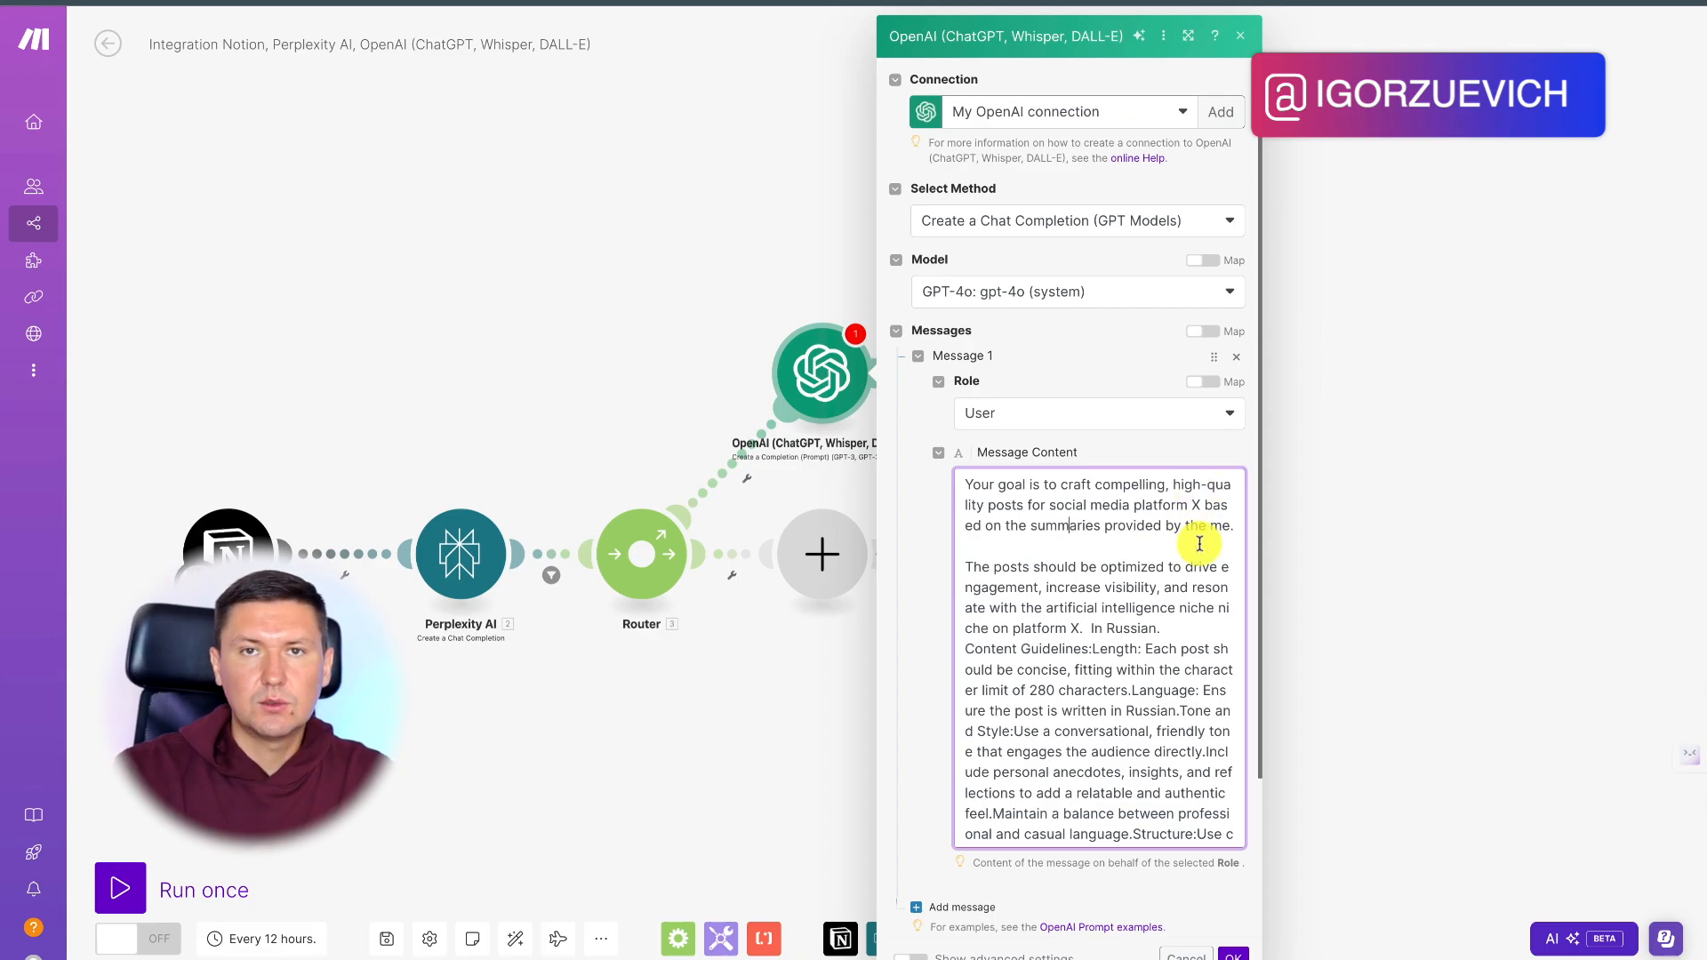
{"action": "scroll", "coordinate": [1122, 590], "scroll_direction": "down", "scroll_amount": 2}
{"action": "scroll", "coordinate": [1122, 590], "scroll_direction": "down", "scroll_amount": 1}
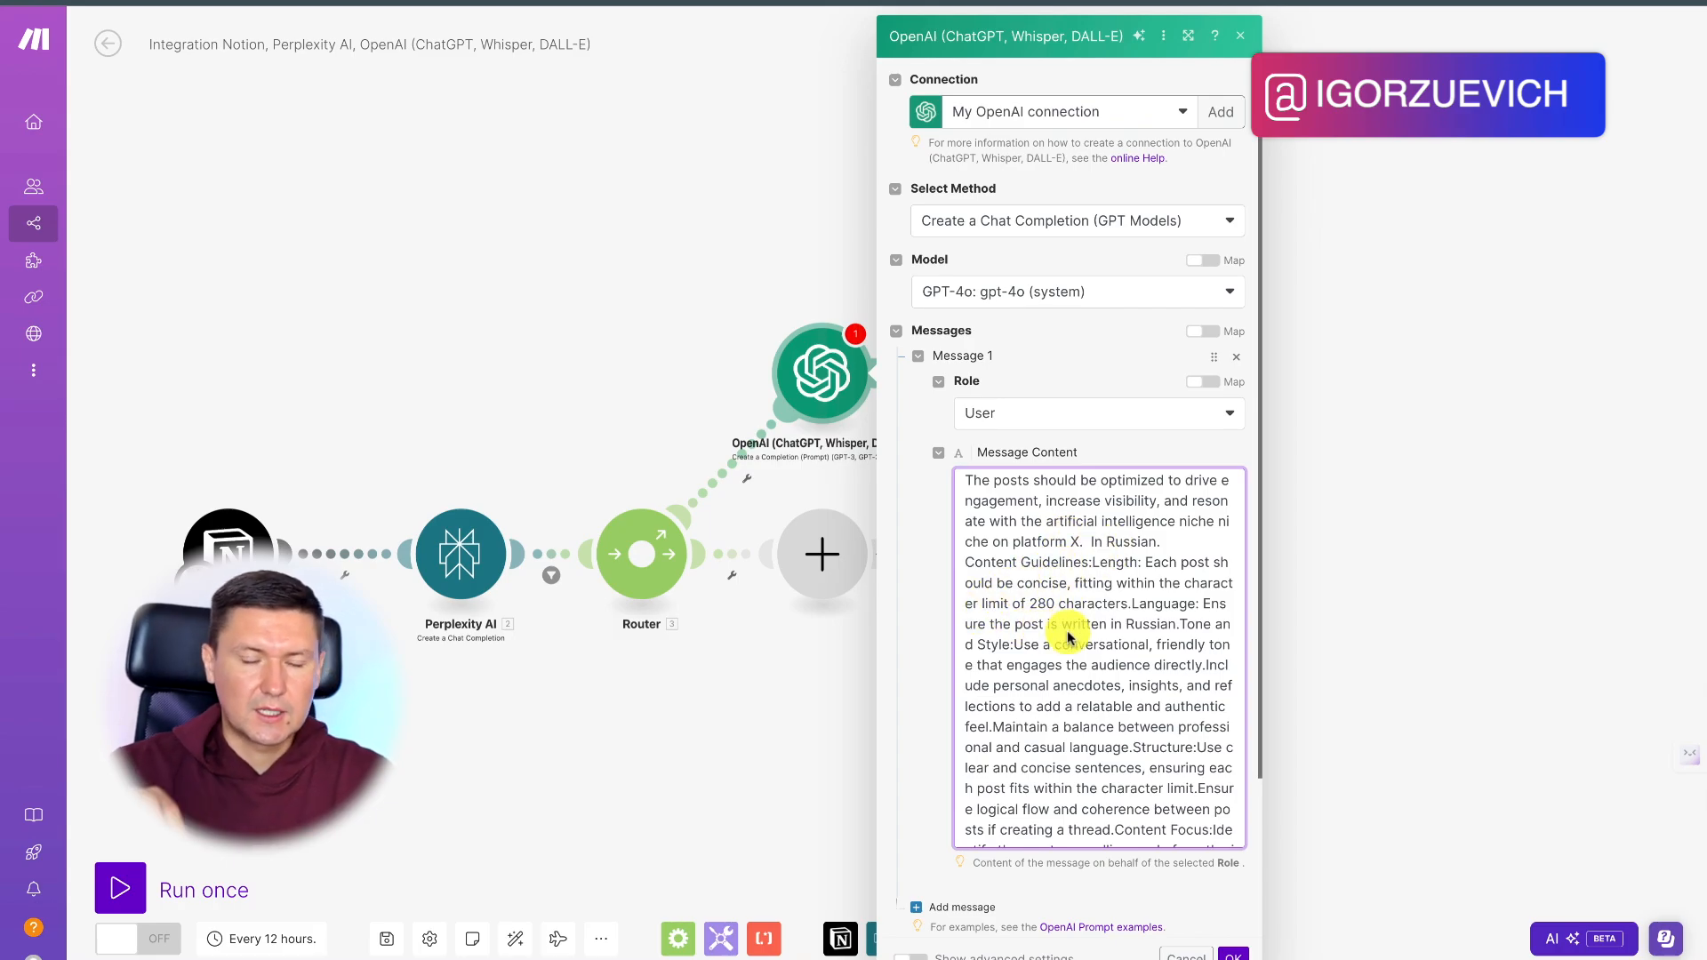
{"action": "scroll", "coordinate": [1193, 613], "scroll_direction": "down", "scroll_amount": 2}
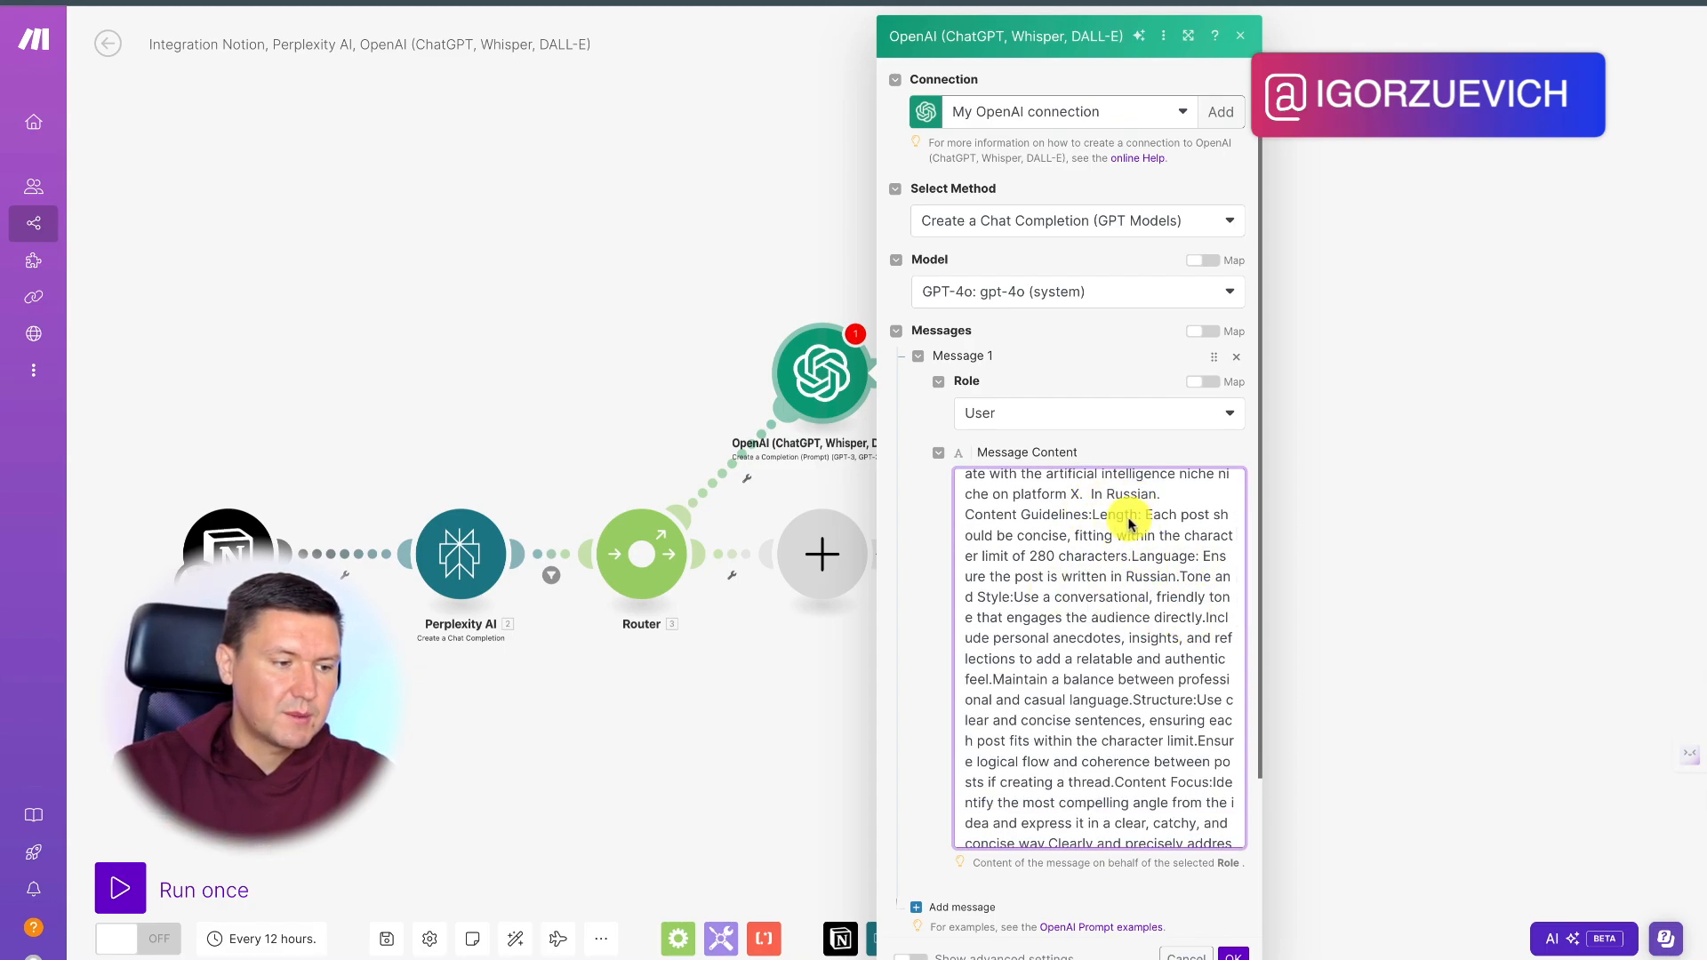
{"action": "scroll", "coordinate": [1103, 587], "scroll_direction": "down", "scroll_amount": 3}
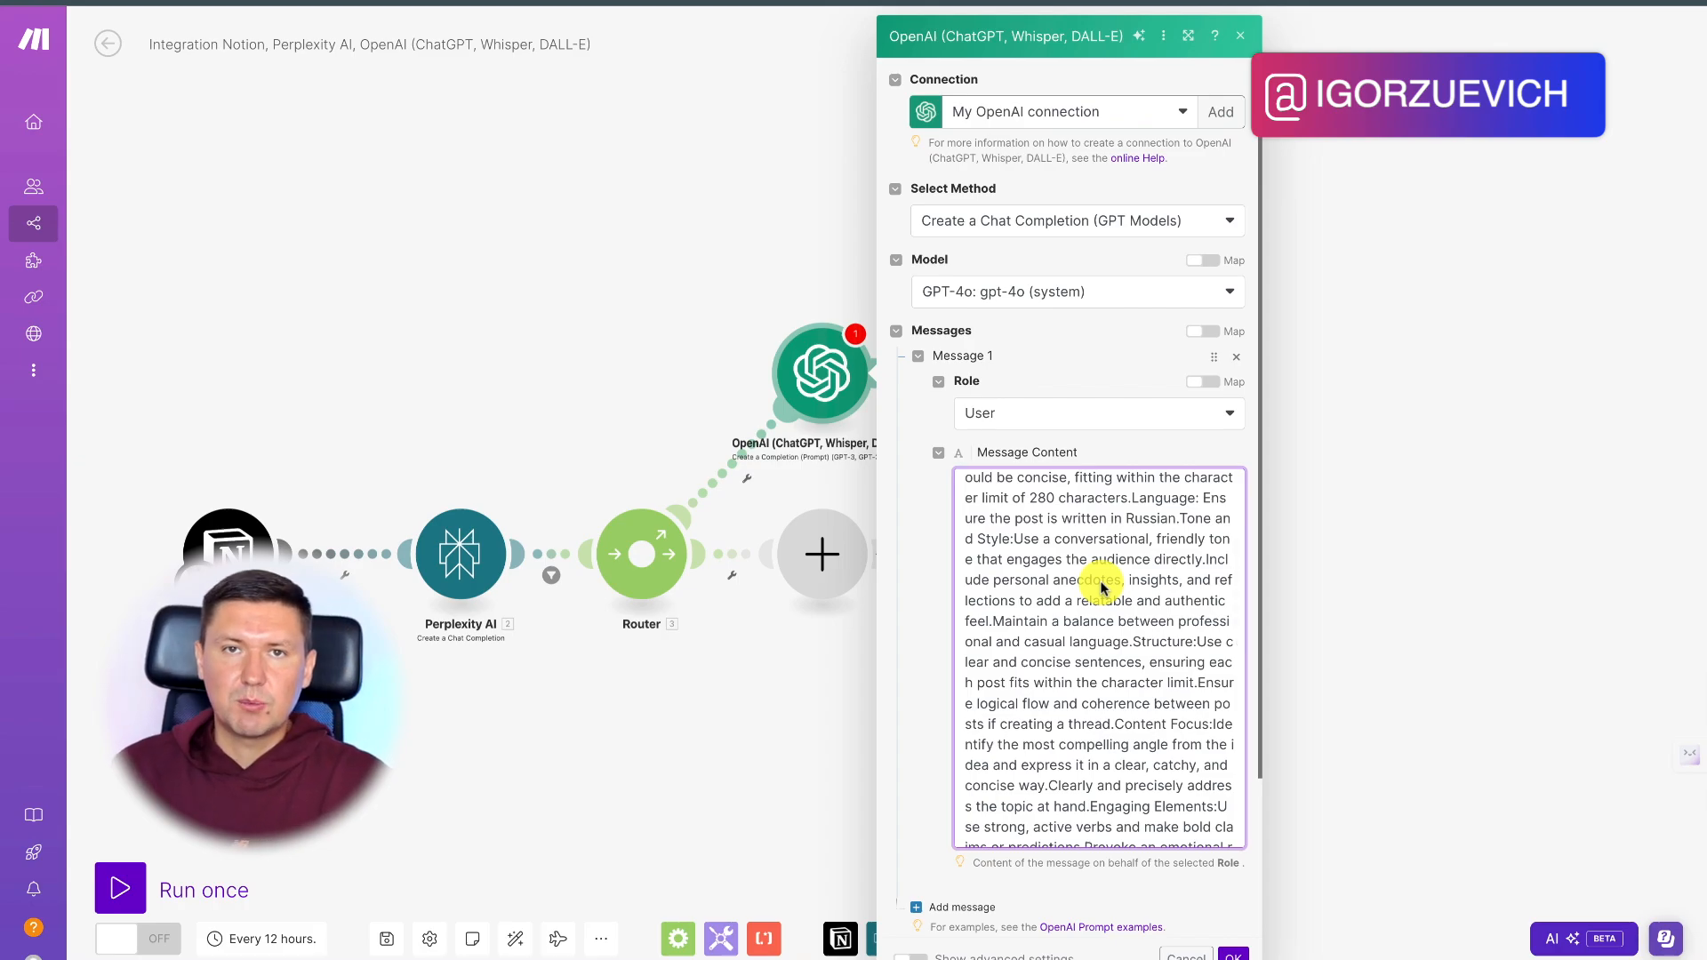
{"action": "scroll", "coordinate": [1103, 587], "scroll_direction": "up", "scroll_amount": 3}
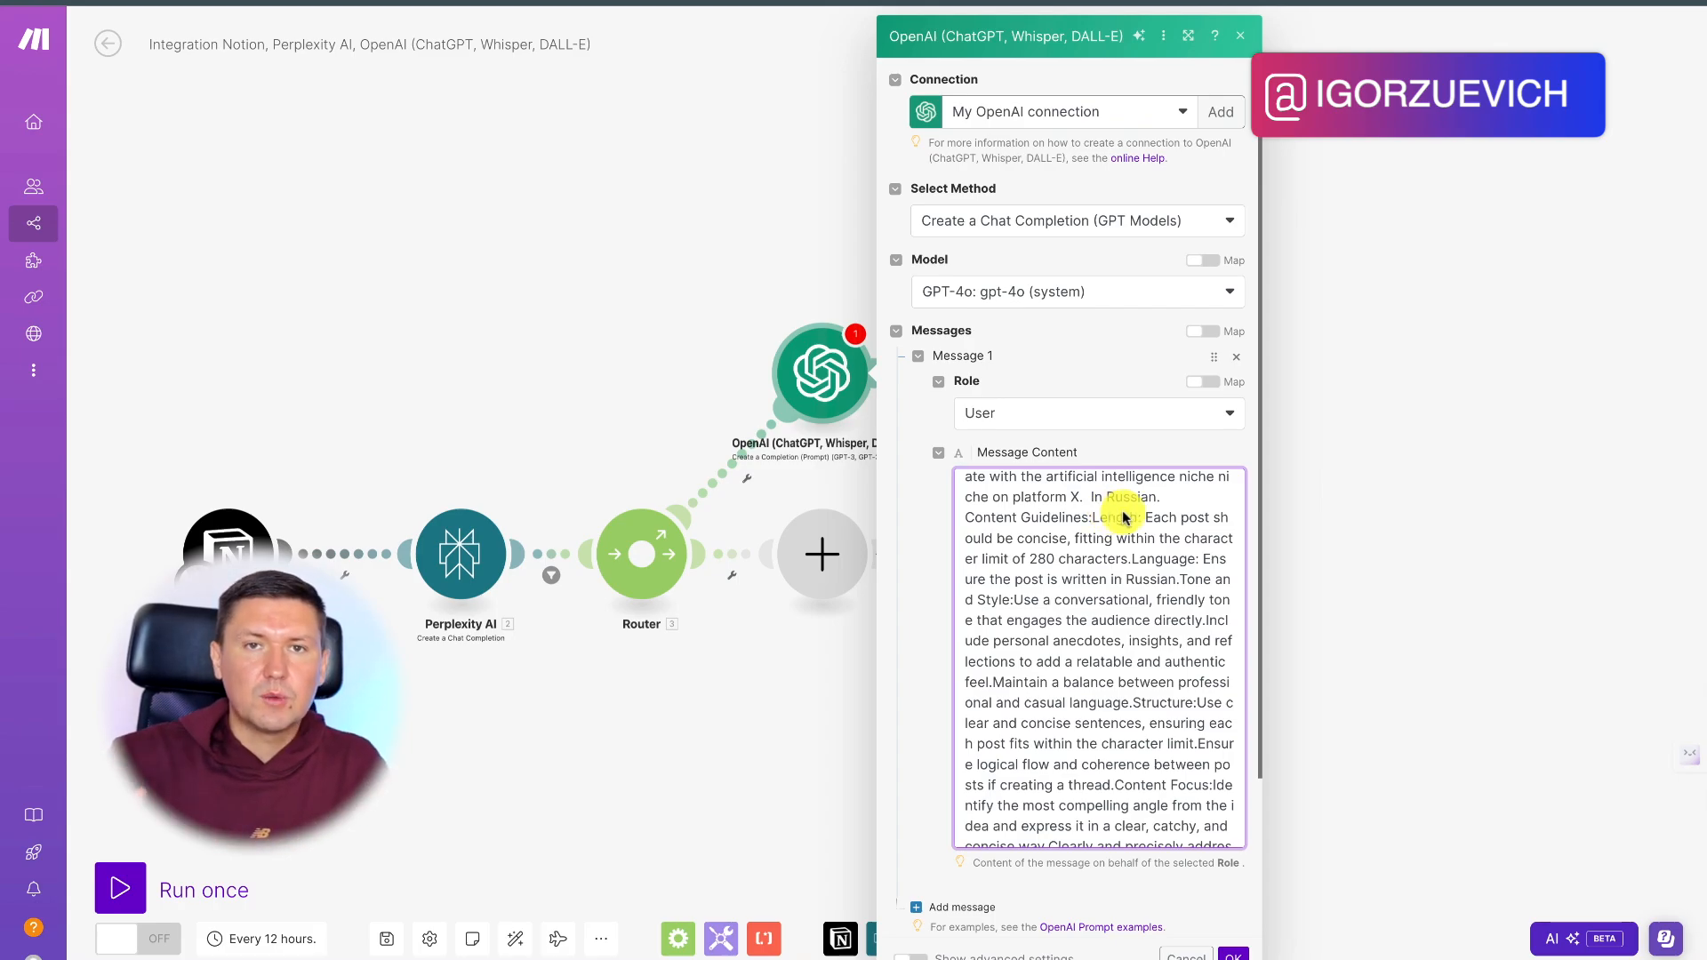
{"action": "scroll", "coordinate": [1106, 557], "scroll_direction": "down", "scroll_amount": 1}
{"action": "scroll", "coordinate": [1105, 557], "scroll_direction": "down", "scroll_amount": 10}
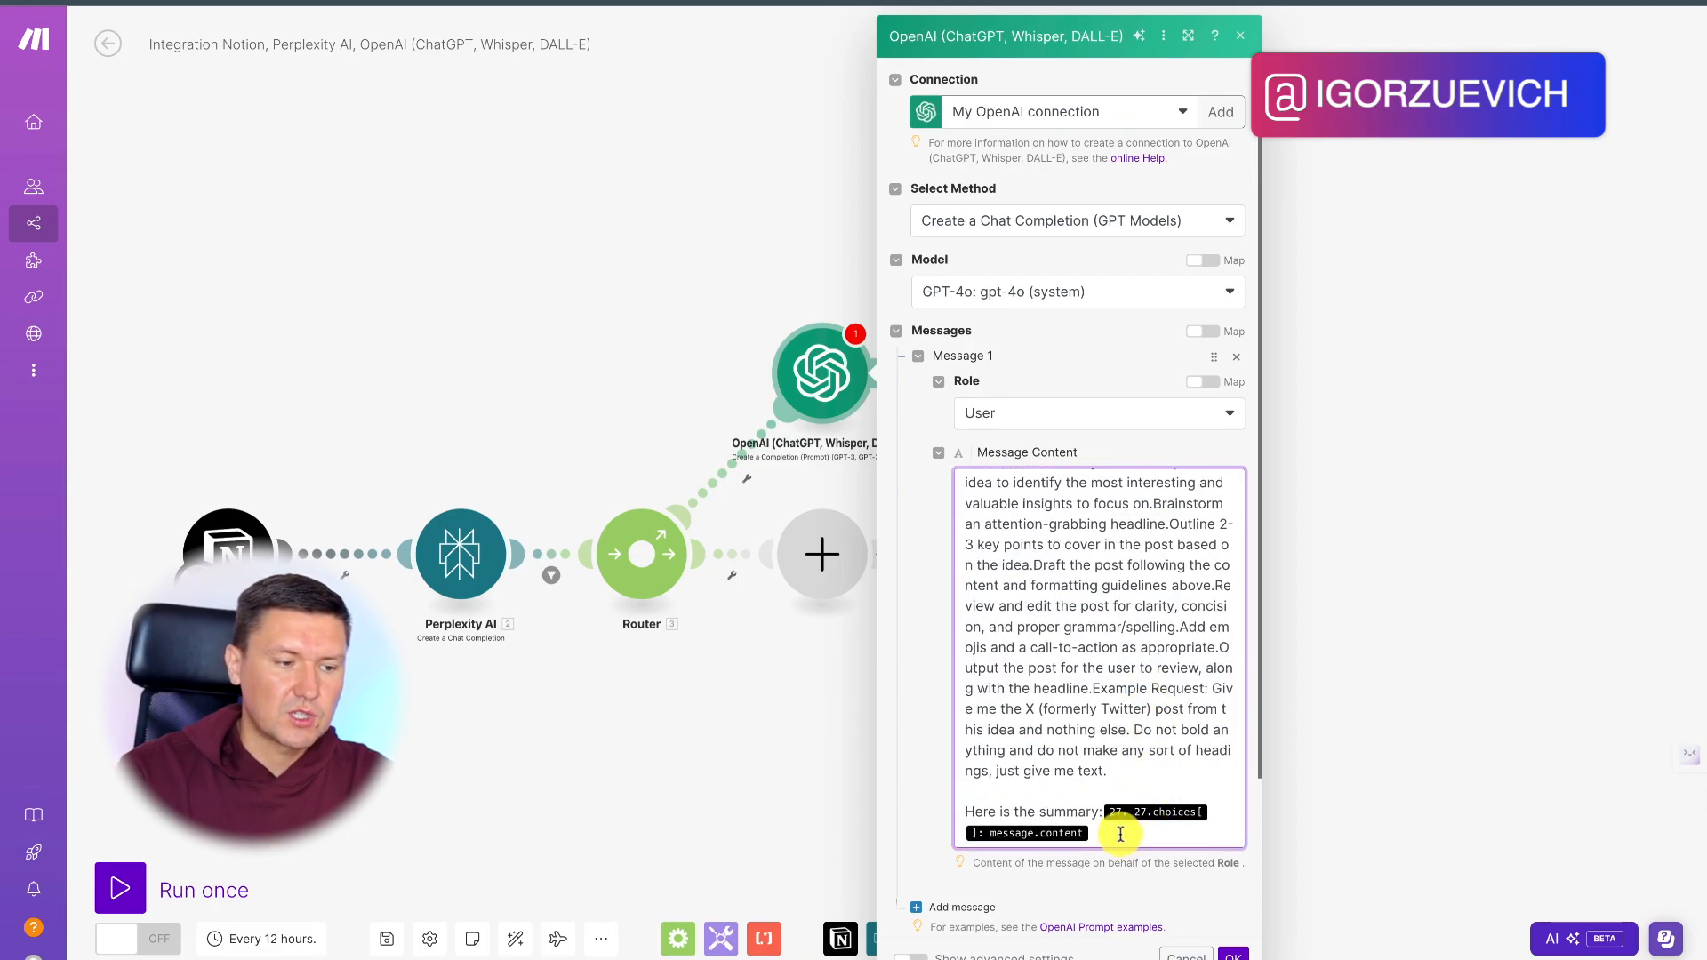
Step: Replace the old module 27 placeholder after "Here is the summary:" with Perplexity AI's Choices Message.Content value
{"action": "left_click", "coordinate": [1121, 834]}
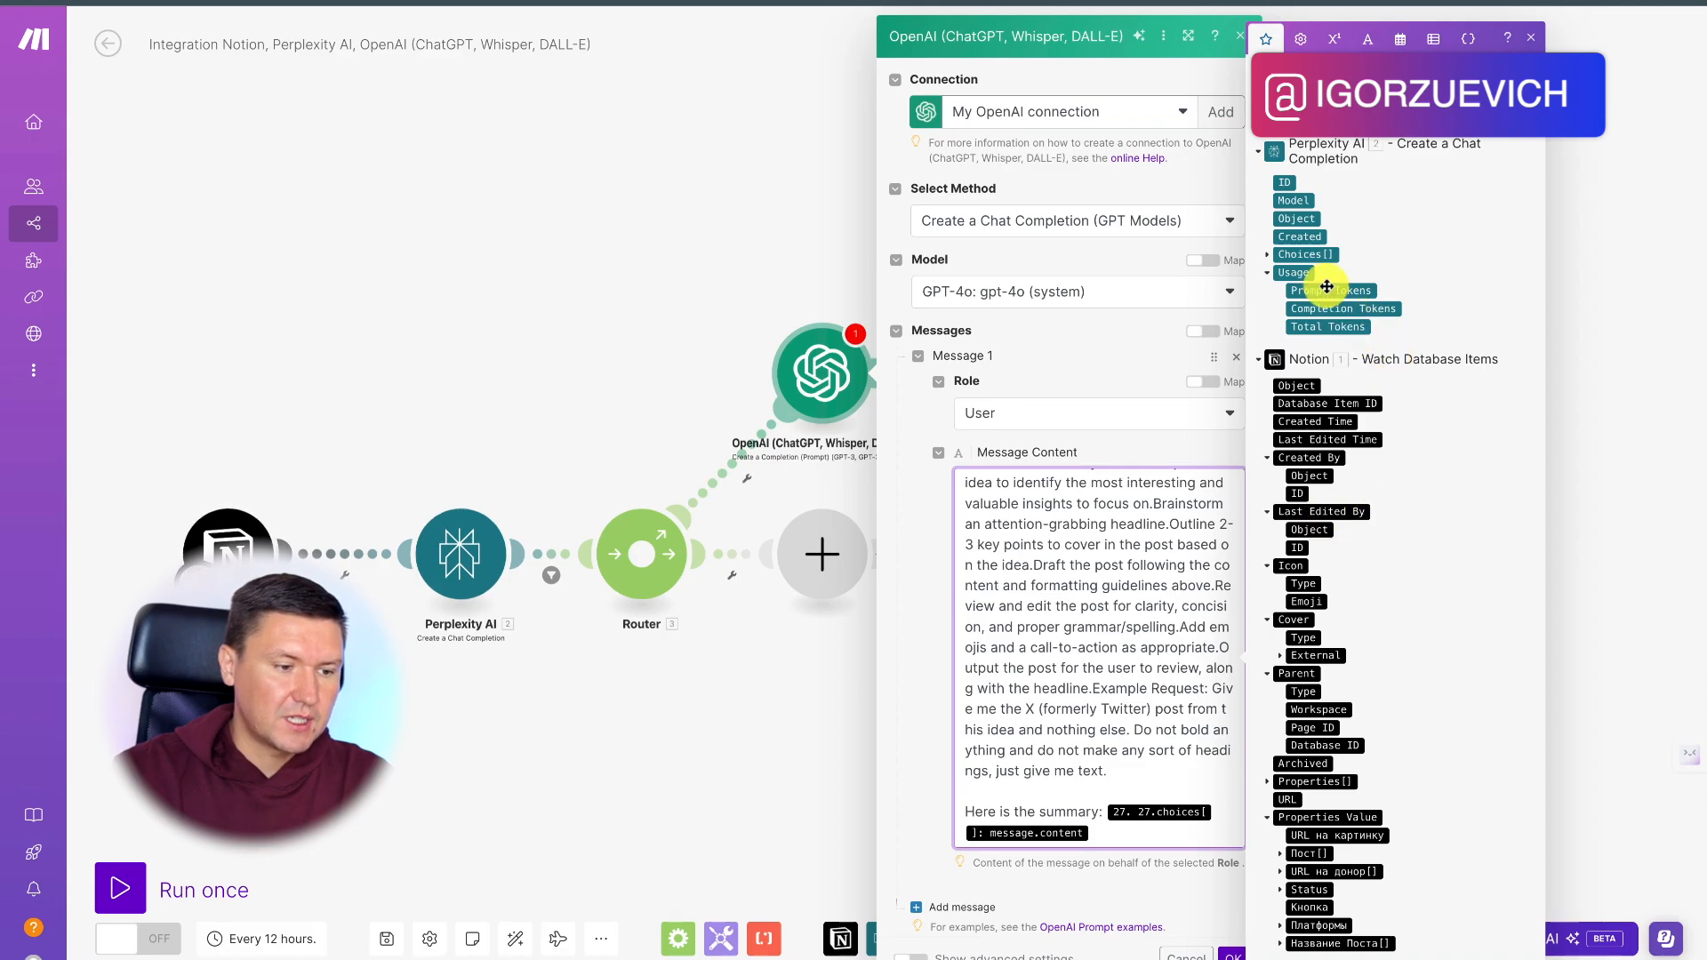
{"action": "left_click", "coordinate": [1274, 255]}
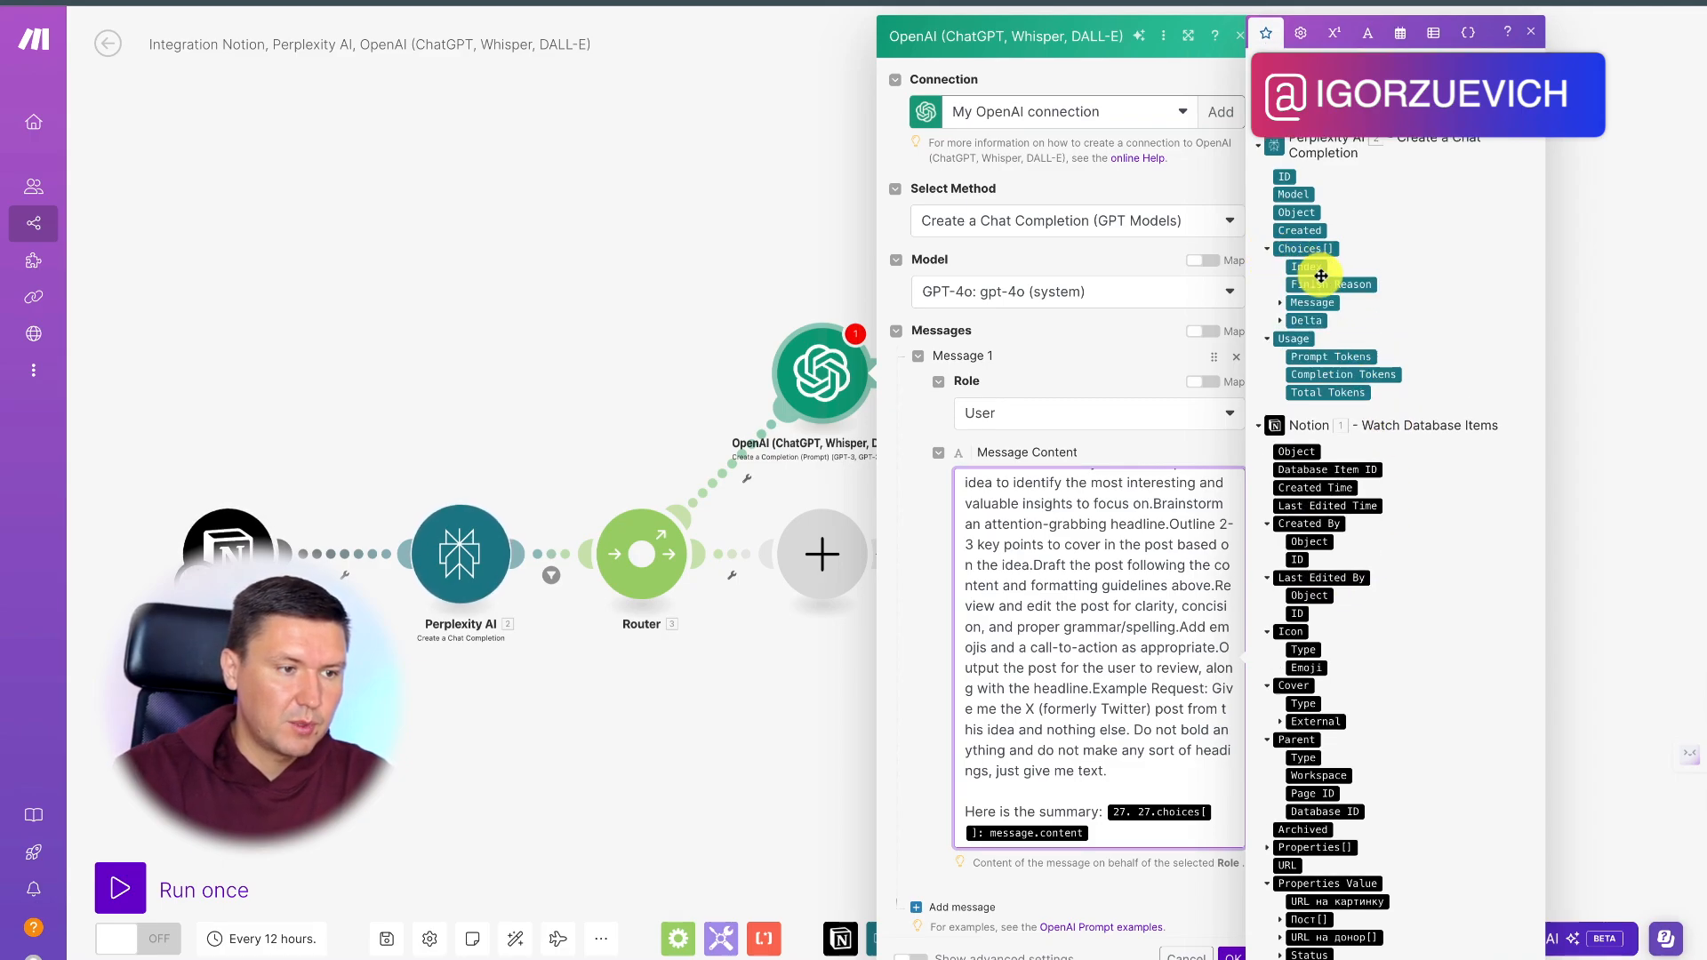
{"action": "left_click", "coordinate": [1281, 304]}
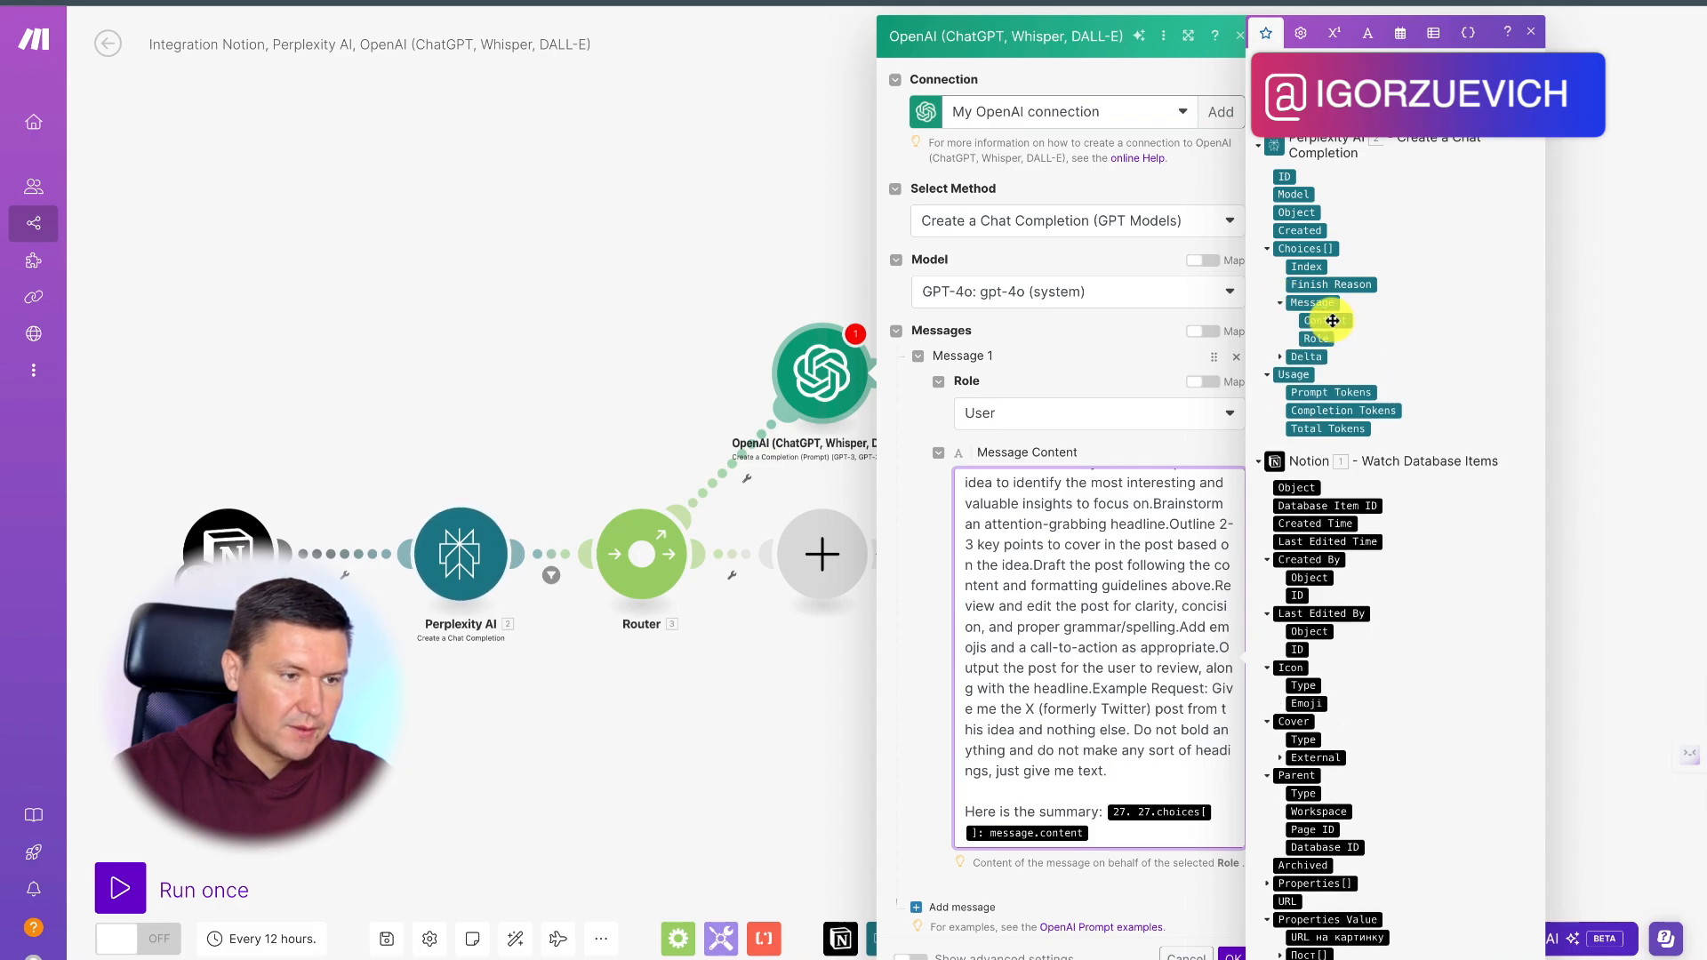
{"action": "left_click", "coordinate": [1325, 321]}
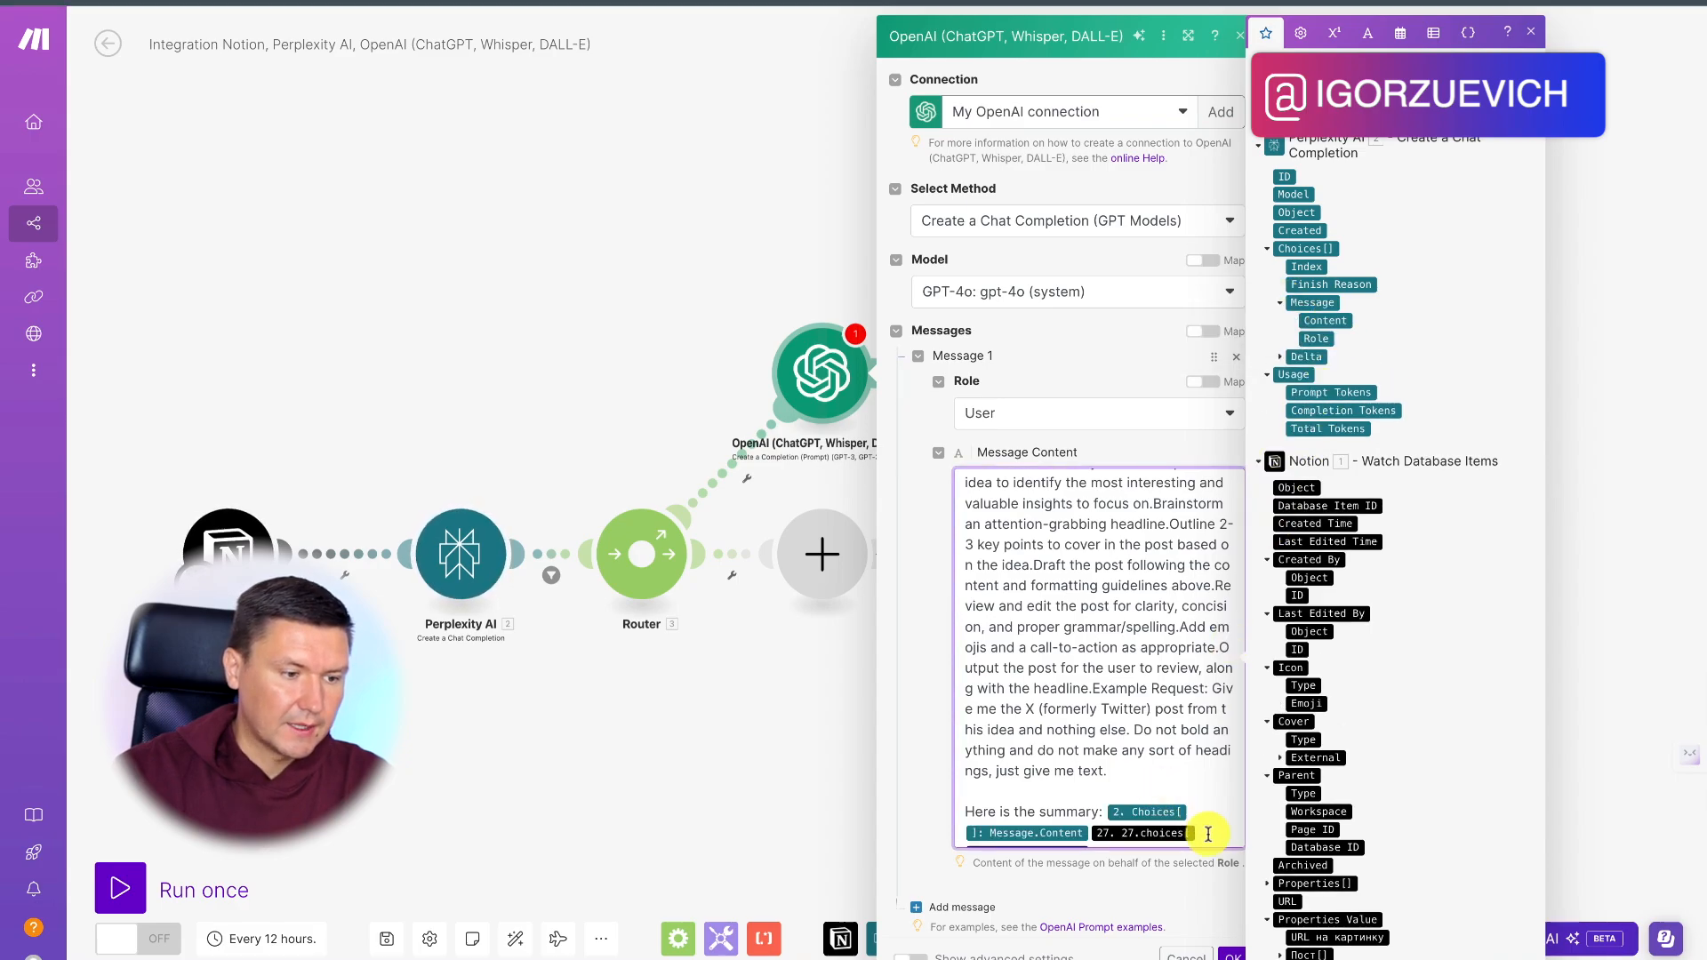
{"action": "key", "text": "BackSpace"}
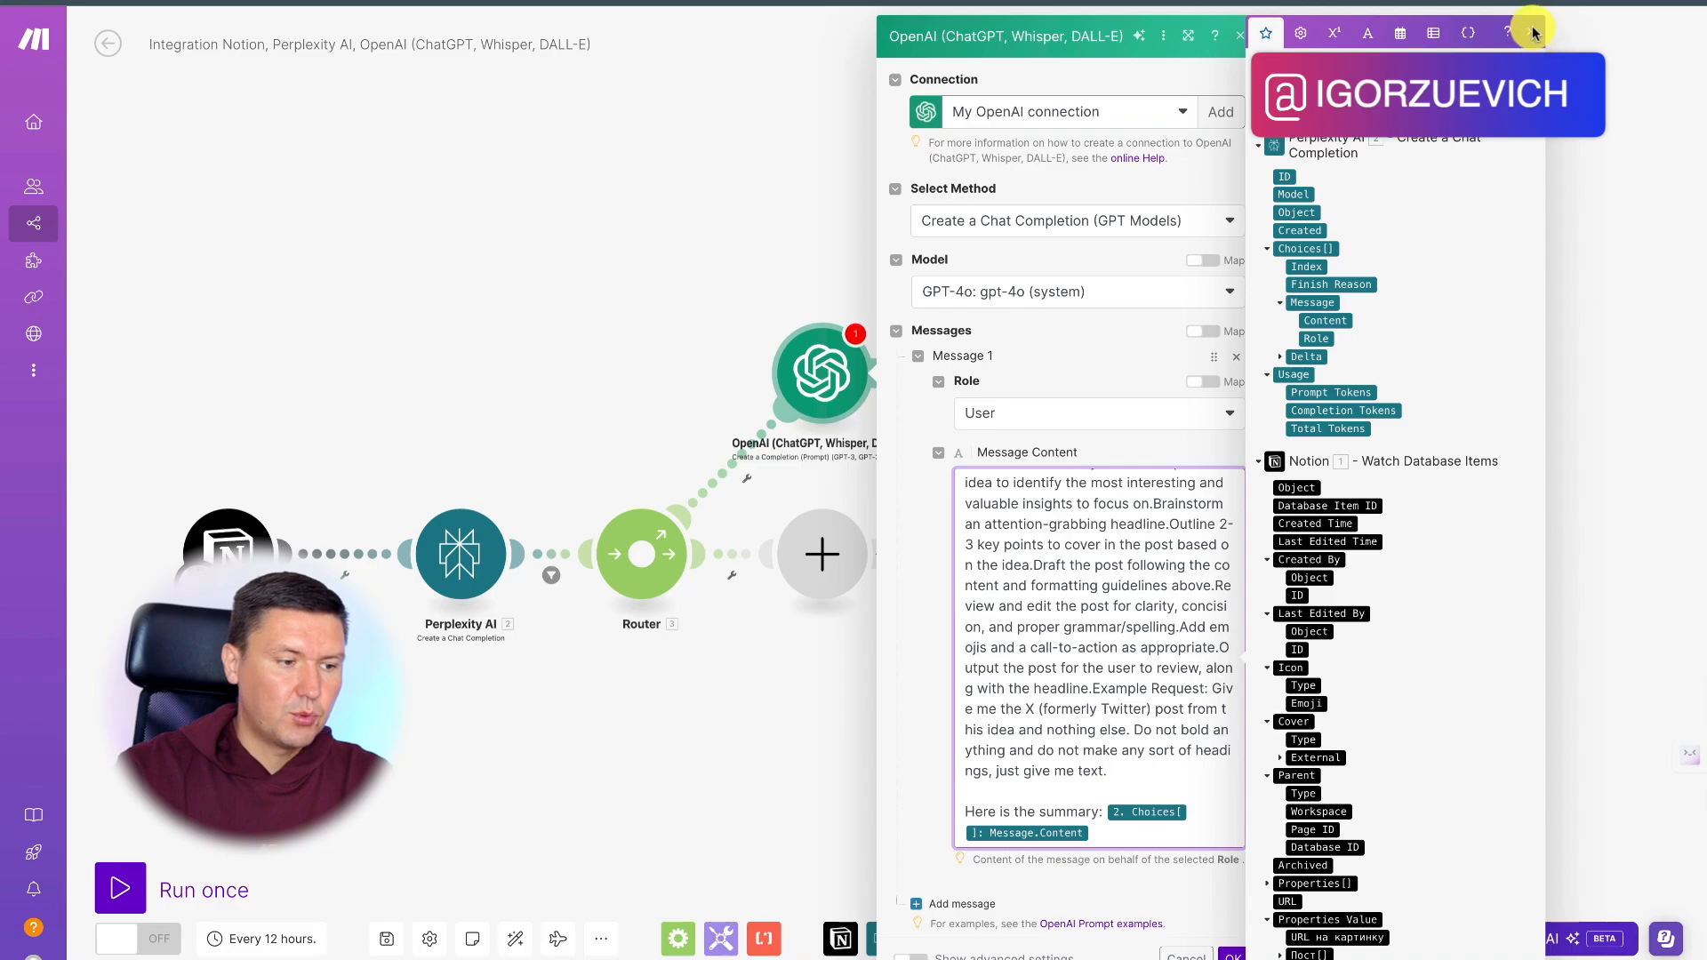
Step: Recheck the prompt's length, tone and structure guidelines and save the OpenAI module settings
{"action": "scroll", "coordinate": [1061, 590], "scroll_direction": "up", "scroll_amount": 2}
{"action": "scroll", "coordinate": [1061, 590], "scroll_direction": "up", "scroll_amount": 5}
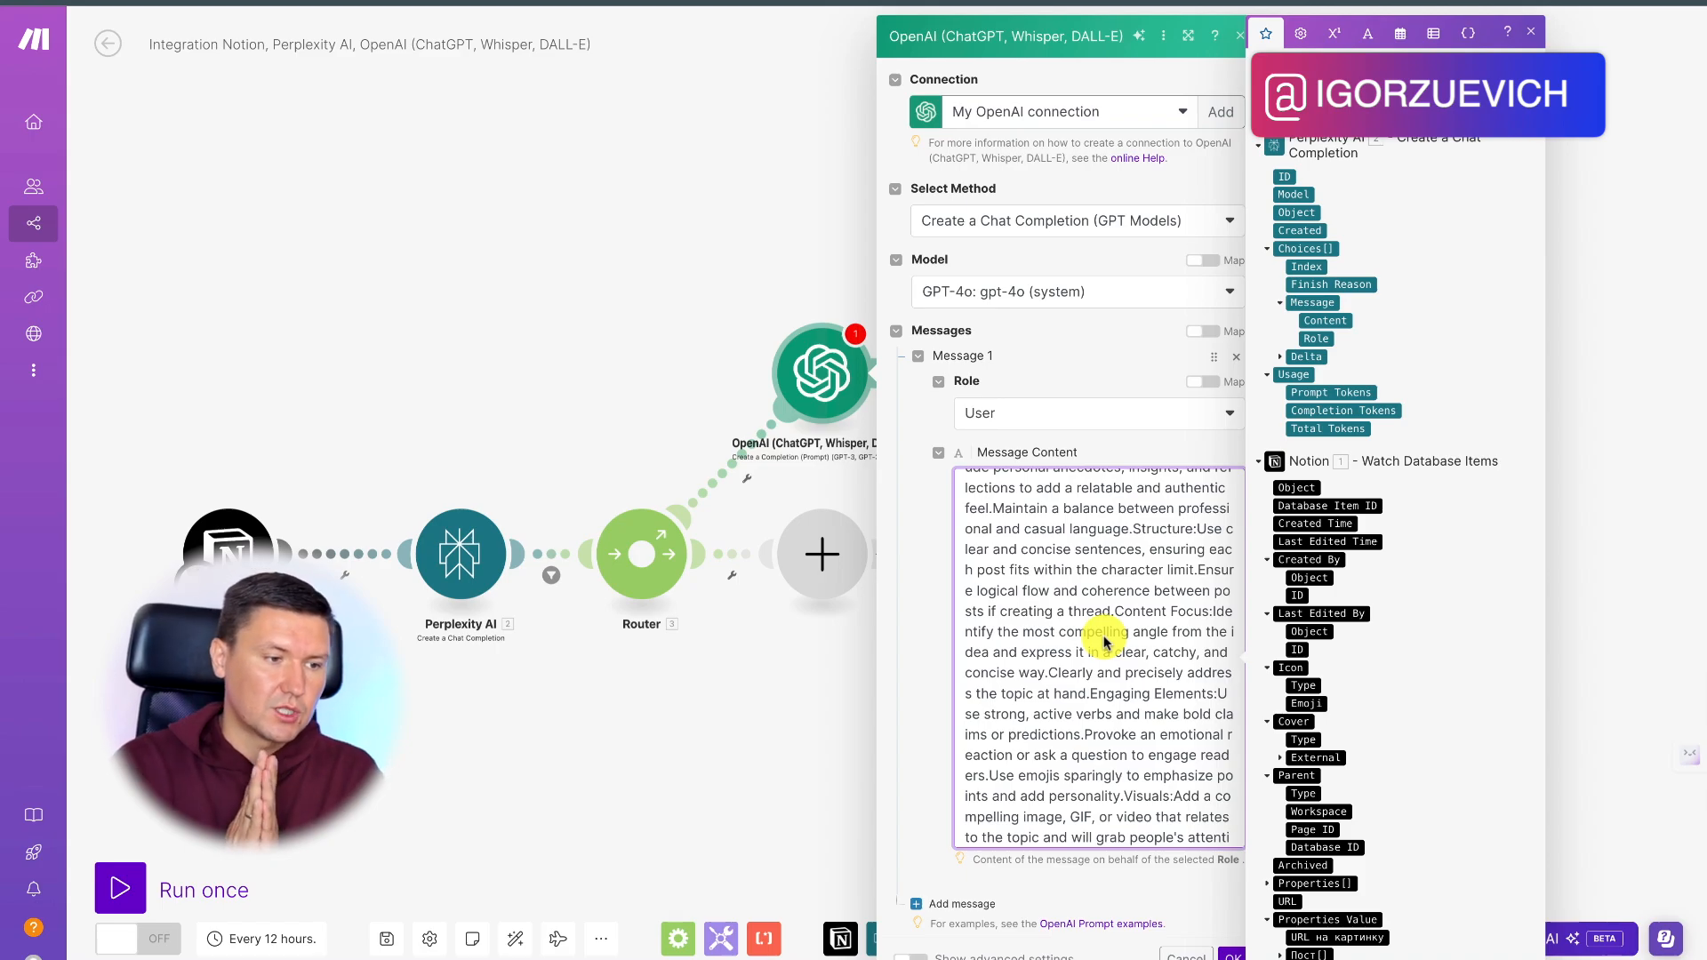
{"action": "scroll", "coordinate": [1105, 641], "scroll_direction": "up", "scroll_amount": 5}
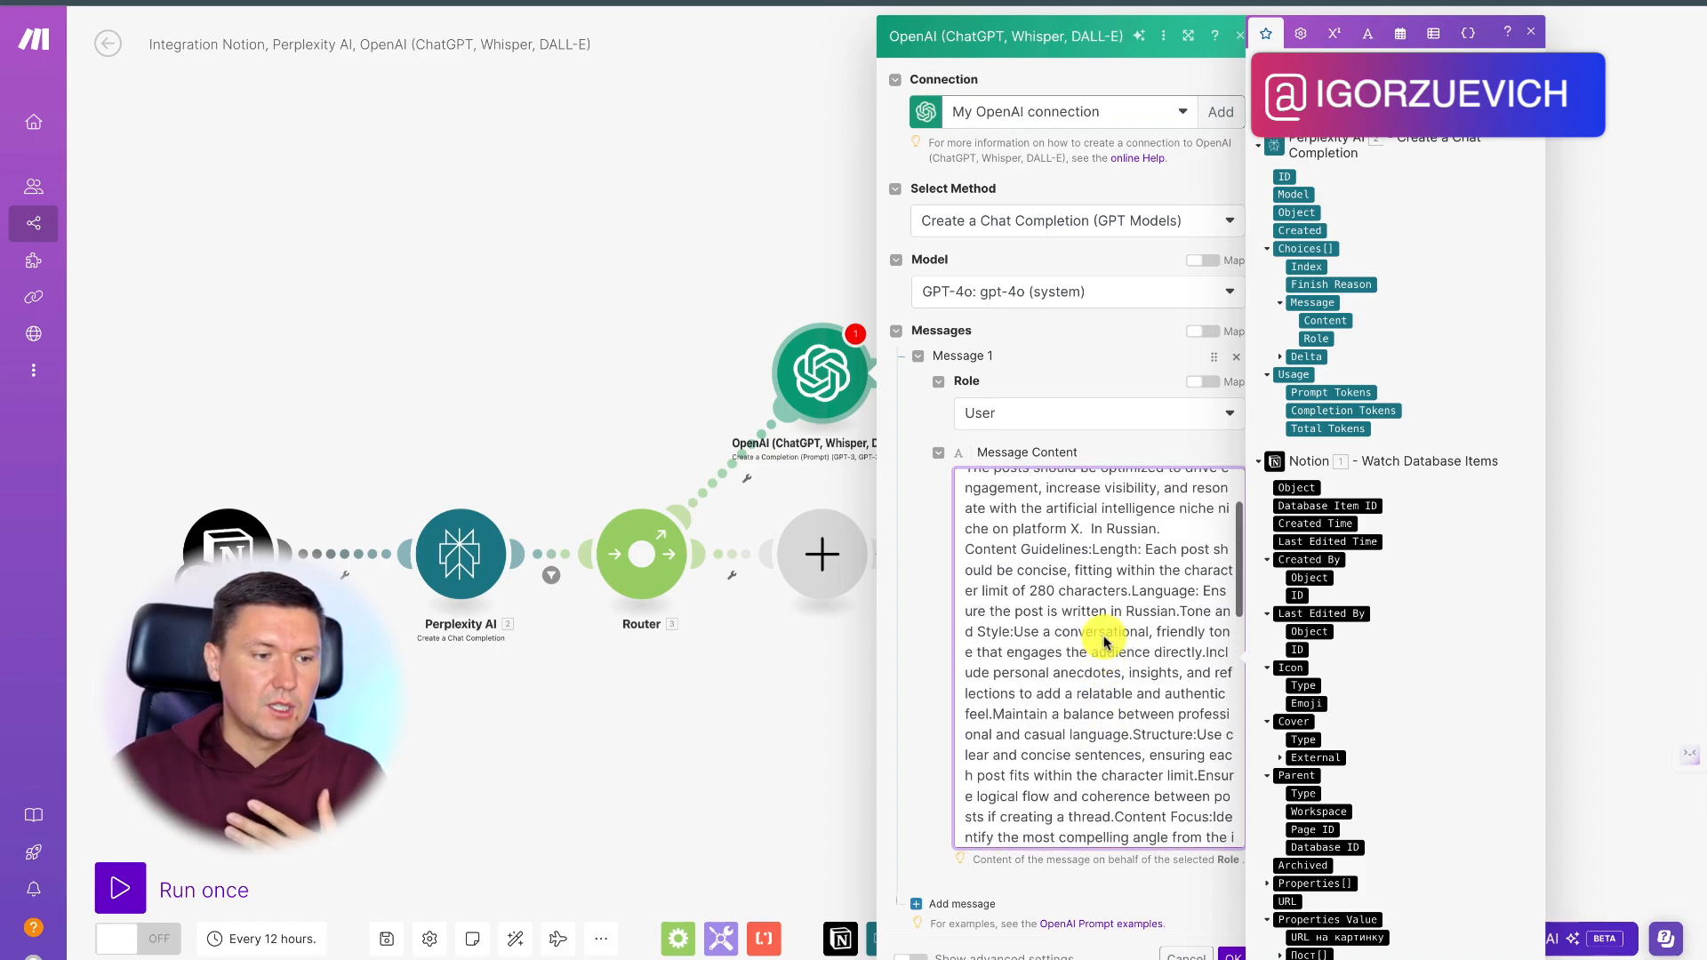
{"action": "scroll", "coordinate": [1118, 619], "scroll_direction": "down", "scroll_amount": 3}
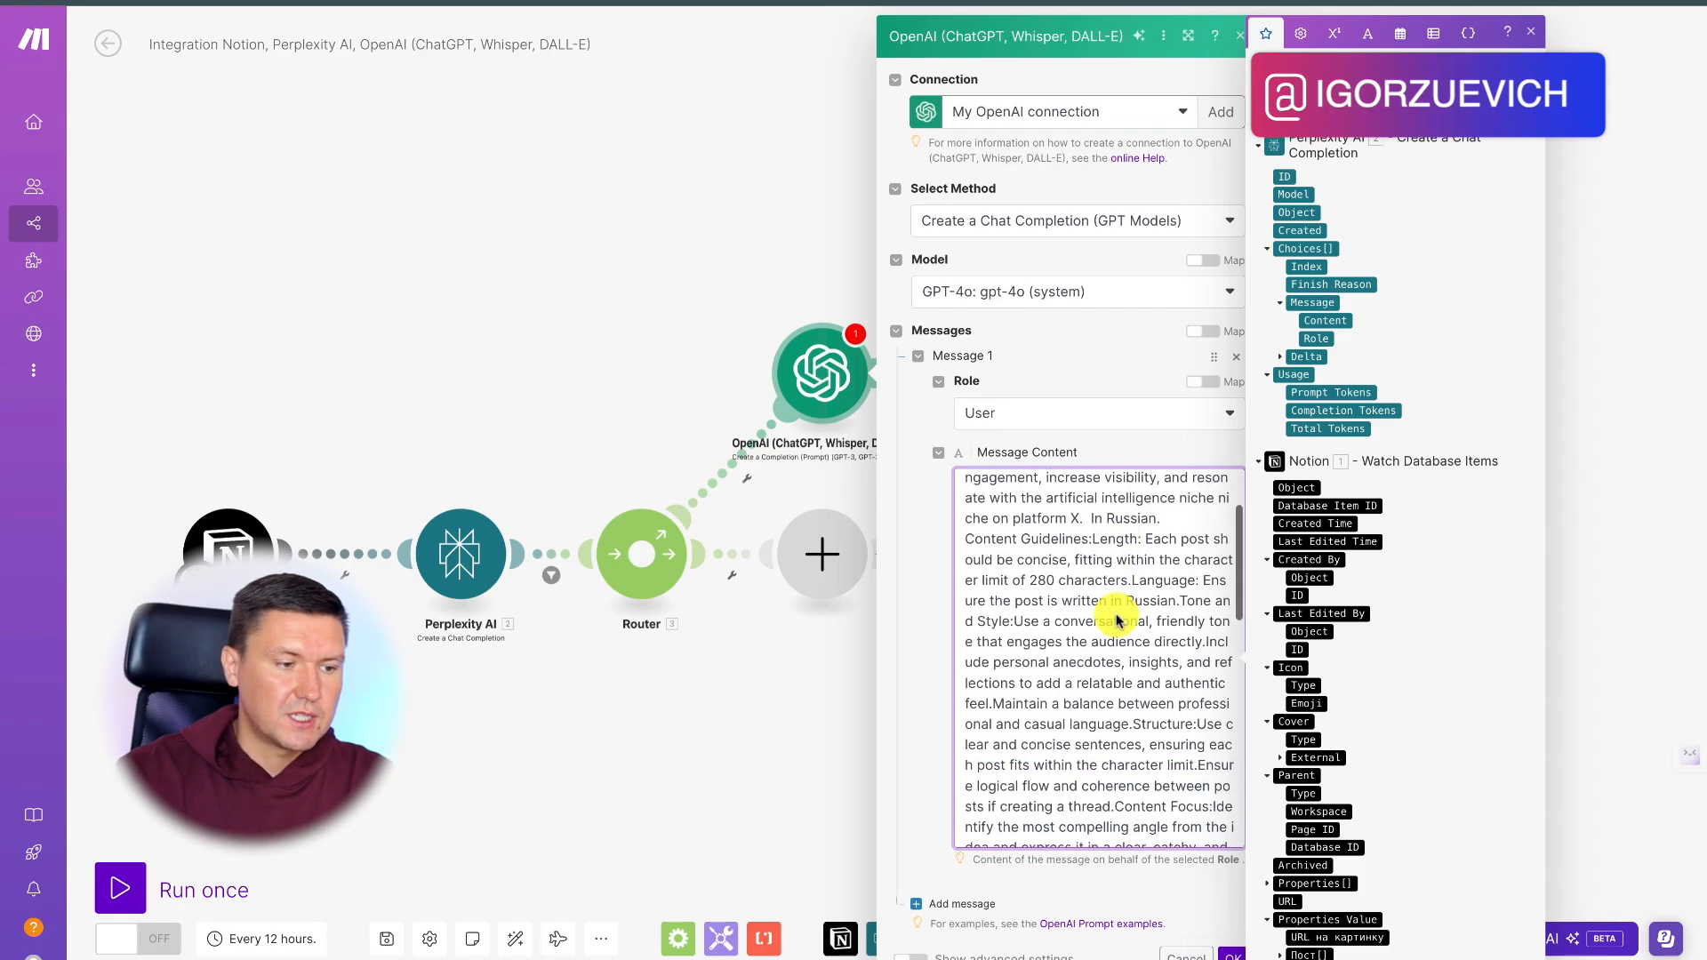
{"action": "scroll", "coordinate": [1122, 628], "scroll_direction": "down", "scroll_amount": 3}
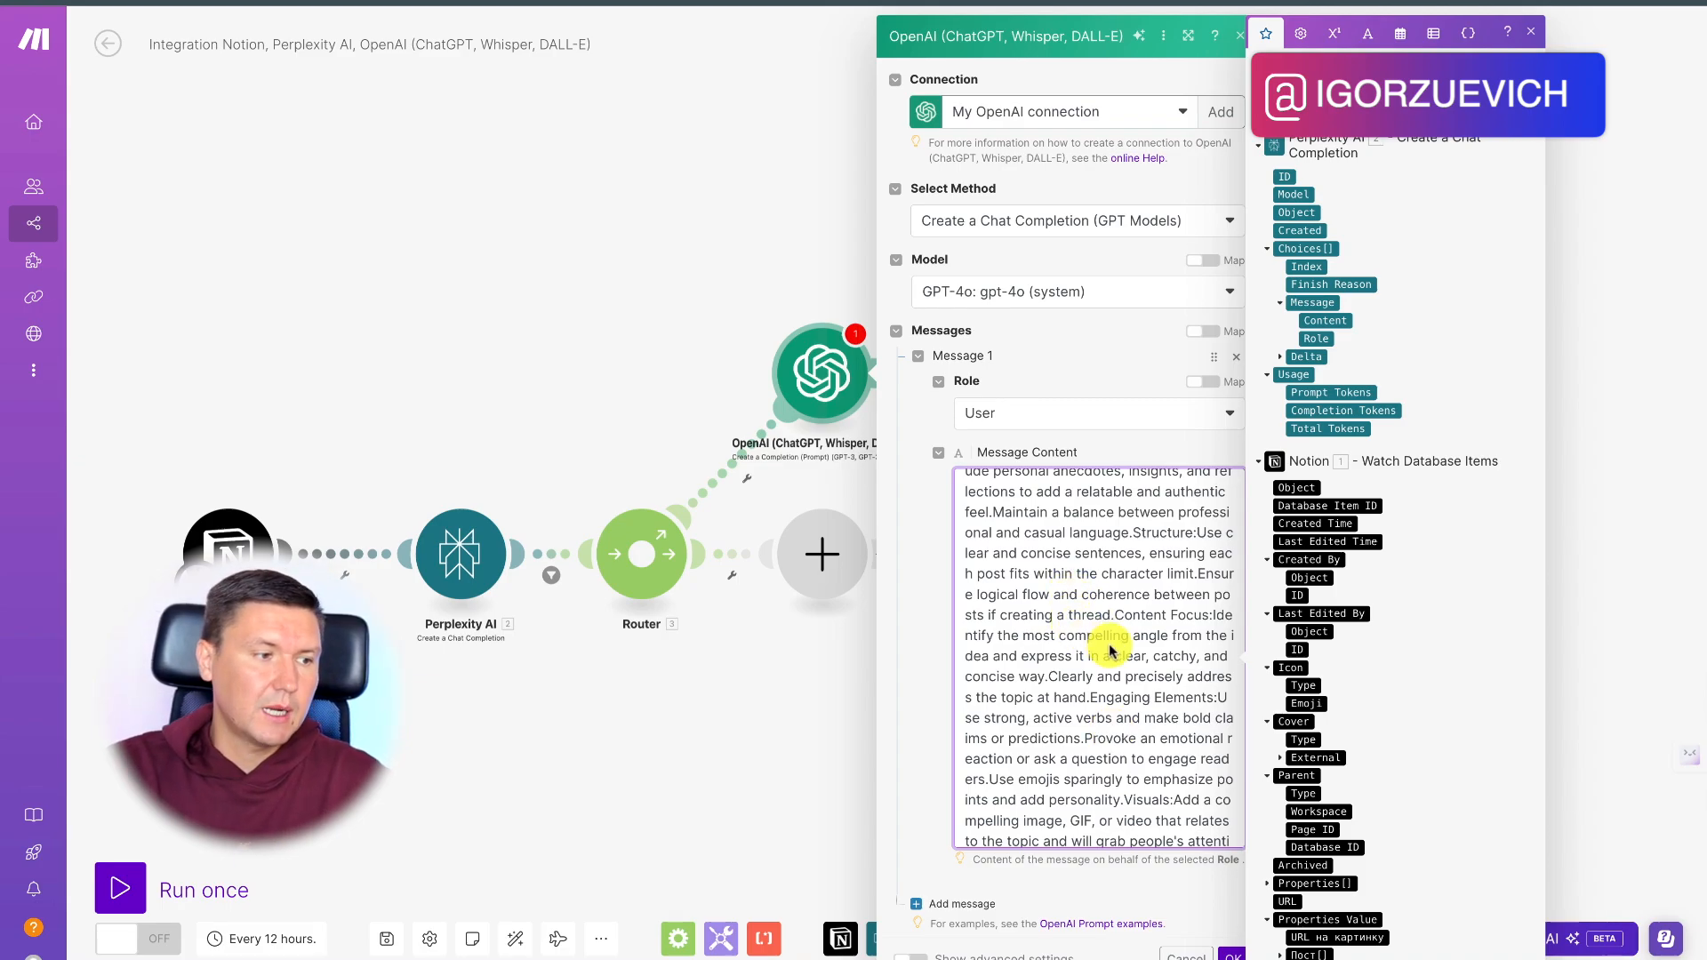
{"action": "left_click", "coordinate": [1529, 40]}
{"action": "scroll", "coordinate": [1044, 854], "scroll_direction": "down", "scroll_amount": 2}
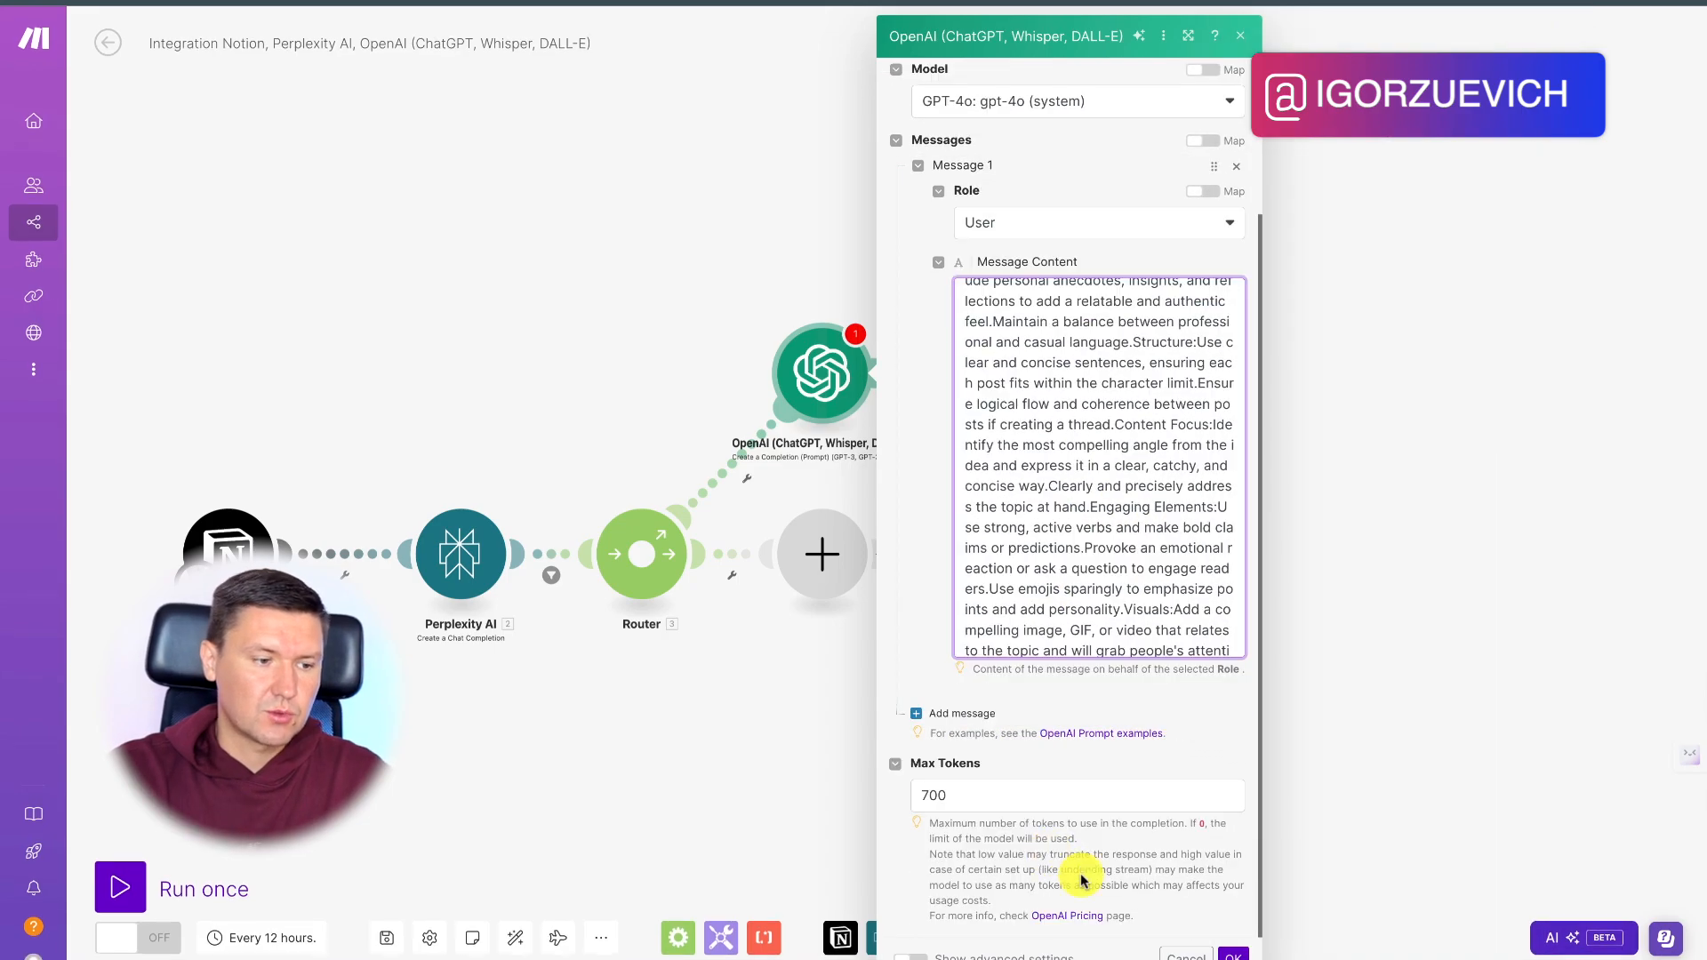
{"action": "left_click", "coordinate": [1234, 954]}
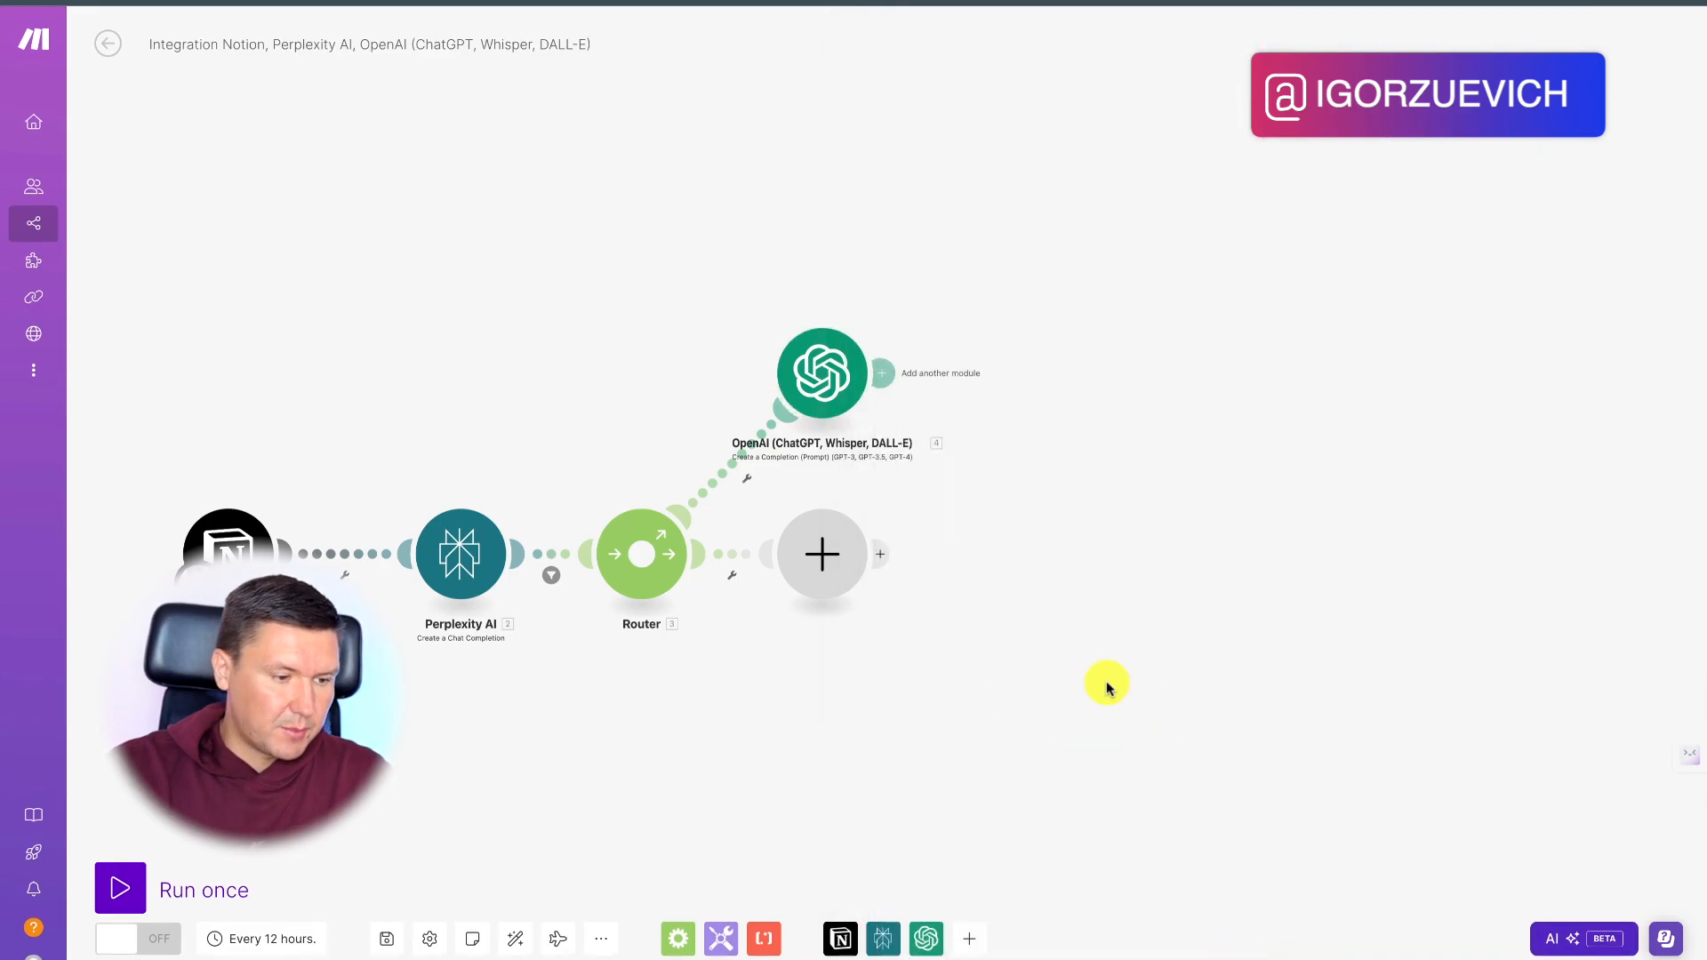
Step: Reopen the OpenAI module, set Max Tokens to 400 and save it
{"action": "left_click", "coordinate": [820, 372]}
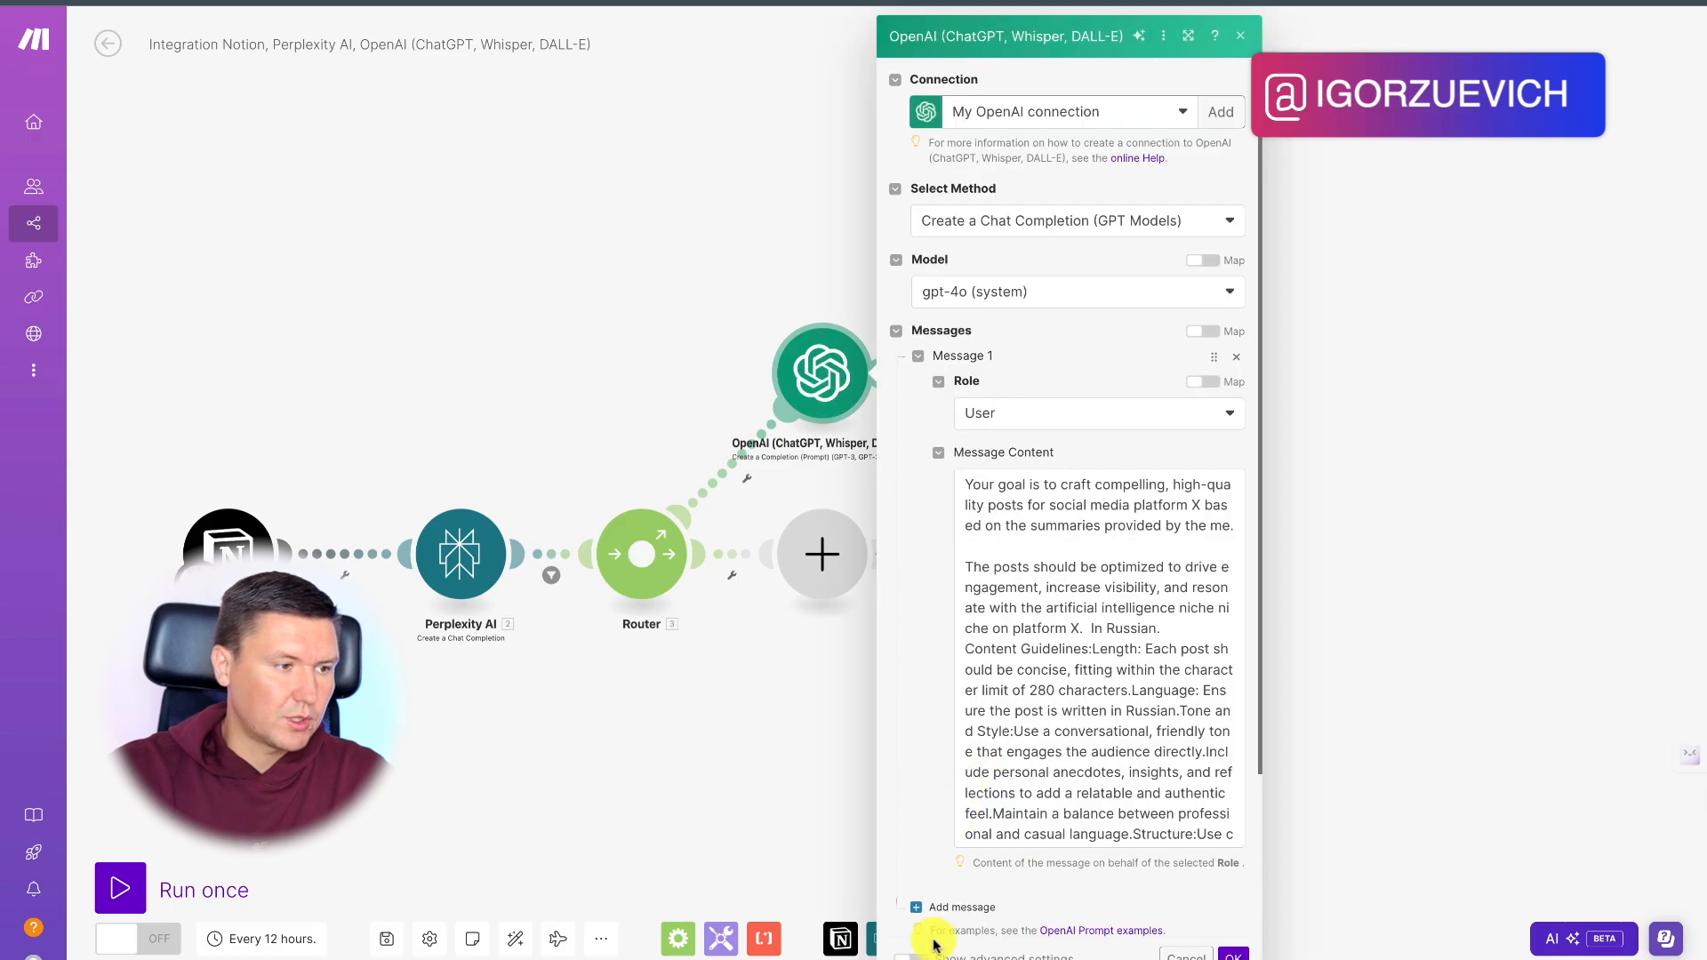
{"action": "scroll", "coordinate": [929, 876], "scroll_direction": "down", "scroll_amount": 3}
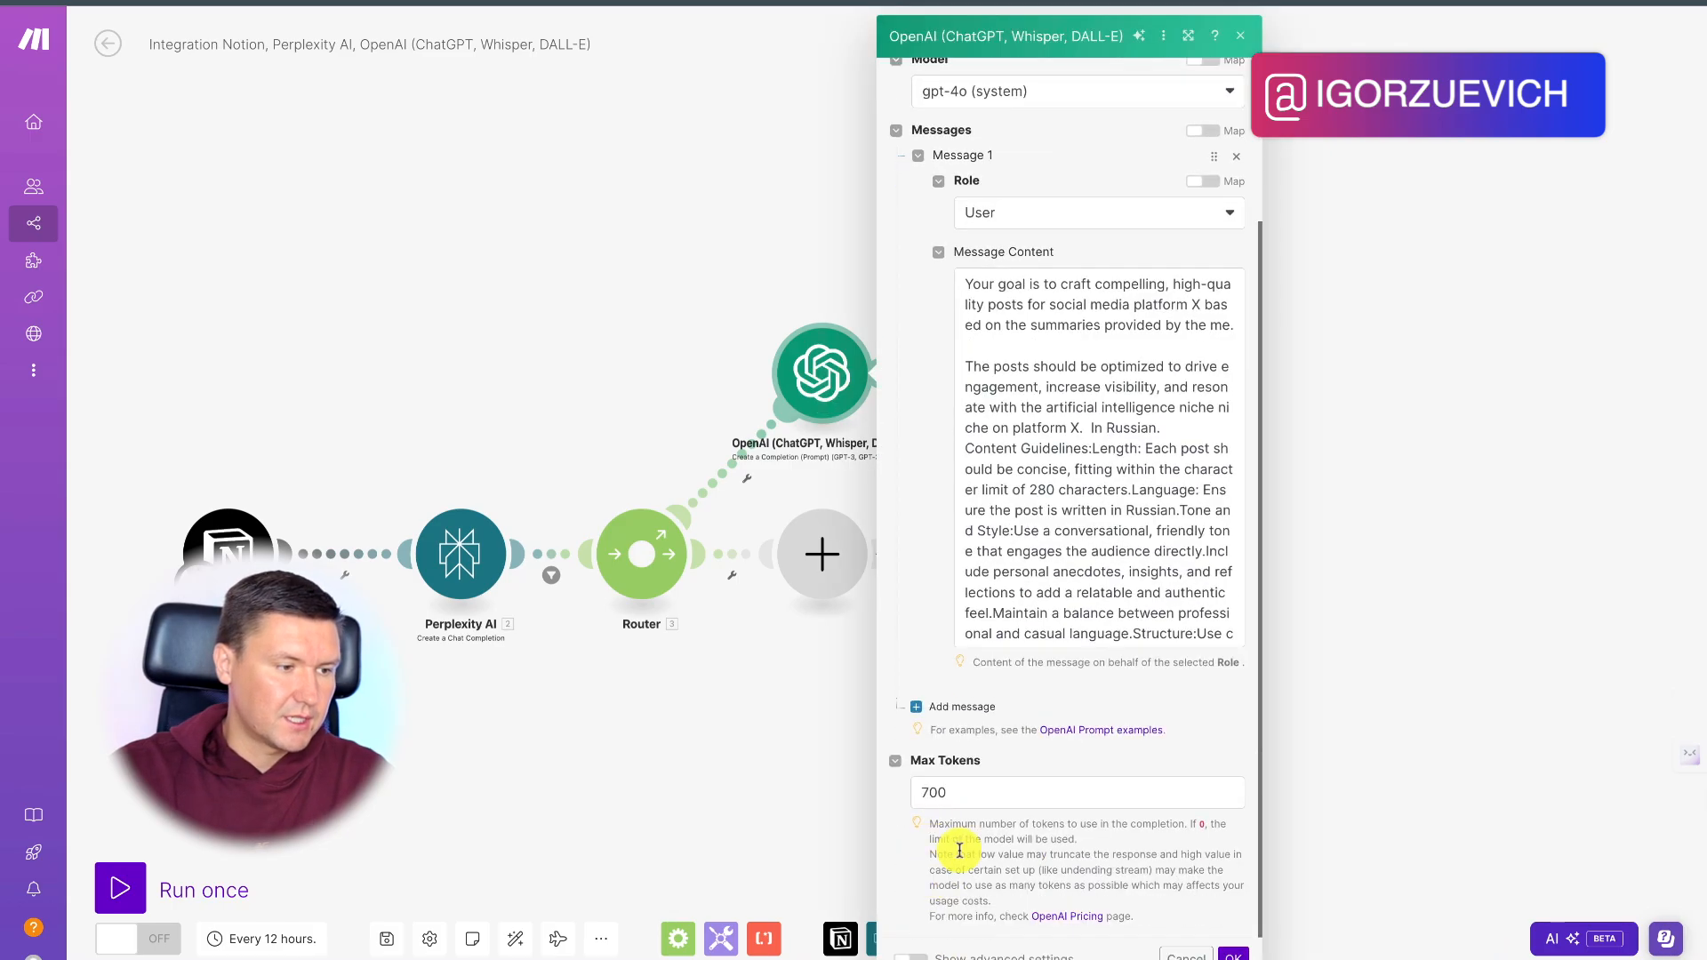
{"action": "left_click", "coordinate": [925, 796]}
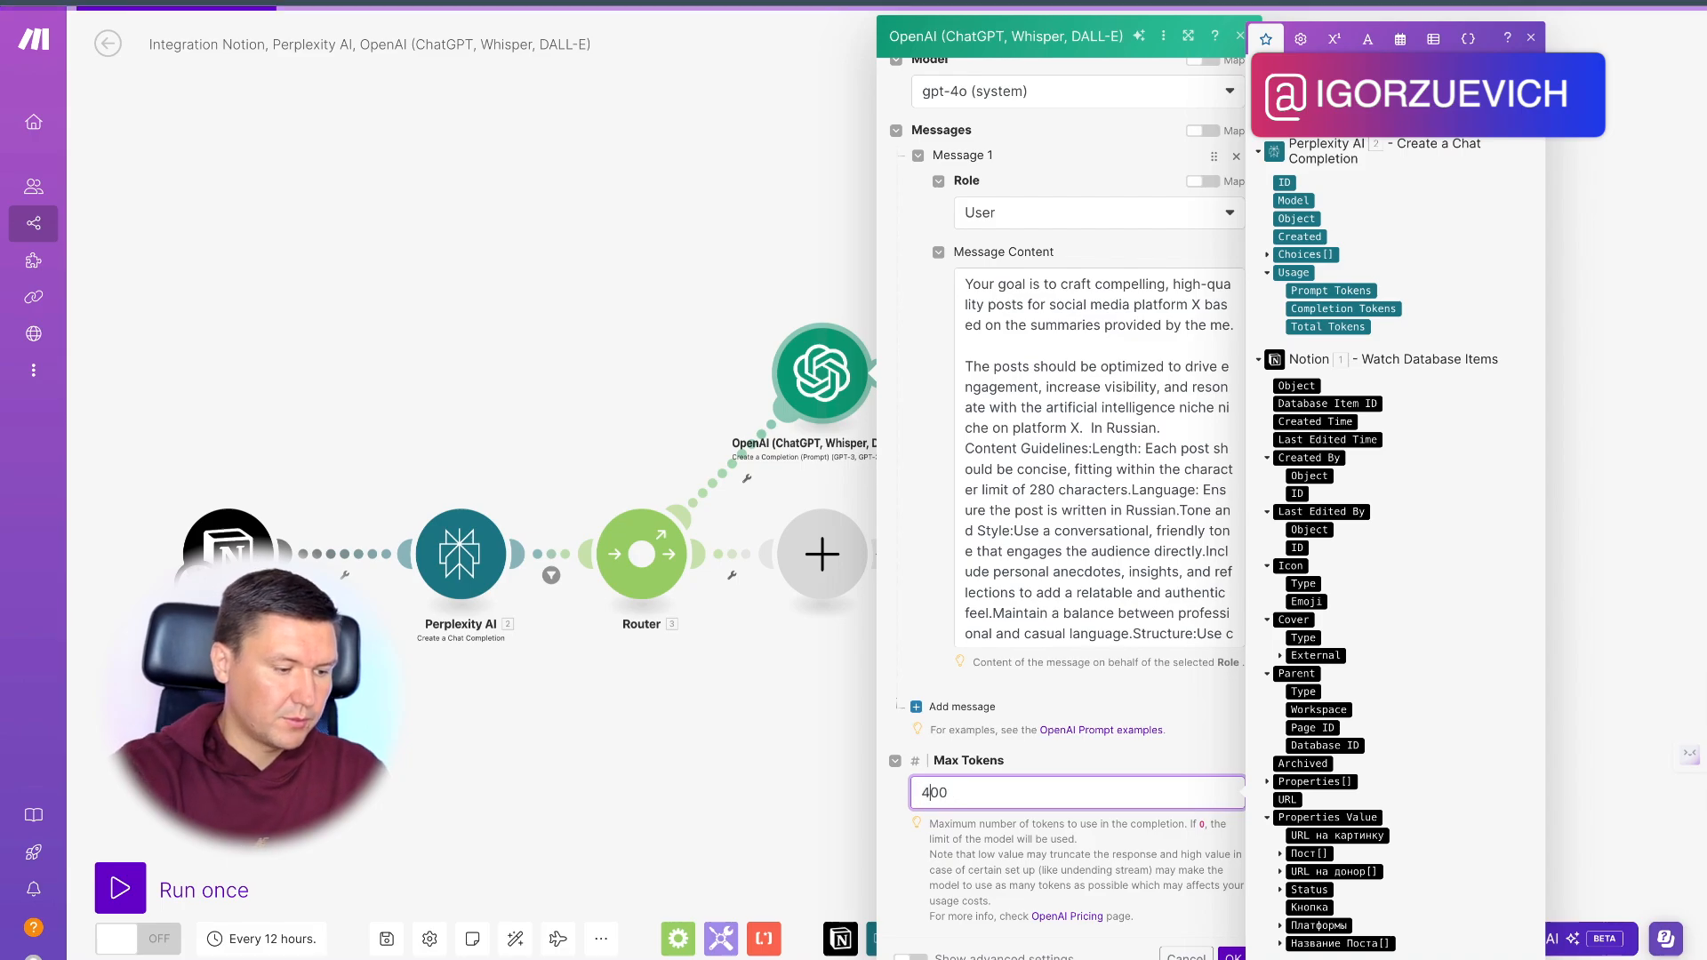
{"action": "left_click", "coordinate": [1227, 955]}
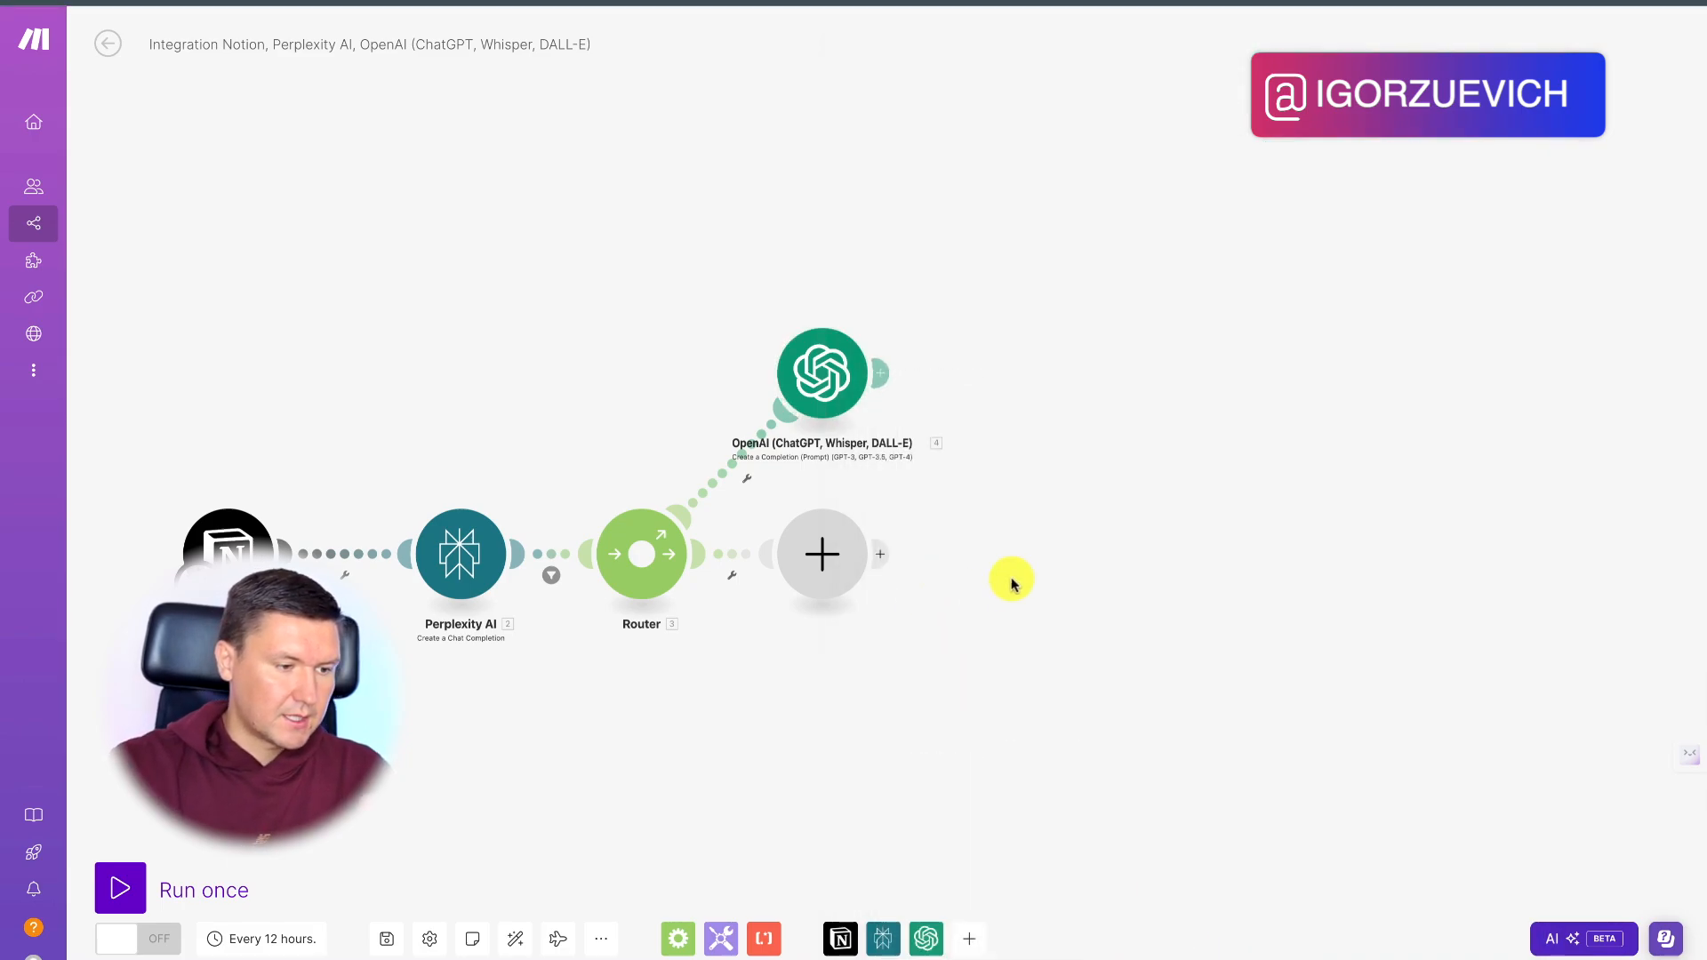
Step: Move the OpenAI module away from the router and add an OpenAI Create a Completion module after it
{"action": "left_click_drag", "start_coordinate": [812, 370], "coordinate": [900, 283]}
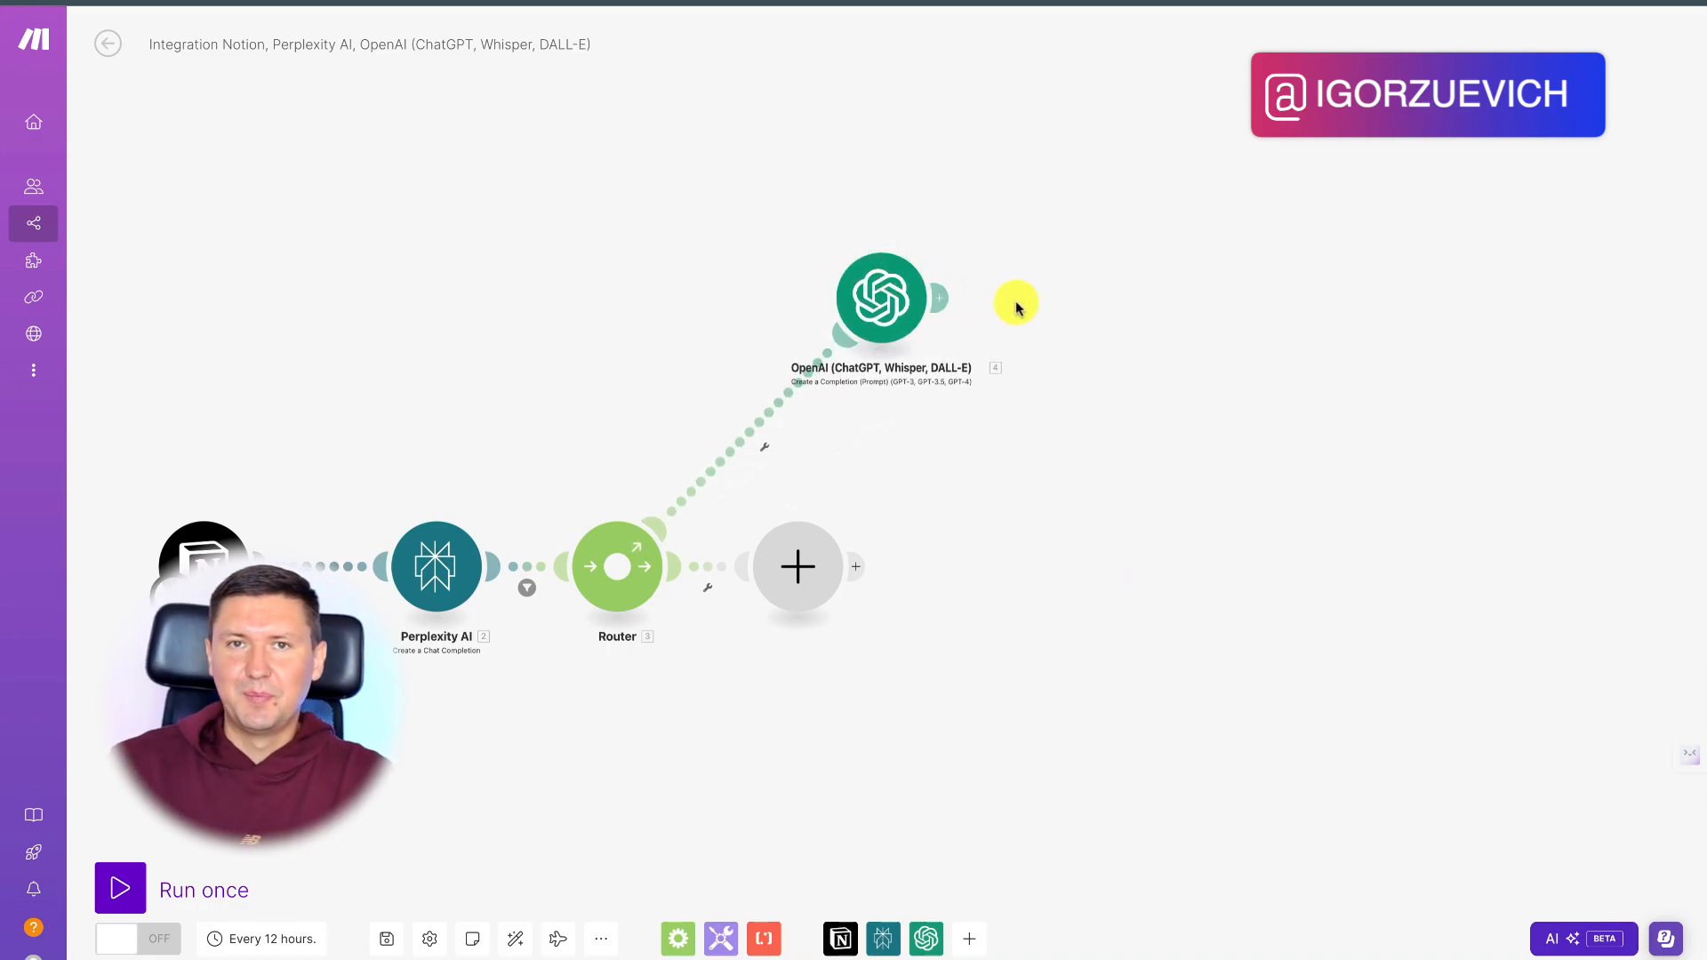
{"action": "left_click", "coordinate": [930, 323]}
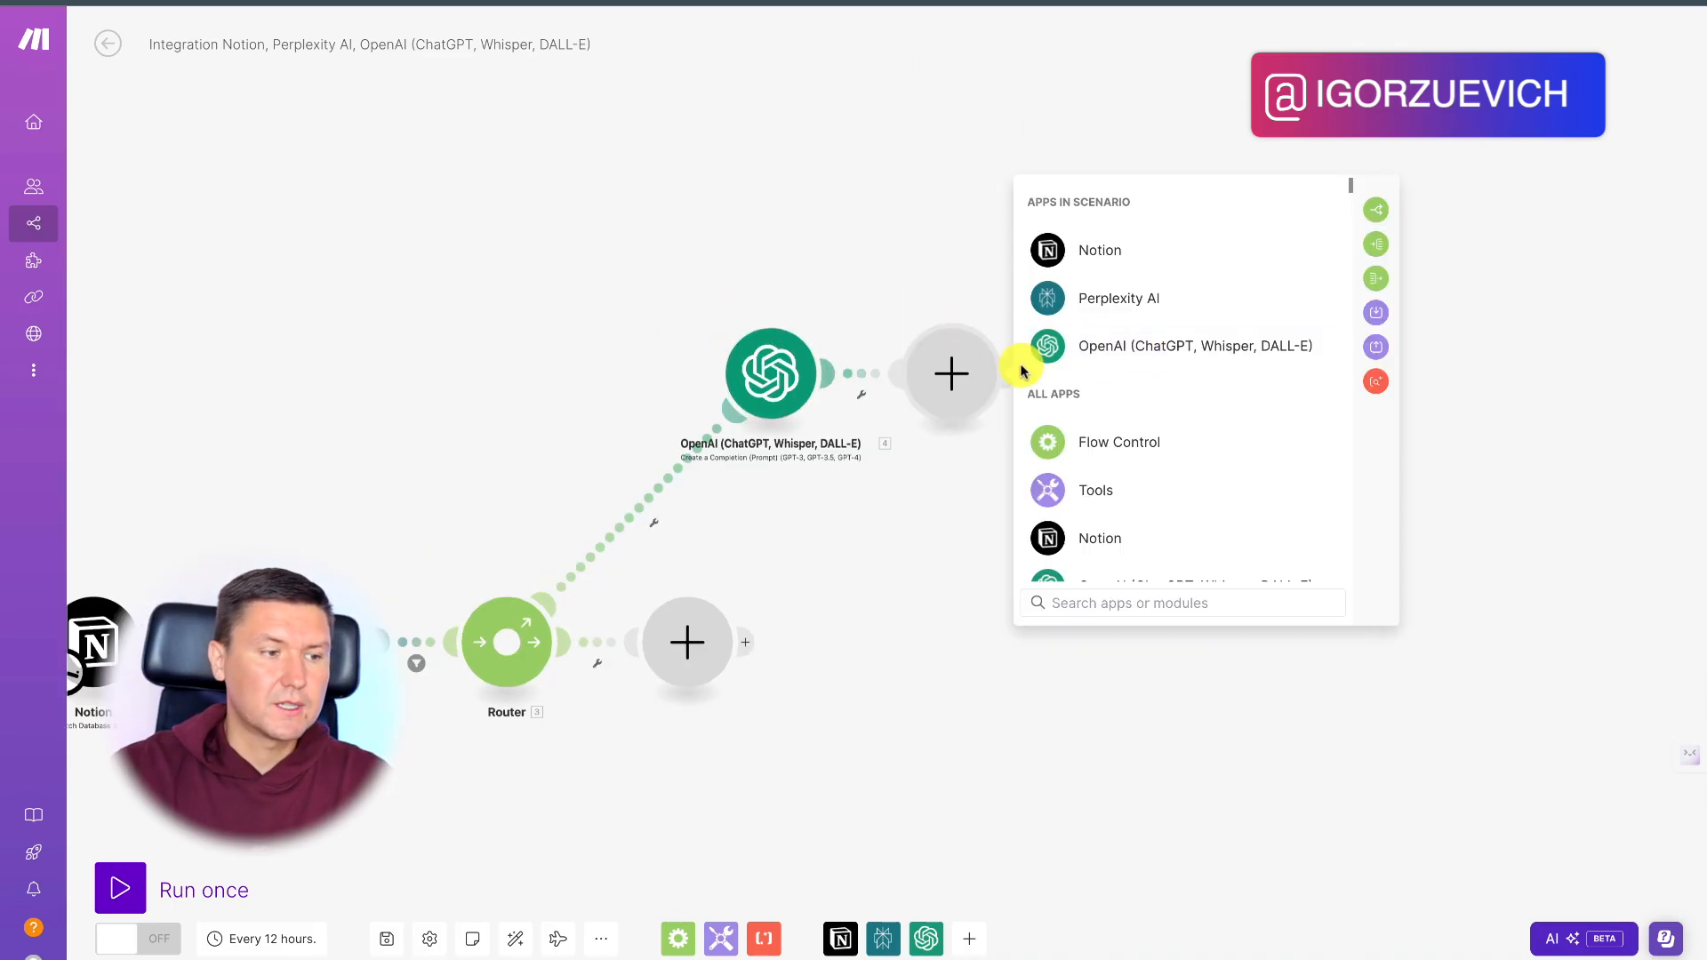
{"action": "left_click", "coordinate": [1153, 354]}
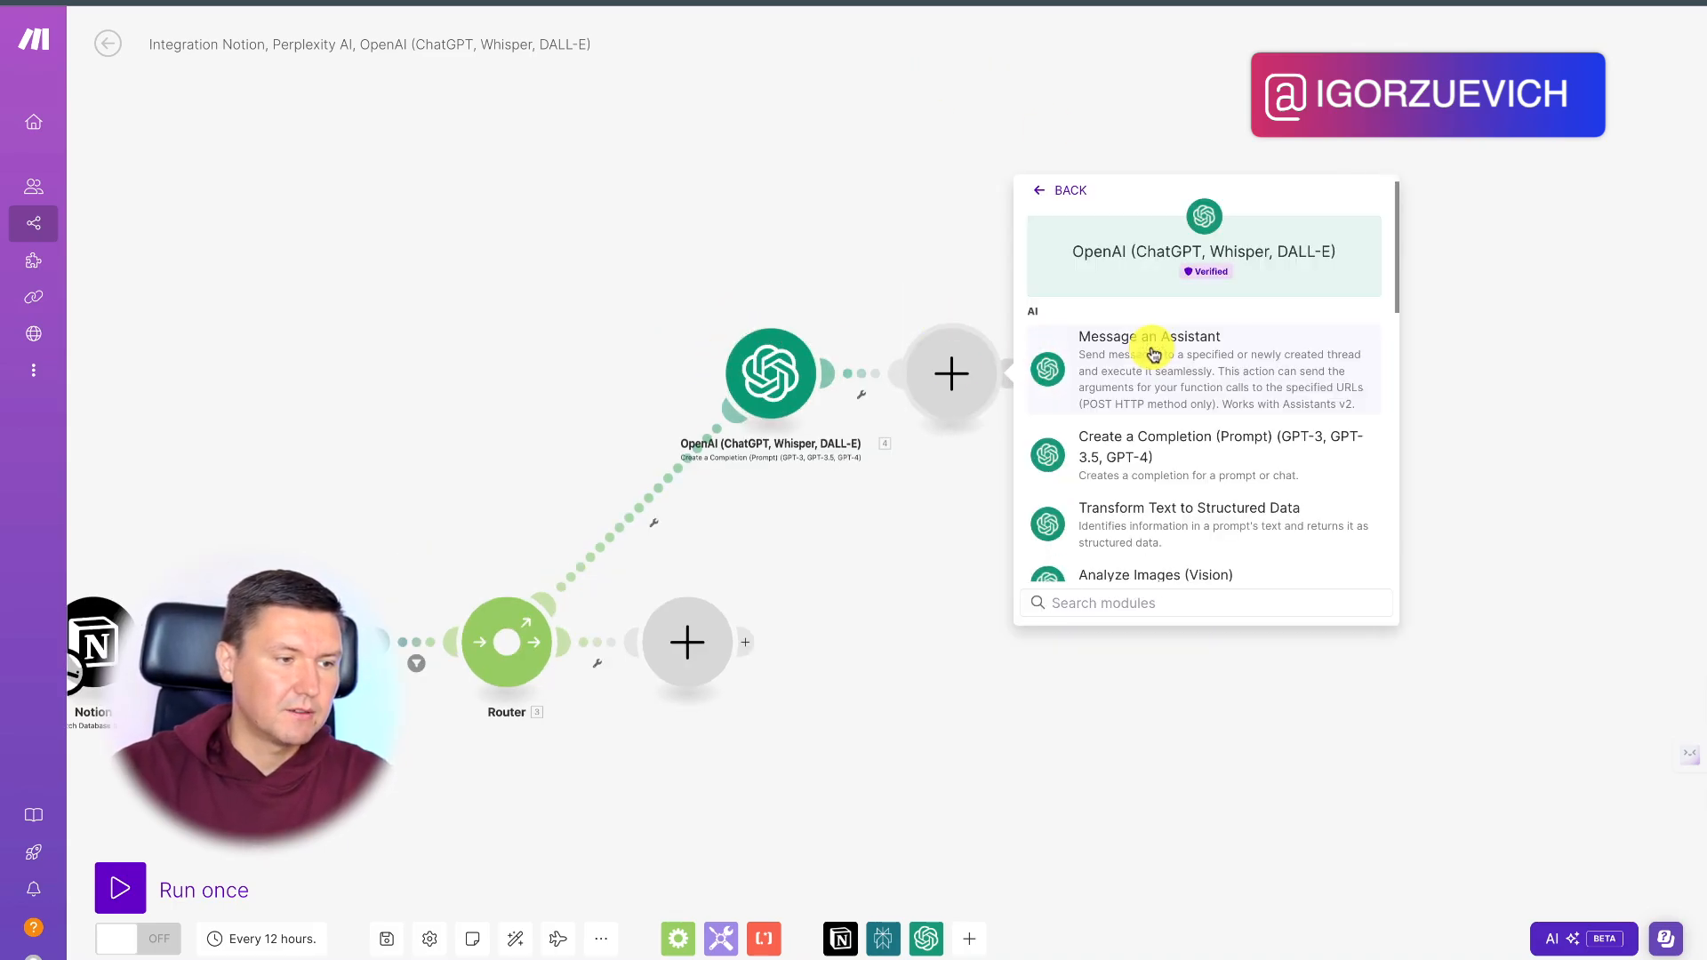
{"action": "left_click", "coordinate": [1231, 462]}
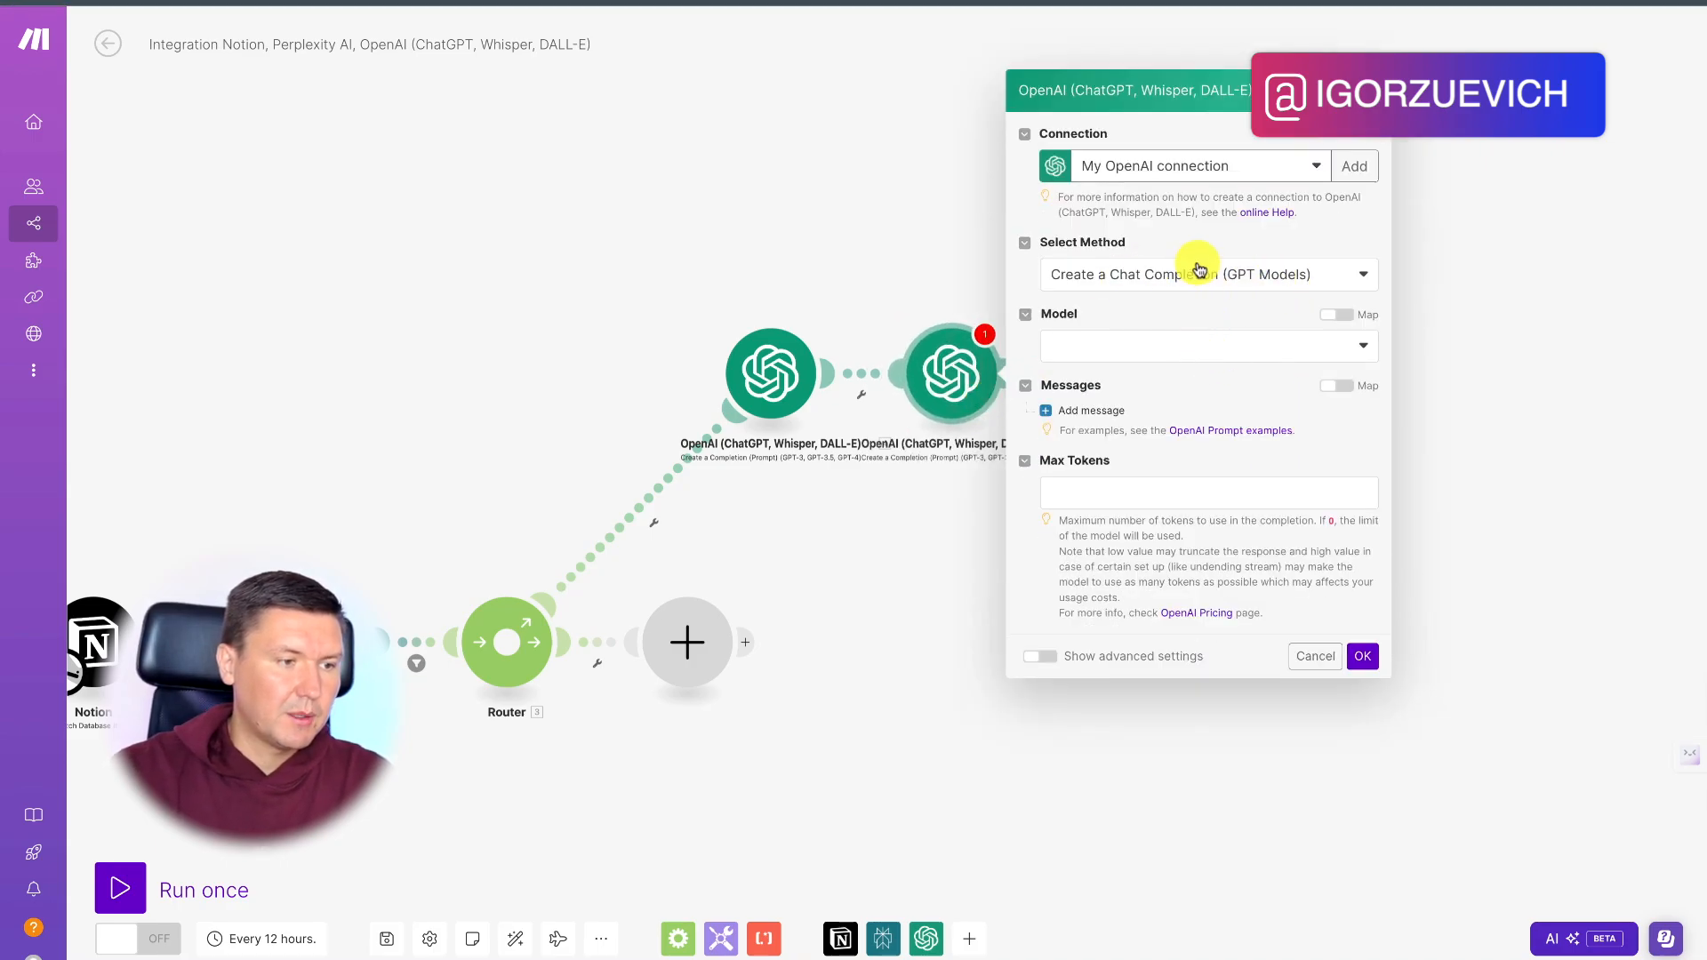
Step: Set the new completion module's model to GPT-4o (system) and add a message with the User role
{"action": "left_click", "coordinate": [1178, 354]}
{"action": "left_click", "coordinate": [1136, 426]}
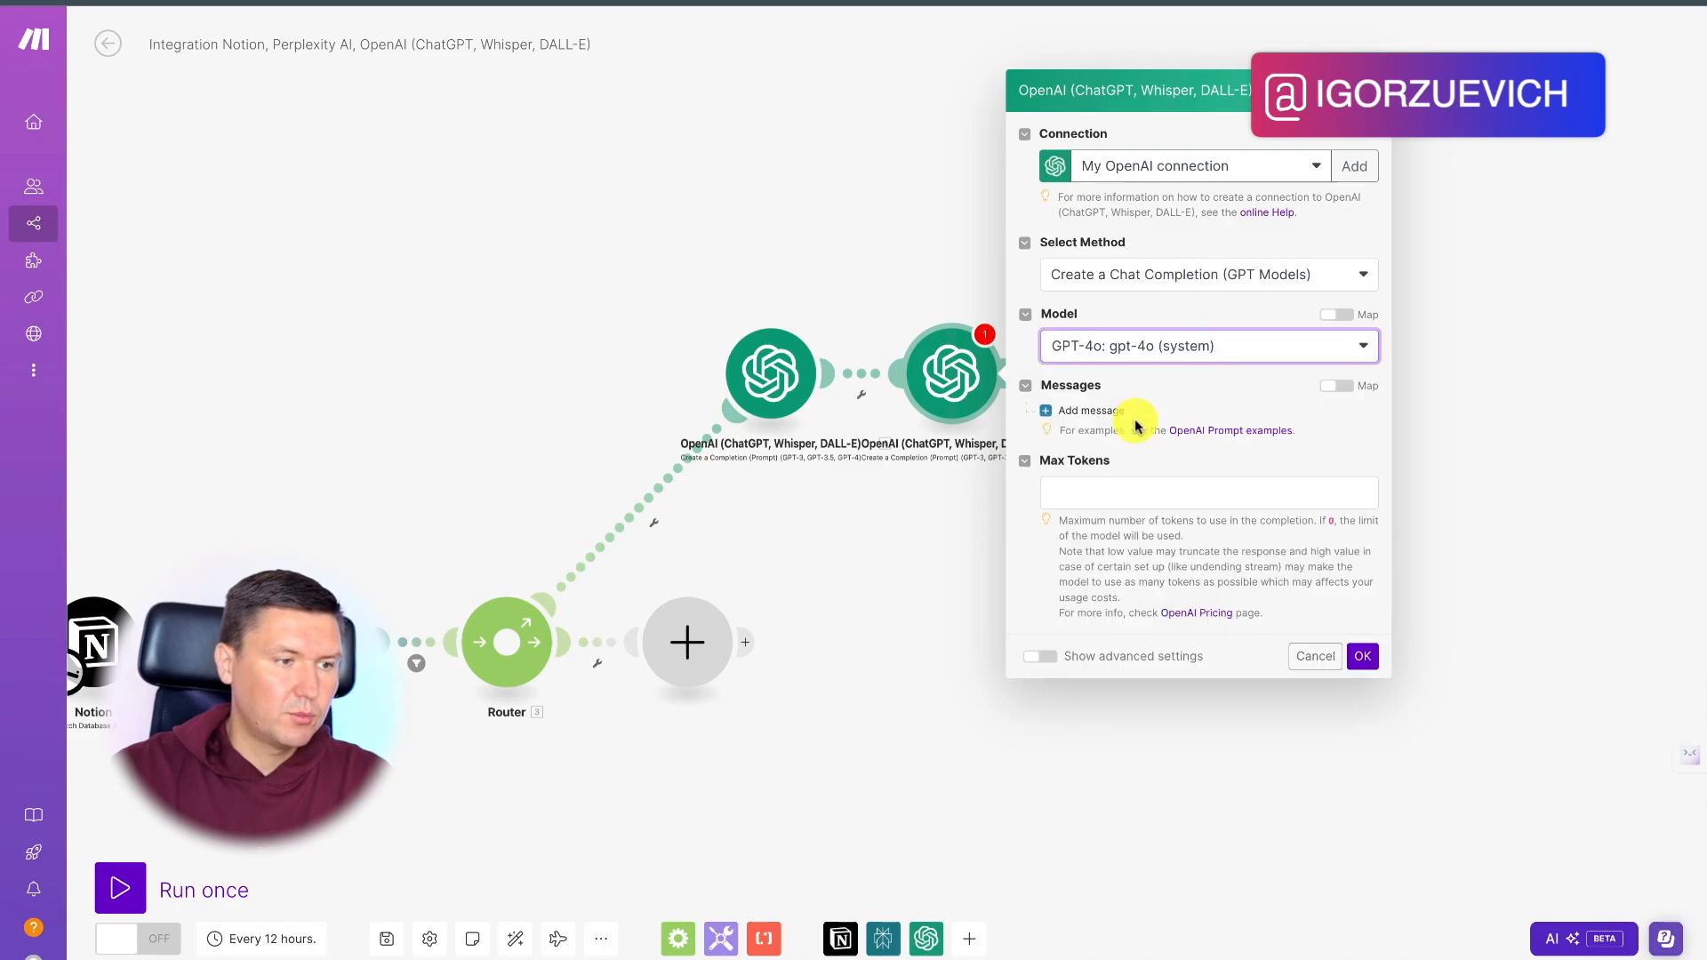
{"action": "left_click", "coordinate": [1115, 490]}
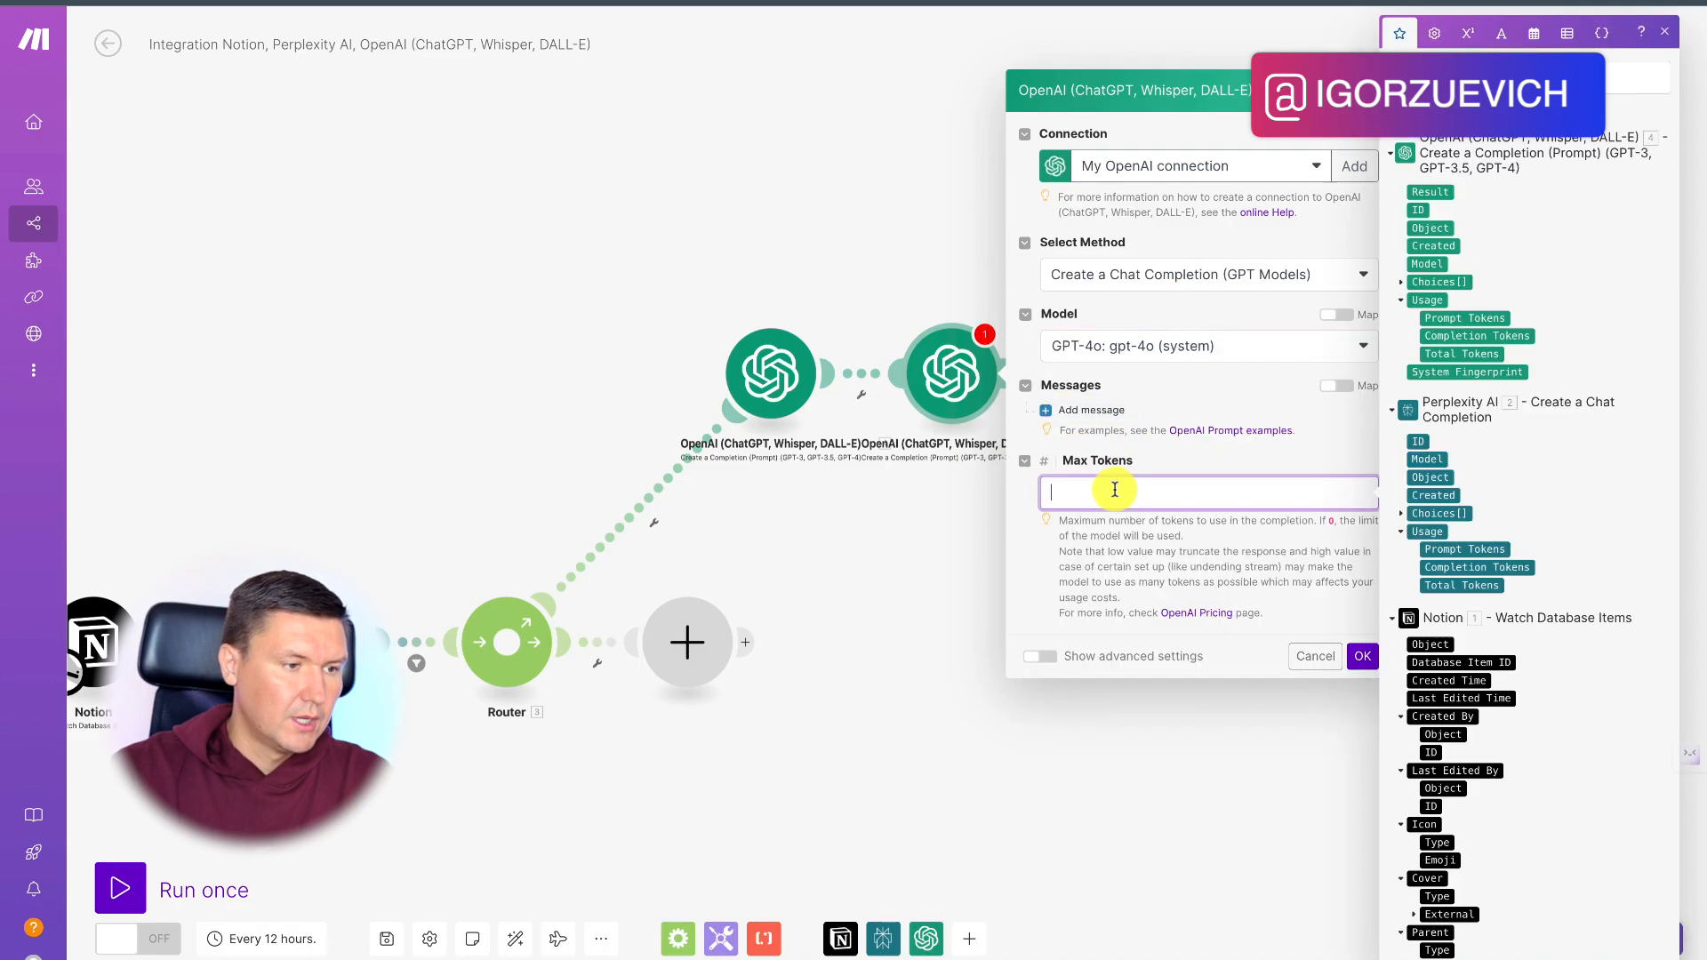
{"action": "left_click", "coordinate": [1092, 417]}
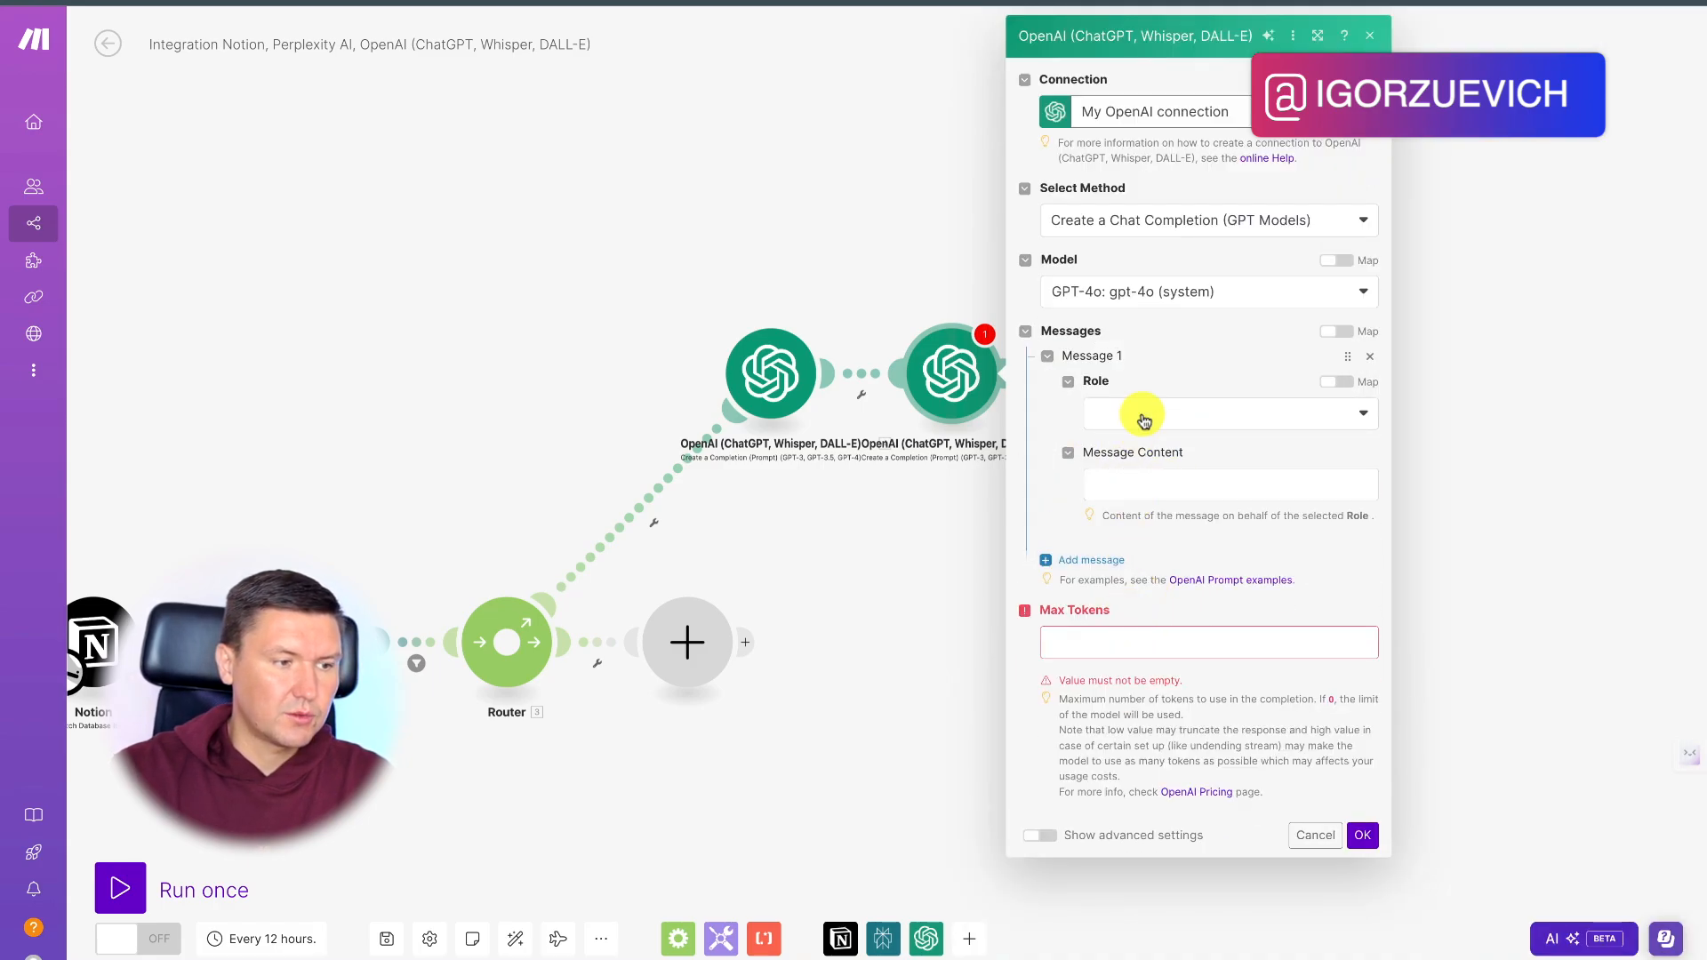
{"action": "left_click", "coordinate": [1129, 414]}
{"action": "left_click", "coordinate": [1171, 477]}
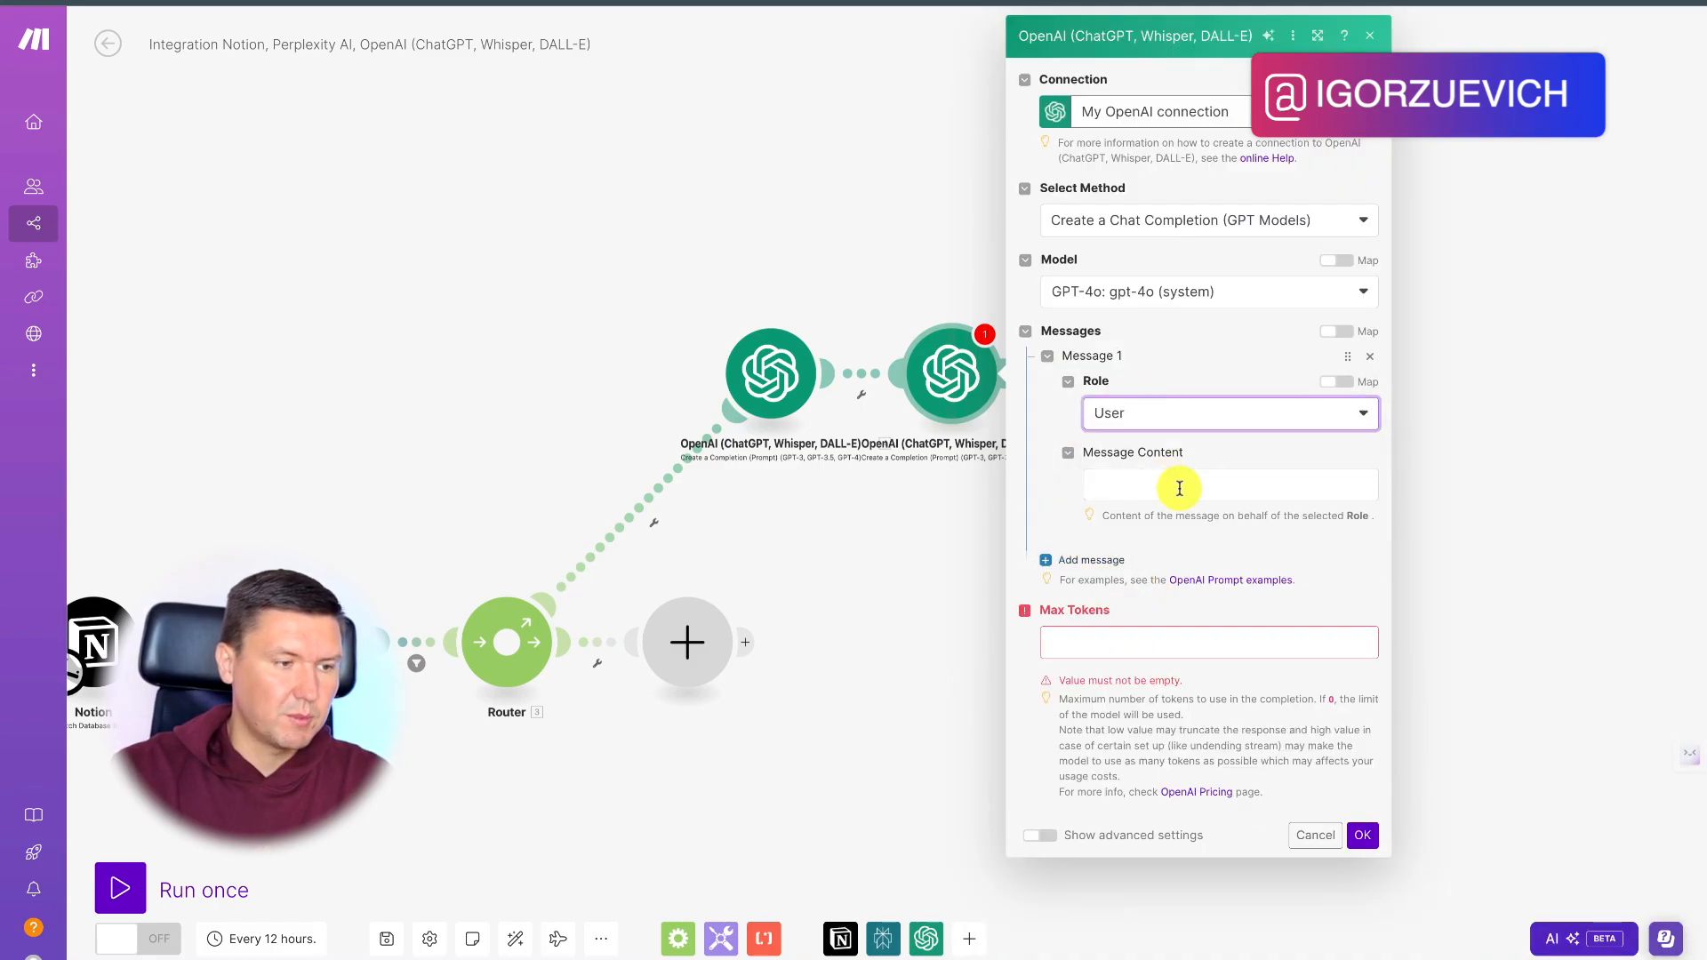
Step: Paste the title prompt as message content, change it to a 2-5 word title and replace the 49.result placeholder with module 4's Result
{"action": "left_click", "coordinate": [1180, 486]}
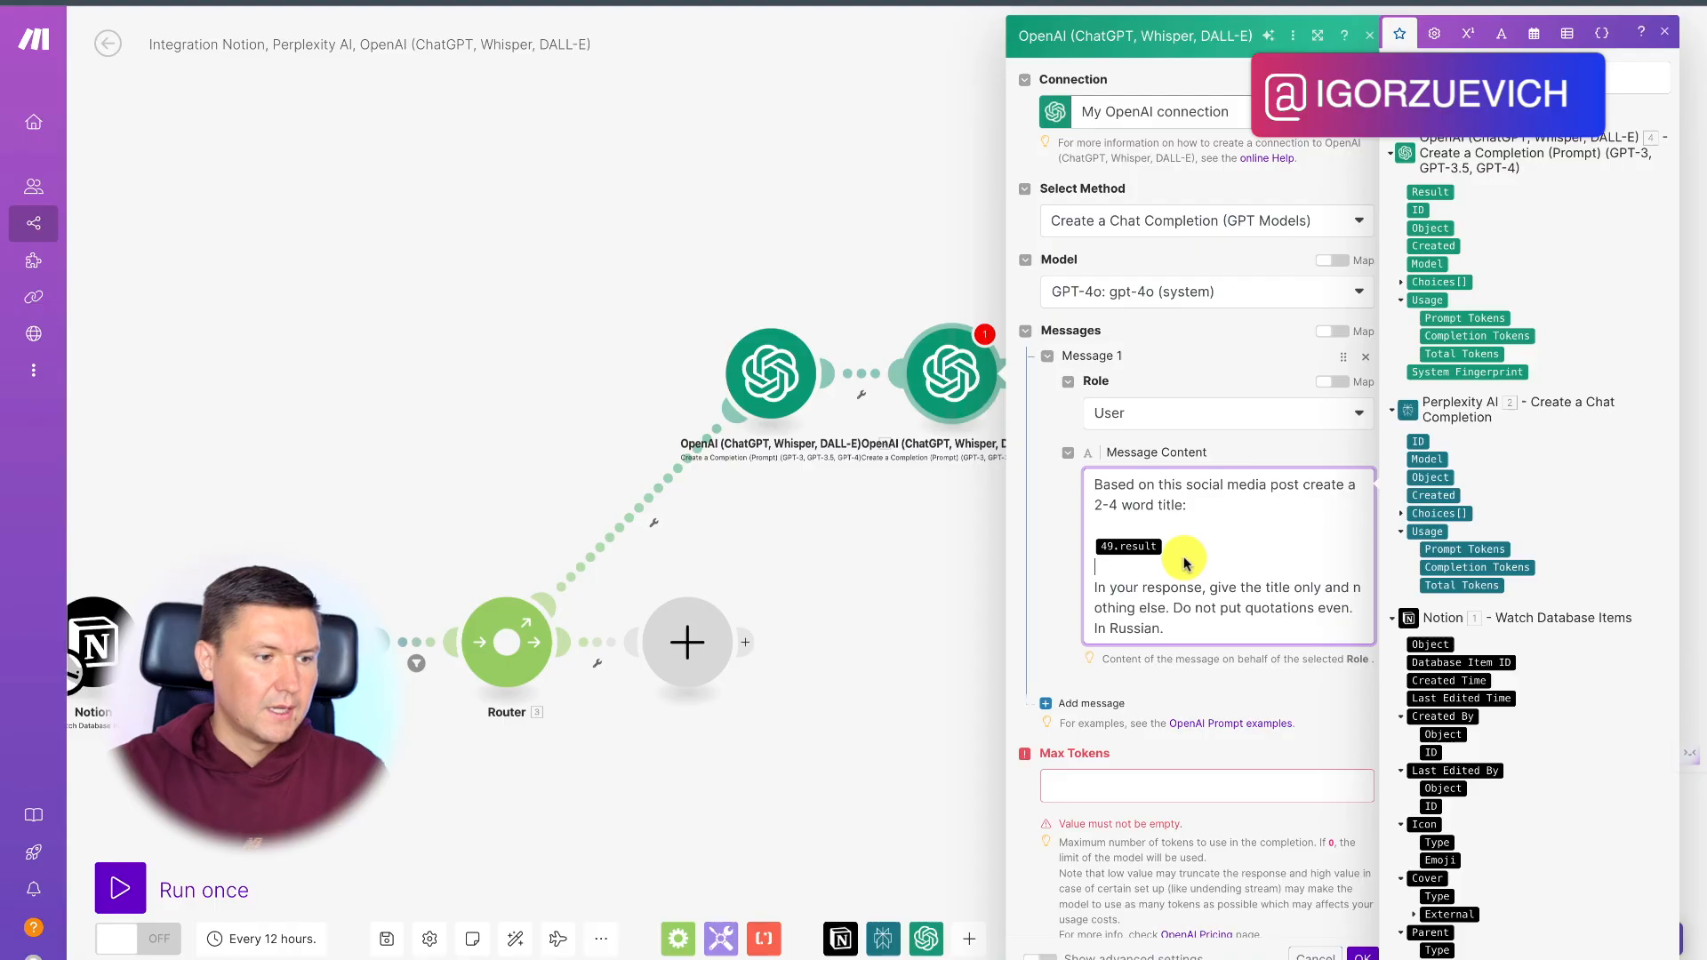
{"action": "key", "text": "BackSpace"}
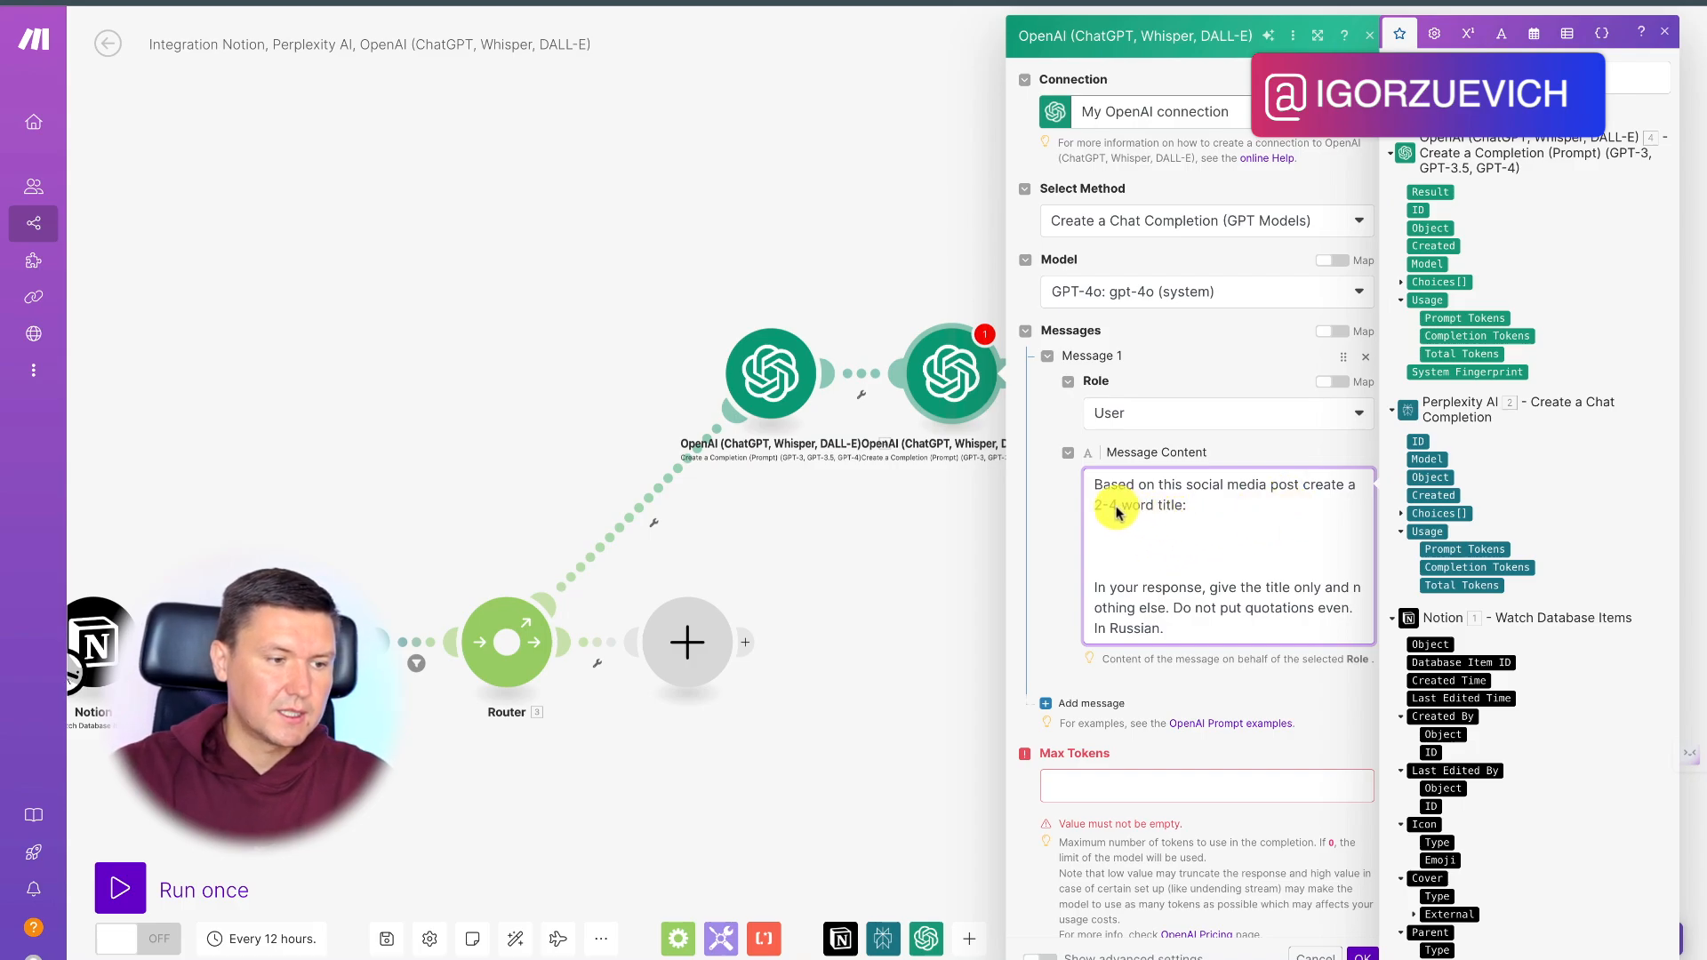
{"action": "left_click", "coordinate": [1128, 539]}
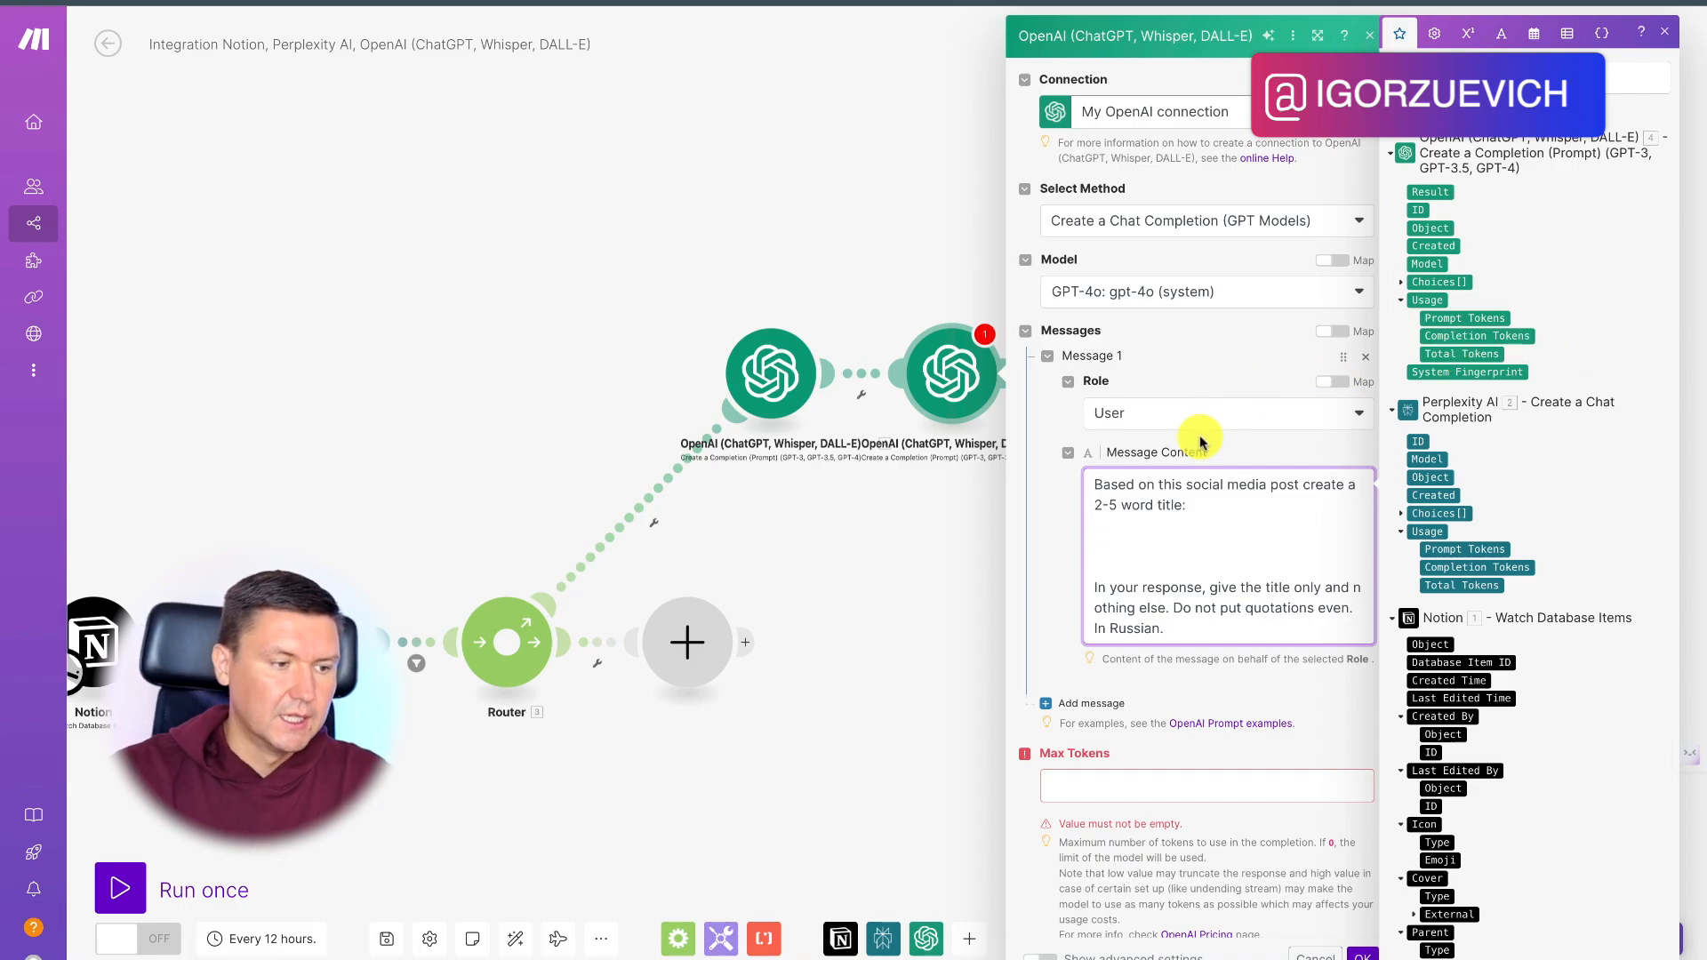
{"action": "left_click", "coordinate": [1434, 191]}
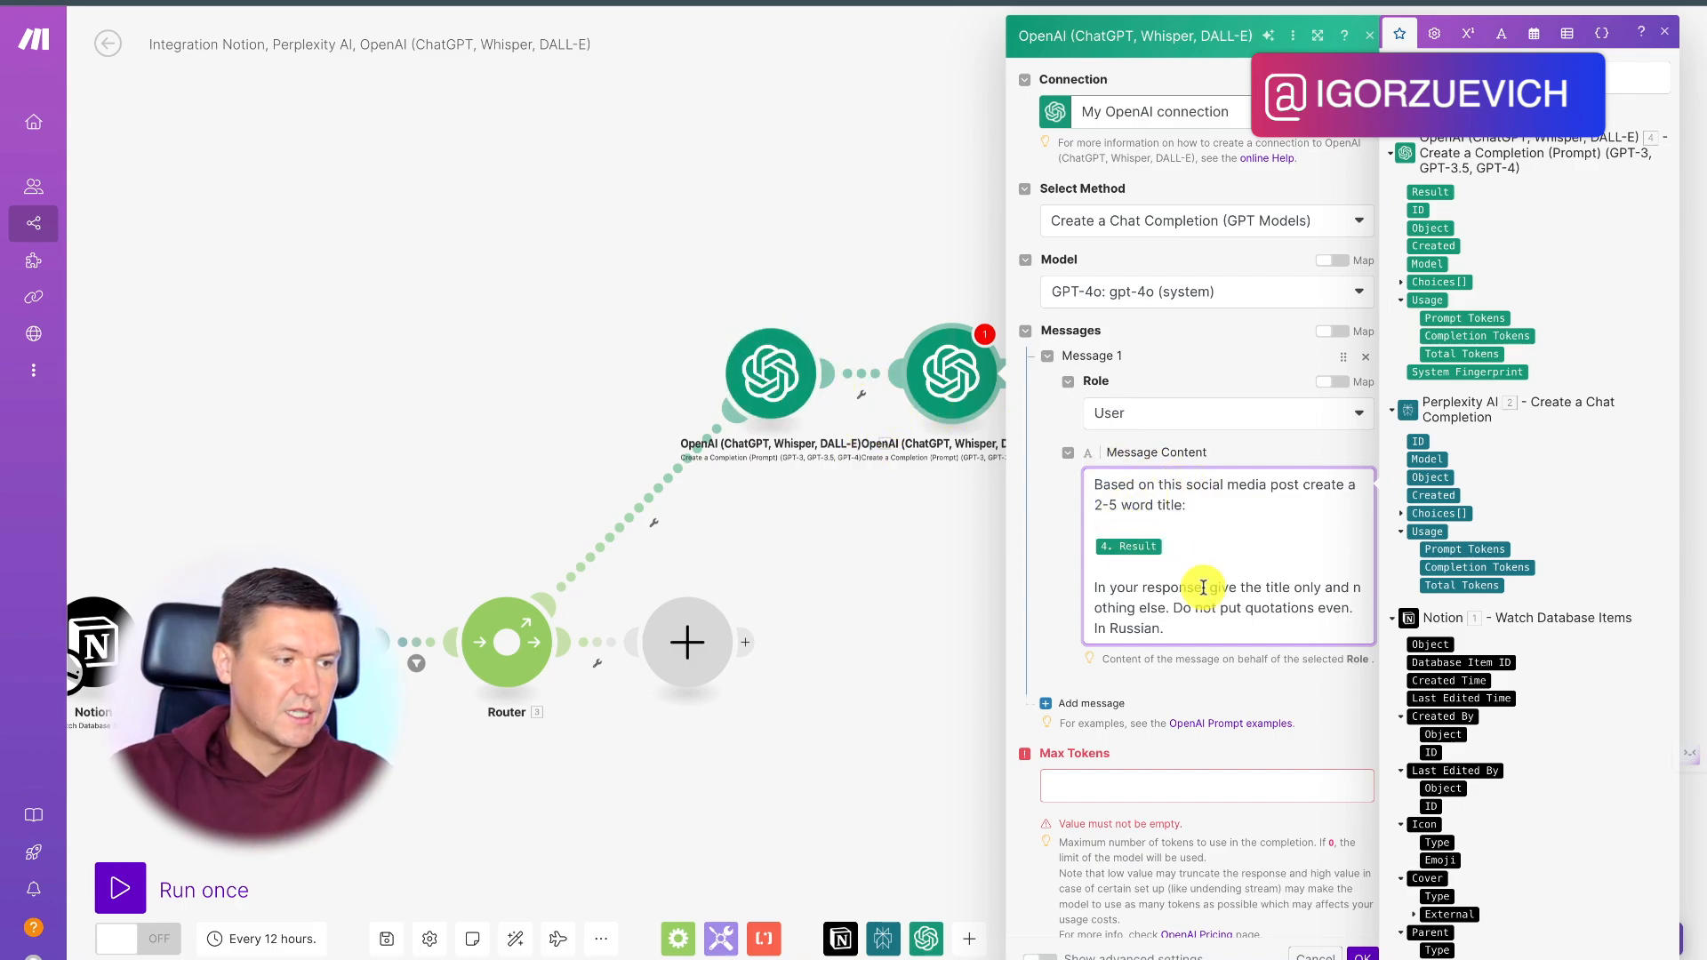
Step: Set Max Tokens to 100 and save the title-generating OpenAI module
{"action": "left_click", "coordinate": [1365, 953]}
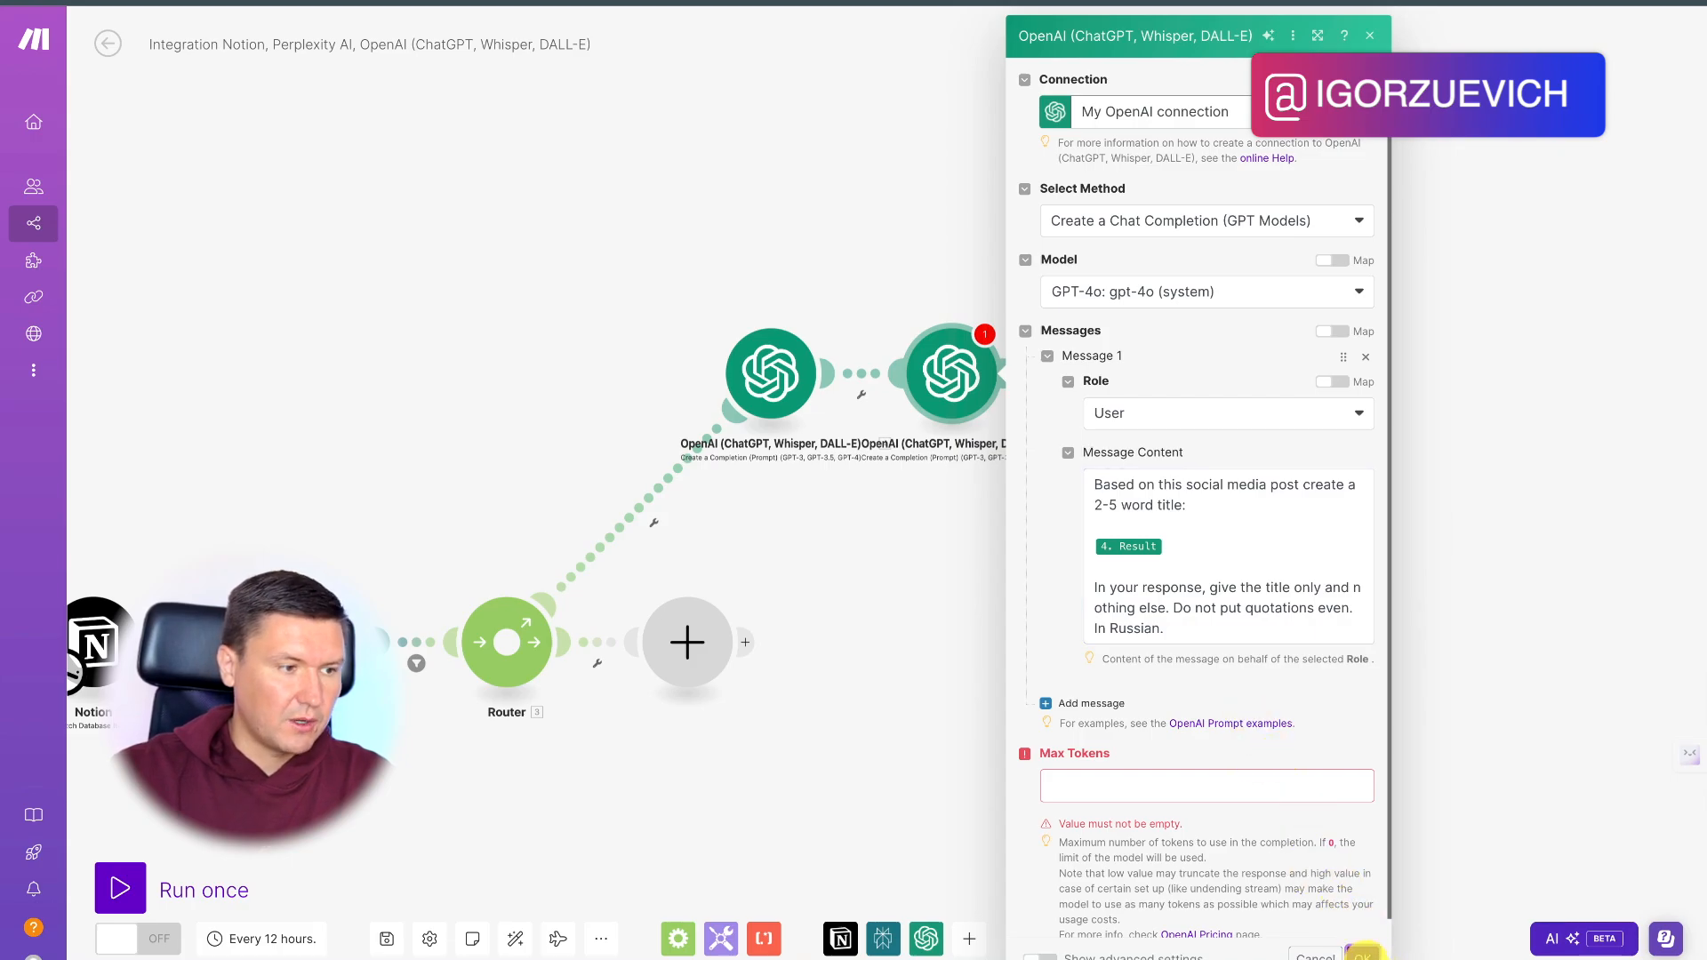
{"action": "left_click", "coordinate": [1144, 799]}
{"action": "type", "text": "100"}
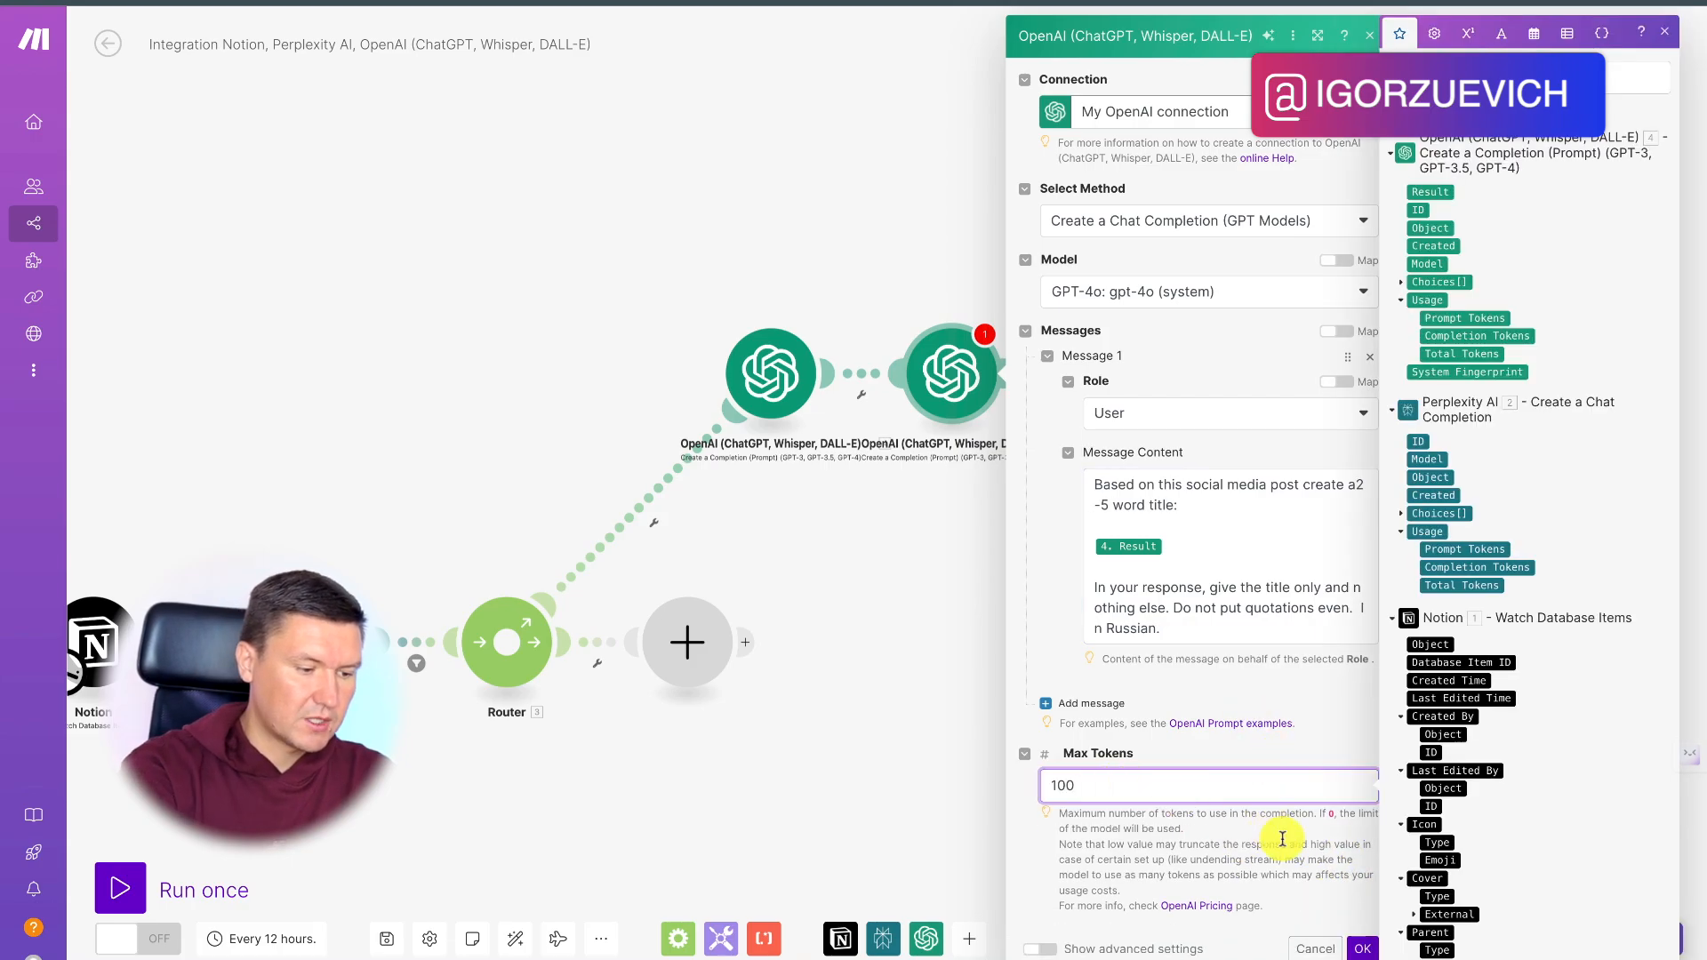
{"action": "left_click", "coordinate": [1363, 950]}
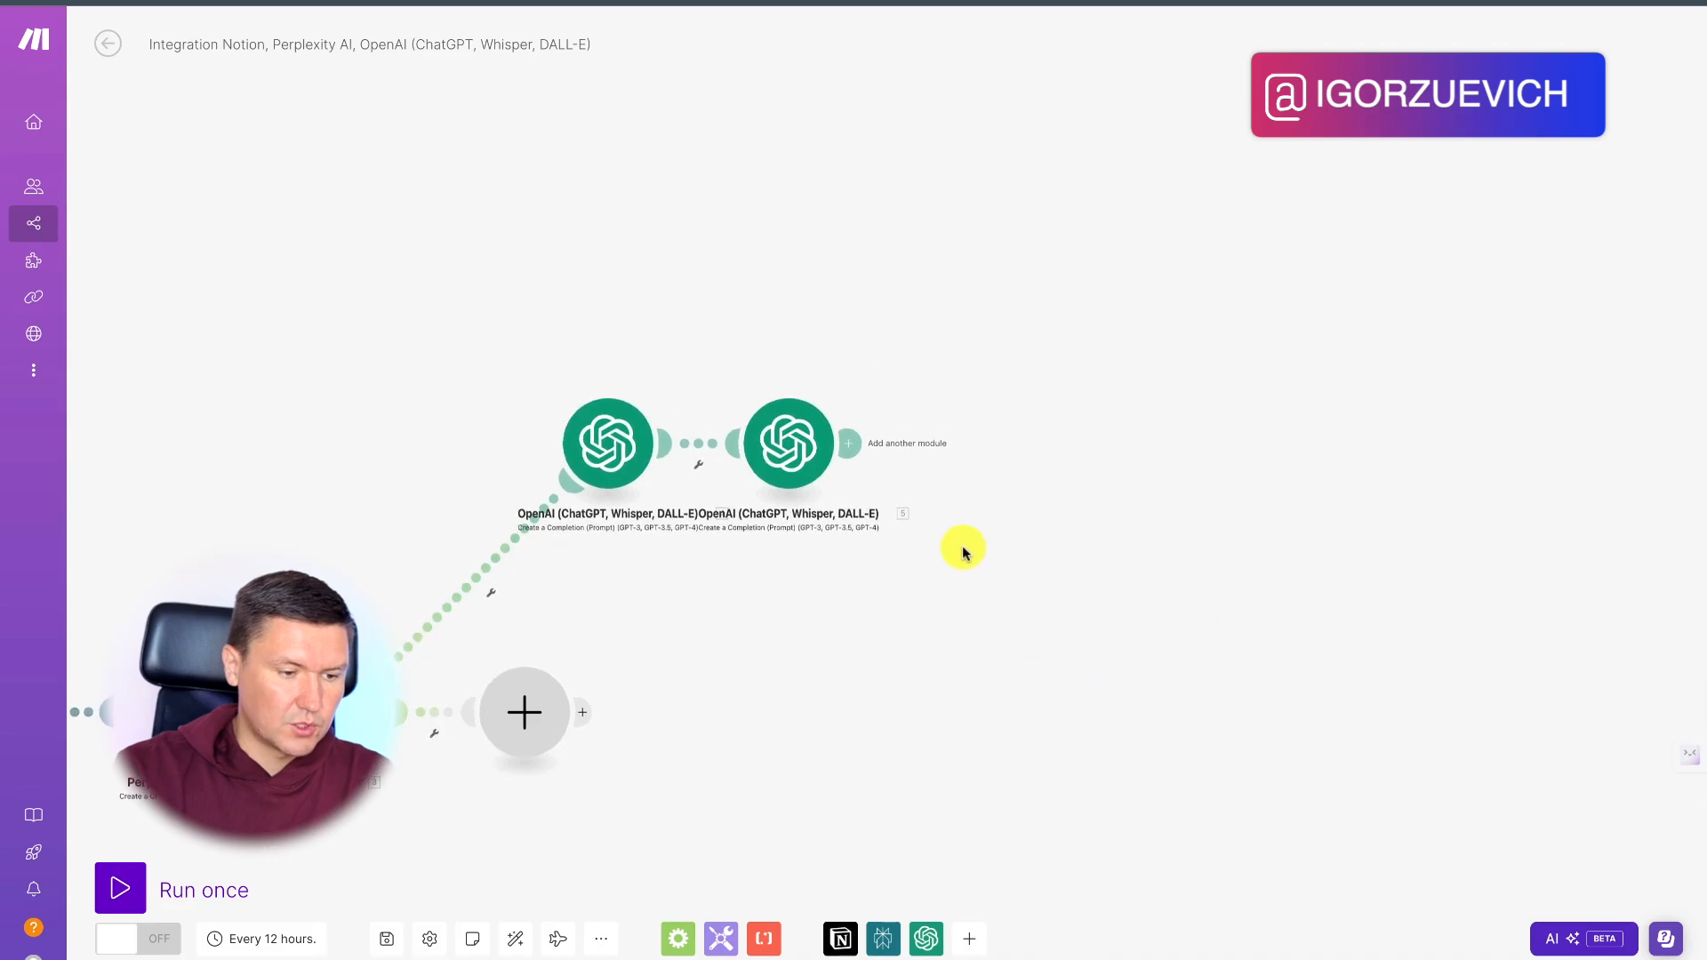
Step: Space the two OpenAI modules apart and rename the first one "Генерируем пост"
{"action": "left_click_drag", "start_coordinate": [782, 436], "coordinate": [856, 444]}
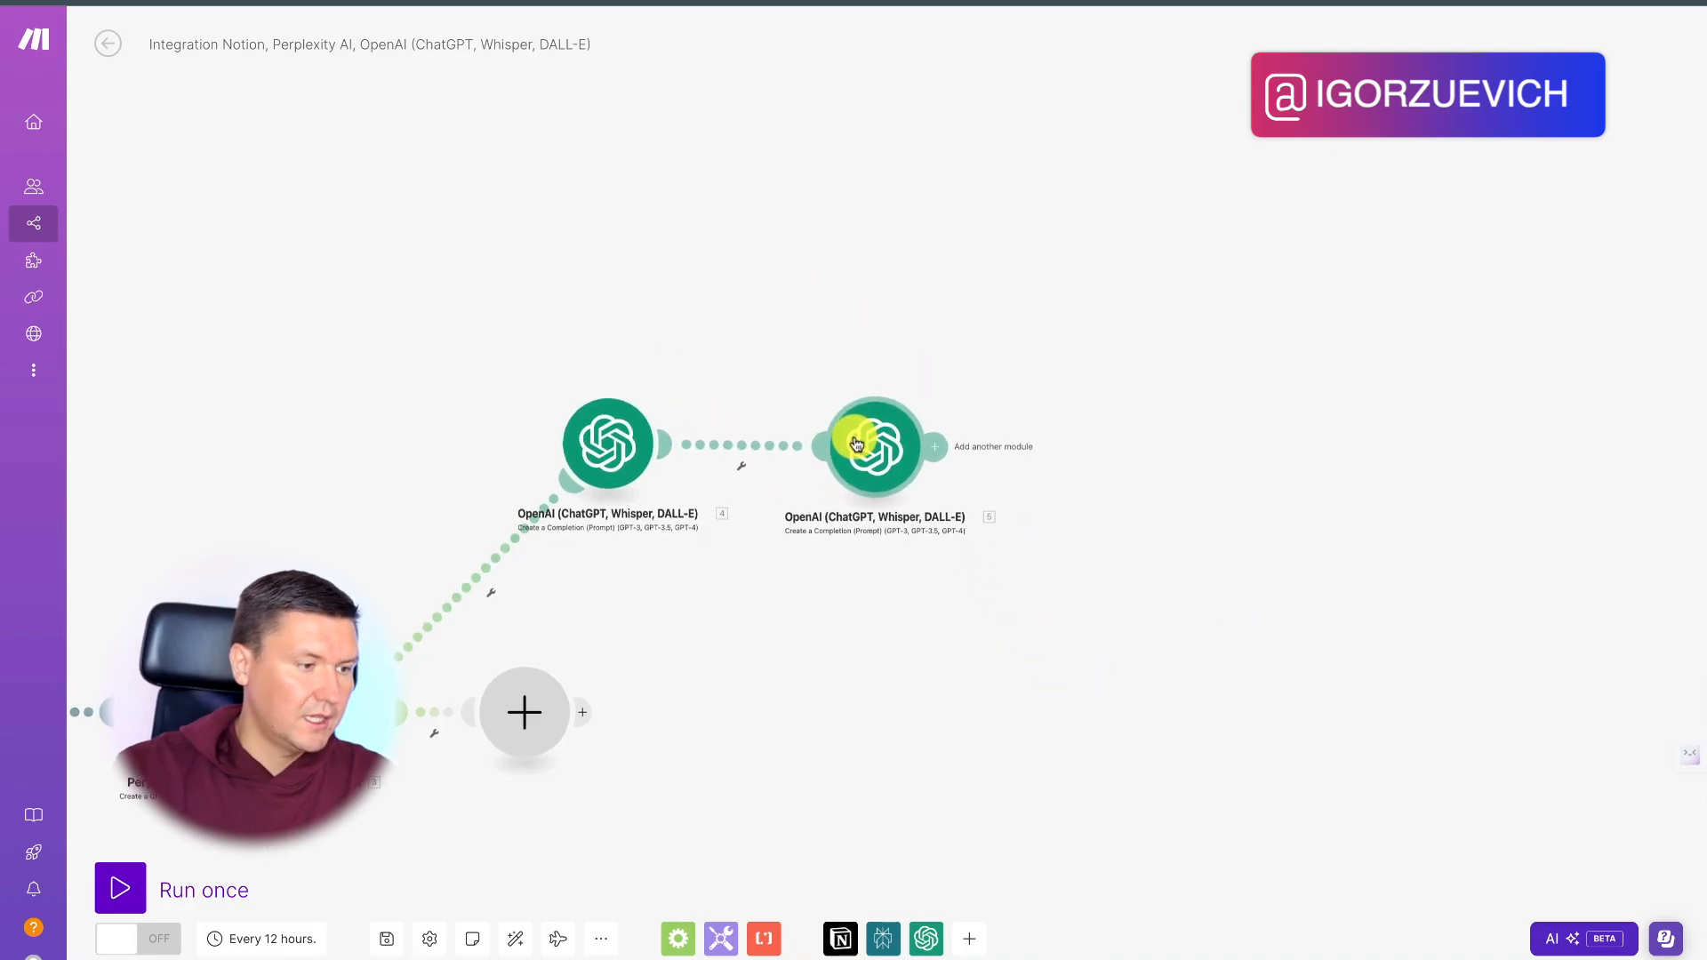
{"action": "right_click", "coordinate": [622, 458]}
{"action": "left_click", "coordinate": [681, 555]}
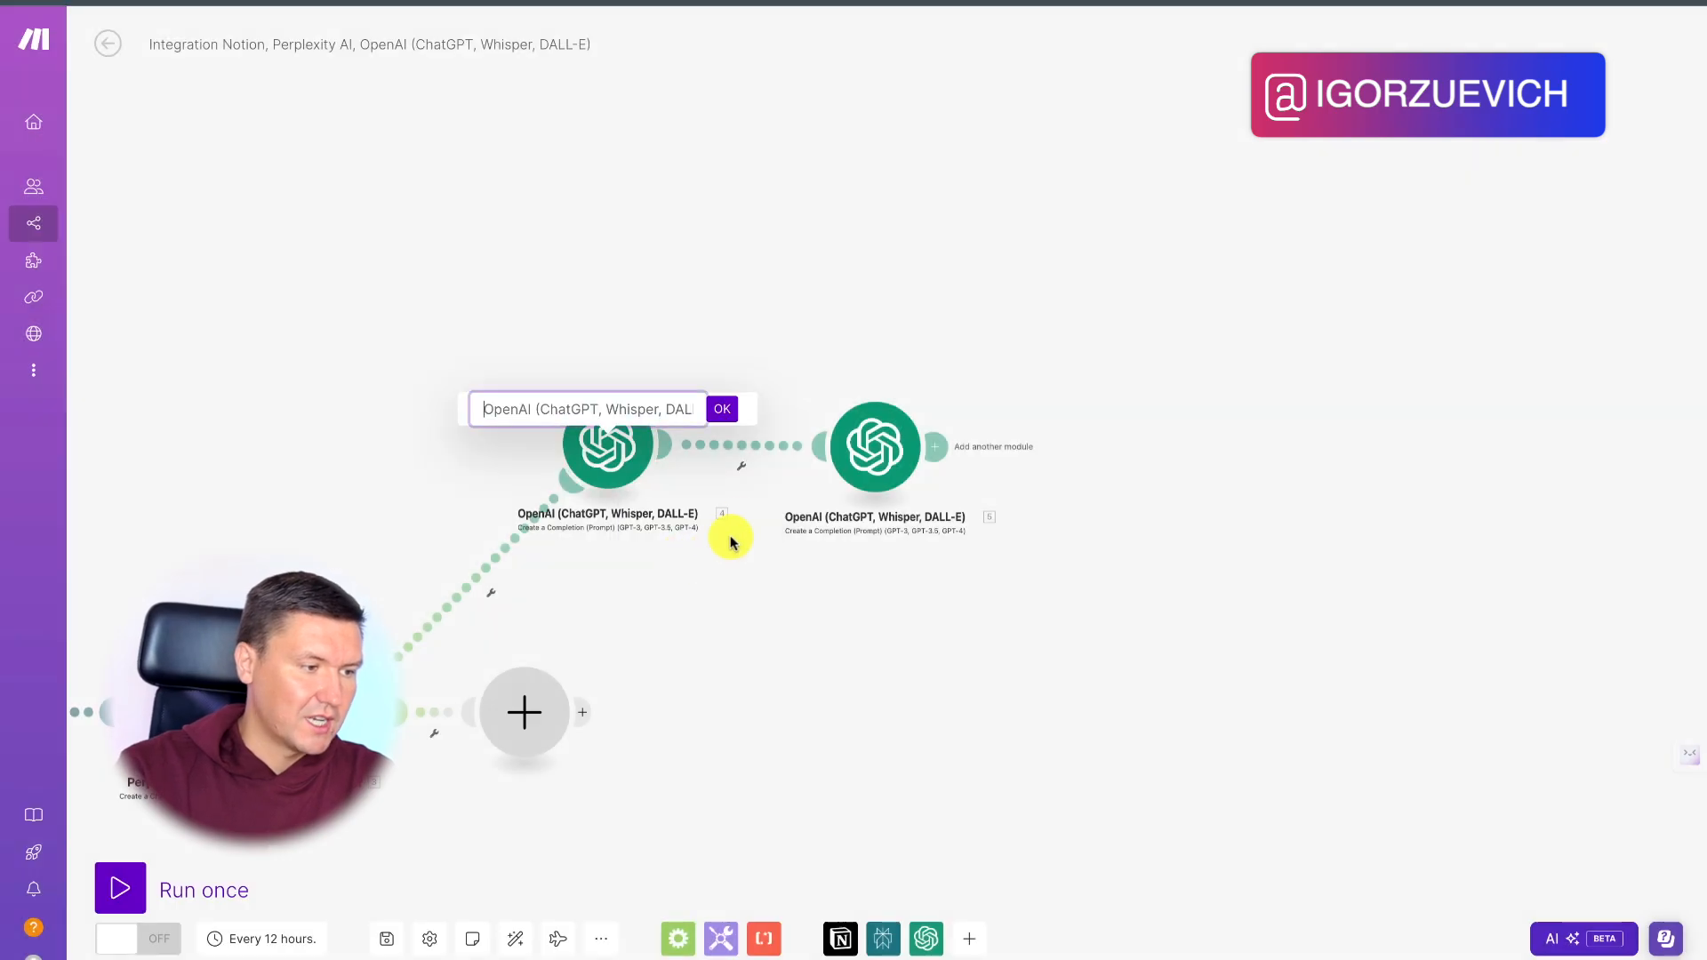
{"action": "type", "text": "Генерируем пост"}
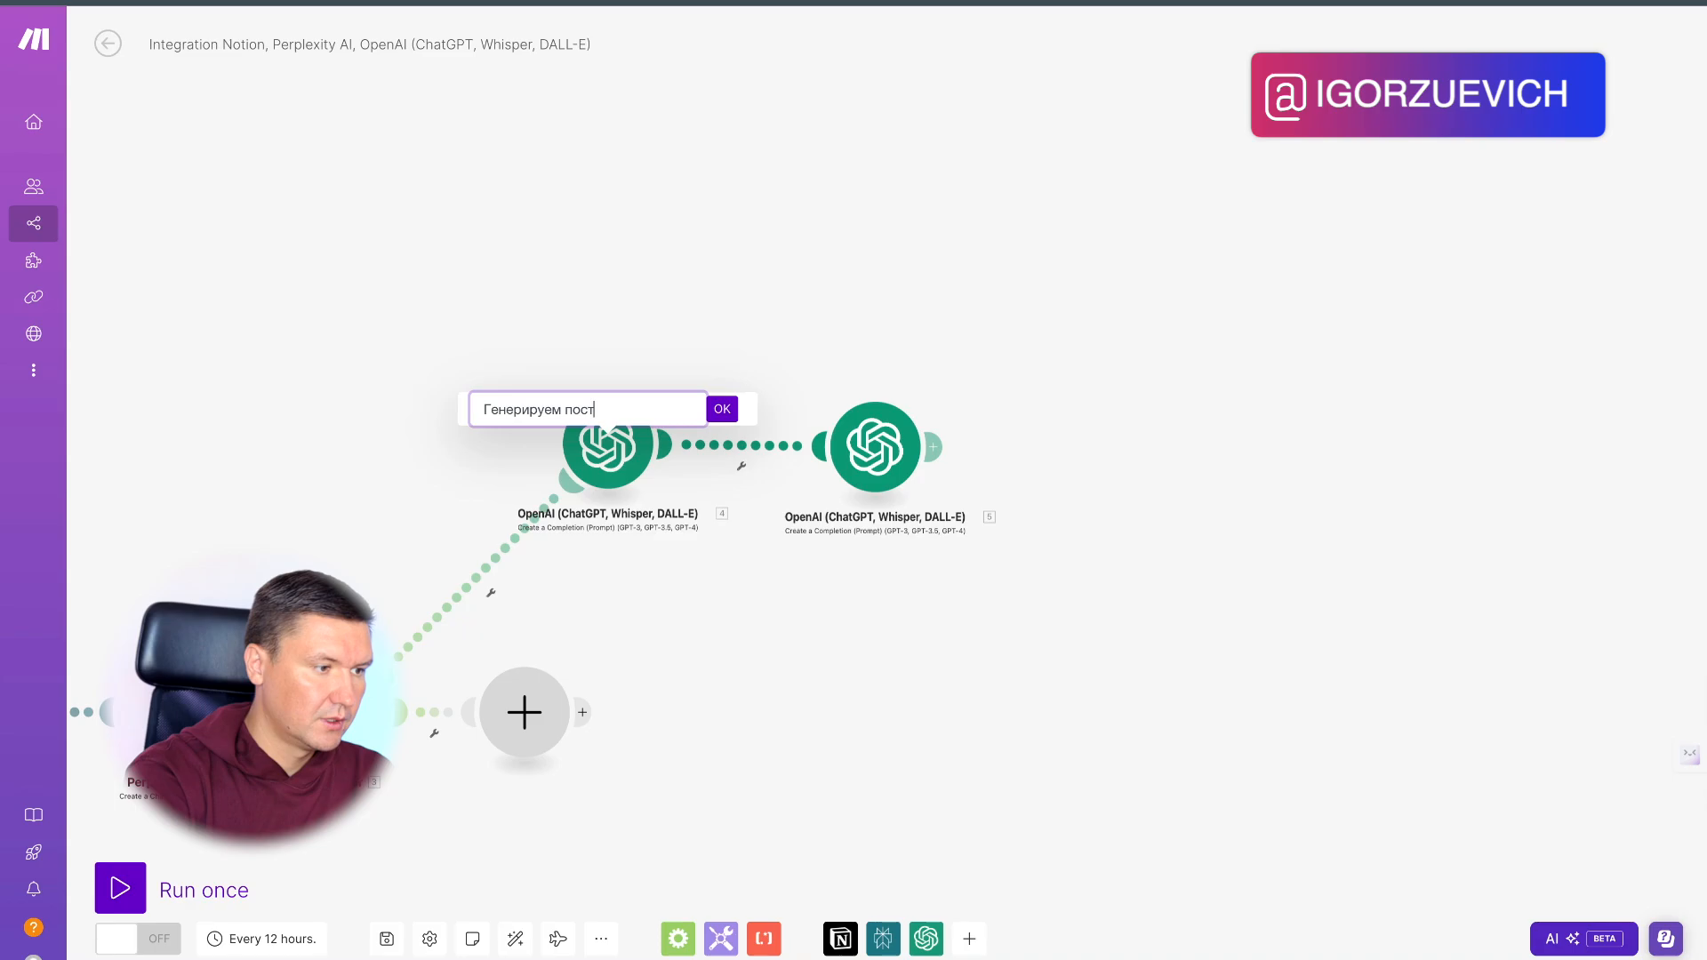
{"action": "left_click", "coordinate": [722, 409]}
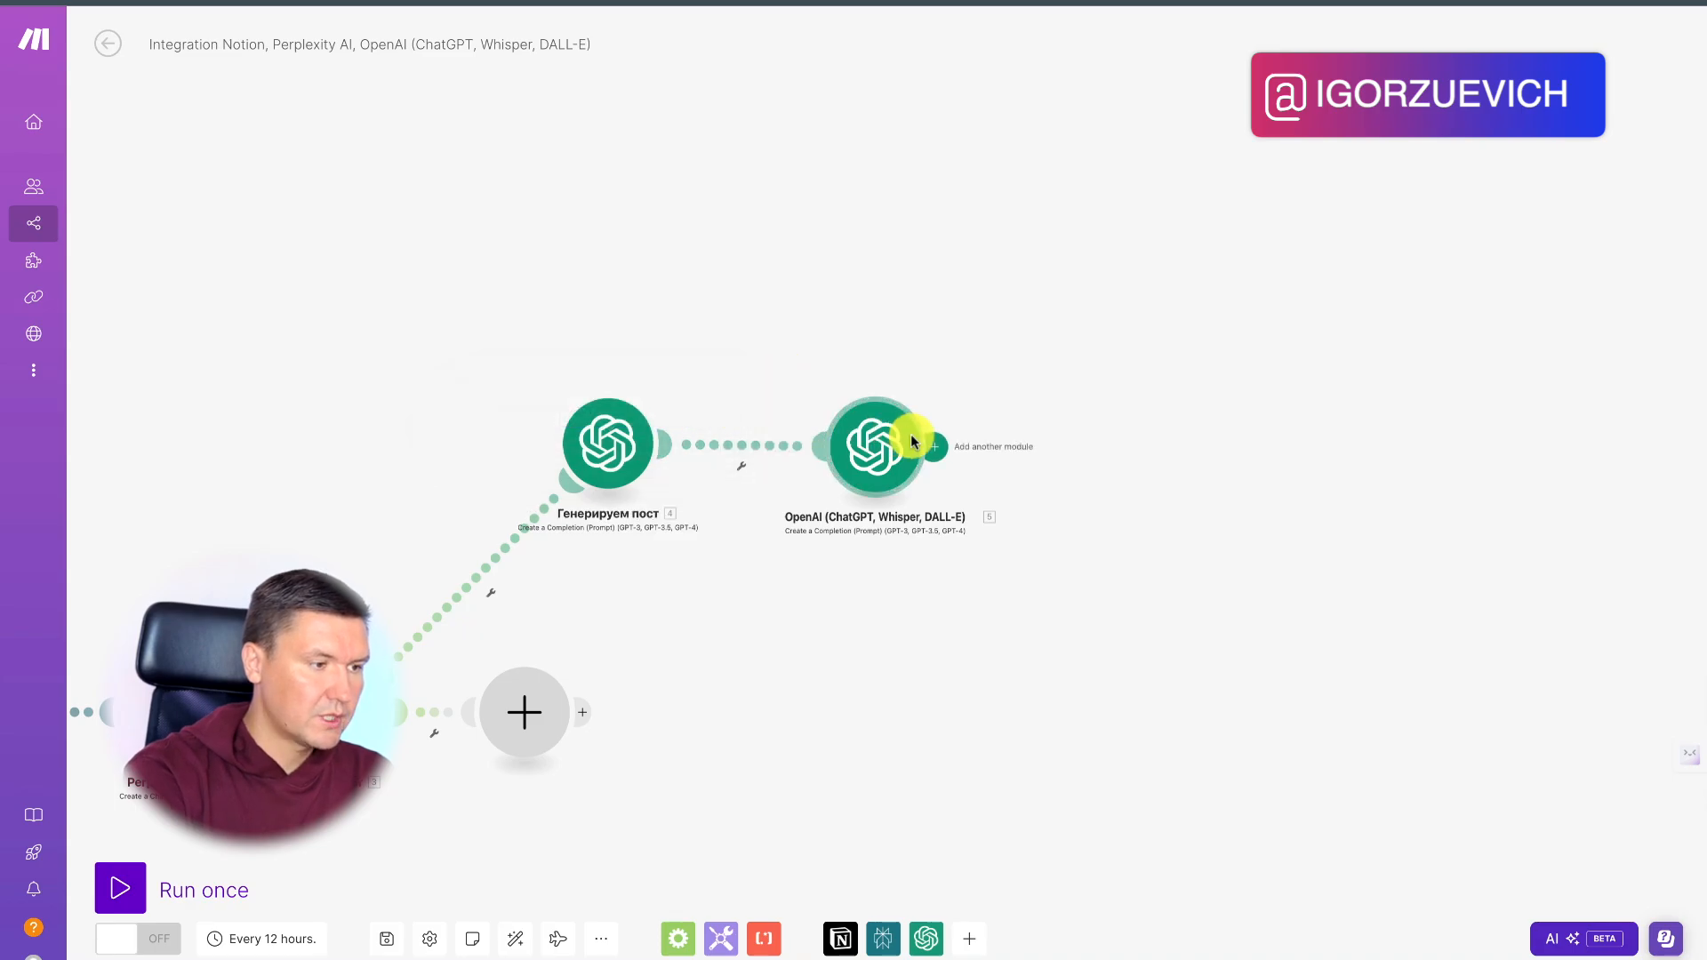
Step: Rename the second OpenAI module "Генерируем заголовок" and align it with the post module
{"action": "right_click", "coordinate": [879, 449]}
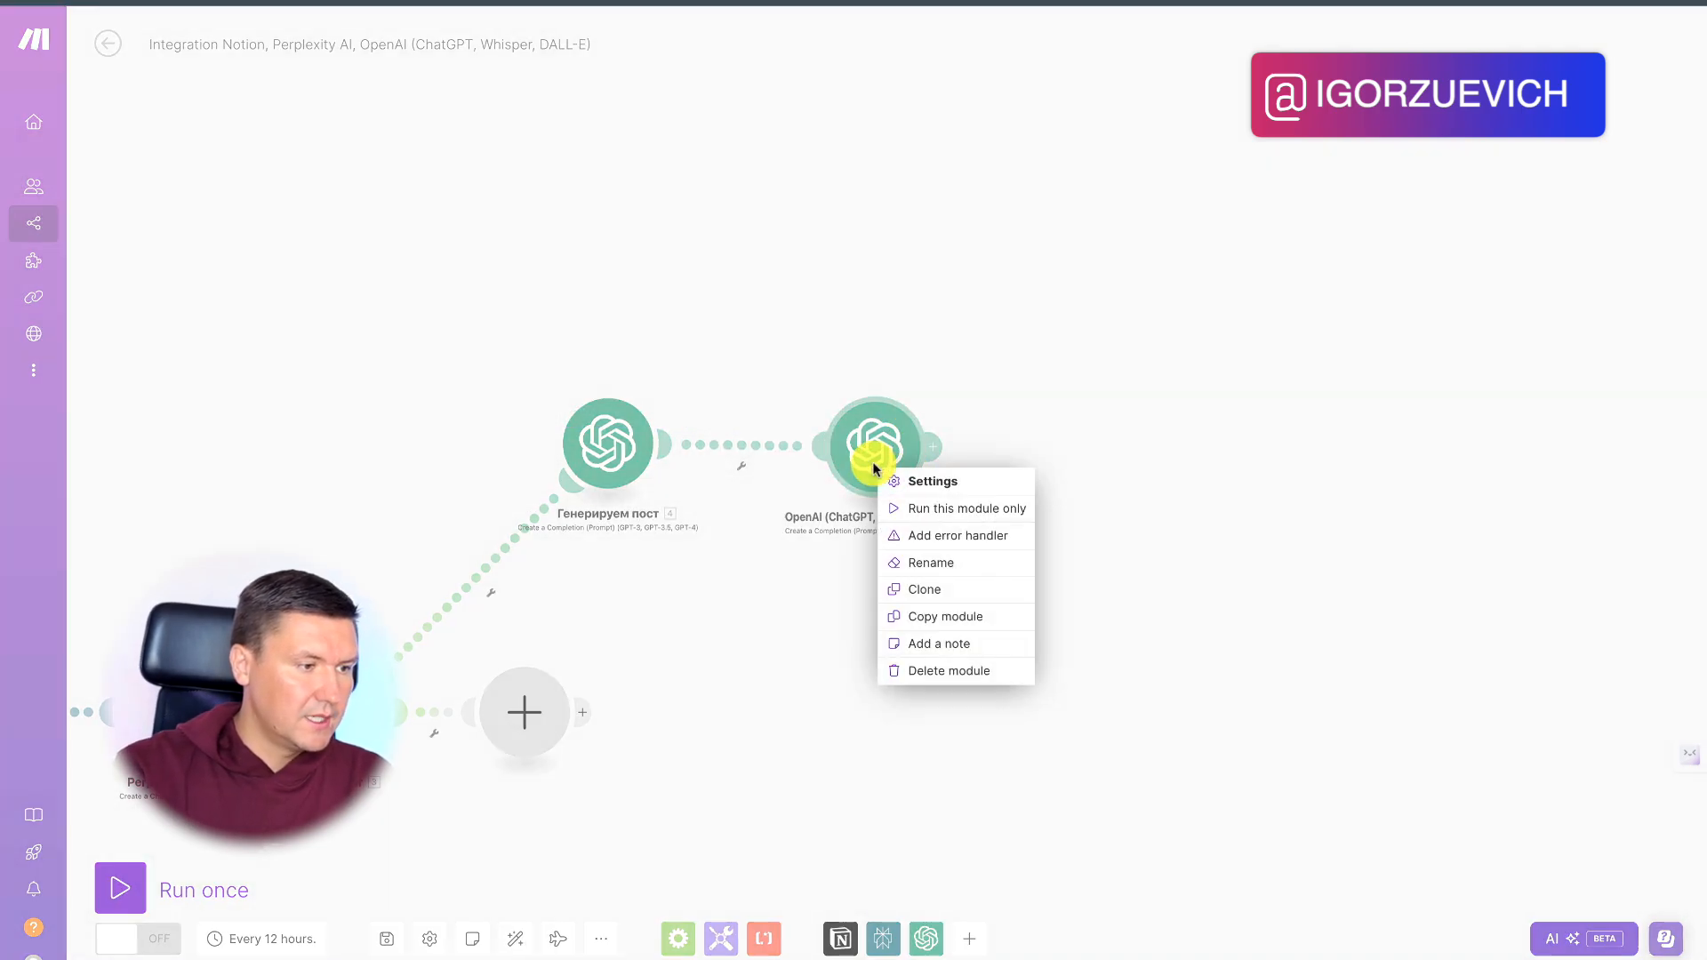
{"action": "left_click", "coordinate": [964, 564]}
{"action": "type", "text": "Генерируем заголовок"}
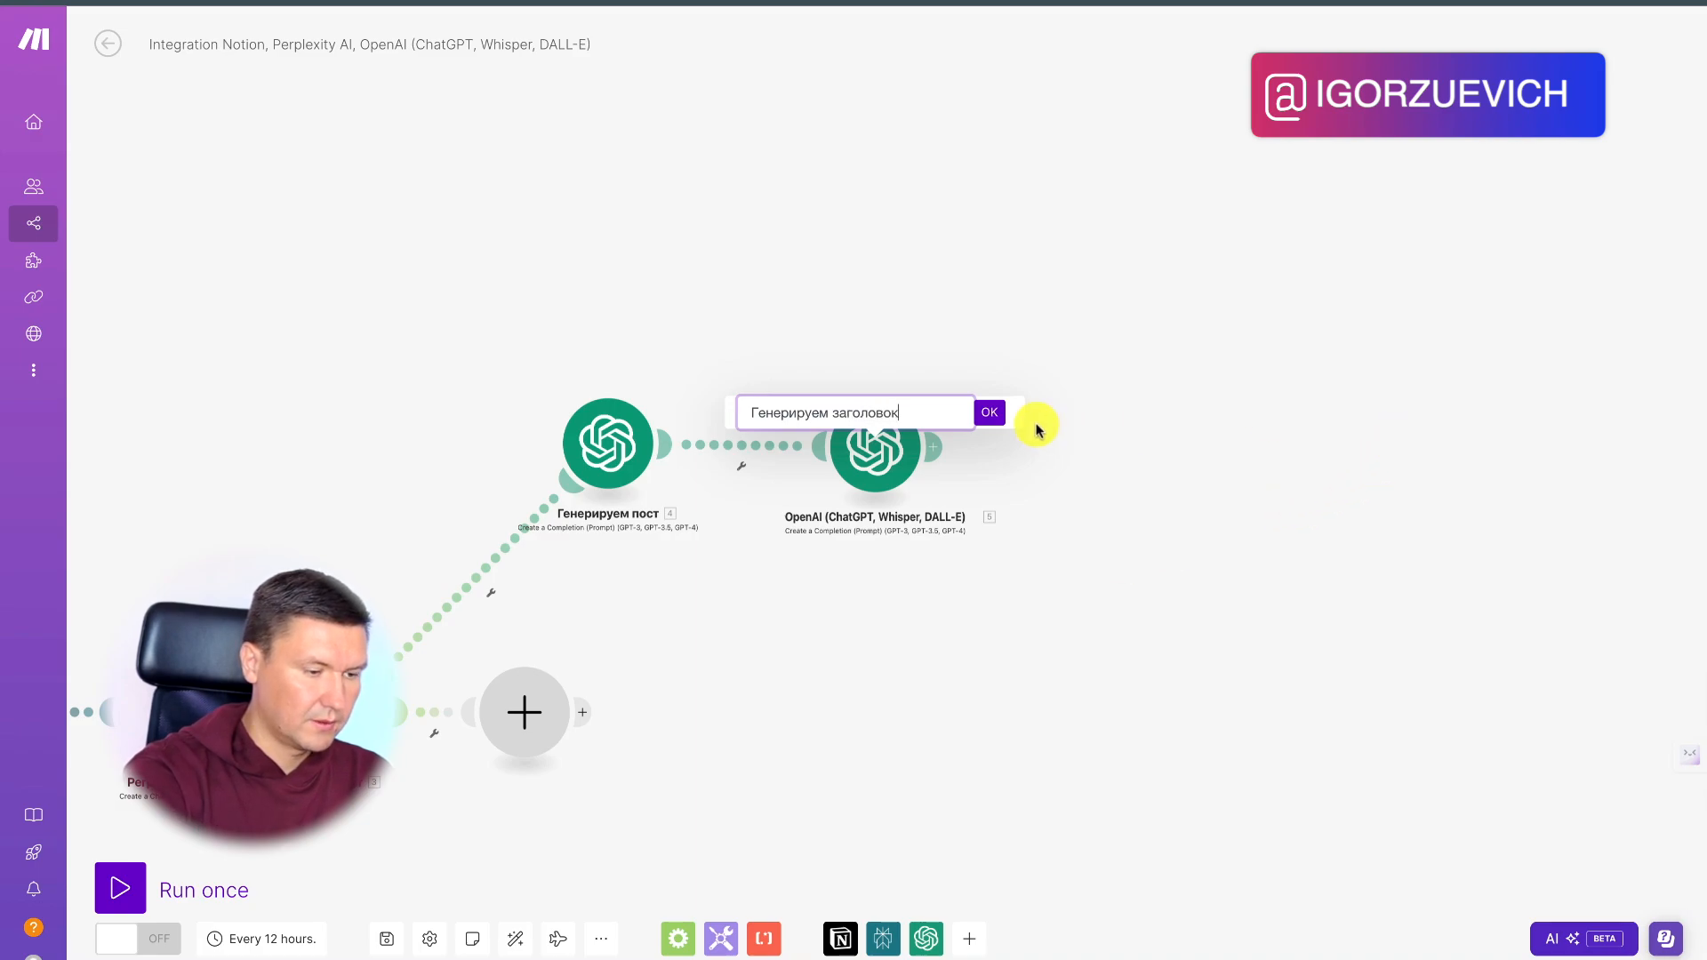
{"action": "left_click", "coordinate": [990, 414]}
{"action": "left_click_drag", "start_coordinate": [1219, 492], "coordinate": [1166, 465]}
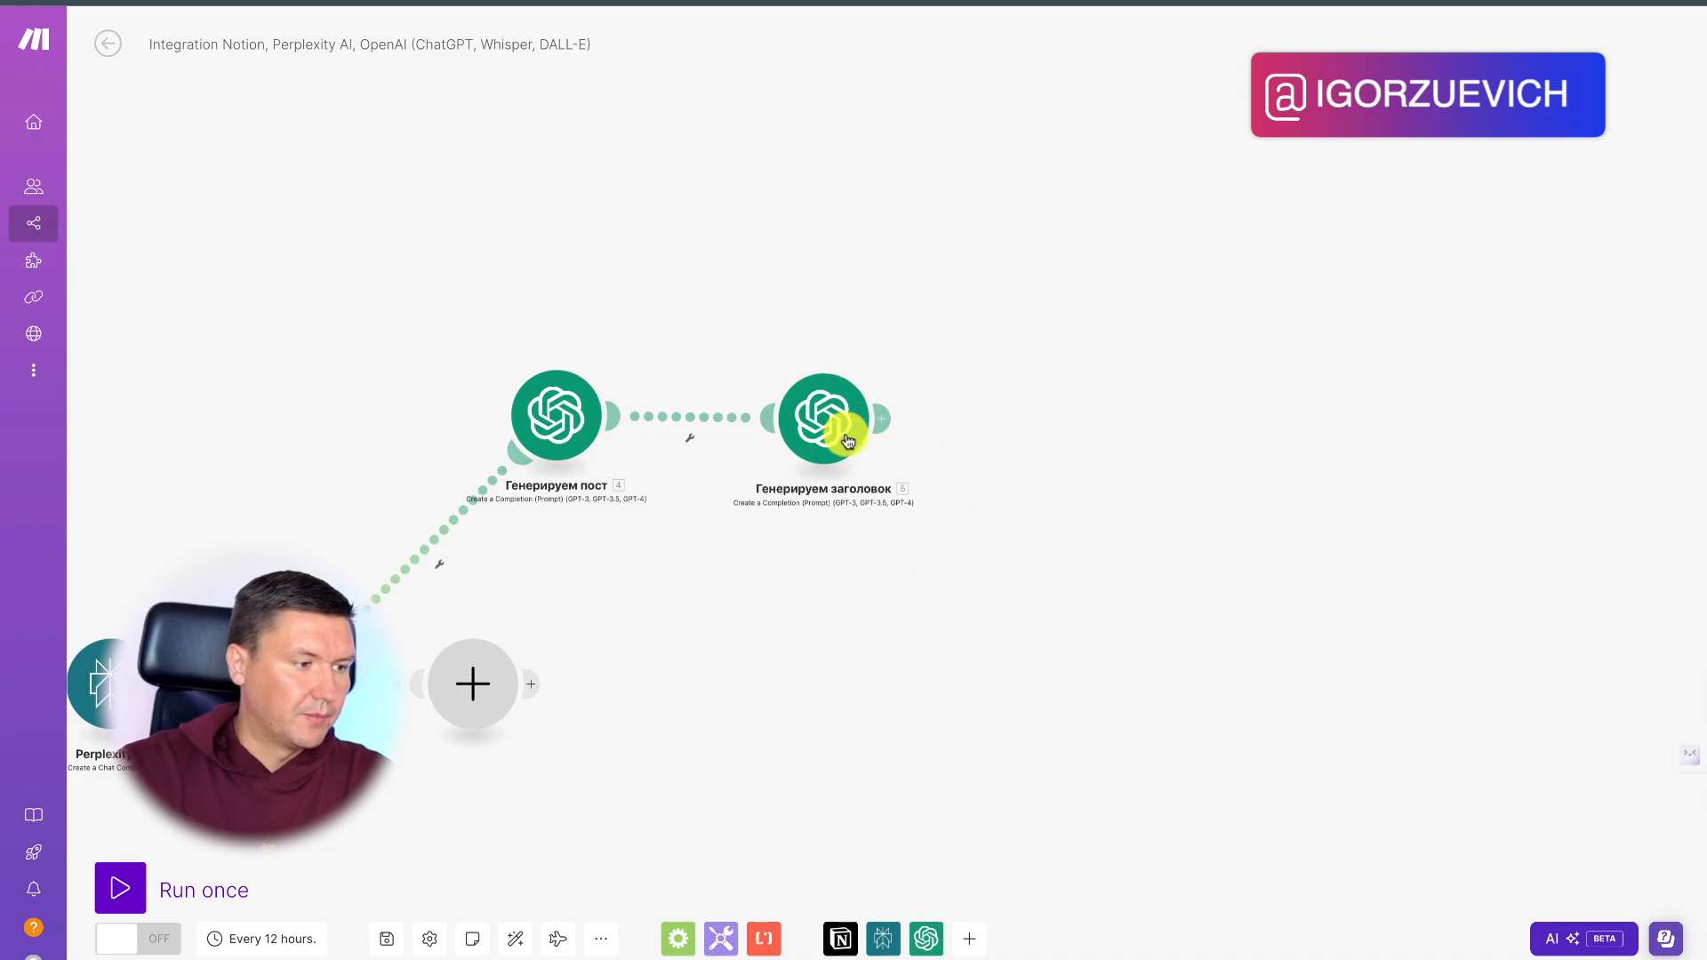
{"action": "left_click_drag", "start_coordinate": [836, 431], "coordinate": [841, 426]}
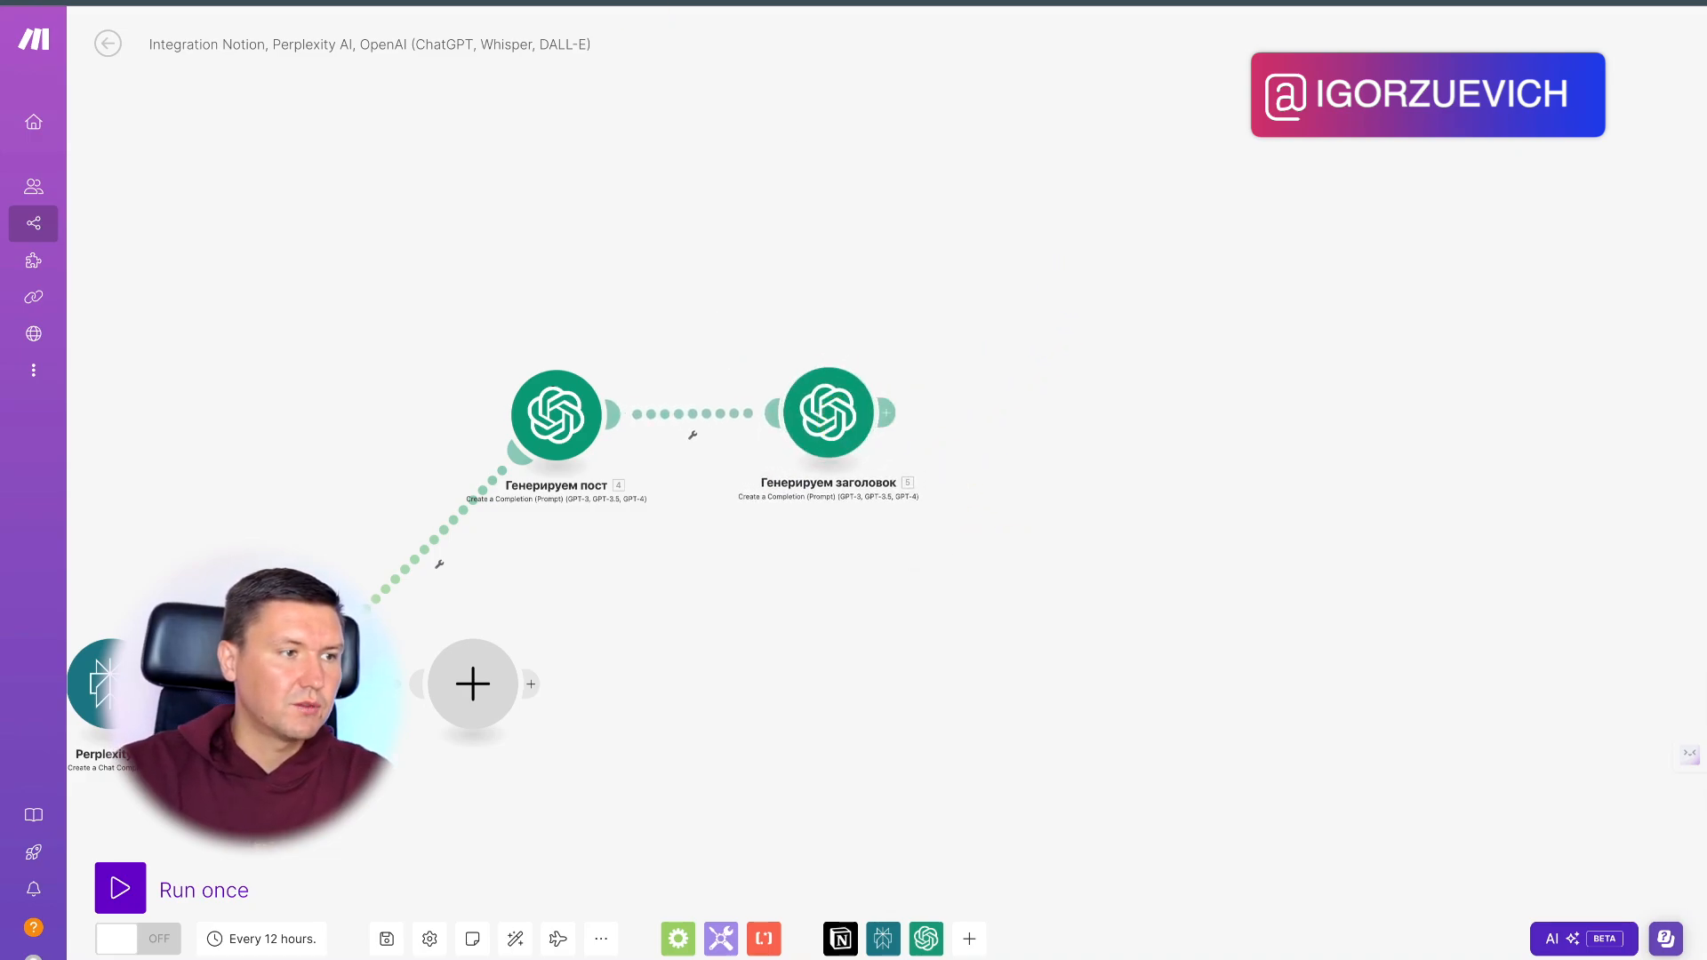
Step: Review the Notion content table and the module chain of the "Контент-План для Инсты (+Midjorney)" scenario
{"action": "left_click", "coordinate": [692, 3]}
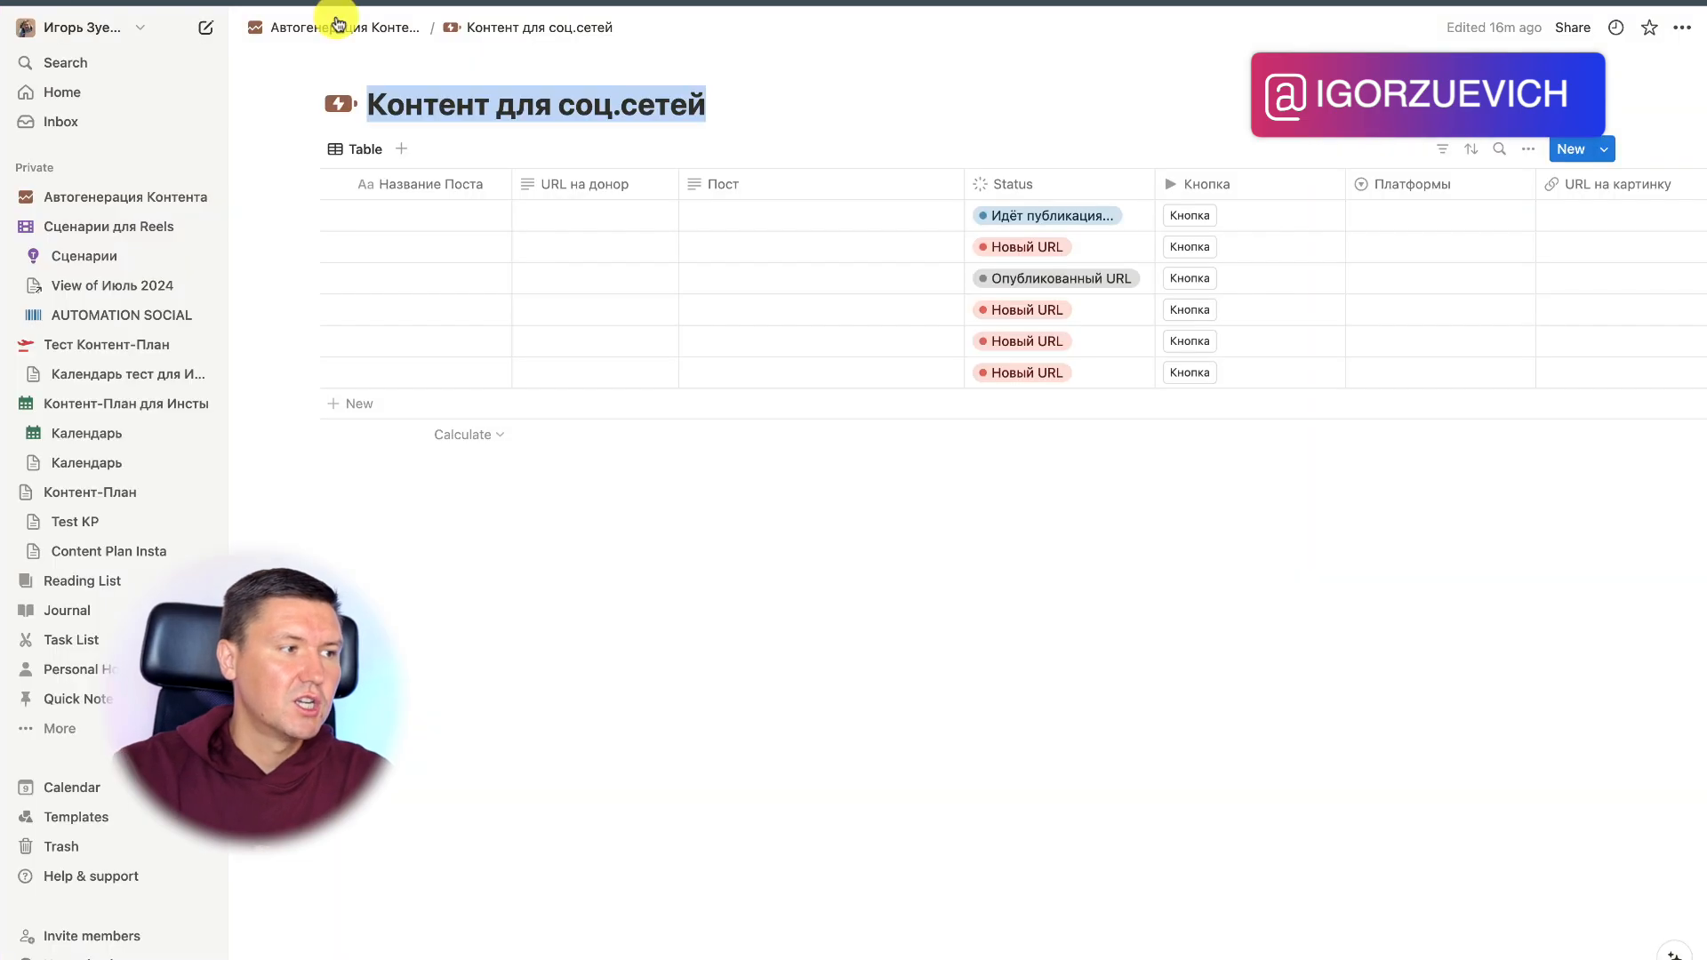
{"action": "left_click", "coordinate": [587, 3]}
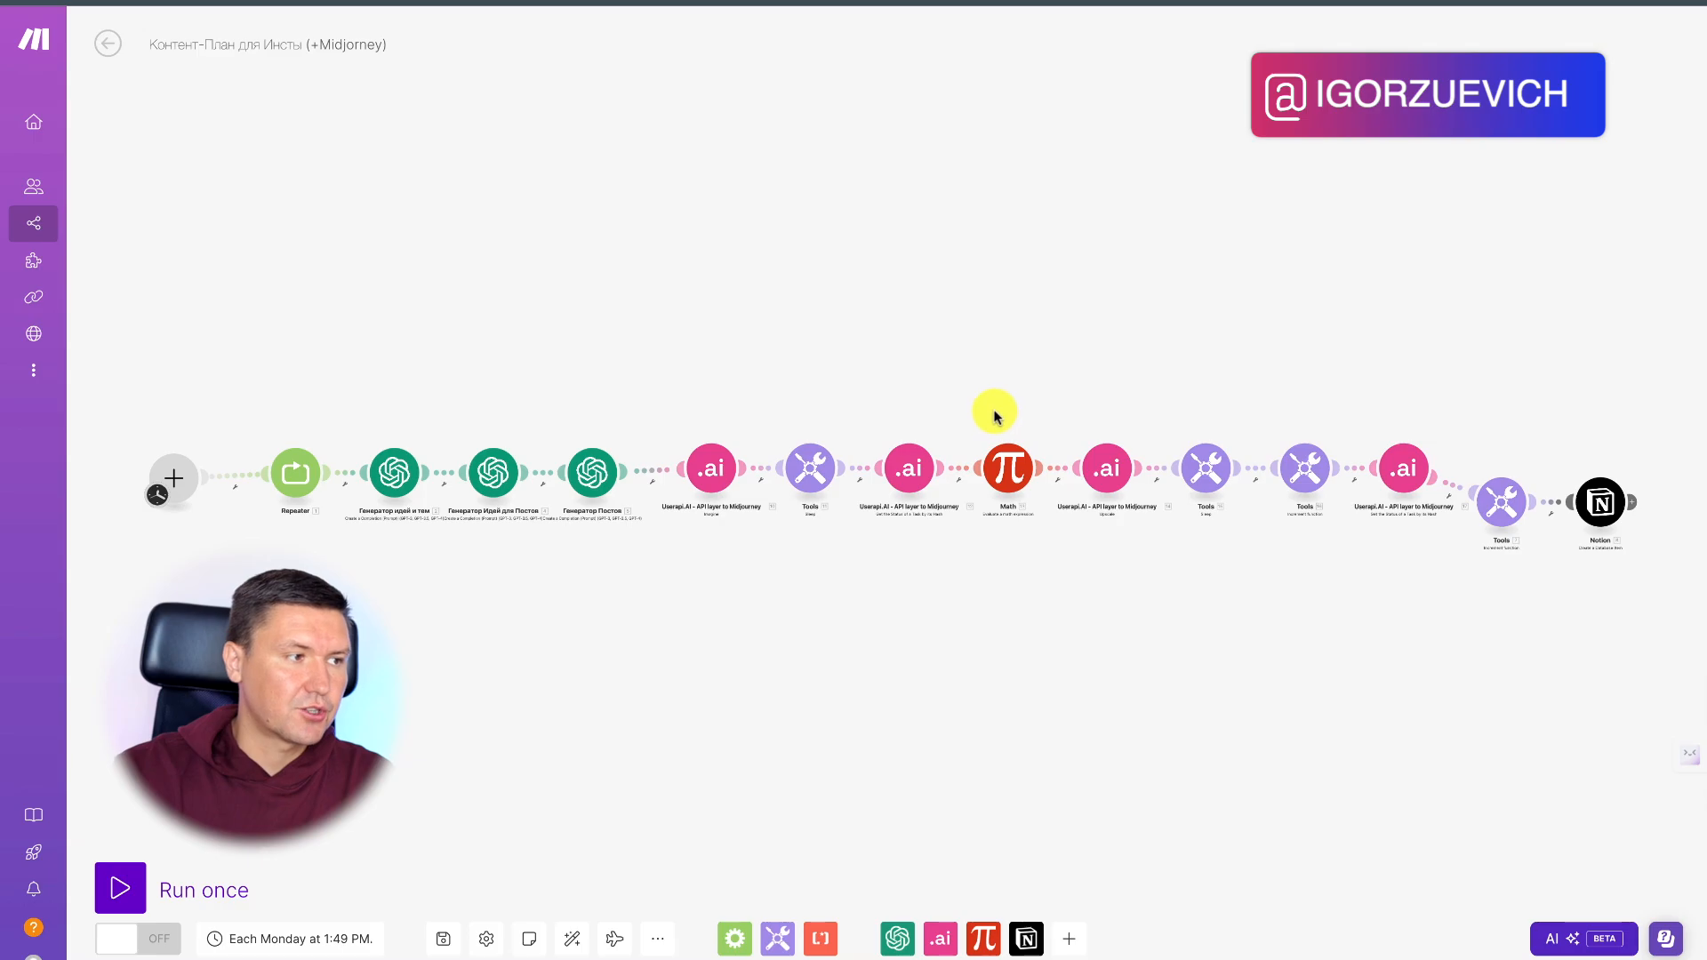
{"action": "scroll", "coordinate": [996, 415], "scroll_direction": "up", "scroll_amount": 2}
{"action": "scroll", "coordinate": [996, 415], "scroll_direction": "down", "scroll_amount": 1}
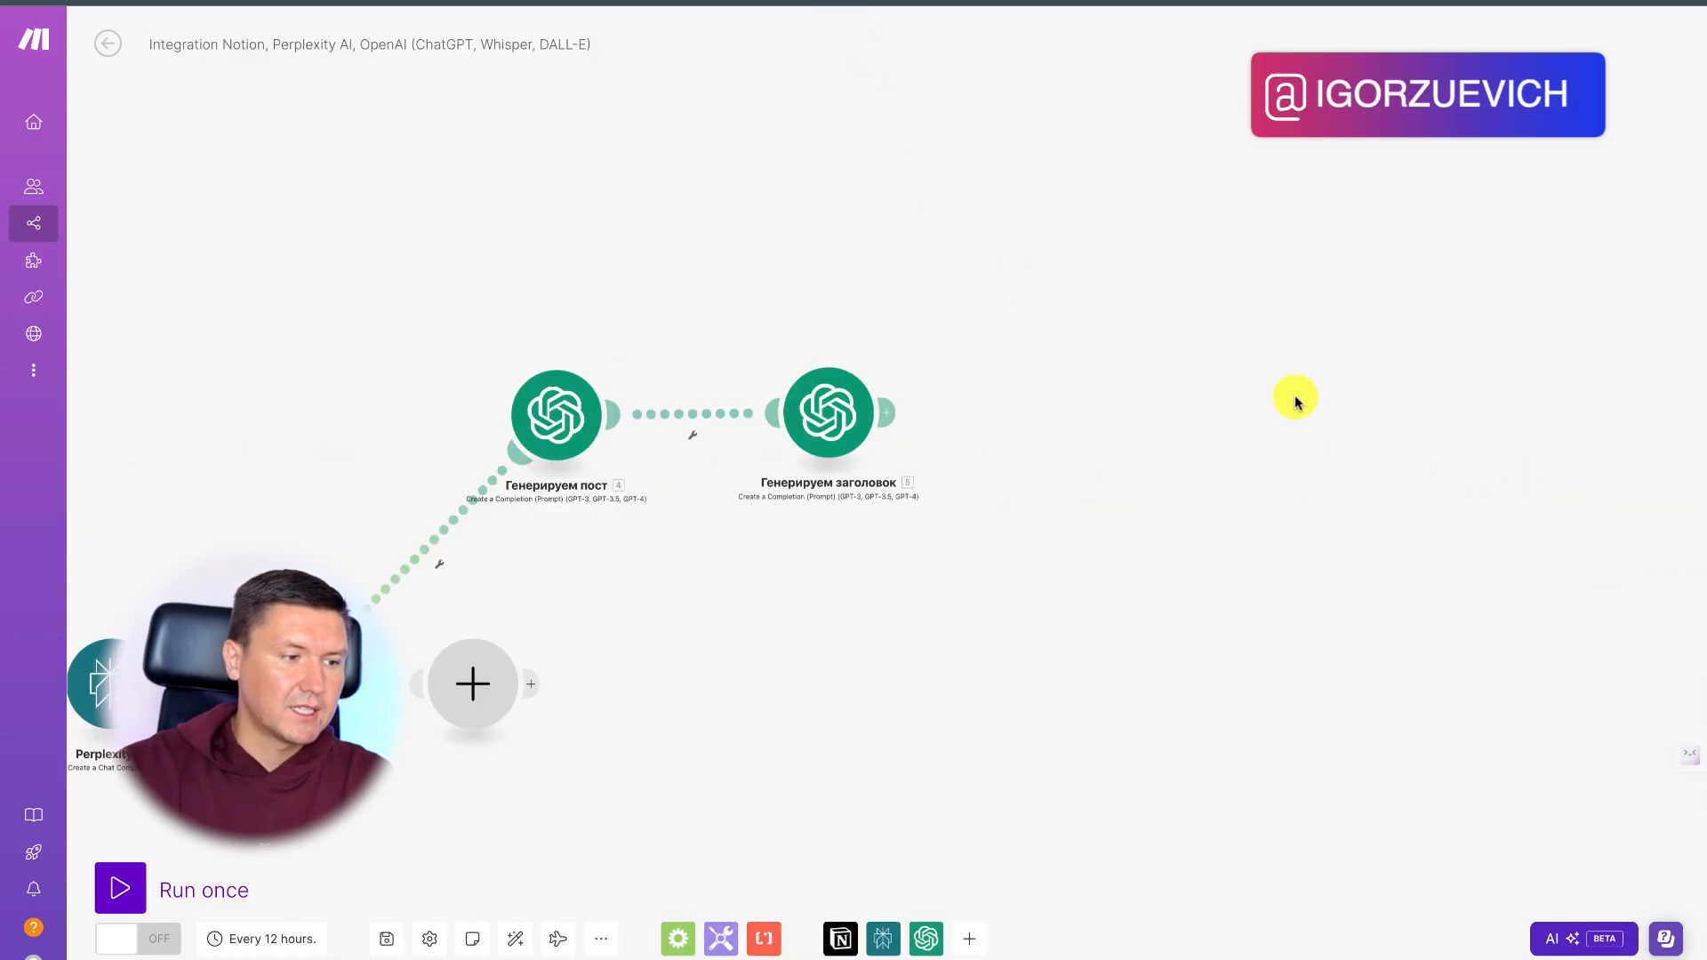
Step: Browse the OpenAI actions available after the title module for image generation and compare them with the Midjourney scenario's module chain
{"action": "left_click", "coordinate": [888, 413]}
{"action": "left_click", "coordinate": [995, 412]}
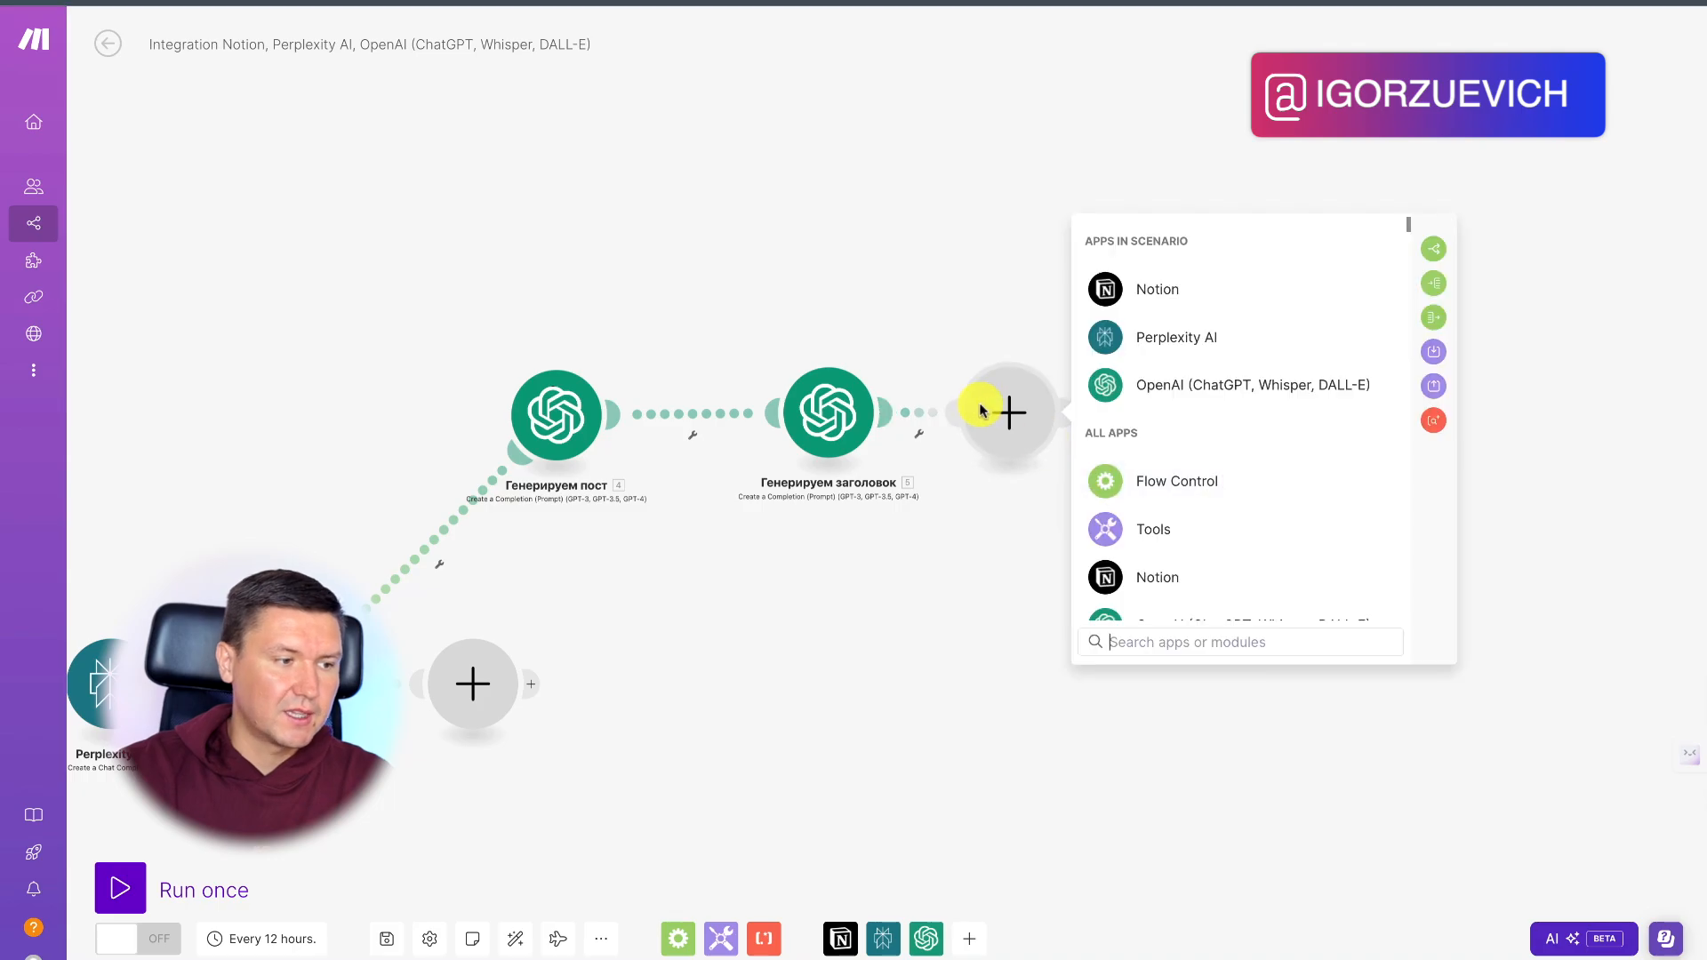
{"action": "left_click", "coordinate": [1182, 381]}
{"action": "scroll", "coordinate": [1261, 503], "scroll_direction": "down", "scroll_amount": 5}
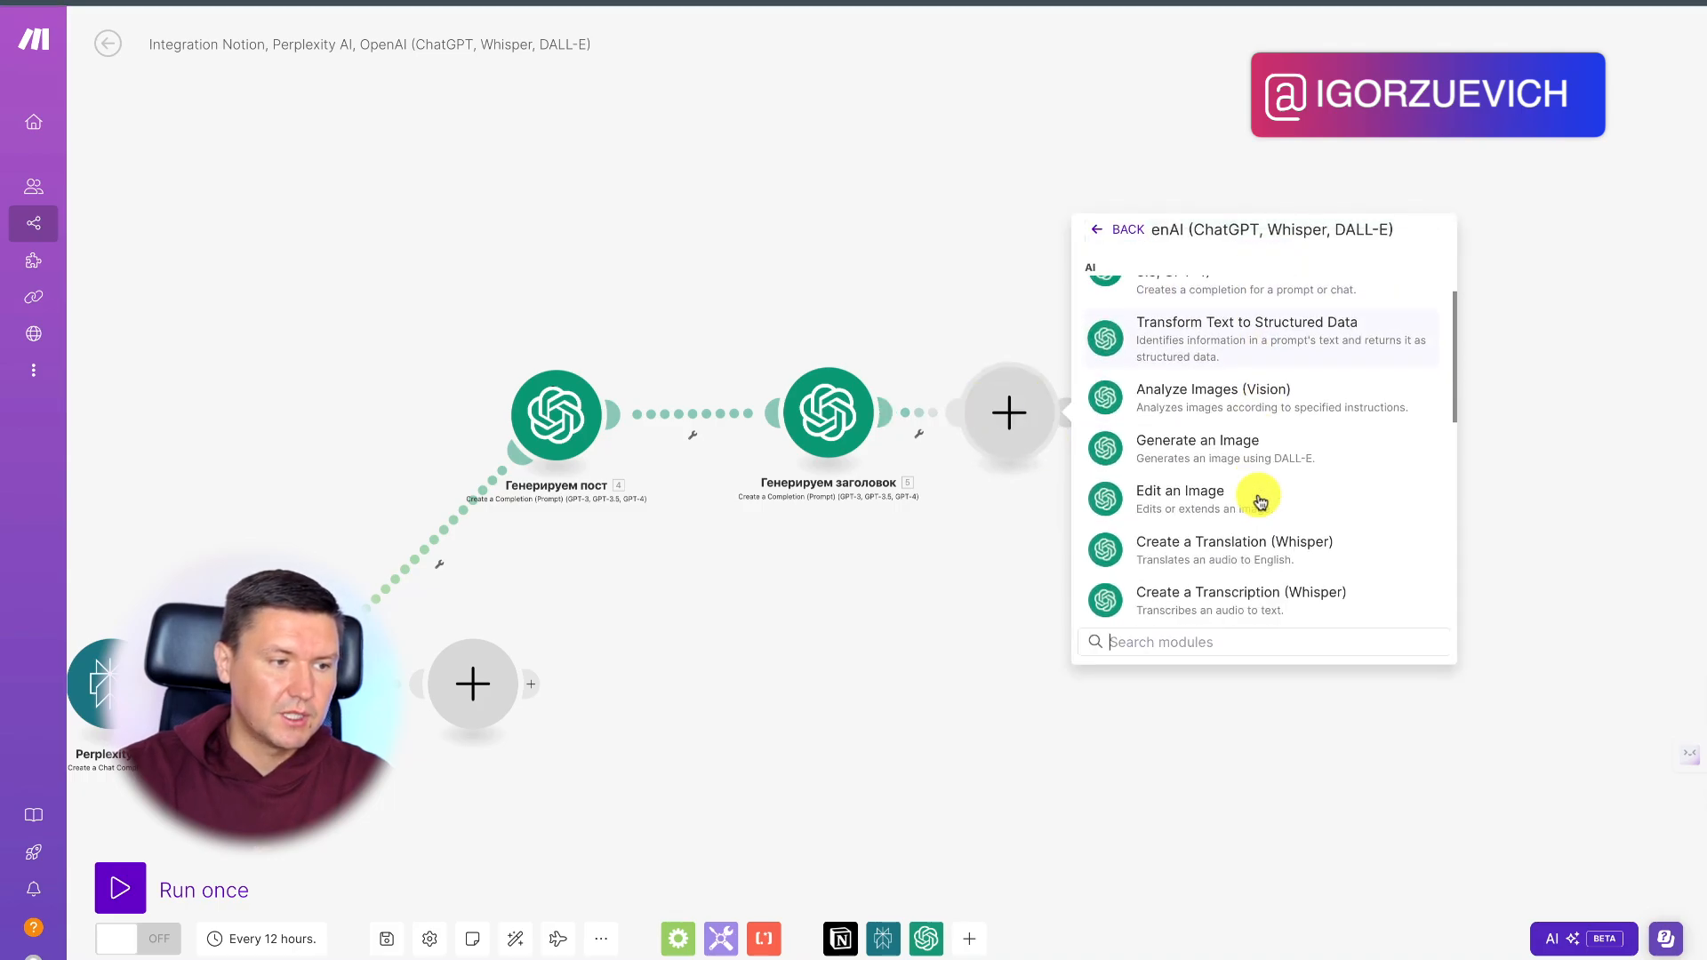
{"action": "scroll", "coordinate": [1261, 502], "scroll_direction": "down", "scroll_amount": 4}
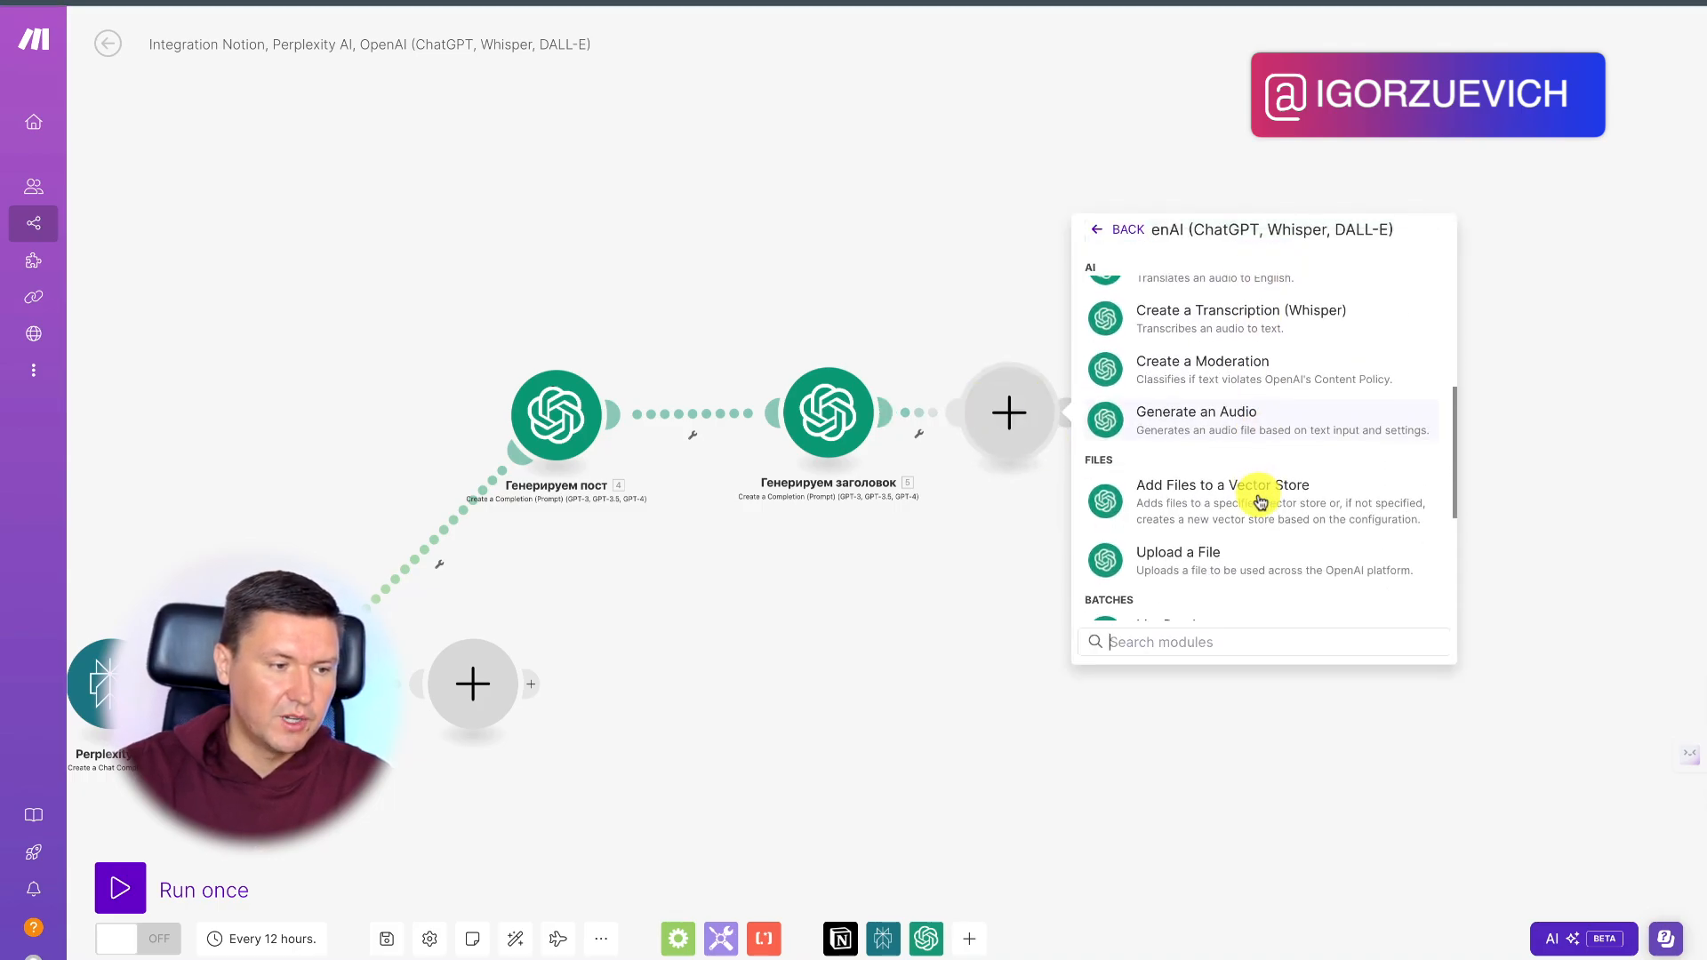
{"action": "scroll", "coordinate": [1261, 502], "scroll_direction": "down", "scroll_amount": 3}
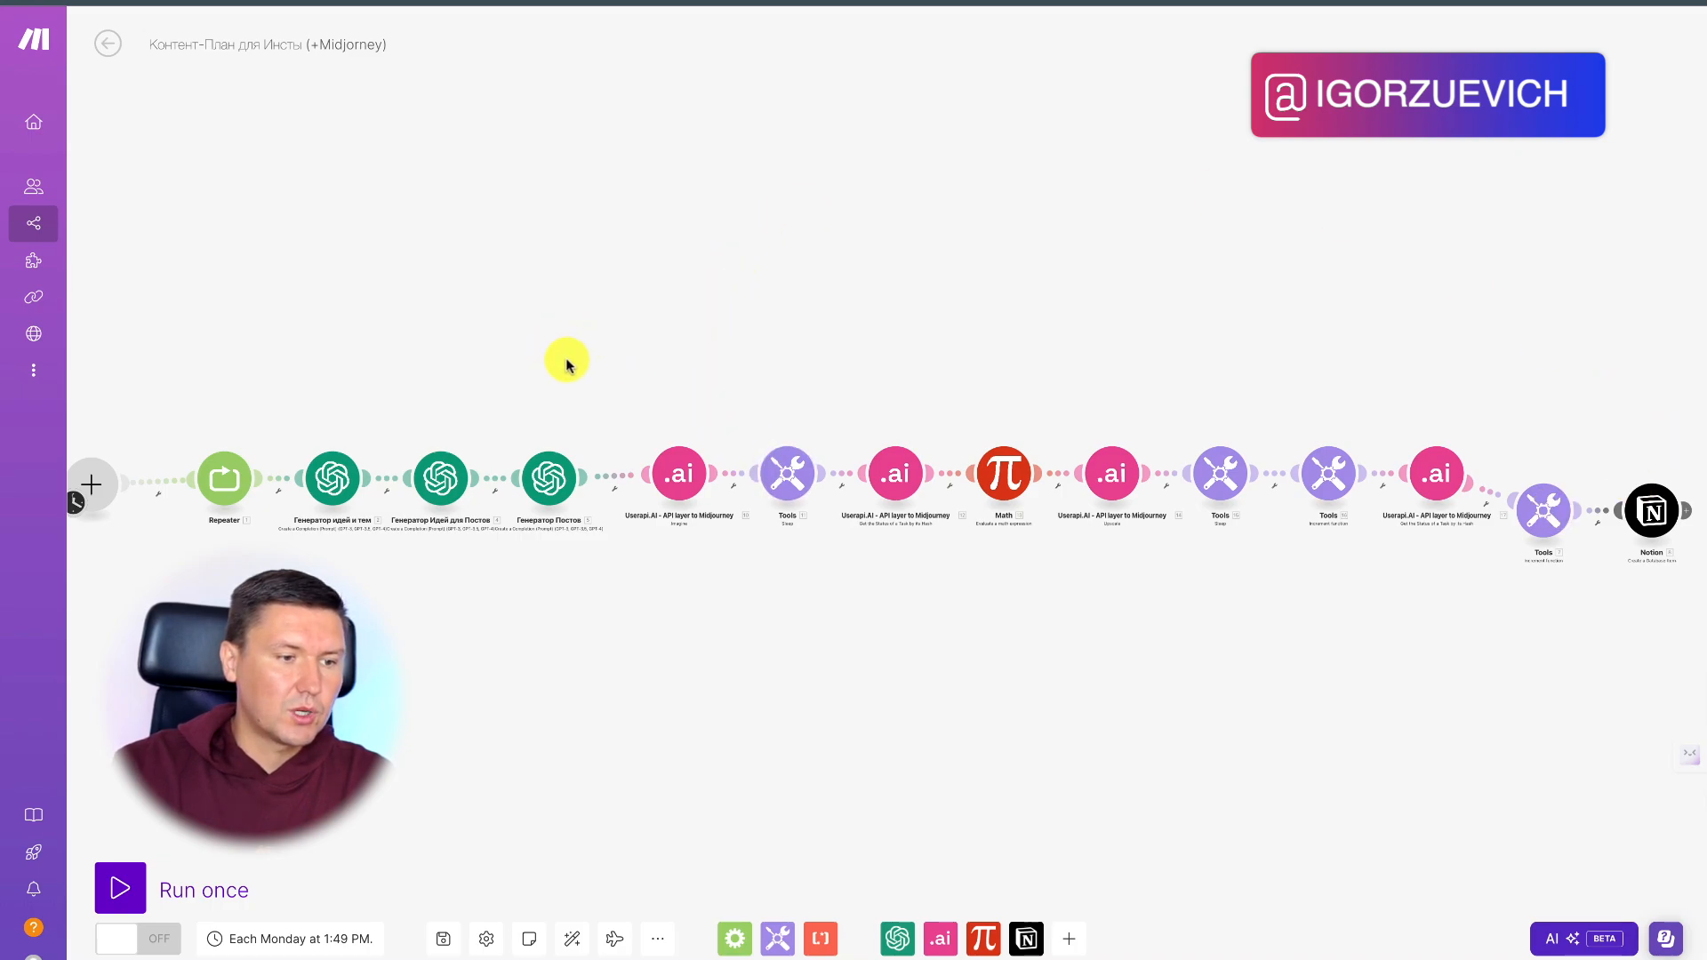
{"action": "left_click_drag", "start_coordinate": [647, 345], "coordinate": [1571, 646]}
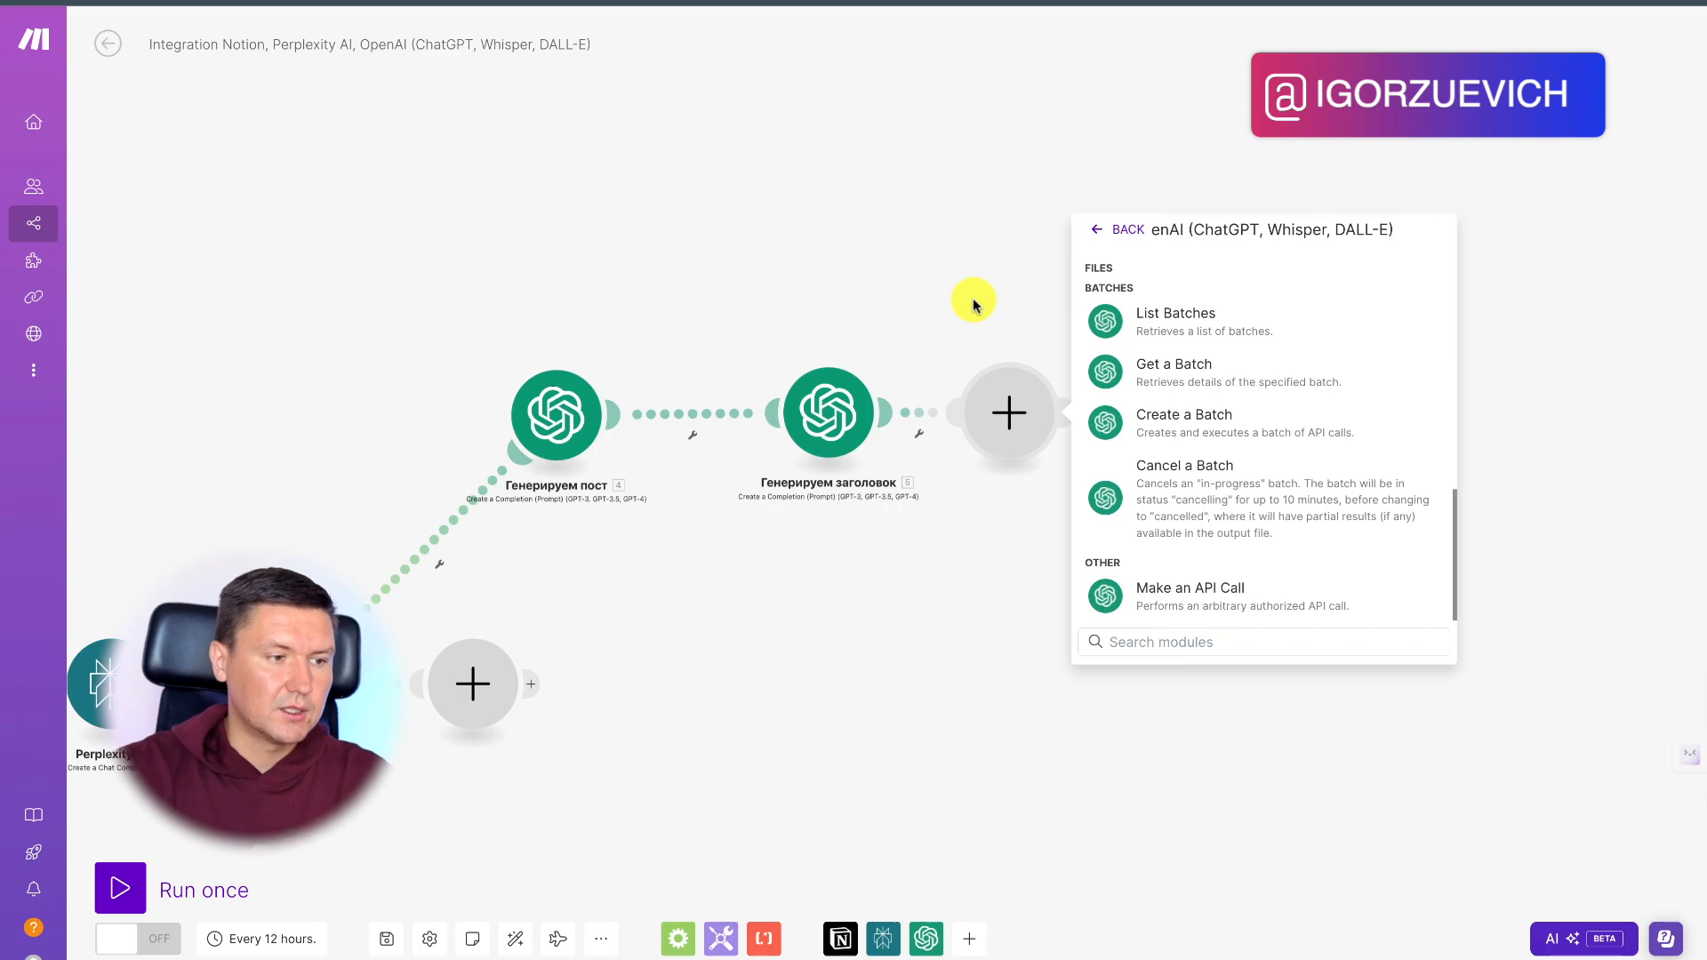
{"action": "scroll", "coordinate": [1219, 438], "scroll_direction": "up", "scroll_amount": 4}
{"action": "scroll", "coordinate": [1218, 442], "scroll_direction": "up", "scroll_amount": 3}
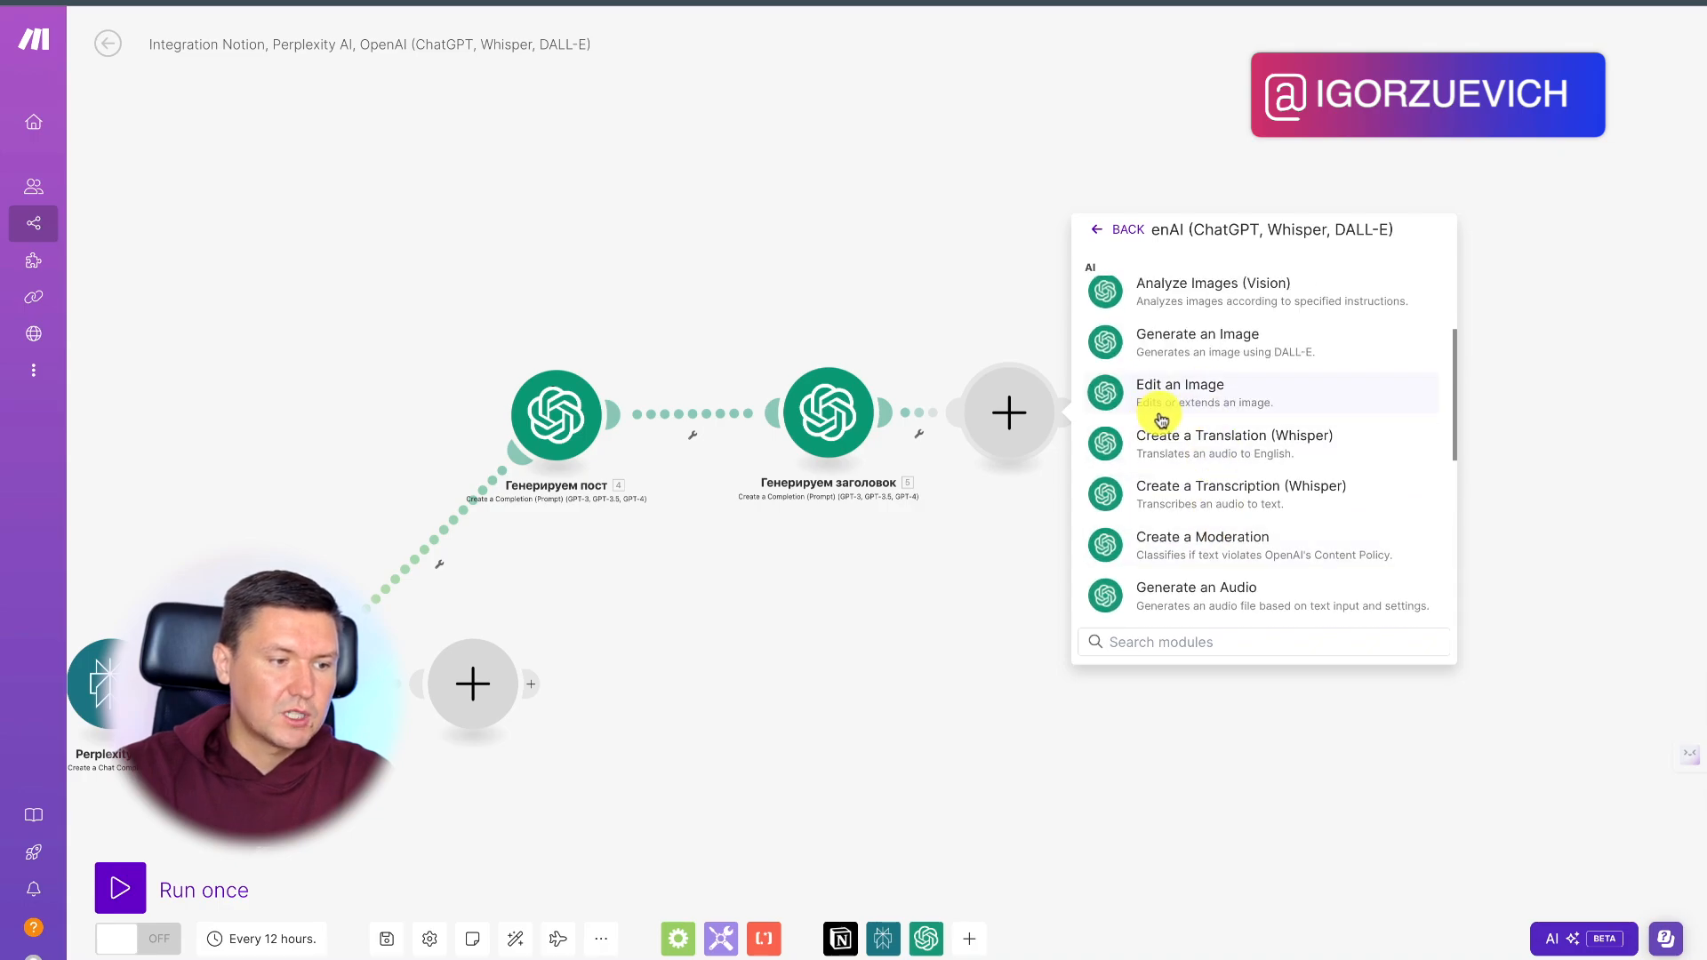
{"action": "scroll", "coordinate": [1227, 355], "scroll_direction": "up", "scroll_amount": 1}
{"action": "scroll", "coordinate": [1208, 336], "scroll_direction": "up", "scroll_amount": 1}
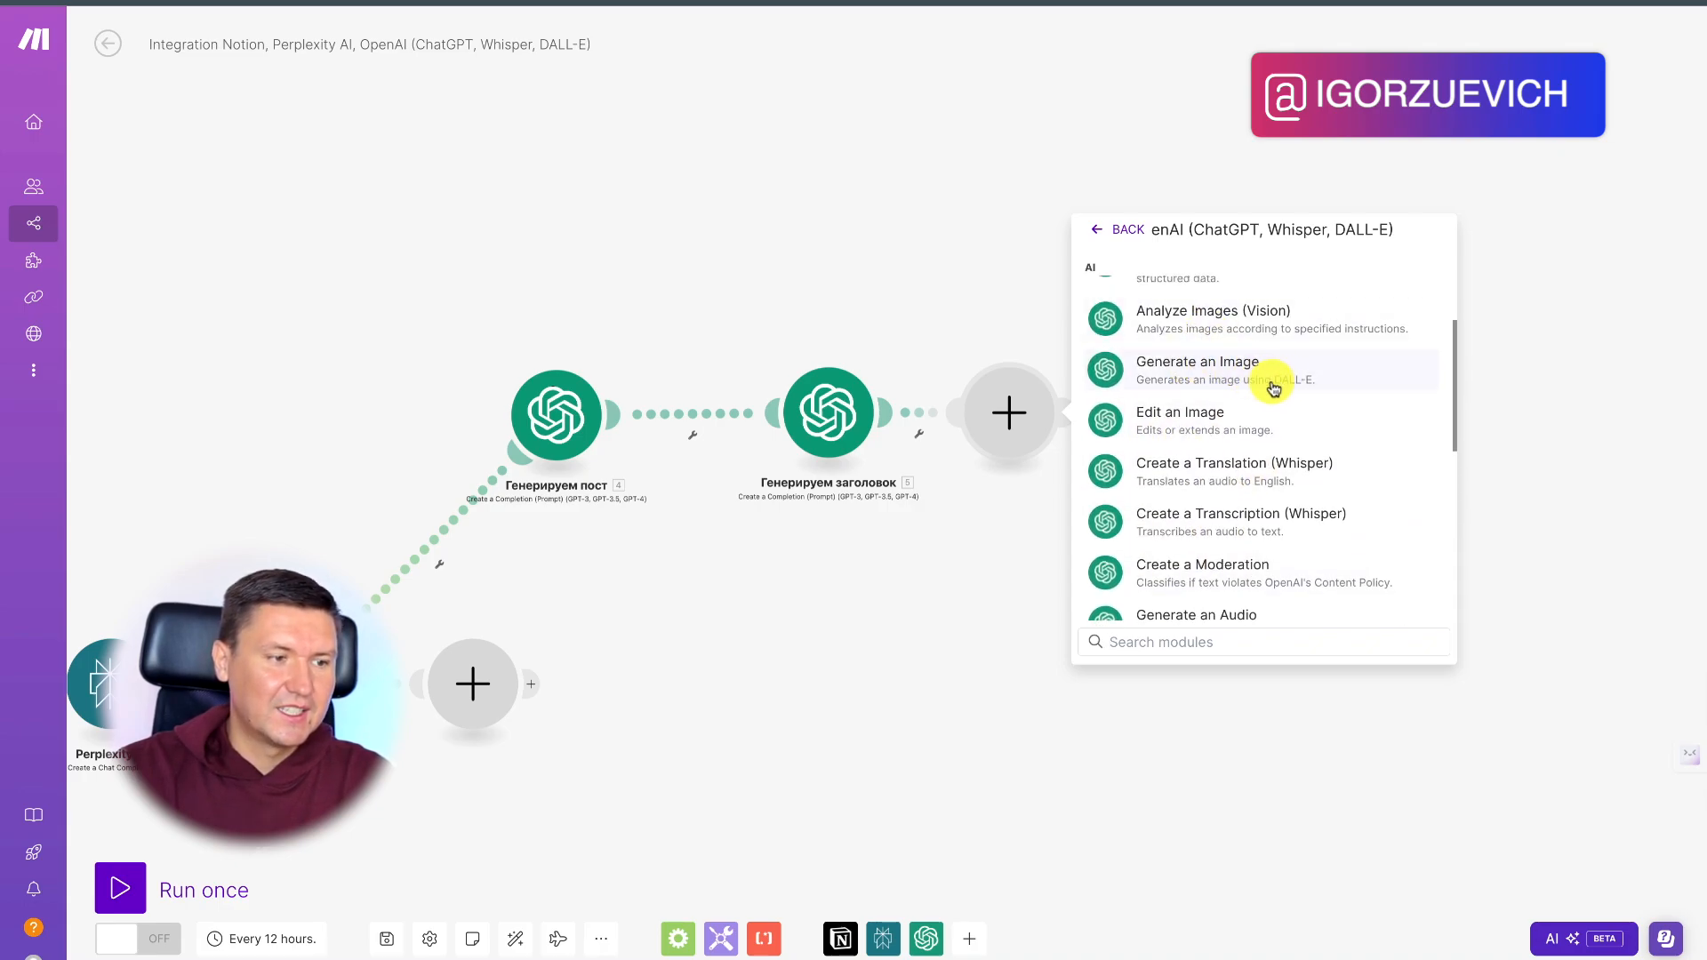
{"action": "left_click", "coordinate": [978, 311]}
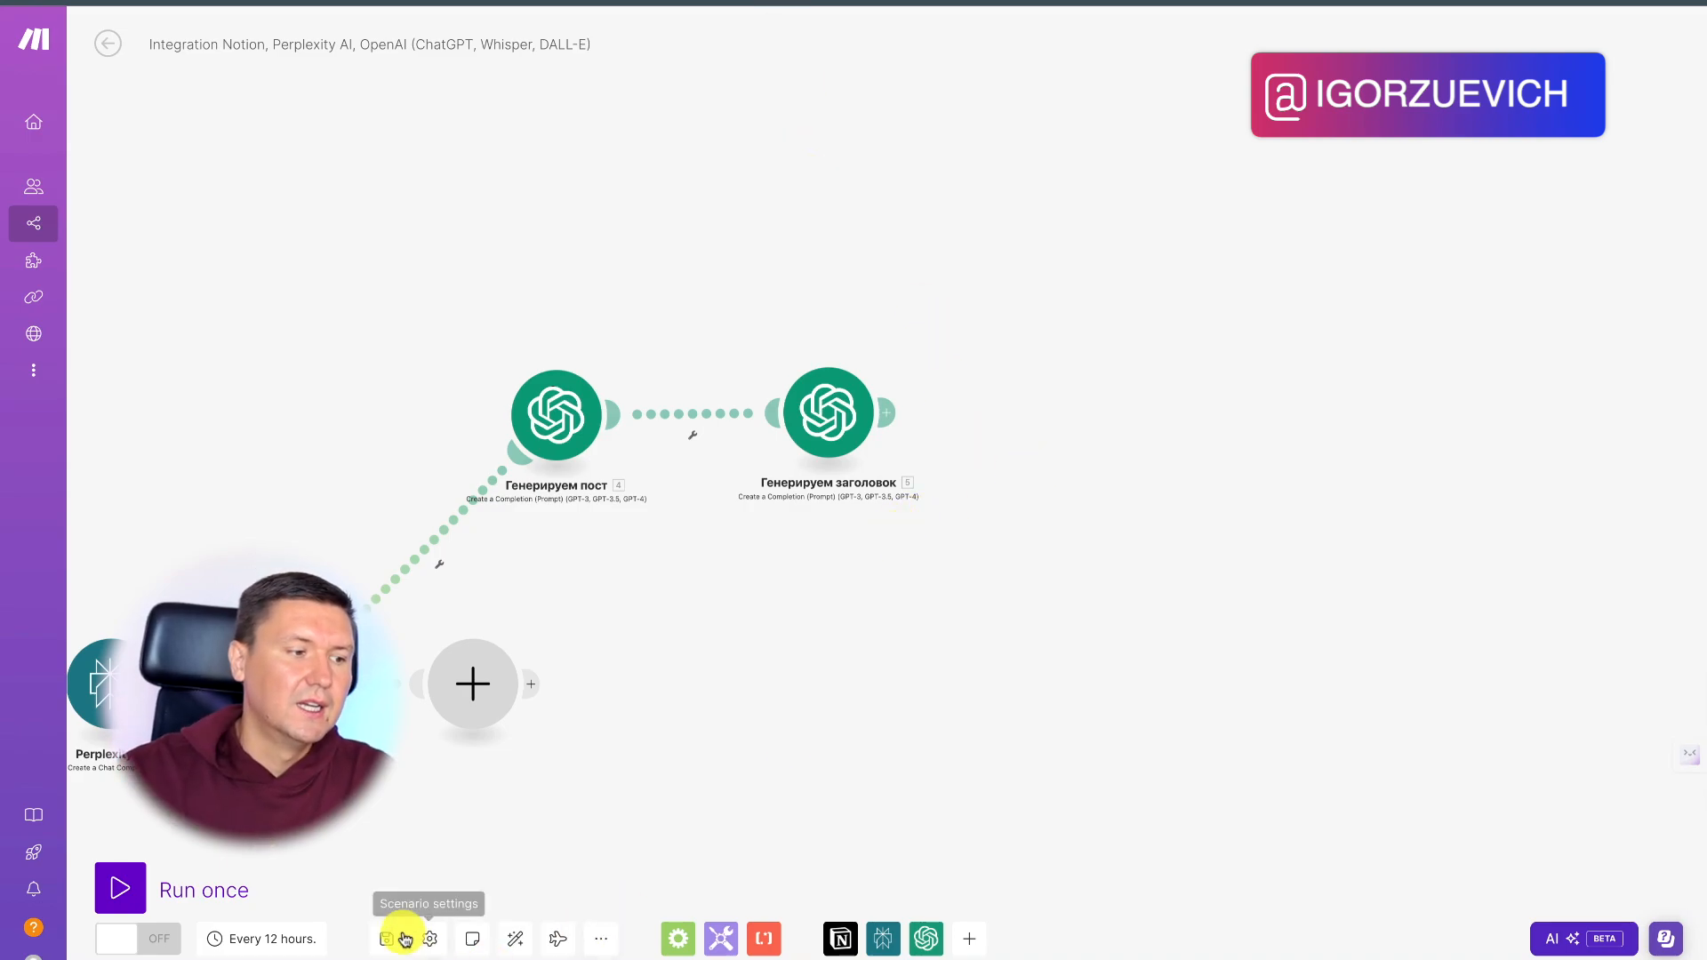
{"action": "left_click", "coordinate": [599, 943]}
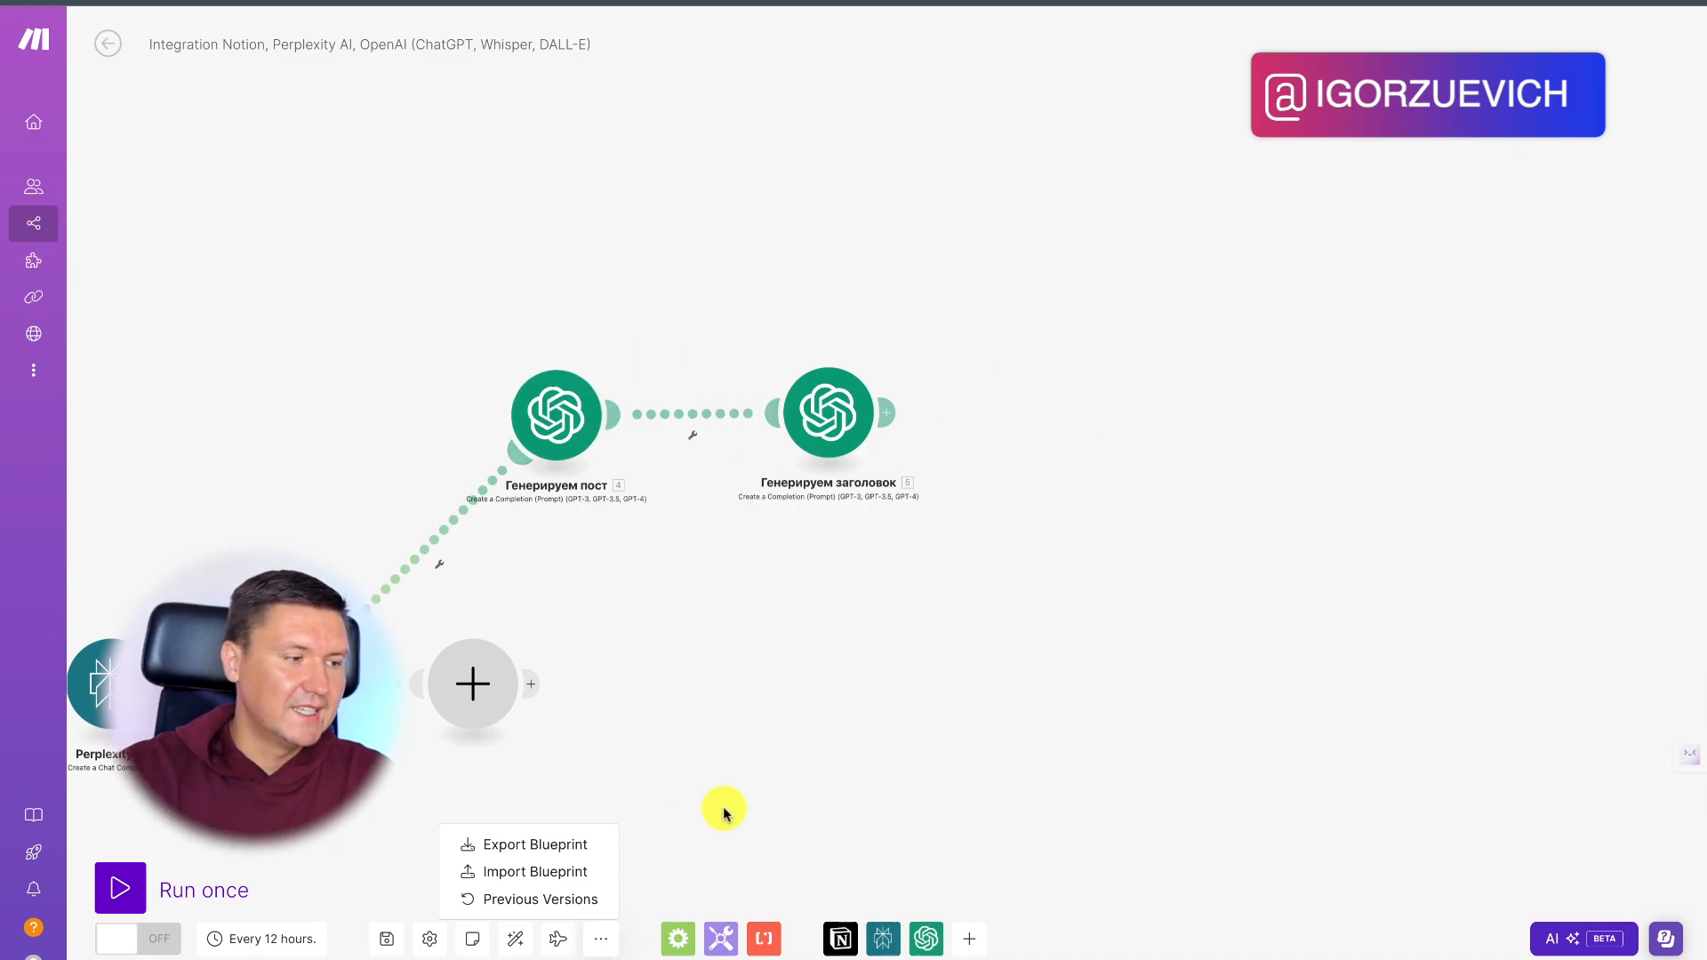
{"action": "left_click", "coordinate": [885, 788]}
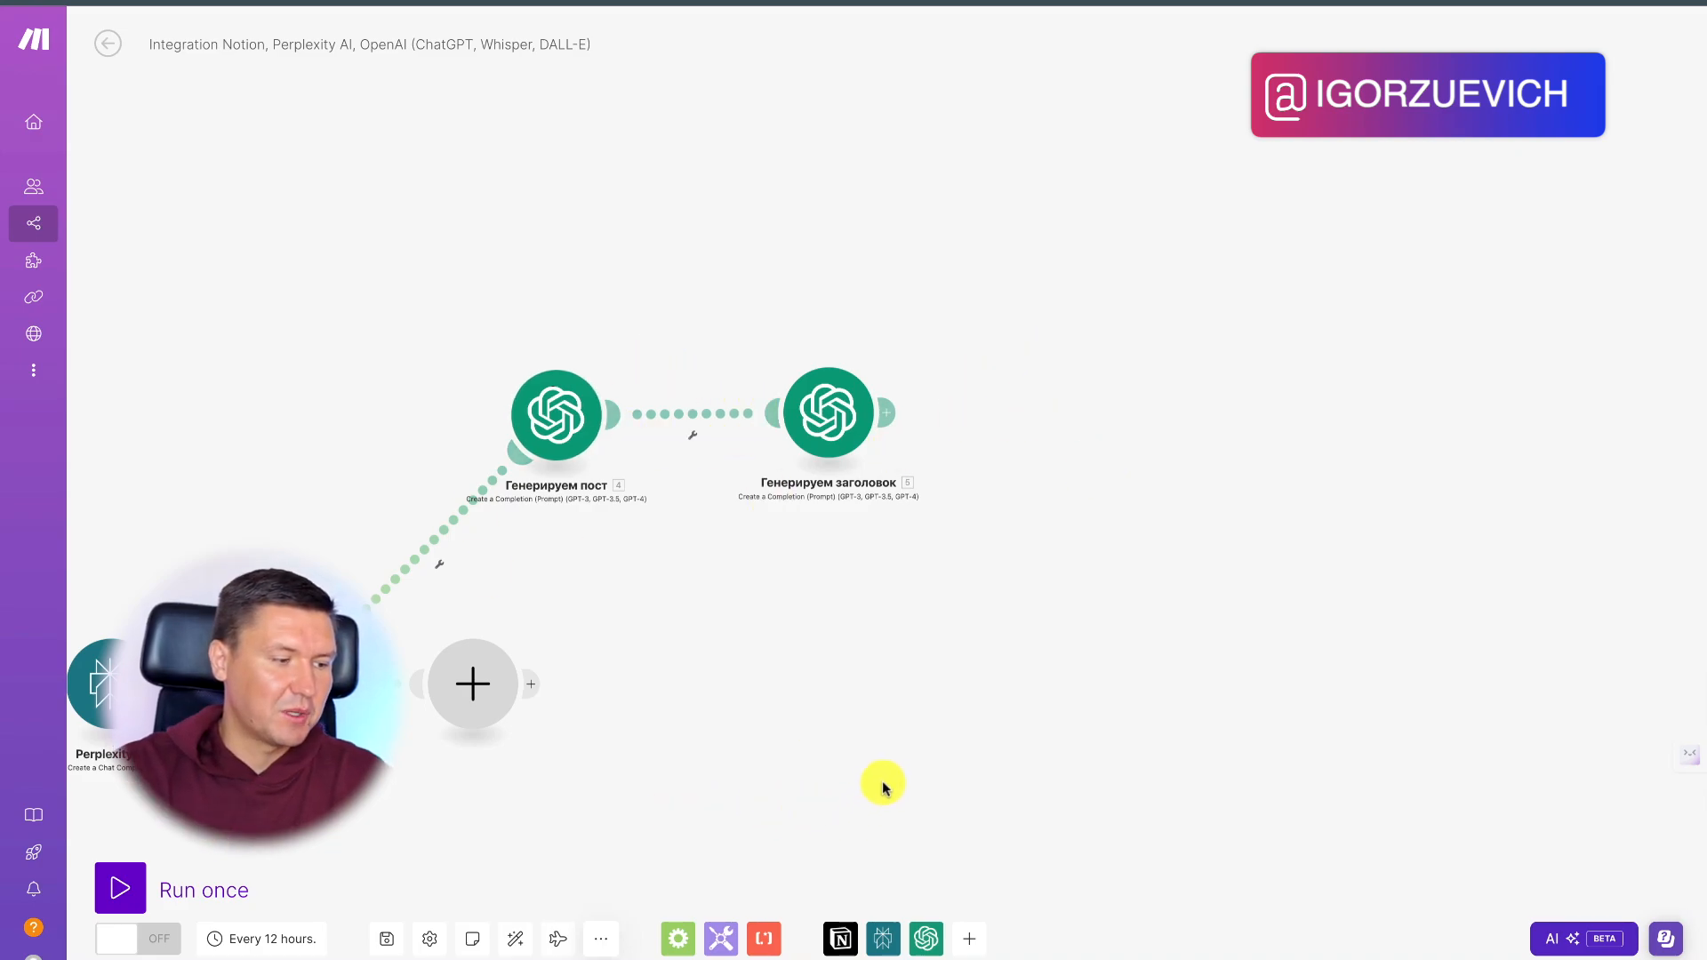
Step: Add a Notion "Create a Database Item" module after the "Генерируем заголовок" module
{"action": "left_click_drag", "start_coordinate": [877, 725], "coordinate": [822, 768]}
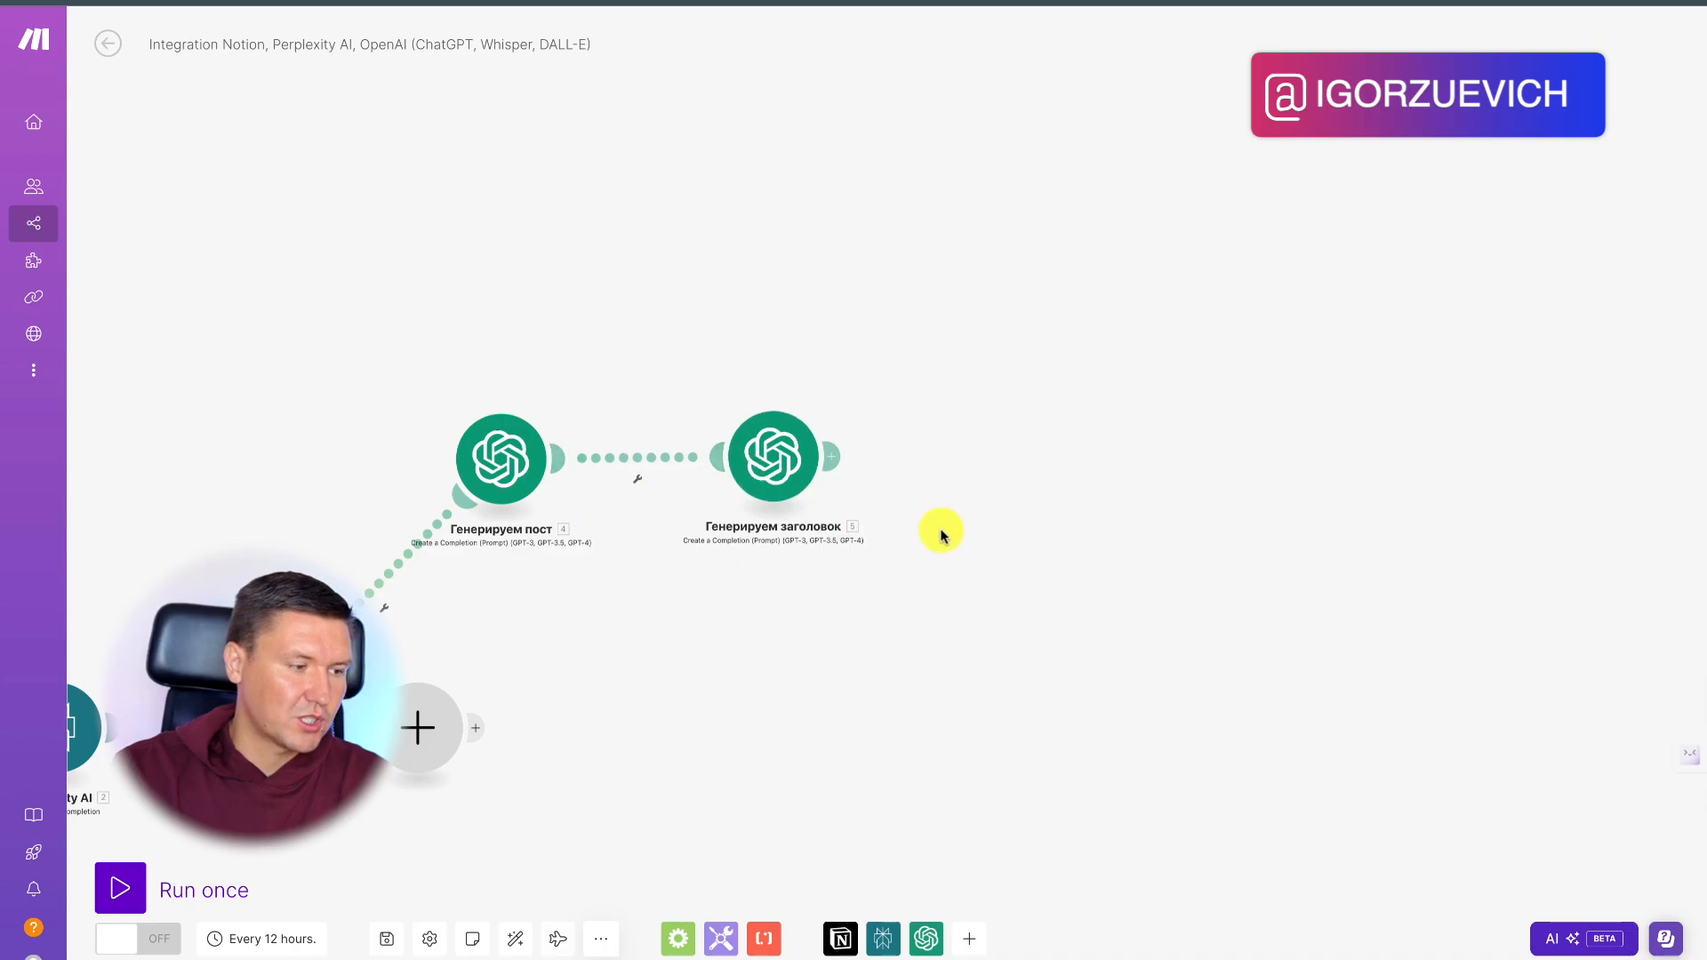
{"action": "left_click", "coordinate": [833, 454]}
{"action": "left_click", "coordinate": [1103, 333]}
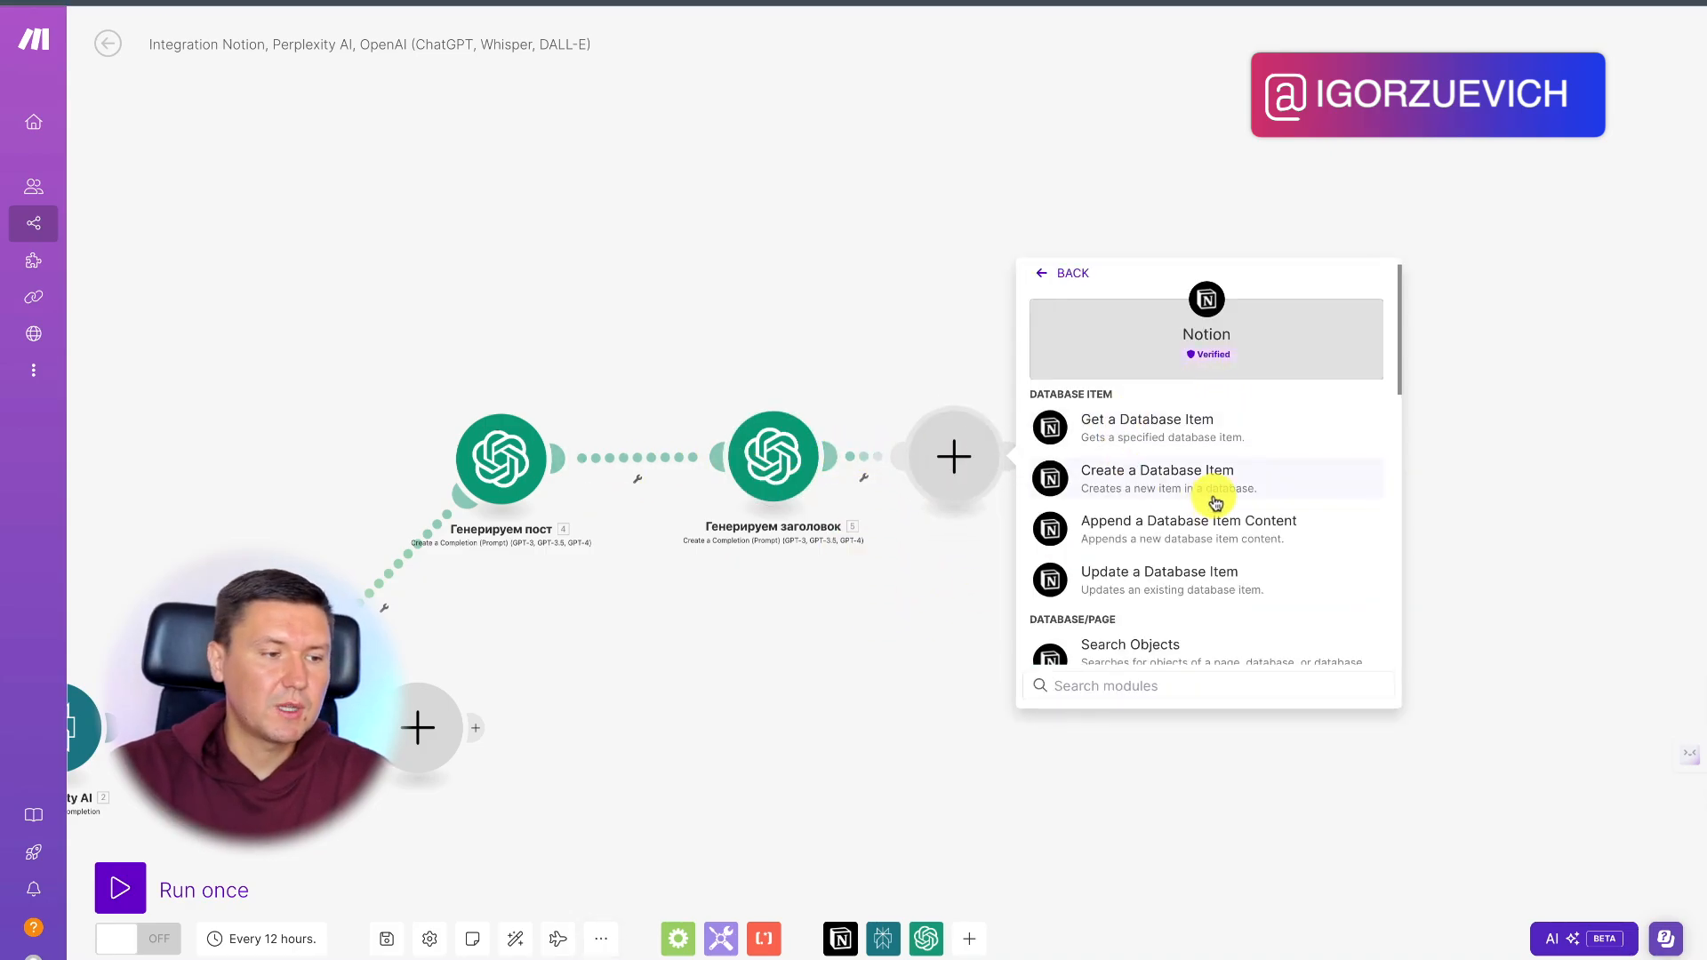
{"action": "left_click", "coordinate": [1167, 481]}
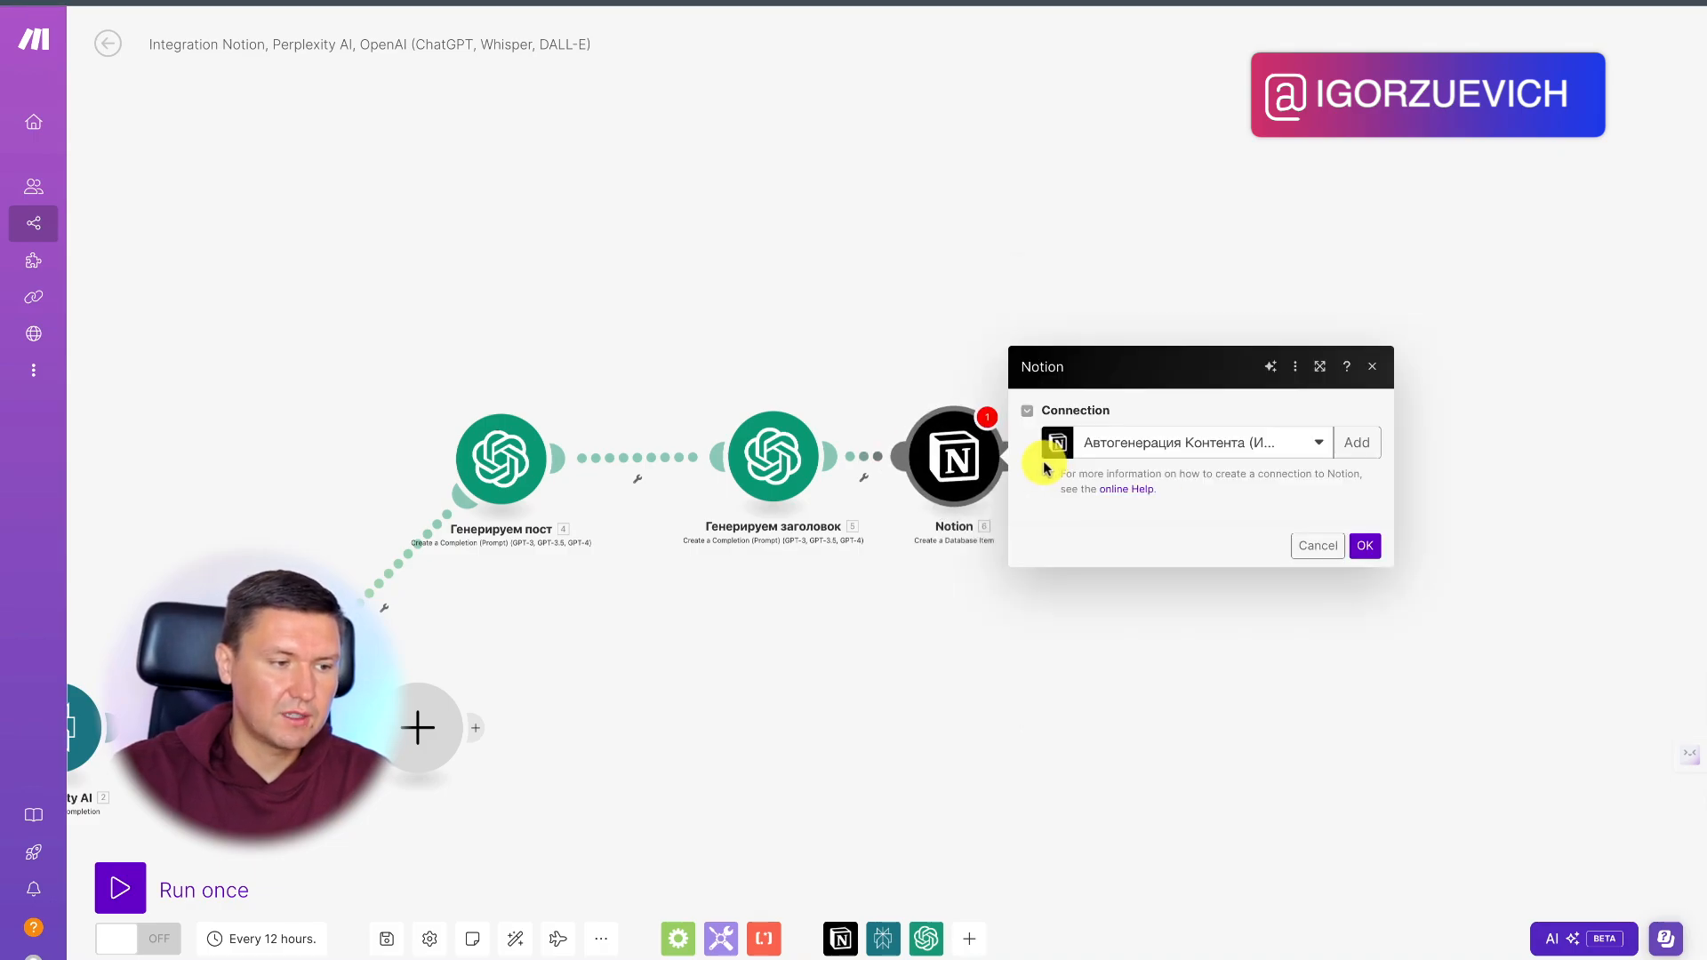
Step: Set the new Notion module to select its database from the list and open the database search
{"action": "left_click", "coordinate": [1181, 385]}
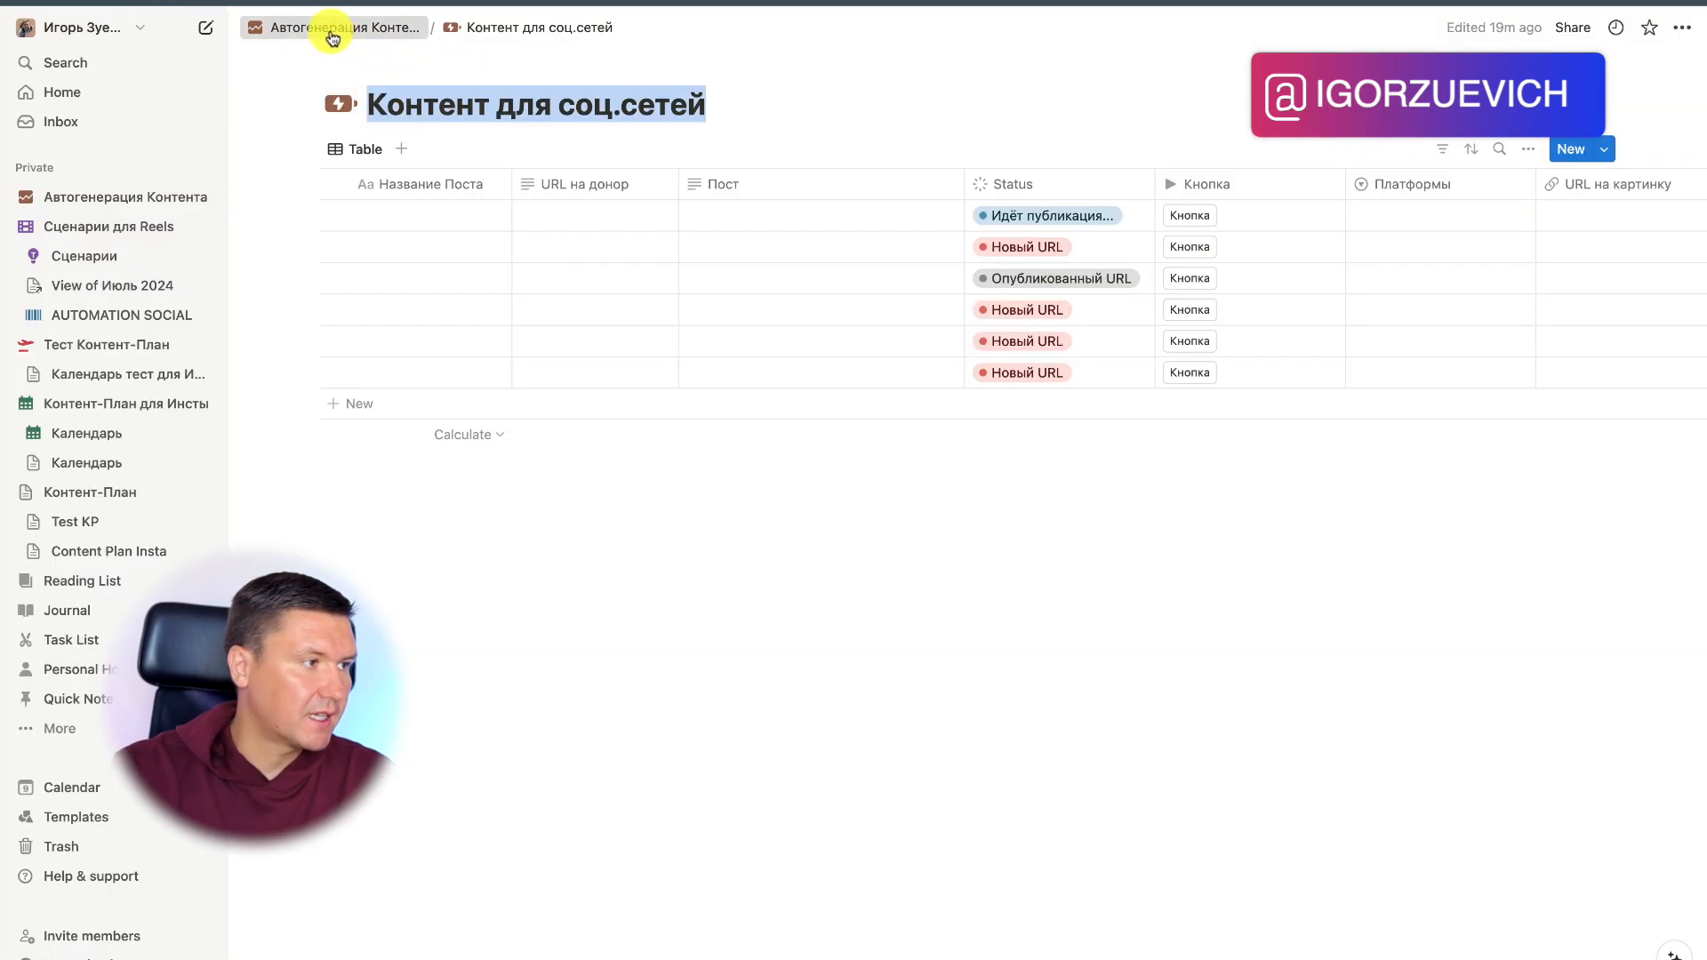
{"action": "left_click", "coordinate": [335, 28]}
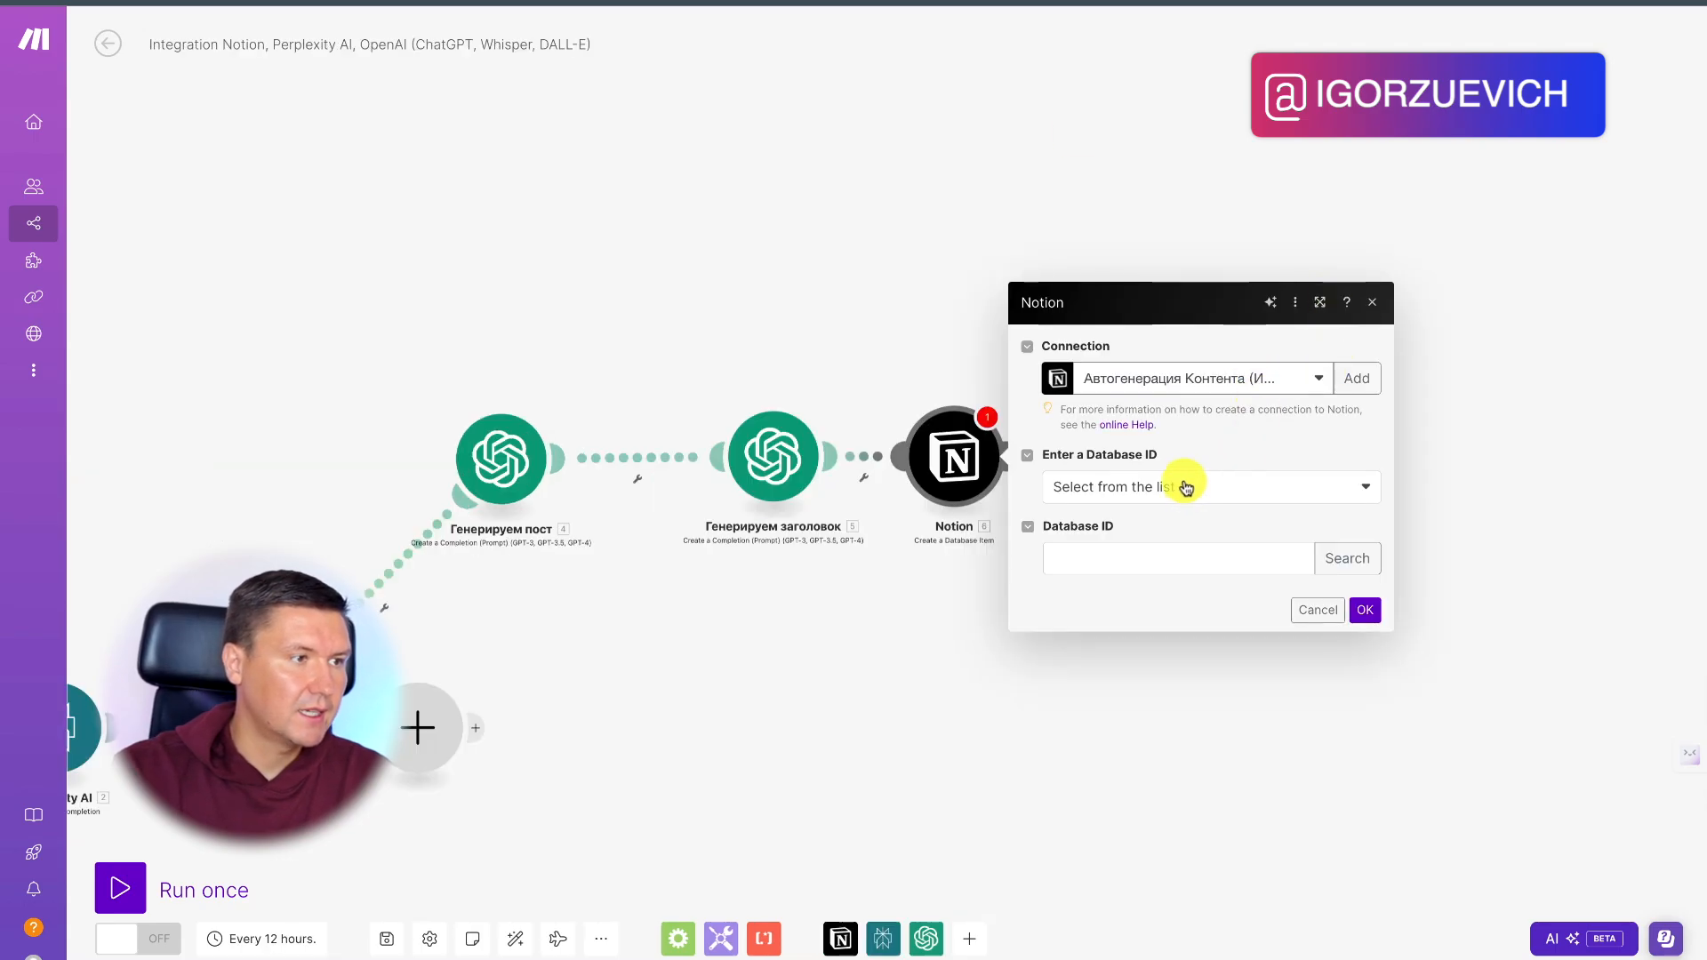
{"action": "left_click", "coordinate": [1245, 494]}
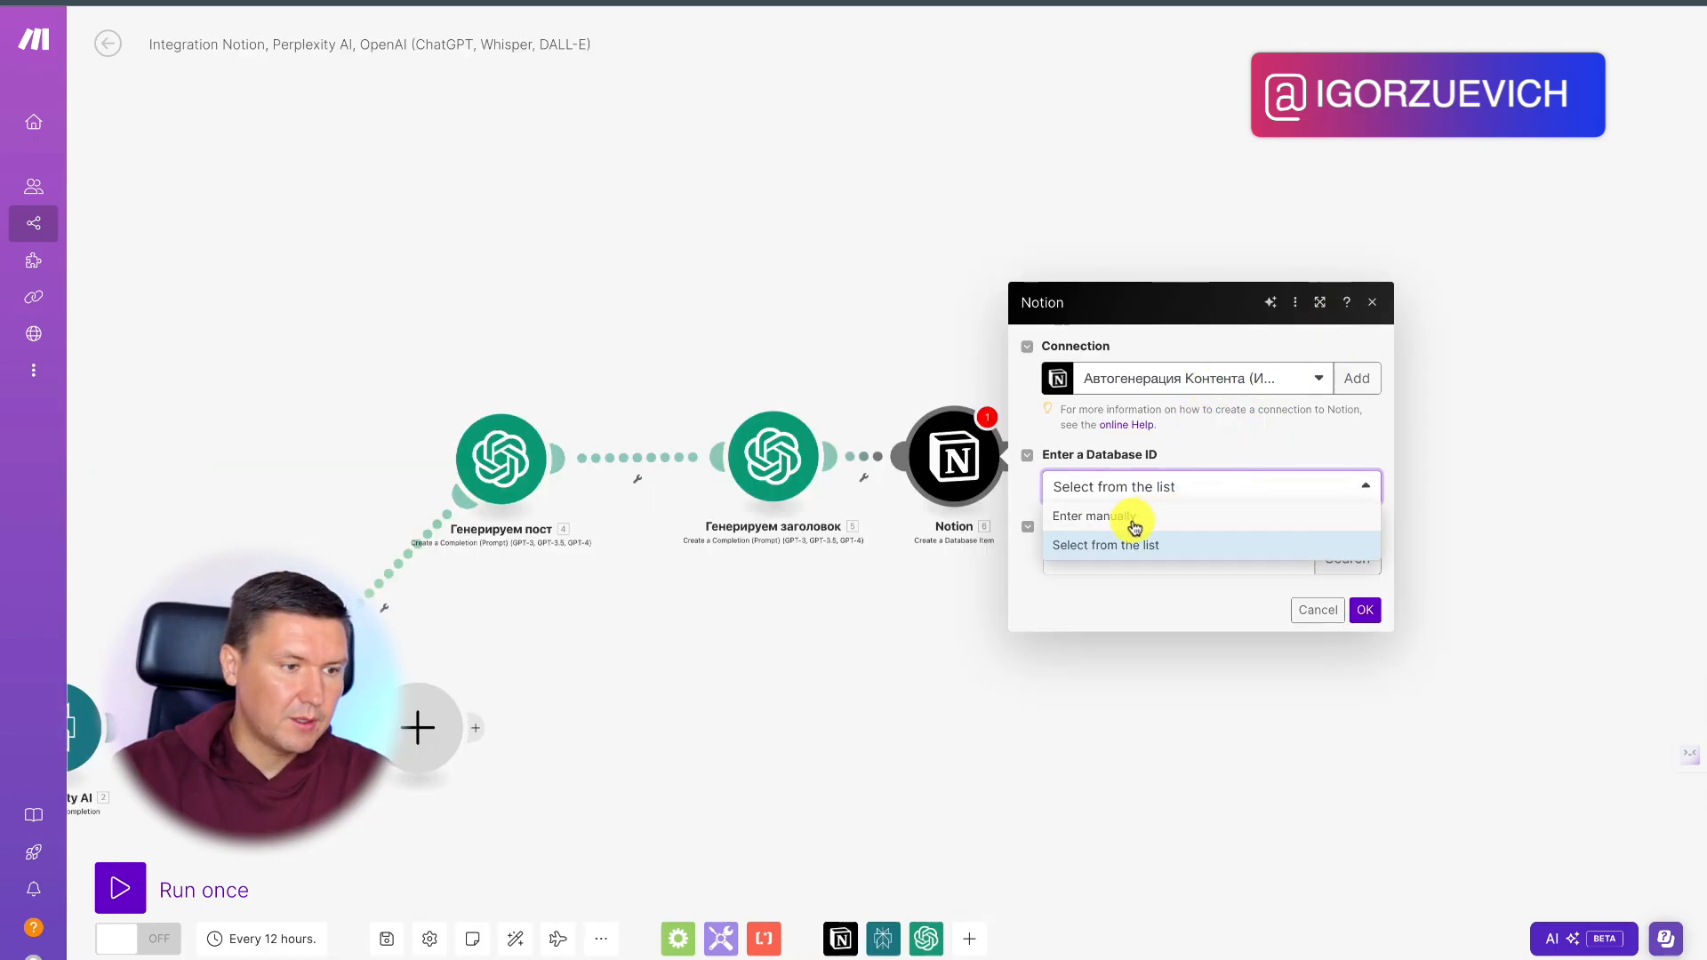
{"action": "left_click", "coordinate": [1164, 552]}
{"action": "left_click", "coordinate": [1139, 563]}
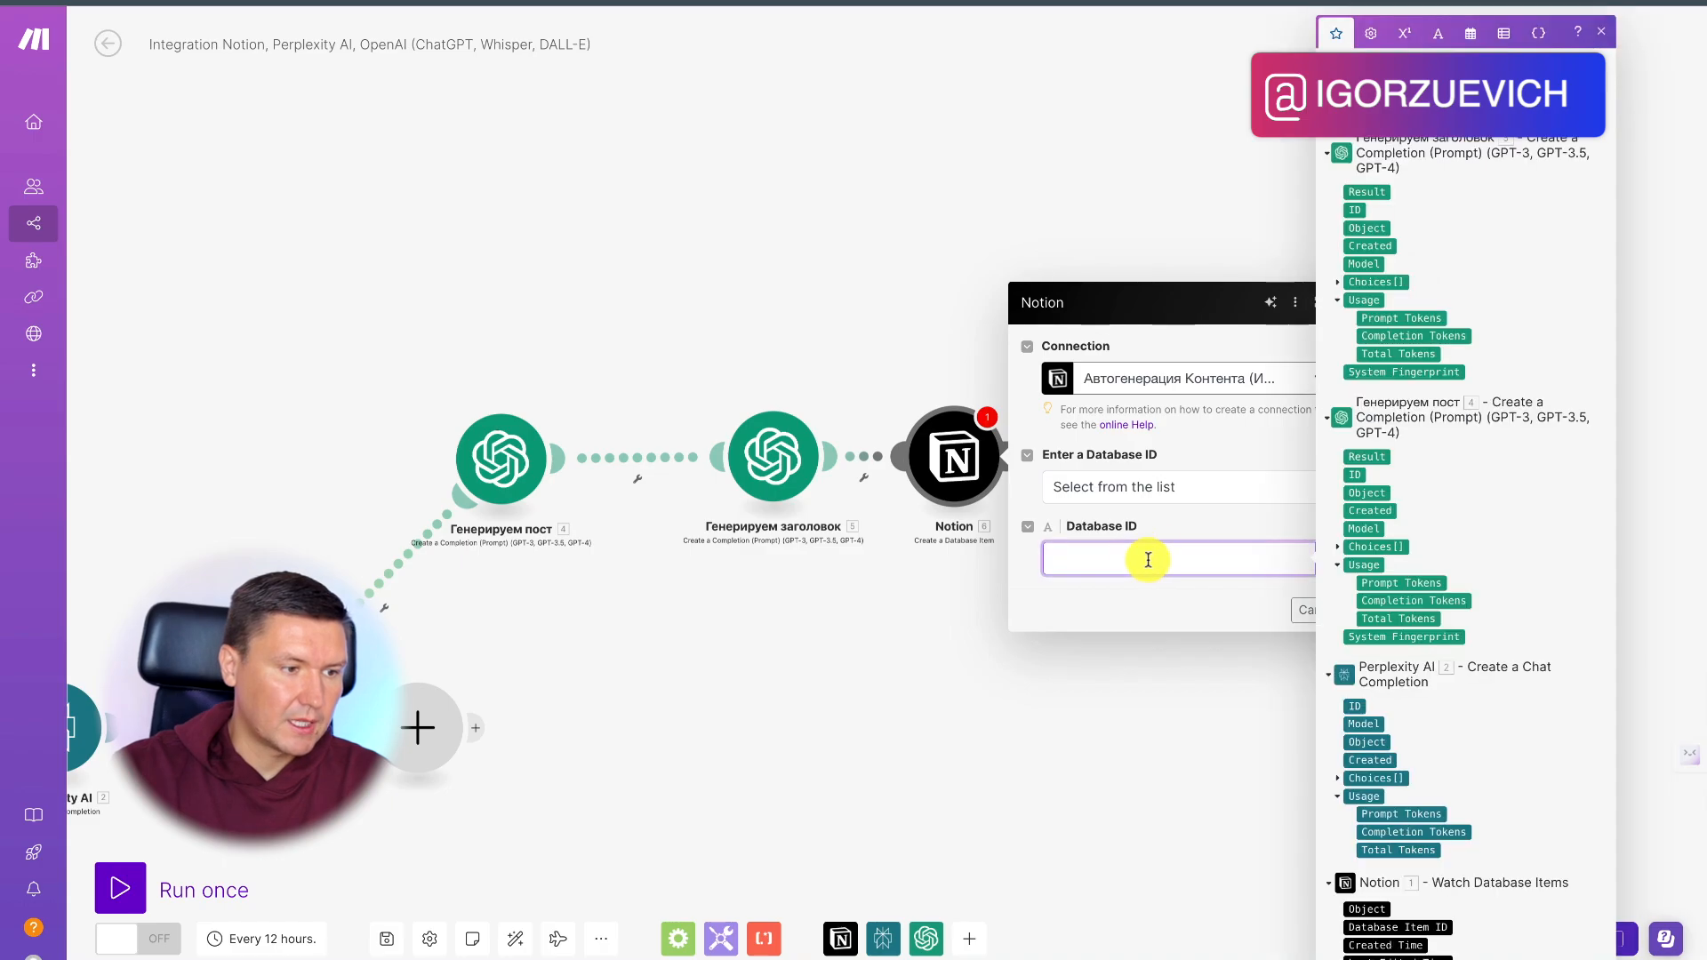
{"action": "left_click", "coordinate": [1367, 559]}
Step: Copy the database title "Контент для соц.сетей" in Notion and use it in Make to find and select the module's database
{"action": "left_click", "coordinate": [534, 3]}
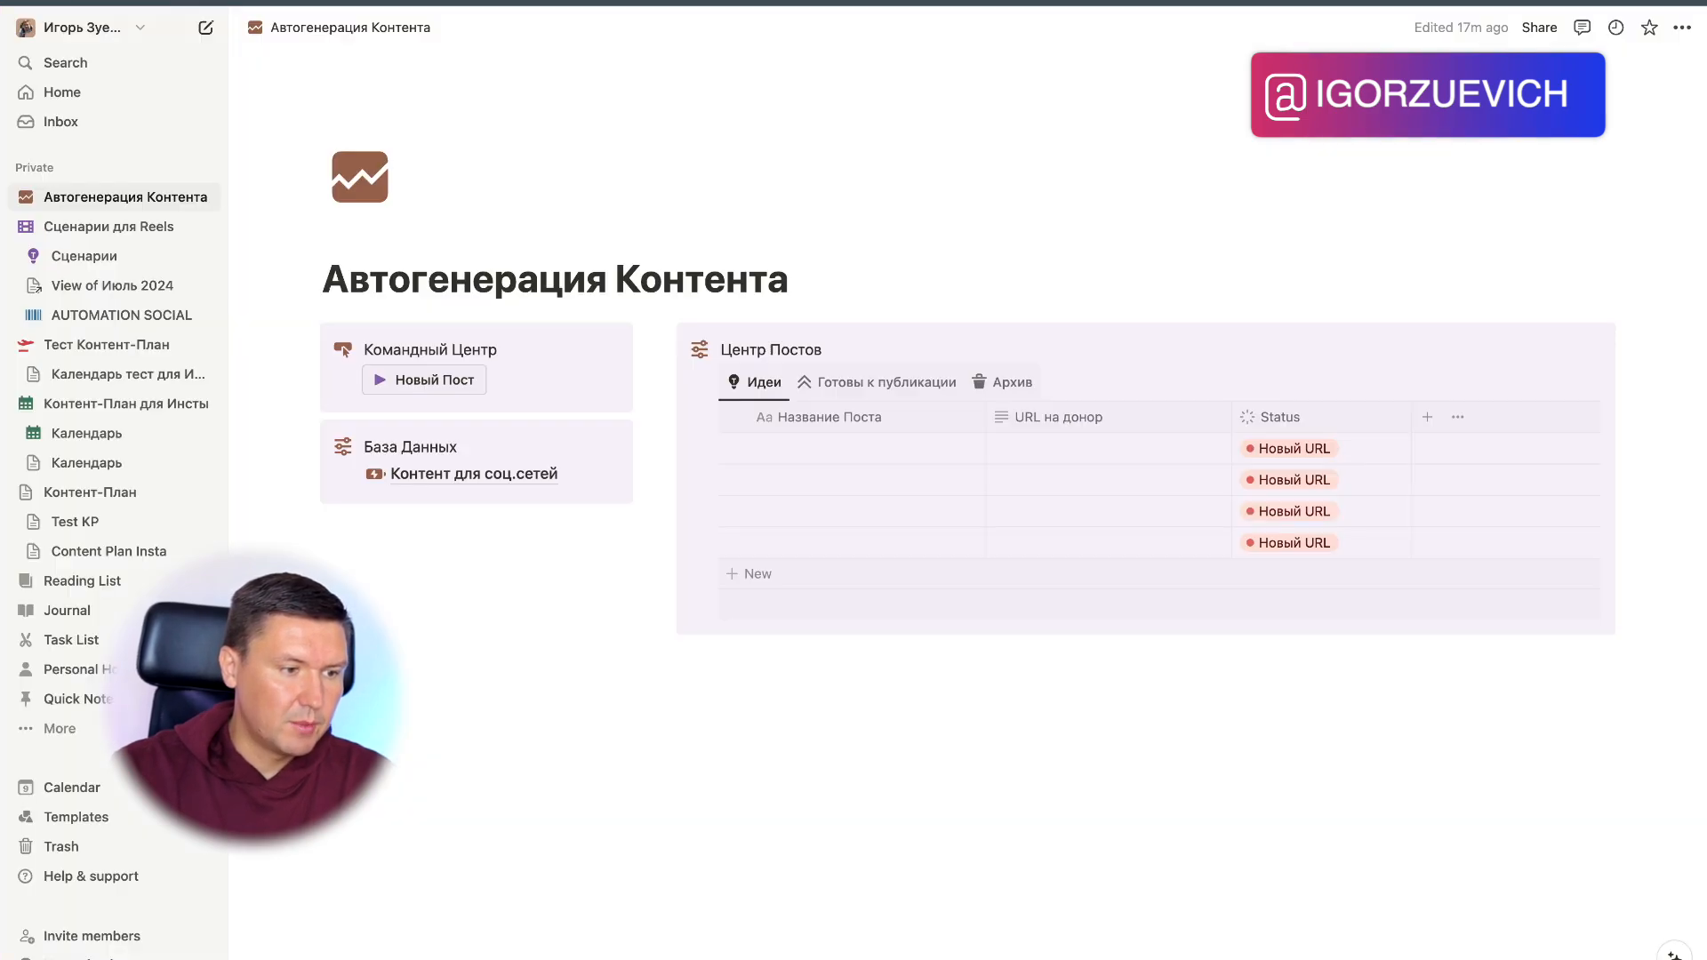
{"action": "left_click", "coordinate": [500, 483]}
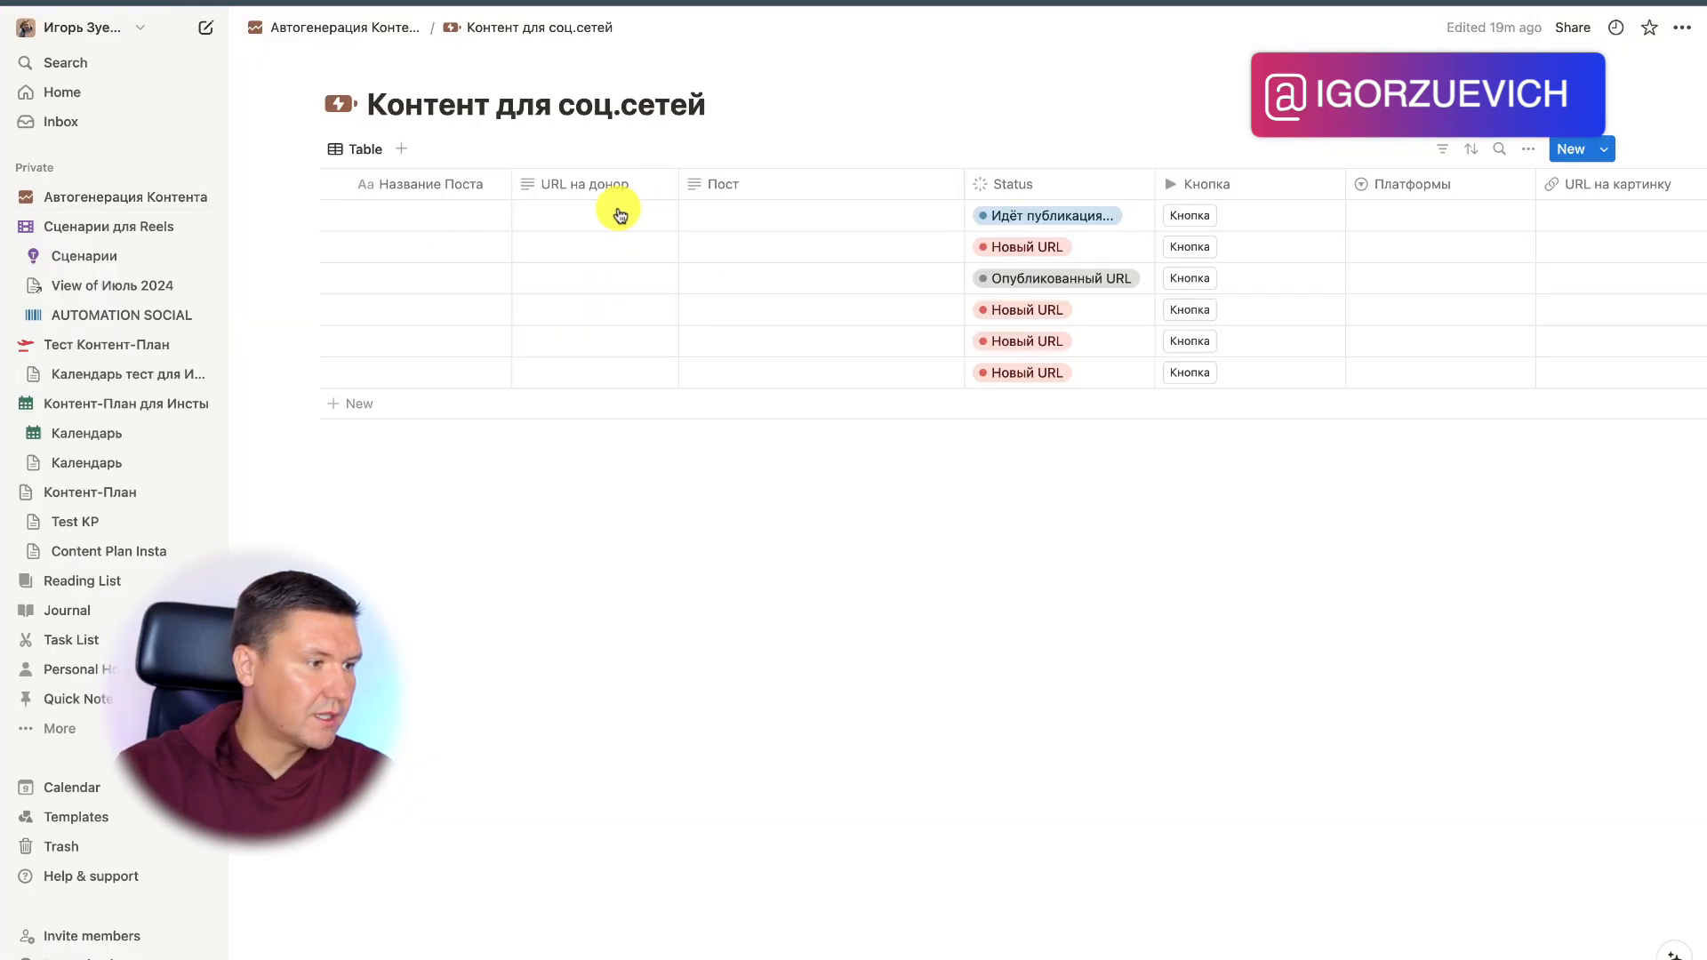
{"action": "left_click_drag", "start_coordinate": [378, 104], "coordinate": [735, 110]}
{"action": "key", "text": "ctrl+c"}
{"action": "left_click", "coordinate": [551, 3]}
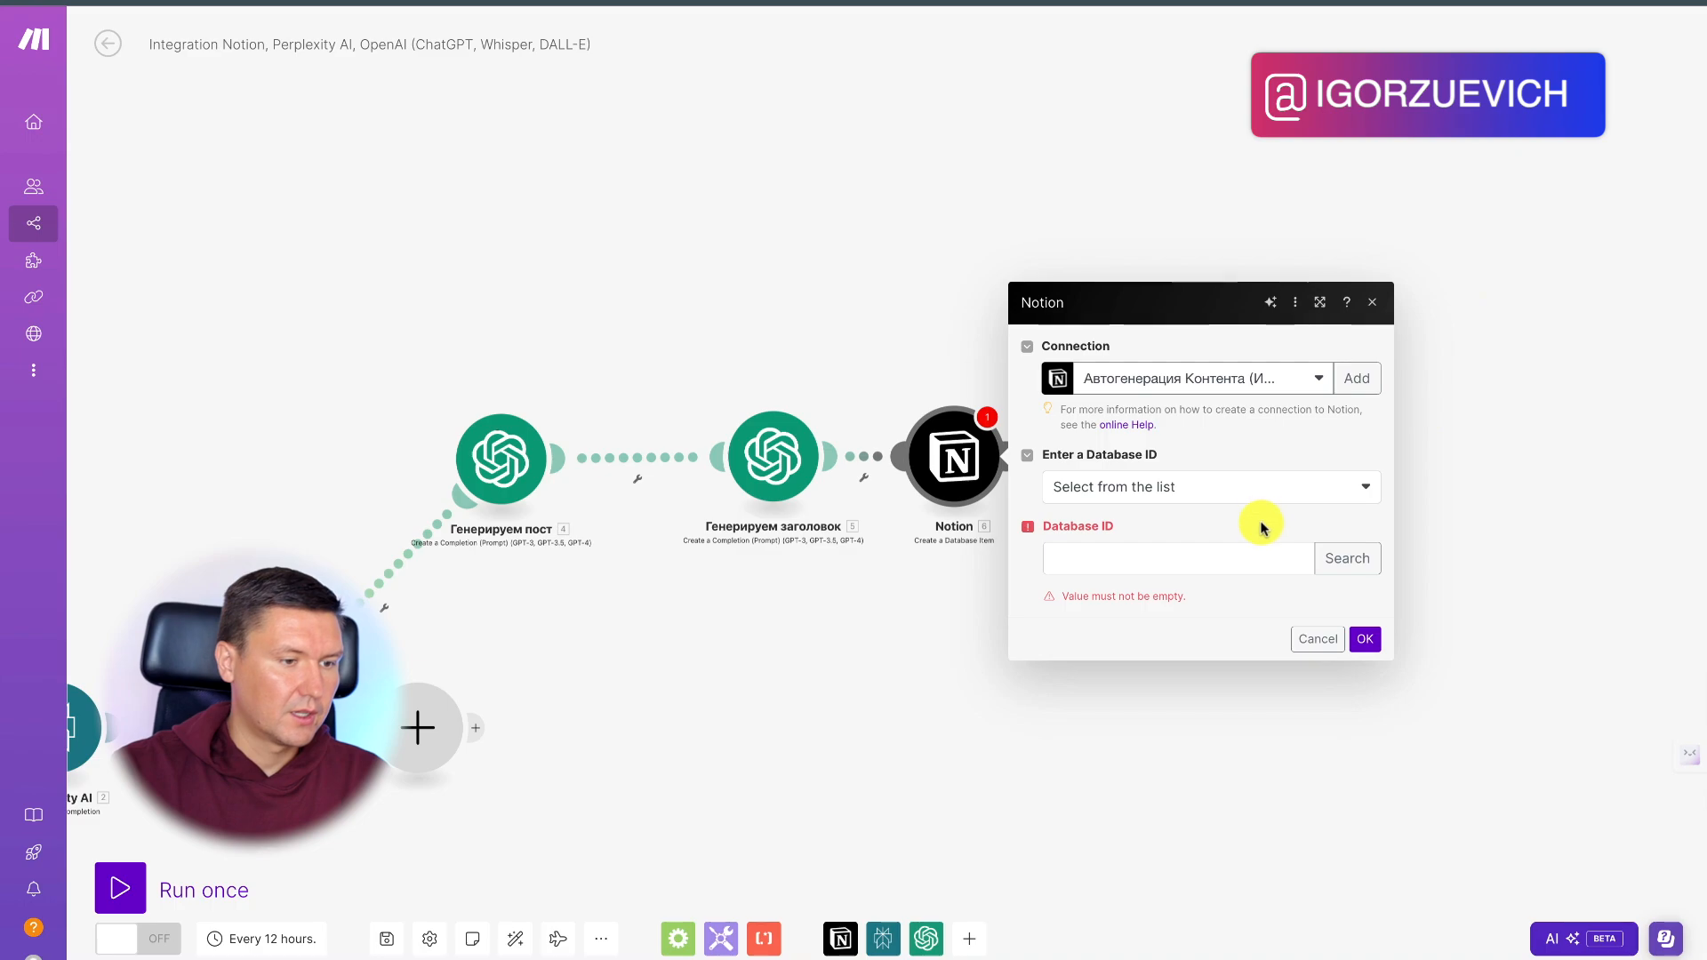
{"action": "left_click", "coordinate": [1361, 557]}
{"action": "key", "text": "ctrl+v"}
{"action": "left_click", "coordinate": [1277, 623]}
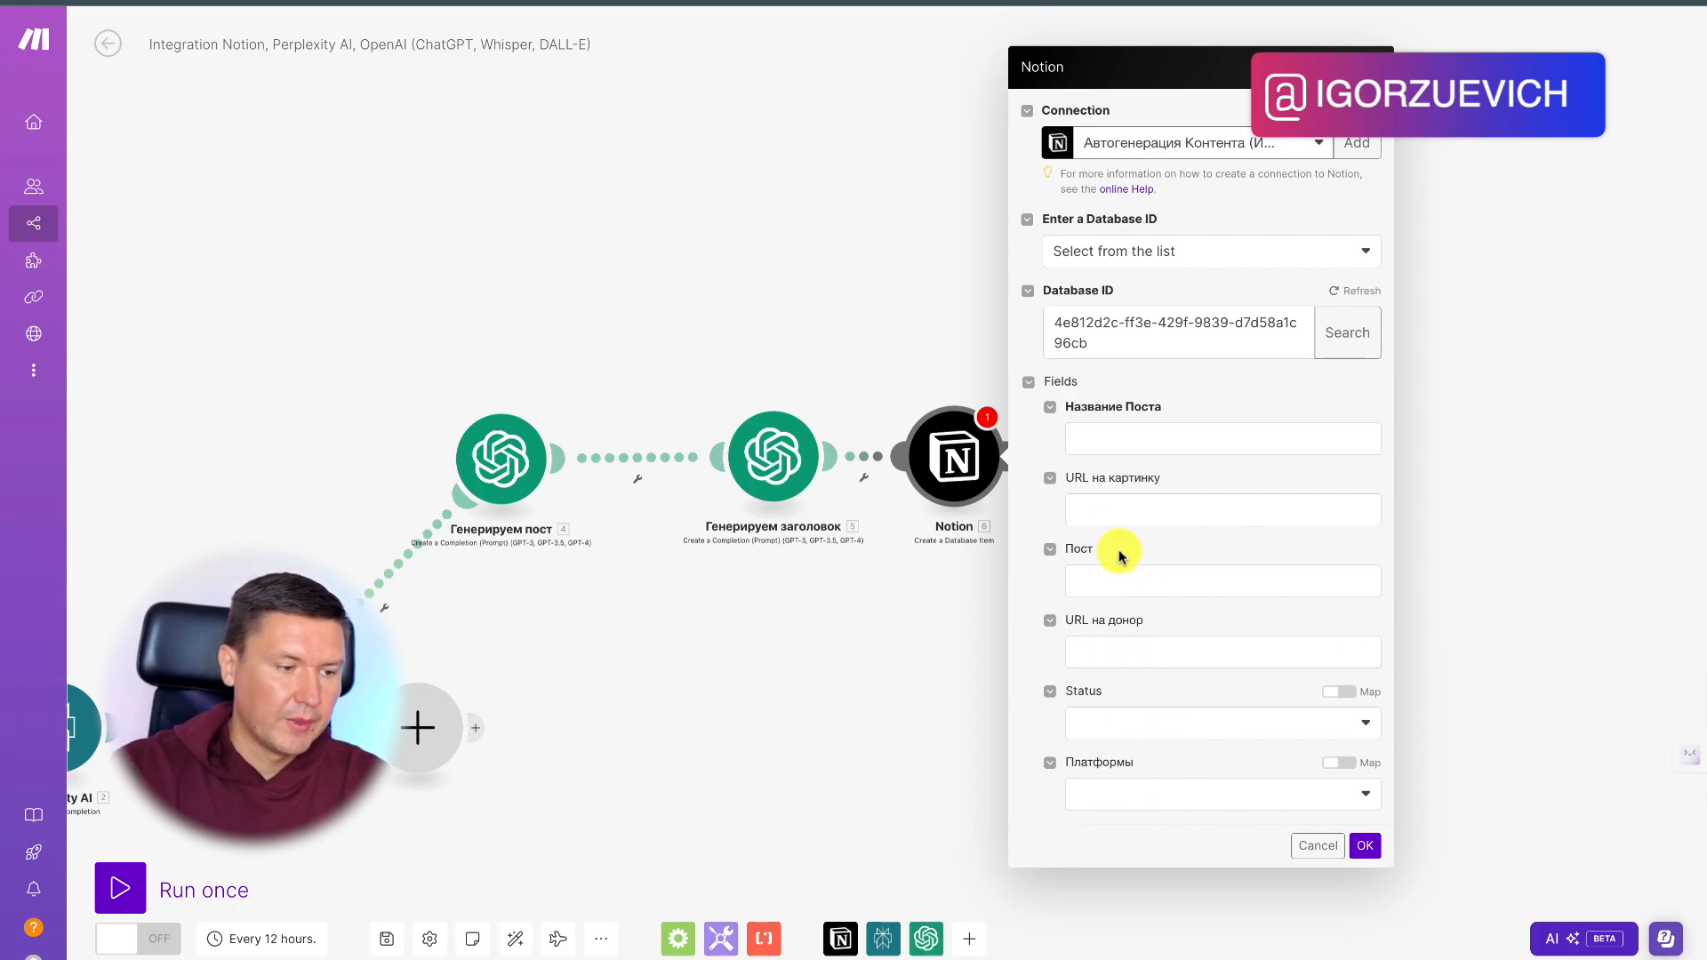
Step: Map the post module's Result to the "Пост" field and the title module's Result to "Название Поста"
{"action": "left_click", "coordinate": [1127, 578]}
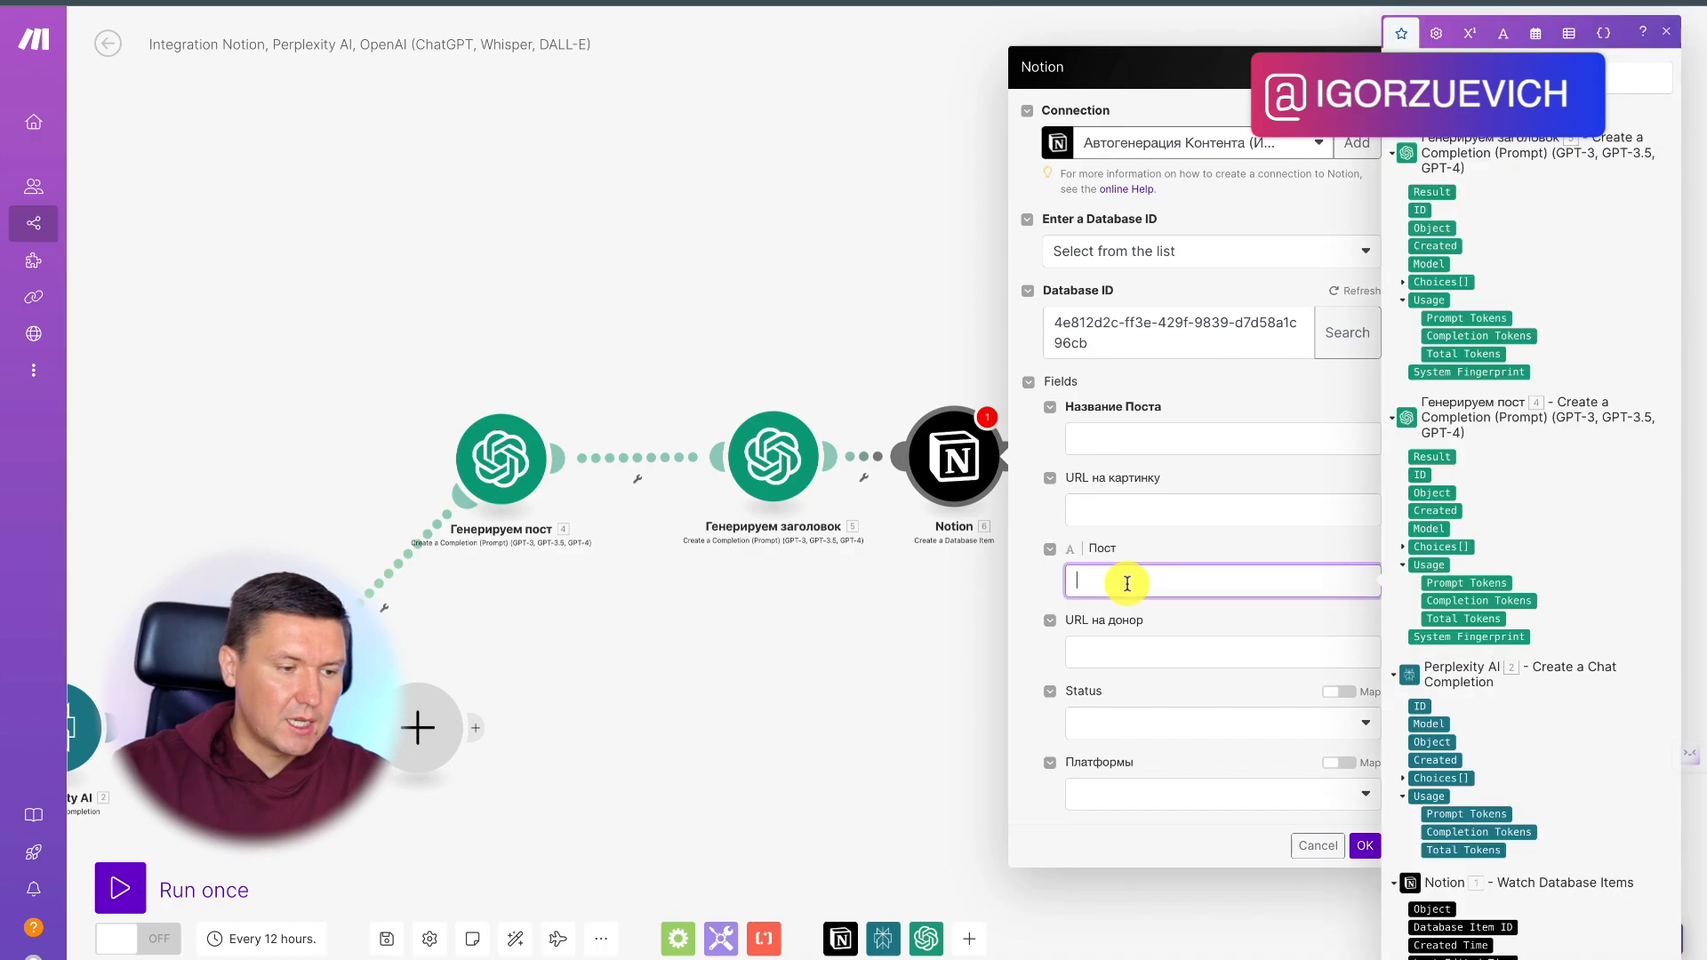
{"action": "left_click", "coordinate": [1436, 457]}
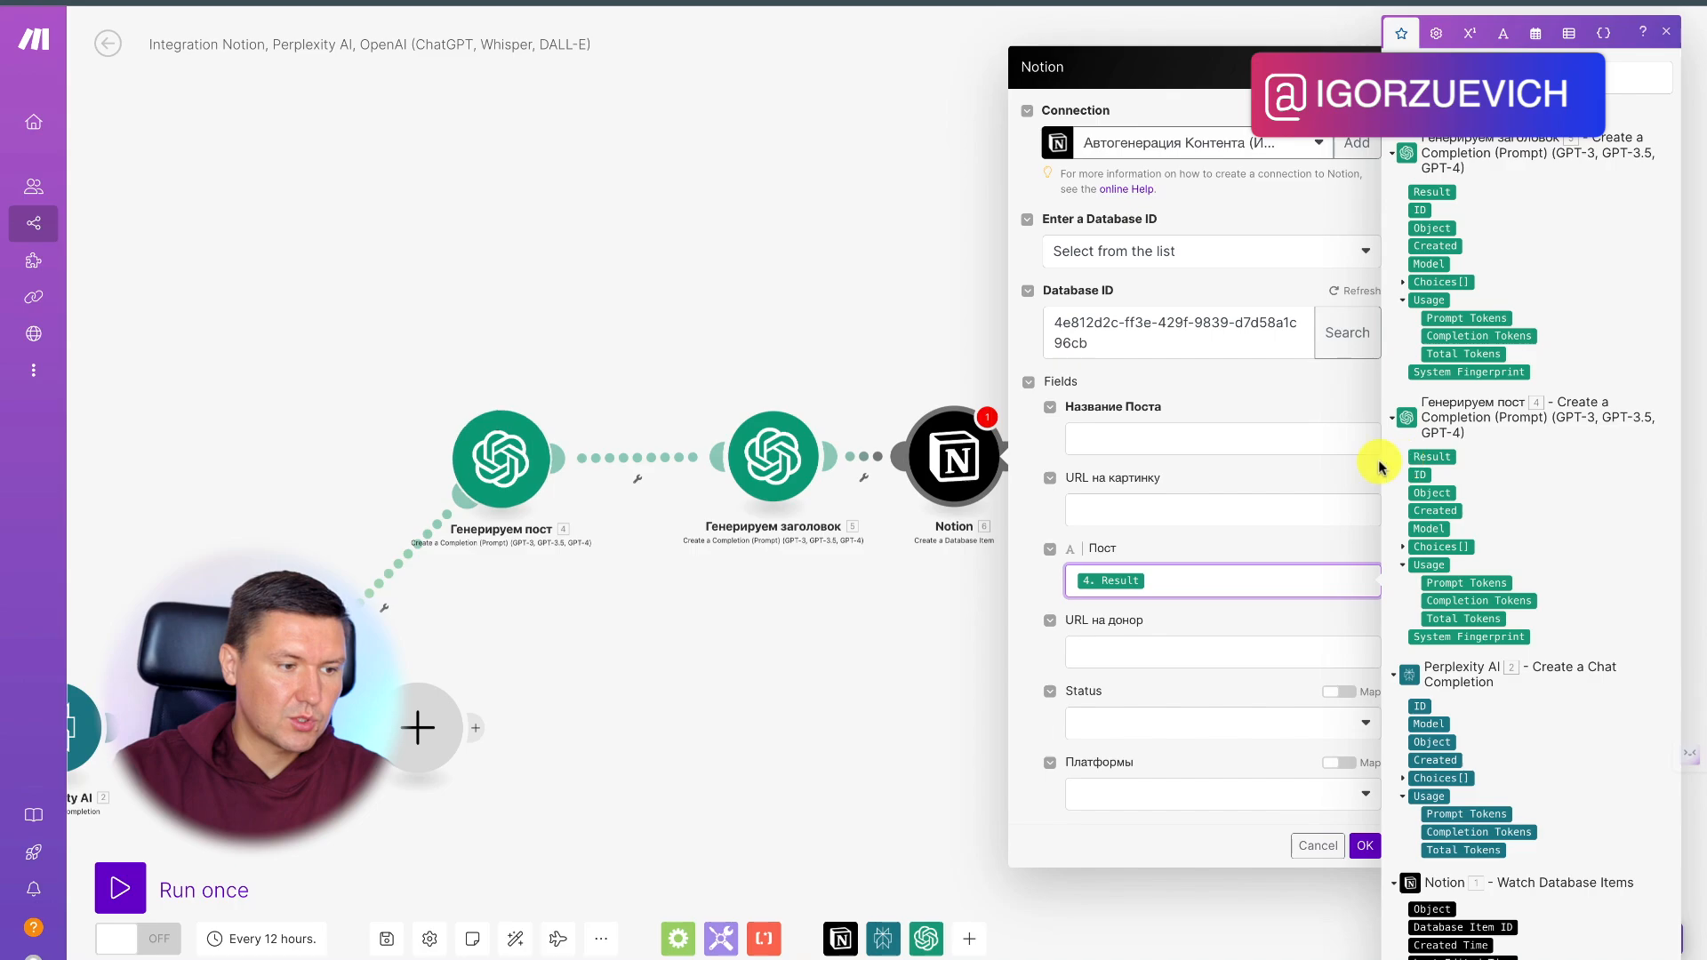
{"action": "left_click", "coordinate": [1171, 439]}
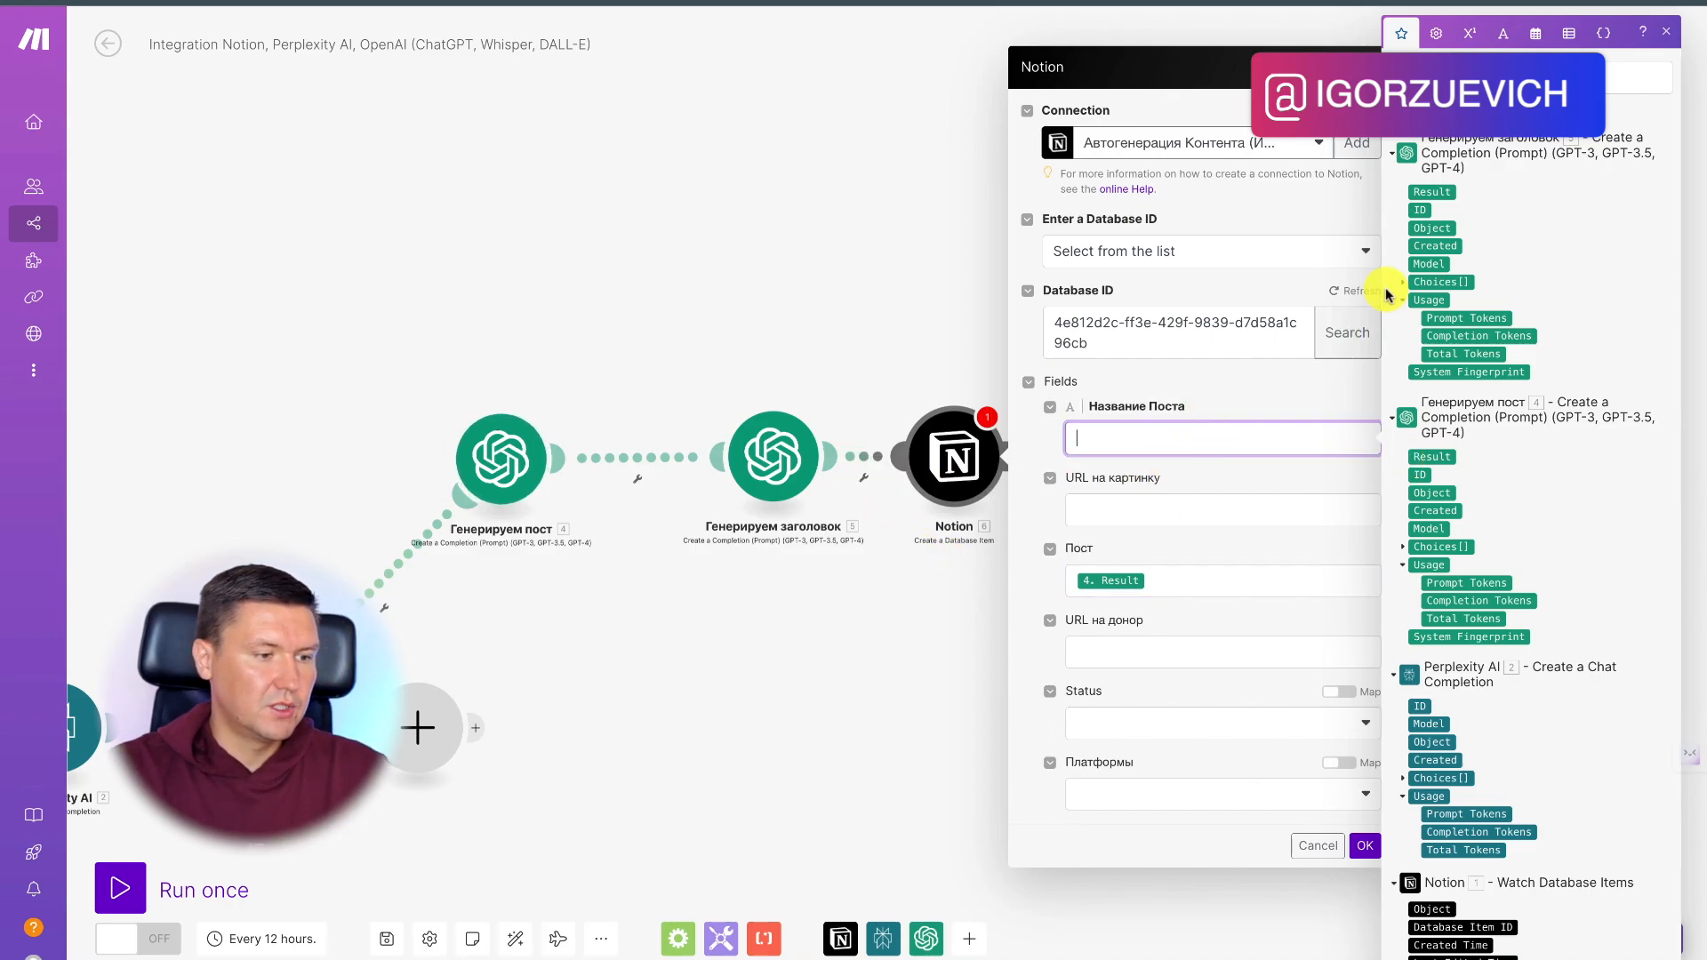
{"action": "left_click", "coordinate": [1433, 193]}
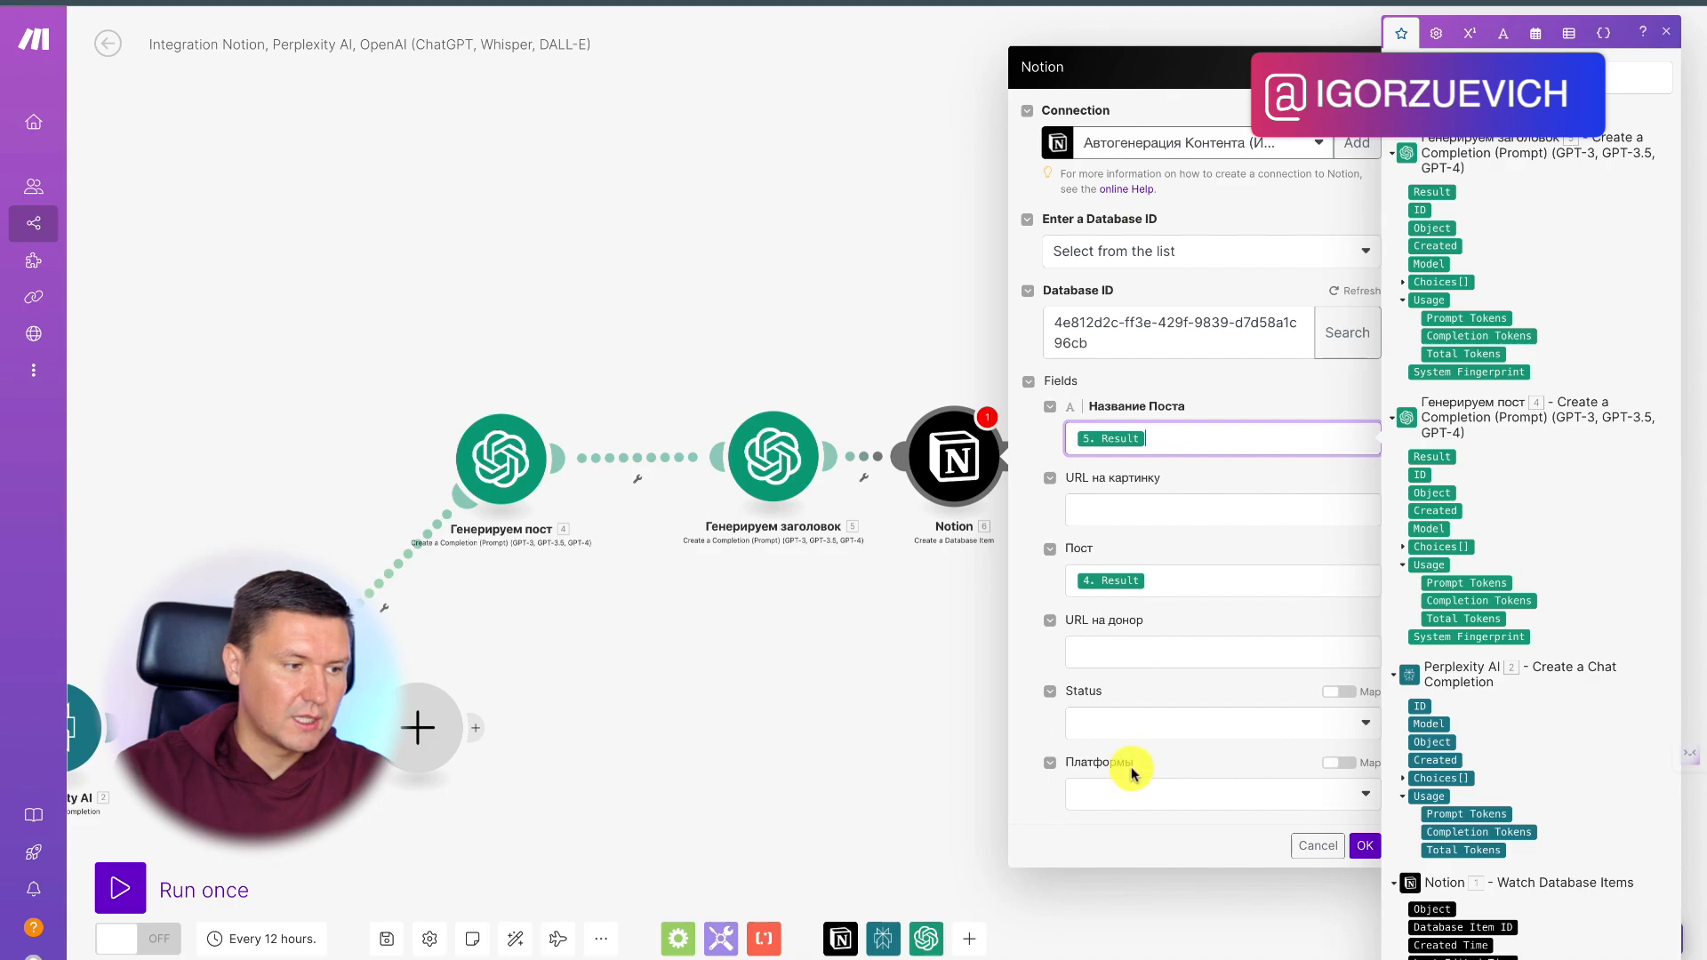
Step: Set "Платформы" to "Theards/X" and Status to "Готов к публикации", and save the Notion module
{"action": "left_click", "coordinate": [1154, 793]}
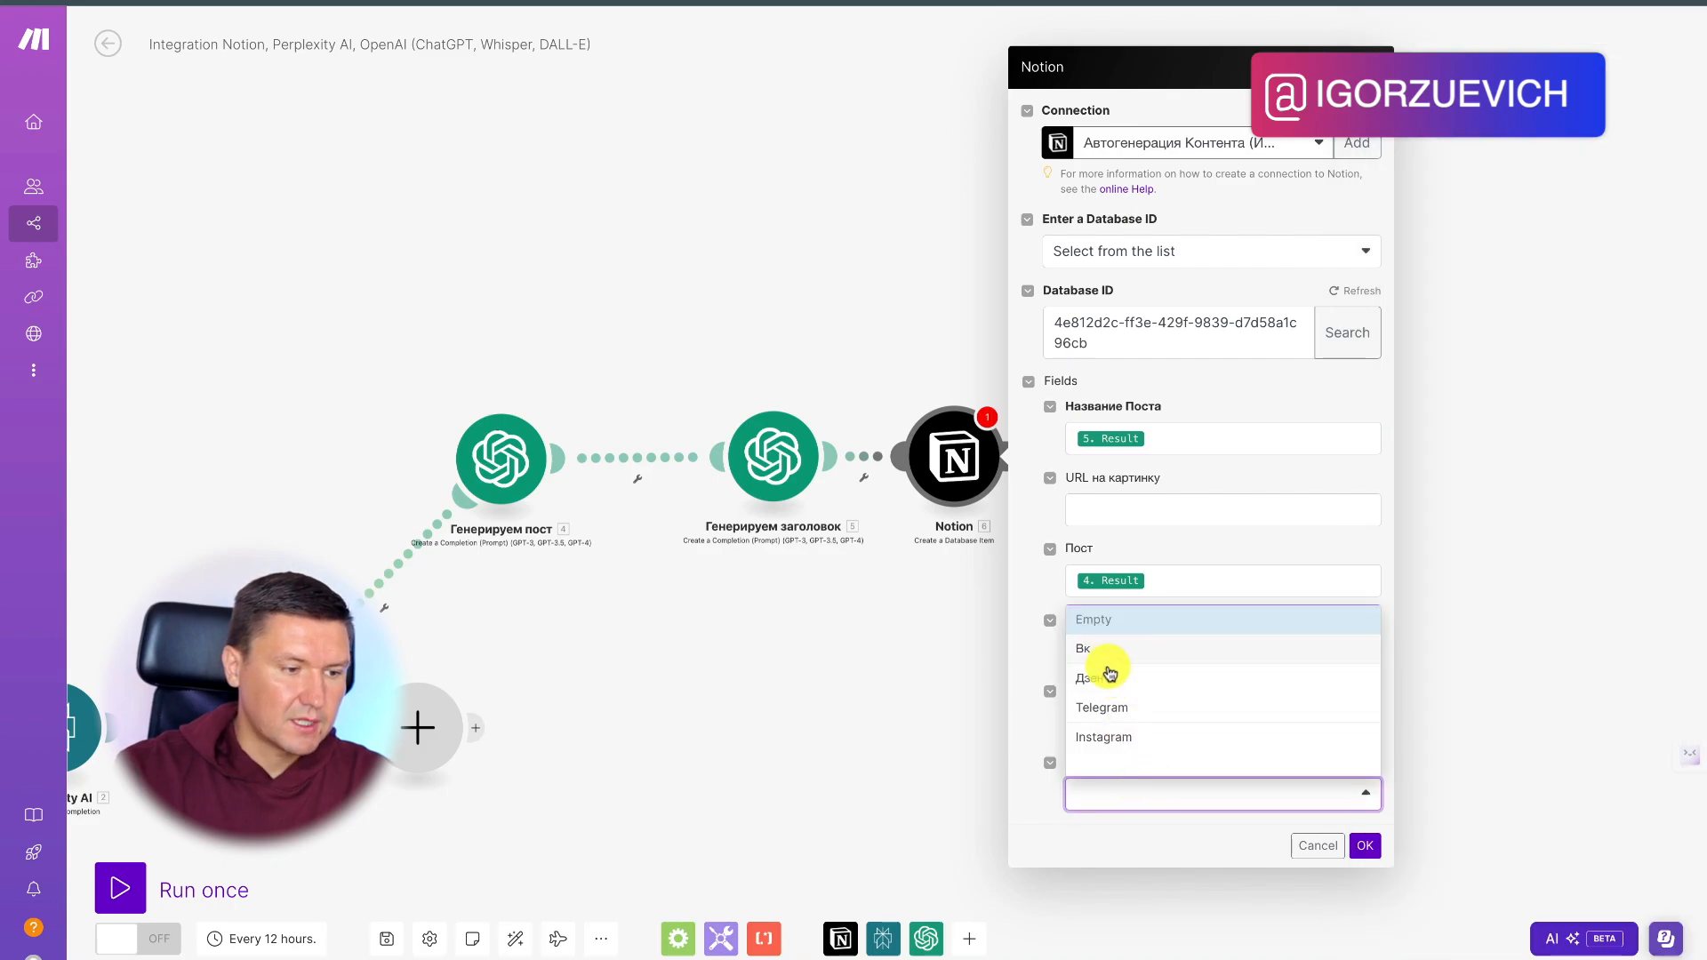
{"action": "scroll", "coordinate": [1112, 676], "scroll_direction": "down", "scroll_amount": 1}
{"action": "left_click", "coordinate": [1142, 734]}
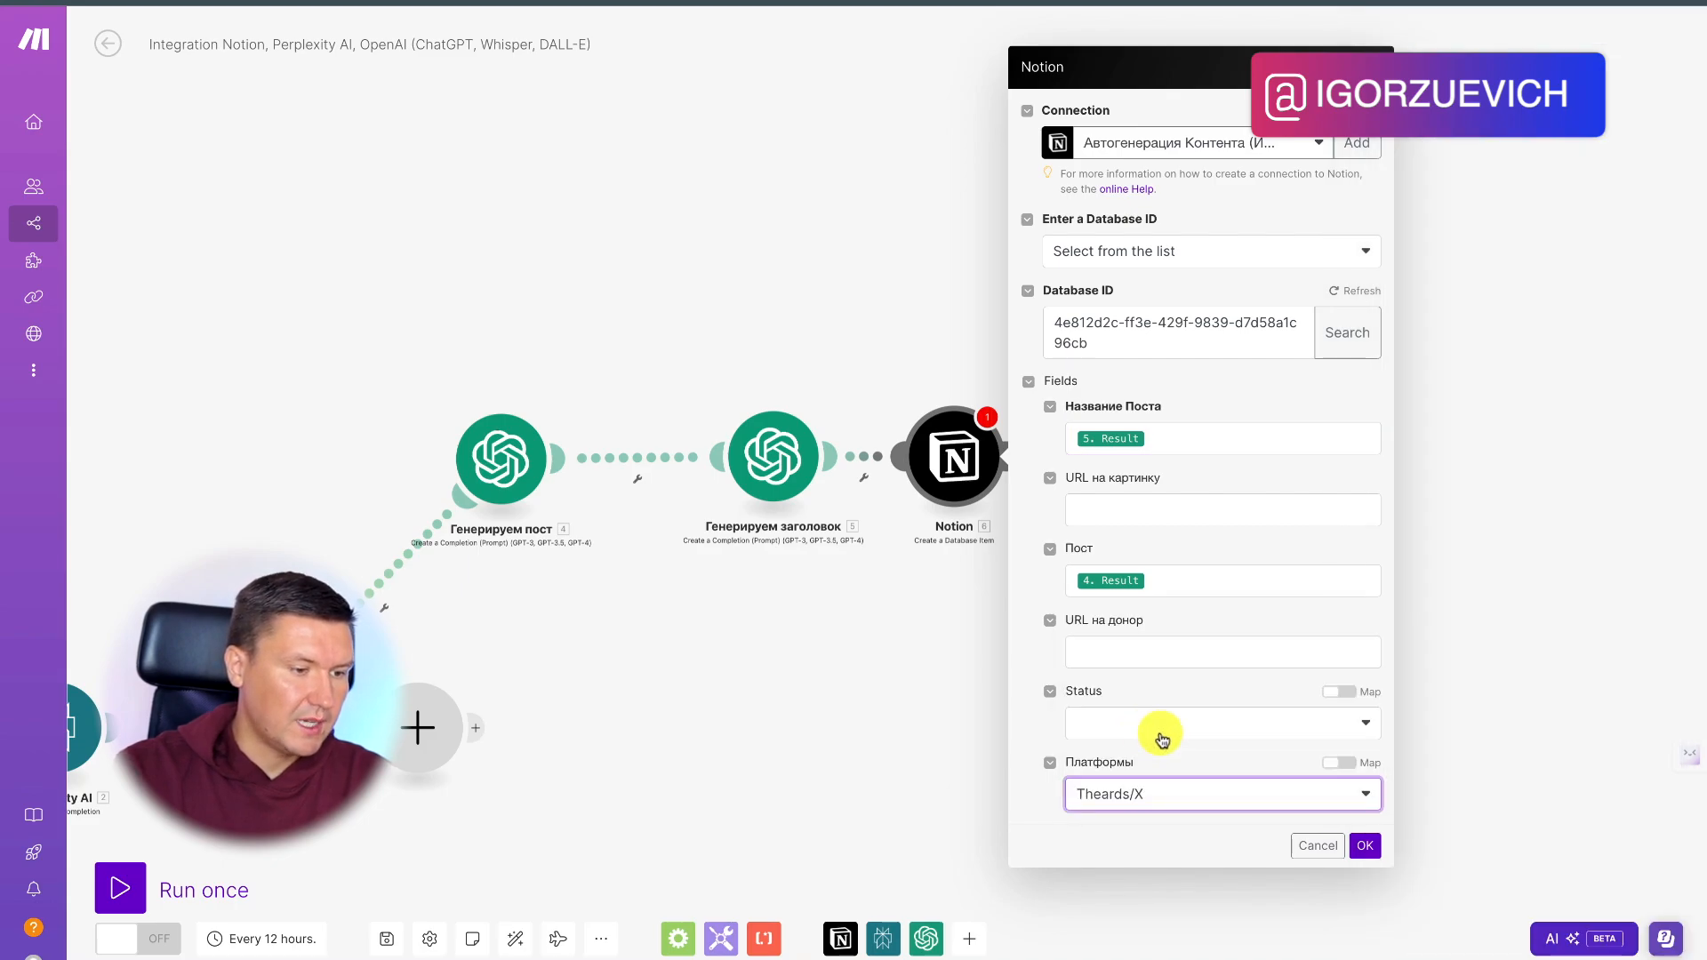
{"action": "left_click", "coordinate": [1106, 728]}
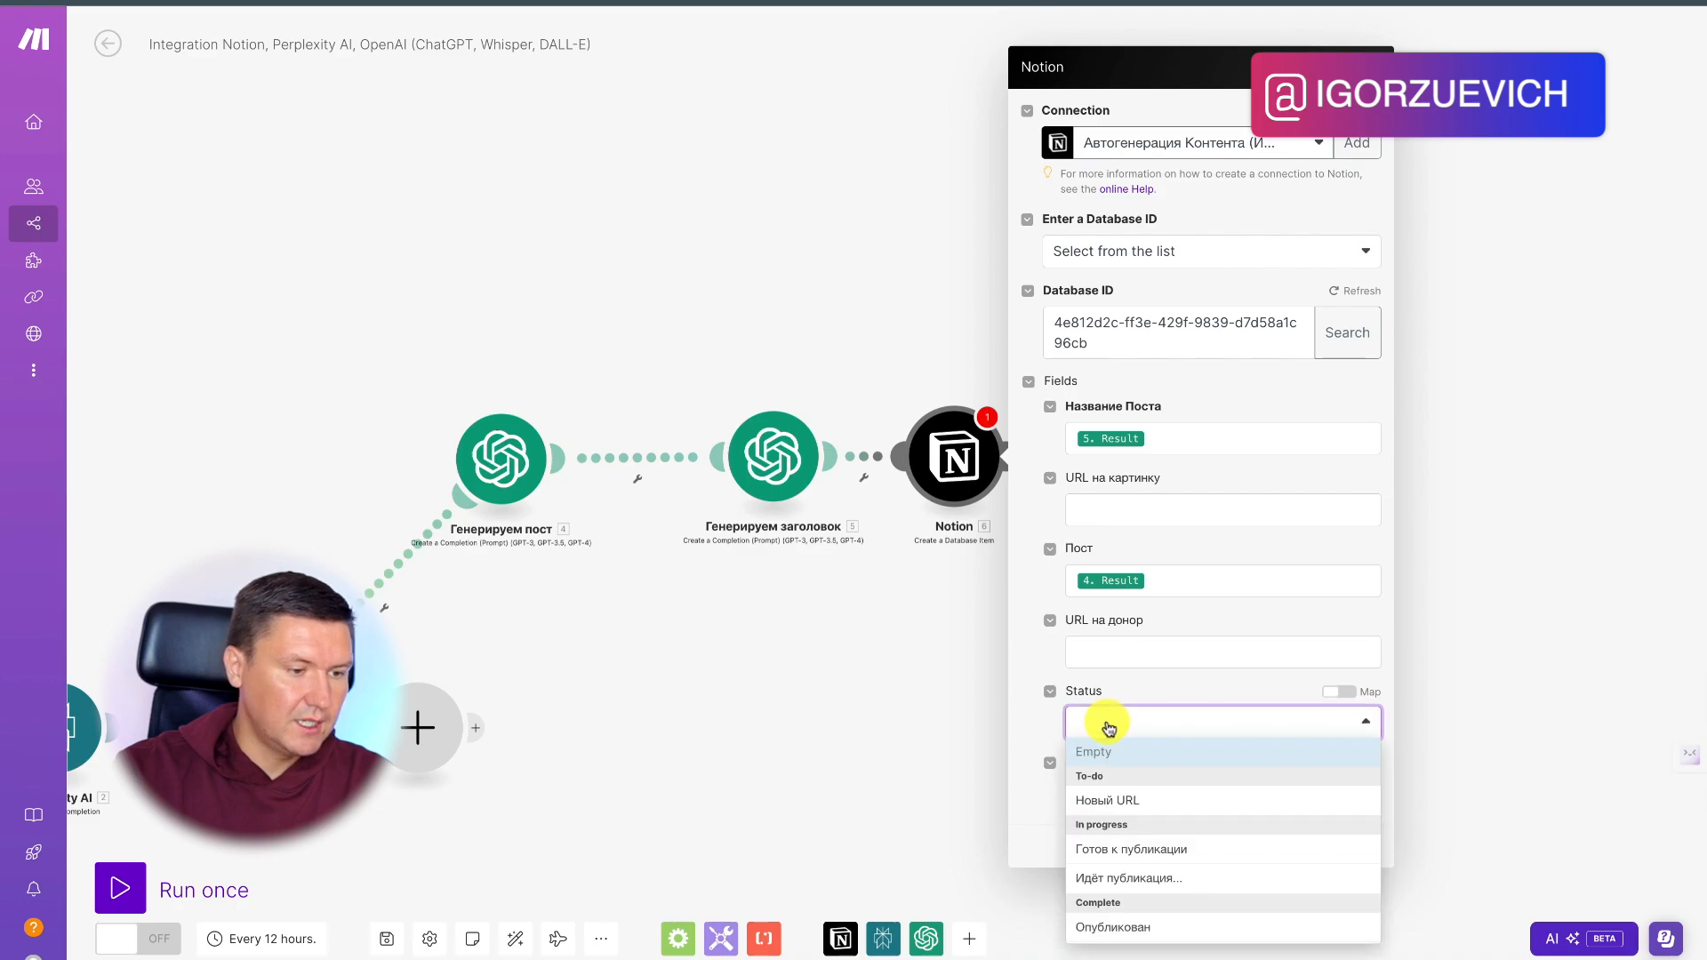
{"action": "scroll", "coordinate": [1154, 854], "scroll_direction": "down", "scroll_amount": 1}
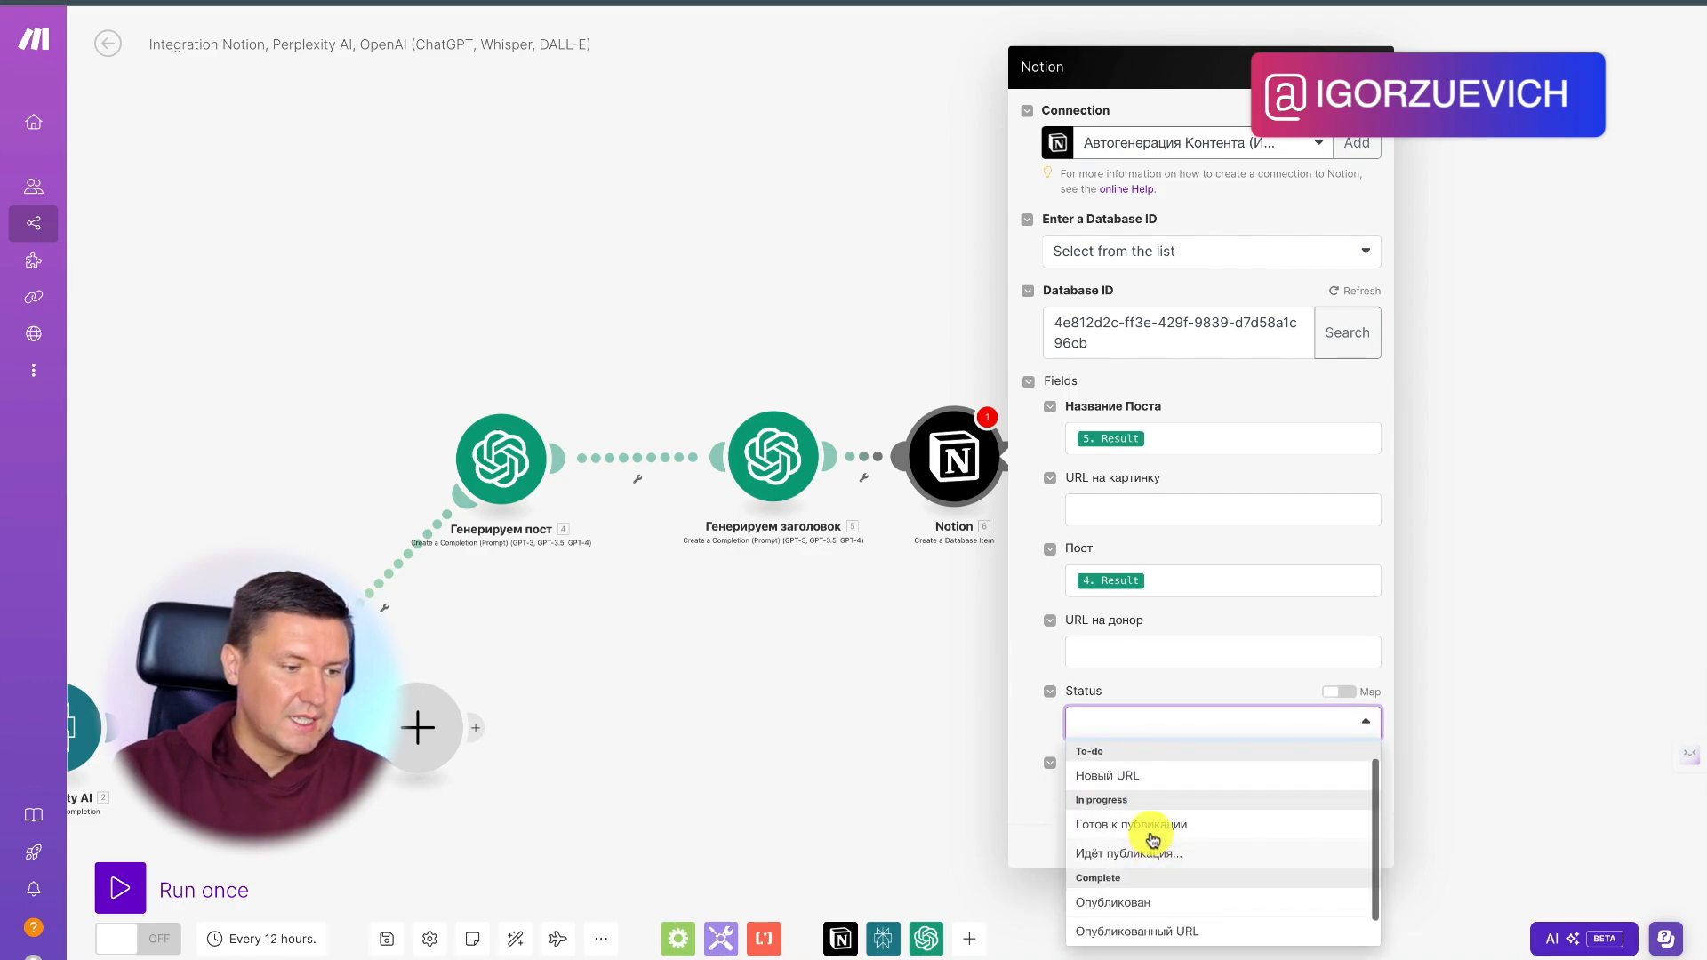
{"action": "left_click", "coordinate": [1147, 825]}
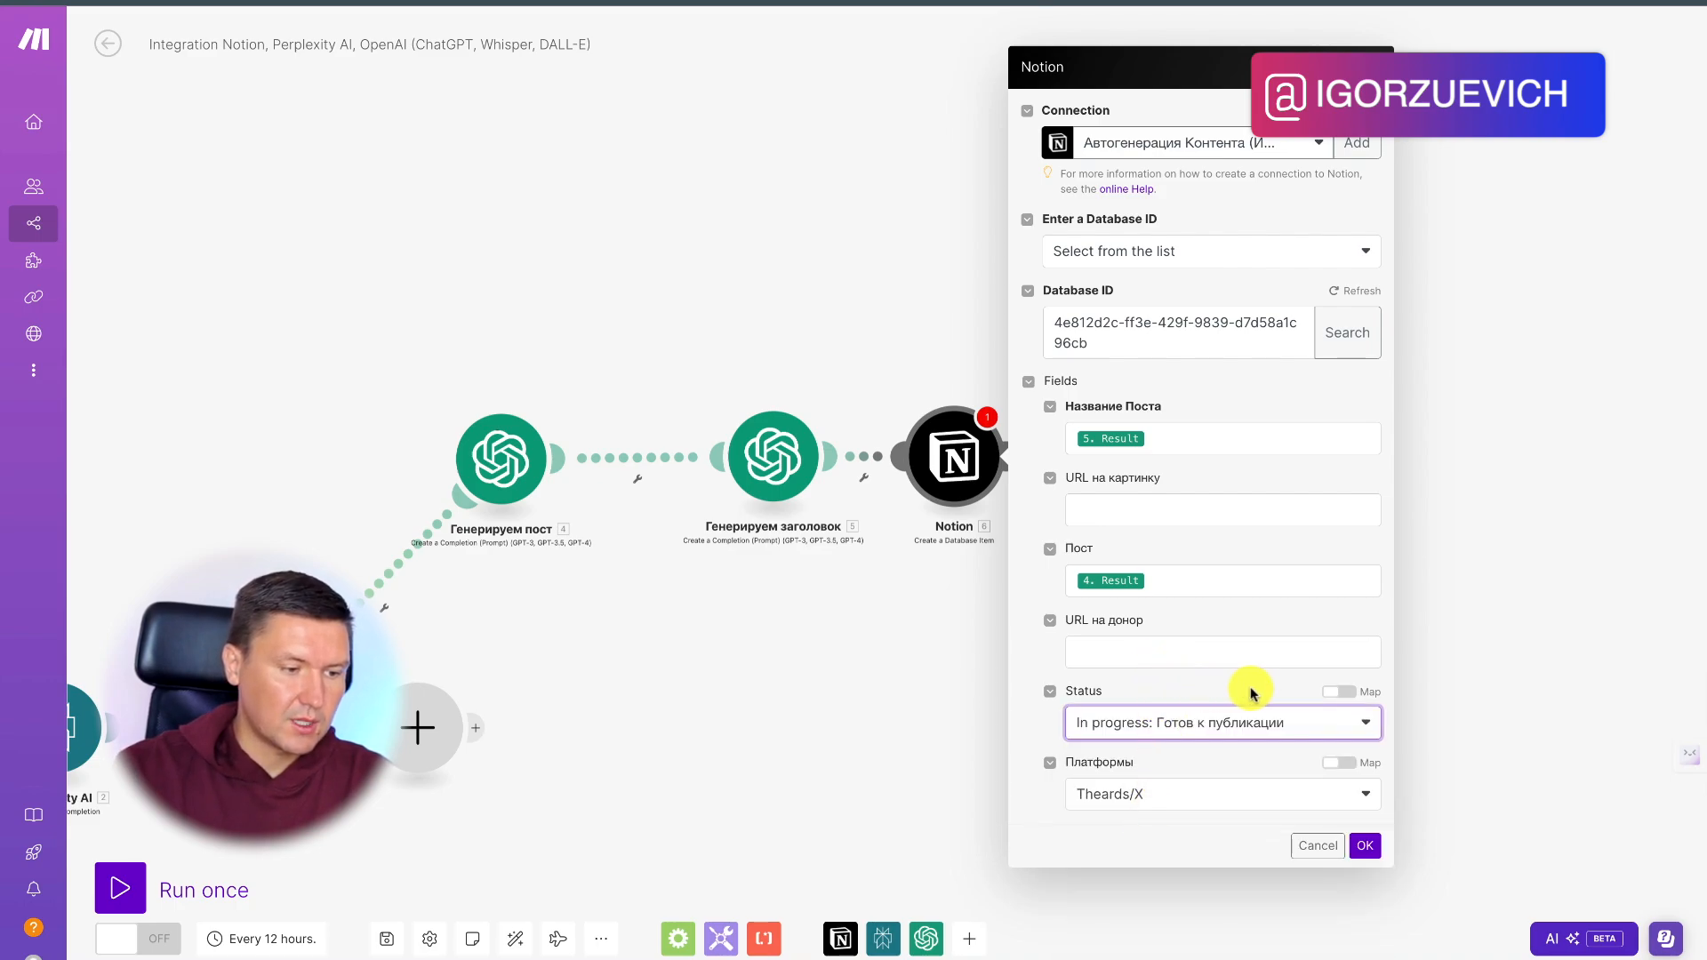
{"action": "left_click", "coordinate": [1365, 846]}
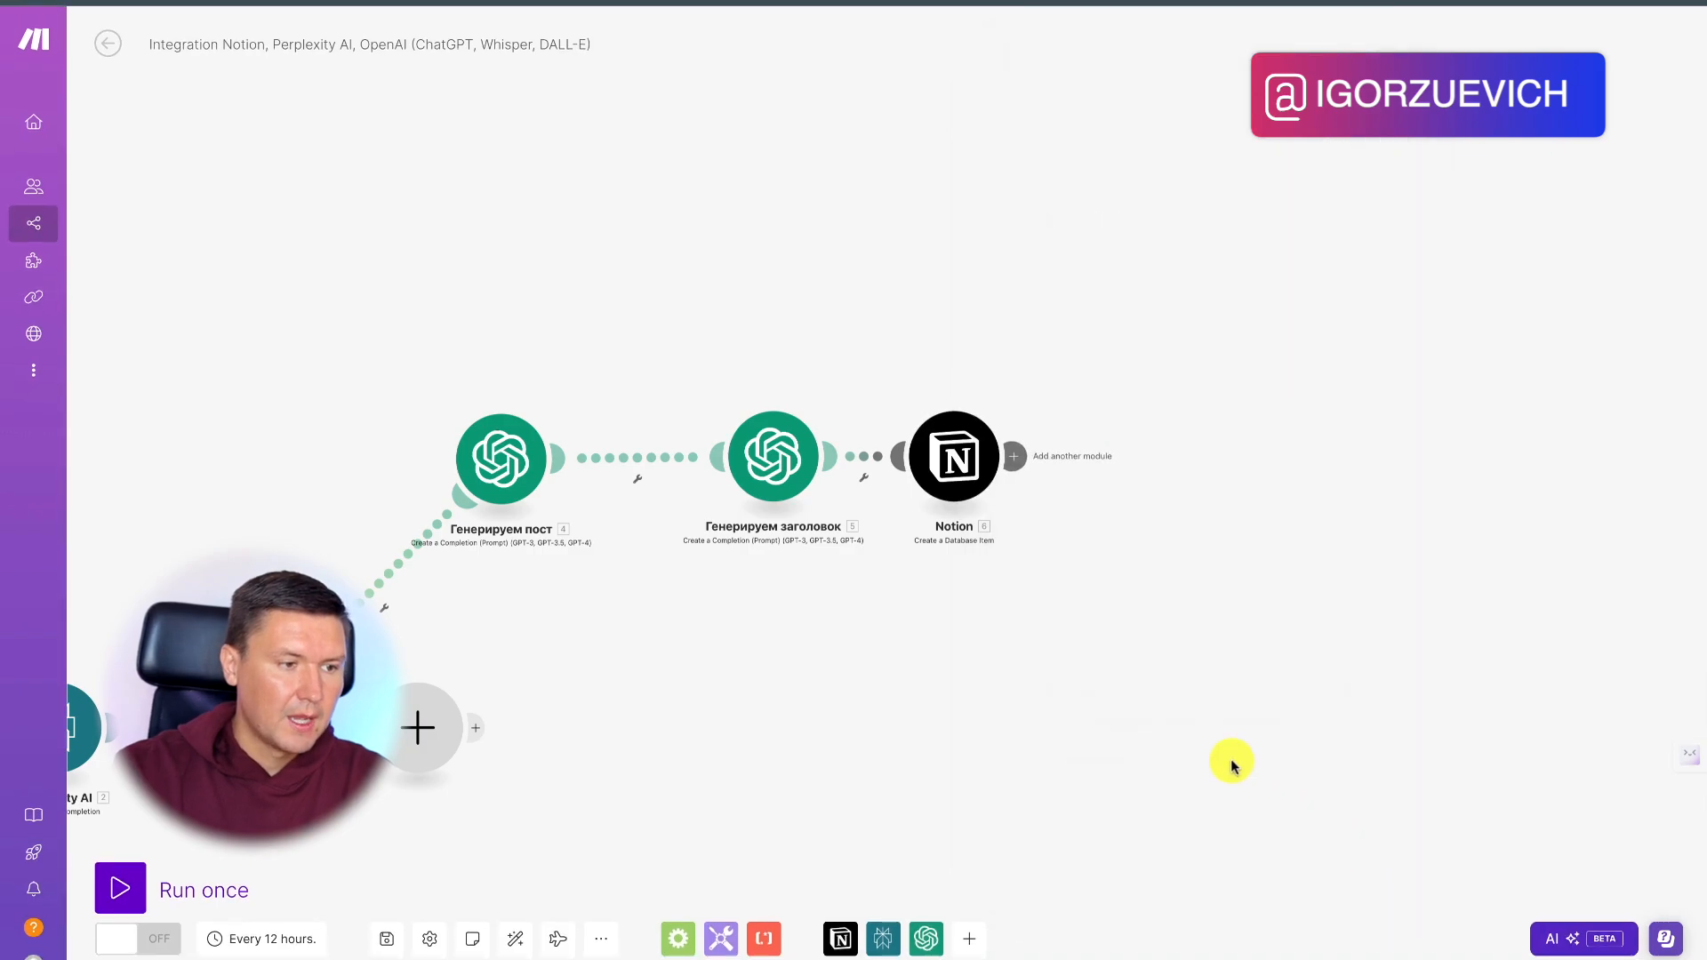
Step: Review the new branch, the Notion content page, and the router branches and closing Notion modules of the "Постинг по статьям и темам" scenario
{"action": "left_click_drag", "start_coordinate": [1128, 697], "coordinate": [1597, 595]}
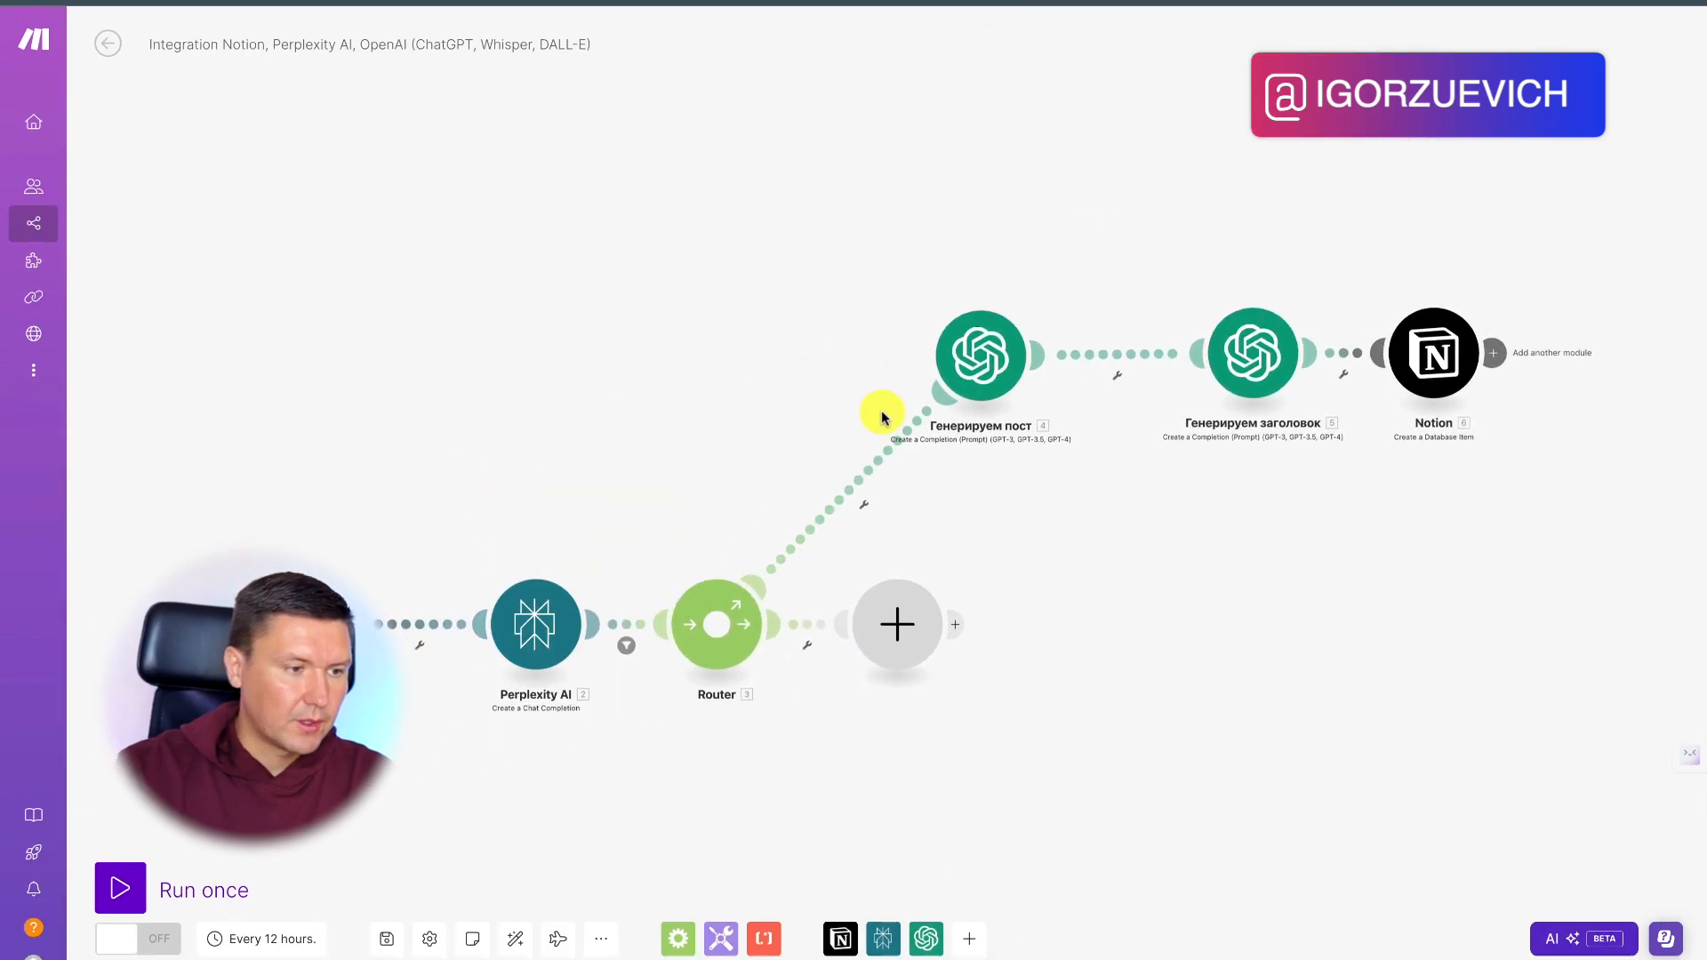
{"action": "left_click_drag", "start_coordinate": [1550, 442], "coordinate": [1232, 643]}
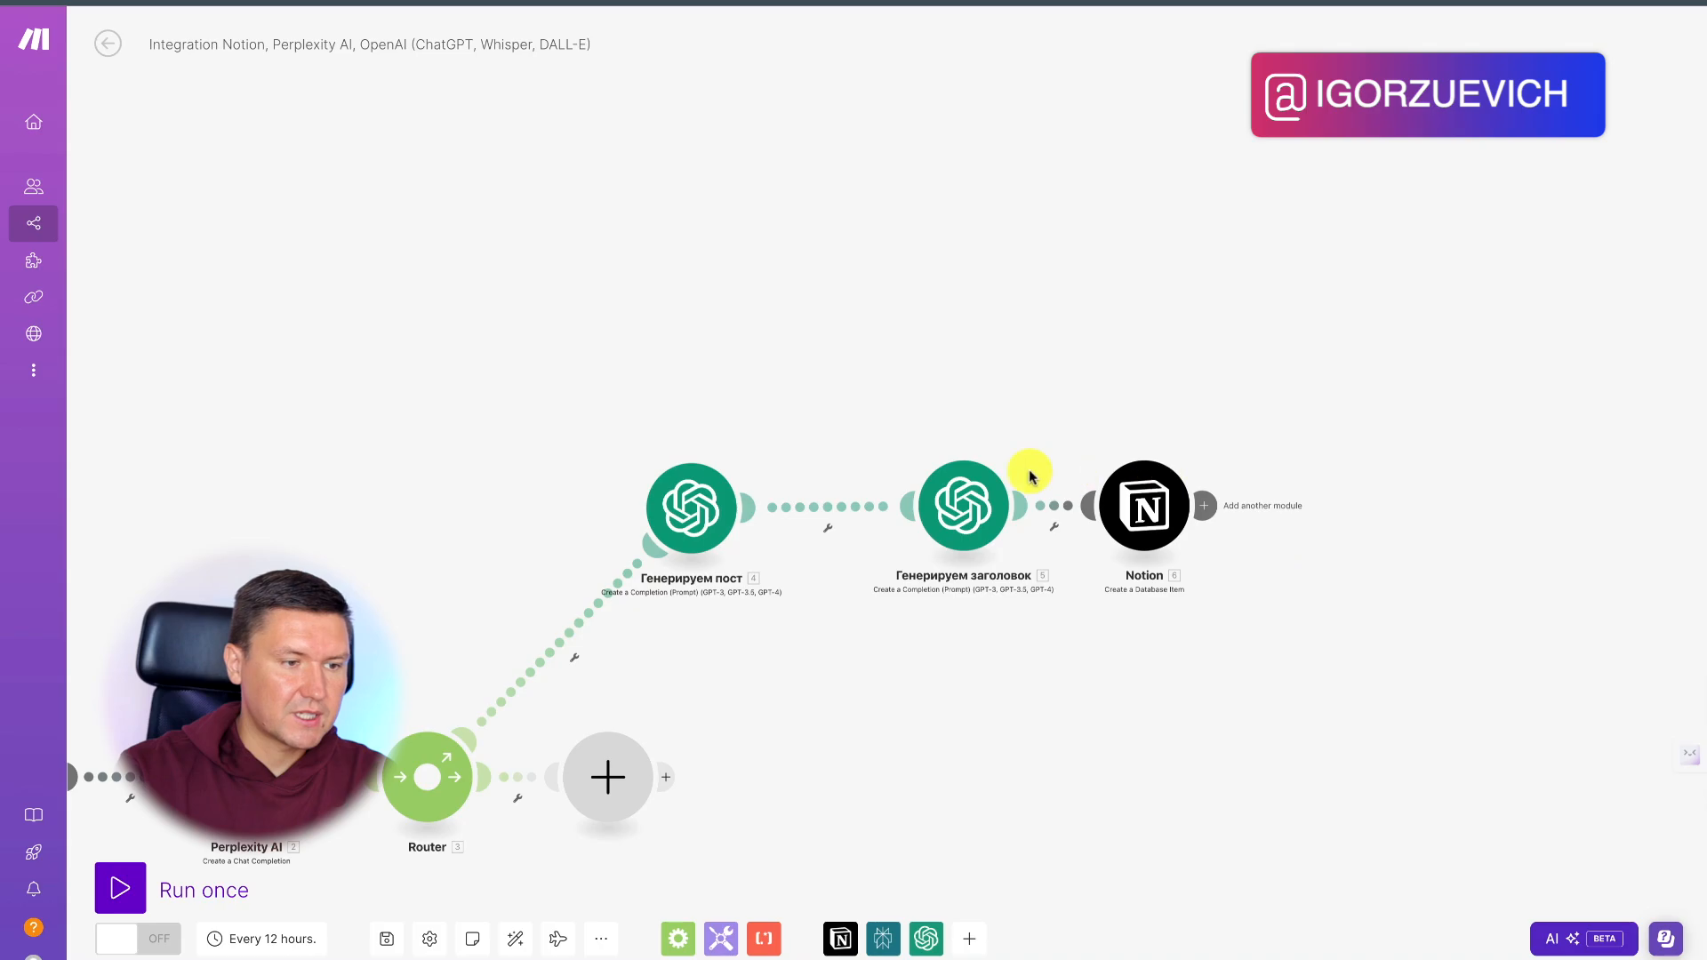
{"action": "scroll", "coordinate": [1147, 502], "scroll_direction": "down", "scroll_amount": 1}
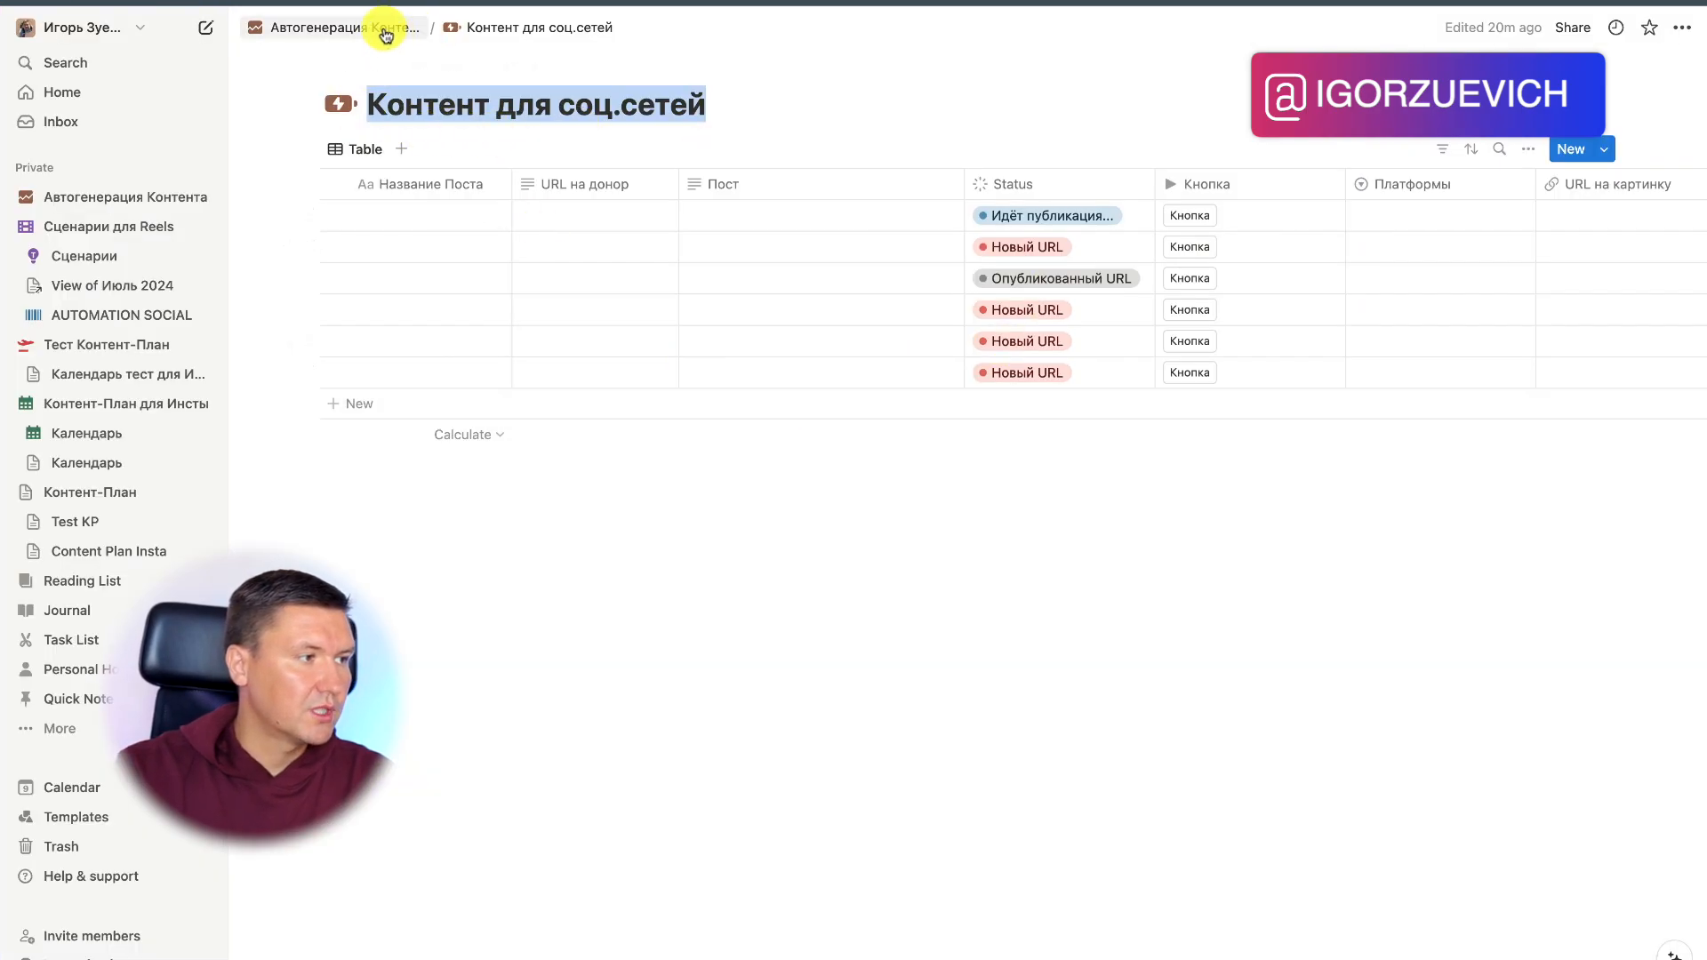
{"action": "left_click", "coordinate": [385, 34]}
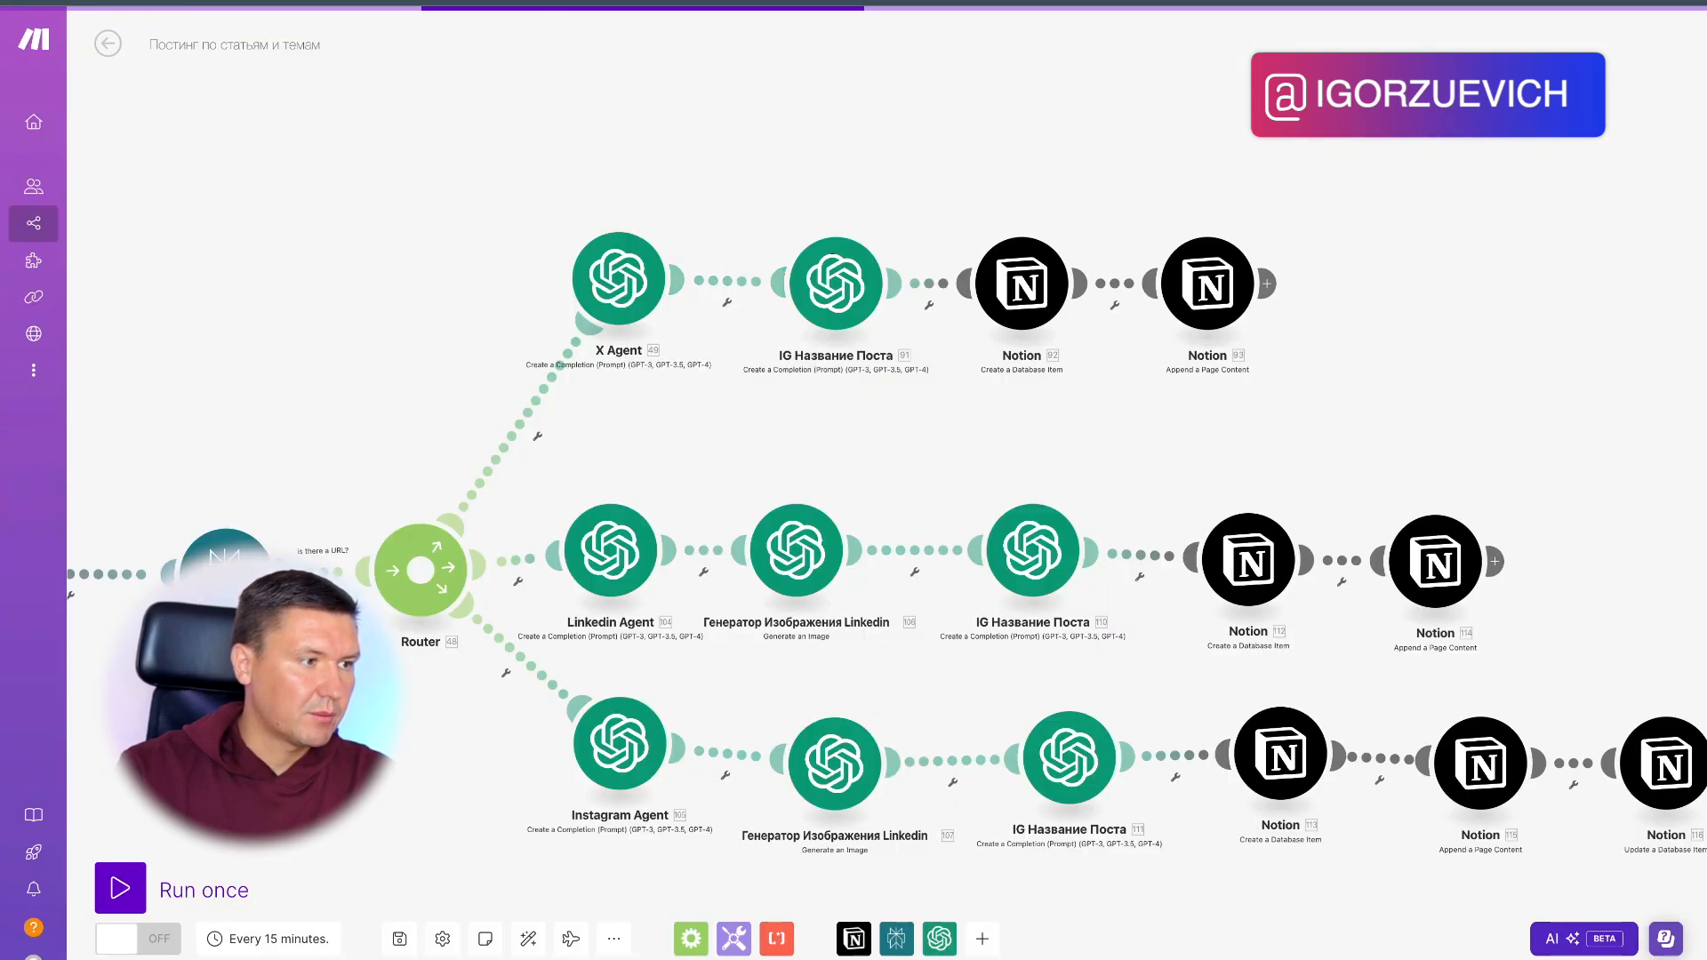
{"action": "left_click_drag", "start_coordinate": [711, 87], "coordinate": [798, 47]}
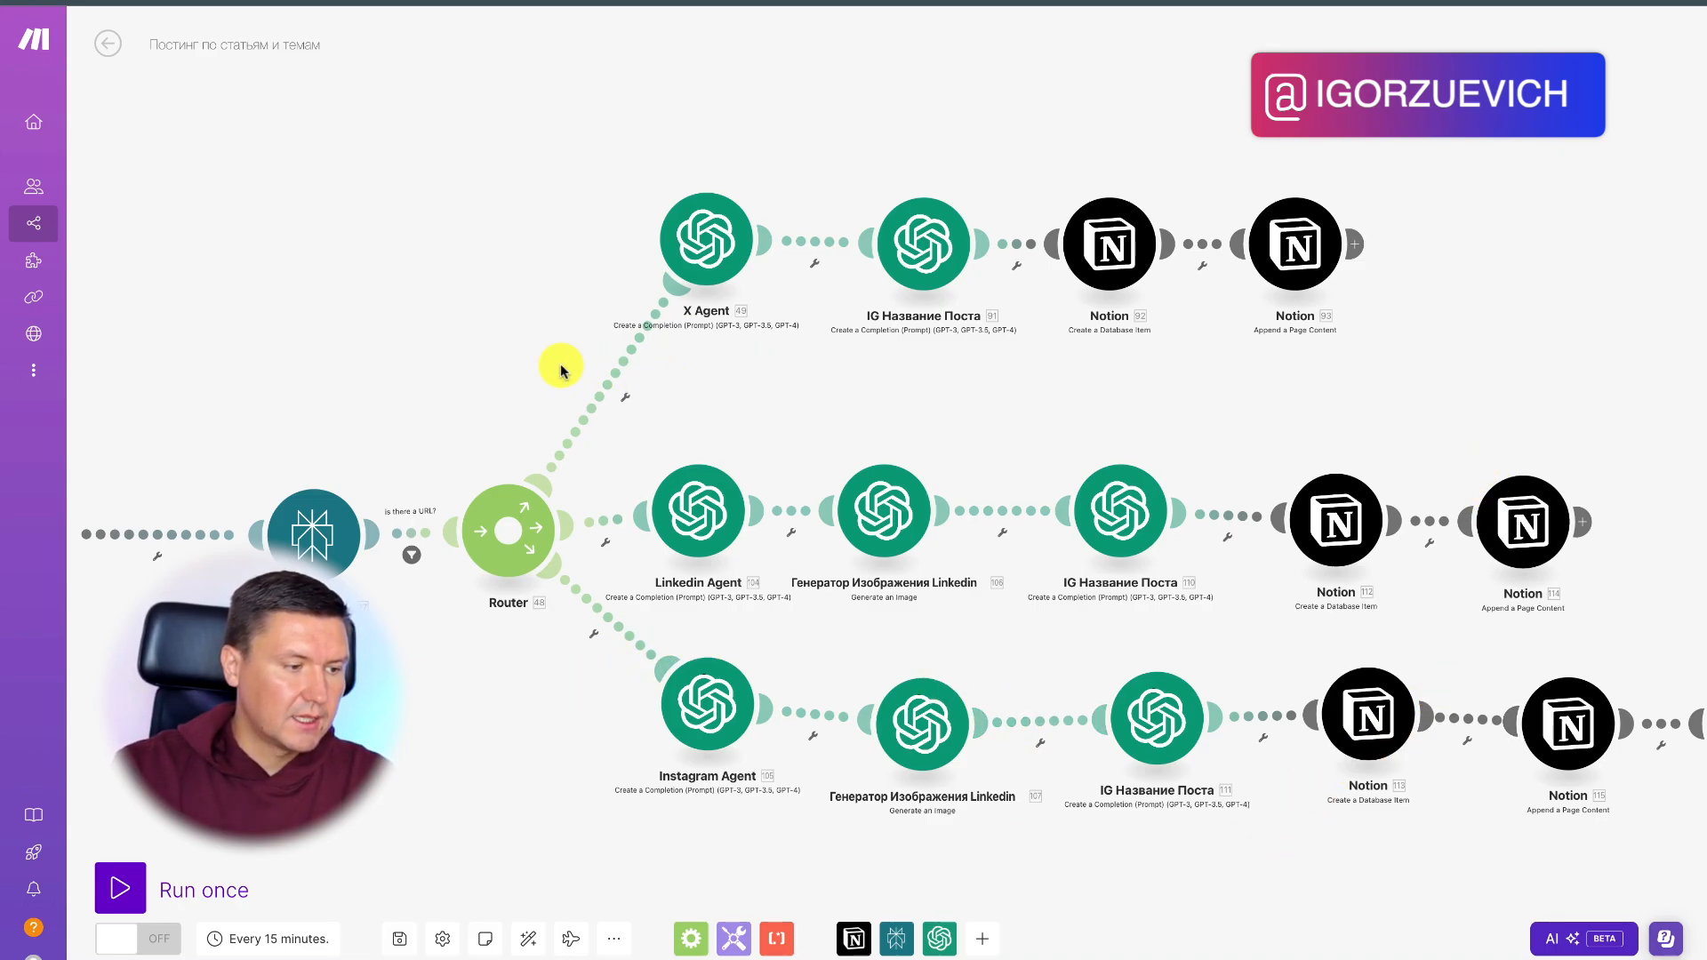
{"action": "left_click_drag", "start_coordinate": [387, 392], "coordinate": [435, 307]}
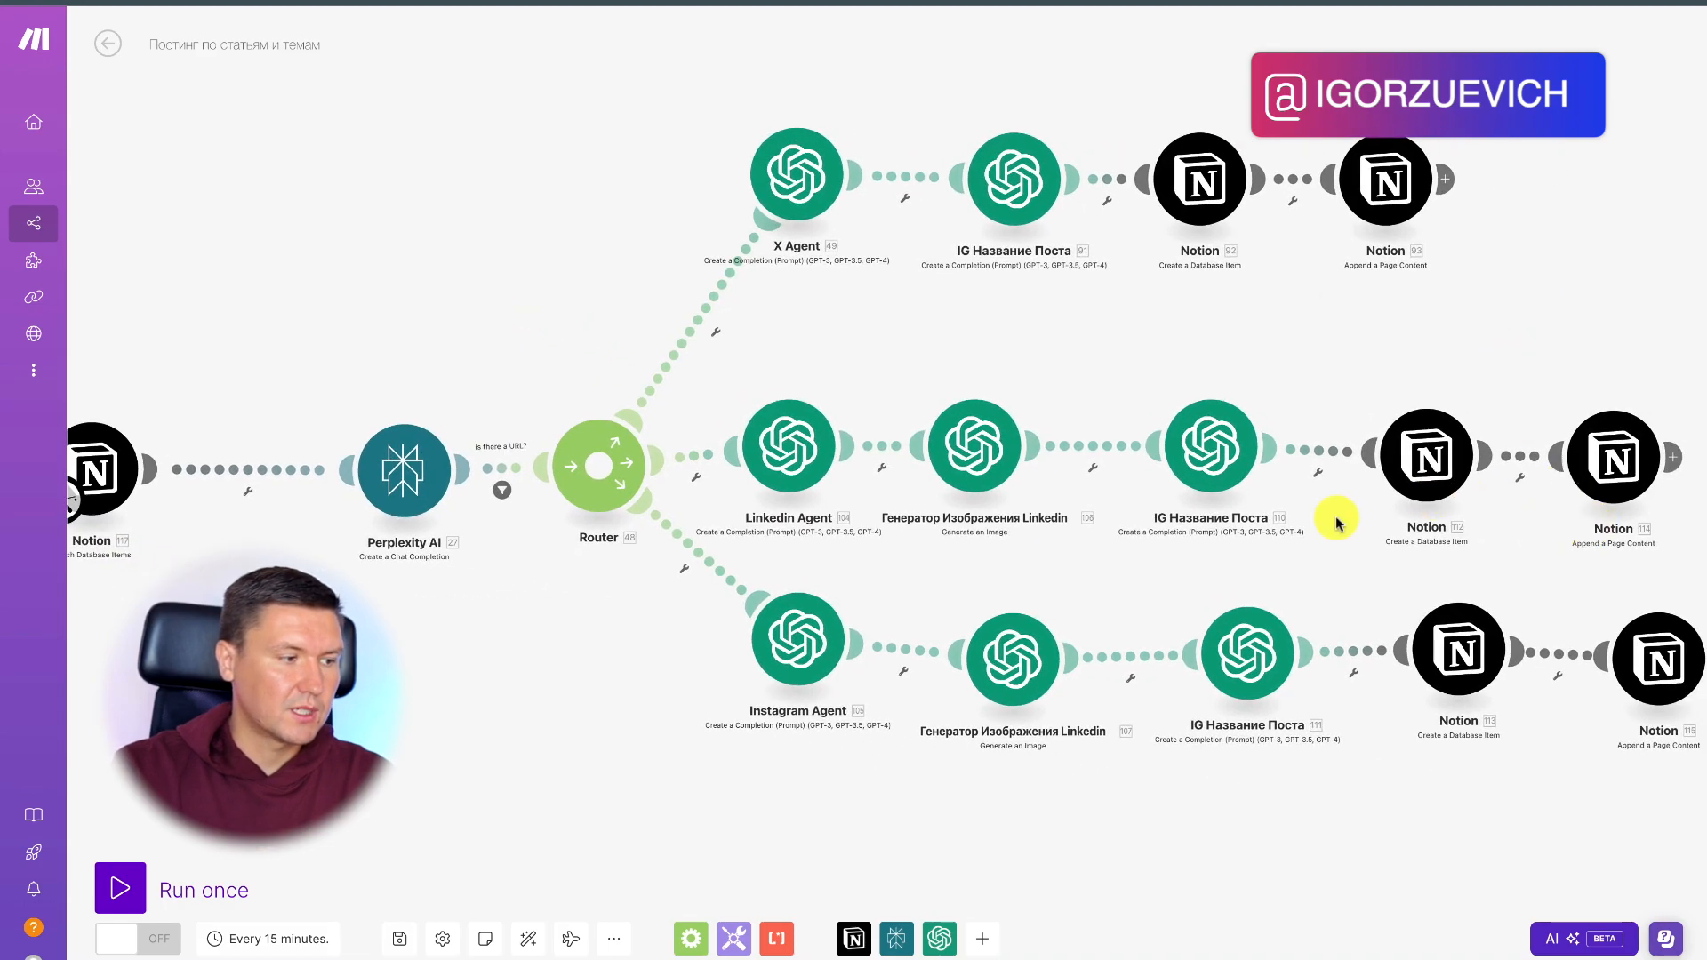
{"action": "scroll", "coordinate": [1452, 278], "scroll_direction": "right", "scroll_amount": 5}
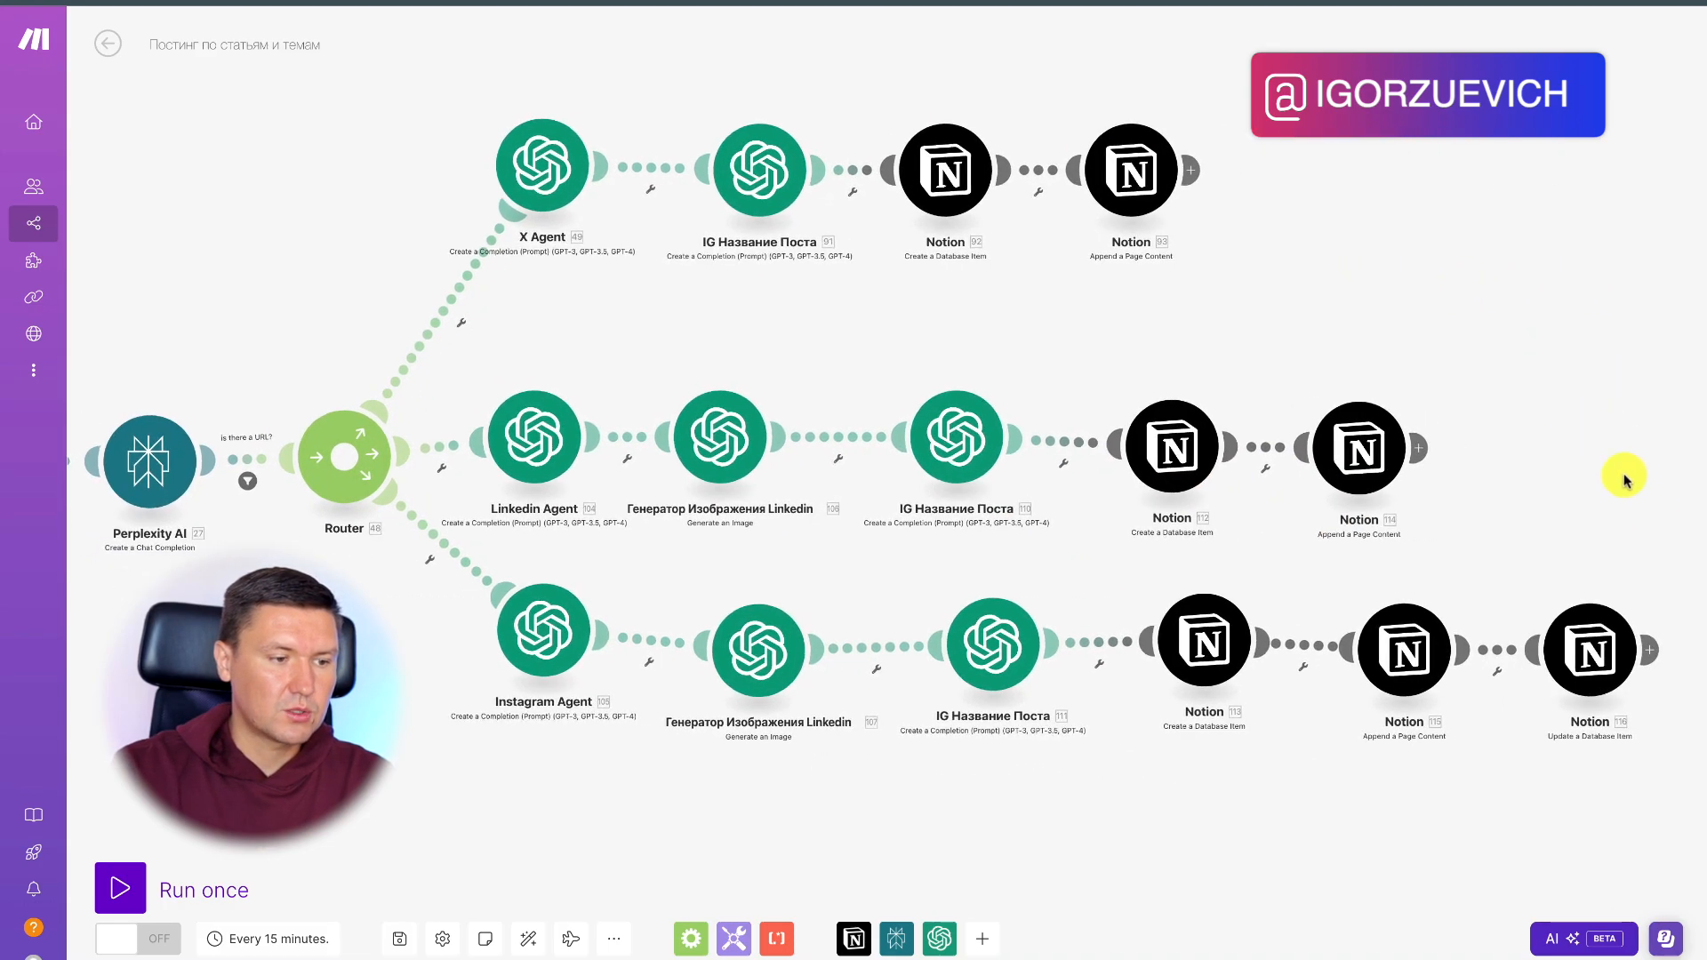
{"action": "scroll", "coordinate": [1534, 480], "scroll_direction": "right", "scroll_amount": 1}
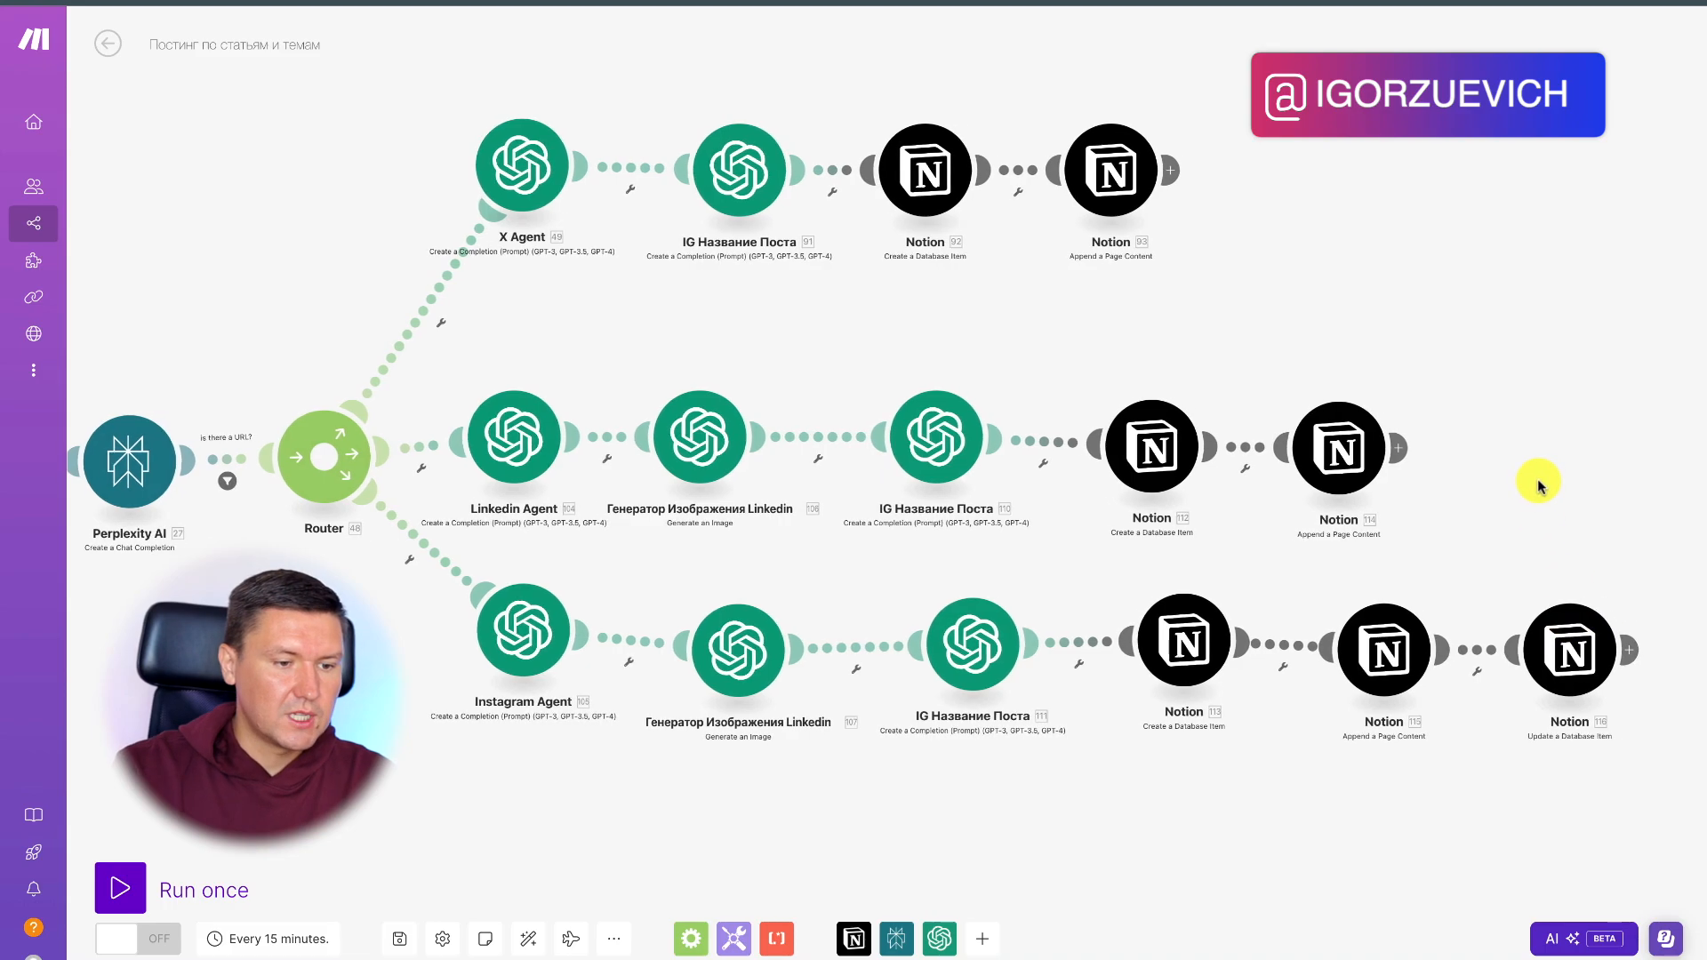
{"action": "left_click", "coordinate": [1110, 170]}
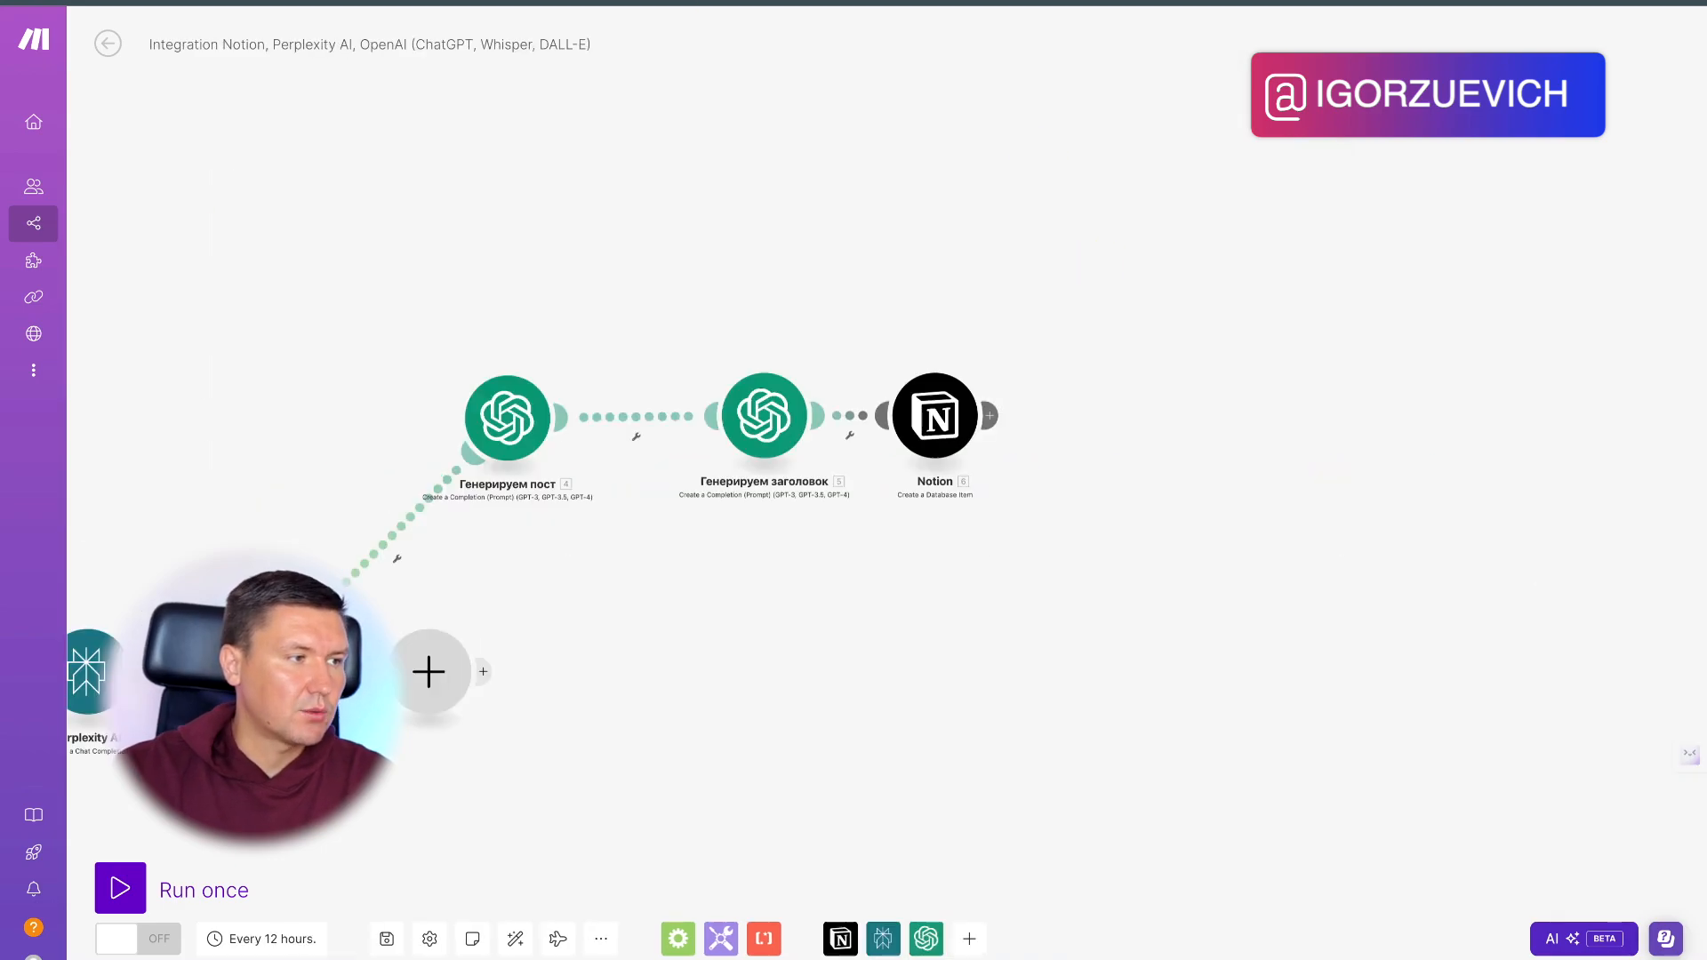
Step: Add a Notion "Update a Database Item" module after the "Create a Database Item" module
{"action": "left_click", "coordinate": [994, 423]}
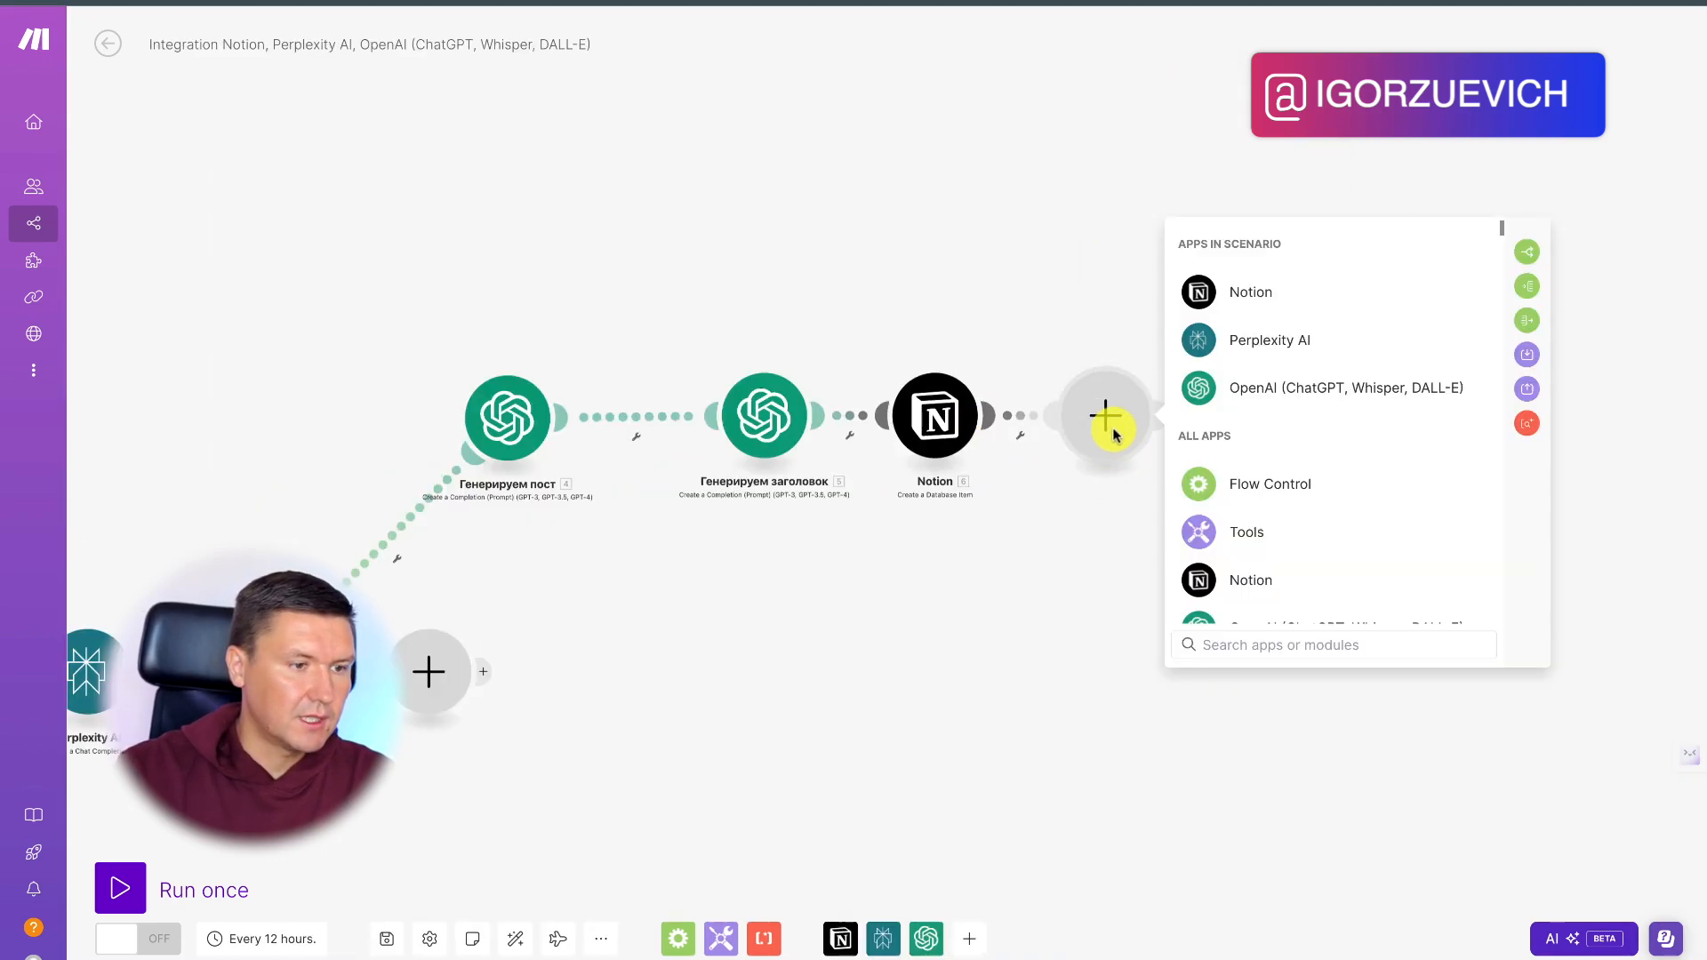
{"action": "left_click", "coordinate": [1258, 301]}
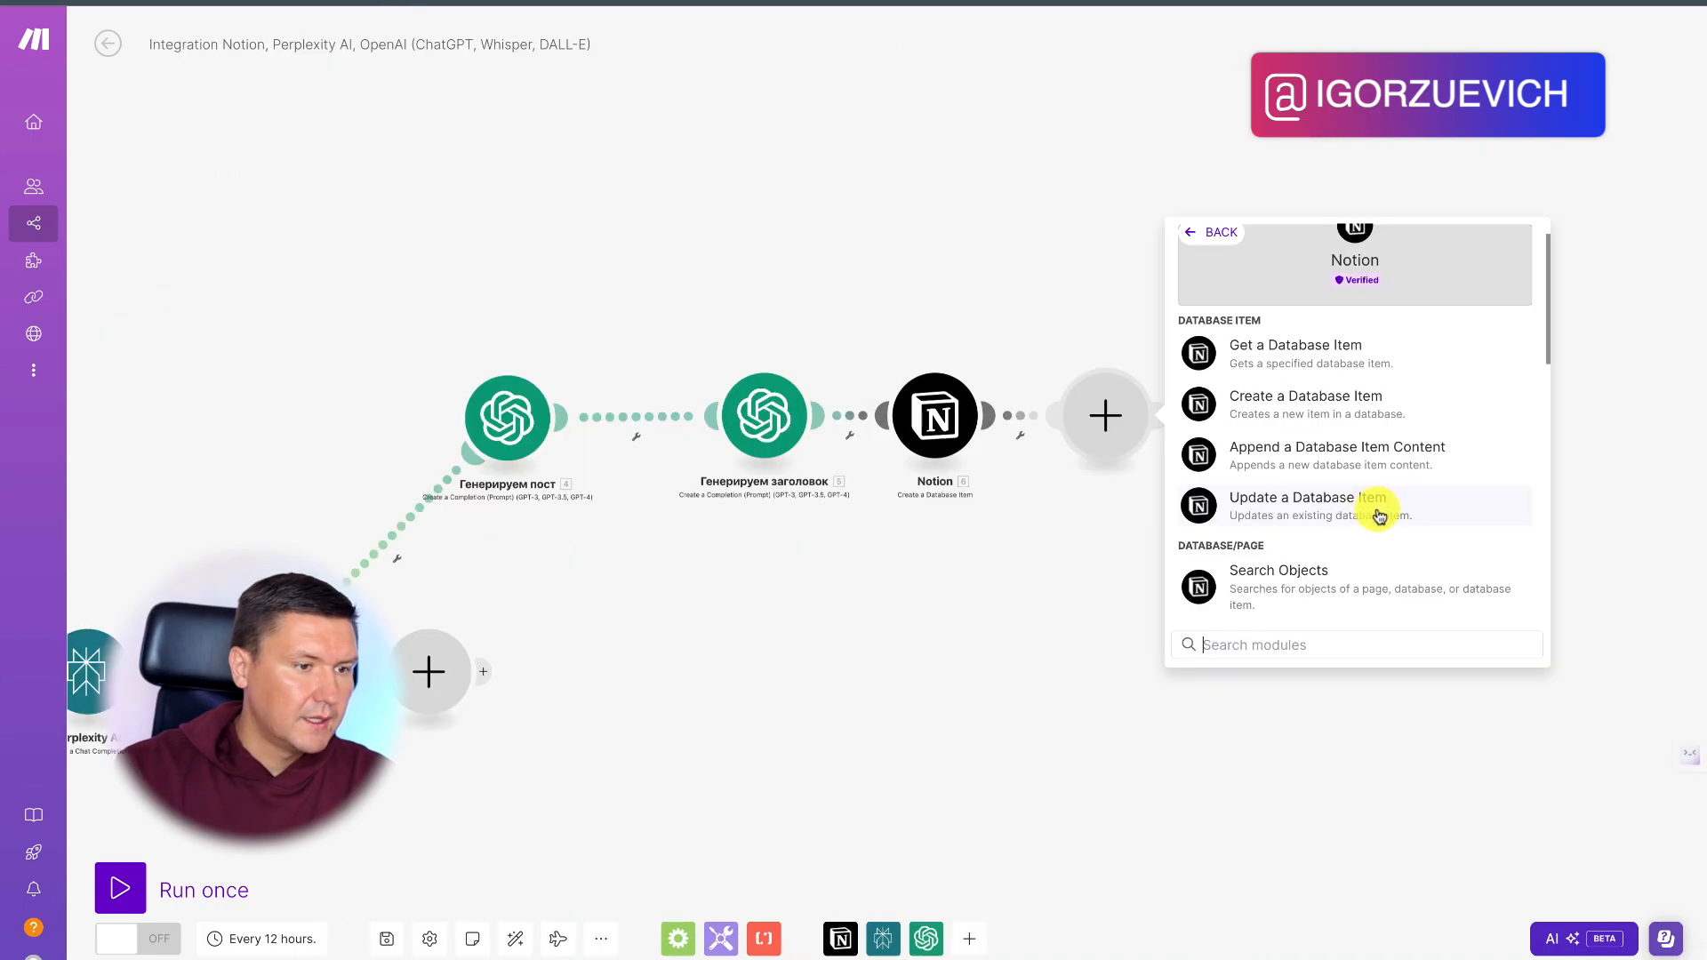
{"action": "left_click", "coordinate": [1384, 507]}
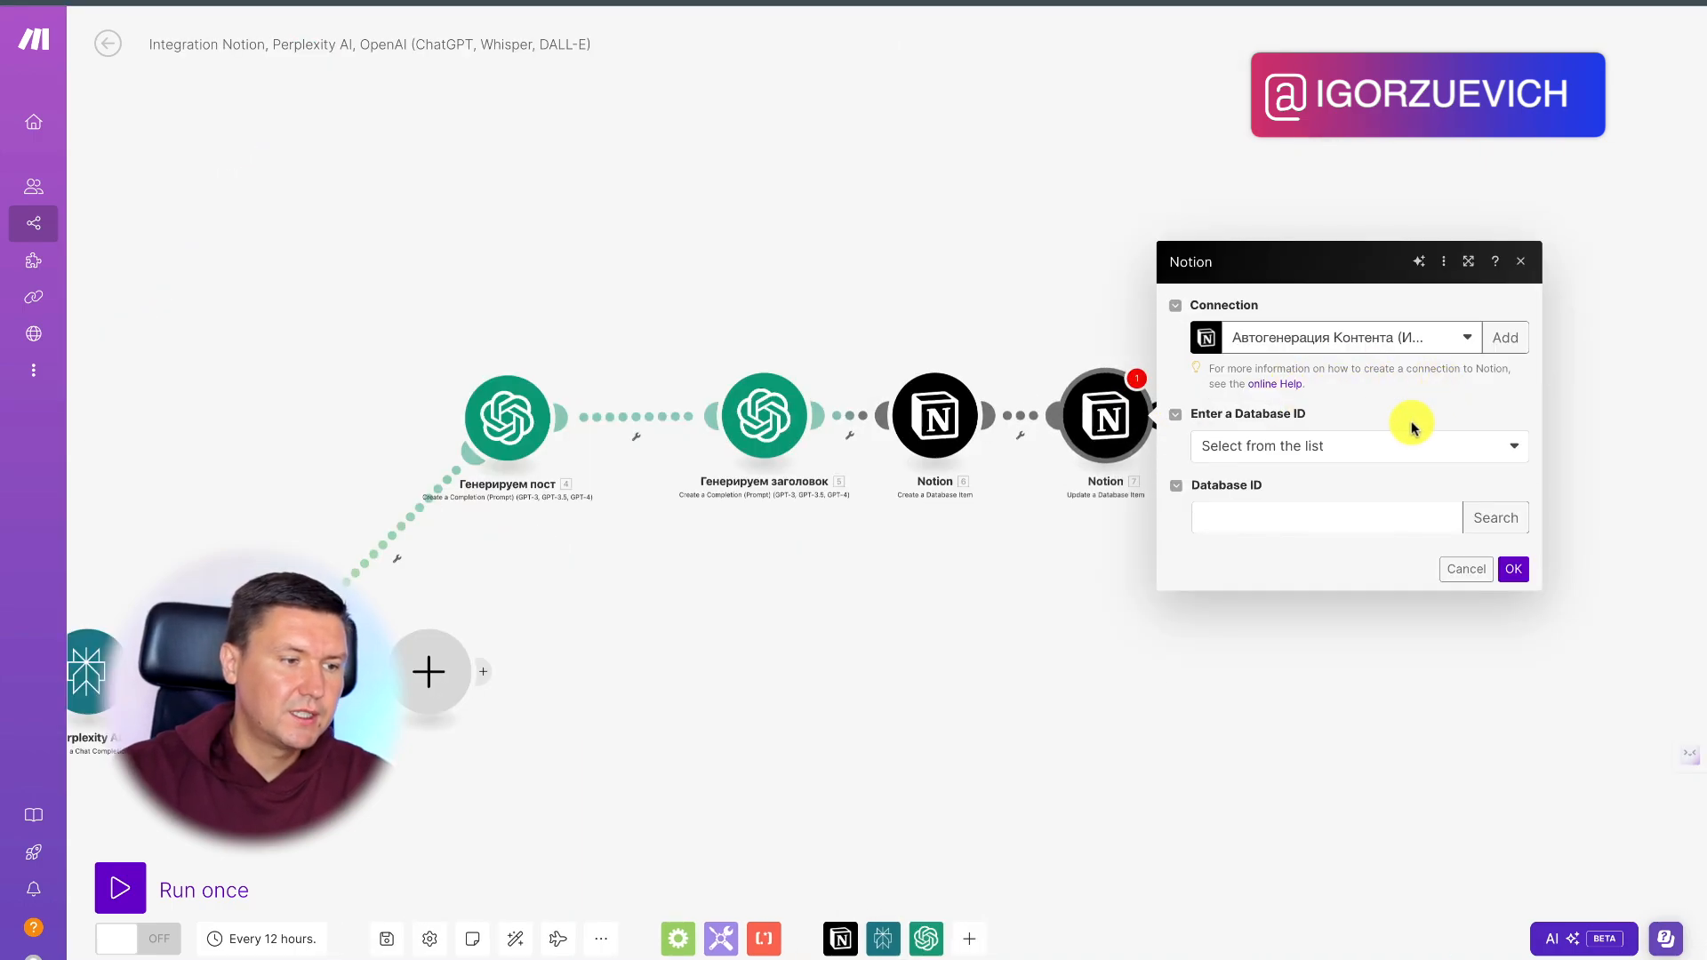
Step: Choose the "Контент для соц.сетей" database for the Update a Database Item module and set Status to "Complete: Опубликованный URL"
{"action": "left_click", "coordinate": [1335, 451]}
{"action": "left_click", "coordinate": [1271, 497]}
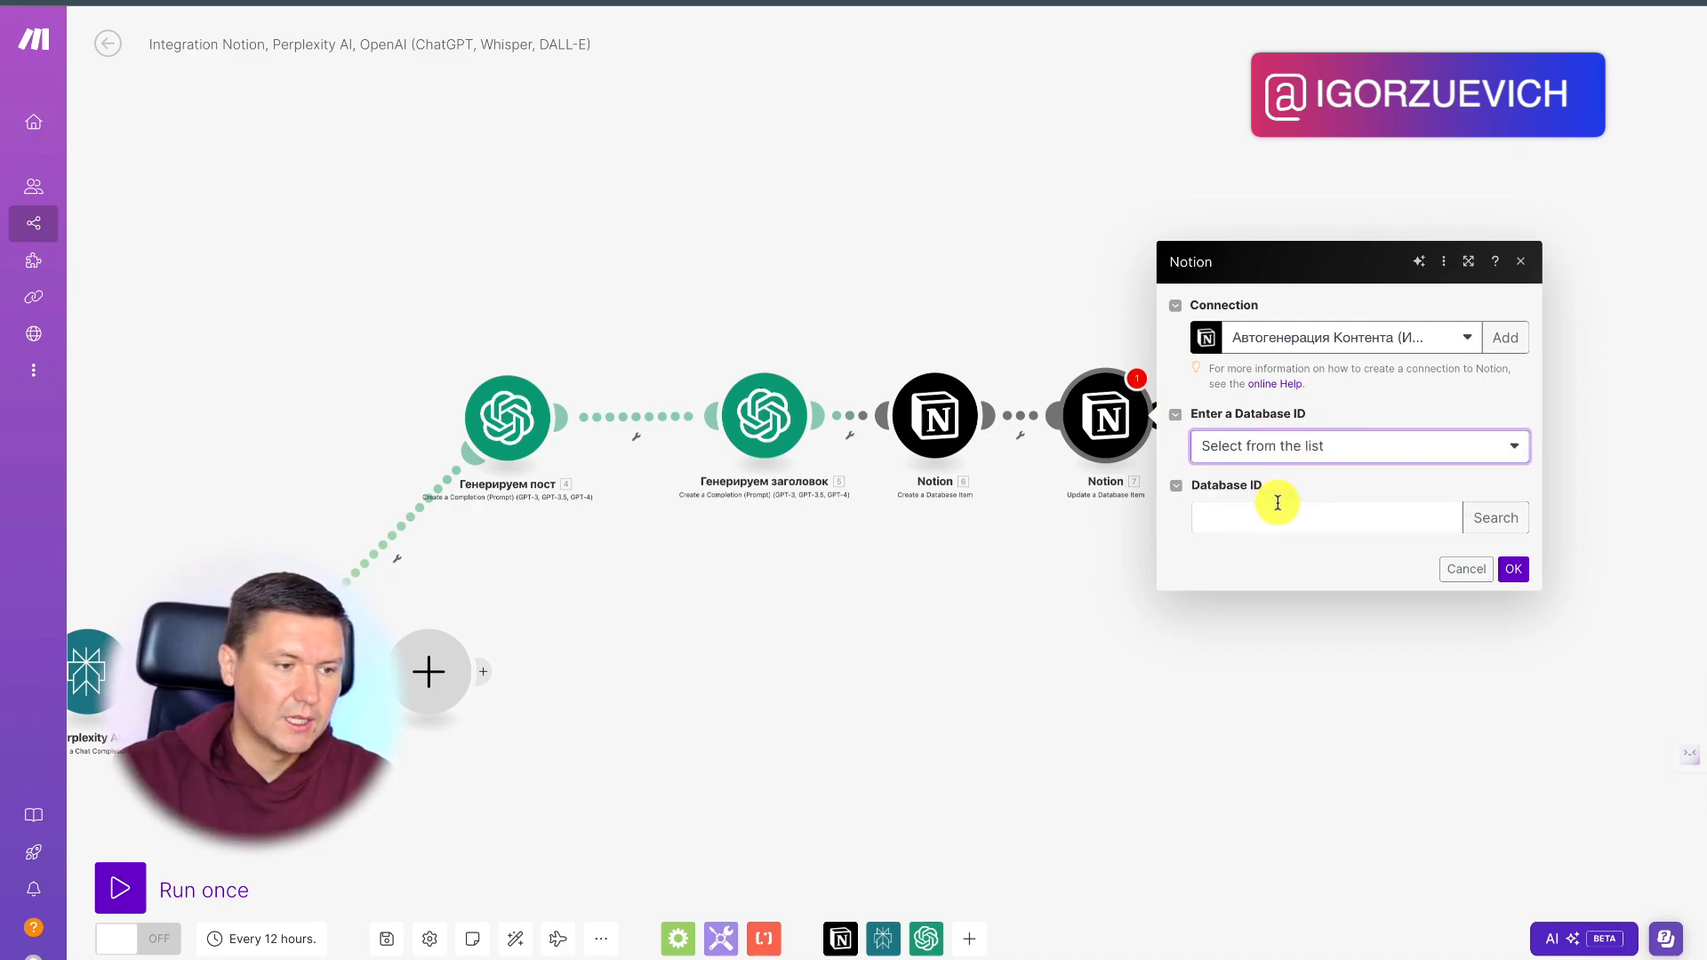
{"action": "left_click", "coordinate": [1472, 520]}
{"action": "left_click", "coordinate": [1162, 514]}
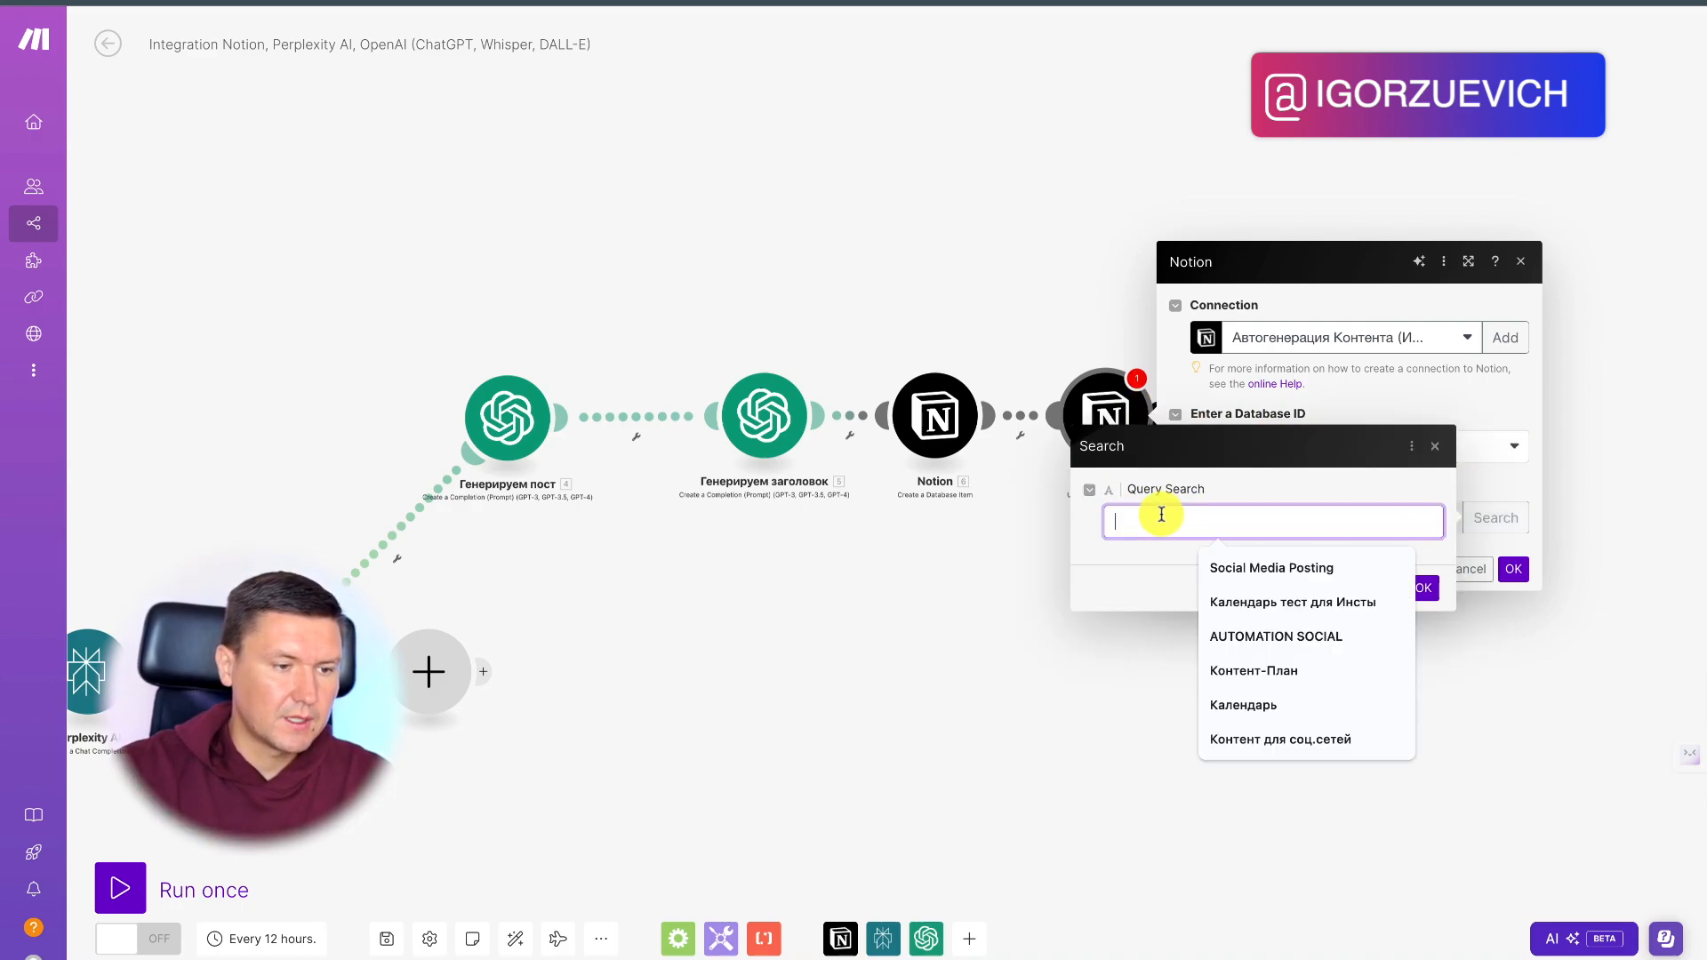
{"action": "left_click", "coordinate": [1281, 740]}
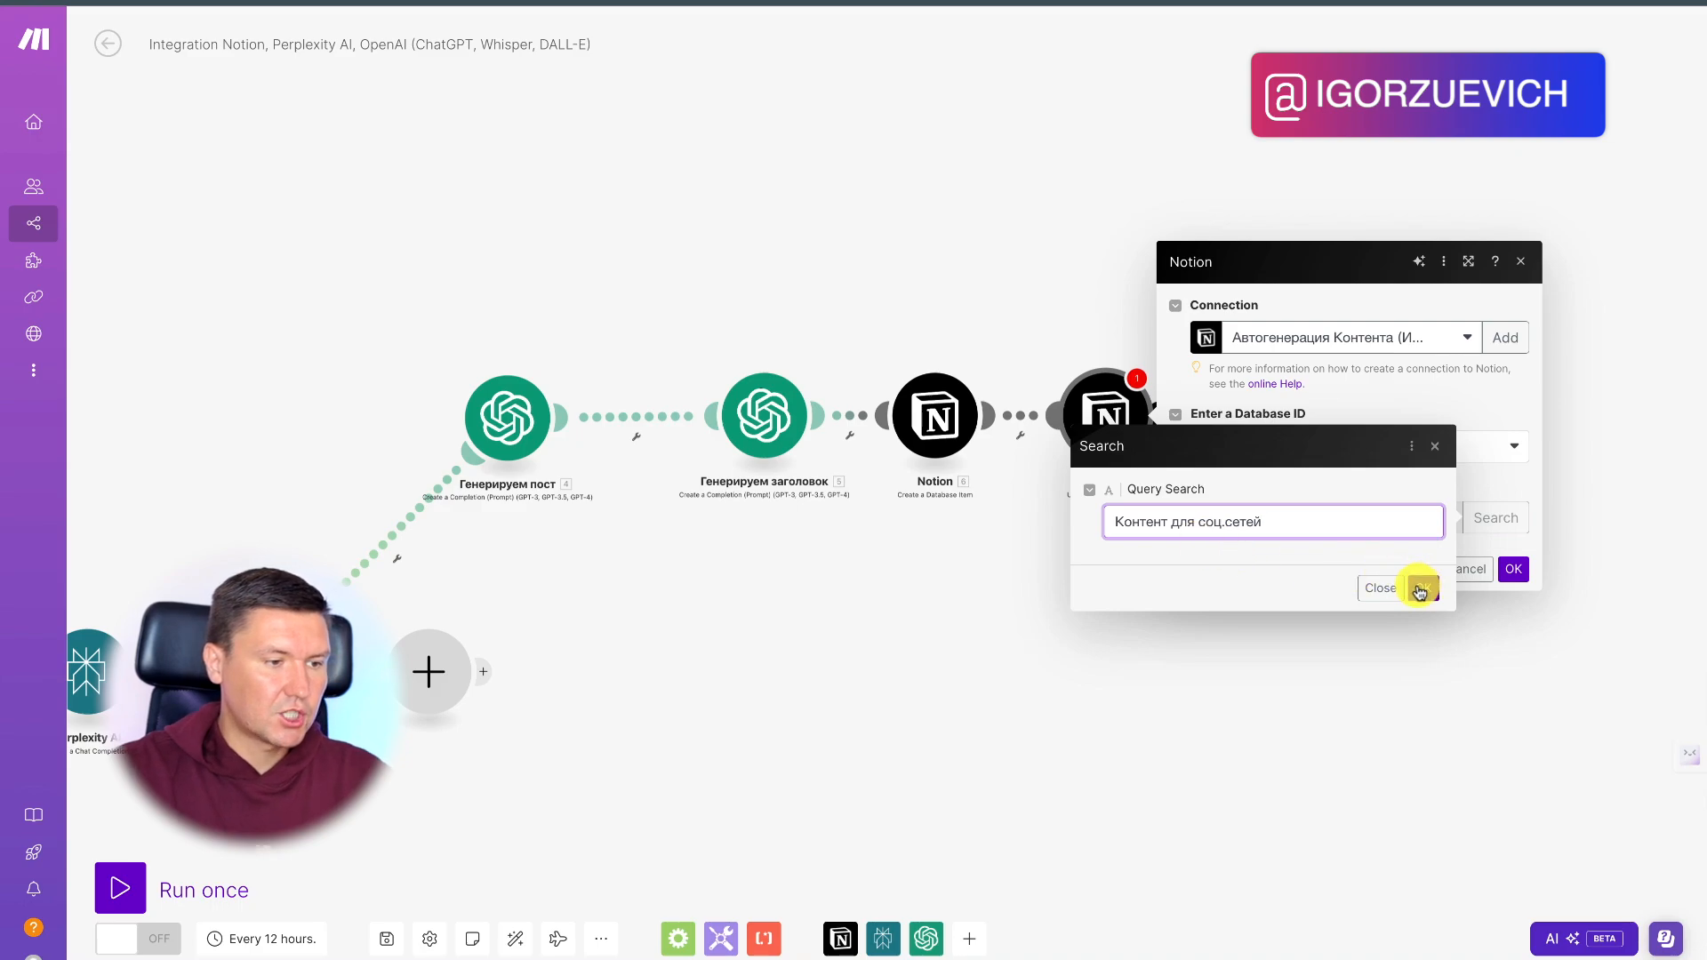
{"action": "left_click", "coordinate": [1421, 588]}
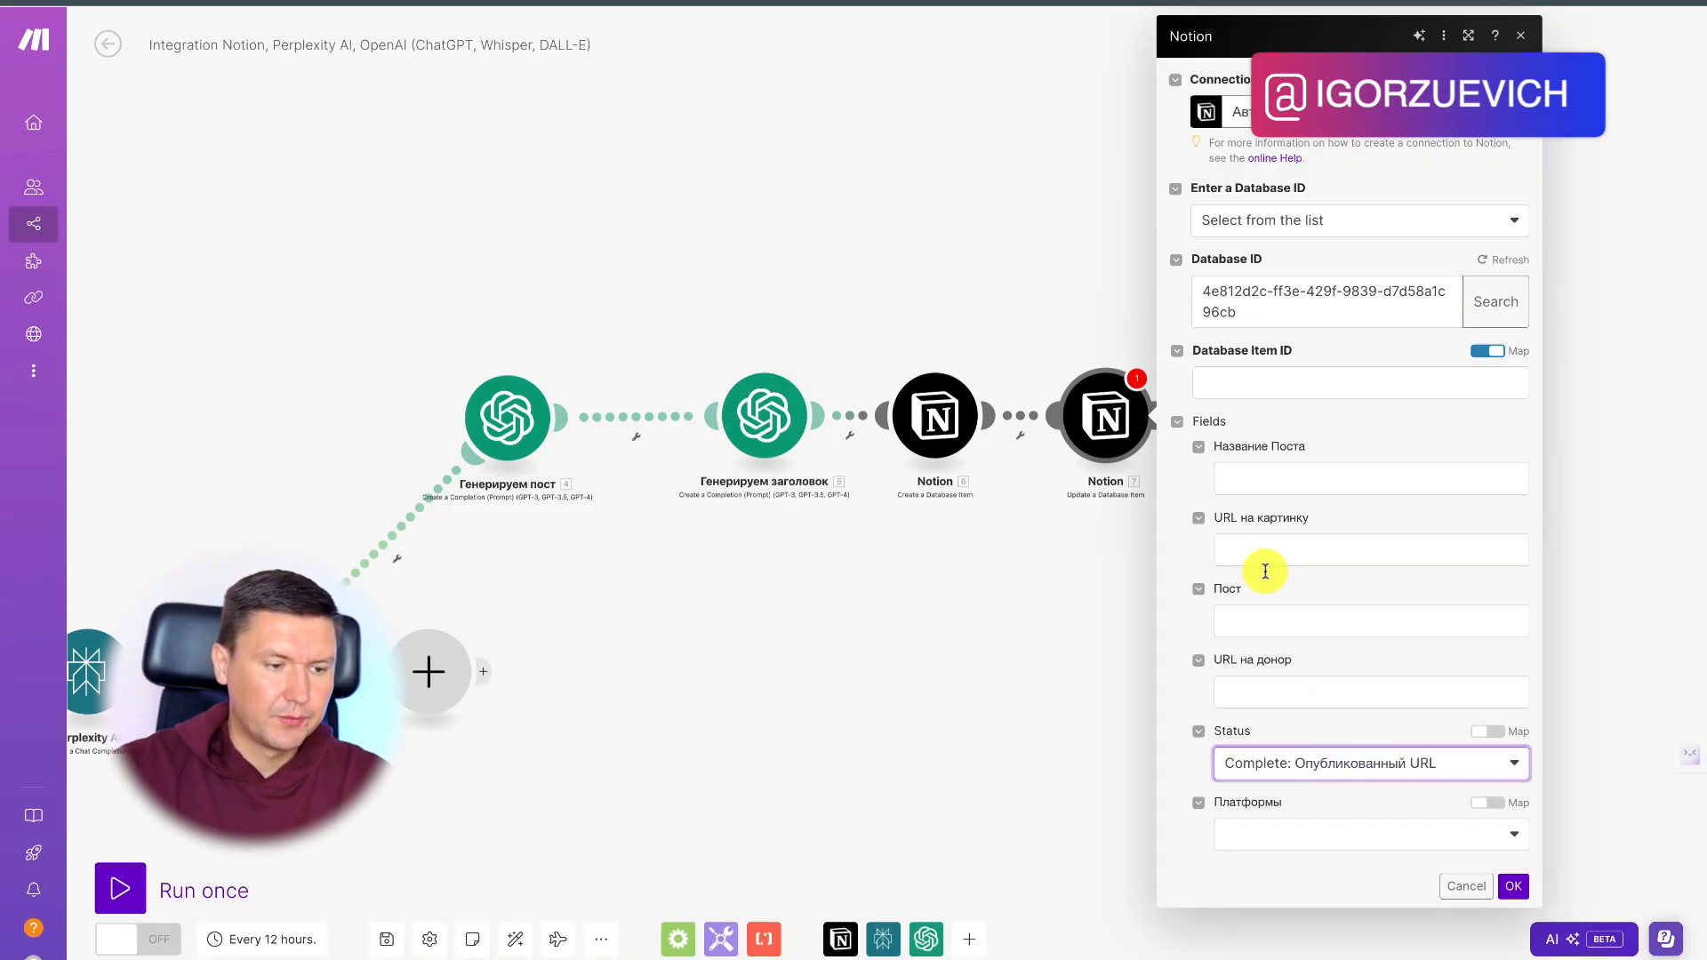
Step: Map the Result of the "Генерируем заголовок" module to the "Название Поста" field
{"action": "scroll", "coordinate": [1003, 583], "scroll_direction": "down", "scroll_amount": 3}
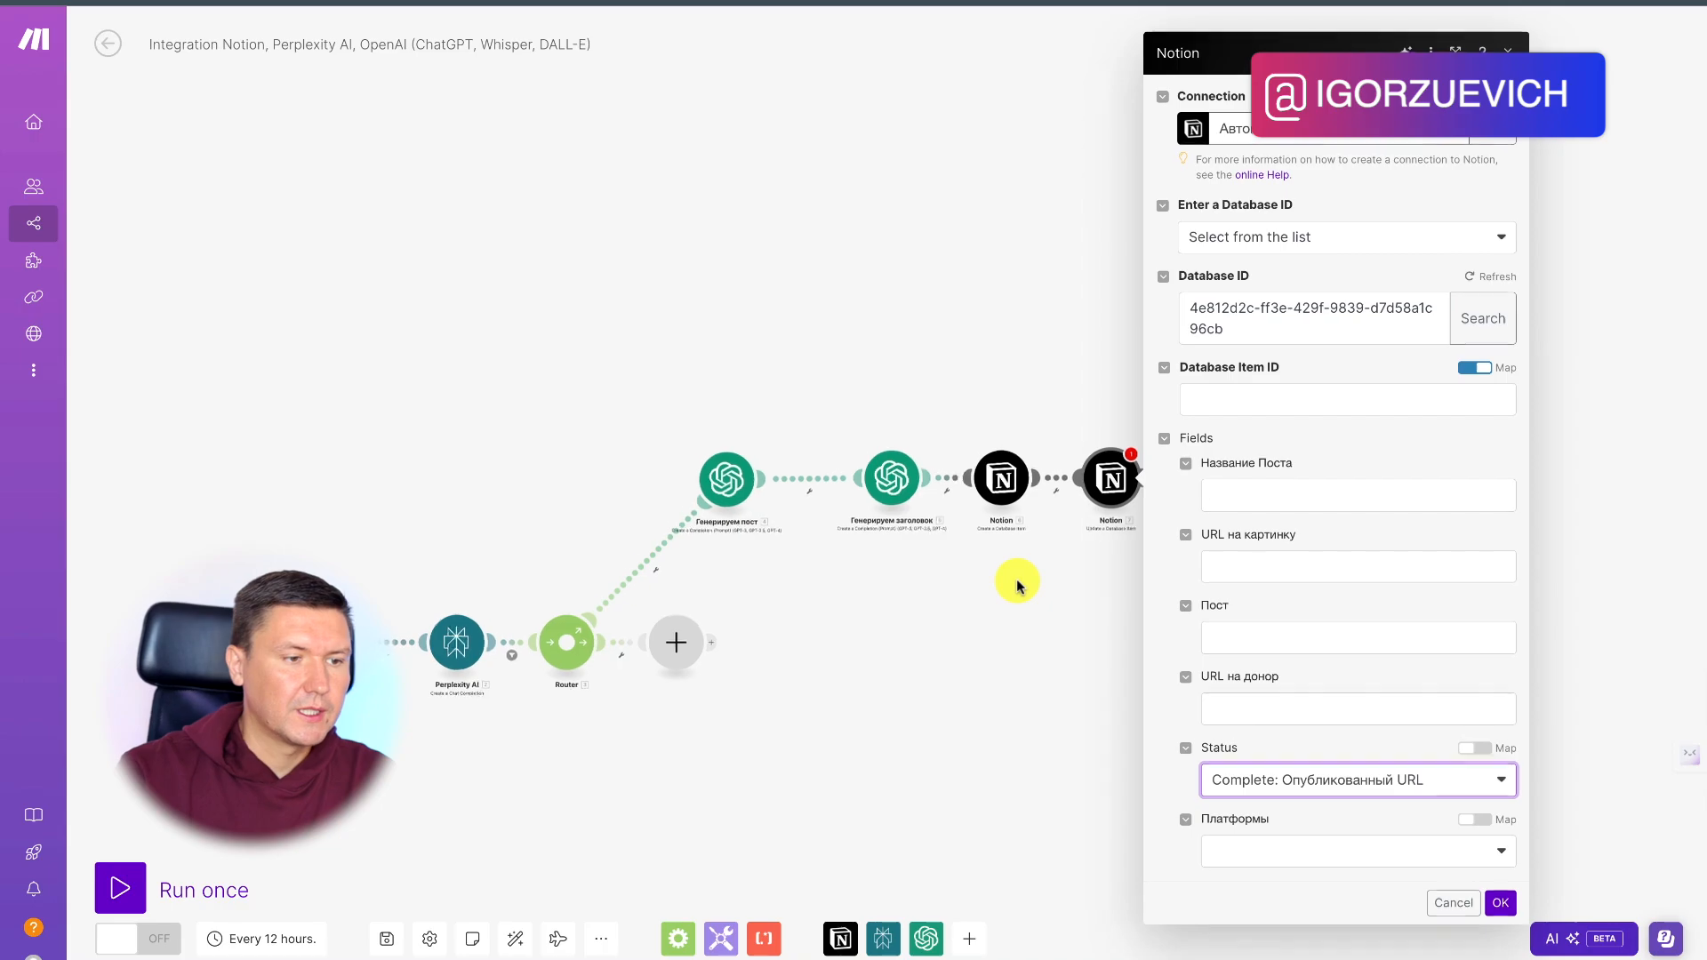
{"action": "scroll", "coordinate": [1016, 579], "scroll_direction": "up", "scroll_amount": 1}
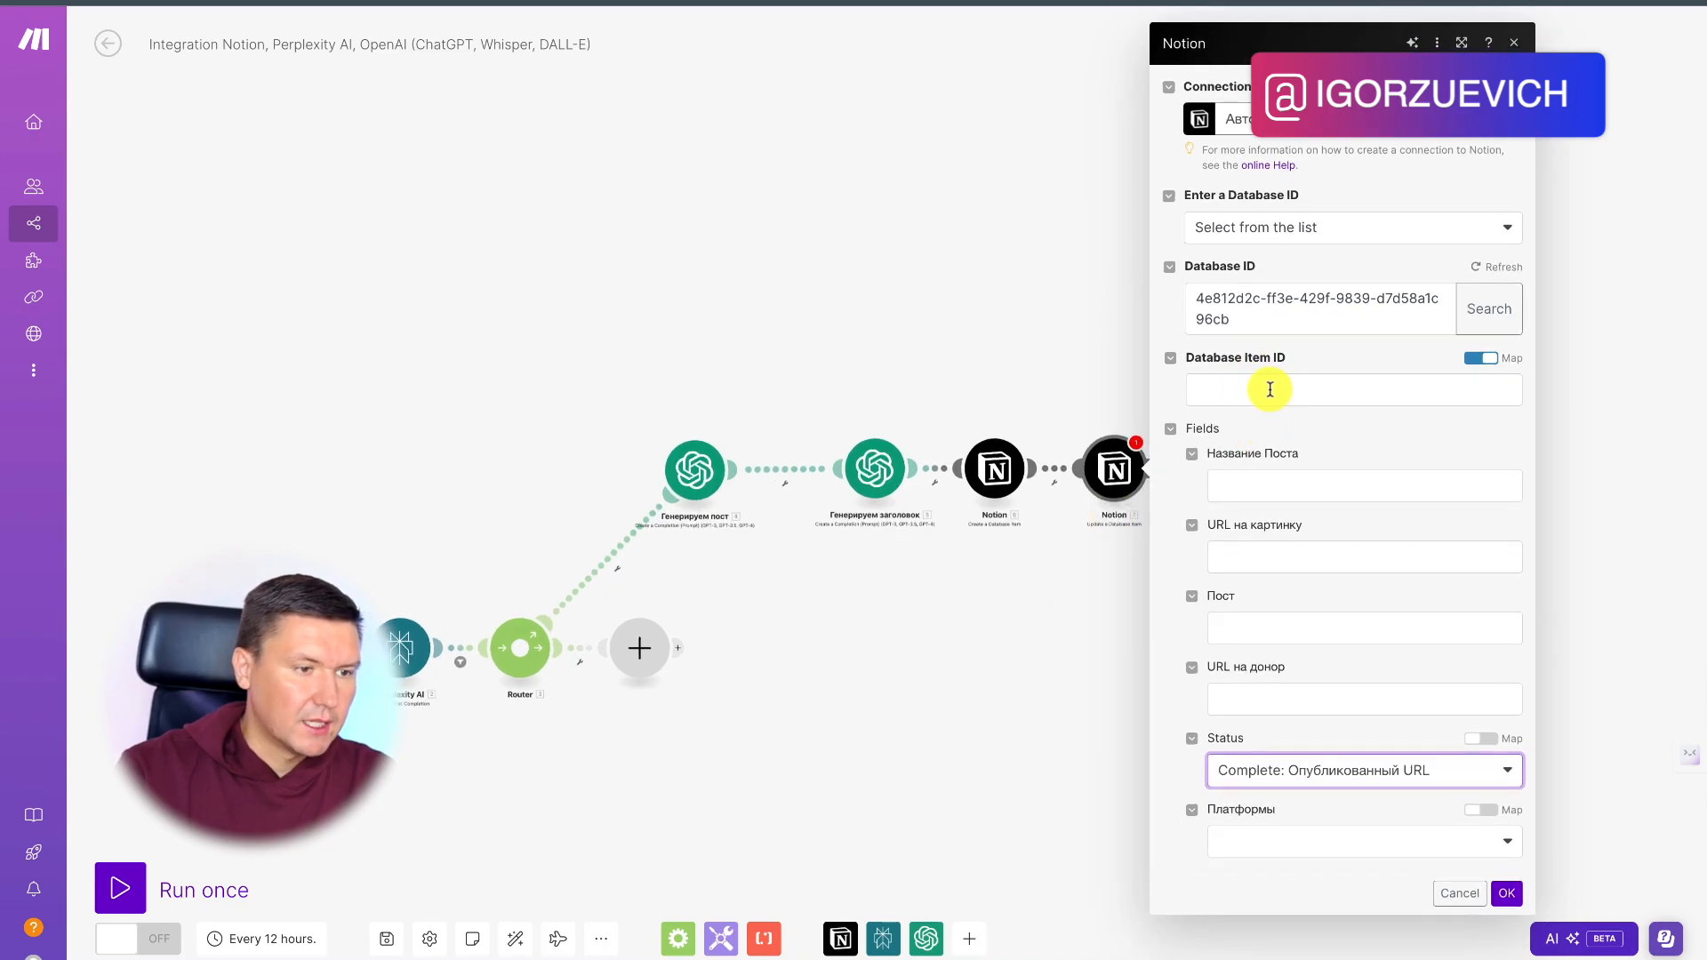
{"action": "left_click", "coordinate": [1261, 492]}
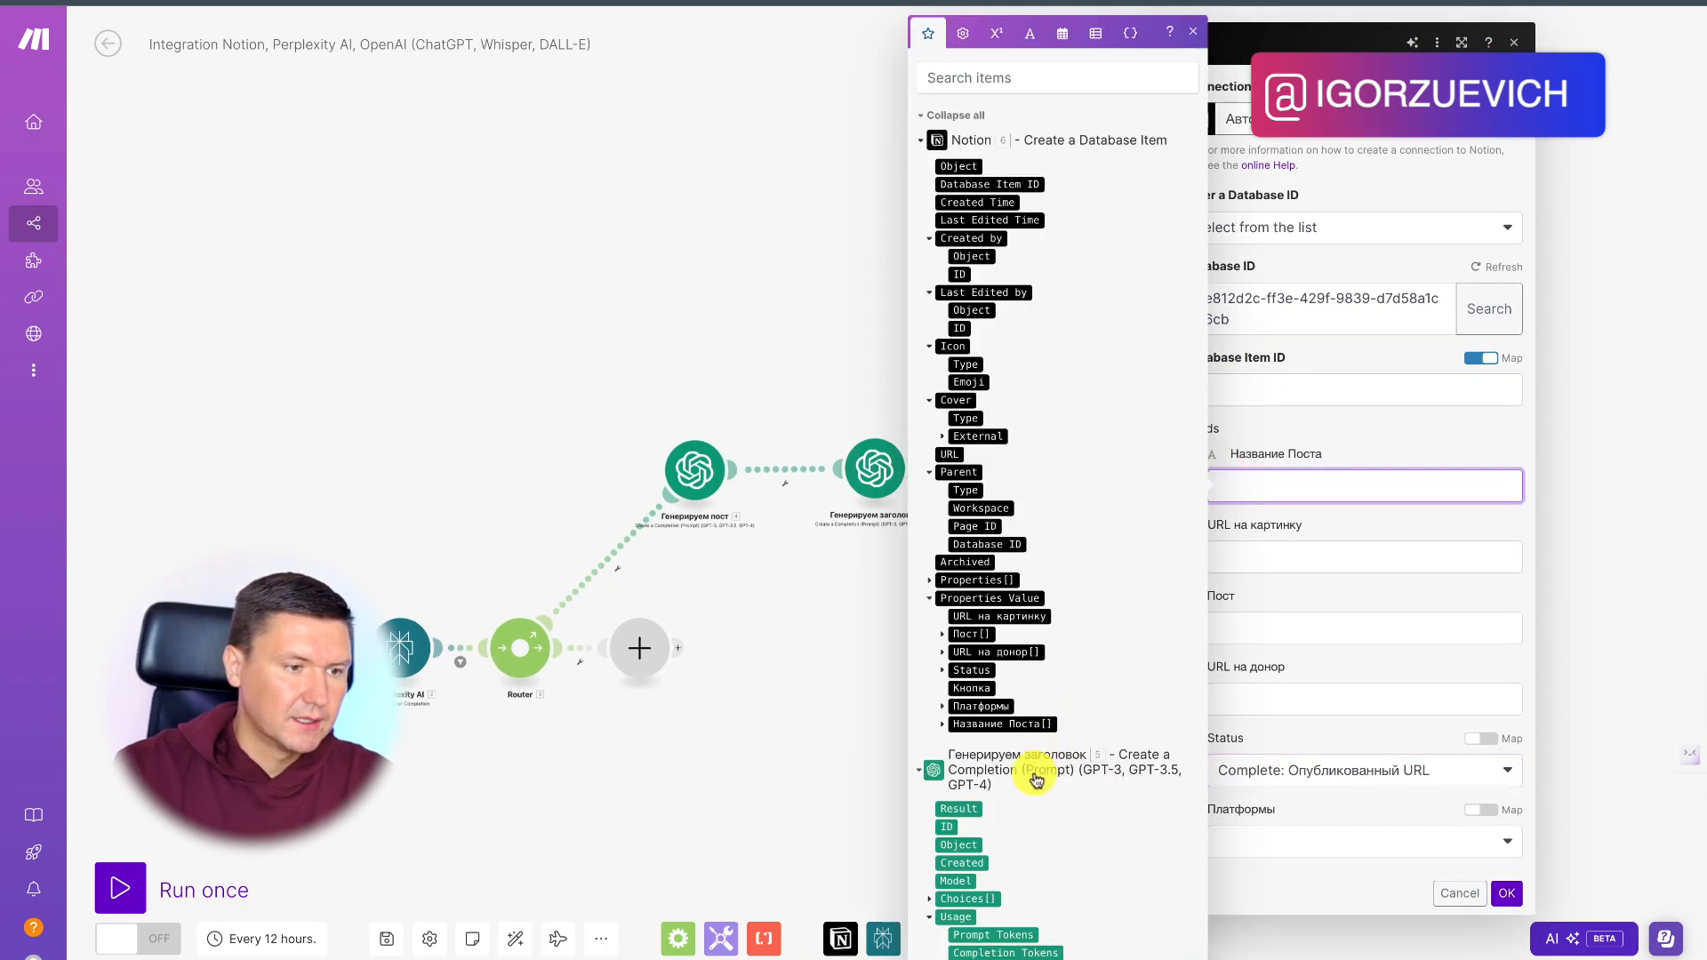
{"action": "left_click_drag", "start_coordinate": [950, 814], "coordinate": [1228, 486]}
{"action": "left_click", "coordinate": [1358, 433]}
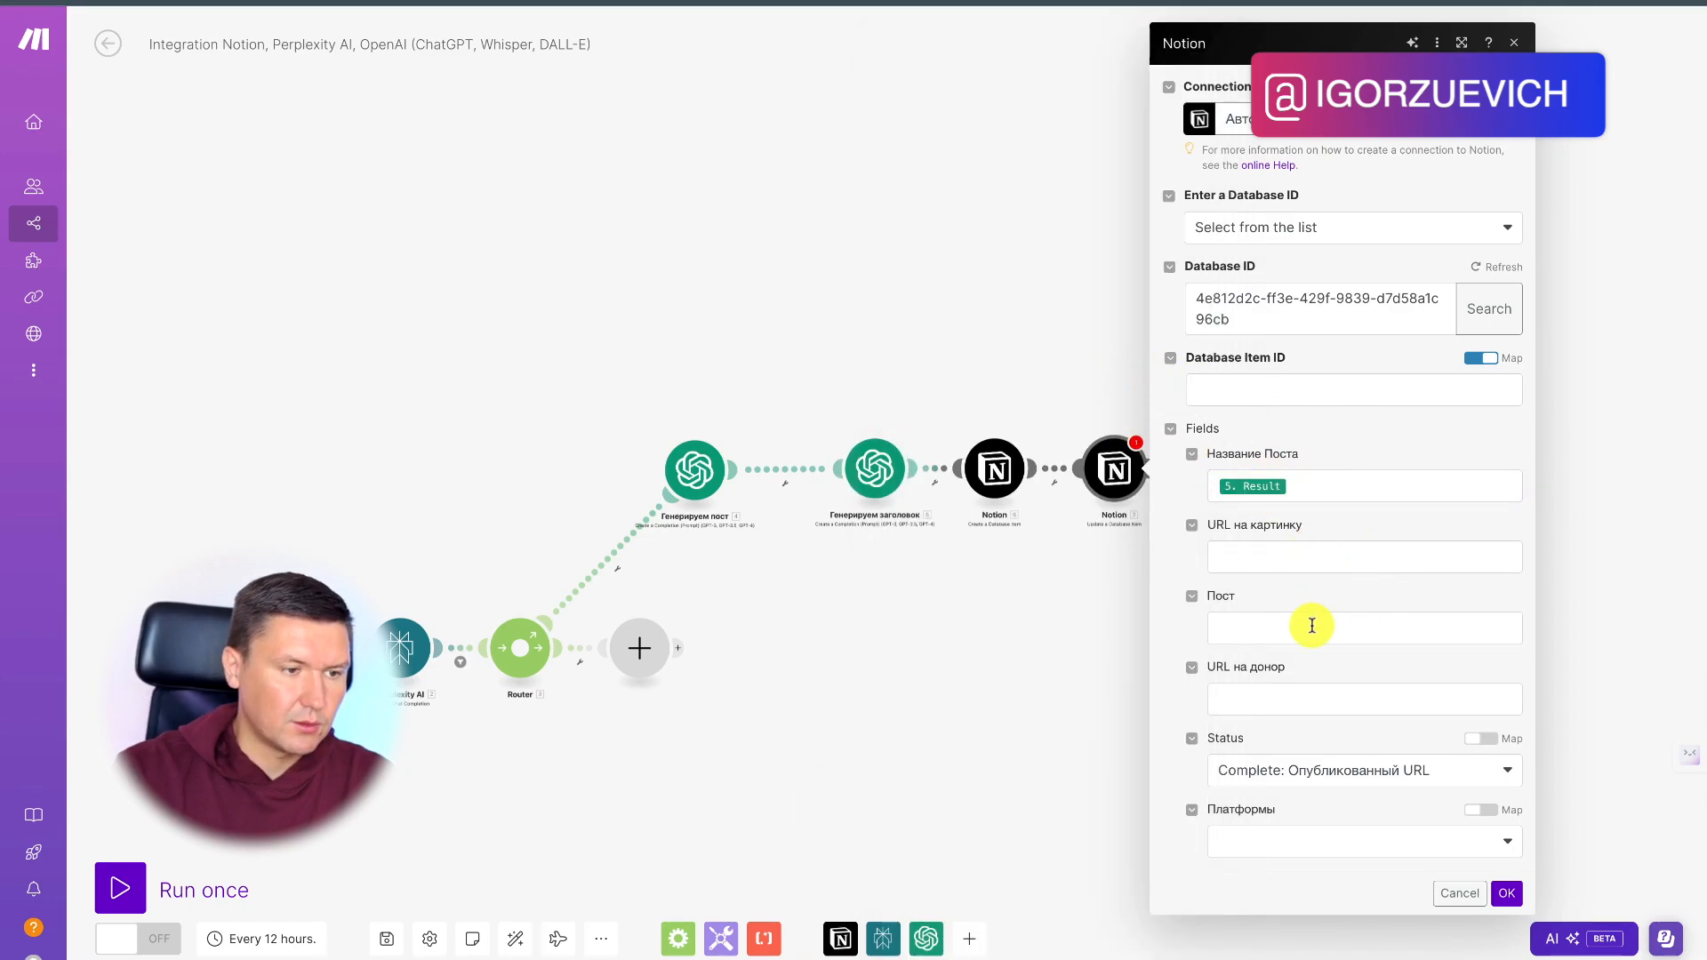
Step: Map the Database Item ID from the Watch Database Items module to the Database Item ID field, and save the module and the scenario
{"action": "left_click", "coordinate": [1239, 387]}
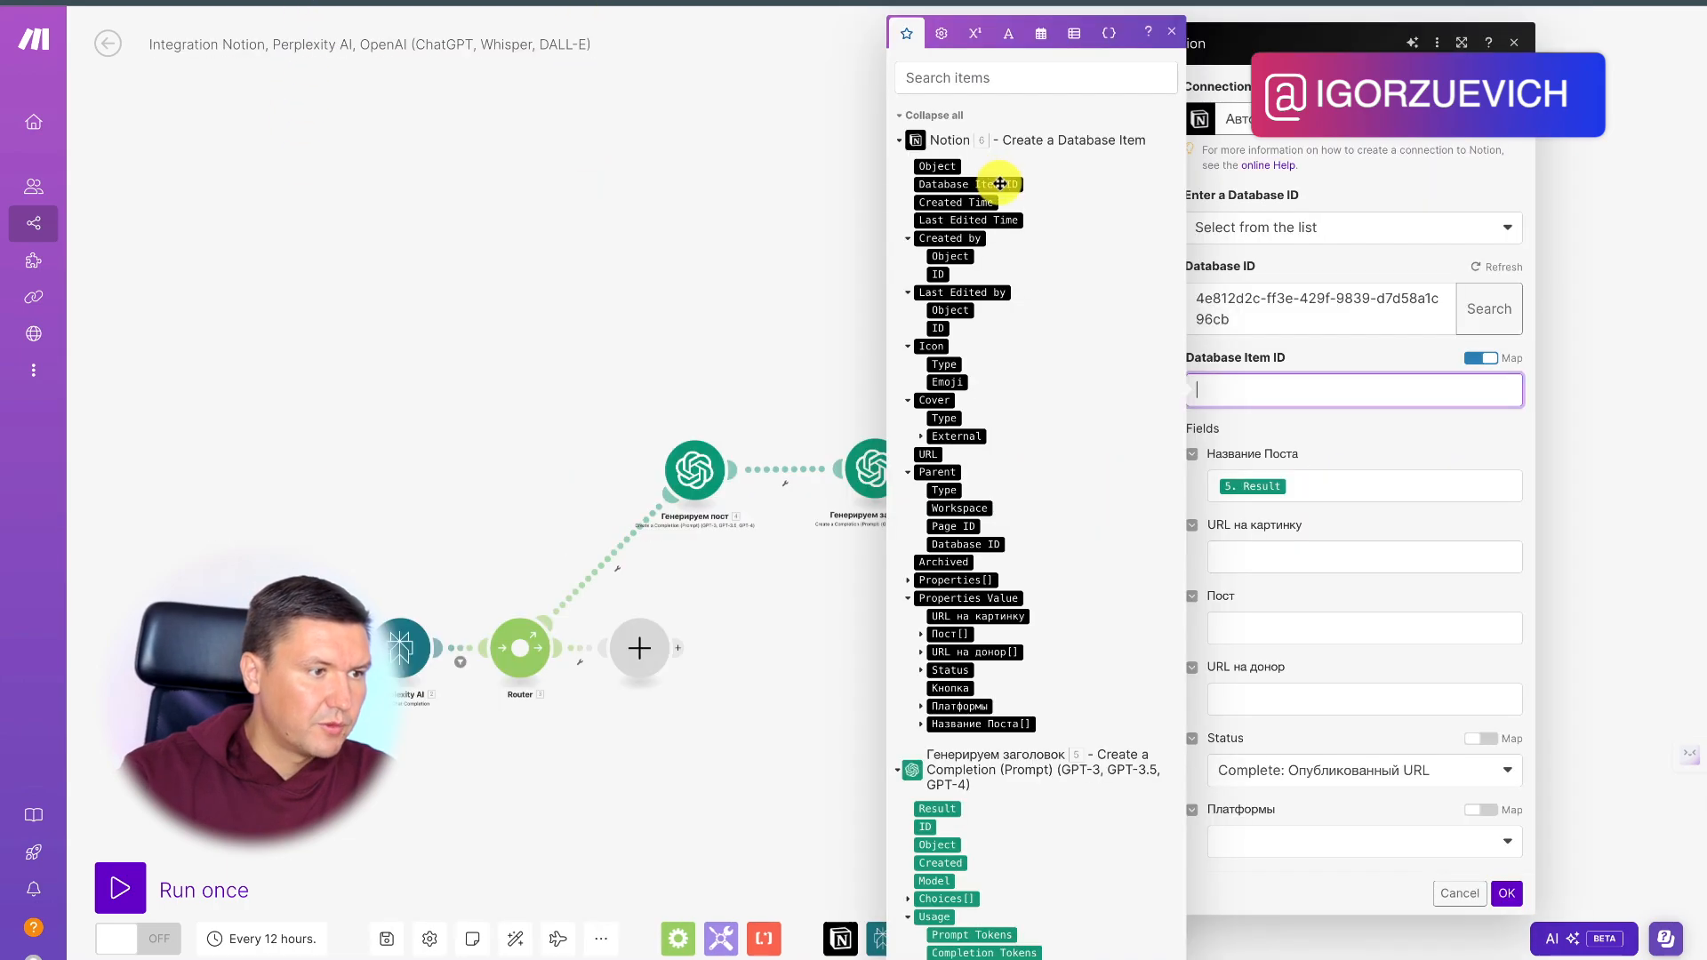
{"action": "left_click", "coordinate": [996, 183]}
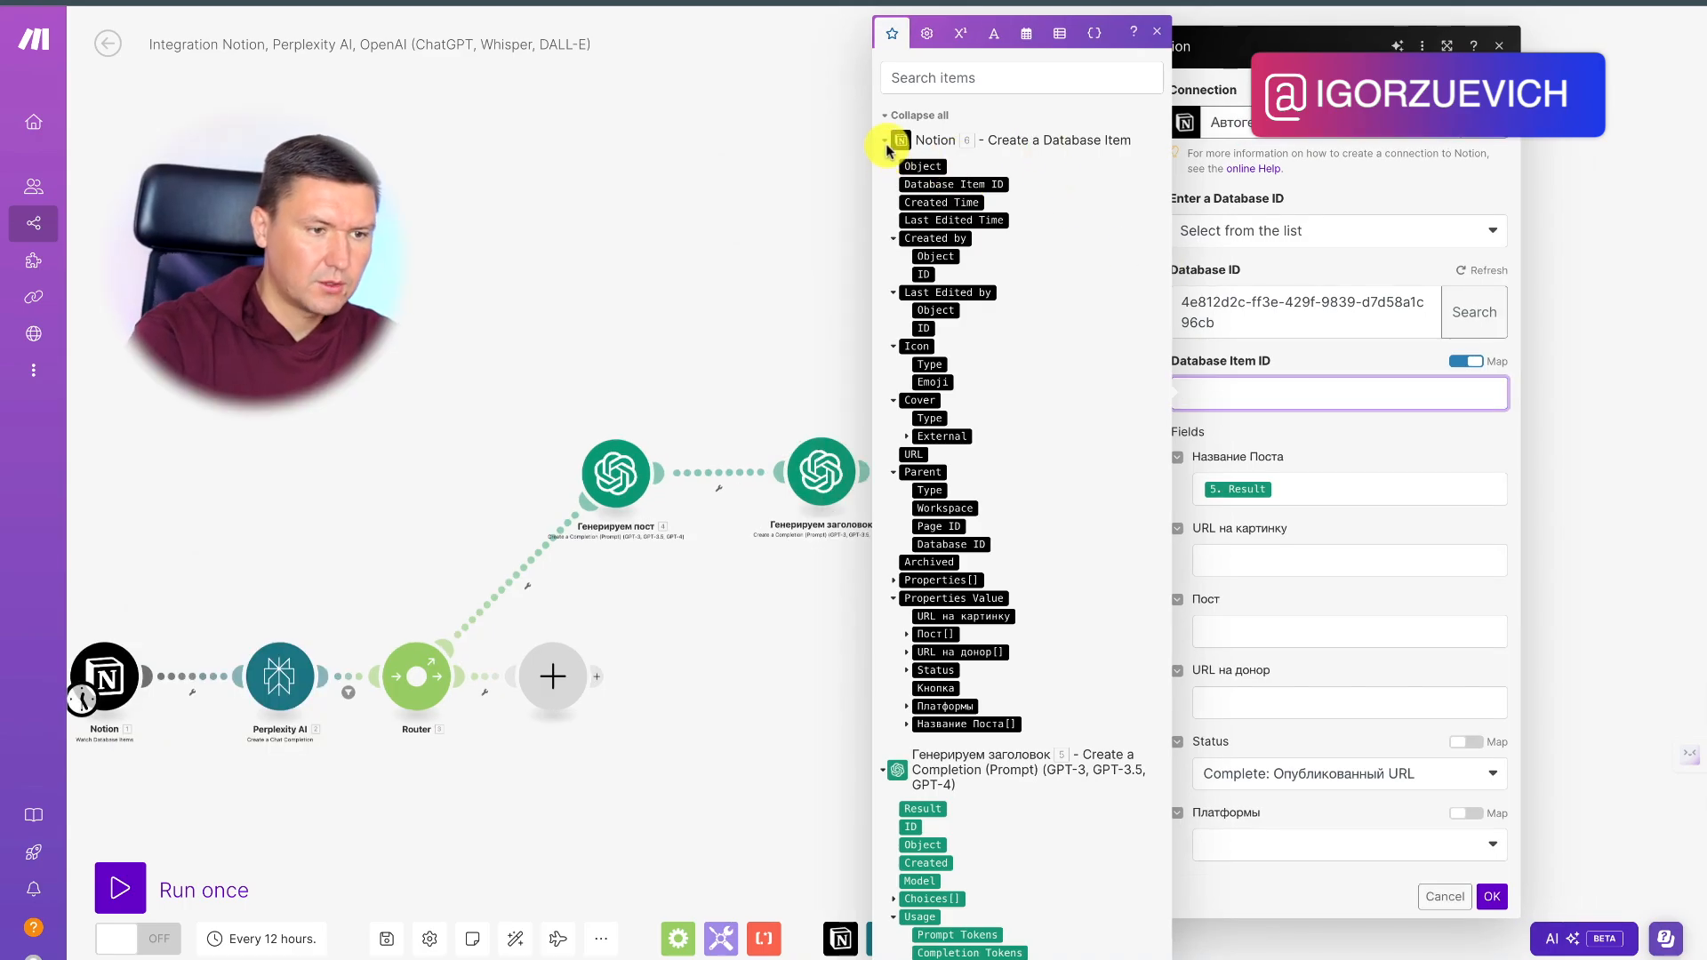
{"action": "left_click", "coordinate": [887, 143]}
{"action": "scroll", "coordinate": [941, 610], "scroll_direction": "down", "scroll_amount": 7}
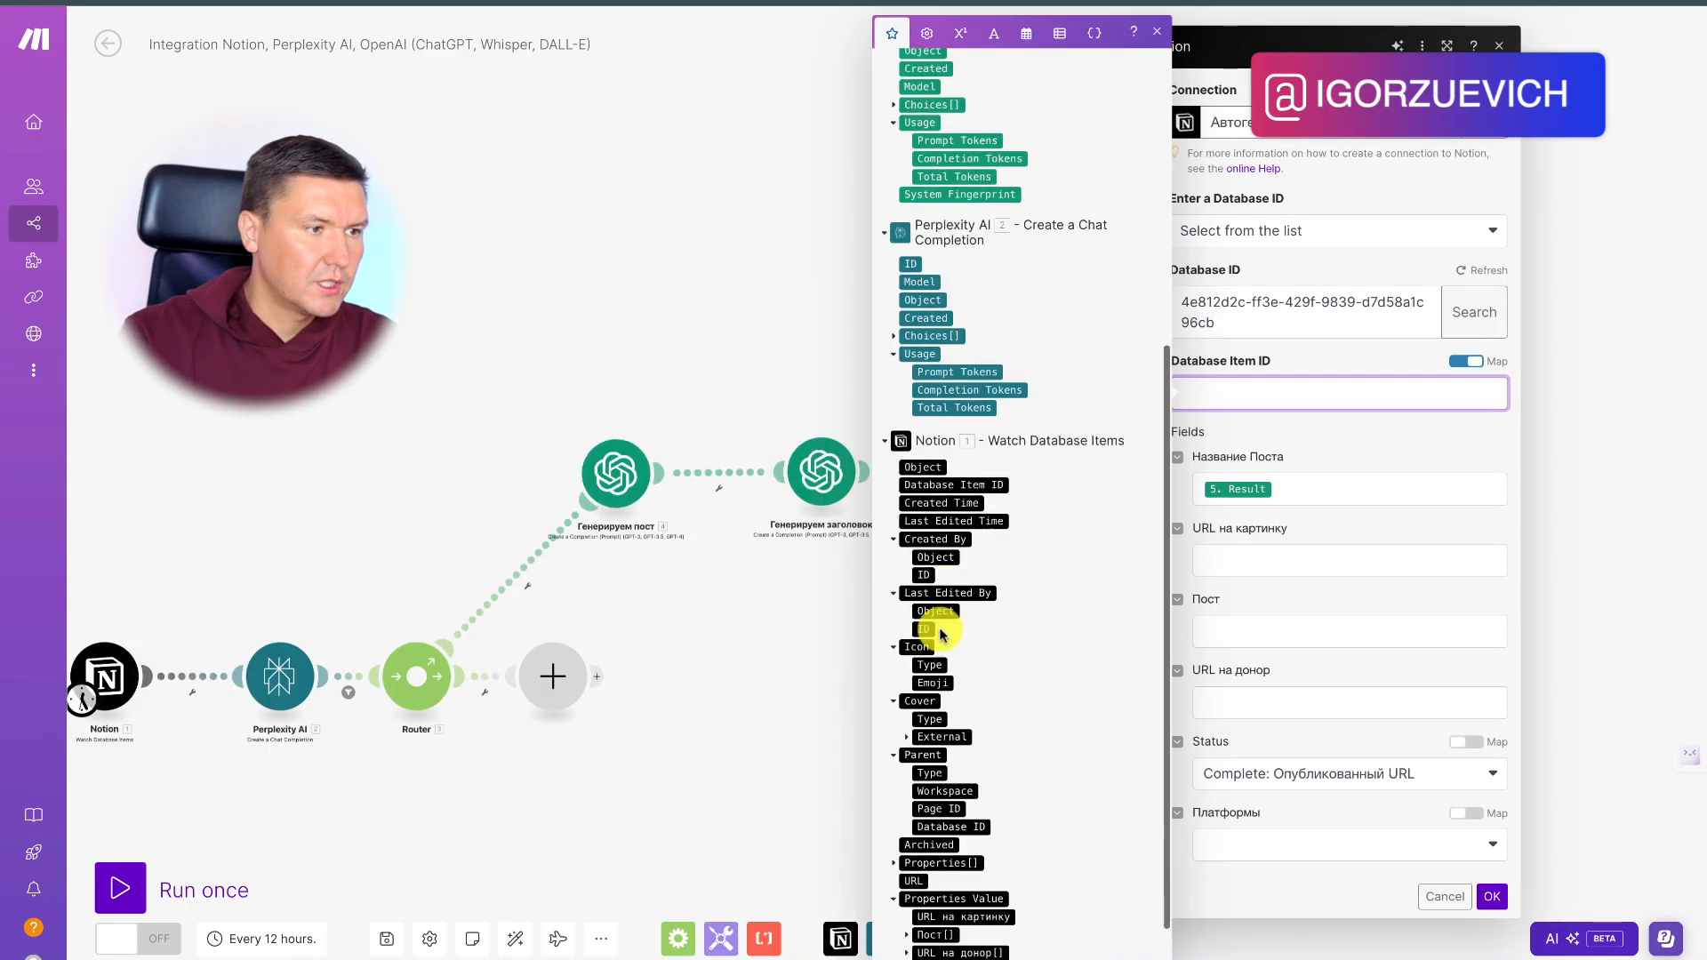
{"action": "left_click", "coordinate": [943, 484]}
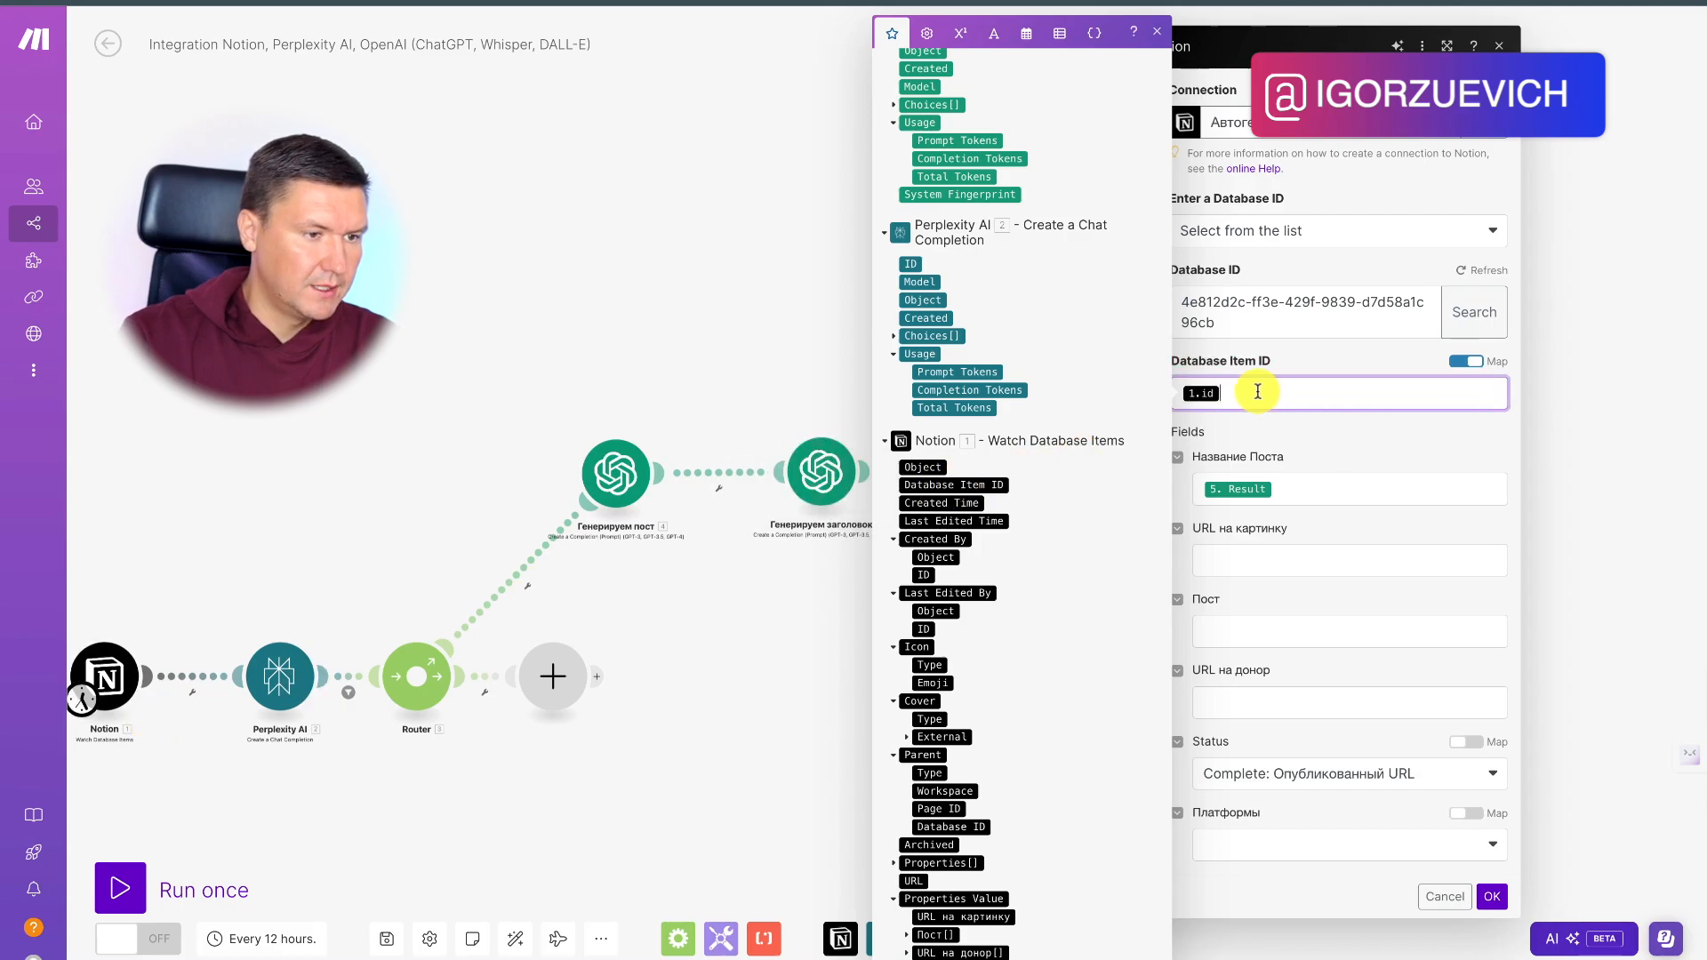
{"action": "left_click", "coordinate": [981, 485]}
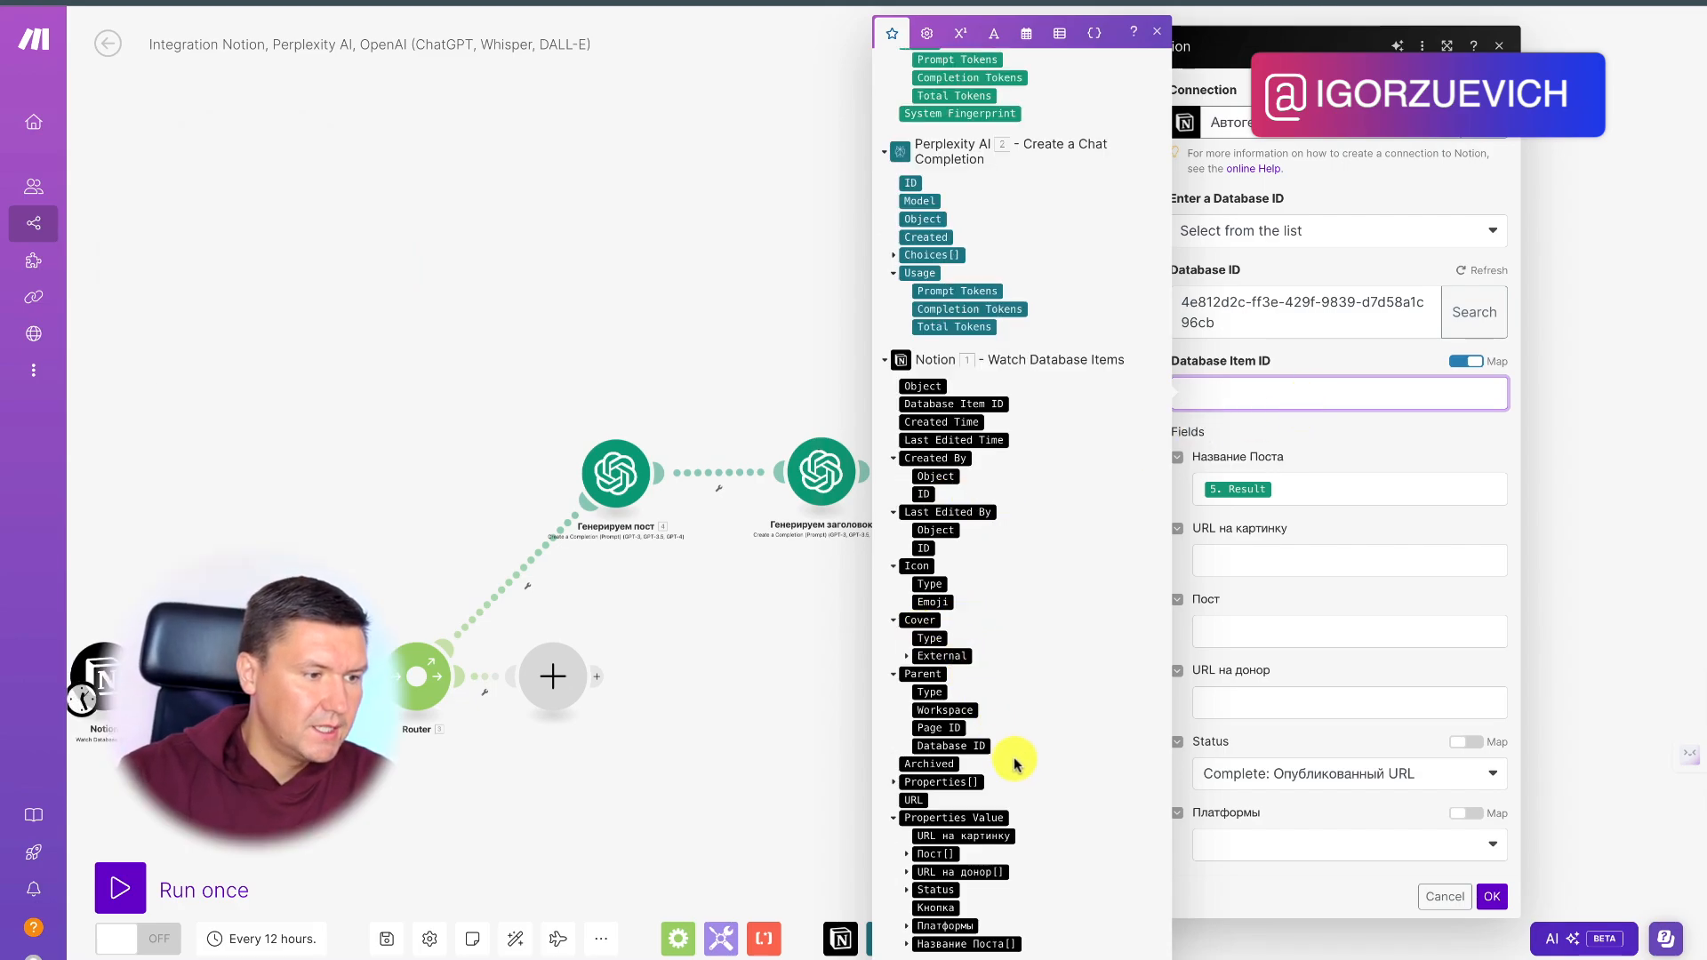
{"action": "left_click", "coordinate": [965, 406]}
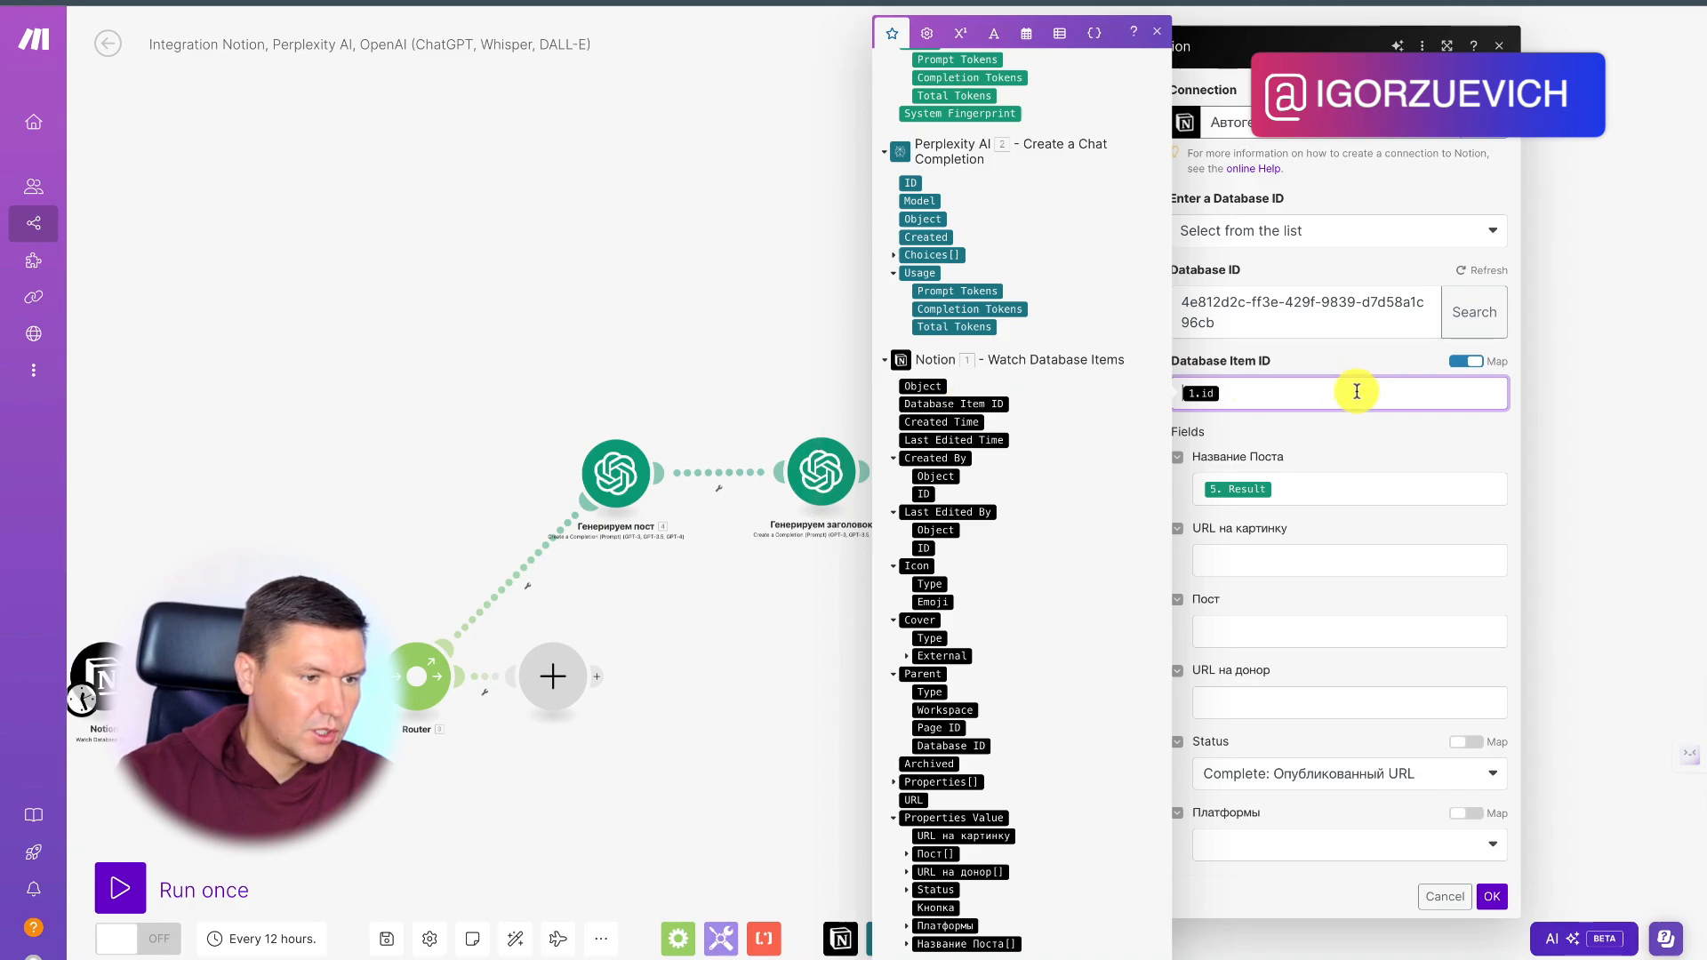
{"action": "left_click", "coordinate": [1494, 892]}
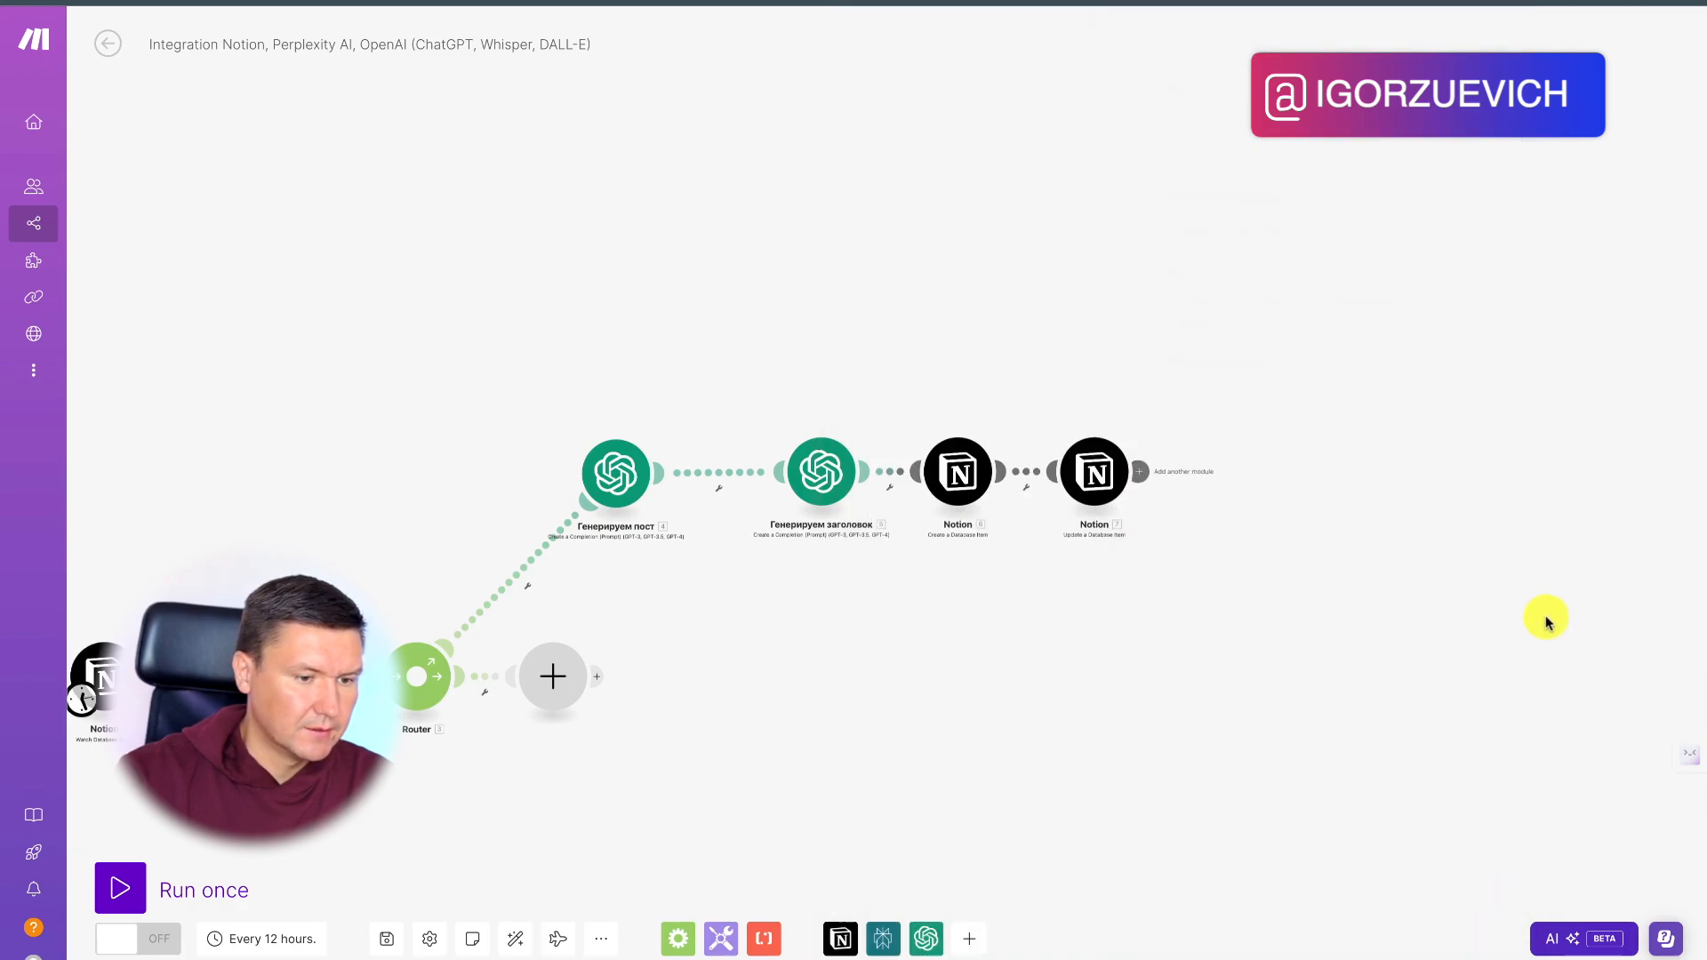
{"action": "left_click", "coordinate": [386, 939]}
{"action": "scroll", "coordinate": [923, 683], "scroll_direction": "up", "scroll_amount": 2}
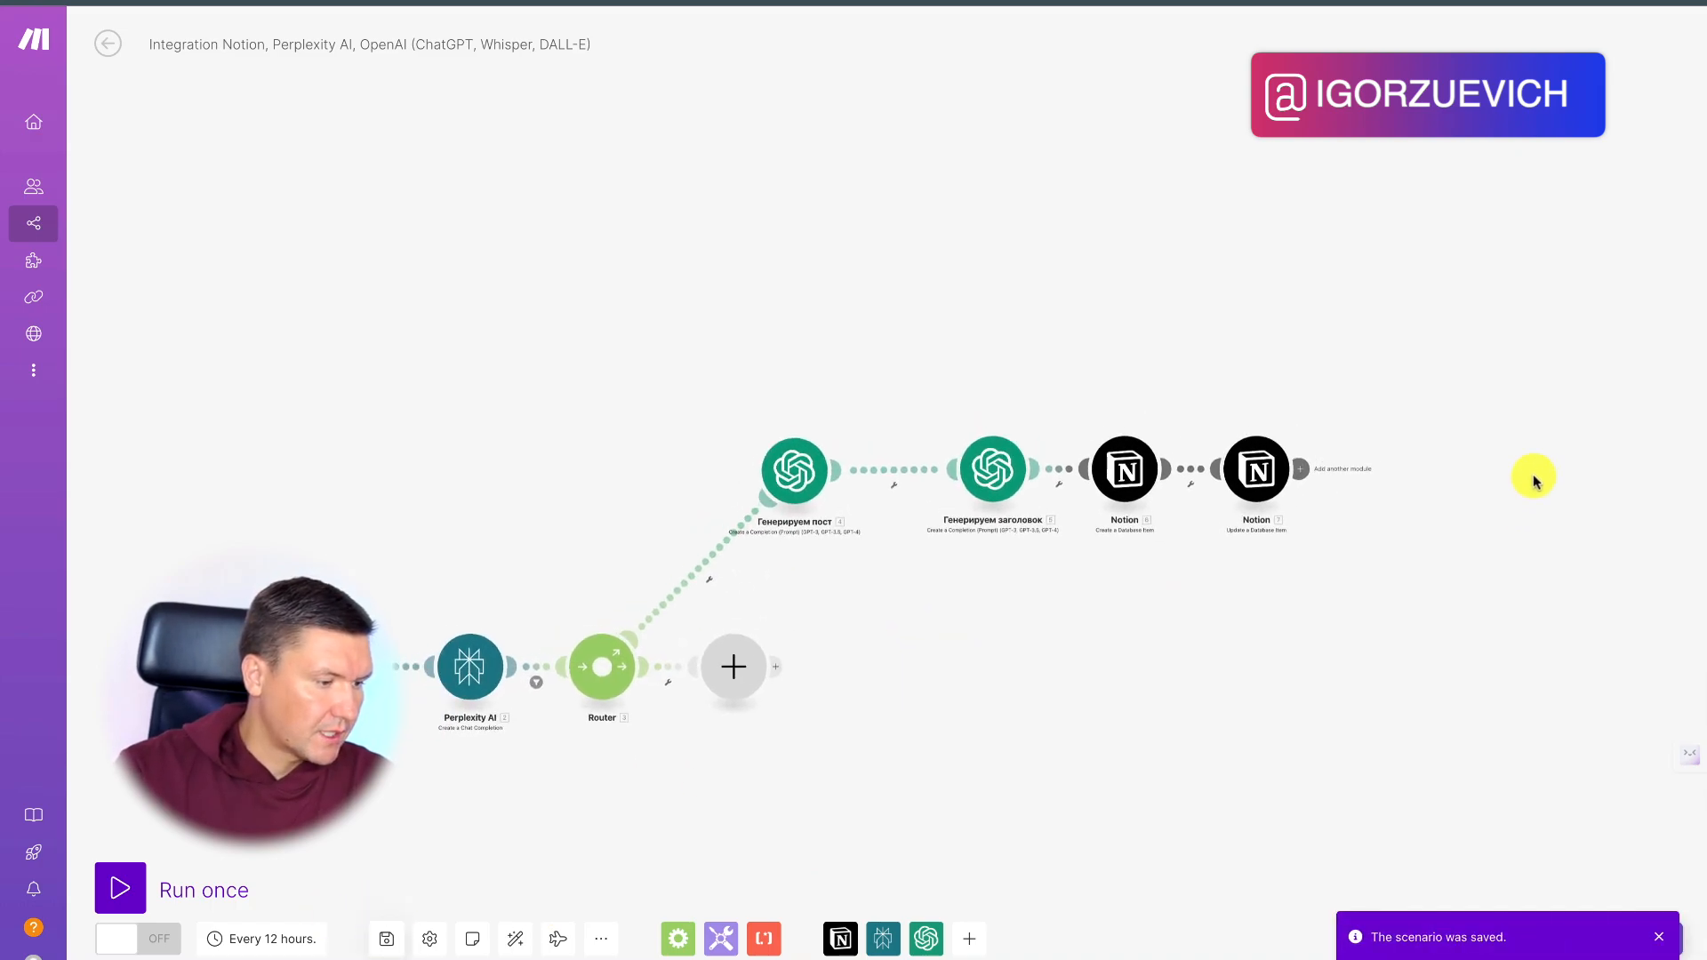
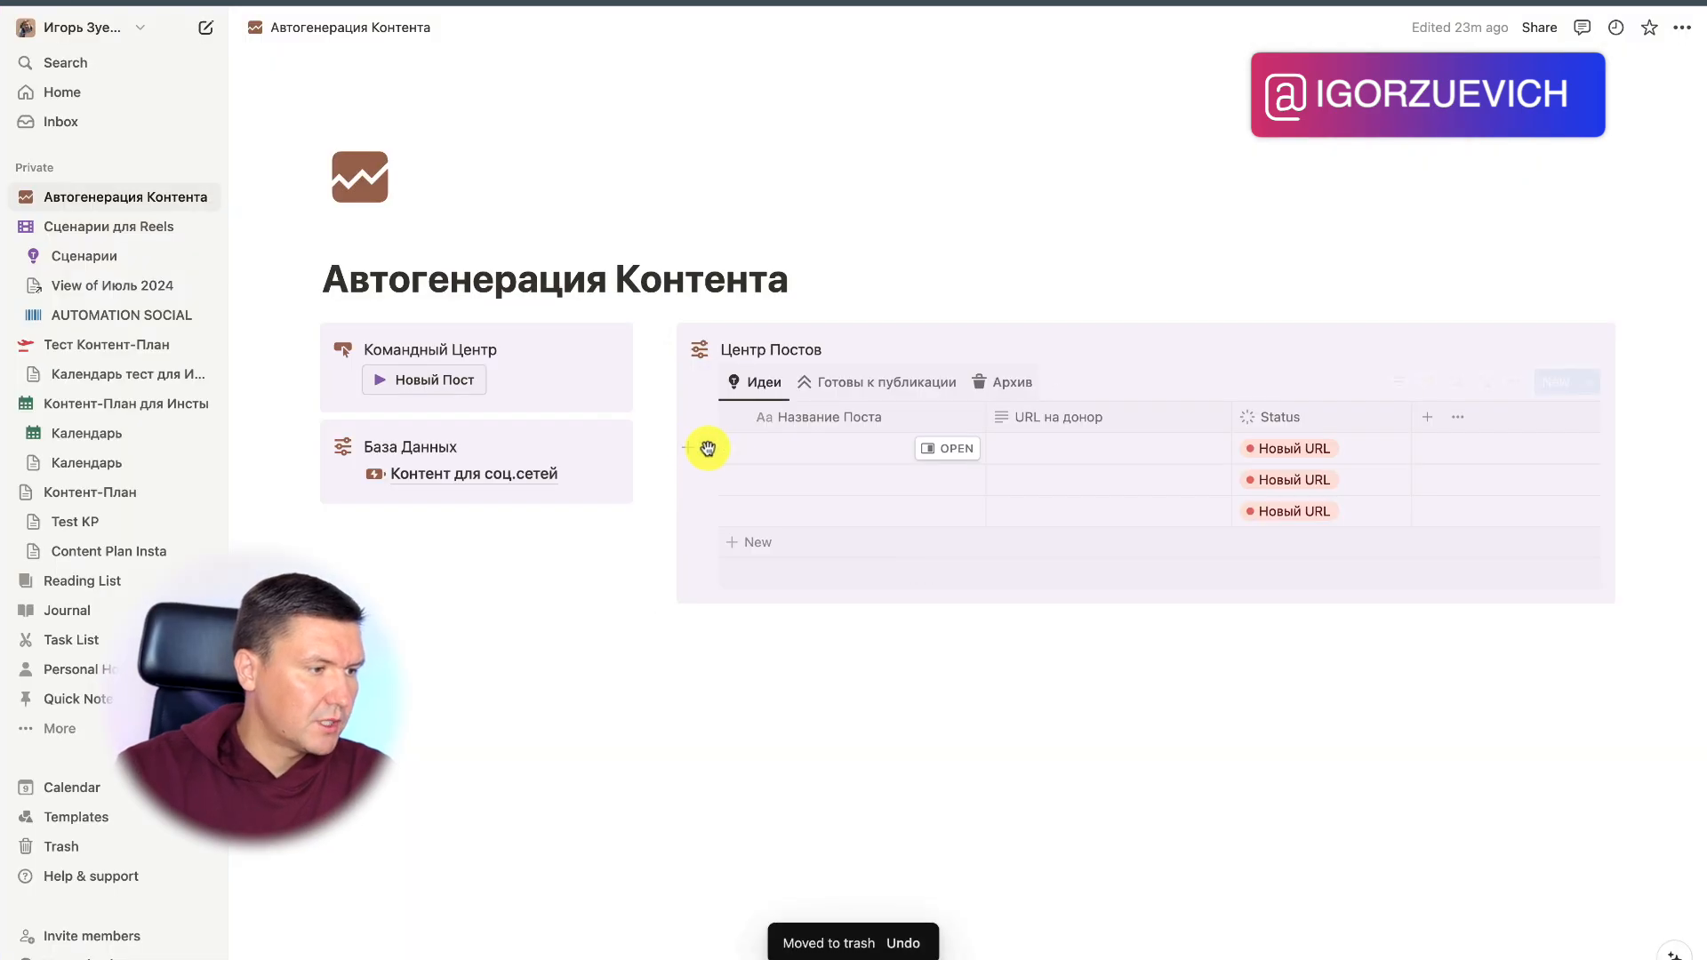
Step: Delete two empty "Новый URL" rows from the "Идеи" view of "Центр Постов" in Notion
{"action": "left_click", "coordinate": [709, 448]}
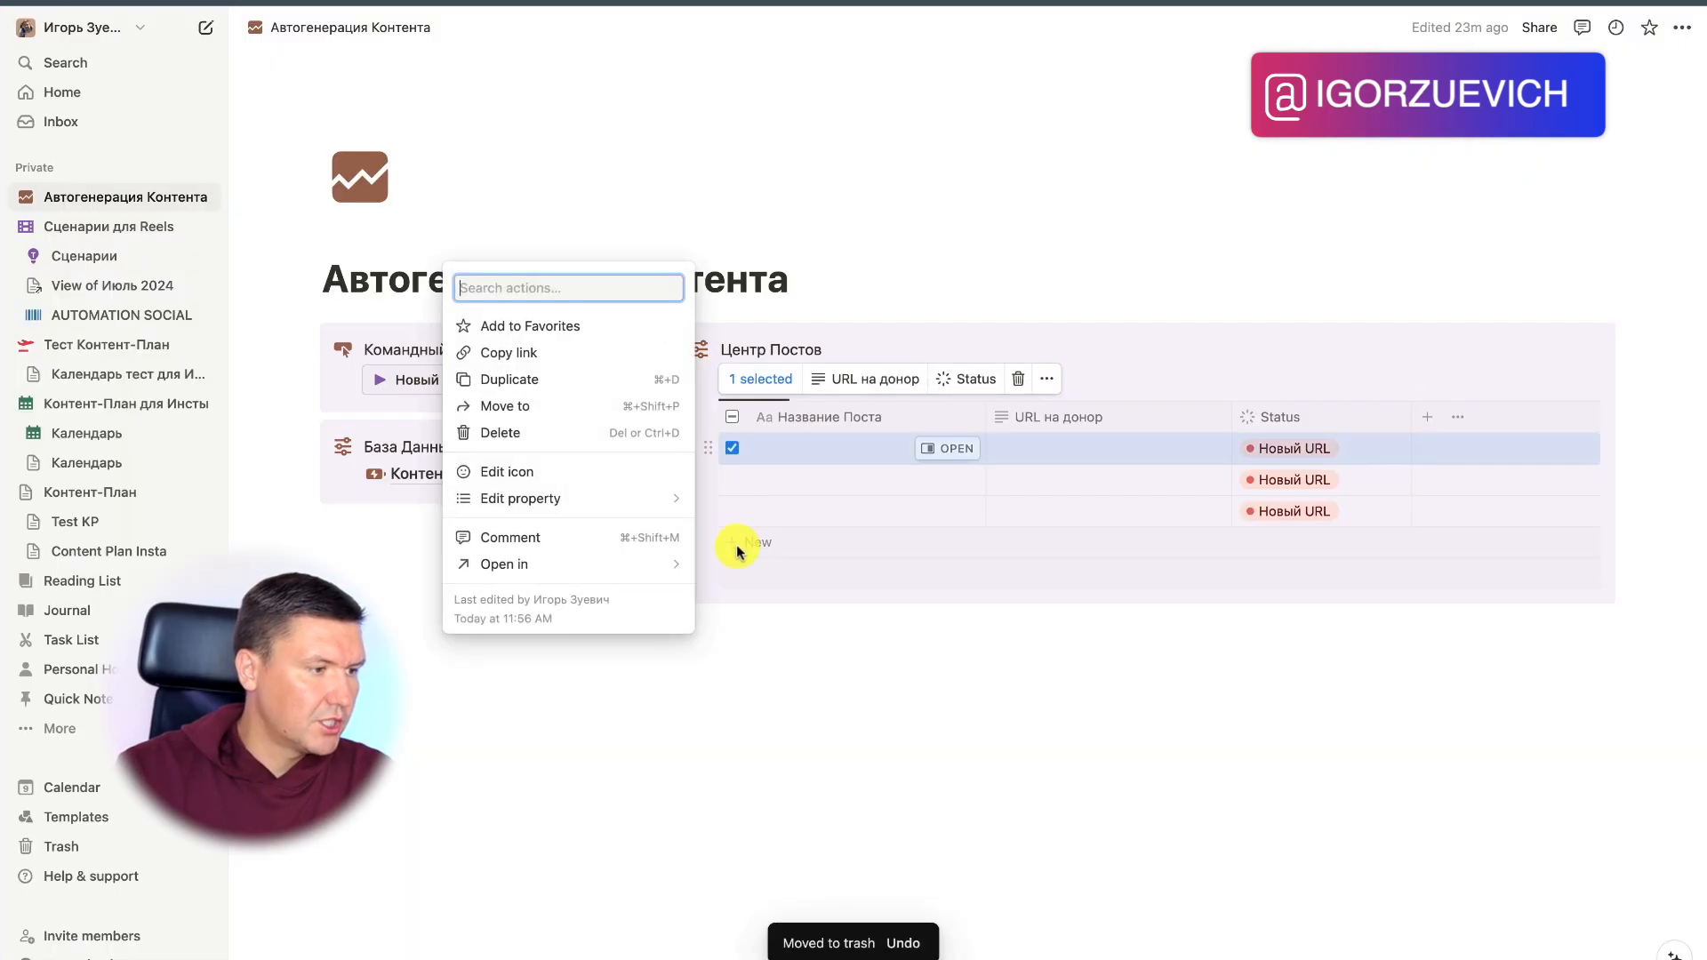
{"action": "left_click", "coordinate": [537, 435]}
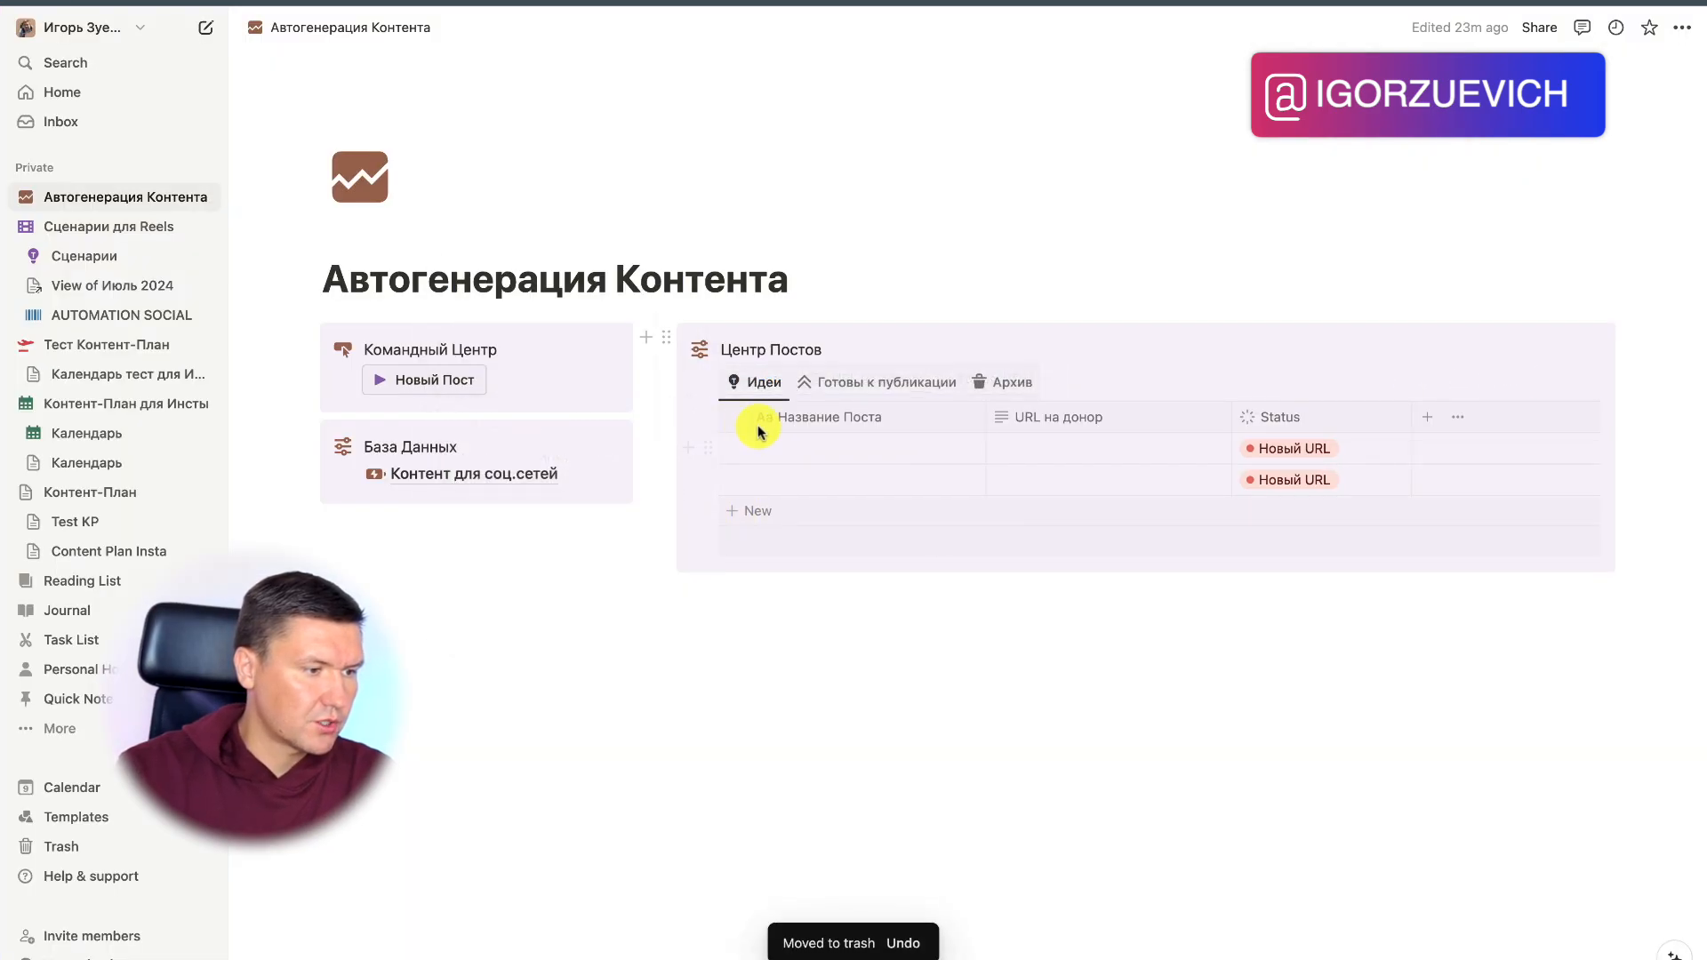
{"action": "left_click", "coordinate": [709, 448]}
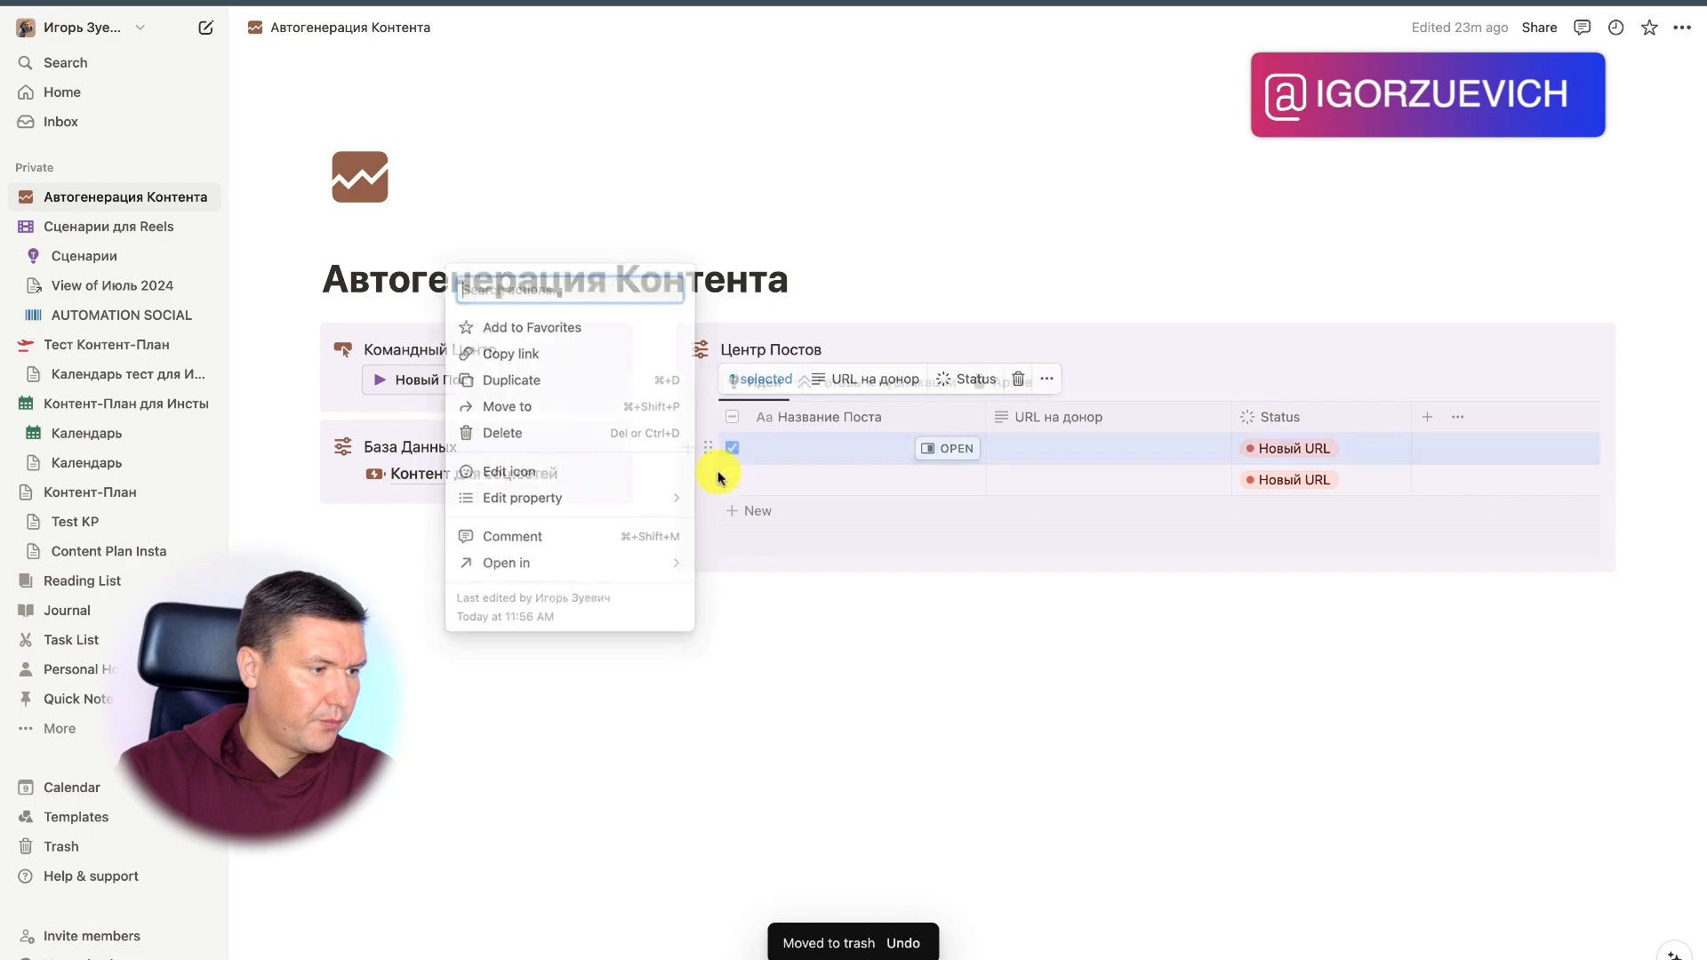
{"action": "left_click", "coordinate": [522, 433]}
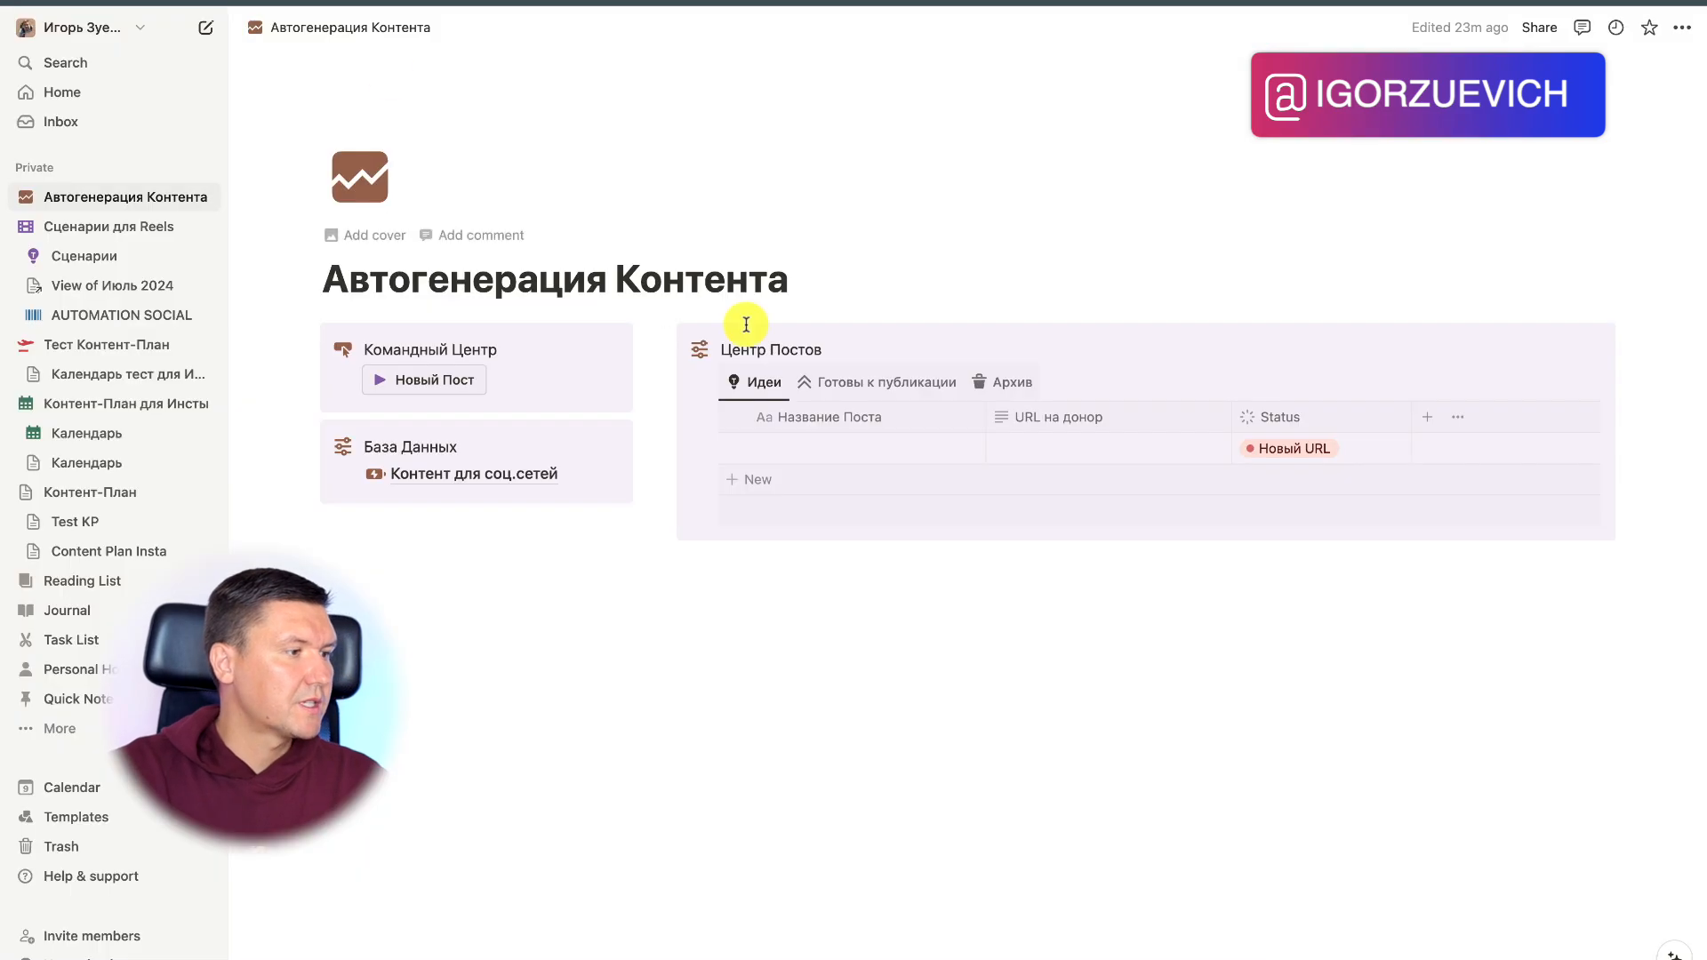
{"action": "left_click", "coordinate": [416, 380]}
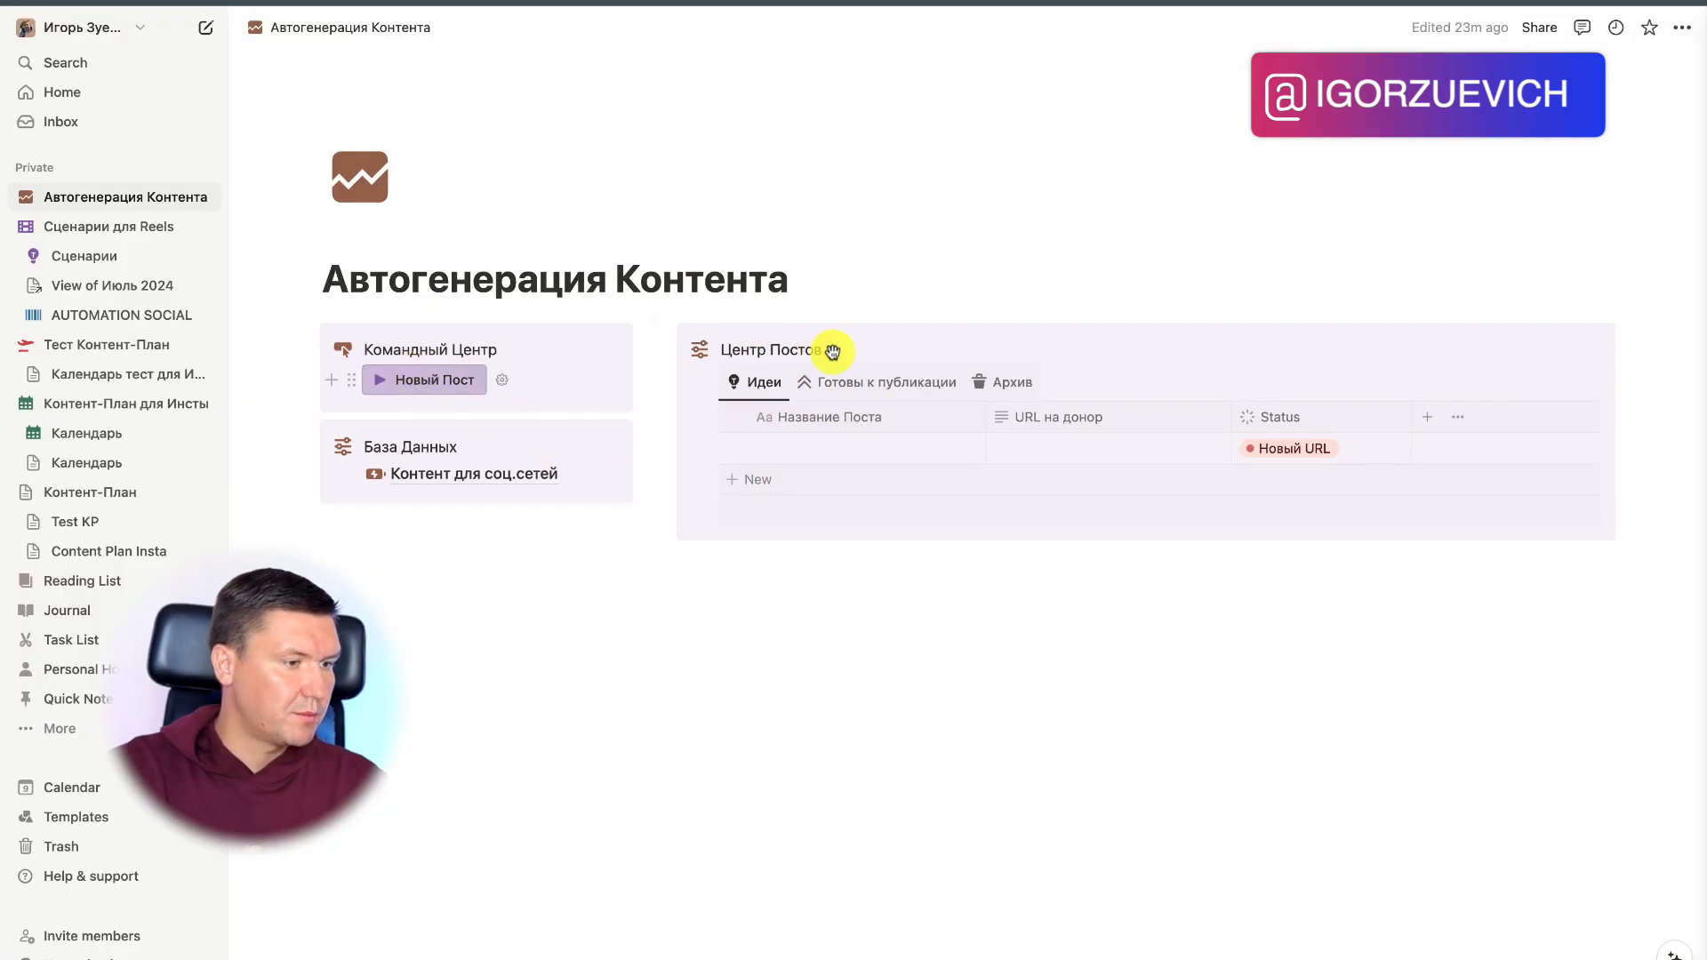
{"action": "left_click", "coordinate": [1098, 153]}
{"action": "type", "text": "https://www.artificialintelligence-news.com/2024/07/03/google-dilemma-ai-expansion-vs-achieving-climate-goals/"}
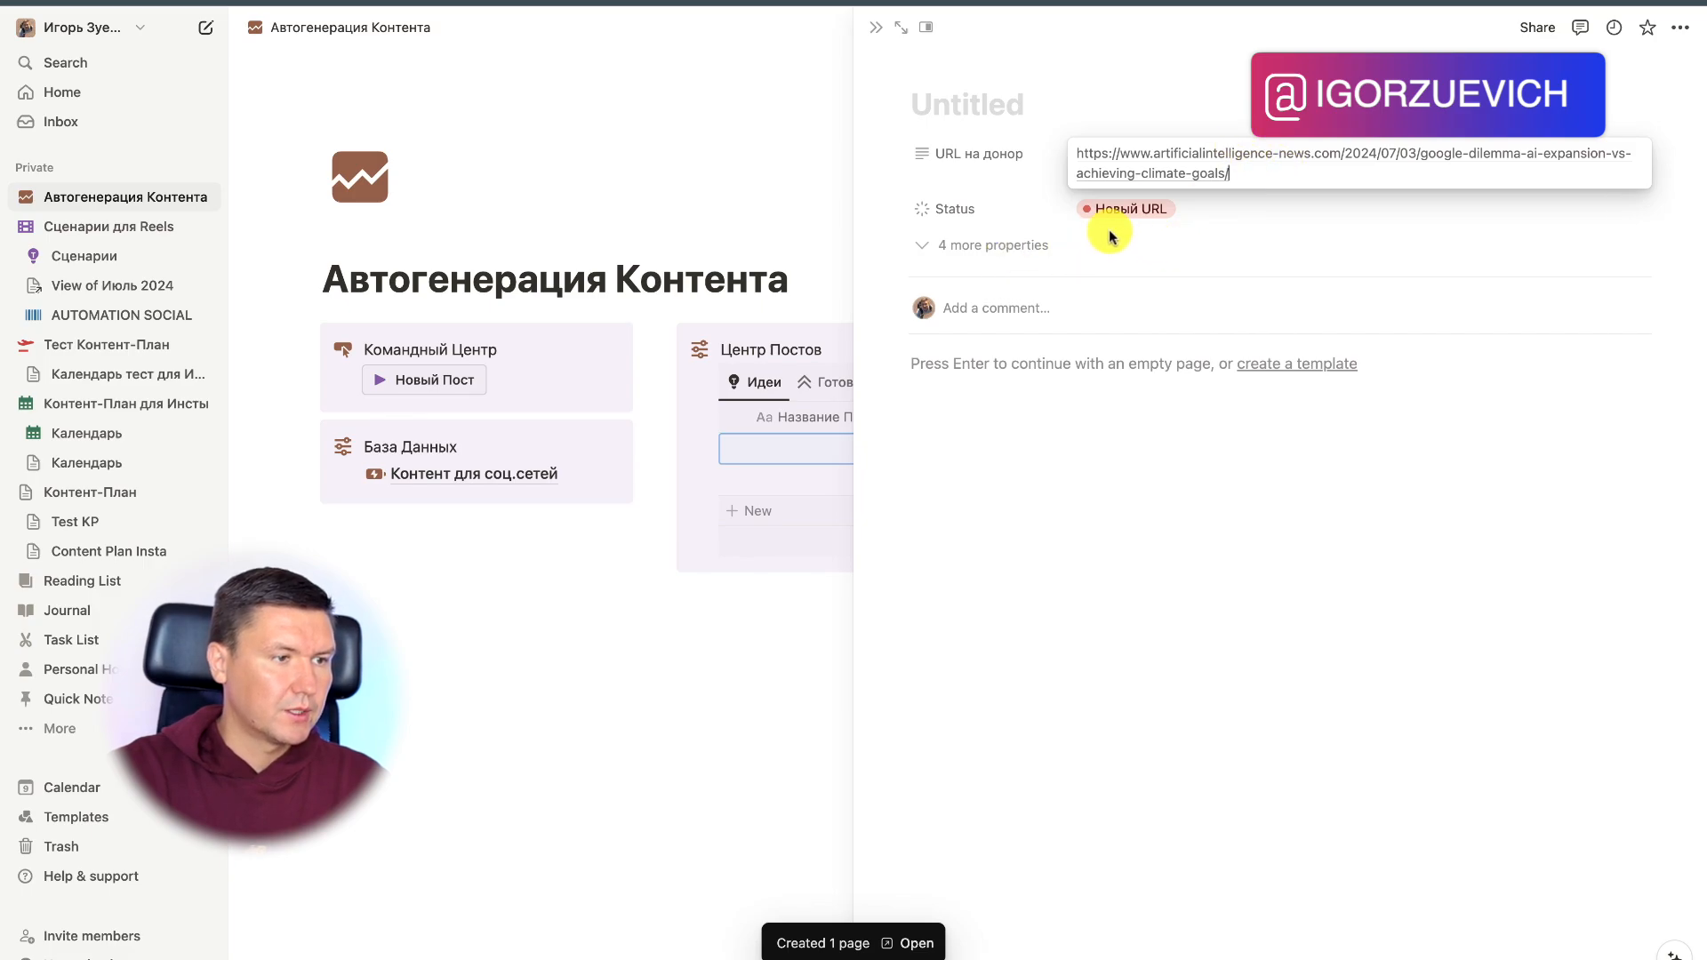
{"action": "left_click", "coordinate": [832, 141]}
{"action": "left_click", "coordinate": [803, 151]}
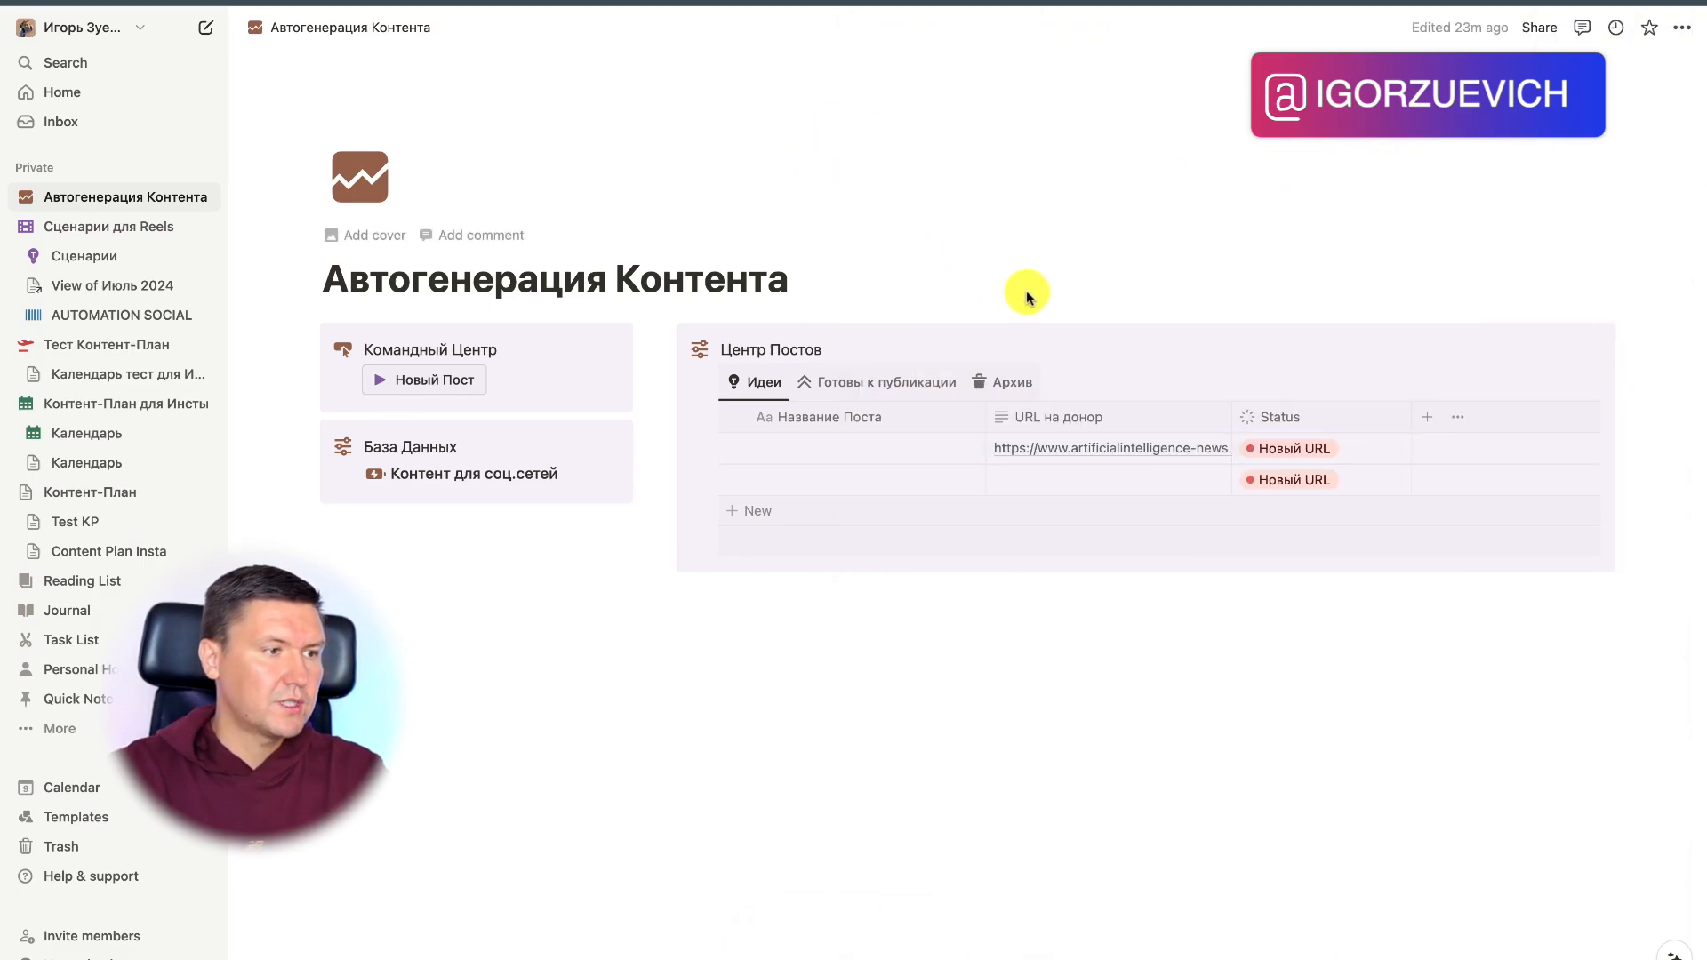
{"action": "left_click", "coordinate": [708, 480]}
{"action": "left_click", "coordinate": [570, 459]}
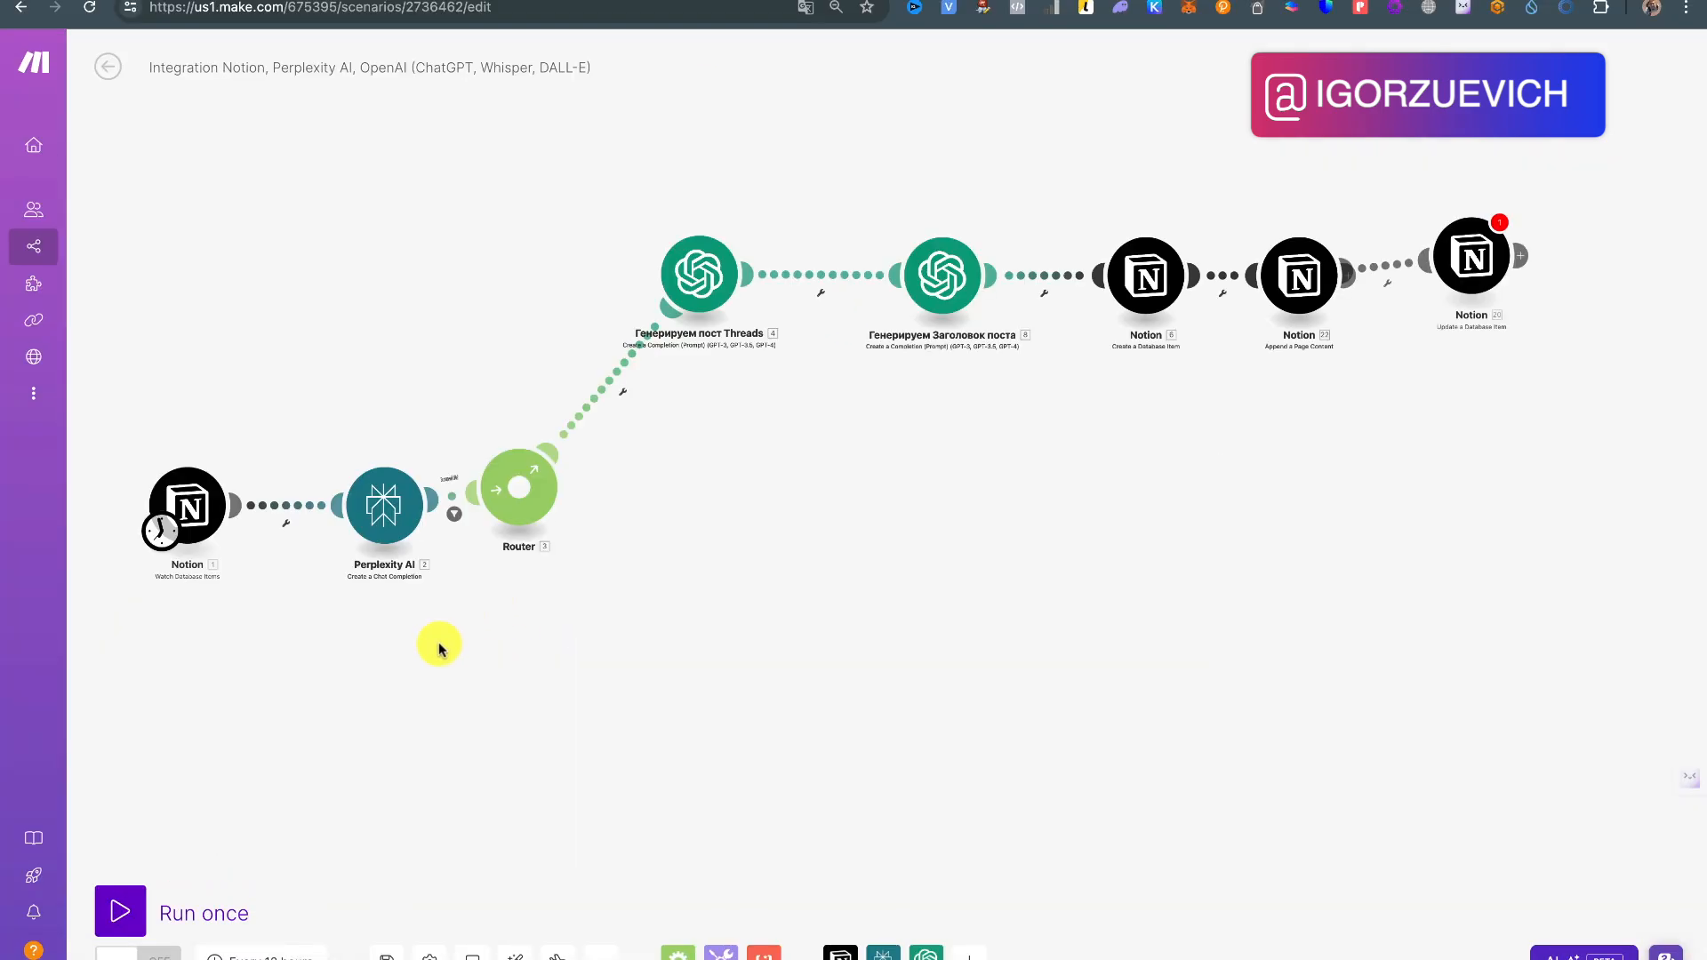
Step: In the Make scenario, examine the "Это верный URL?" filter between Perplexity AI and the Router, including its condition and available text operators
{"action": "scroll", "coordinate": [438, 641], "scroll_direction": "up", "scroll_amount": 5}
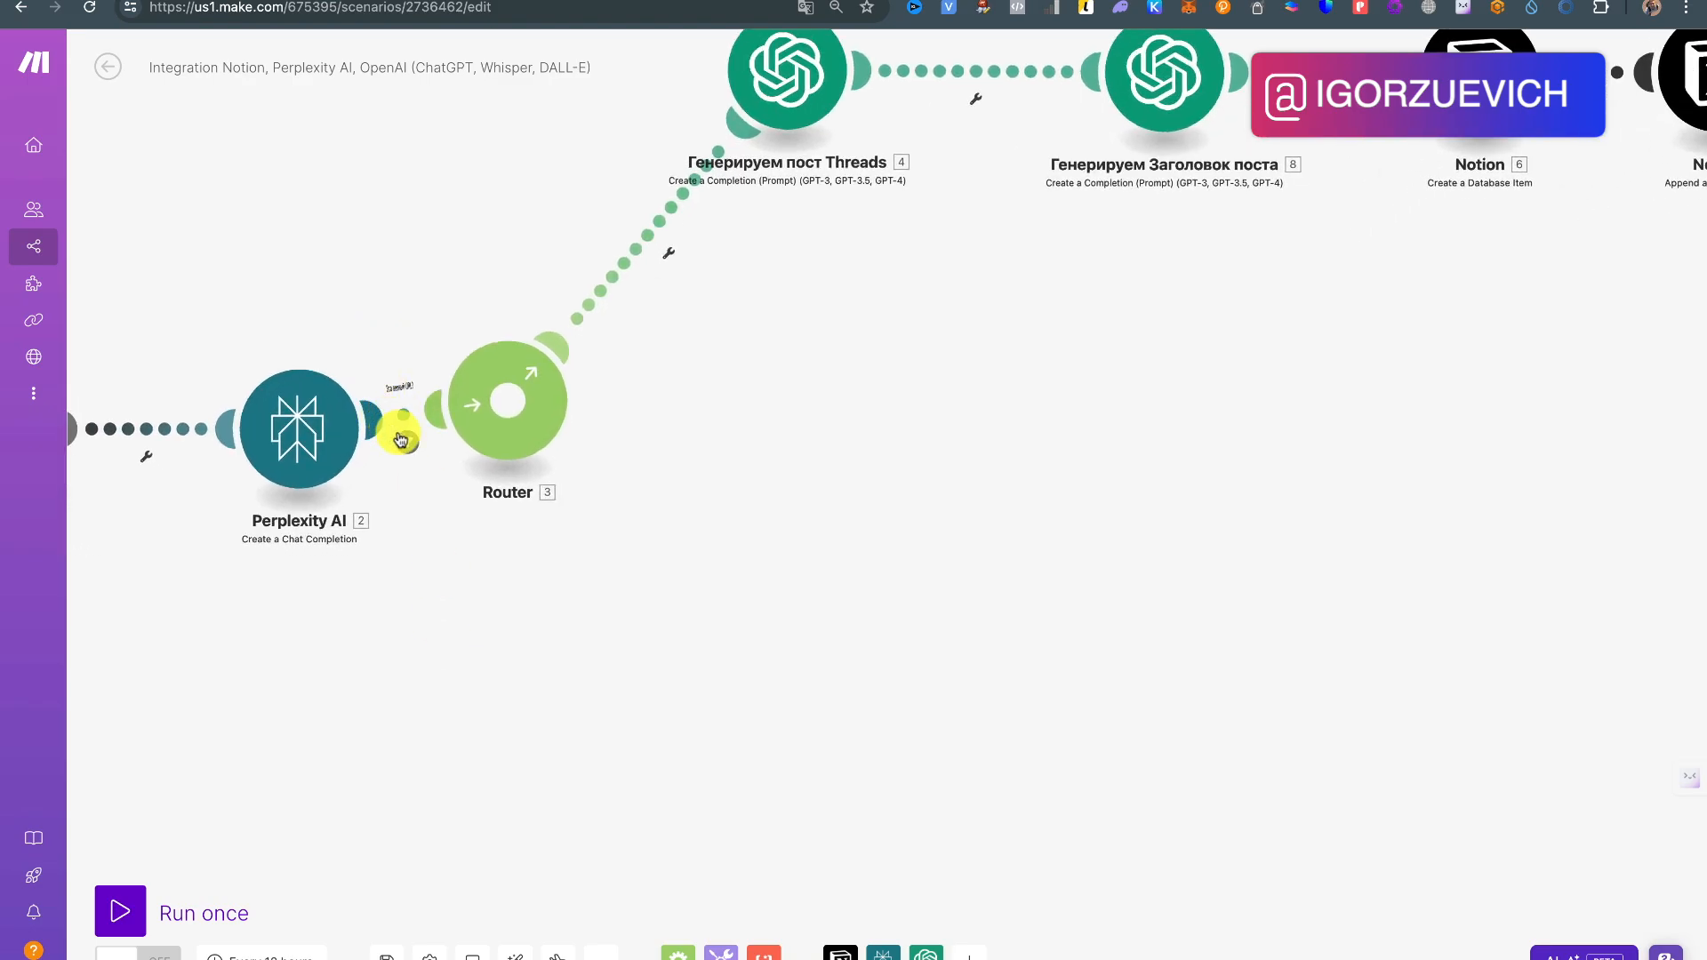
{"action": "left_click", "coordinate": [408, 444]}
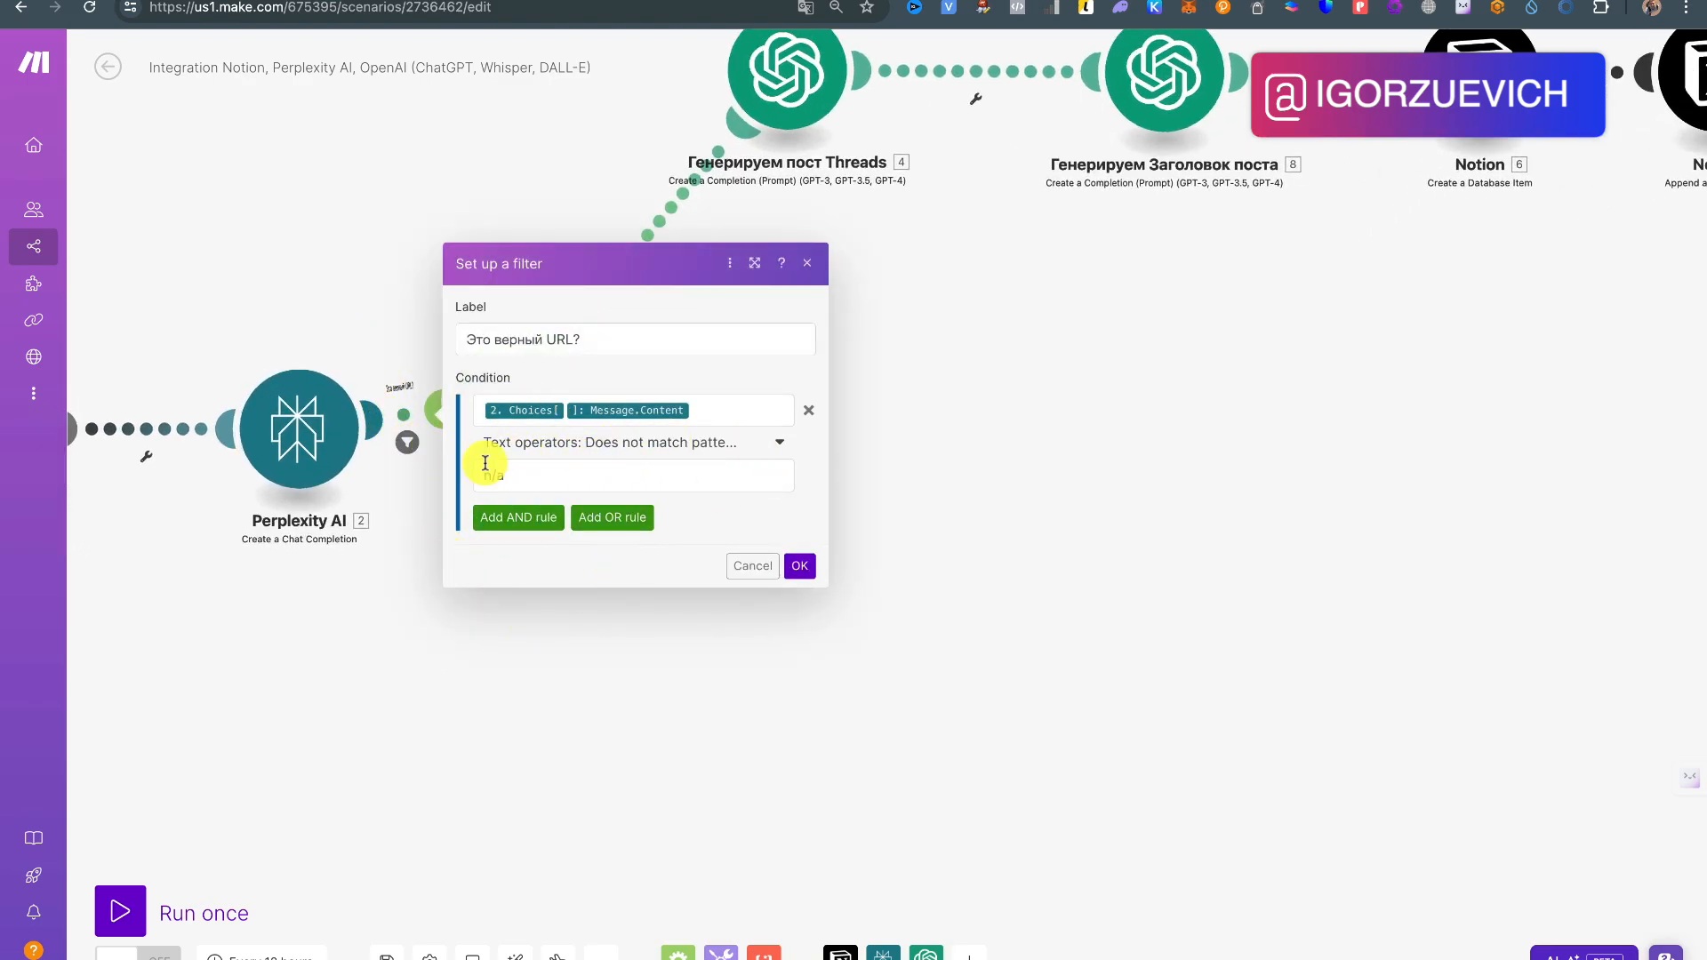
{"action": "left_click", "coordinate": [627, 444]}
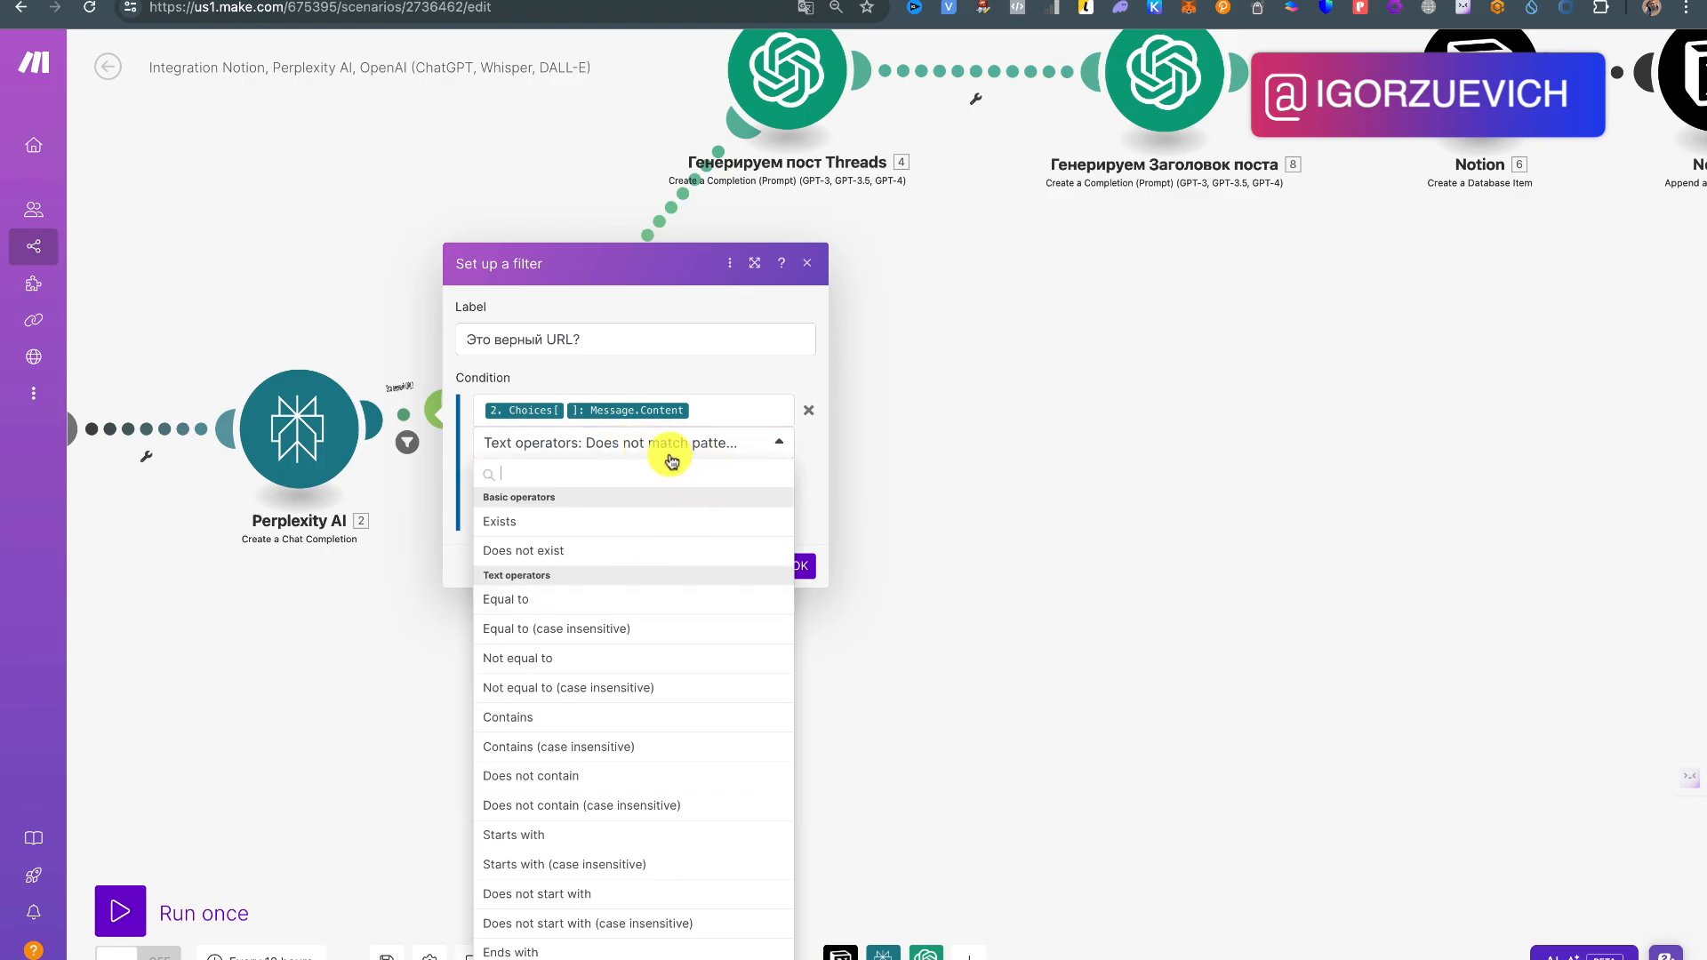
{"action": "scroll", "coordinate": [676, 680], "scroll_direction": "down", "scroll_amount": 5}
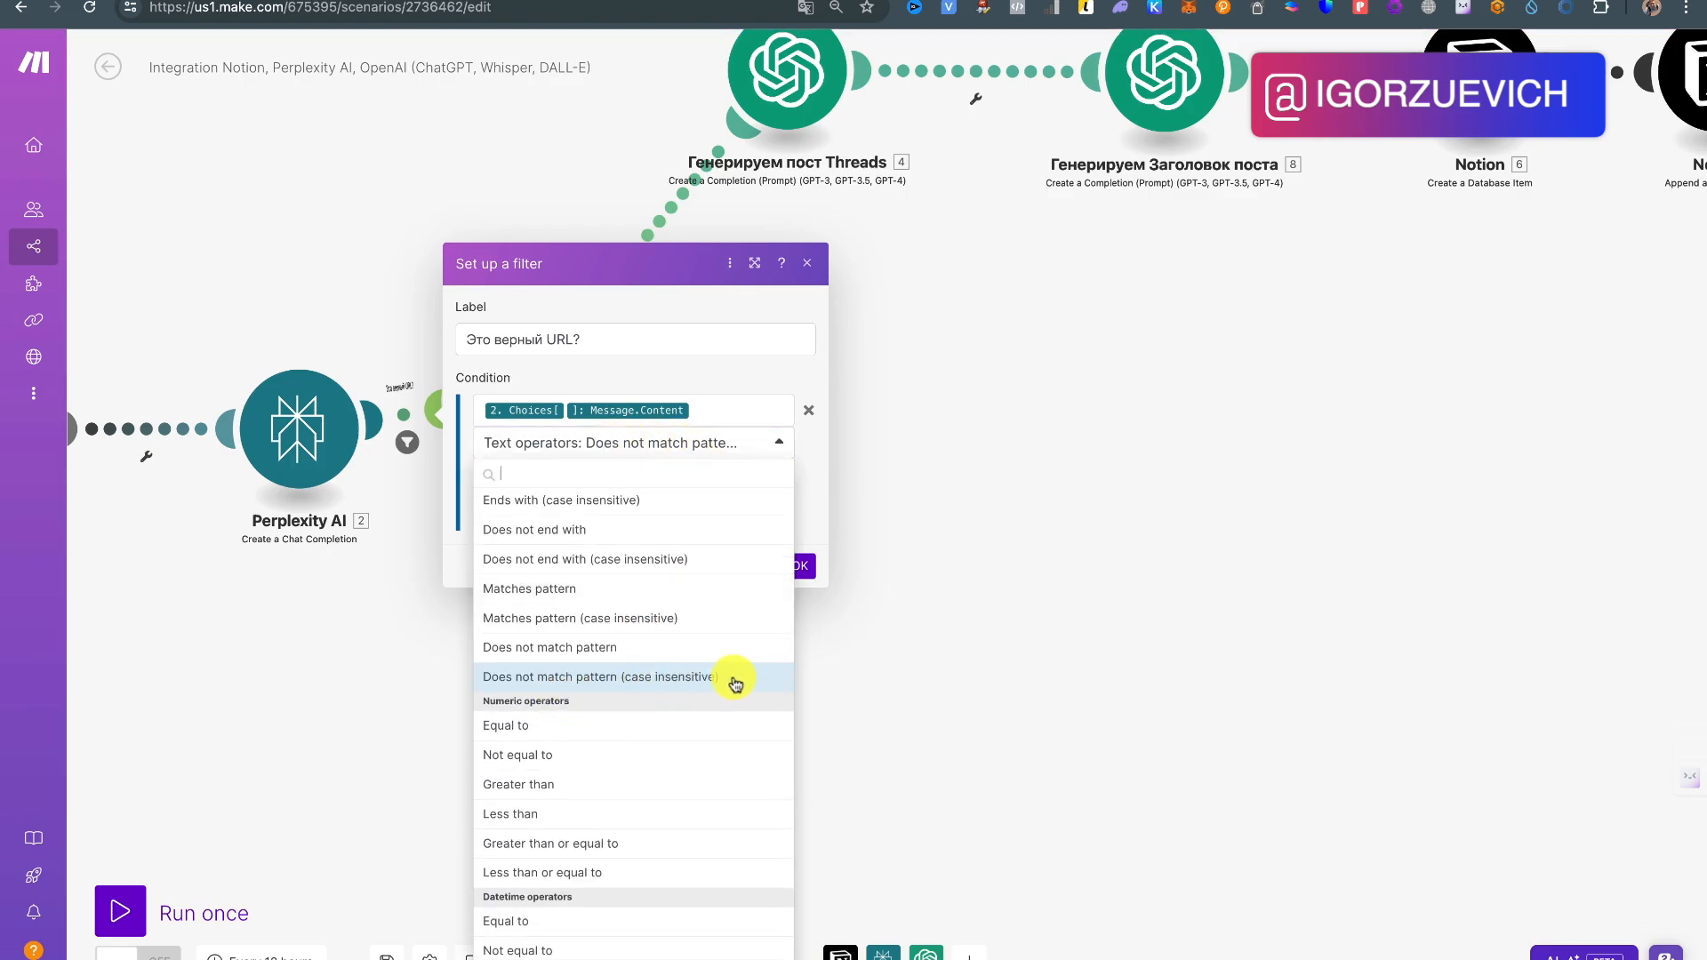
{"action": "left_click", "coordinate": [630, 379]}
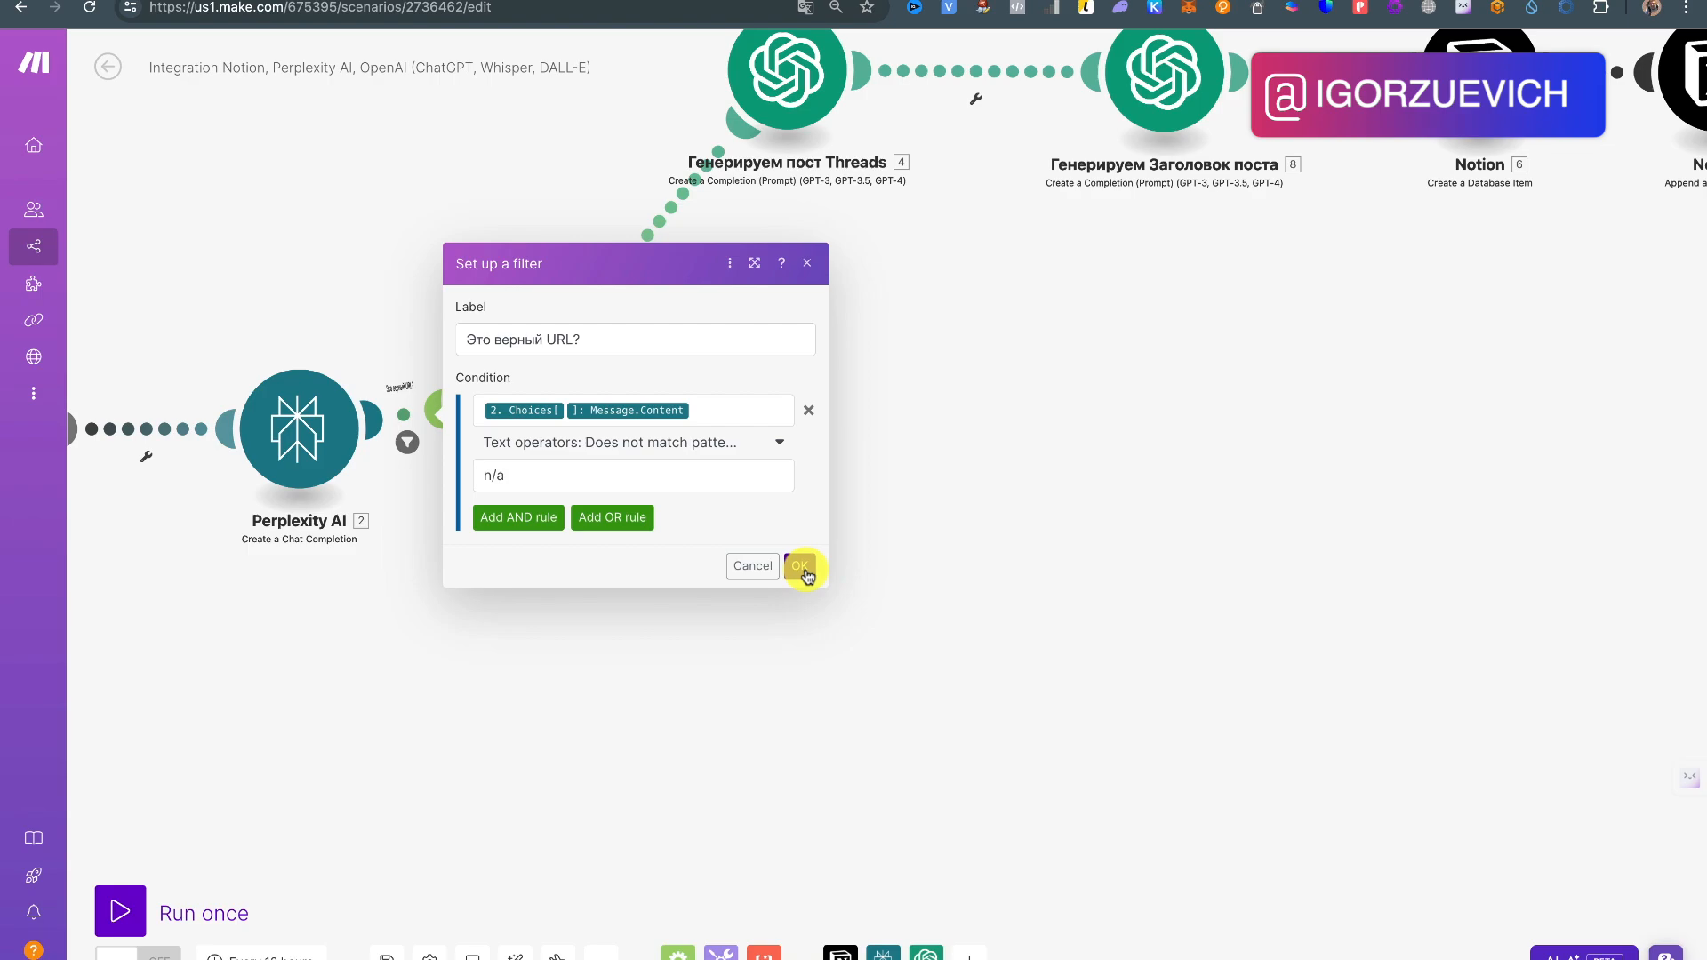
{"action": "left_click", "coordinate": [800, 567]}
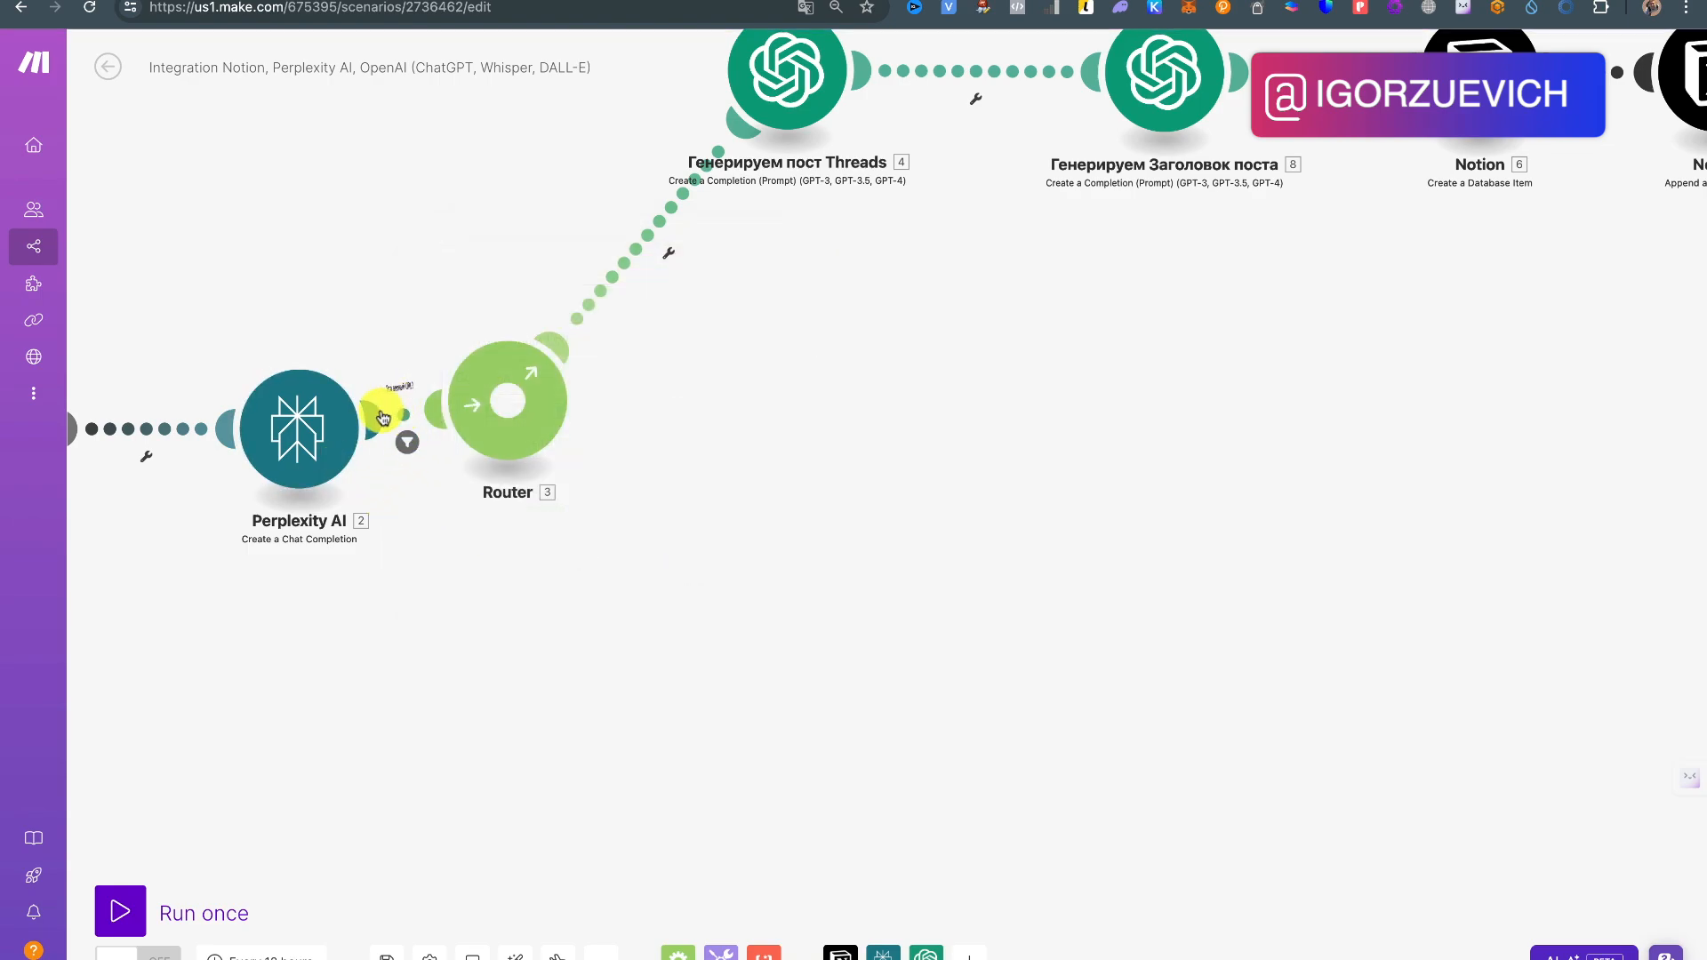
{"action": "left_click", "coordinate": [409, 441]}
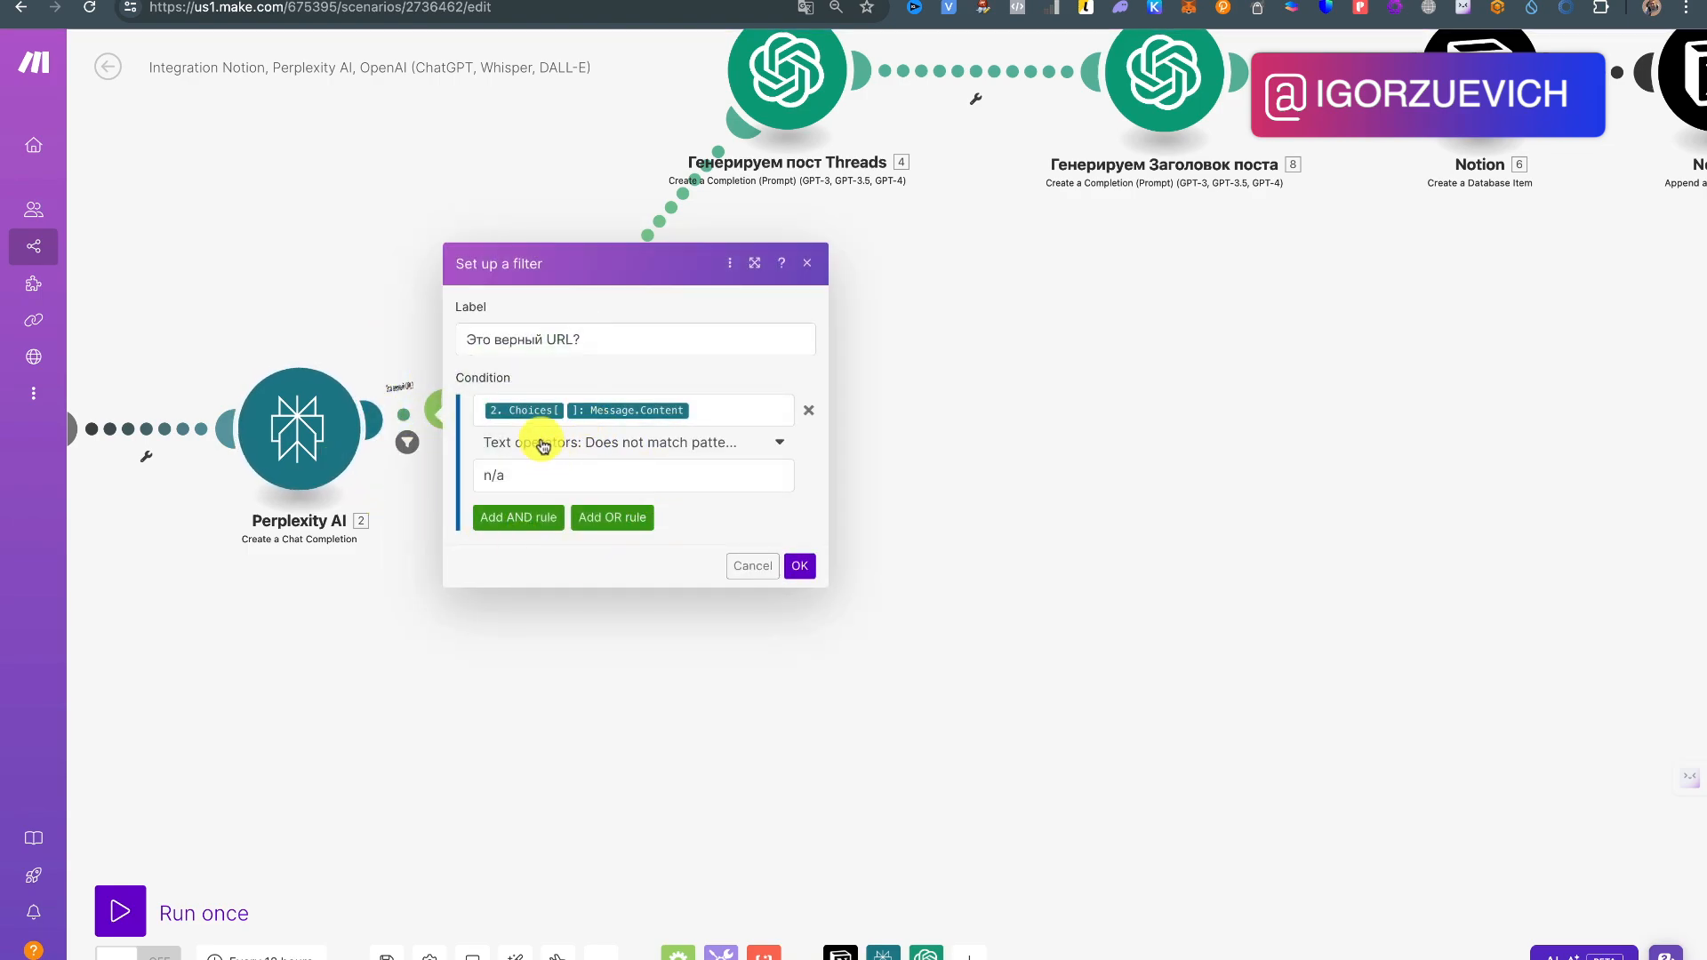
{"action": "left_click", "coordinate": [582, 443]}
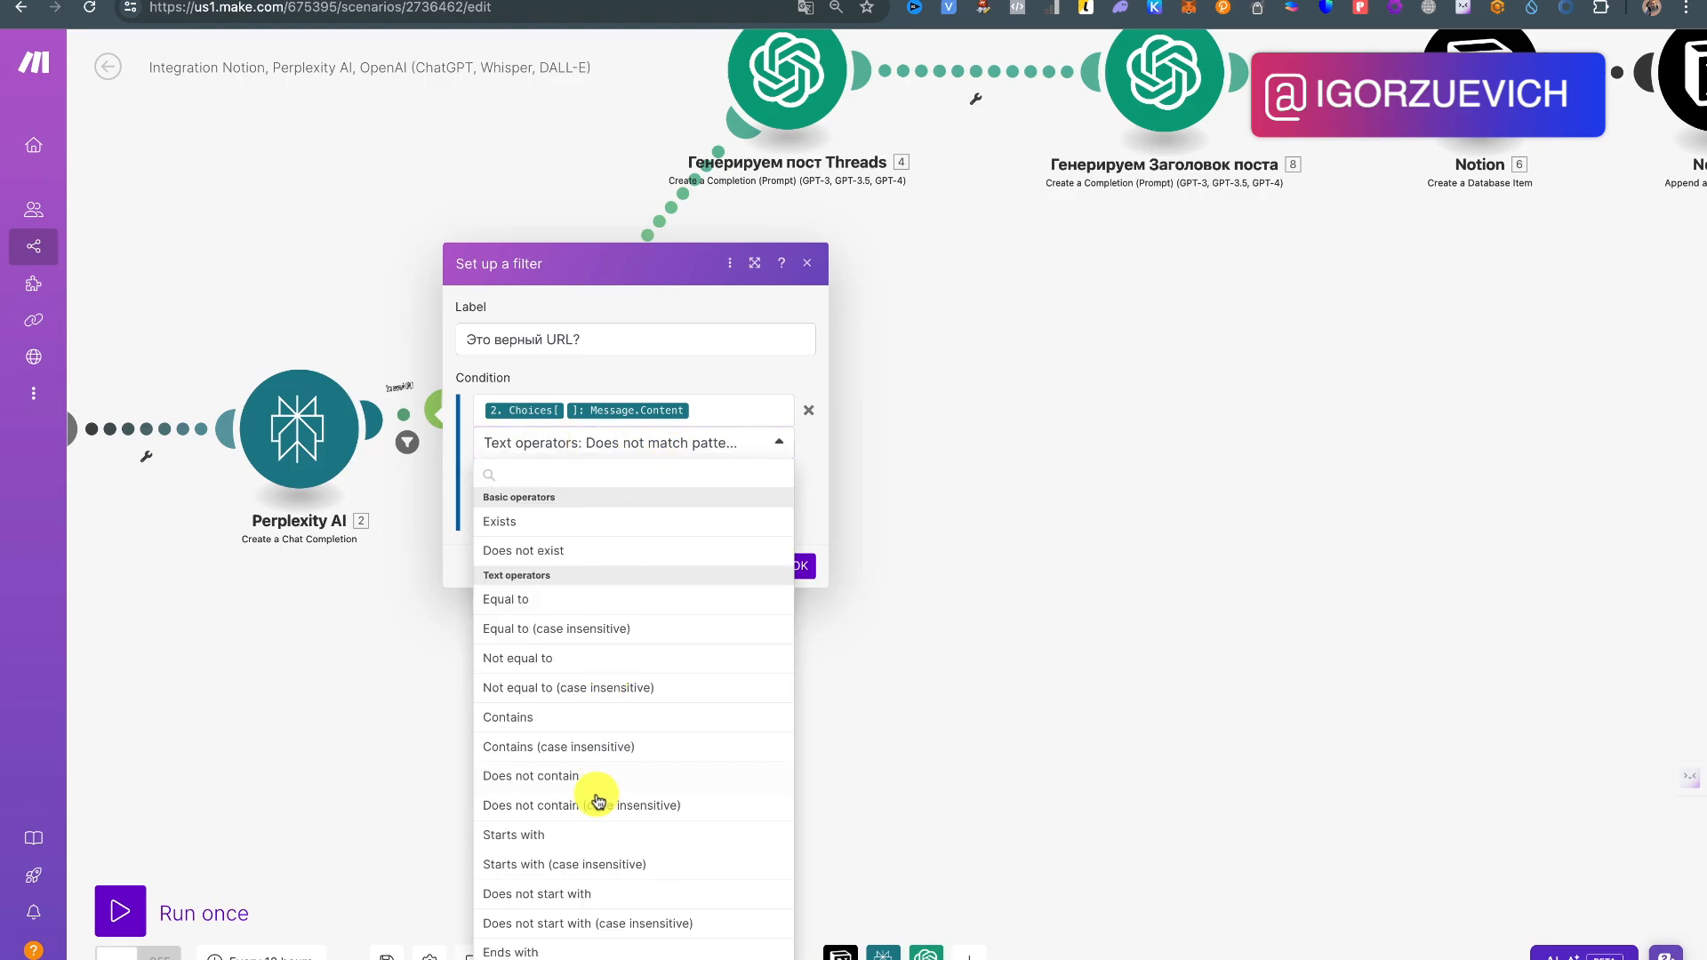
{"action": "scroll", "coordinate": [598, 800], "scroll_direction": "down", "scroll_amount": 5}
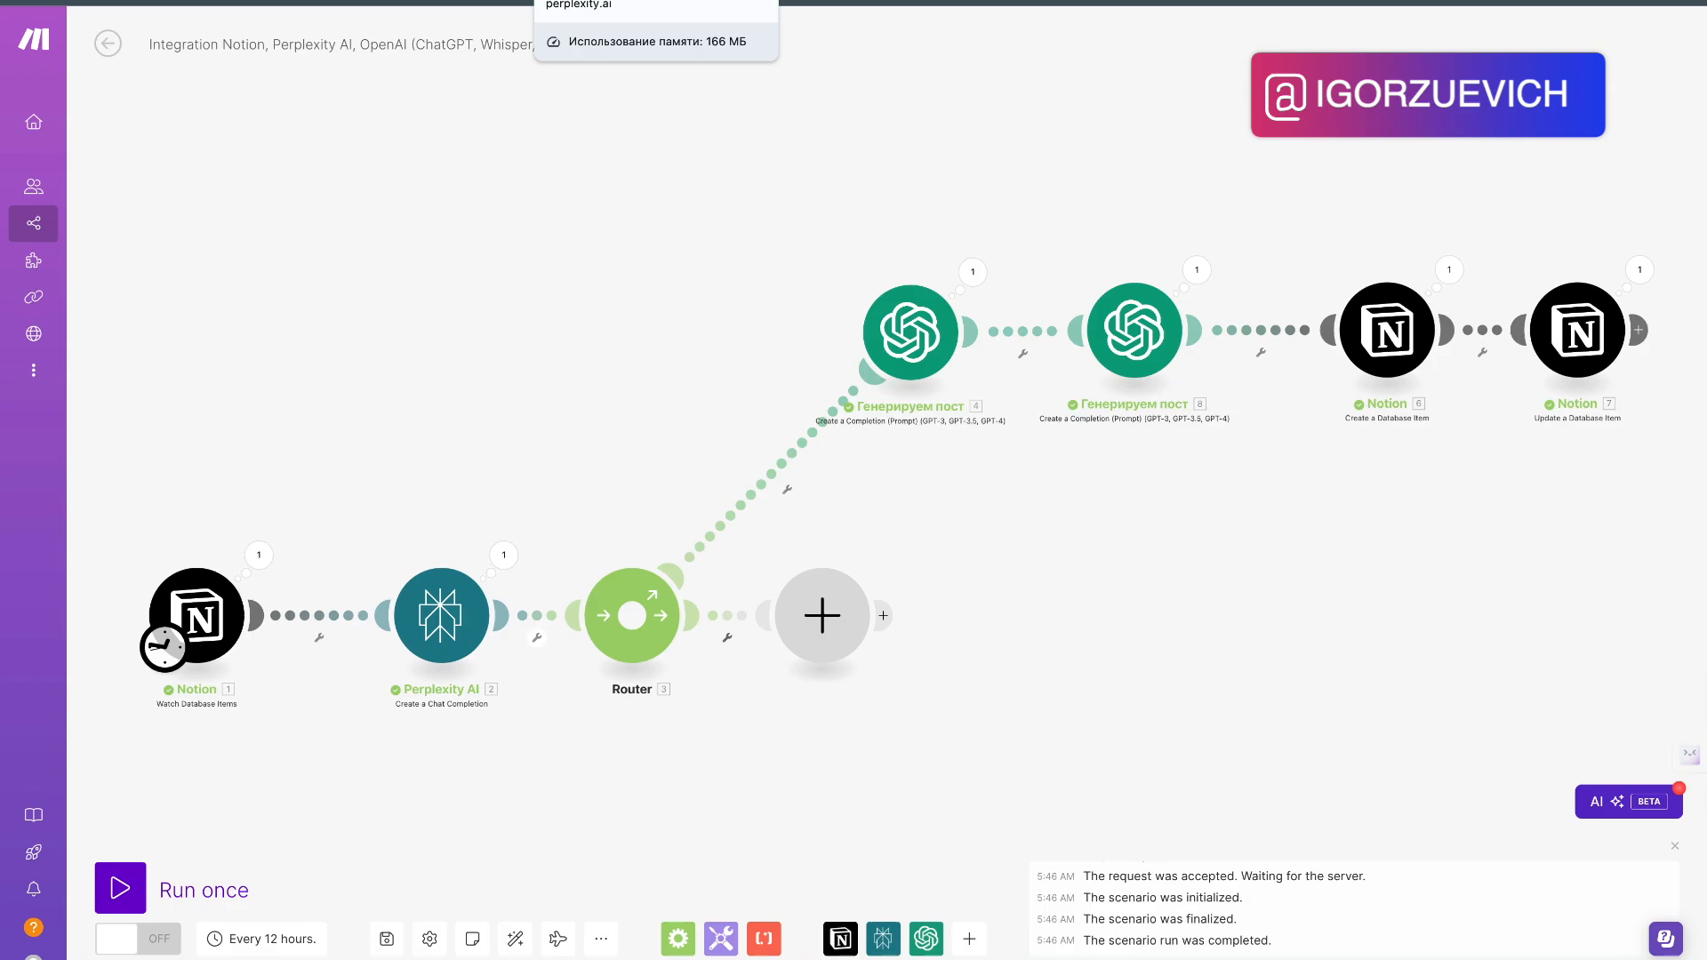
Step: Switch to Notion and check the "Готовы к публикации" and "Архив" views of "Центр Постов", opening the generated post ready for publication
{"action": "left_click", "coordinate": [117, 1]}
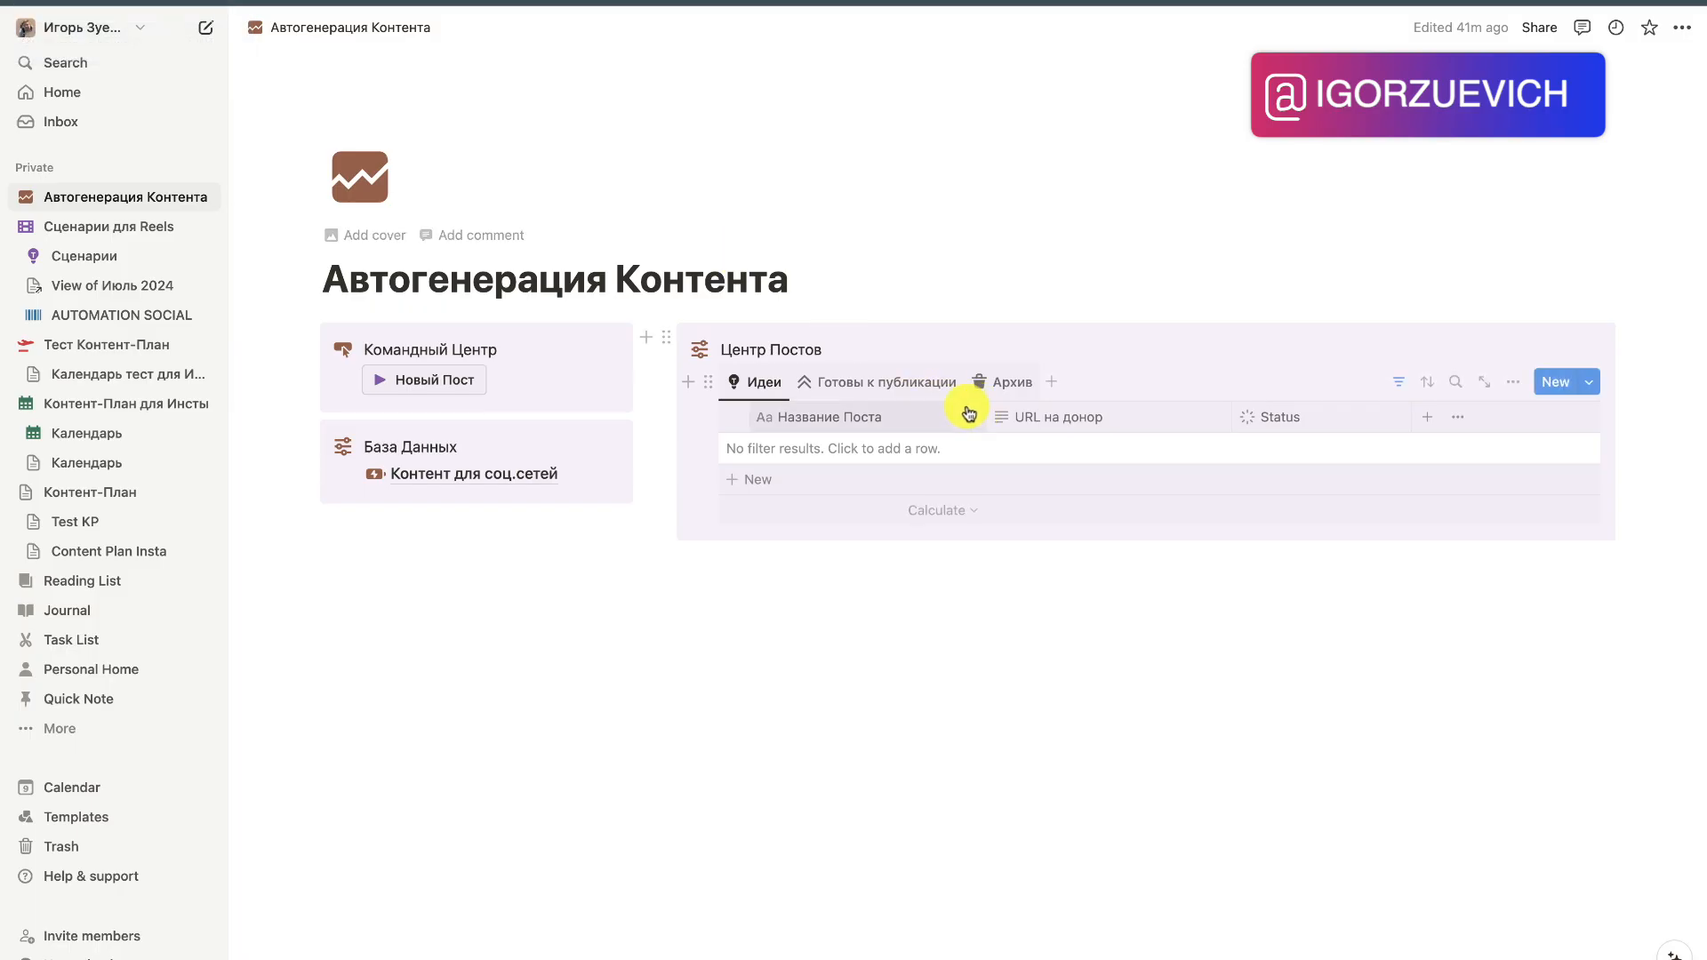
{"action": "left_click", "coordinate": [902, 392]}
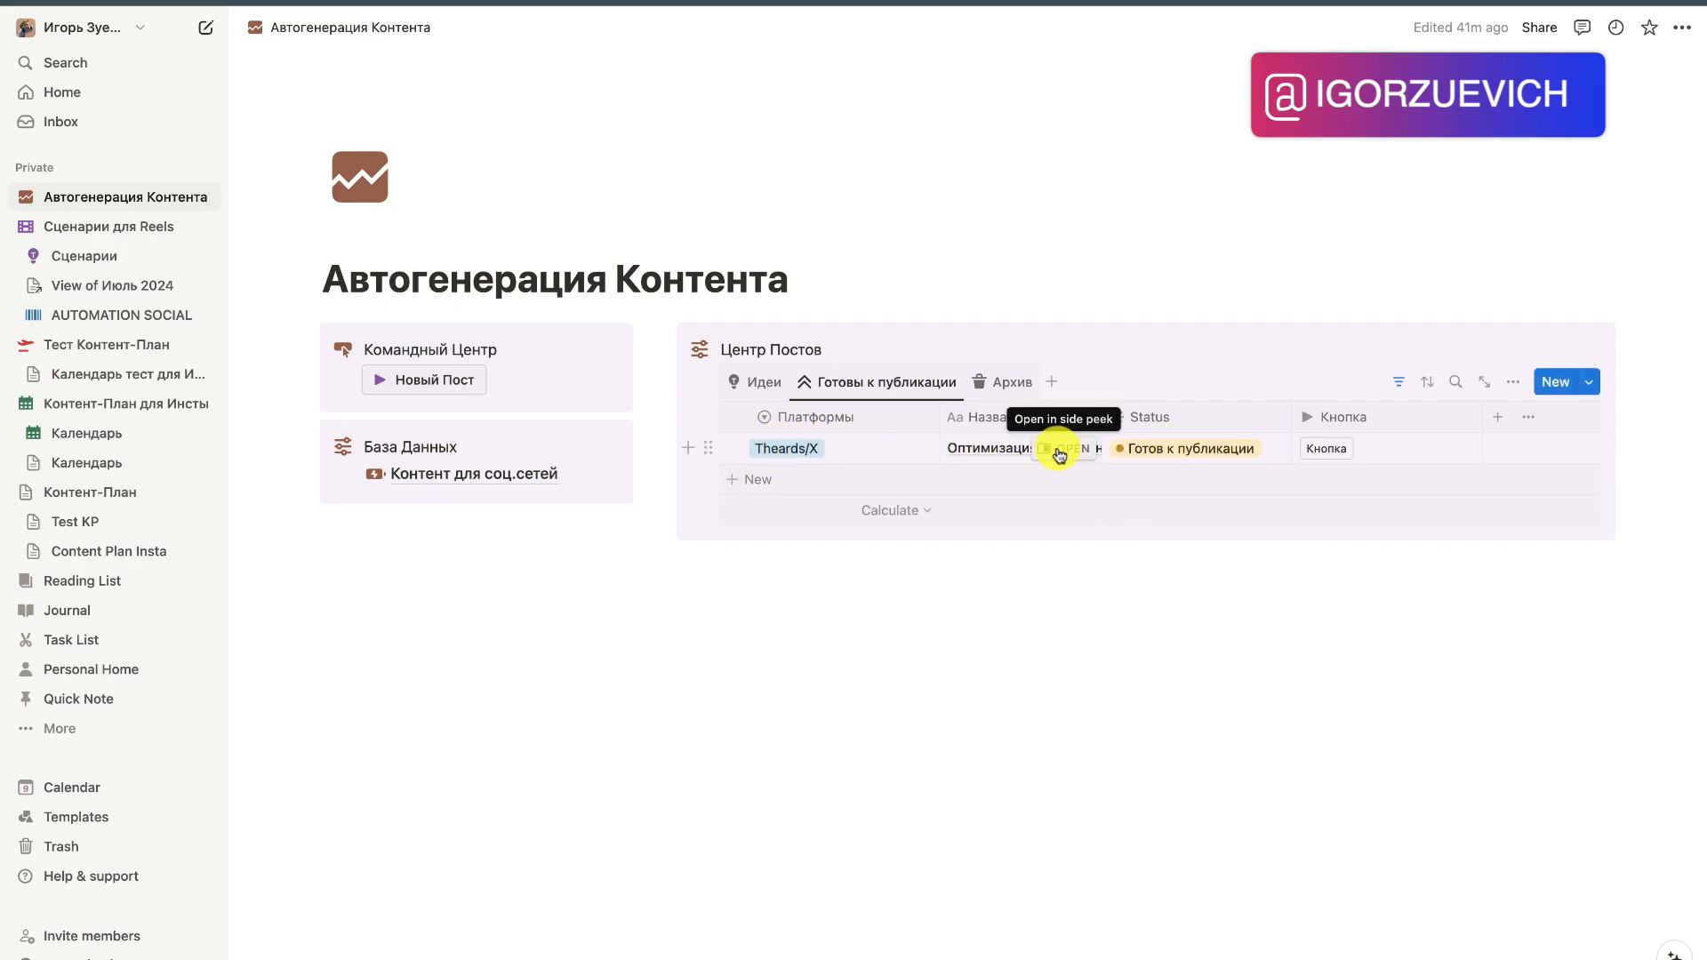
{"action": "left_click", "coordinate": [1095, 451]}
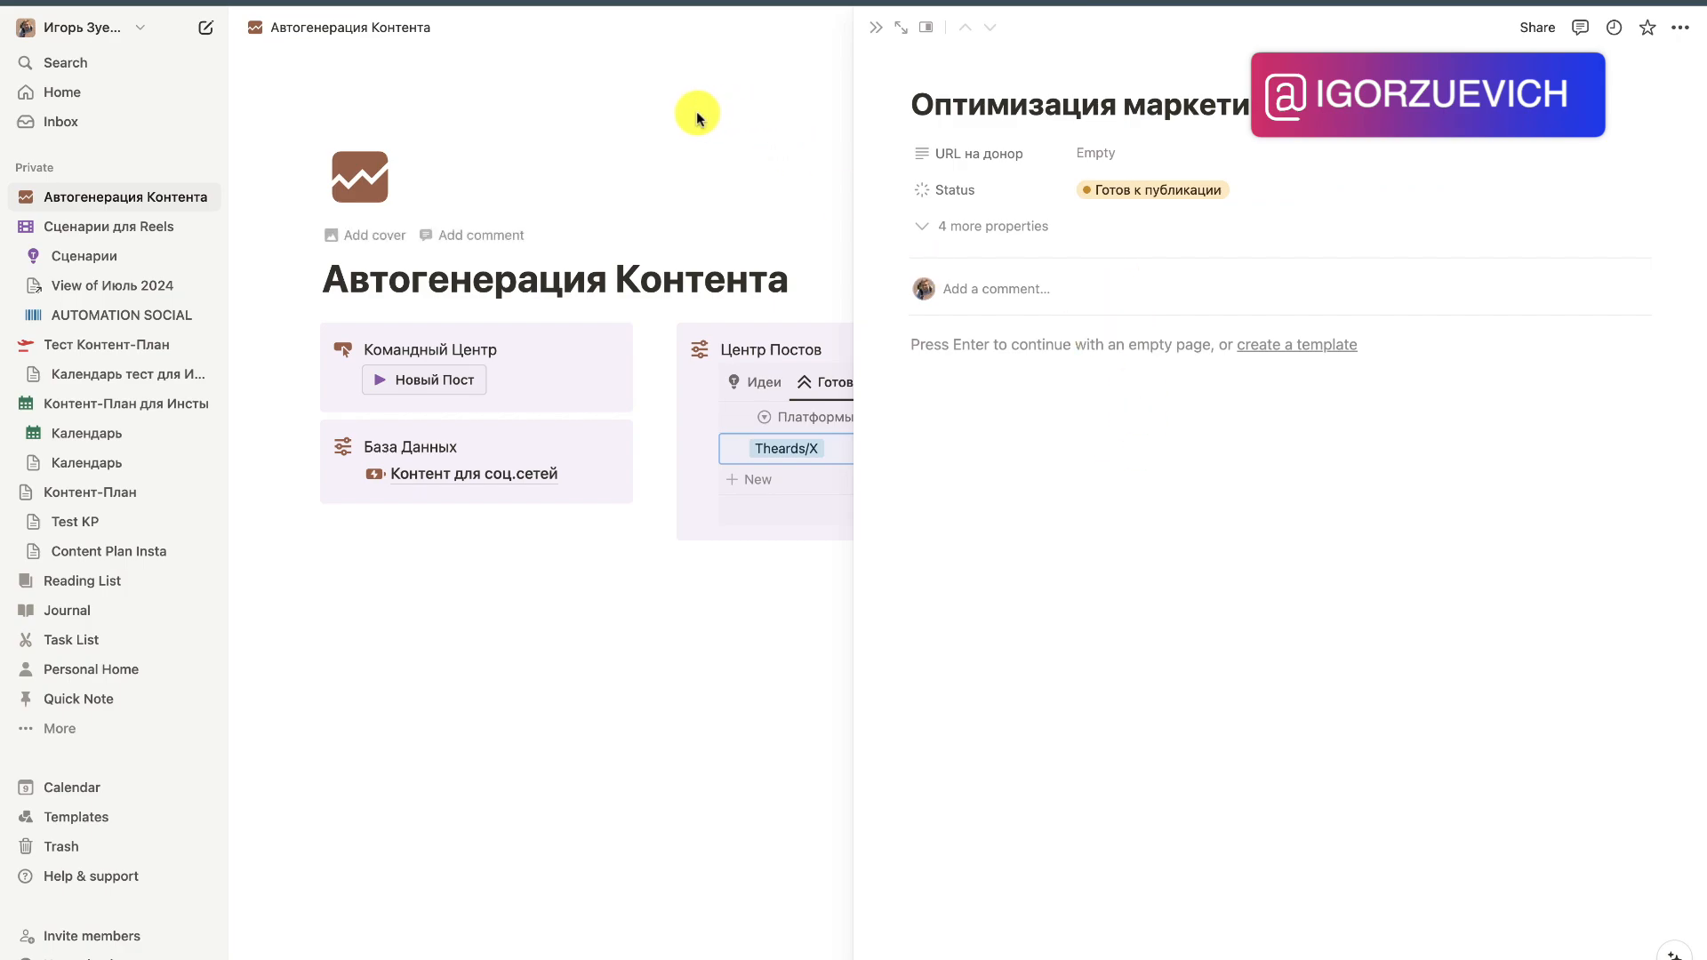
{"action": "left_click", "coordinate": [697, 113]}
{"action": "left_click", "coordinate": [1007, 385]}
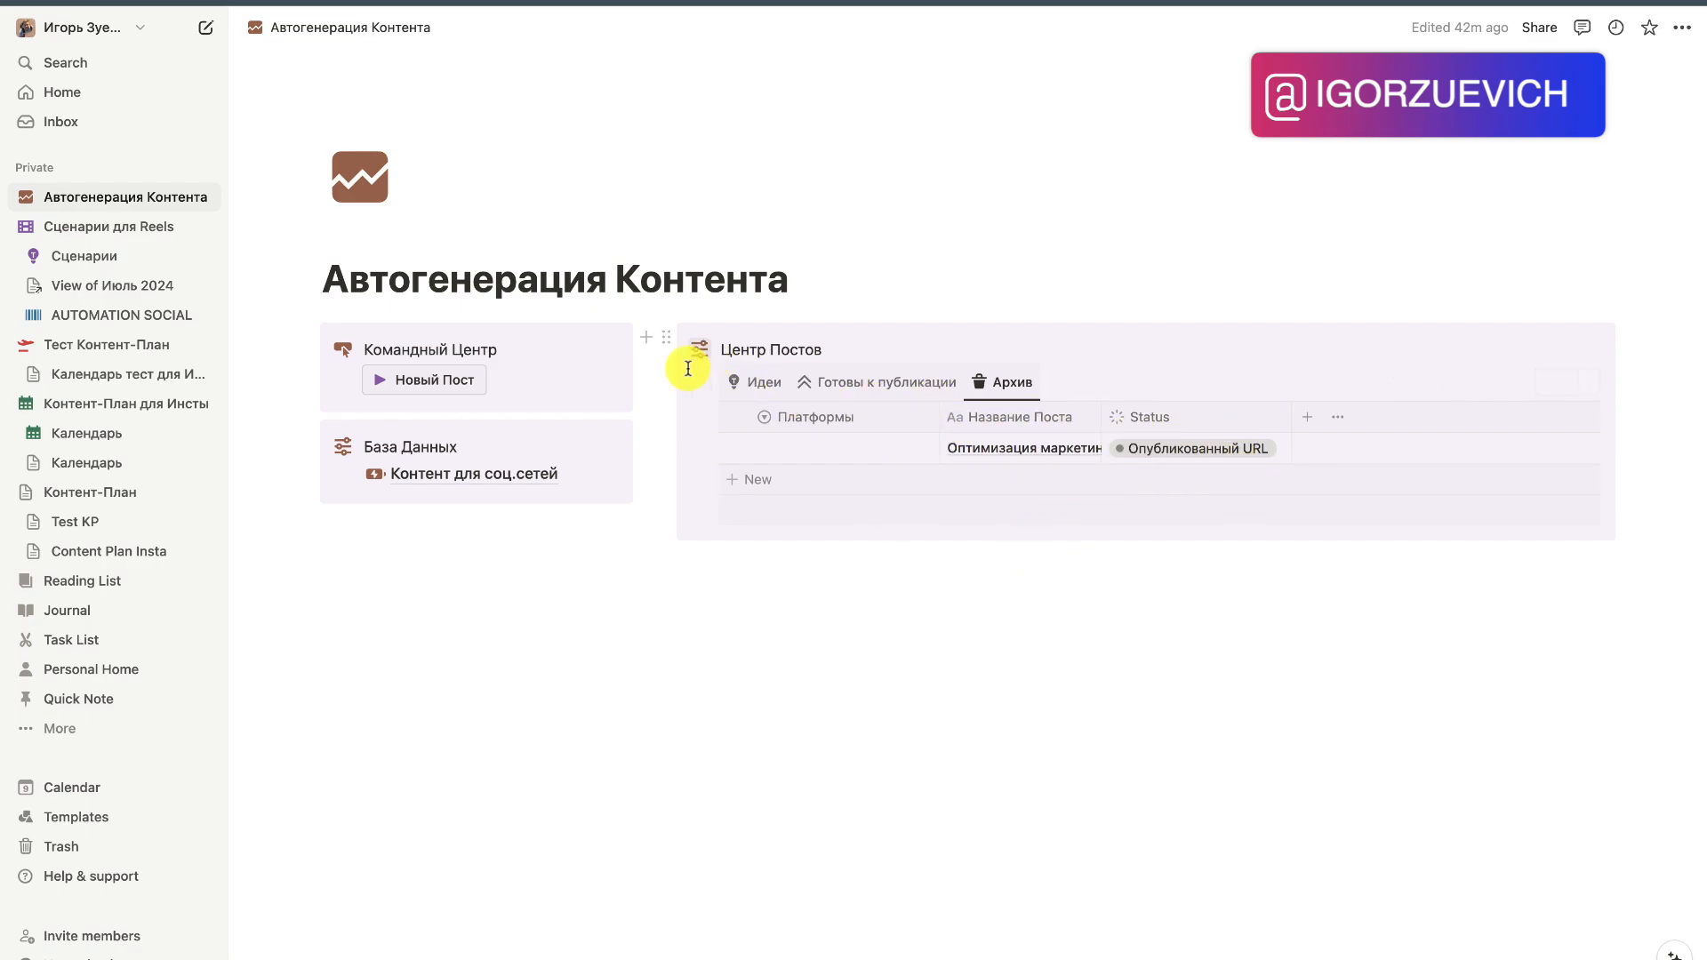
Step: Open the "Контент для соц.сетей" database, read the first post's full properties including its "Пост" text, and return to "Автогенерация Контента"
{"action": "left_click", "coordinate": [448, 468]}
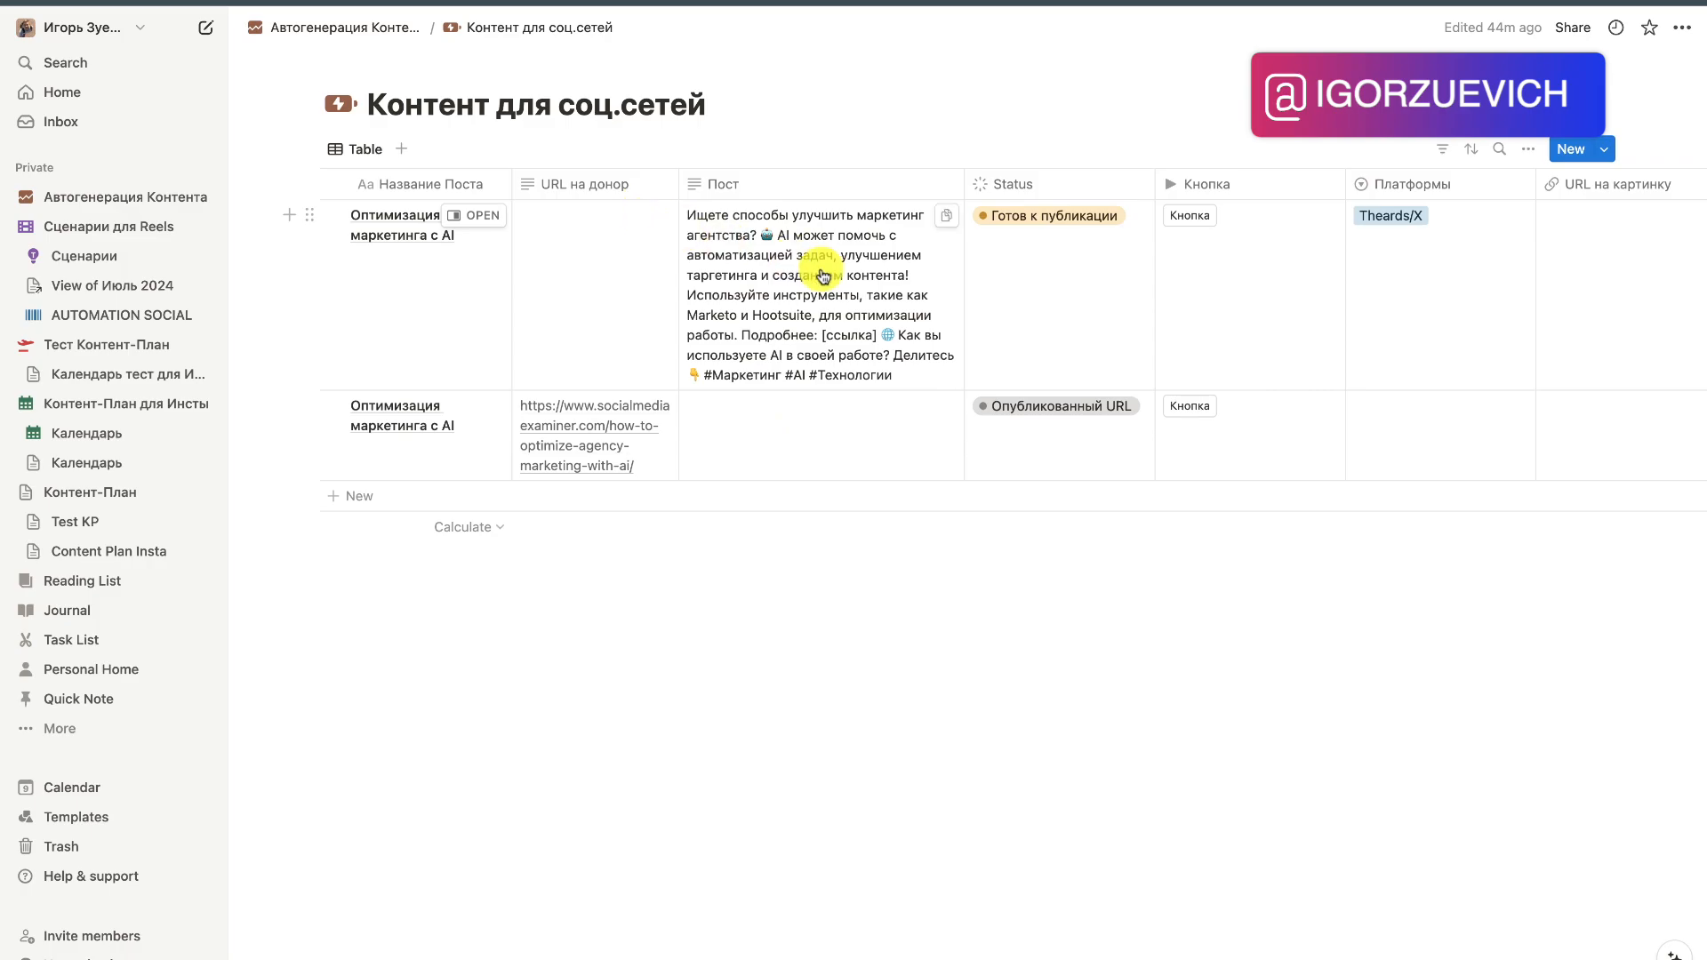
{"action": "left_click", "coordinate": [485, 220]}
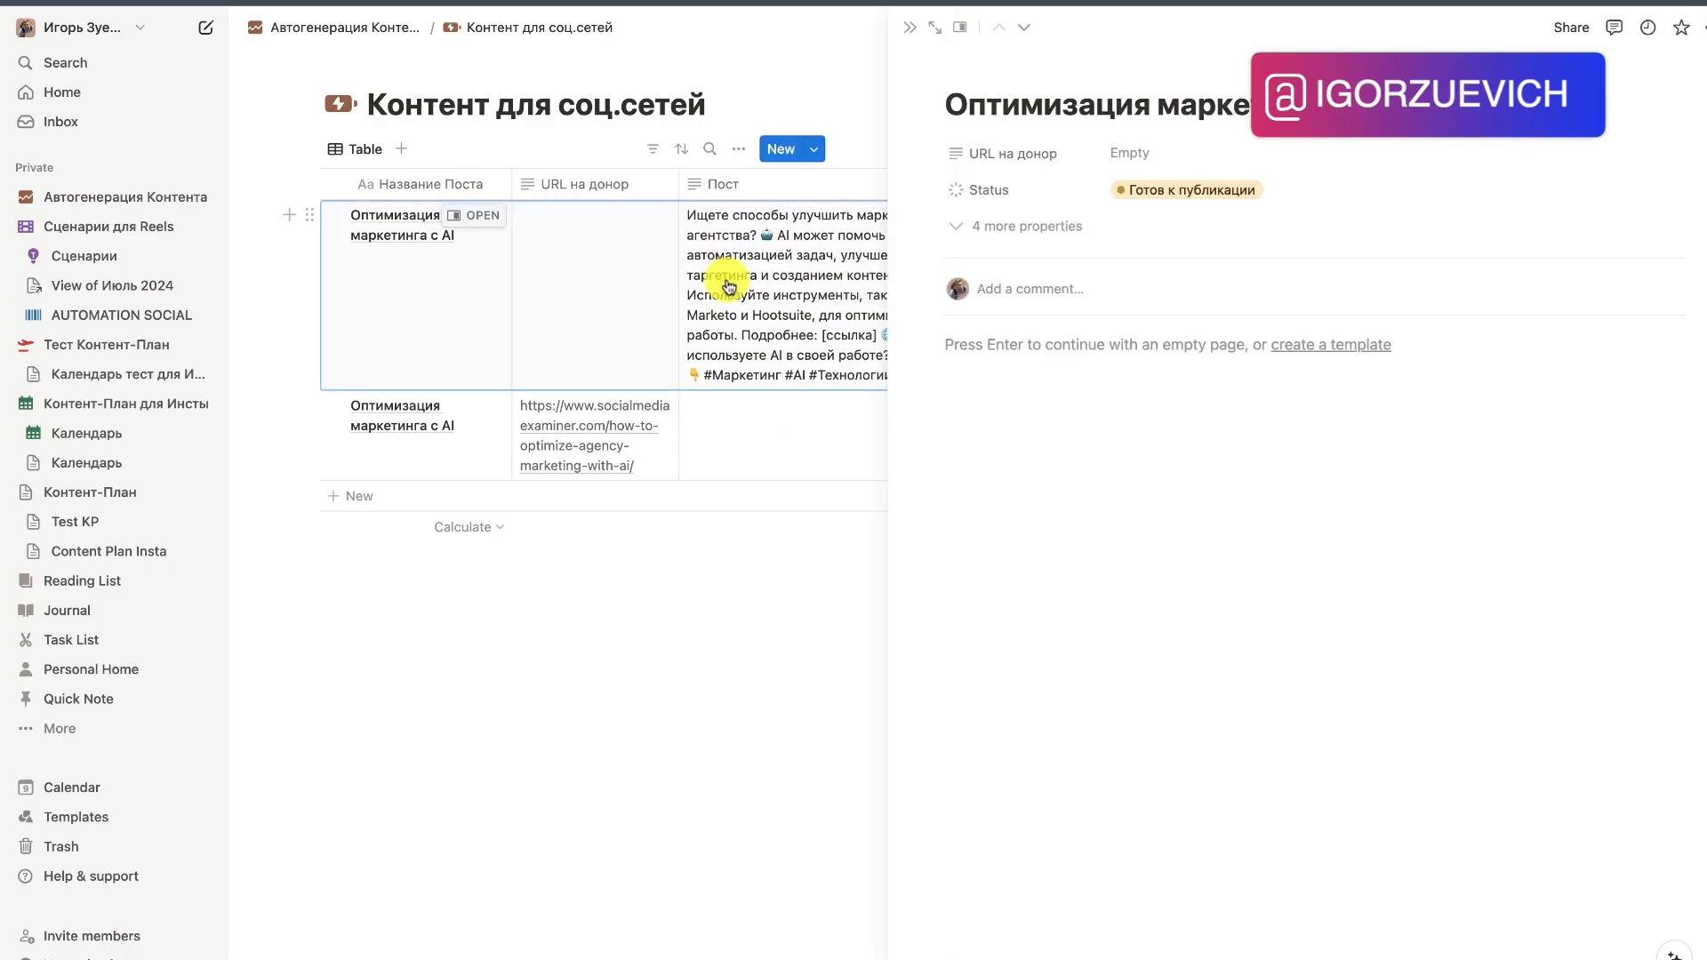
{"action": "left_click", "coordinate": [992, 227]}
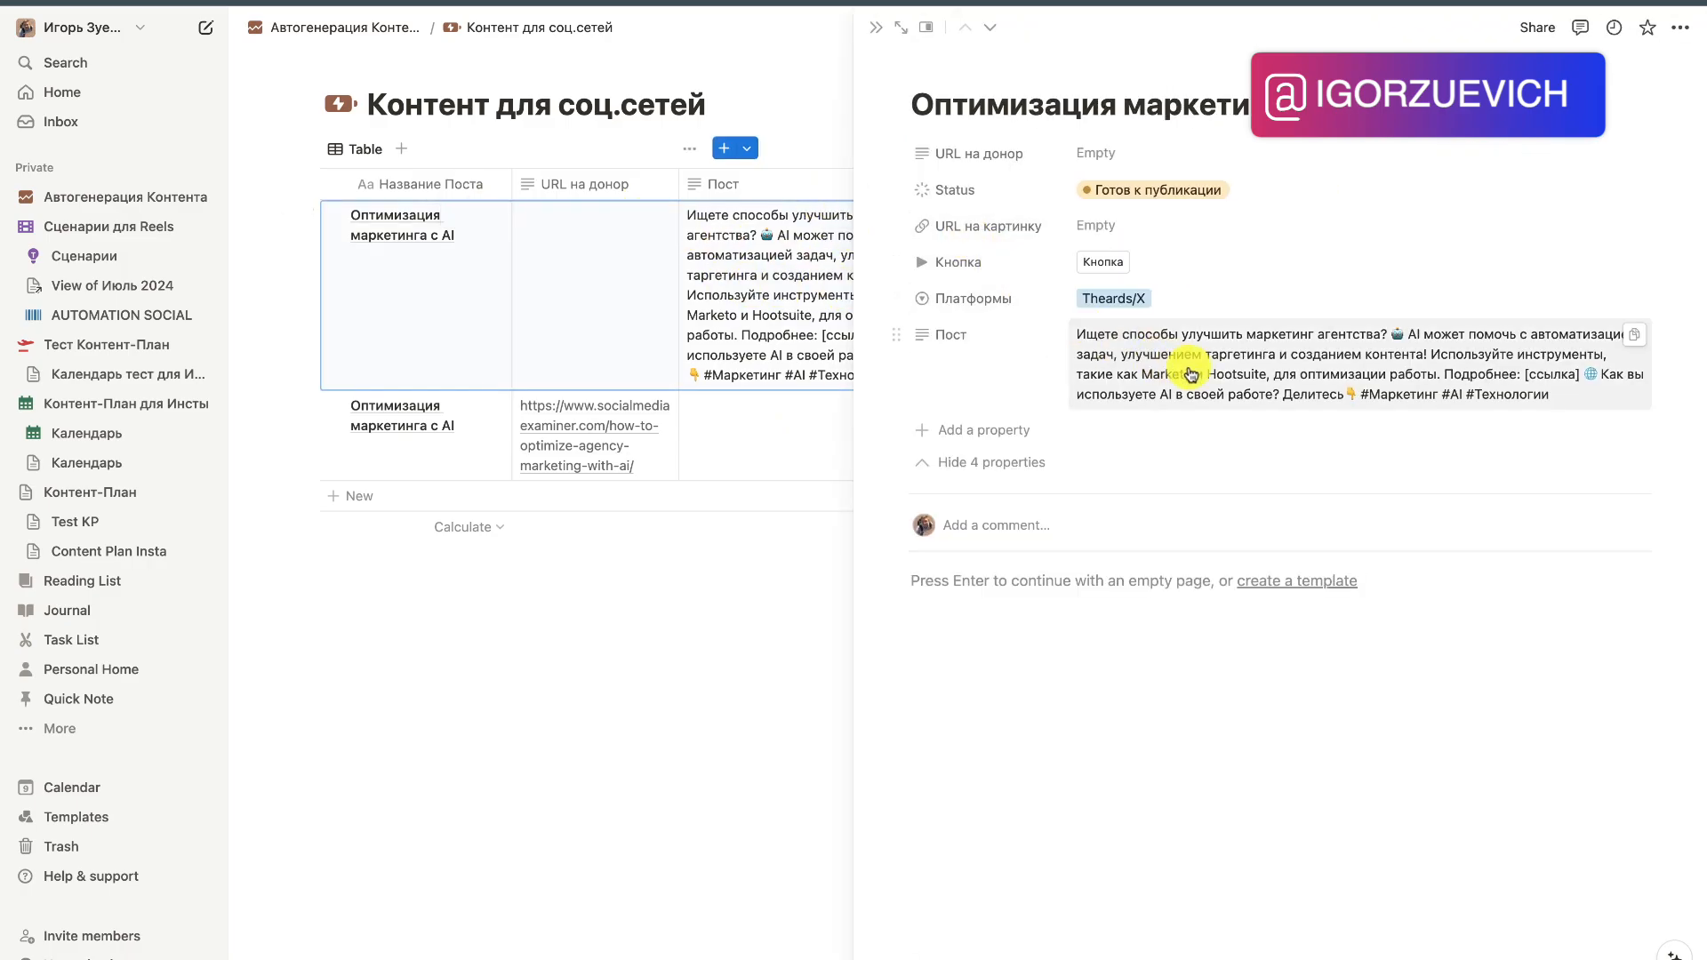
{"action": "left_click", "coordinate": [815, 84]}
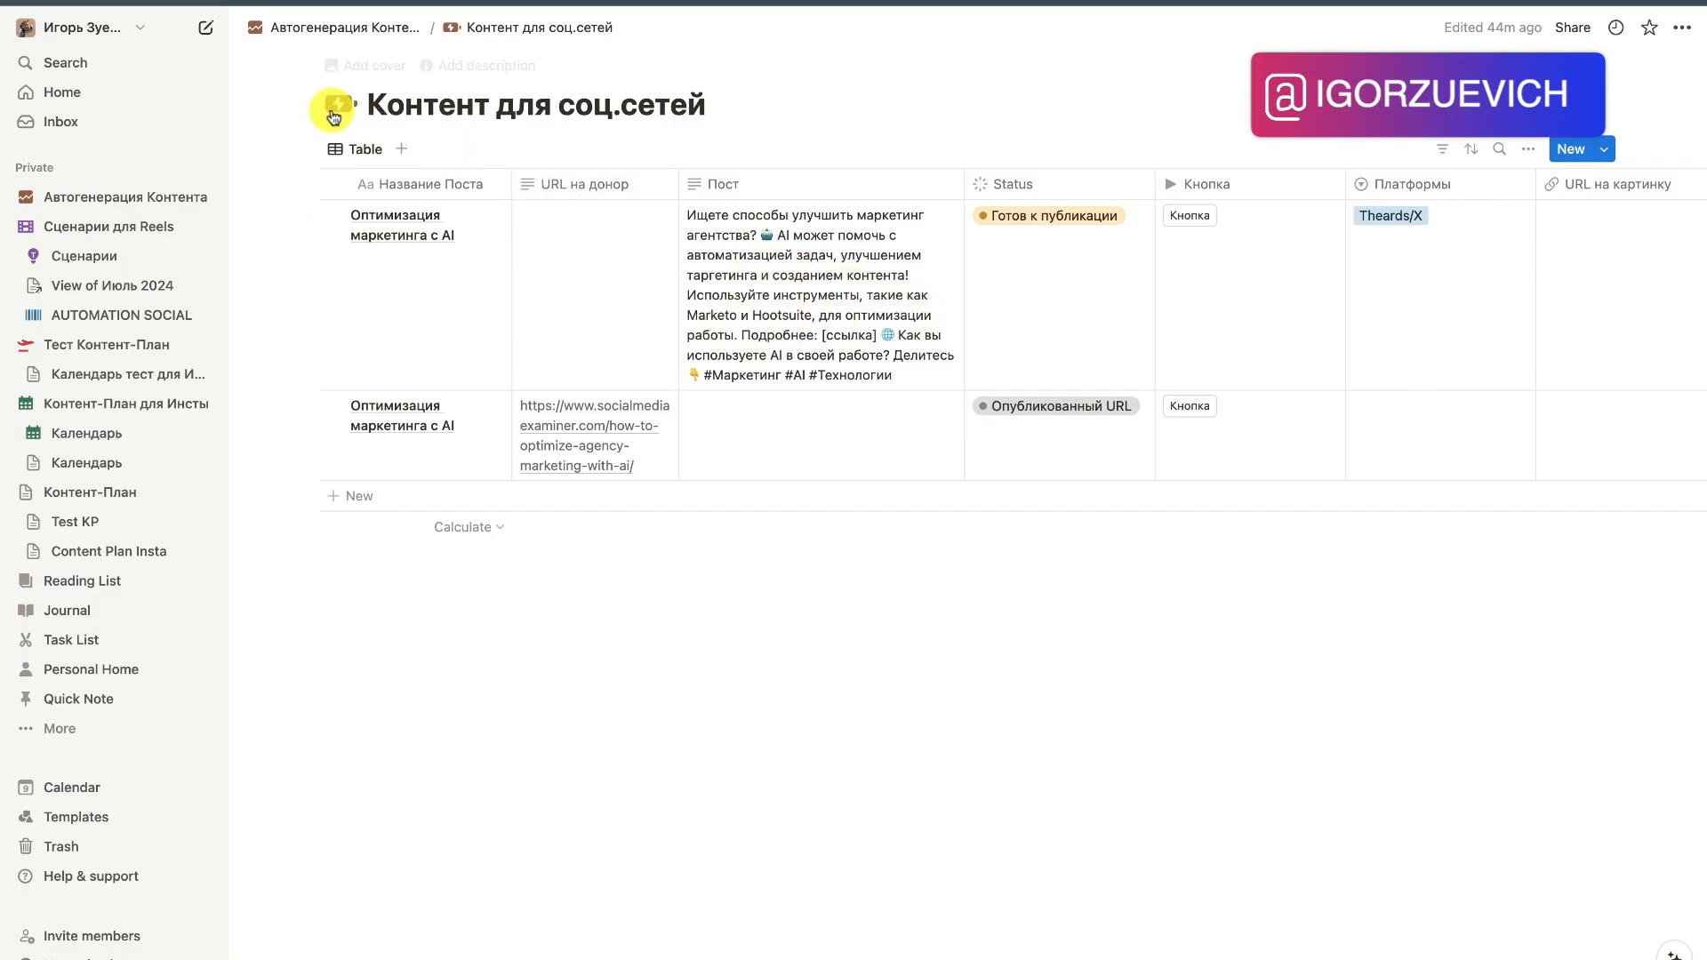
{"action": "left_click", "coordinate": [338, 26]}
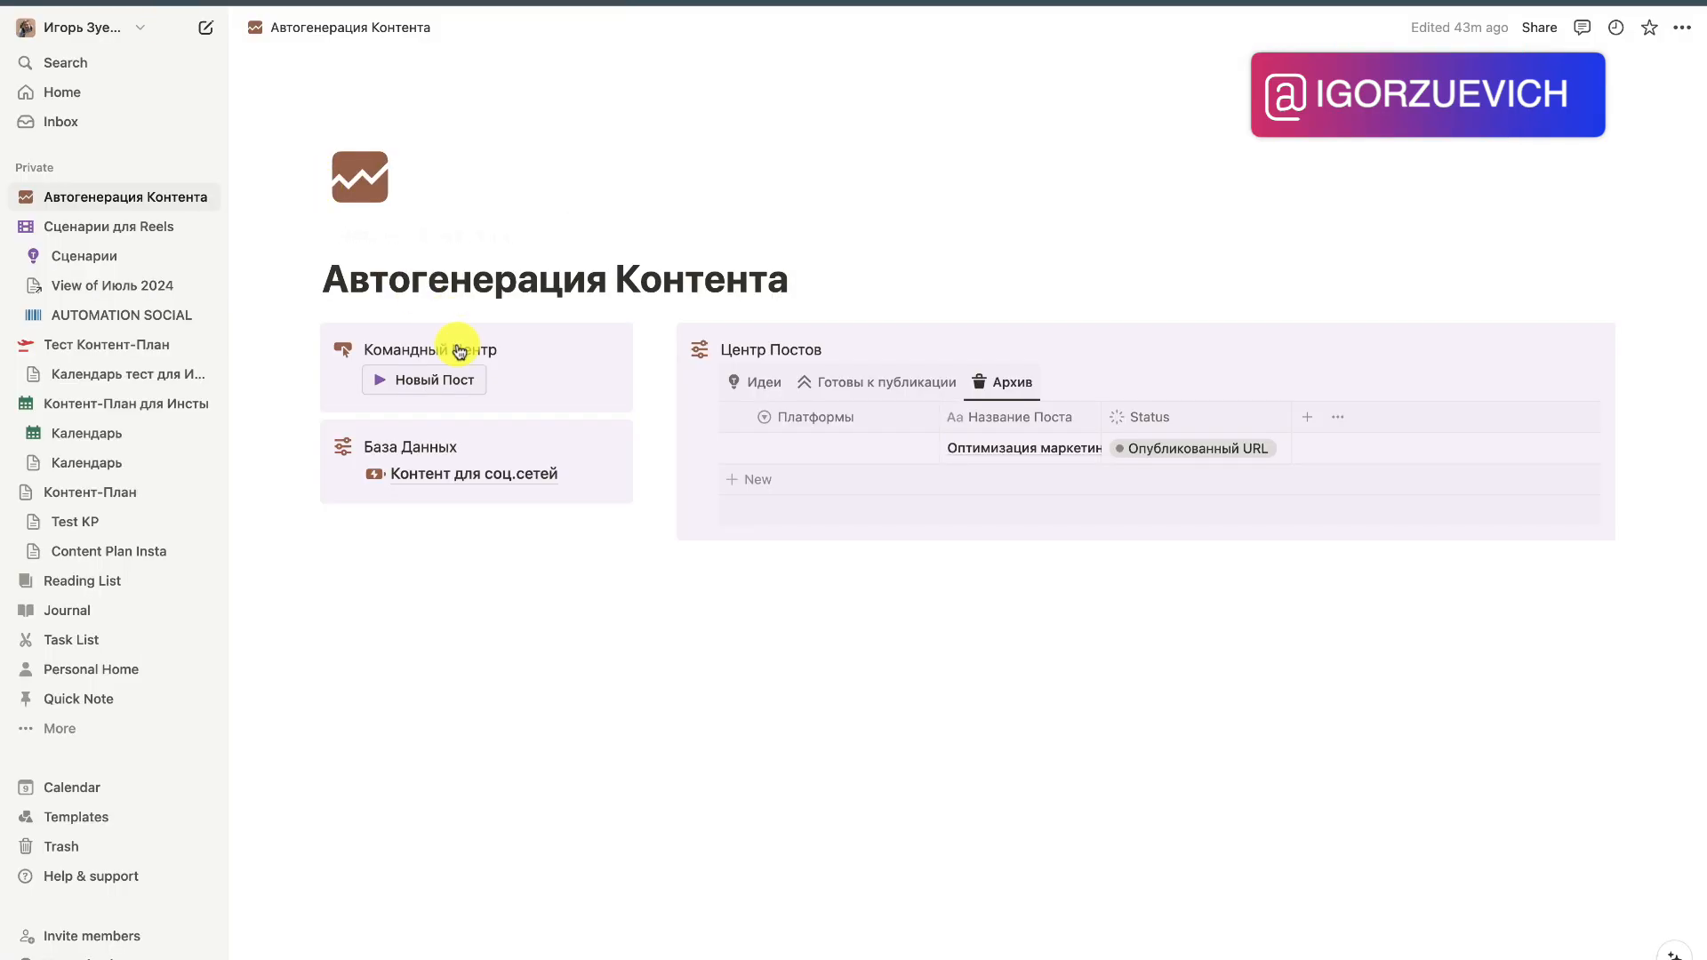
{"action": "left_click", "coordinate": [421, 380]}
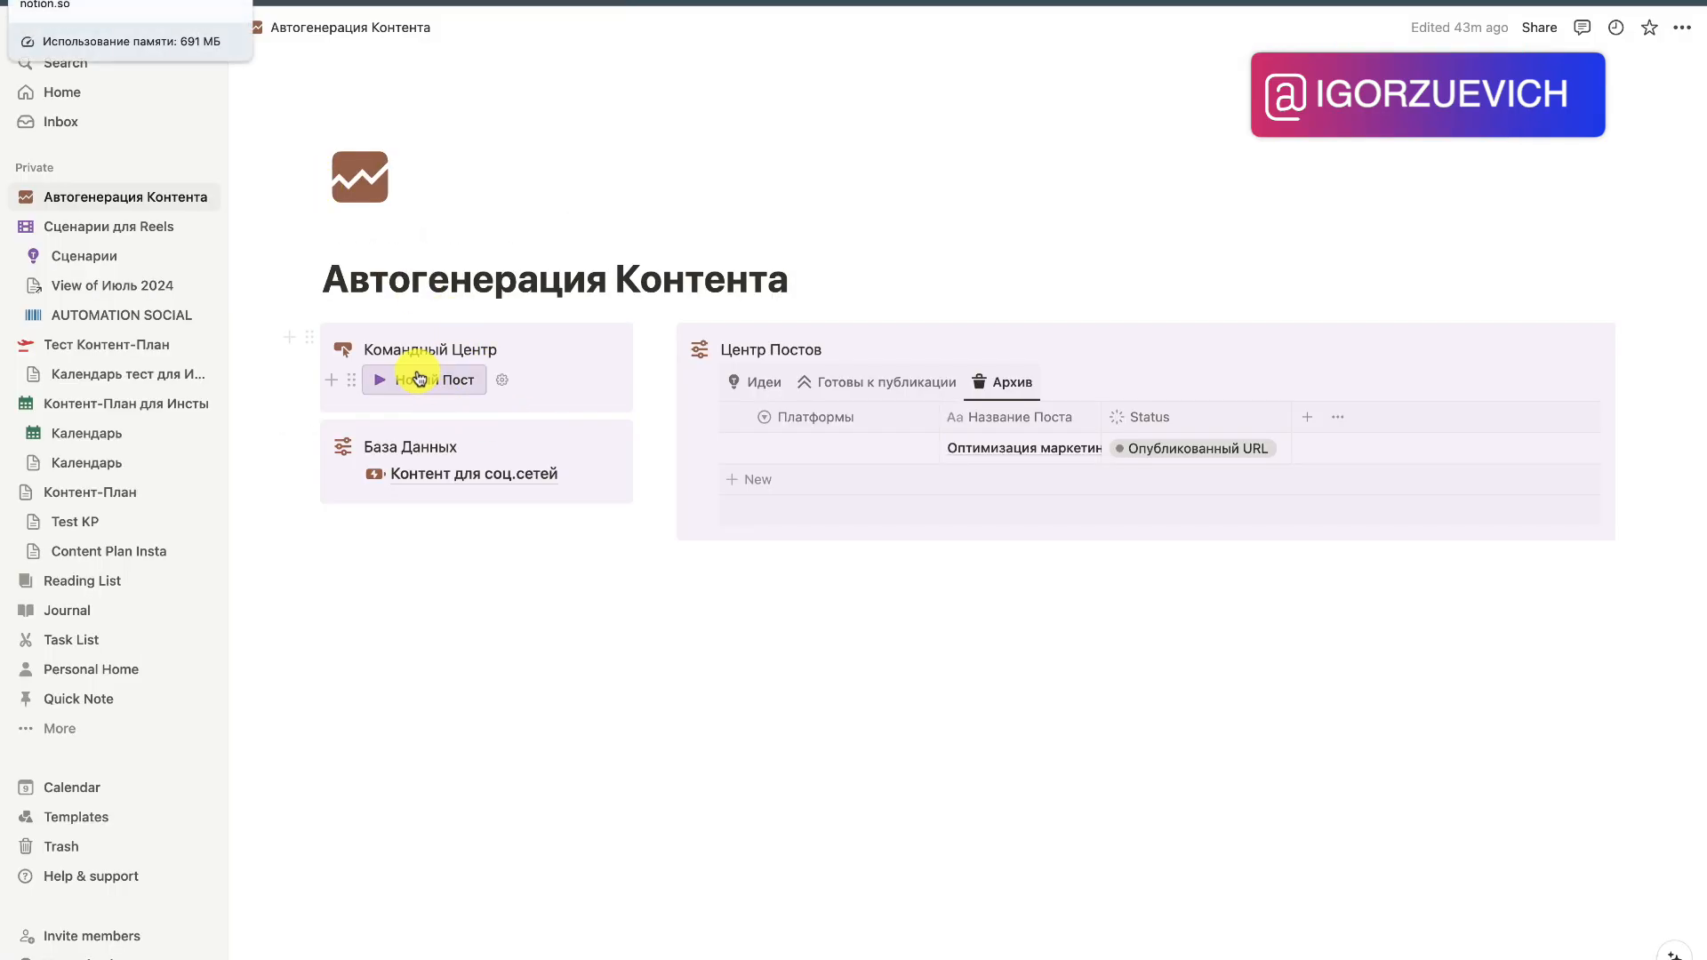
{"action": "left_click", "coordinate": [1130, 157]}
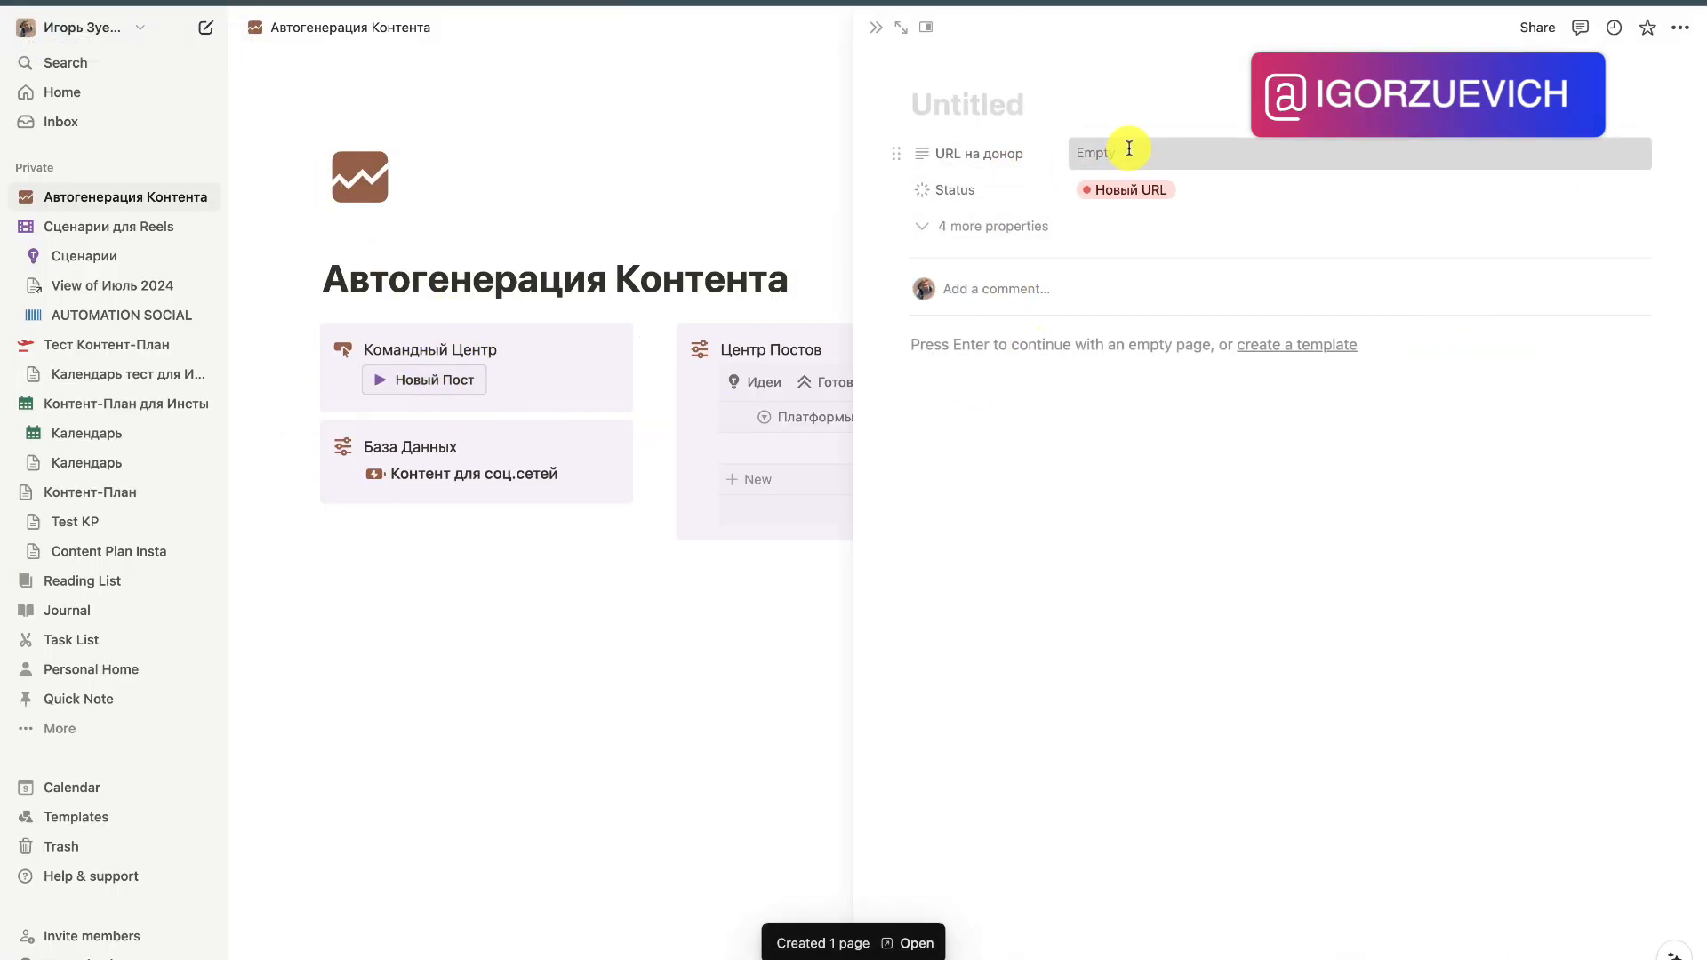
{"action": "type", "text": "https://www.artificialintelligence-news.com/2024/07/03/zoom-wants-to-be-known-ai-first-collaboration-platform/"}
{"action": "left_click", "coordinate": [985, 107]}
{"action": "type", "text": "8453"}
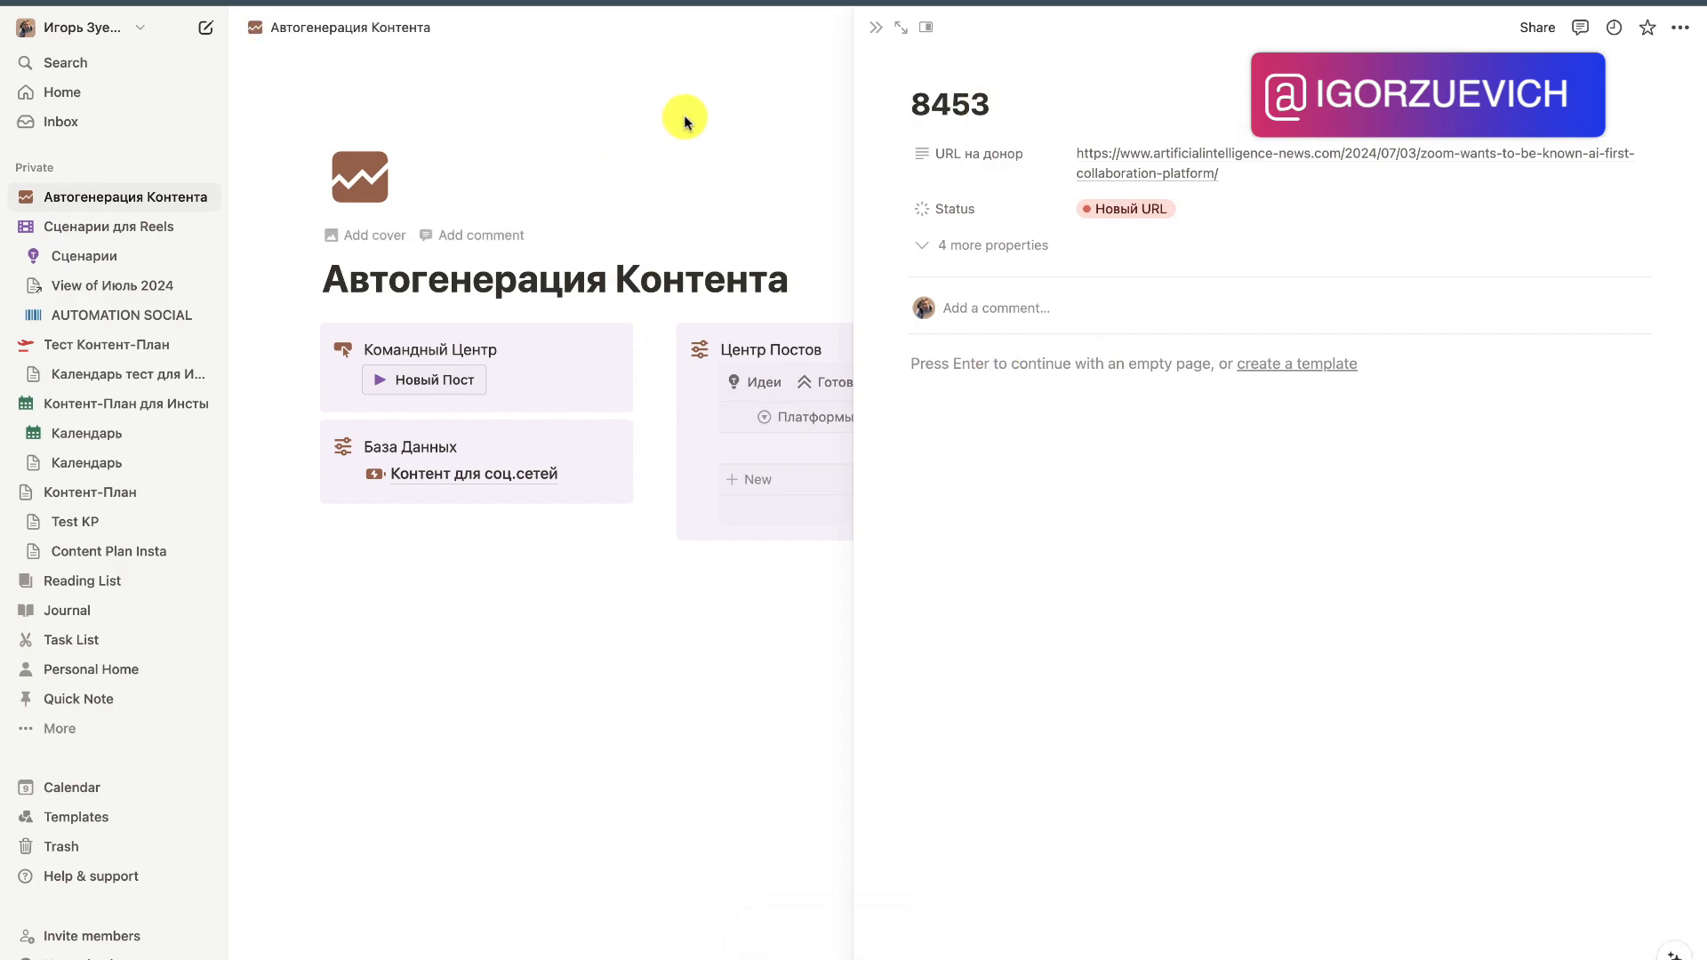
{"action": "left_click", "coordinate": [686, 114]}
{"action": "left_click", "coordinate": [765, 381]}
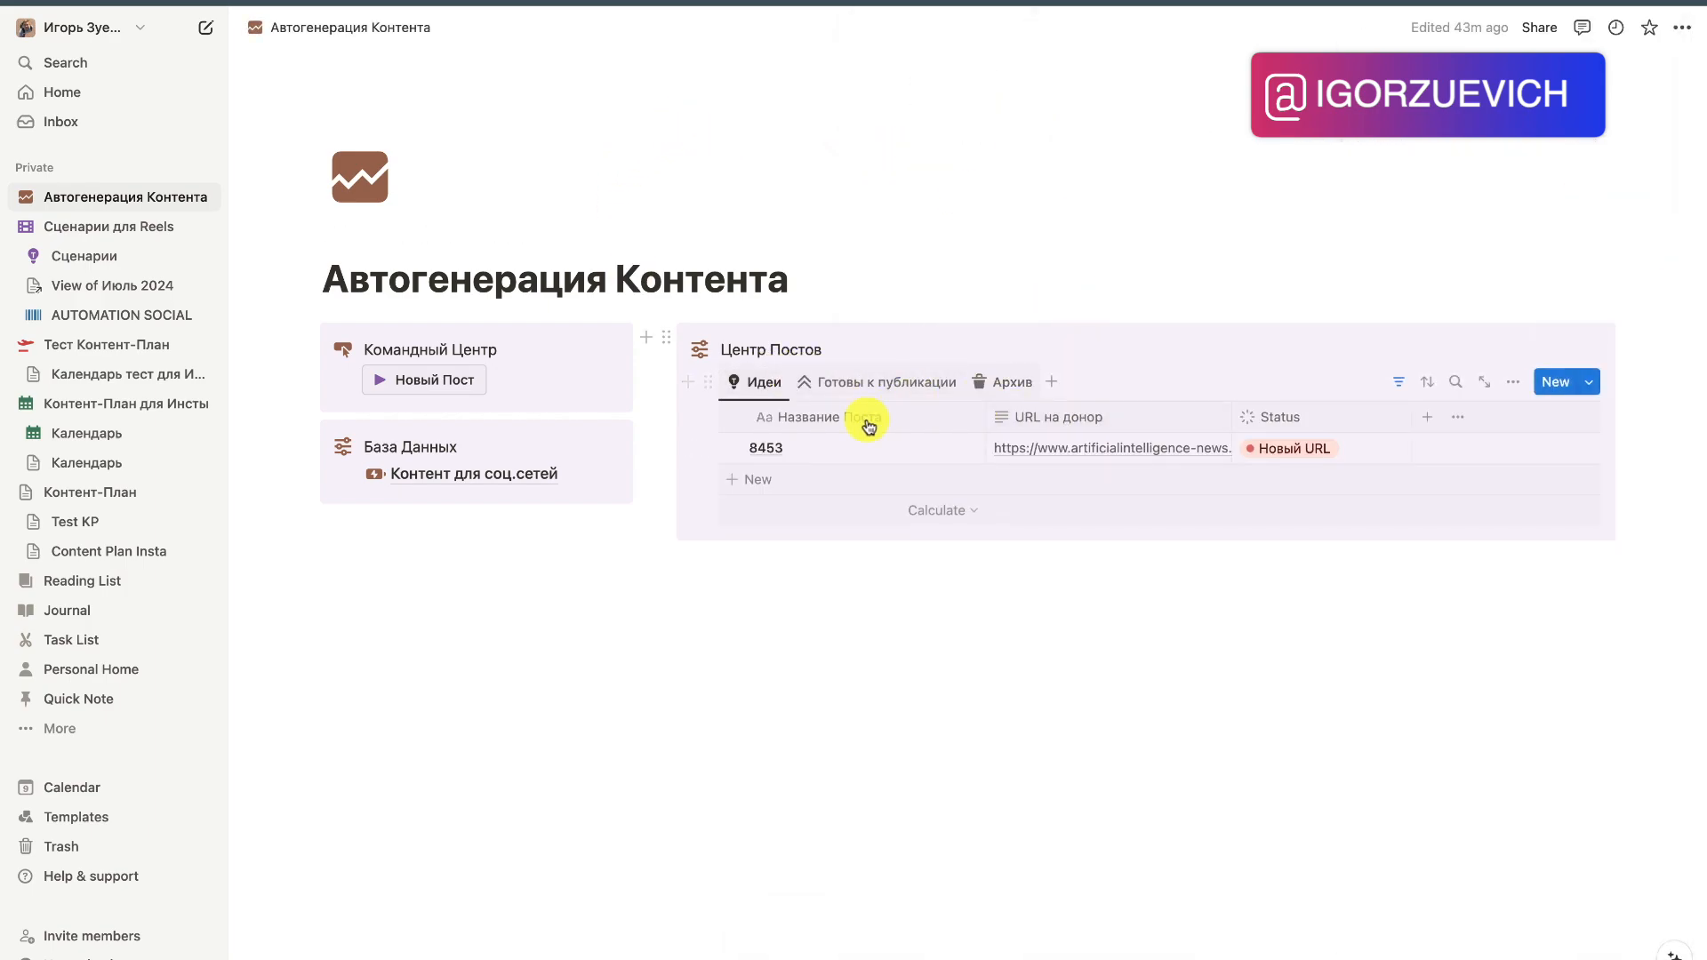
Step: Run the Make scenario once and check the "Готовы к публикации", "Идеи" and "Архив" views in Notion
{"action": "key", "text": "super+Tab"}
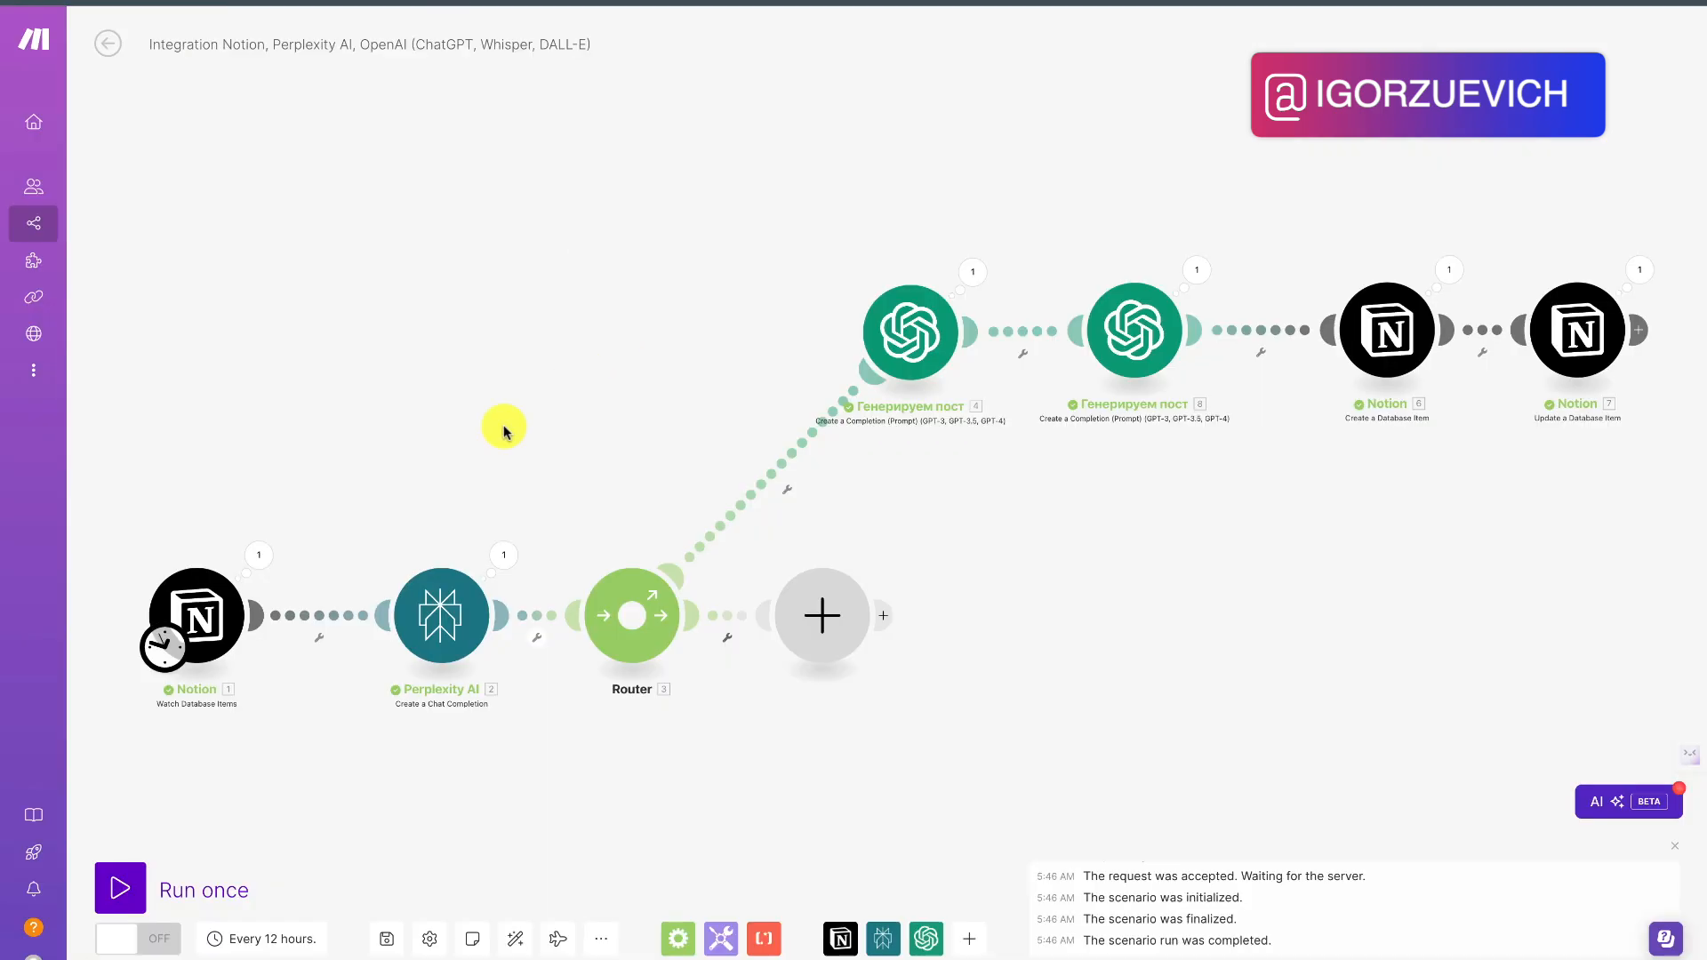
{"action": "left_click", "coordinate": [120, 888]}
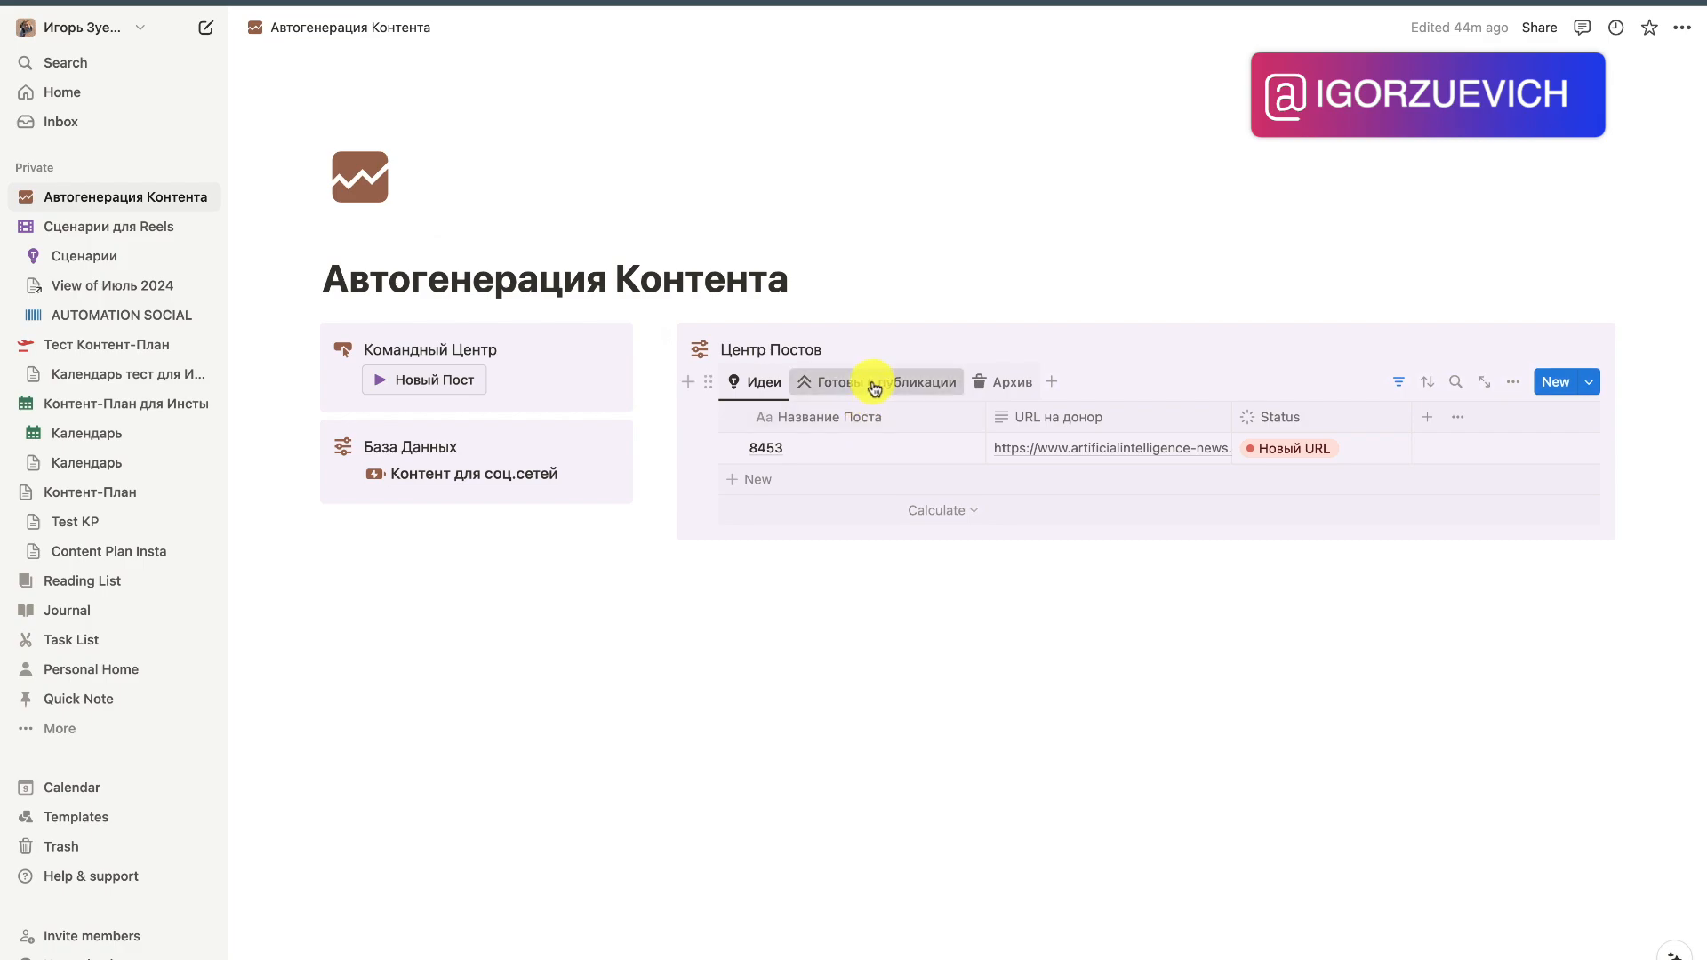
{"action": "left_click", "coordinate": [880, 382]}
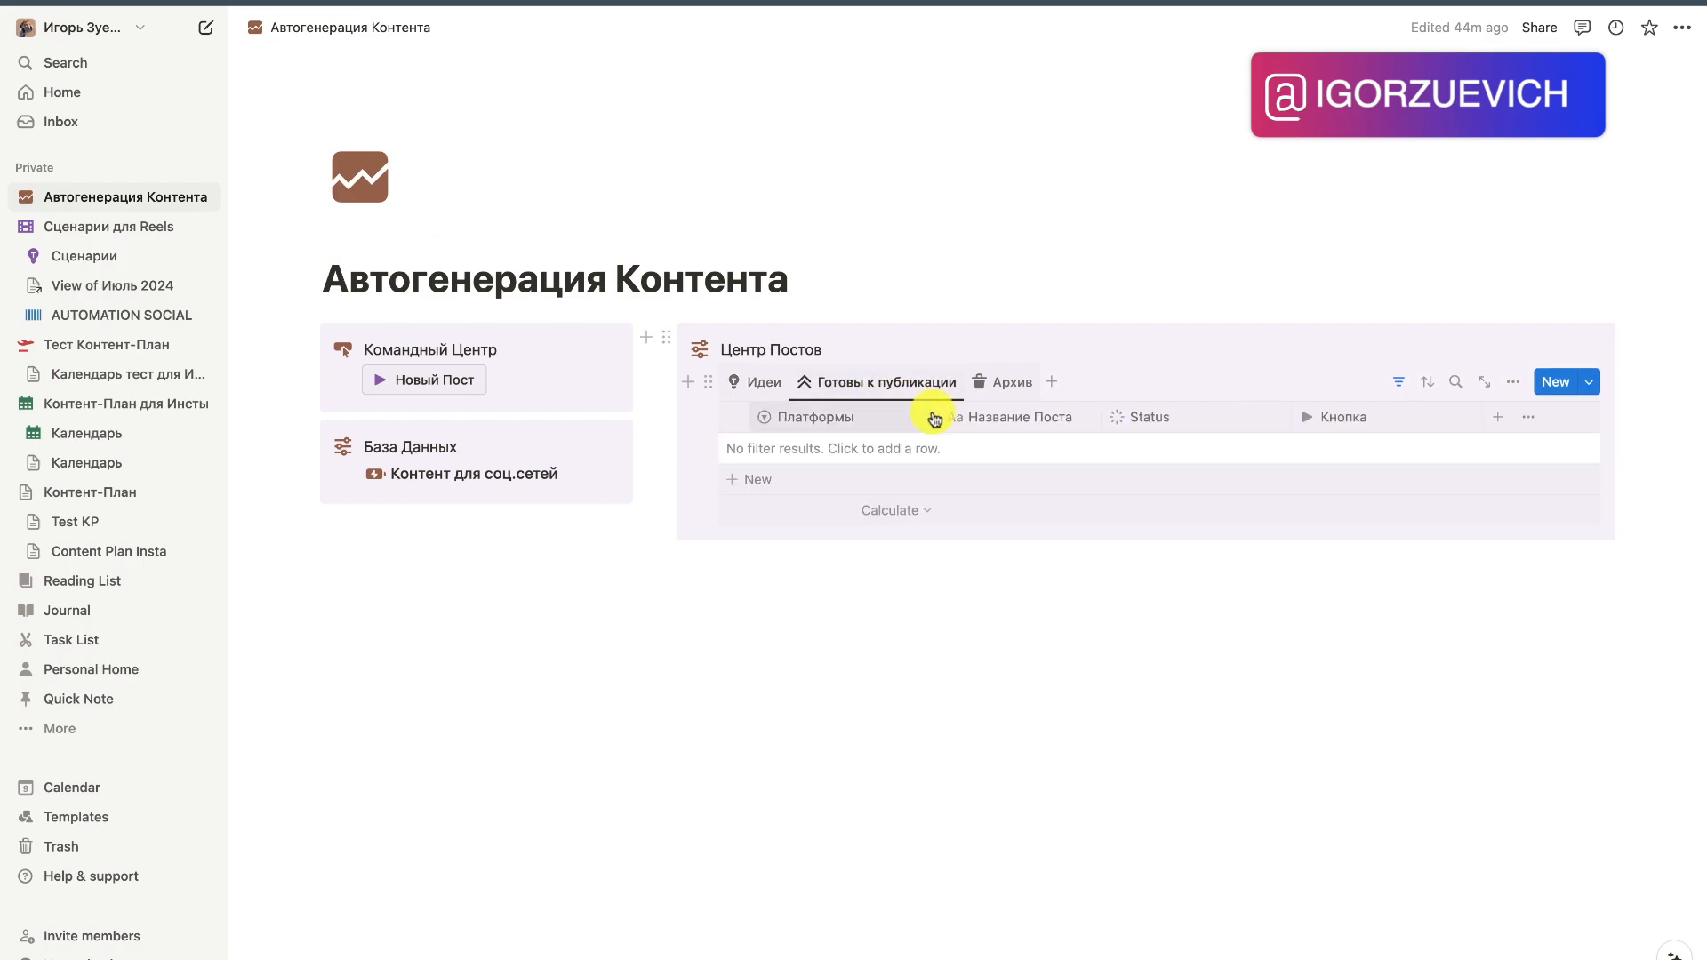
{"action": "left_click", "coordinate": [754, 382]}
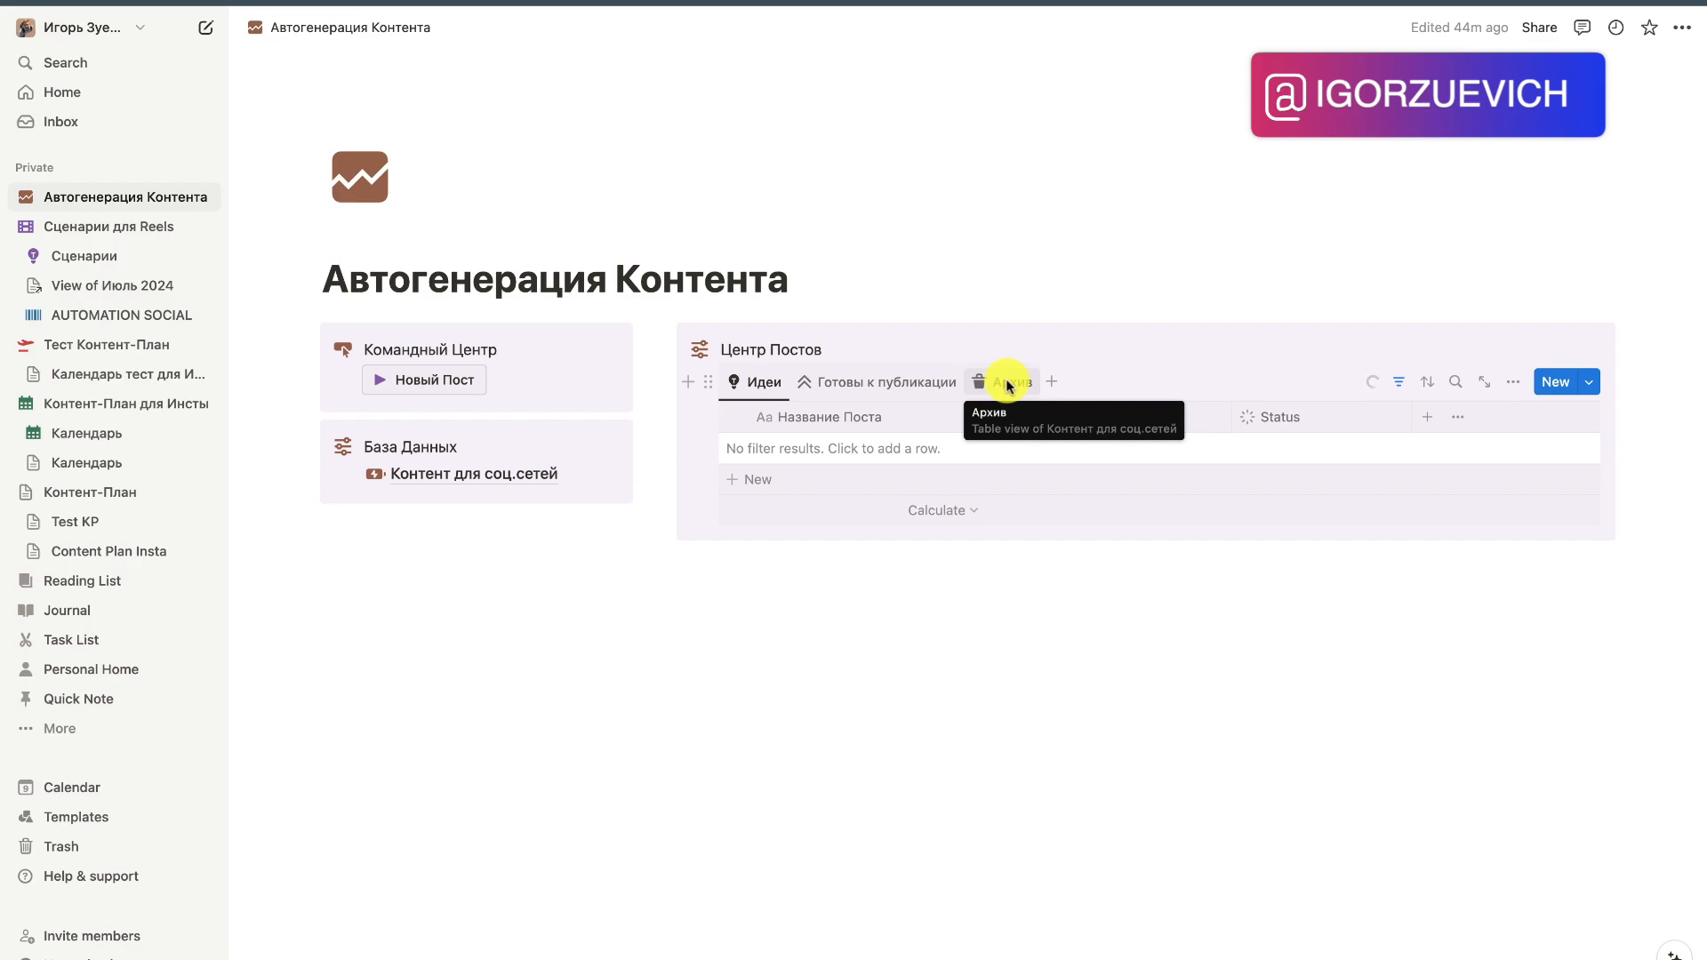
{"action": "left_click", "coordinate": [1009, 383]}
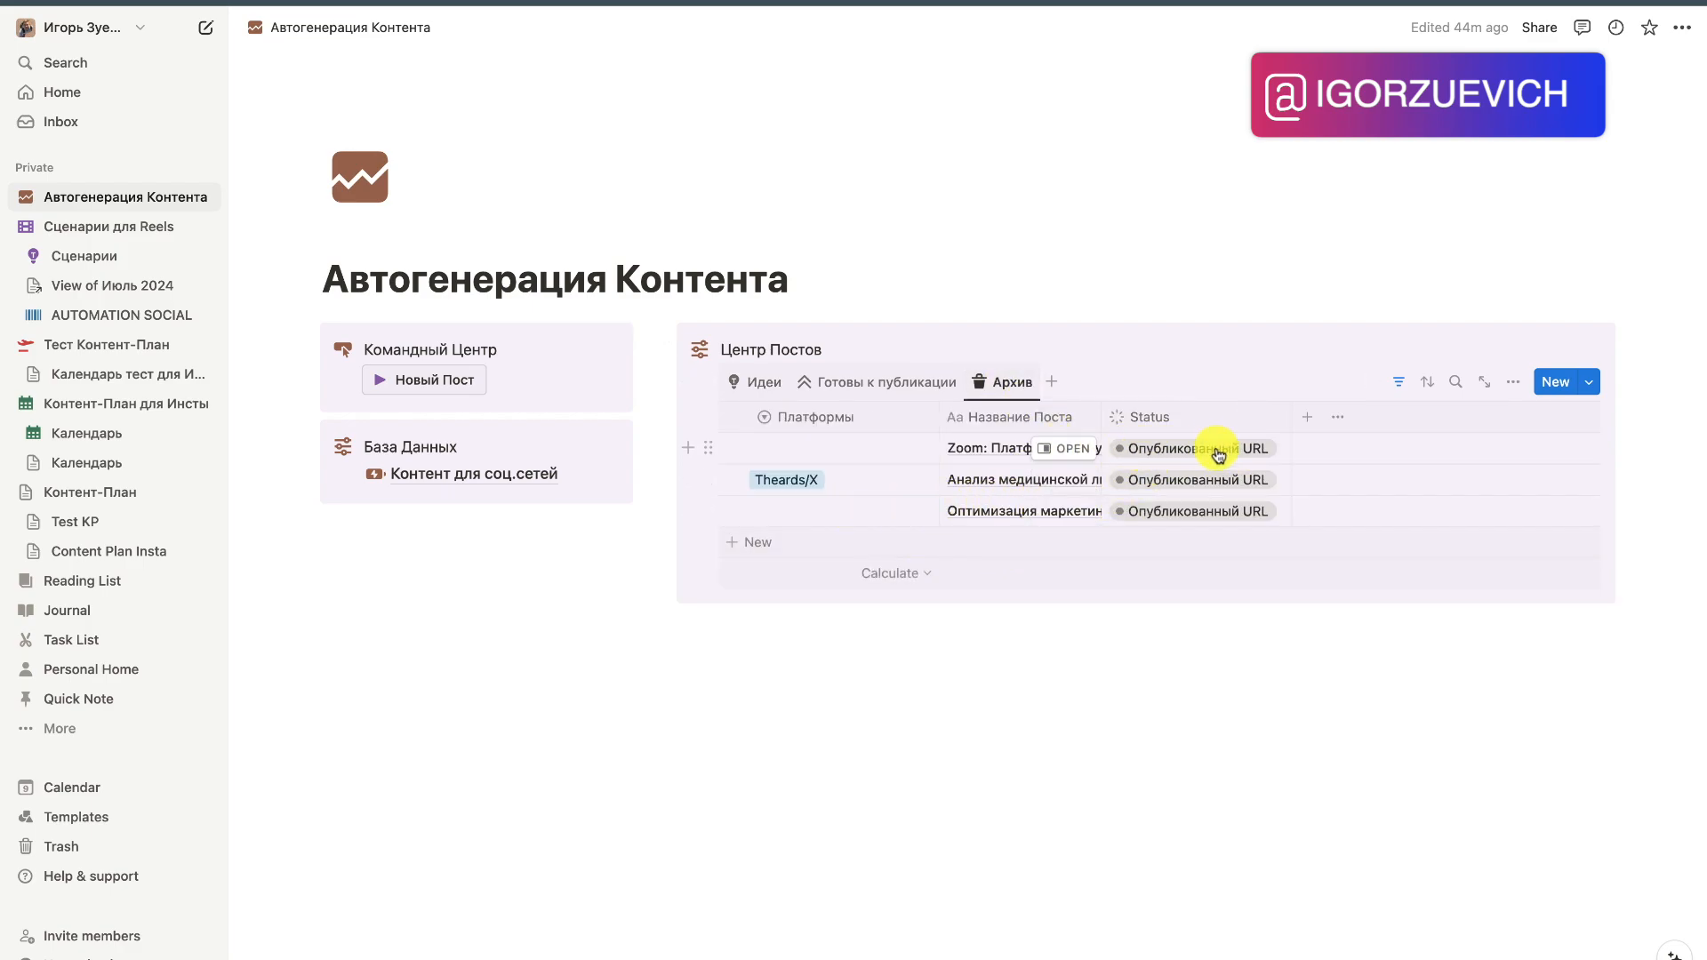
Step: Open the Zoom post from the "Готовы к публикации" view and read all its properties, including the generated "Пост" text
{"action": "left_click", "coordinate": [898, 382]}
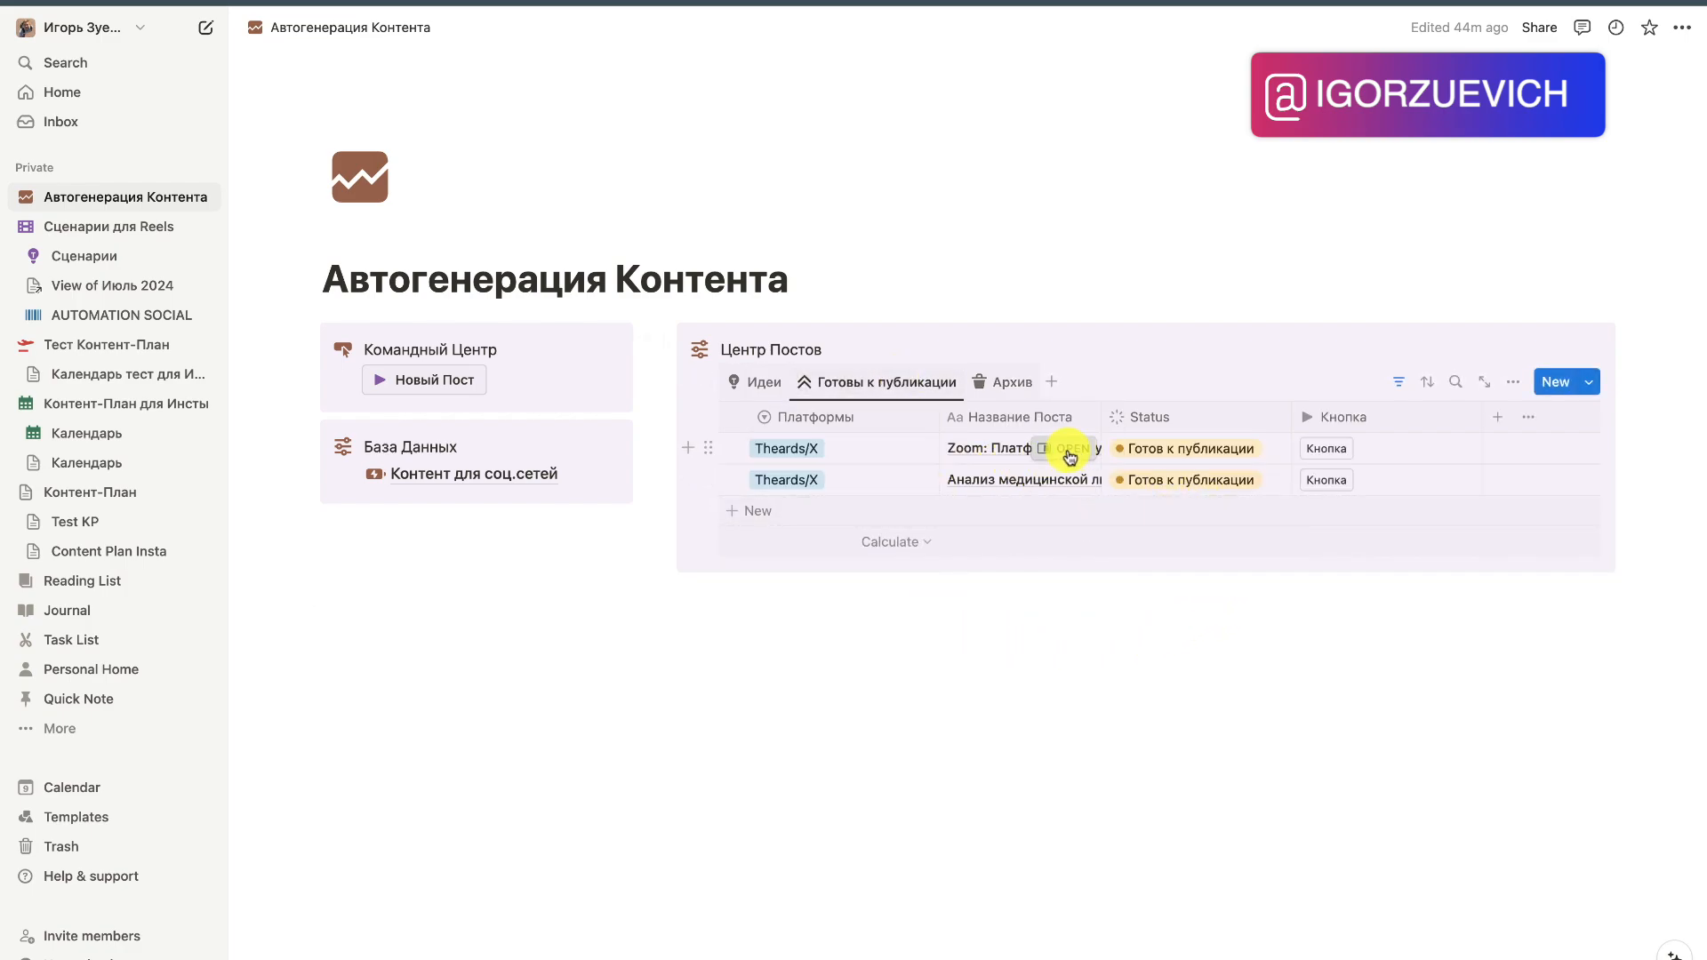
{"action": "left_click", "coordinate": [1070, 455]}
{"action": "left_click", "coordinate": [1010, 220]}
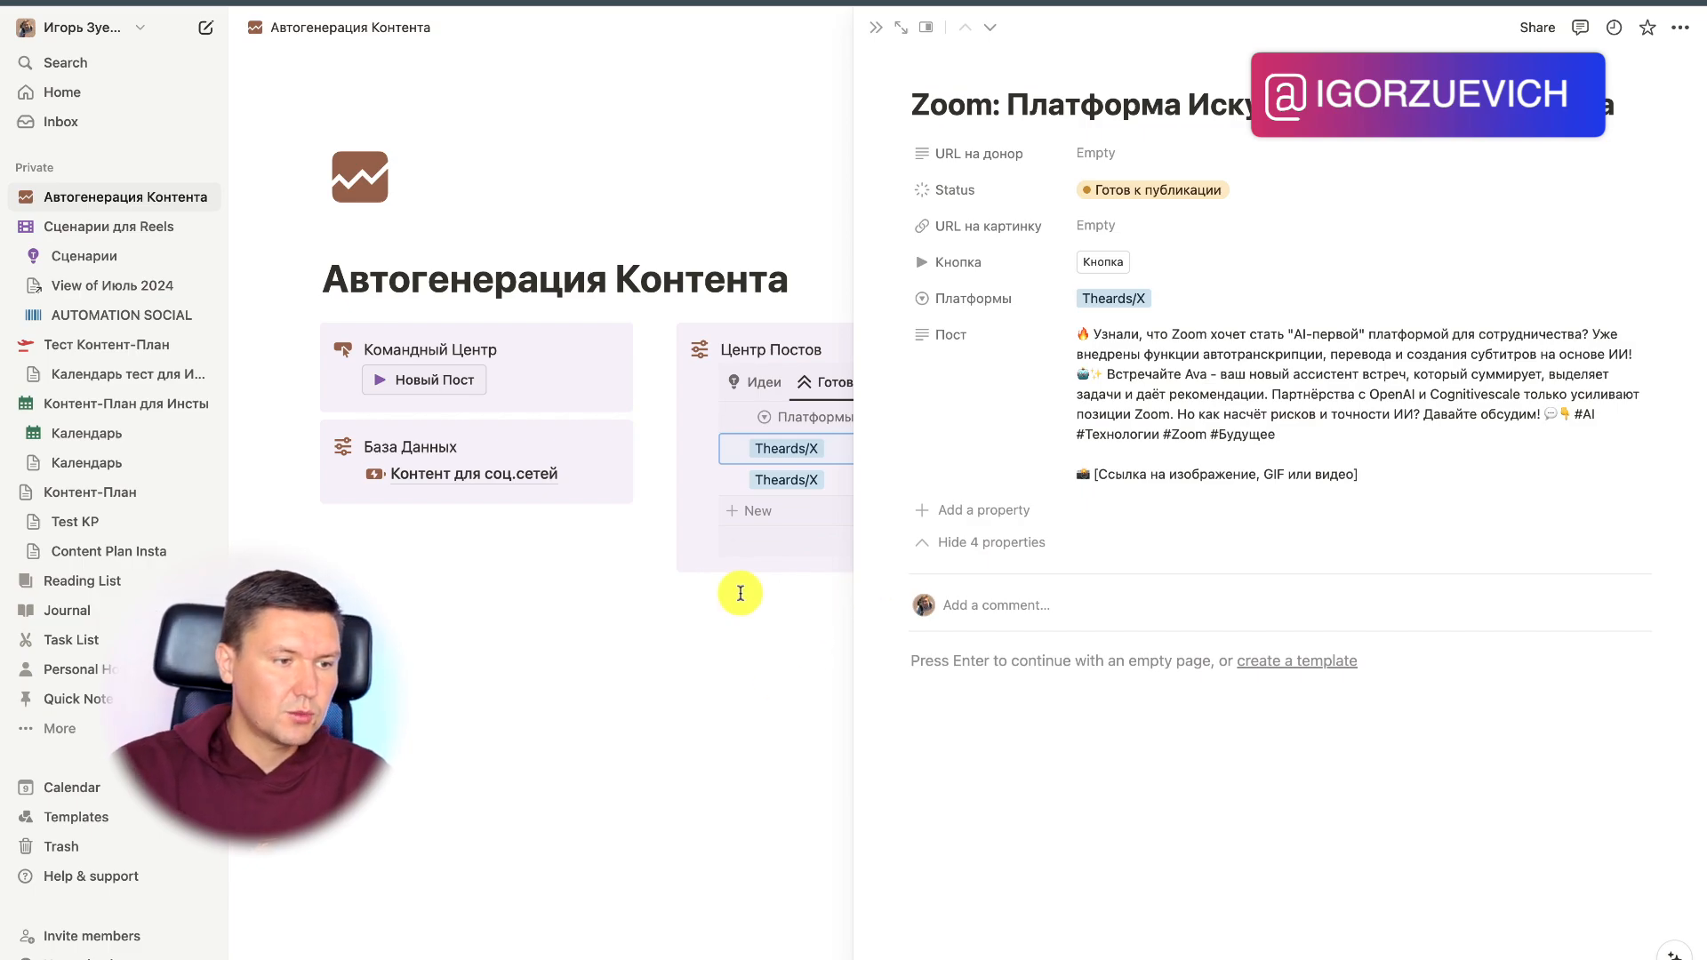
{"action": "left_click", "coordinate": [723, 662]}
Step: Review the "Идеи", "Готовы к публикации" and "Архив" views again, and reopen the Zoom post with all its properties expanded
{"action": "left_click", "coordinate": [755, 382]}
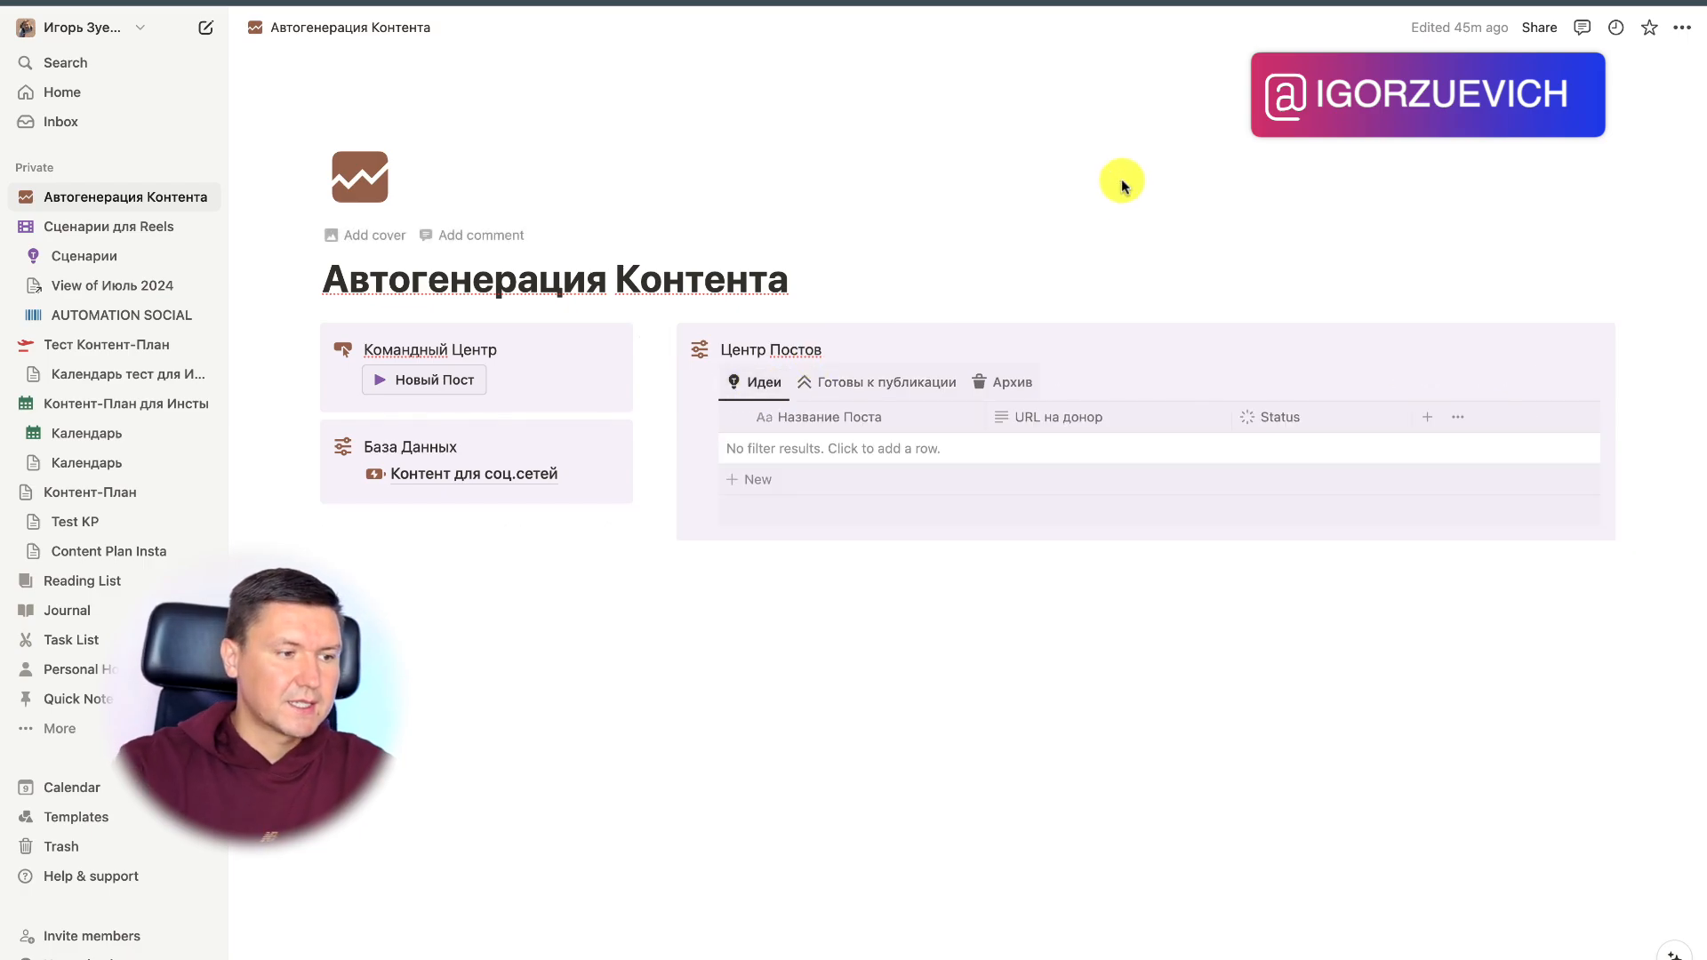
{"action": "left_click", "coordinate": [894, 381]}
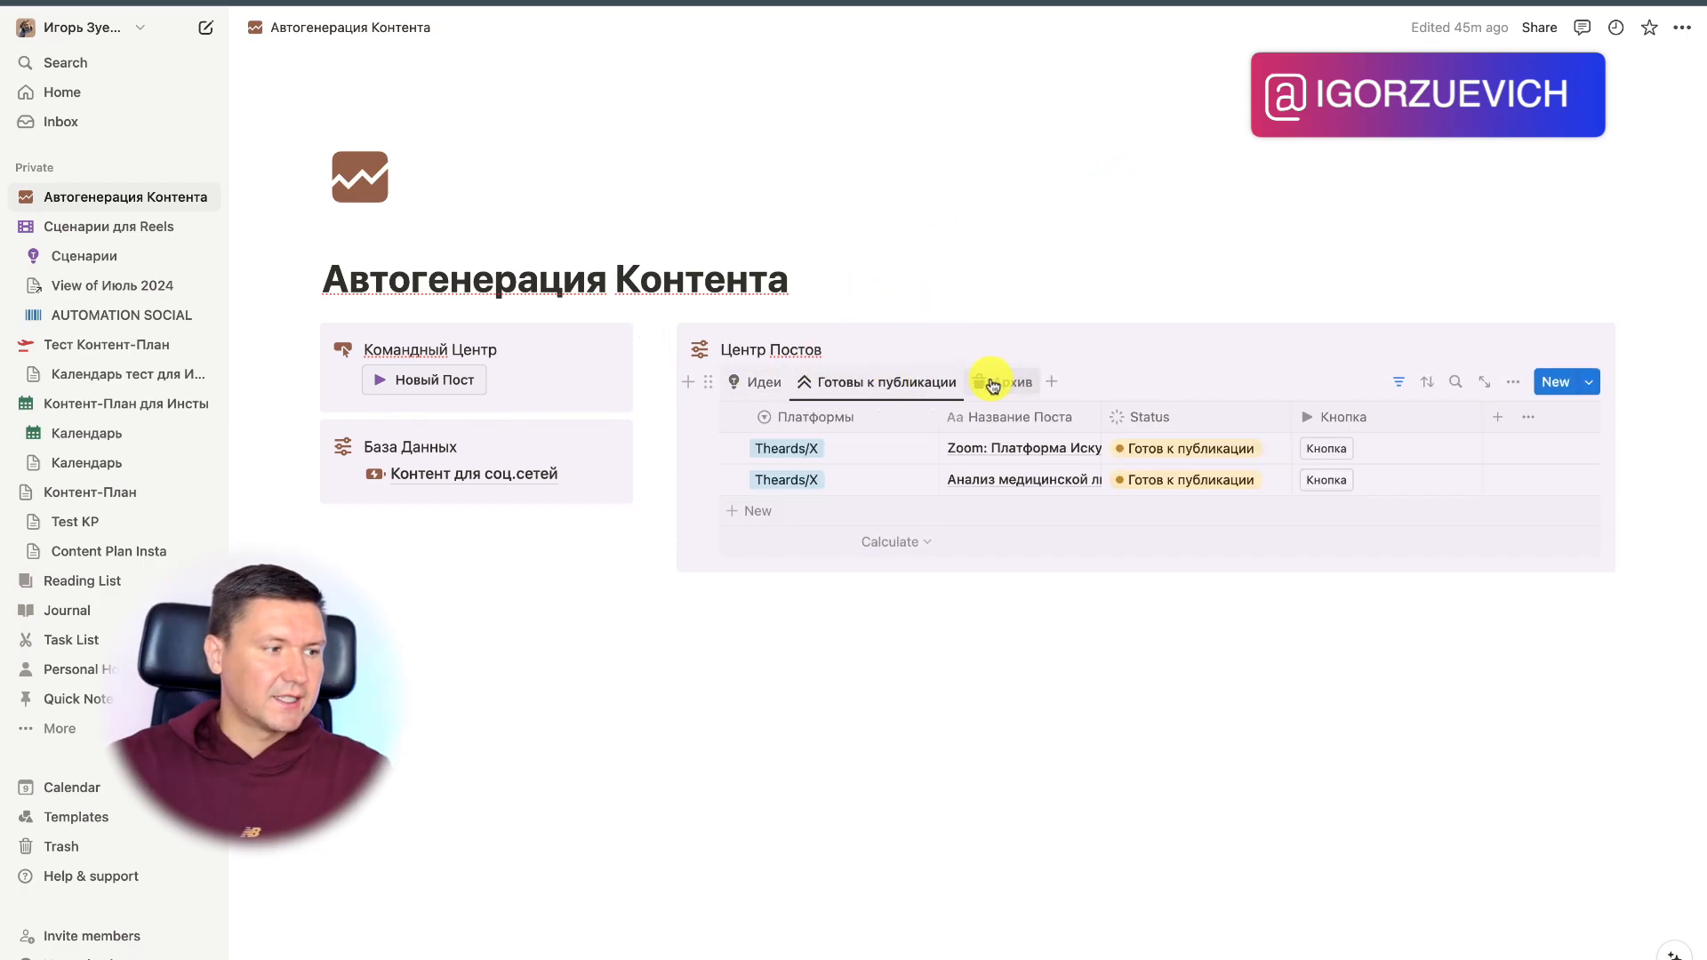
{"action": "left_click", "coordinate": [1000, 384]}
{"action": "left_click", "coordinate": [846, 382]}
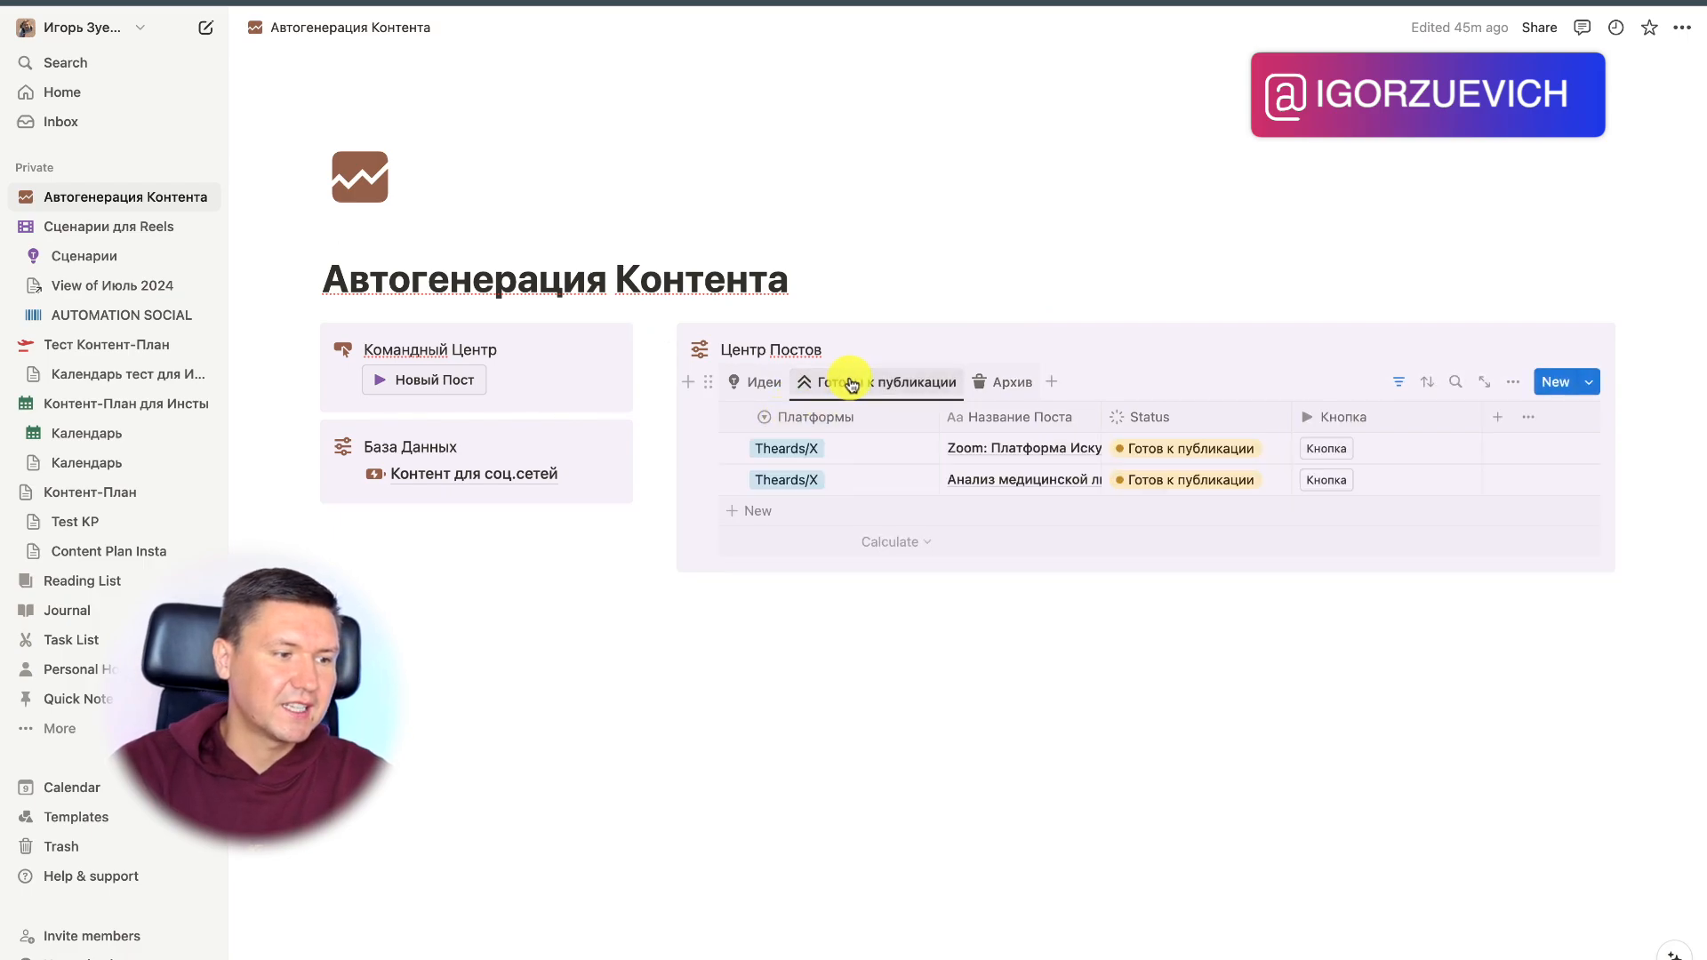
{"action": "left_click", "coordinate": [750, 391]}
{"action": "left_click", "coordinate": [858, 382]}
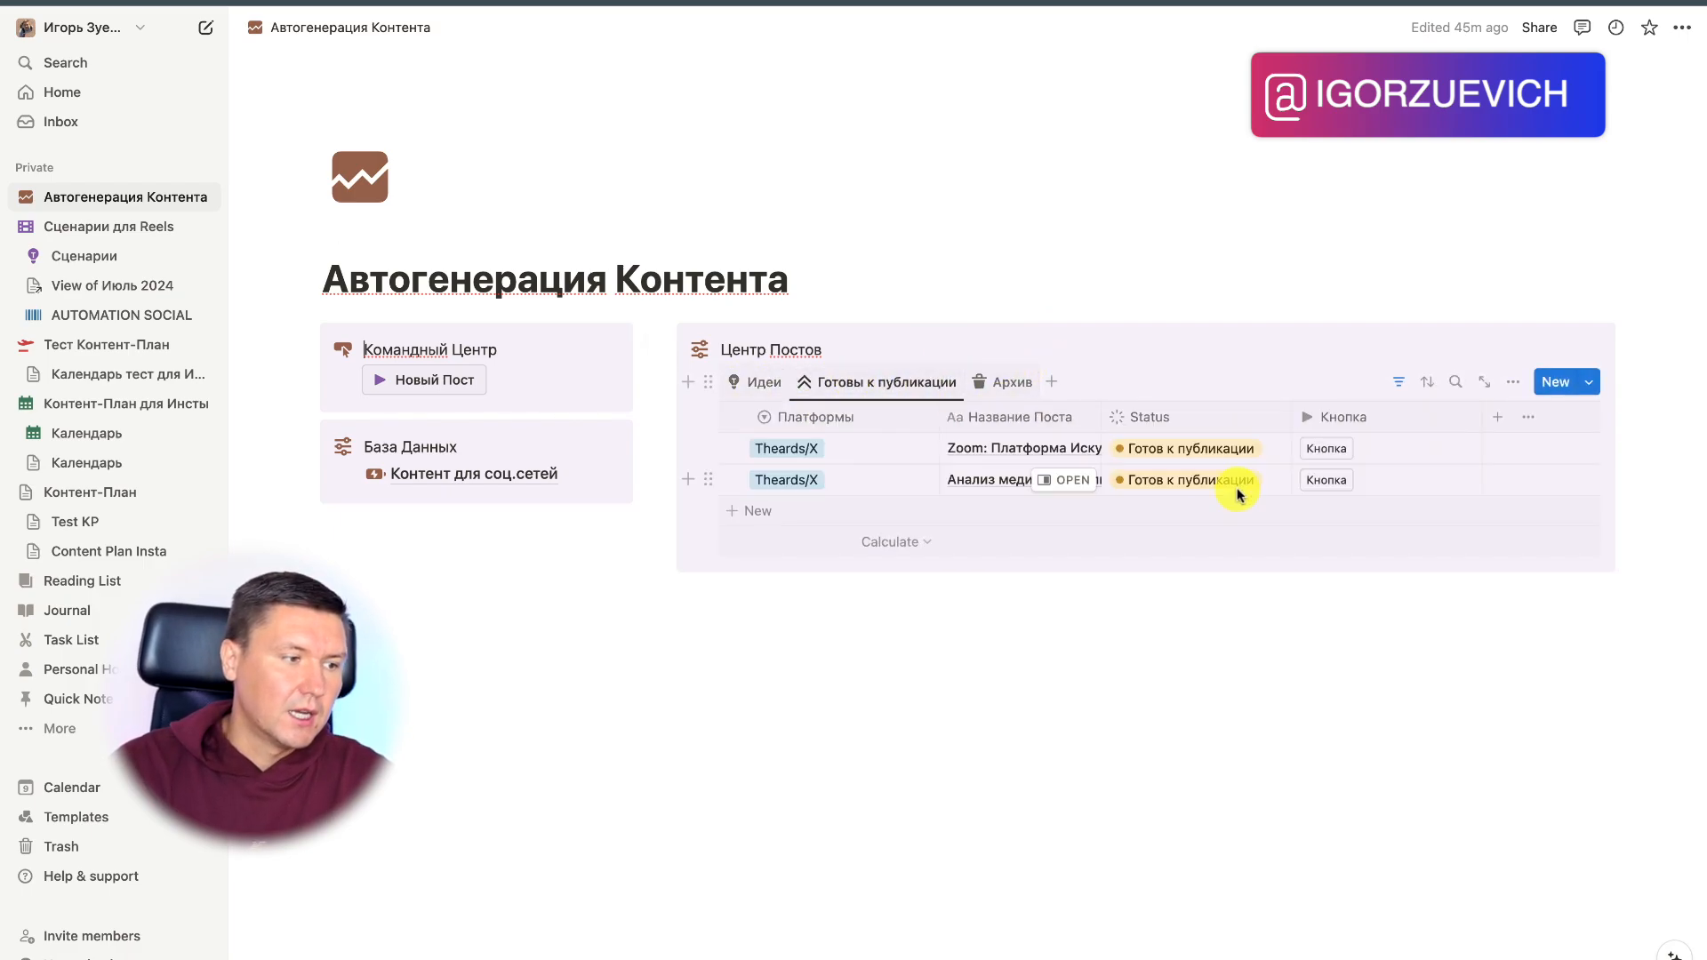
{"action": "left_click", "coordinate": [1071, 448]}
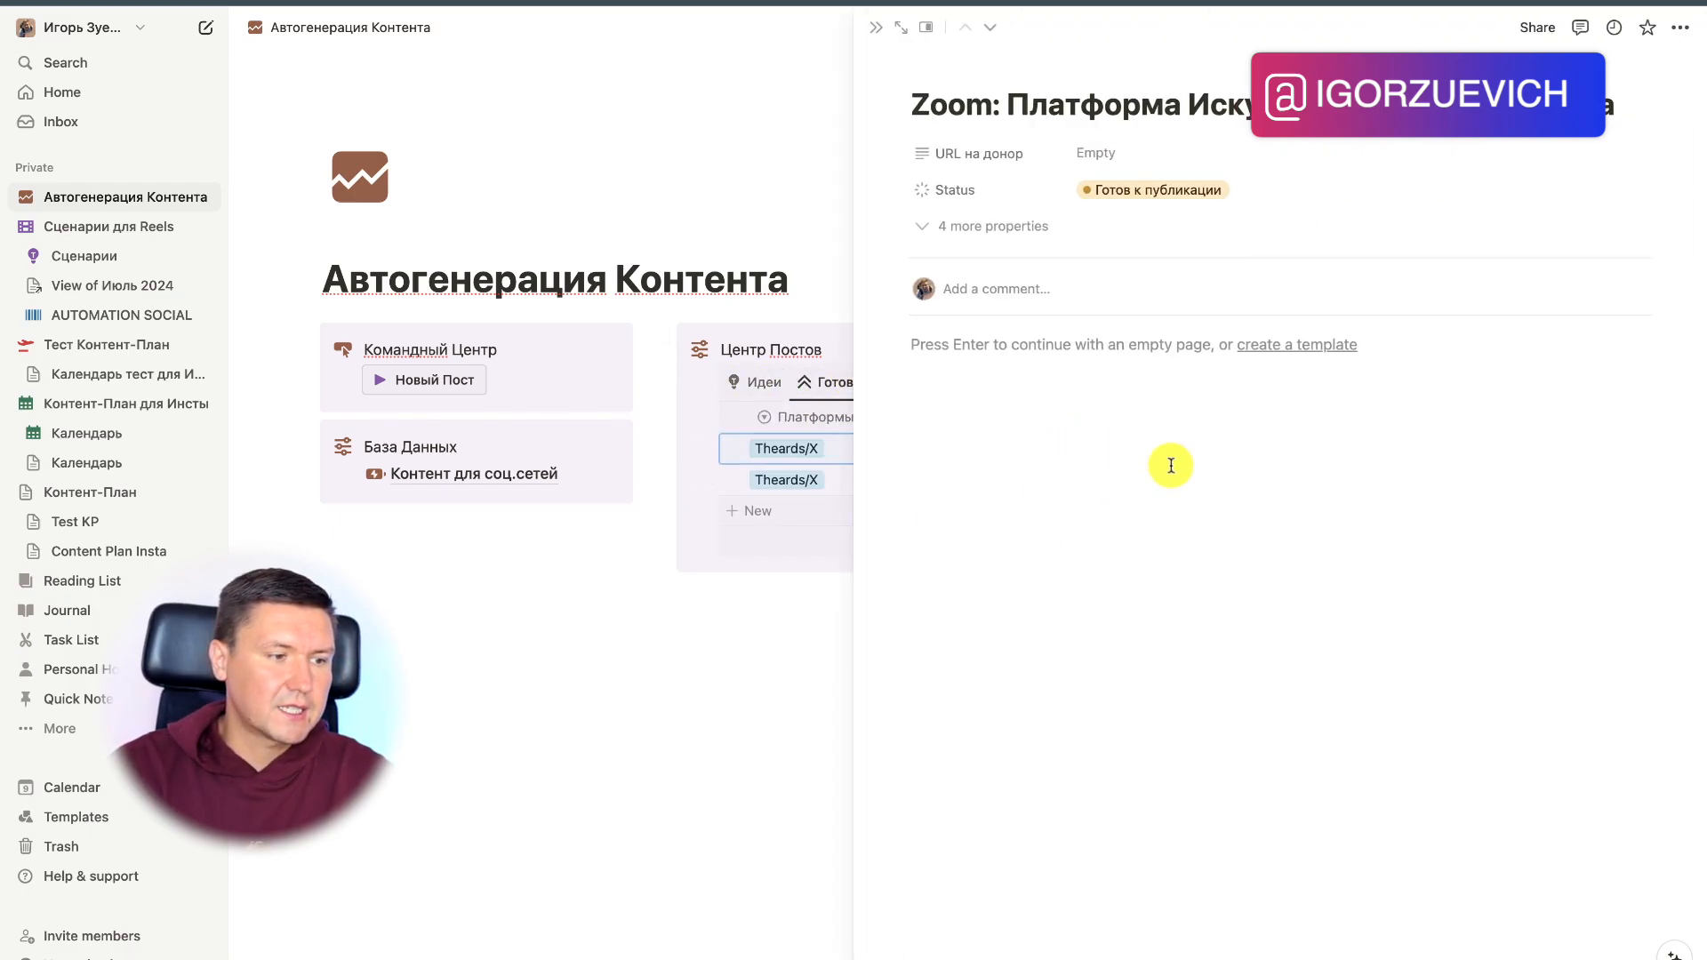
{"action": "left_click", "coordinate": [956, 227]}
{"action": "left_click", "coordinate": [801, 201]}
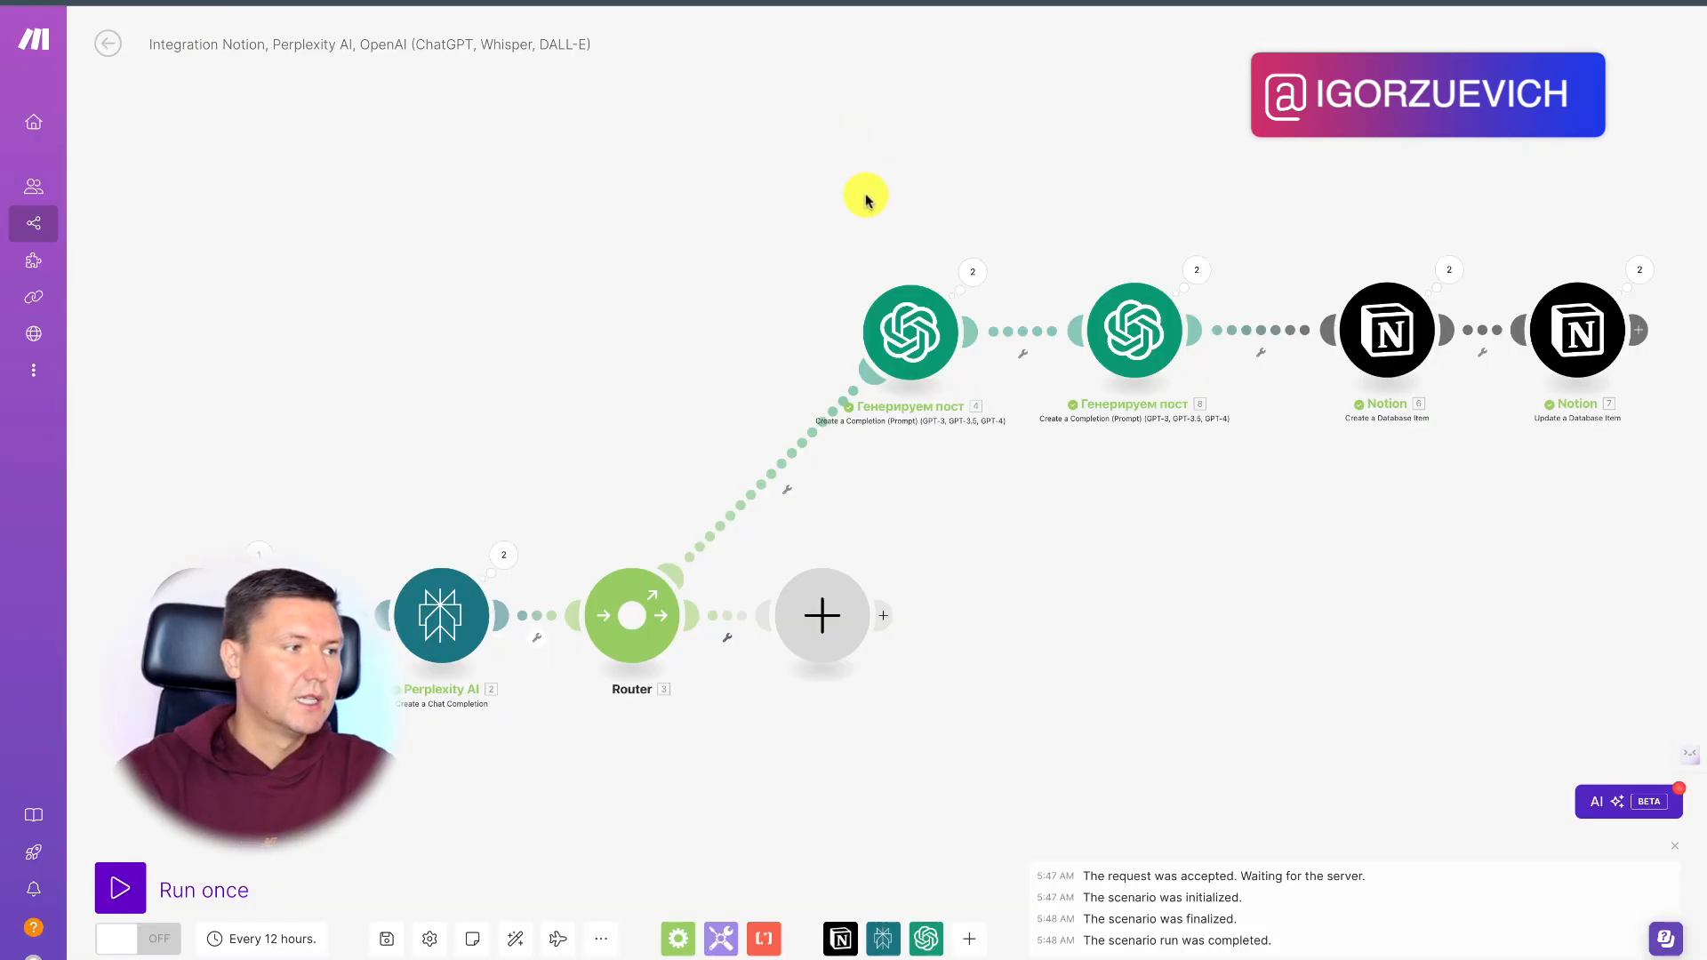
Step: In Make, duplicate the upper branch's two OpenAI and two Notion modules, and attach the copies to the Router's second route
{"action": "scroll", "coordinate": [867, 200], "scroll_direction": "down", "scroll_amount": 2}
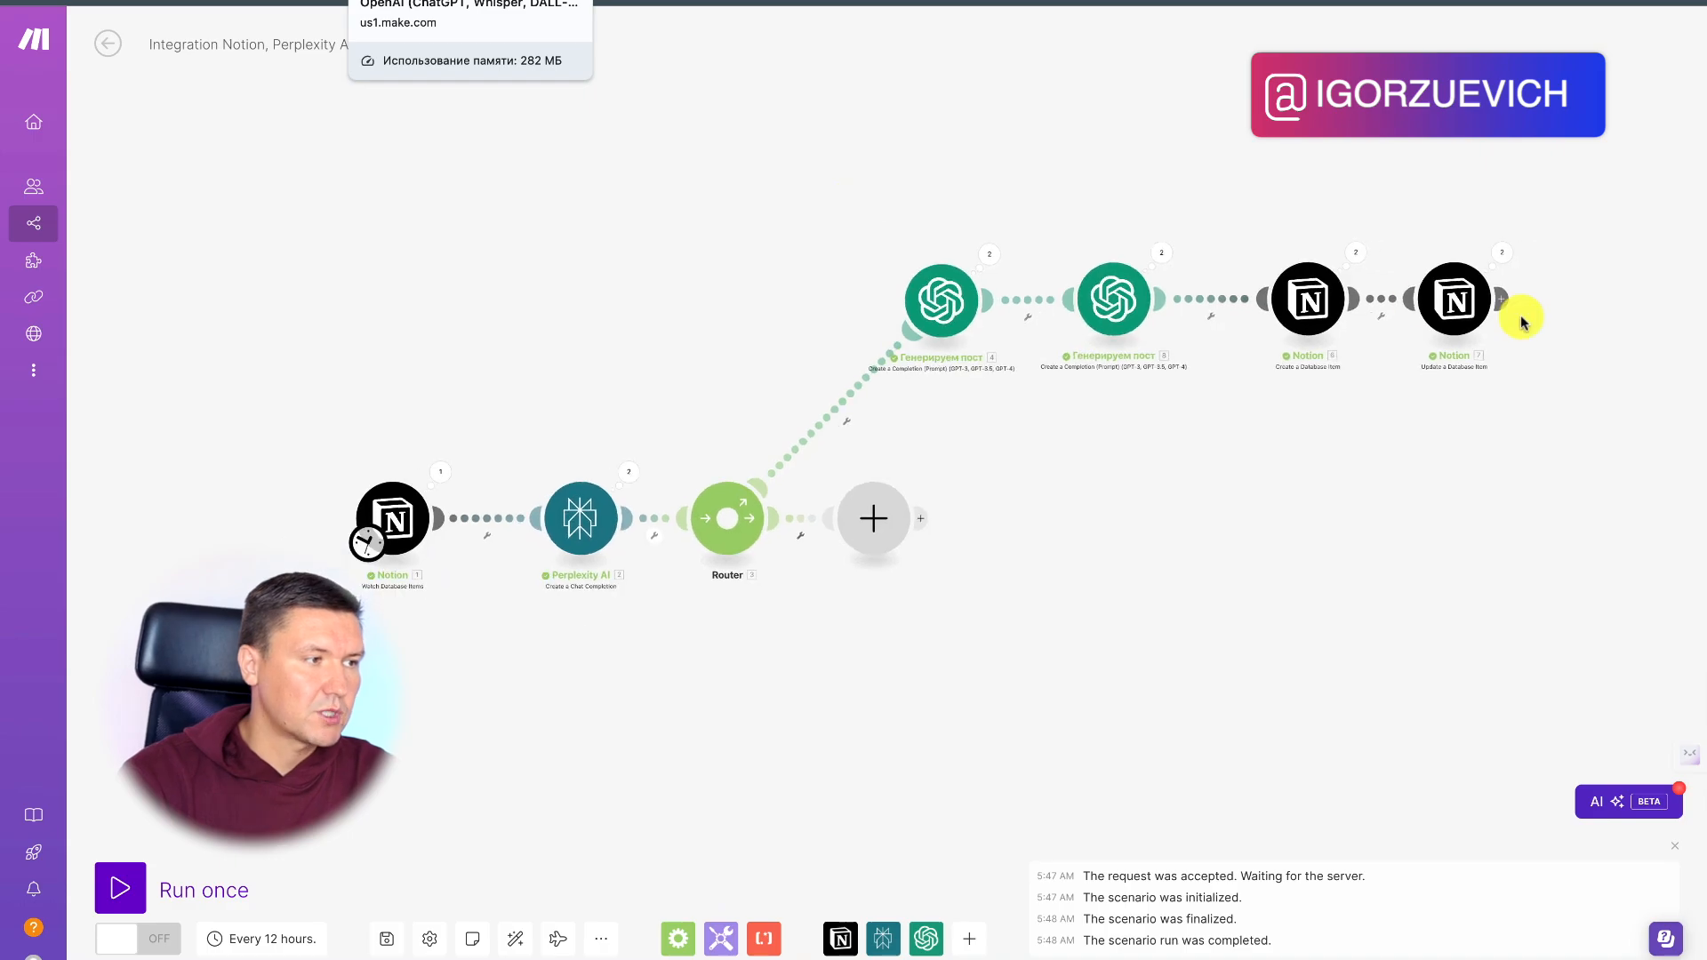
{"action": "left_click_drag", "start_coordinate": [1608, 172], "coordinate": [267, 460]}
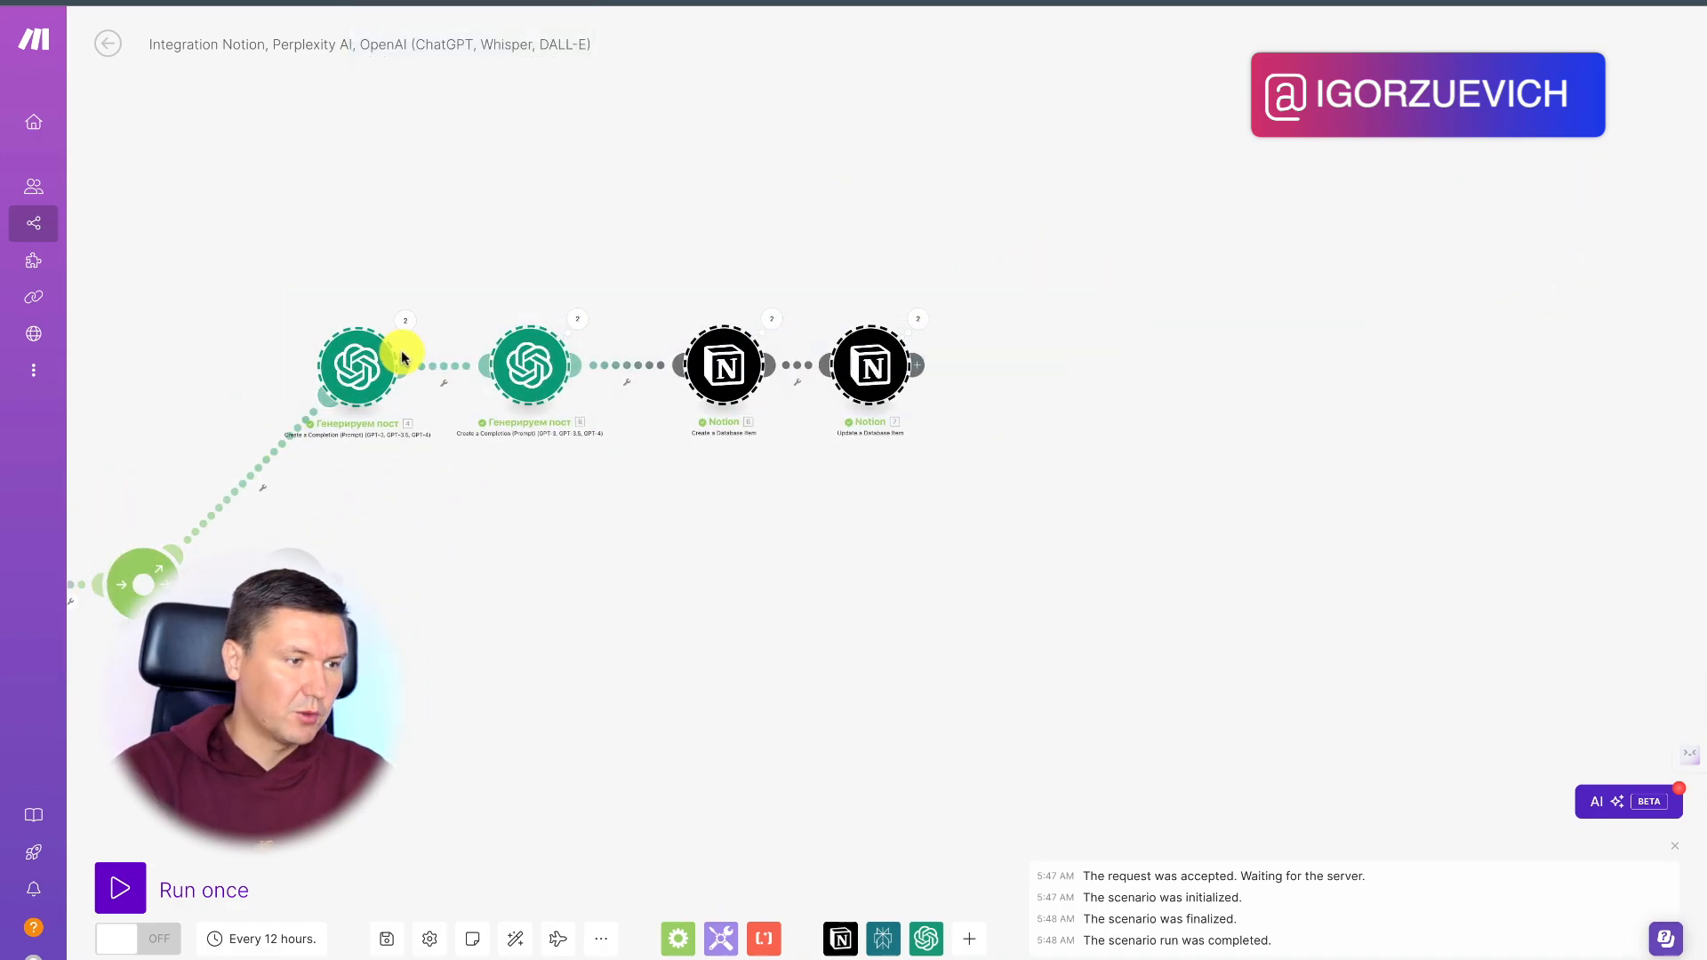
{"action": "key", "text": "super+v"}
{"action": "left_click_drag", "start_coordinate": [715, 370], "coordinate": [749, 854]}
{"action": "right_click", "coordinate": [749, 852]}
{"action": "left_click", "coordinate": [808, 888]}
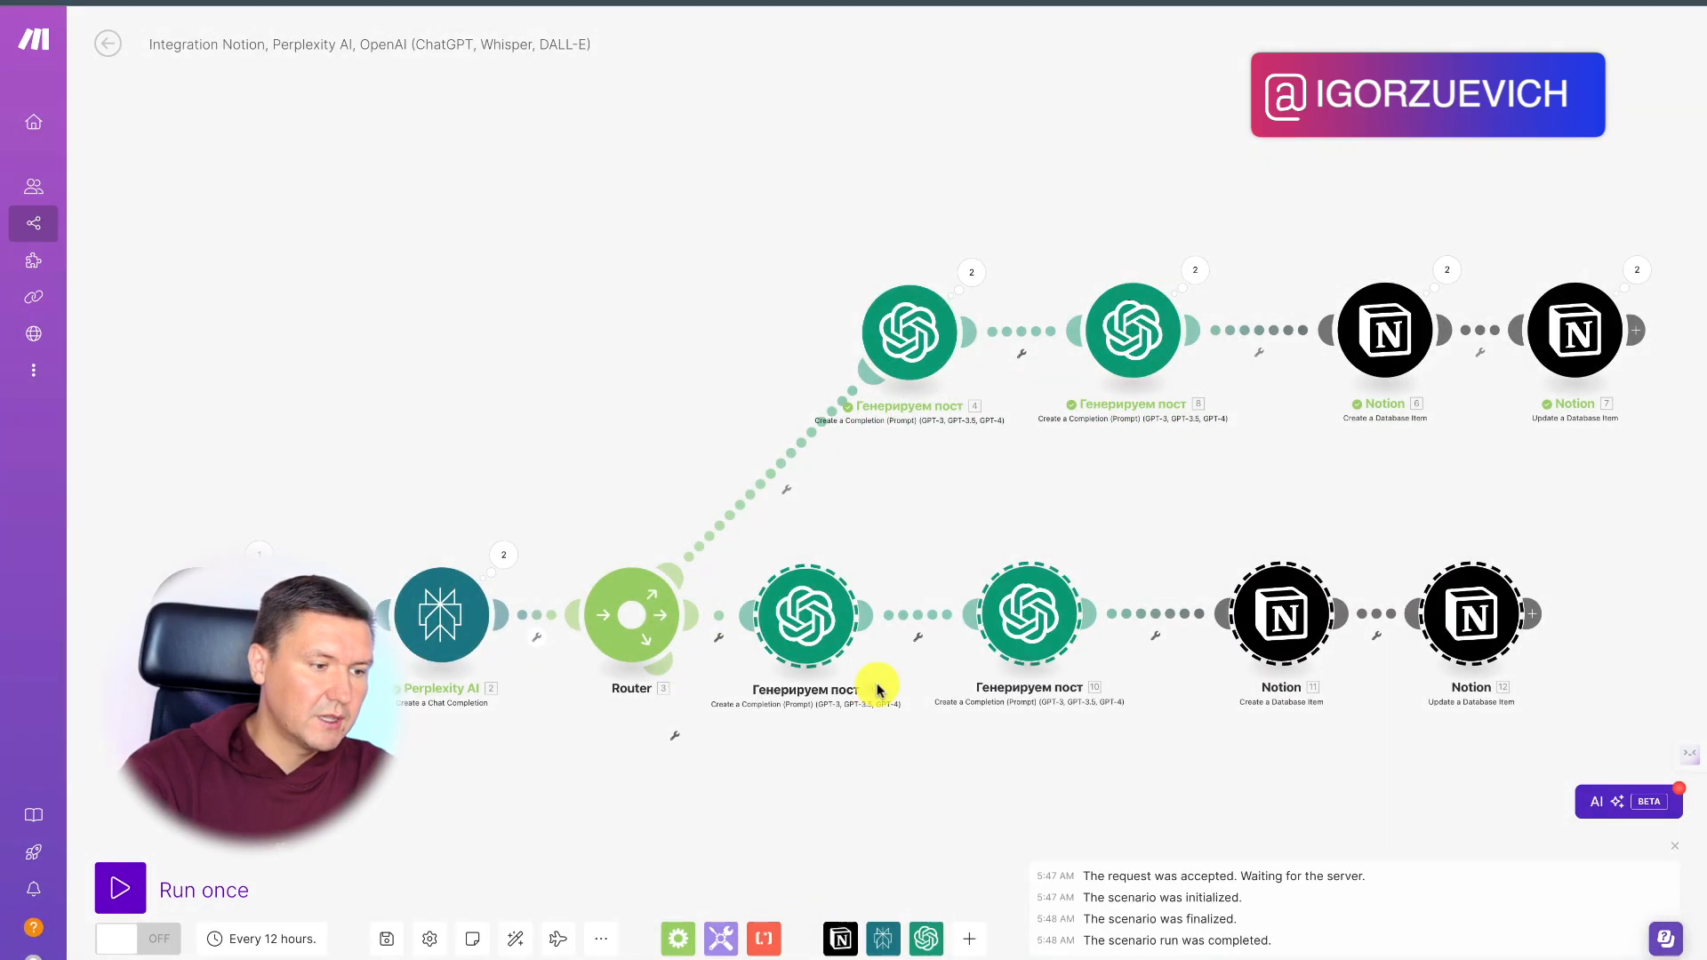
Step: Delete the Notion "Update a Database Item" module at the end of the upper branch
{"action": "left_click_drag", "start_coordinate": [1608, 488], "coordinate": [1479, 382]}
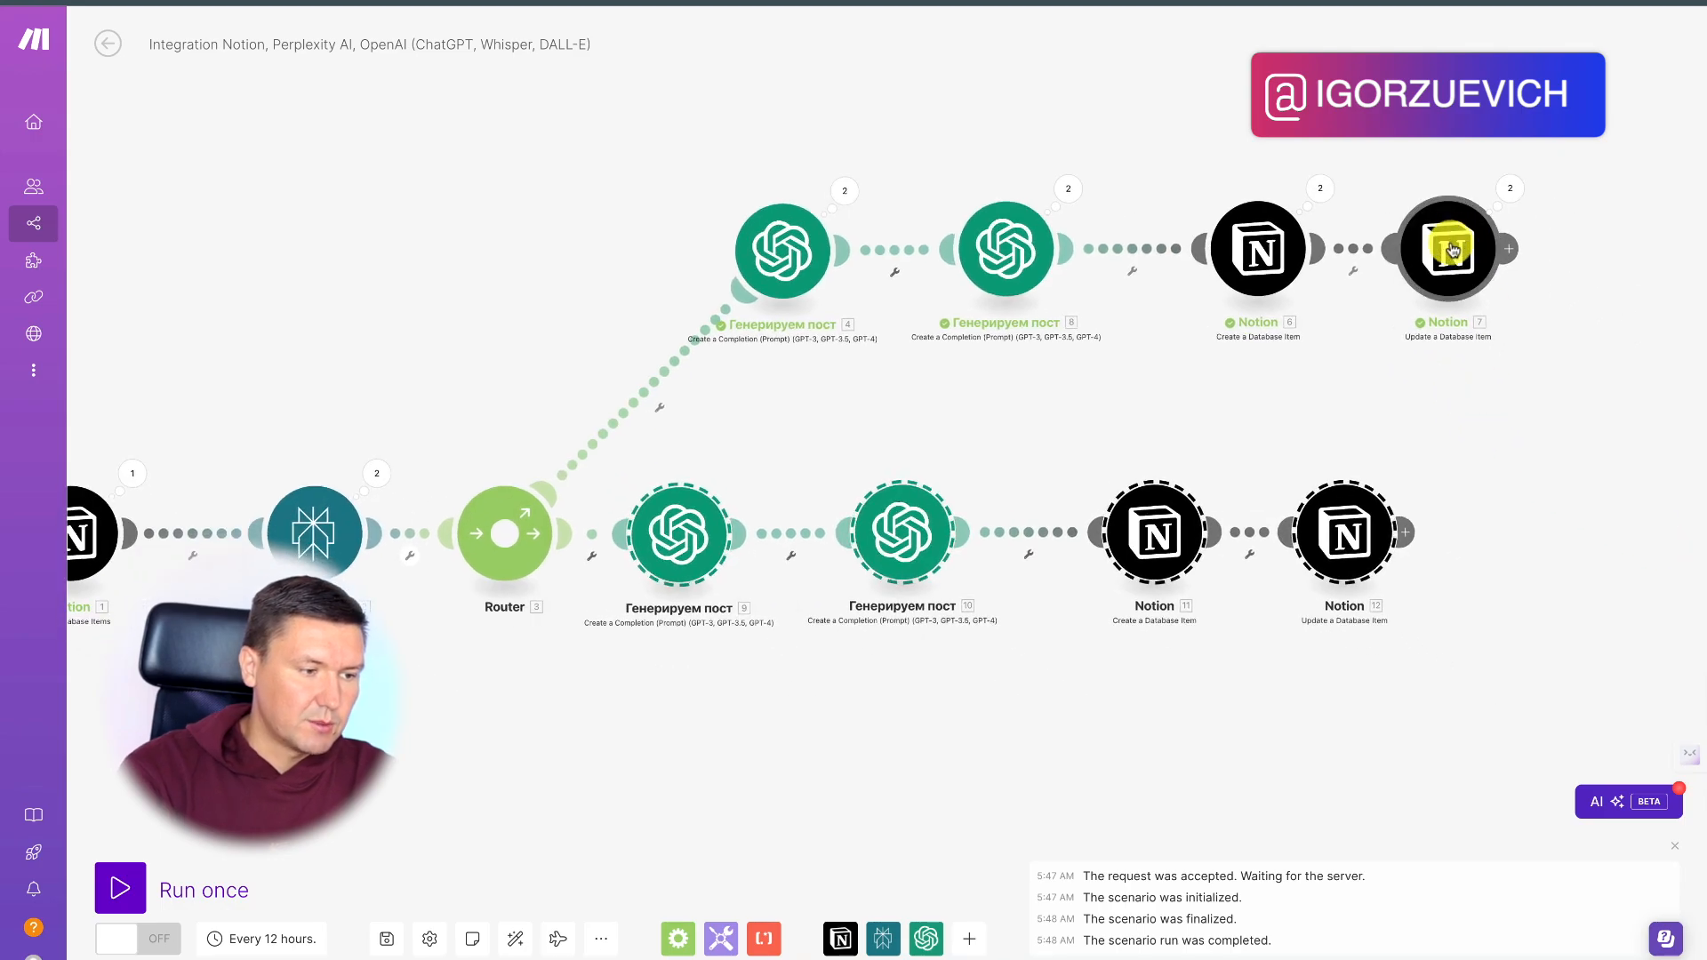
{"action": "right_click", "coordinate": [1421, 258]}
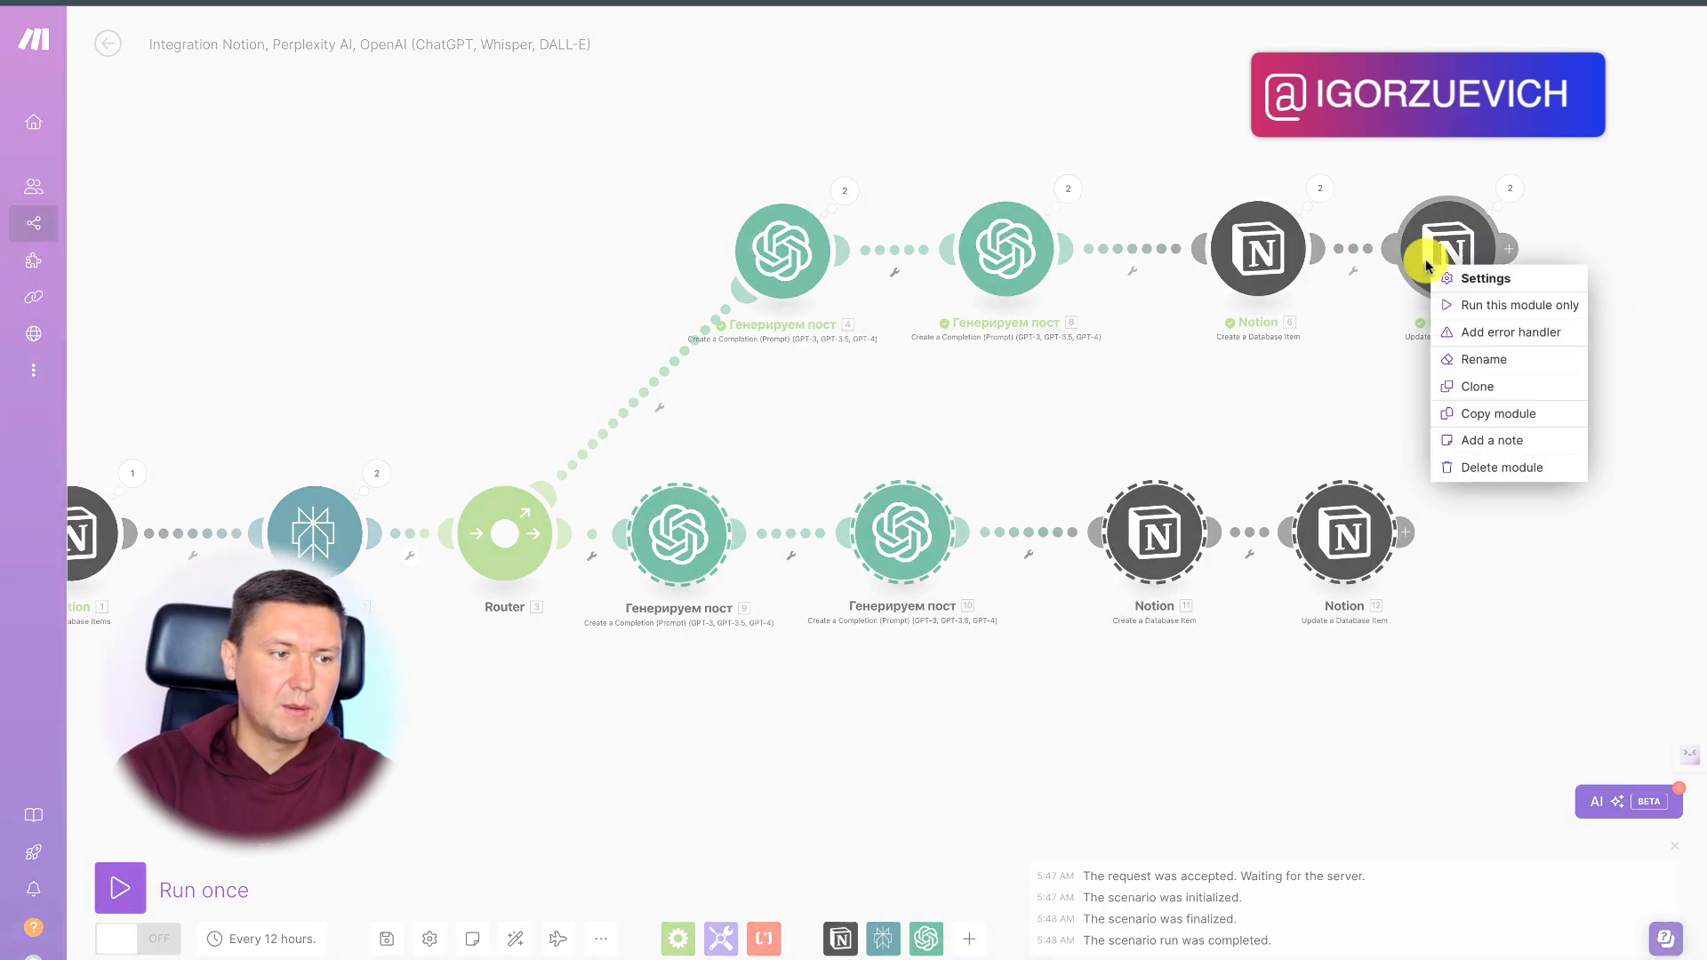
{"action": "left_click", "coordinate": [1512, 466]}
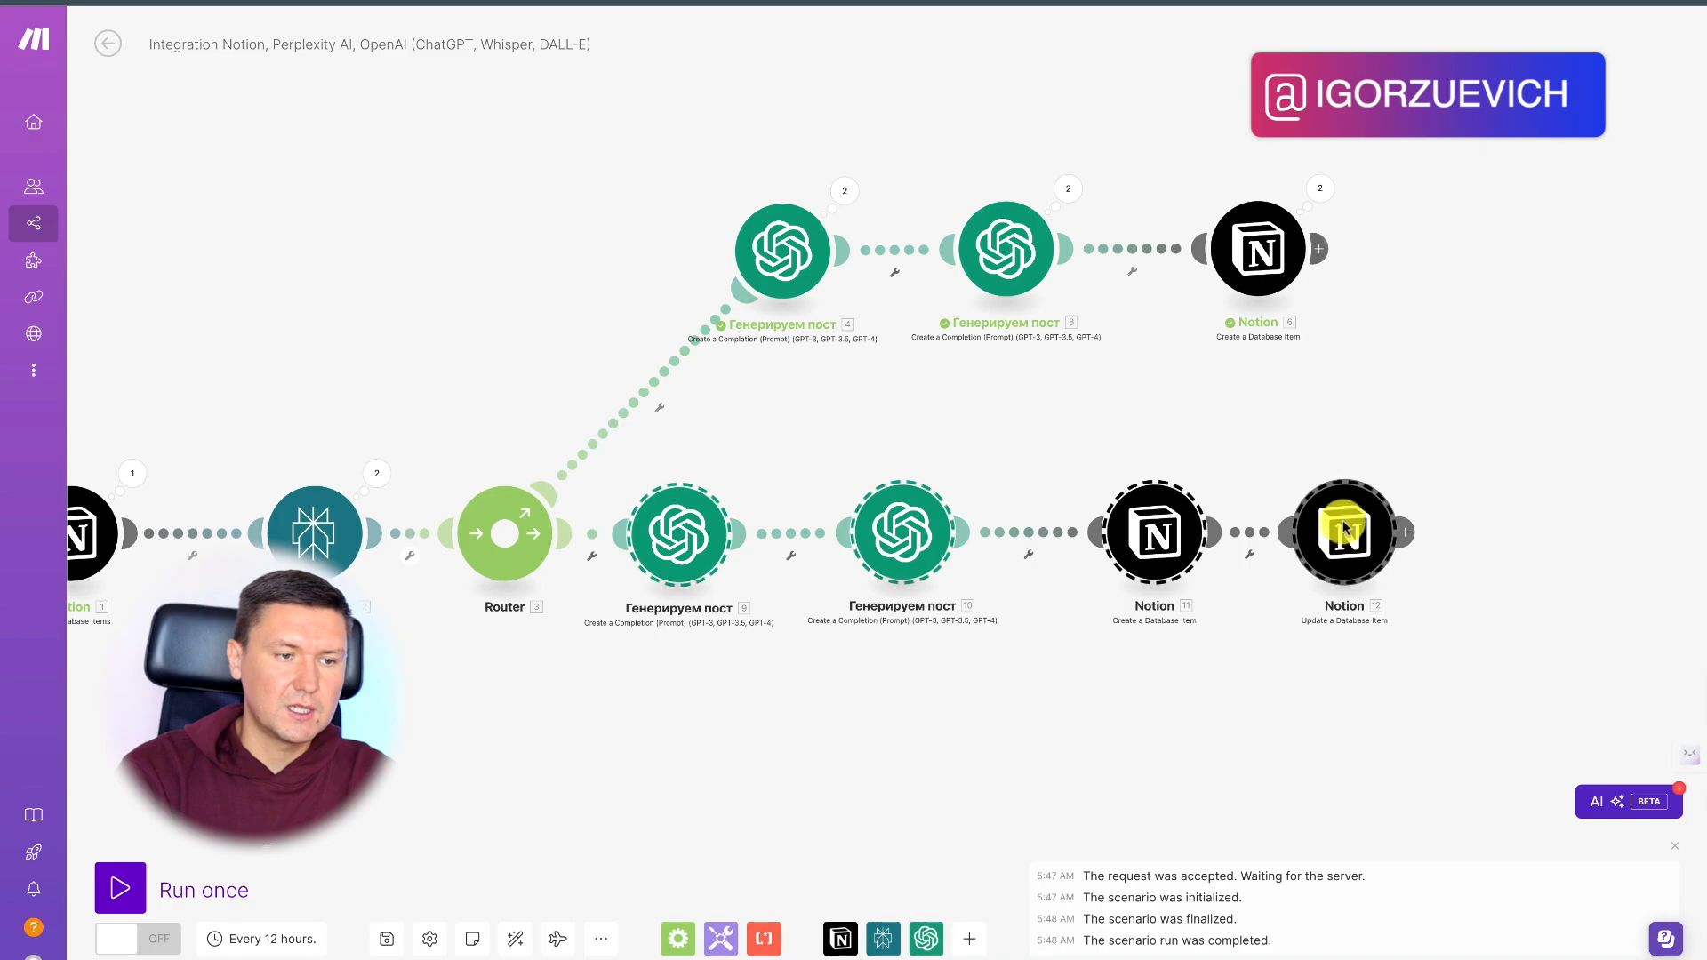
Step: Move the copied branch slightly farther from the Router, and rename its first OpenAI module with a name beginning "Генерируем пост Для"
{"action": "left_click_drag", "start_coordinate": [709, 524], "coordinate": [800, 525]}
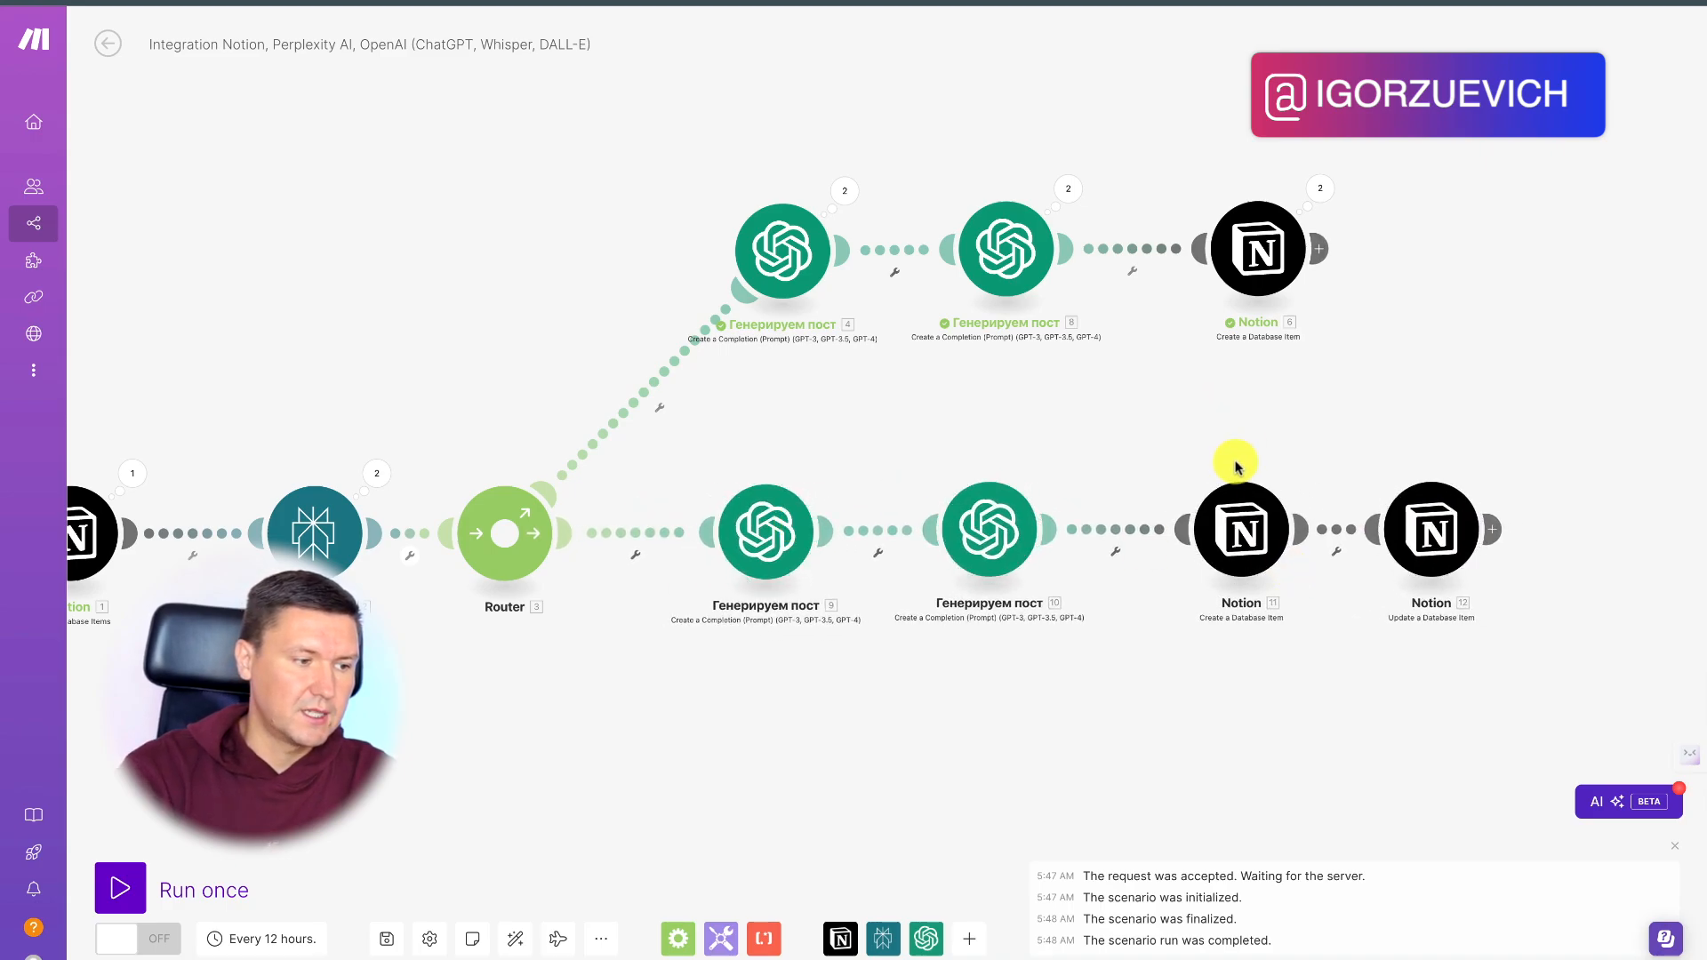
{"action": "right_click", "coordinate": [775, 551]}
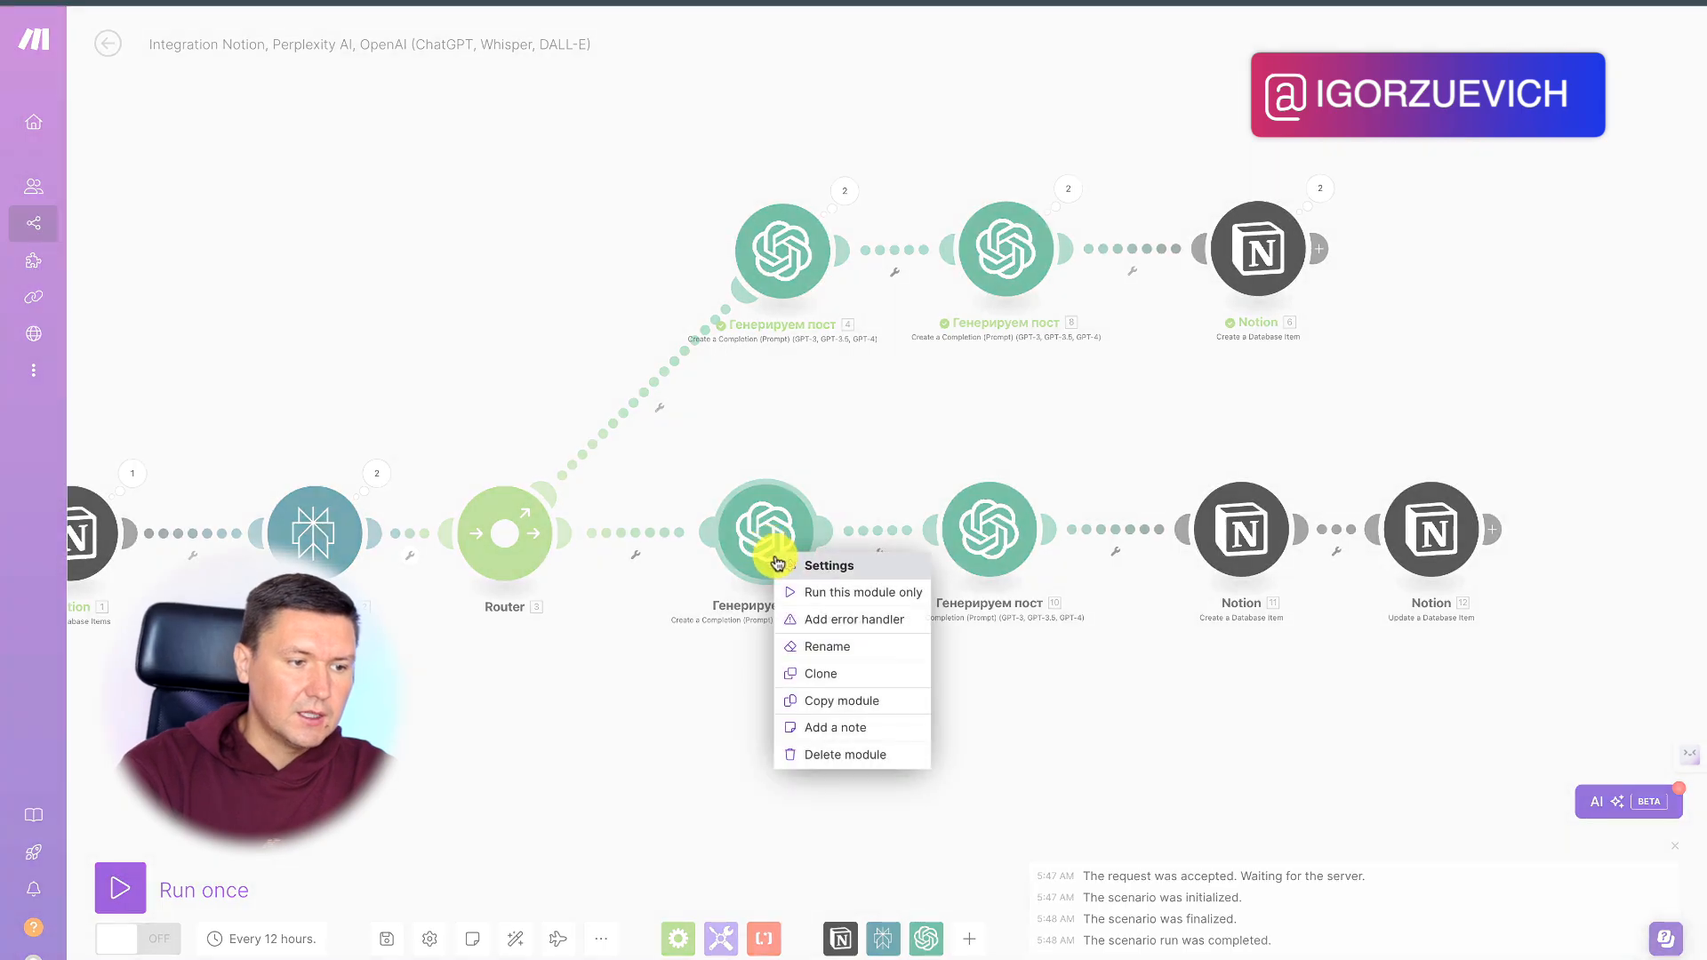
{"action": "left_click", "coordinate": [836, 647]}
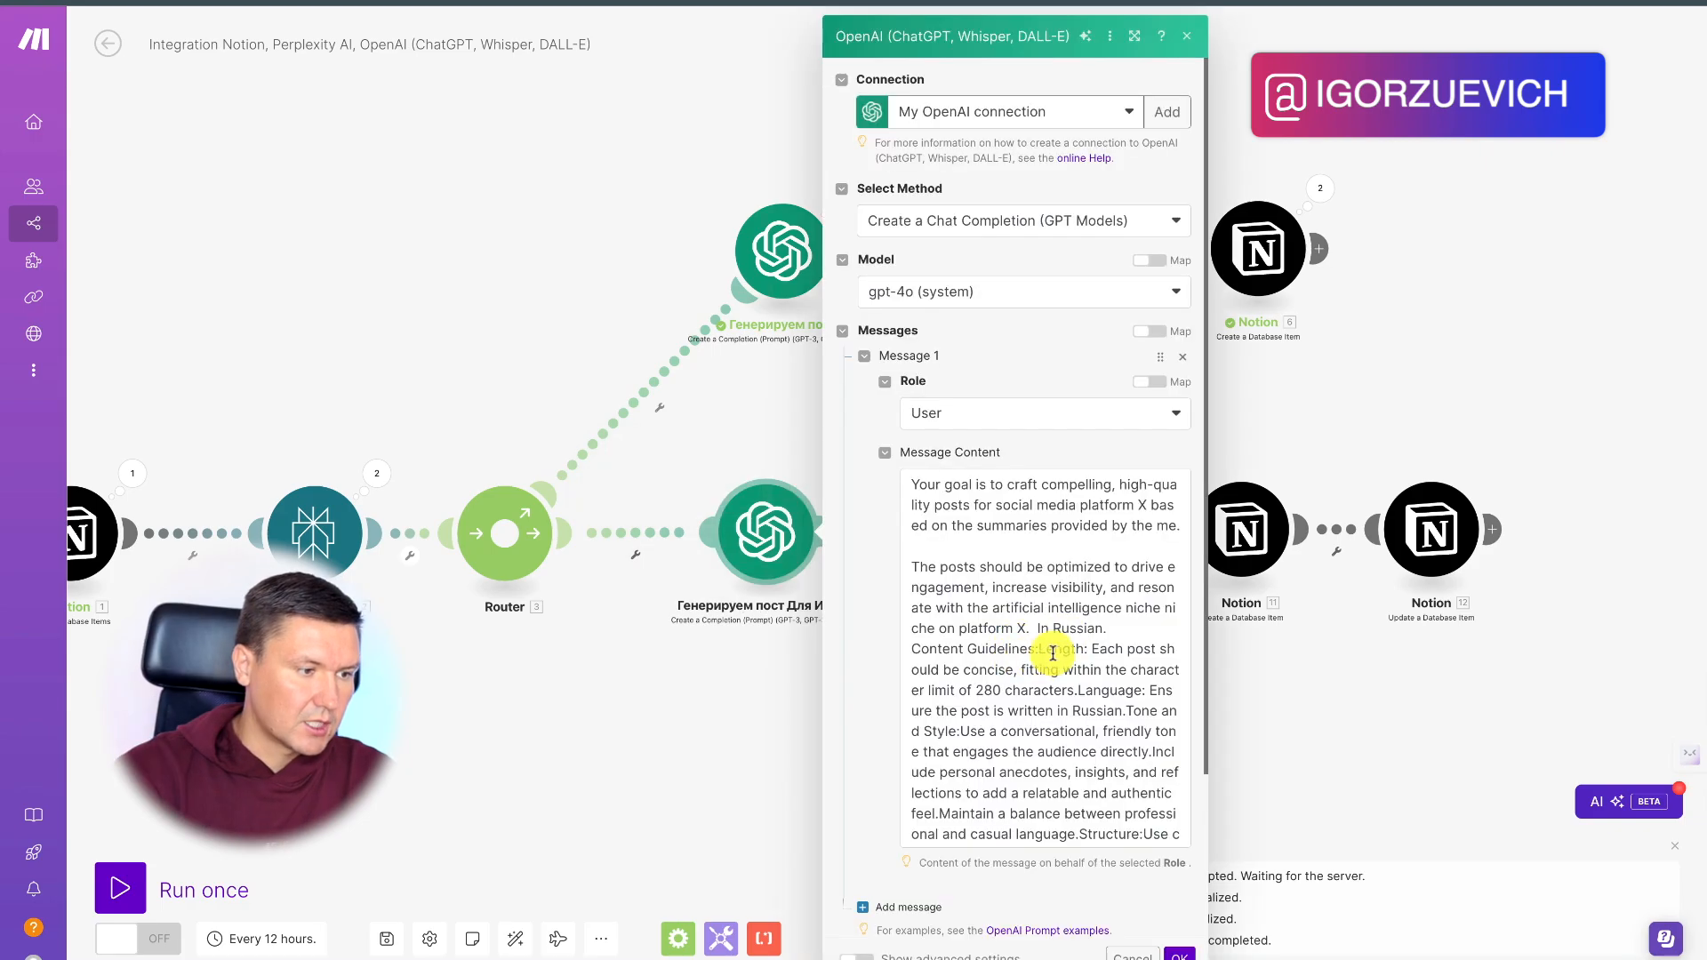
Step: Examine the settings of the copied branch's four modules: the post prompt, the title prompt, and the Notion create and update mappings
{"action": "scroll", "coordinate": [1053, 655], "scroll_direction": "down", "scroll_amount": 1}
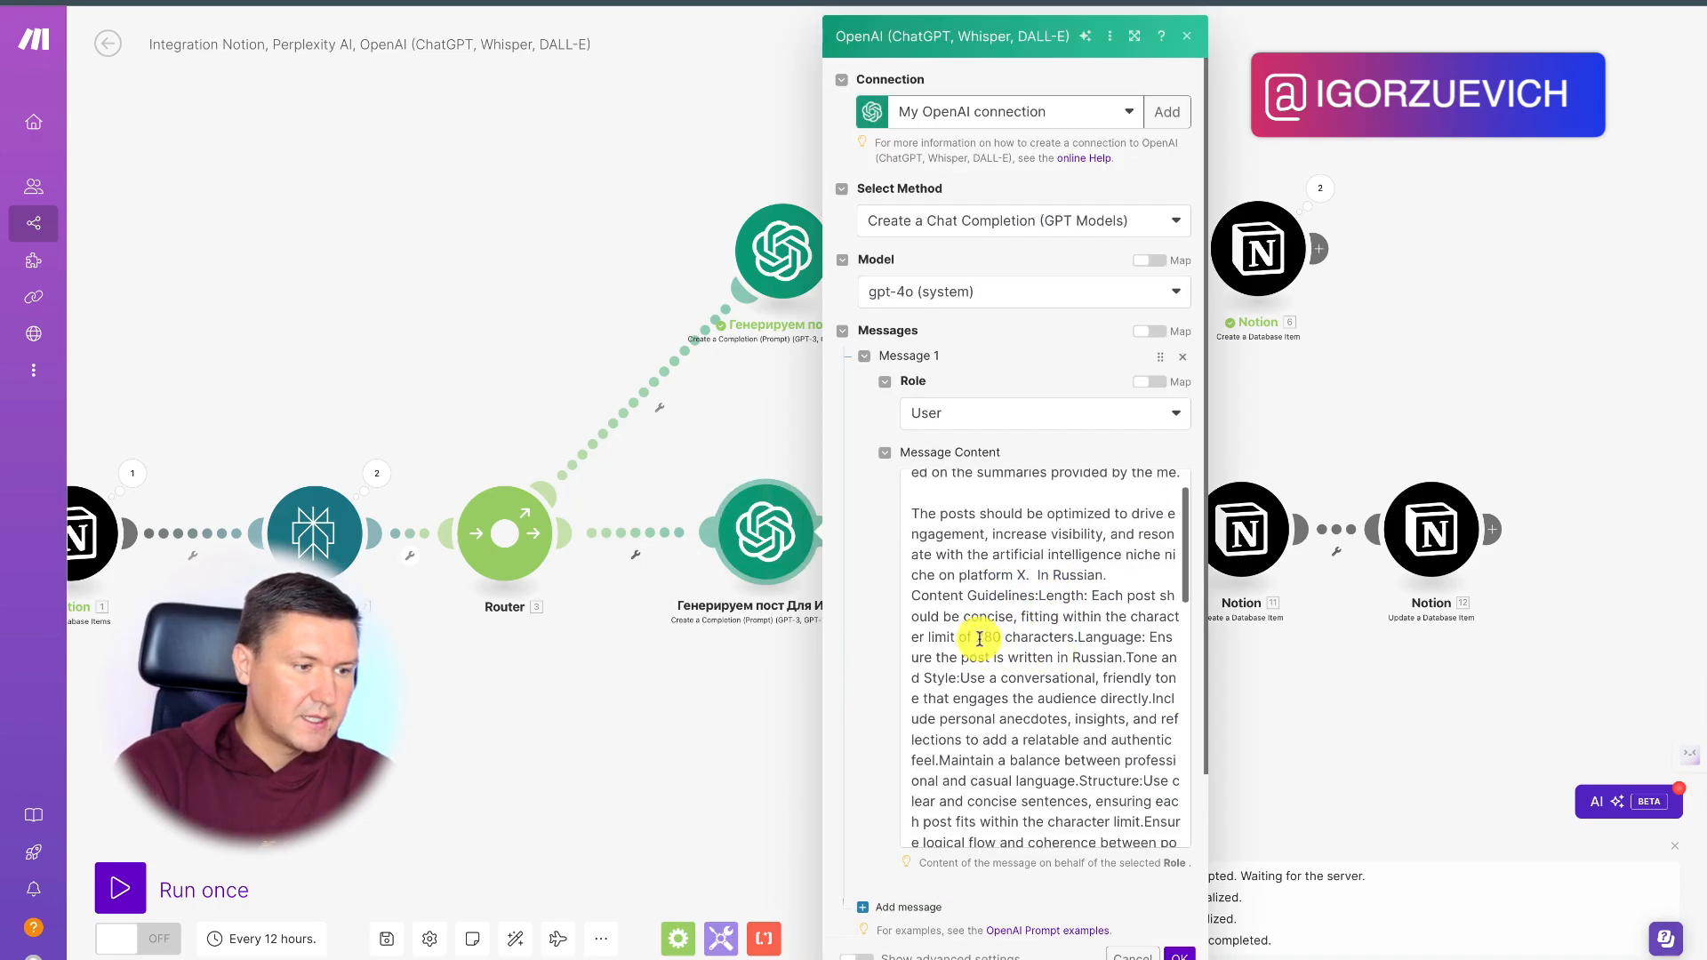
{"action": "left_click", "coordinate": [1343, 416]}
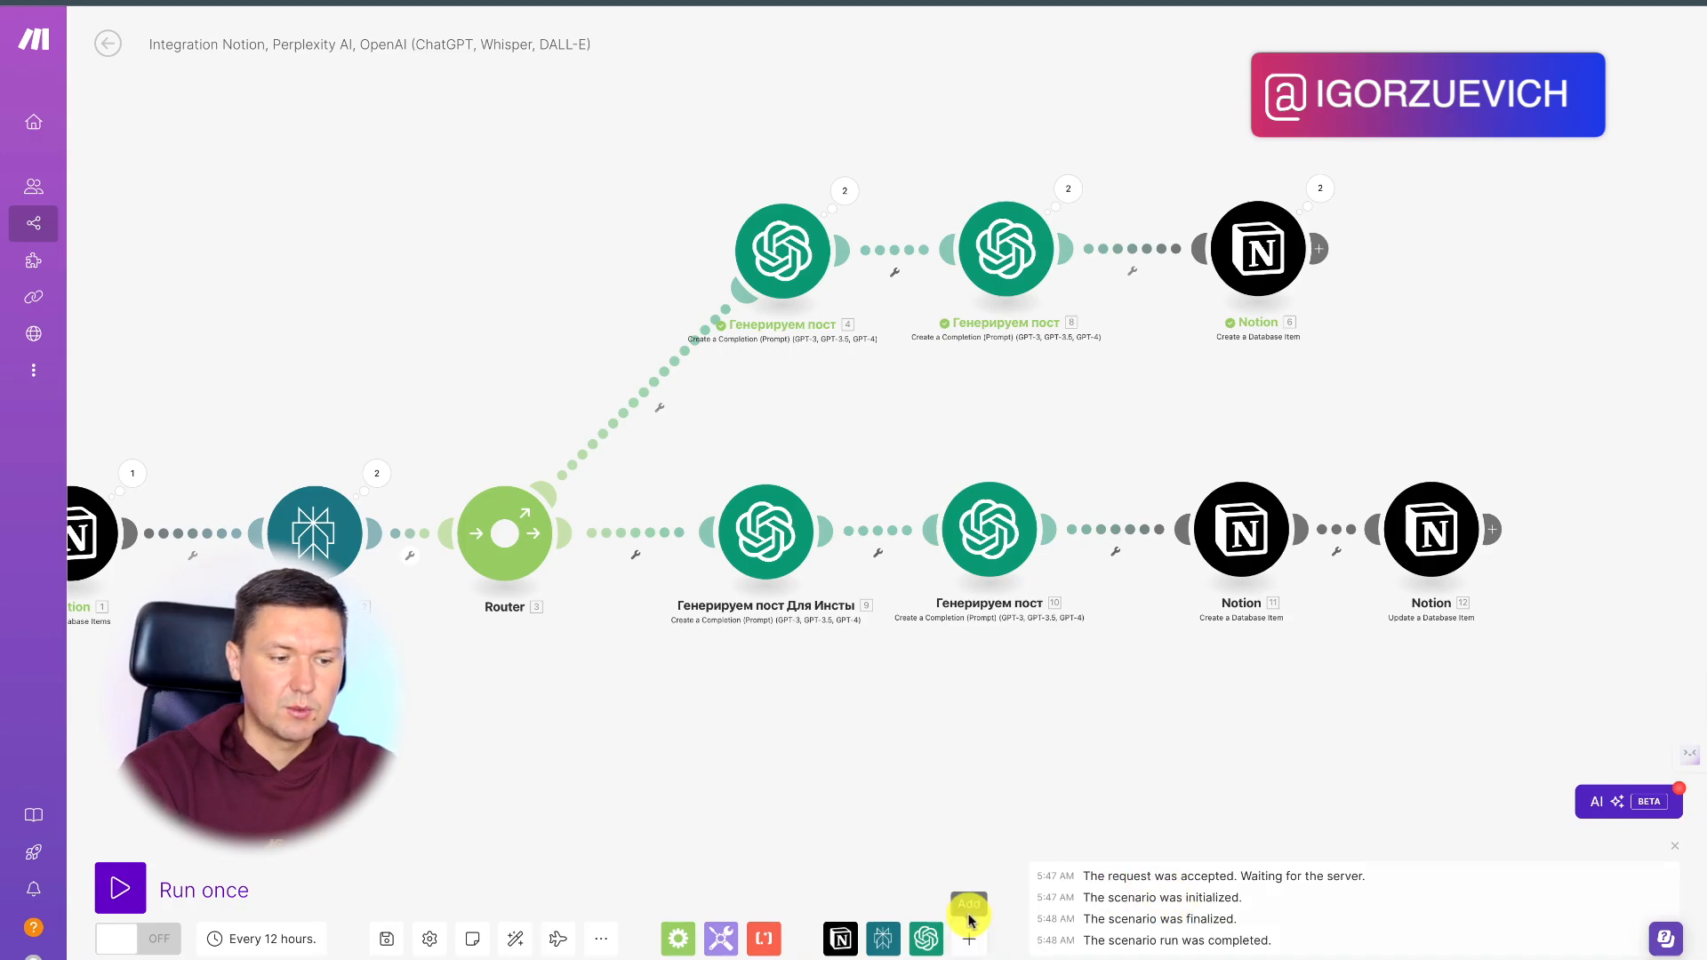
{"action": "left_click", "coordinate": [994, 526]}
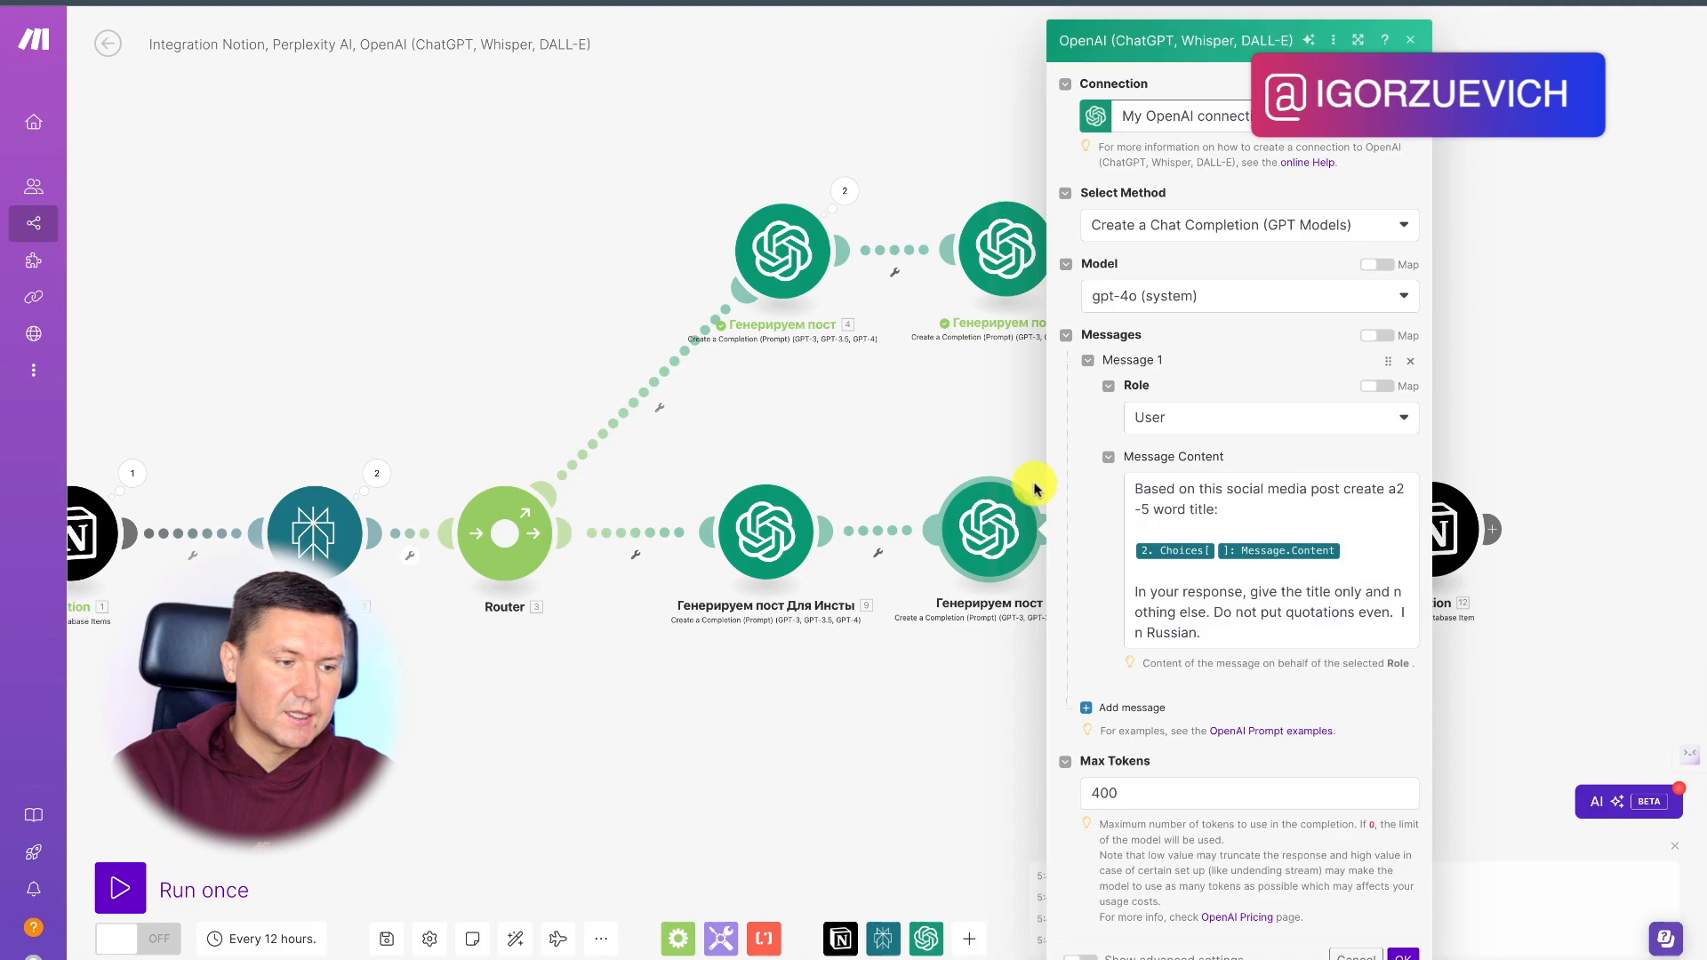
{"action": "left_click", "coordinate": [847, 445]}
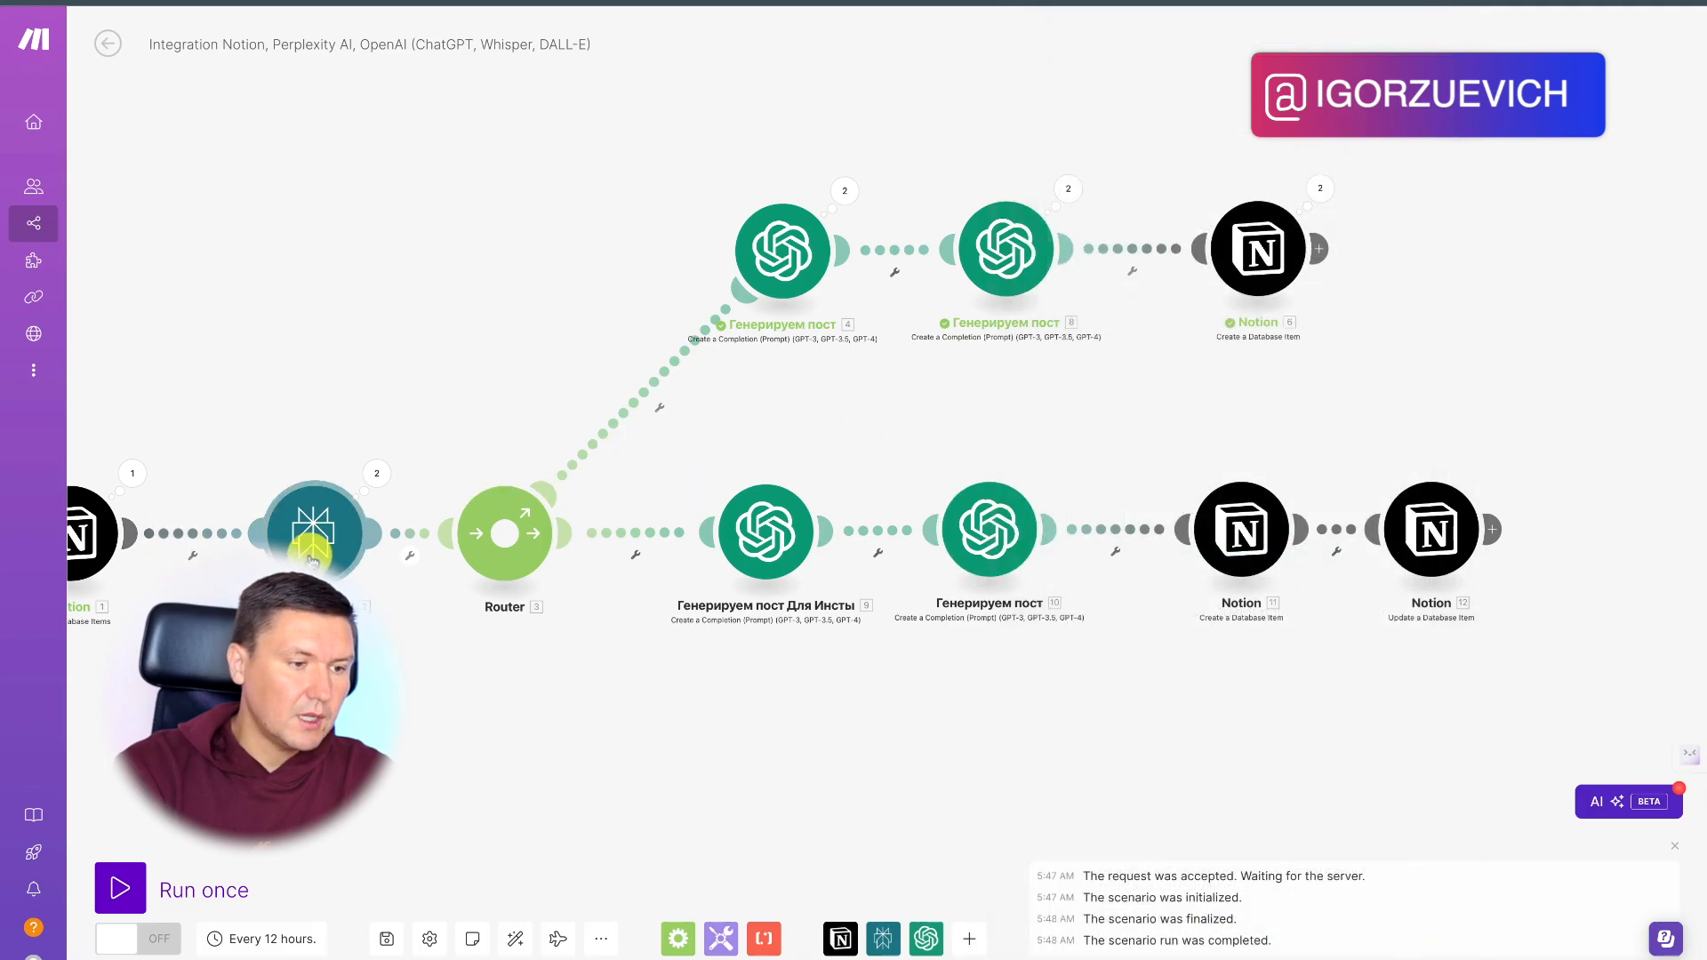
{"action": "left_click", "coordinate": [1241, 526]}
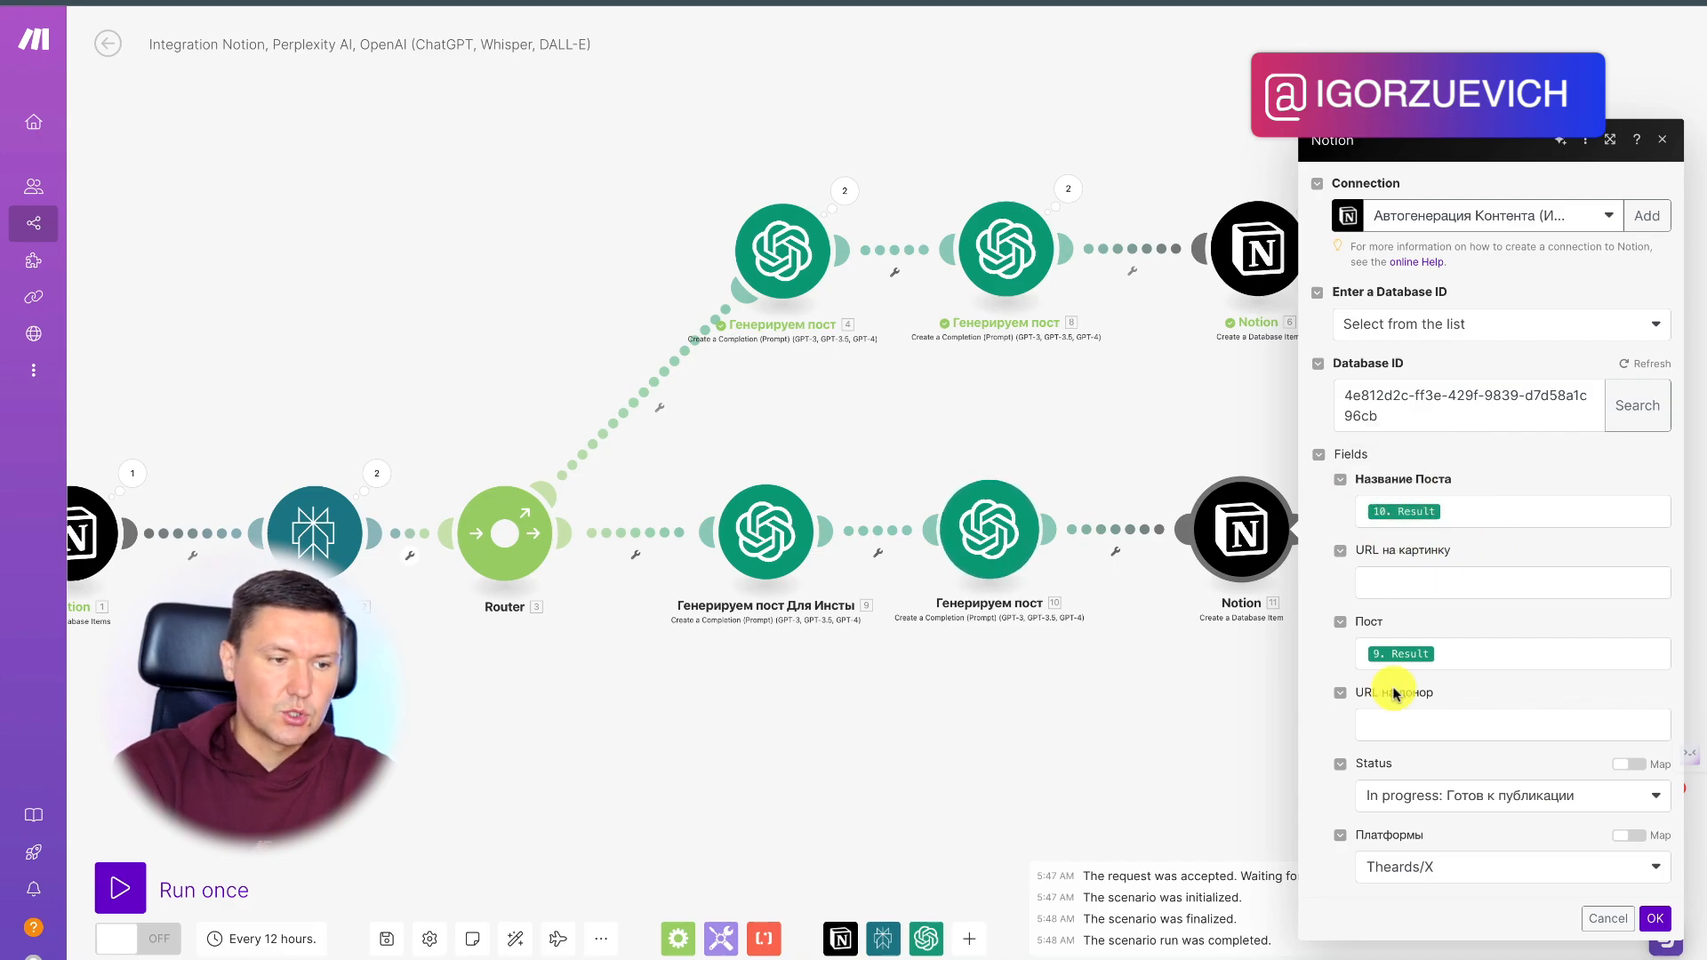
{"action": "left_click", "coordinate": [1078, 731]}
{"action": "left_click", "coordinate": [1404, 530]}
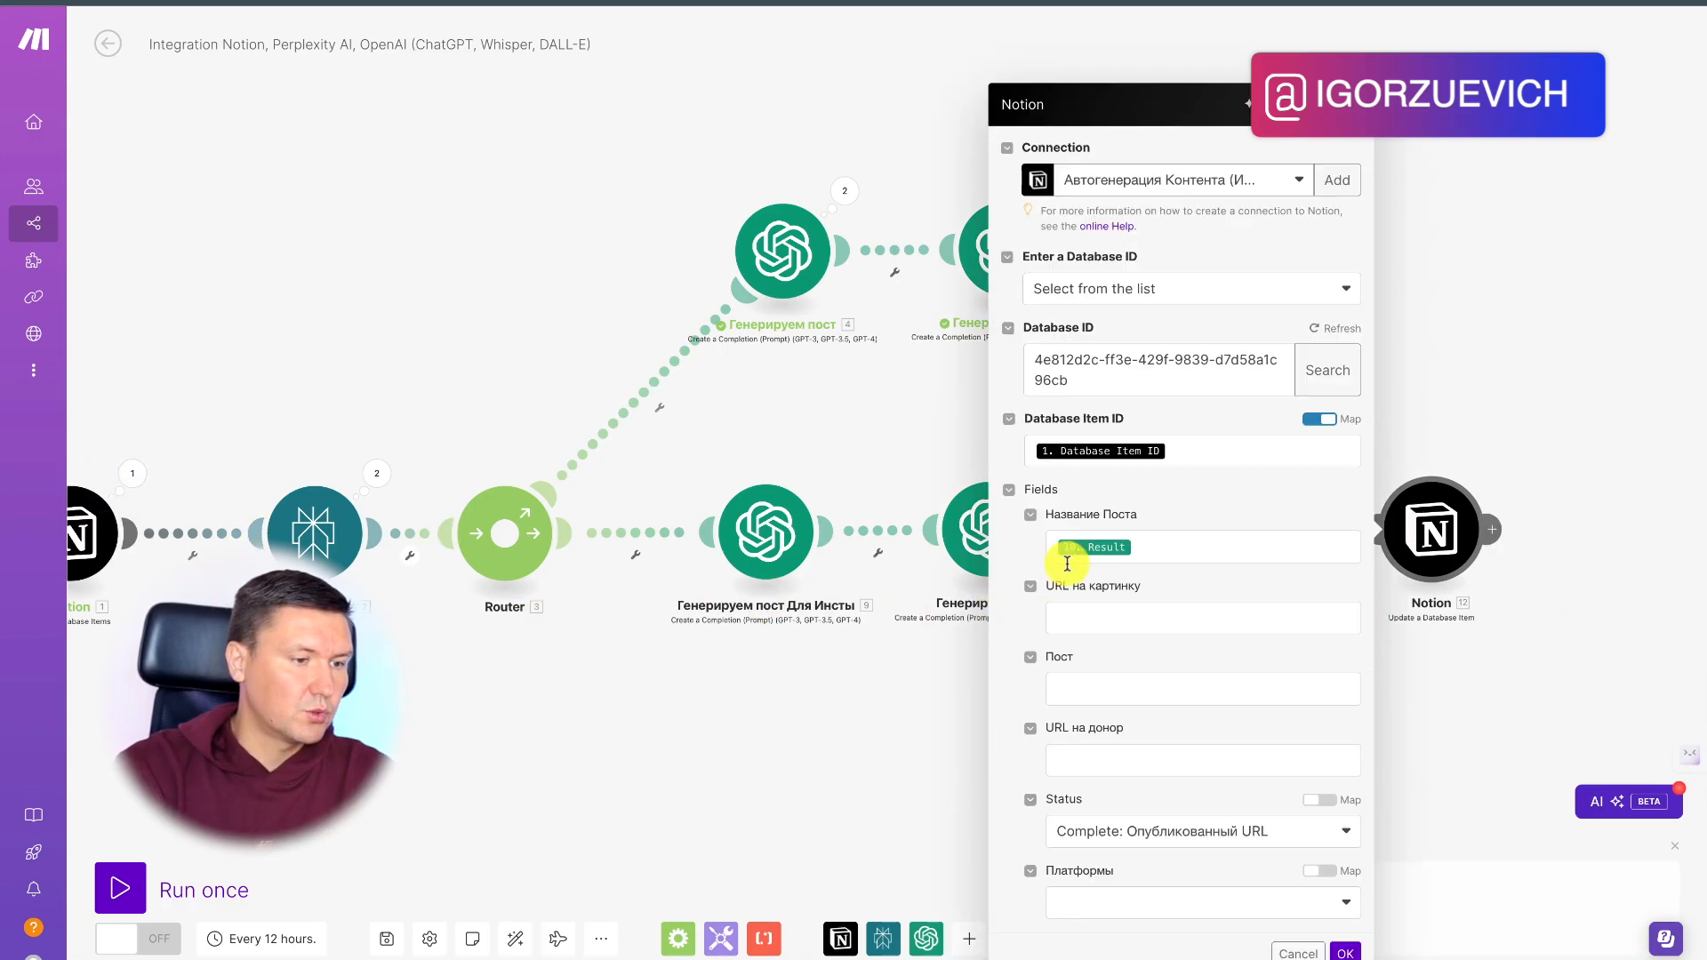
{"action": "left_click", "coordinate": [913, 700]}
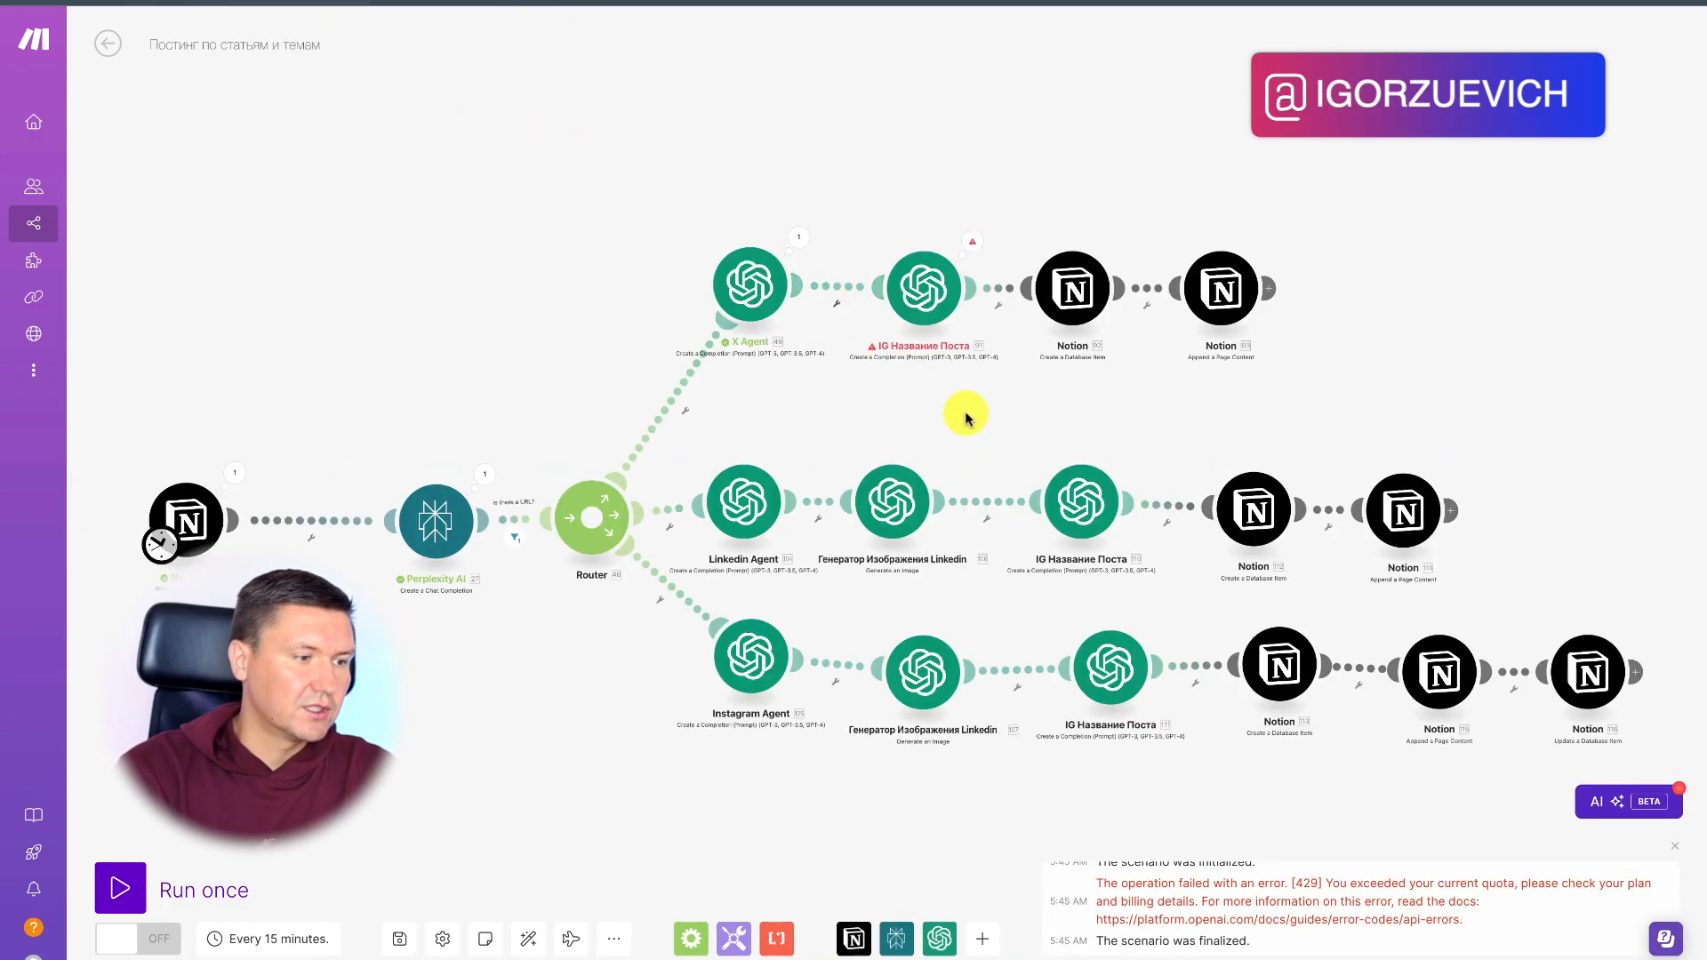
Step: Look over the "Постинг по статьям и темам" scenario's three branches and the current scenario, and open the "Идеи" view in Notion
{"action": "scroll", "coordinate": [968, 418], "scroll_direction": "down", "scroll_amount": 2}
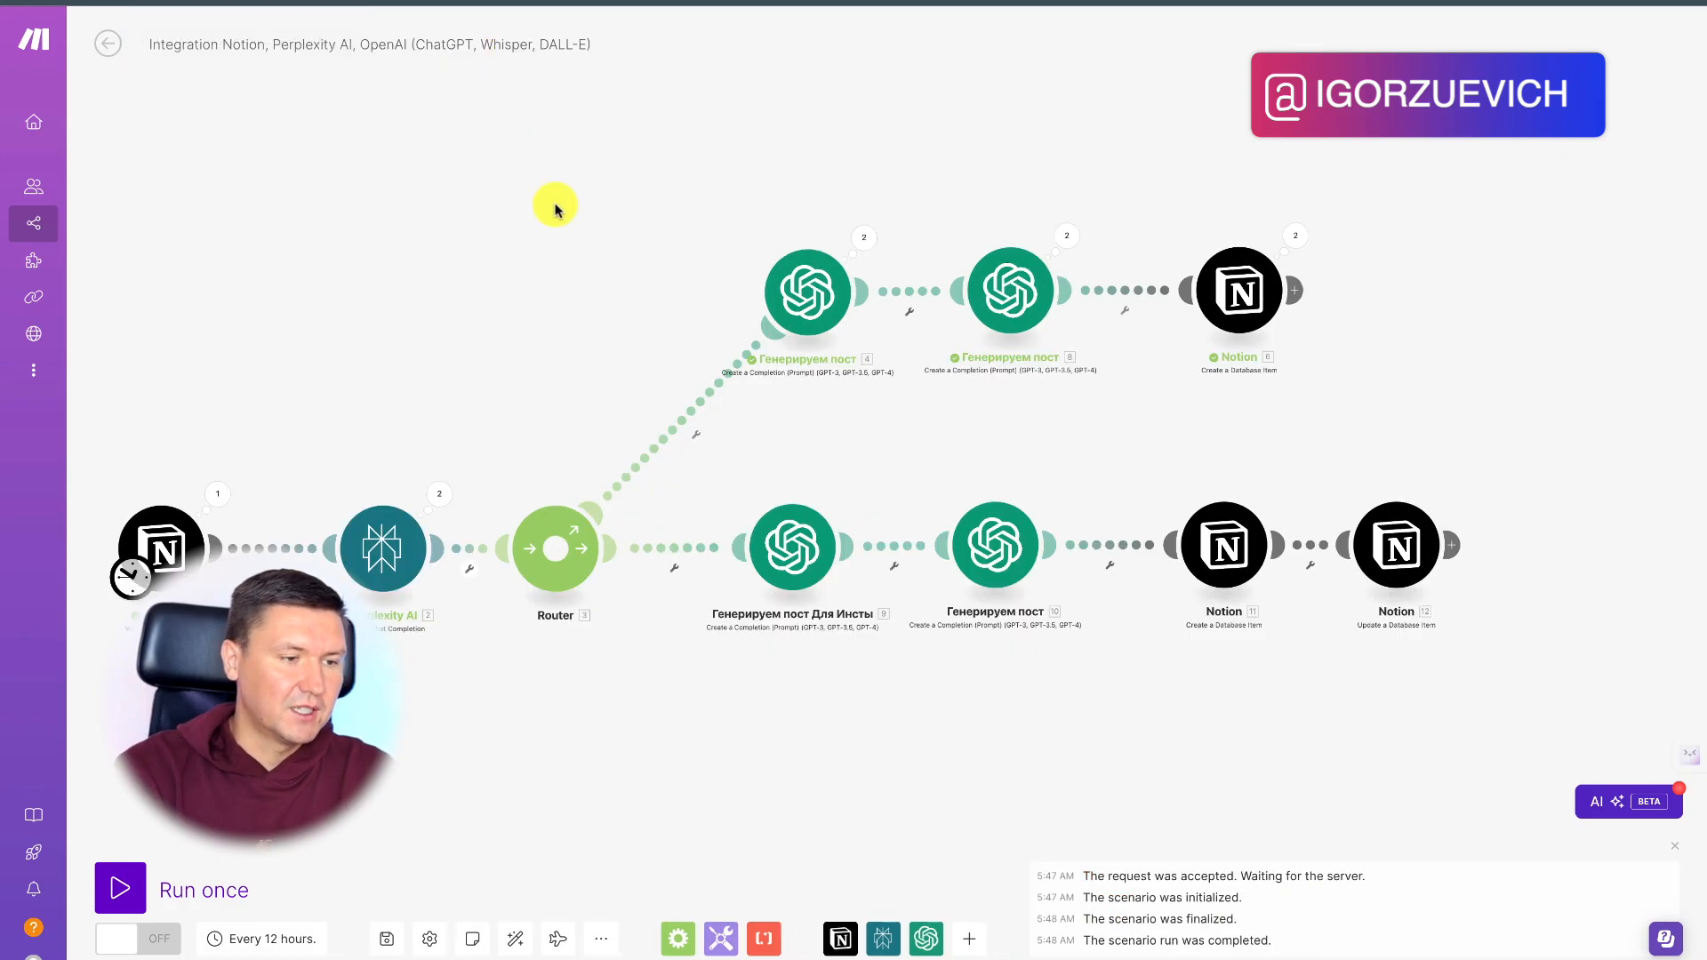
{"action": "left_click_drag", "start_coordinate": [555, 206], "coordinate": [817, 228]}
{"action": "scroll", "coordinate": [819, 229], "scroll_direction": "down", "scroll_amount": 2}
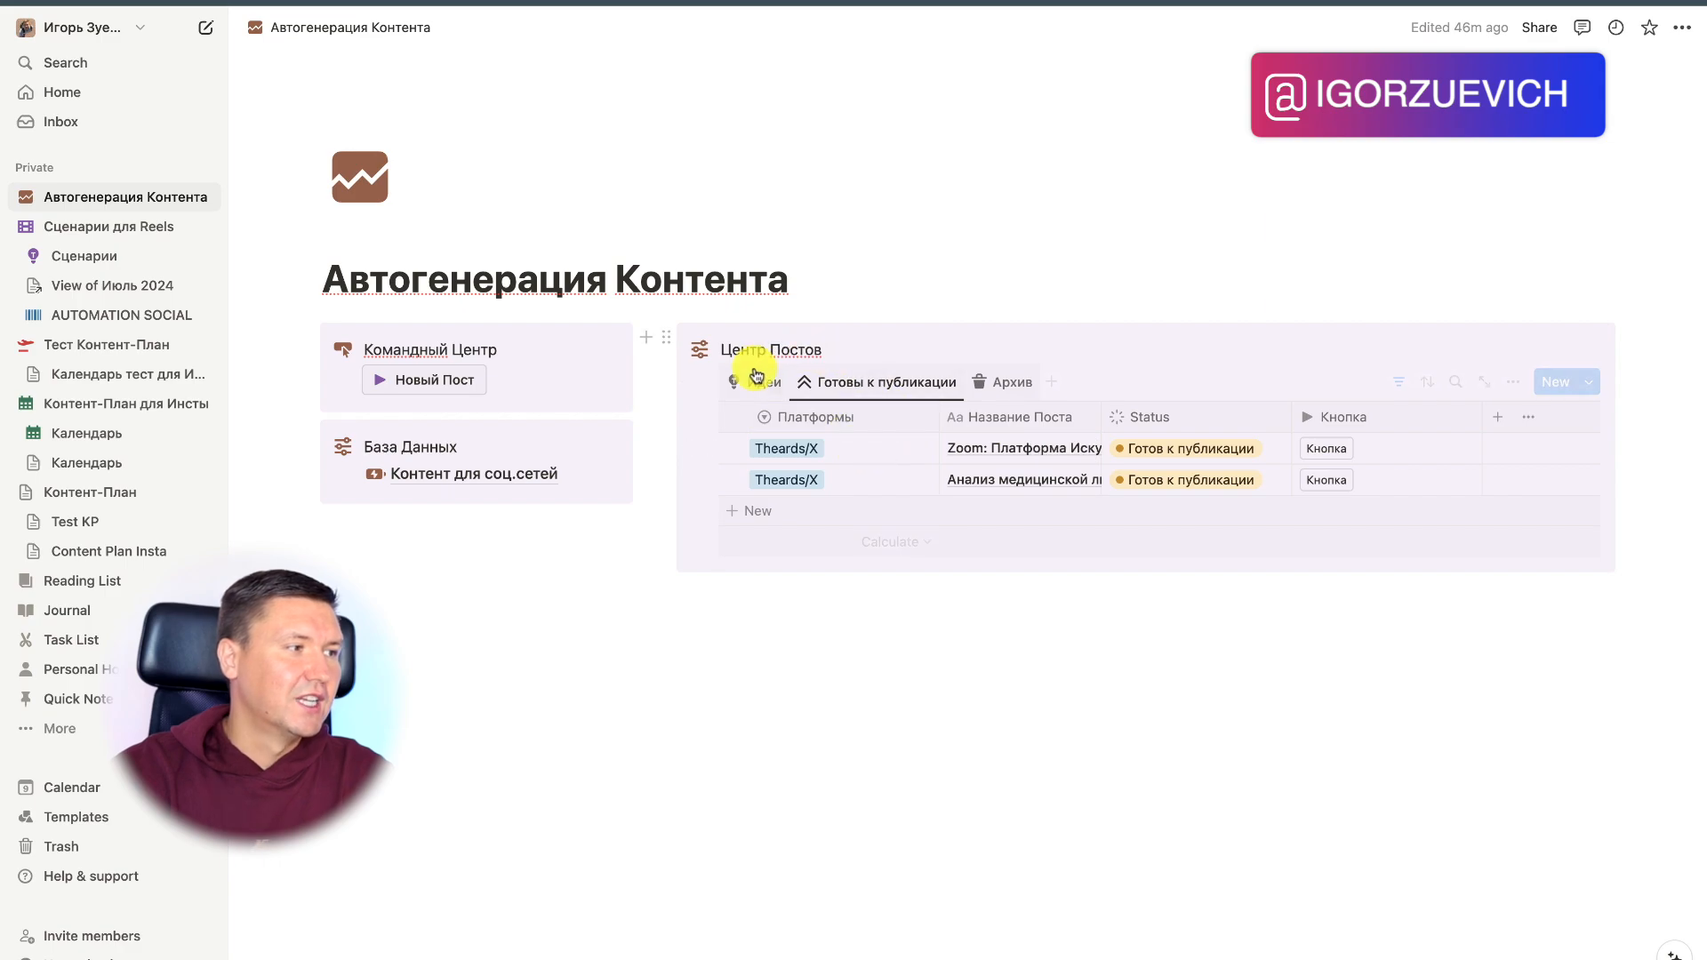
{"action": "left_click", "coordinate": [754, 380]}
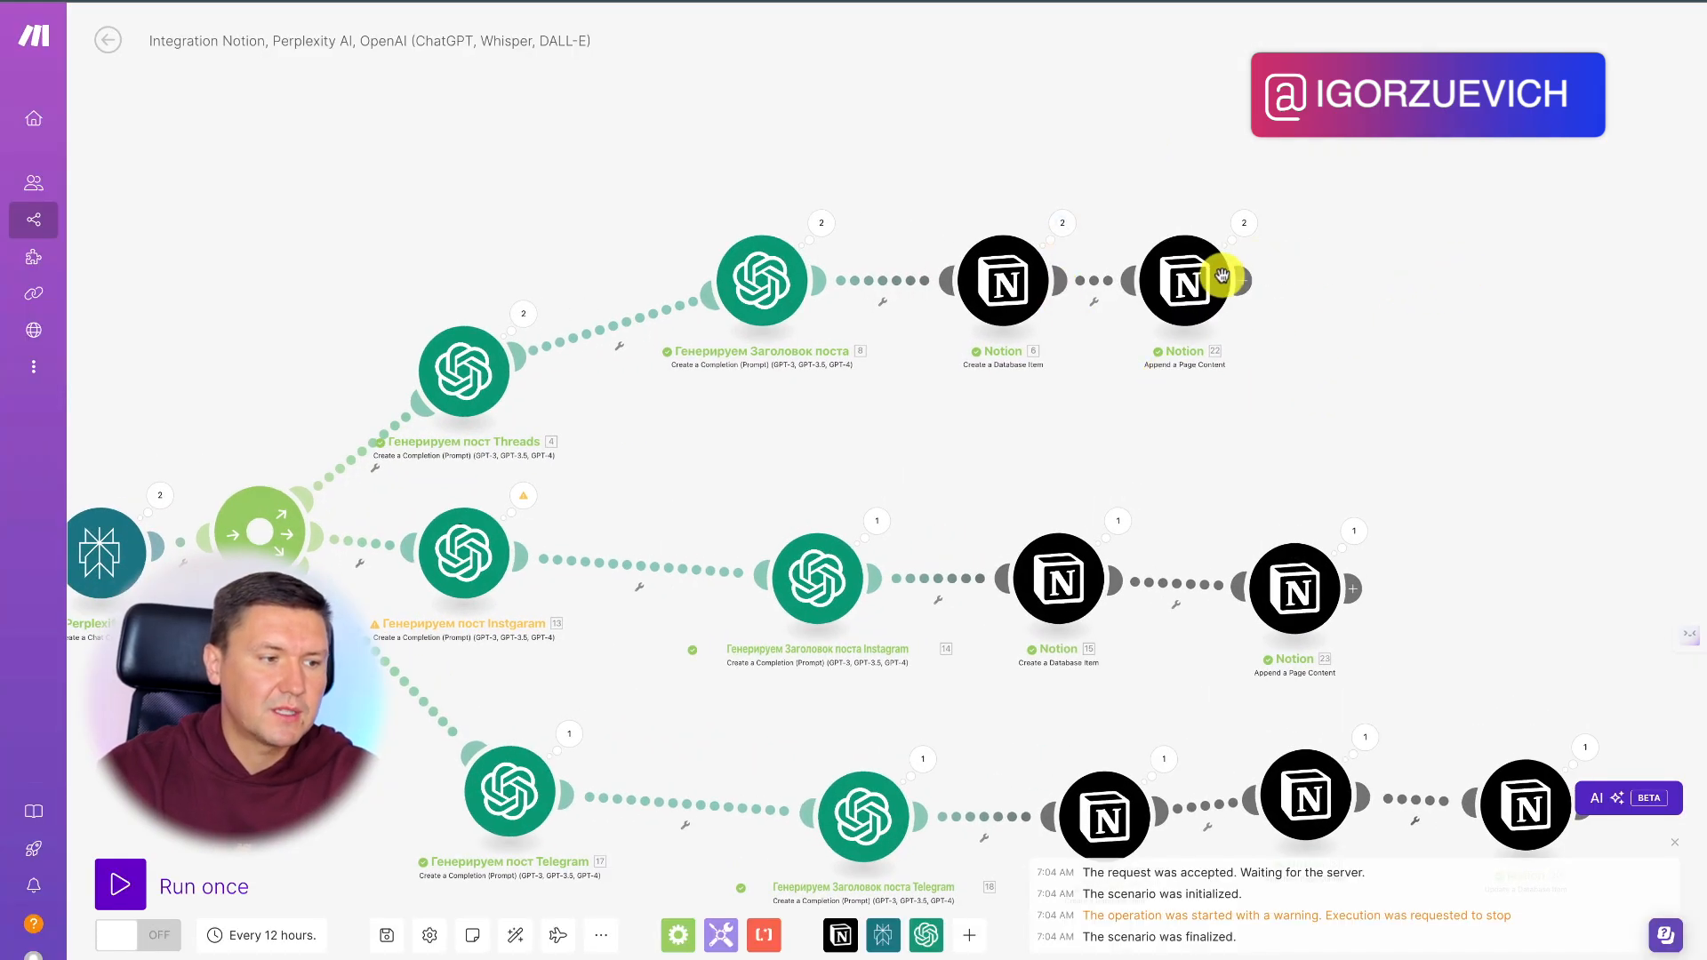
Step: In Make, examine the content objects and annotations of the Notion "Append a Page Content" module ending the Threads branch
{"action": "scroll", "coordinate": [1182, 369], "scroll_direction": "up", "scroll_amount": 3}
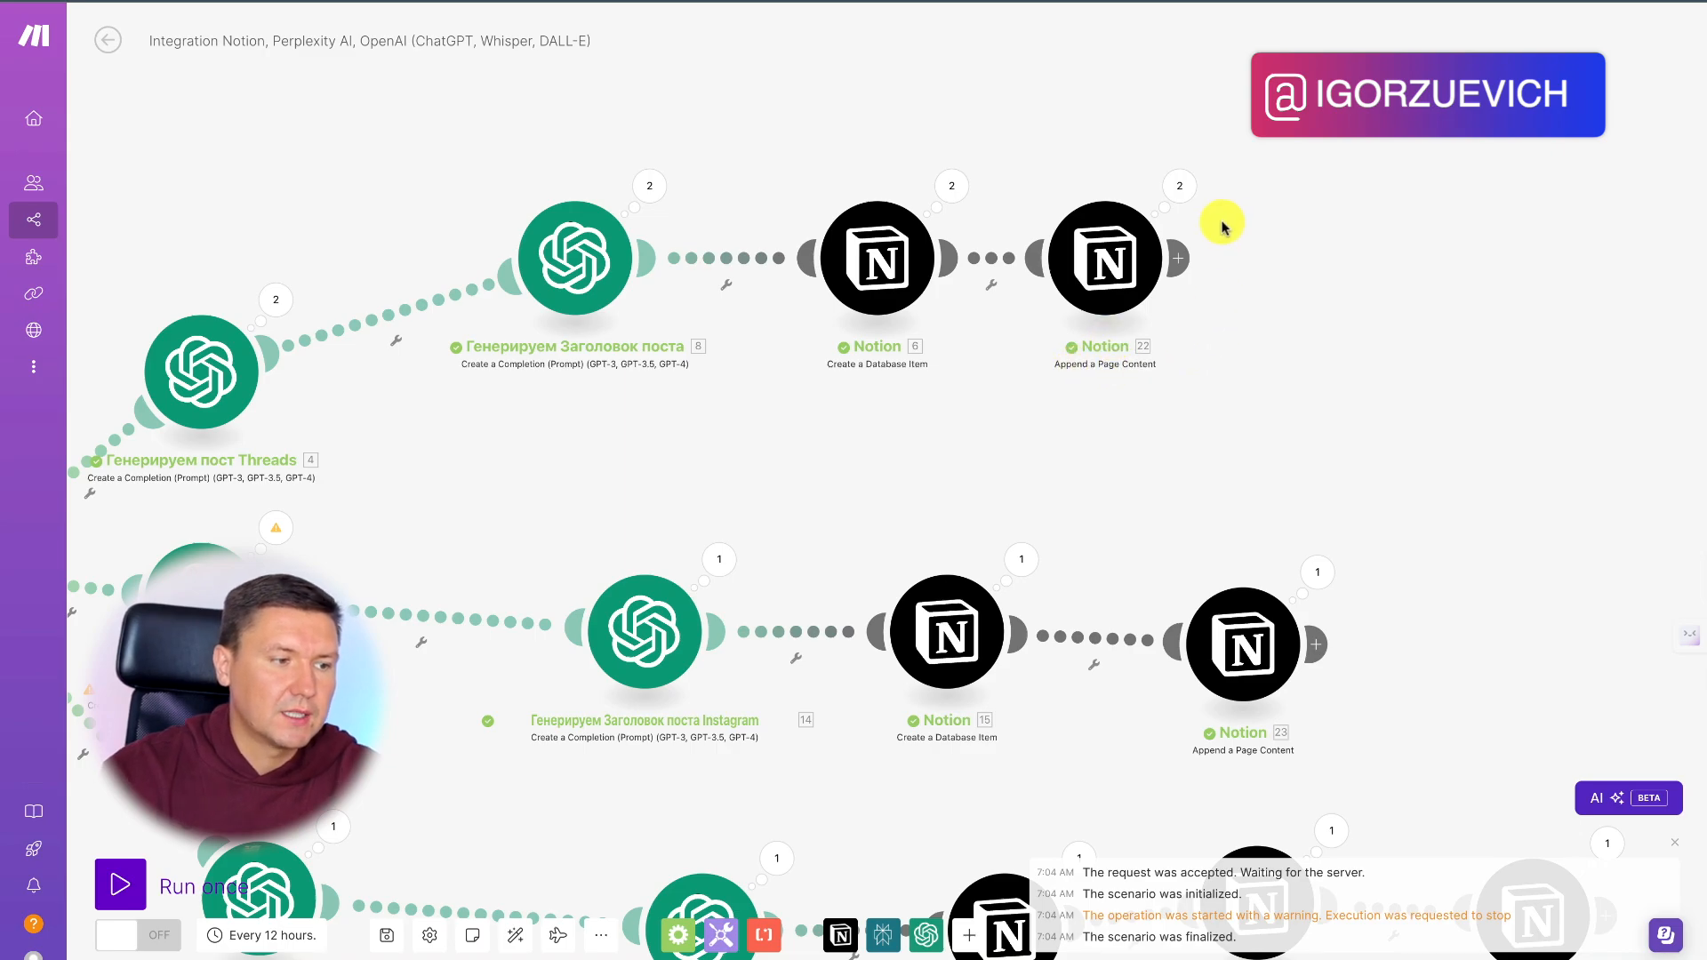
{"action": "left_click", "coordinate": [1107, 258]}
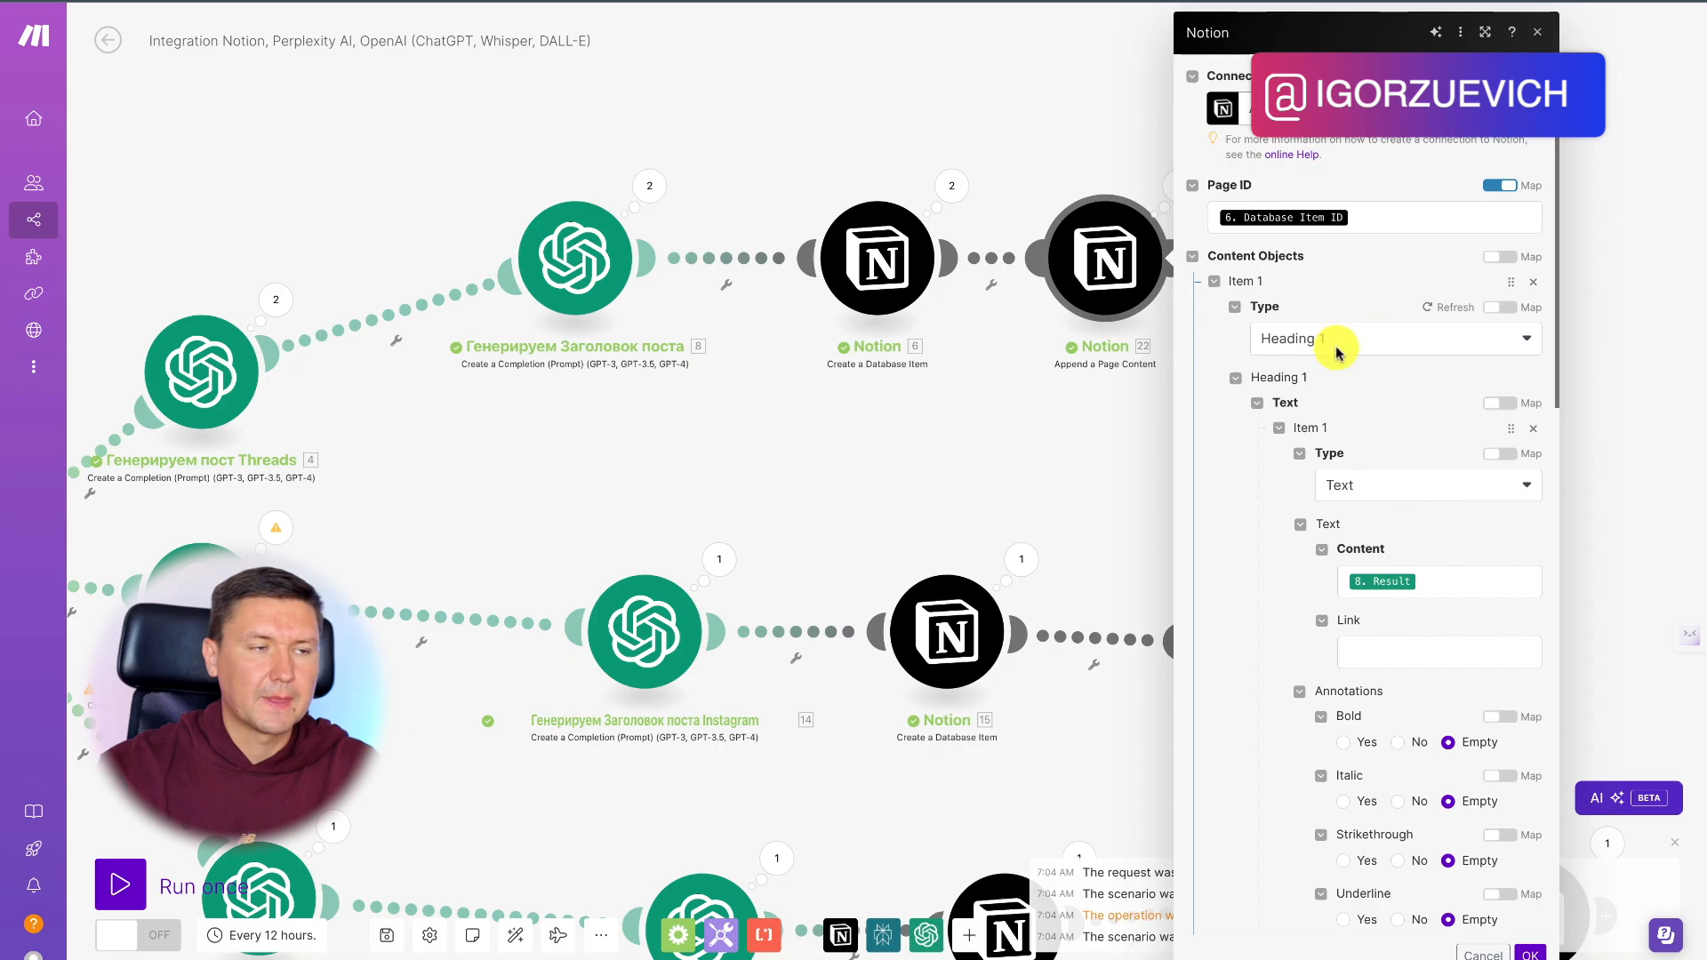
{"action": "scroll", "coordinate": [1349, 465], "scroll_direction": "down", "scroll_amount": 5}
{"action": "scroll", "coordinate": [1351, 474], "scroll_direction": "down", "scroll_amount": 1}
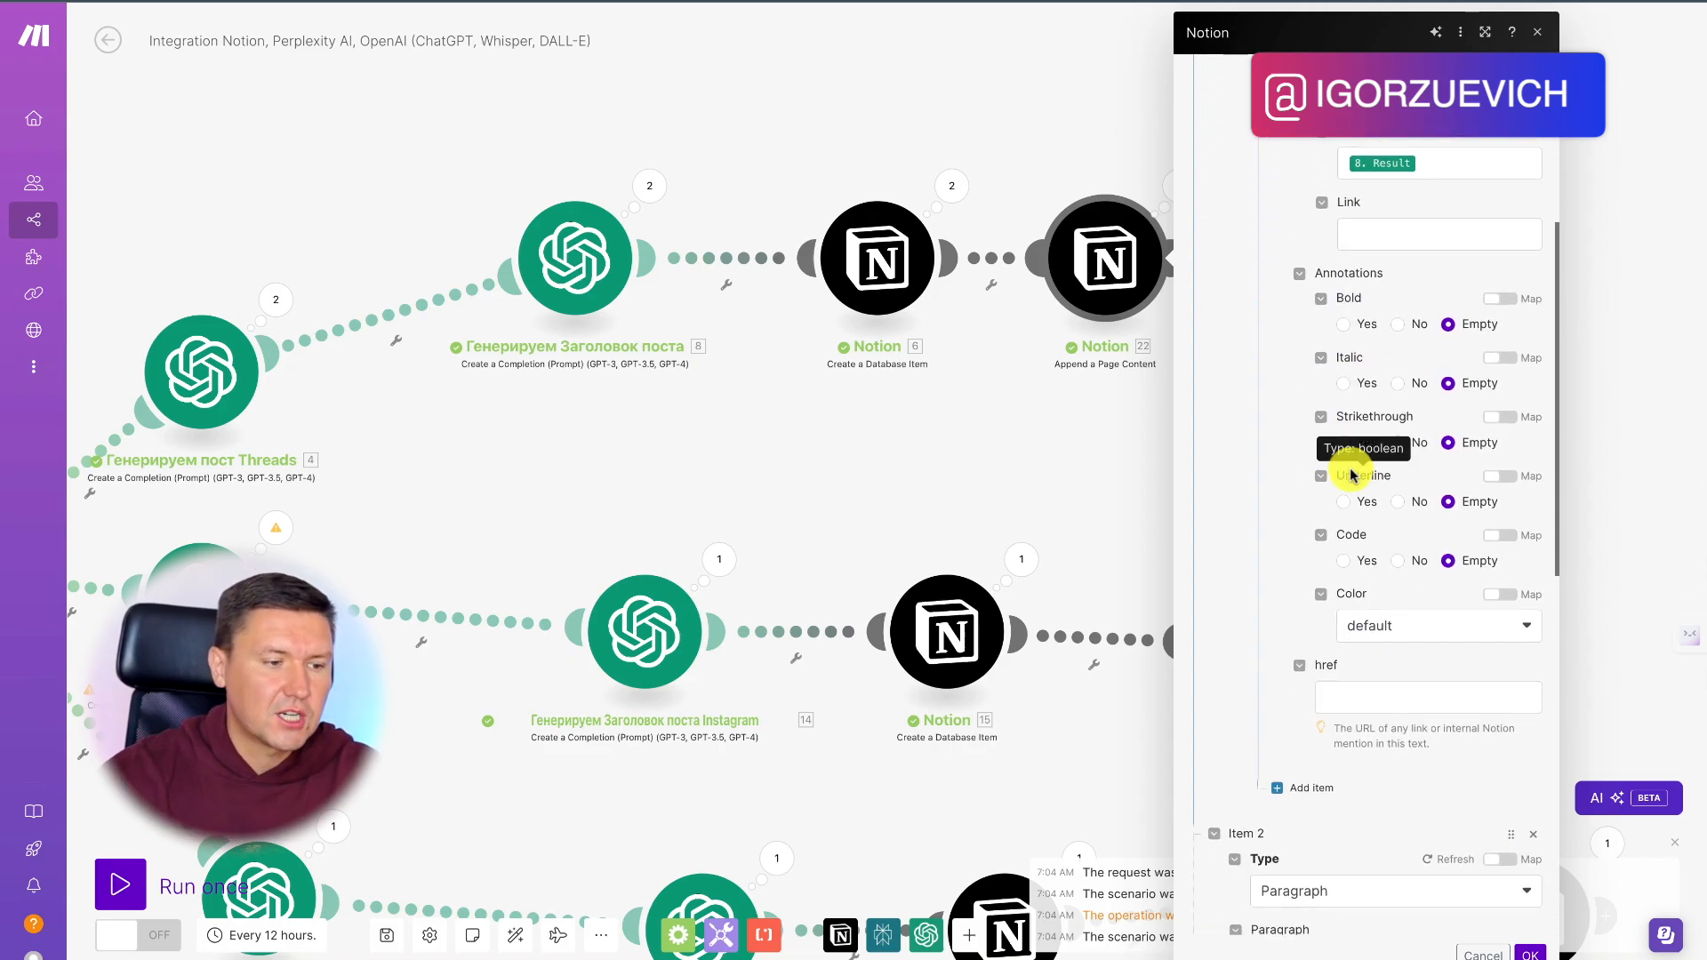
{"action": "scroll", "coordinate": [1353, 391], "scroll_direction": "up", "scroll_amount": 2}
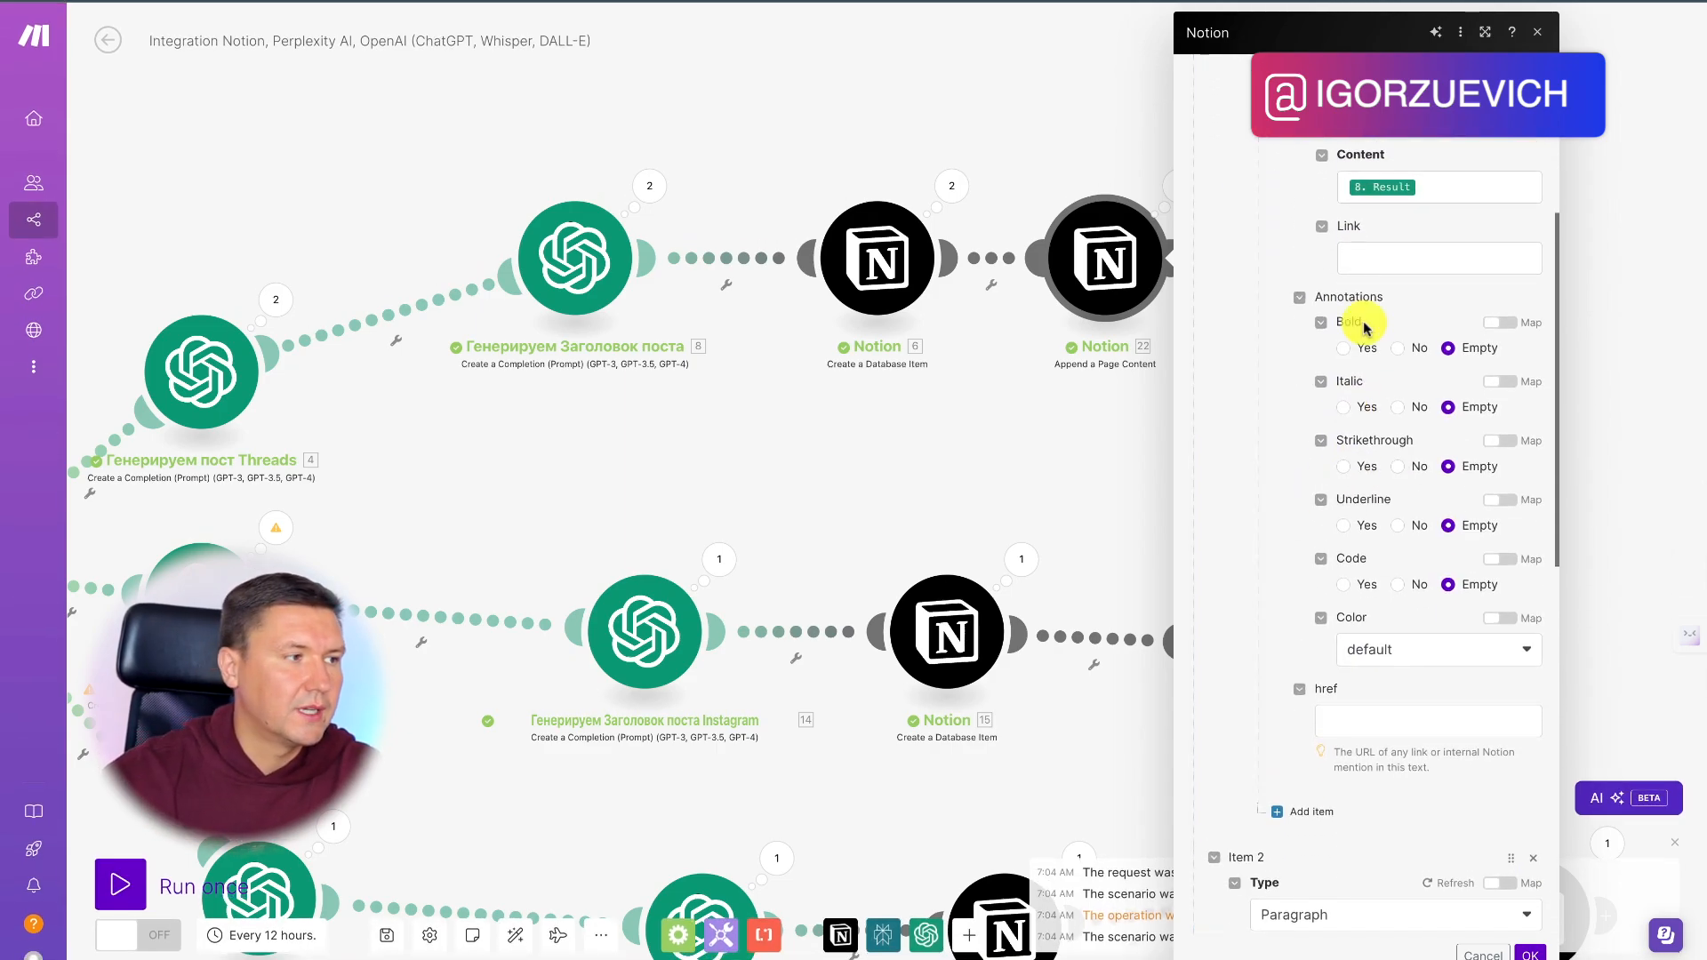
{"action": "scroll", "coordinate": [1366, 326], "scroll_direction": "up", "scroll_amount": 4}
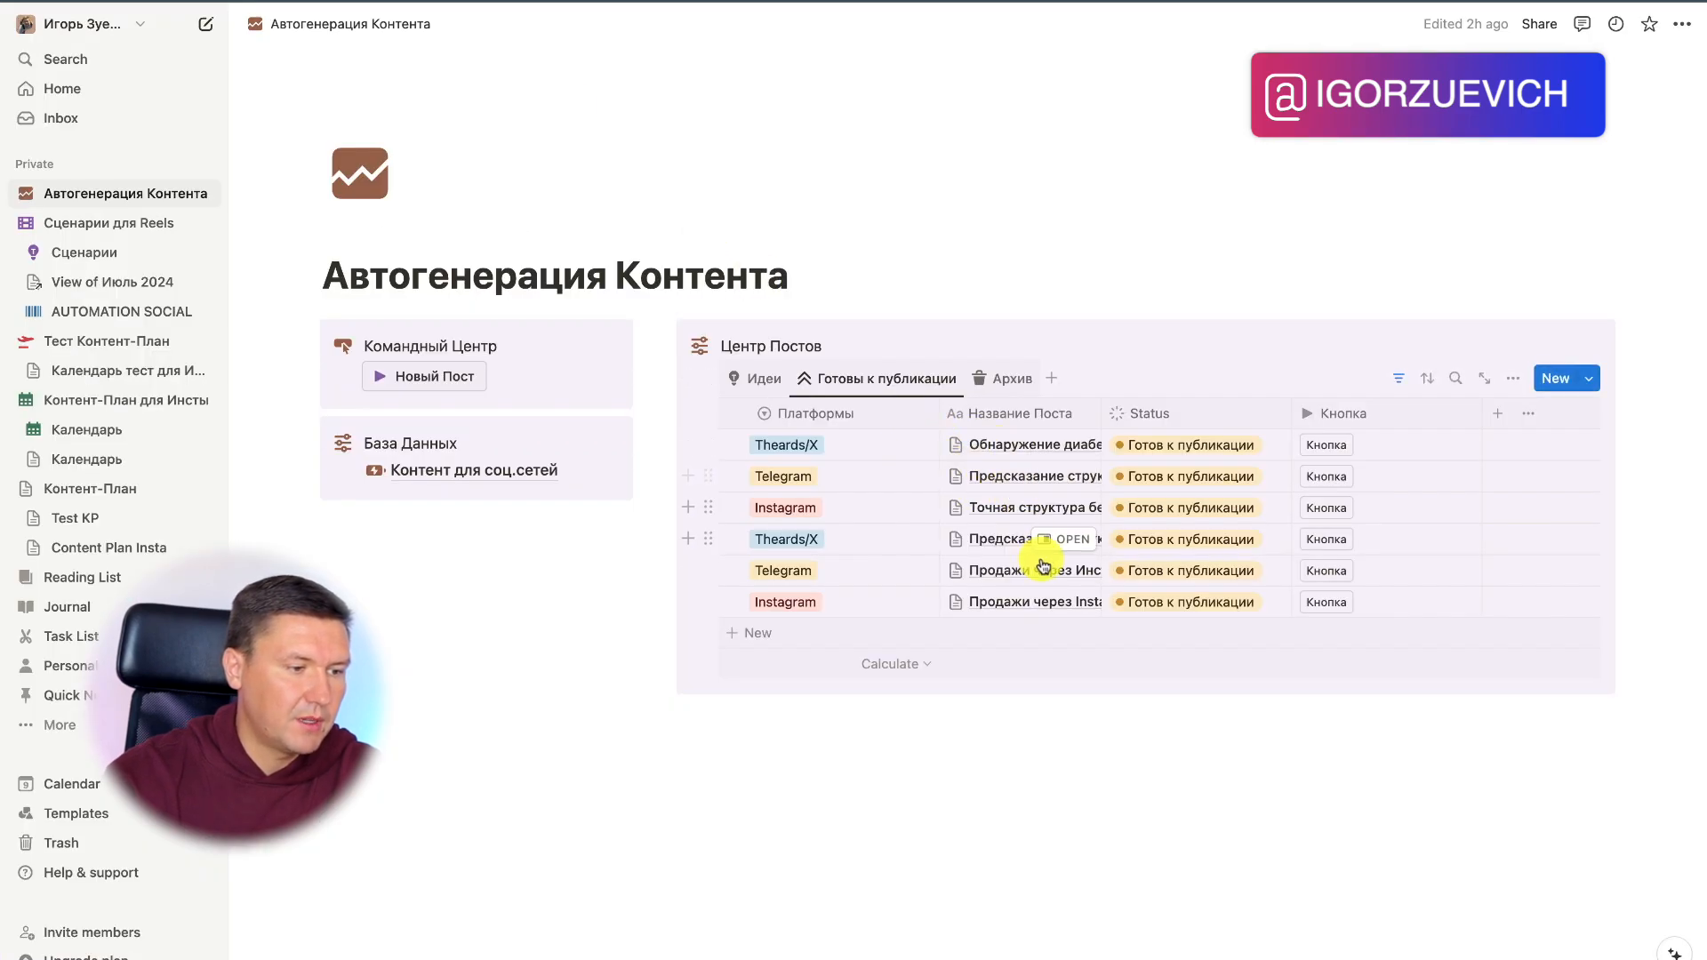
Step: In Notion, open the Telegram post "Продажи через Инстаграм" from "Готовы к публикации" and read its page content
{"action": "left_click", "coordinate": [1058, 576]}
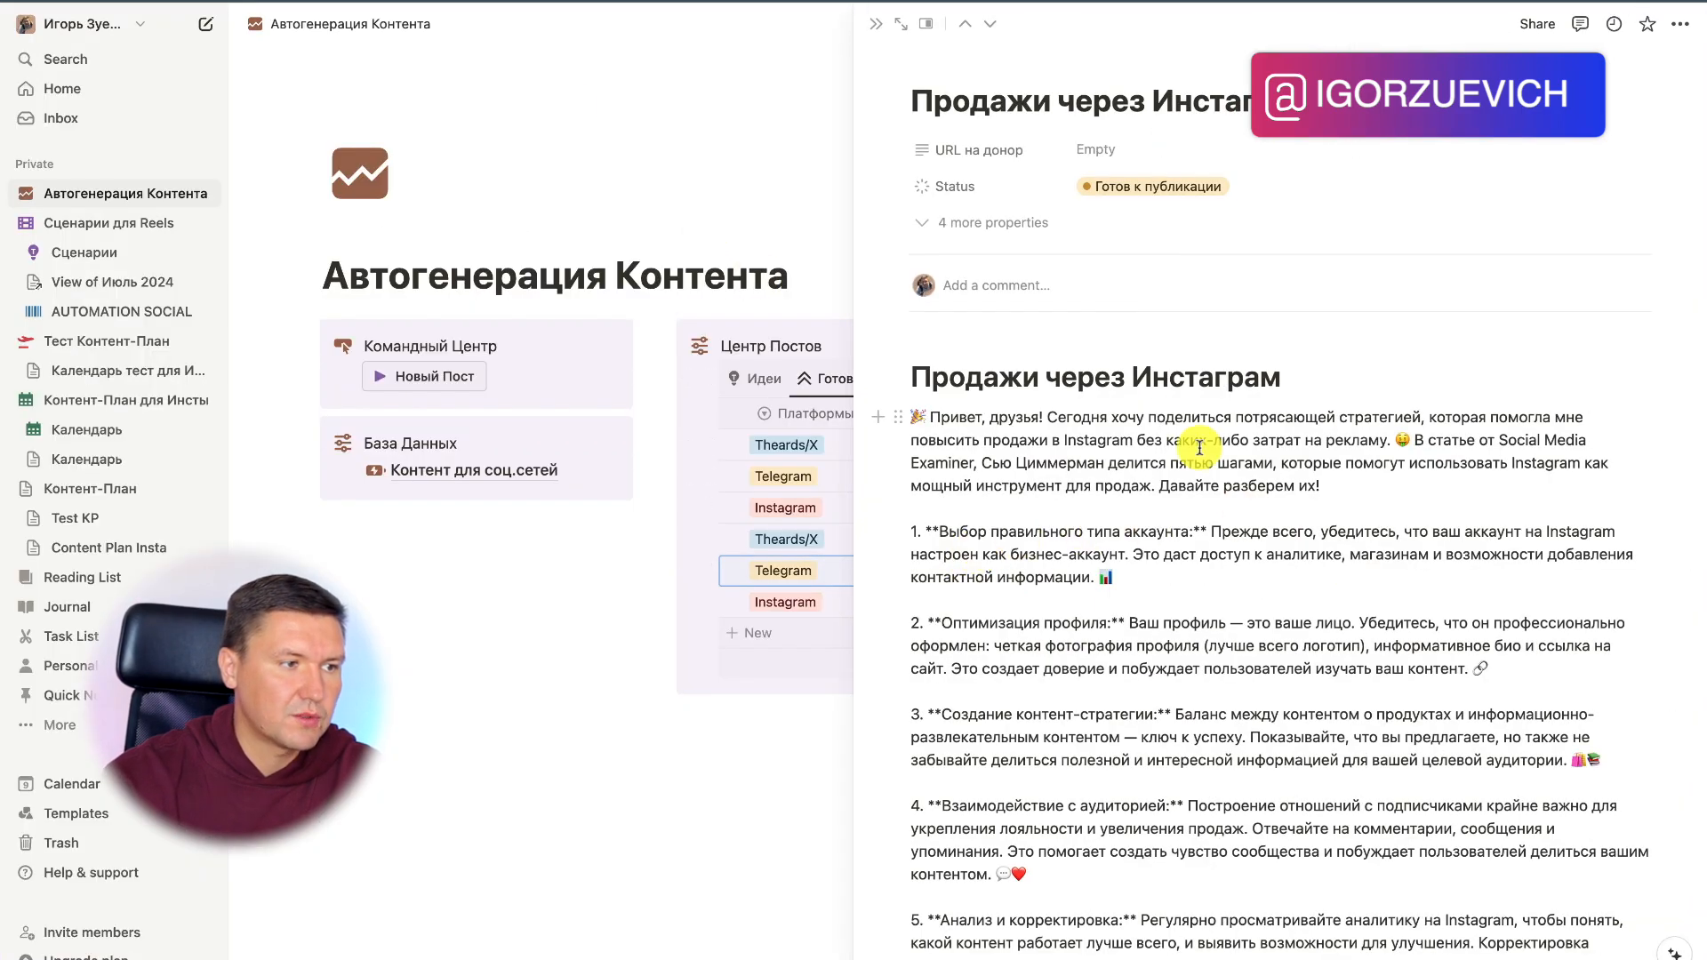
{"action": "scroll", "coordinate": [1202, 440], "scroll_direction": "down", "scroll_amount": 1}
{"action": "scroll", "coordinate": [1193, 488], "scroll_direction": "up", "scroll_amount": 1}
{"action": "scroll", "coordinate": [1194, 488], "scroll_direction": "down", "scroll_amount": 1}
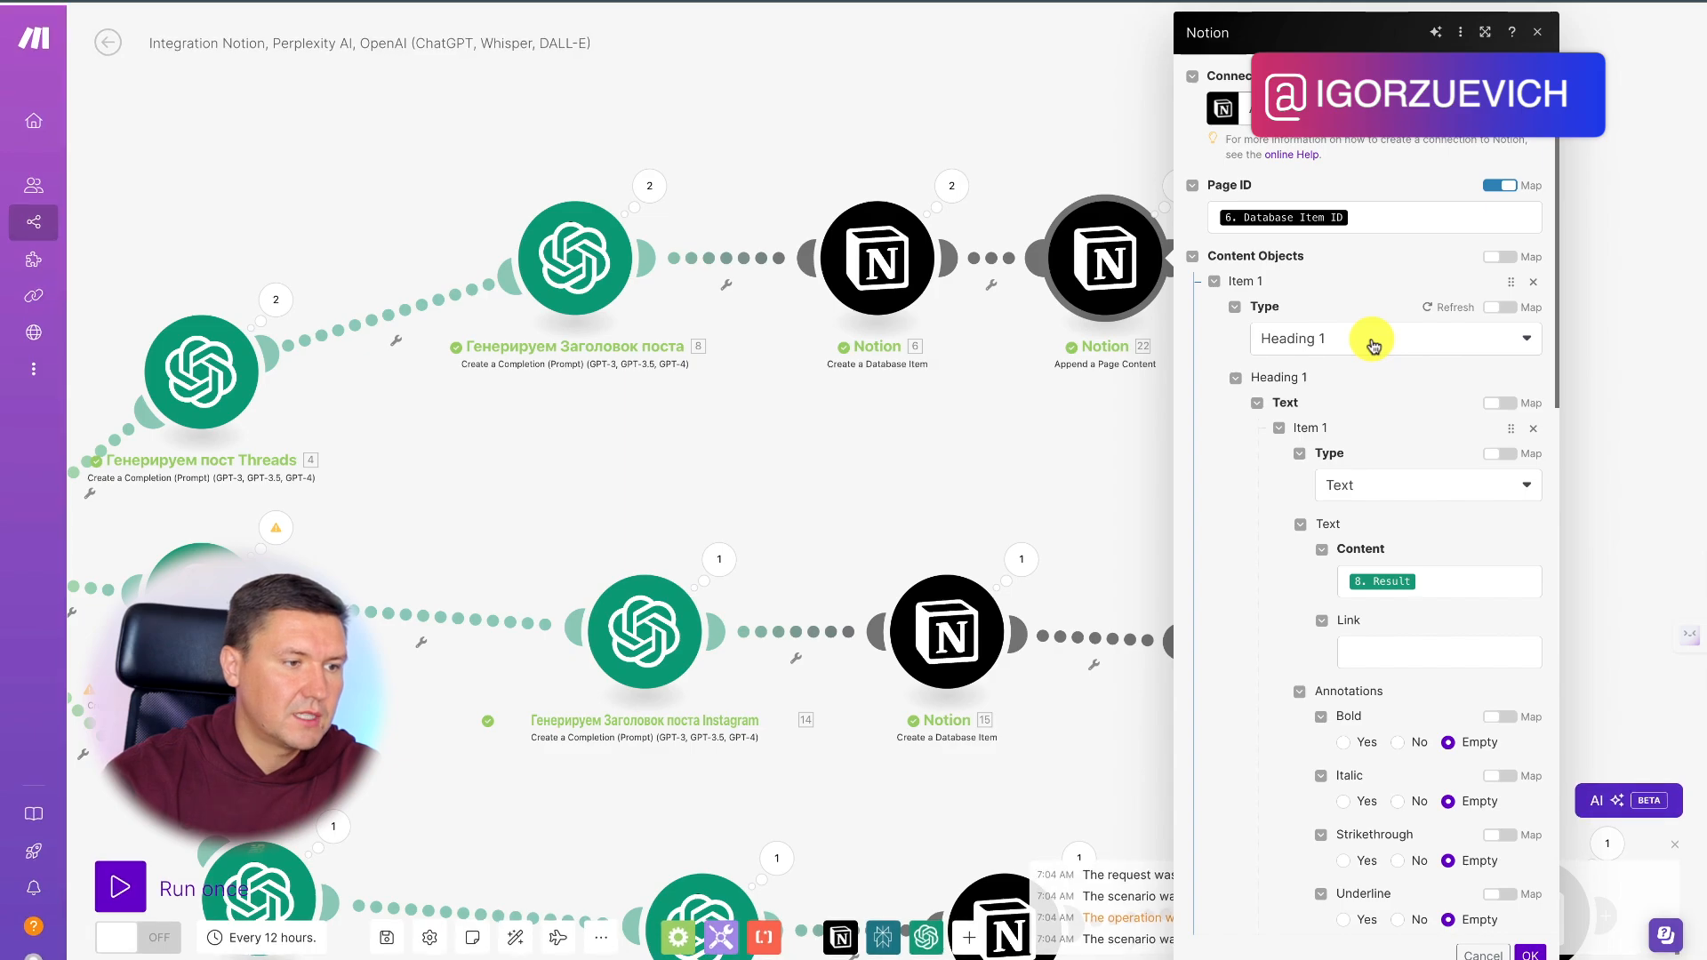
Step: In Make, add another Notion "Append a Page Content" module to the end of the Threads branch
{"action": "left_click", "coordinate": [951, 89]}
{"action": "right_click", "coordinate": [1271, 321]}
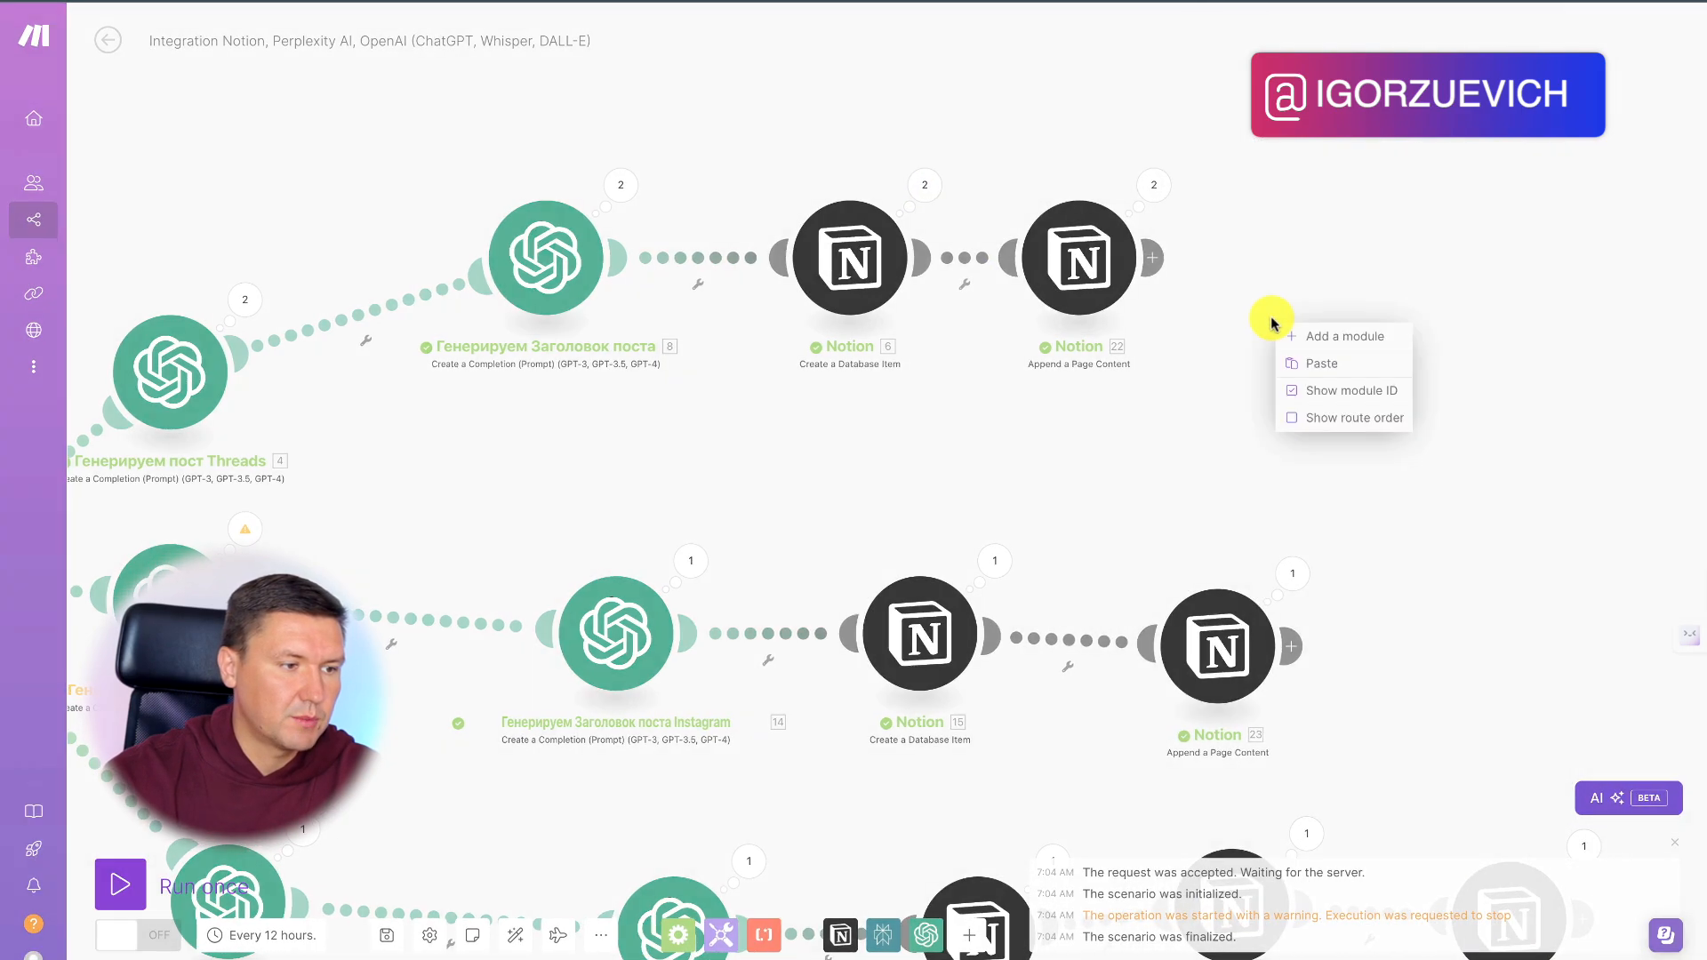
{"action": "left_click", "coordinate": [1311, 335]}
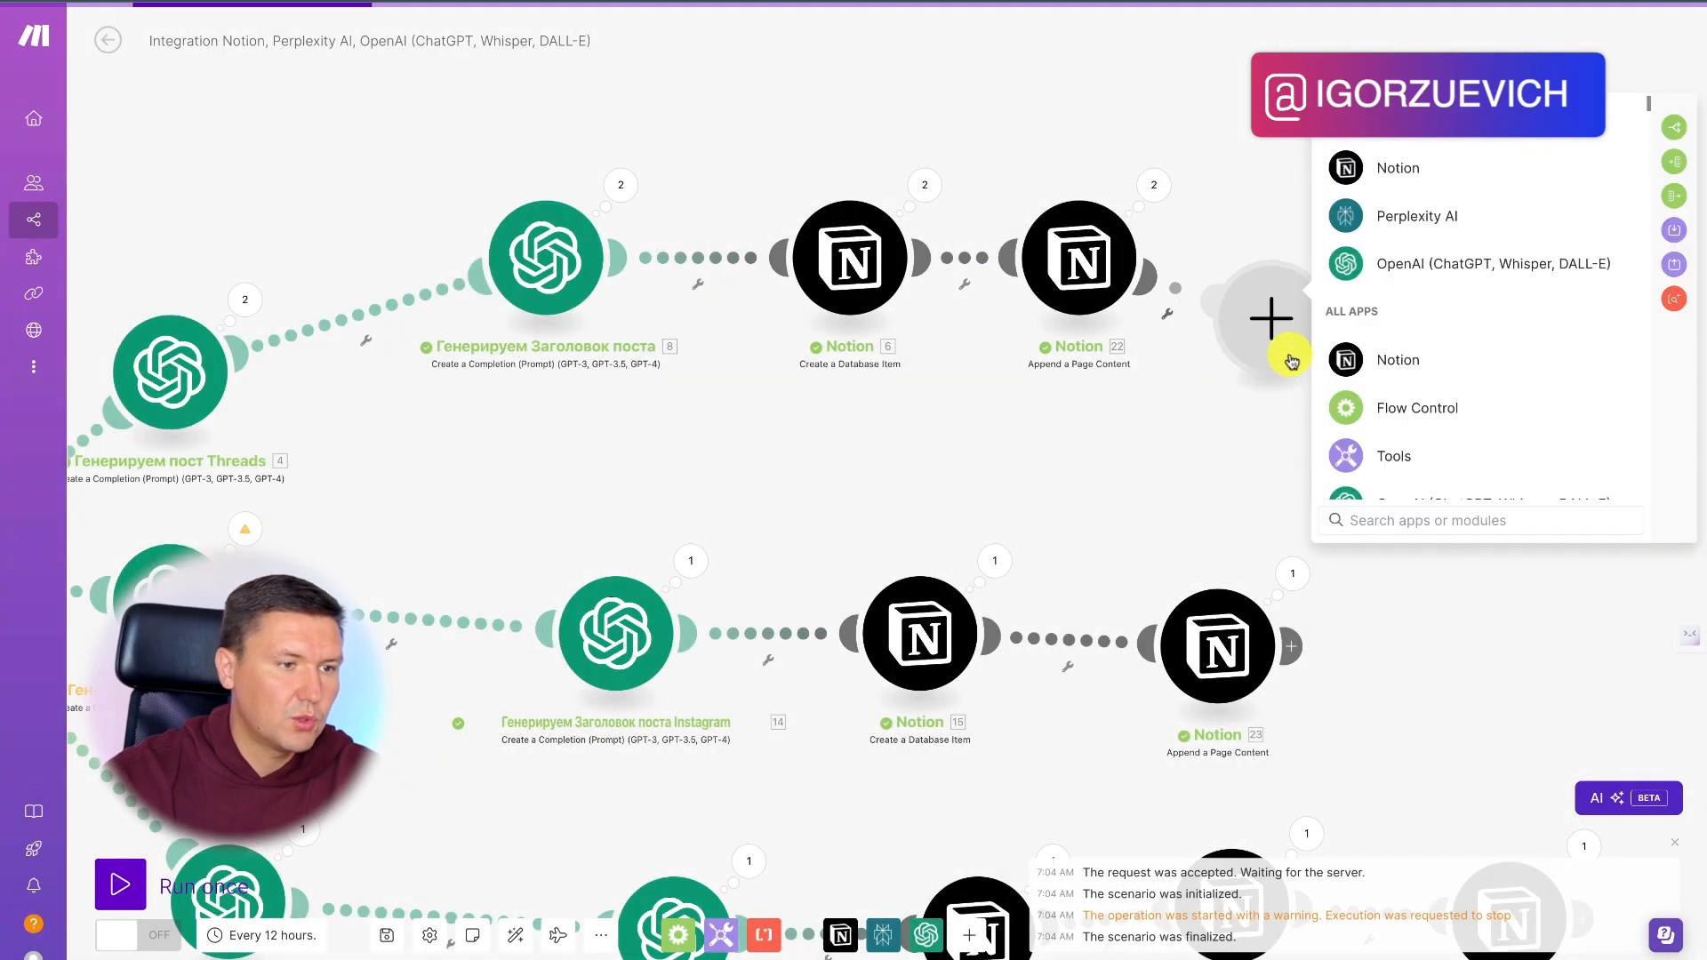
{"action": "left_click", "coordinate": [1429, 175]}
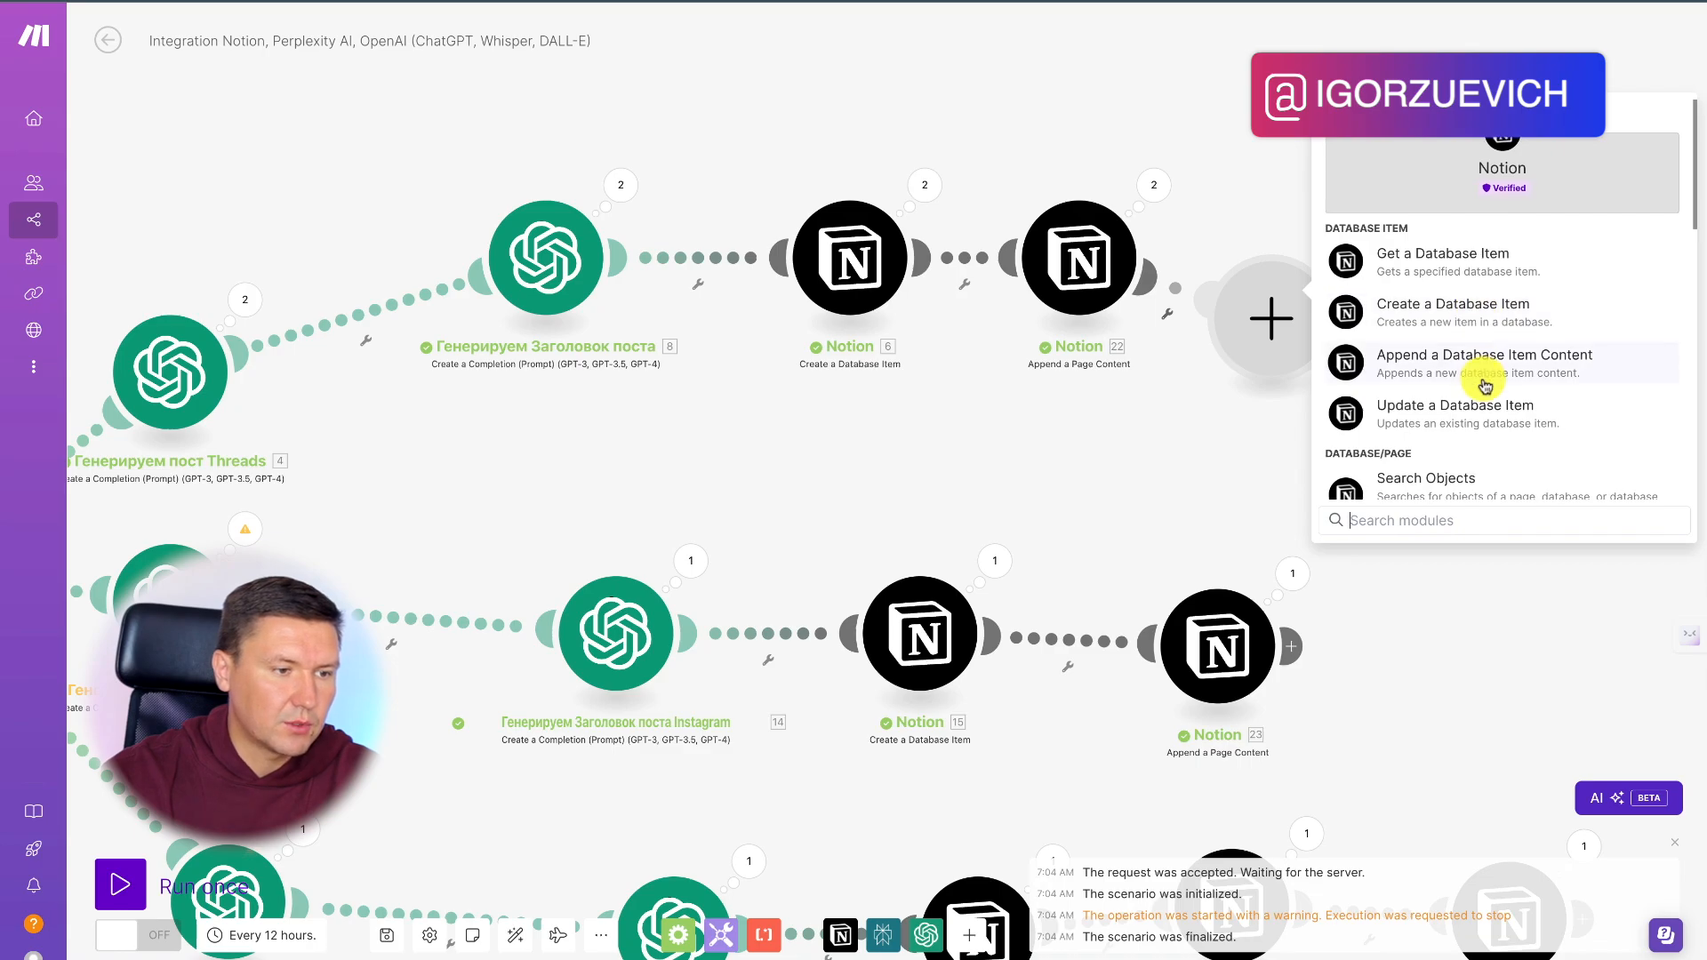
{"action": "scroll", "coordinate": [1483, 385], "scroll_direction": "down", "scroll_amount": 3}
{"action": "scroll", "coordinate": [1484, 385], "scroll_direction": "down", "scroll_amount": 5}
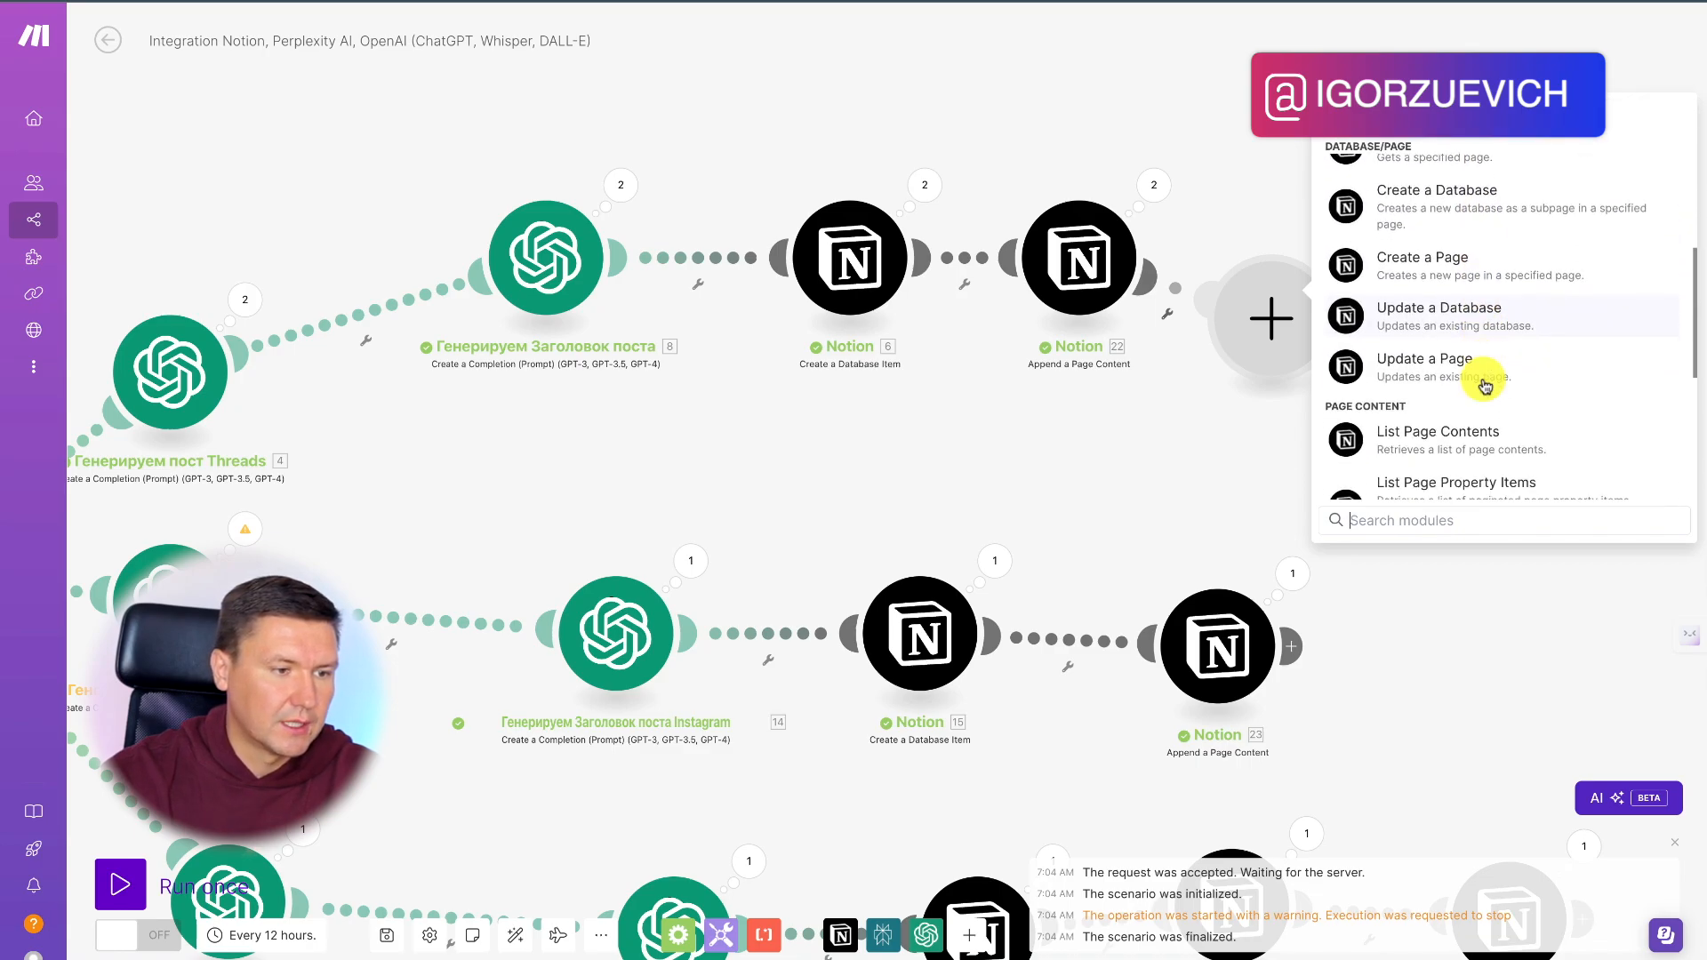
{"action": "scroll", "coordinate": [1485, 385], "scroll_direction": "down", "scroll_amount": 3}
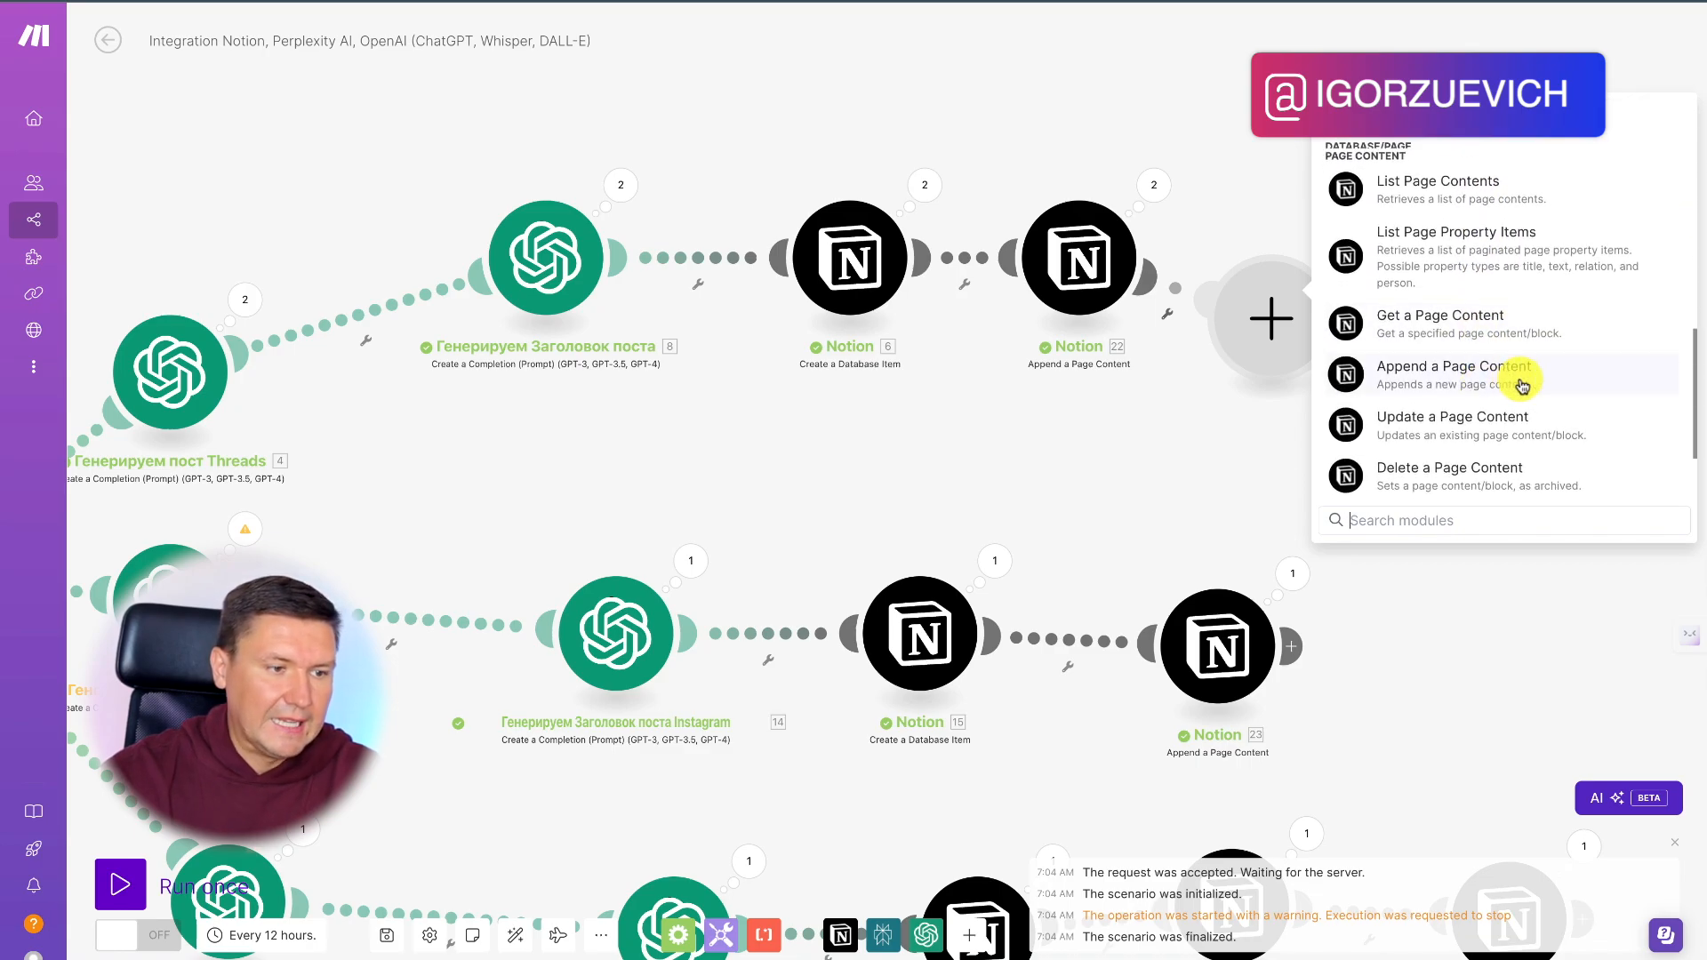
{"action": "left_click", "coordinate": [1471, 384]}
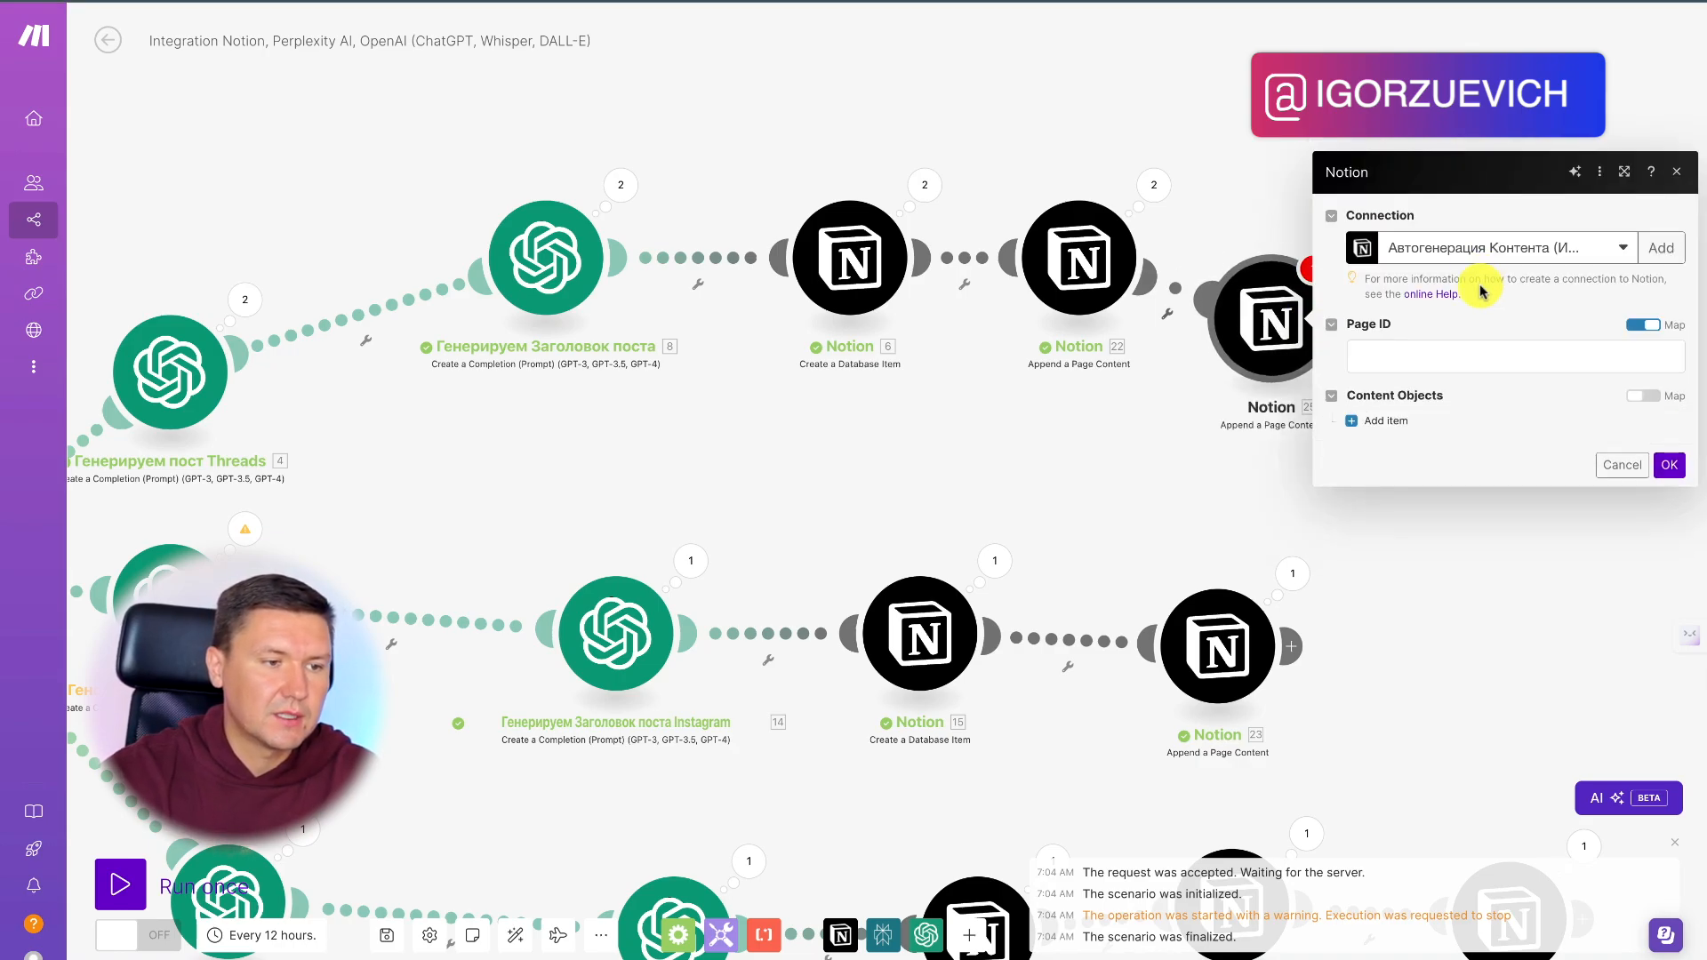
Step: Keep the "Автогенерация Контента" connection and map Page ID to the Database Item ID from Notion module 6
{"action": "left_click", "coordinate": [1487, 251]}
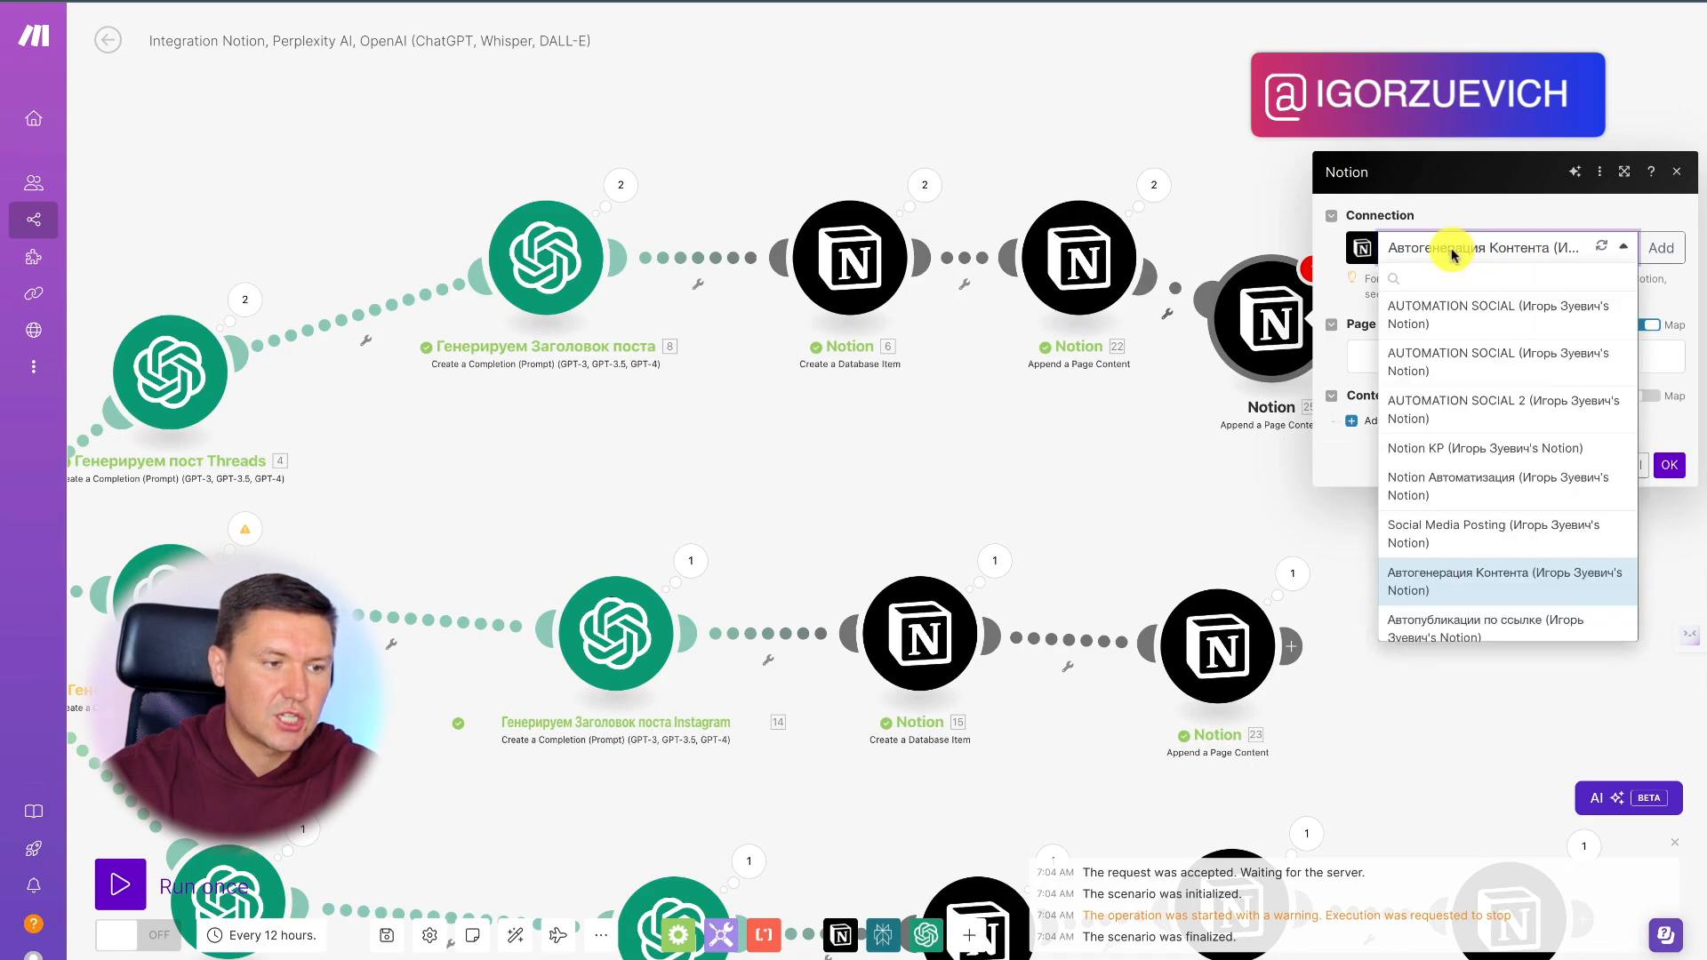
{"action": "left_click", "coordinate": [1480, 247]}
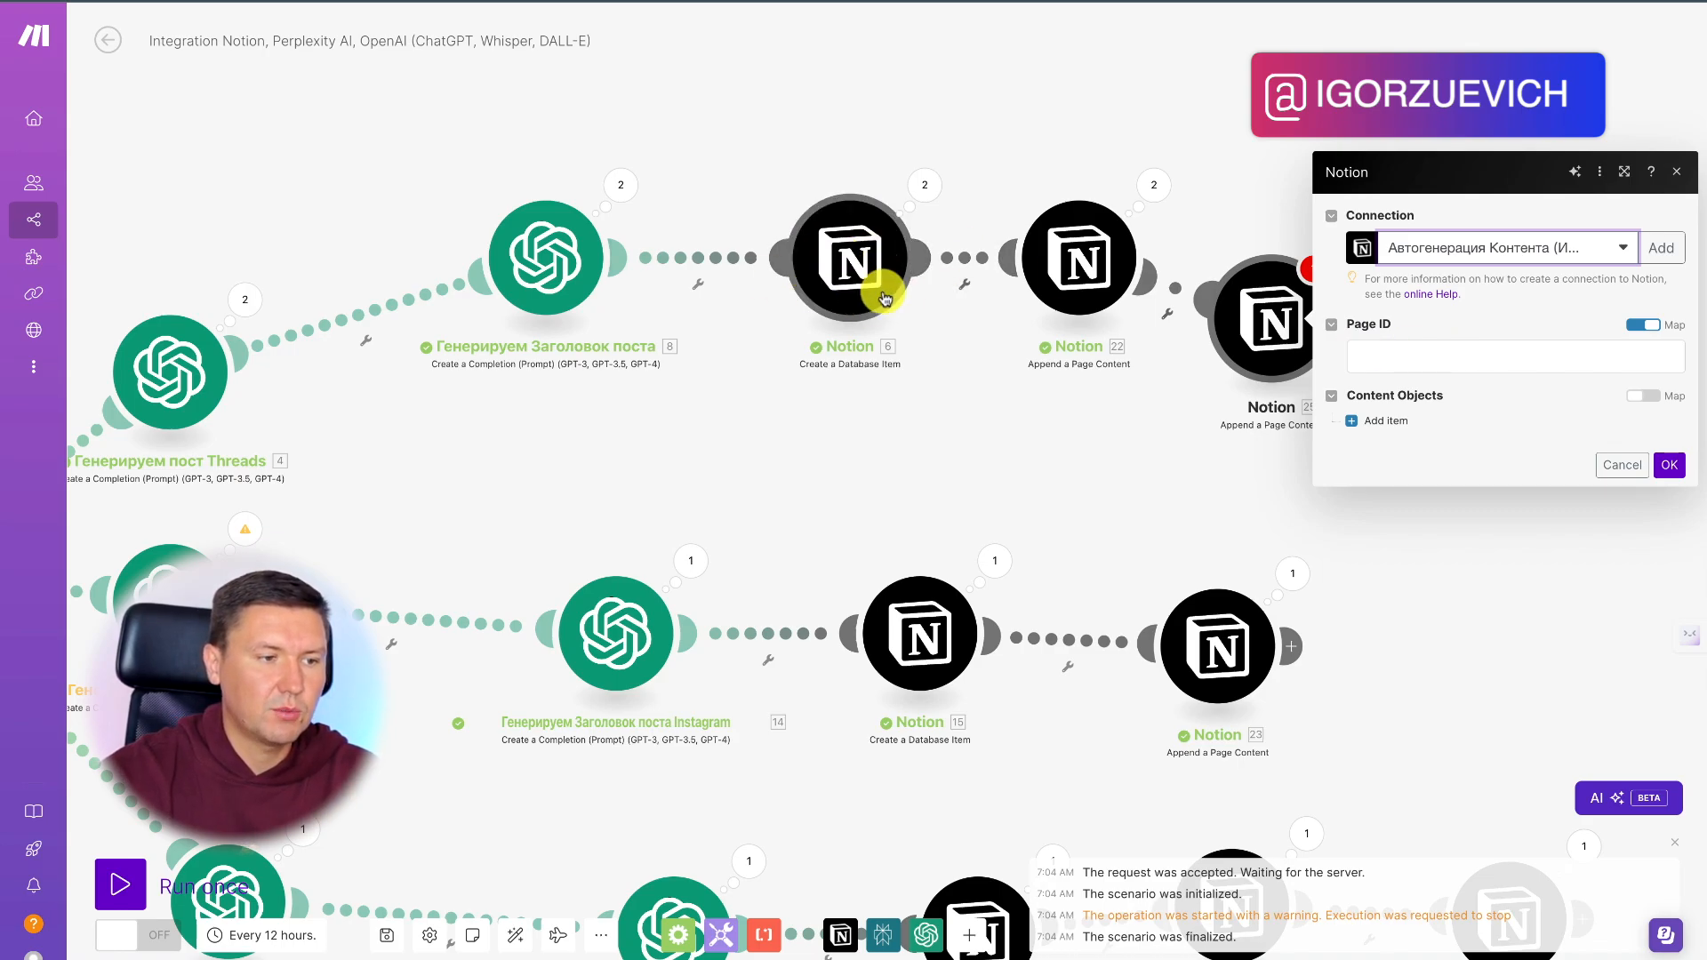
{"action": "left_click", "coordinate": [1461, 359]}
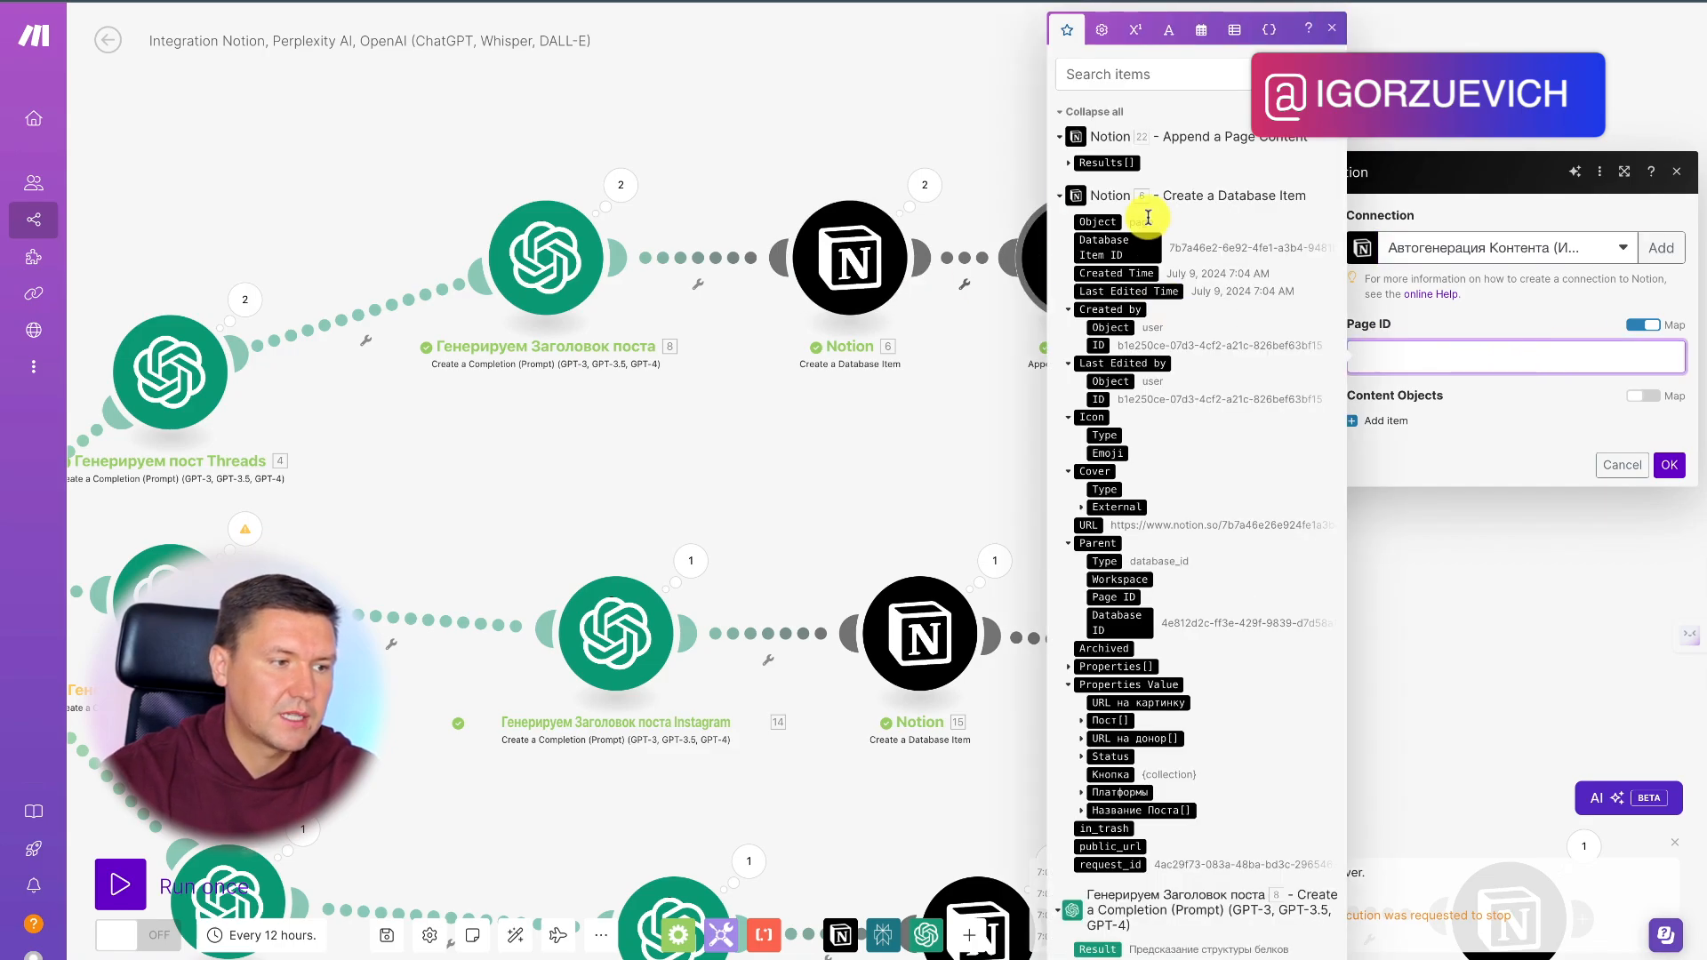
{"action": "left_click", "coordinate": [1114, 248]}
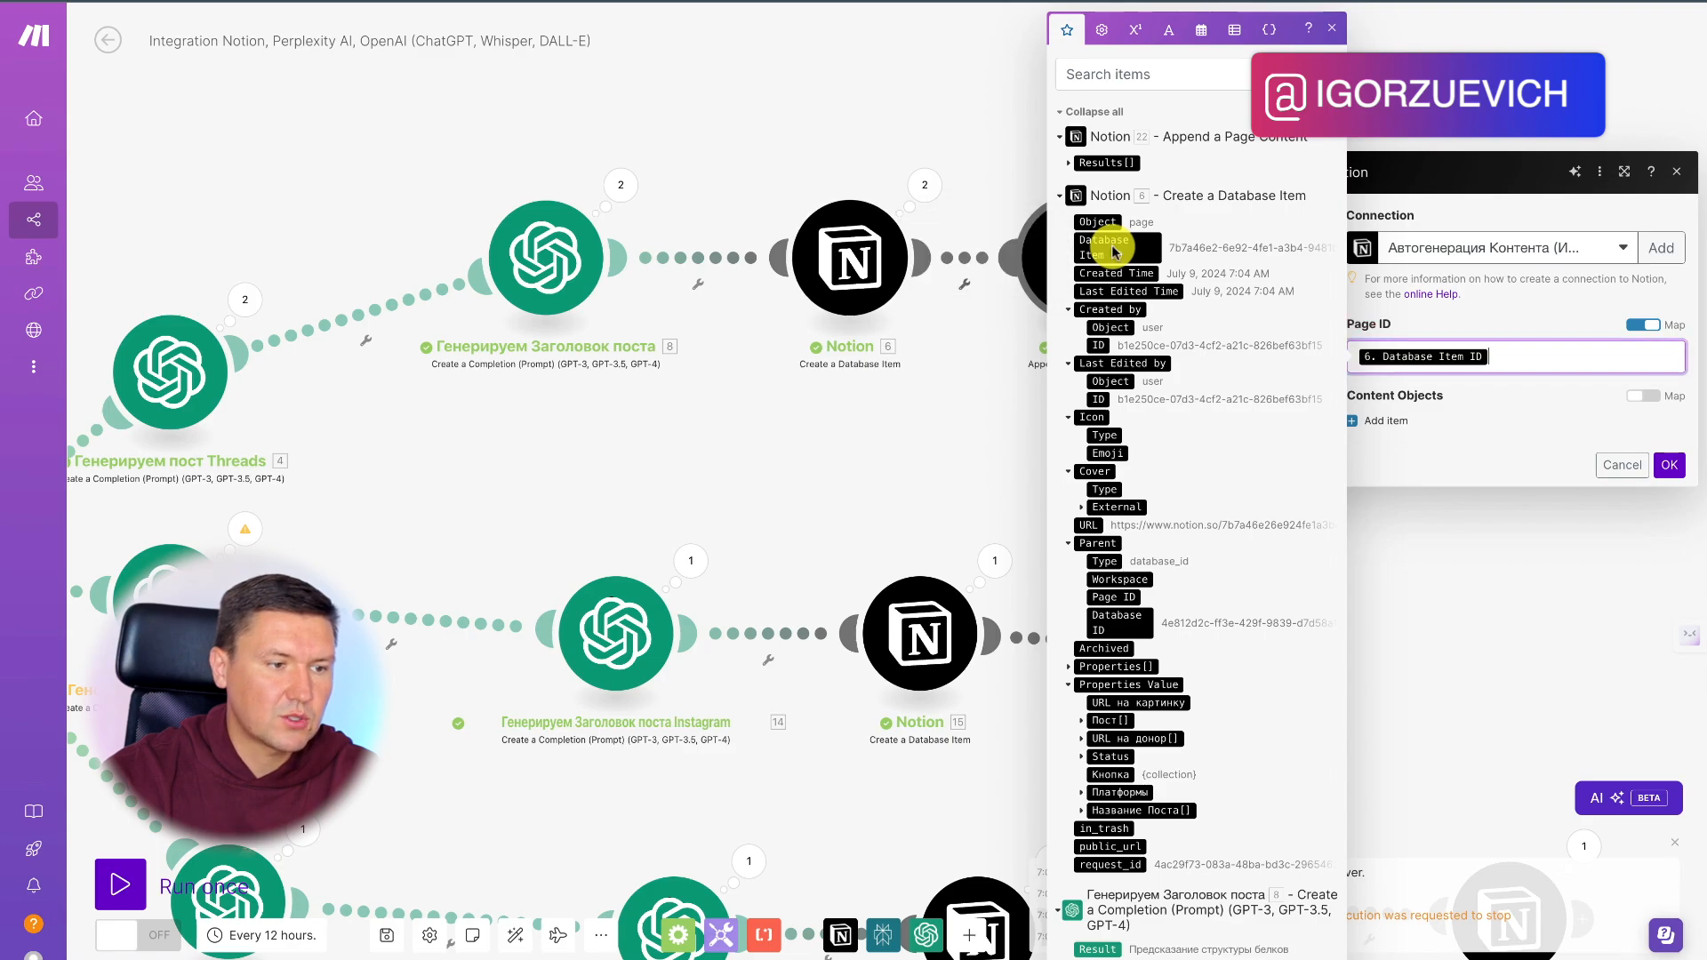
{"action": "left_click", "coordinate": [1524, 312]}
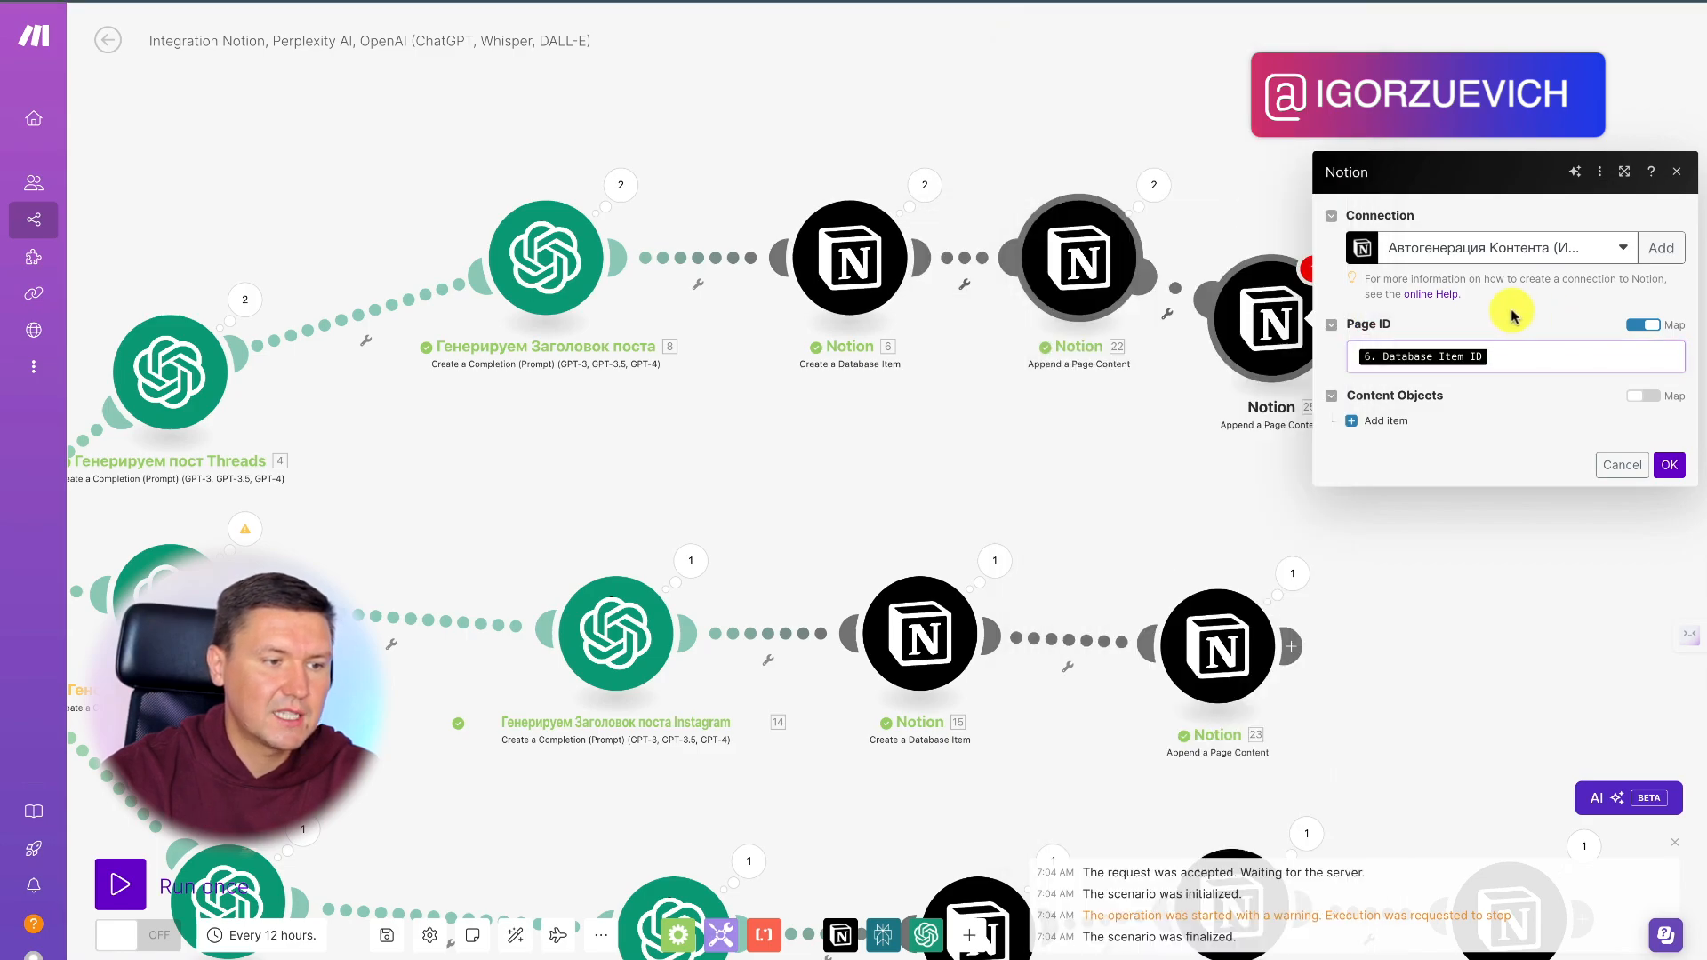
Step: Add a content object of type Paragraph to the new module and give it one text item
{"action": "left_click", "coordinate": [1355, 426]}
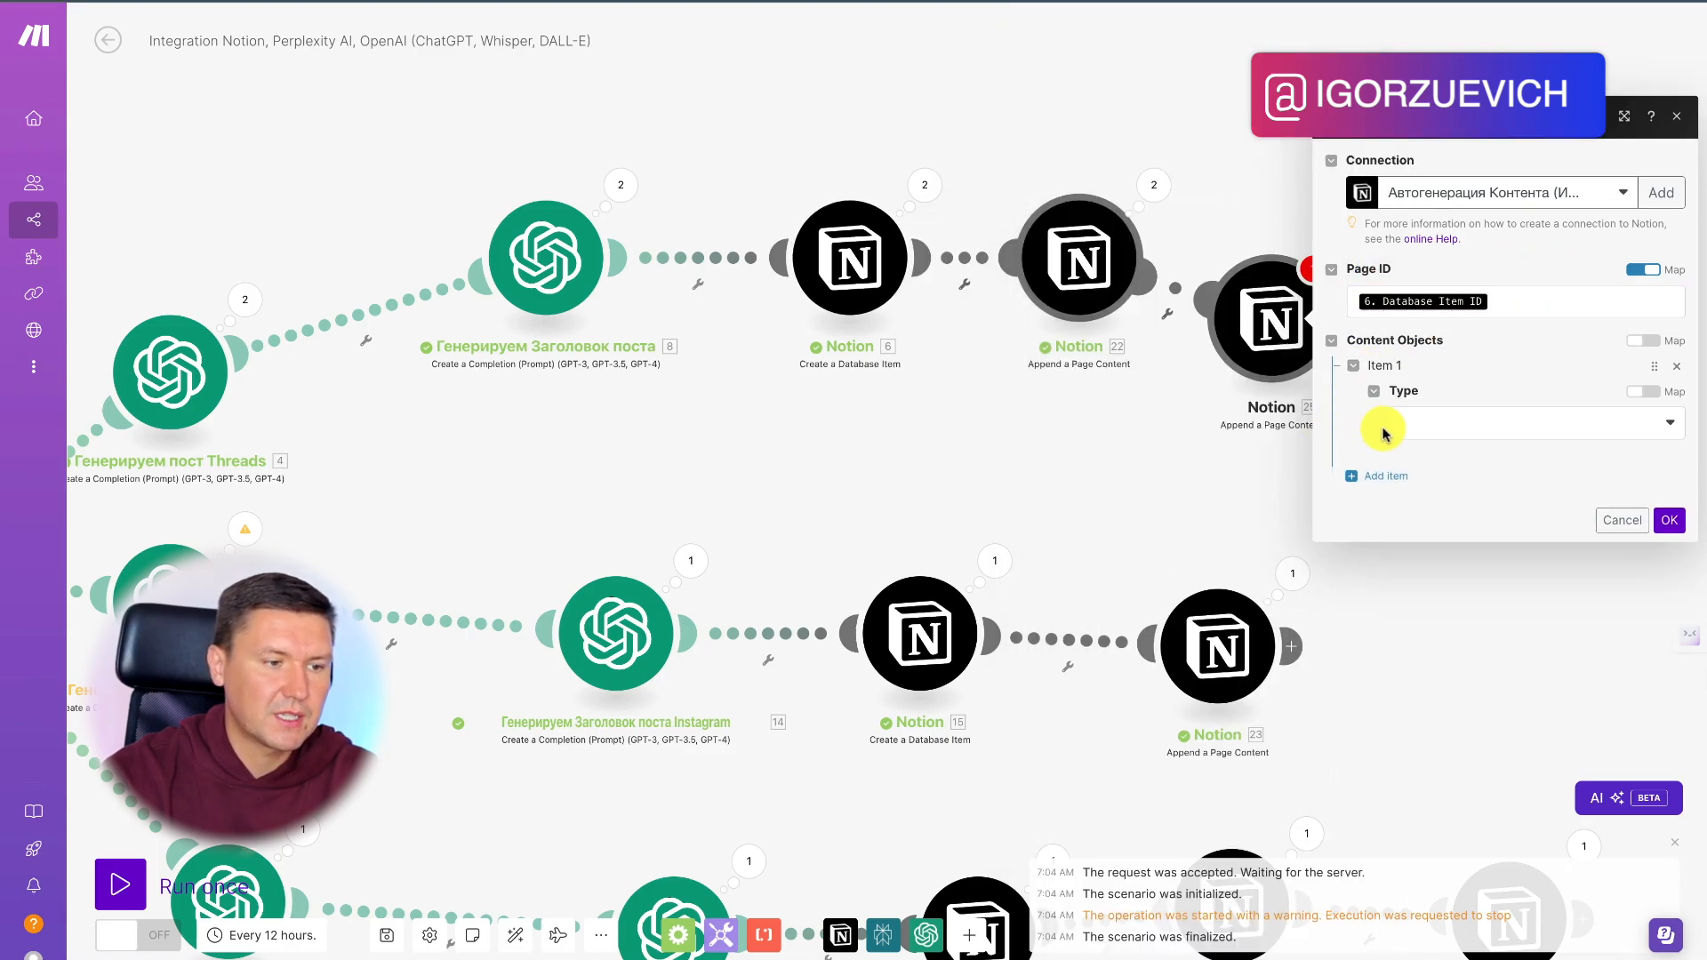
{"action": "left_click", "coordinate": [1474, 425]}
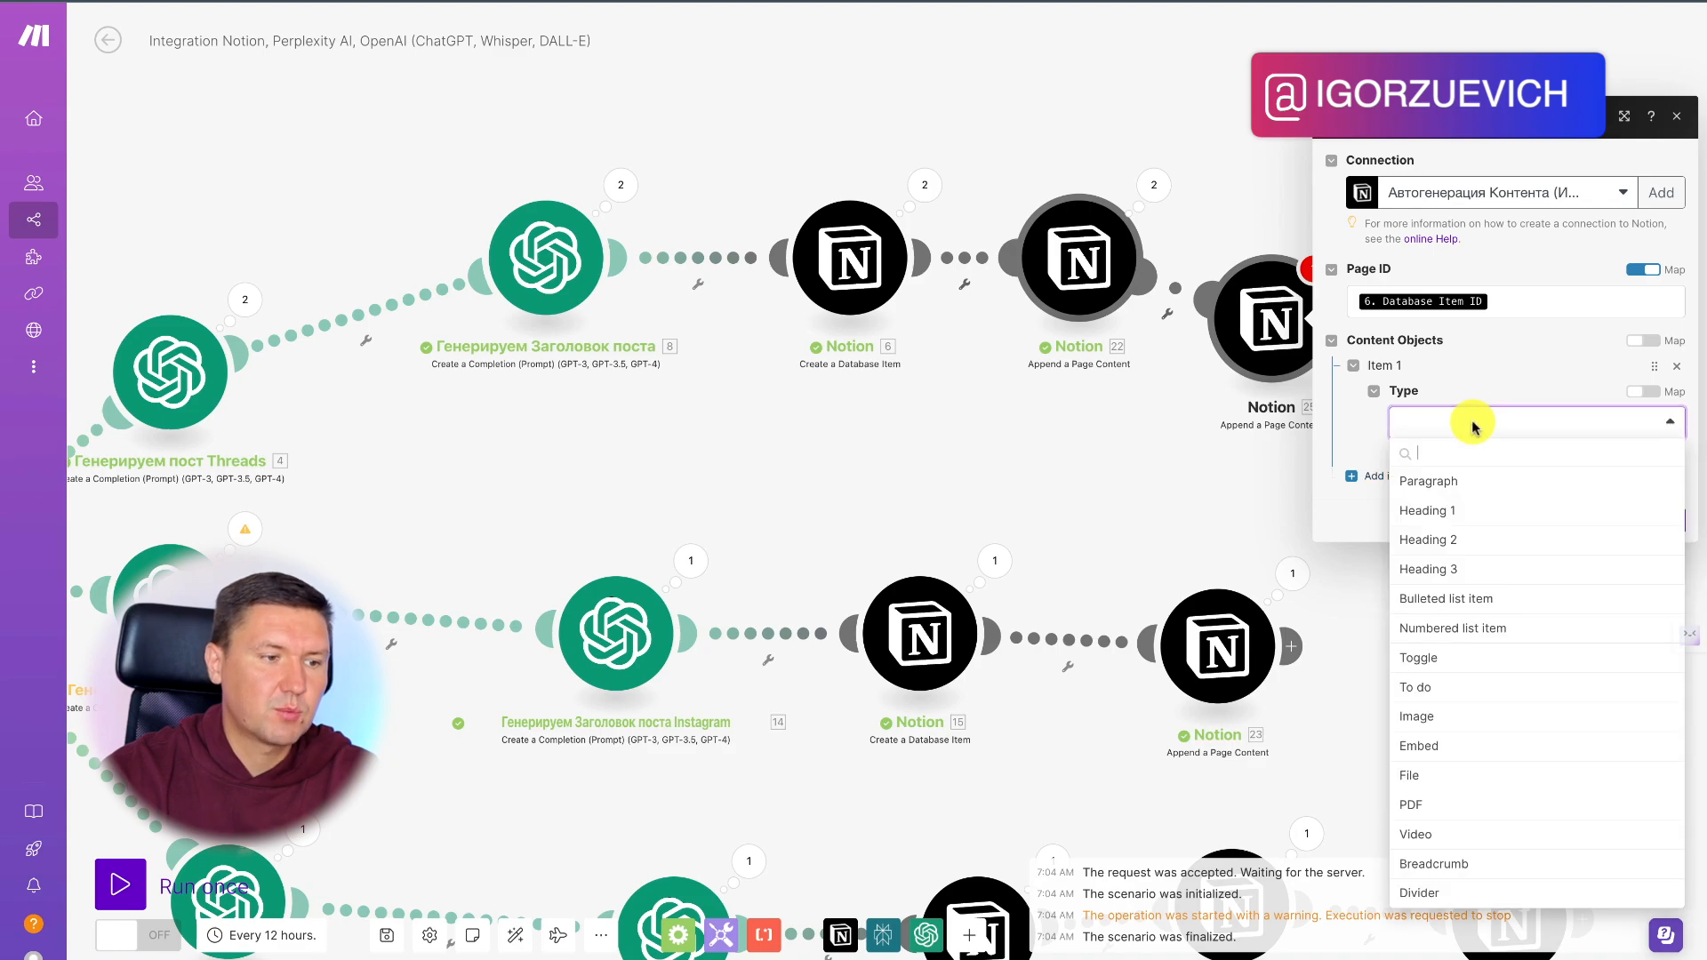
{"action": "left_click", "coordinate": [1458, 482]}
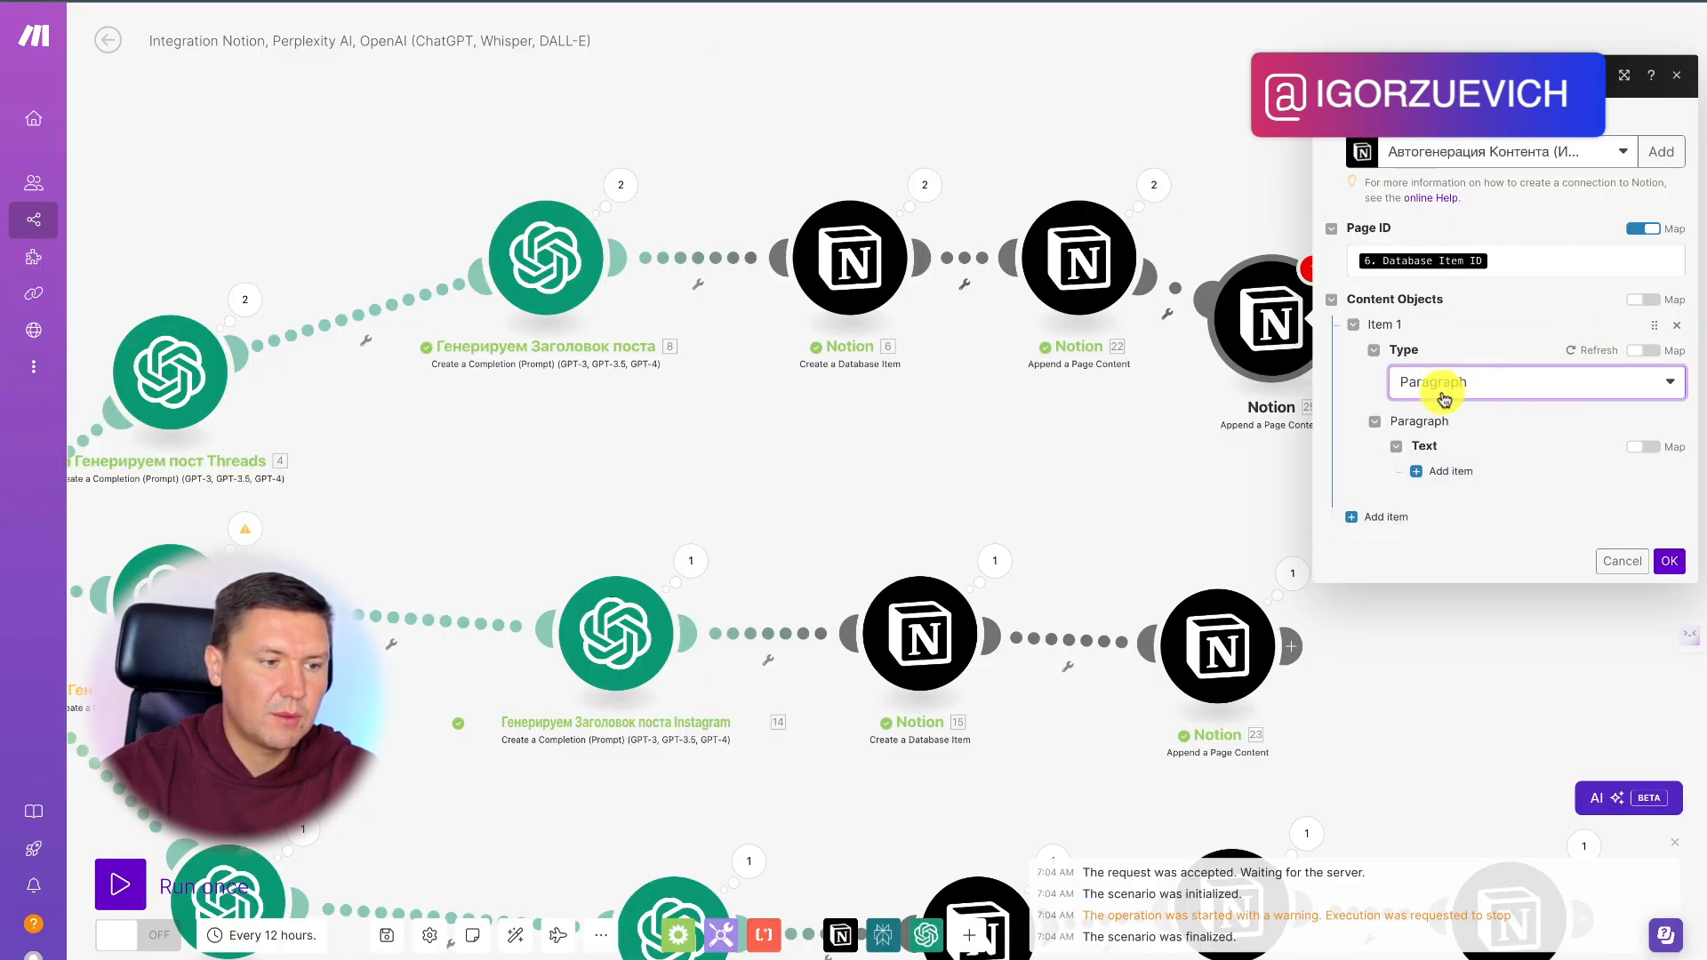
{"action": "left_click", "coordinate": [1418, 476]}
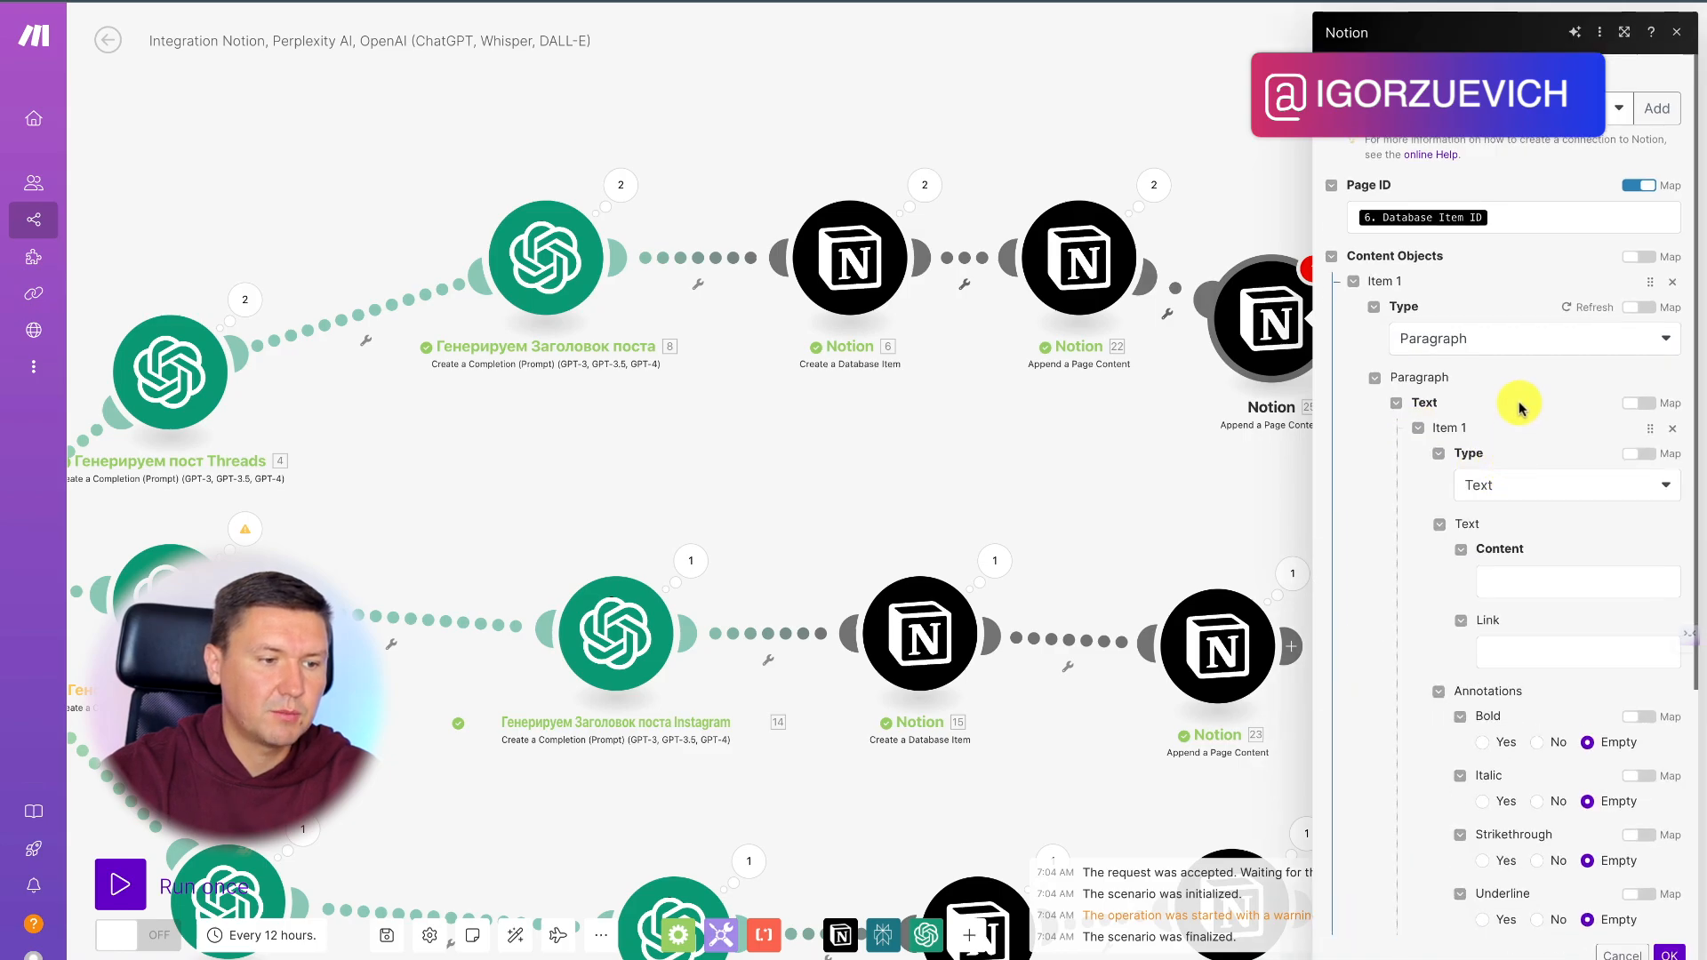
Step: Map the paragraph text item's Content to the Result of module 8, "Генерируем Заголовок поста"
{"action": "scroll", "coordinate": [1521, 406], "scroll_direction": "down", "scroll_amount": 2}
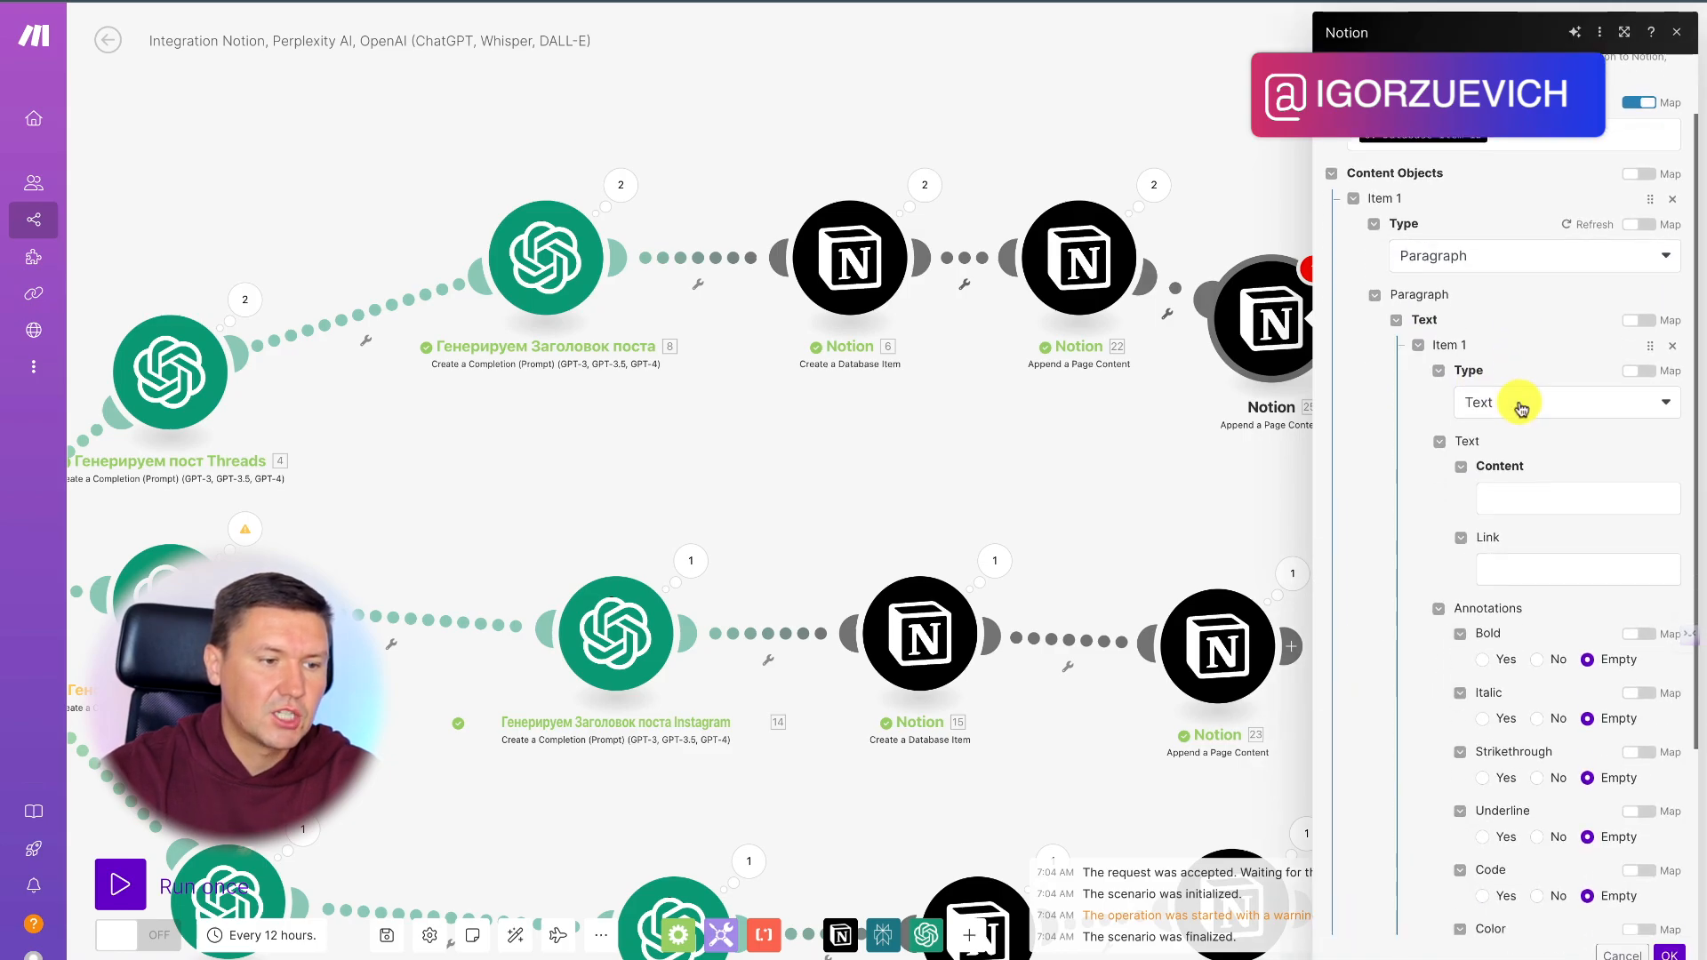
{"action": "left_click", "coordinate": [1548, 503]}
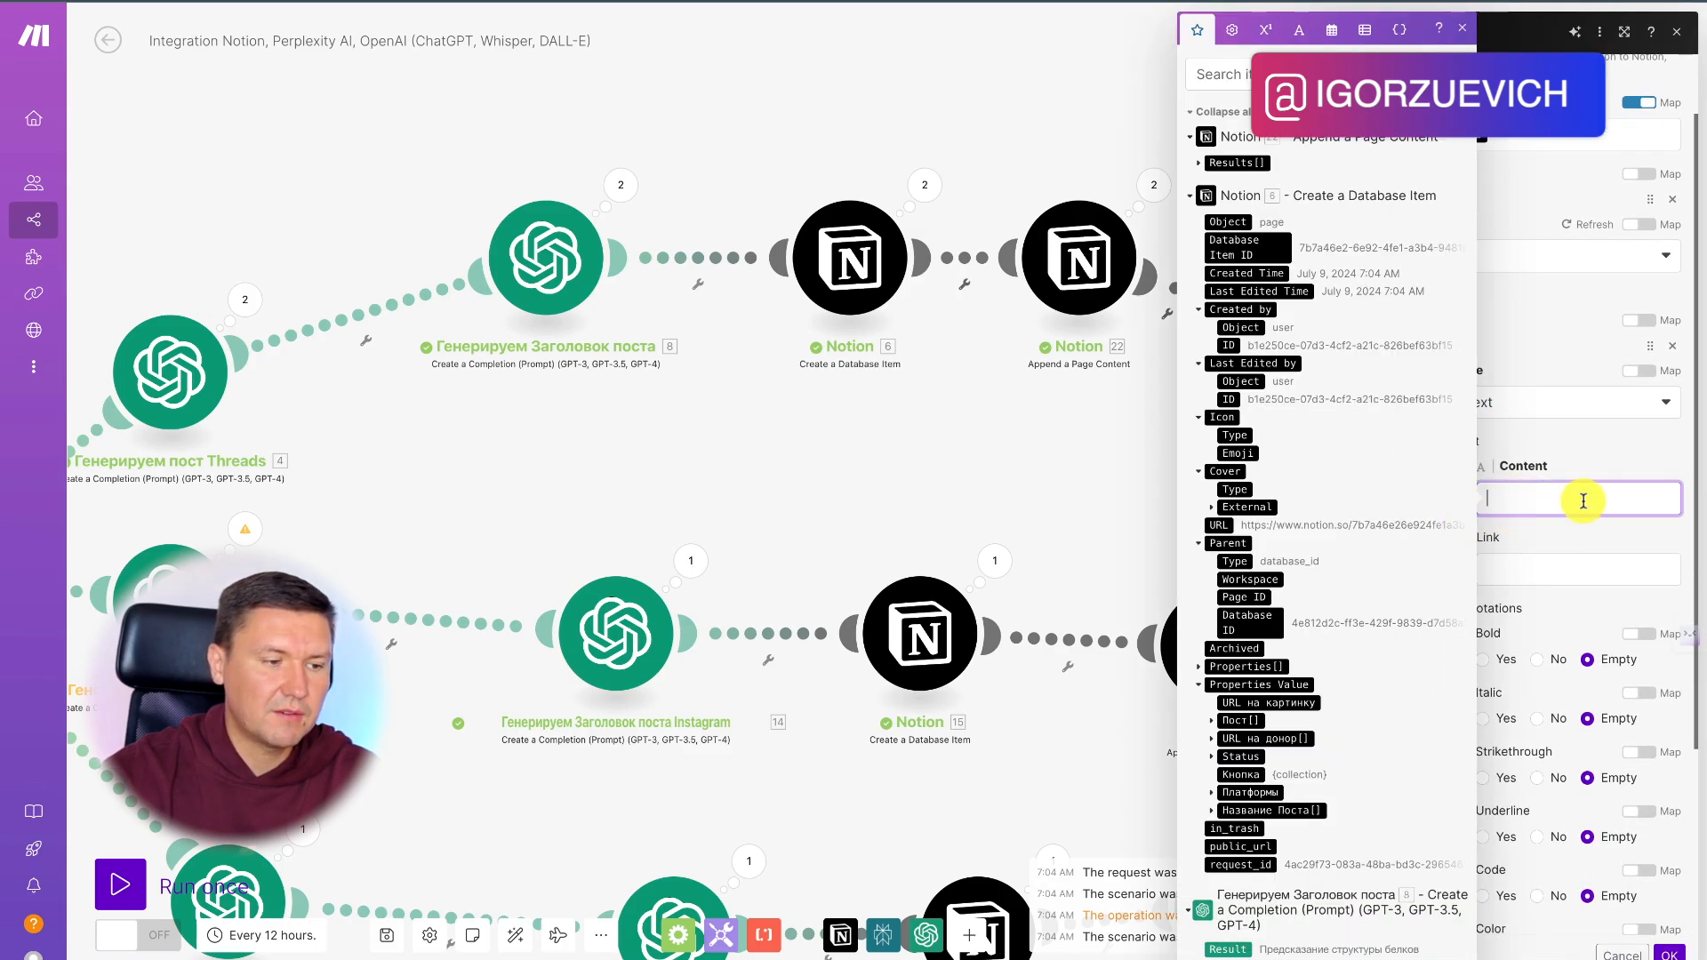
{"action": "scroll", "coordinate": [1329, 658], "scroll_direction": "down", "scroll_amount": 2}
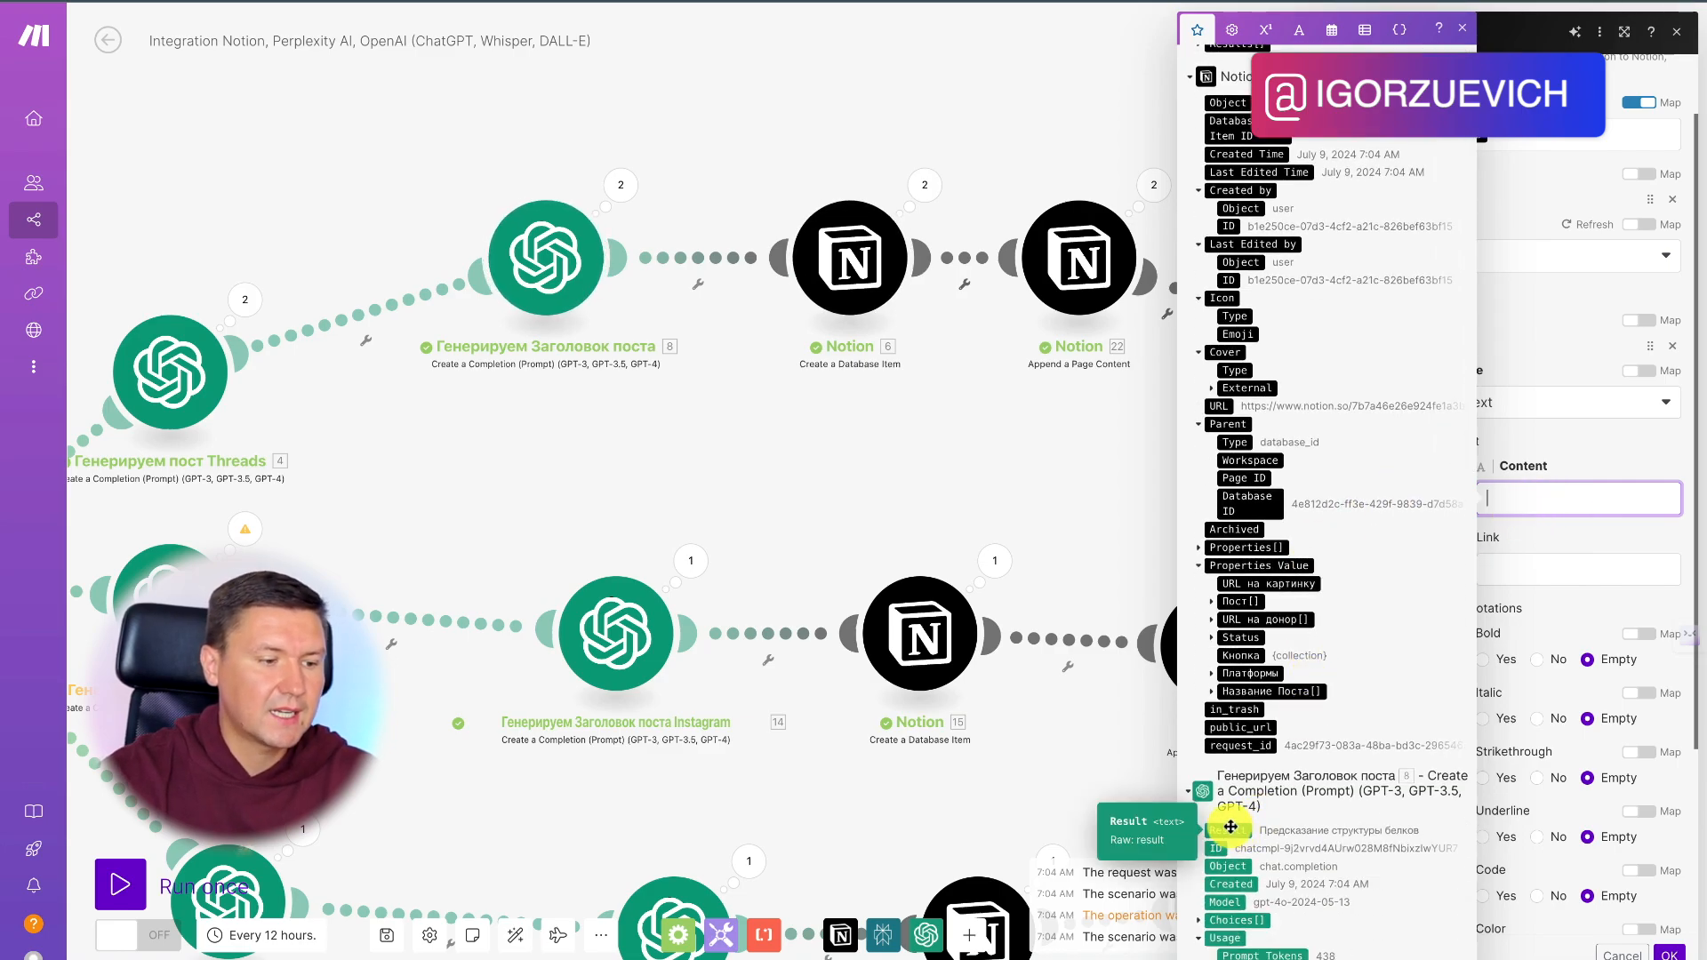
{"action": "left_click_drag", "start_coordinate": [1231, 827], "coordinate": [1592, 503]}
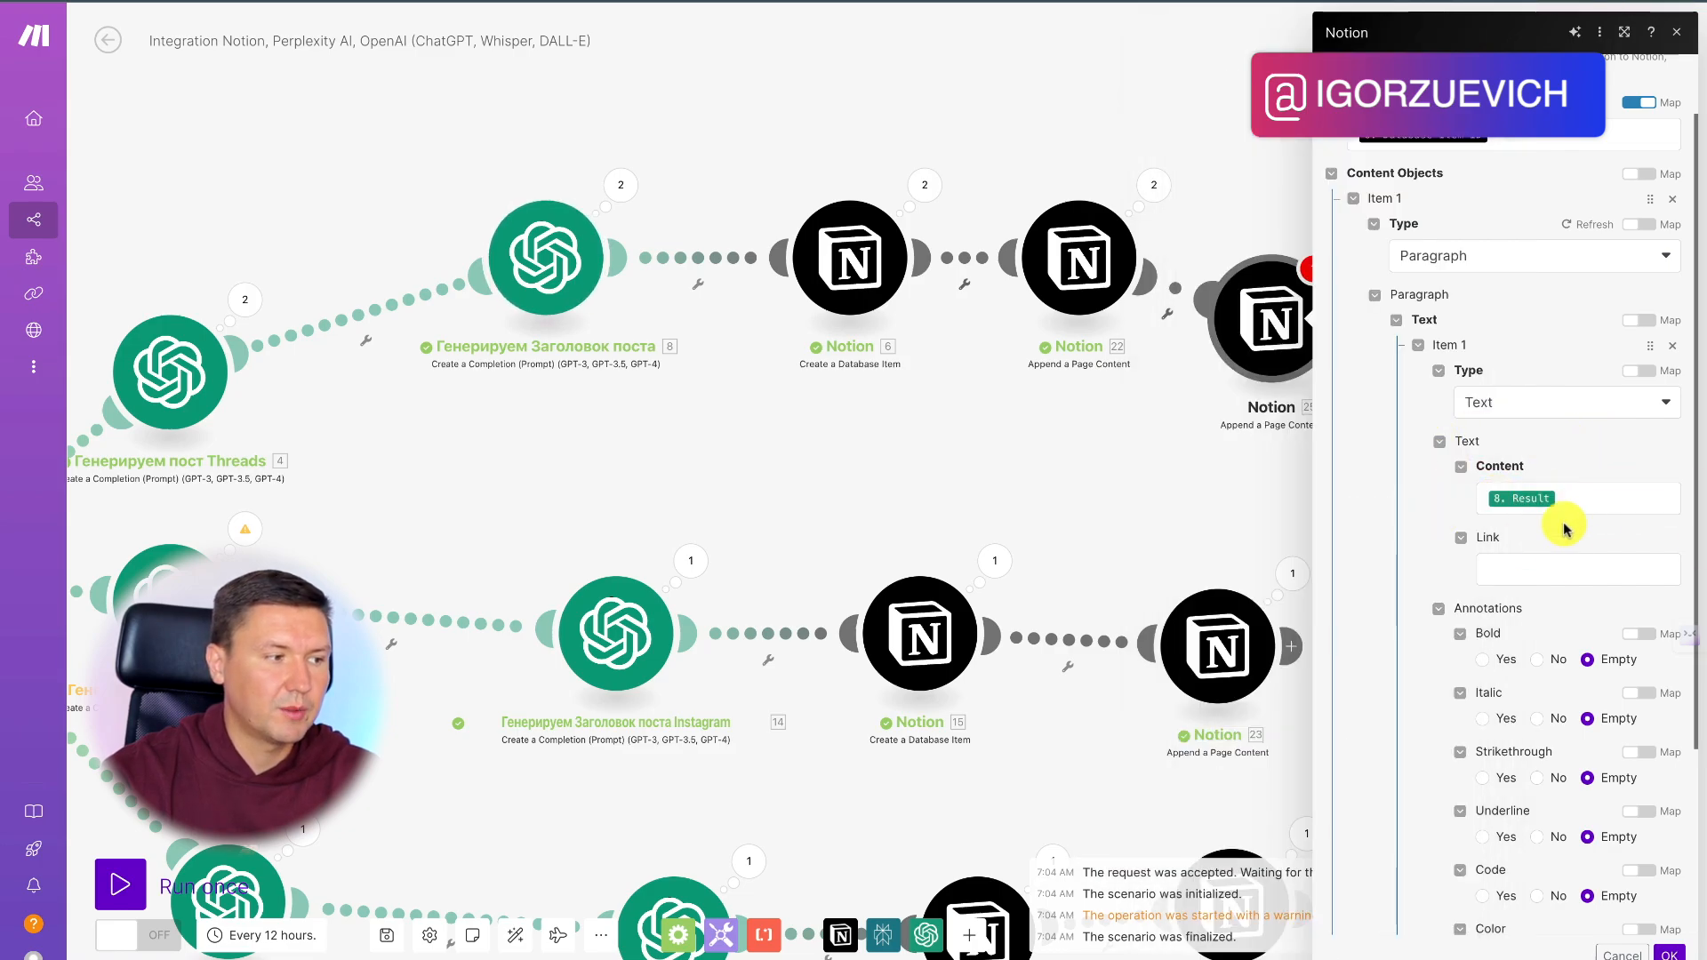
Step: Add a second content object of type Paragraph to the new Append a Page Content module
{"action": "scroll", "coordinate": [1540, 551], "scroll_direction": "down", "scroll_amount": 3}
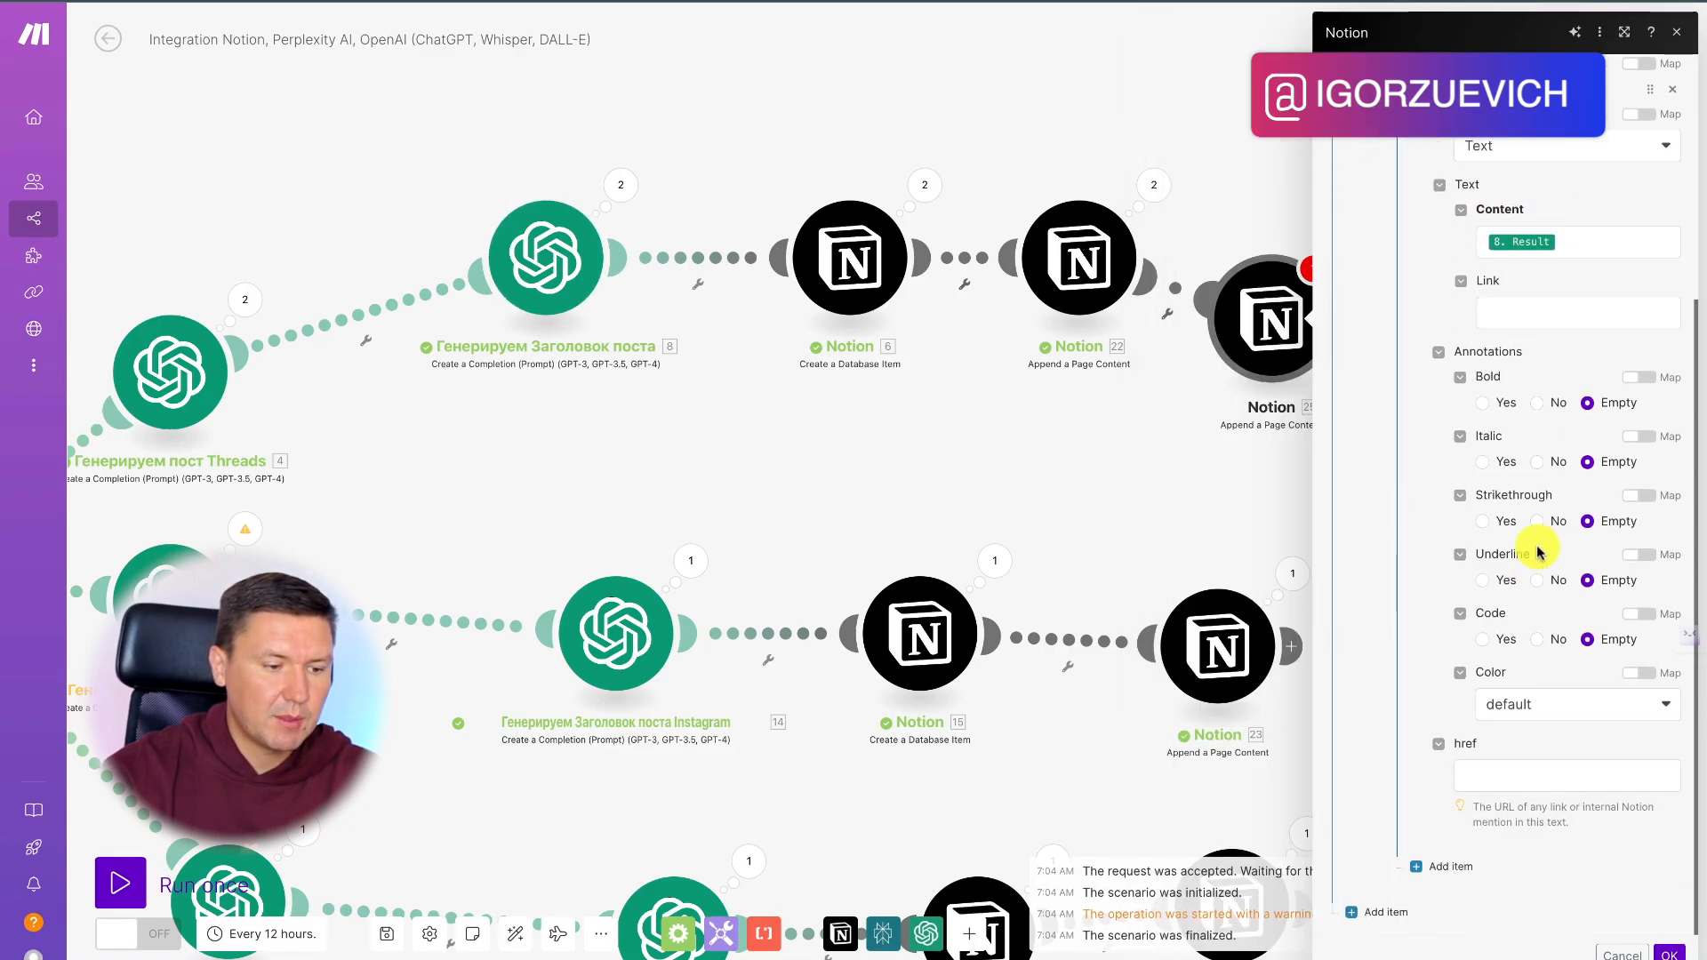
{"action": "left_click", "coordinate": [1361, 912]}
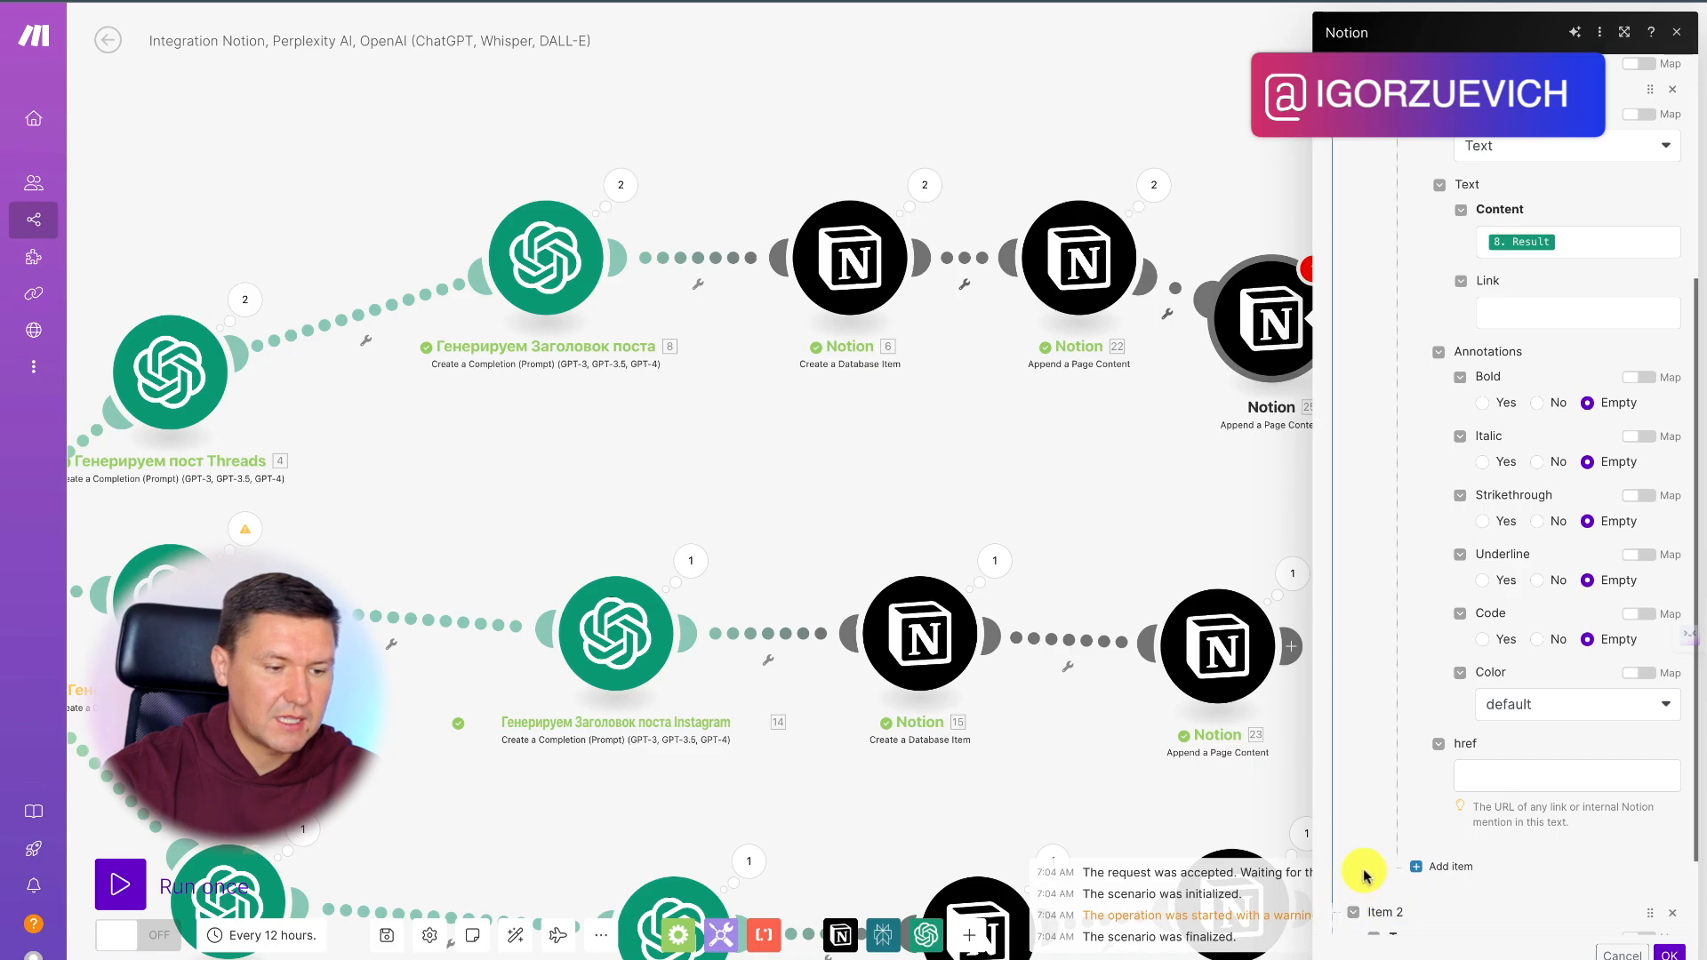
{"action": "scroll", "coordinate": [1378, 828], "scroll_direction": "down", "scroll_amount": 1}
{"action": "left_click", "coordinate": [1479, 860]}
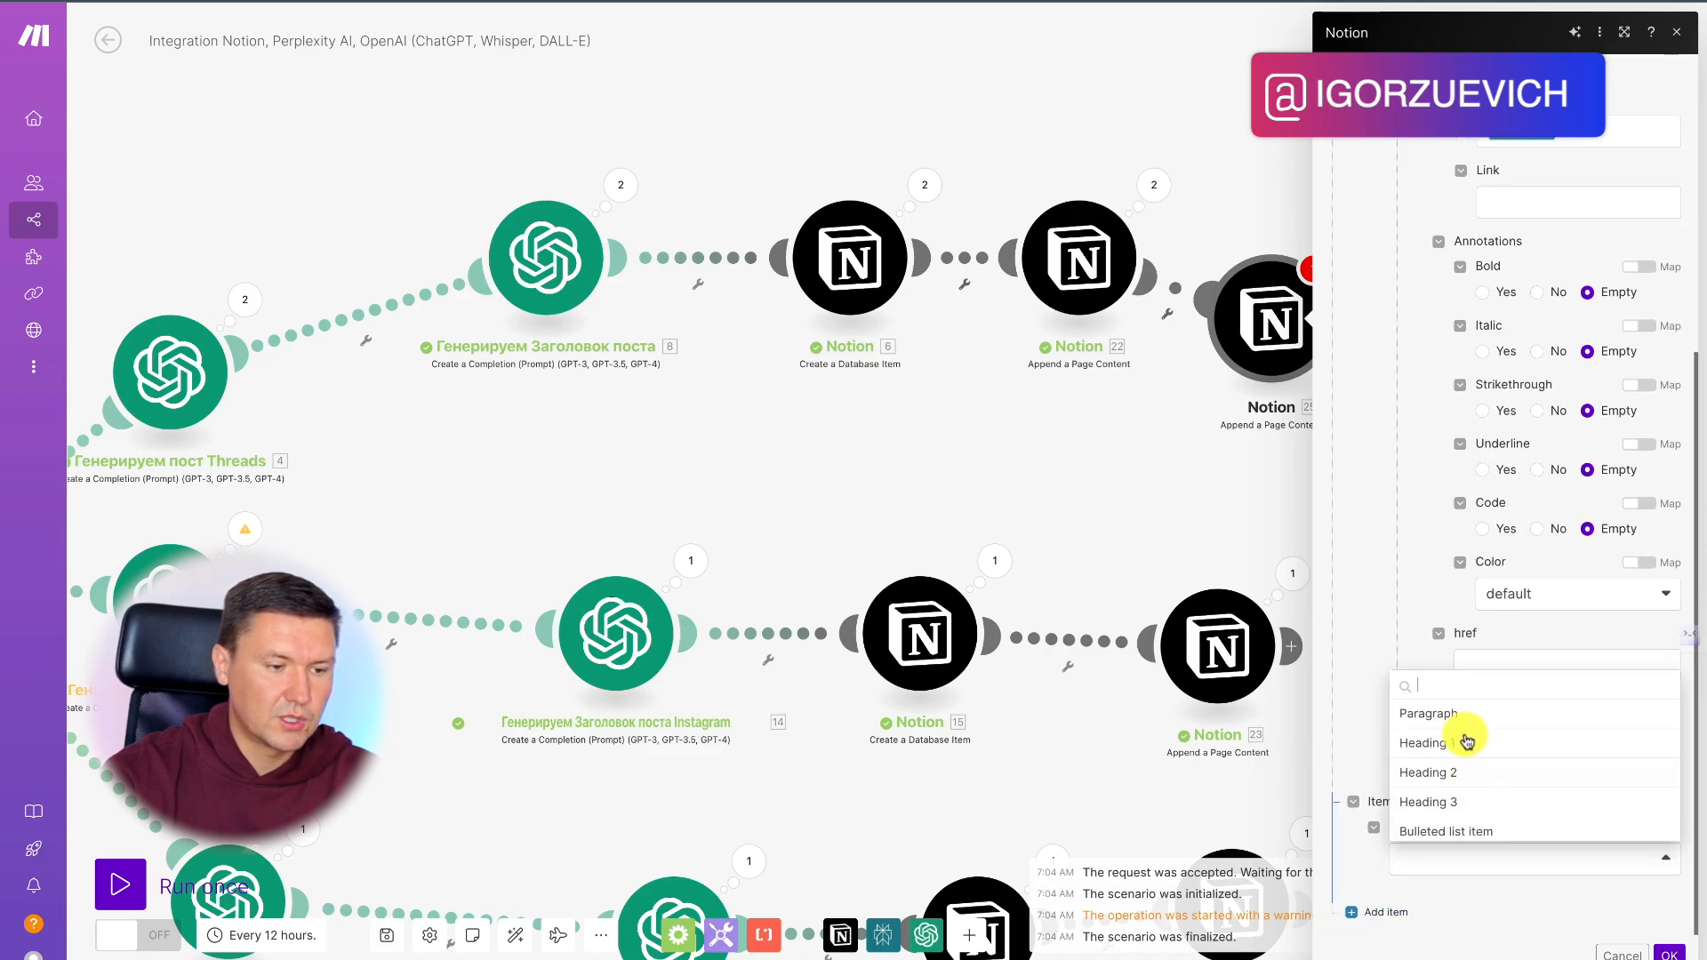
{"action": "left_click", "coordinate": [1468, 724]}
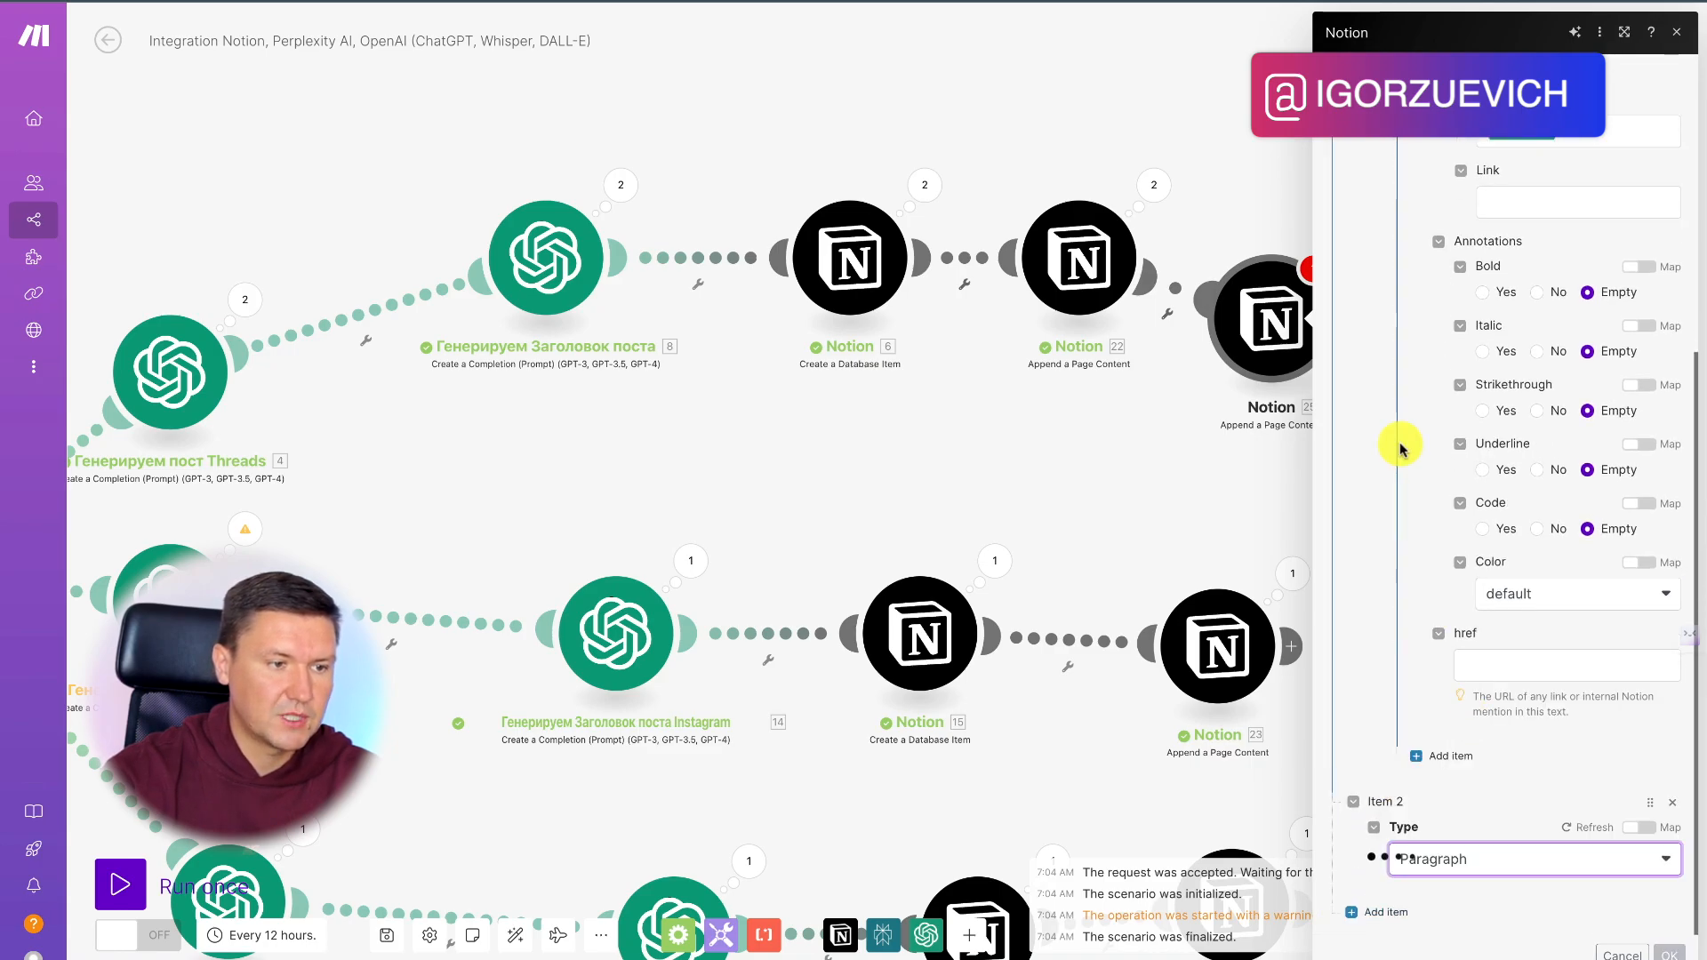
Step: Change the first content object's type to Heading 1 and give it one item of type Text
{"action": "scroll", "coordinate": [1395, 446], "scroll_direction": "up", "scroll_amount": 5}
{"action": "left_click", "coordinate": [1506, 341]}
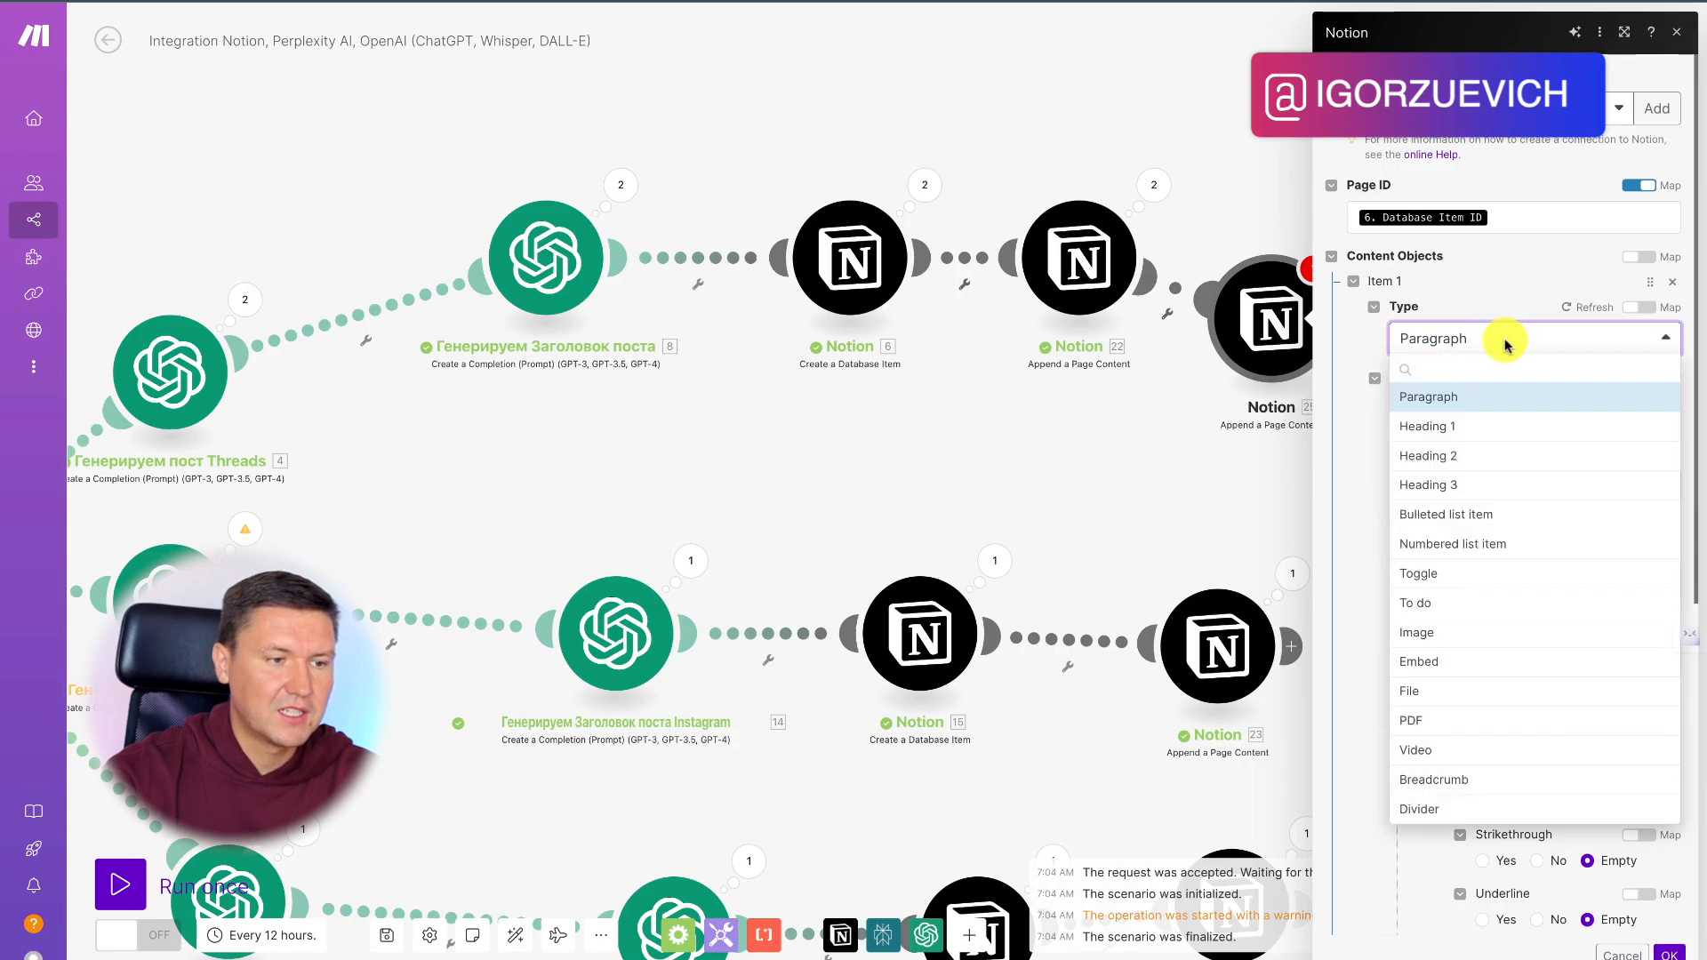
{"action": "left_click", "coordinate": [1454, 426]}
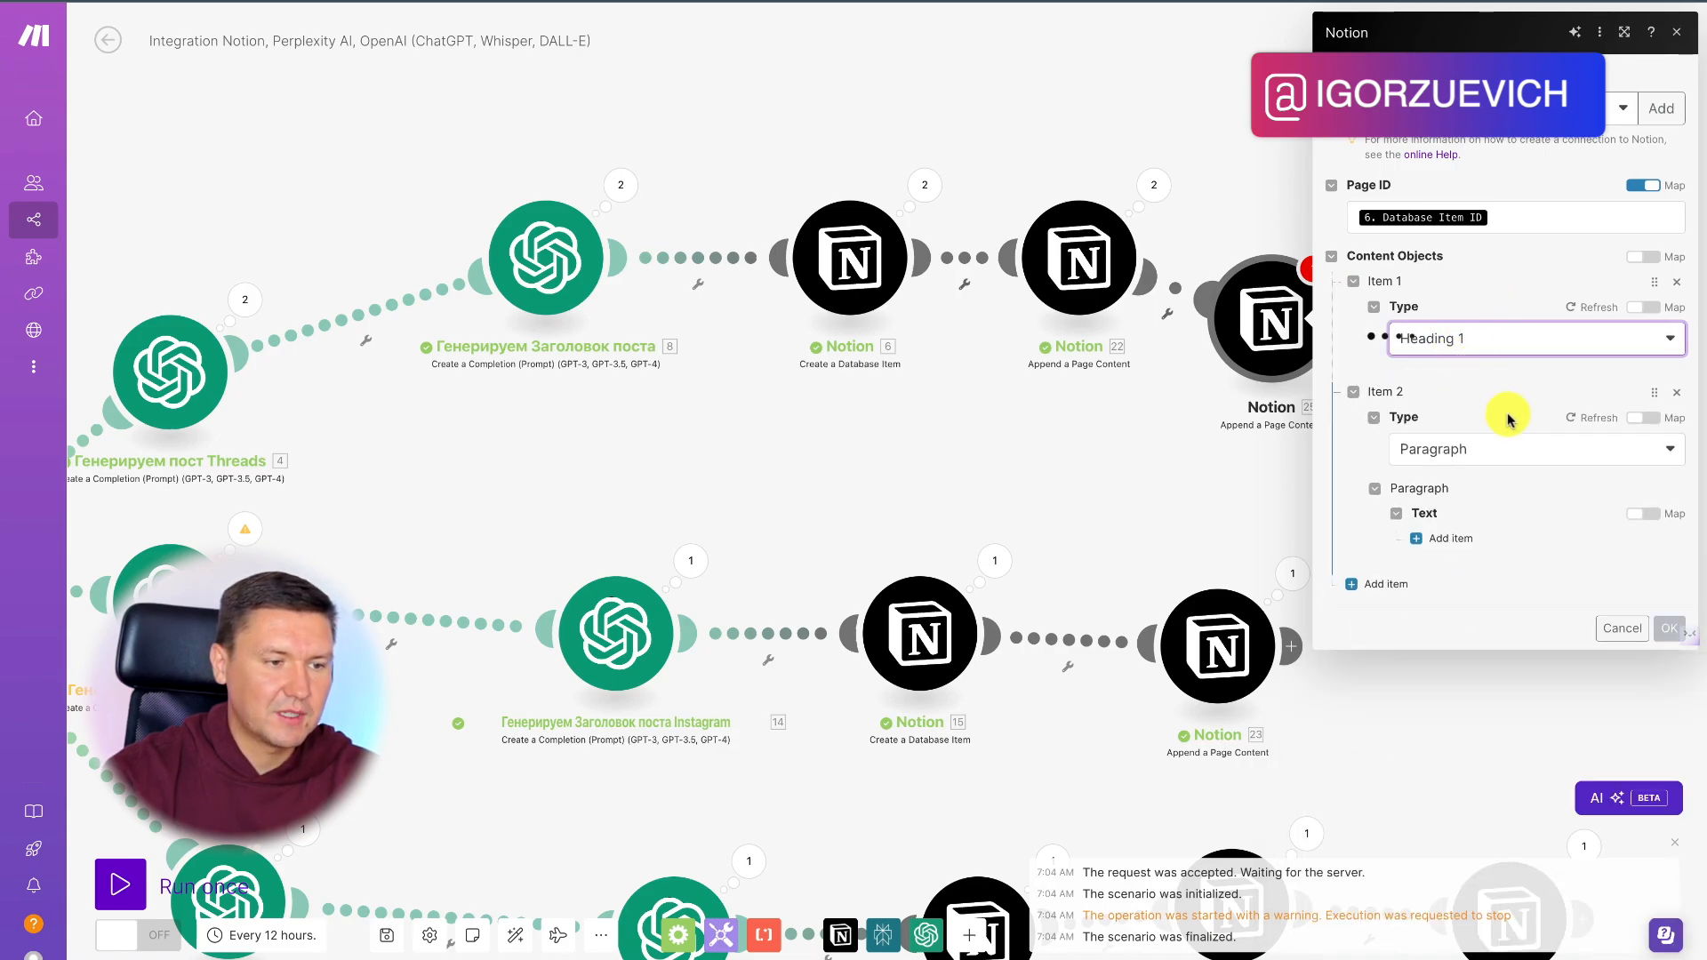
{"action": "left_click", "coordinate": [1414, 433]}
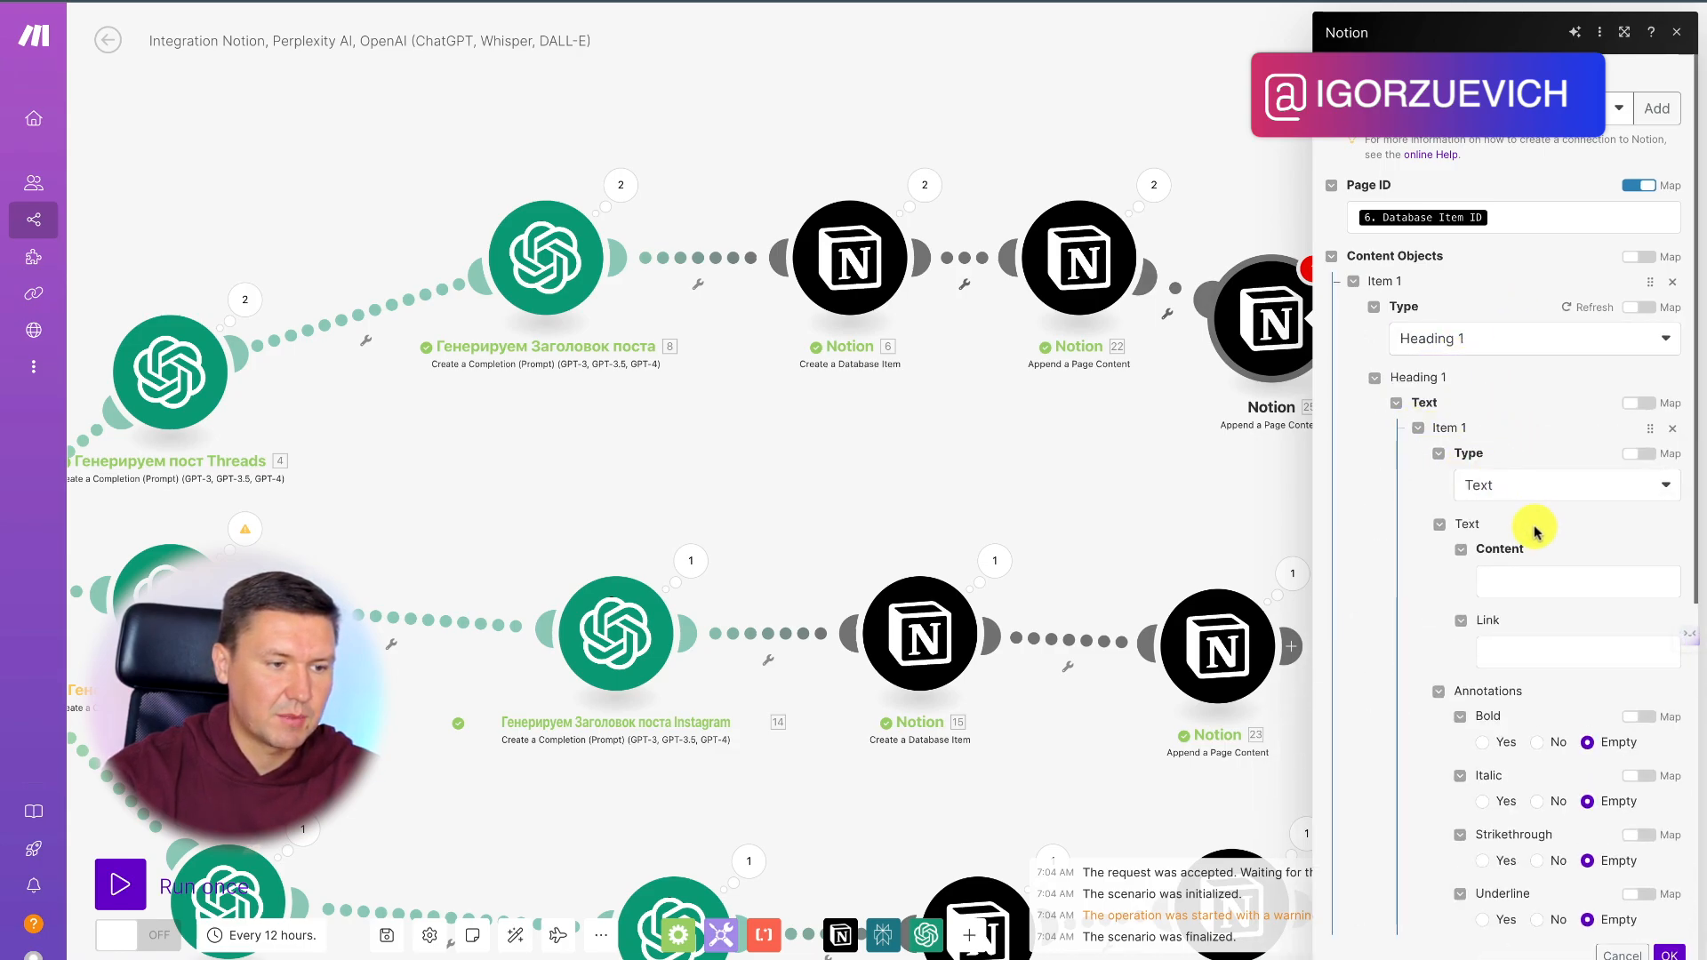
{"action": "left_click", "coordinate": [1521, 488]}
{"action": "left_click", "coordinate": [1394, 513]}
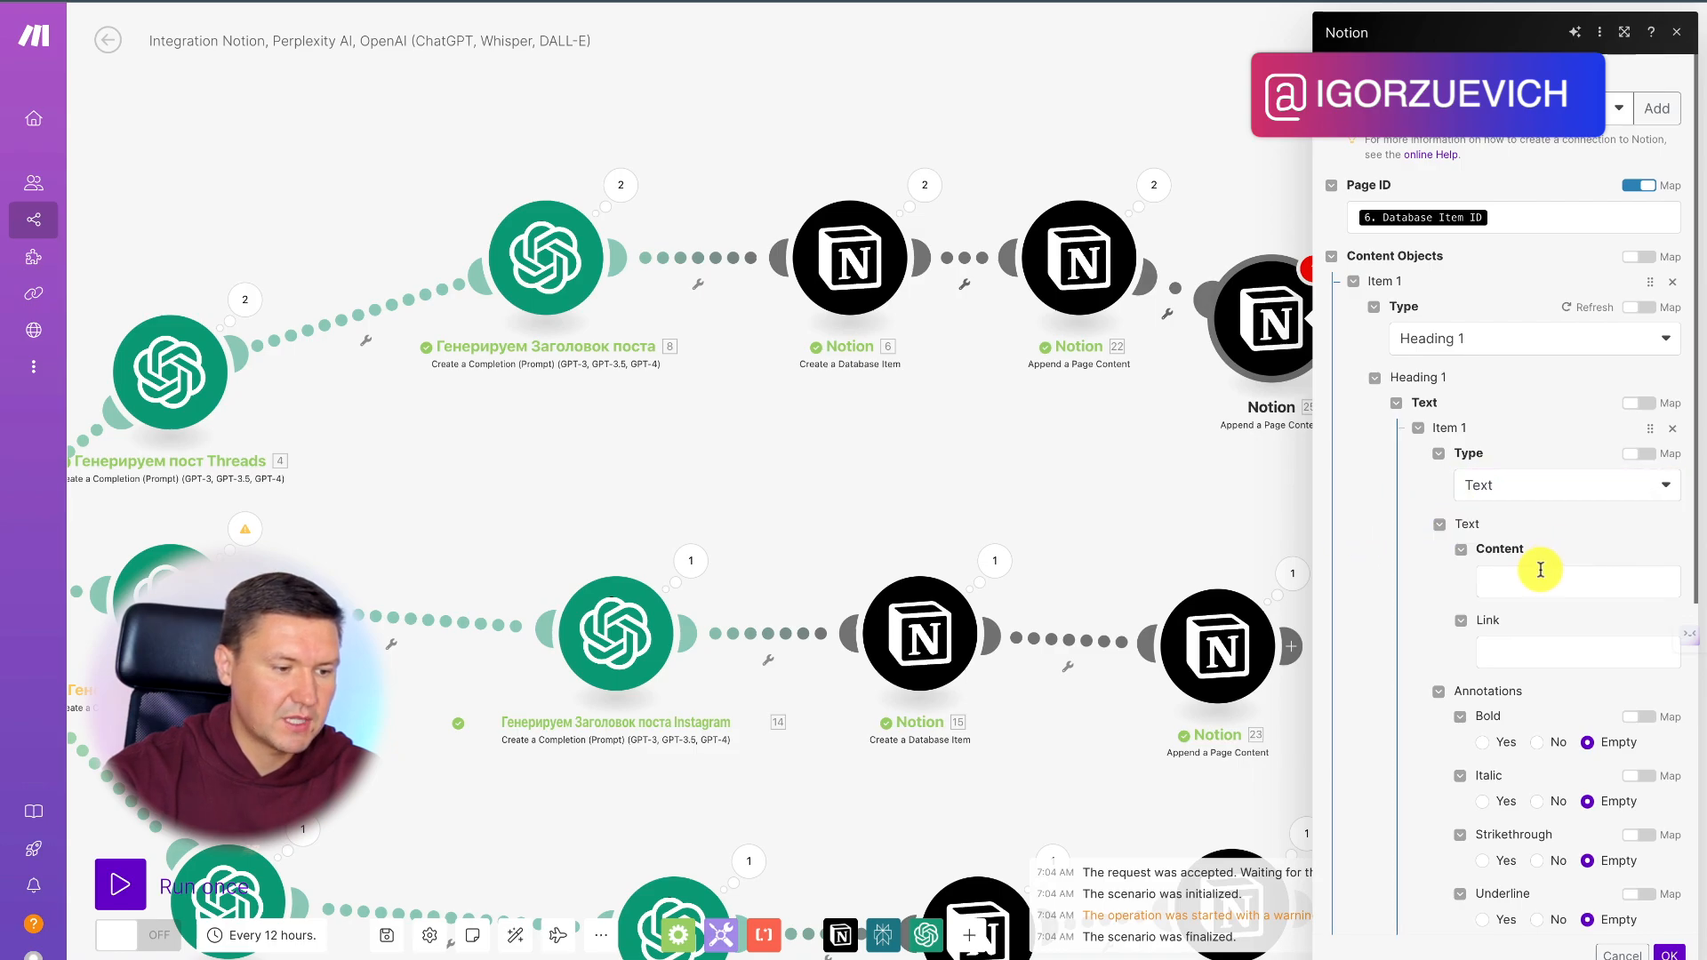
Step: Map the Heading 1 text item's Content to the Result of module 8, "Генерируем Заголовок поста"
{"action": "left_click", "coordinate": [1543, 583]}
{"action": "scroll", "coordinate": [1319, 787], "scroll_direction": "down", "scroll_amount": 1}
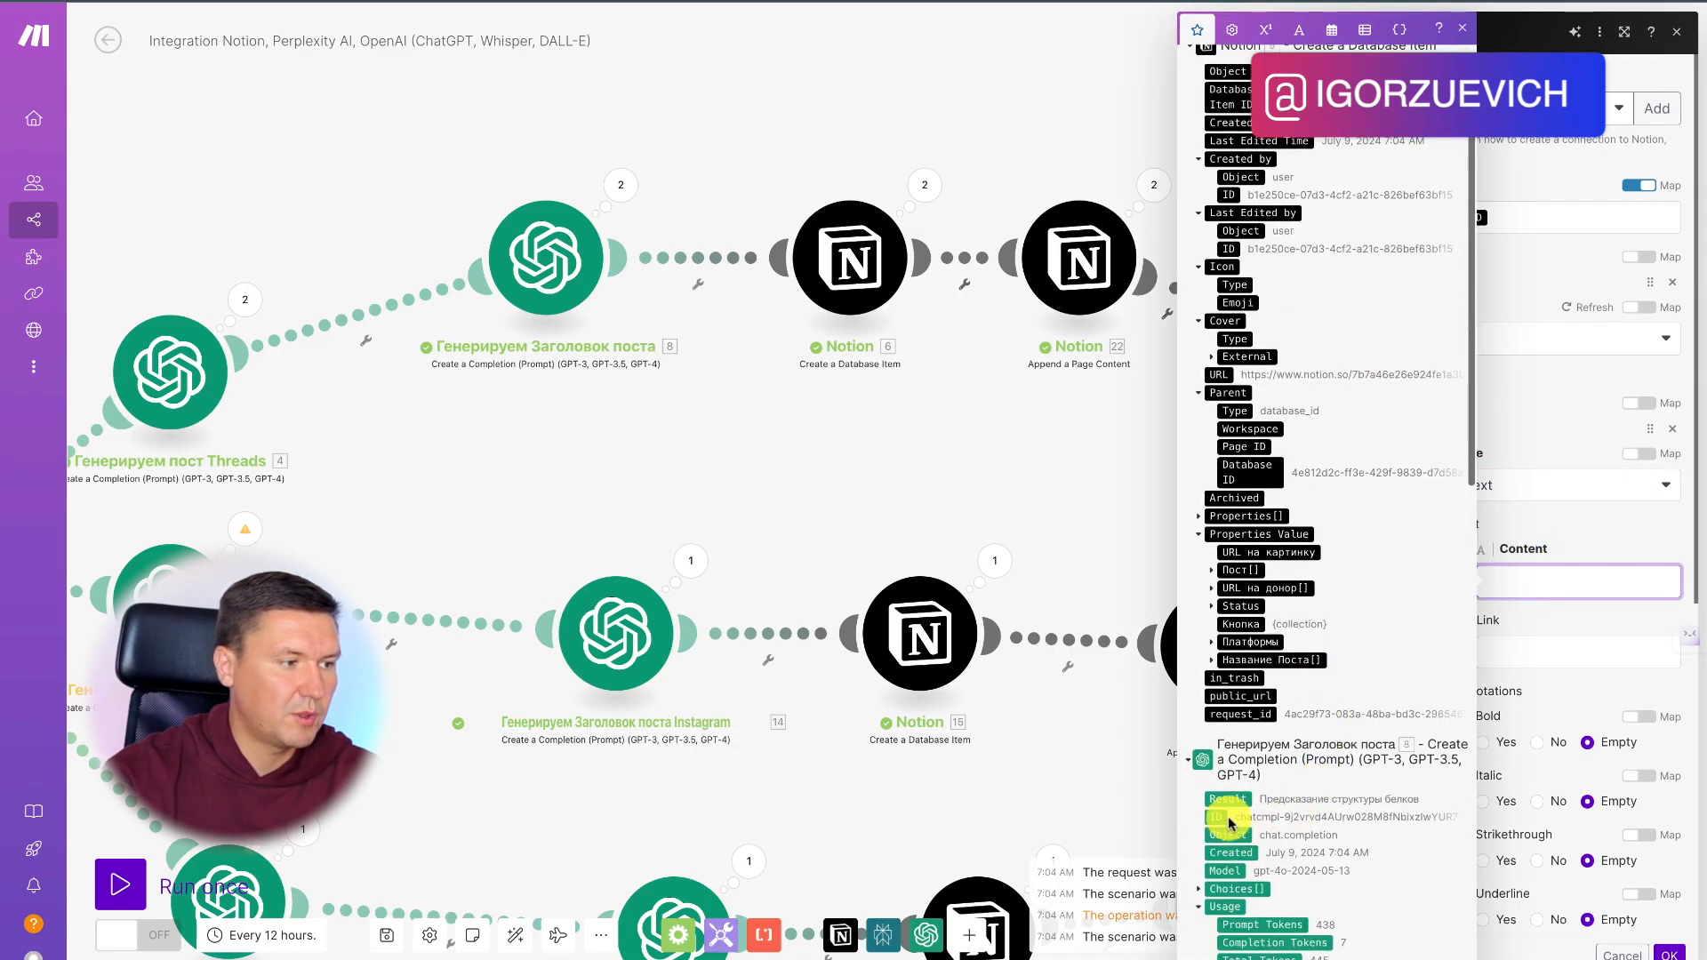
{"action": "left_click", "coordinate": [1231, 805]}
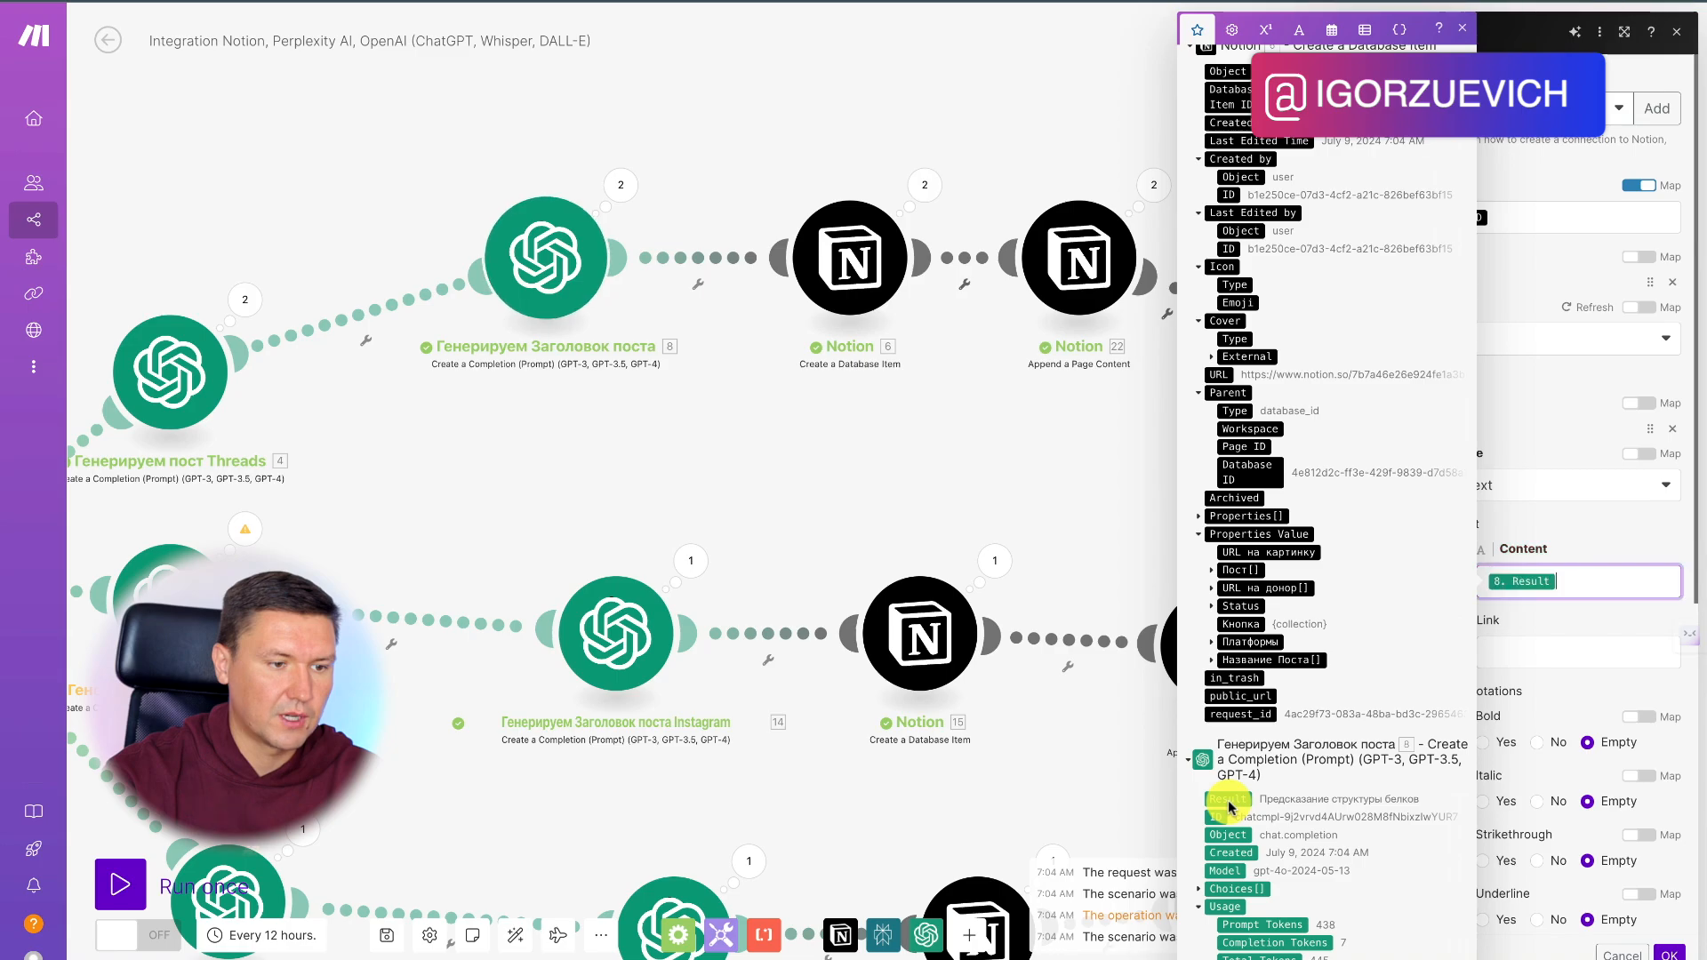
{"action": "left_click", "coordinate": [1449, 534]}
Step: Add a text item to the second object's paragraph, map its Content to the Result of module 4, "Генерируем пост Threads", and save the module
{"action": "scroll", "coordinate": [1423, 569], "scroll_direction": "down", "scroll_amount": 6}
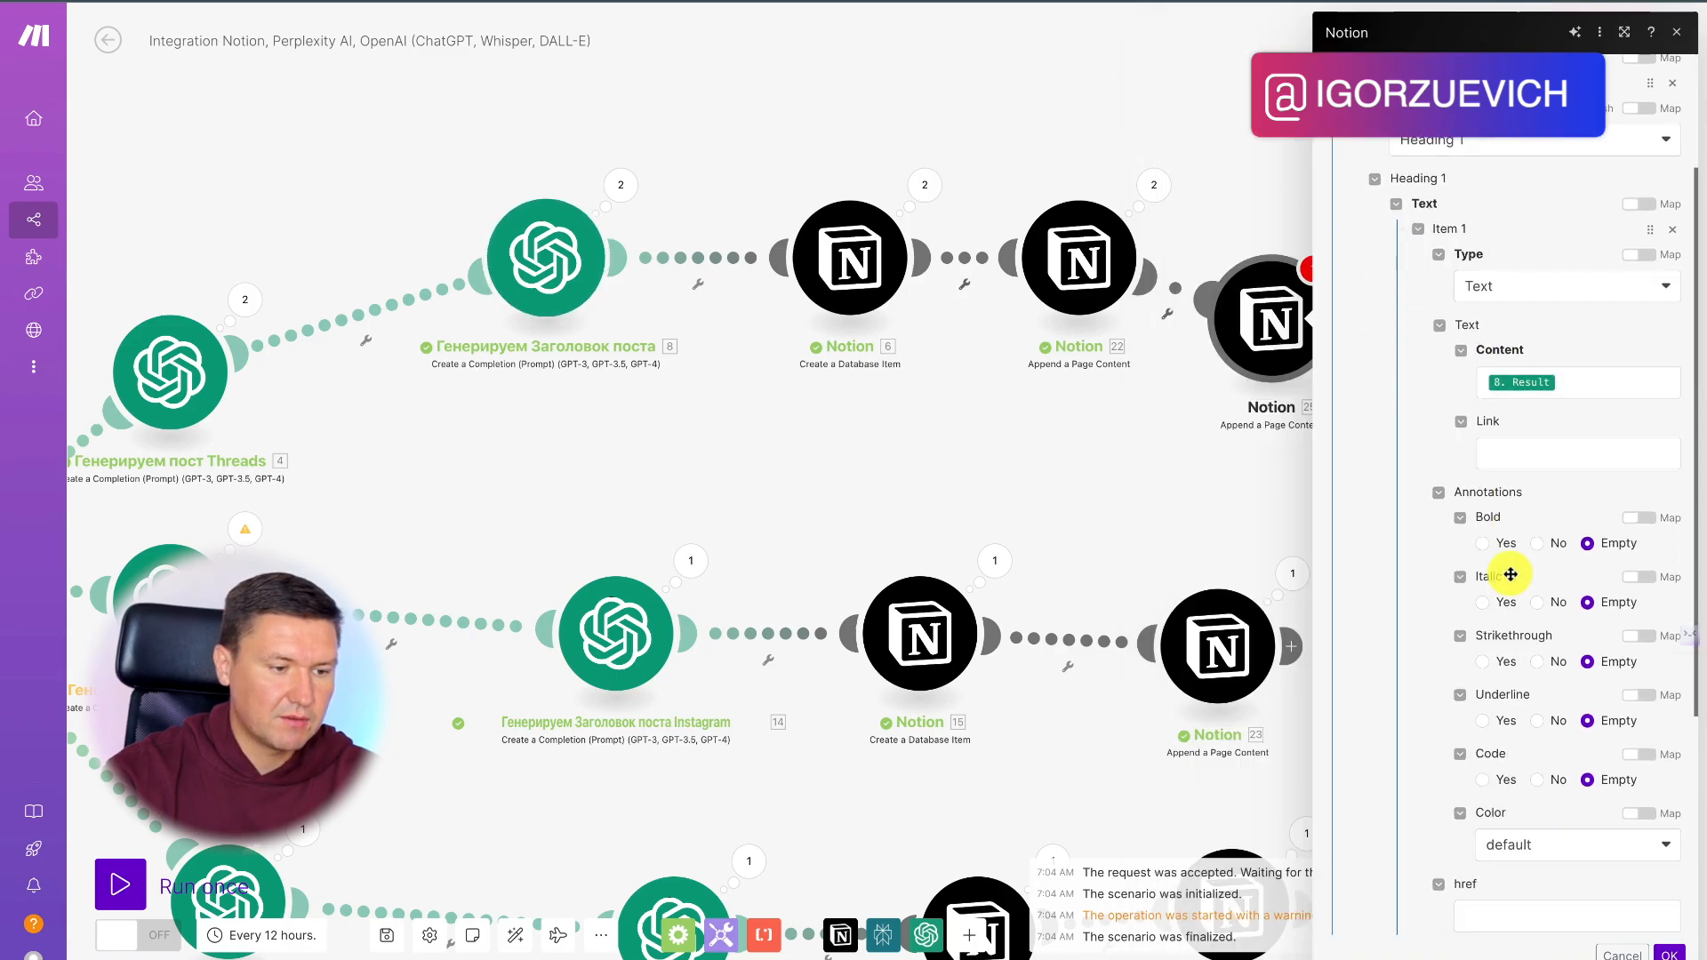
{"action": "left_click", "coordinate": [1454, 783]}
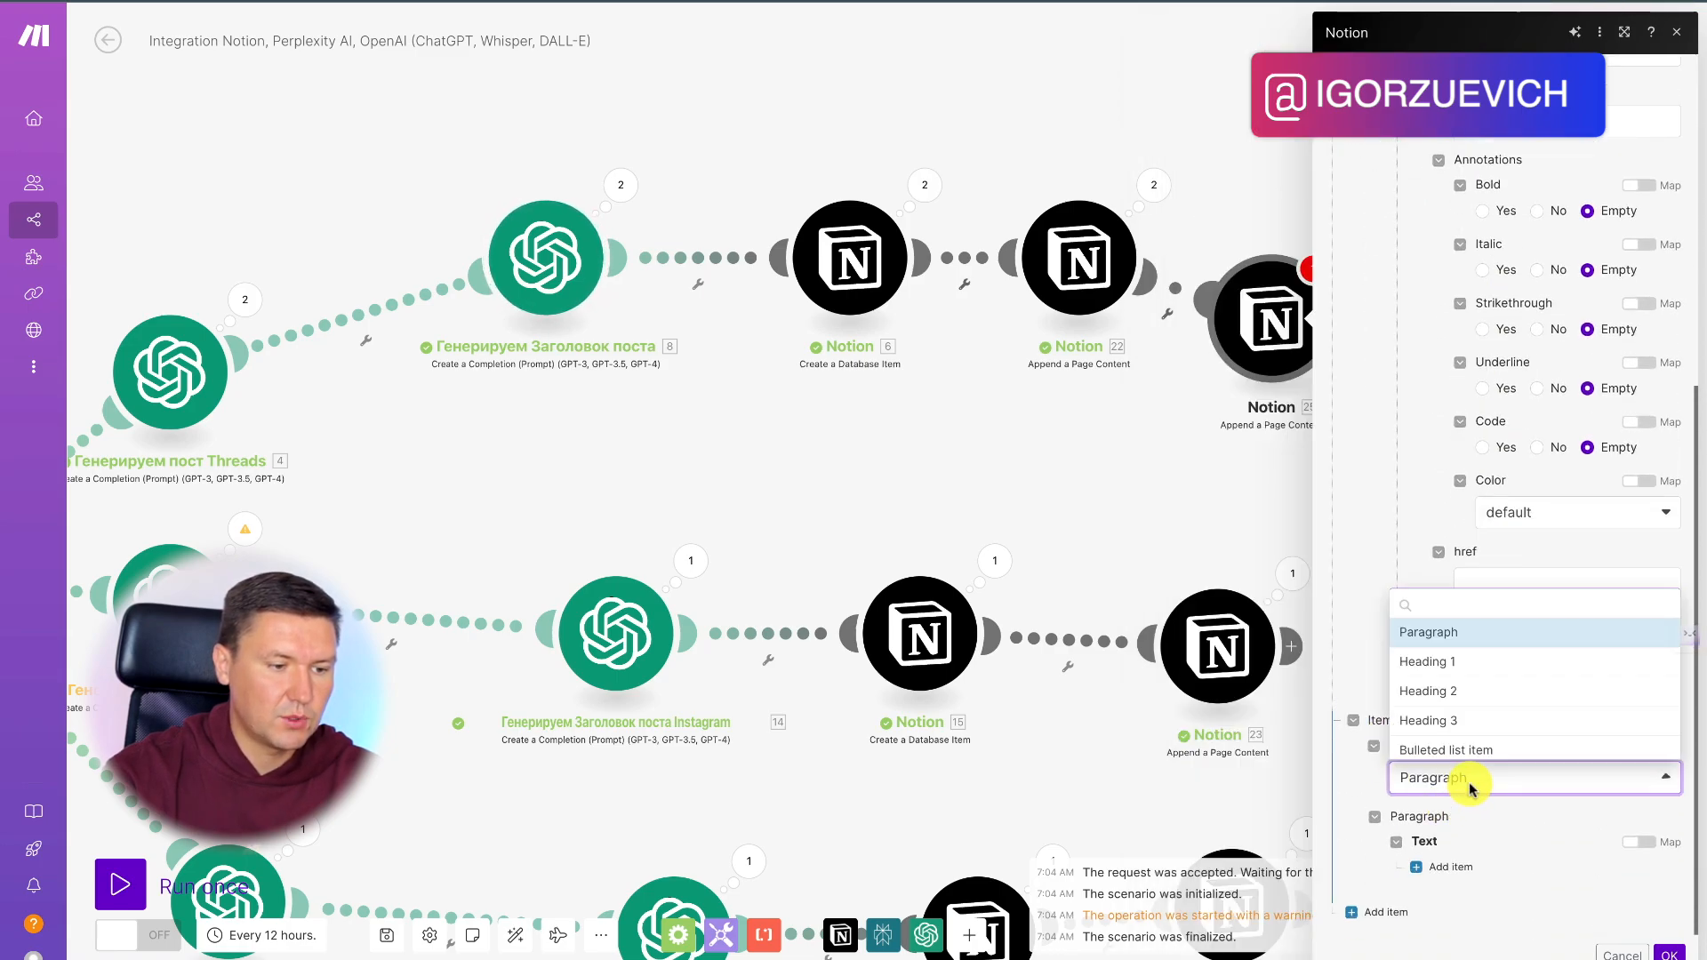
{"action": "left_click", "coordinate": [1355, 635]}
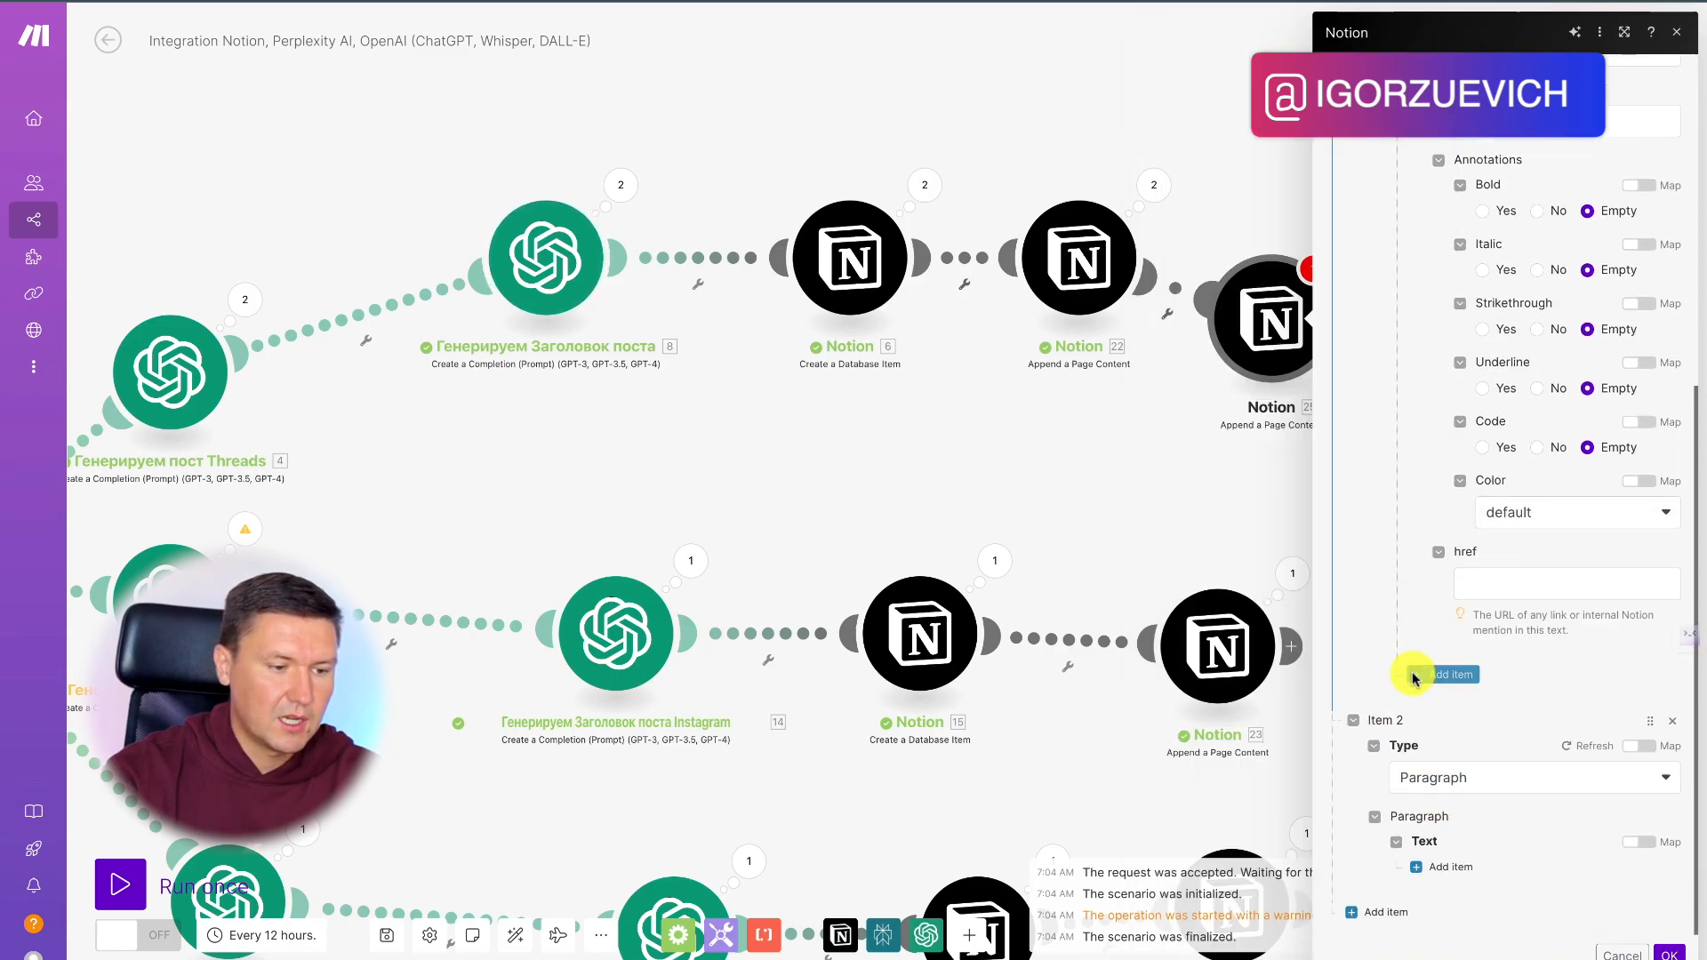
{"action": "left_click", "coordinate": [1428, 870]}
{"action": "scroll", "coordinate": [1536, 712], "scroll_direction": "down", "scroll_amount": 2}
{"action": "left_click", "coordinate": [1536, 697]}
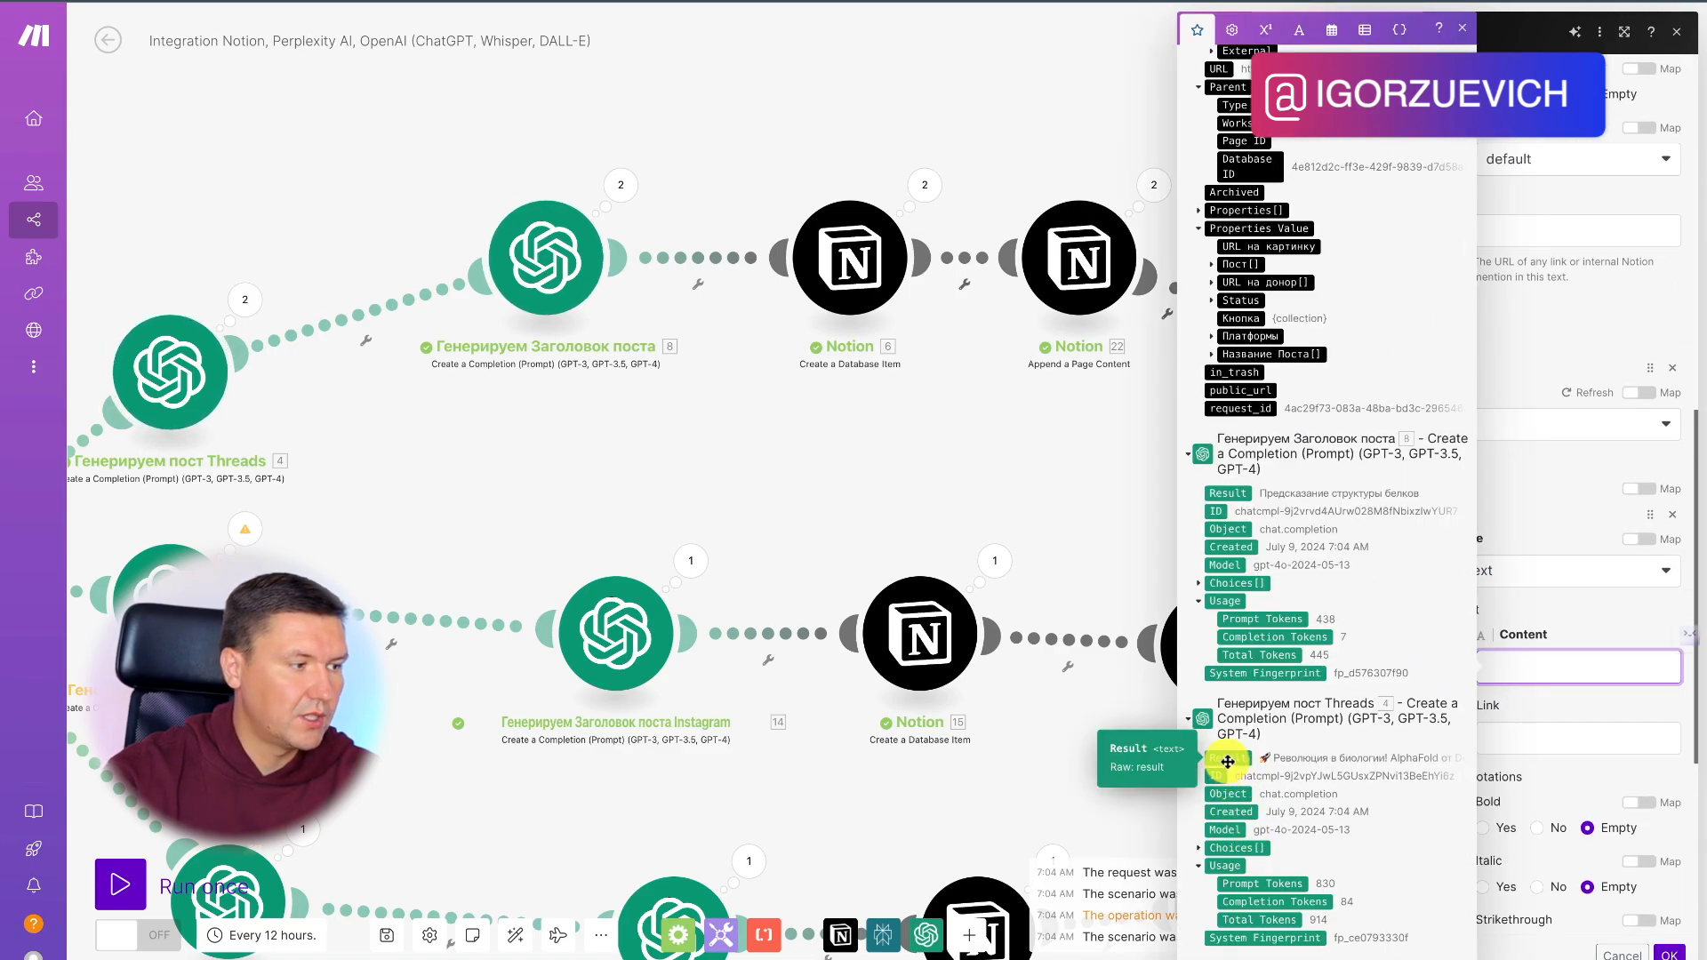
{"action": "left_click", "coordinate": [1227, 762]}
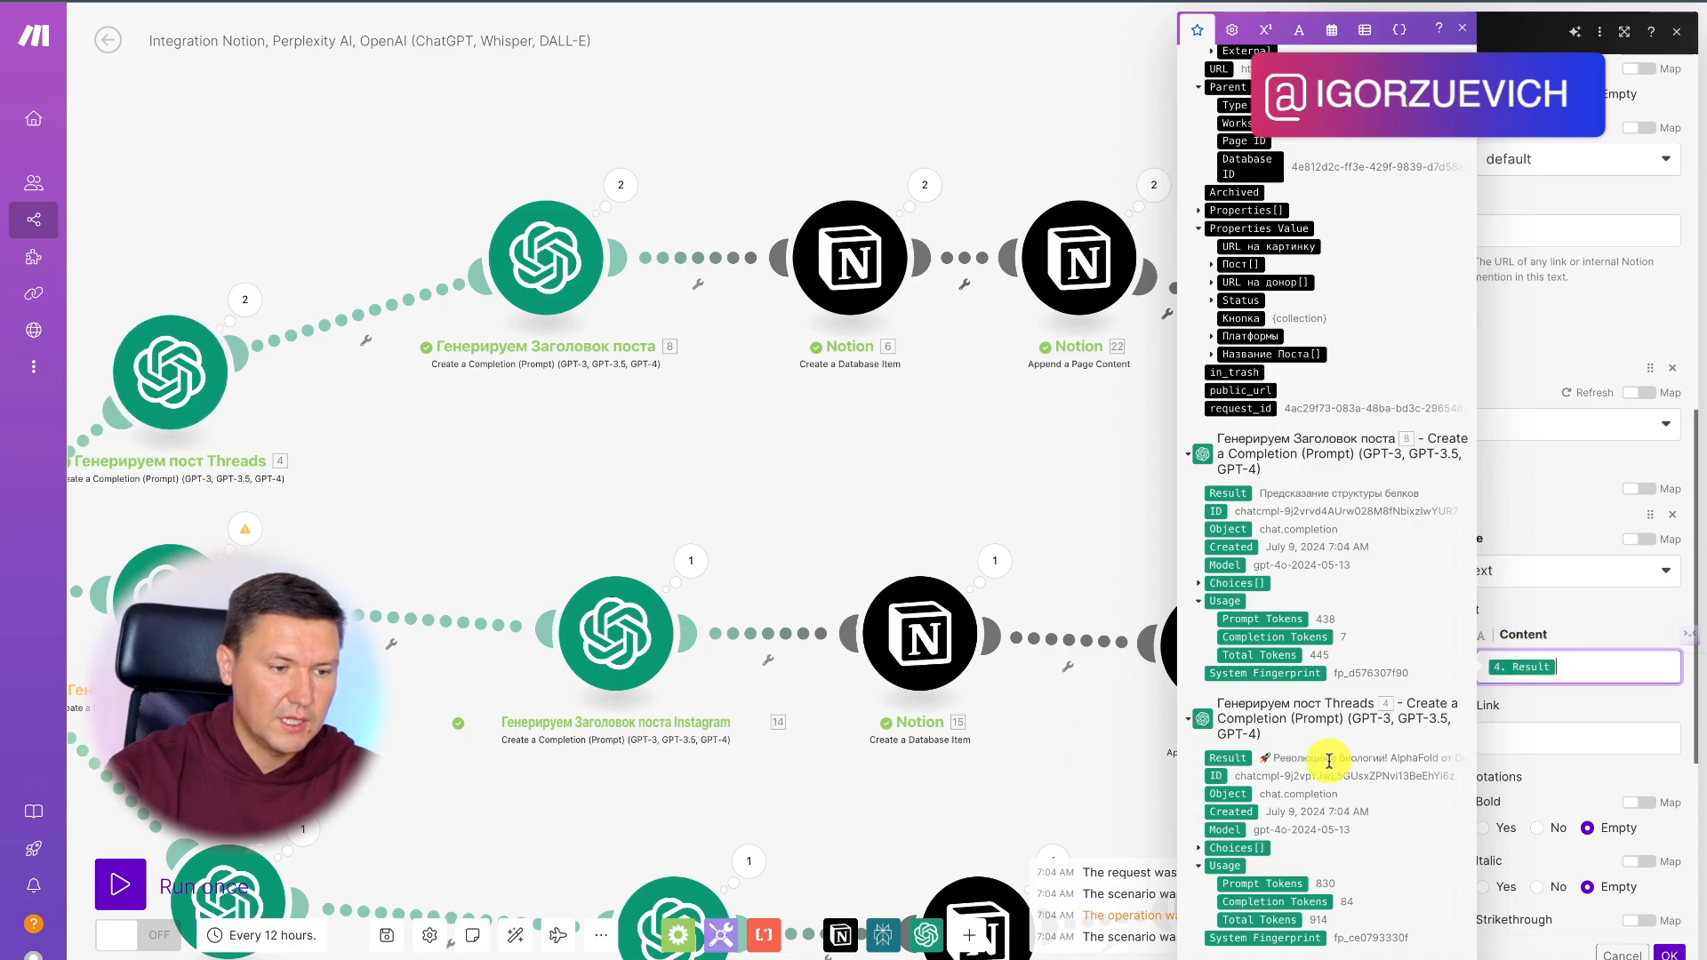
{"action": "left_click", "coordinate": [1587, 781]}
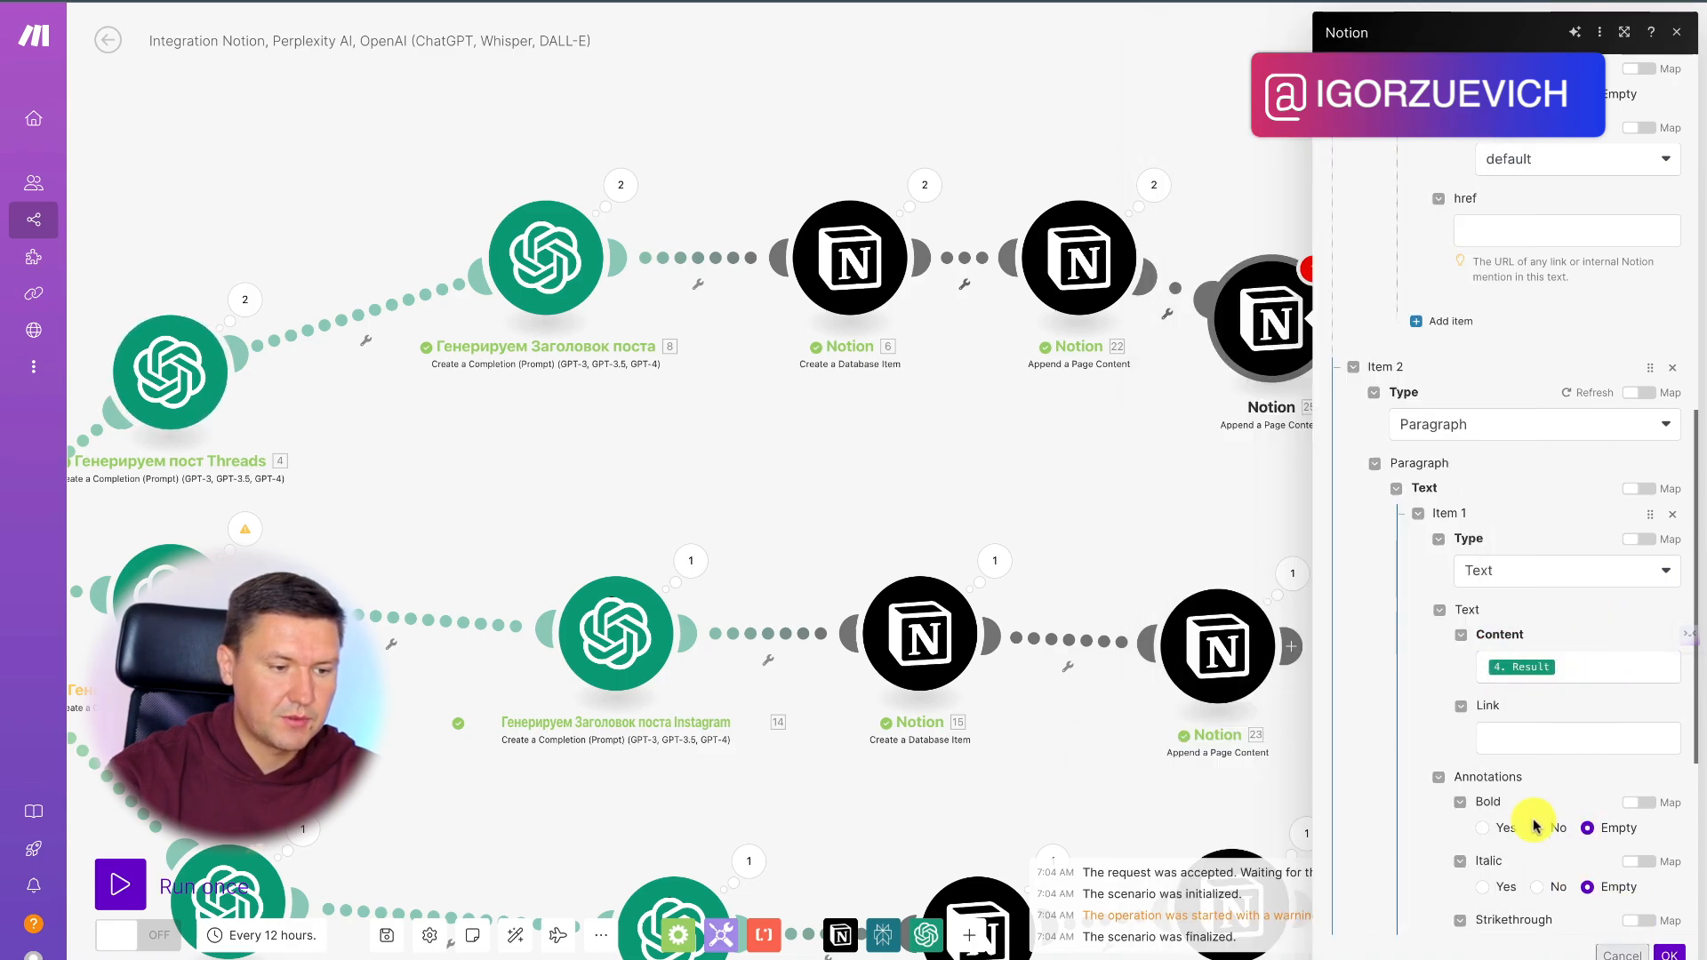
{"action": "scroll", "coordinate": [1528, 814], "scroll_direction": "down", "scroll_amount": 5}
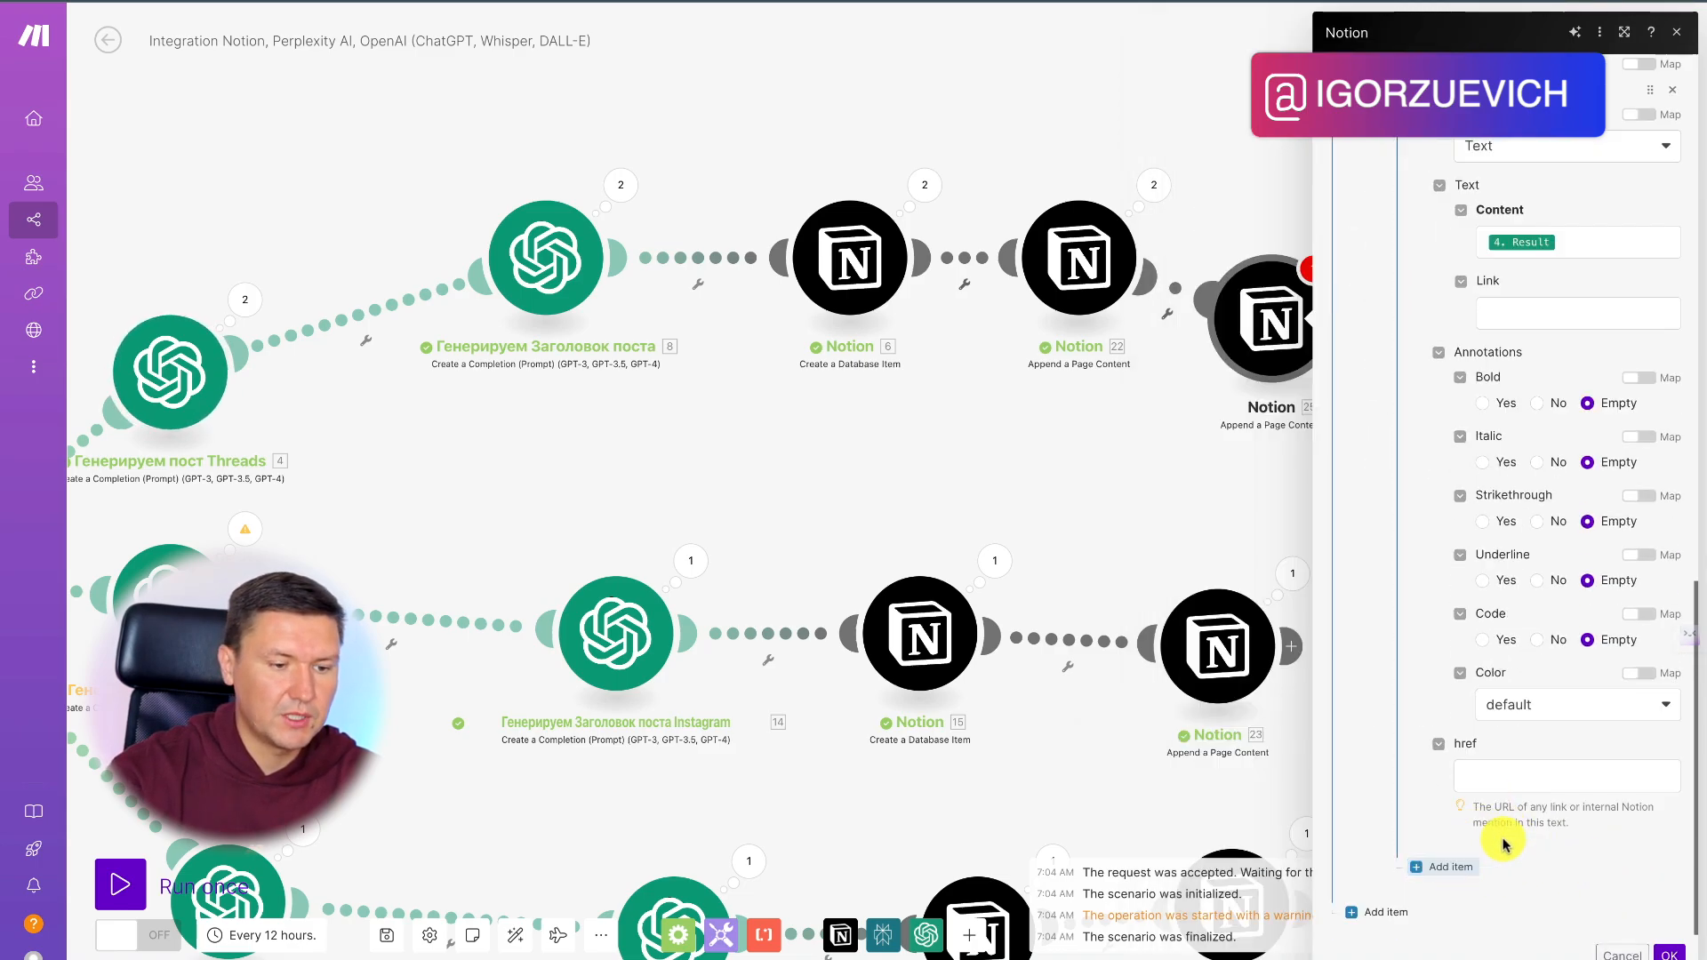
{"action": "left_click", "coordinate": [1670, 952]}
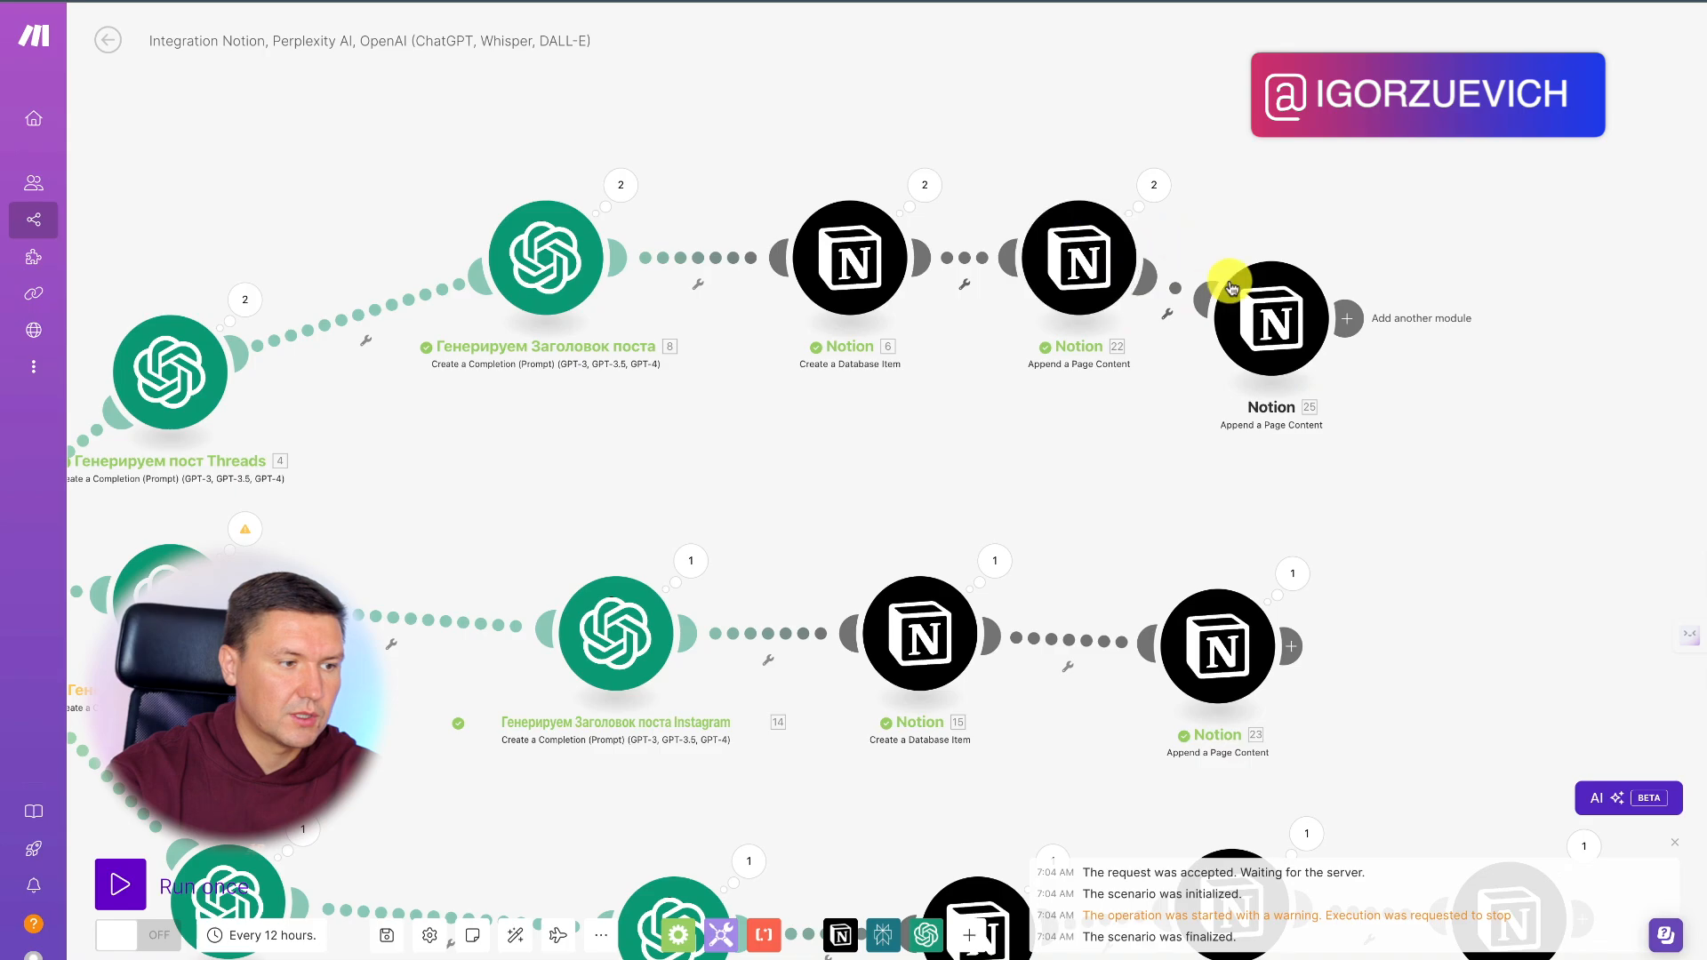
Step: Check the settings of the existing Append a Page Content module 22 and delete the duplicate module 25 from the Threads branch
{"action": "left_click", "coordinate": [1085, 275]}
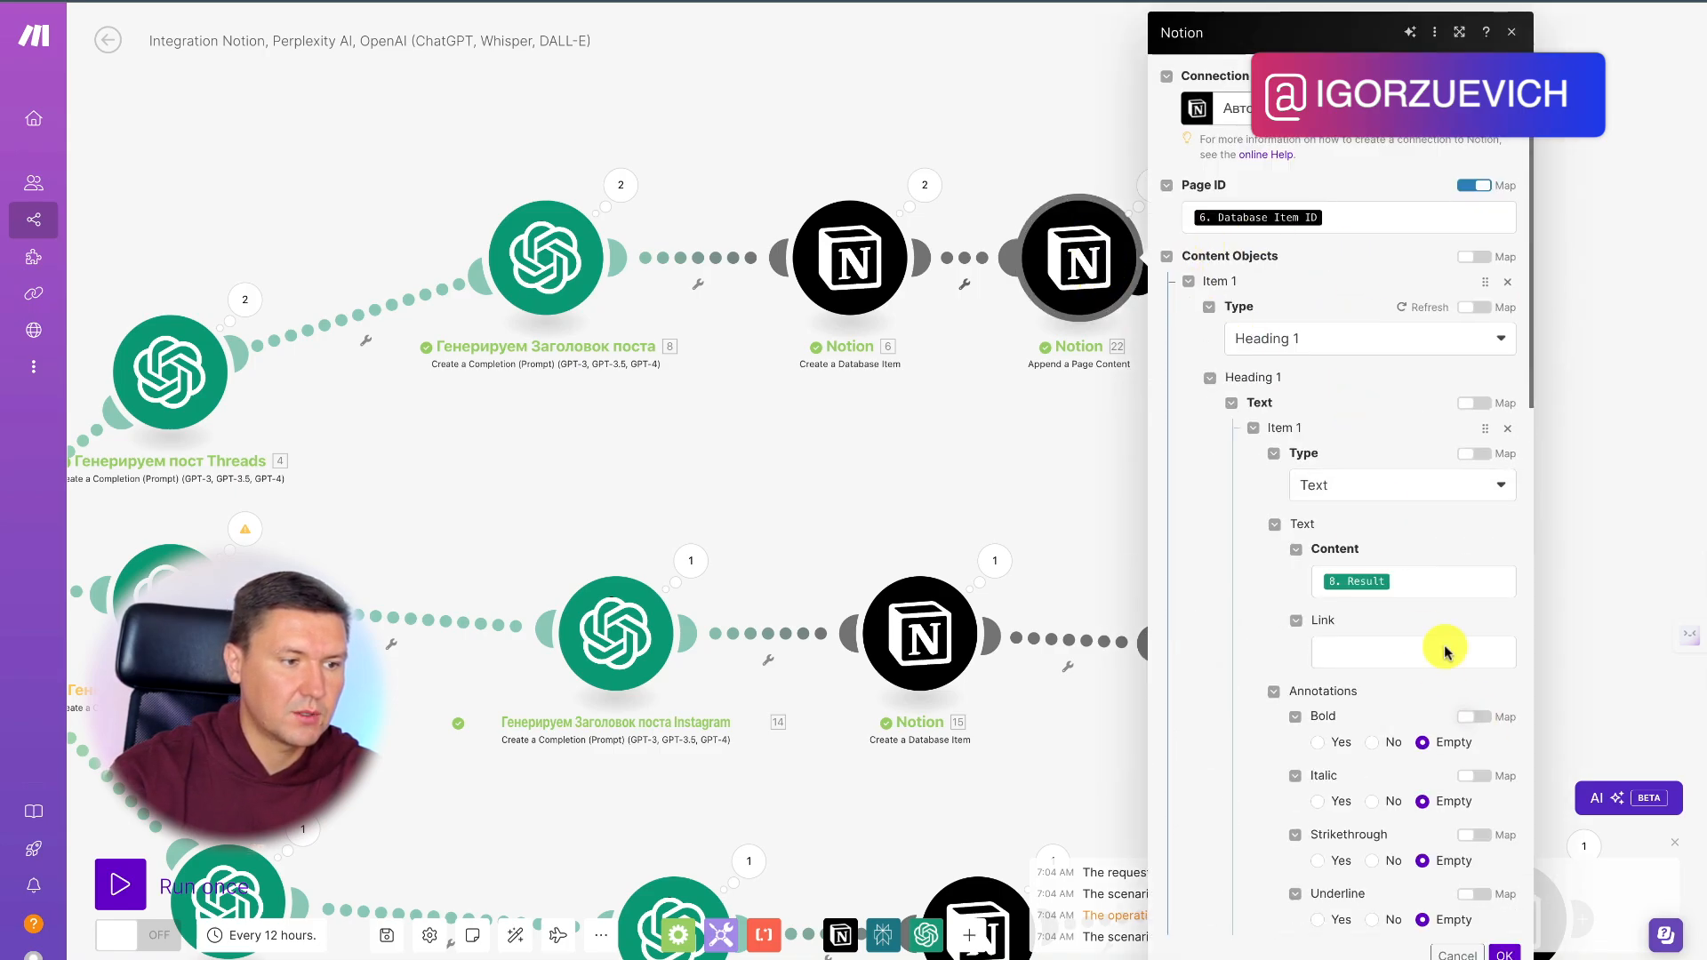
{"action": "left_click", "coordinate": [939, 445]}
{"action": "right_click", "coordinate": [1264, 355]}
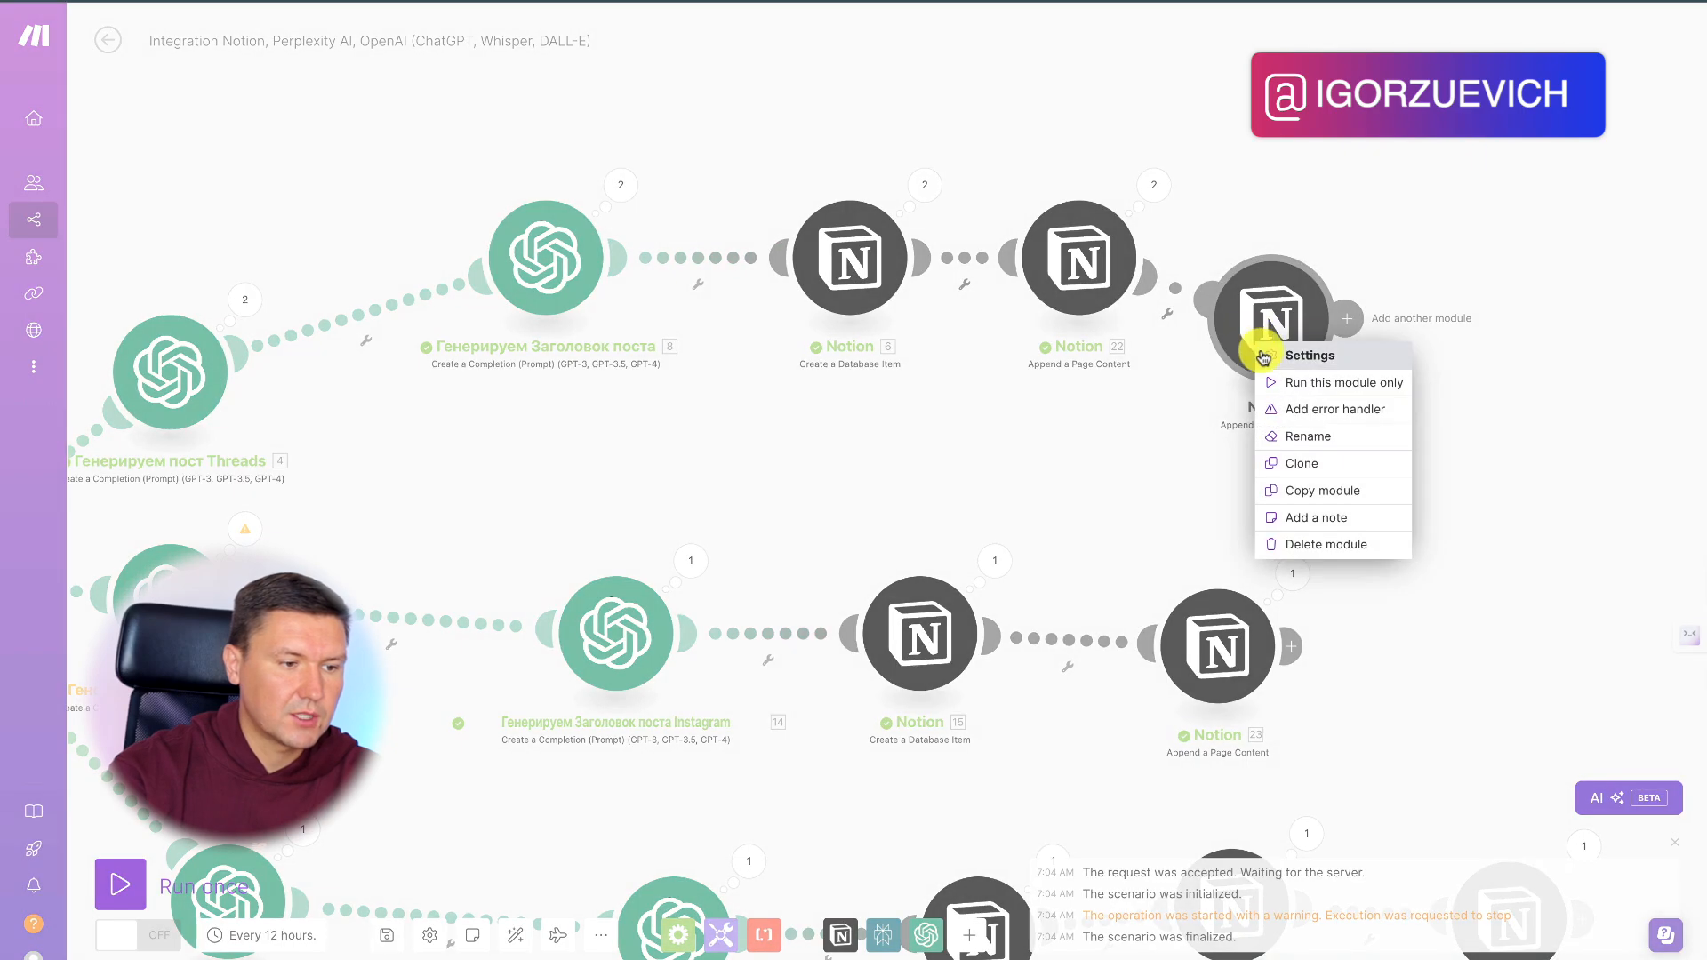
{"action": "left_click", "coordinate": [1328, 545]}
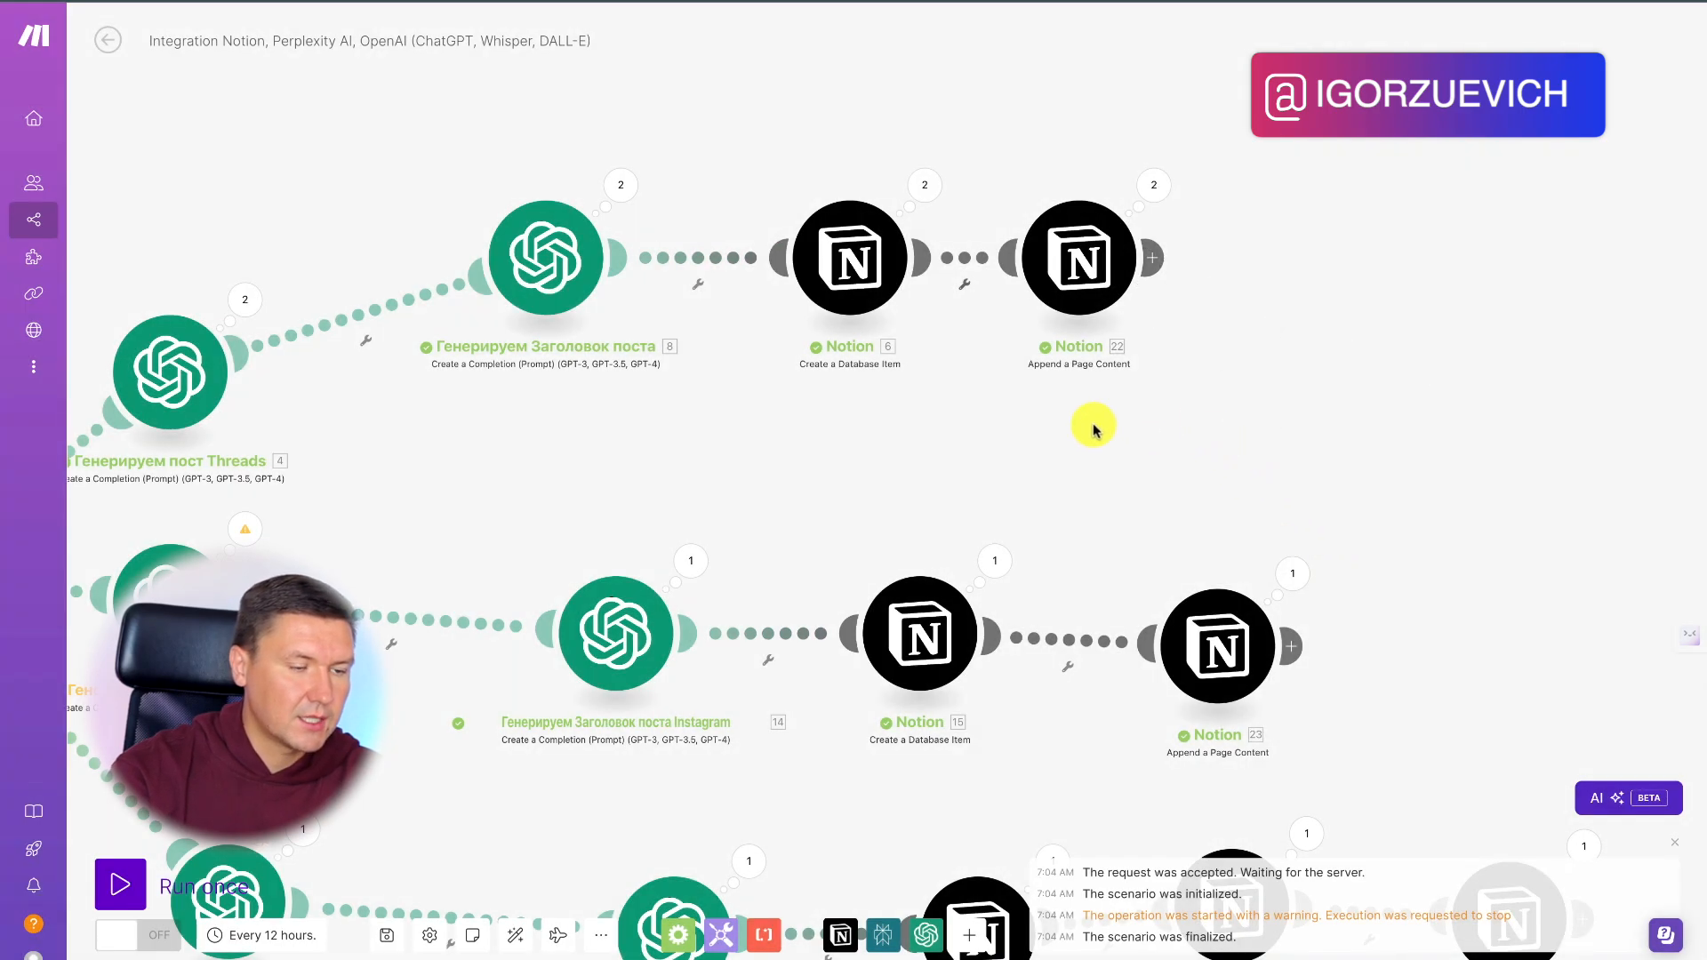
Step: Look over the scenario's Threads, Instagram and Telegram branches from the router to their final Notion modules
{"action": "scroll", "coordinate": [1094, 428], "scroll_direction": "down", "scroll_amount": 3}
{"action": "left_click_drag", "start_coordinate": [1209, 465], "coordinate": [1349, 245]}
{"action": "scroll", "coordinate": [1391, 328], "scroll_direction": "down", "scroll_amount": 1}
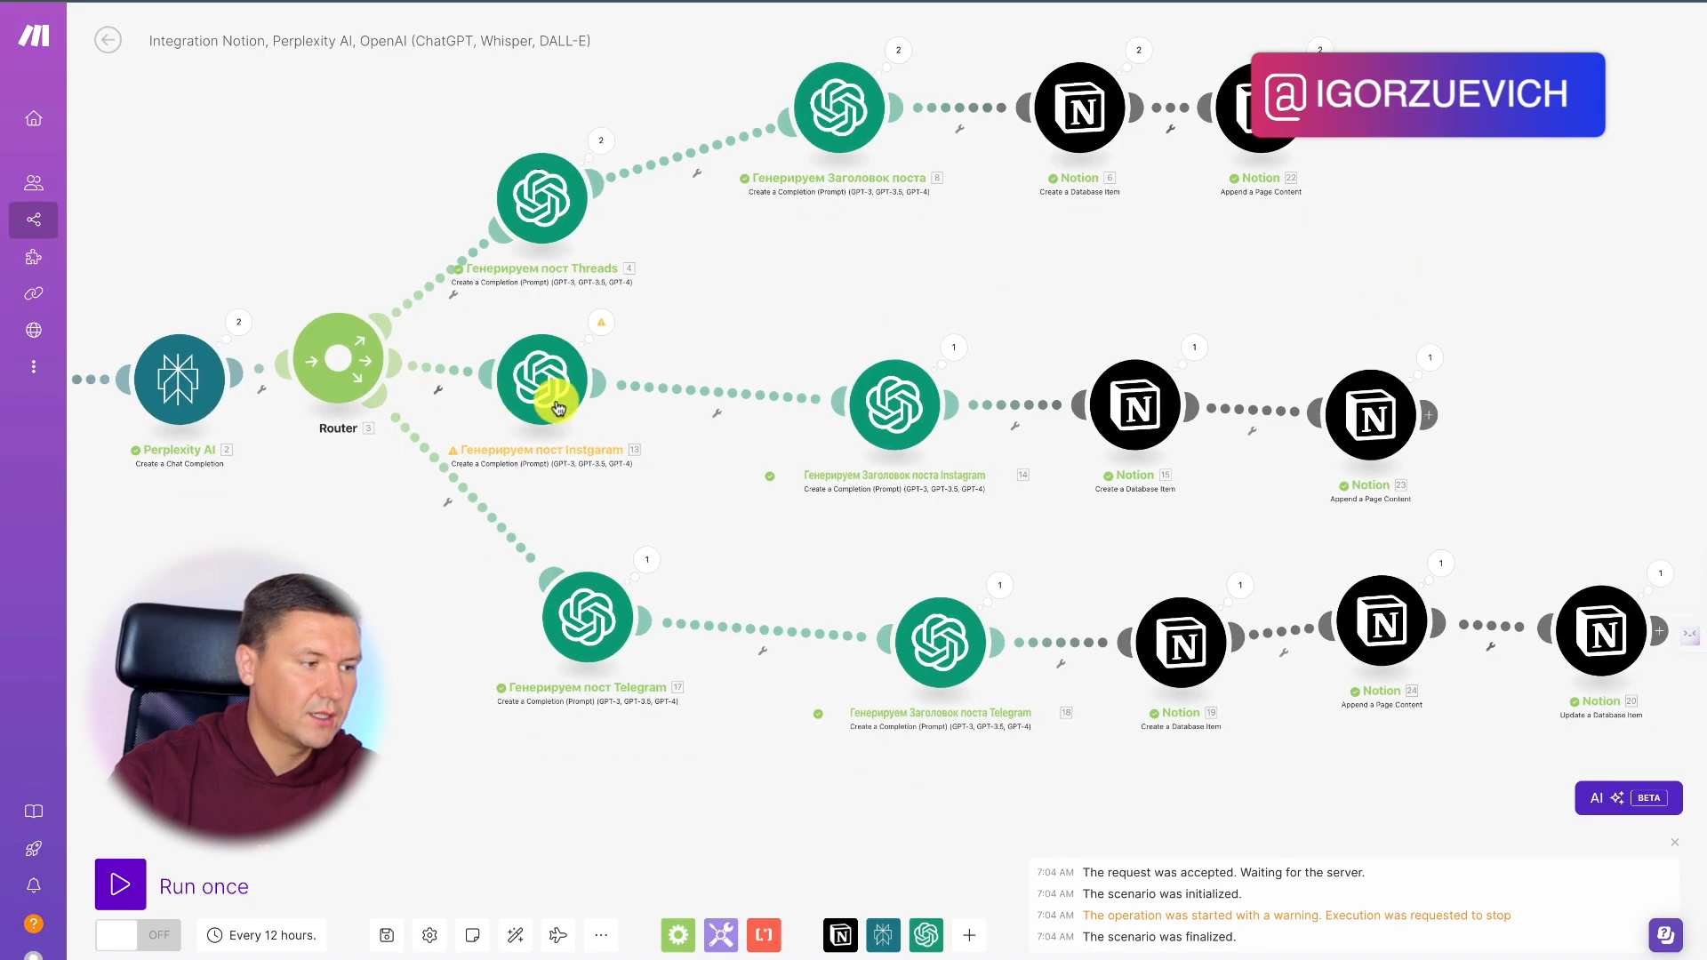
{"action": "scroll", "coordinate": [557, 408], "scroll_direction": "up", "scroll_amount": 1}
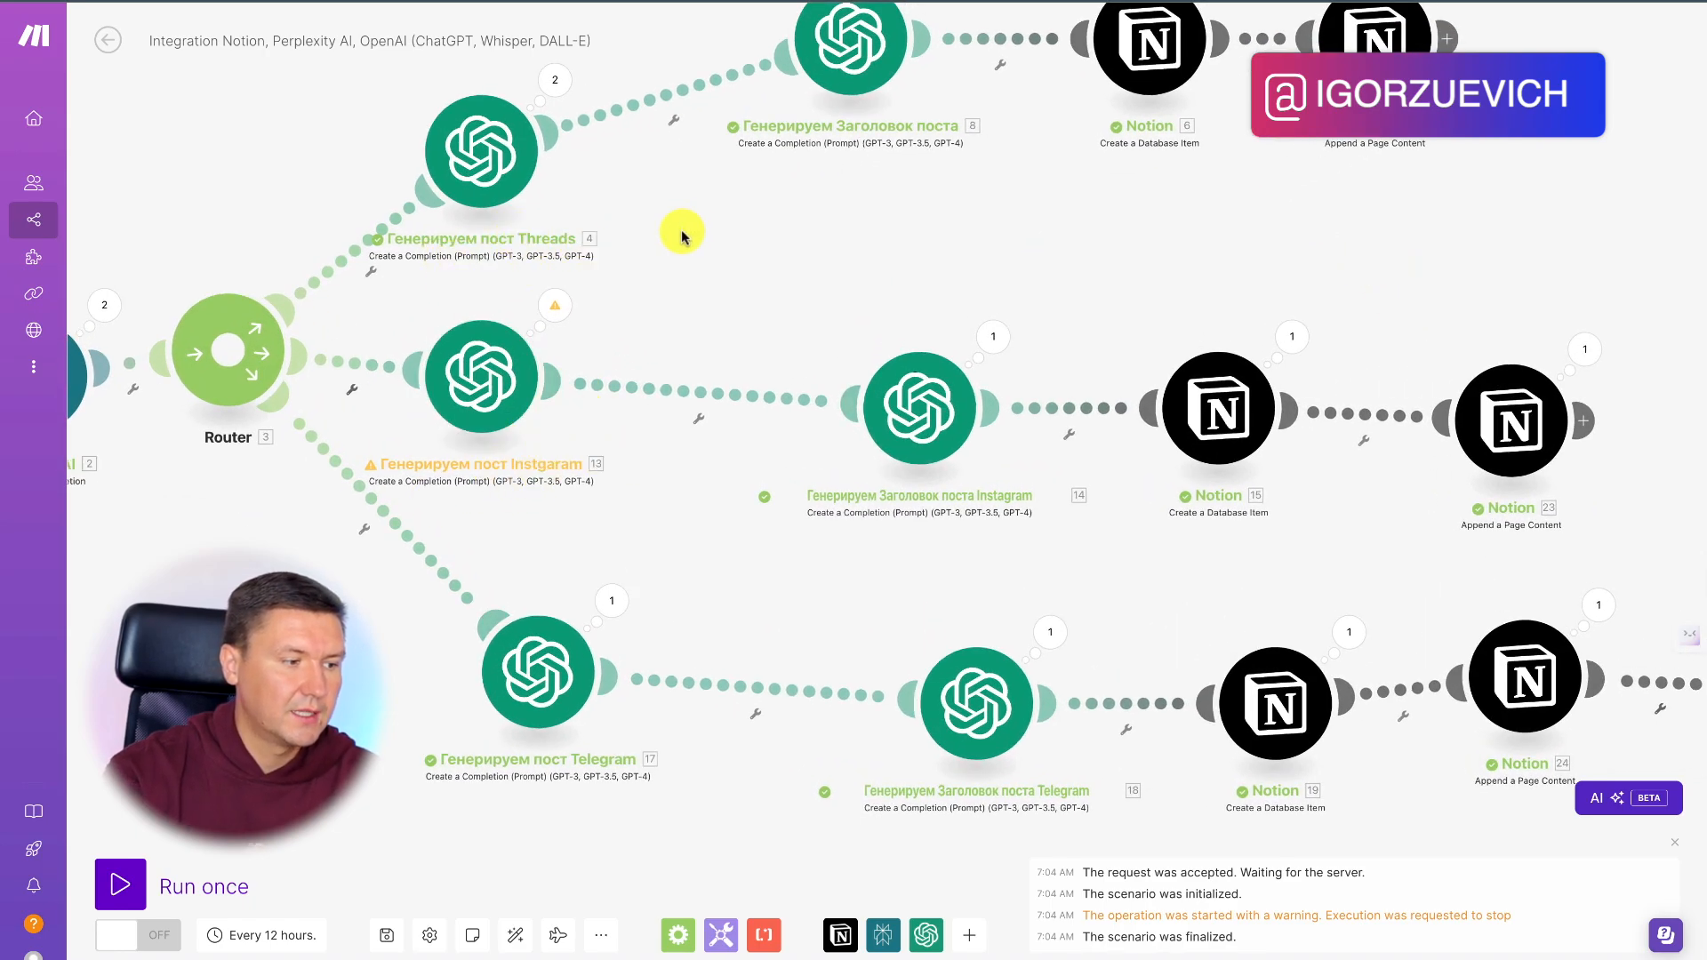
{"action": "left_click_drag", "start_coordinate": [653, 587], "coordinate": [399, 522]}
{"action": "scroll", "coordinate": [667, 541], "scroll_direction": "down", "scroll_amount": 3}
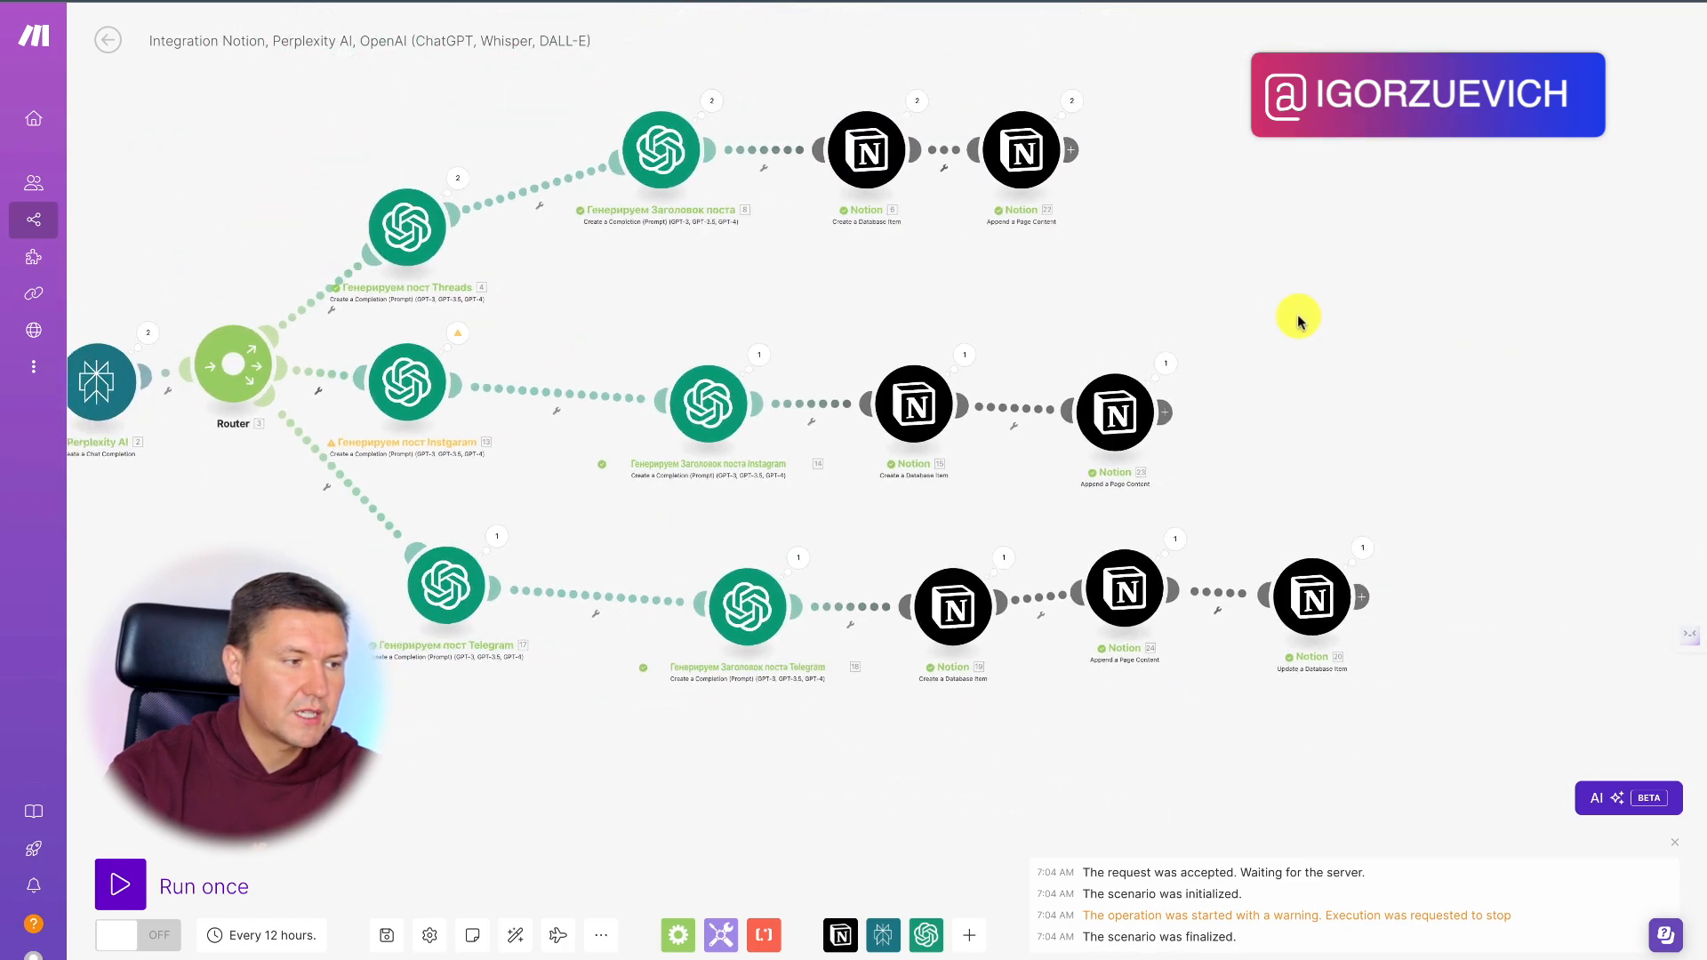
{"action": "left_click_drag", "start_coordinate": [1298, 320], "coordinate": [1460, 344]}
{"action": "scroll", "coordinate": [1461, 346], "scroll_direction": "down", "scroll_amount": 1}
{"action": "scroll", "coordinate": [1451, 284], "scroll_direction": "up", "scroll_amount": 1}
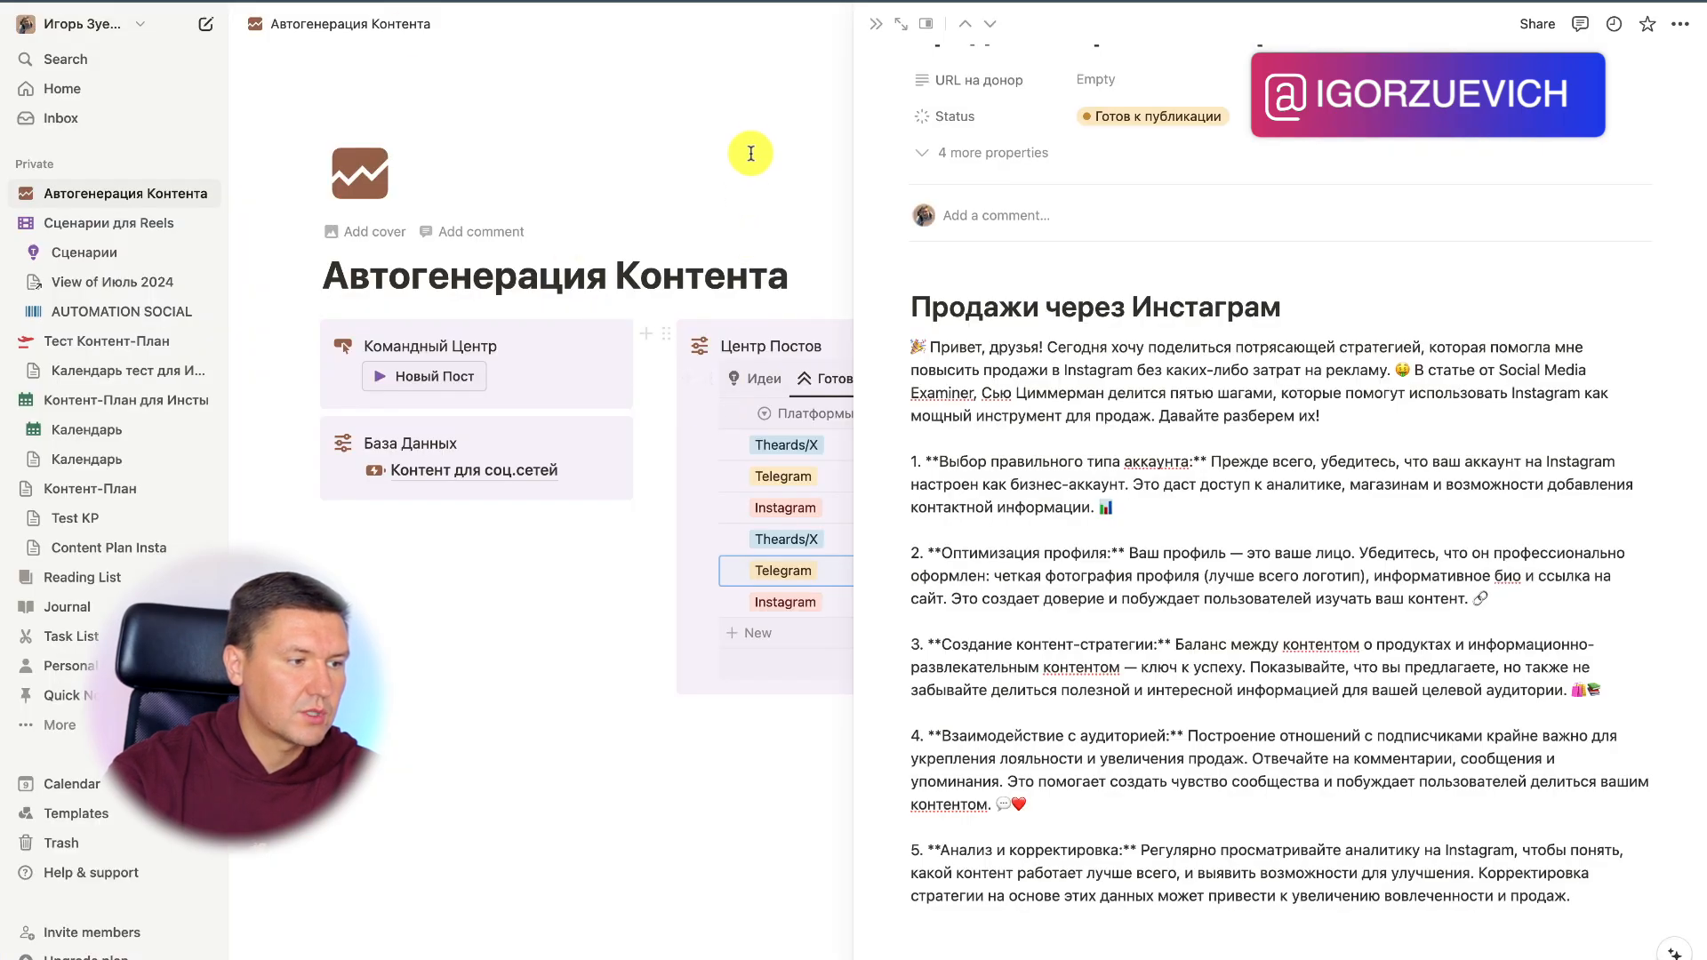
Step: In Notion, close the open Telegram post and show the "Идеи" view of "Центр Постов"
{"action": "left_click", "coordinate": [751, 152]}
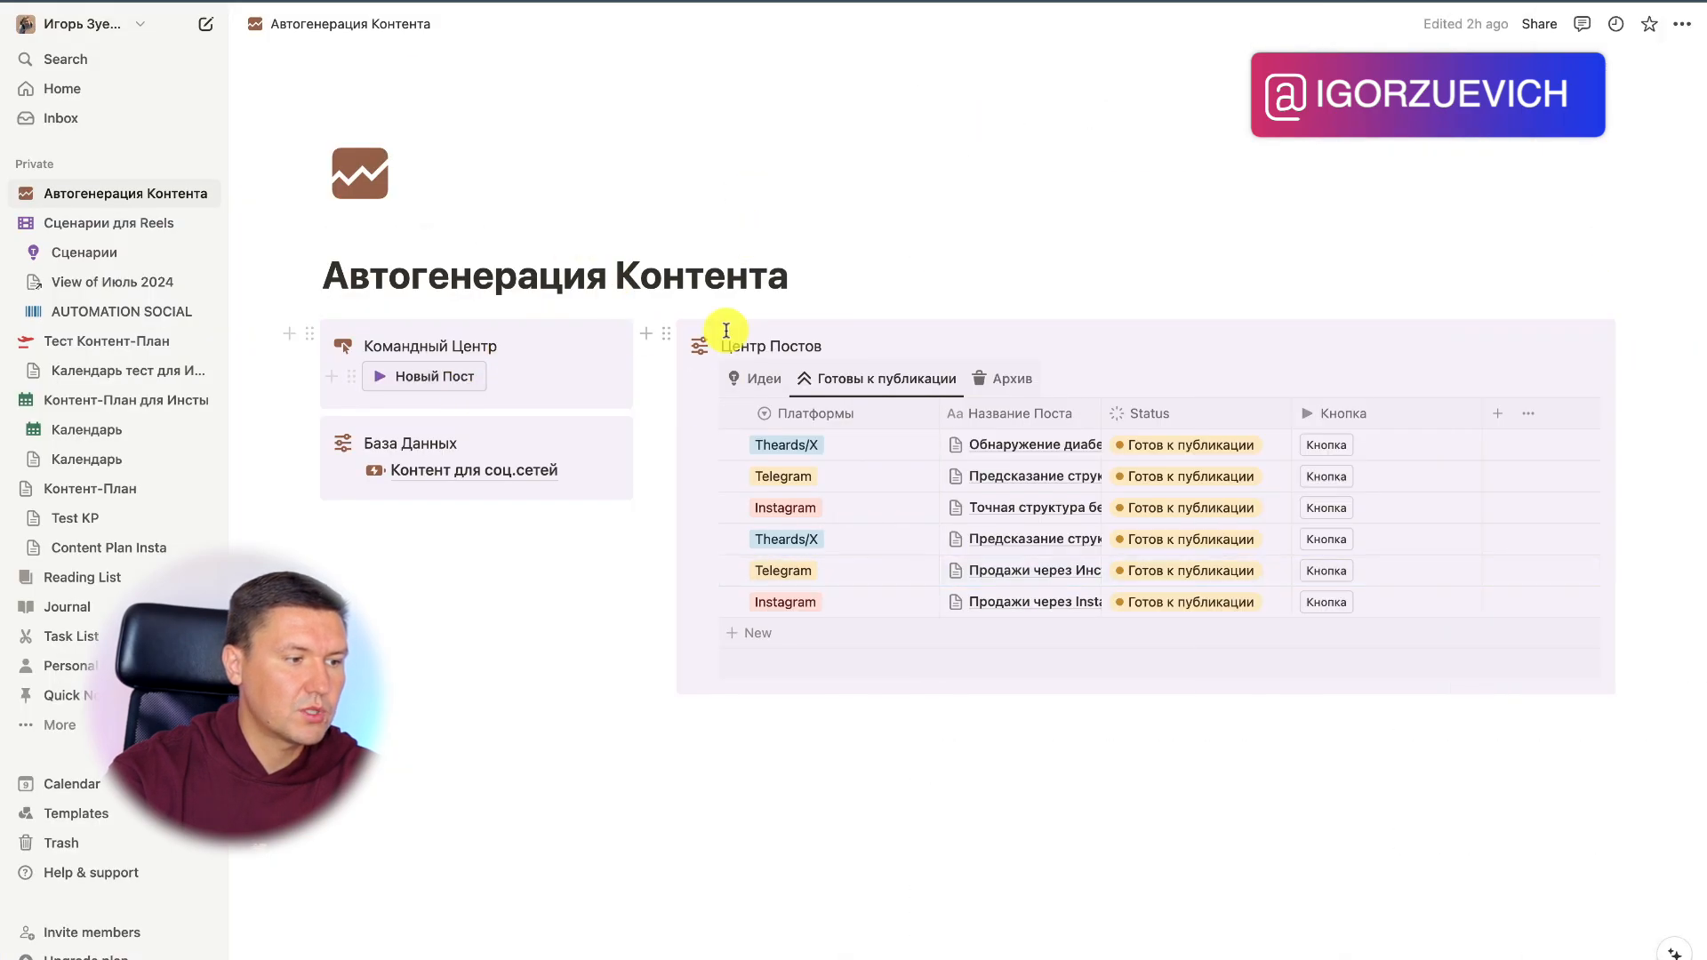
{"action": "left_click", "coordinate": [761, 378]}
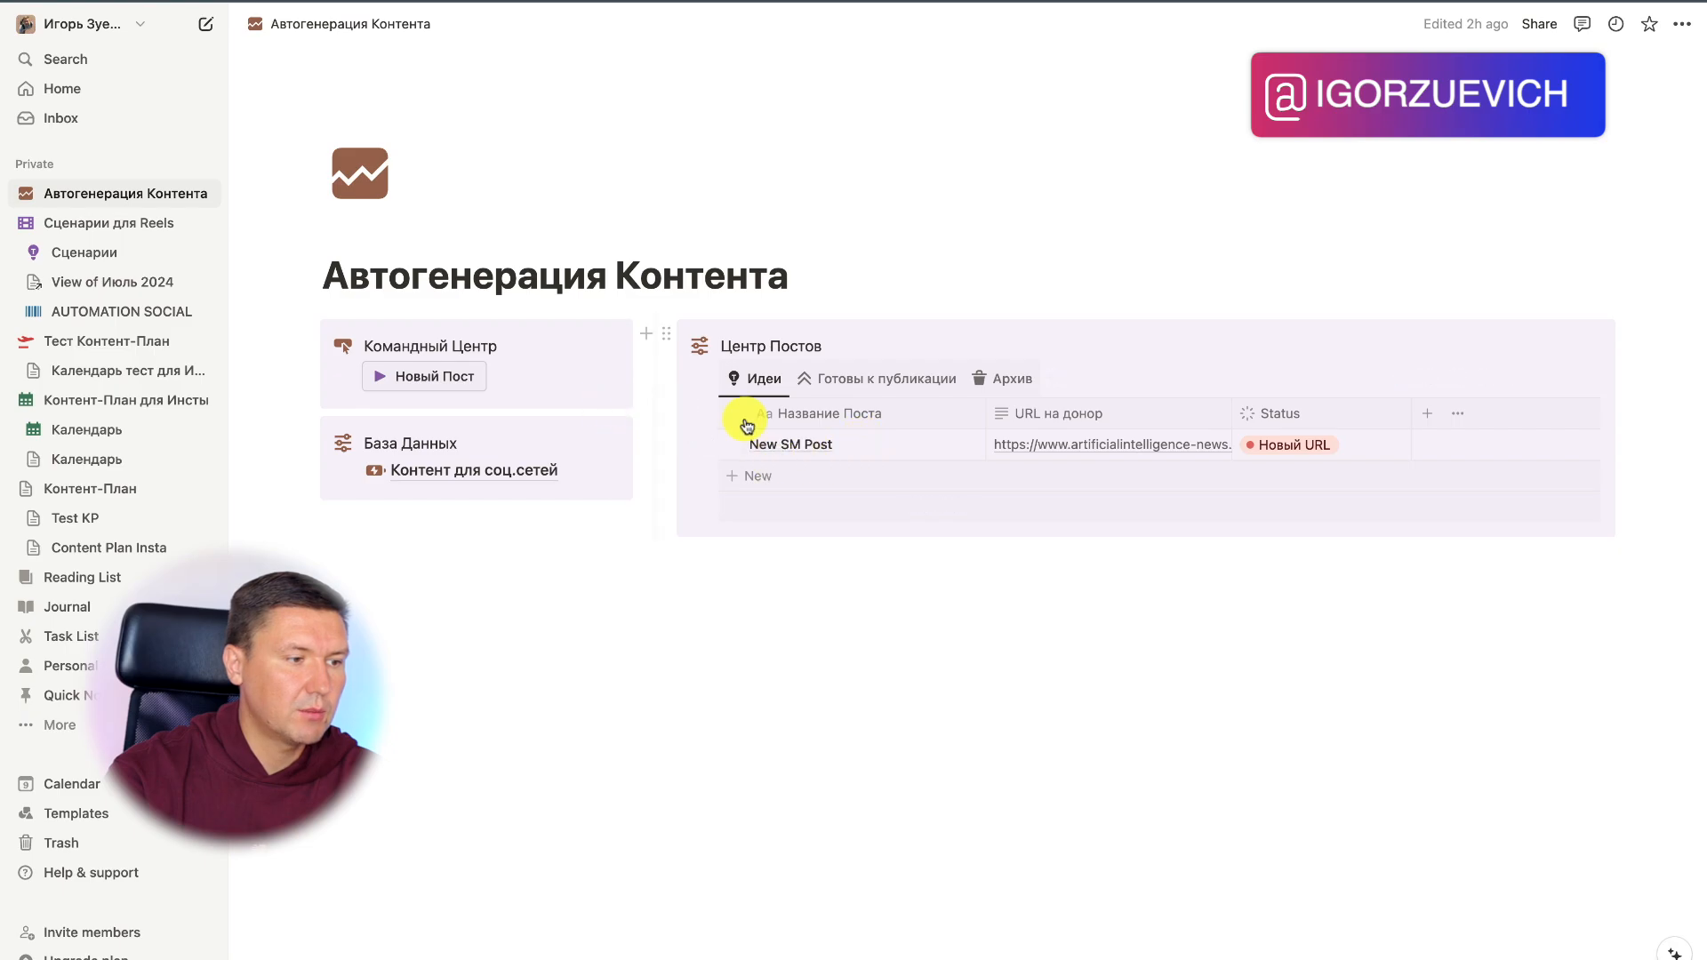